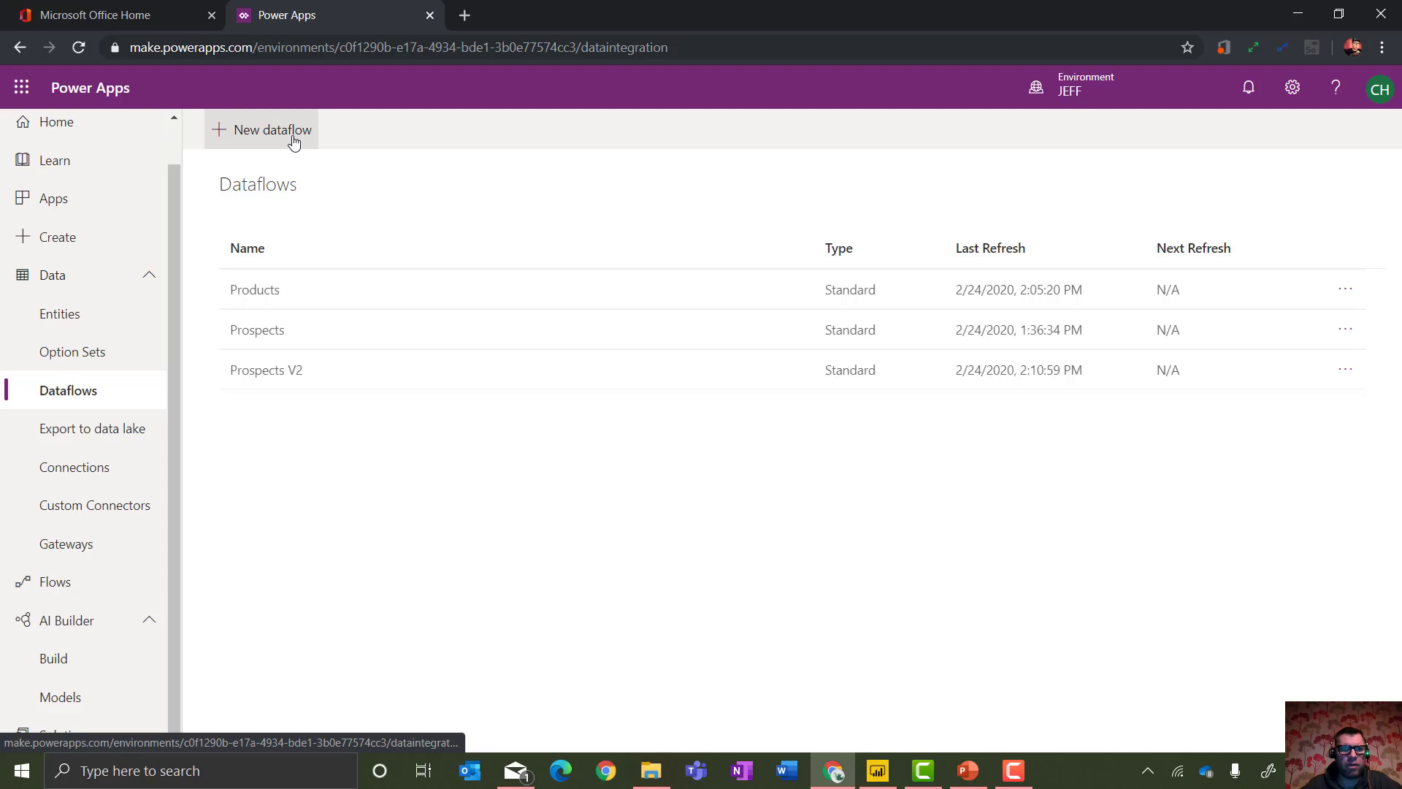
Create a new dataflow named UFO Sightings, leaving the analytical entities only option off.
click(294, 139)
click(879, 276)
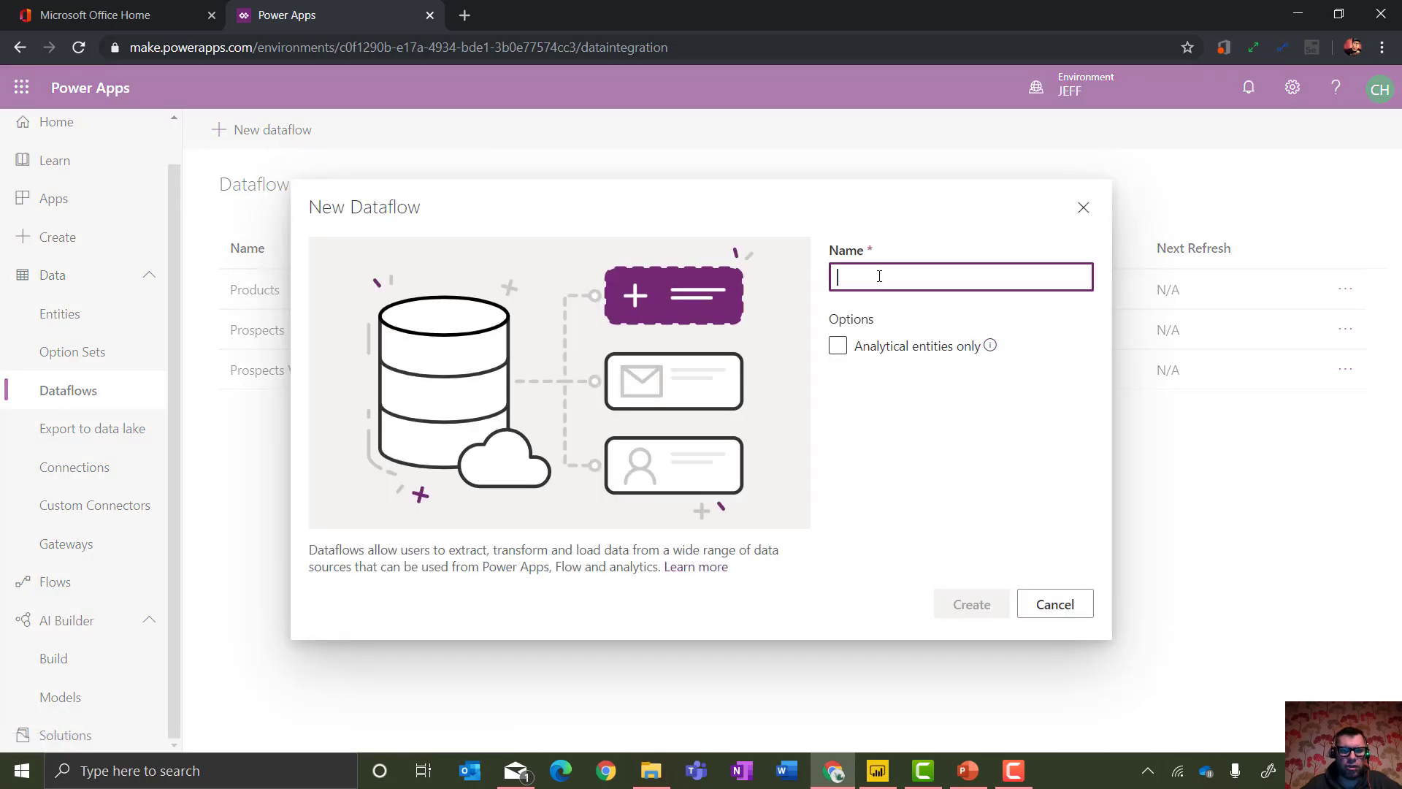
text(UFO Sightings)
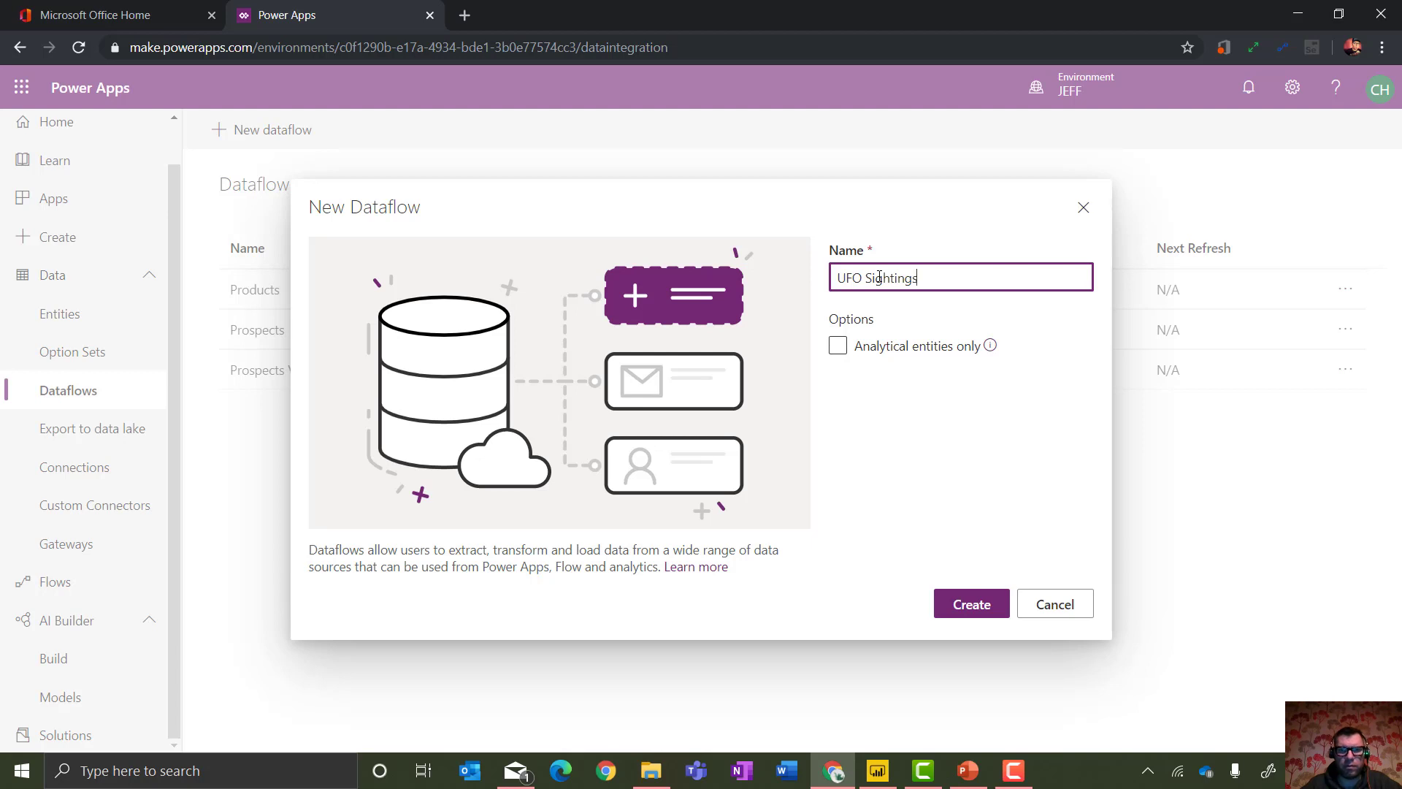
click(953, 604)
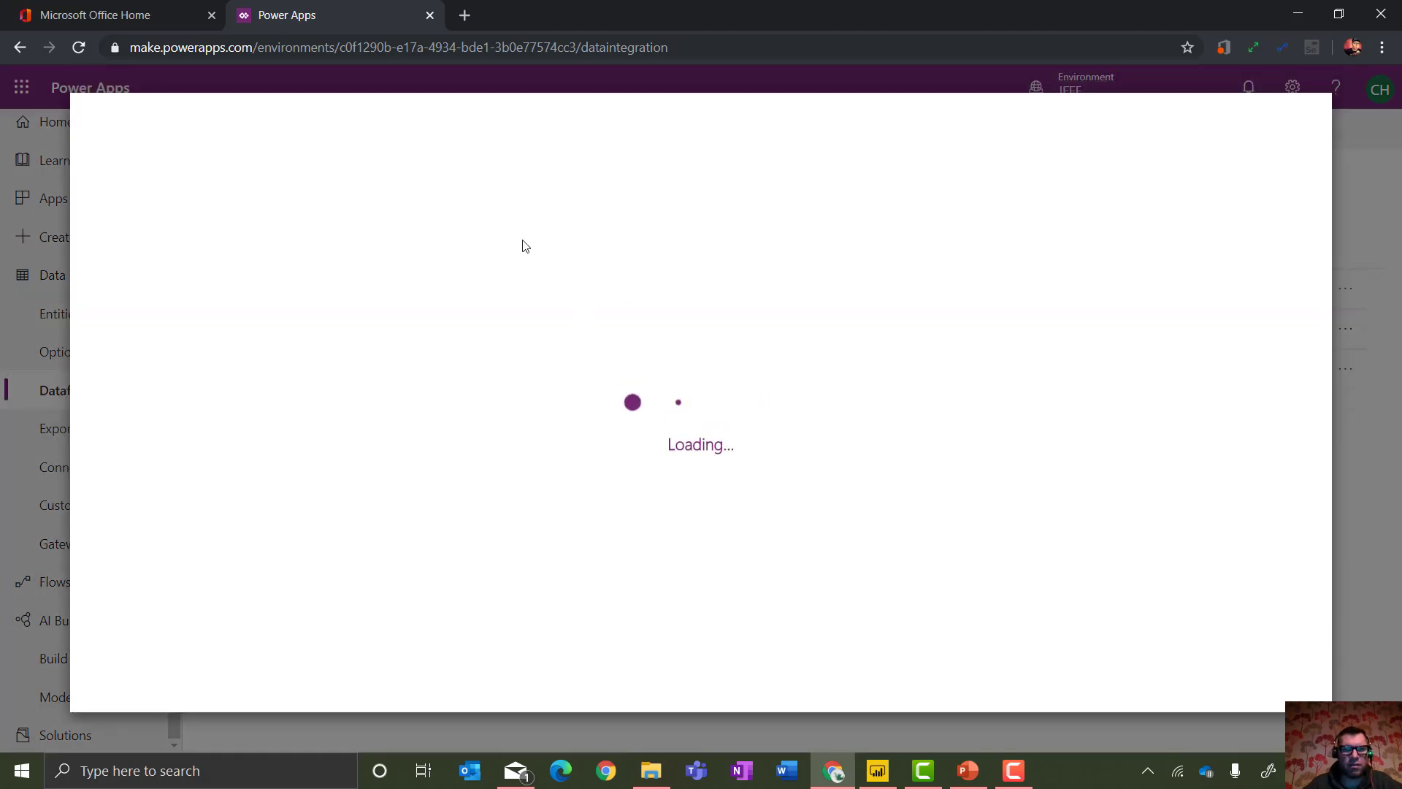
Connect to the Excel file 10000 UFO Sightings.xlsx on OneDrive and load its UFOs sheet for transformation.
click(529, 272)
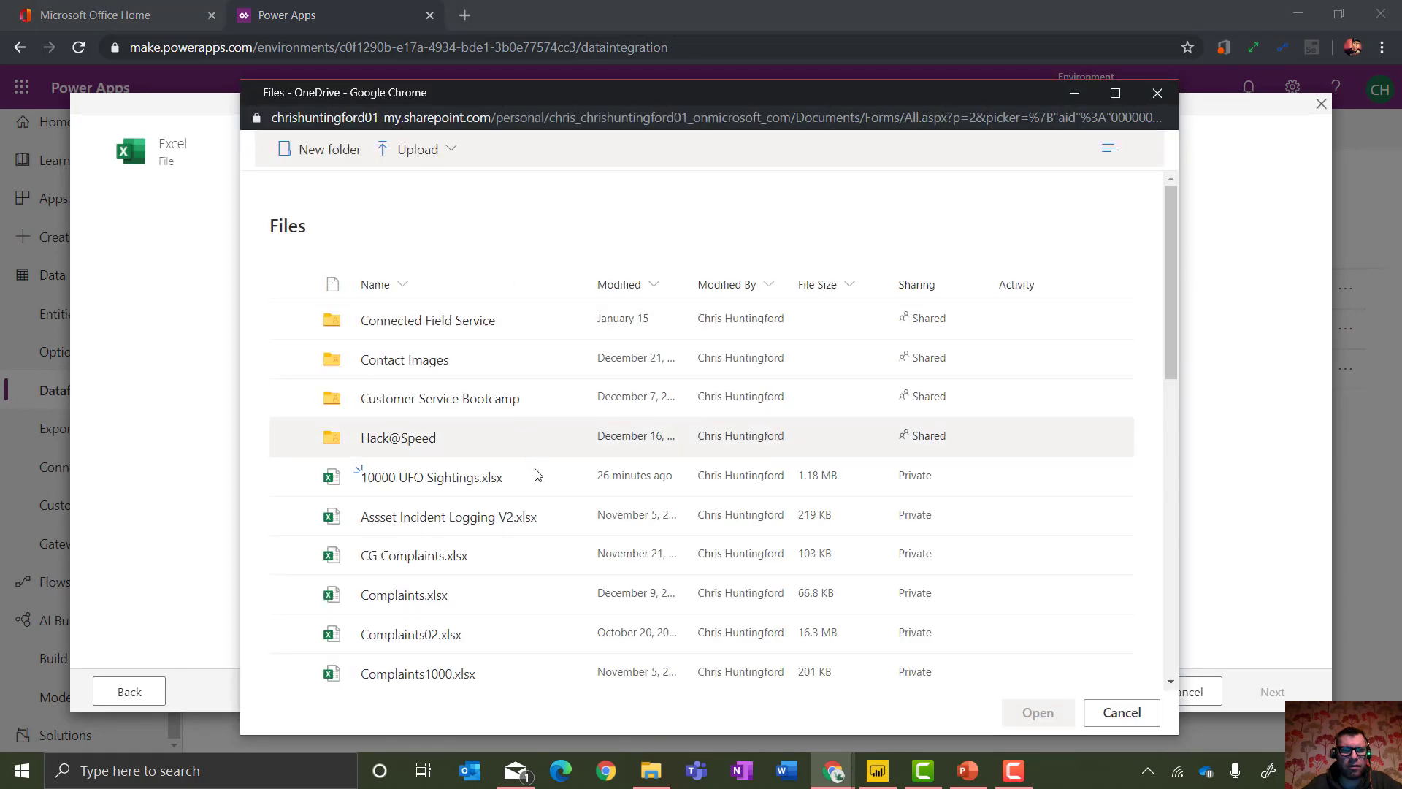
click(533, 482)
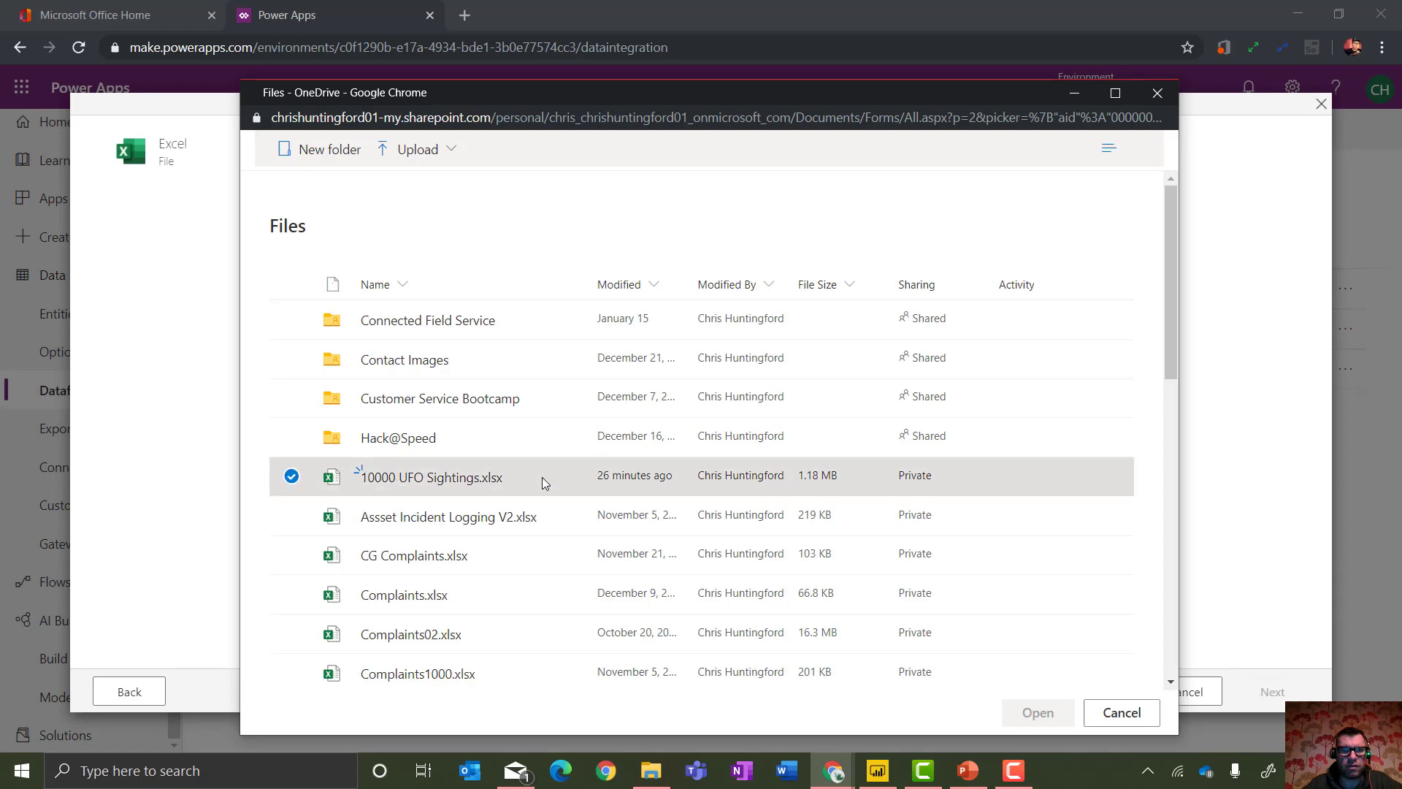
click(1049, 712)
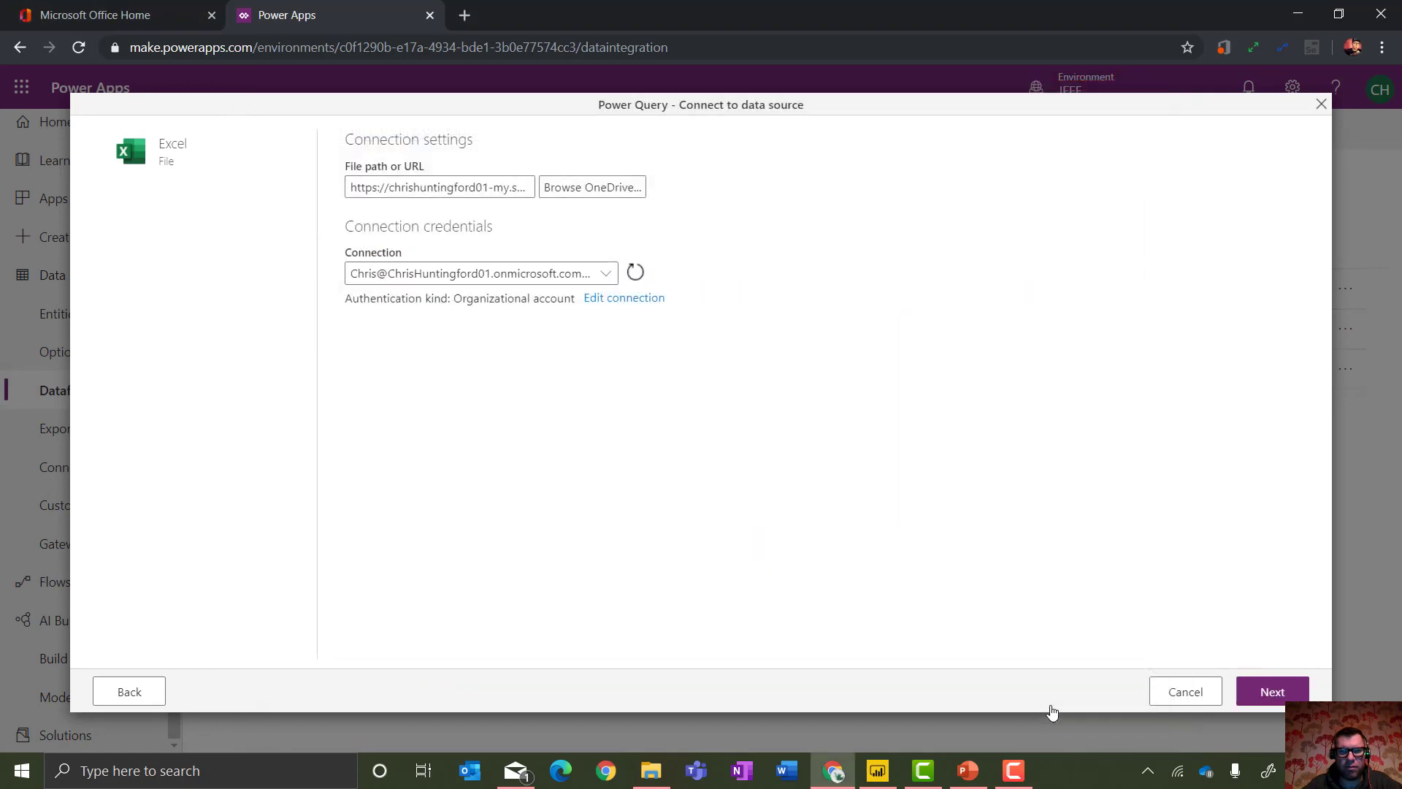
click(1270, 691)
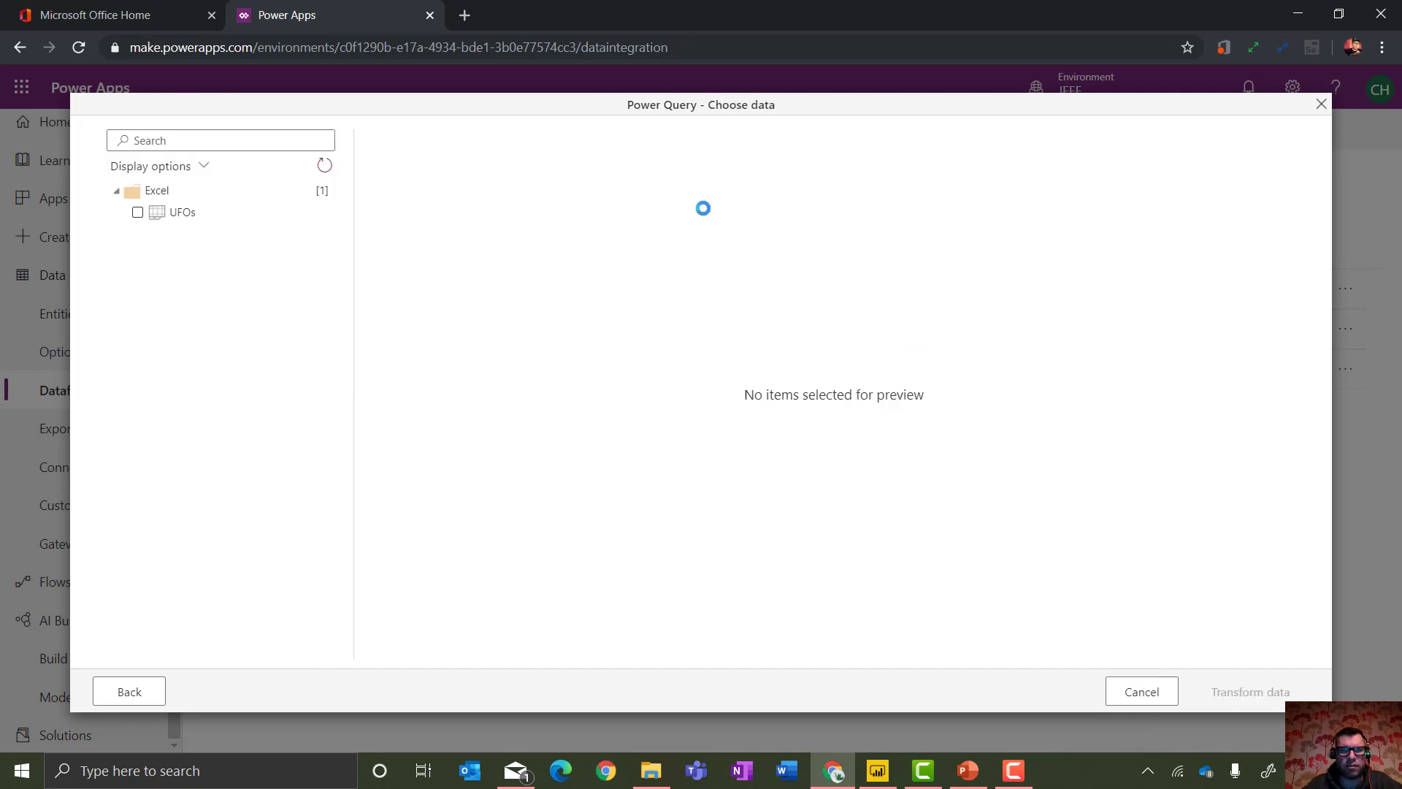
click(137, 212)
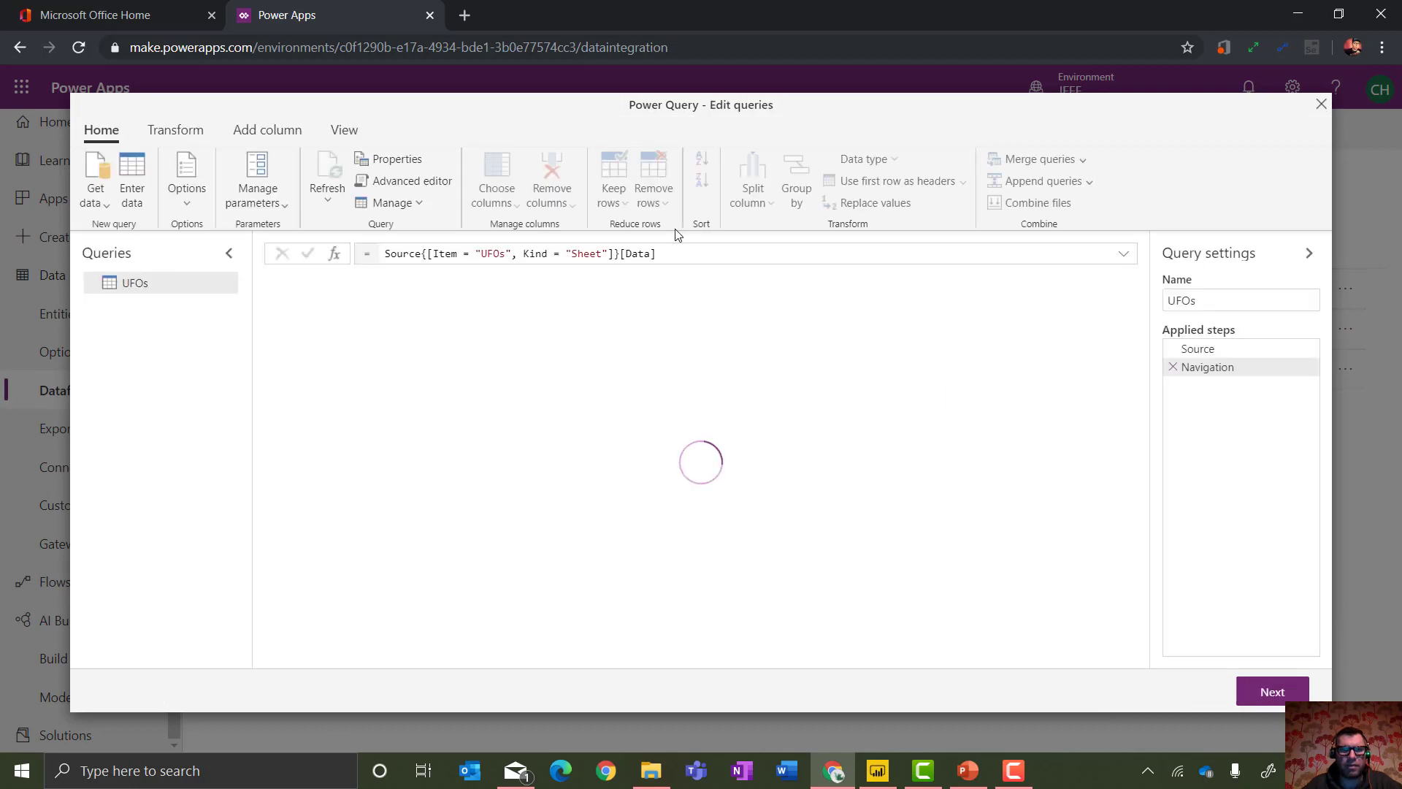
Promote the first row to column headers and change the Unique ID column's data type to Text.
click(884, 185)
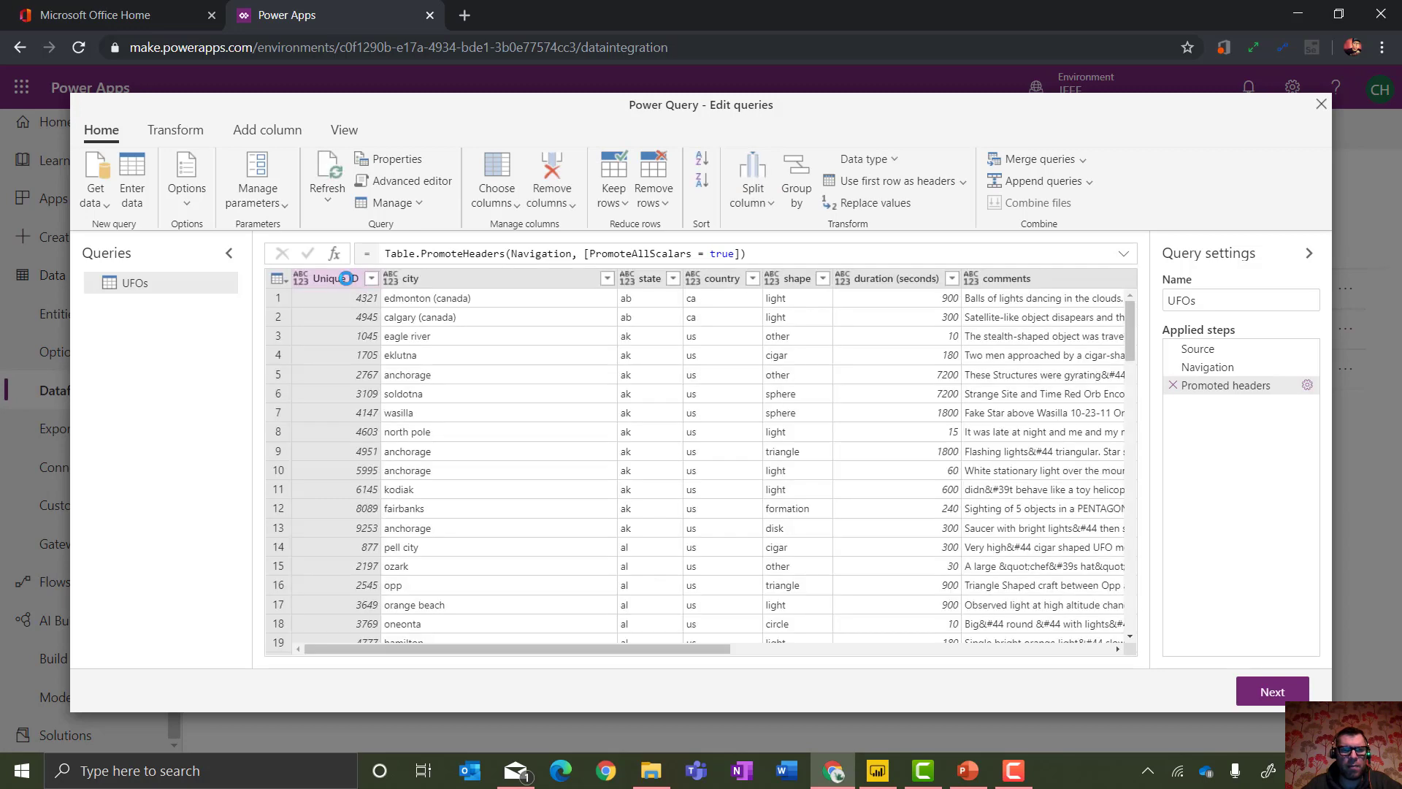
click(300, 278)
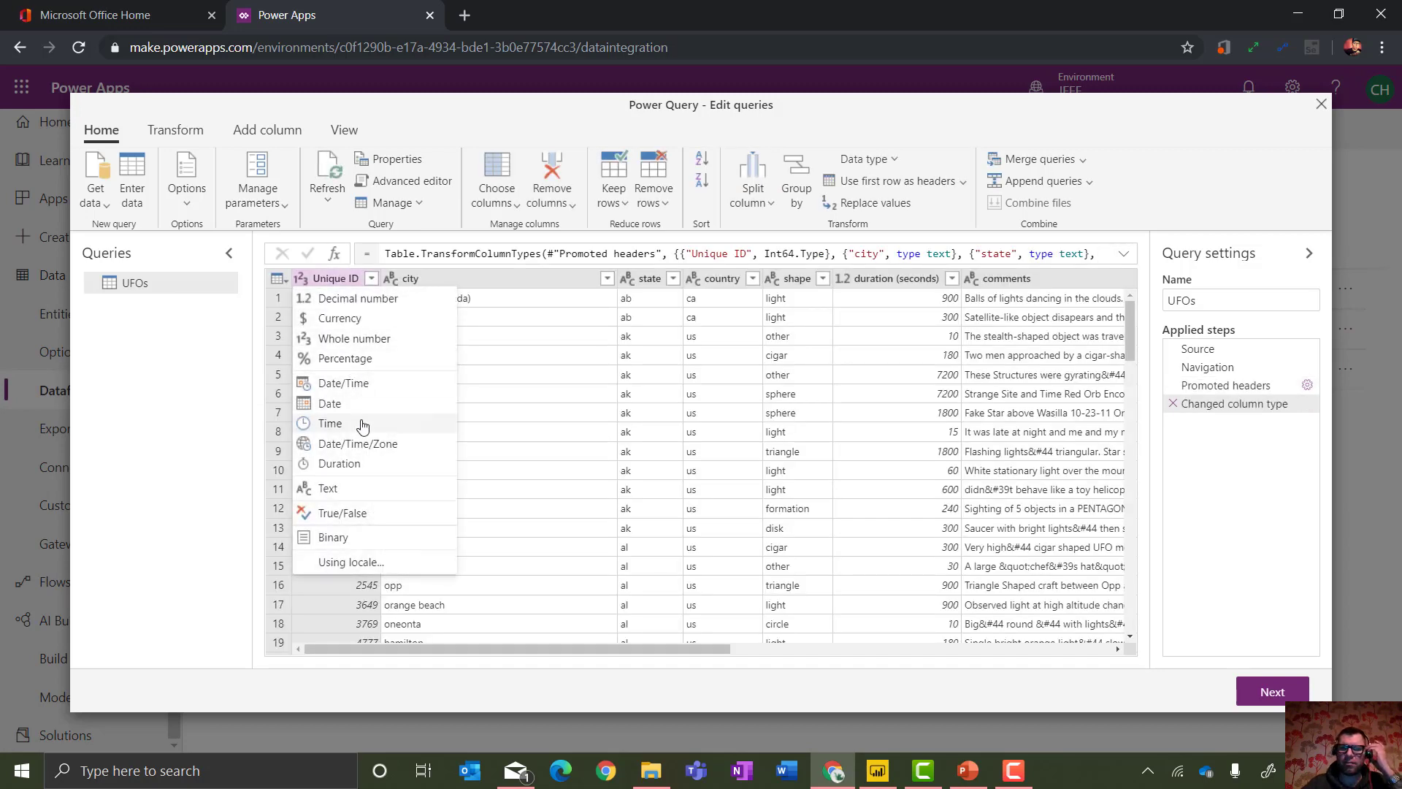
click(348, 488)
click(697, 459)
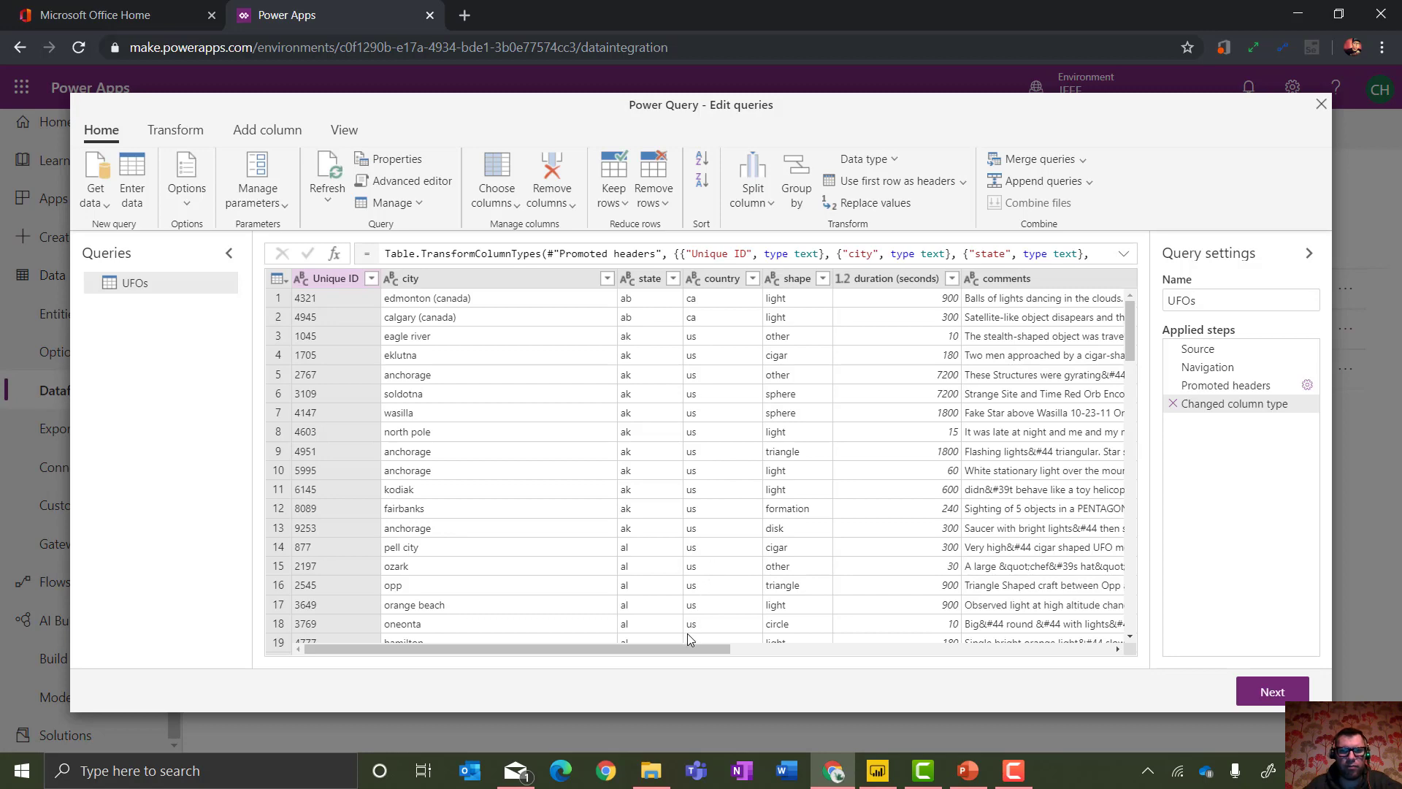
Change the data type of the latitude and longitude columns to Text, and proceed to the entity mapping.
drag(687, 649, 1051, 620)
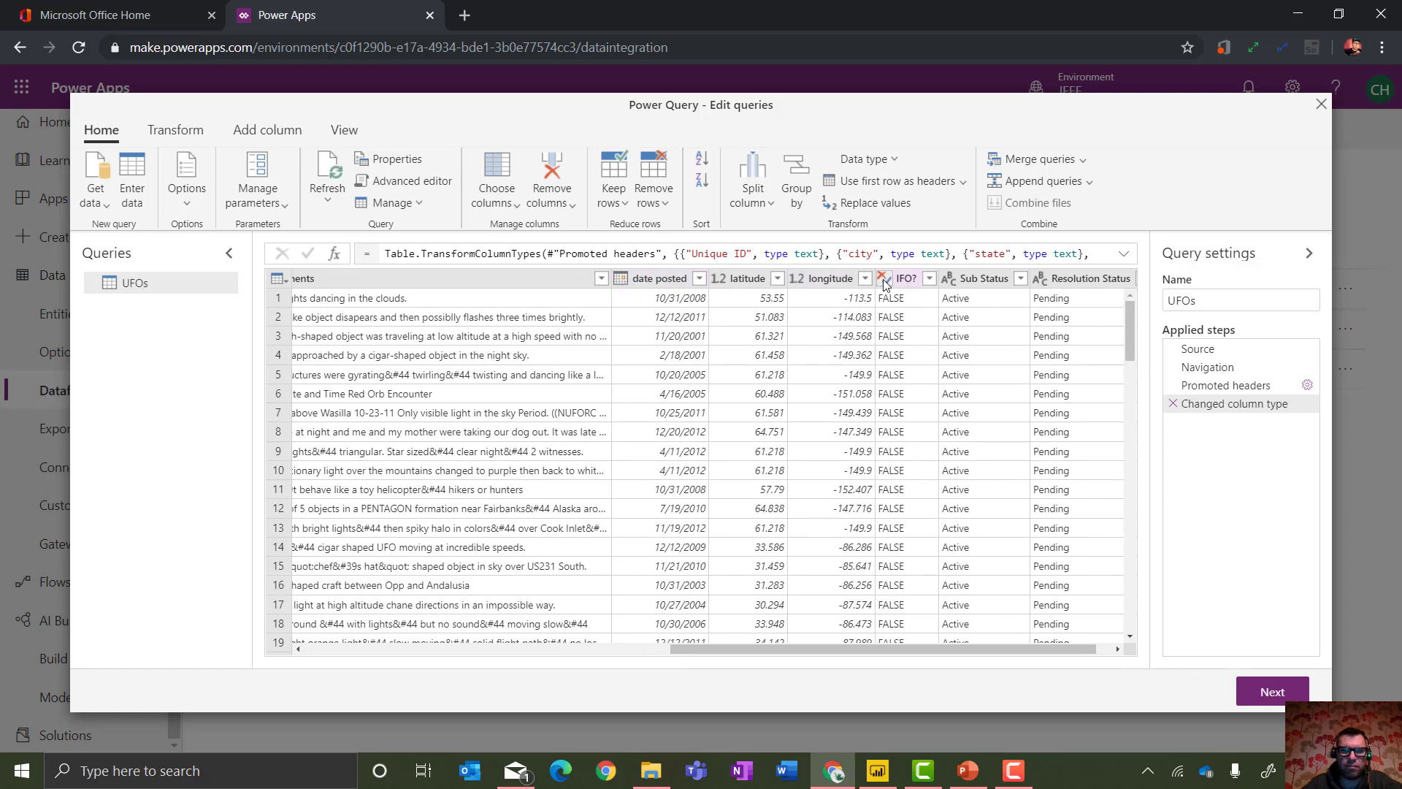
click(721, 281)
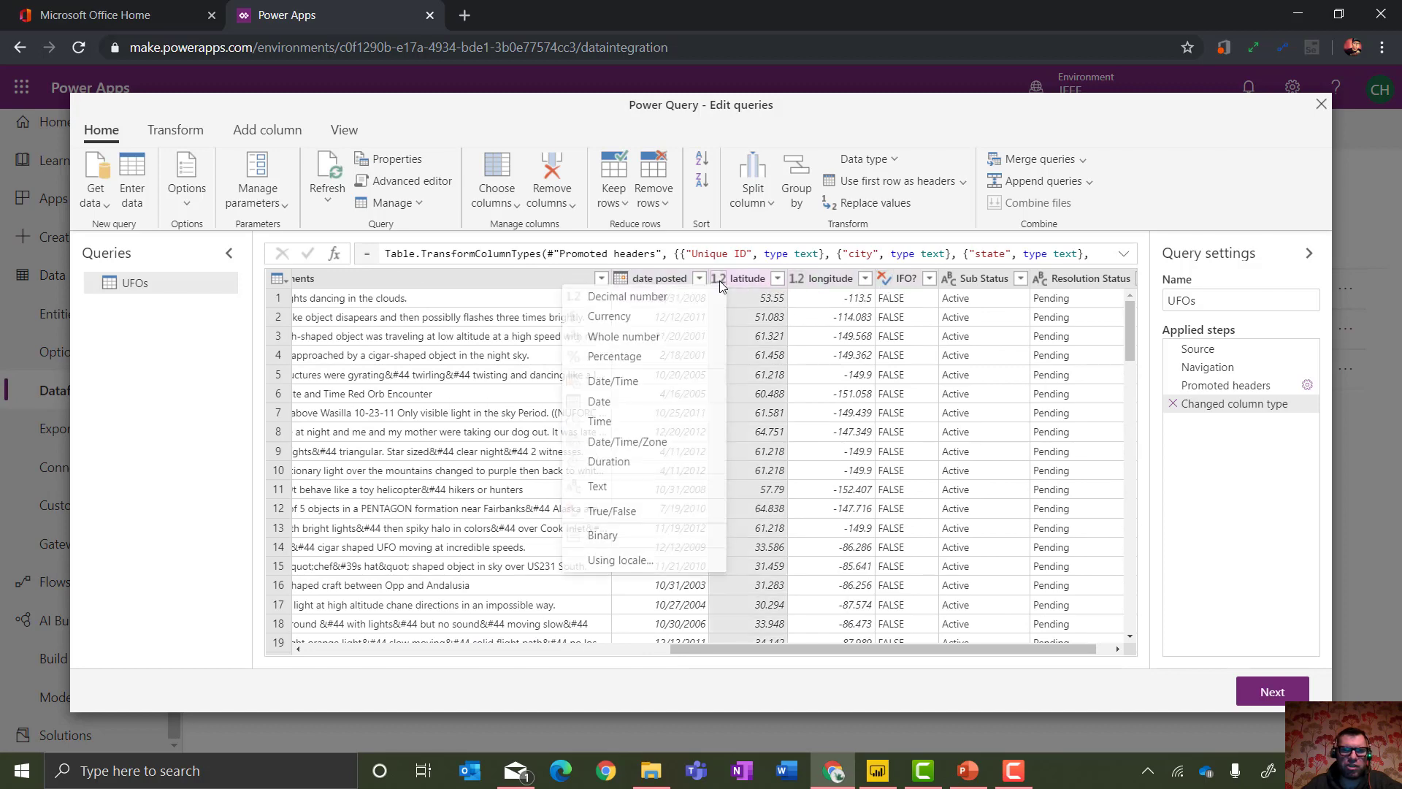
click(626, 489)
click(716, 454)
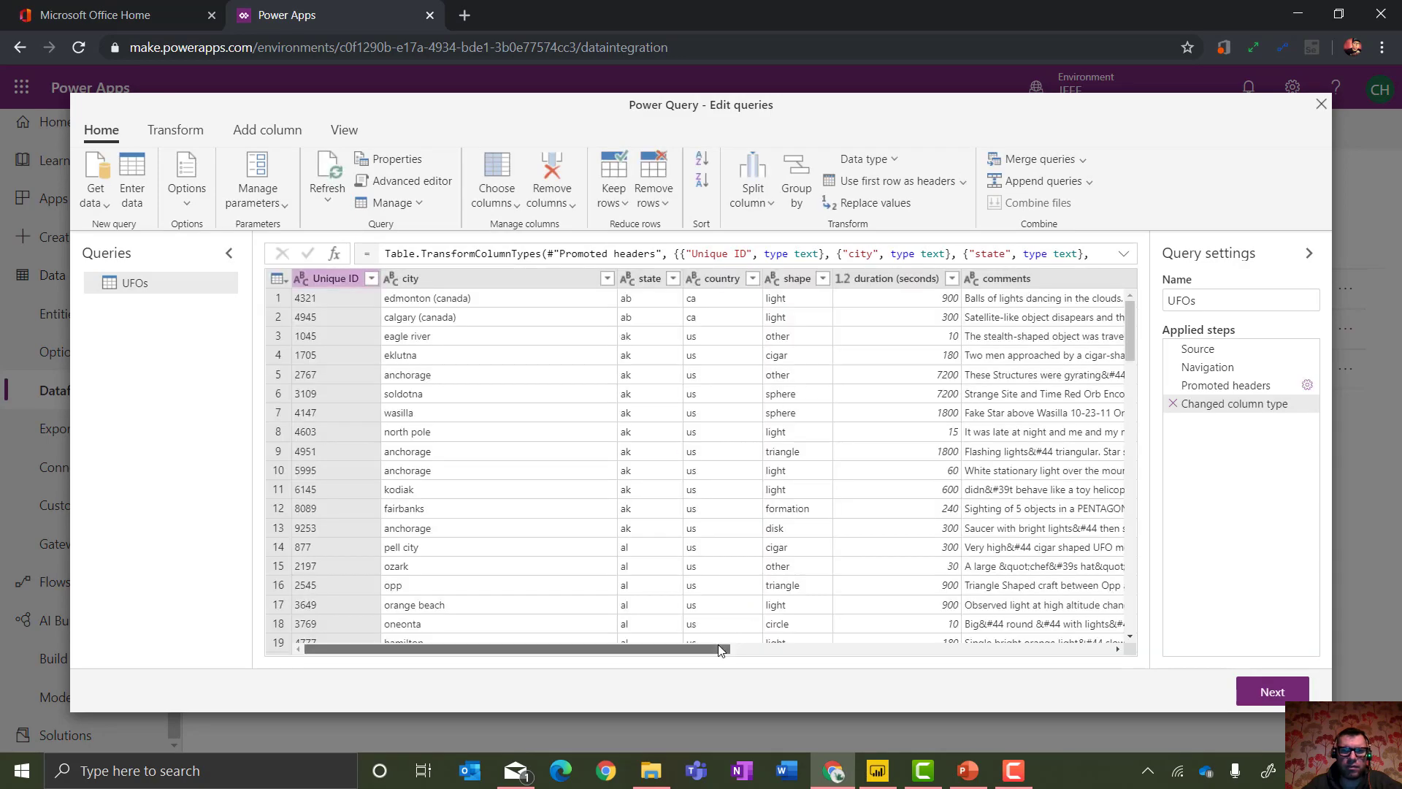
drag(717, 644, 1096, 621)
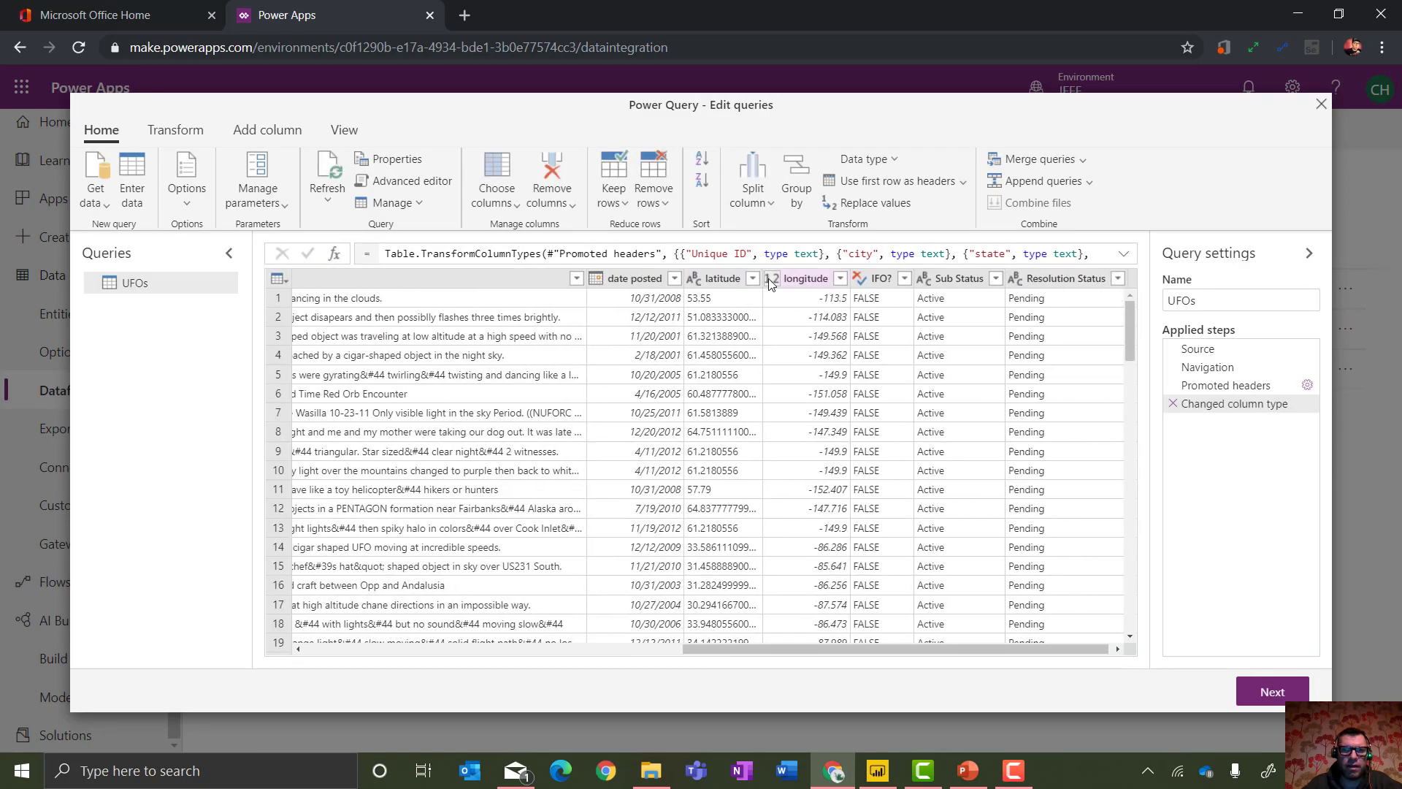
click(771, 280)
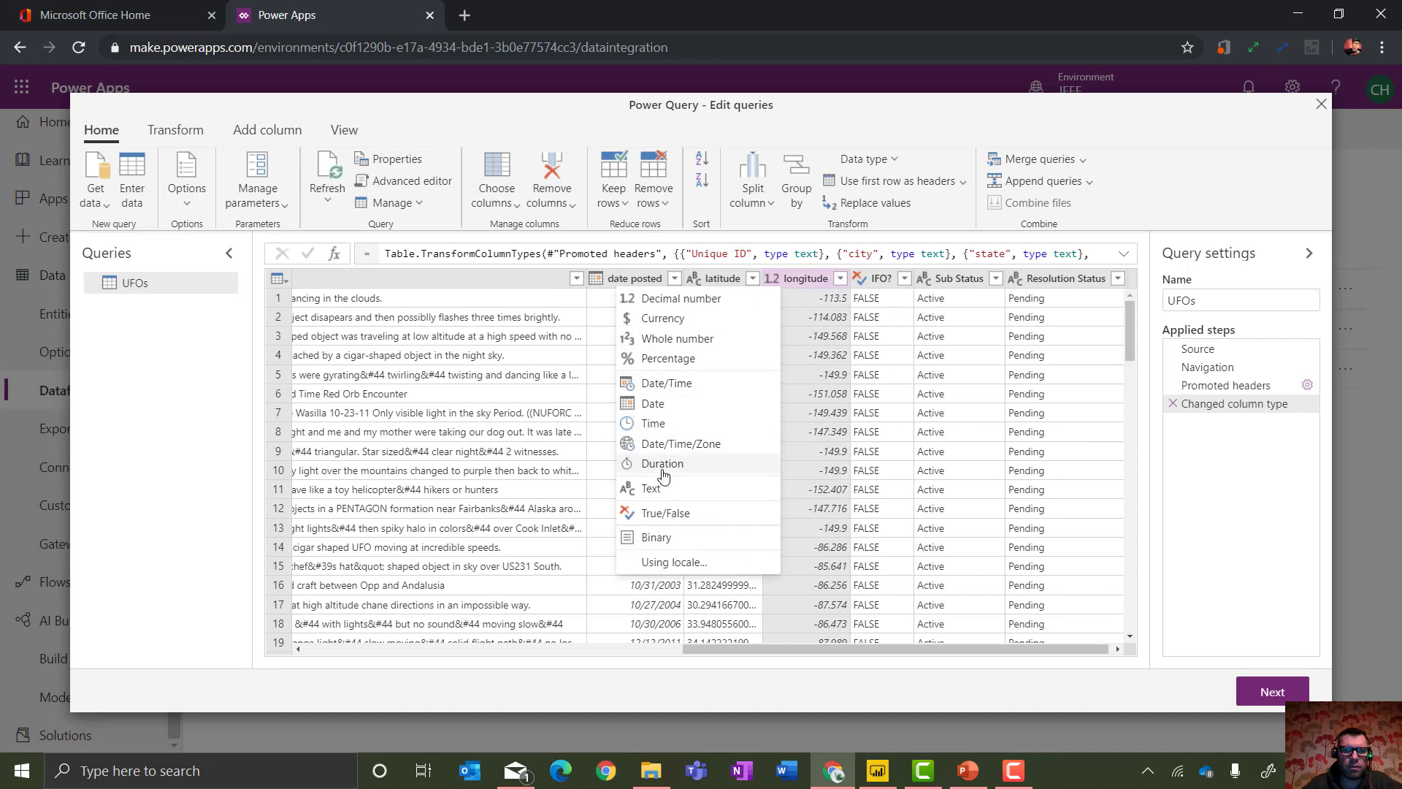
click(650, 488)
click(716, 461)
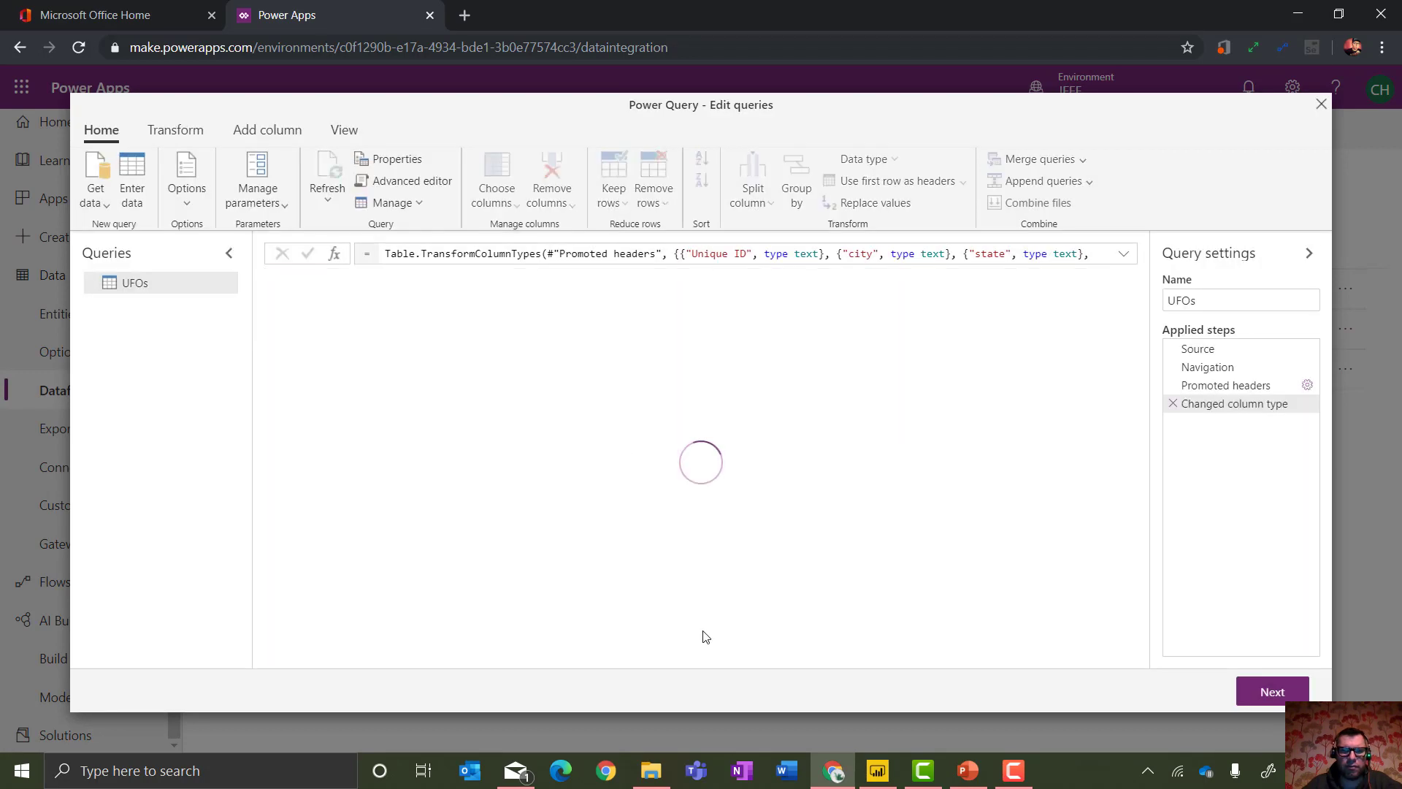
drag(701, 647, 1240, 648)
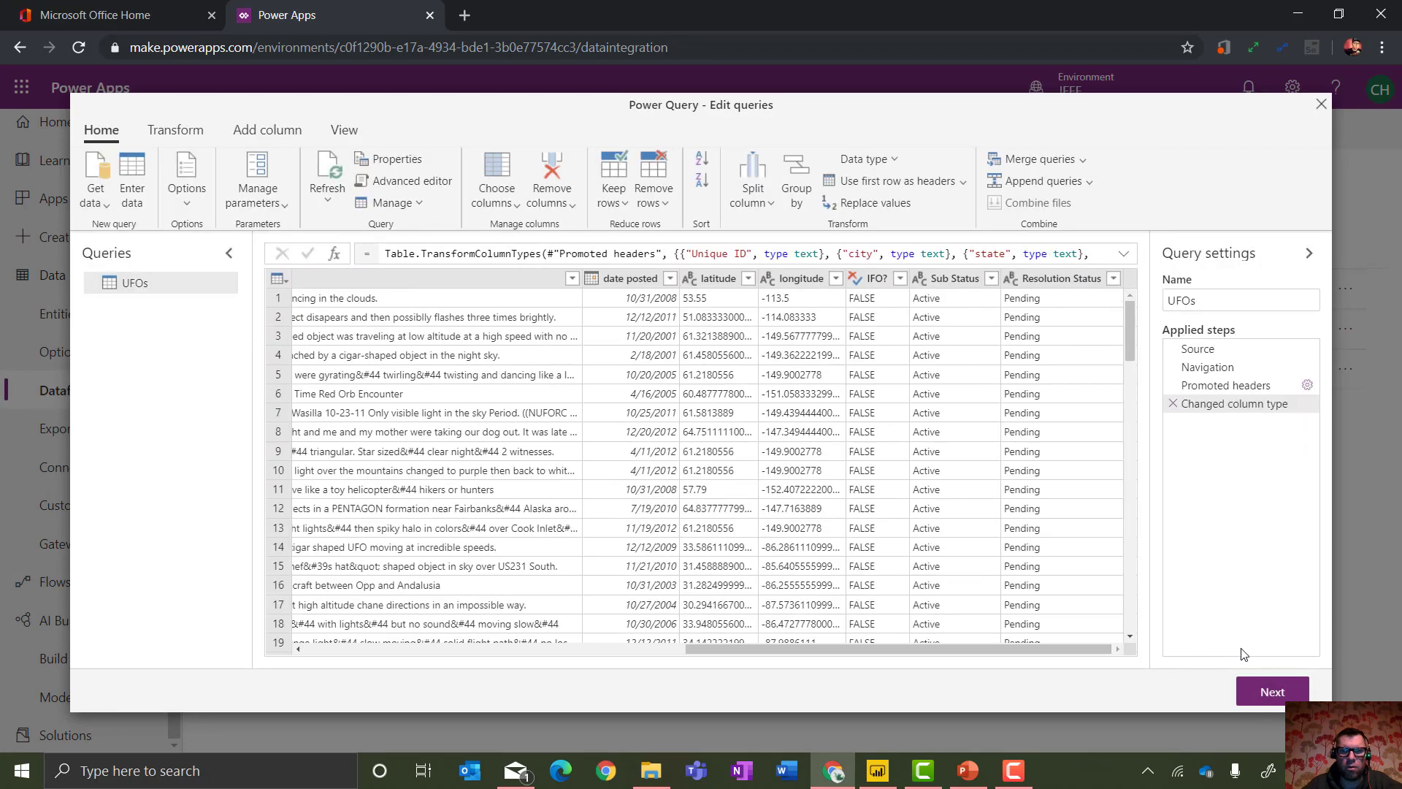
click(1272, 692)
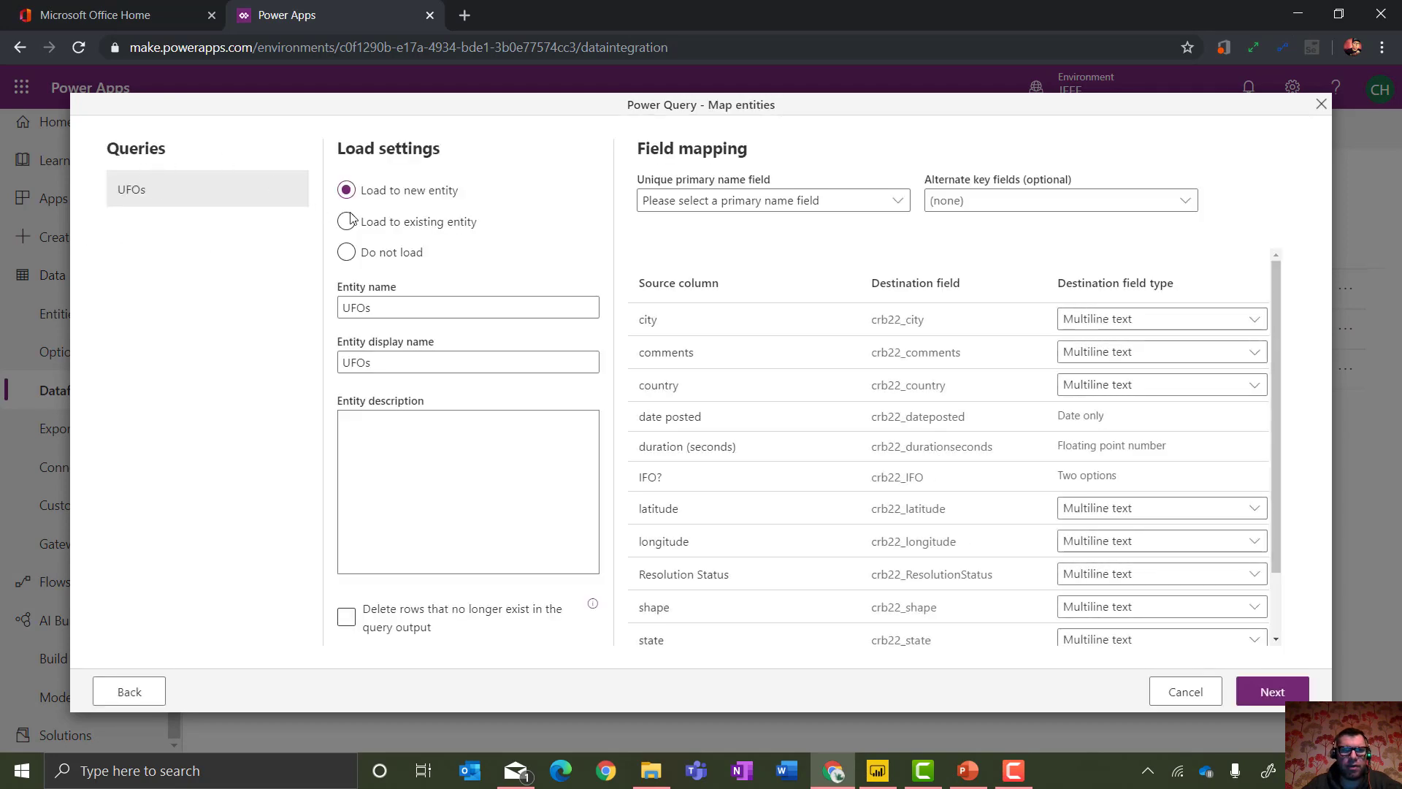
Set the new entity's name and display name to UFO, and enable deleting rows that no longer exist in the query output.
click(390, 304)
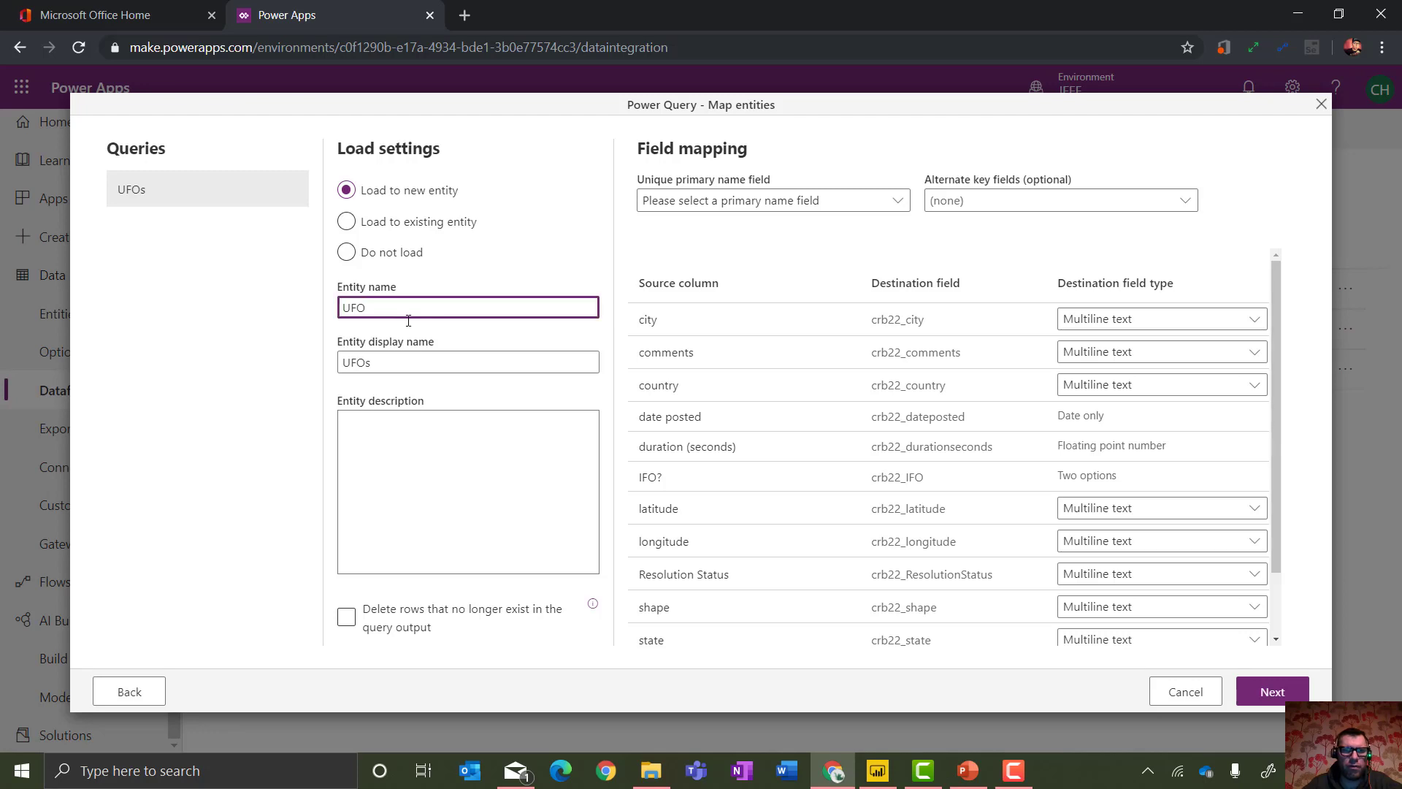
click(409, 362)
key(BackSpace)
click(349, 648)
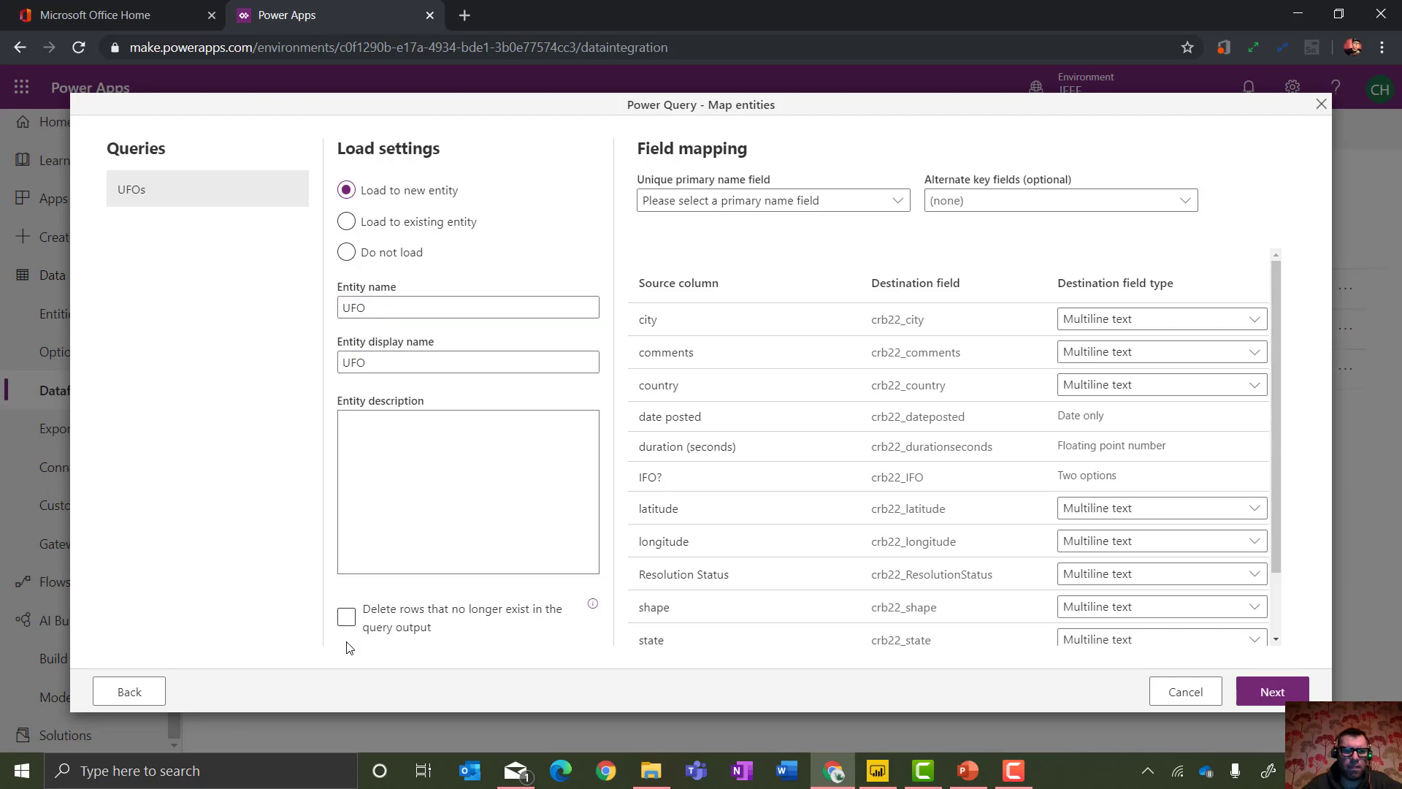
click(346, 616)
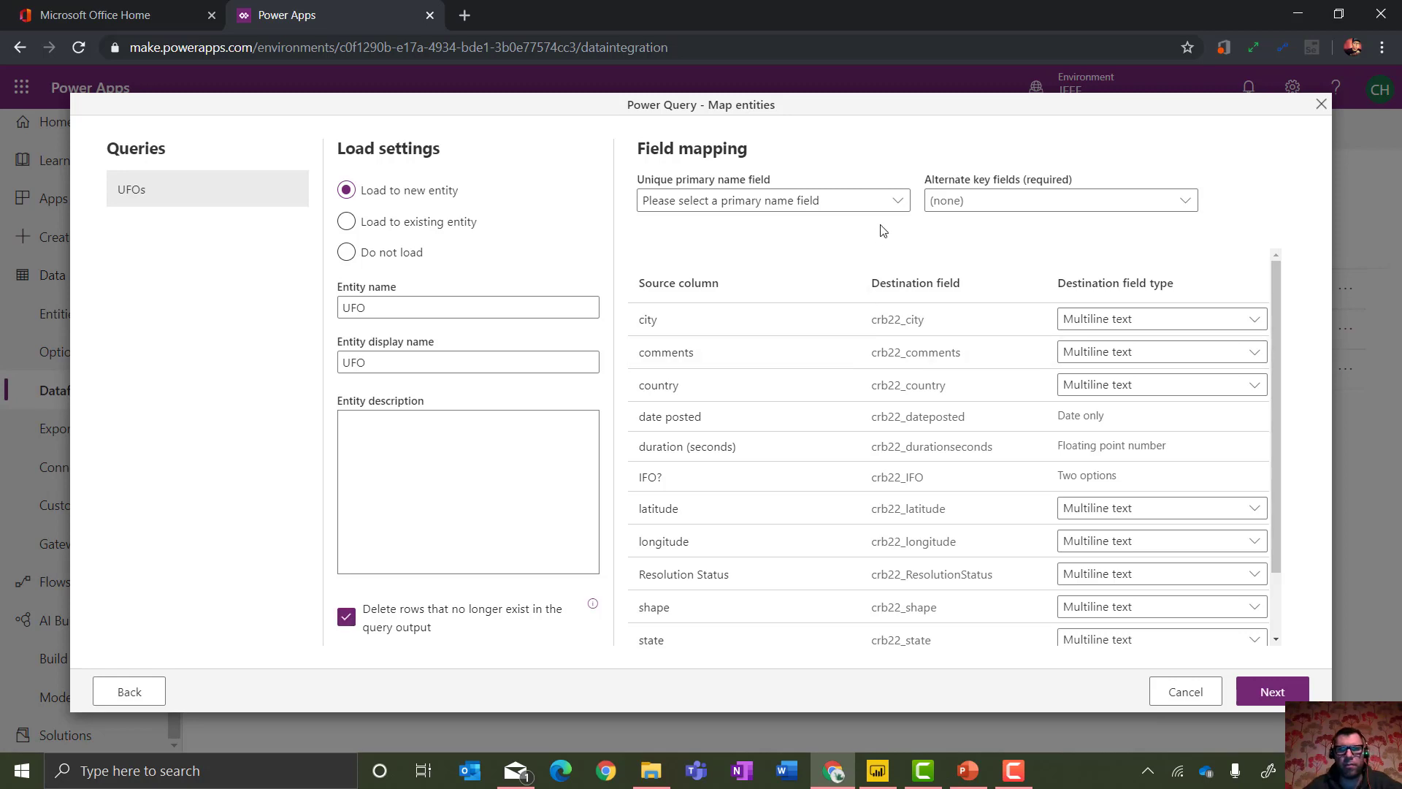
Choose Unique ID as the unique primary name field and set its destination field type to Text.
click(893, 207)
click(733, 452)
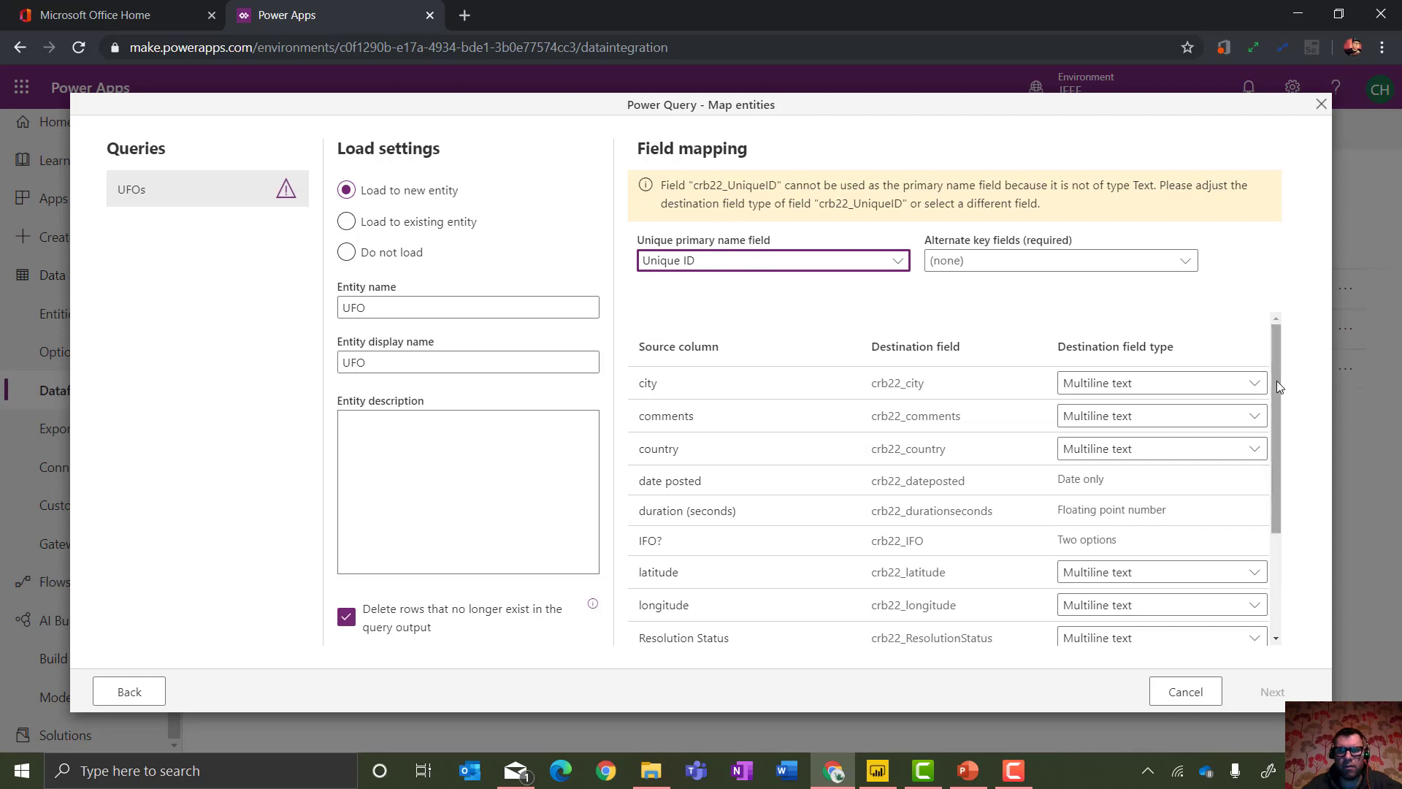
scroll(1283, 463, down, 3)
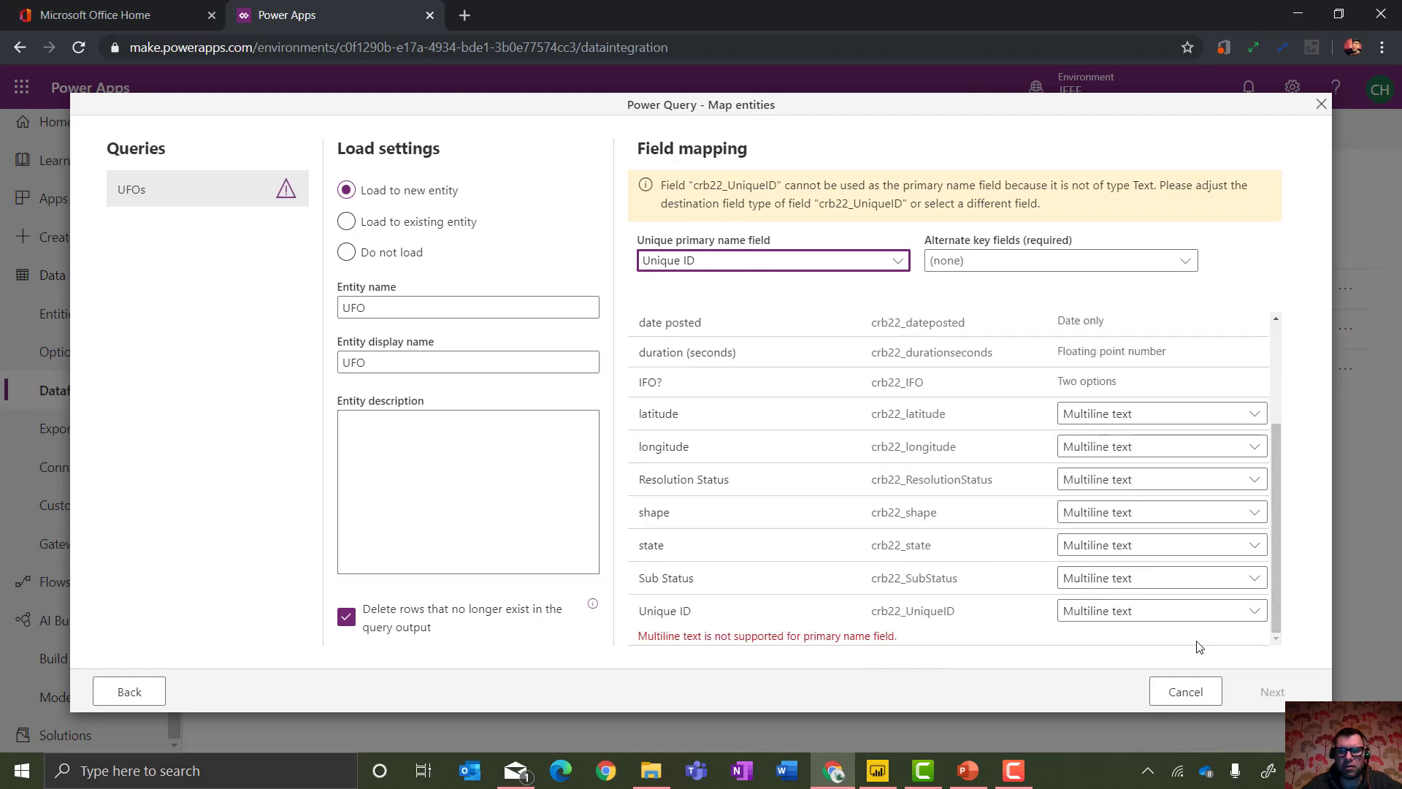
click(1102, 611)
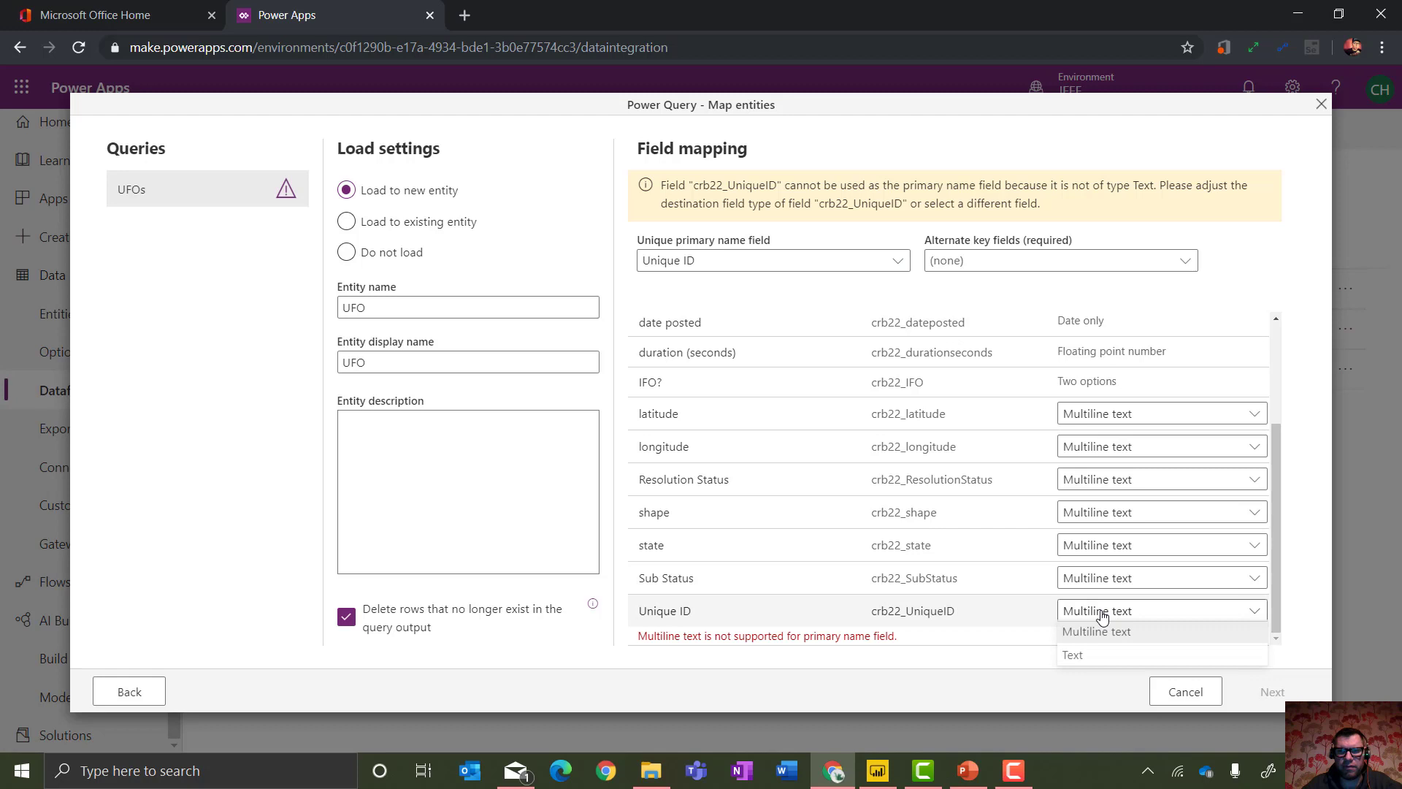
click(1088, 659)
Set the destination field type to Text for Sub Status, state, shape, Resolution Status, longitude and latitude.
click(1087, 598)
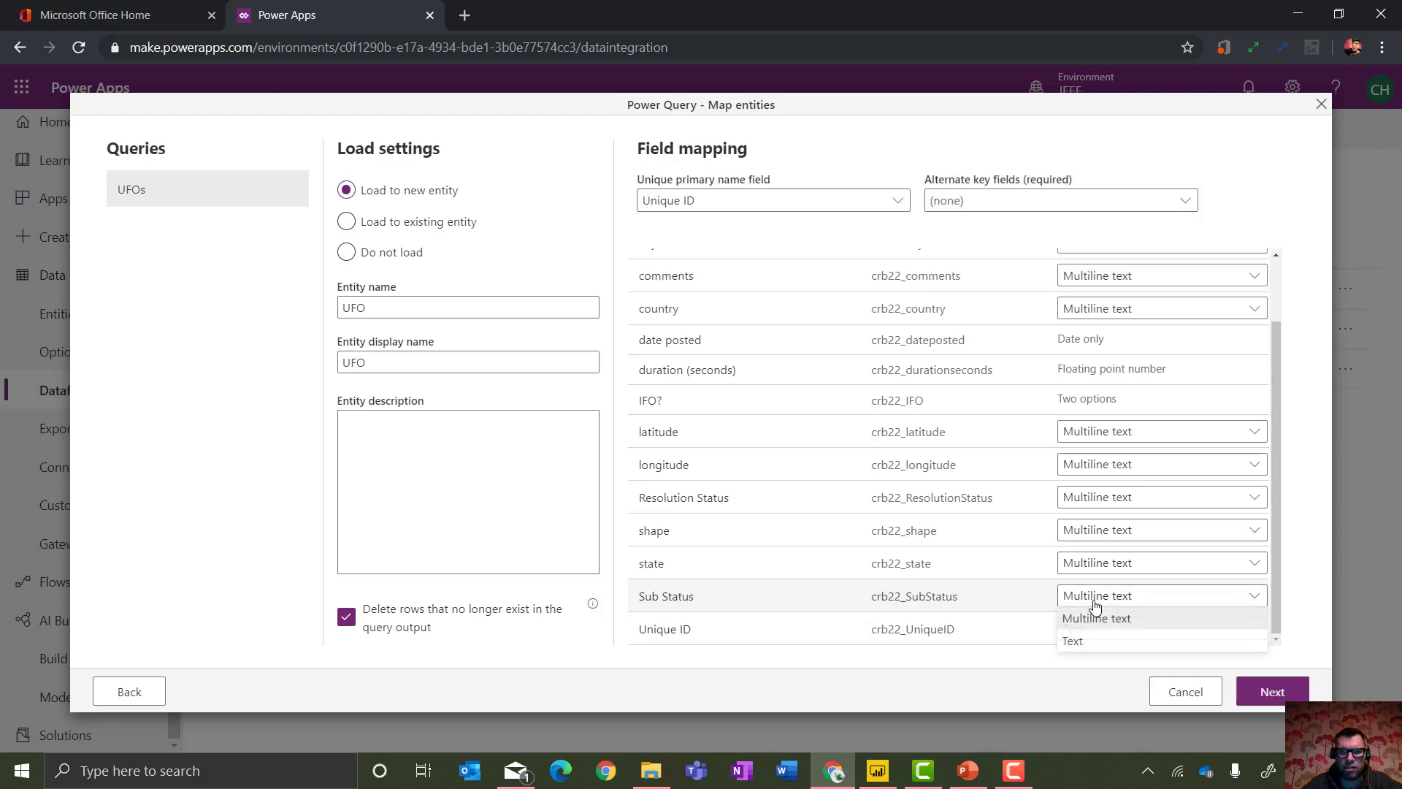
click(1077, 642)
click(1088, 563)
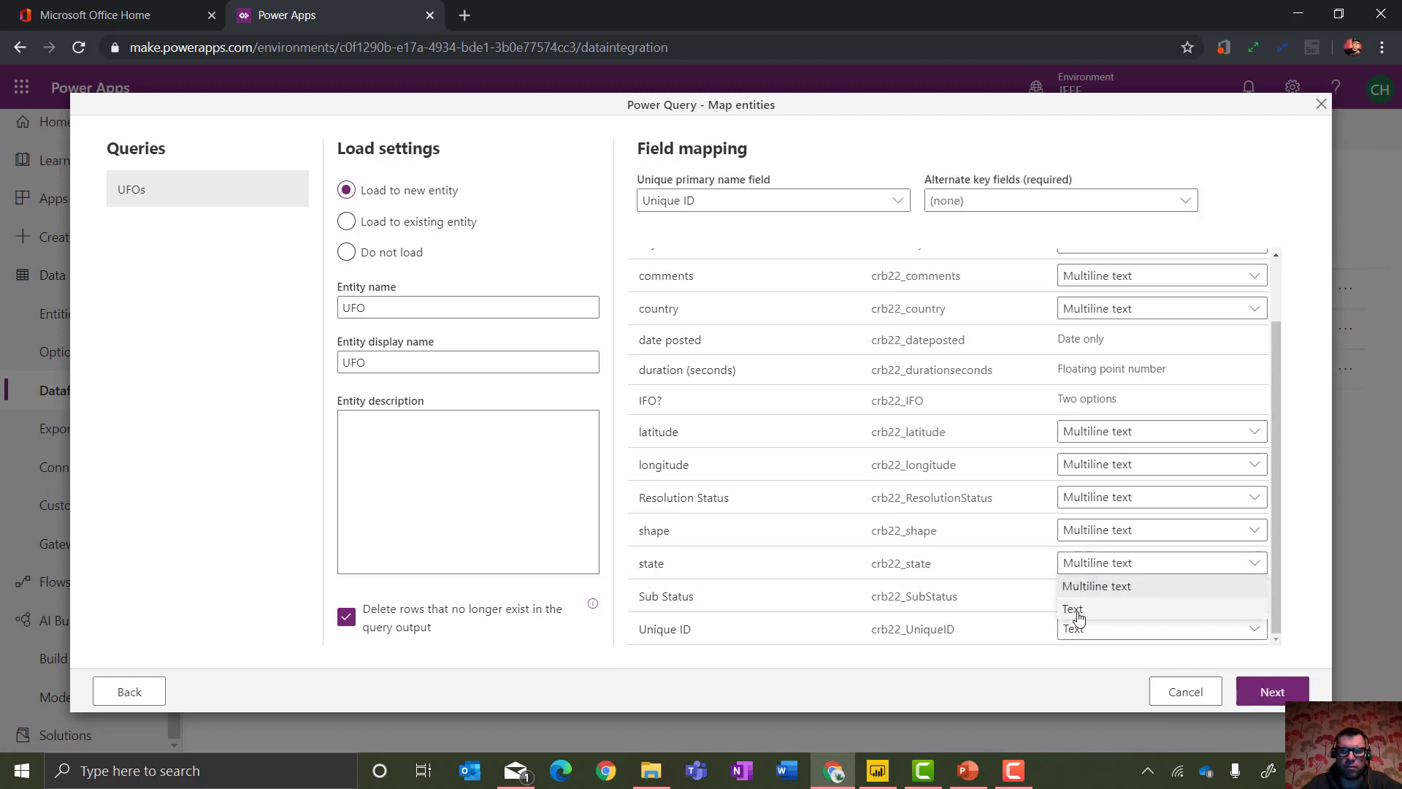
click(1073, 609)
click(1097, 531)
click(1074, 574)
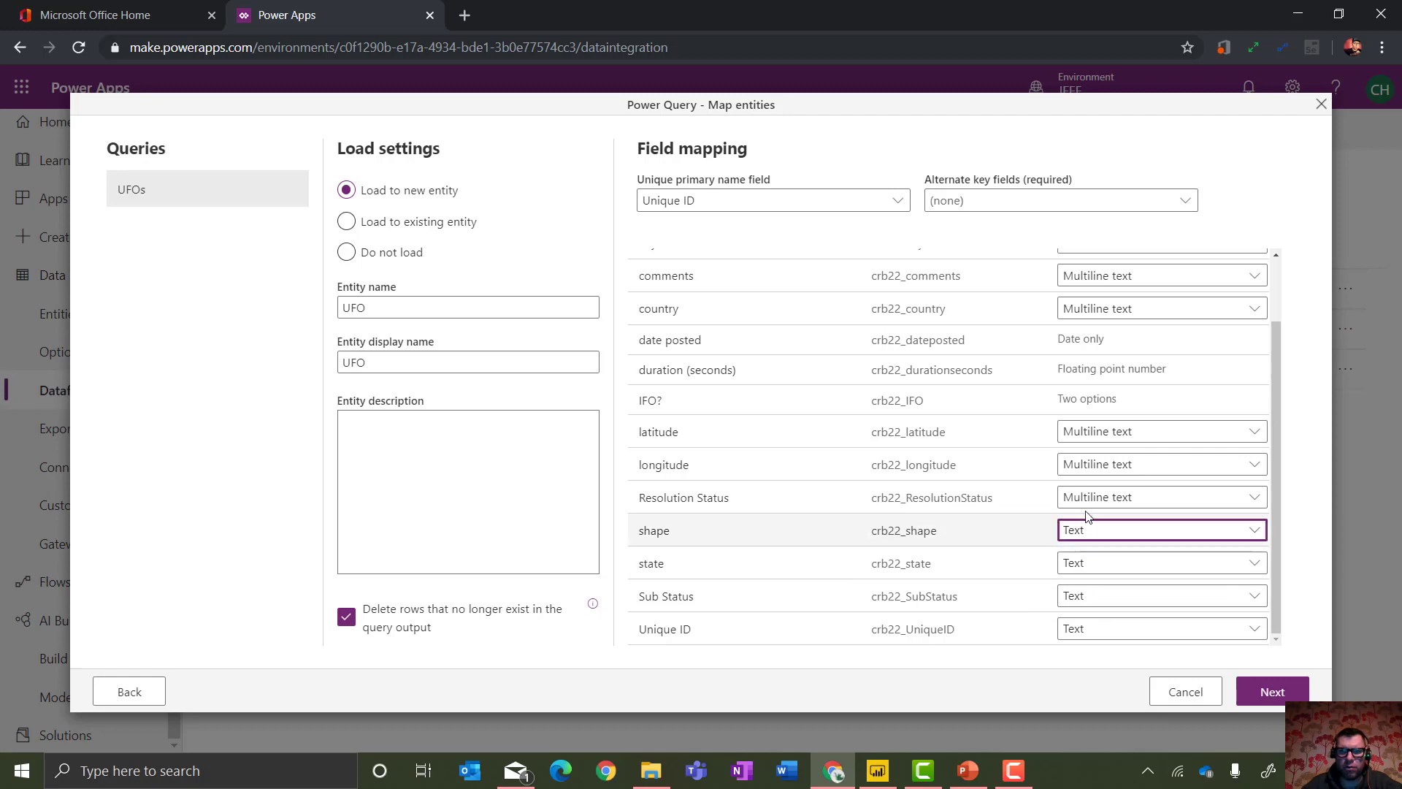
click(1081, 497)
click(1085, 548)
click(1088, 464)
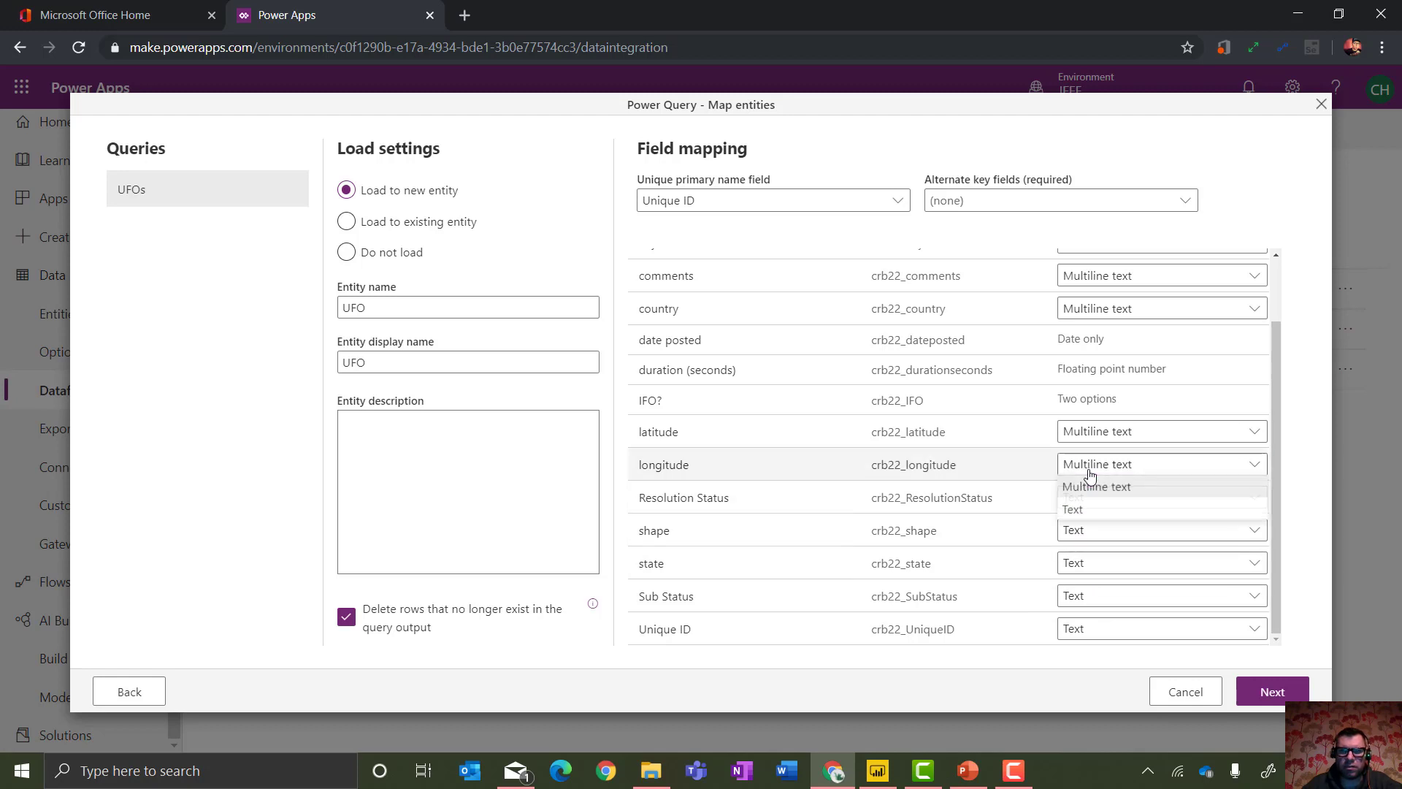
click(1088, 511)
click(1088, 431)
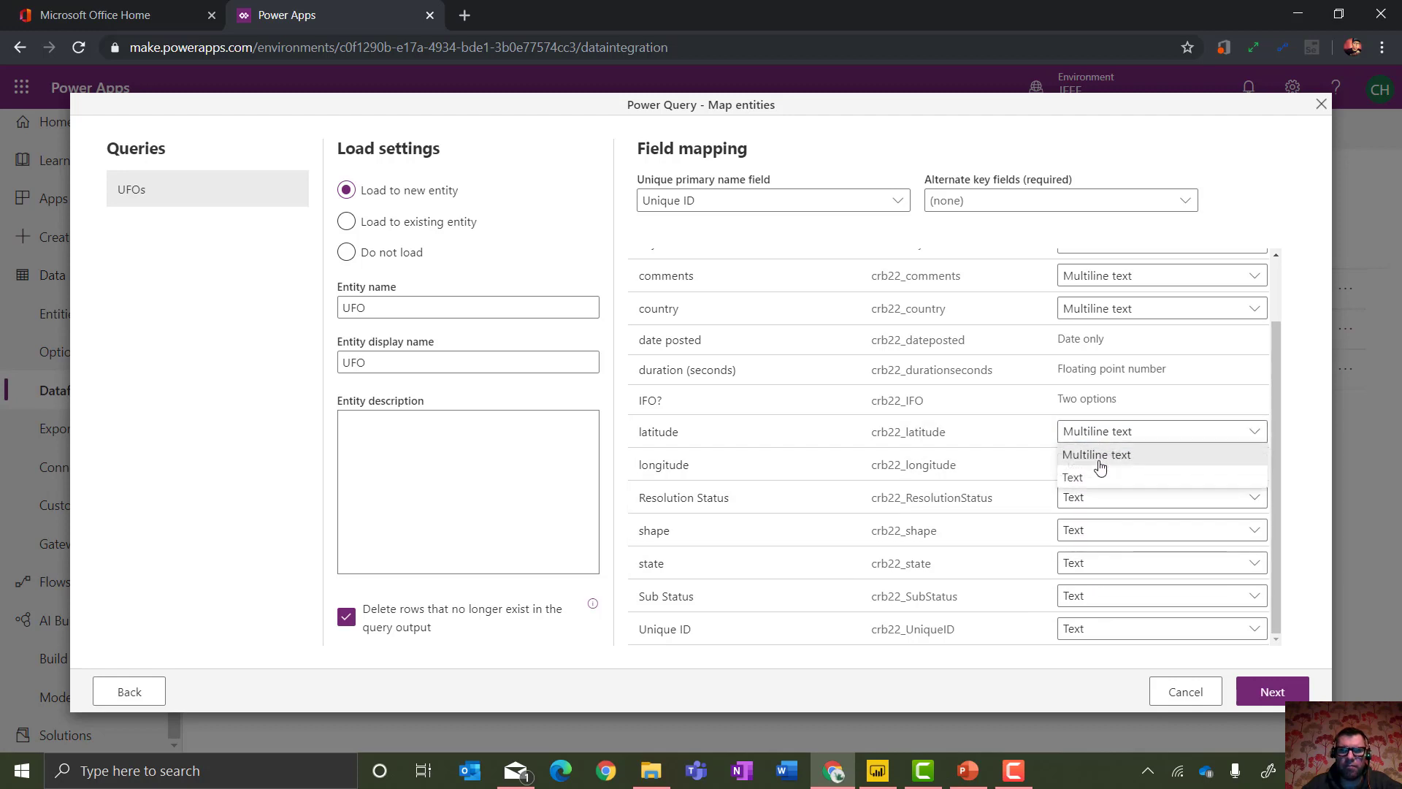
click(1092, 477)
Set the destination field type of country and city to Text, leaving comments as multiline text.
drag(1278, 442, 1269, 329)
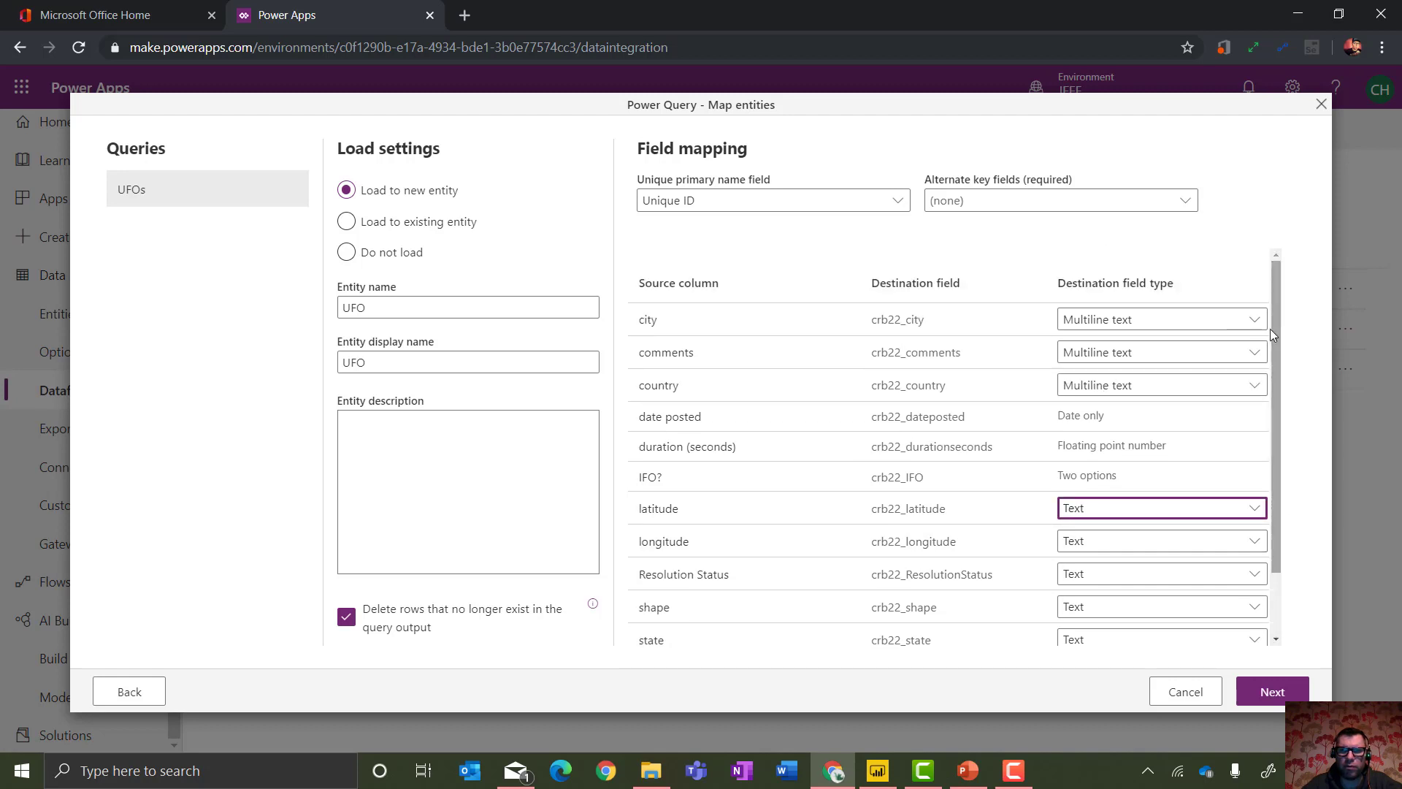
click(1120, 391)
click(1088, 430)
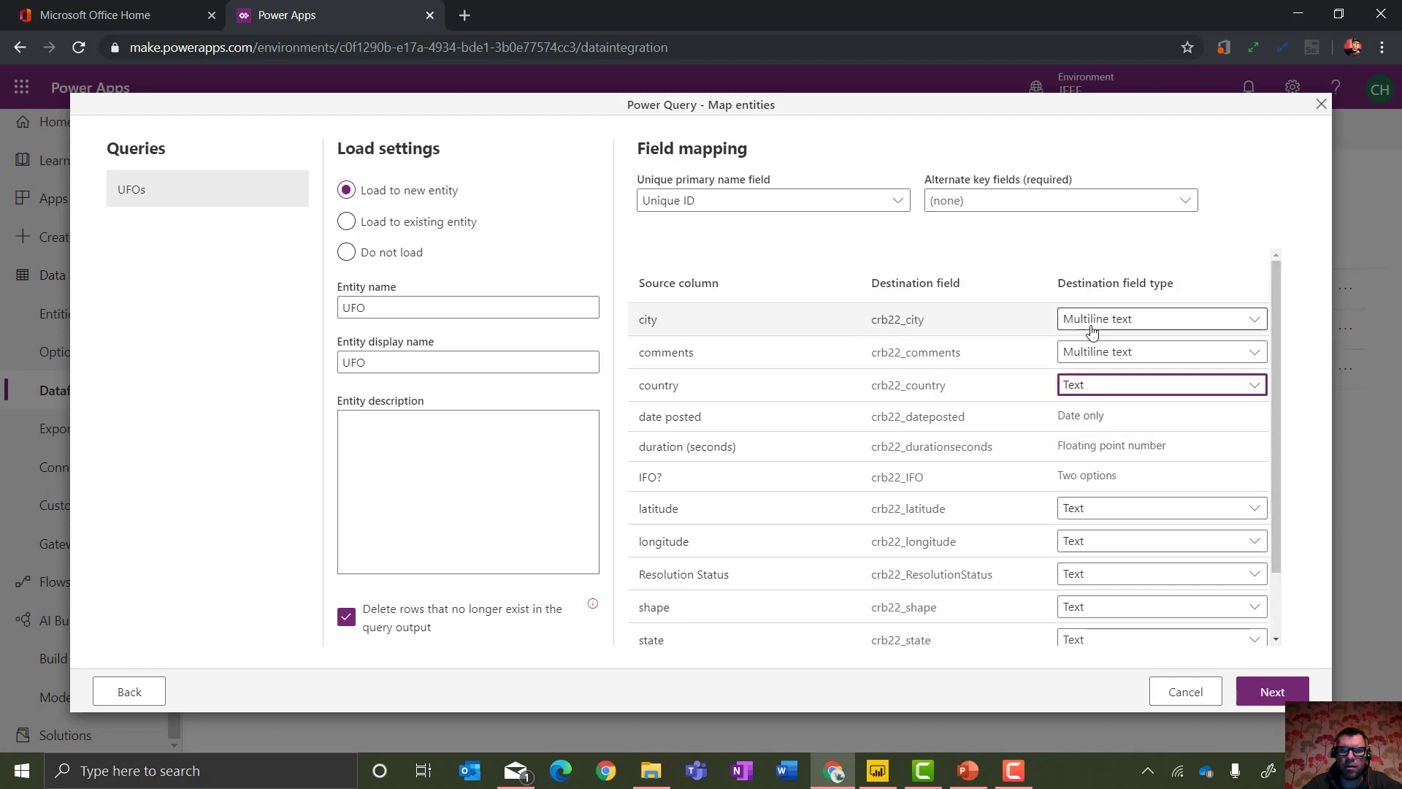
click(1088, 319)
click(1091, 366)
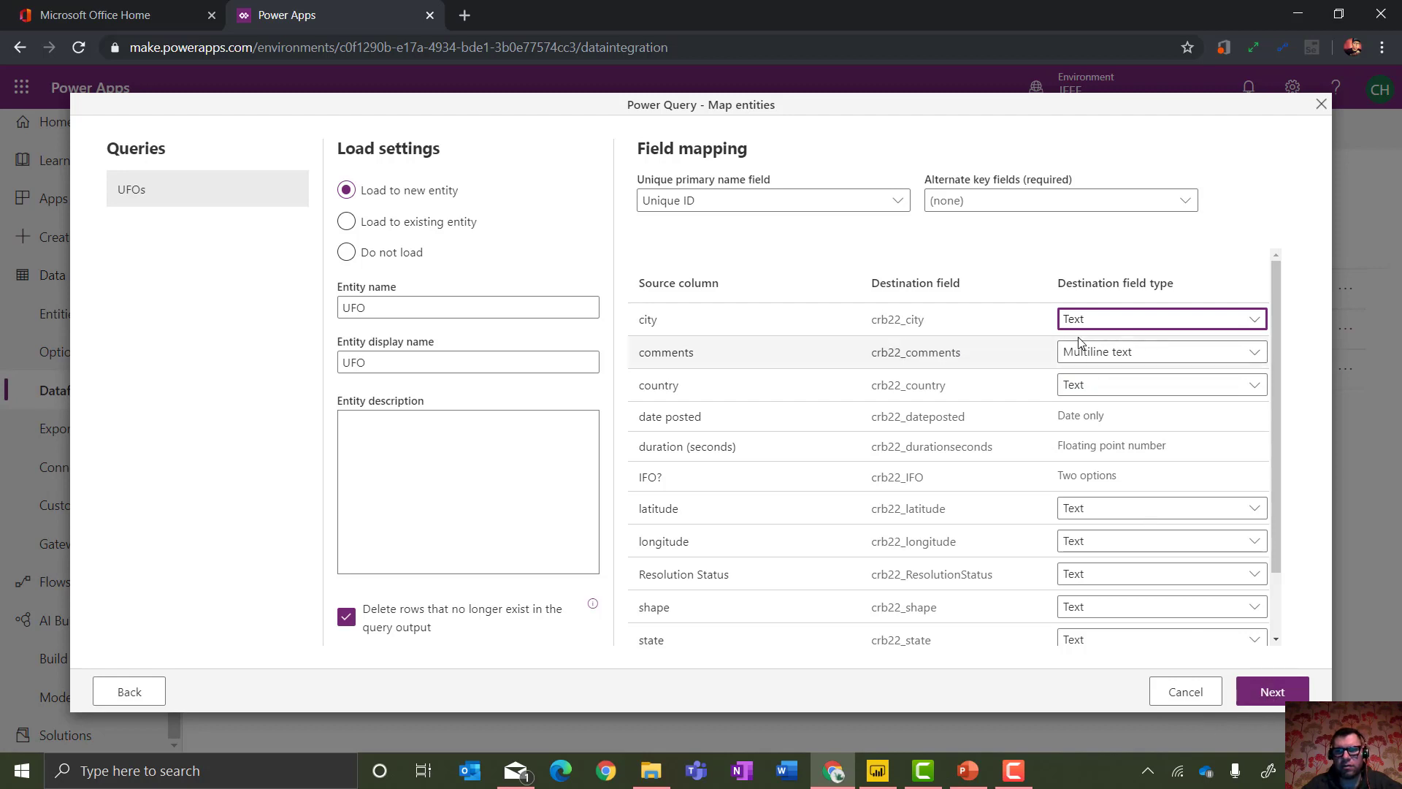
Accept the field mapping and create the dataflow with manual refresh.
click(1266, 699)
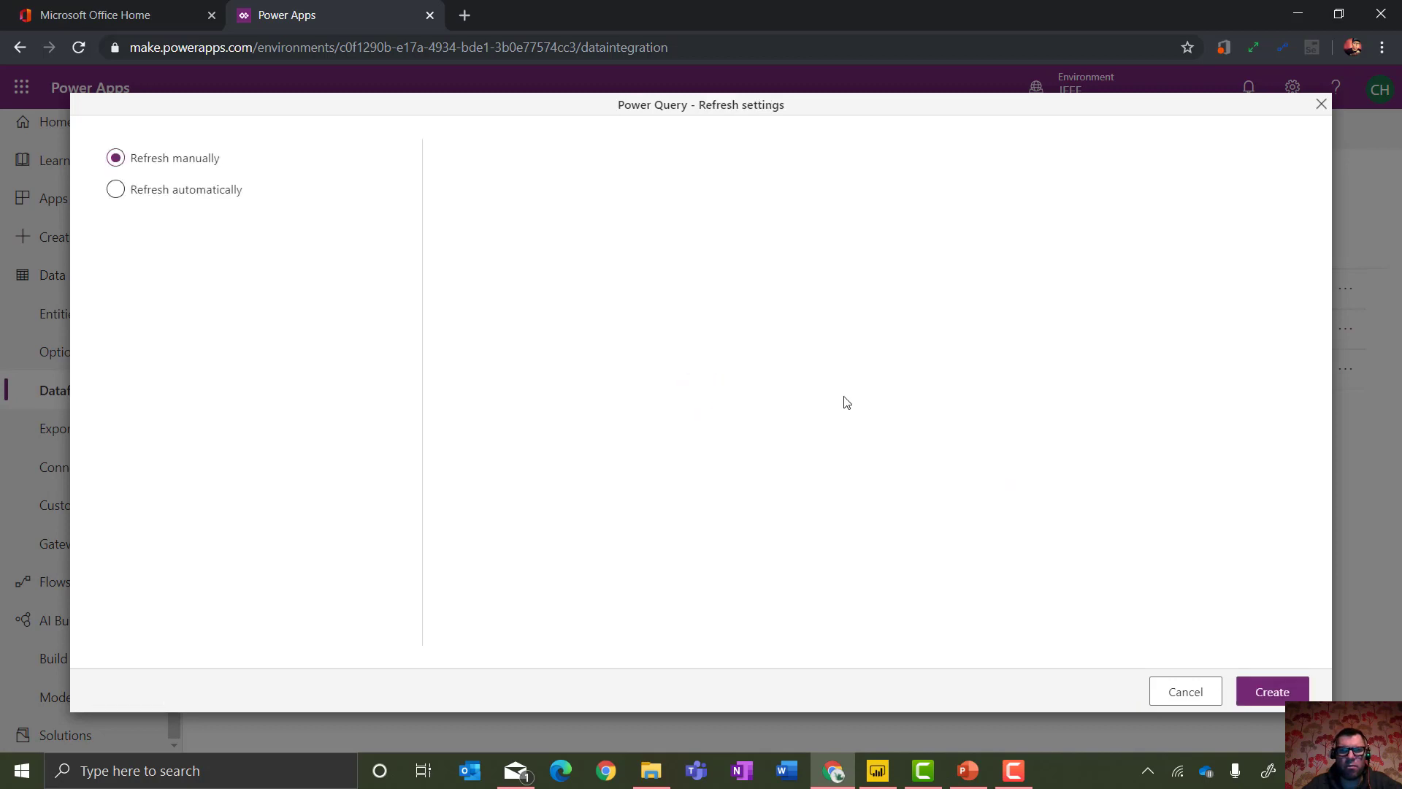
click(1268, 695)
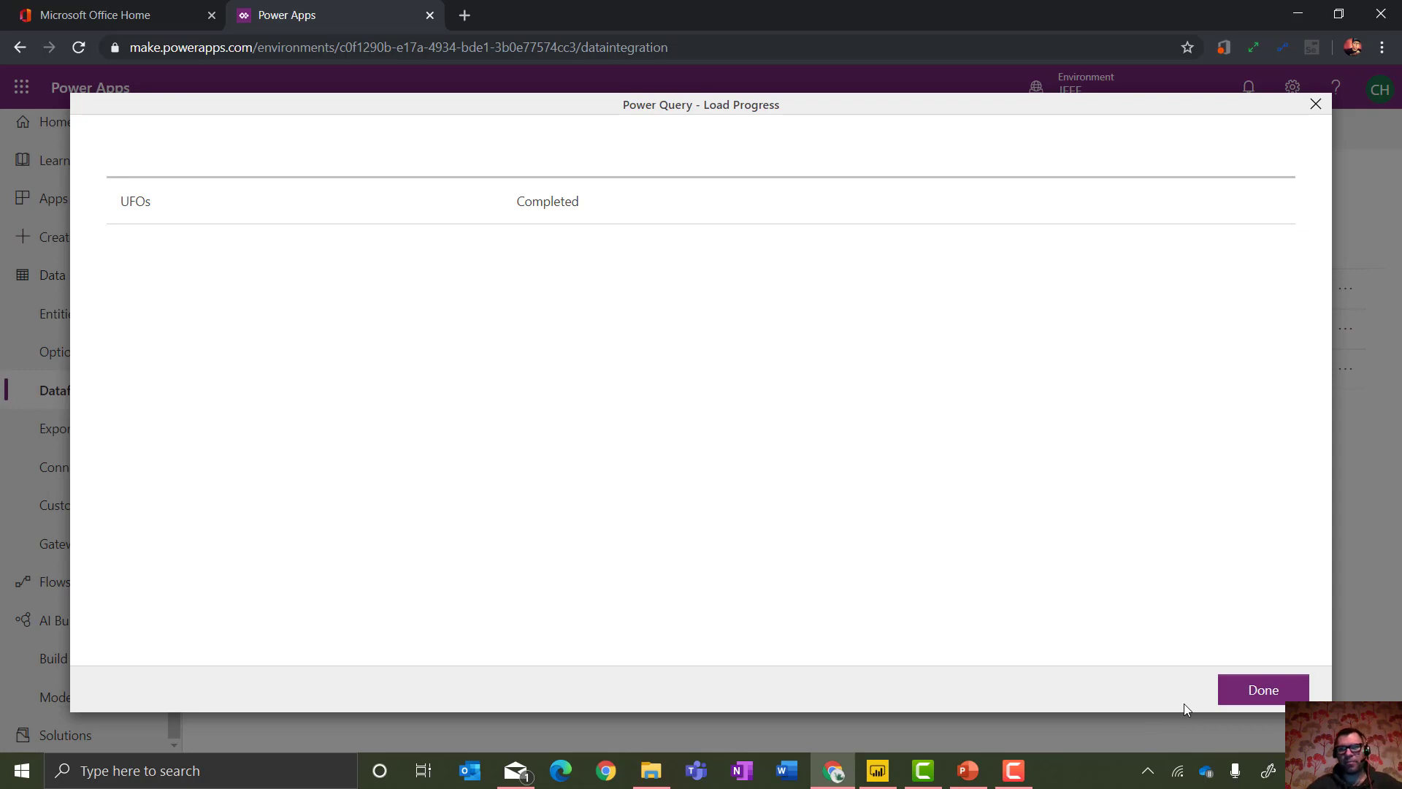
Finish the dataflow load, search the entities for "ufo" and open the UFO entity's data records.
click(1249, 698)
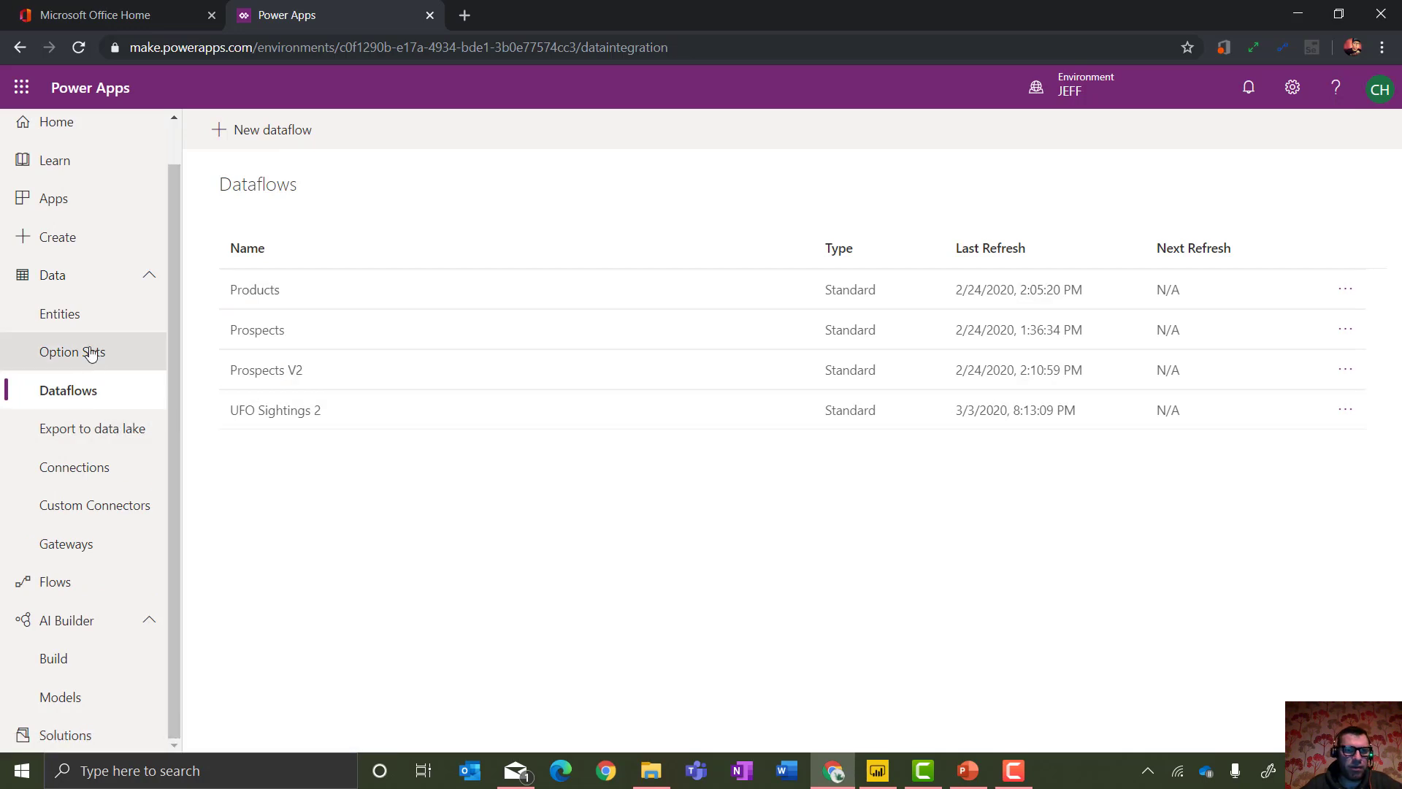
click(85, 322)
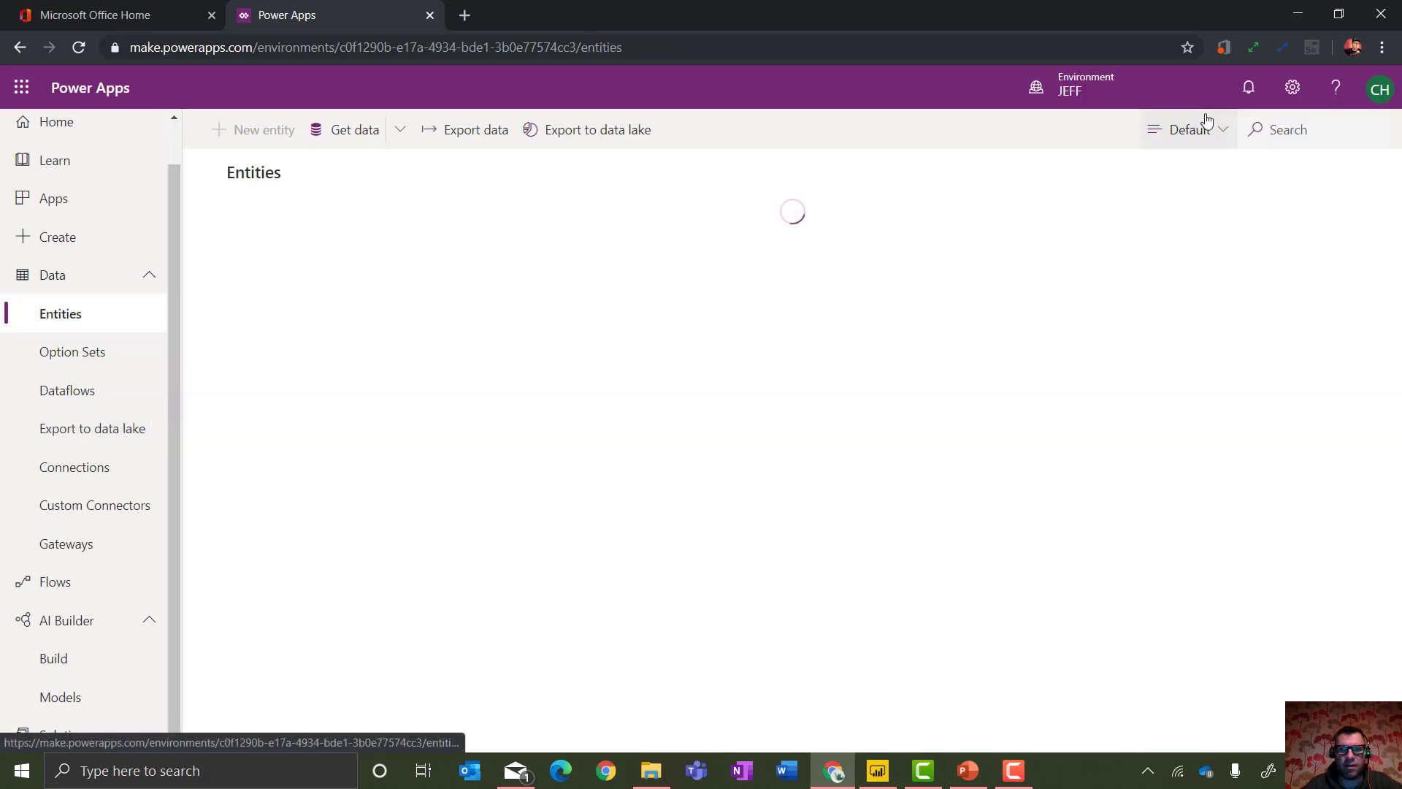
click(1302, 136)
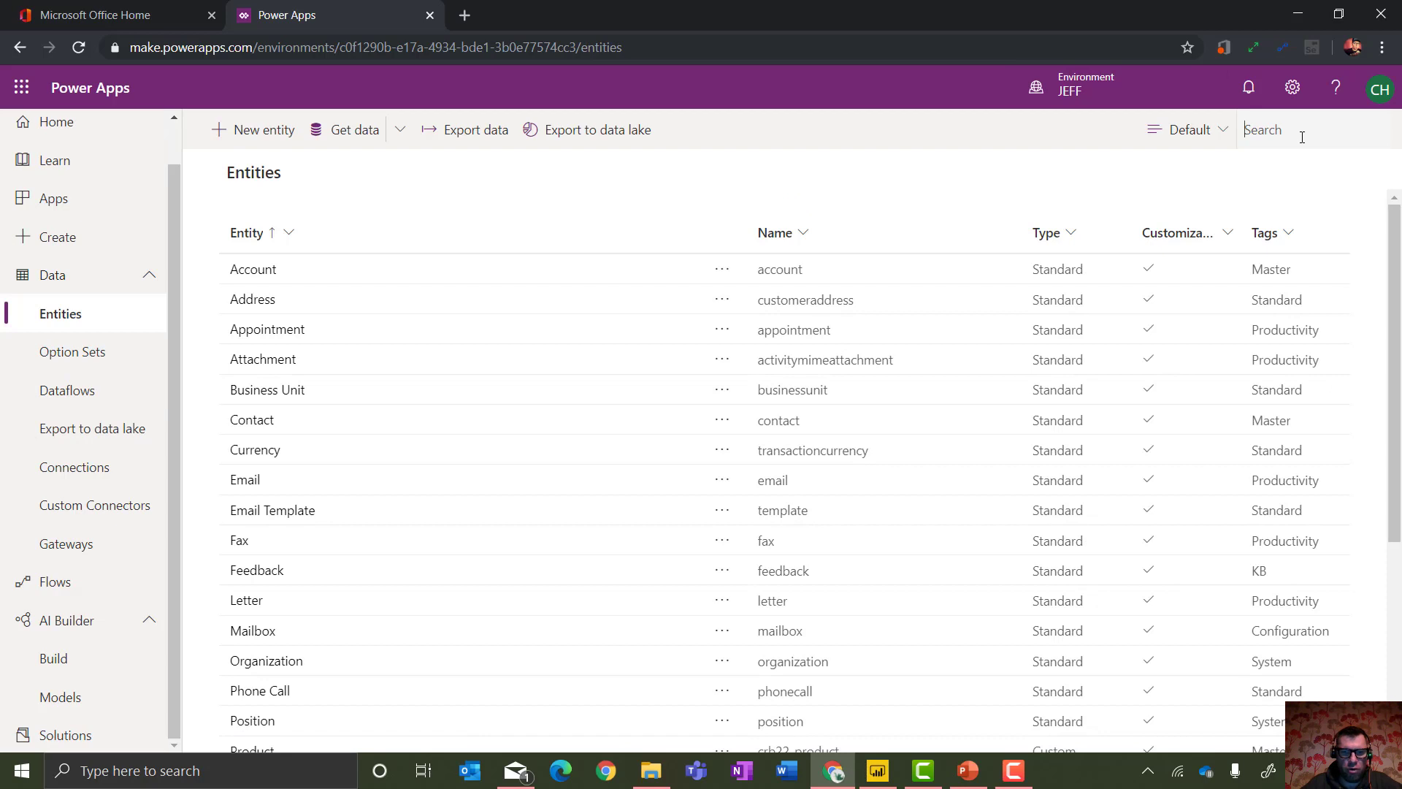
text(ufo)
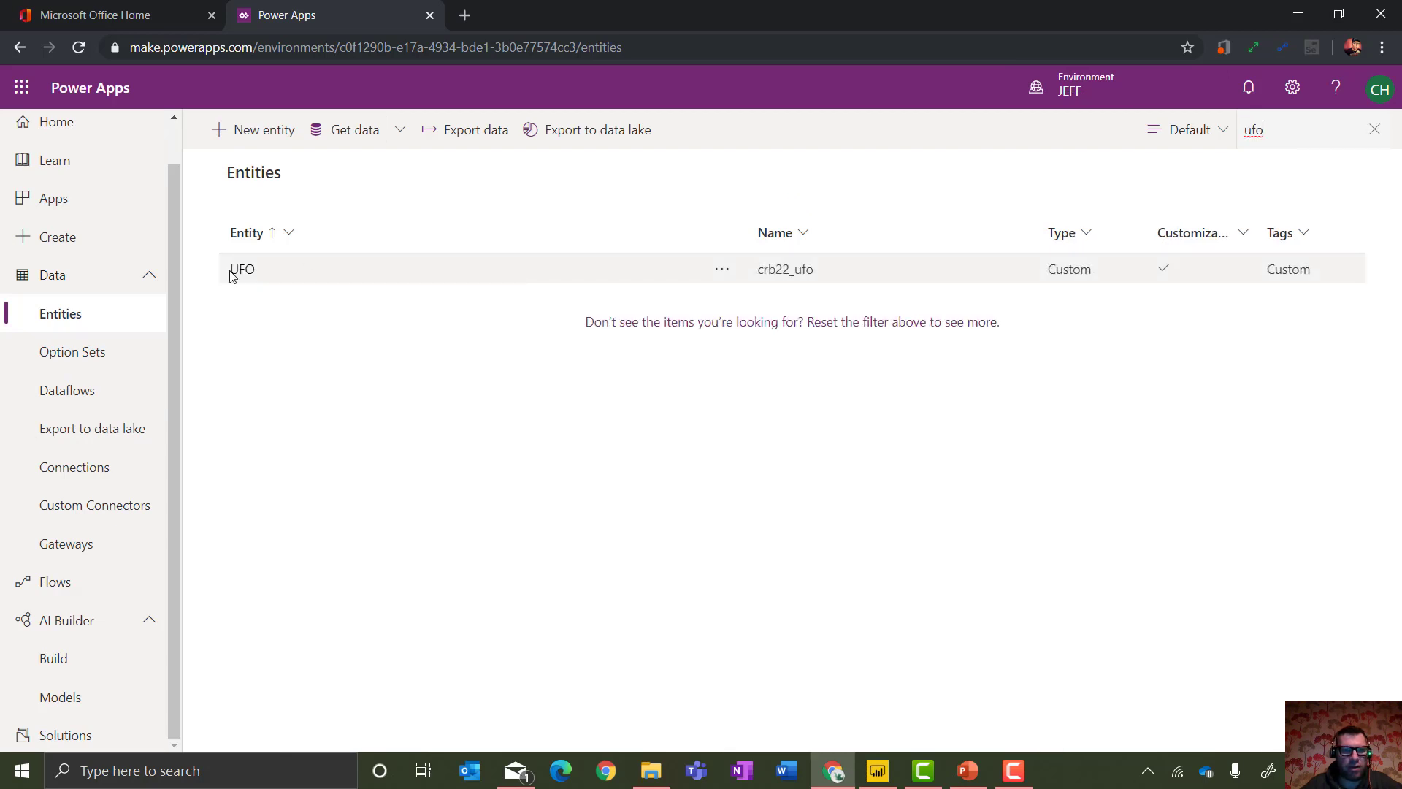
click(234, 270)
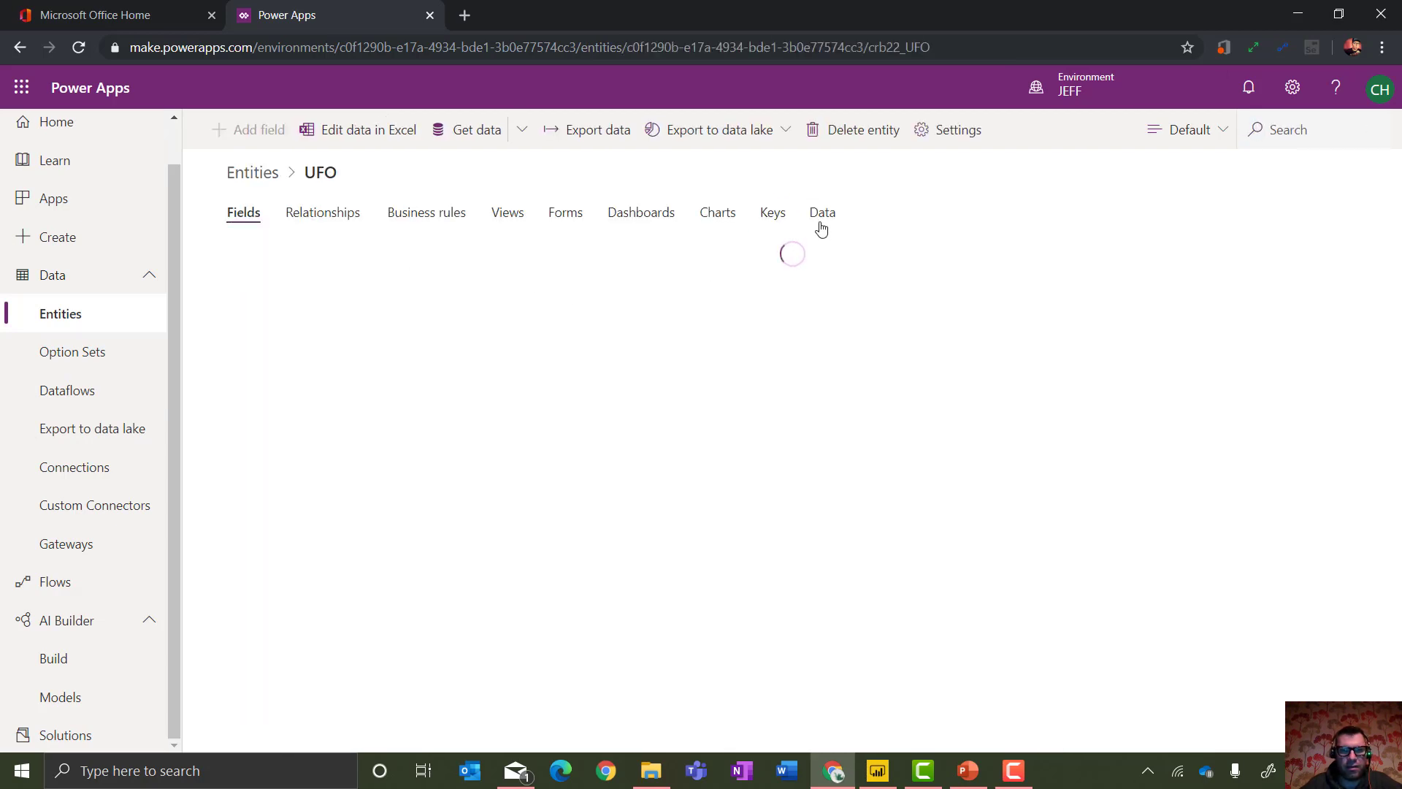
click(820, 218)
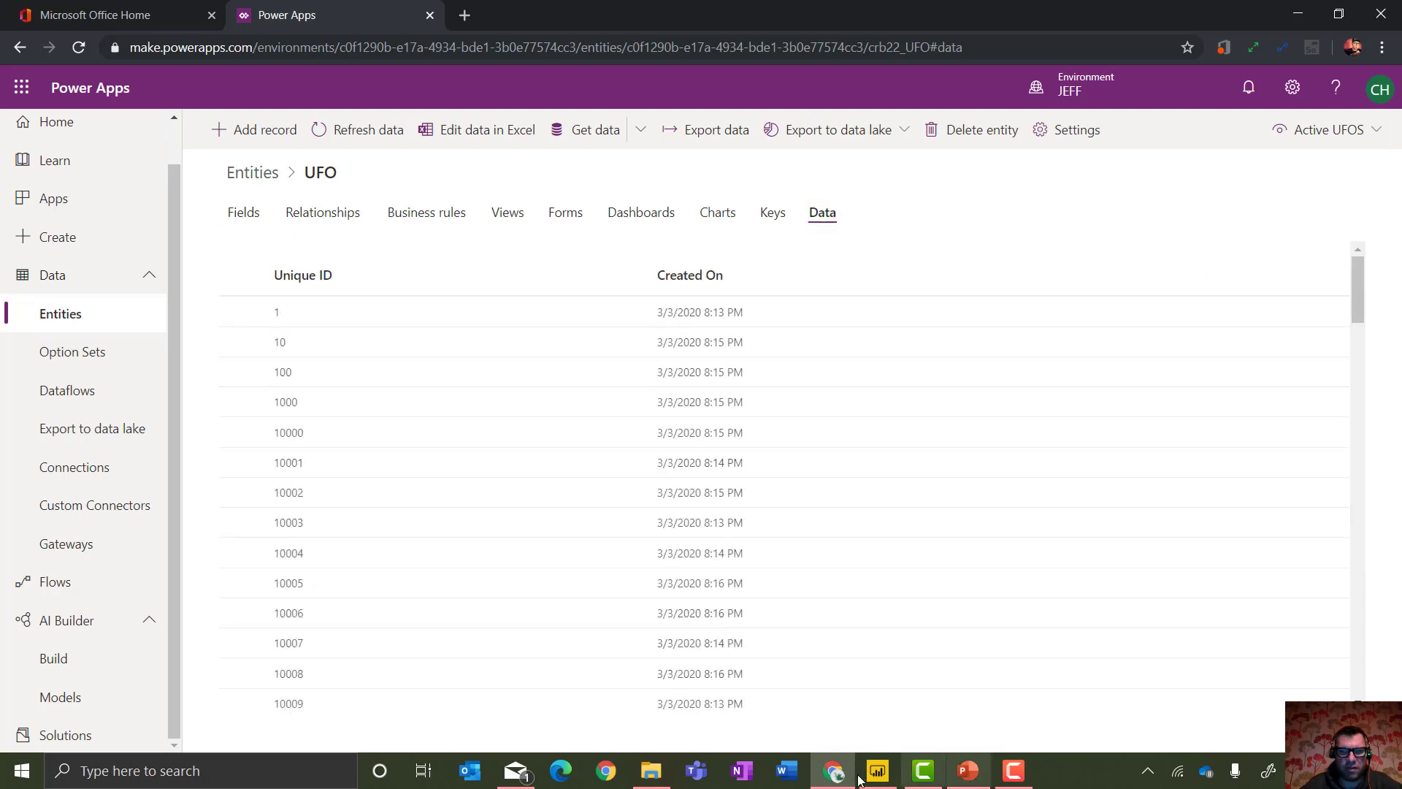
Open the 10000 UFO Sightings workbook from File Explorer to review its source rows, close it and return to Power Apps.
click(651, 770)
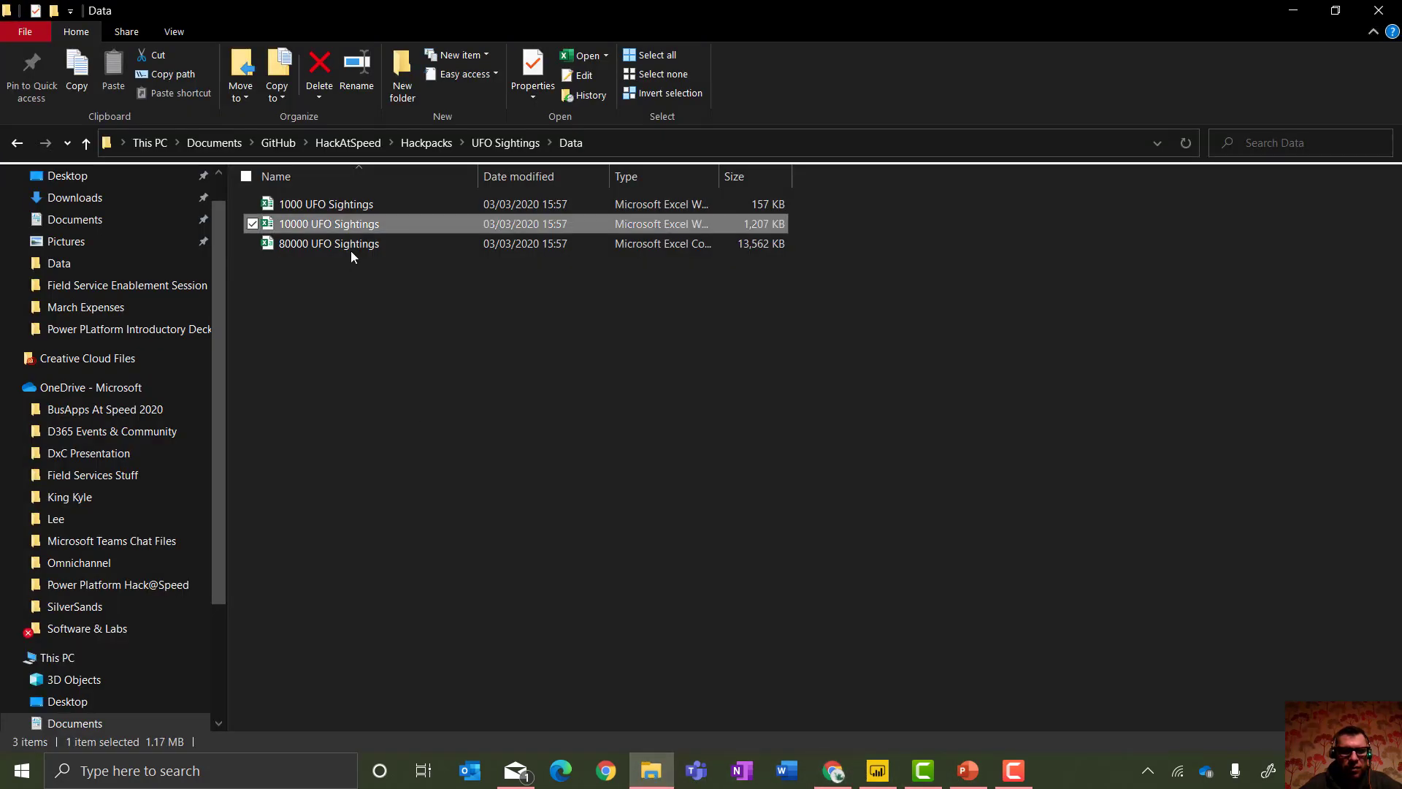
double_click(346, 223)
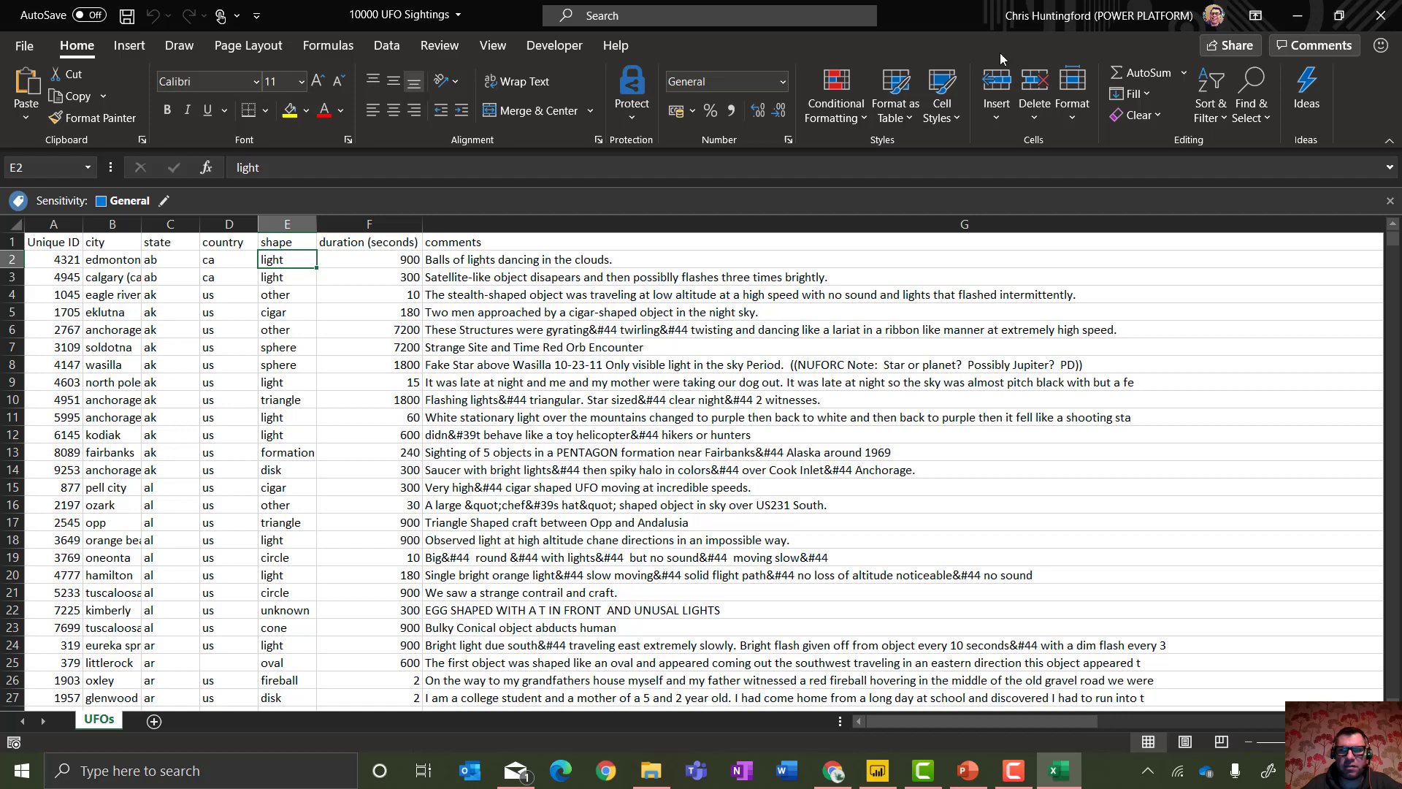
click(1381, 16)
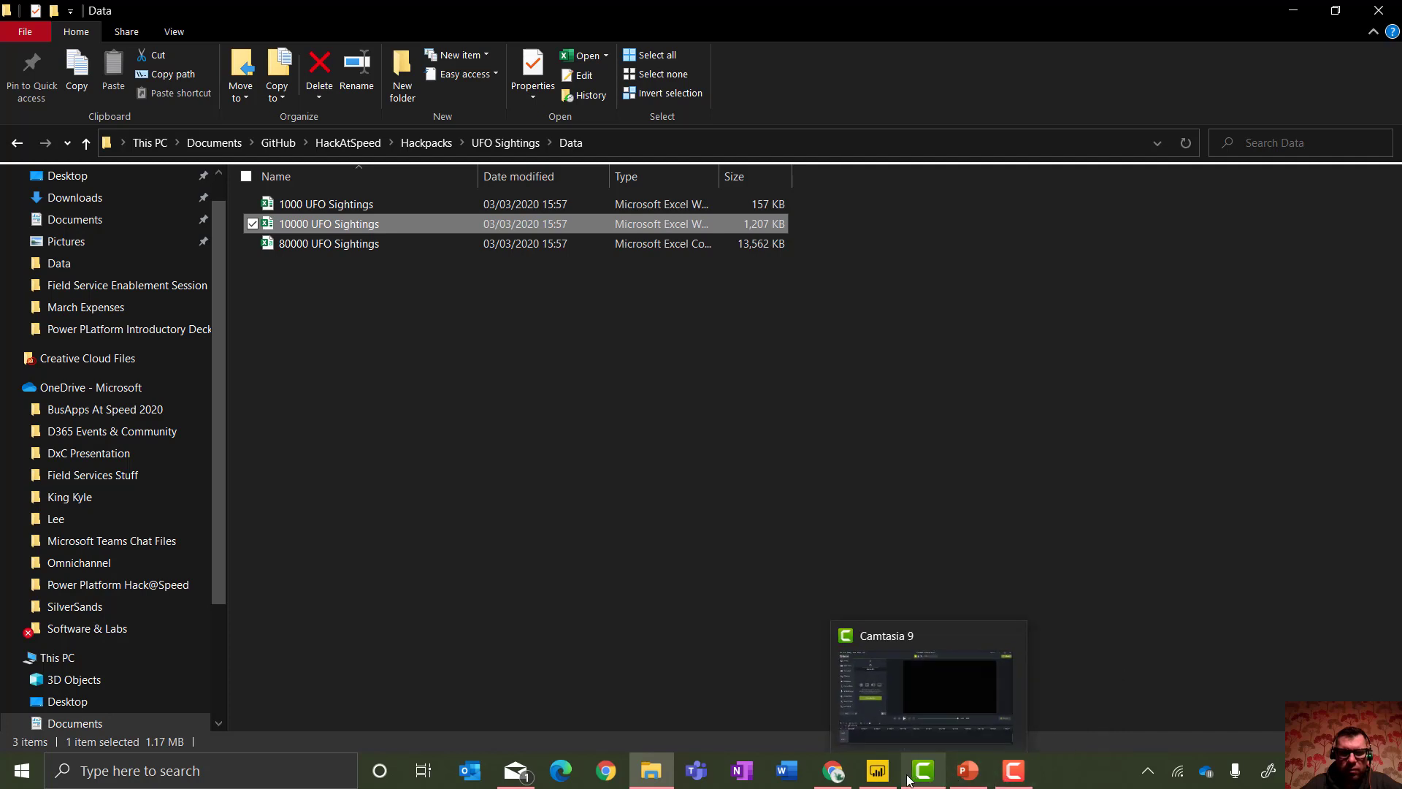
click(837, 778)
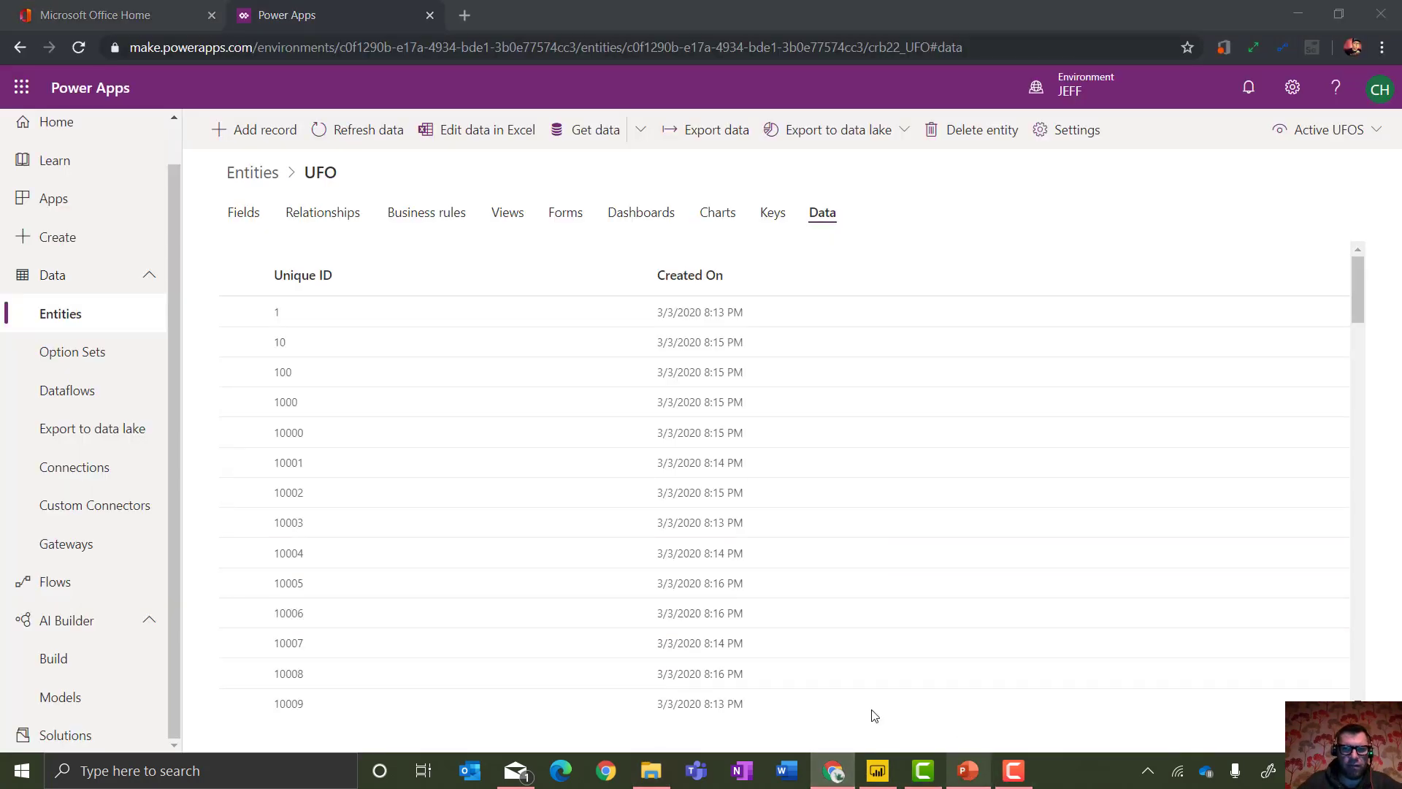
Switch to the Turning UFOs into IFOs presentation and examine the Common Data Service for Apps block, then return to Power Apps.
click(966, 771)
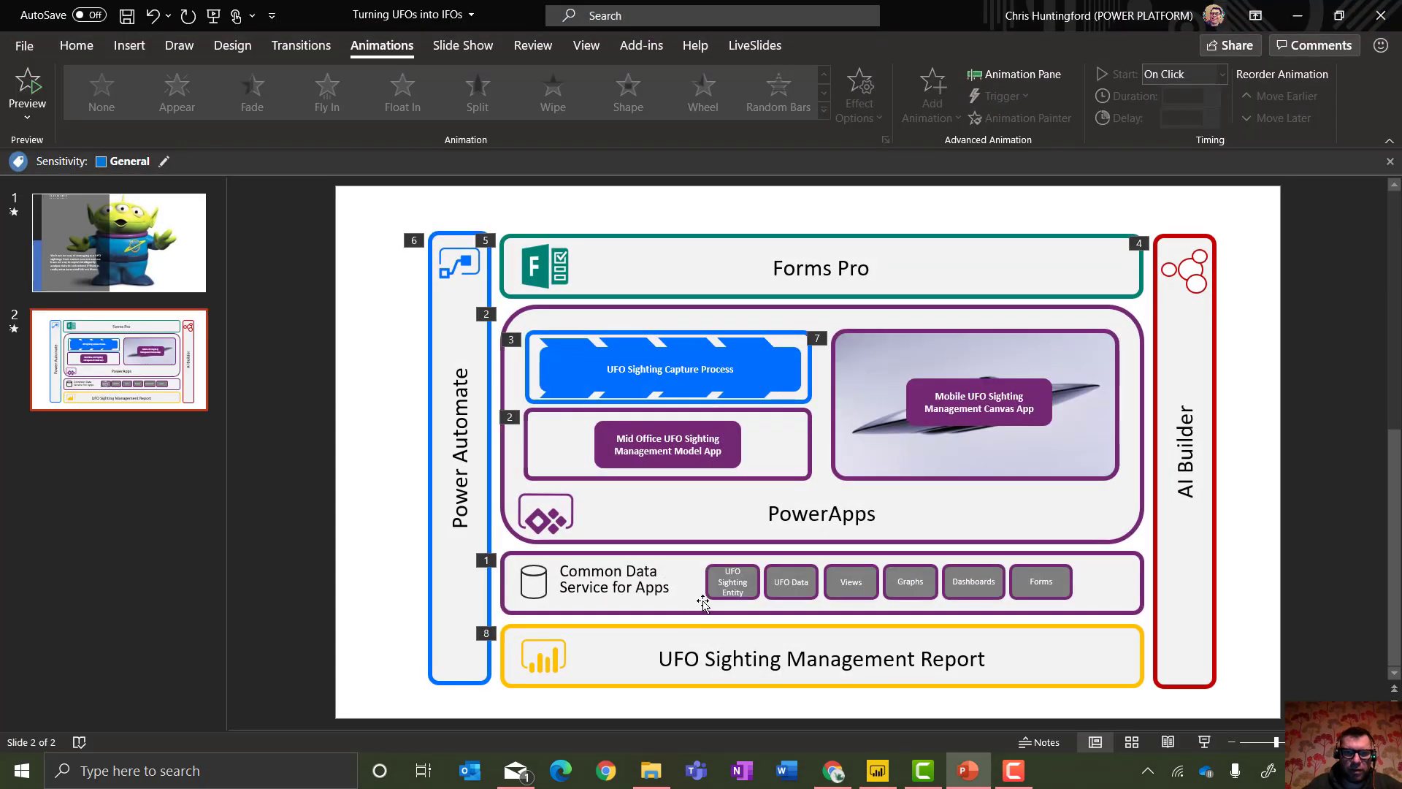
click(704, 599)
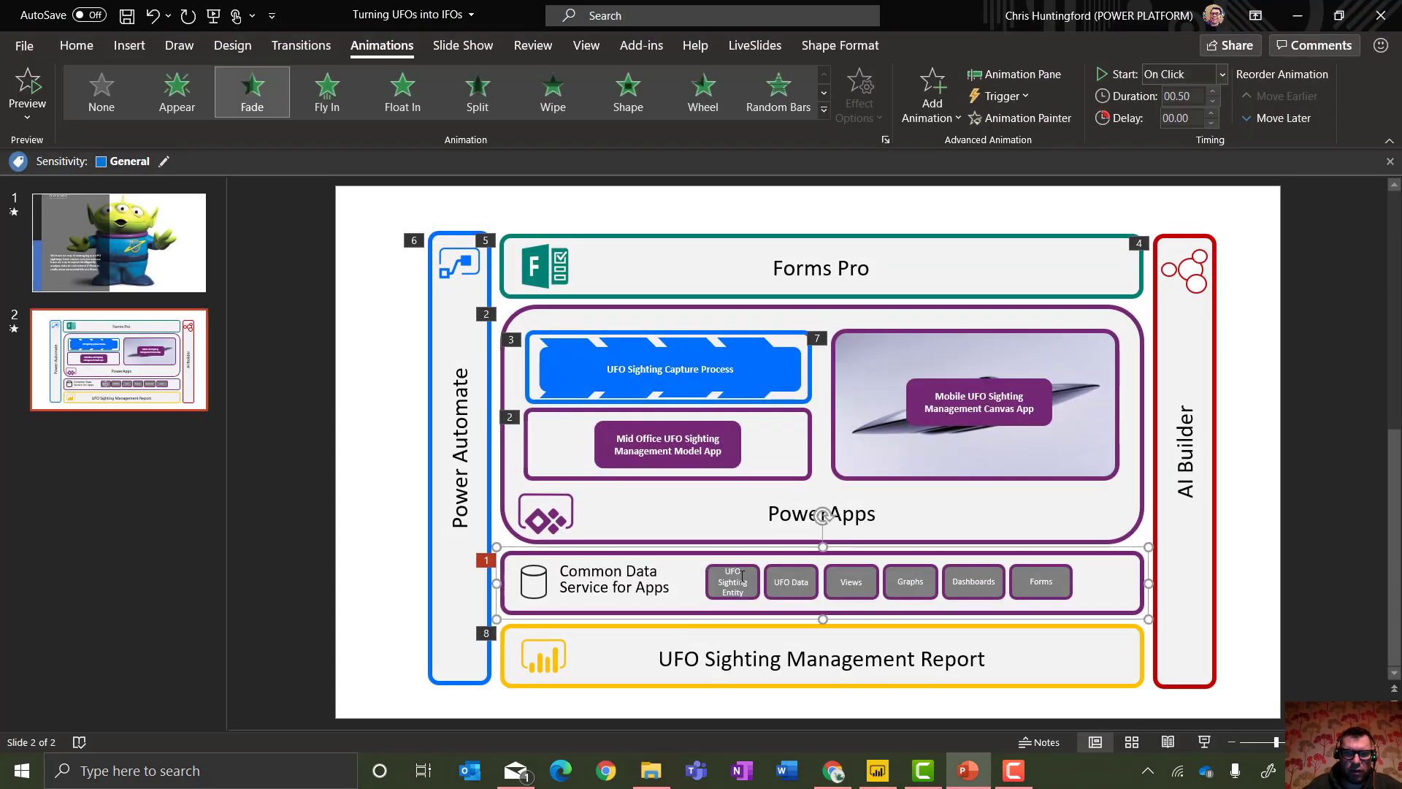
click(1304, 10)
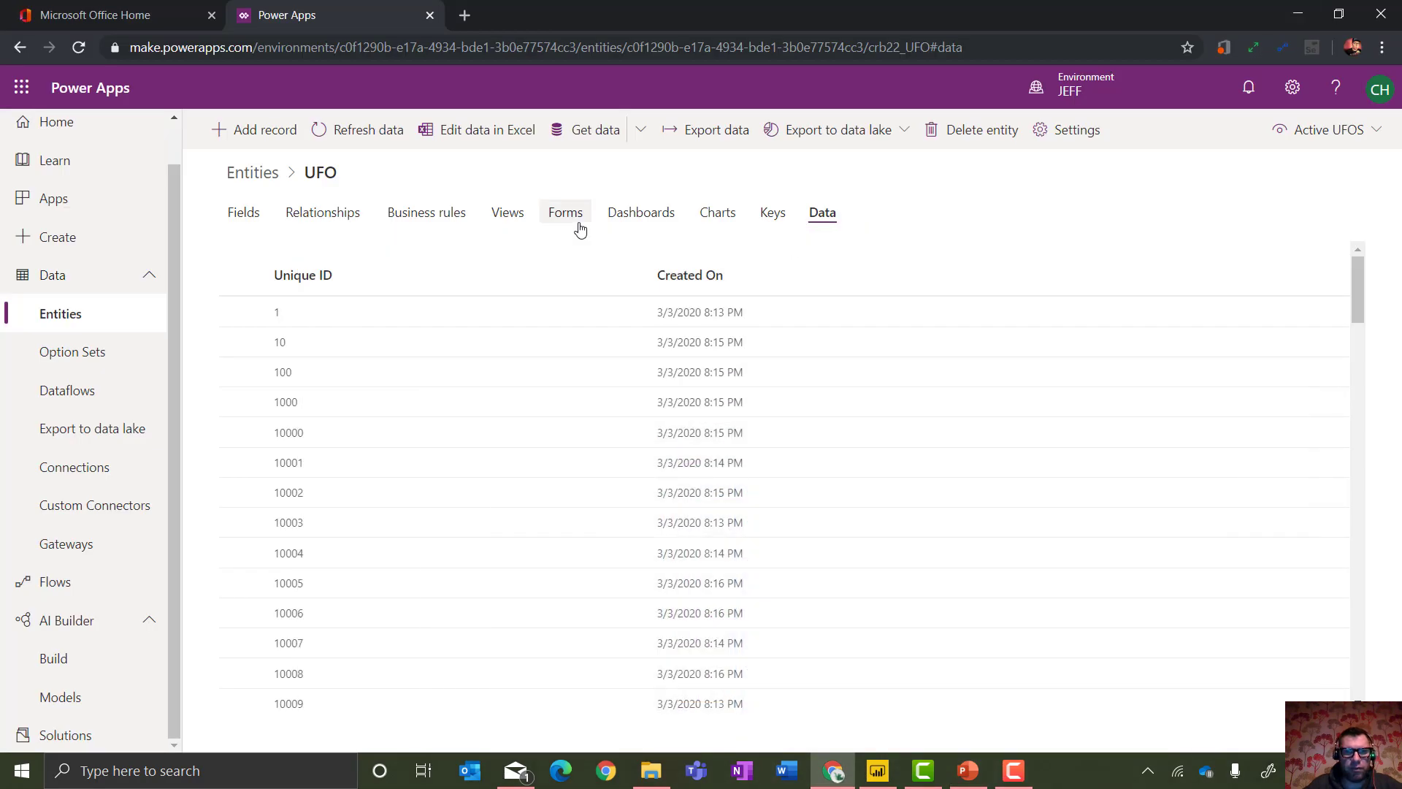
Examine the UFO entity's field list and the blank form for adding a field, leaving it without creating anything.
click(513, 223)
click(258, 216)
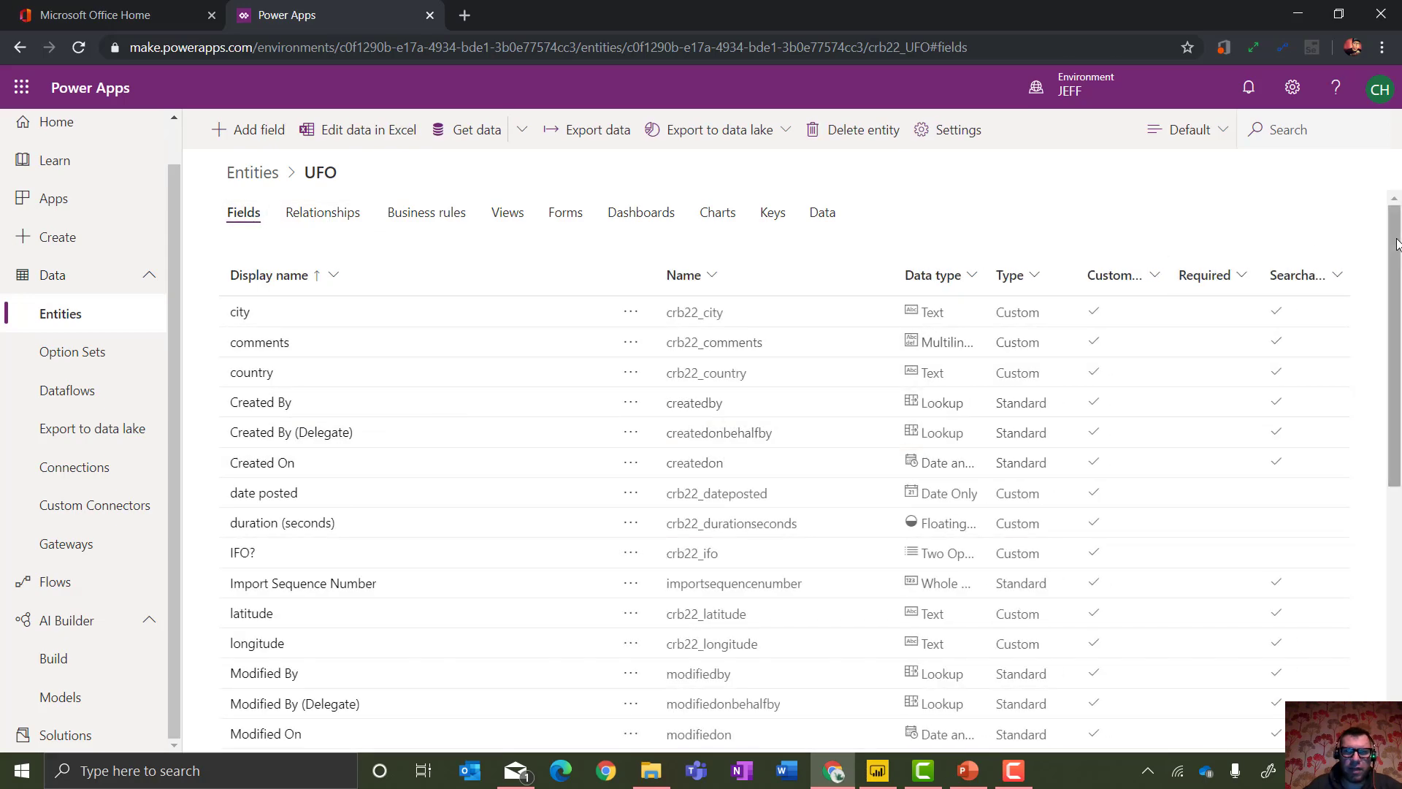
mouse_move(1396, 243)
mouse_down()
mouse_move(1396, 519)
mouse_move(1391, 248)
mouse_up()
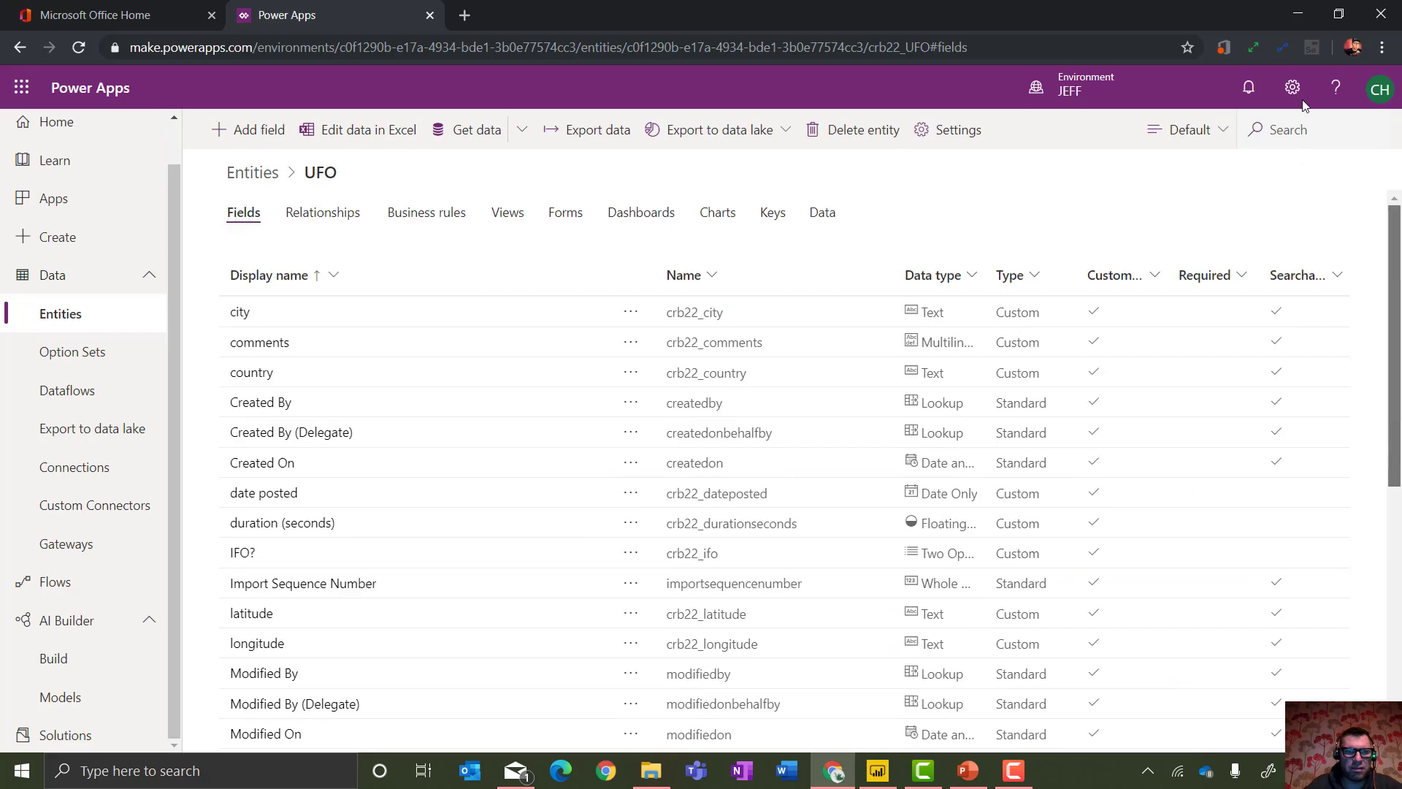
click(280, 143)
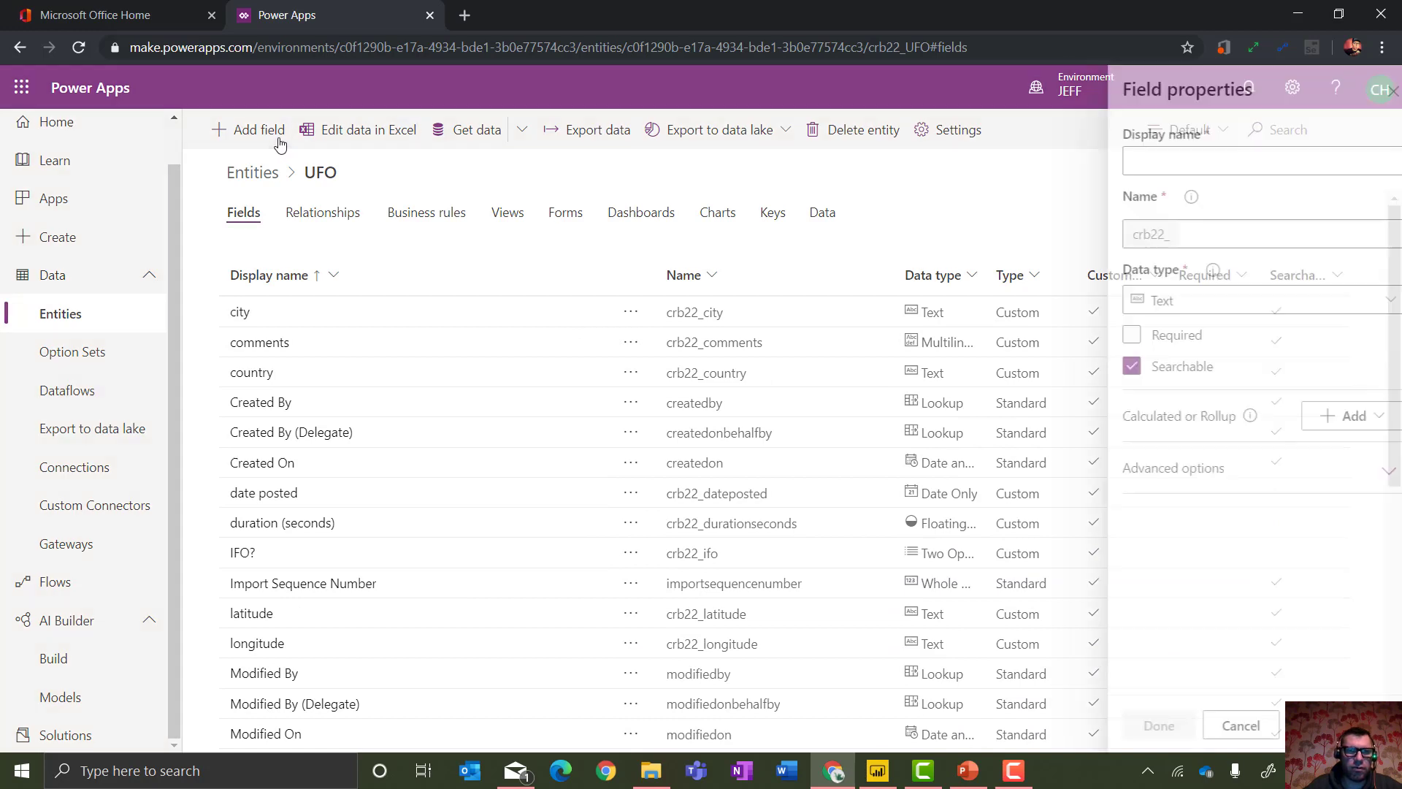
click(1377, 91)
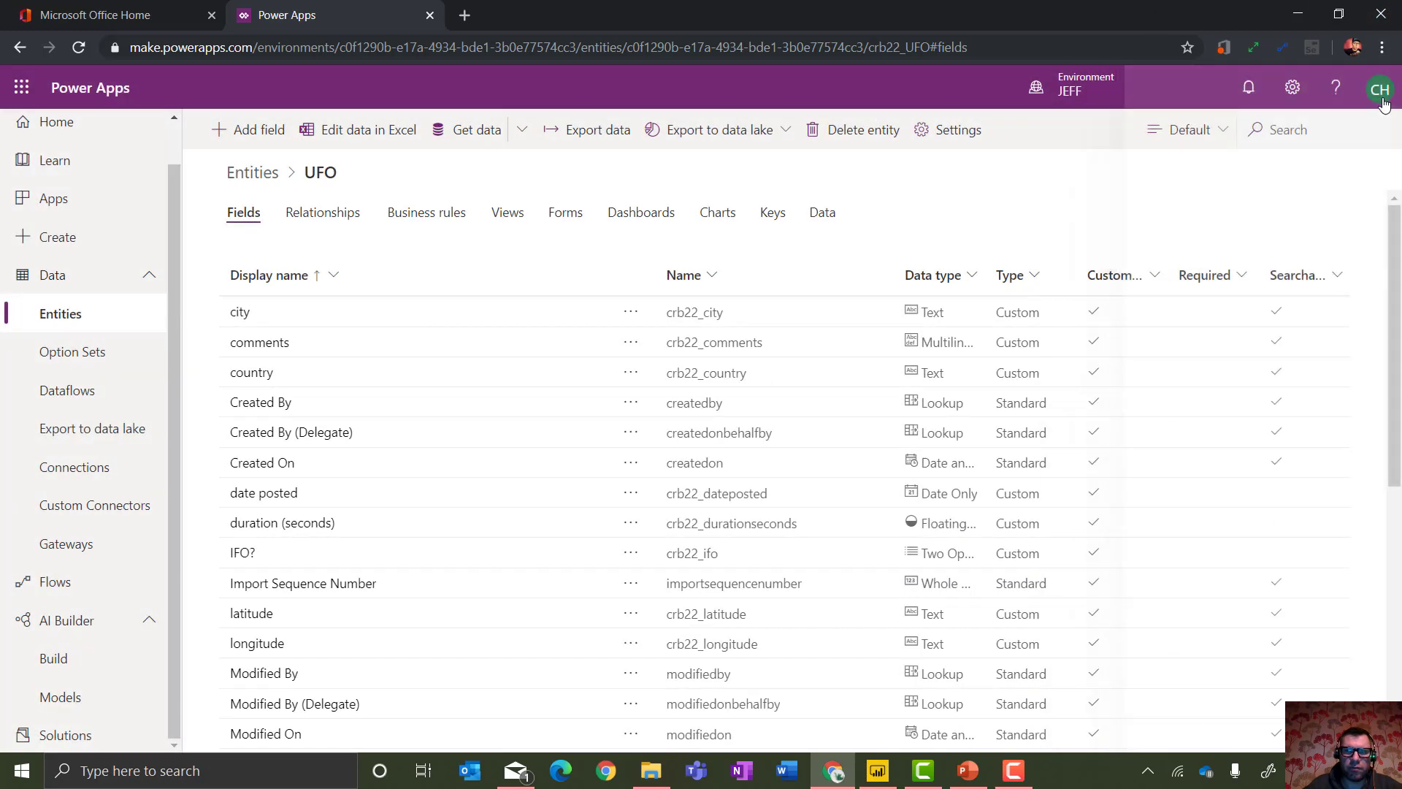
Open the standard Contact entity and examine its data and fields.
click(256, 175)
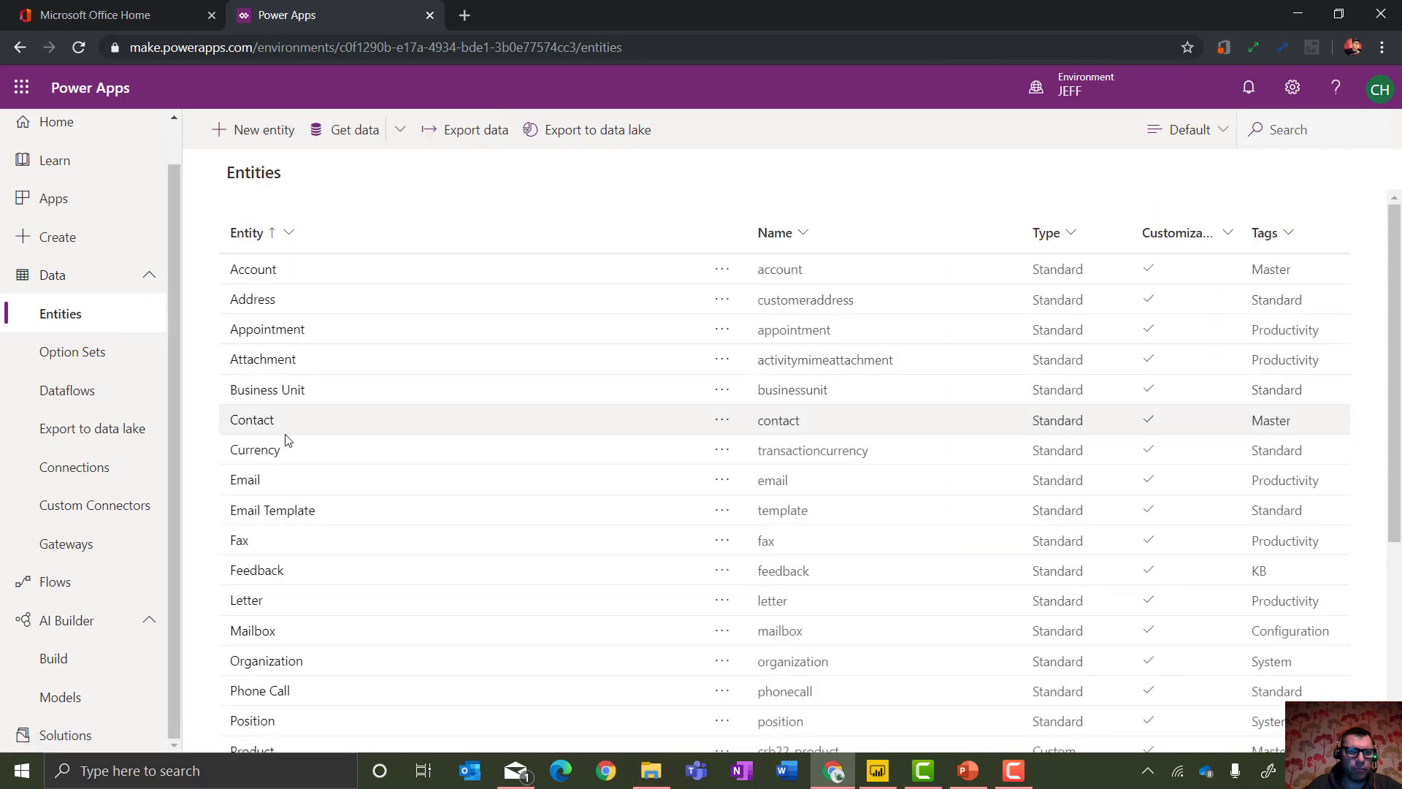
click(252, 420)
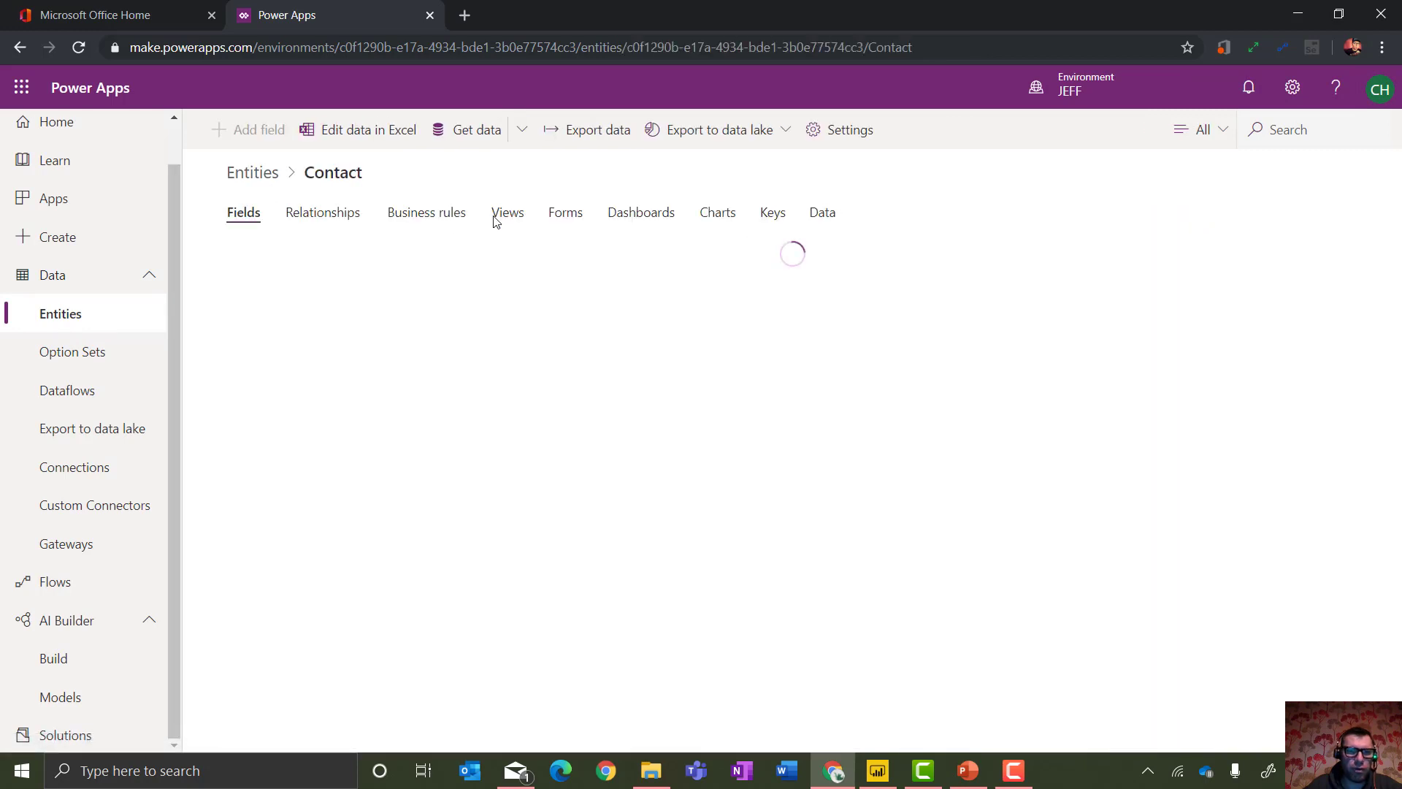
click(821, 213)
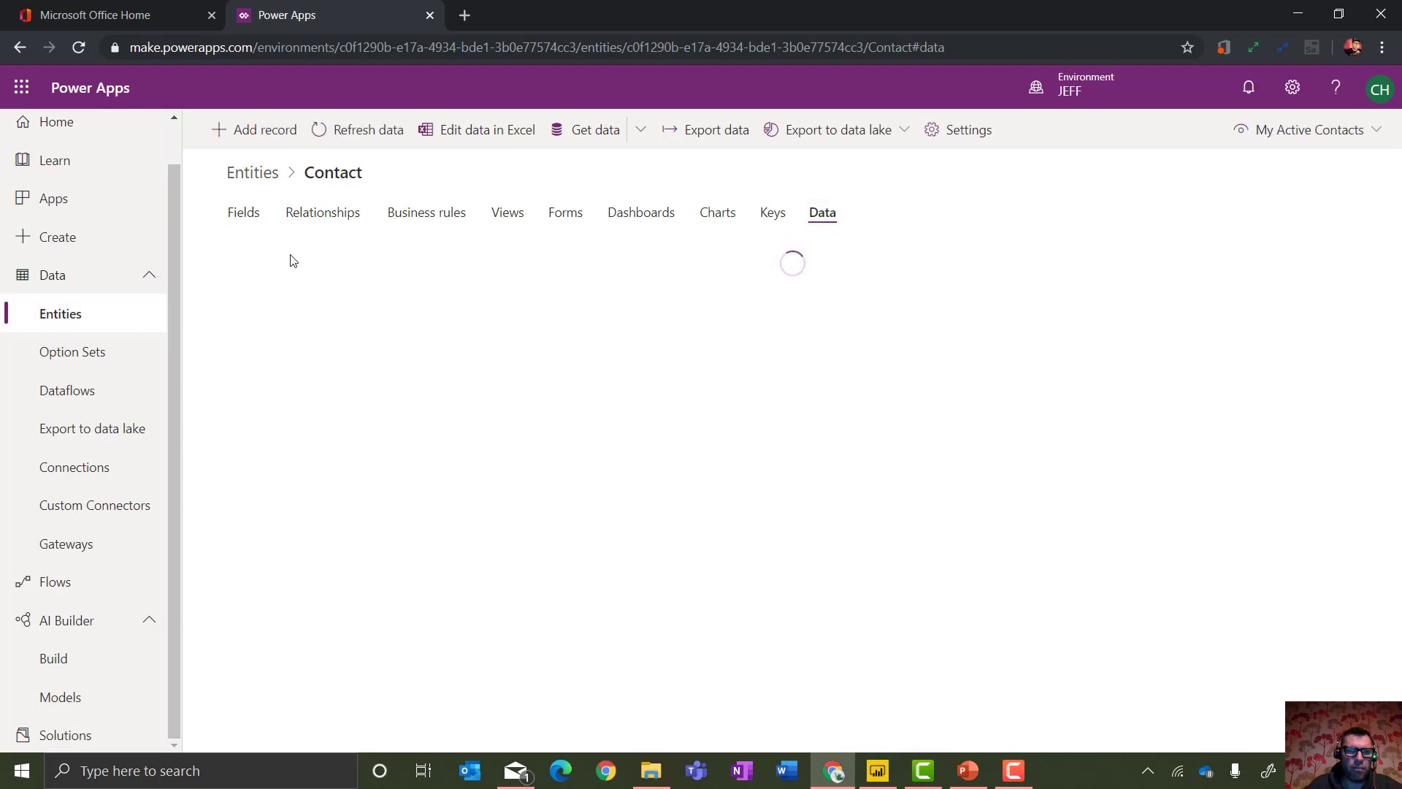
click(257, 214)
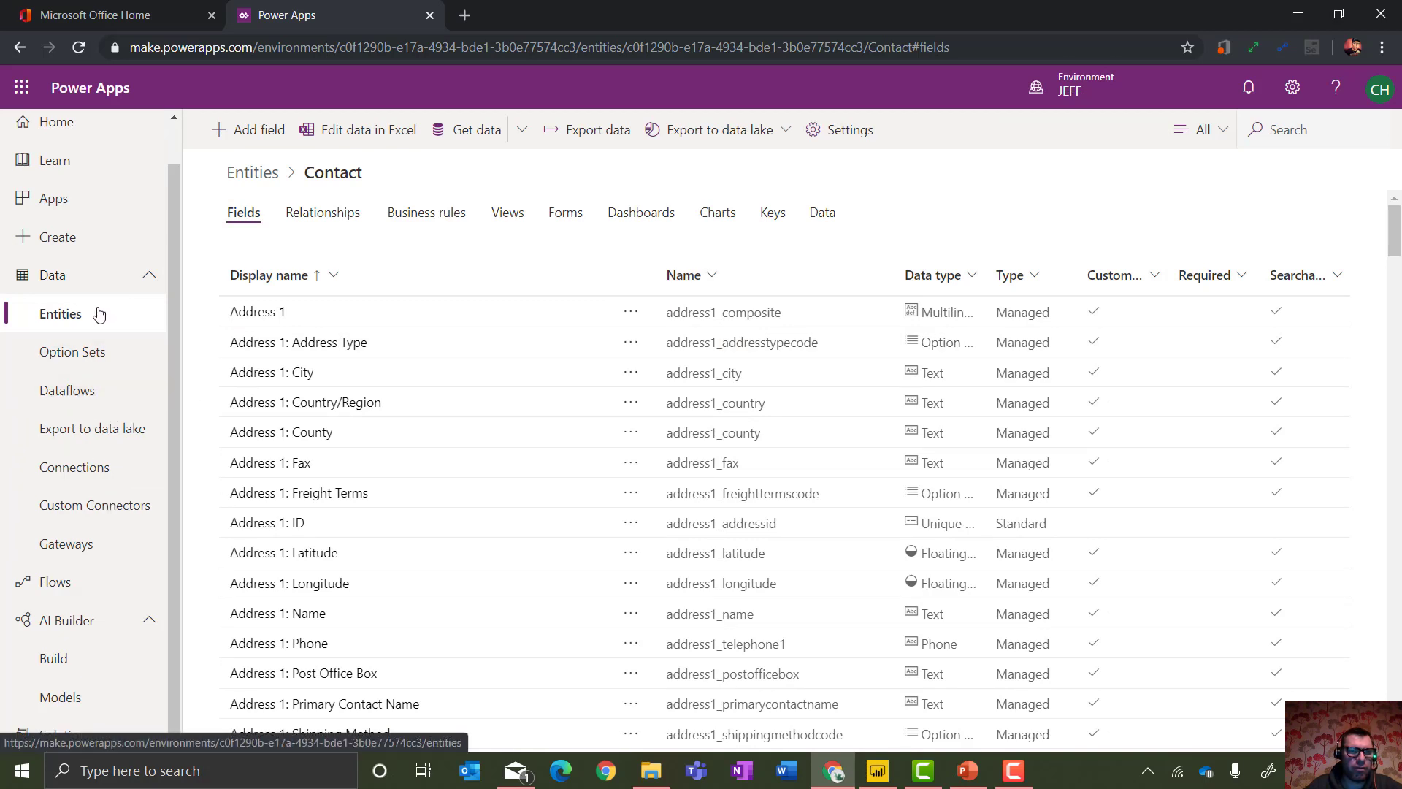
Return to the entity list, search for "ufo" and open the UFO entity.
click(252, 173)
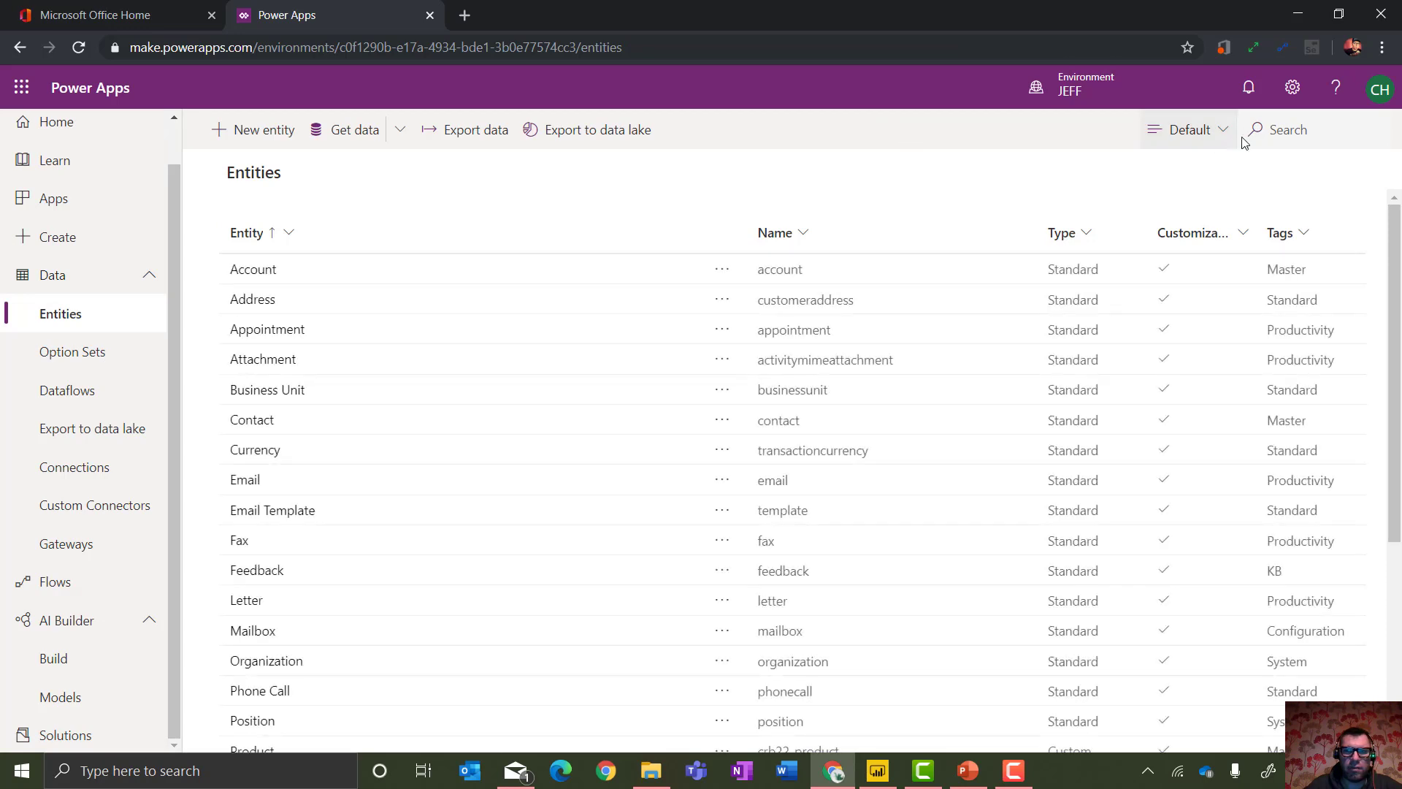
click(1279, 131)
text(ufo)
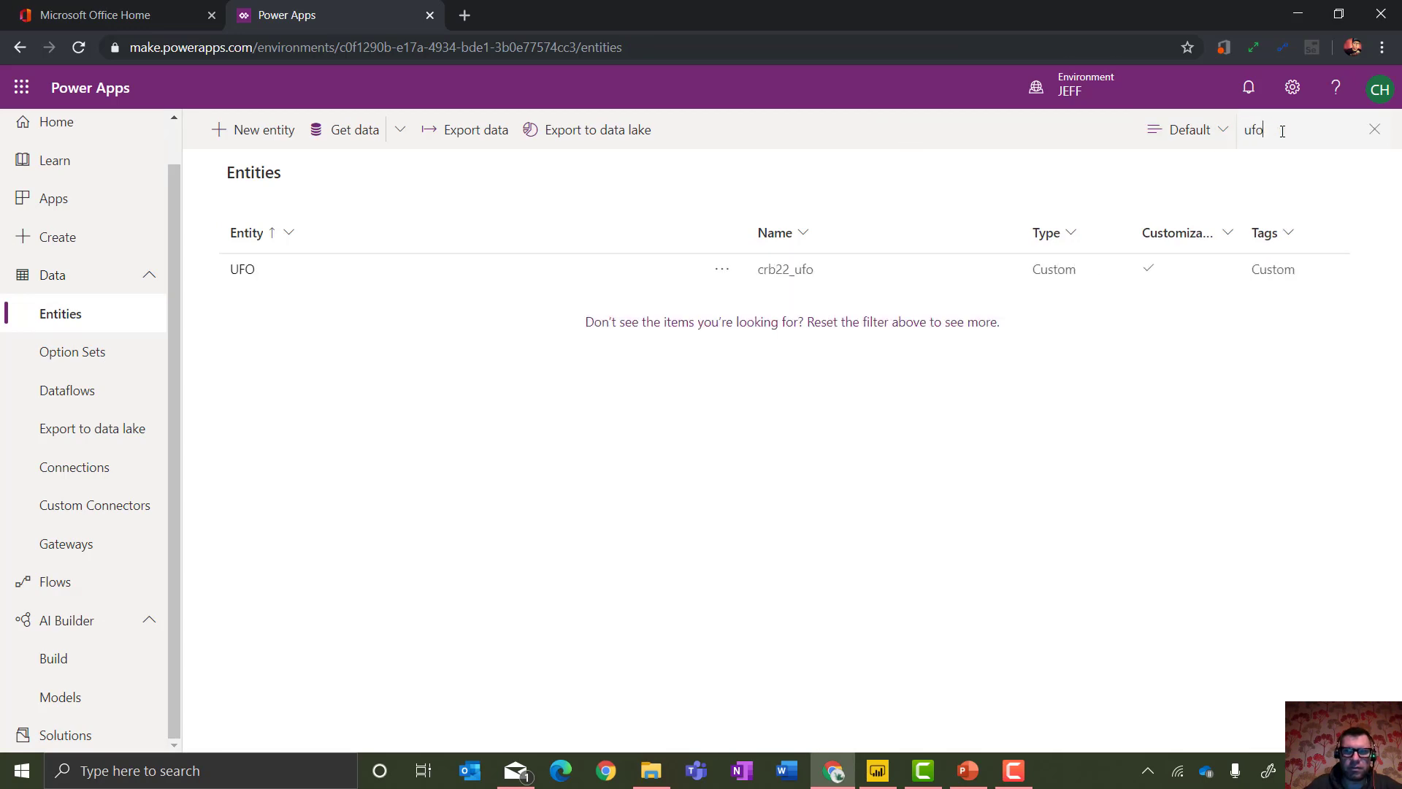
click(244, 270)
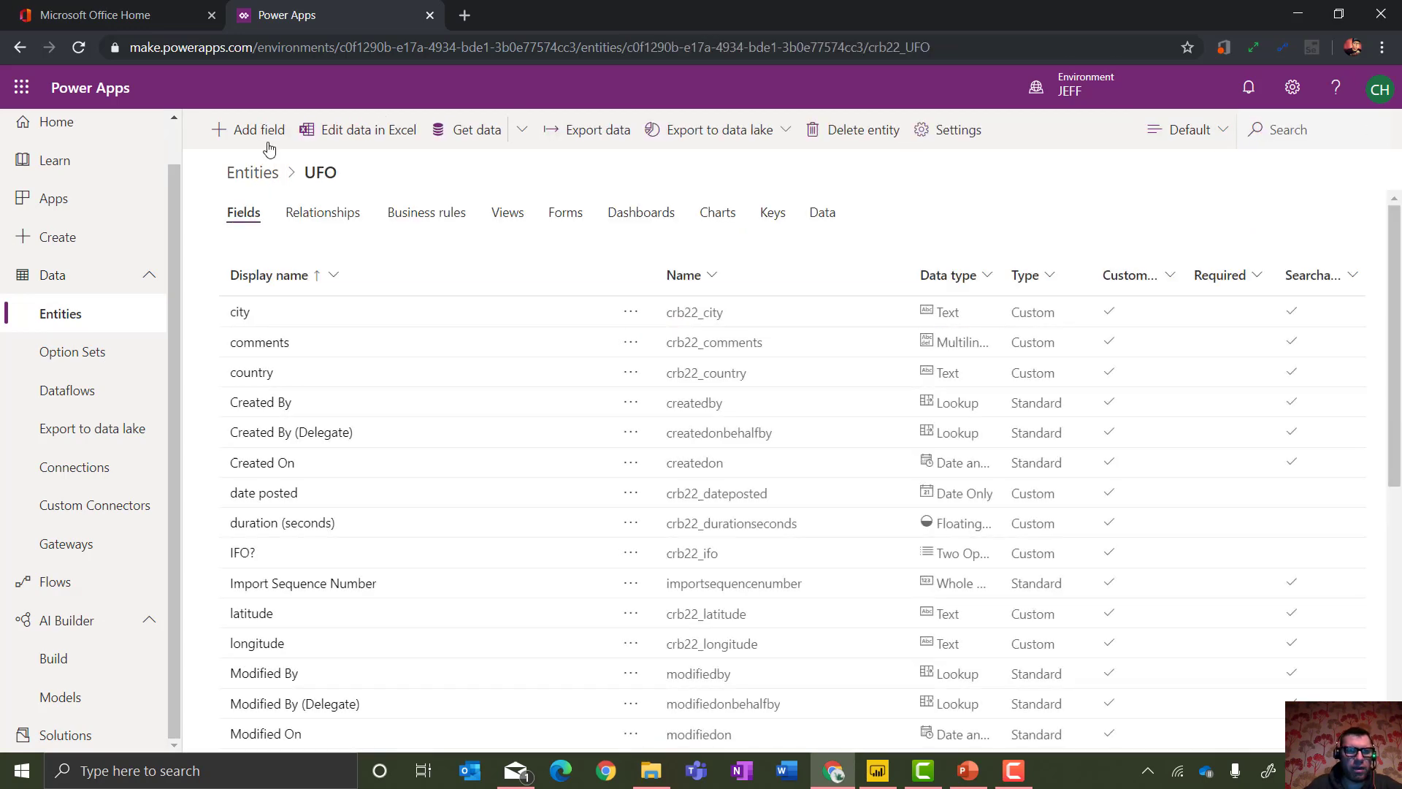
Add a field to the UFO entity with the display name Contact and the data type Lookup.
click(260, 130)
click(1132, 163)
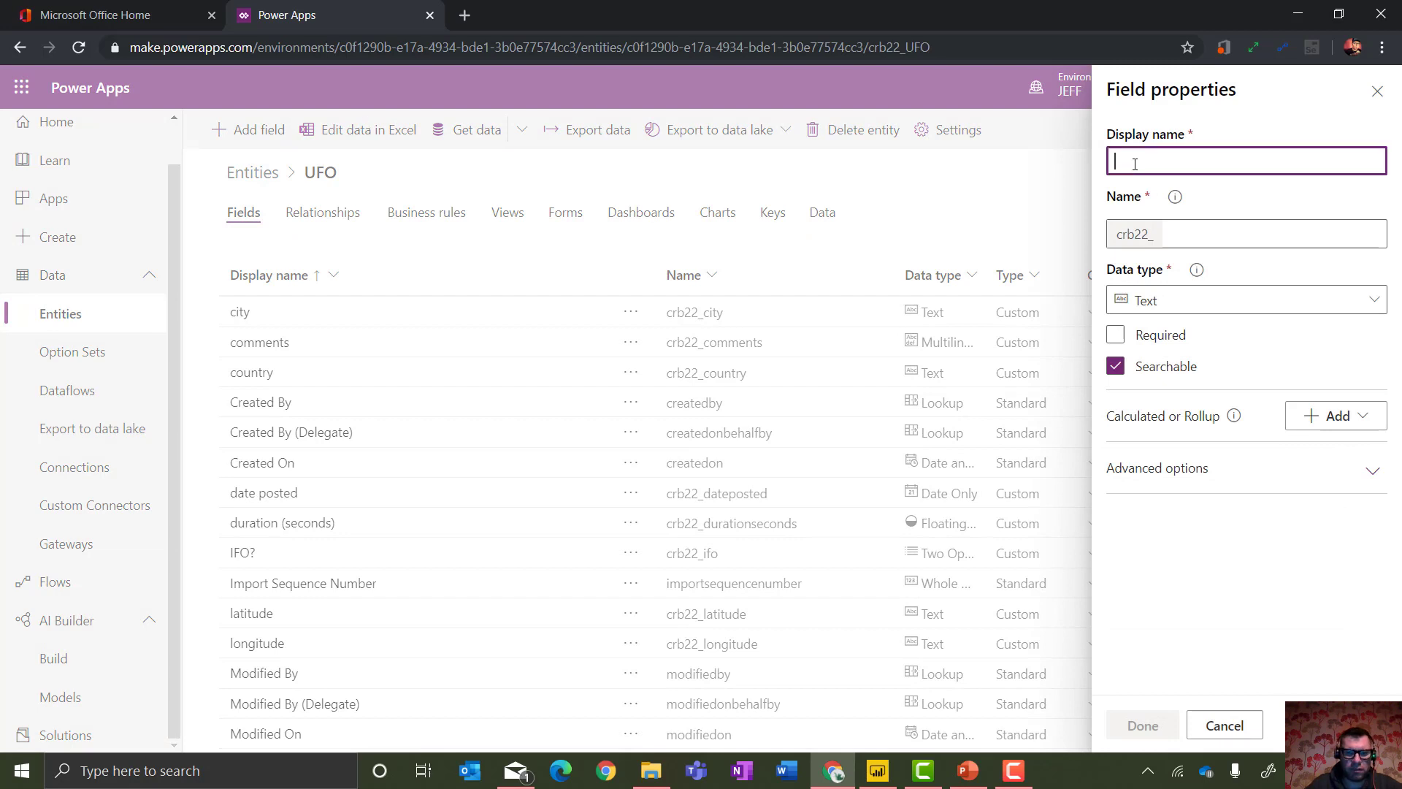
text(Contact)
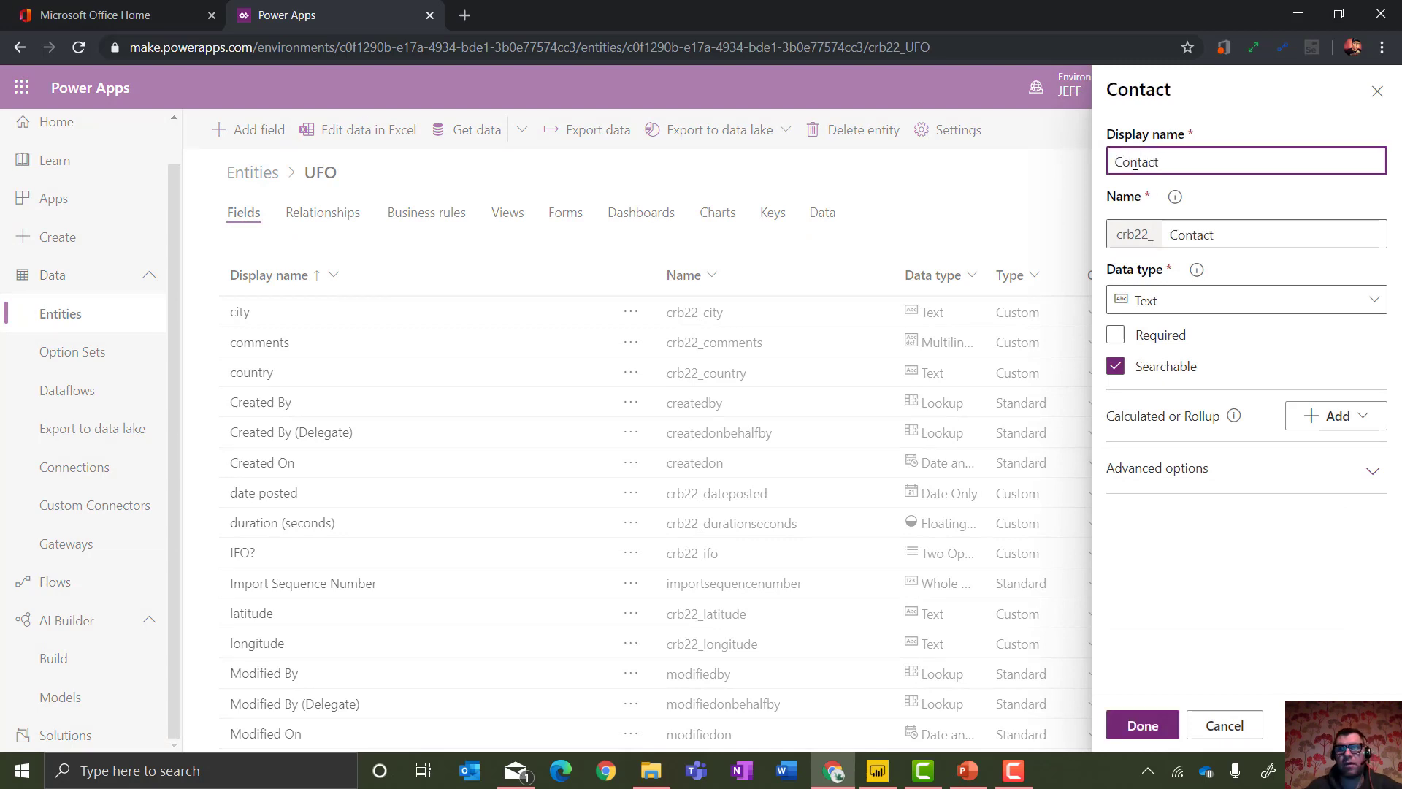
click(1245, 304)
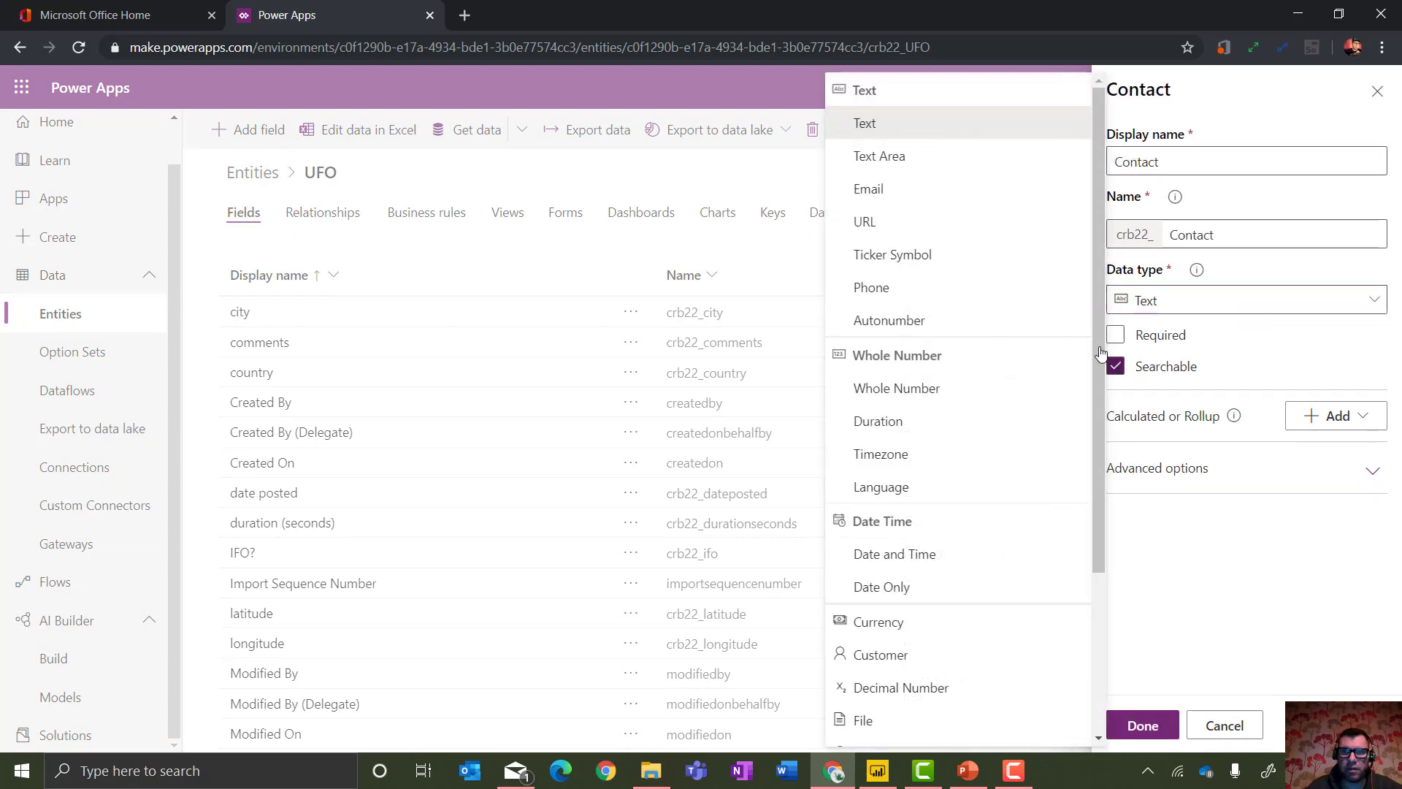
scroll(1095, 303, down, 3)
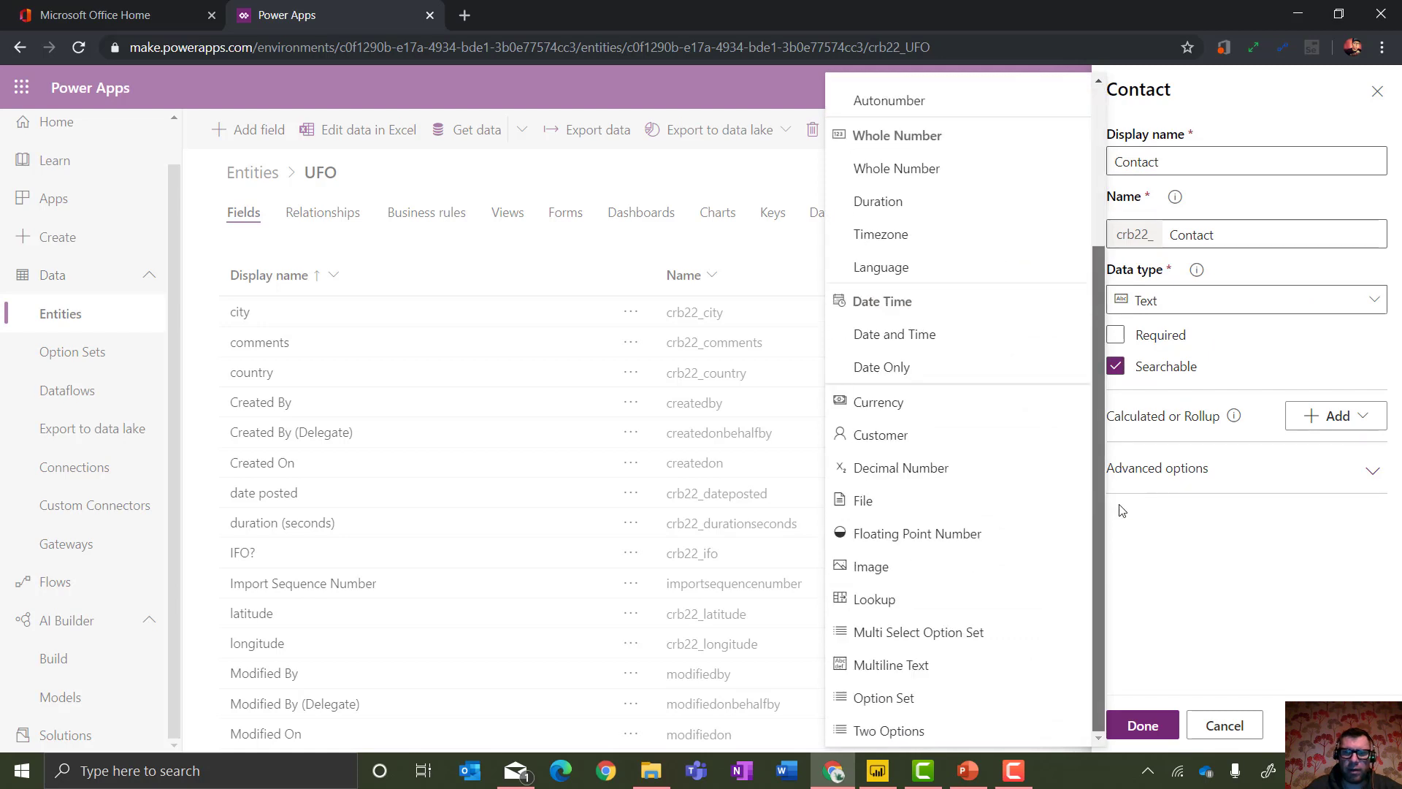
click(908, 599)
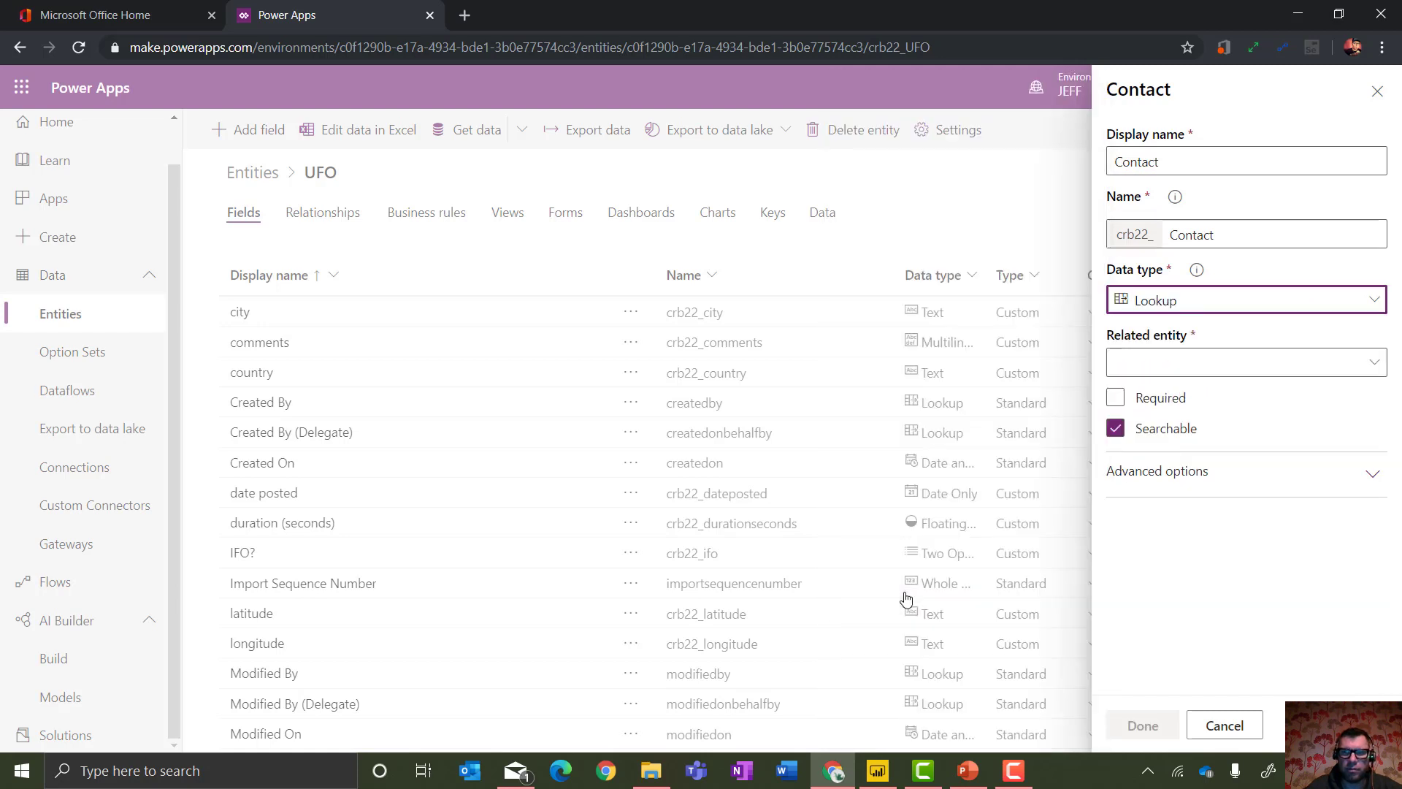
Set the lookup's related entity to Contact, accept the field and save the UFO entity.
click(1162, 371)
drag(1099, 167, 1101, 342)
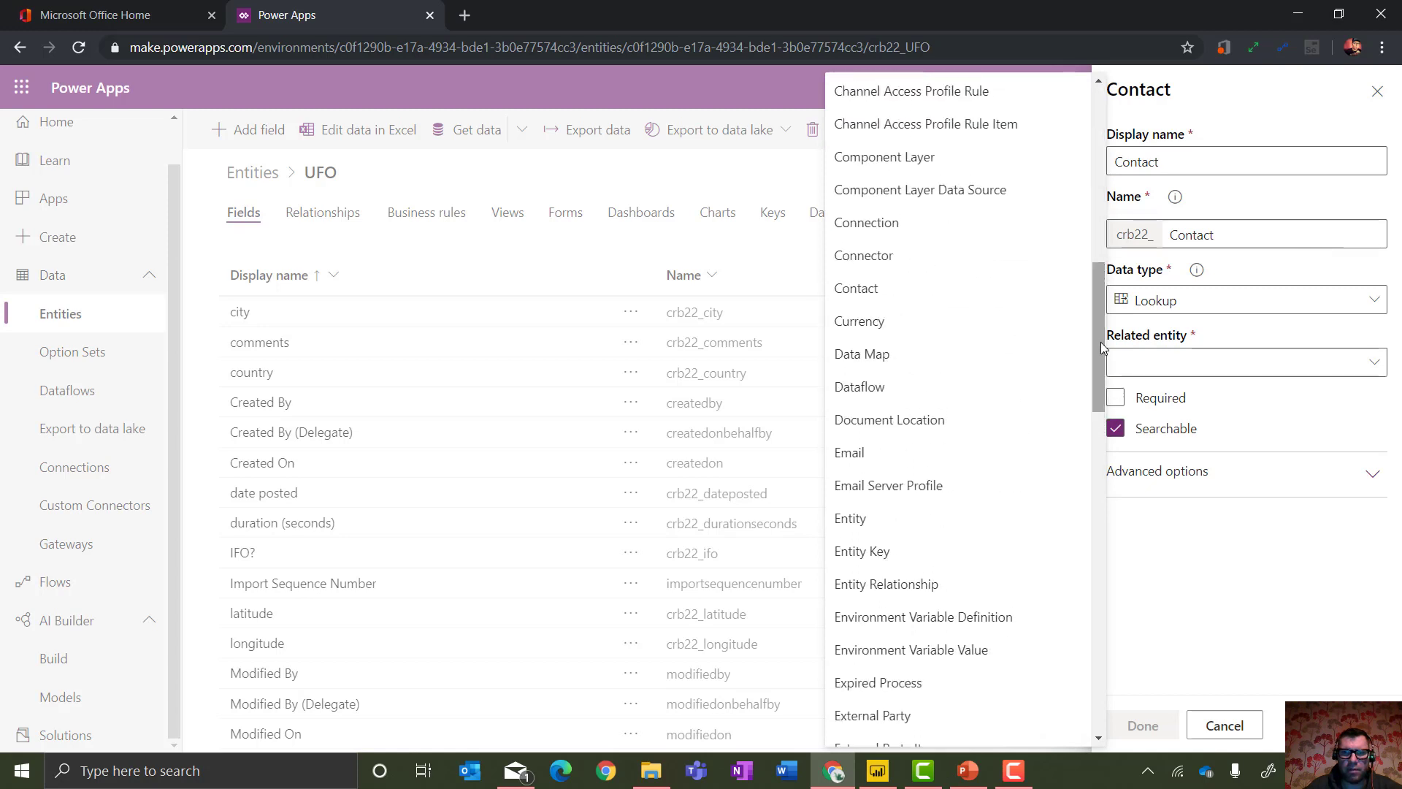
click(907, 285)
click(1145, 724)
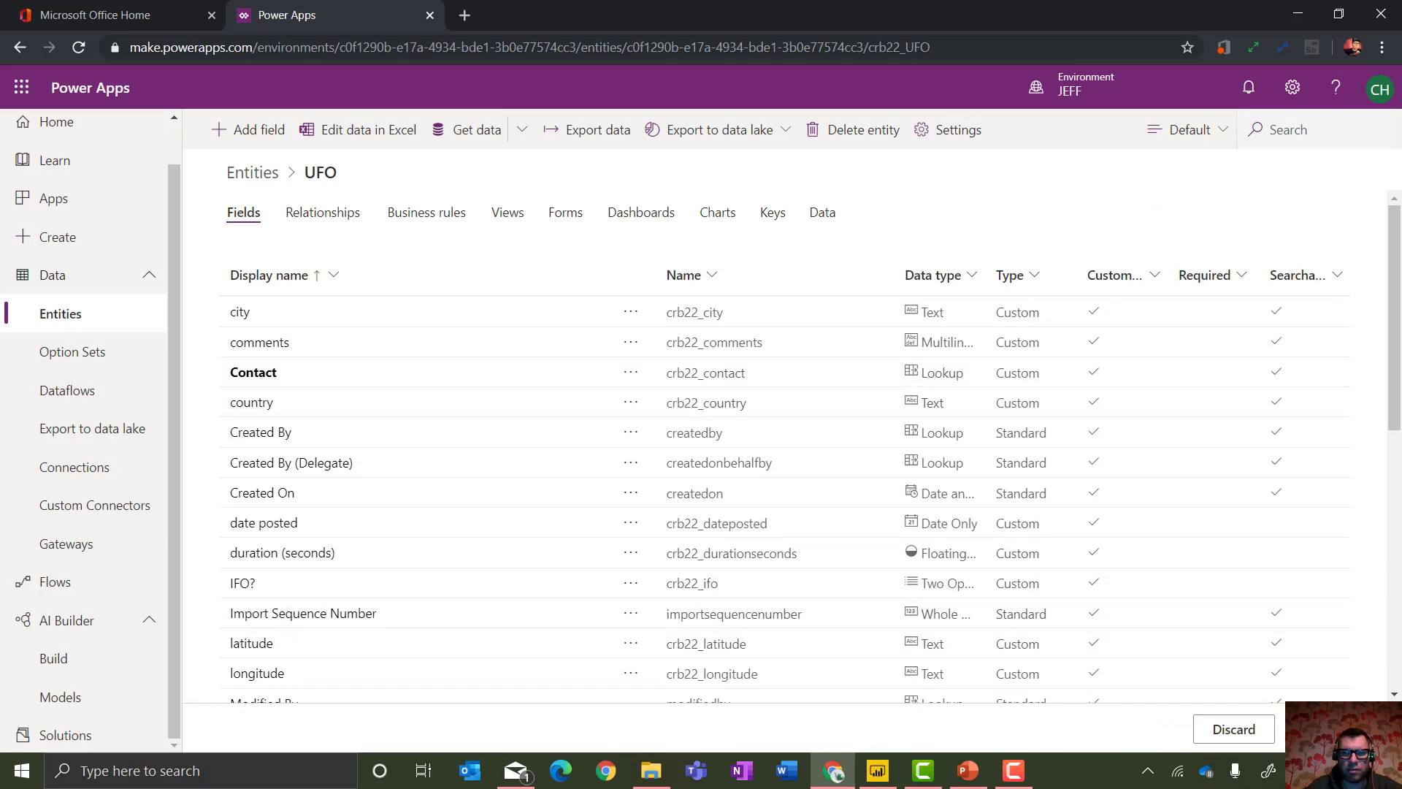
click(1150, 728)
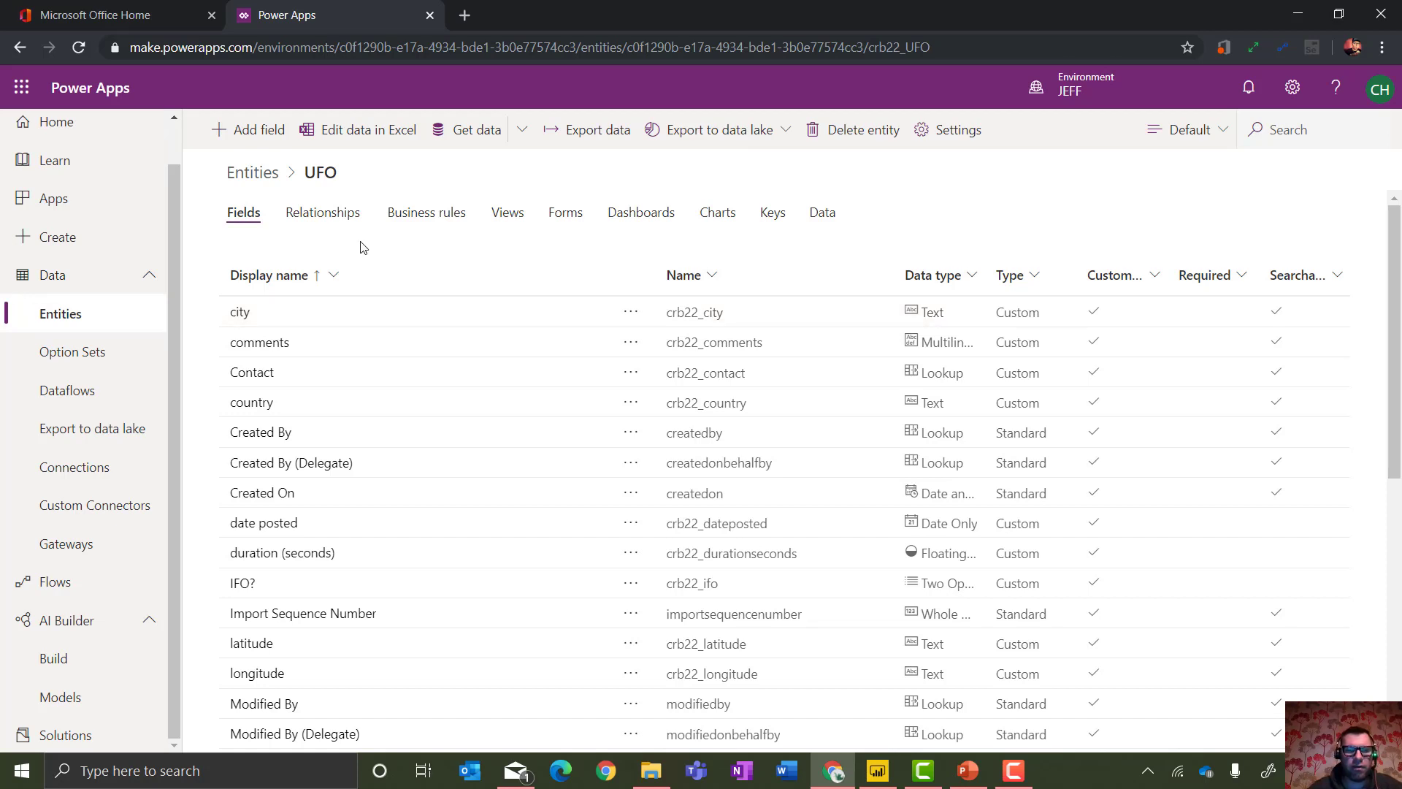
Open the Active UFOS view for editing and insert the city field as a column between Unique ID and Created On.
click(502, 222)
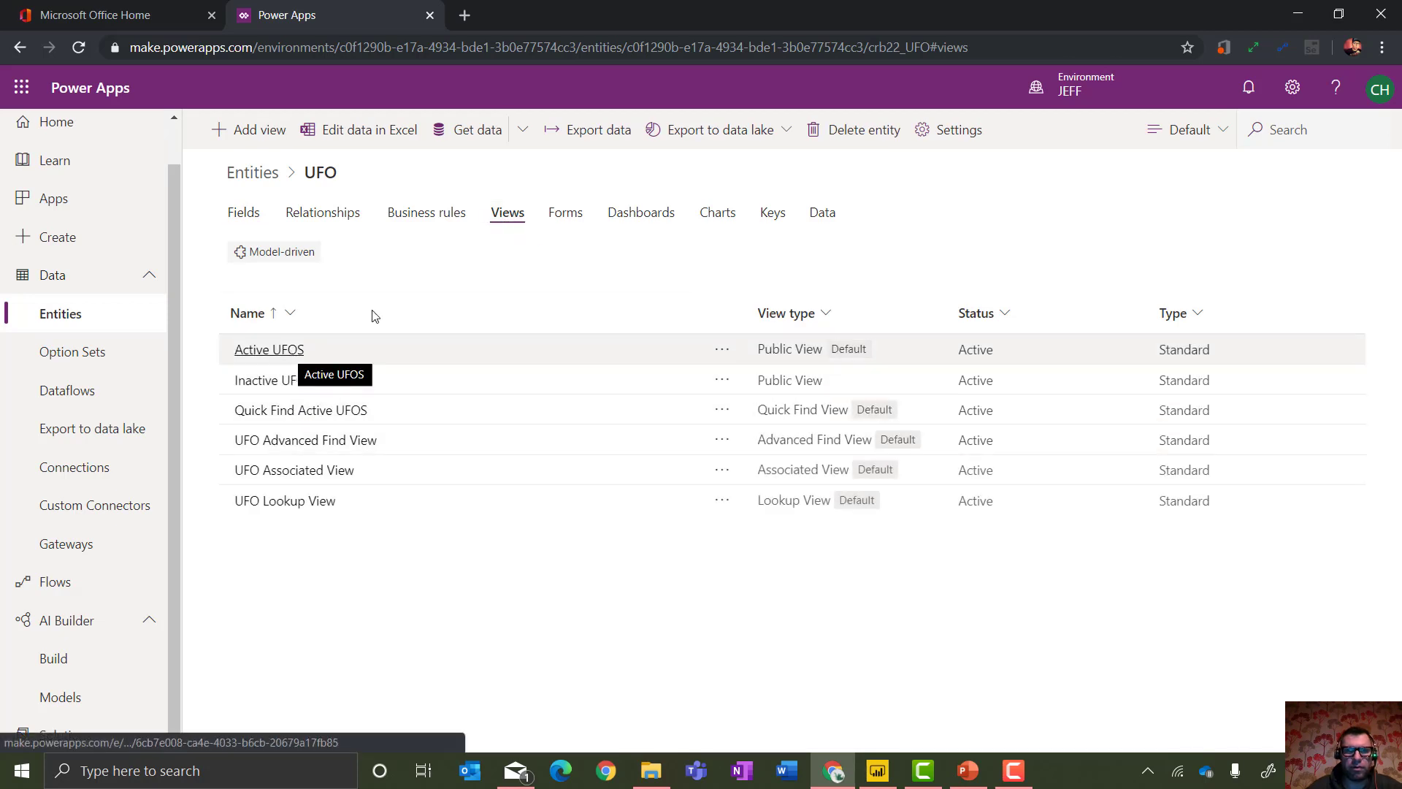
click(275, 352)
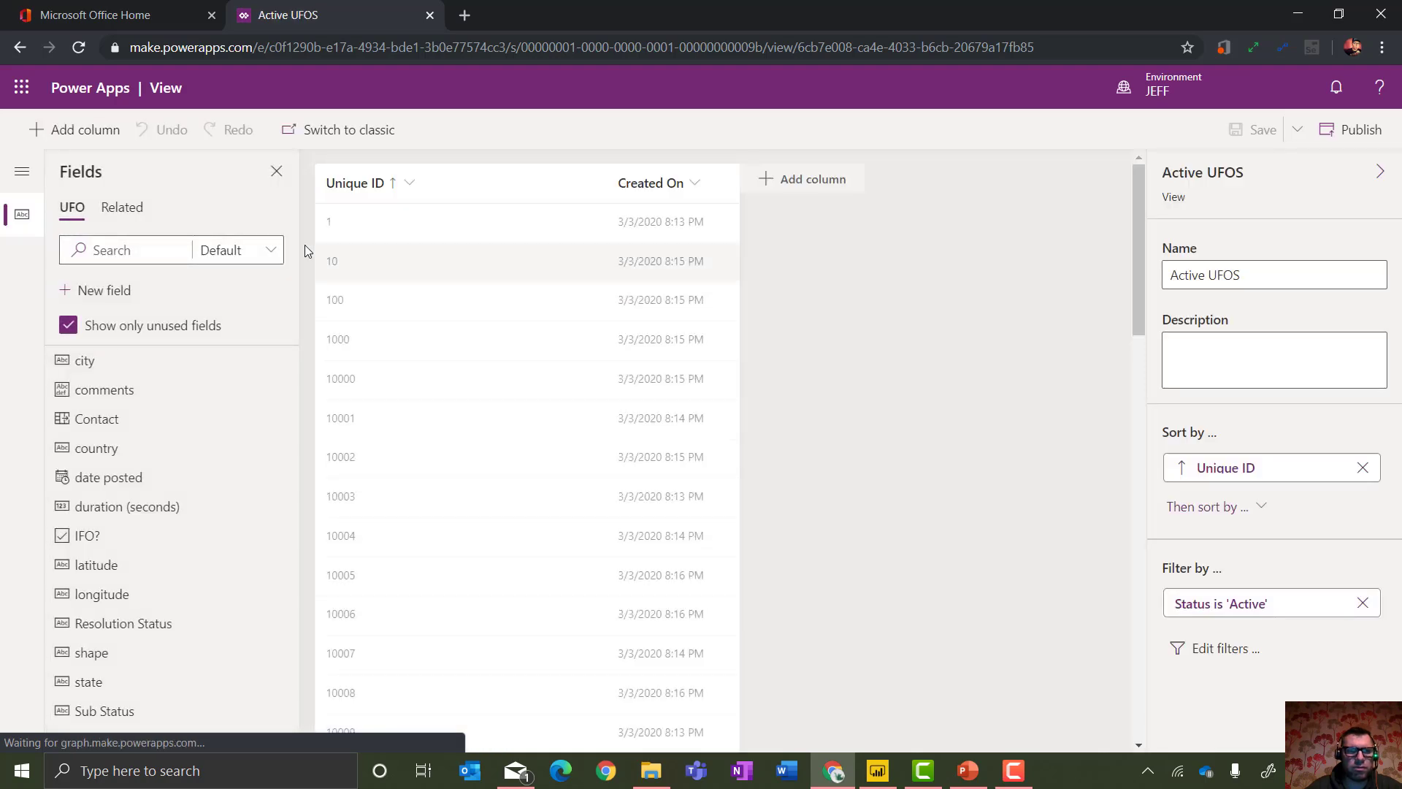
mouse_move(81, 362)
mouse_down()
mouse_move(589, 201)
mouse_move(594, 177)
mouse_up()
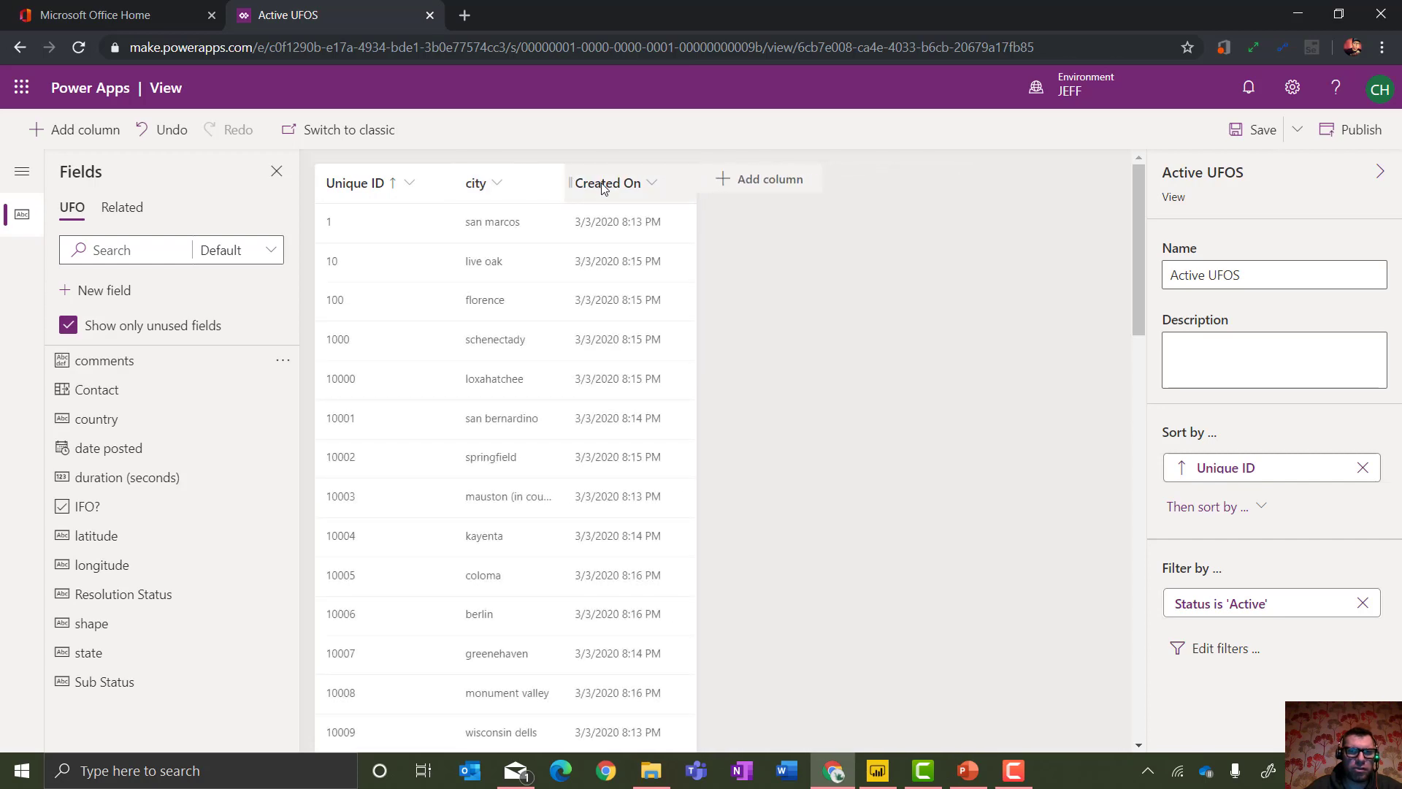
Move Created On ahead of city and append shape, duration (seconds), Contact and Resolution Status as columns of the Active UFOS view.
drag(600, 184, 475, 188)
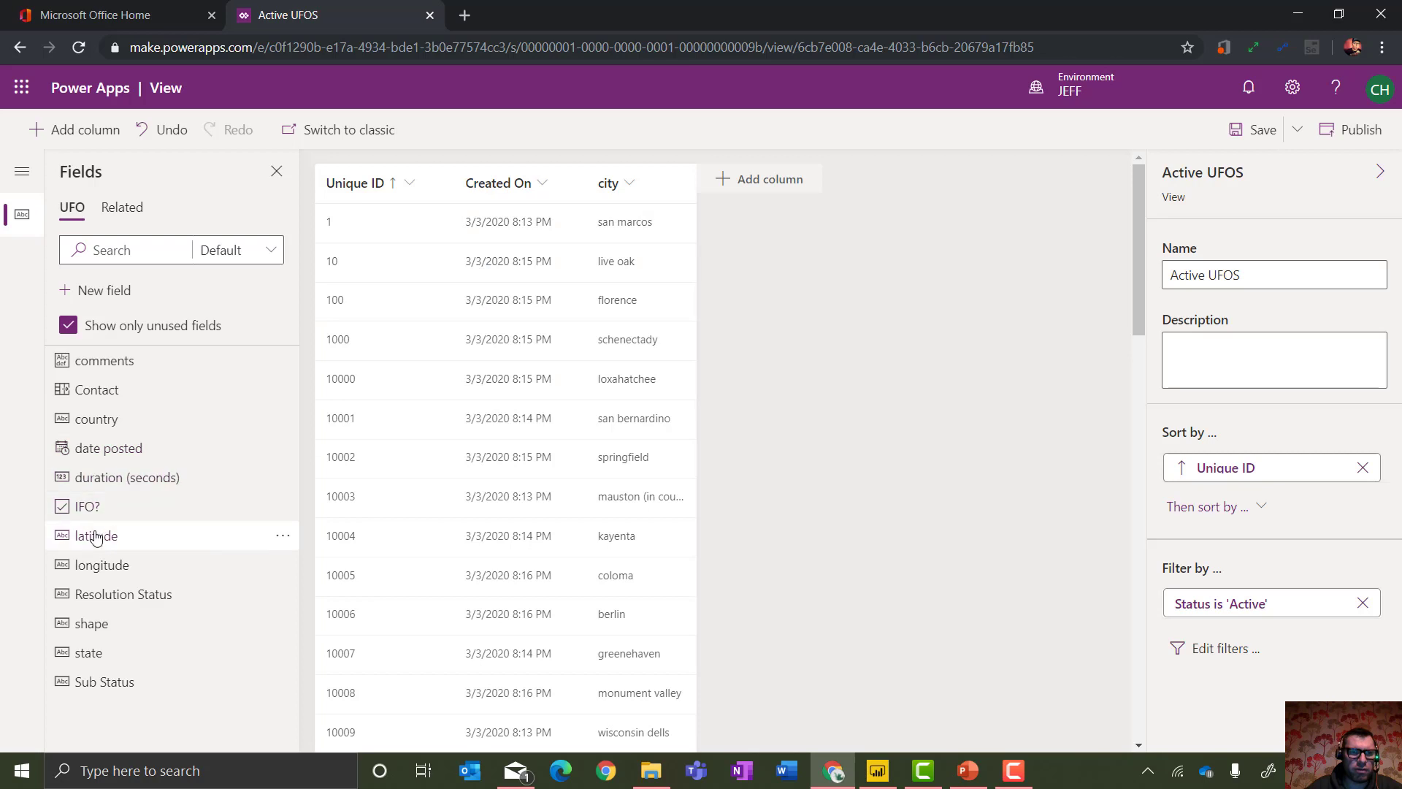
drag(88, 623, 692, 184)
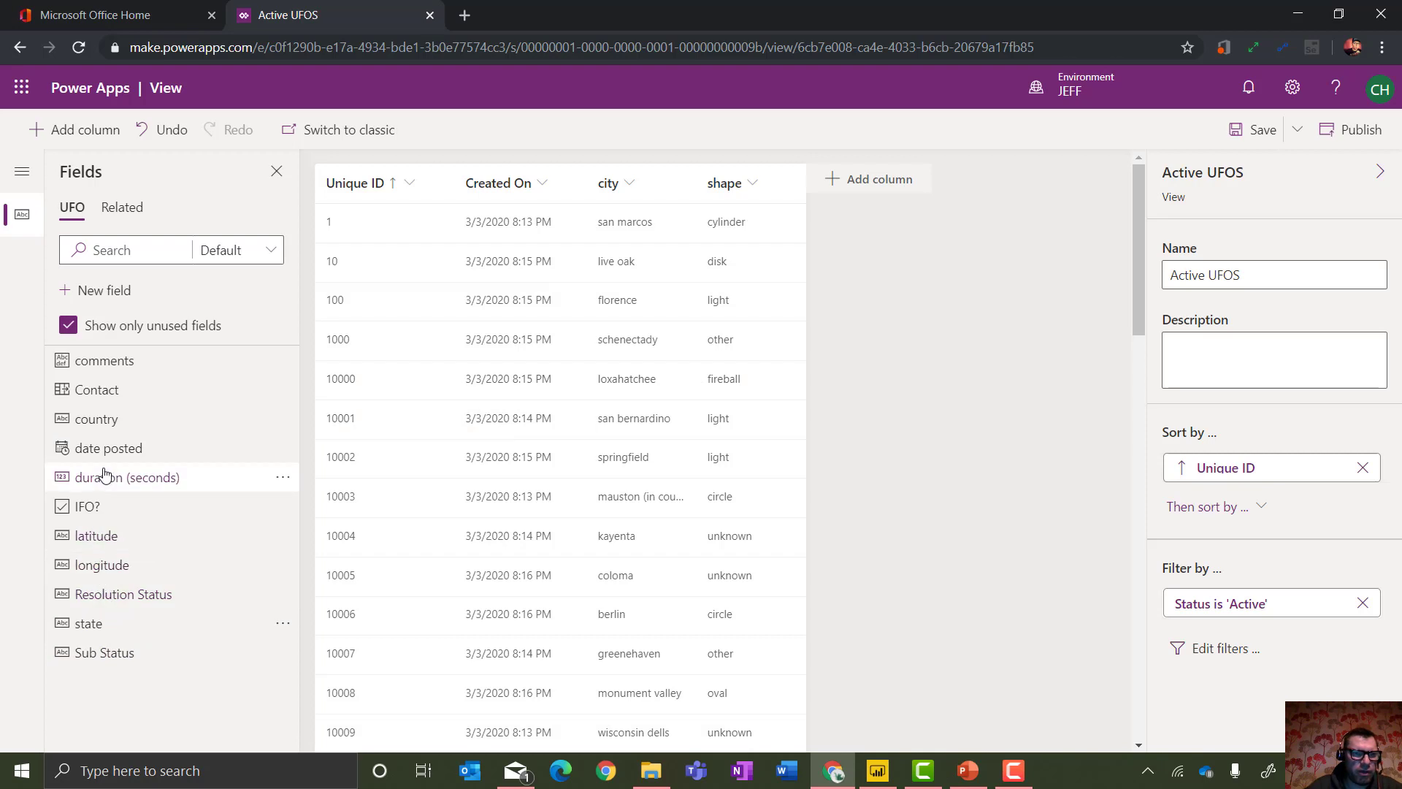
mouse_move(110, 477)
mouse_down()
mouse_move(794, 194)
mouse_move(789, 173)
mouse_up()
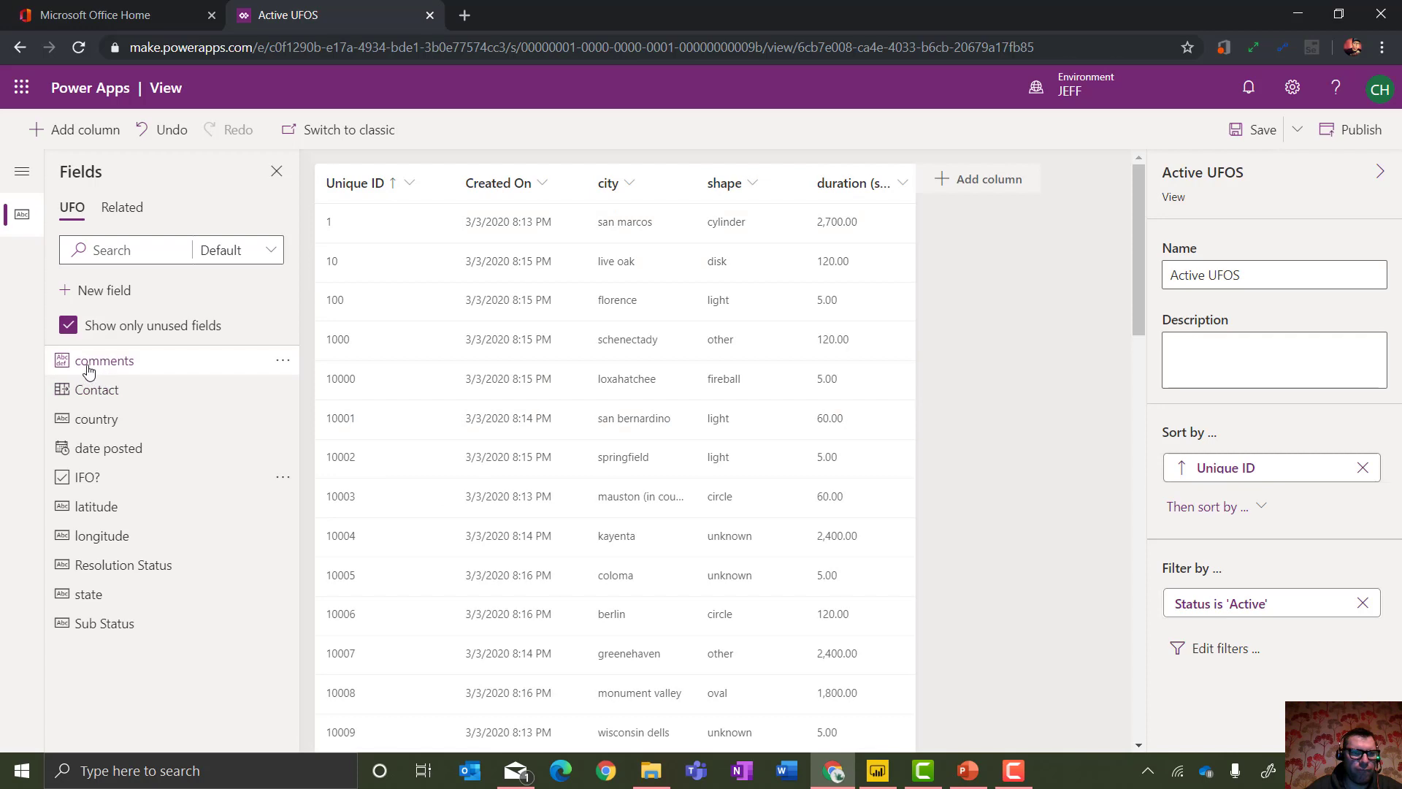
drag(99, 389, 971, 177)
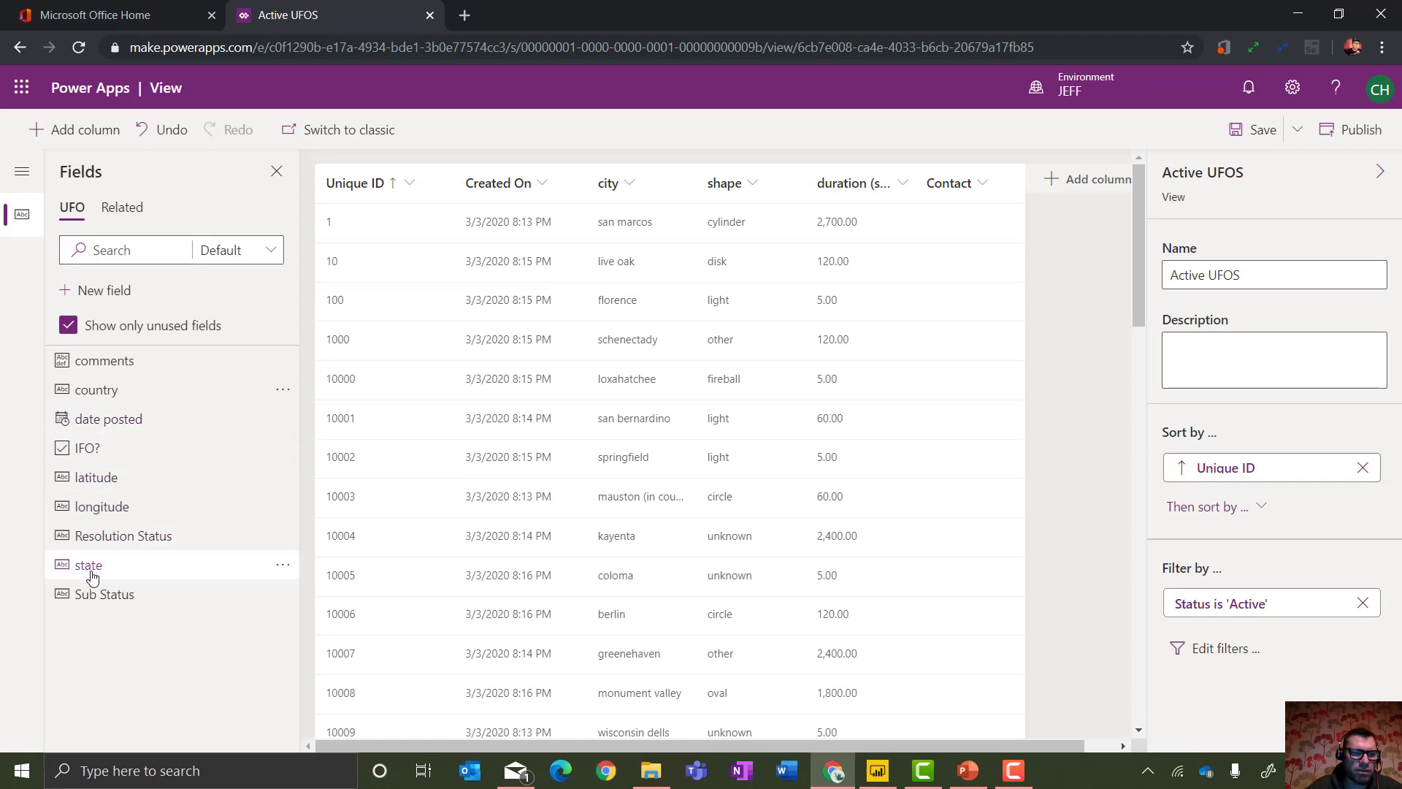
drag(95, 546, 1007, 171)
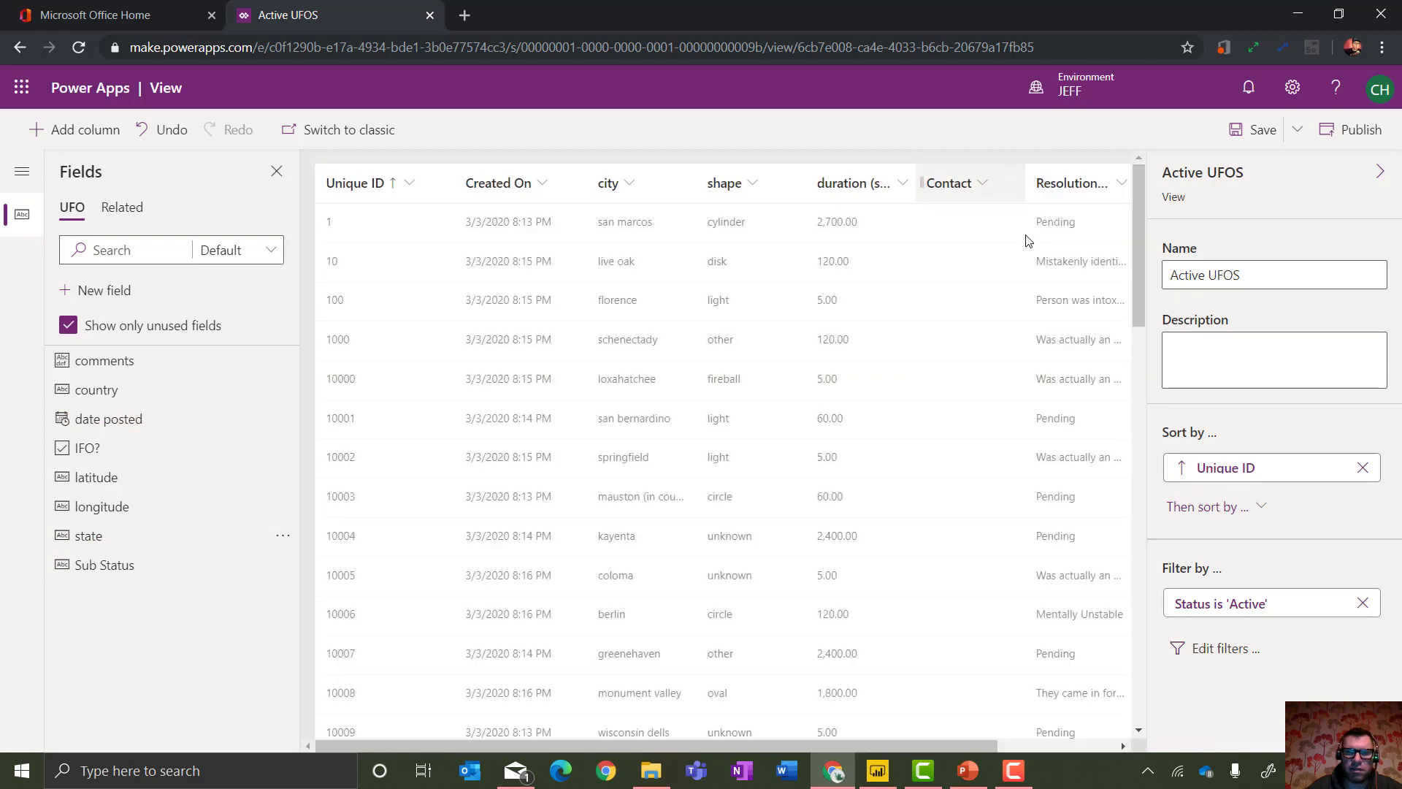
Save and publish the Active UFOS view and return to the UFO entity's list of views.
click(1243, 131)
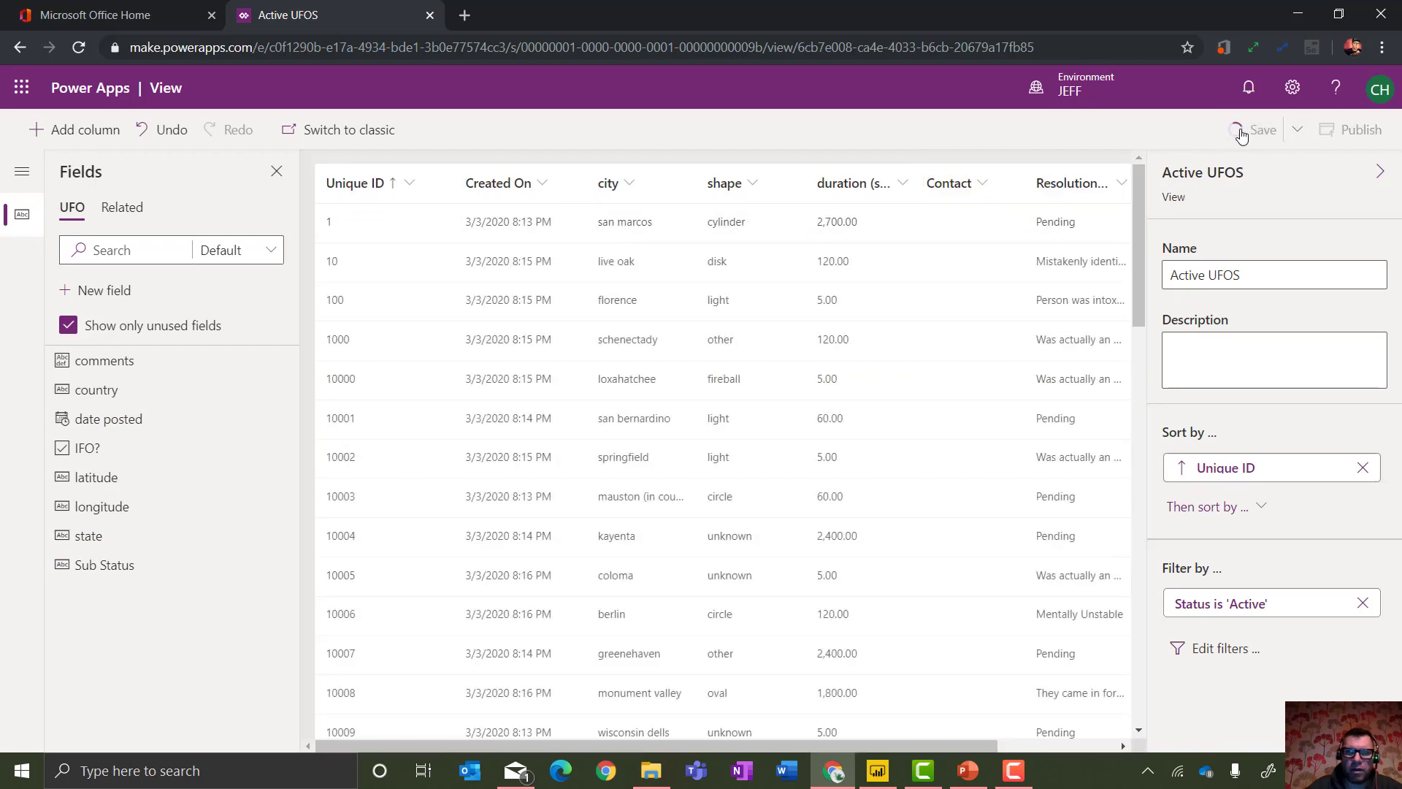
click(1338, 134)
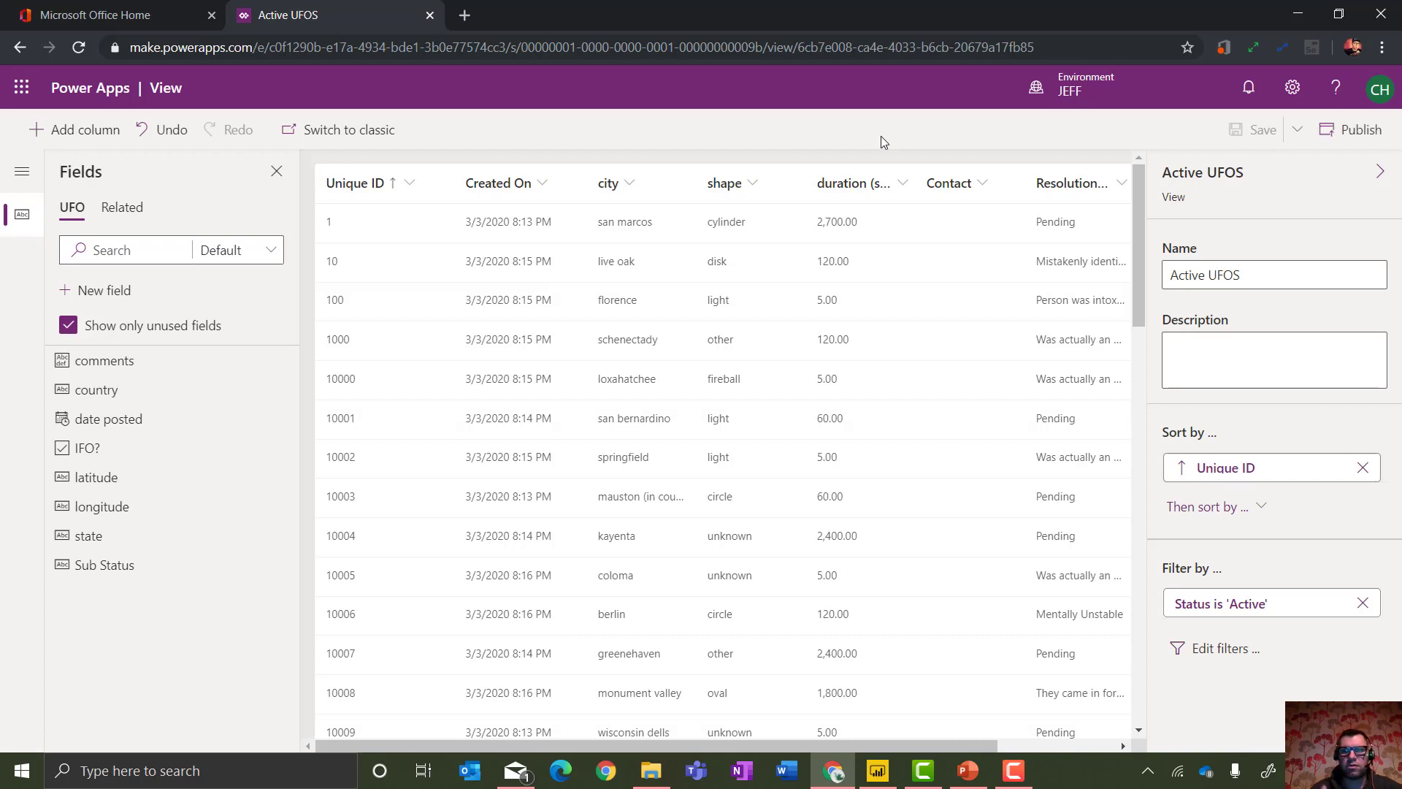
click(19, 48)
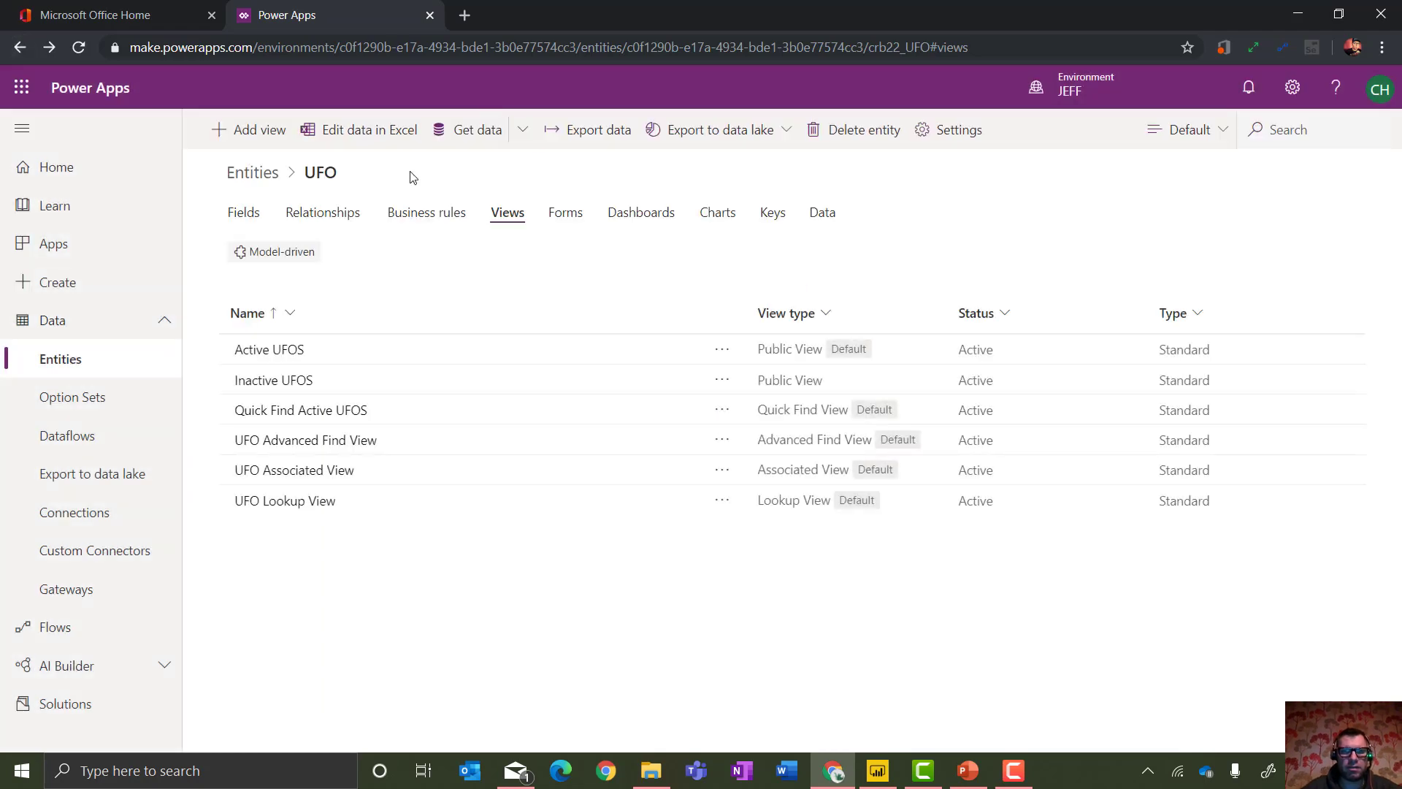
Start a new chart from the UFO entity's charts and sign in with the account password when asked.
click(729, 217)
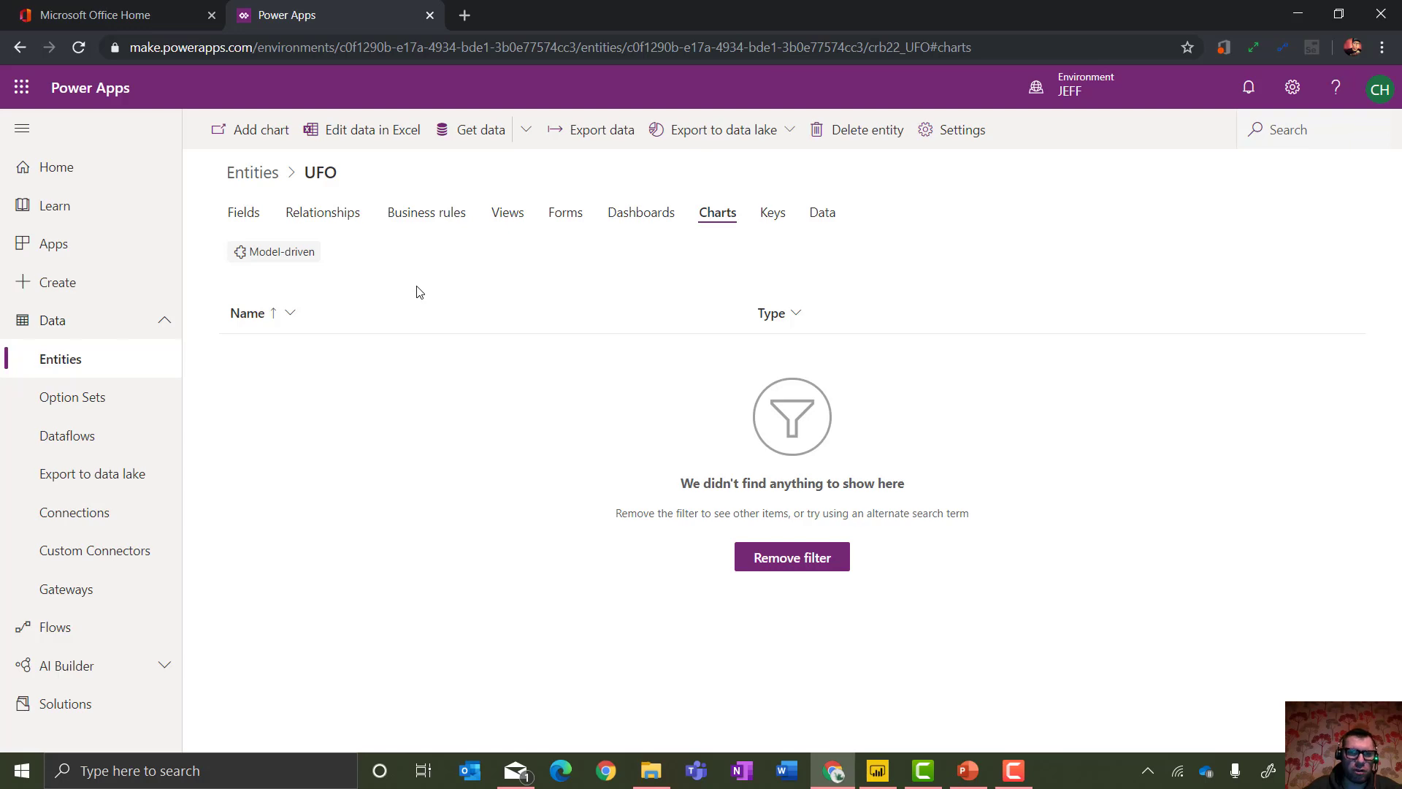
click(268, 139)
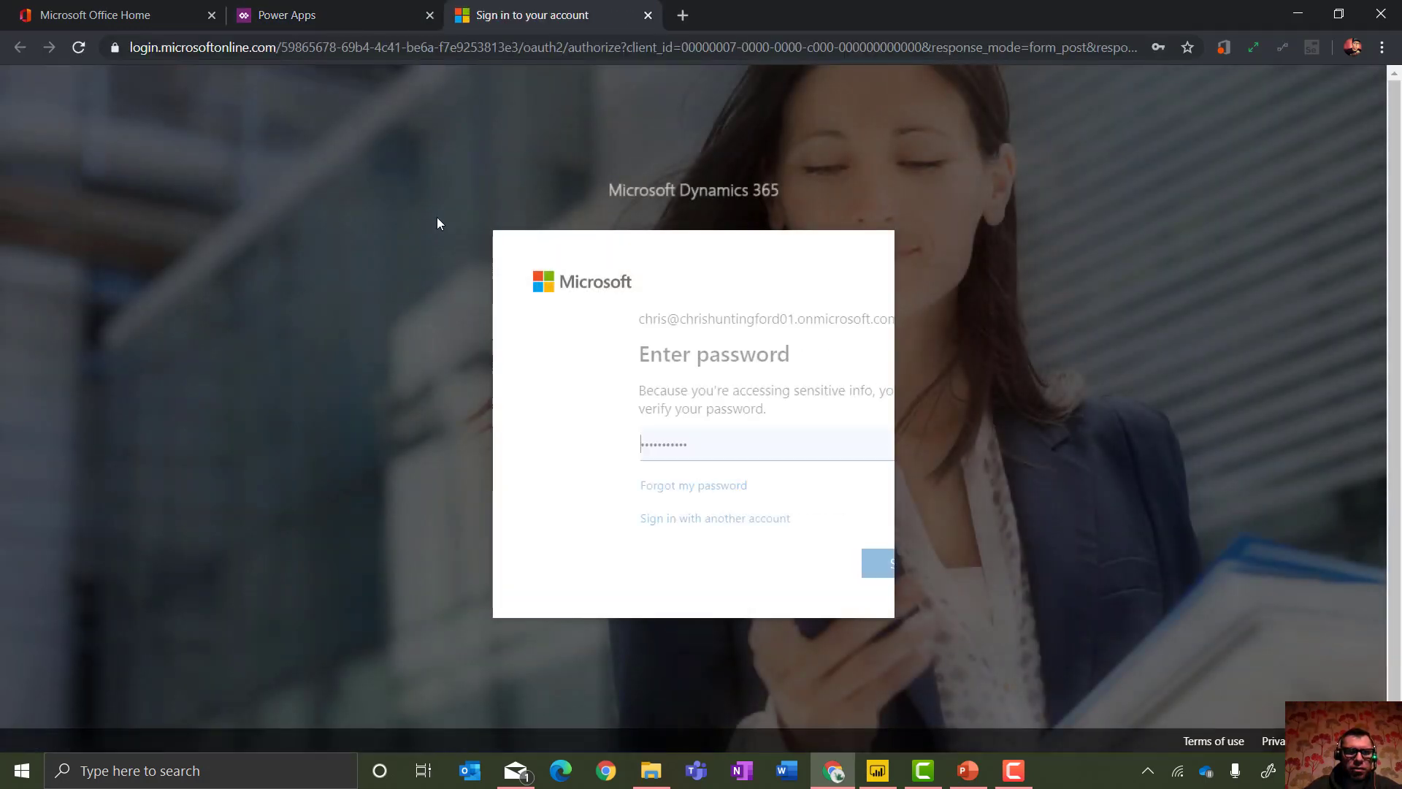
click(814, 572)
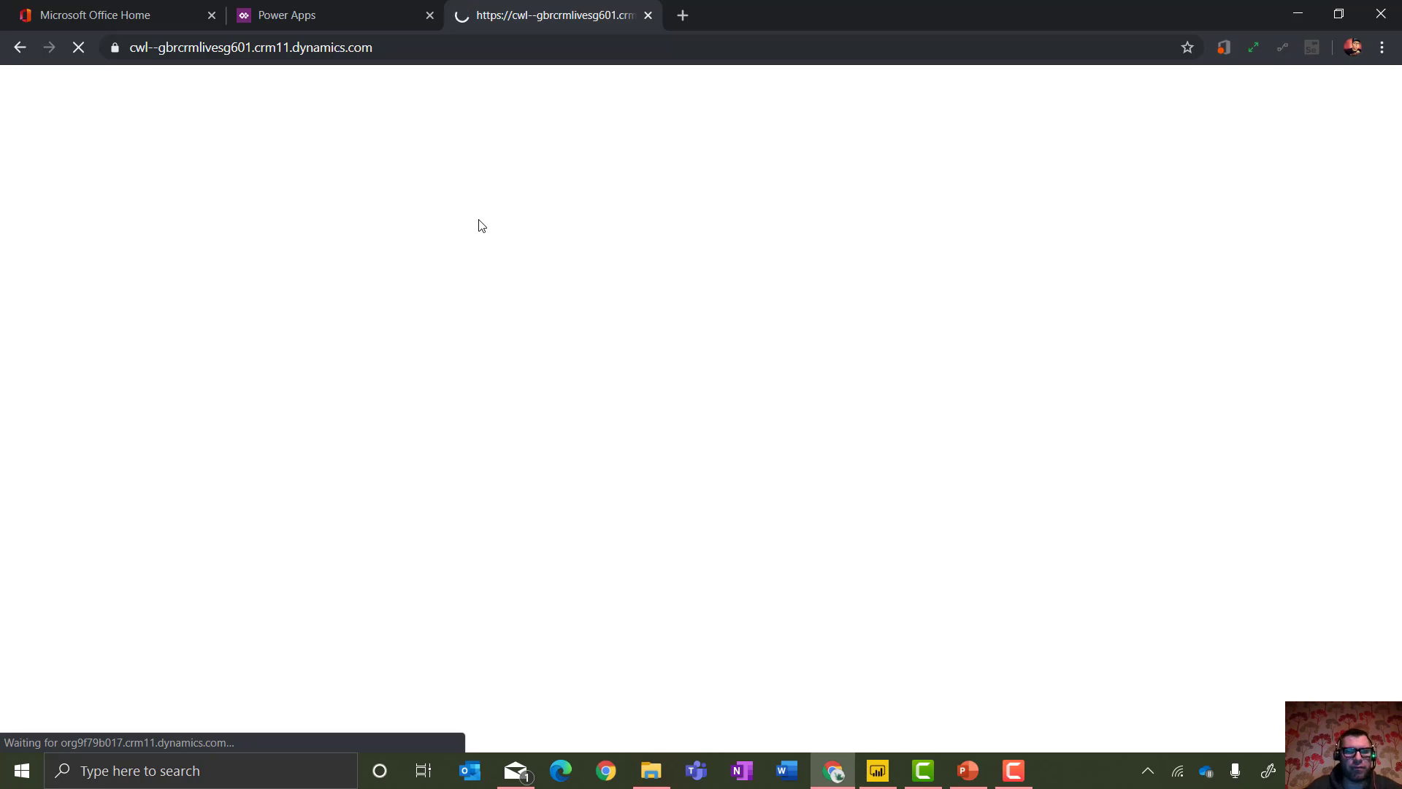
Abandon the chart designer page that is still loading and return to the UFO entity's list of charts.
click(346, 10)
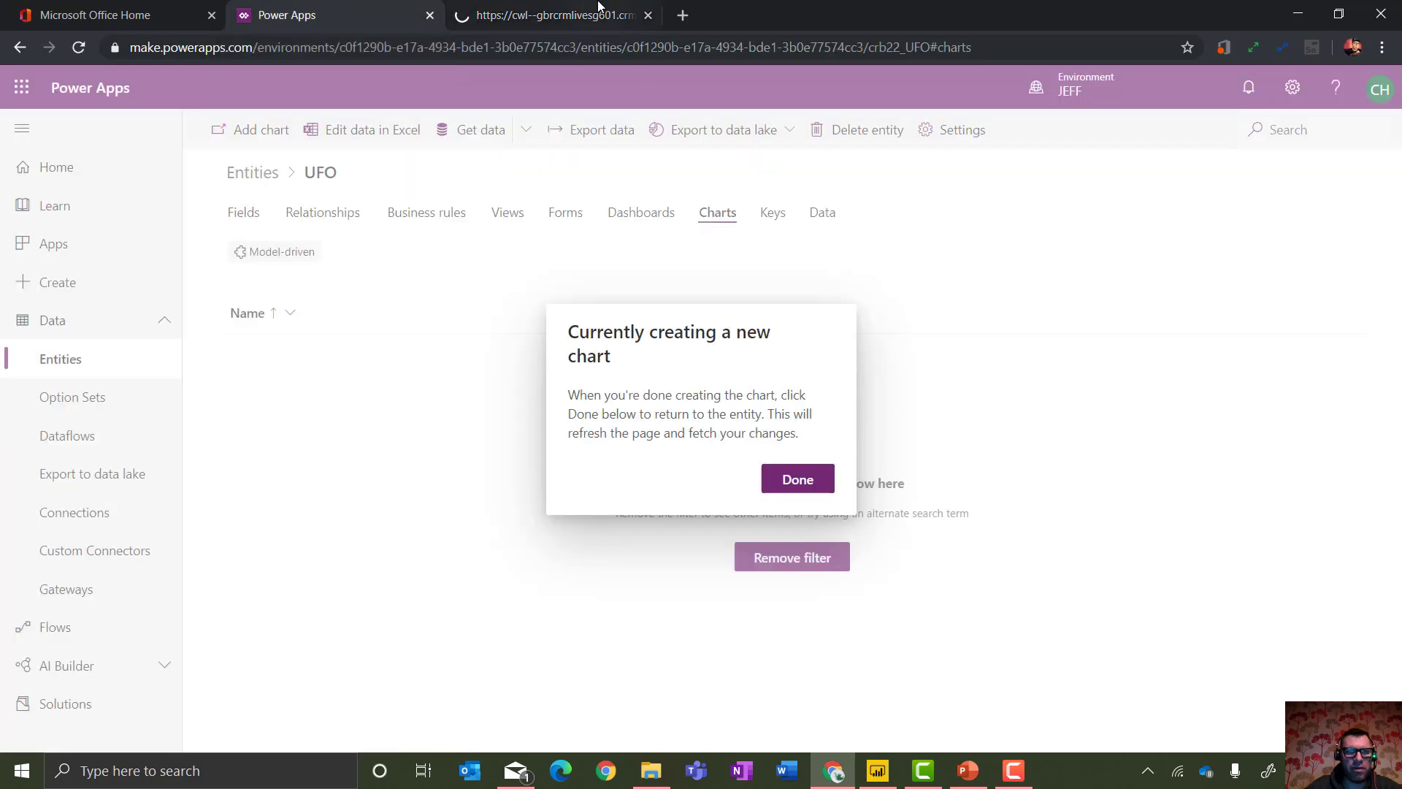
click(583, 19)
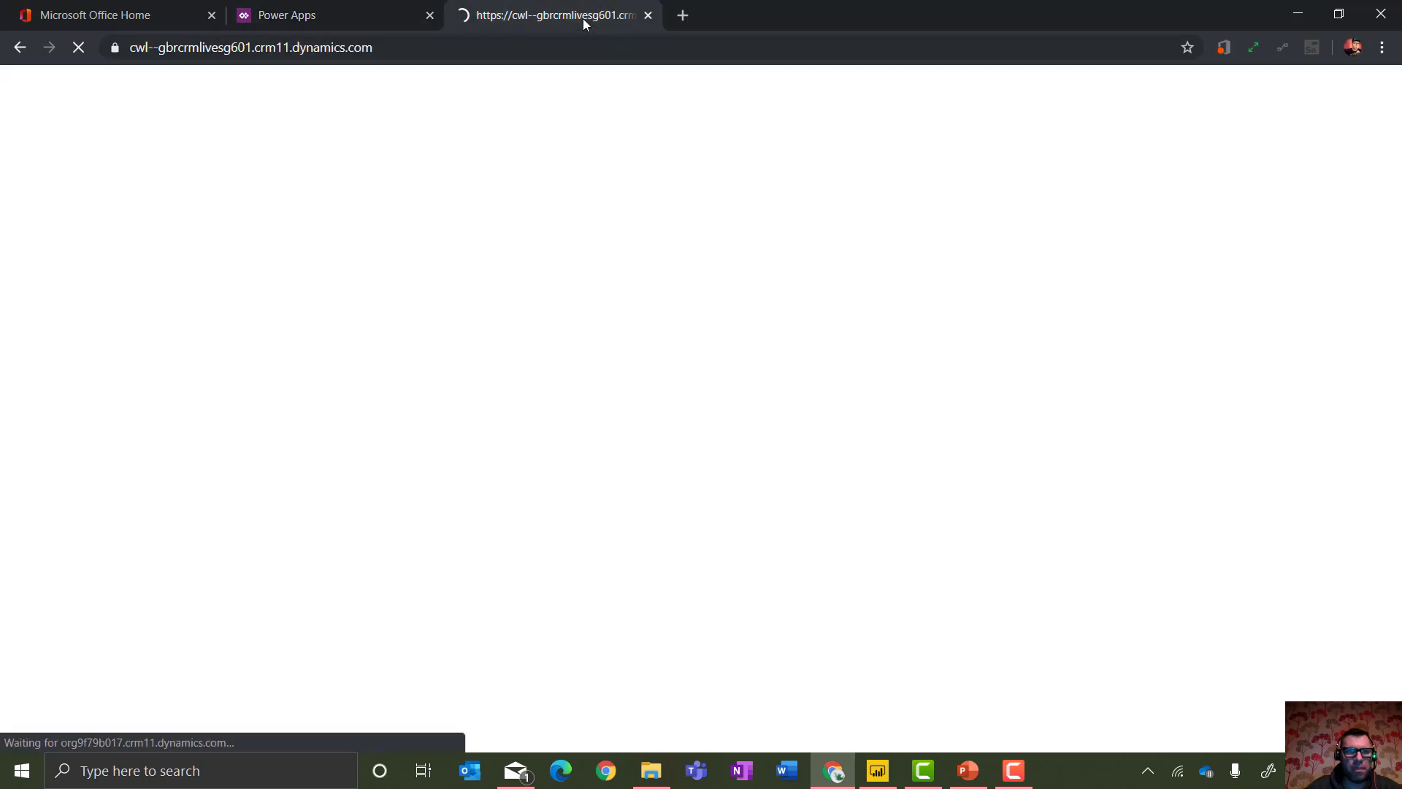
click(648, 16)
click(798, 479)
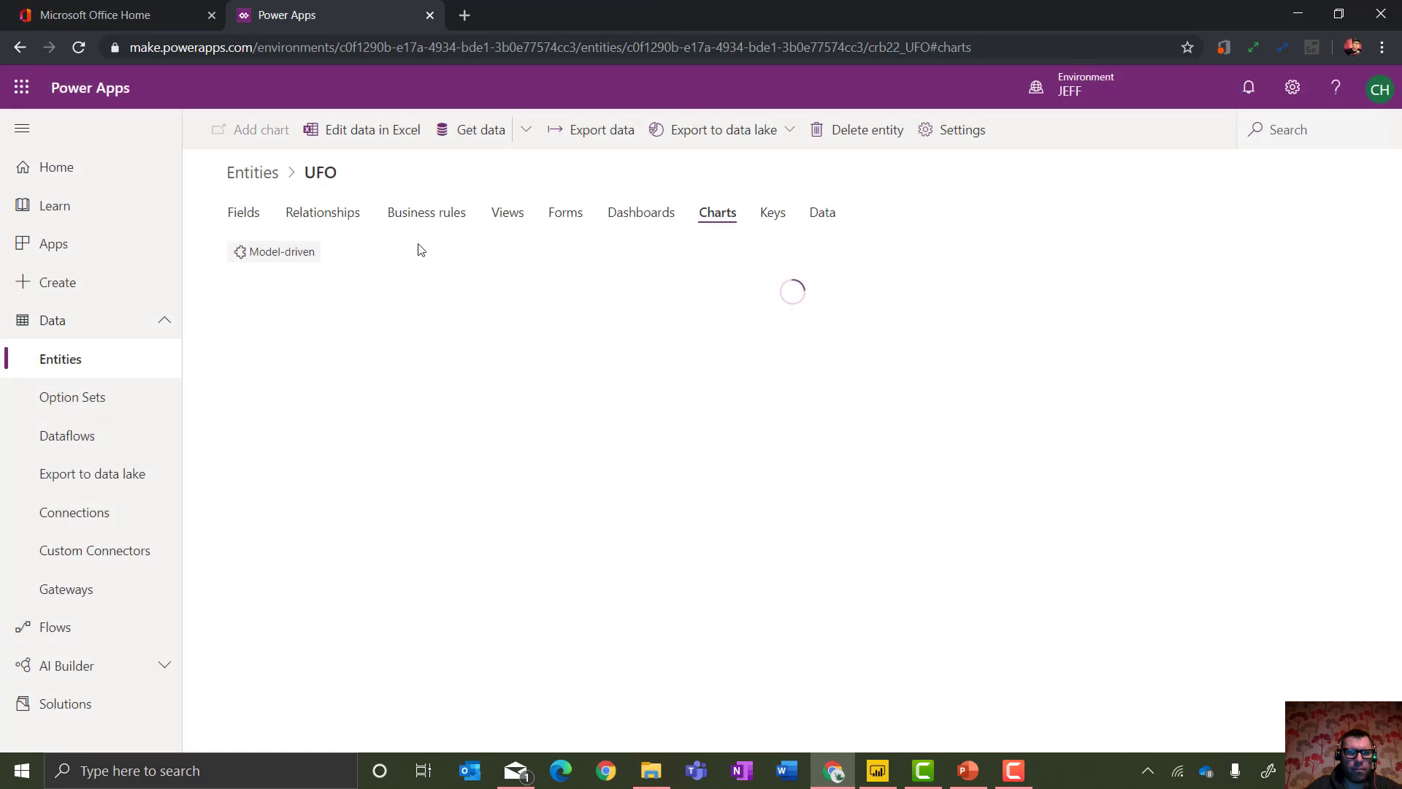
Create a pie chart for the UFO entity with Unique ID (Count:All) as the series and shape as the category.
click(260, 132)
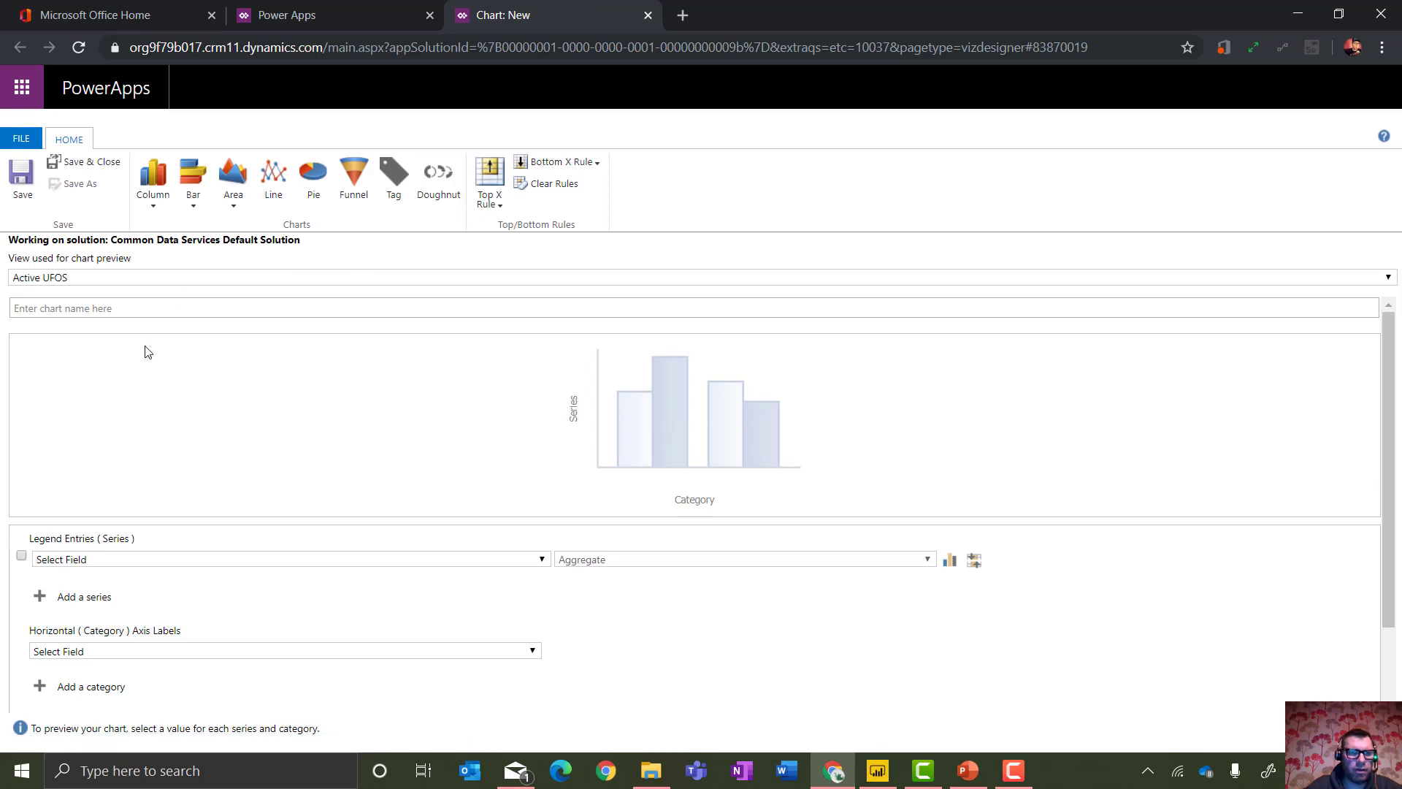
click(150, 561)
click(149, 563)
click(150, 563)
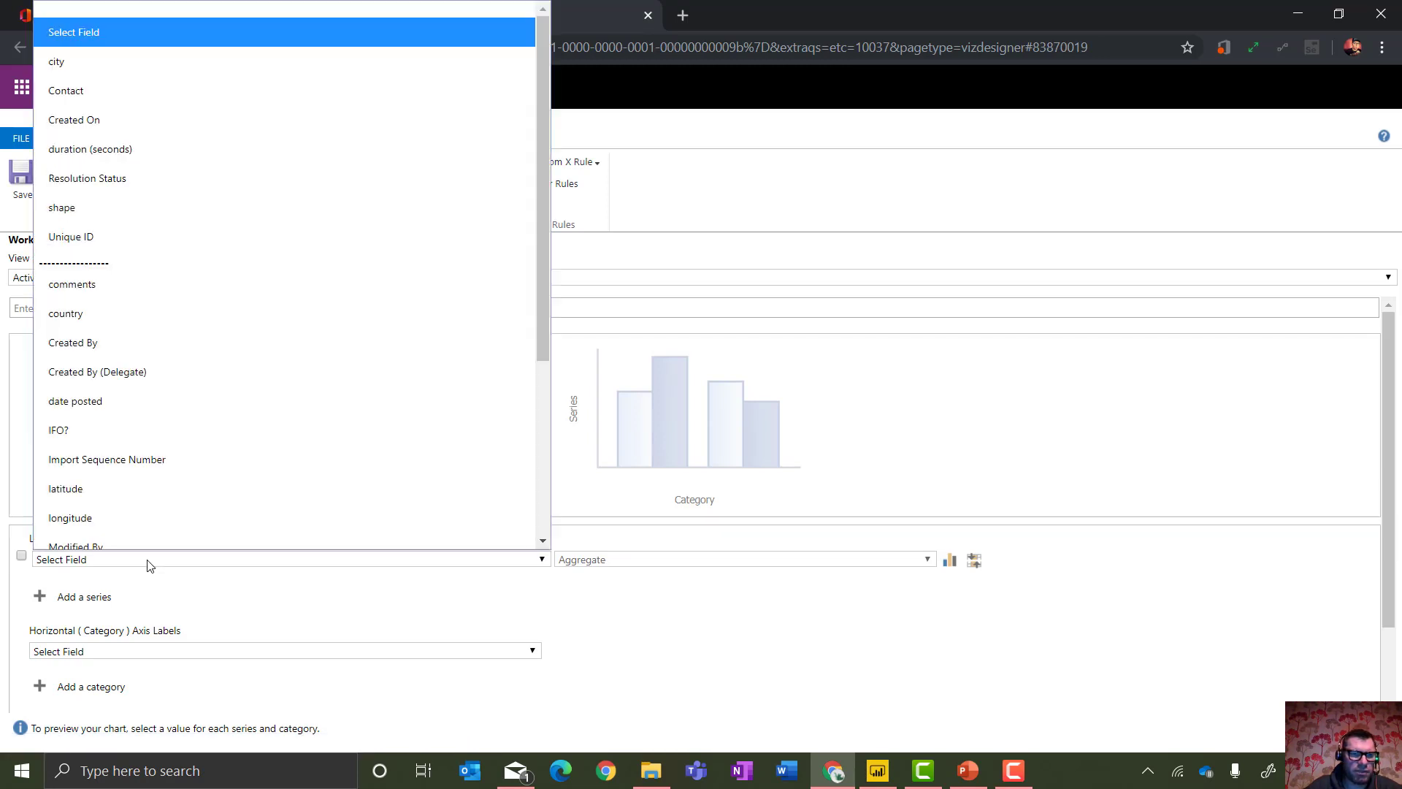
click(155, 220)
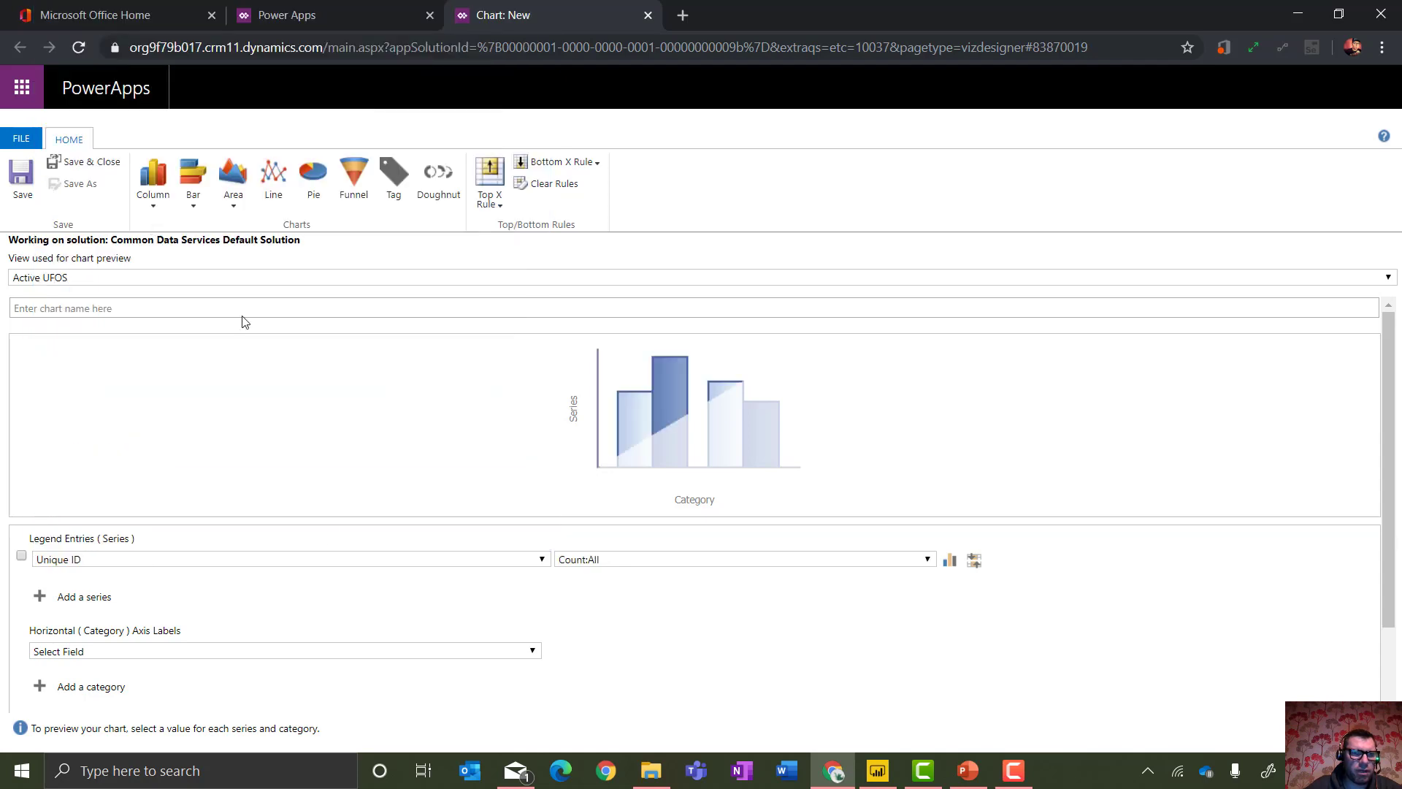
click(211, 653)
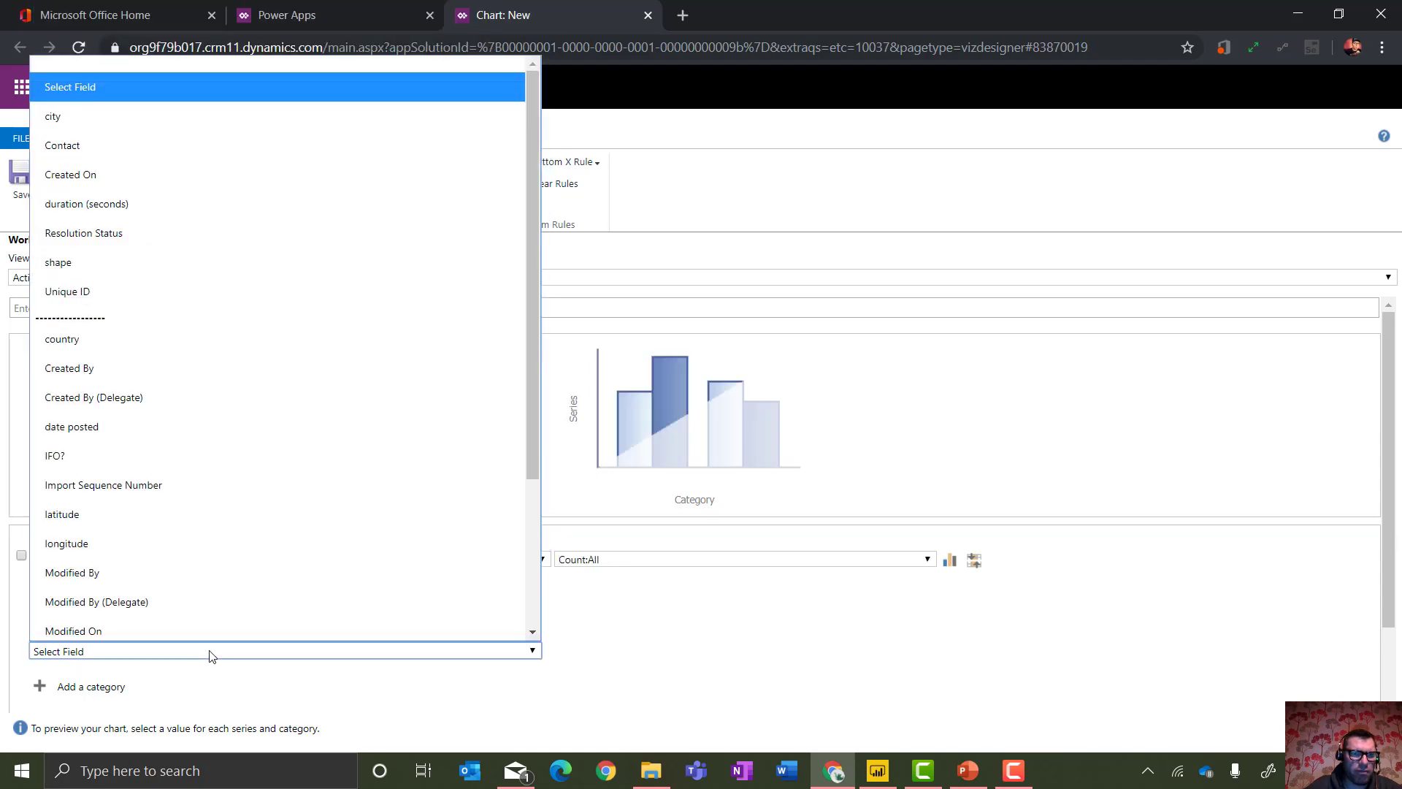
scroll(173, 442, down, 1)
click(160, 170)
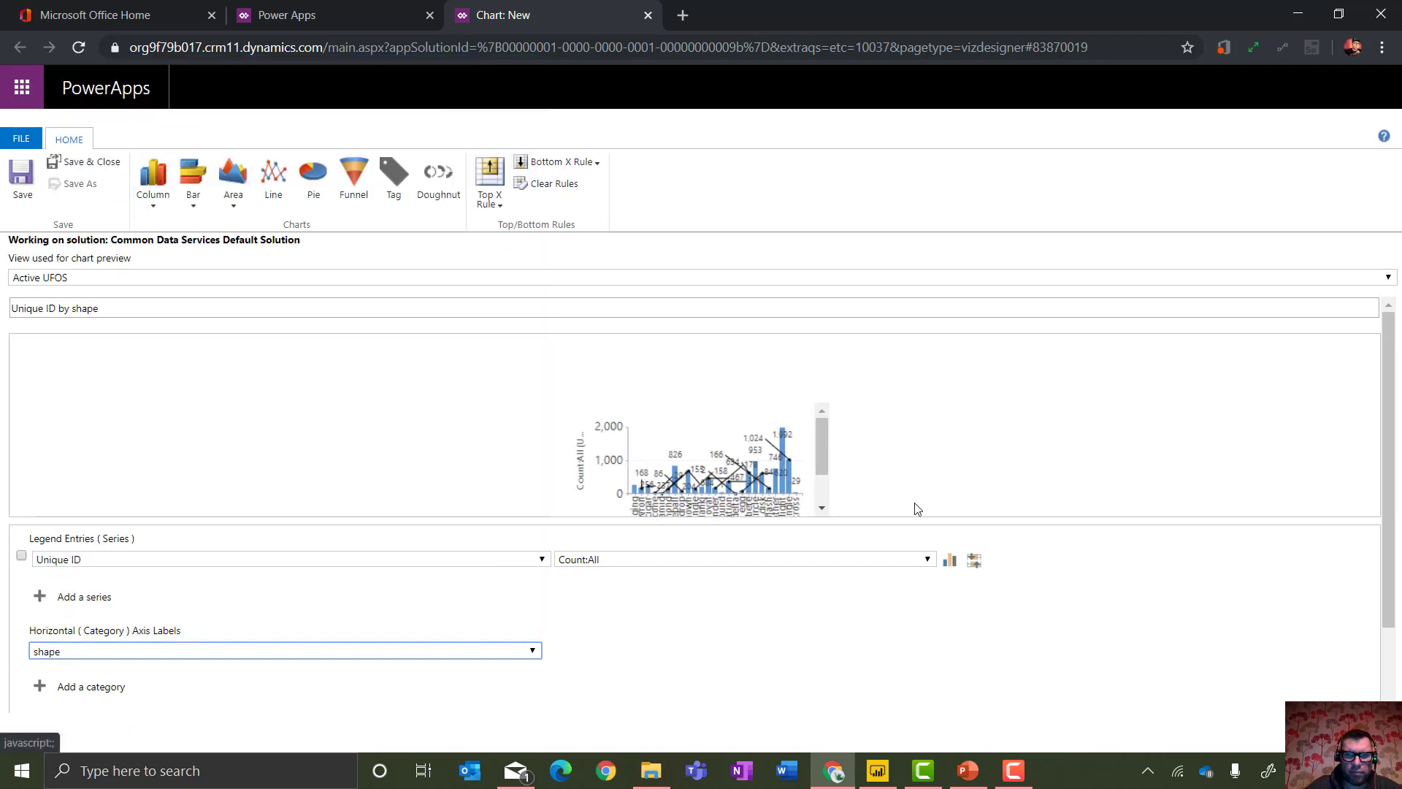
click(949, 560)
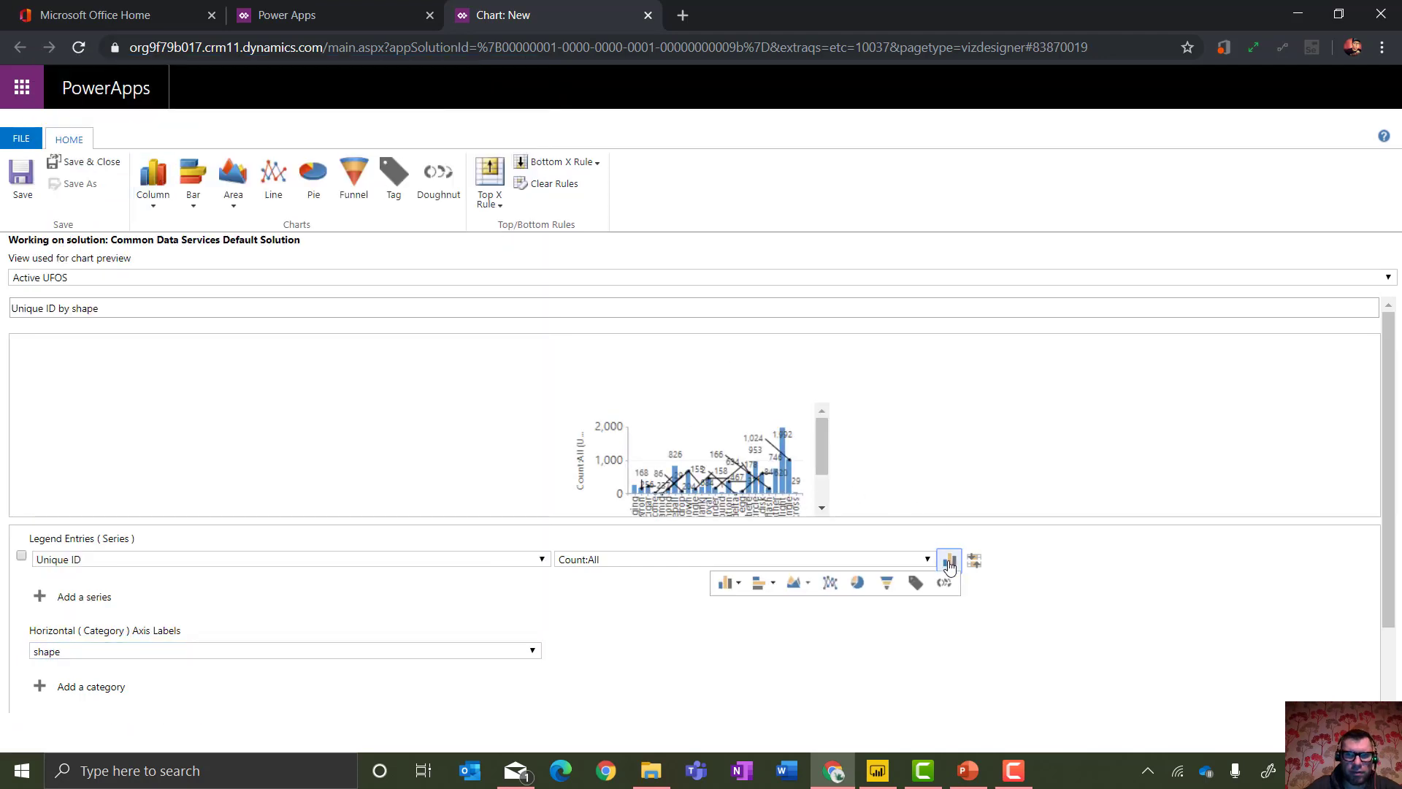
click(859, 584)
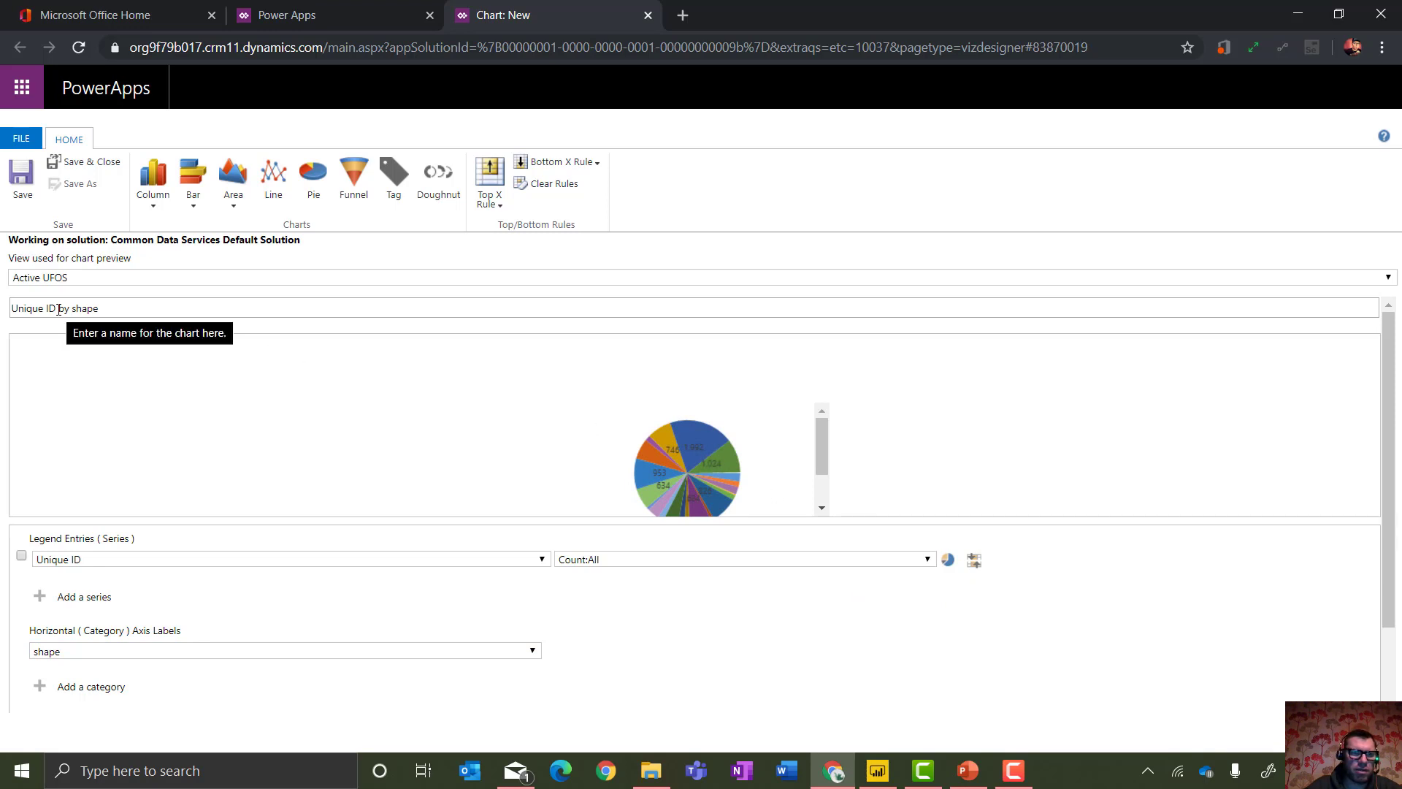
Name the chart "UFOs by shape", save and close it, and finish the chart creation back in the entity.
drag(59, 309, 2, 315)
text(UF)
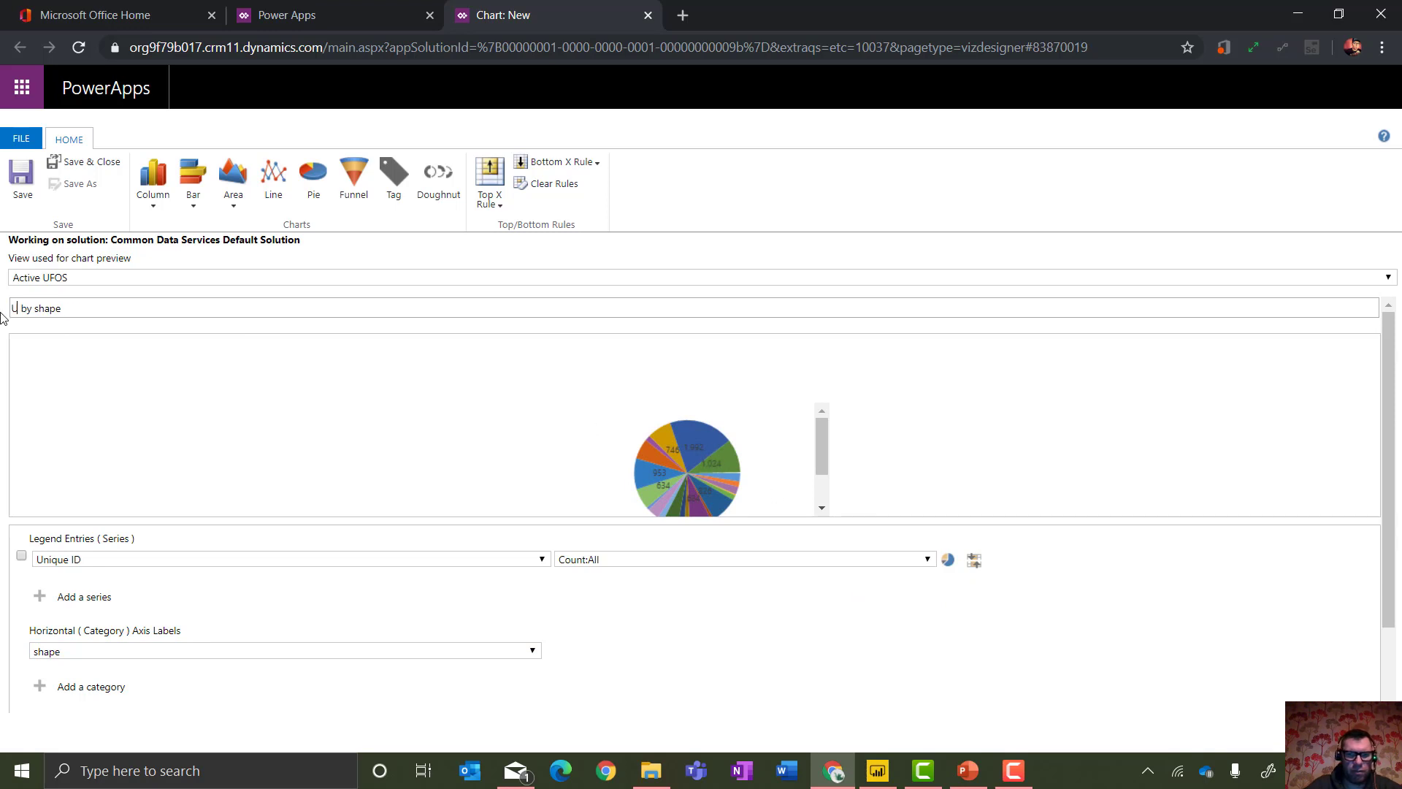
text(Os)
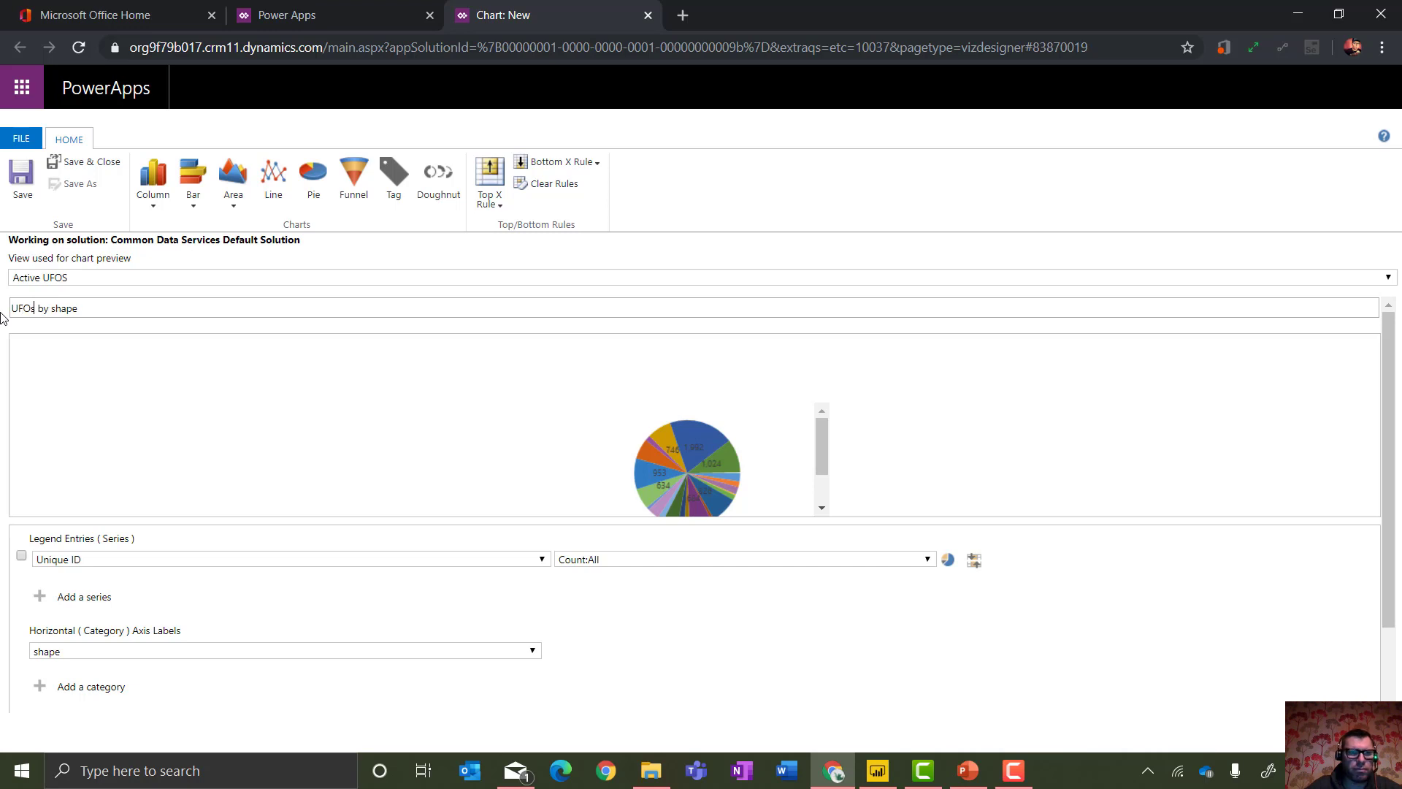
click(82, 164)
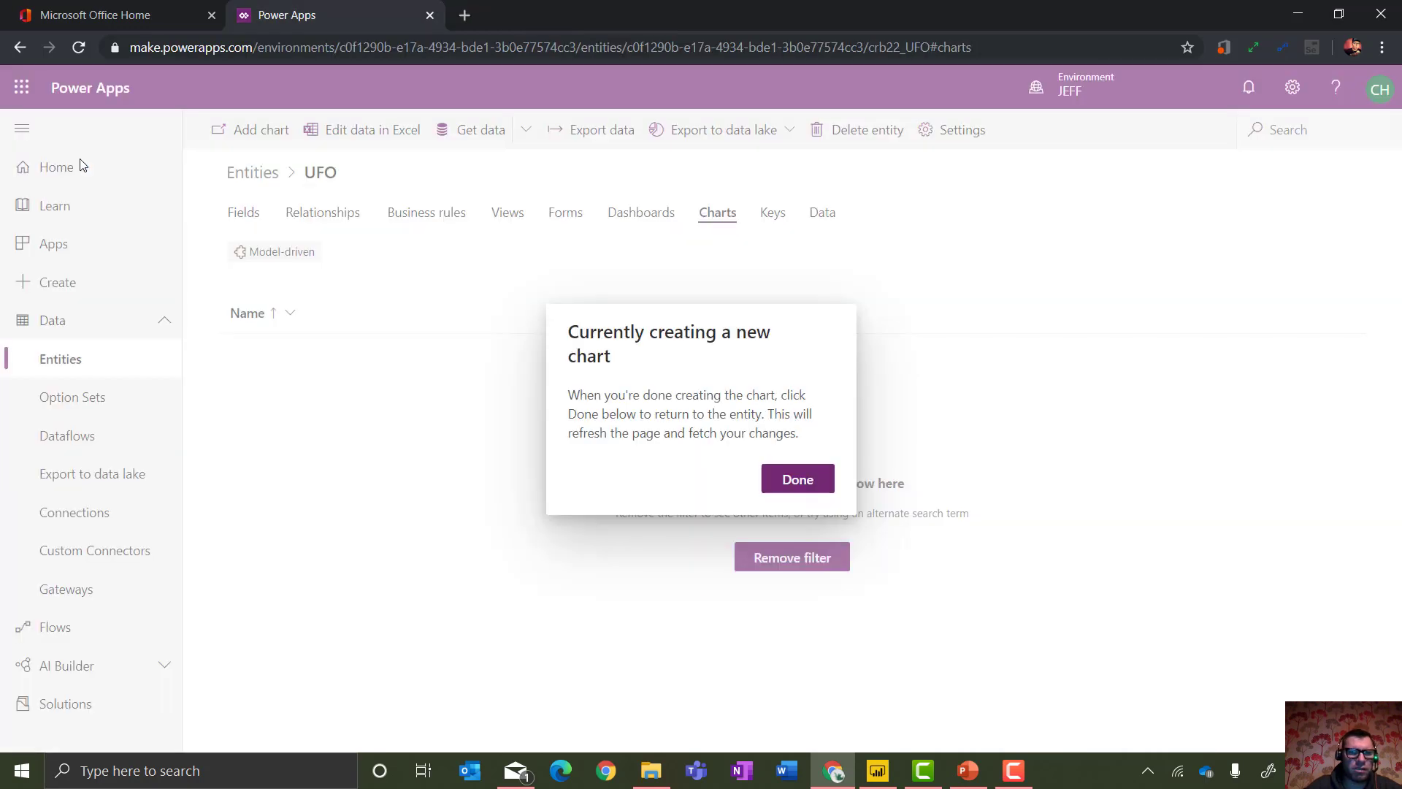
click(771, 476)
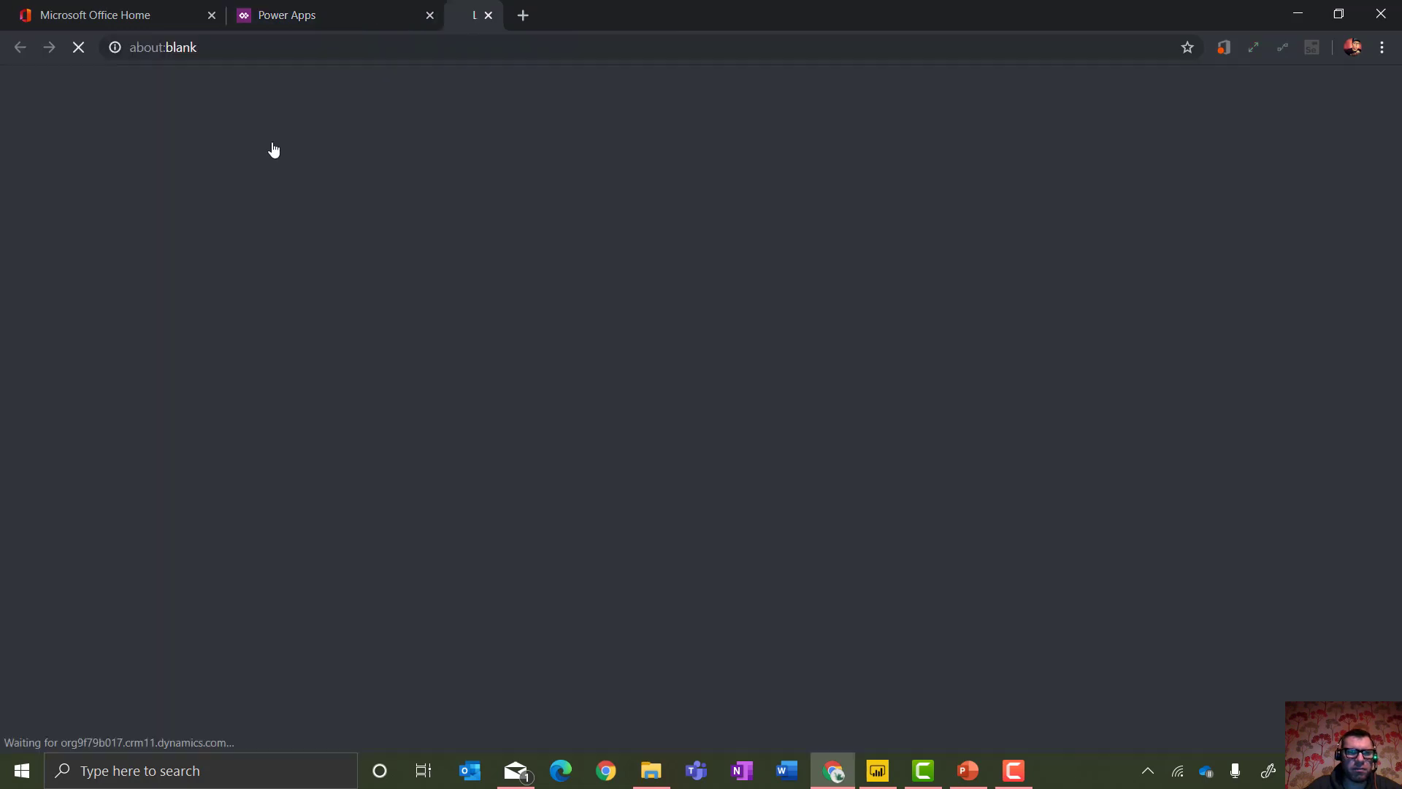
Create a second chart for the UFO entity with Unique ID (Count:All) as the series and country as the category.
click(269, 131)
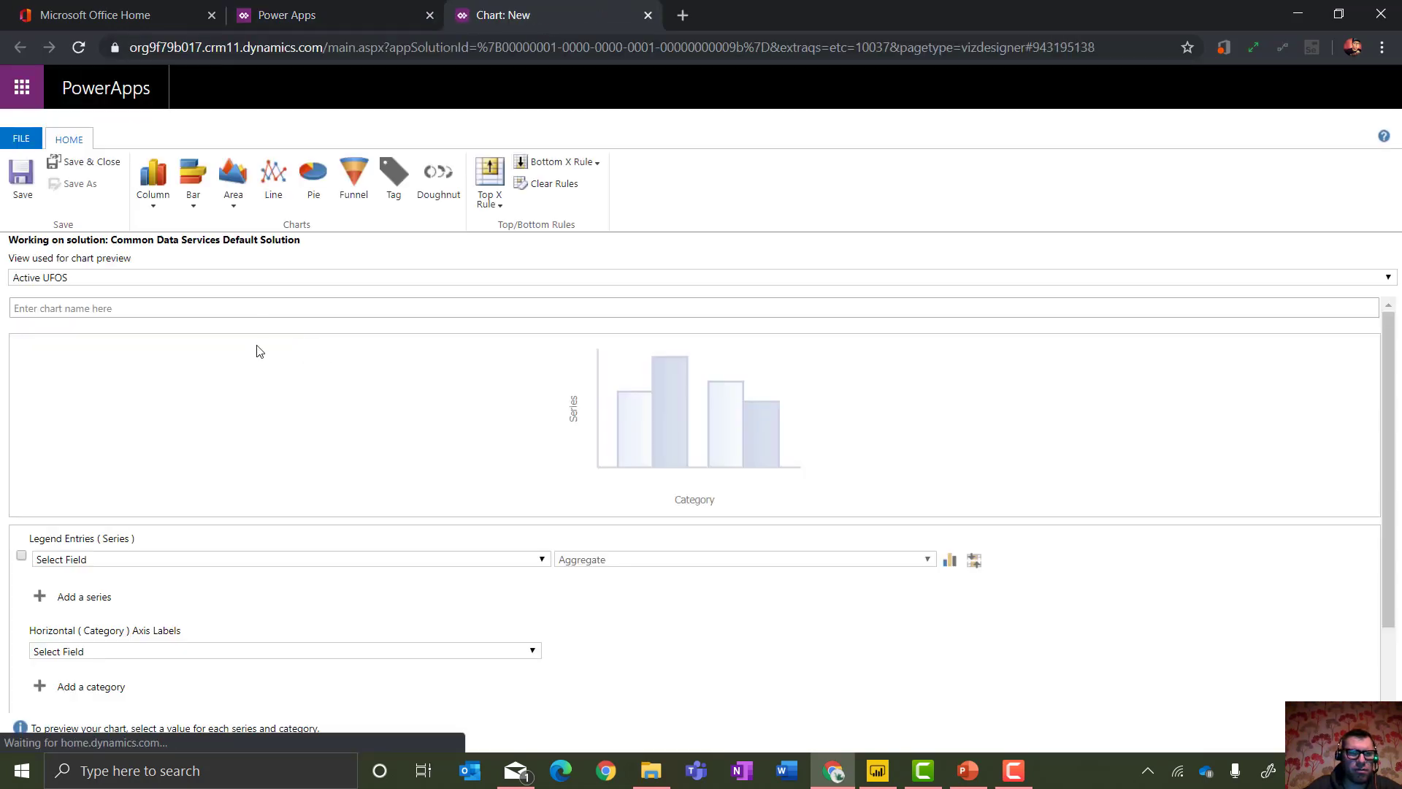
click(170, 561)
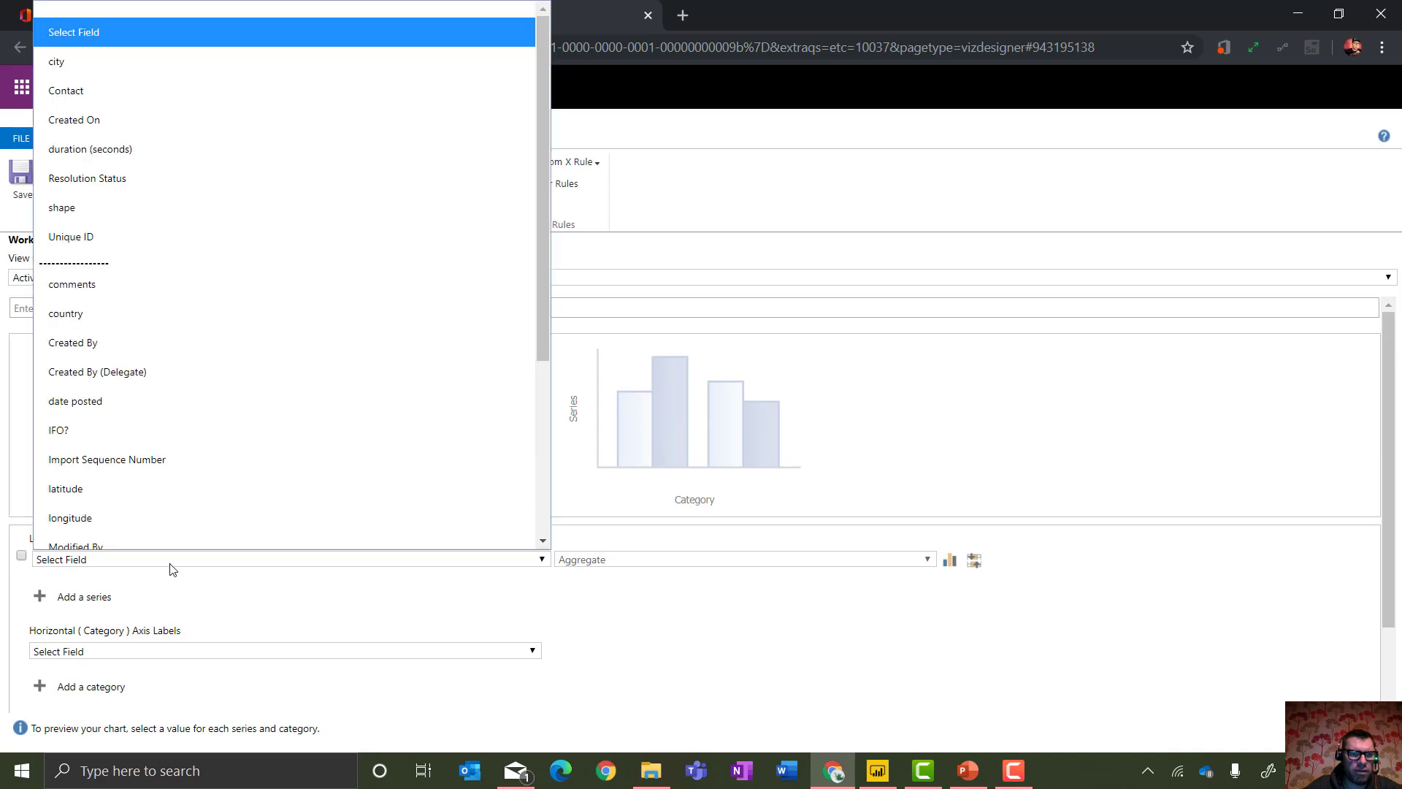
click(125, 236)
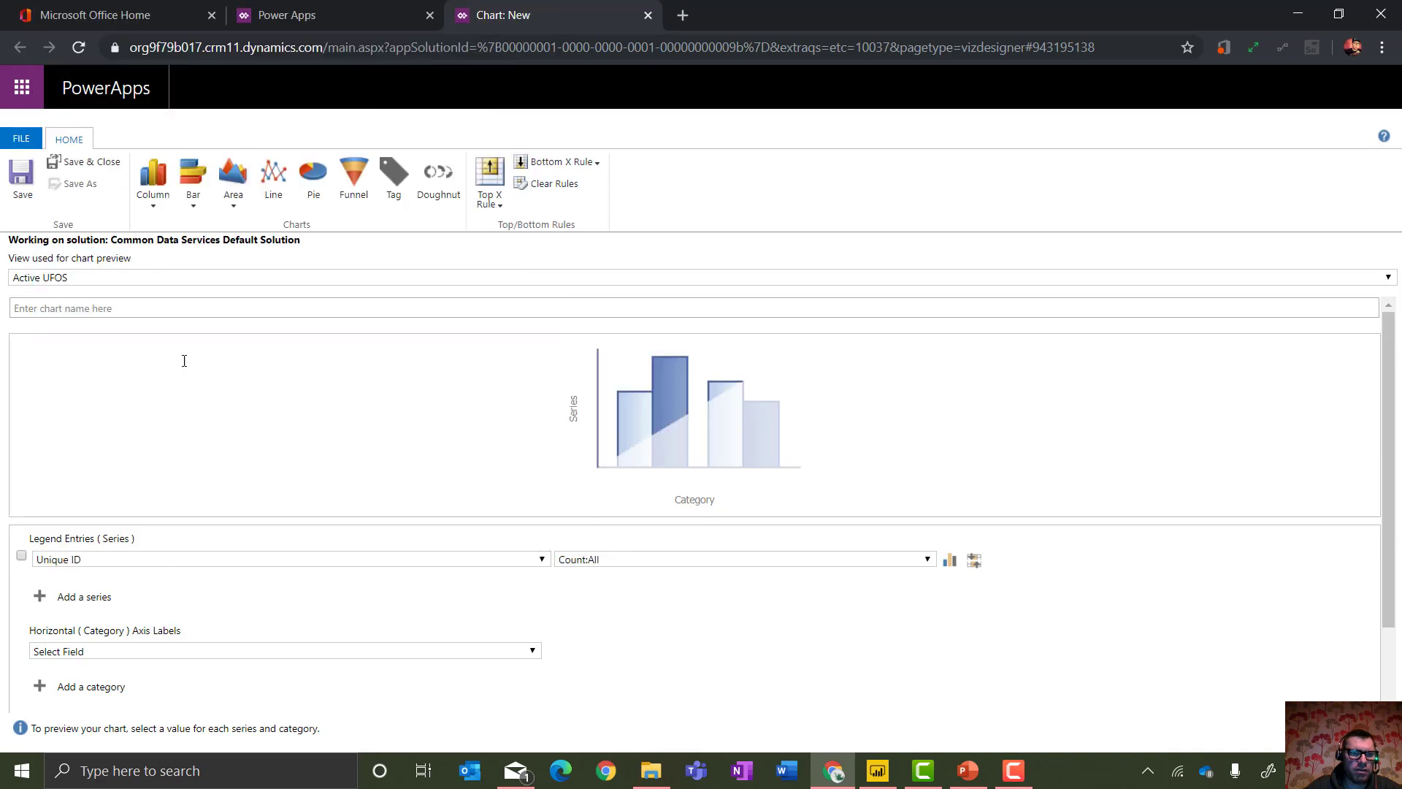
click(224, 651)
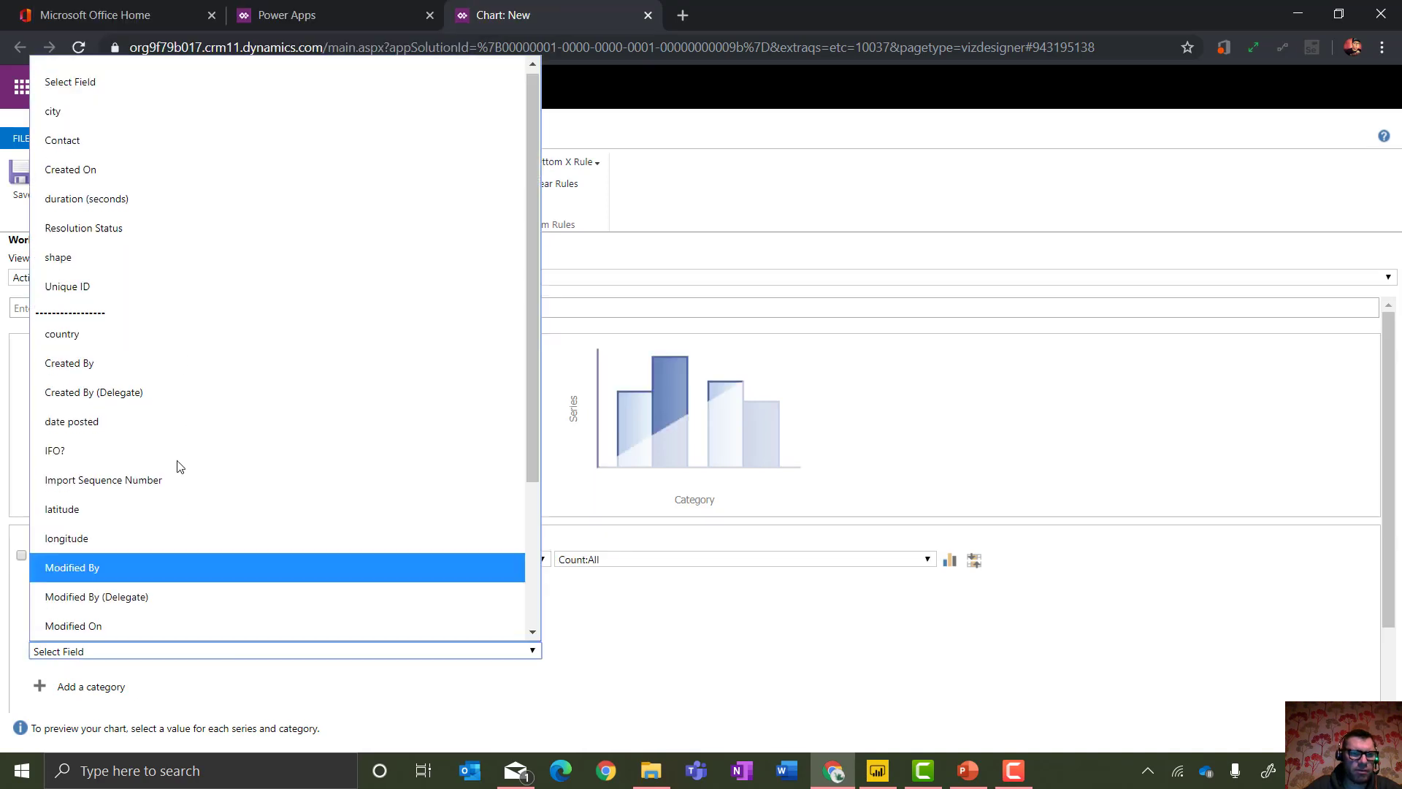
click(180, 340)
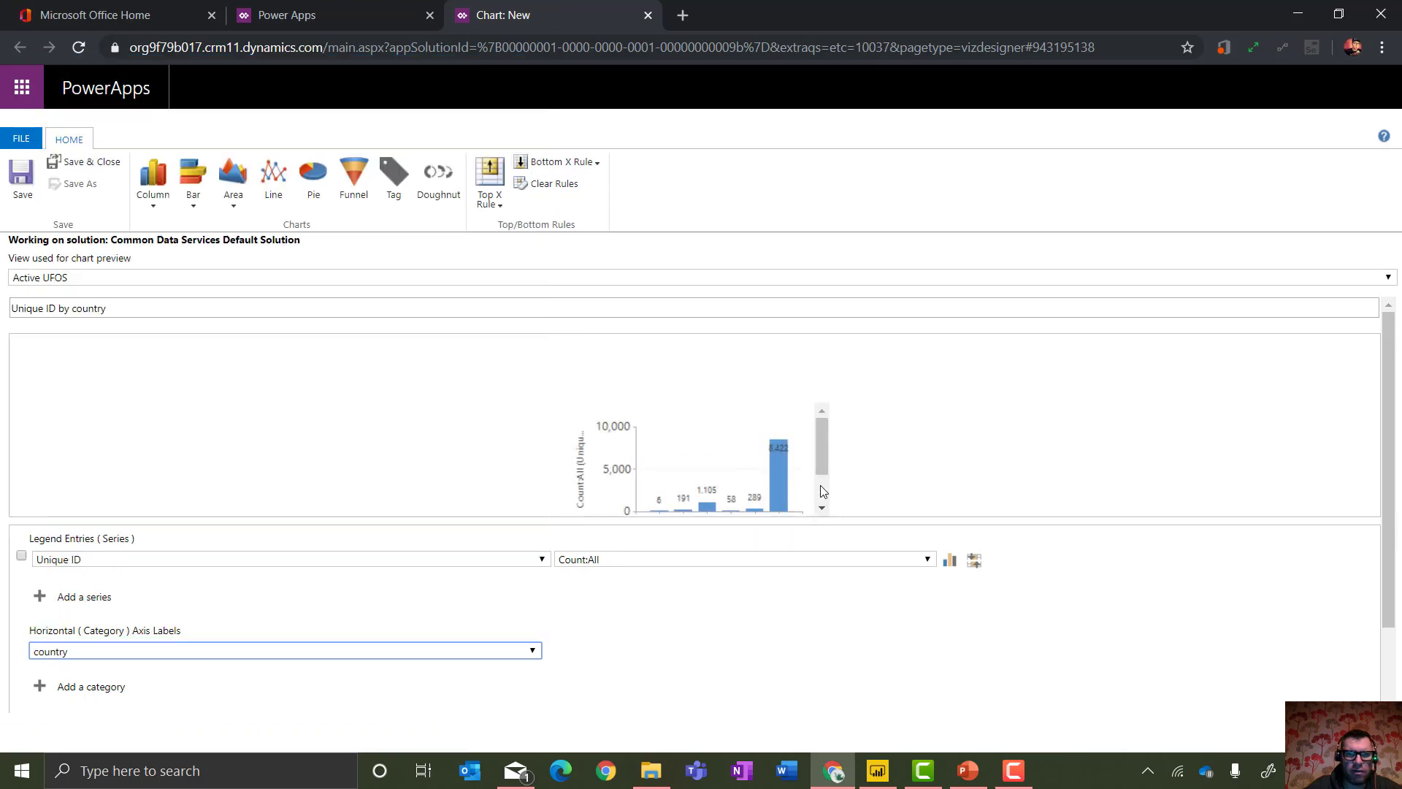
drag(824, 463, 827, 477)
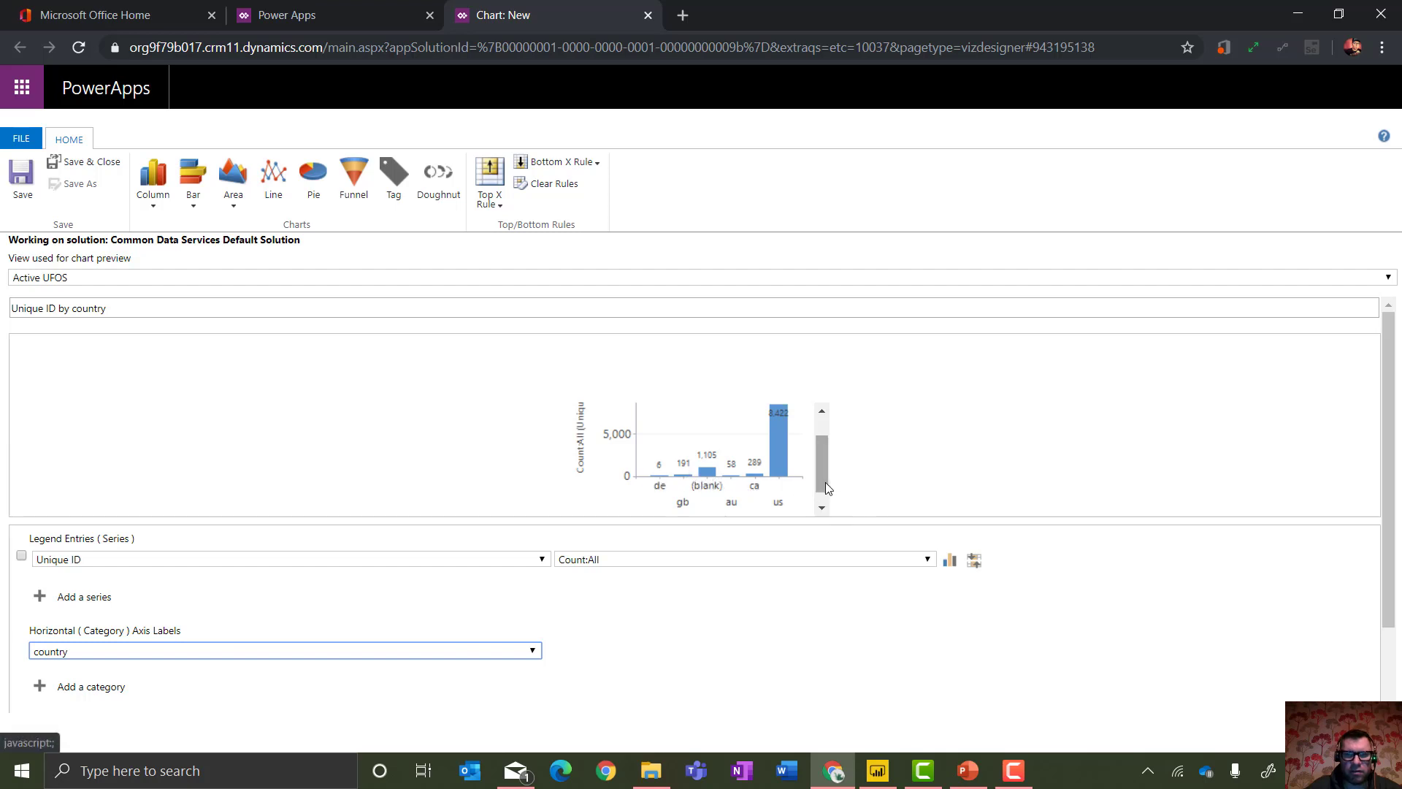
drag(826, 482, 821, 459)
Name the chart "UFOs by country", save and close it, and finish the chart creation back in the entity.
click(26, 307)
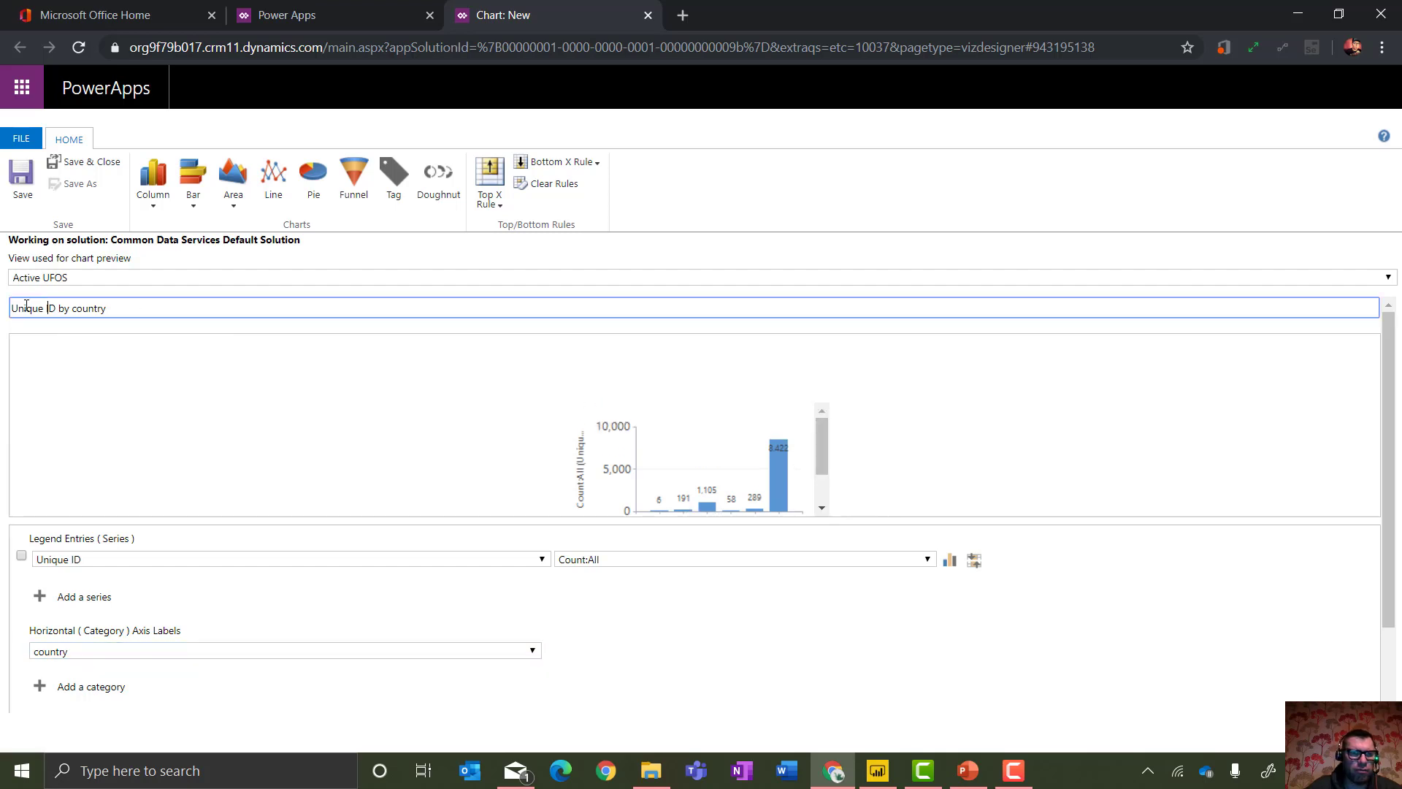
key(Delete)
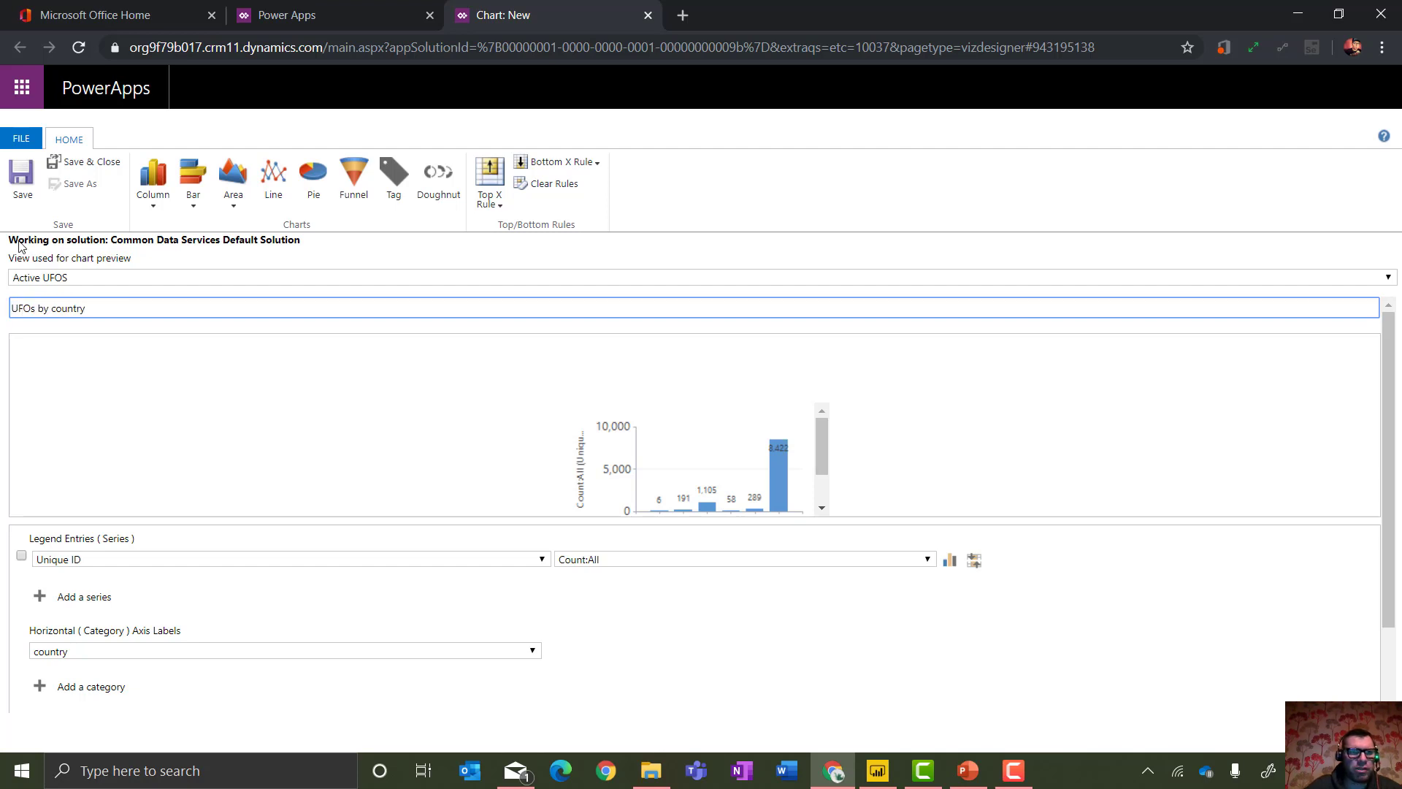
click(86, 163)
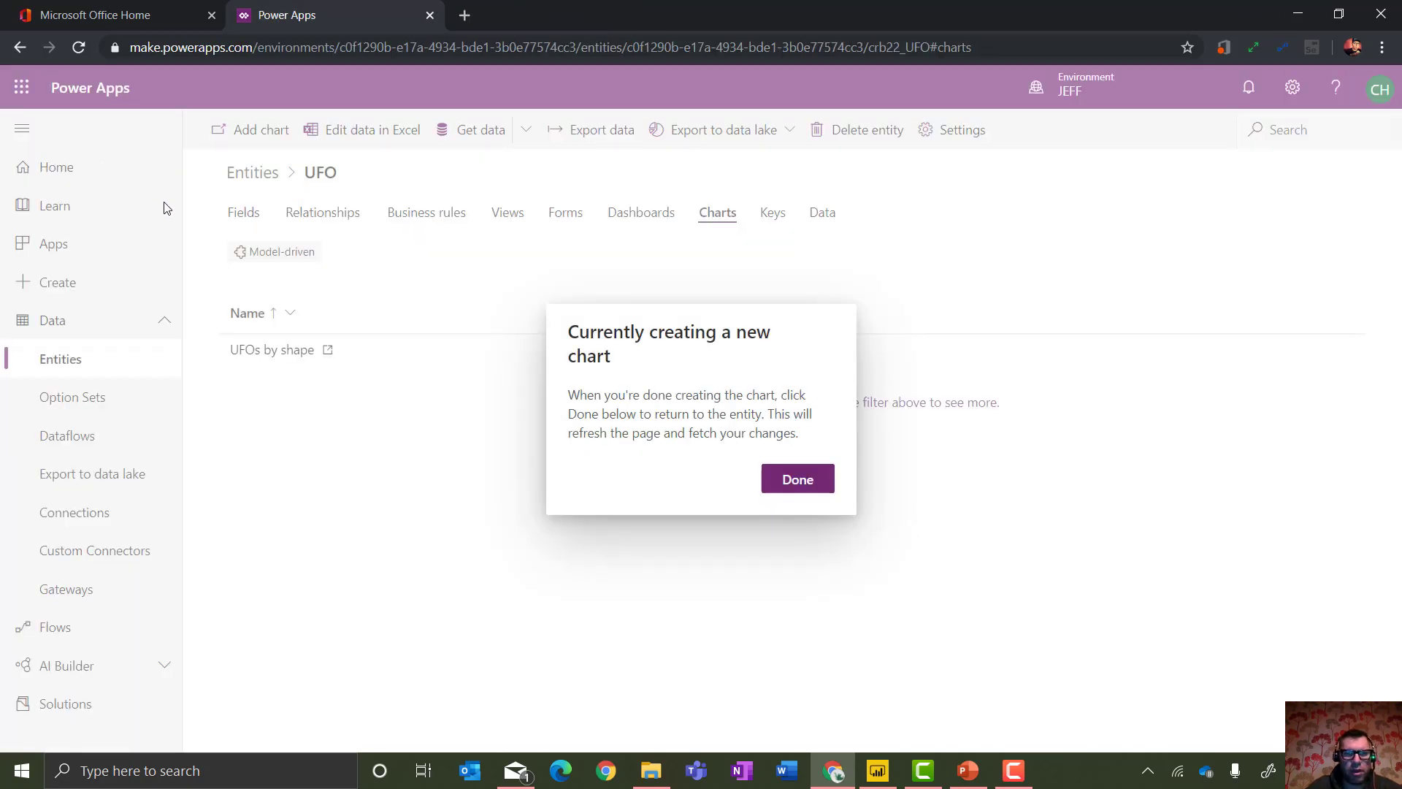
click(821, 497)
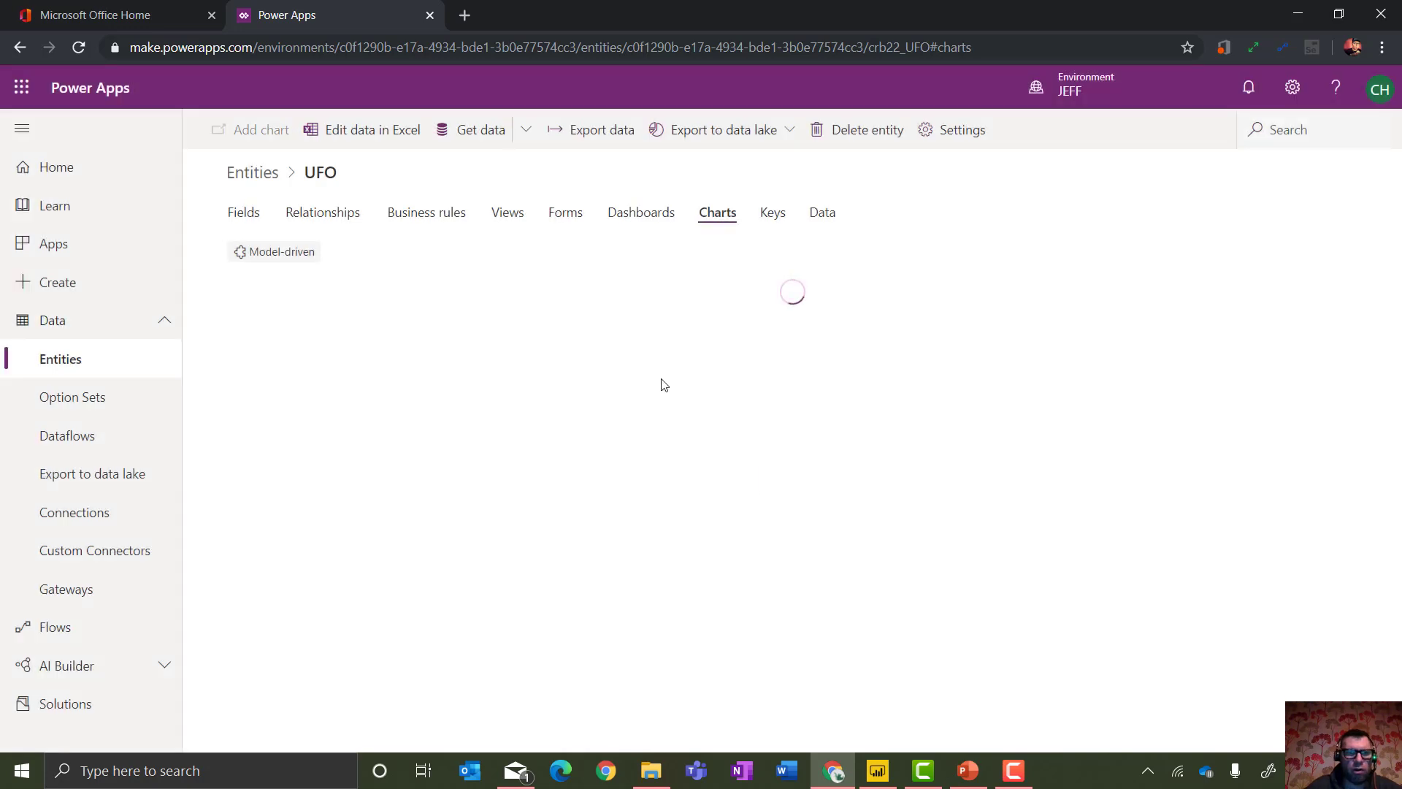
Create a third chart for the UFO entity with Unique ID (Count:All) as the series and Sub Status as the category.
click(258, 133)
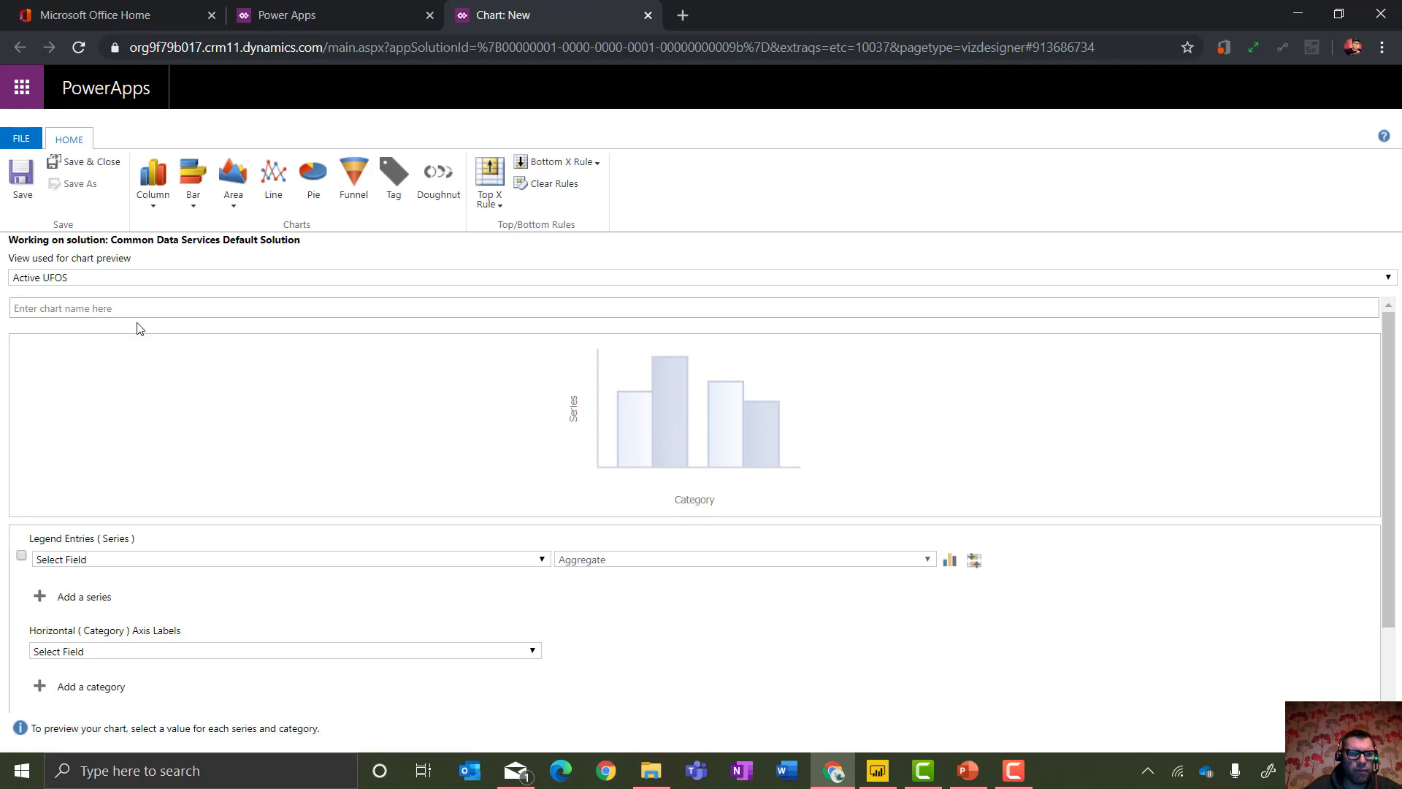
click(124, 562)
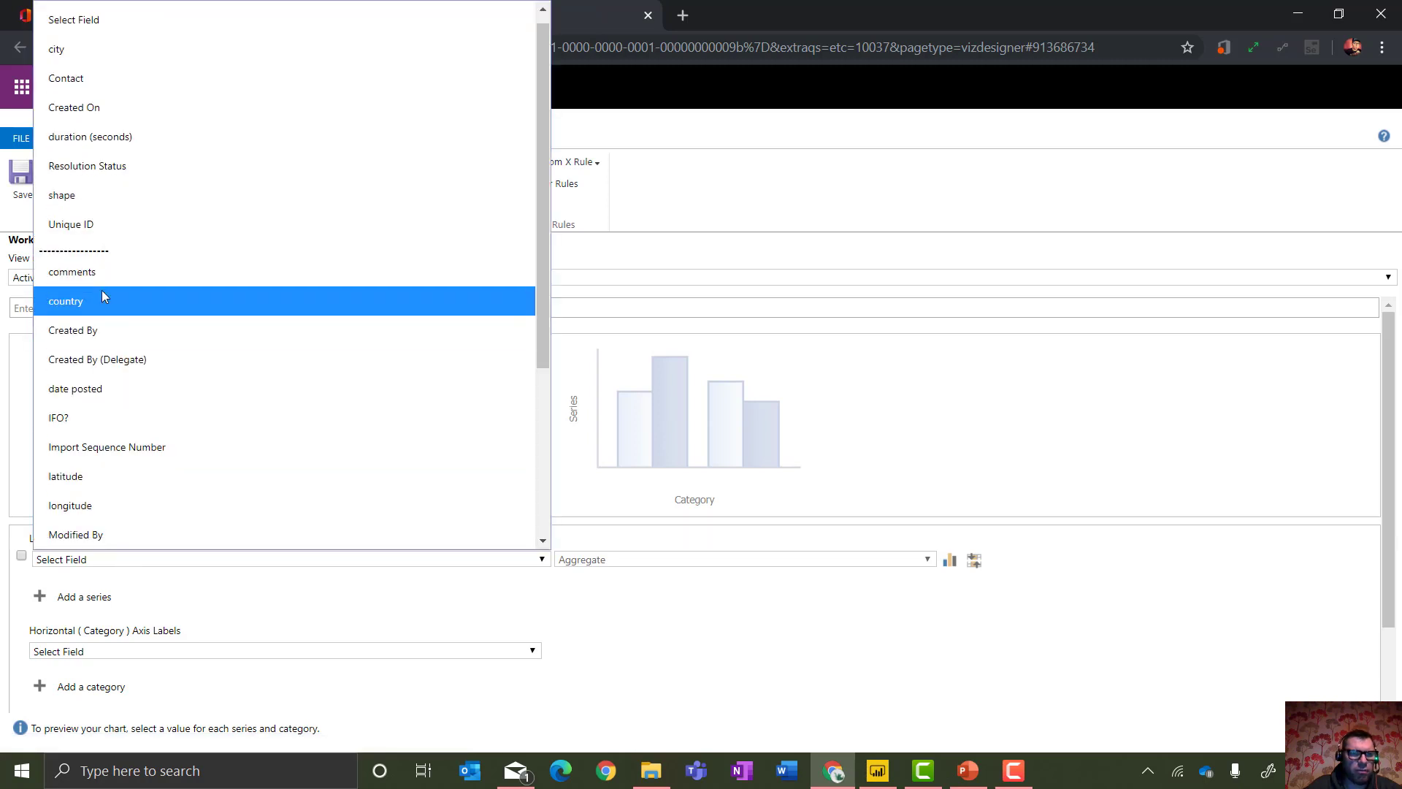
click(101, 228)
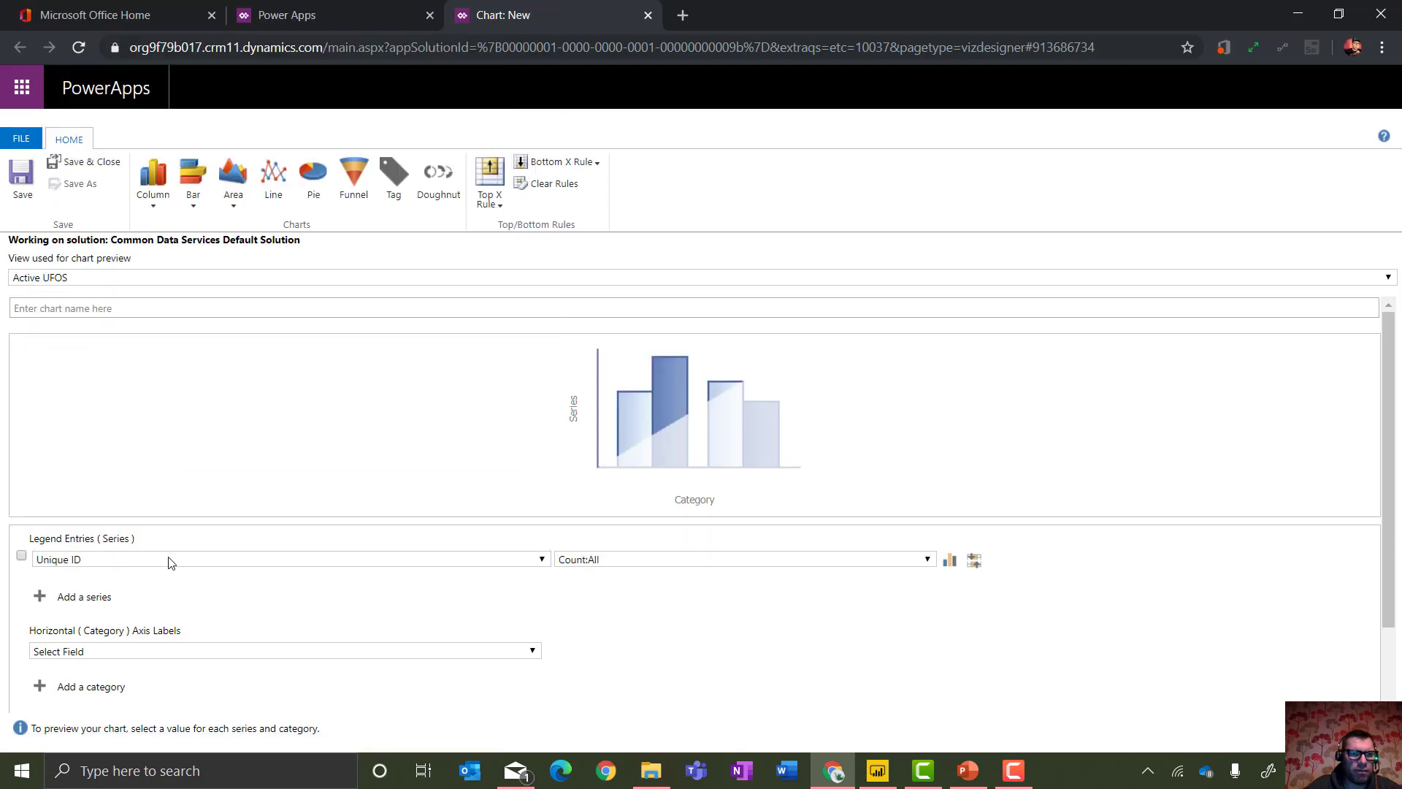
click(111, 653)
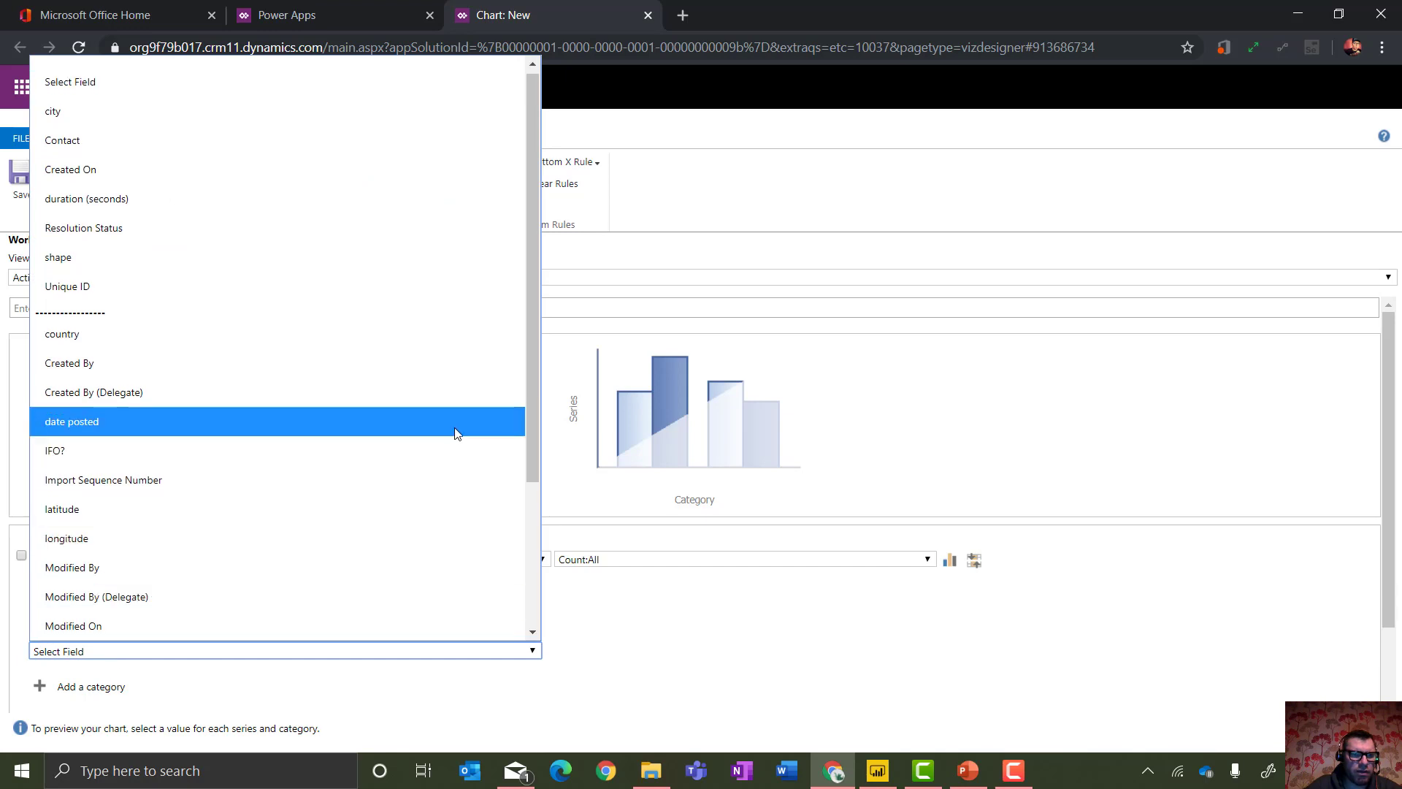
scroll(529, 374, down, 3)
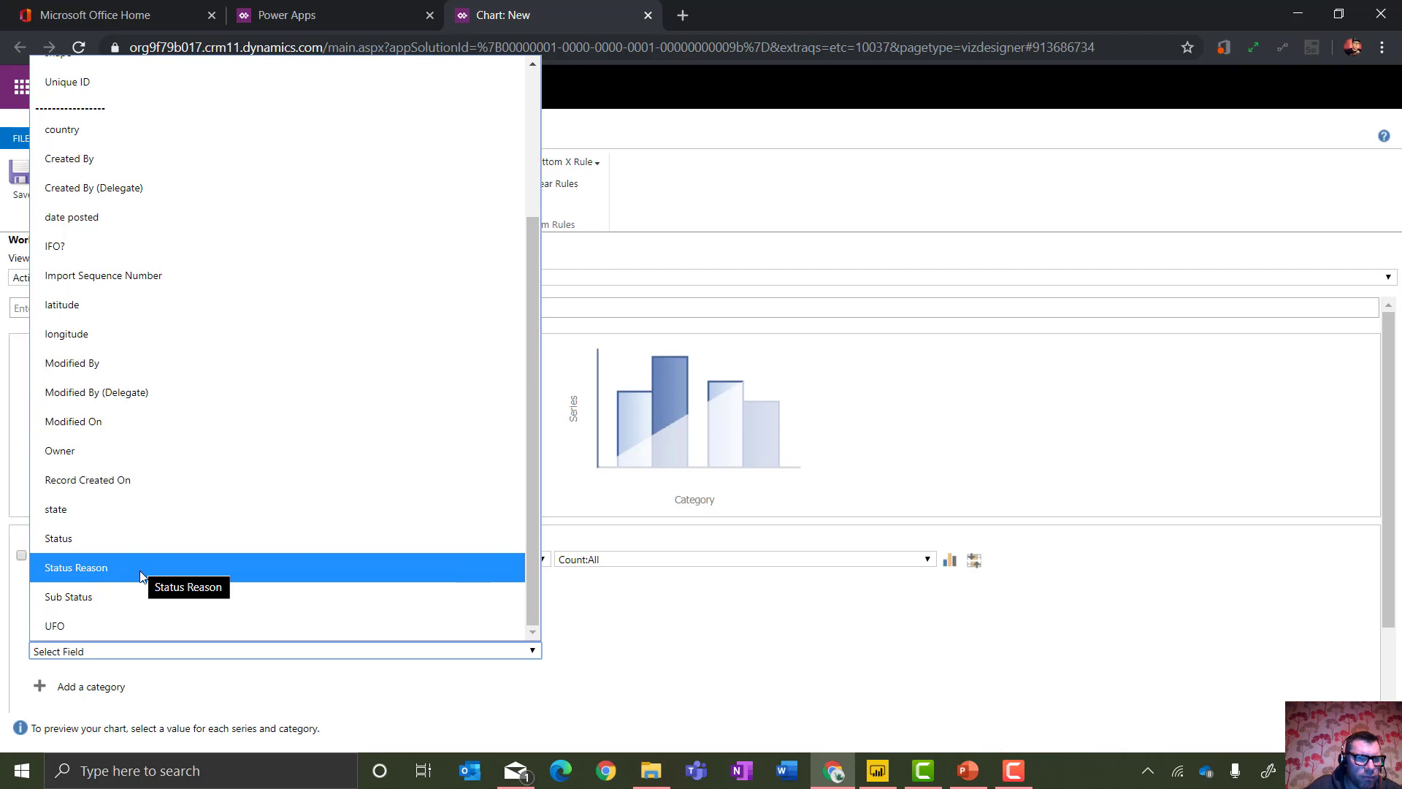
click(139, 596)
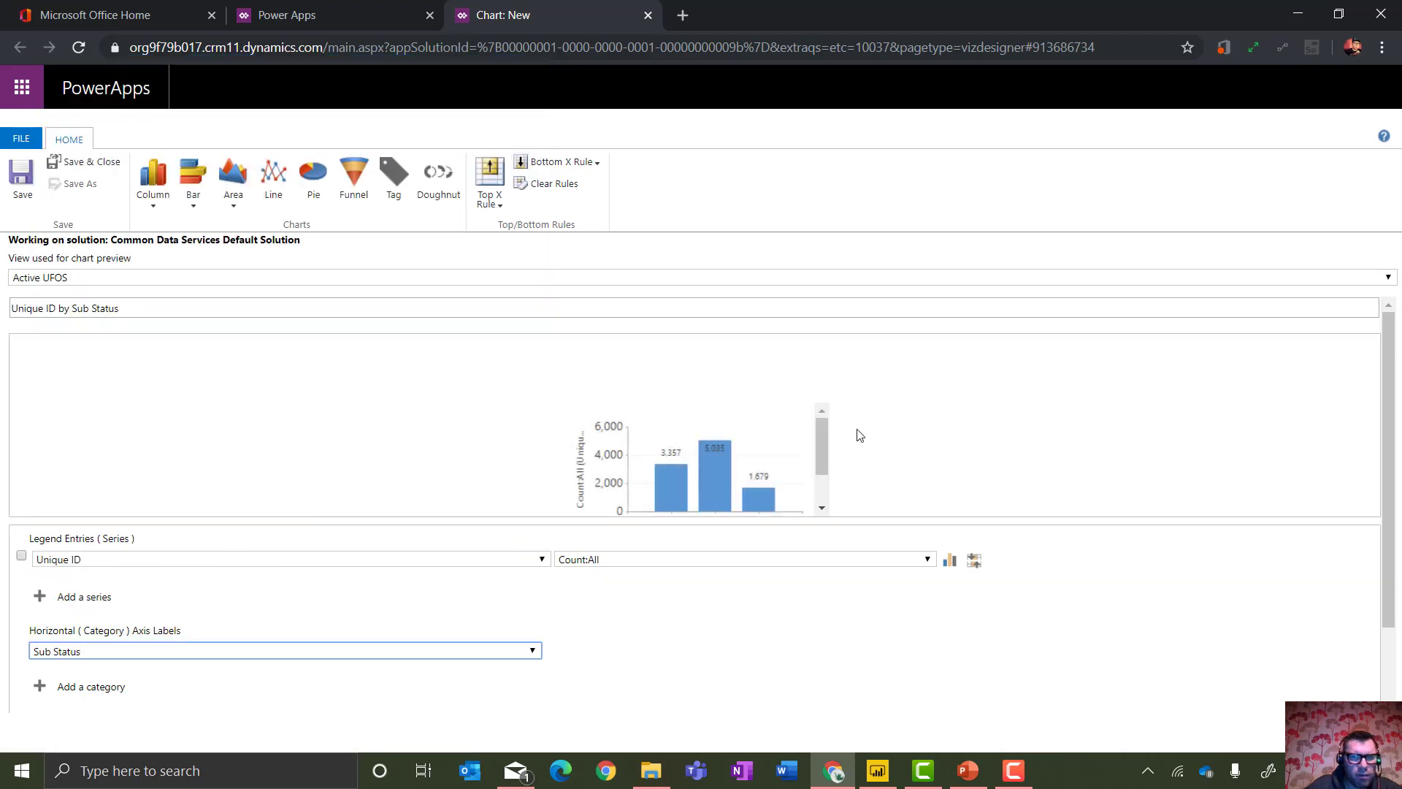
Change the chart type of the Unique ID series to a plain Bar chart.
mouse_move(820, 435)
mouse_down()
mouse_move(824, 473)
mouse_move(824, 419)
mouse_up()
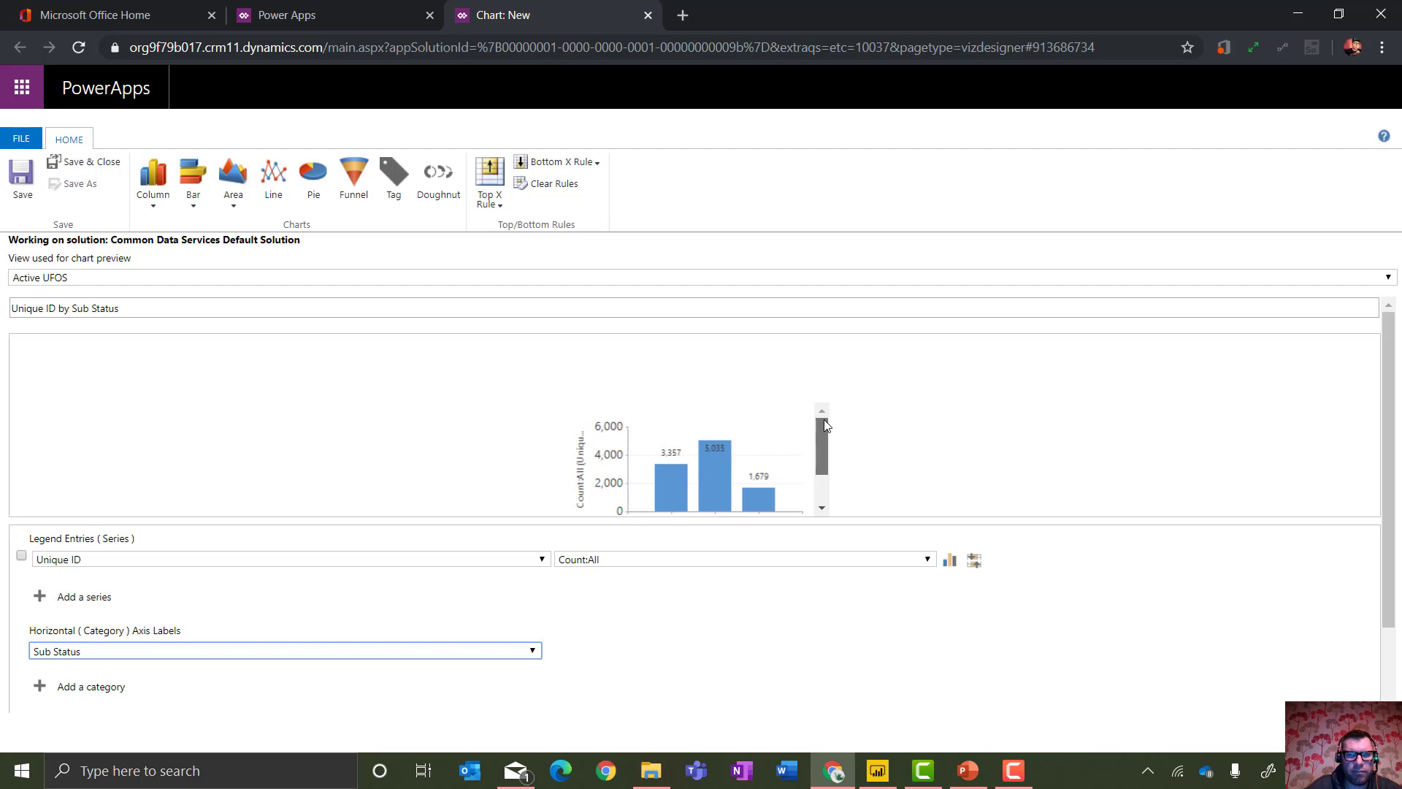
click(950, 559)
click(773, 588)
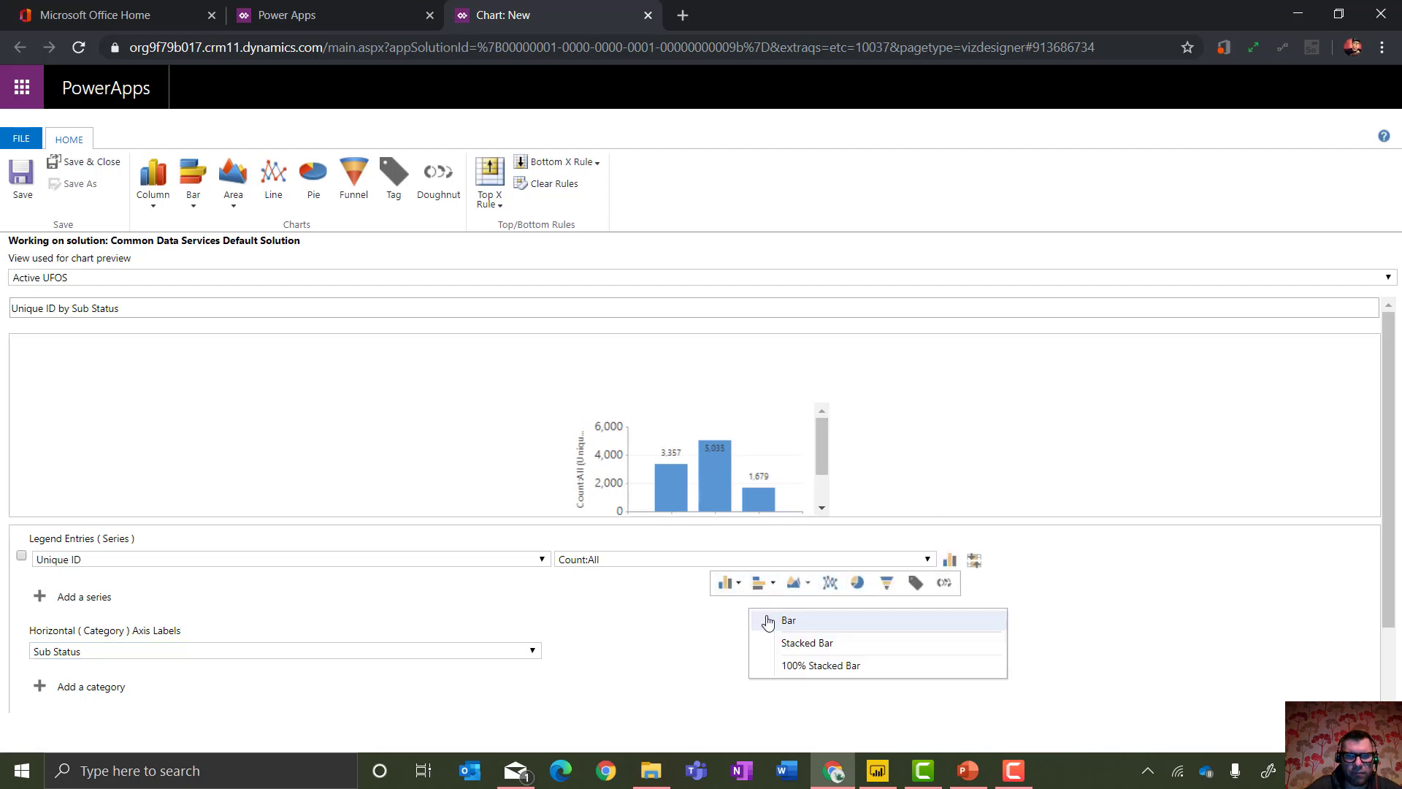
click(771, 626)
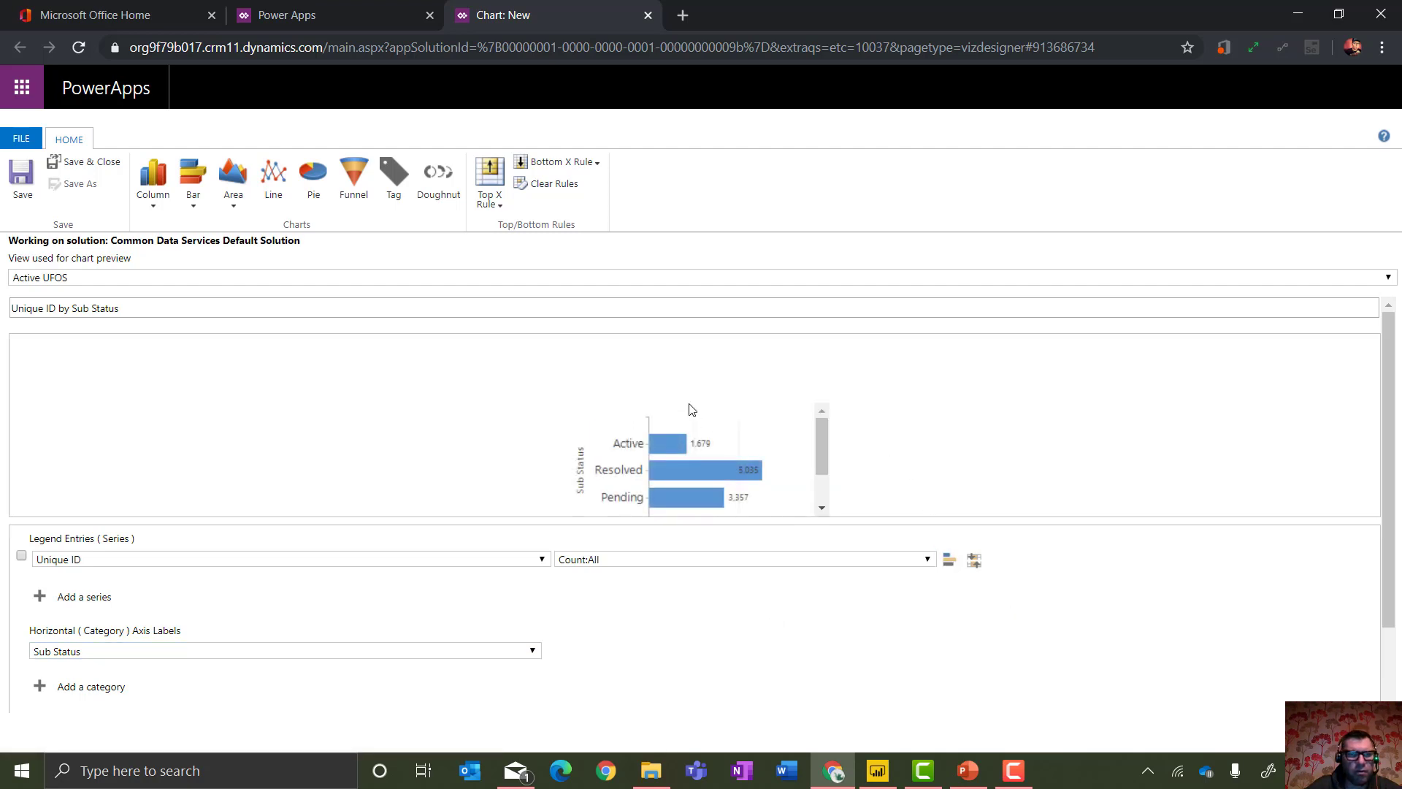
Name the chart "UFOs by Sub Status", save and close it, and finish the chart creation back in the entity.
drag(60, 306, 1, 293)
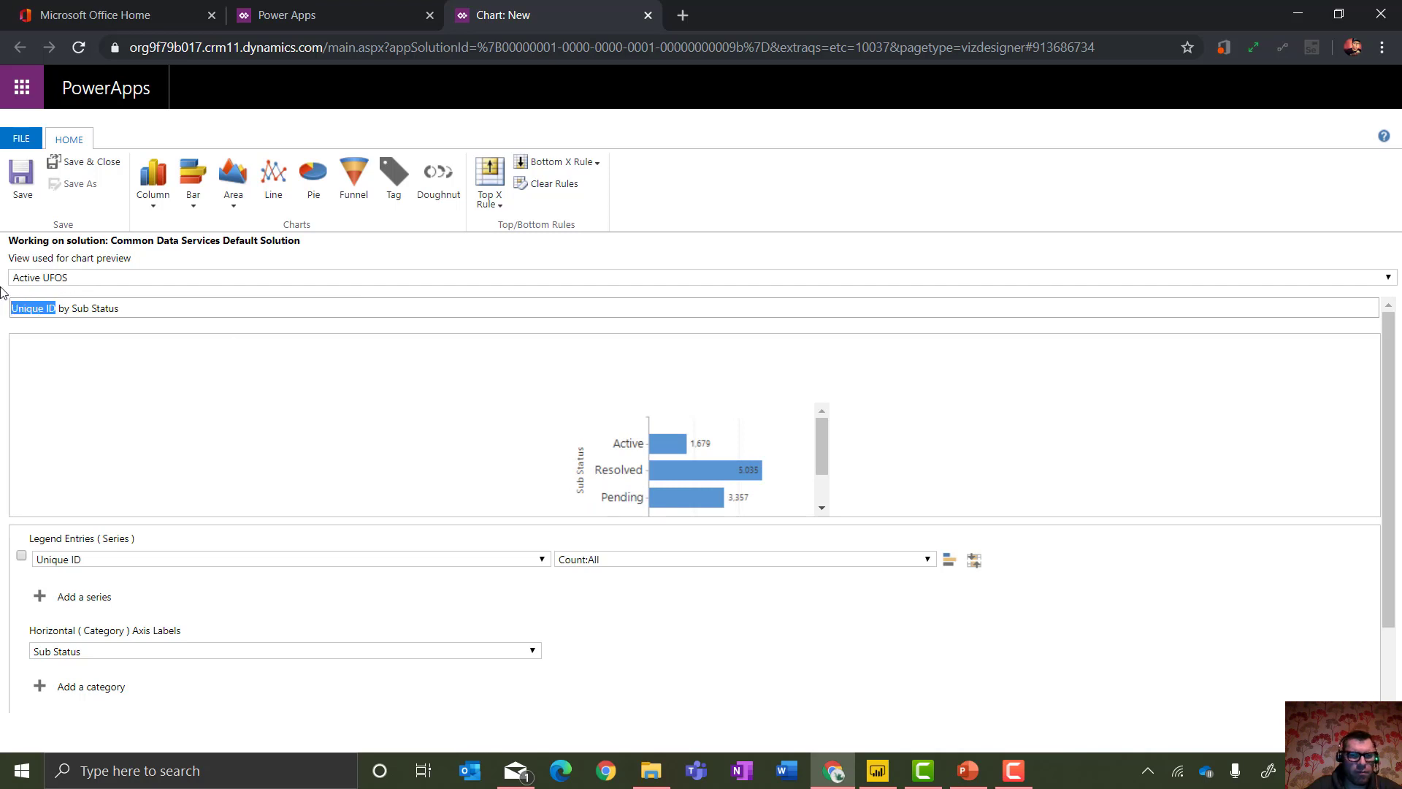
text(U)
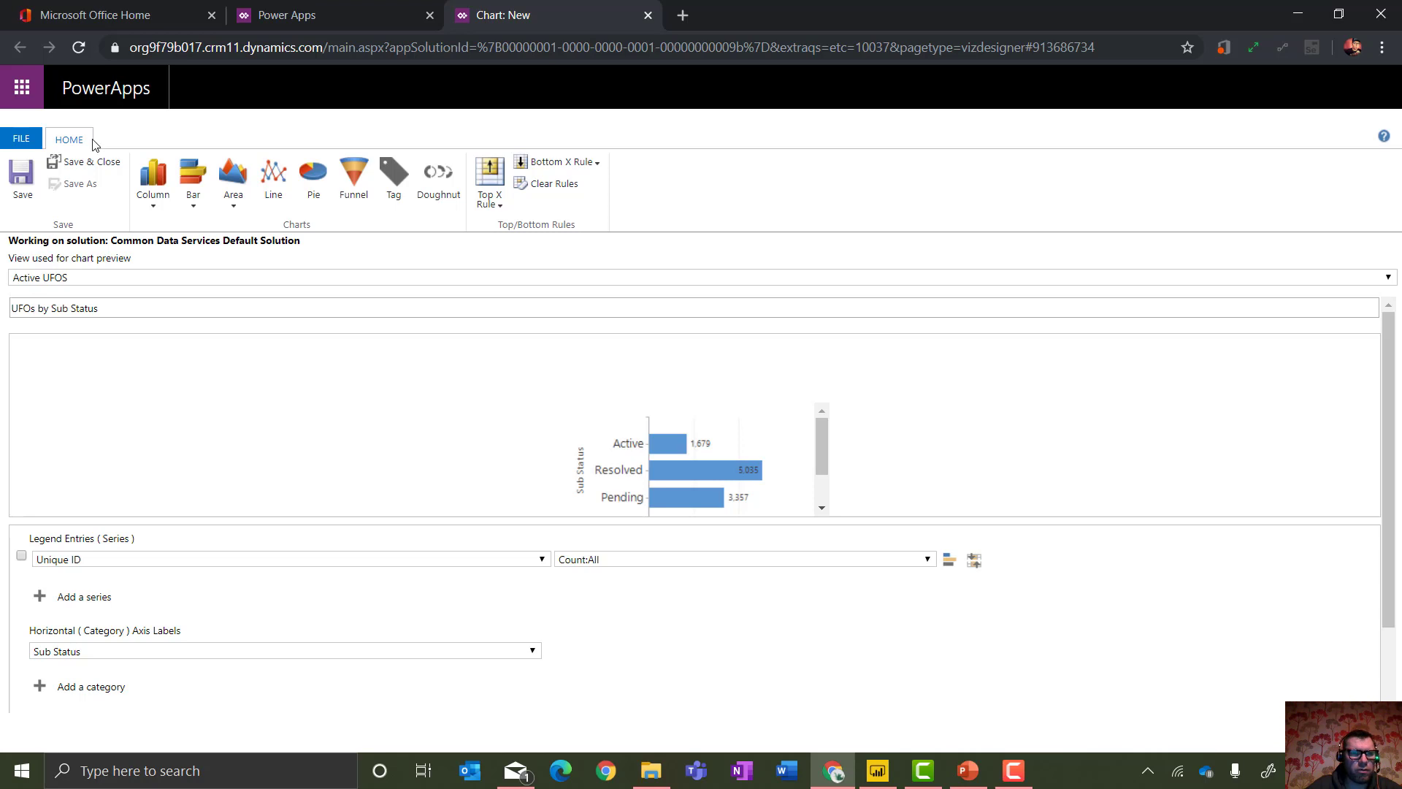
click(92, 162)
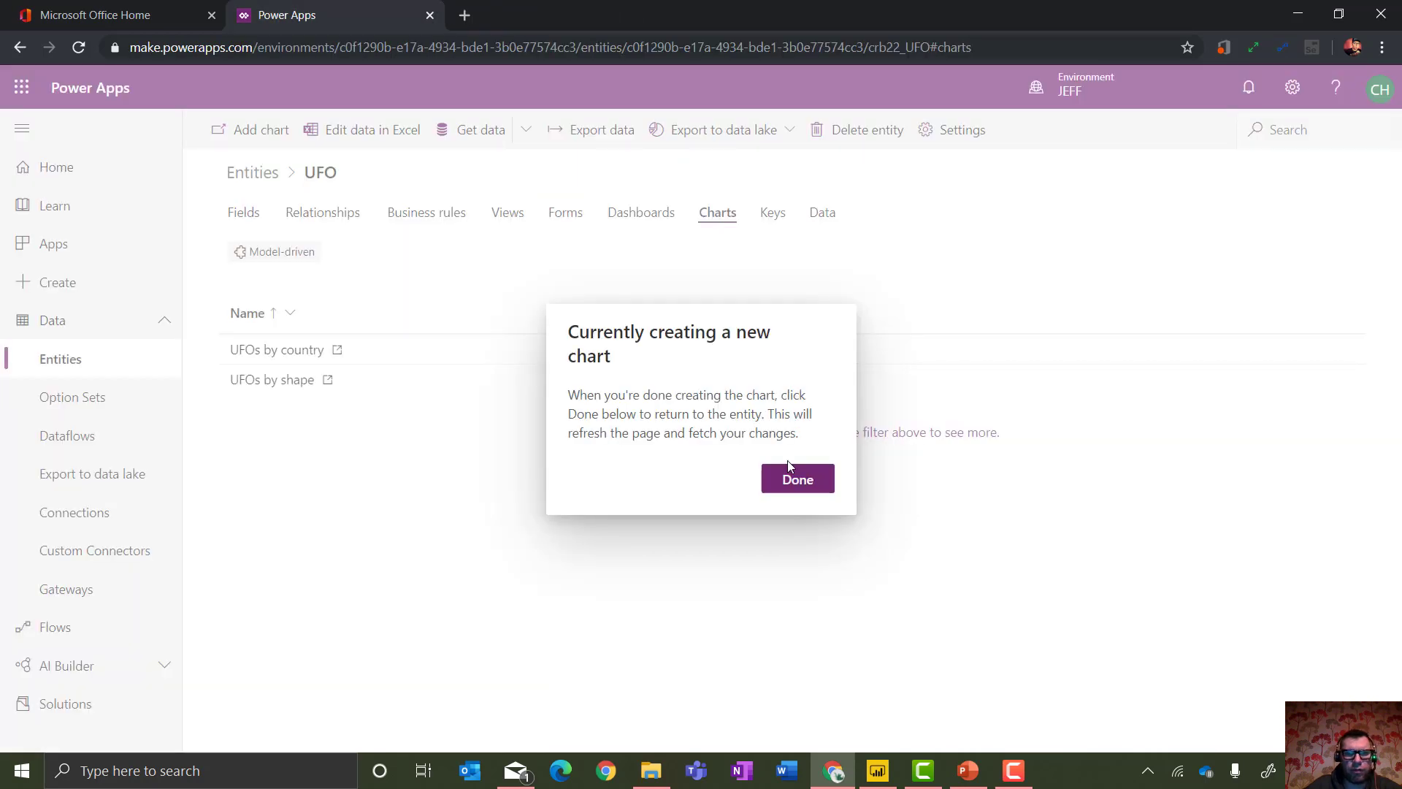
click(811, 479)
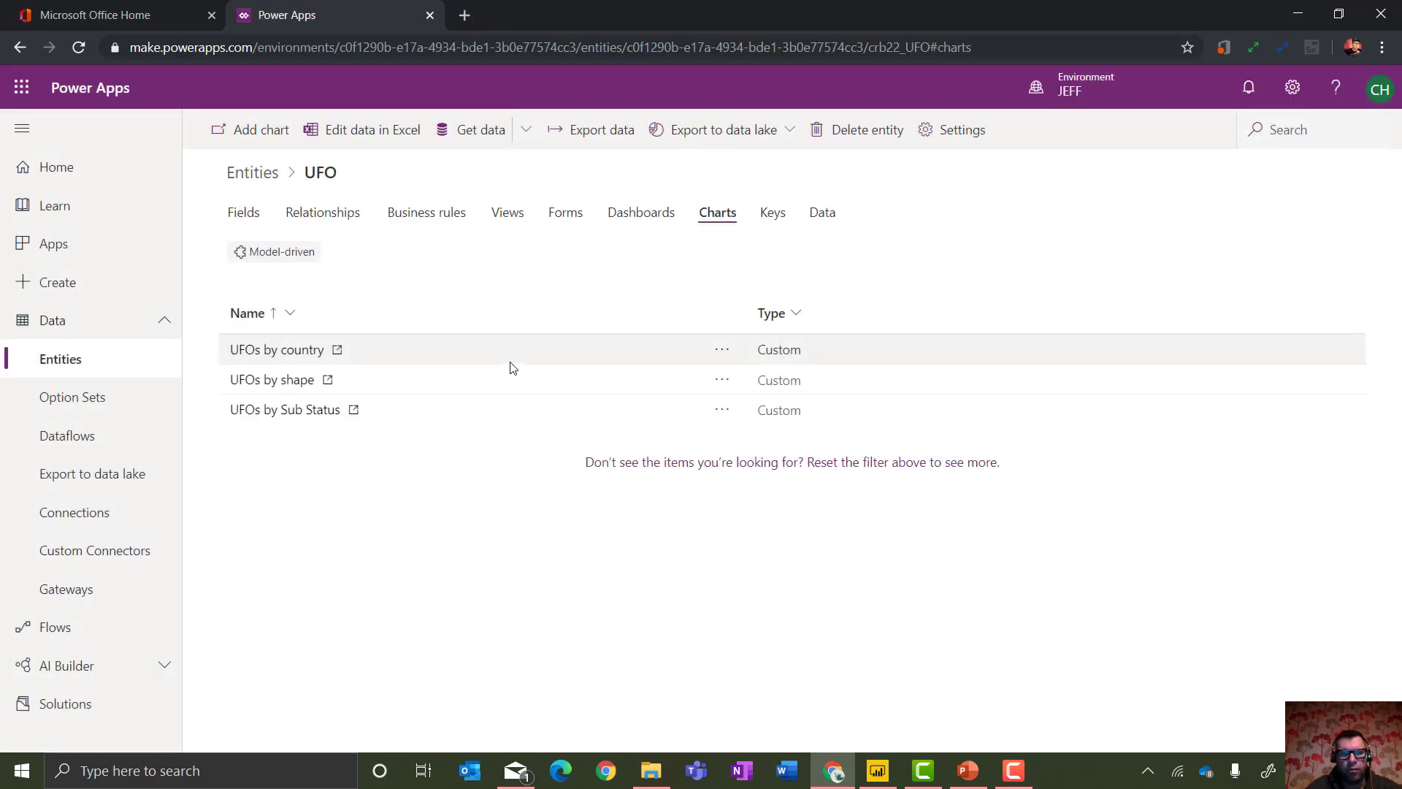
Look over the UFO entity's views and switch to its list of forms.
click(508, 213)
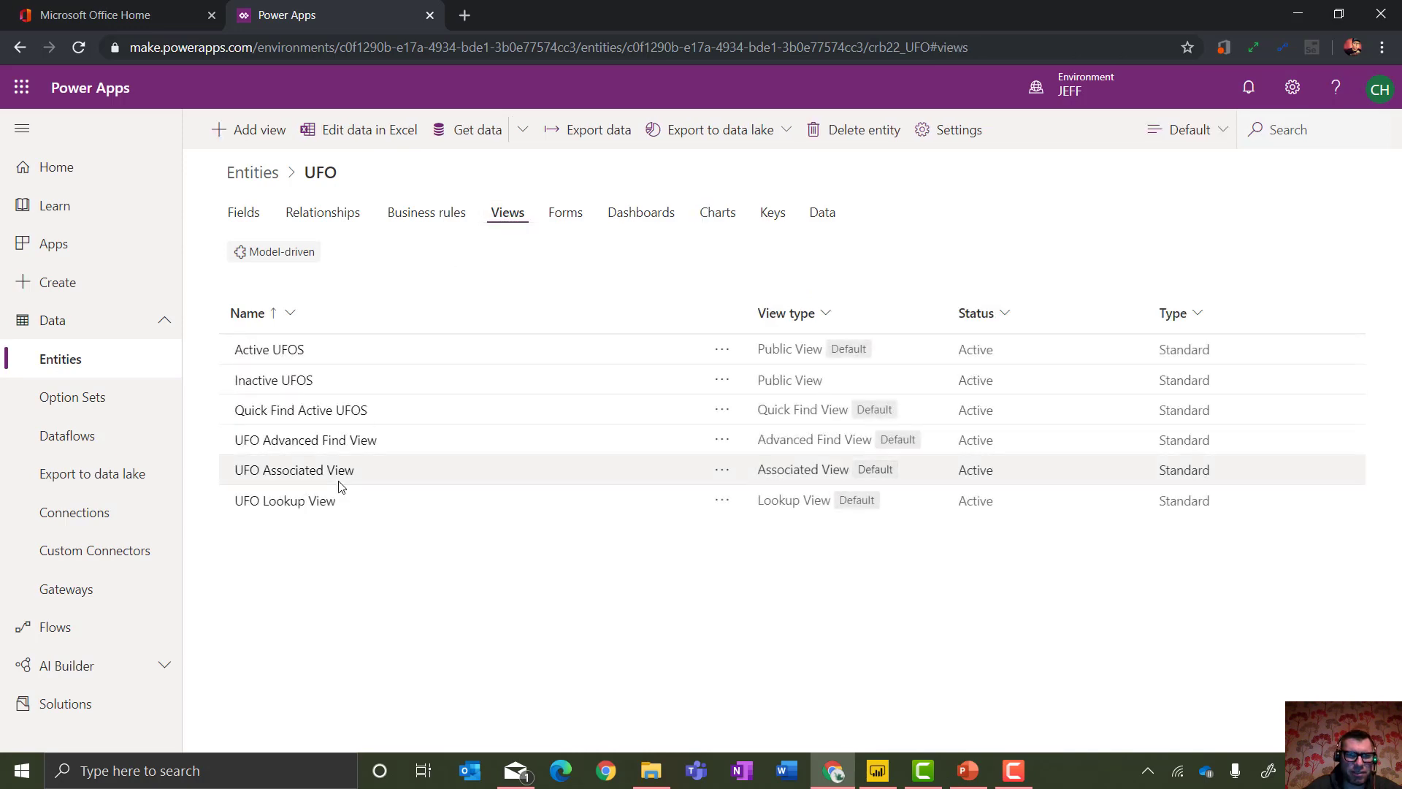
click(706, 219)
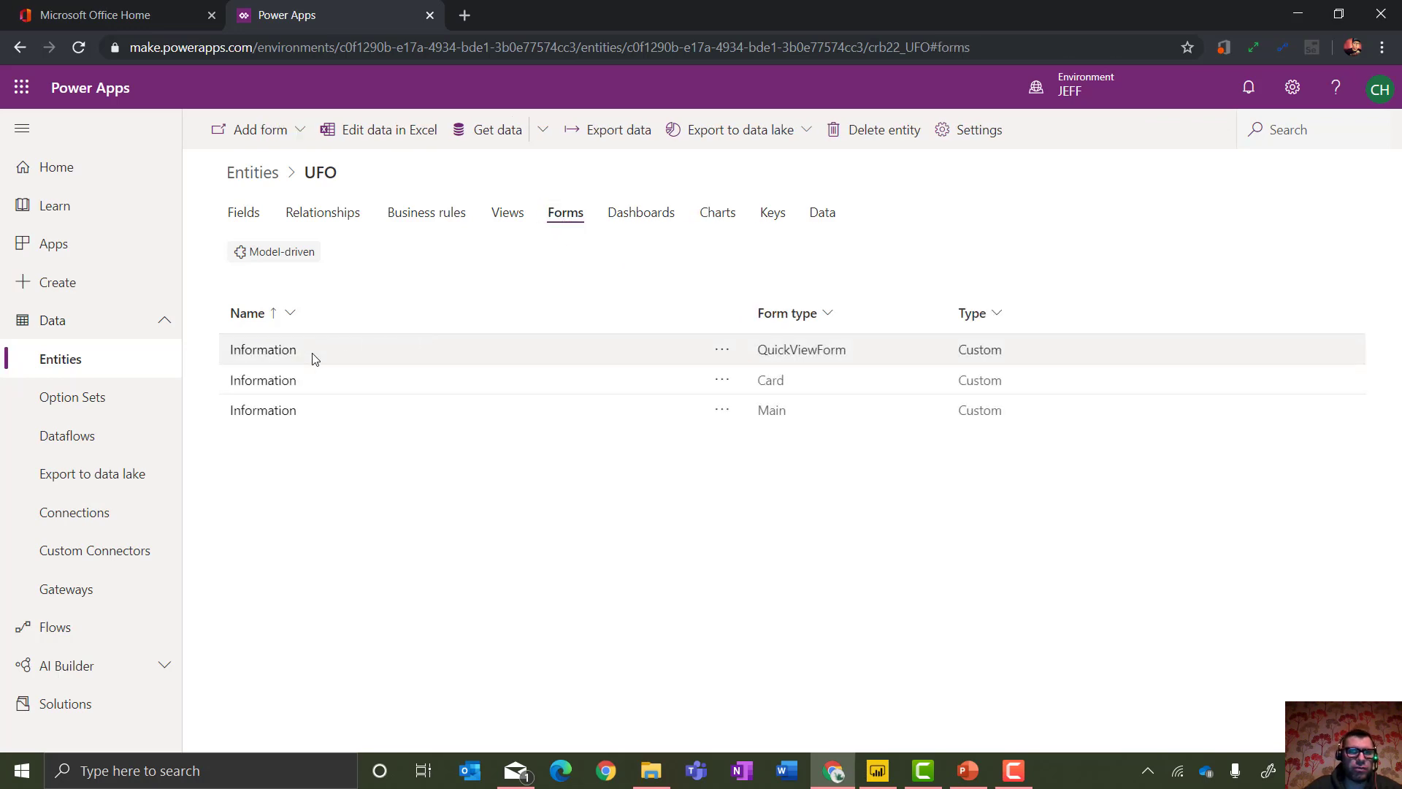
click(282, 383)
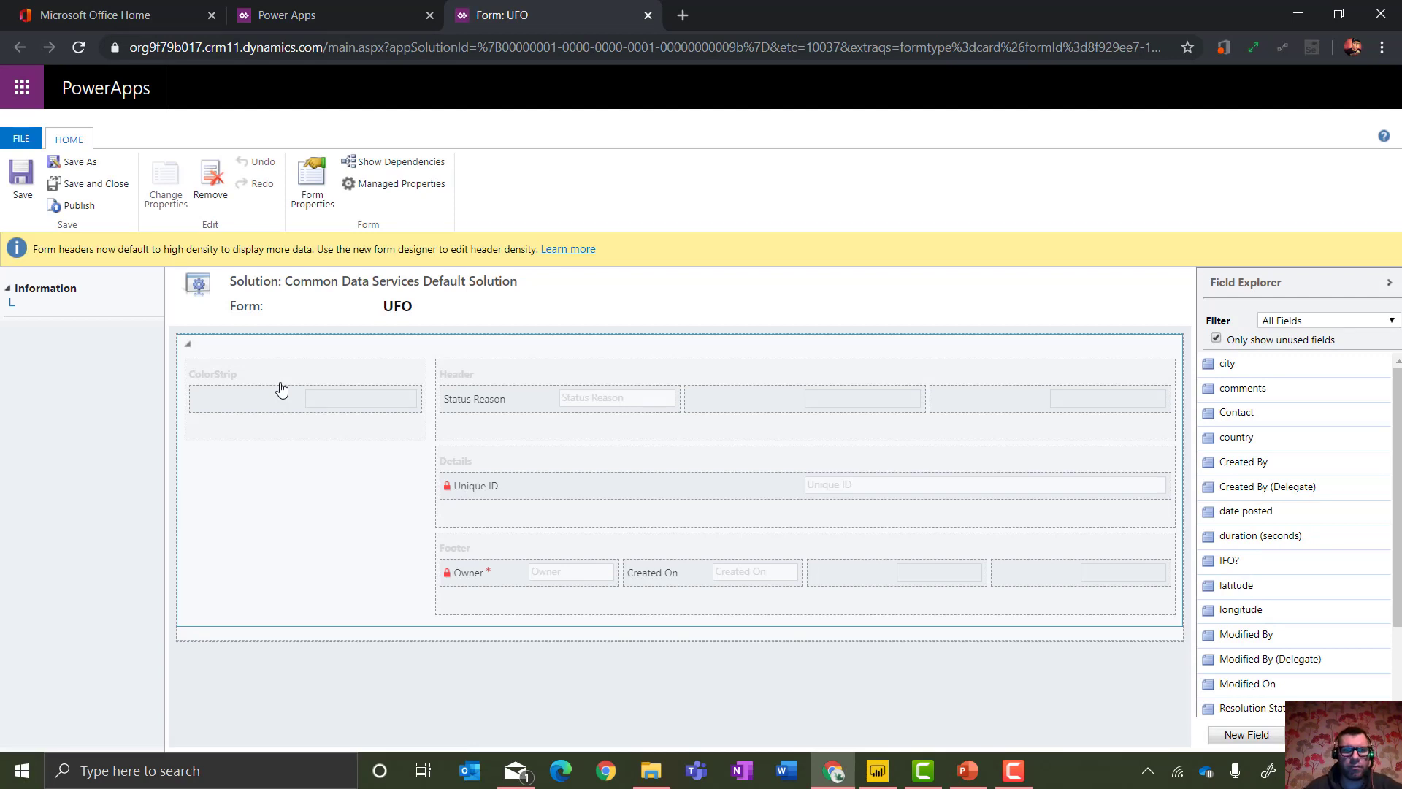
click(648, 15)
click(779, 484)
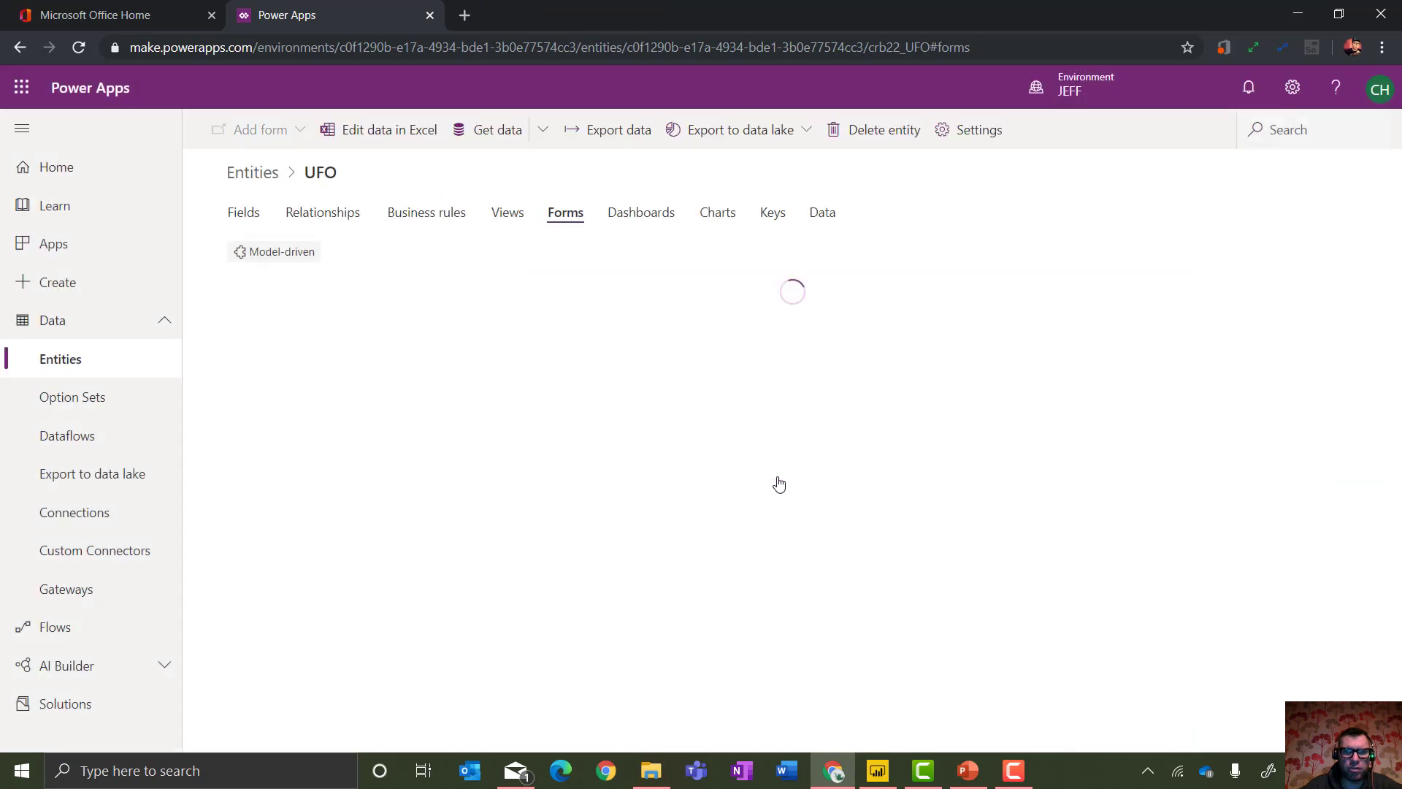
Open the UFO entity's Main form and add the comments, city, country and Contact fields, in that order, between Unique ID and Owner.
click(279, 410)
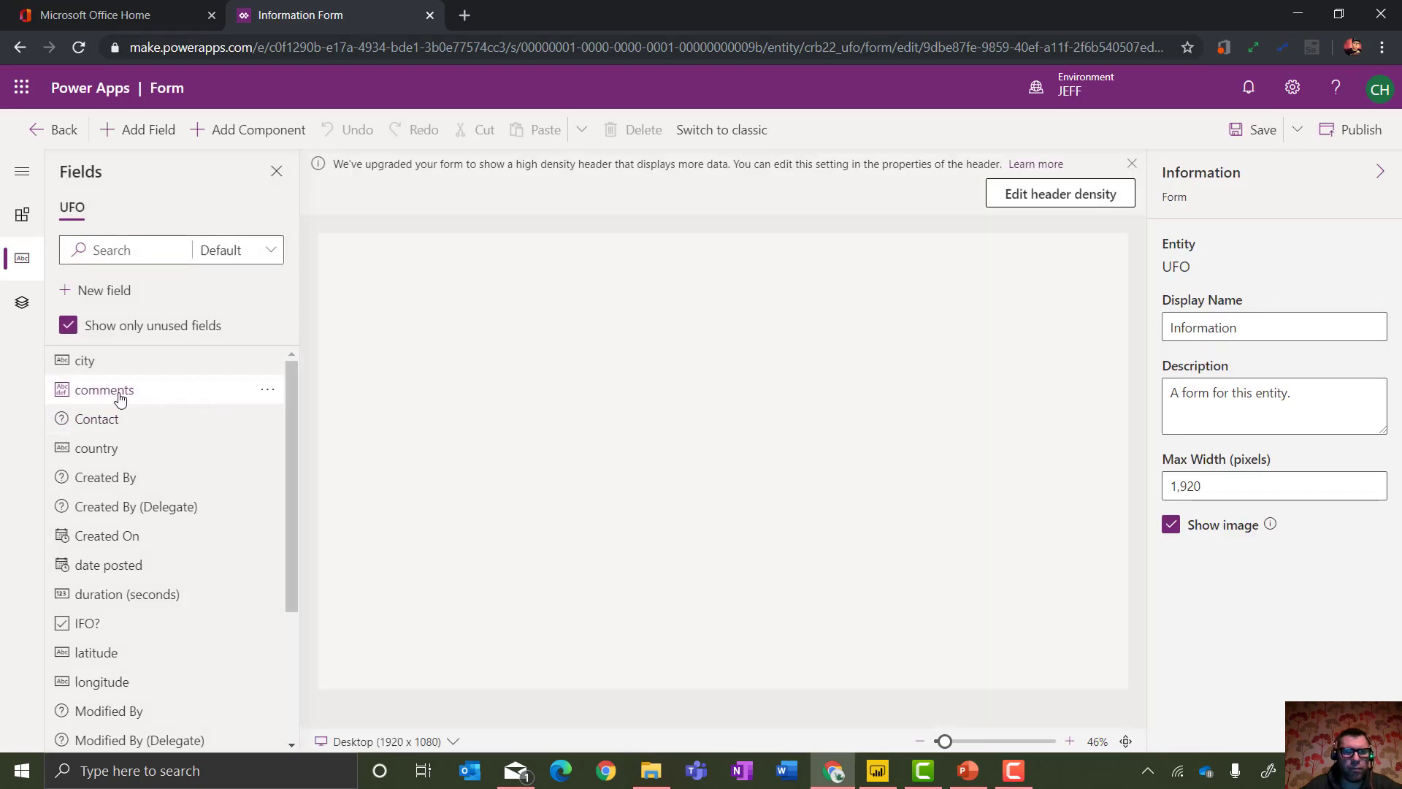
drag(944, 743, 962, 742)
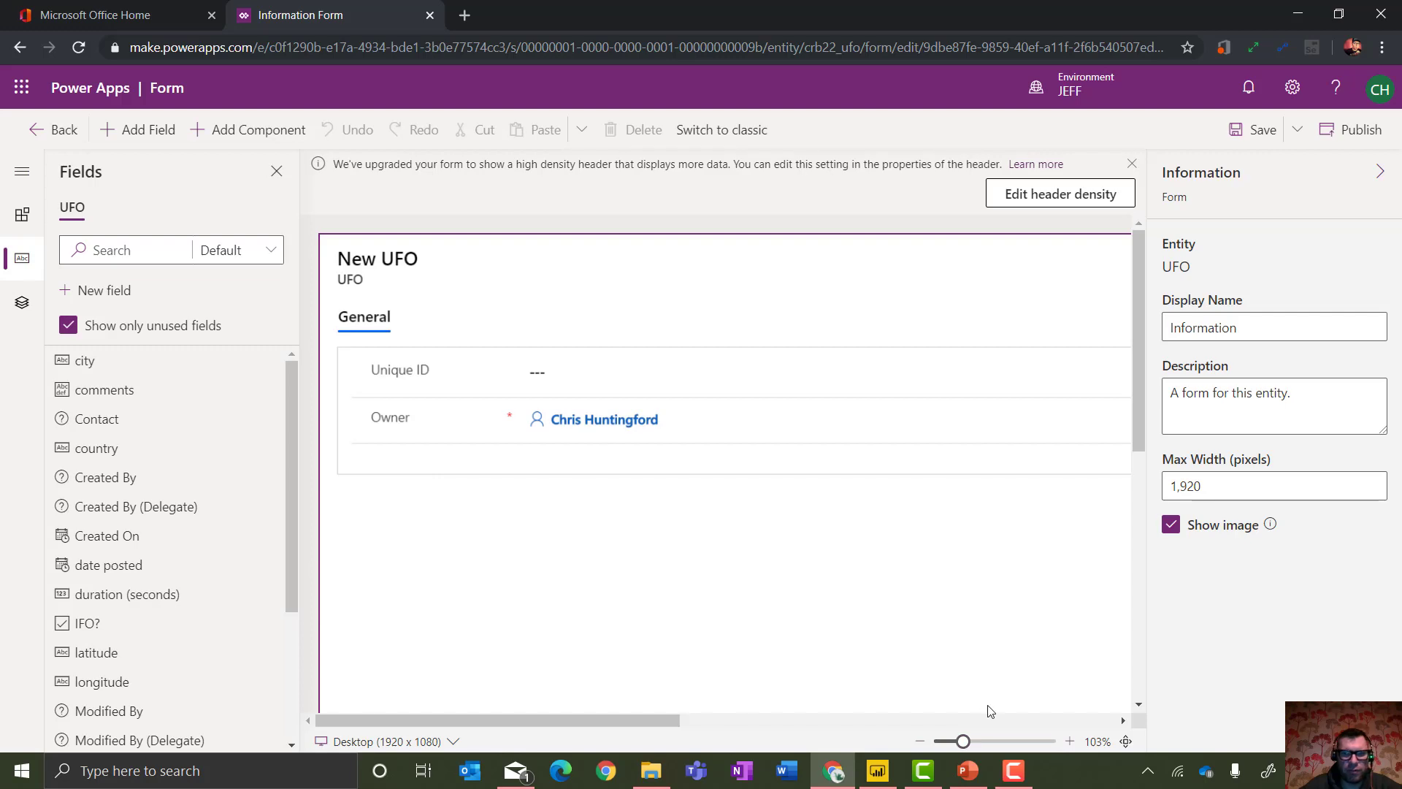
mouse_move(963, 742)
mouse_down()
mouse_move(949, 742)
mouse_move(1001, 742)
mouse_move(946, 744)
mouse_move(964, 743)
mouse_up()
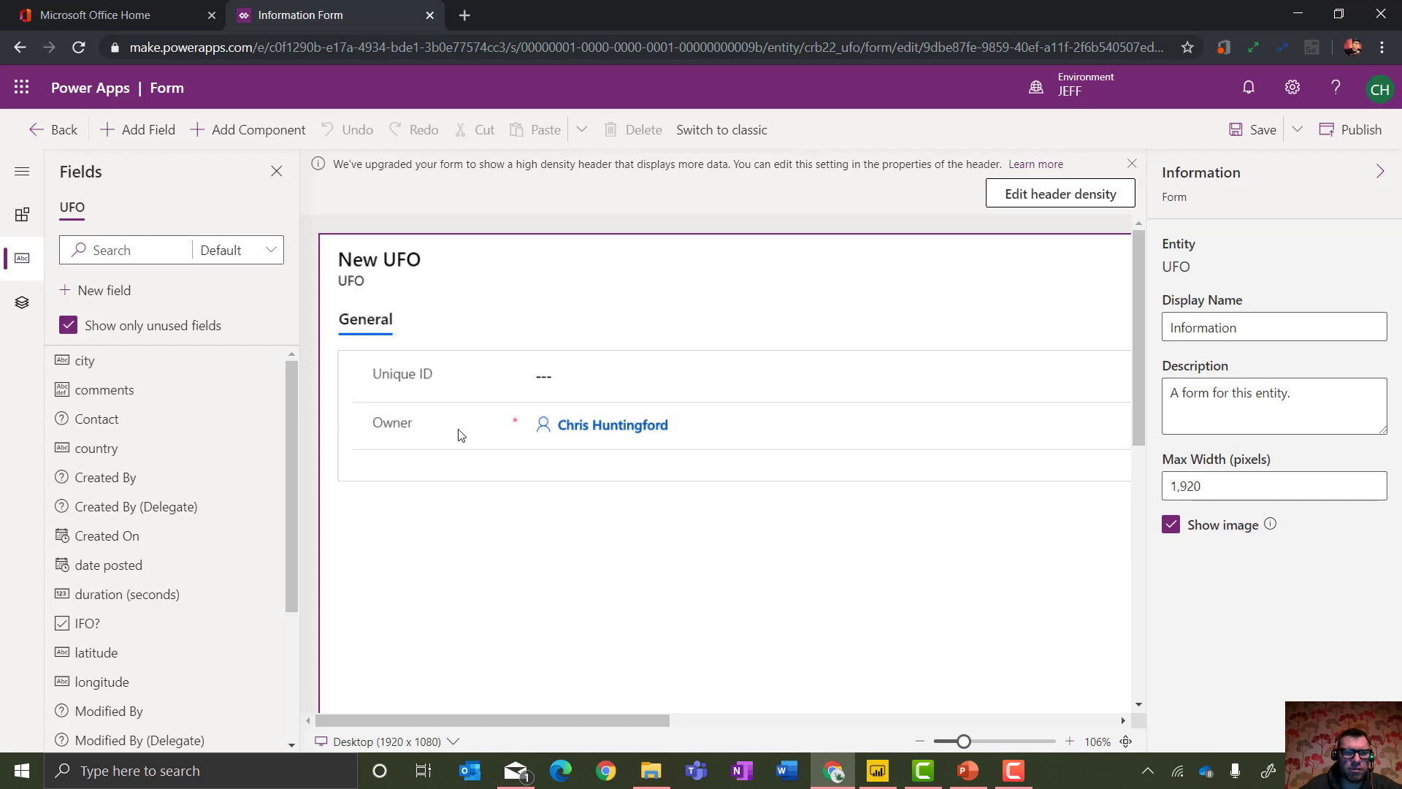
drag(103, 367, 531, 405)
drag(121, 367, 488, 418)
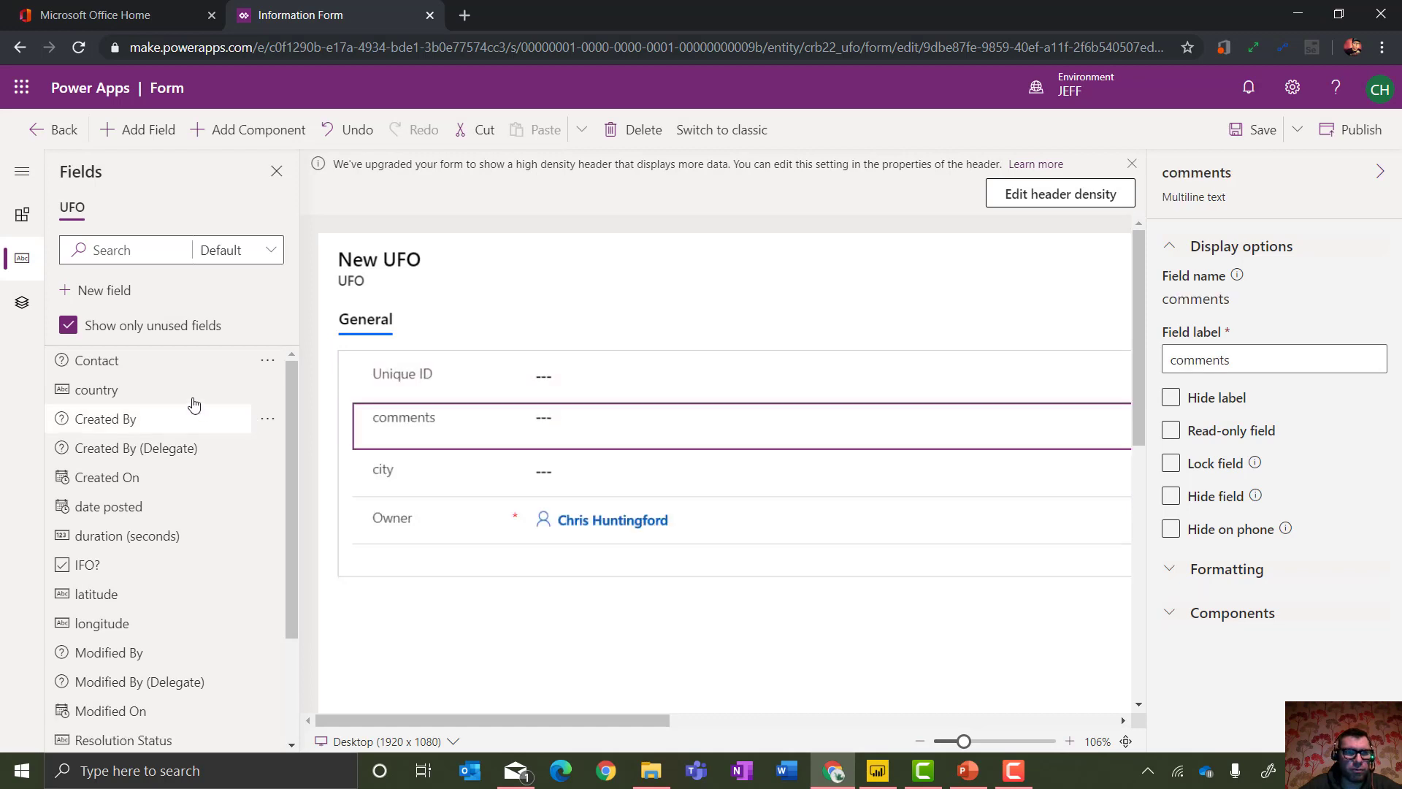
drag(103, 365, 529, 518)
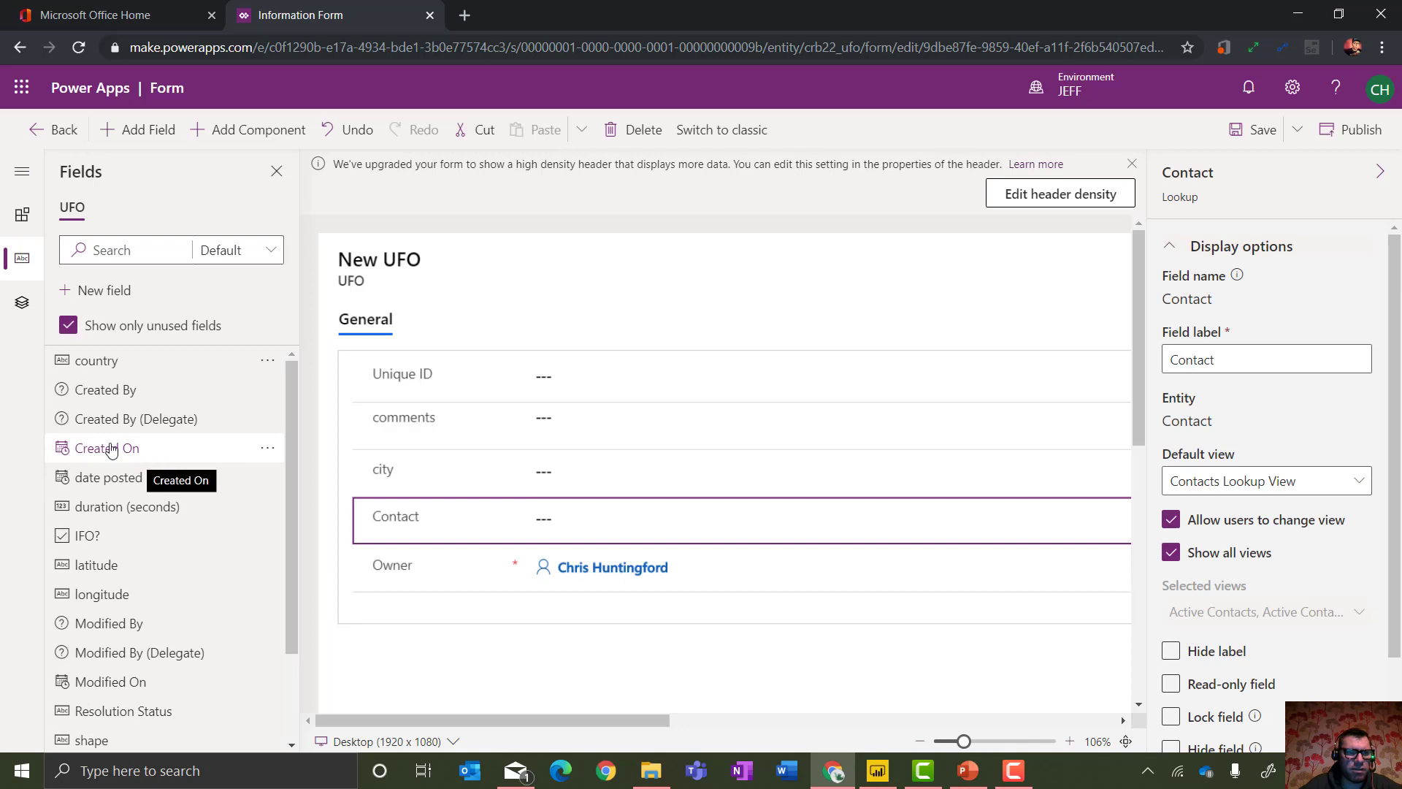
mouse_move(94, 360)
mouse_down()
mouse_move(557, 527)
mouse_move(562, 496)
mouse_up()
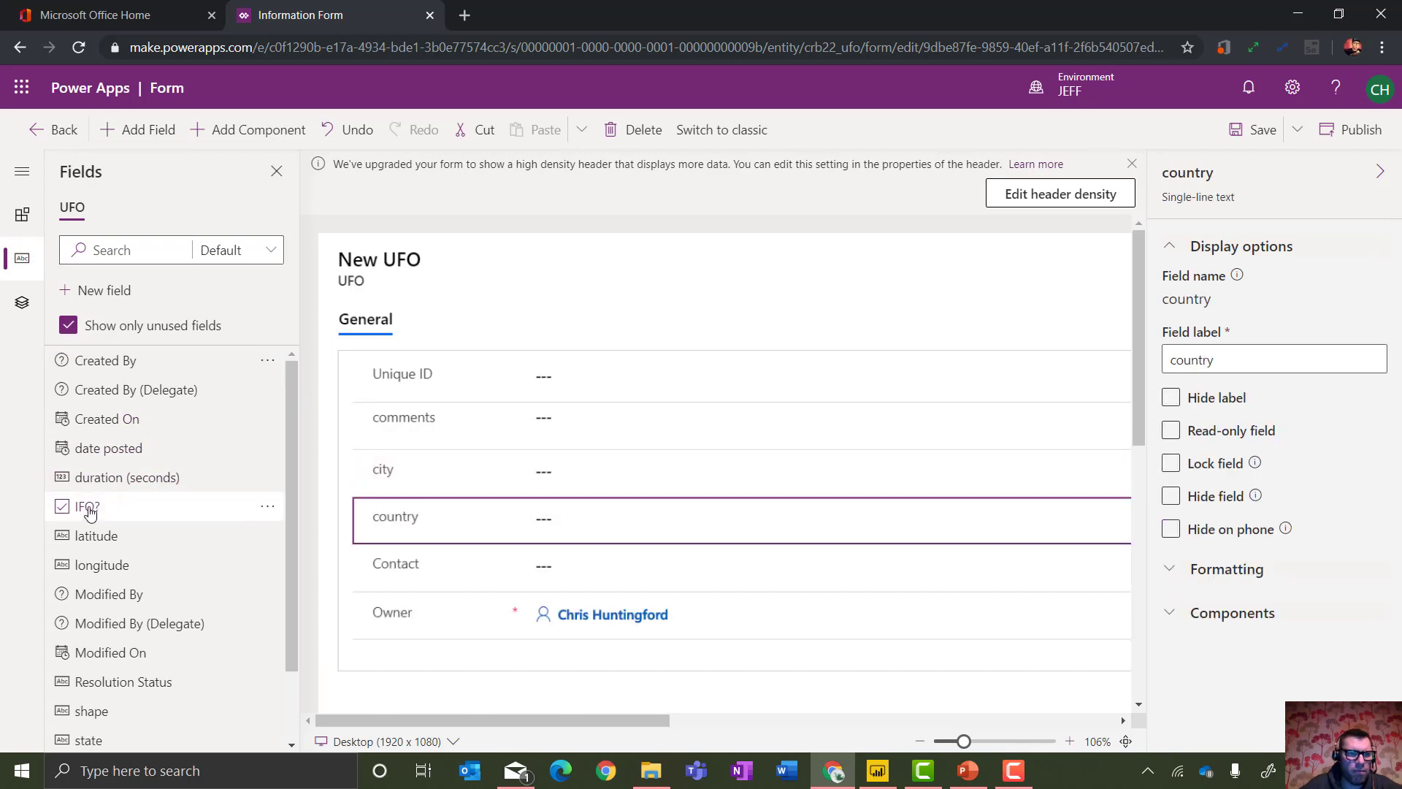
Add shape above city, and IFO?, Resolution Status, Sub Status, latitude and longitude between city and country on the form.
drag(86, 508, 564, 501)
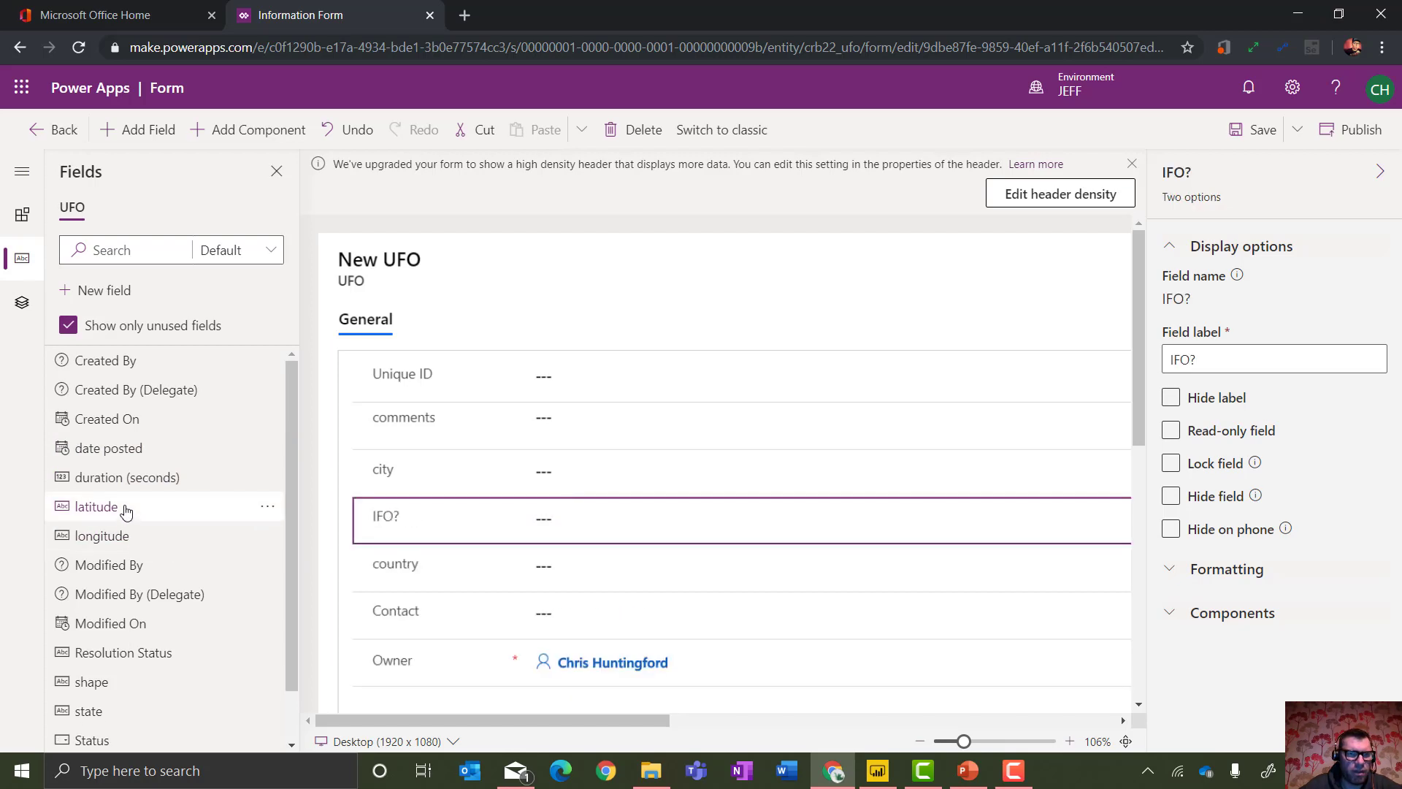
drag(125, 506, 515, 538)
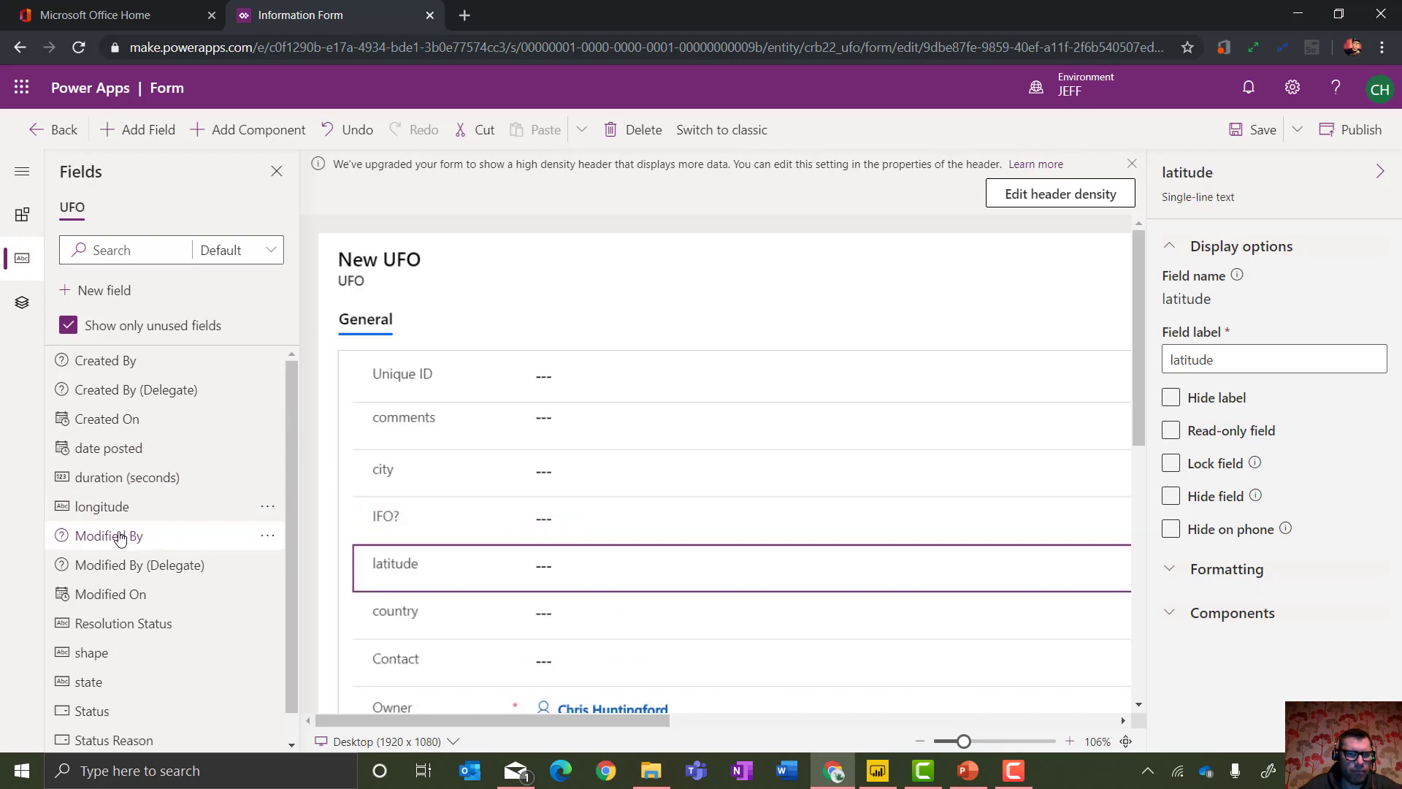
drag(106, 507, 567, 594)
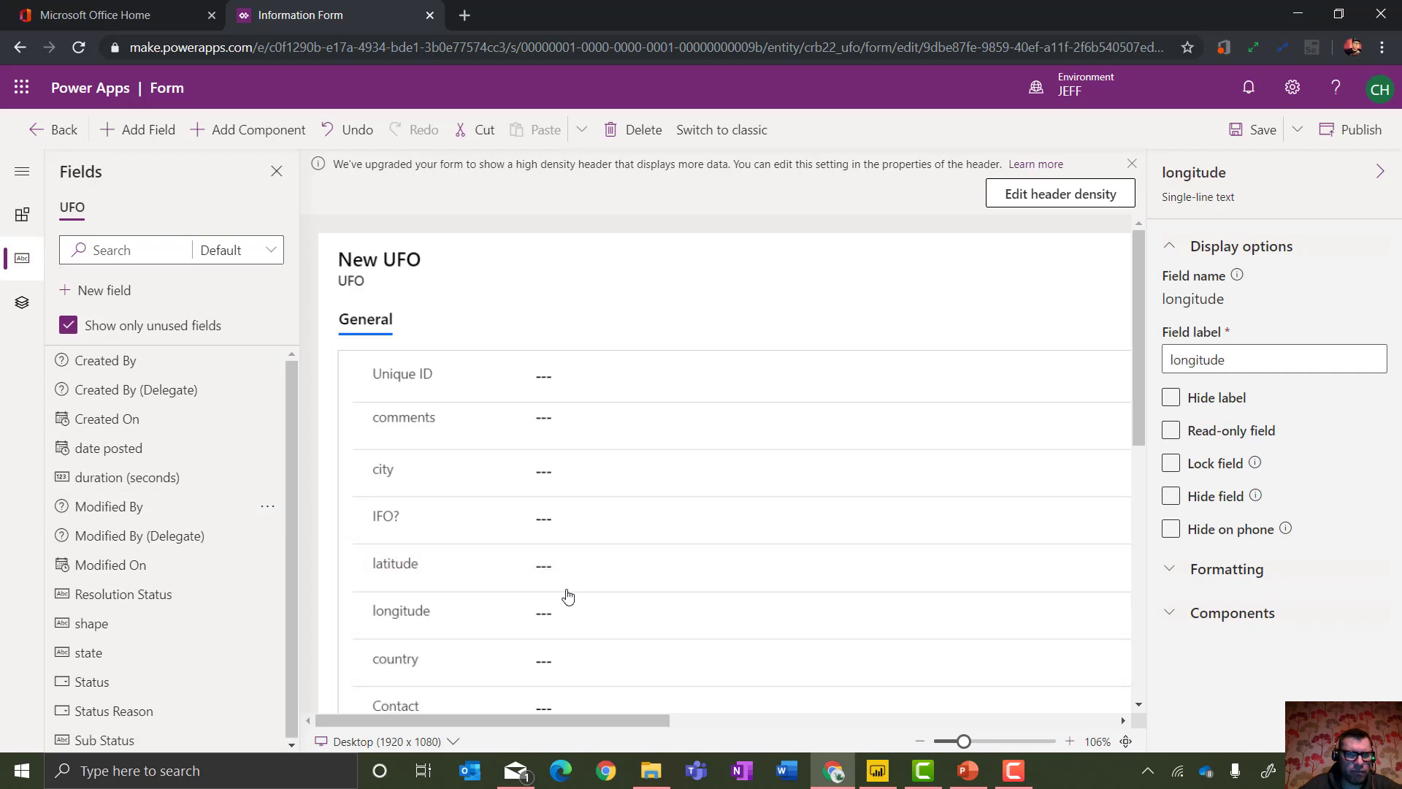
drag(132, 625, 577, 440)
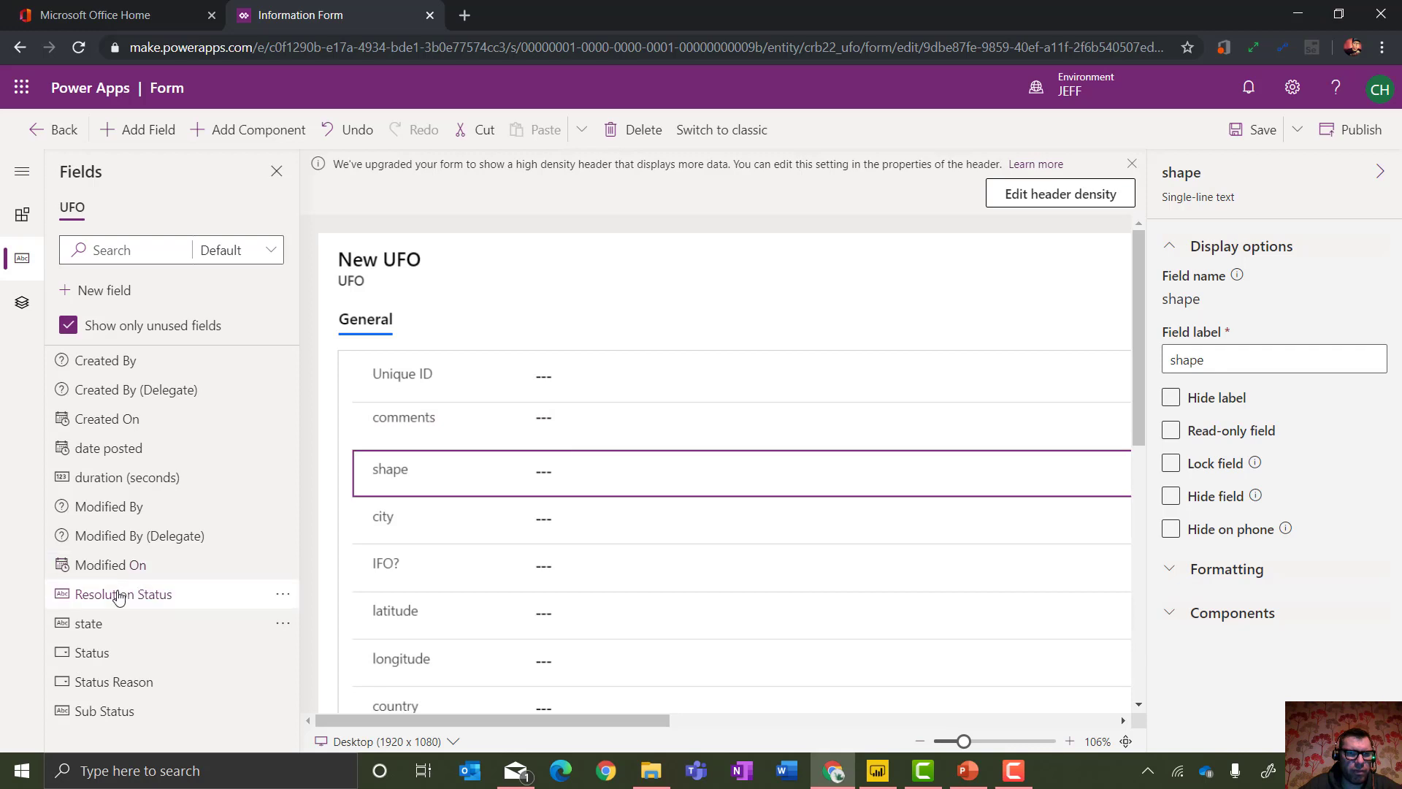
drag(113, 596, 514, 603)
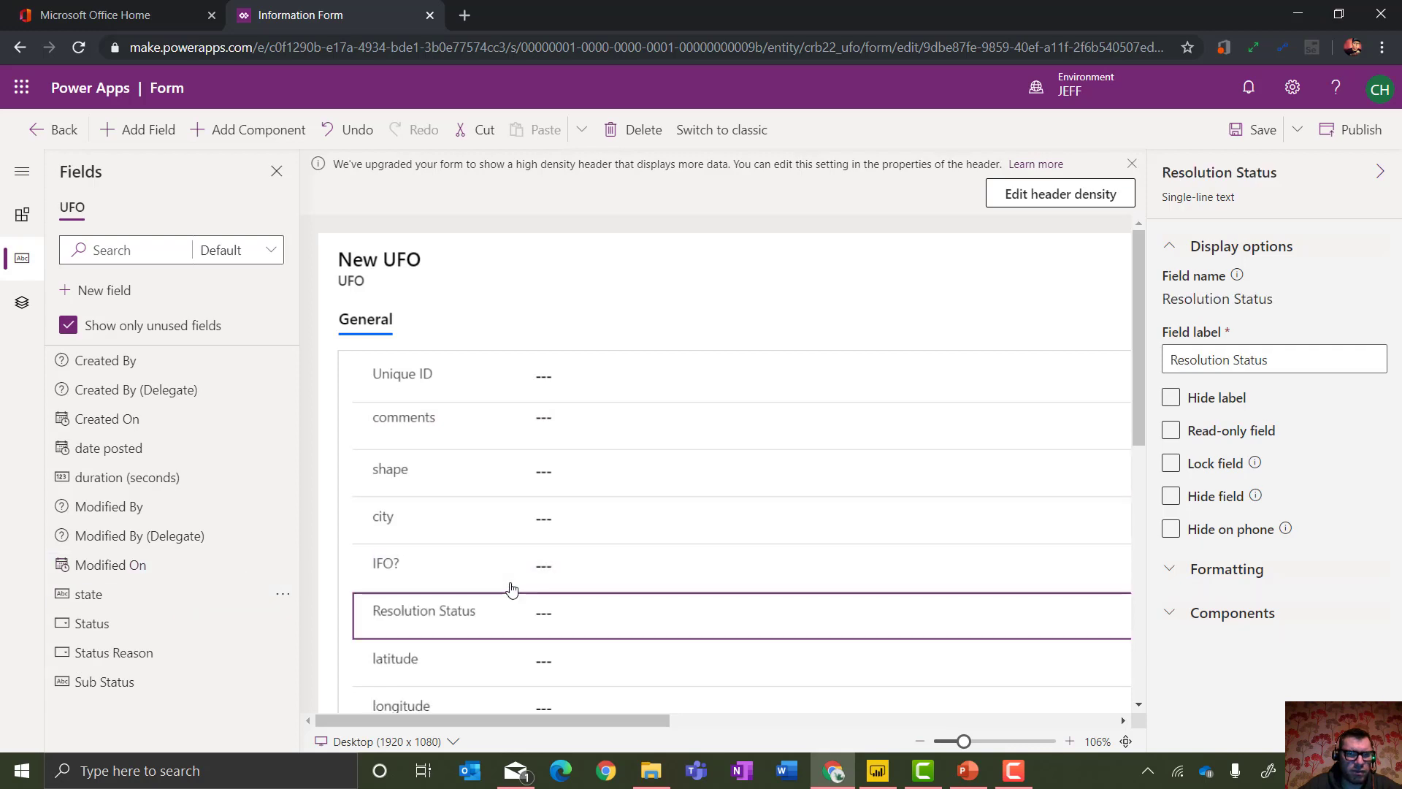
mouse_move(117, 681)
mouse_down()
mouse_move(438, 612)
mouse_move(512, 631)
mouse_up()
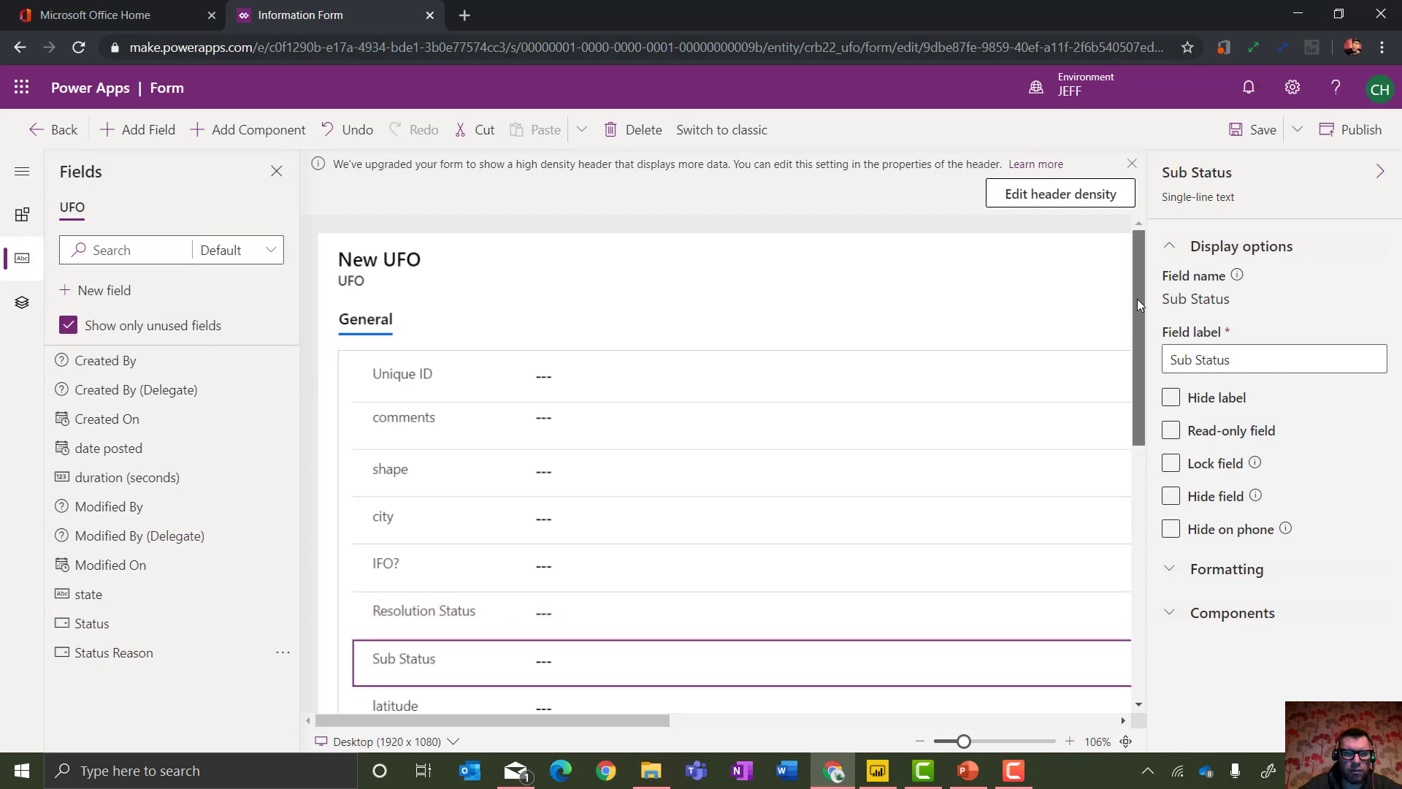
Add a 1-column section to the form beneath the General section.
scroll(1137, 300, down, 1)
click(542, 235)
click(541, 284)
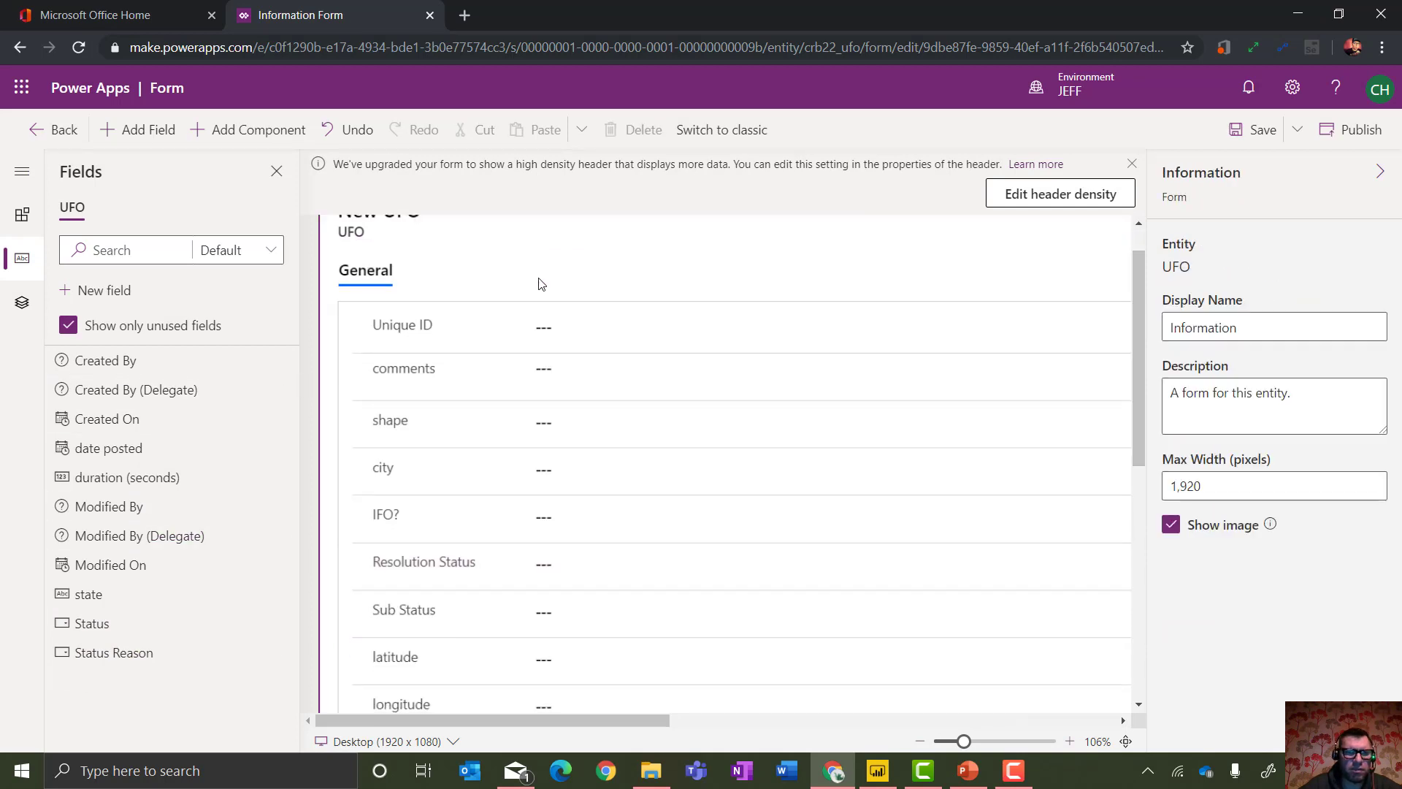
click(348, 570)
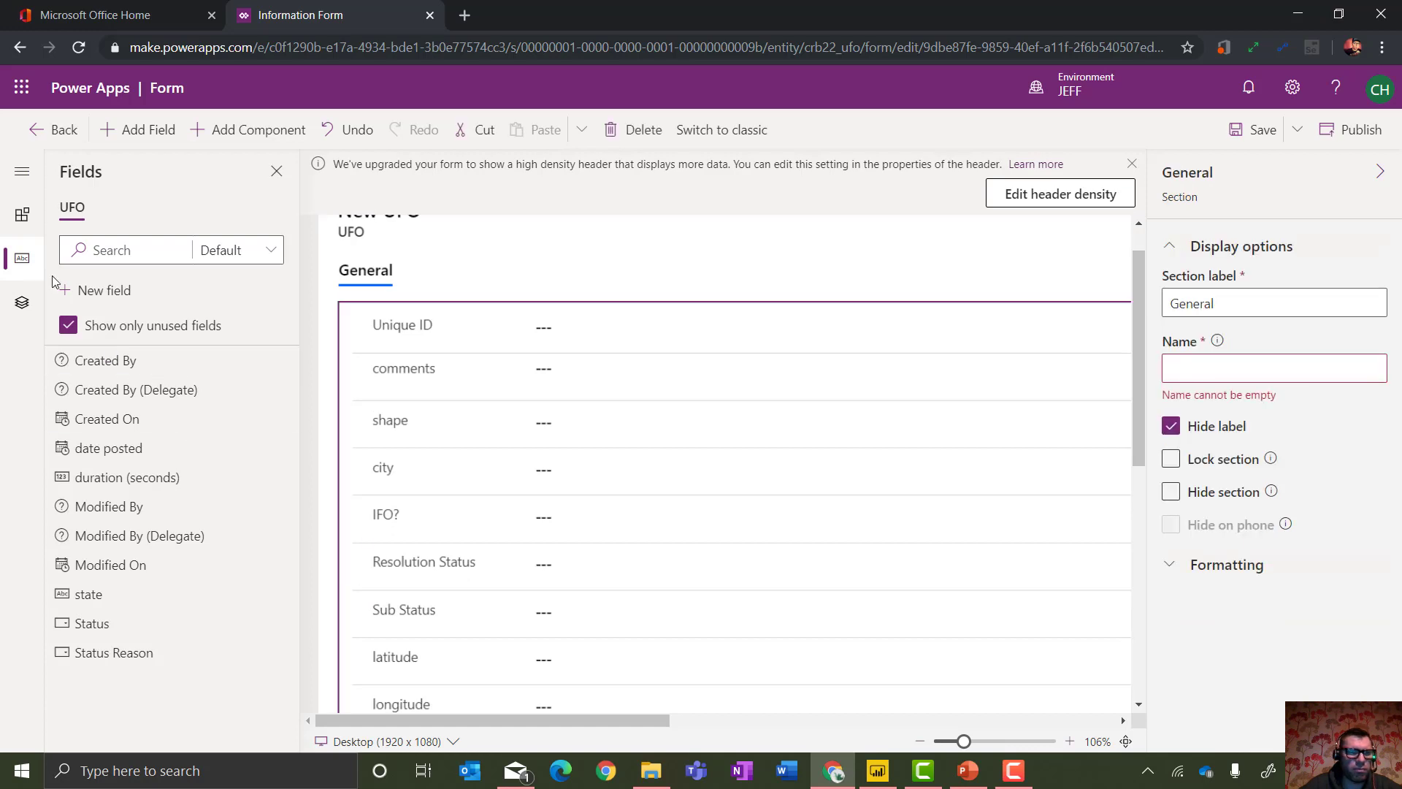
click(23, 217)
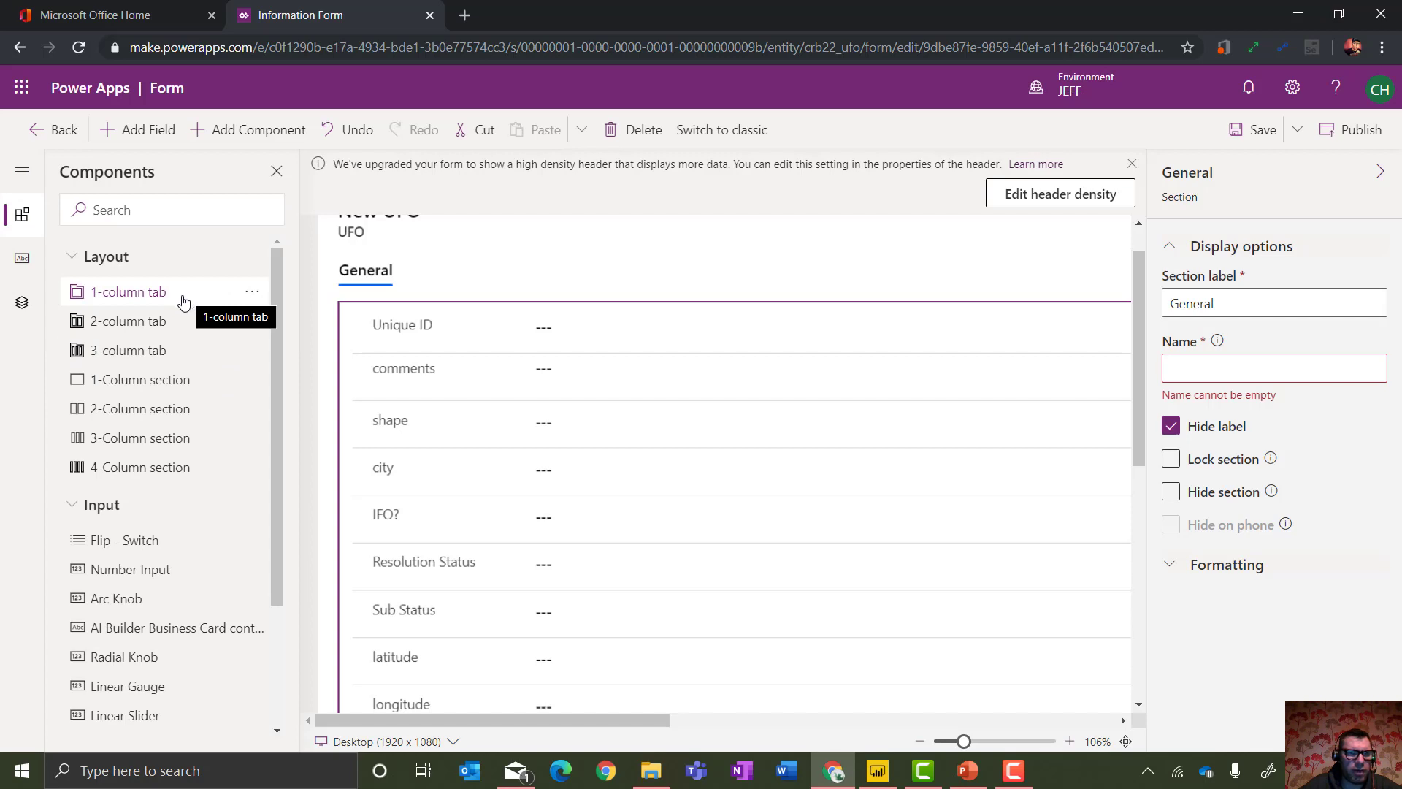
click(171, 393)
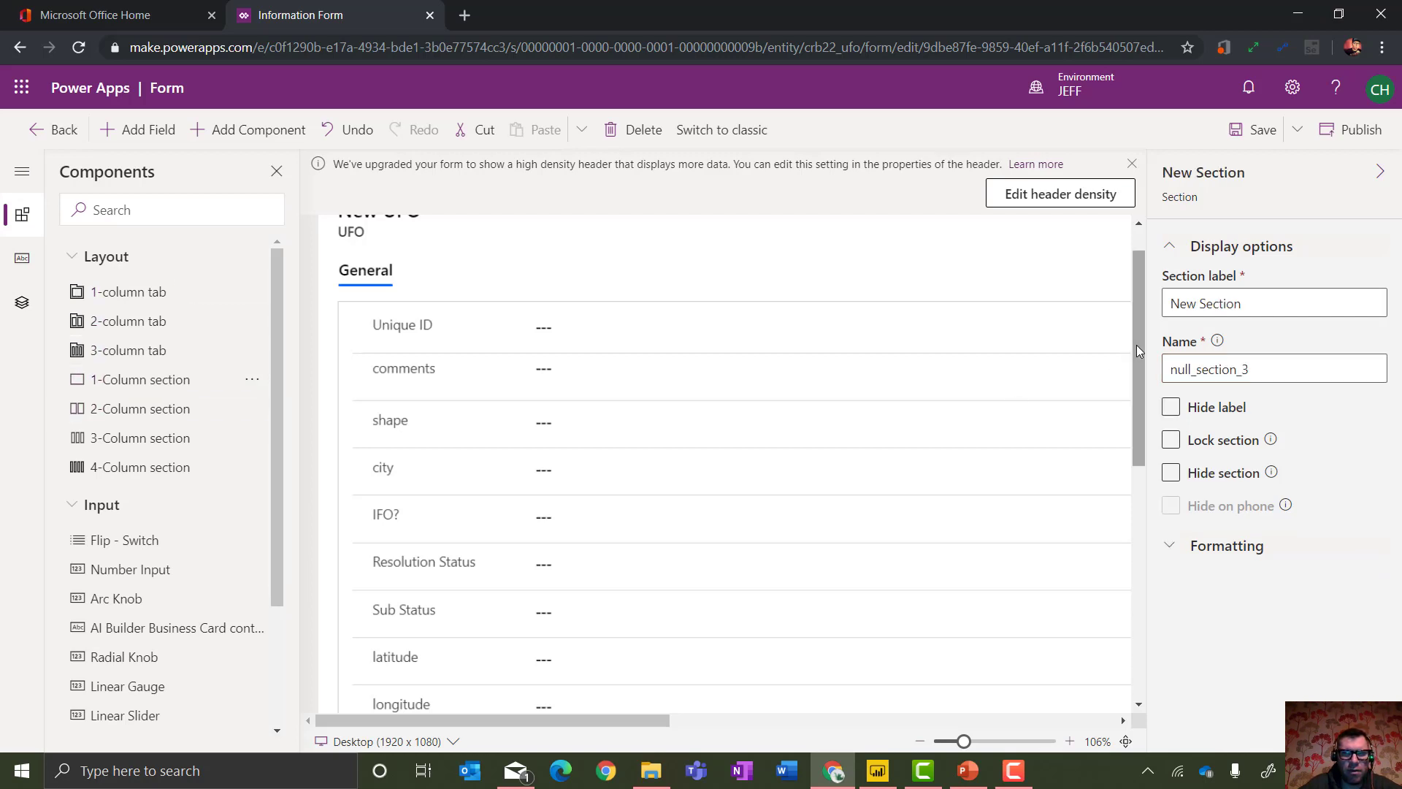
Set the new section's label to "Location Information".
drag(1136, 345, 1160, 471)
drag(1238, 302, 1069, 312)
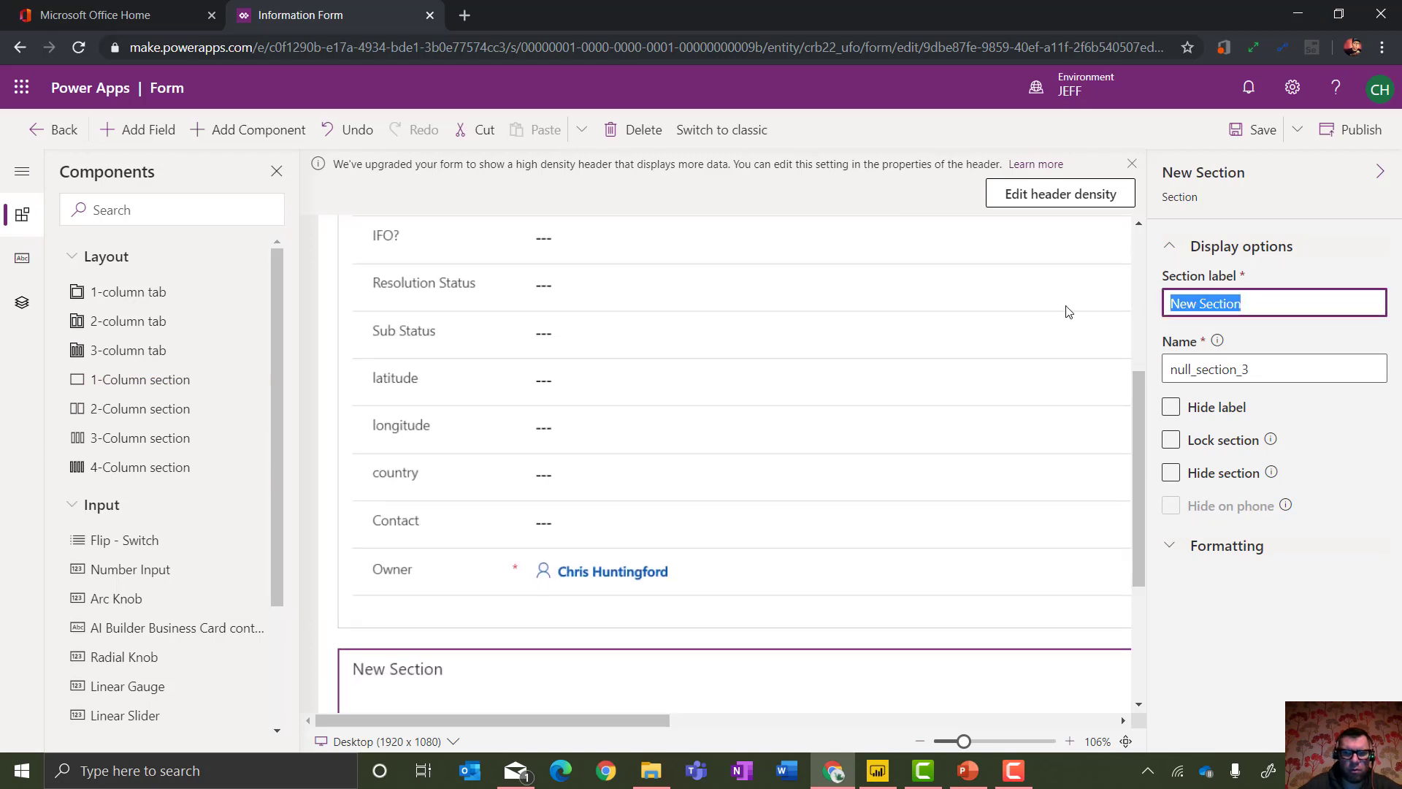
text(Location Information)
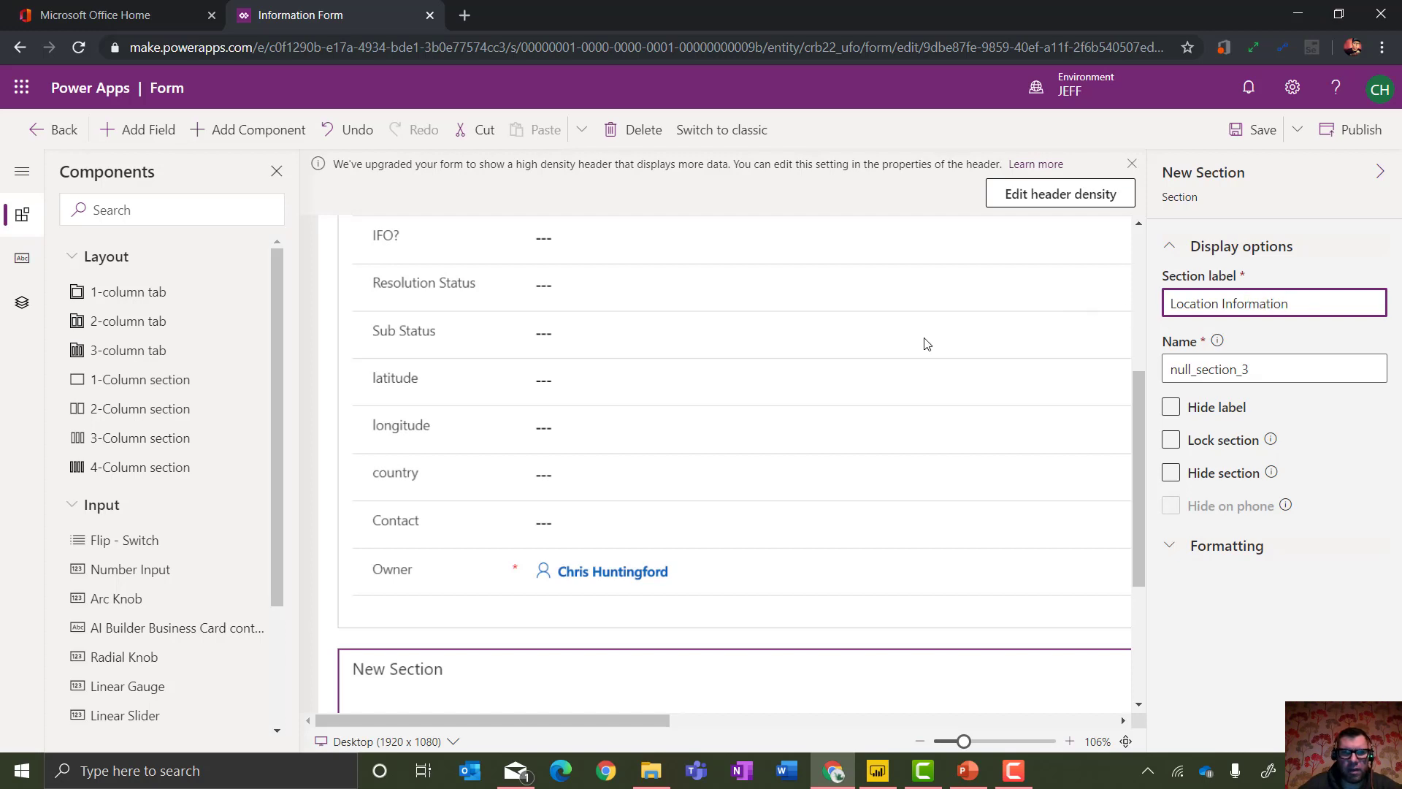
Move the latitude, longitude and country fields, in that order, from the General section into the Location Information section.
drag(419, 372, 484, 705)
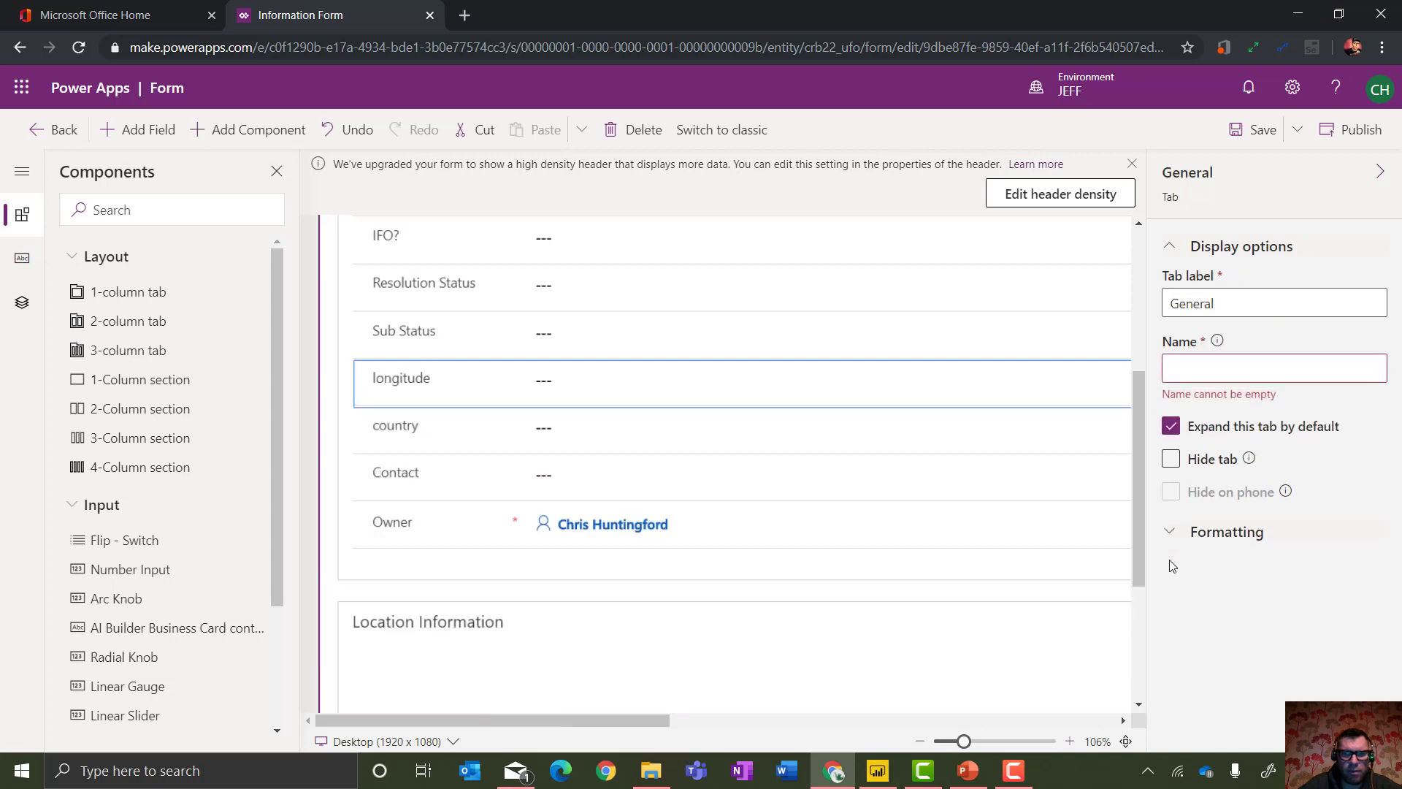
drag(421, 387, 461, 678)
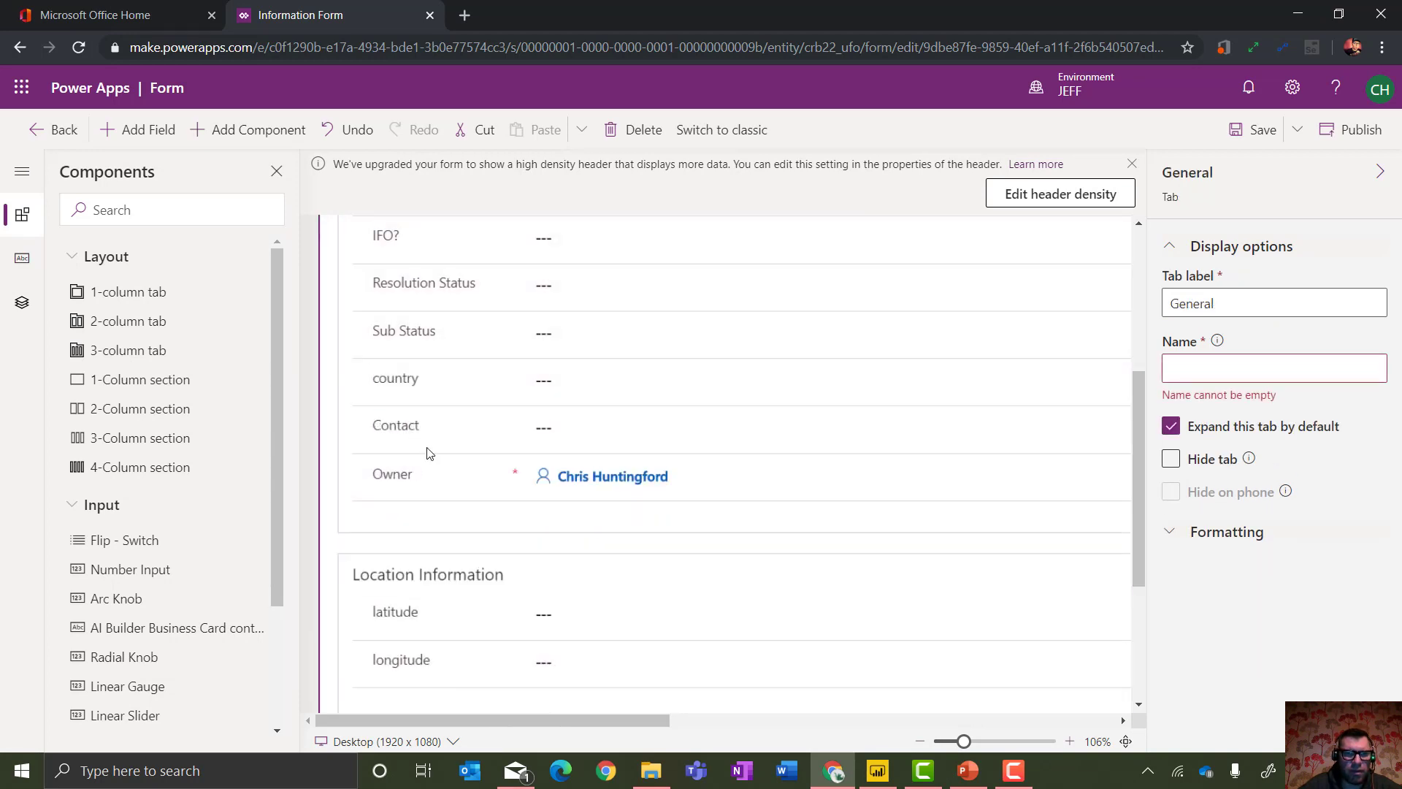
drag(401, 374, 453, 677)
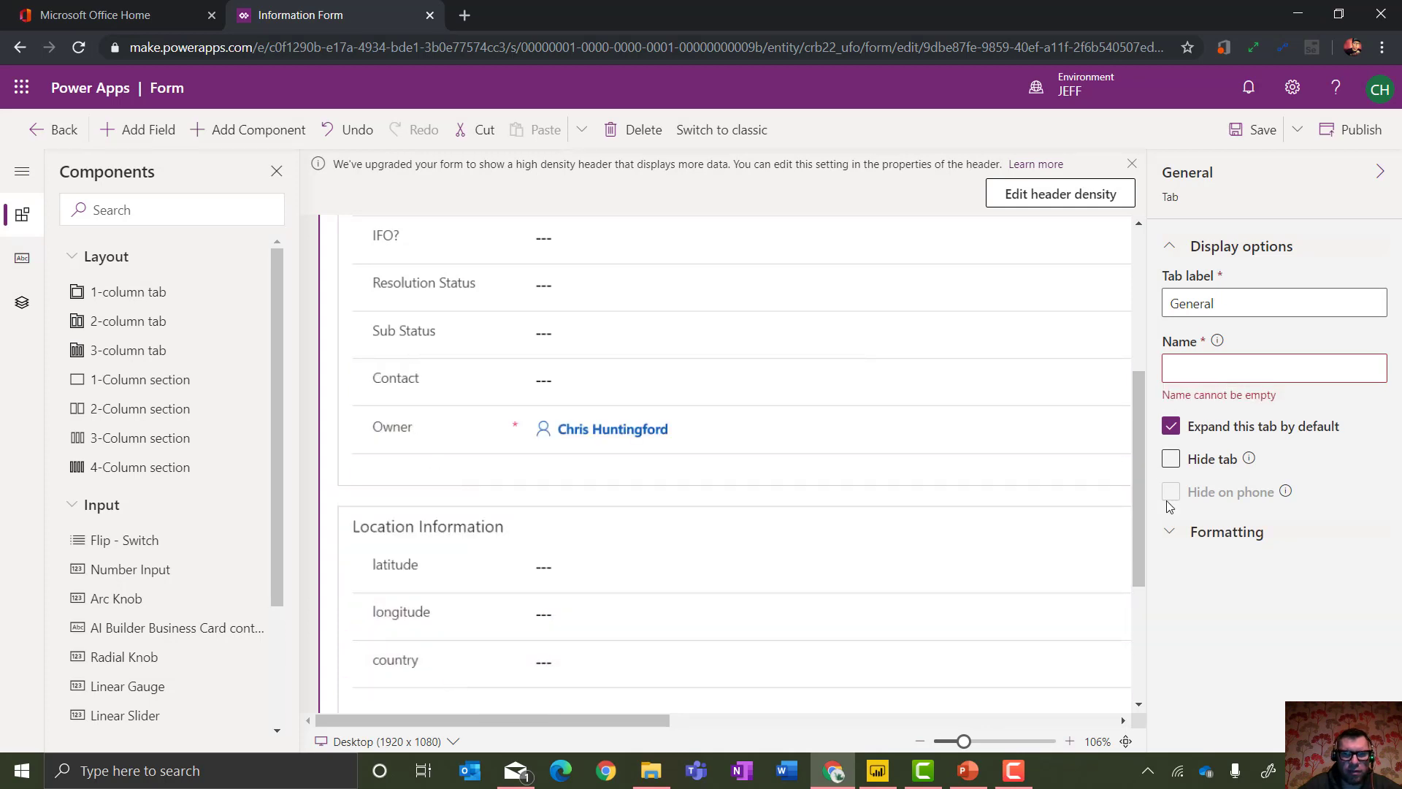
Save and publish the main form, and return to the UFO entity's list of forms.
drag(1140, 501, 1141, 402)
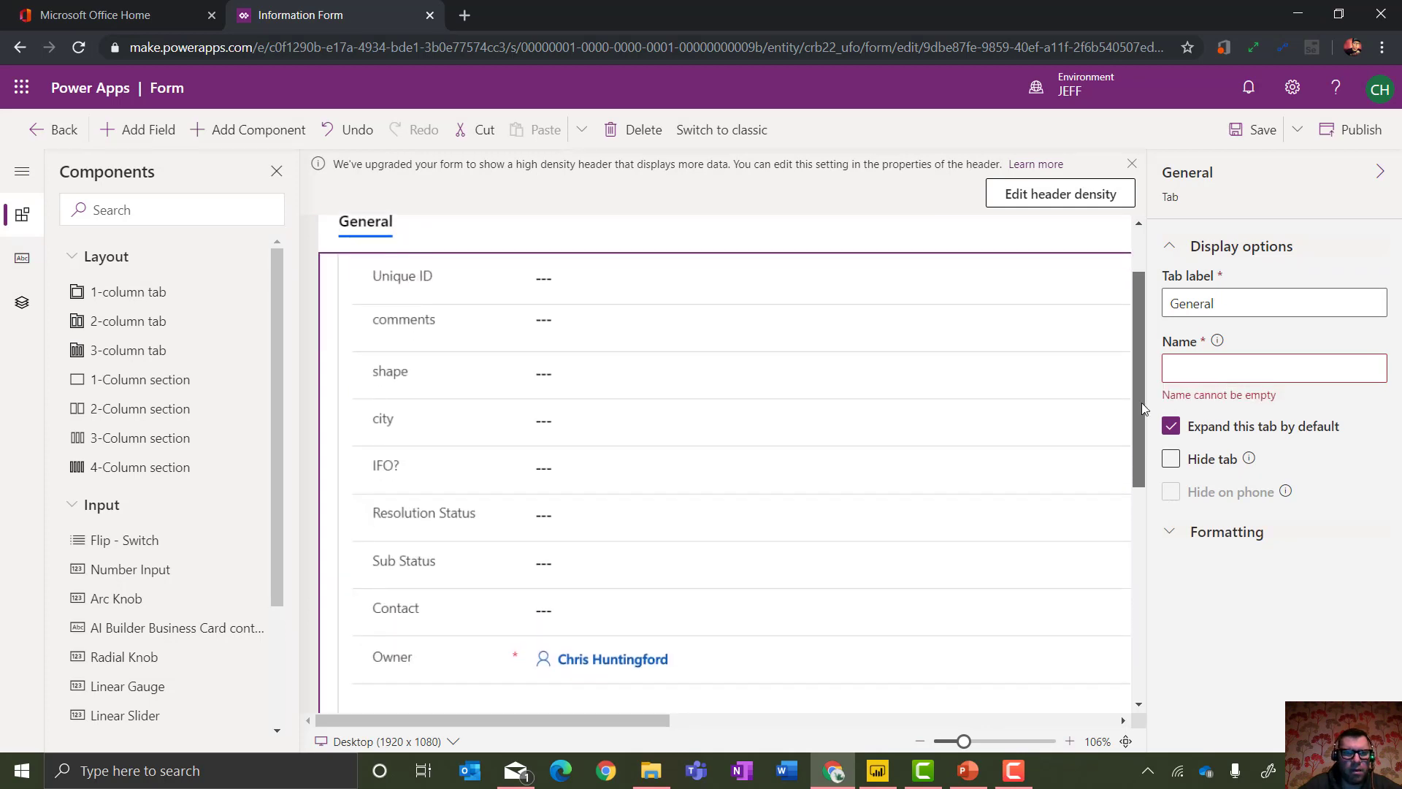
click(1262, 139)
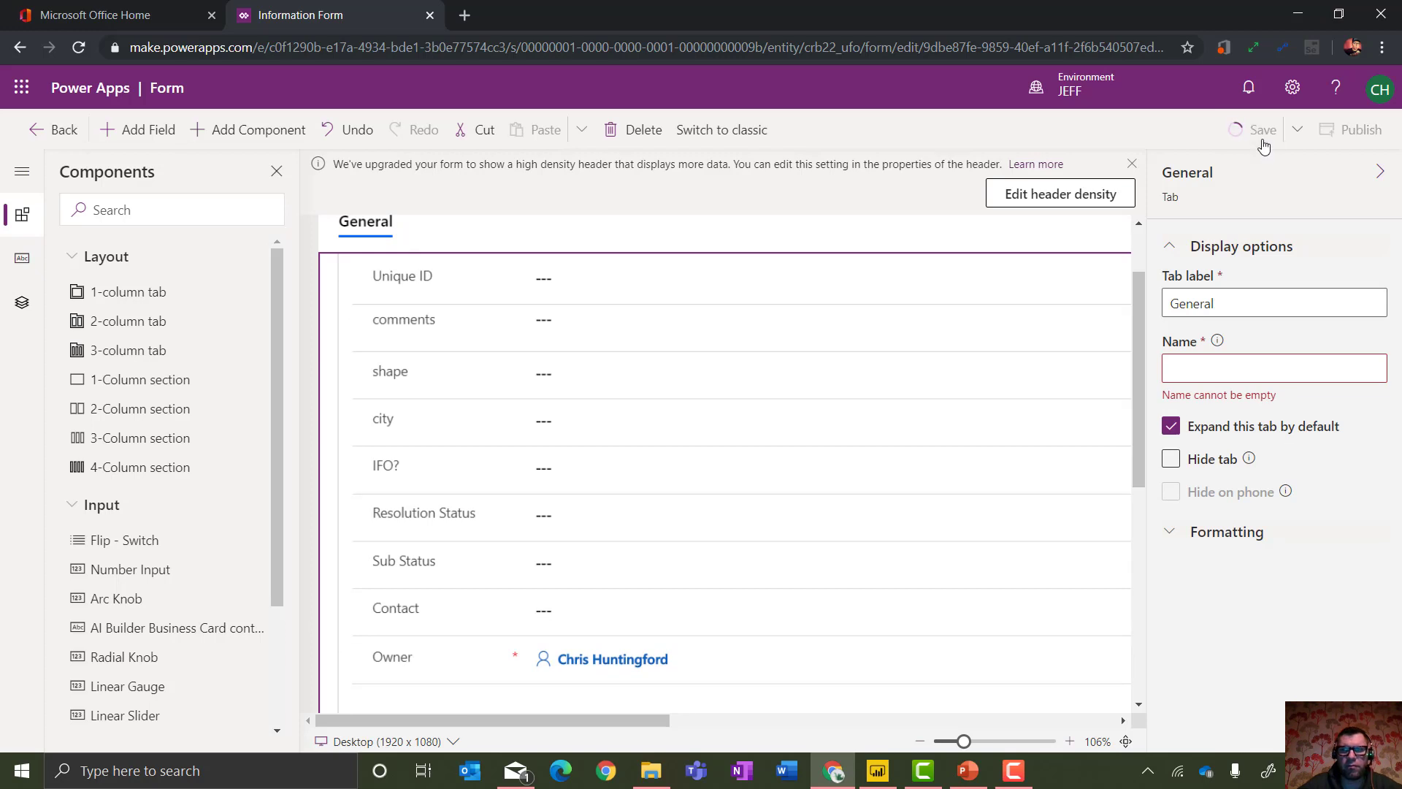
click(1366, 133)
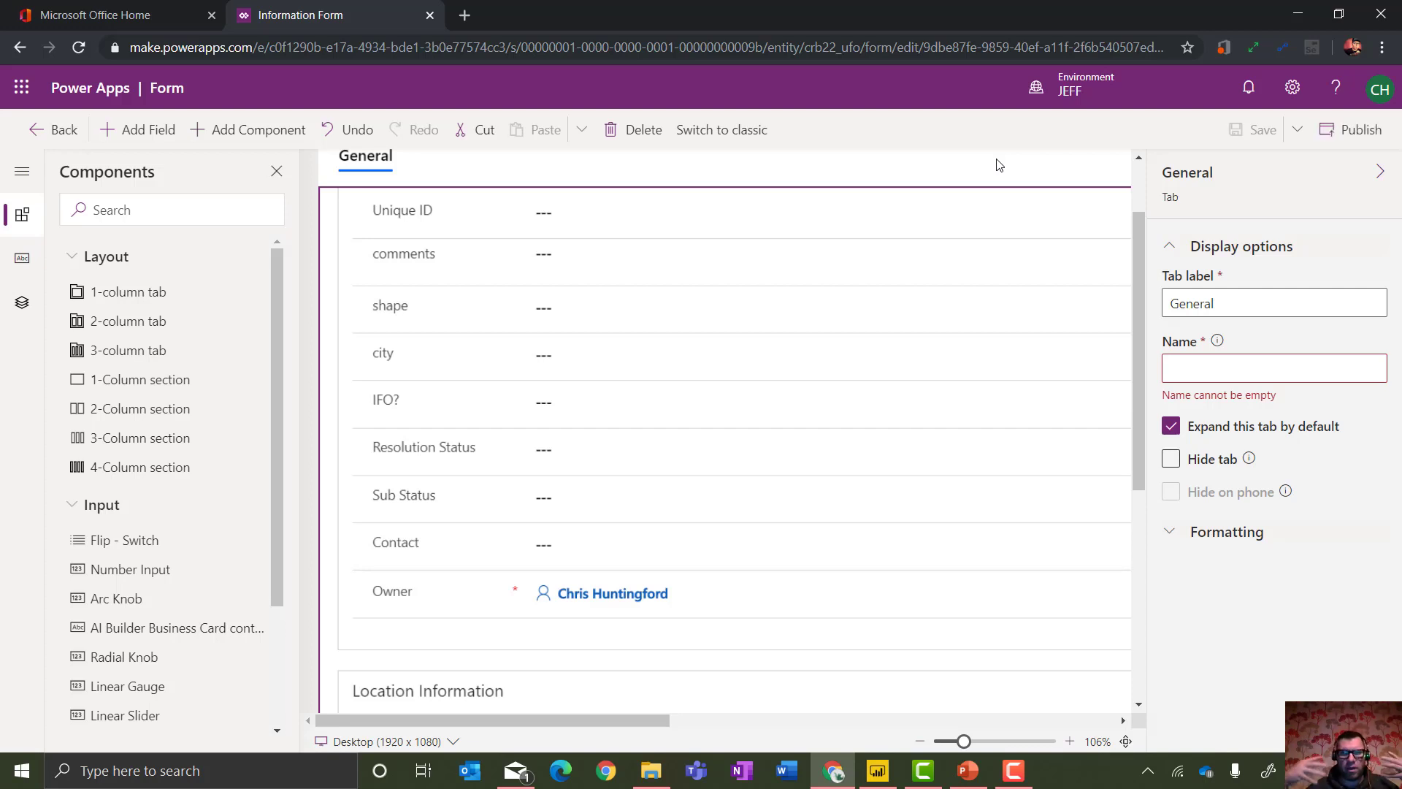
click(61, 142)
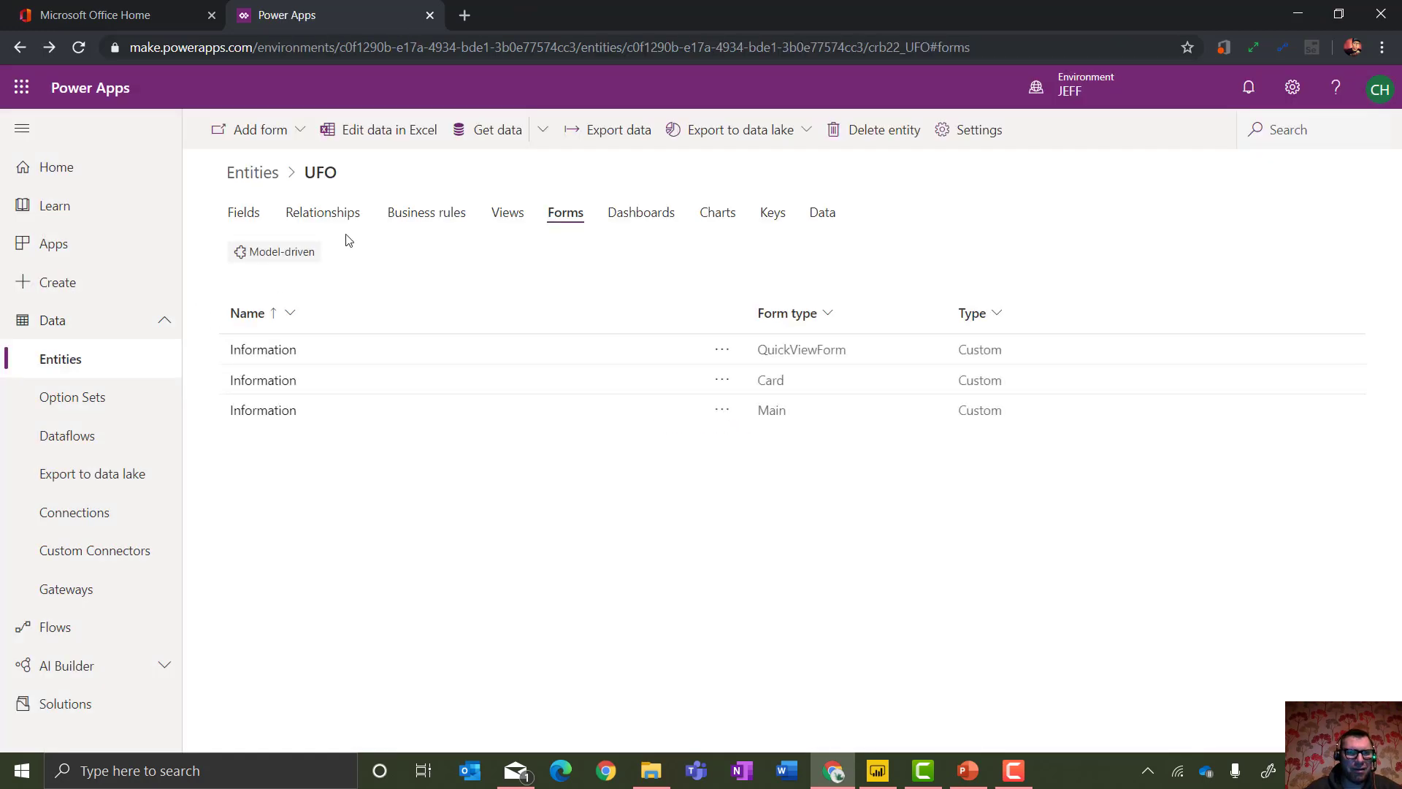
Open the UFO entity's Unique ID field and change its data type to Autonumber.
click(256, 213)
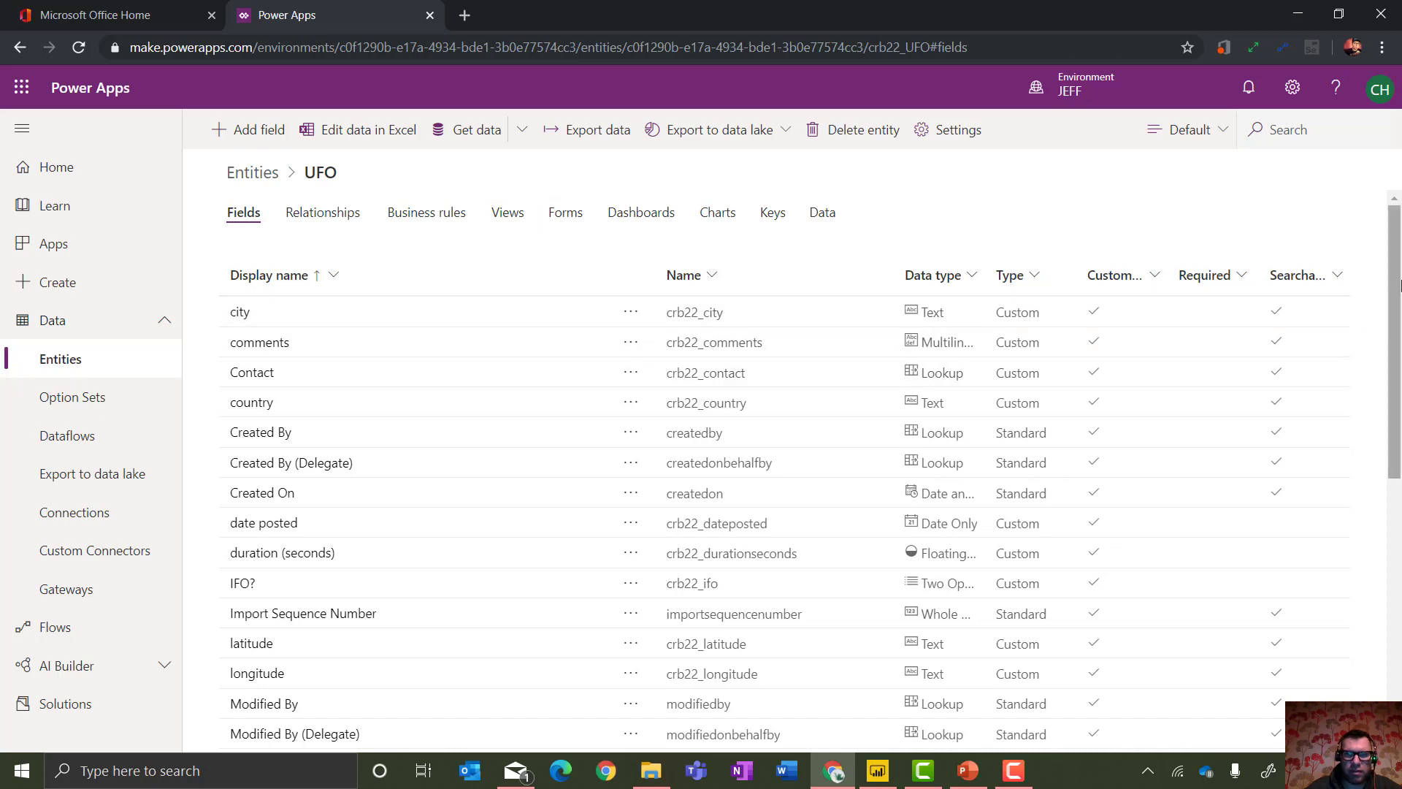
drag(1398, 290, 1401, 519)
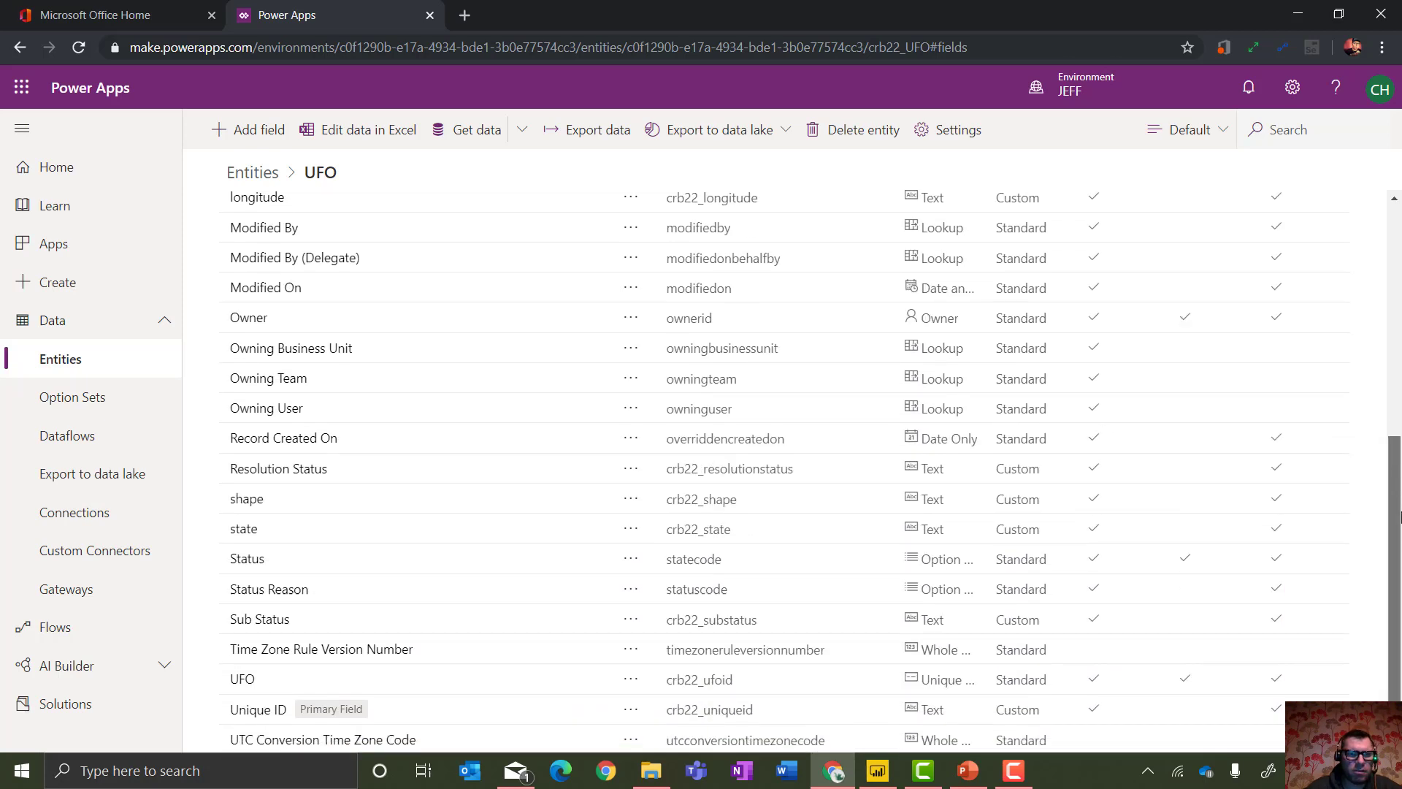
click(255, 714)
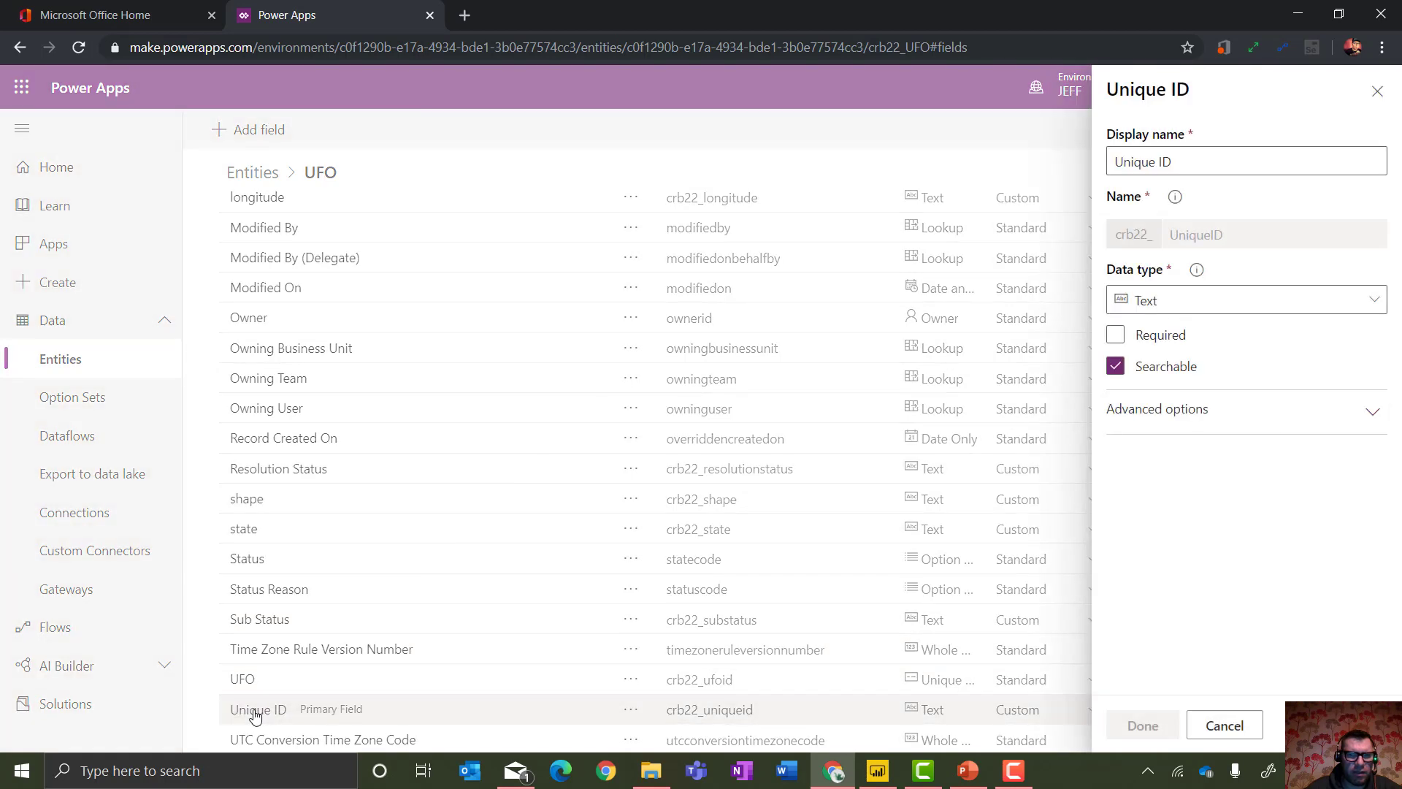
click(1177, 304)
click(1185, 366)
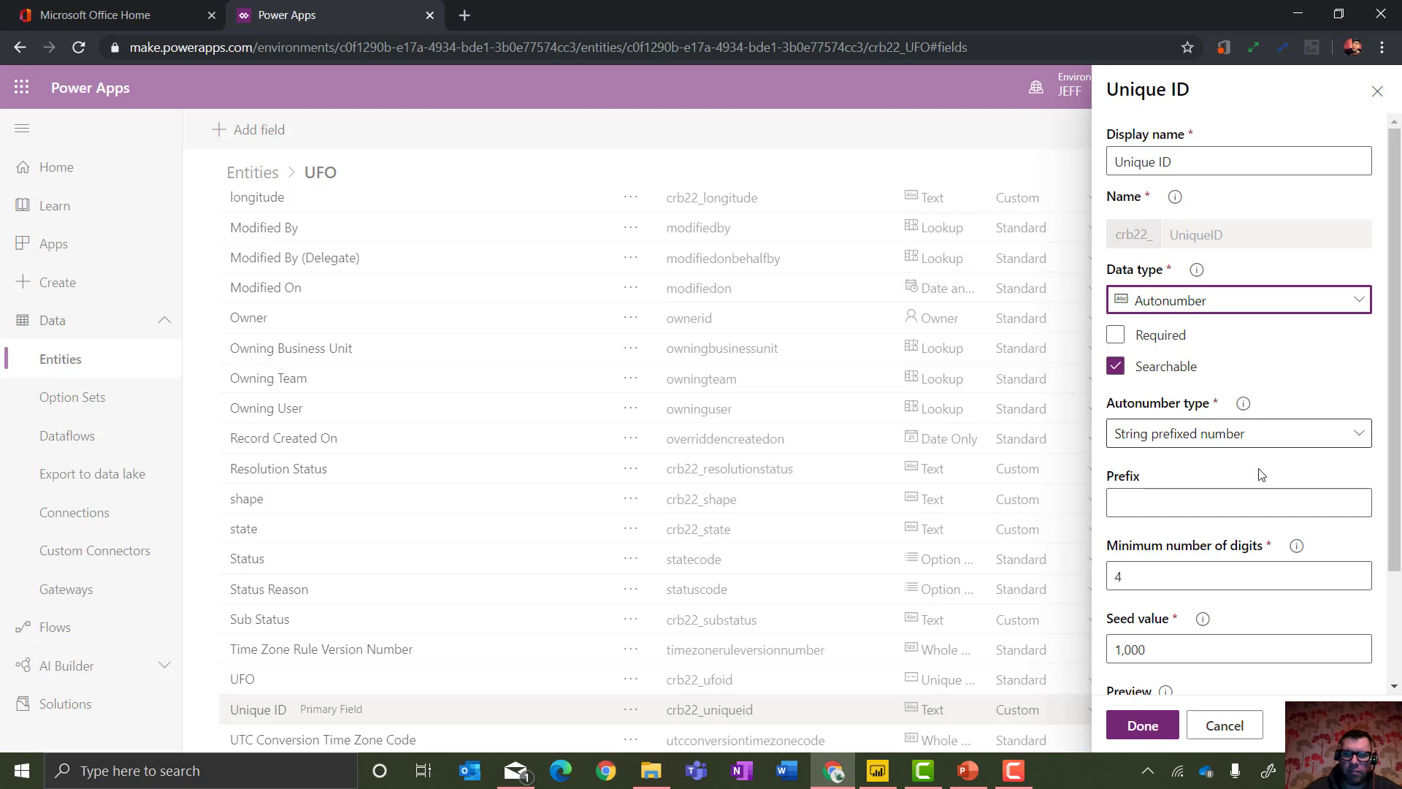
Give the Unique ID autonumber the prefix UFO and a seed value of 1200, and save the entity.
click(1185, 502)
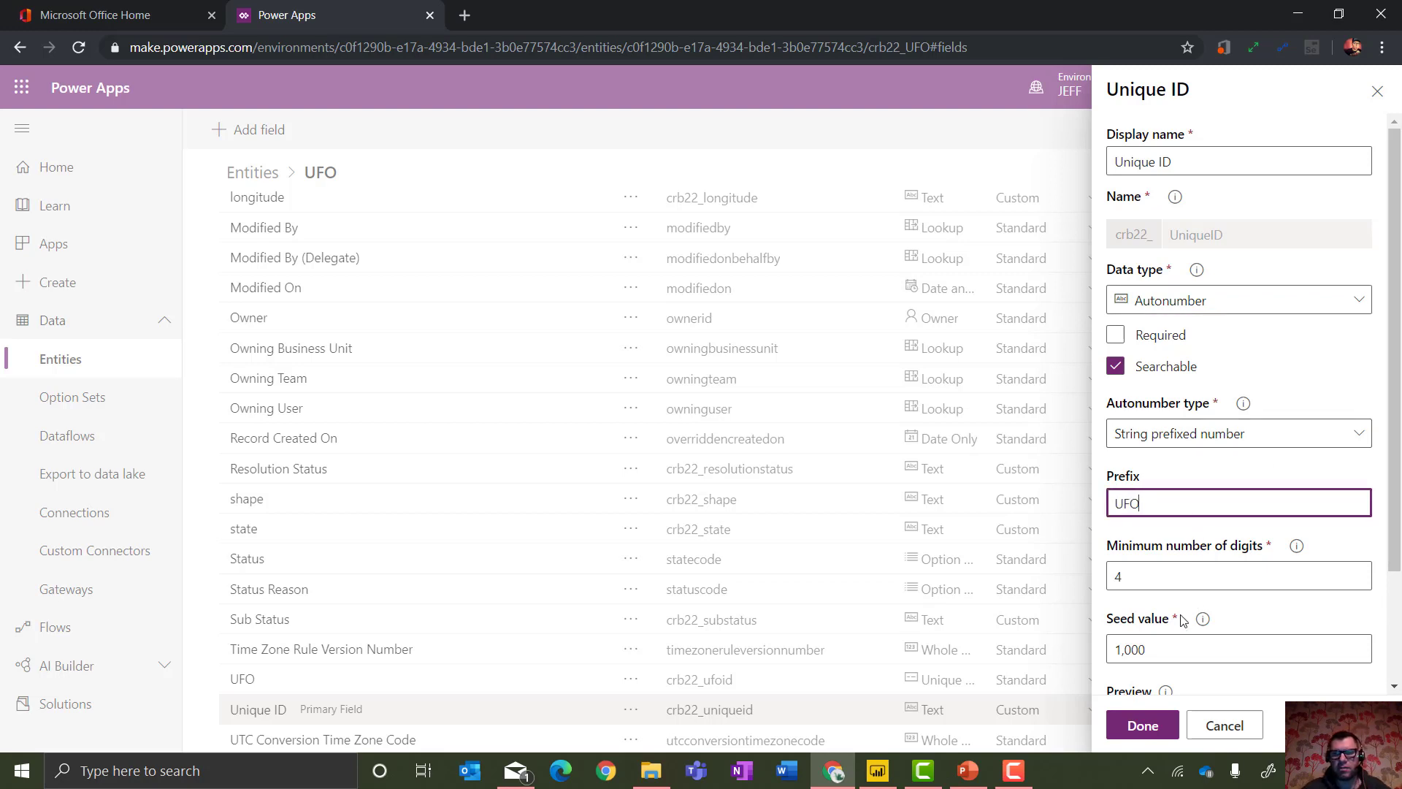
click(1155, 640)
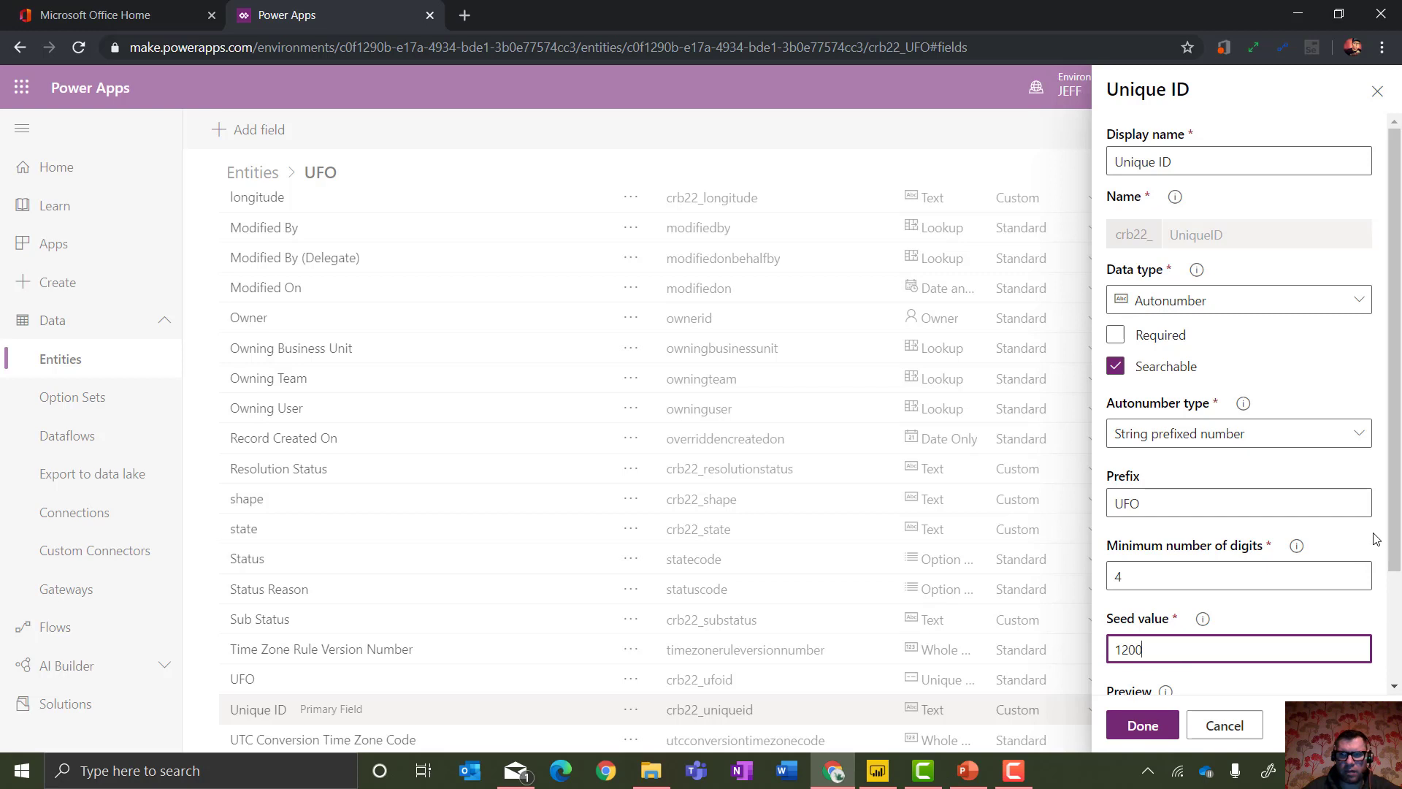
scroll(1132, 605, down, 2)
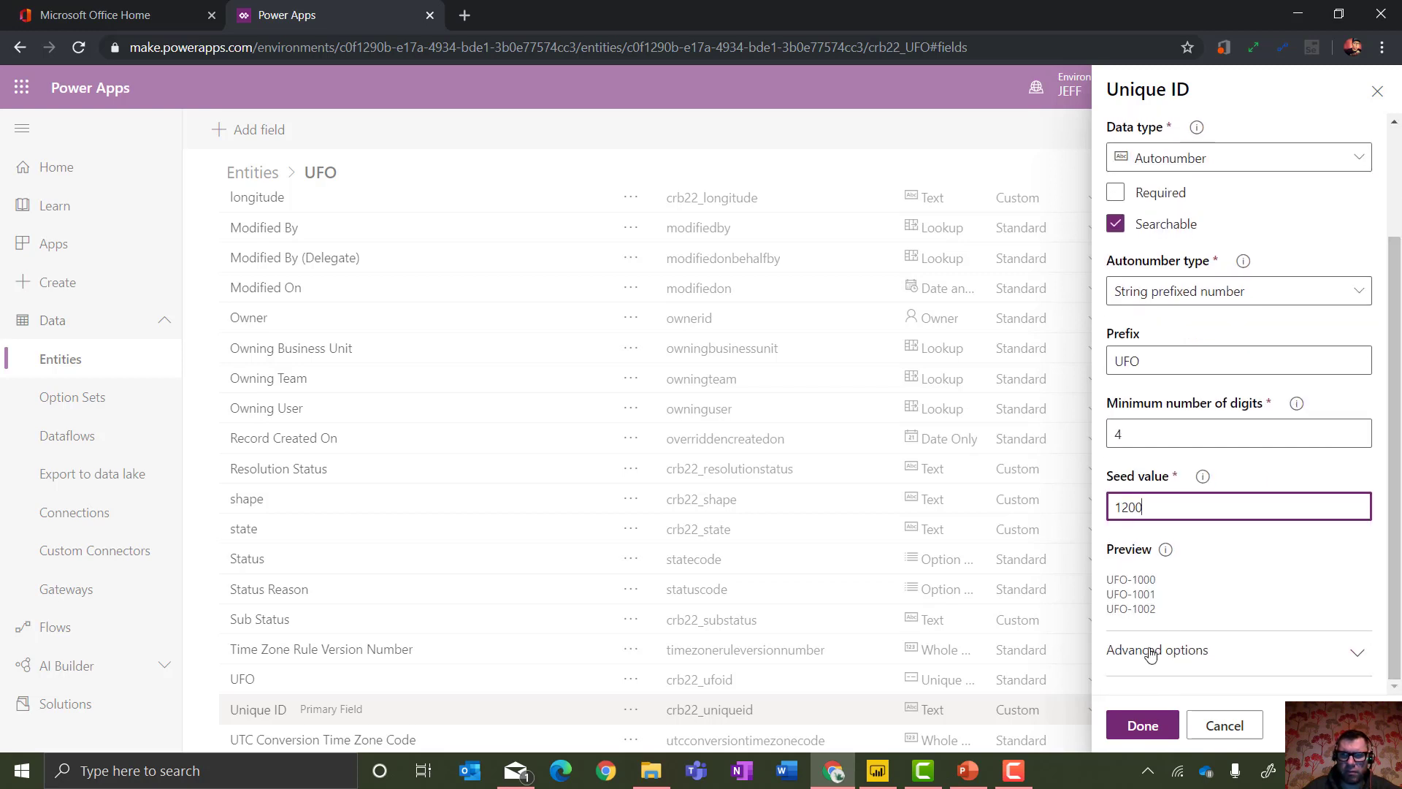
click(1154, 727)
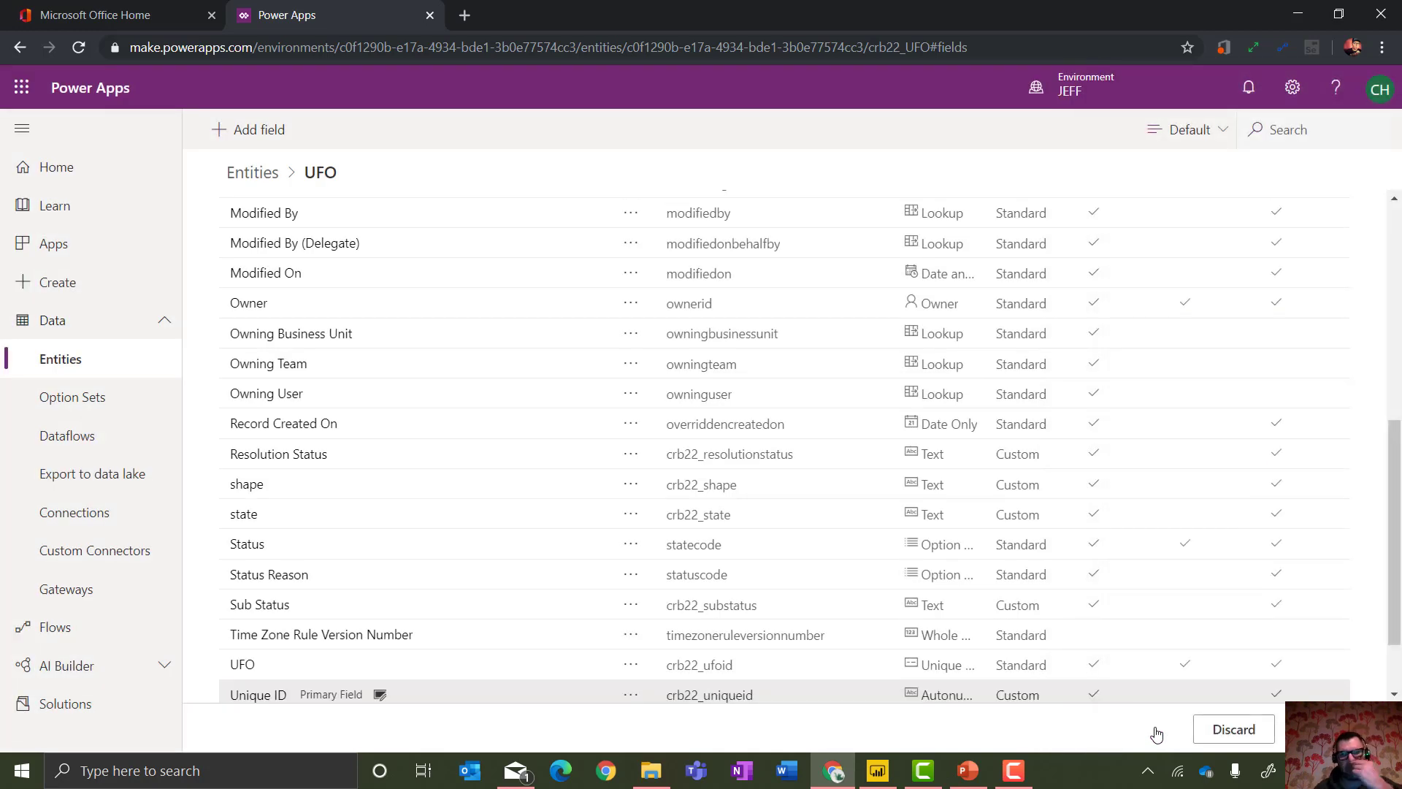
click(1348, 729)
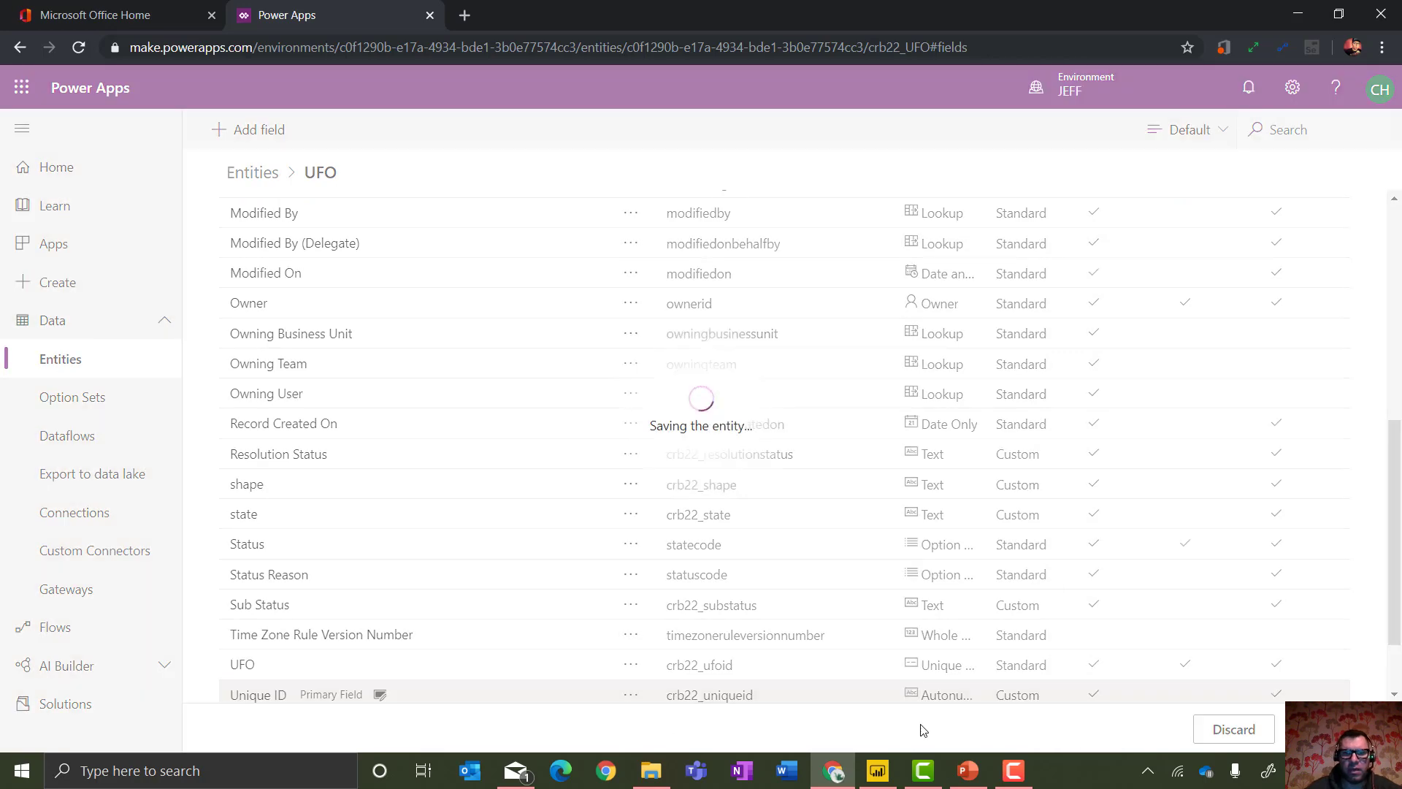
Switch to PowerPoint to review the solution architecture slide, and return to Power Apps.
click(970, 768)
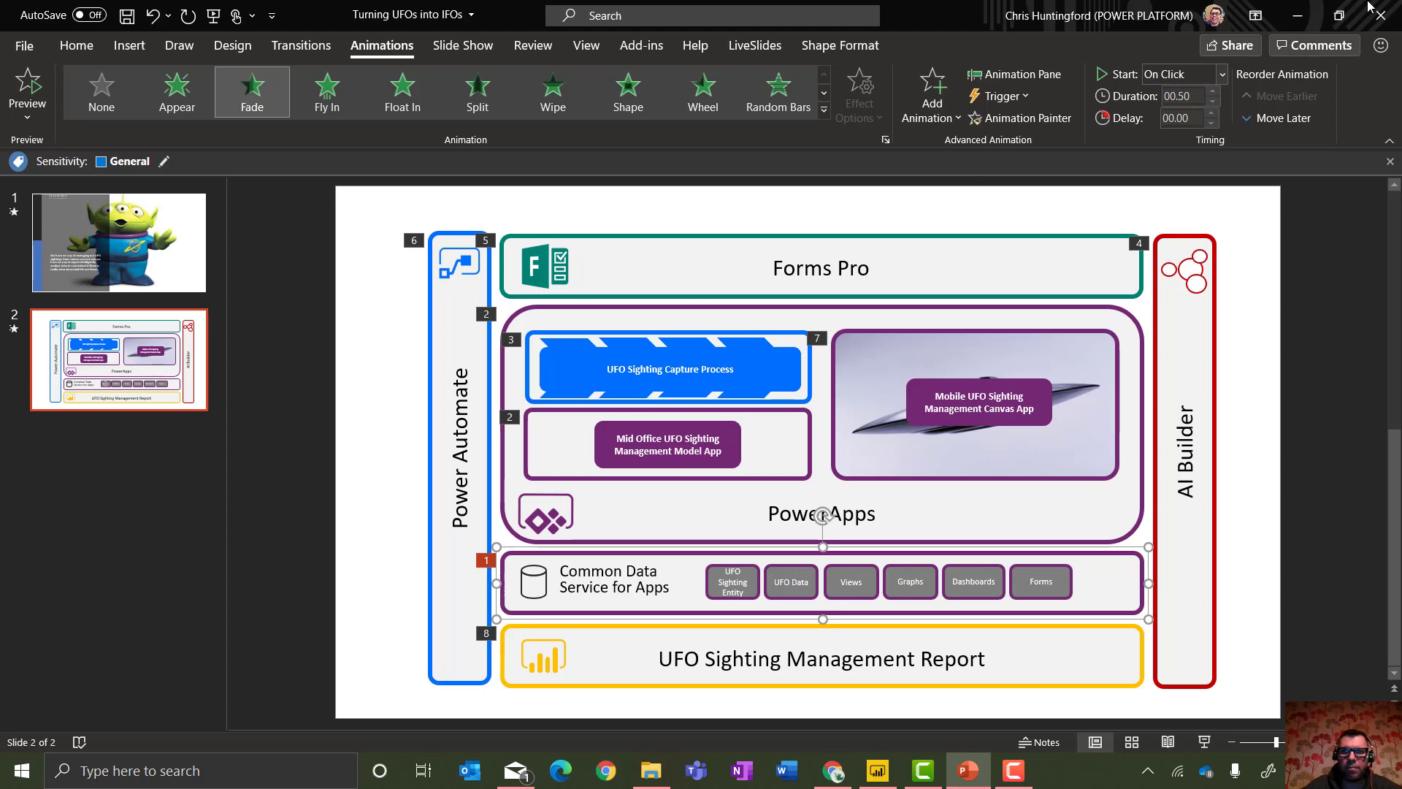
click(1298, 16)
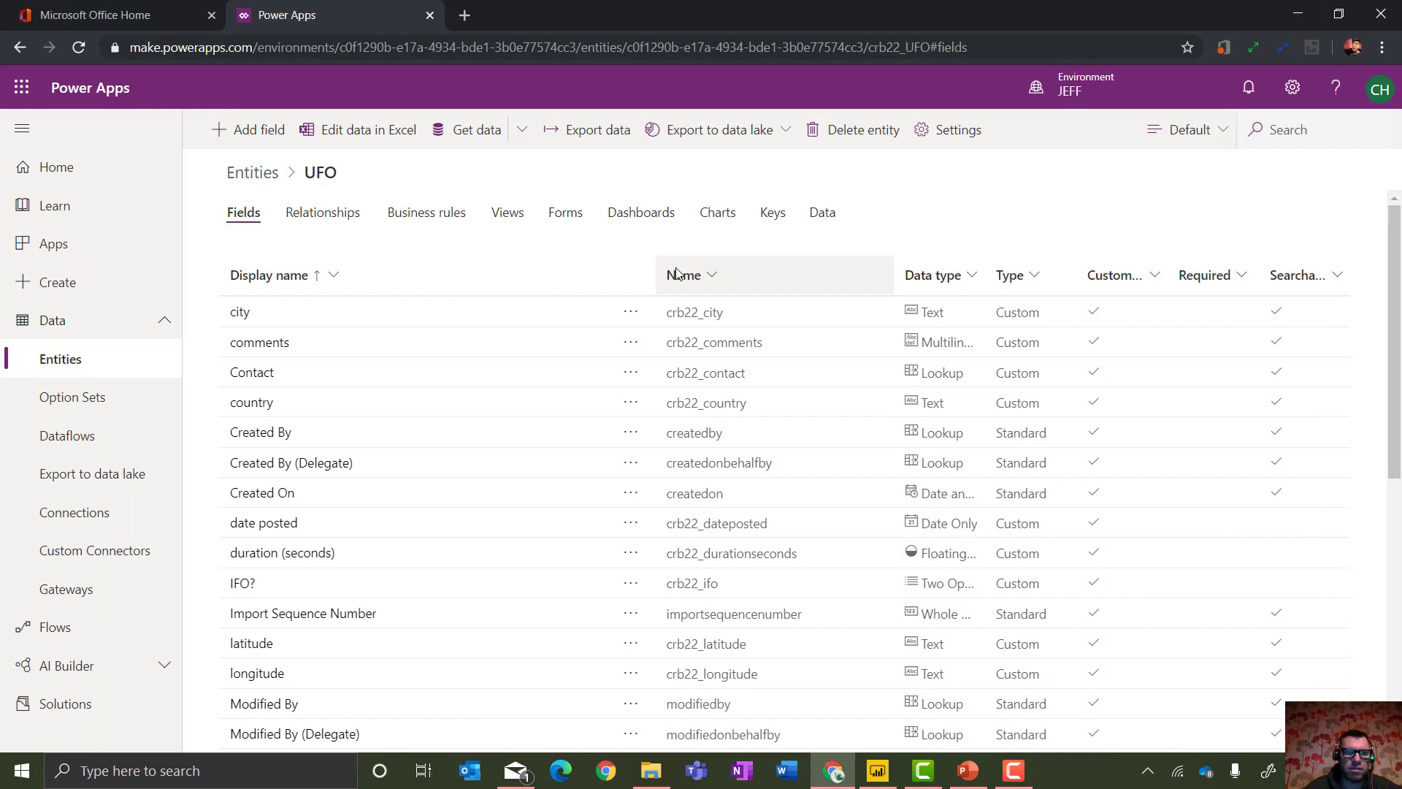
Create a new model-driven app named "UFO Sighting Management".
click(75, 254)
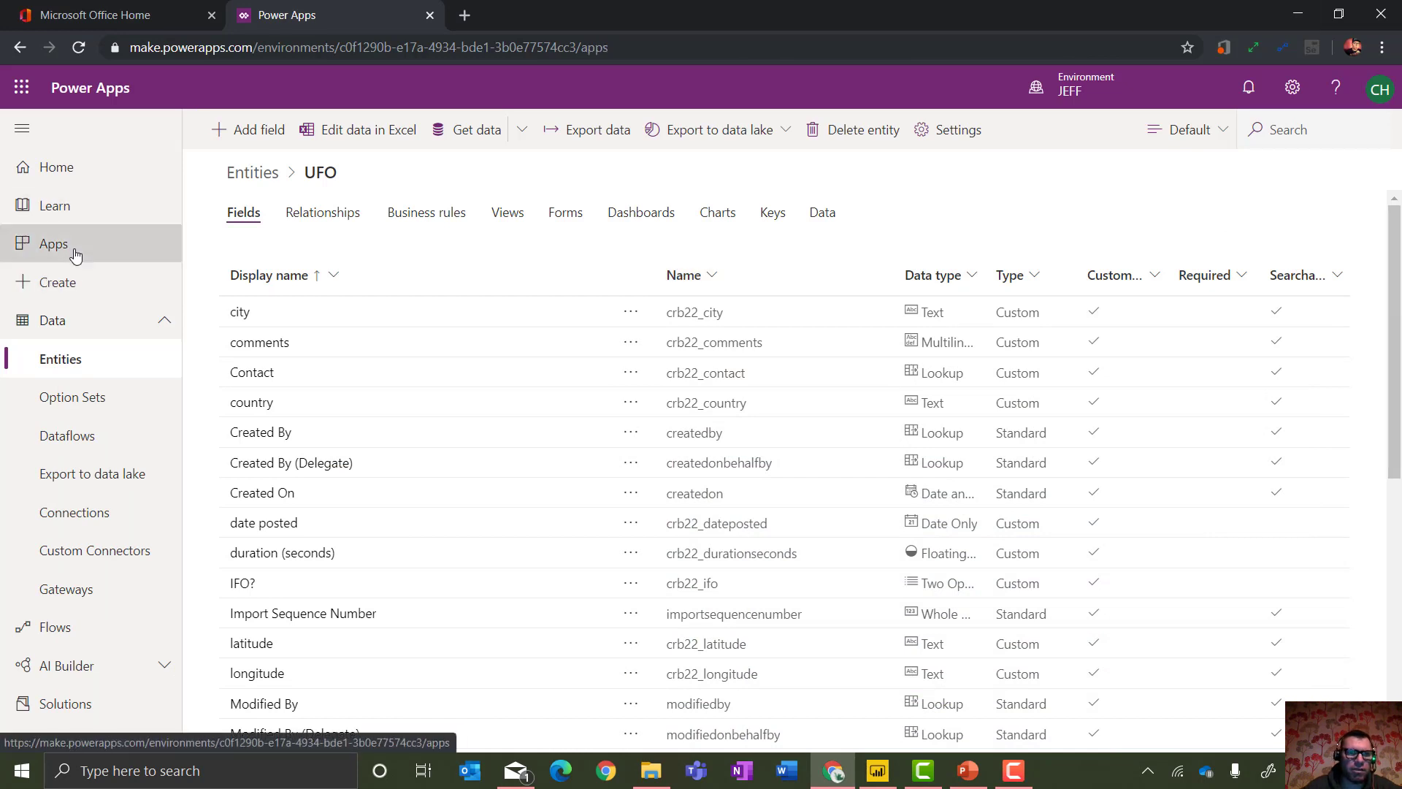
click(305, 133)
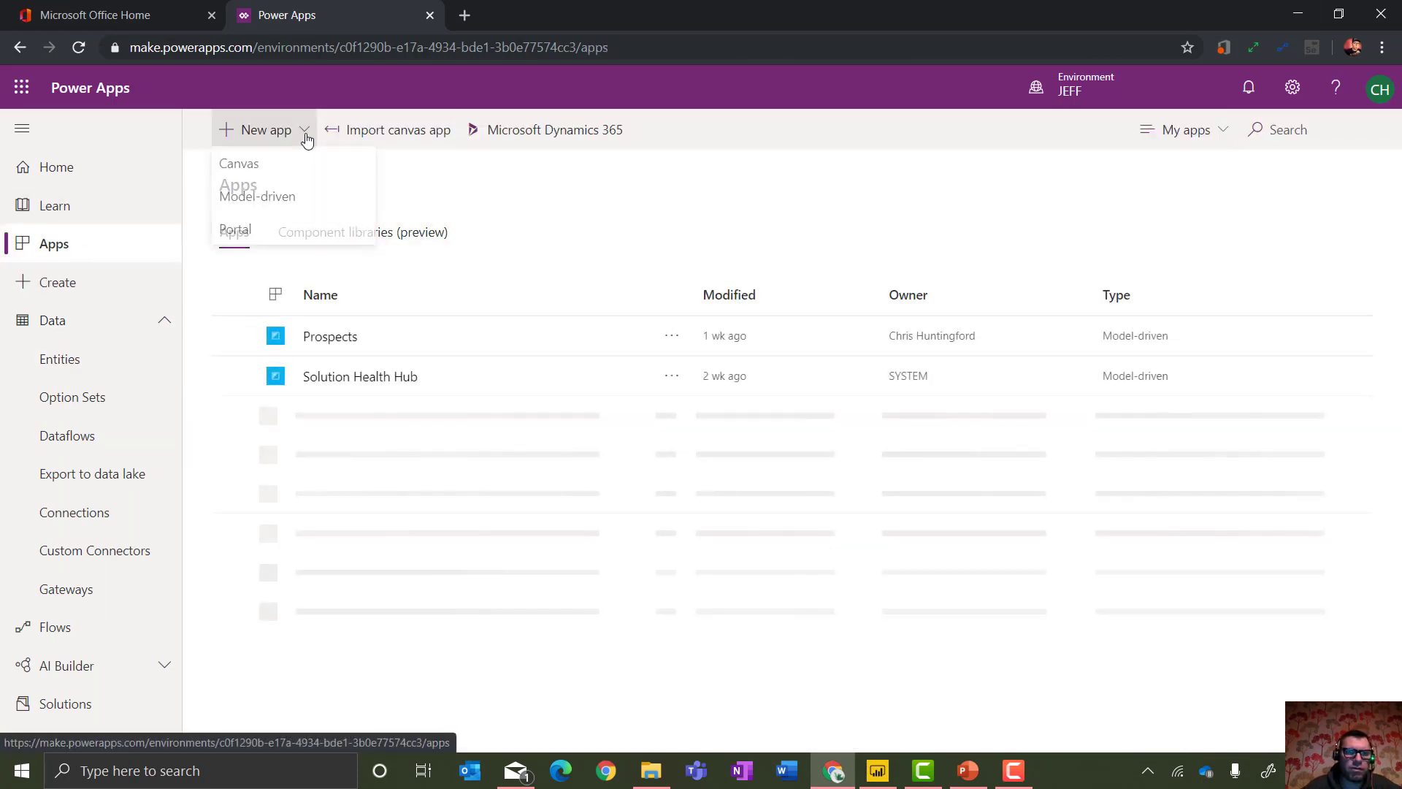
click(272, 197)
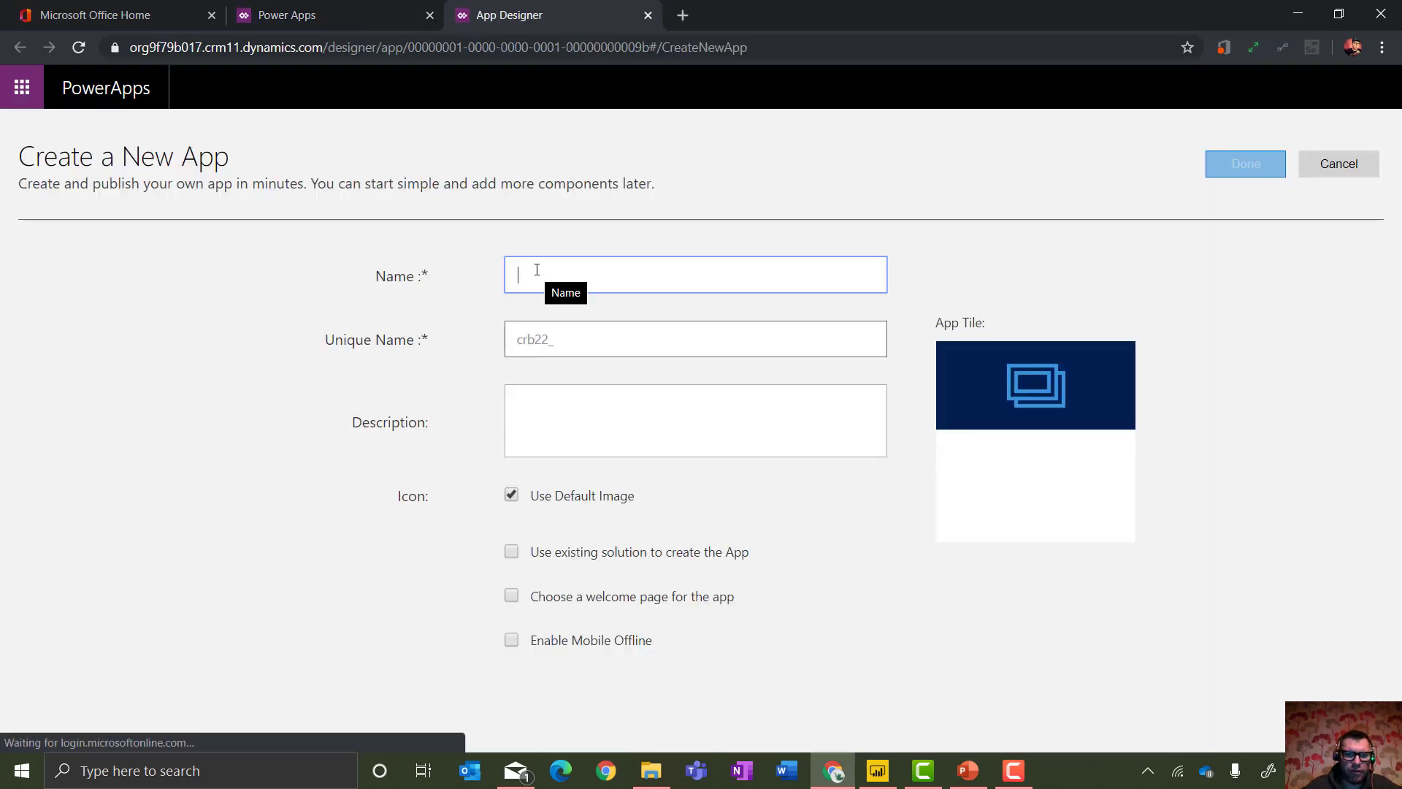
text(UFO )
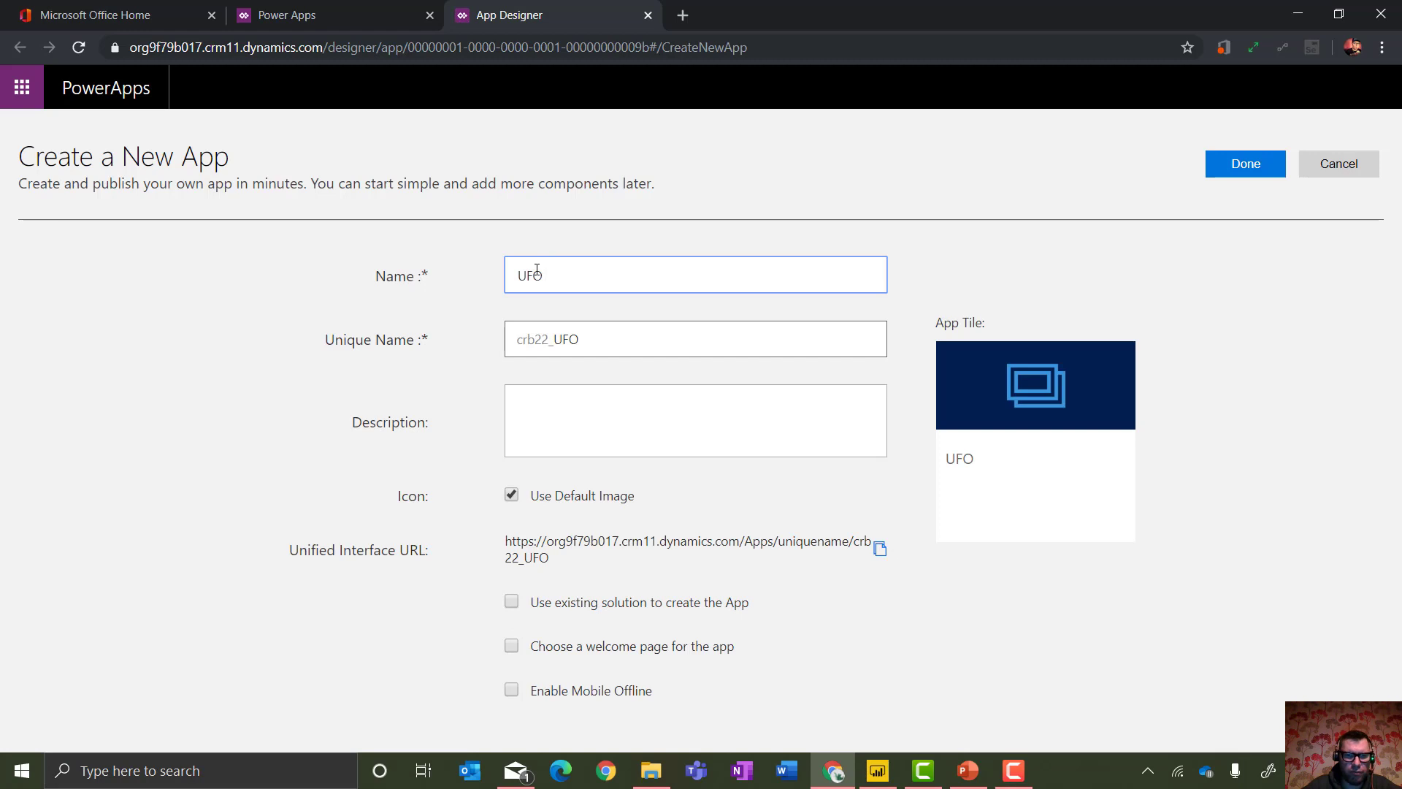
text(Sighting Mnag)
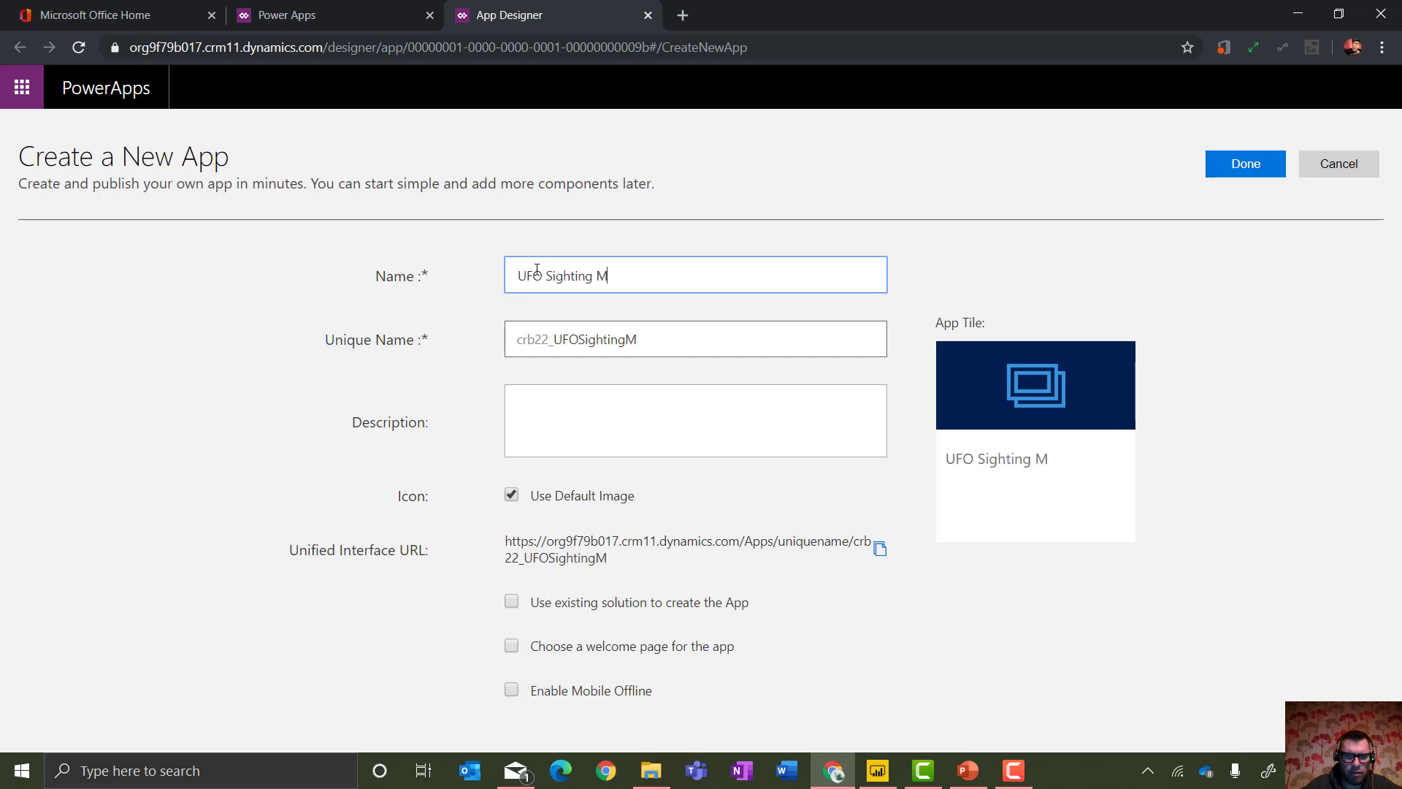
key(BackSpace)
key(BackSpace)
key(BackSpace)
text(anagement)
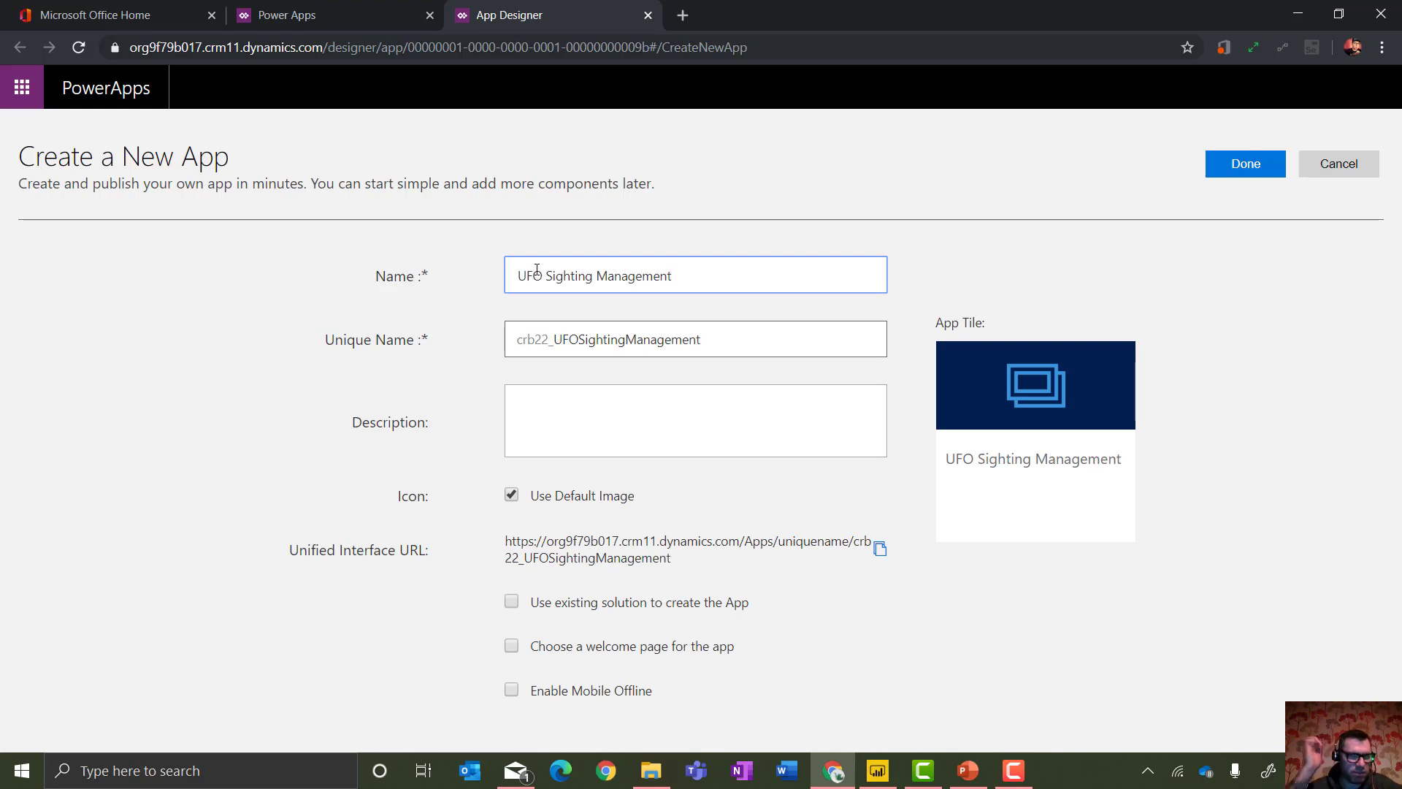
click(1251, 165)
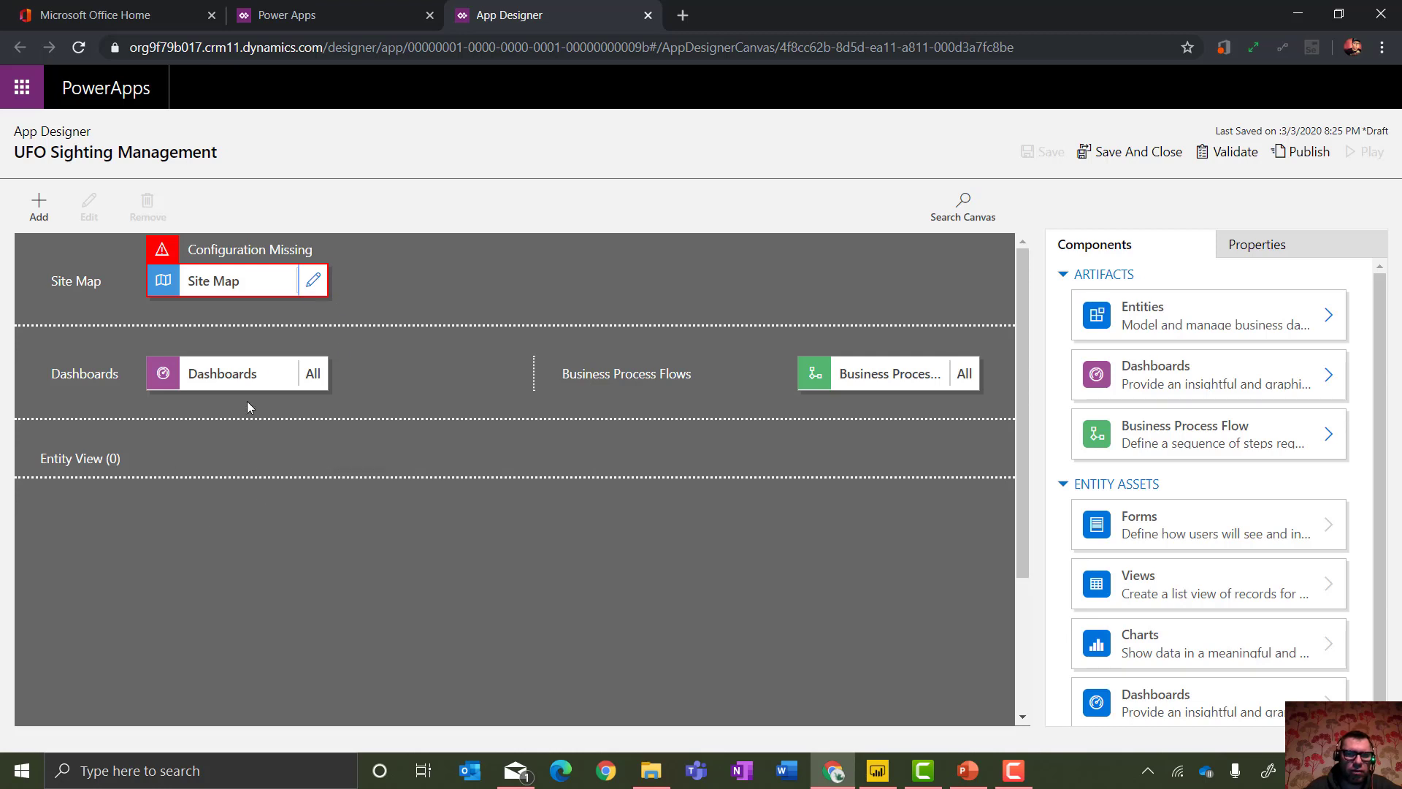
Open the app's site map for editing and rename the new area as "UFO Sighting Management".
click(313, 283)
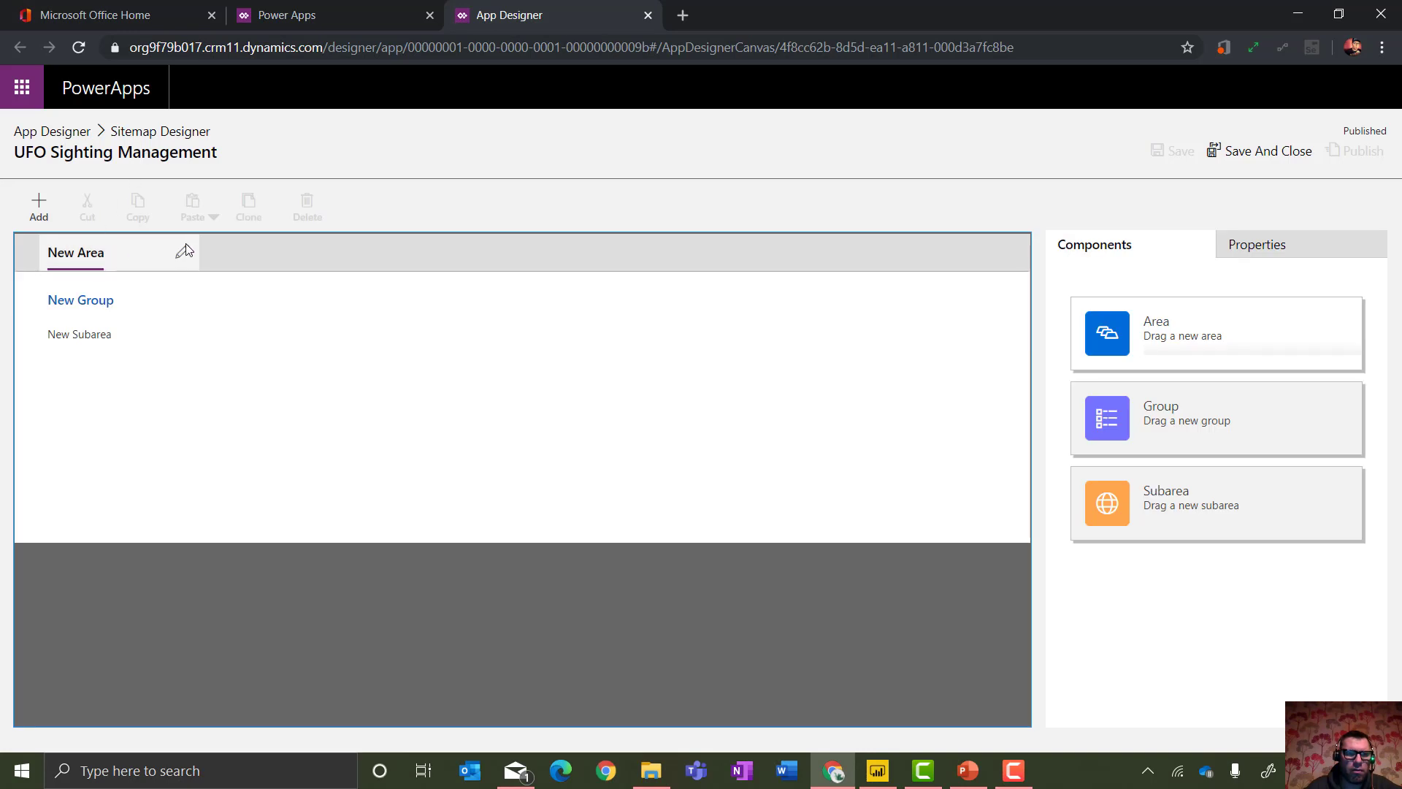
click(185, 245)
key(BackSpace)
key(BackSpace)
key(BackSpace)
key(BackSpace)
key(BackSpace)
key(BackSpace)
key(BackSpace)
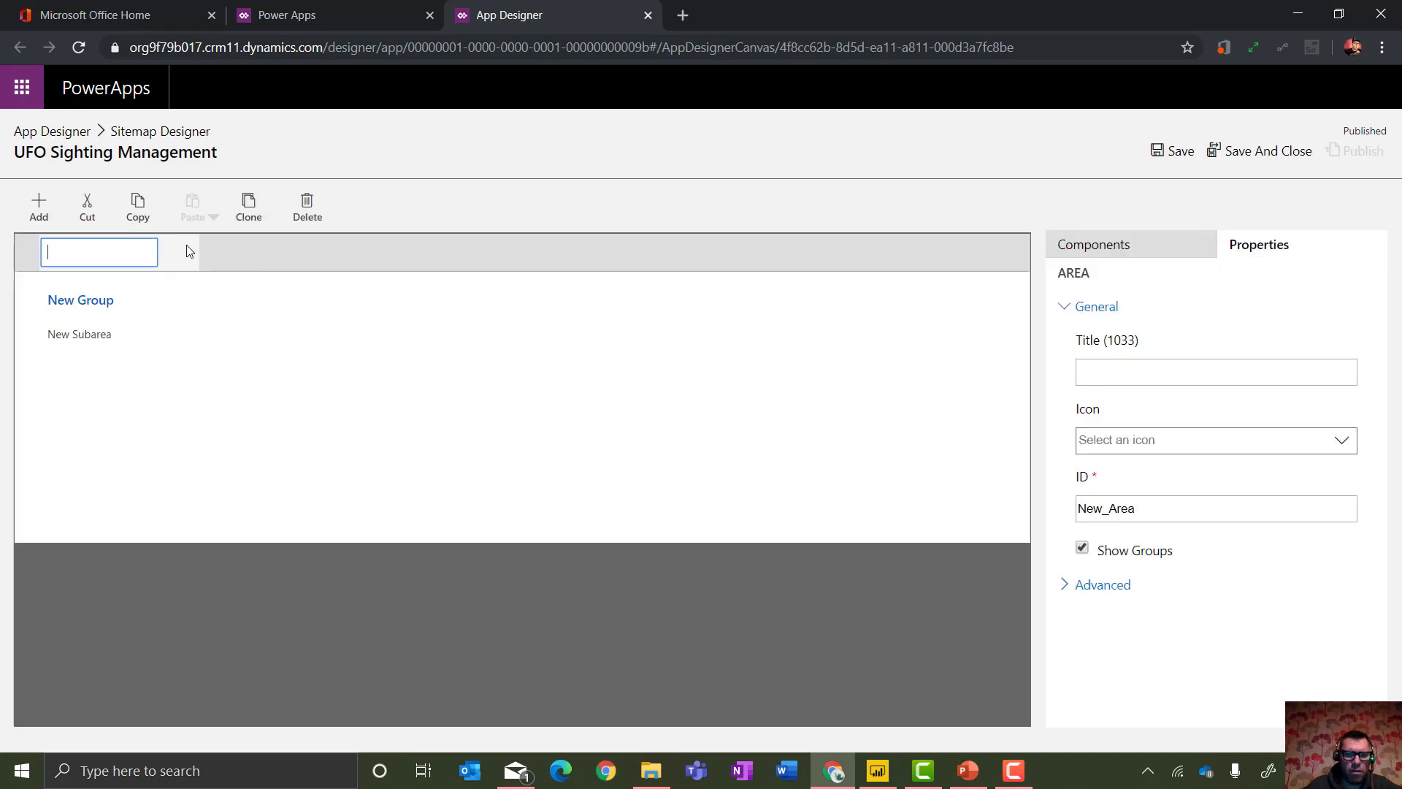
text(UFO Sight)
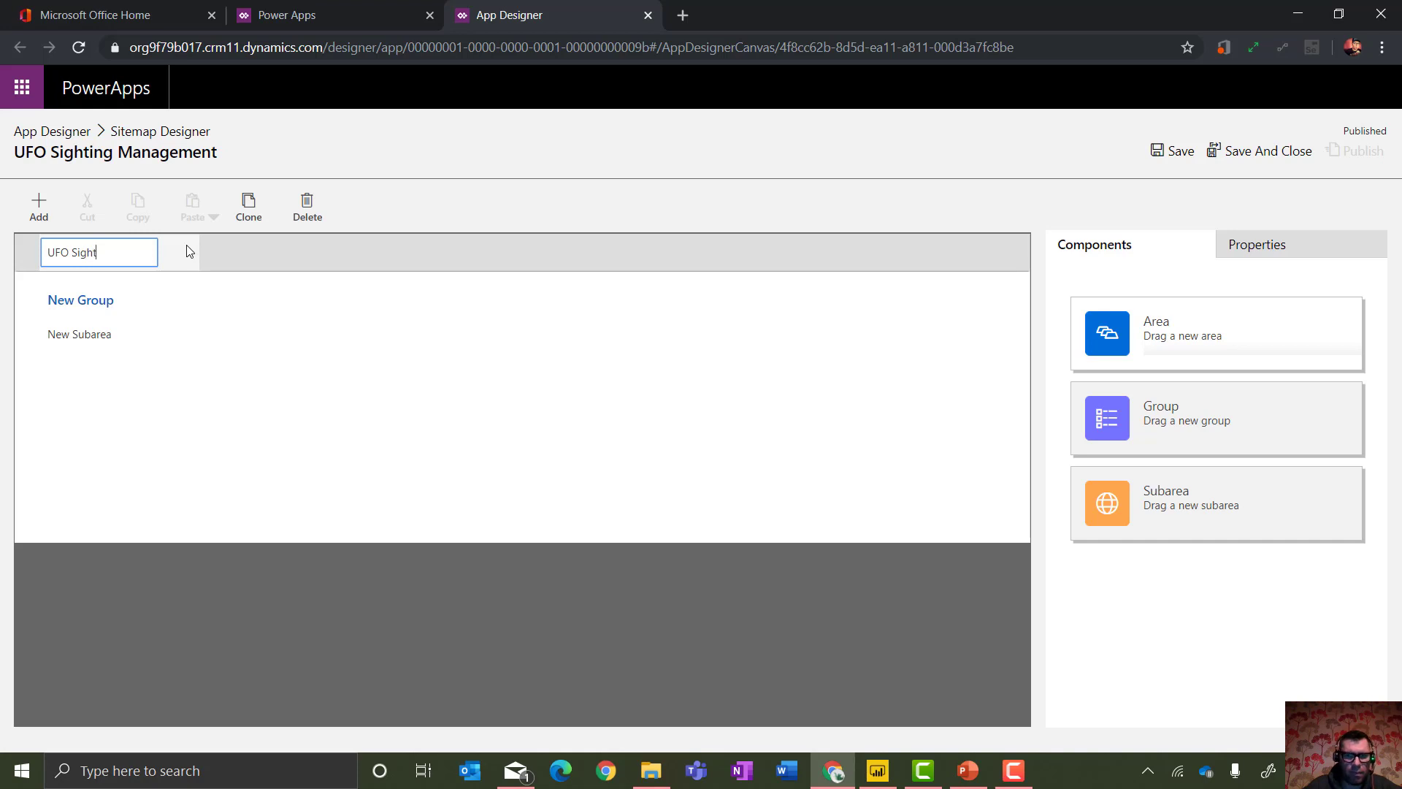
text(ing Management)
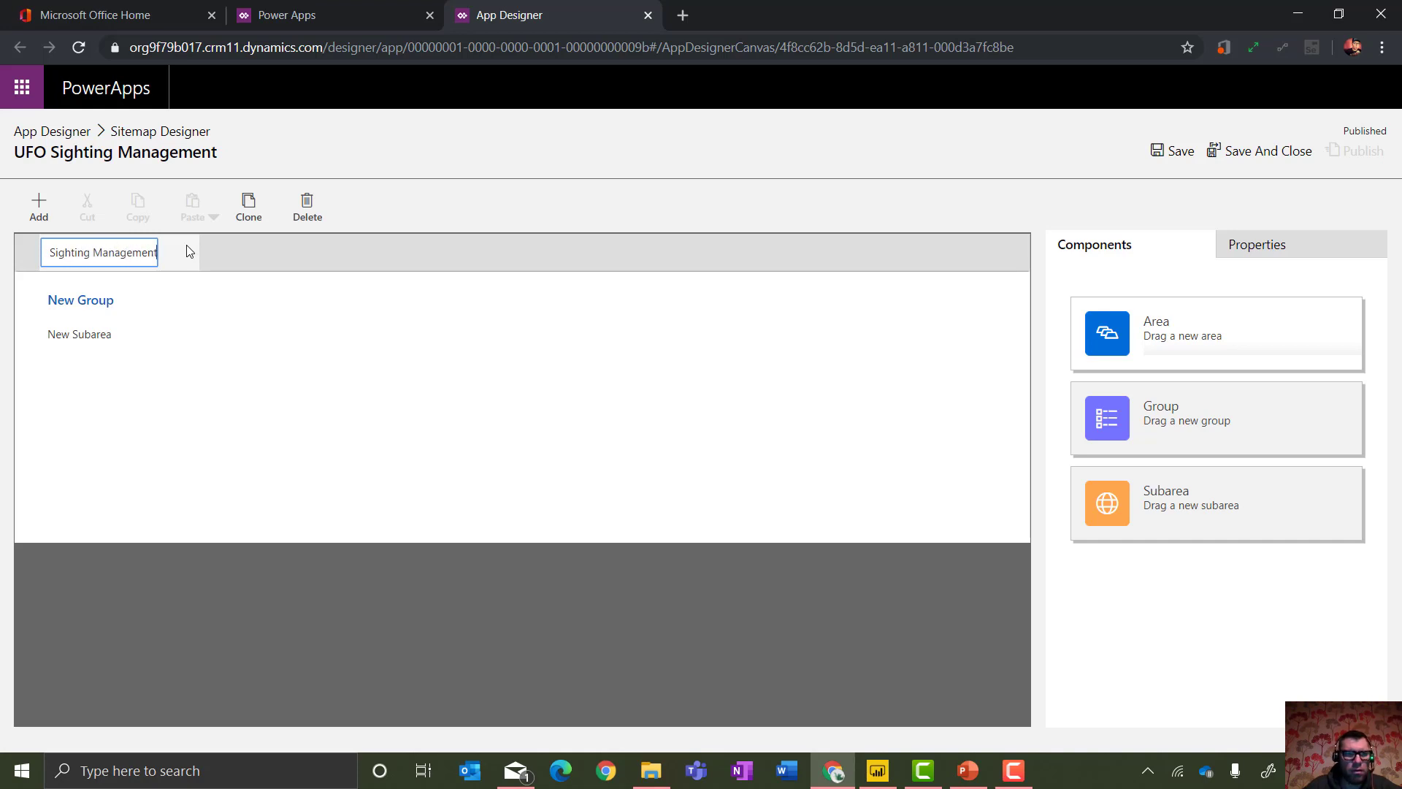
Rename the site map's new group as "UFOs".
click(149, 300)
click(181, 302)
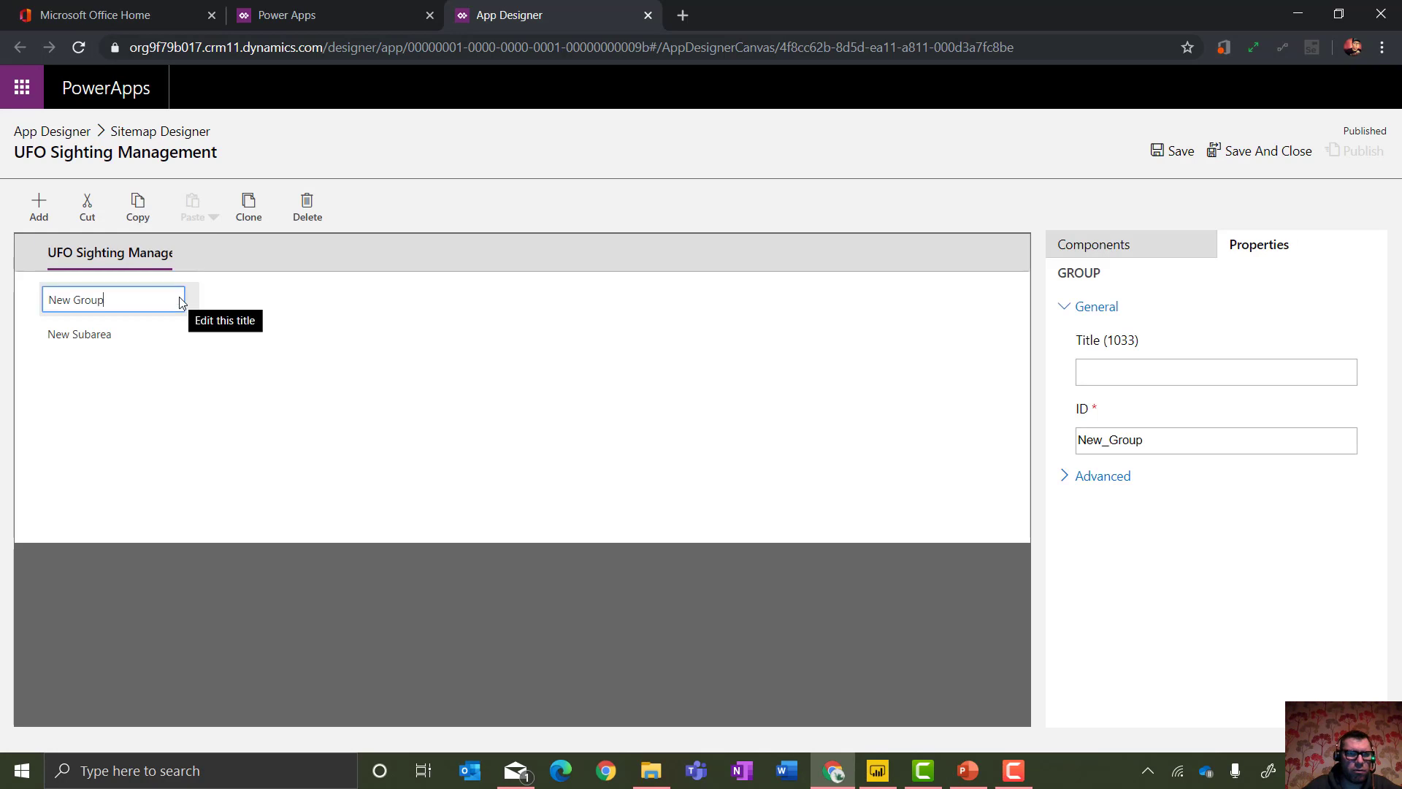
key(BackSpace)
key(BackSpace)
key(BackSpace)
key(BackSpace)
key(BackSpace)
key(BackSpace)
key(BackSpace)
key(BackSpace)
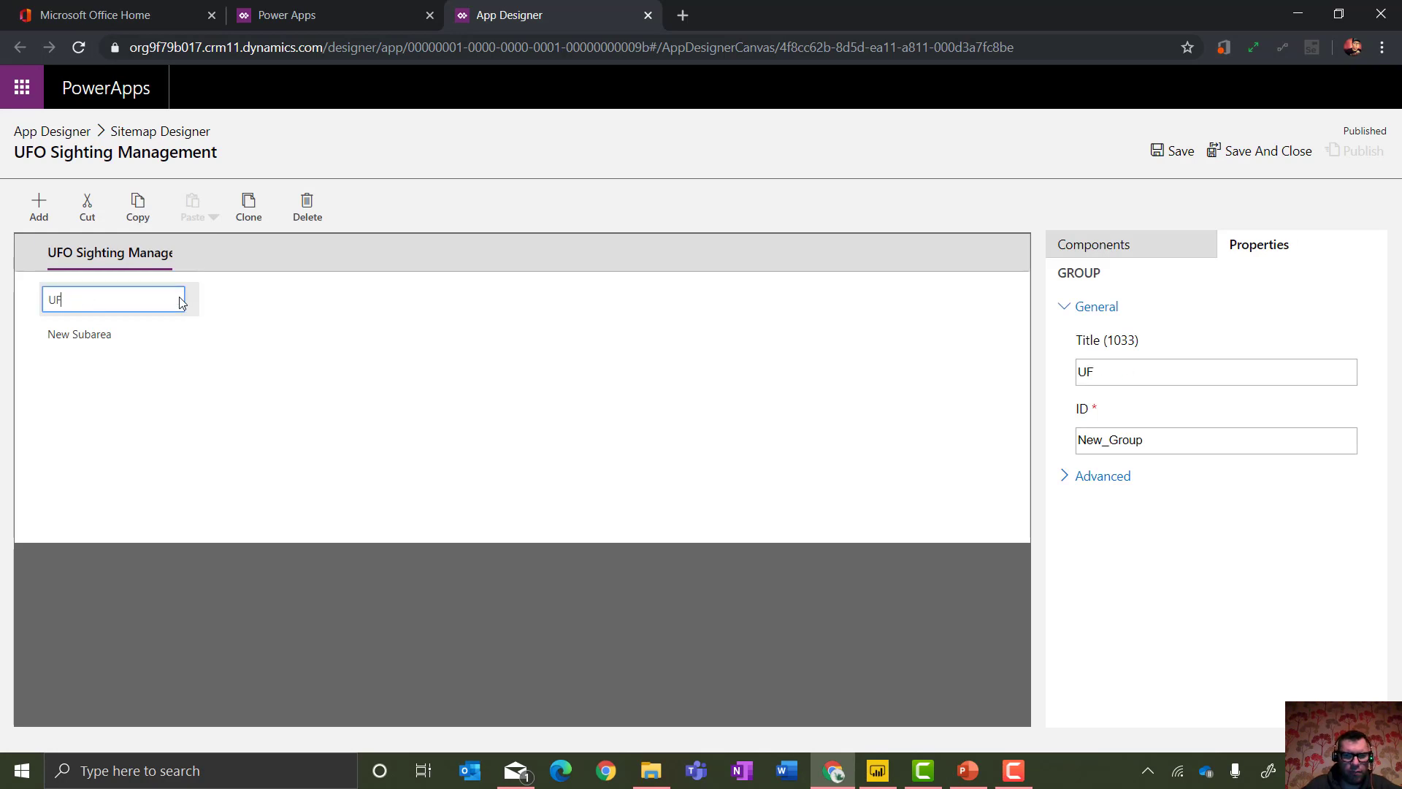
text(UFOs)
key(BackSpace)
Configure the new subarea under the UFOs group as an Entity type pointing to the UFO entity.
click(132, 343)
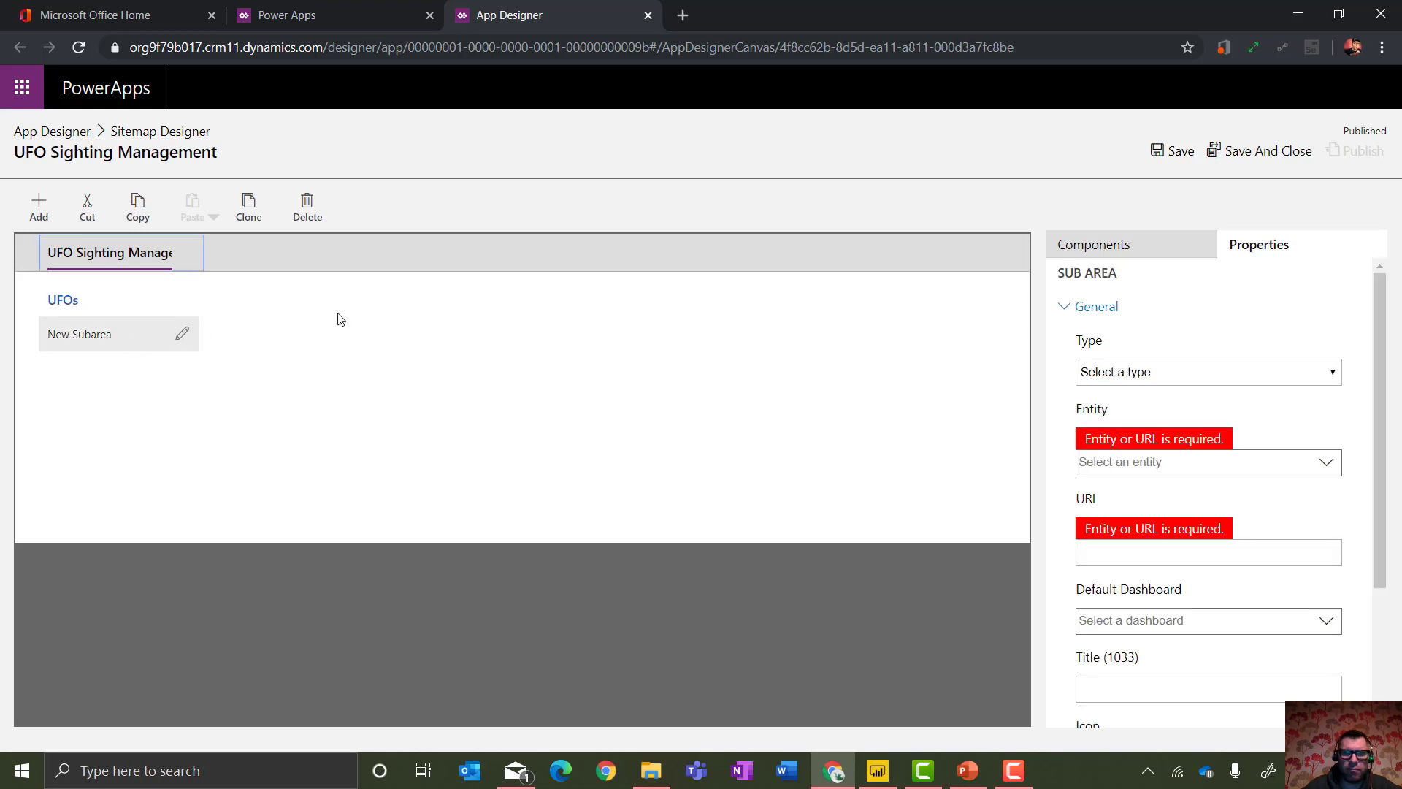
click(1151, 376)
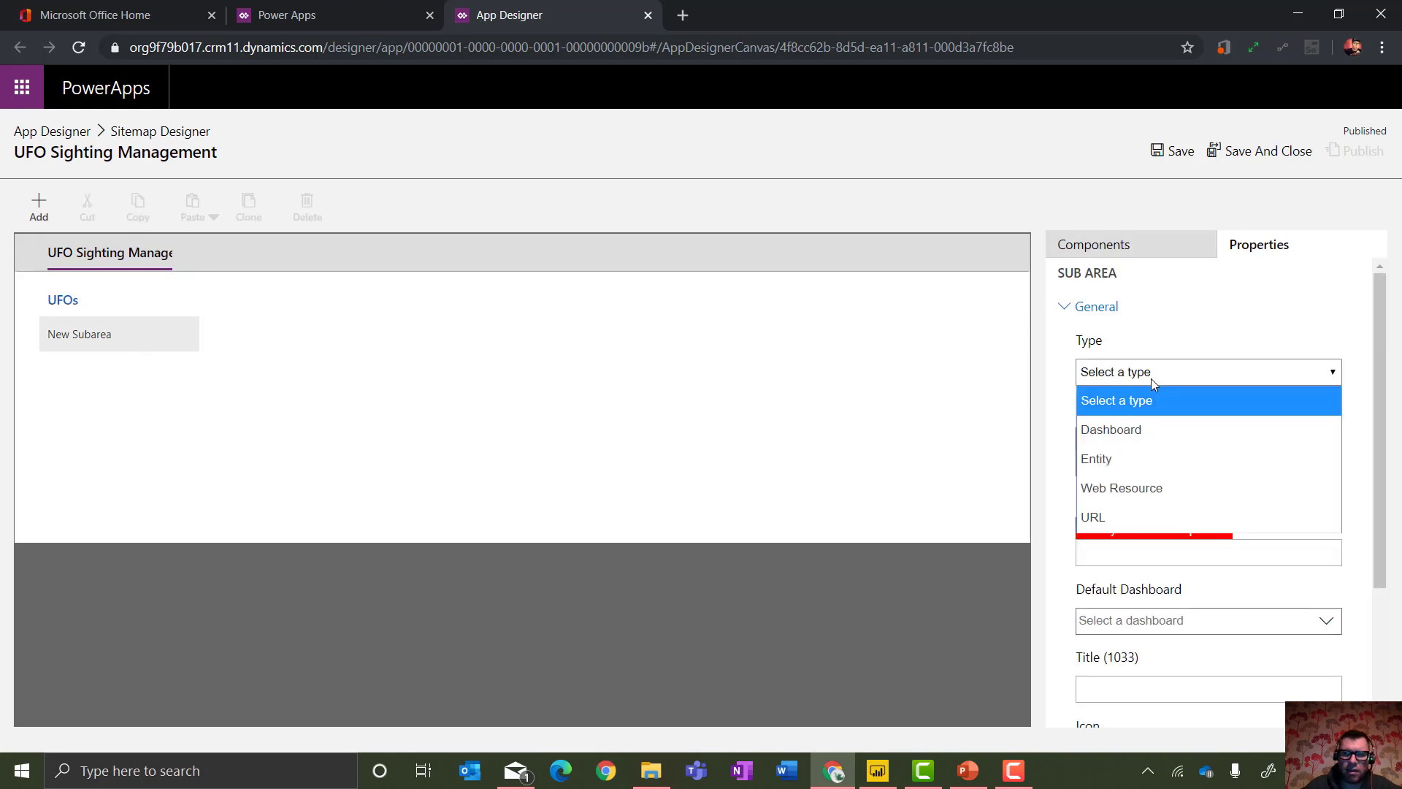
click(1119, 460)
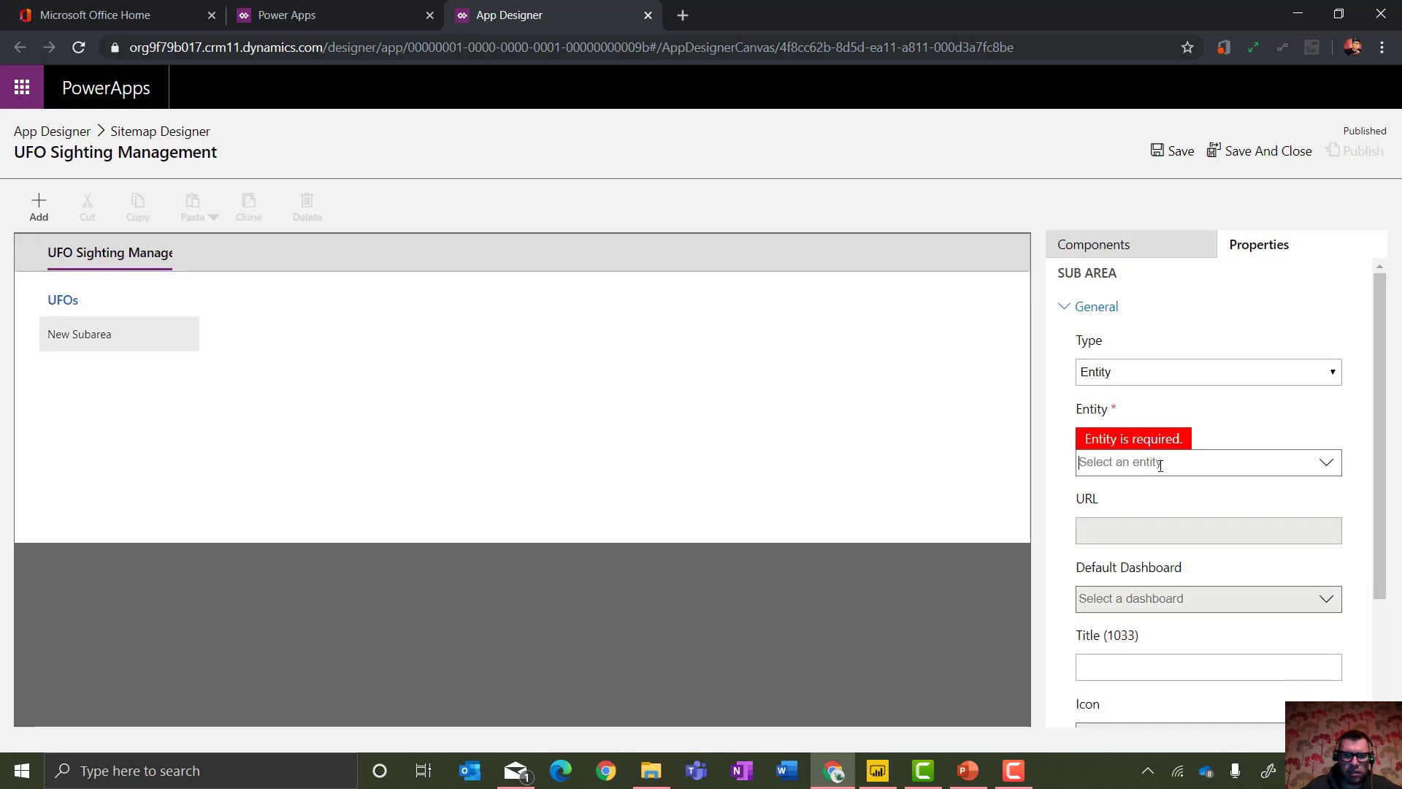
click(1160, 465)
text(ufo)
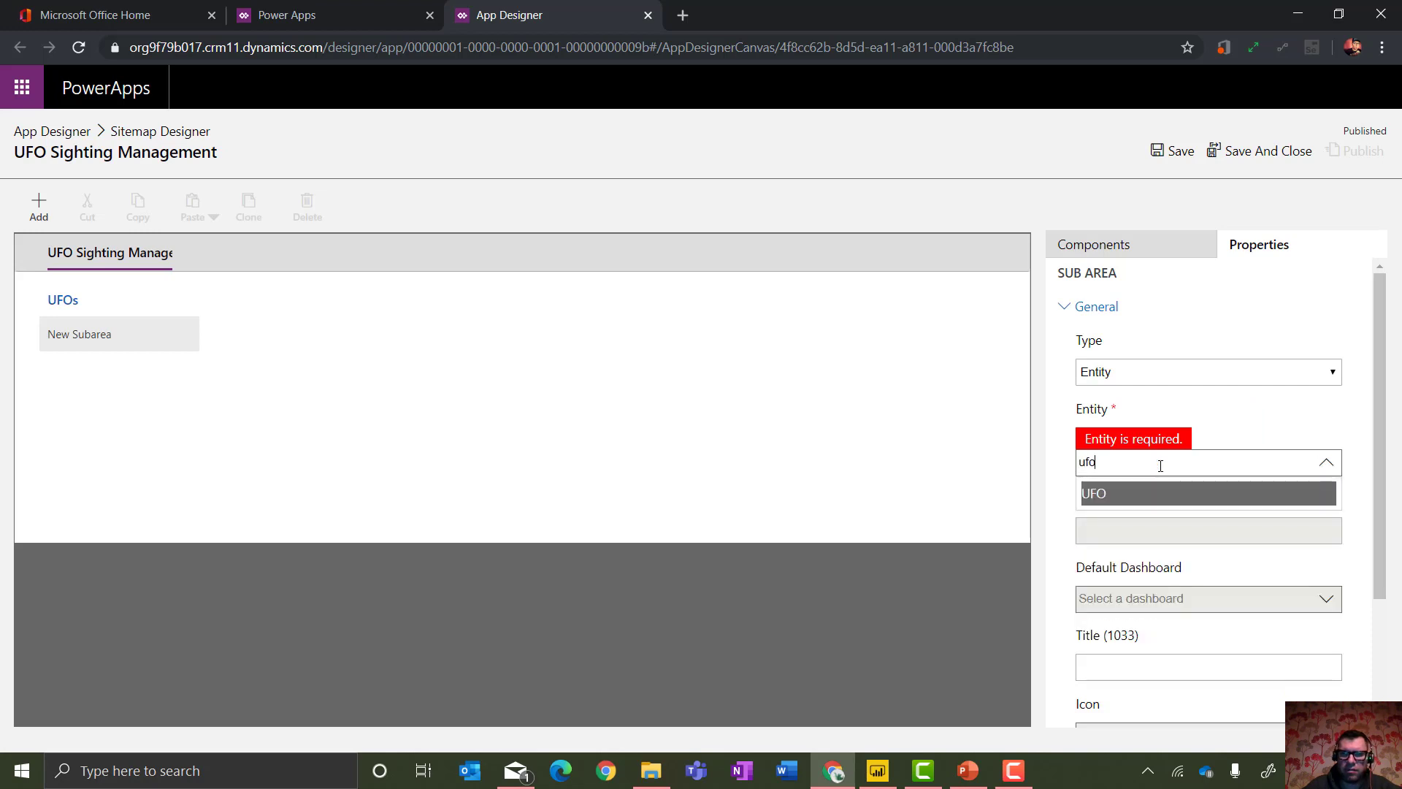
click(1132, 492)
Add a second subarea below UFOS with type Entity and the Contact entity.
click(1136, 257)
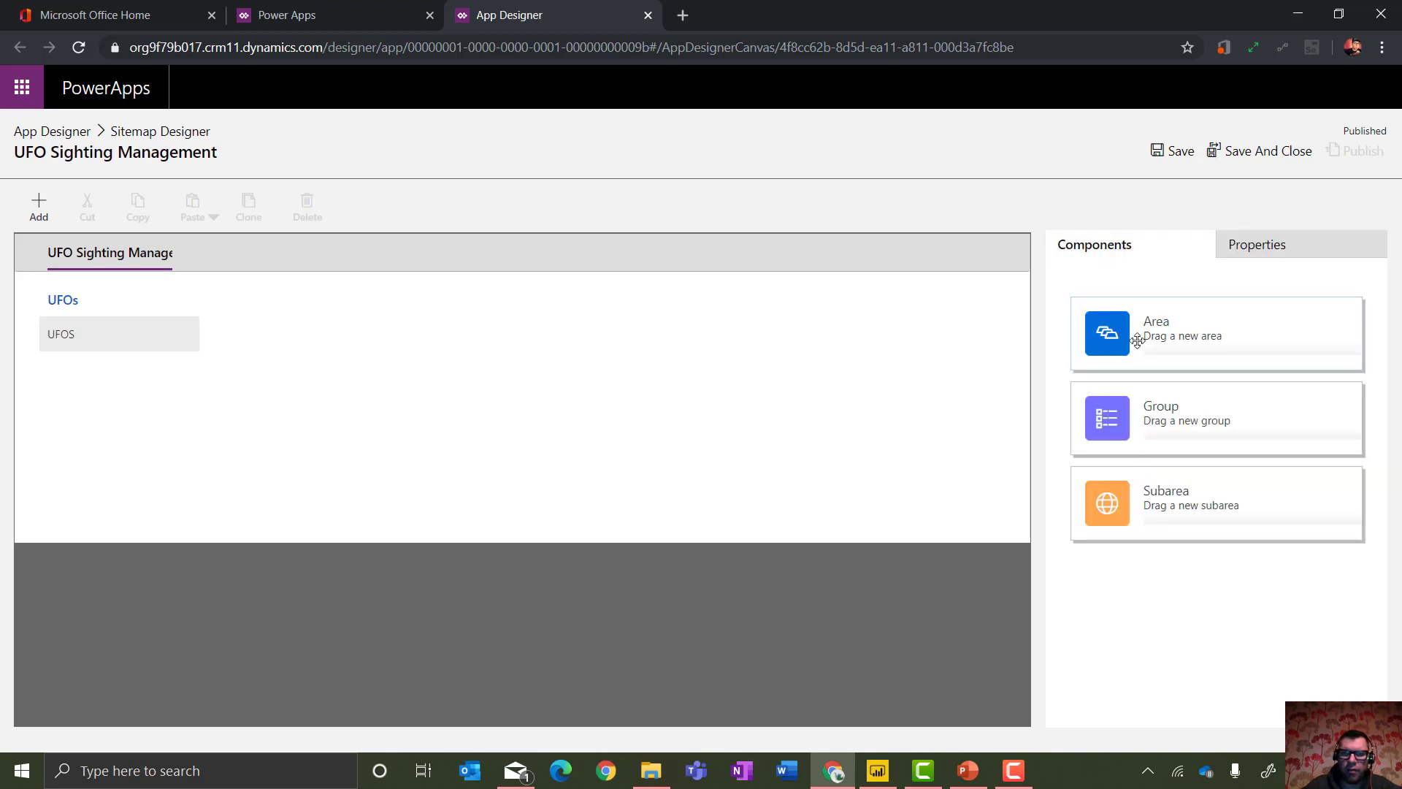
drag(1166, 486, 116, 368)
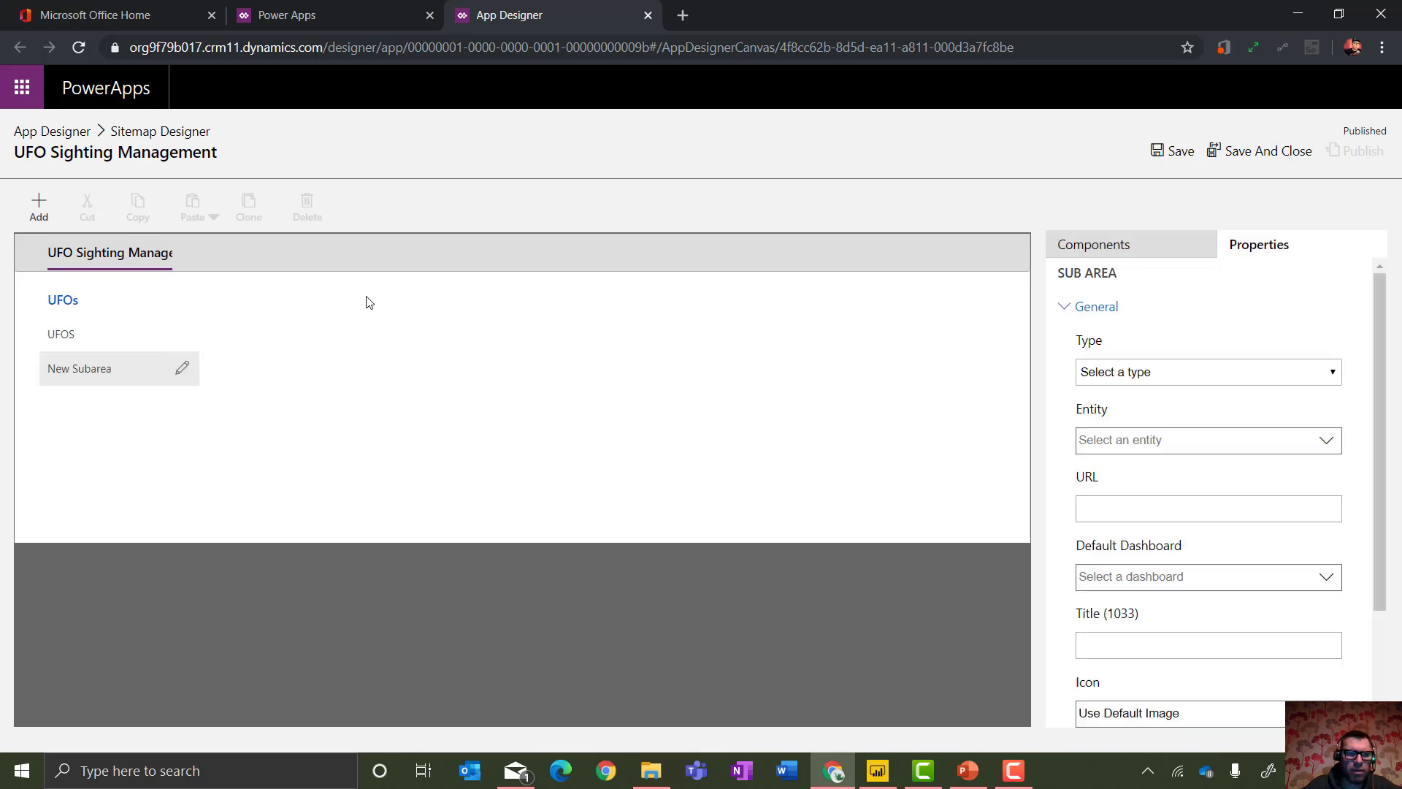
click(1127, 374)
click(1126, 456)
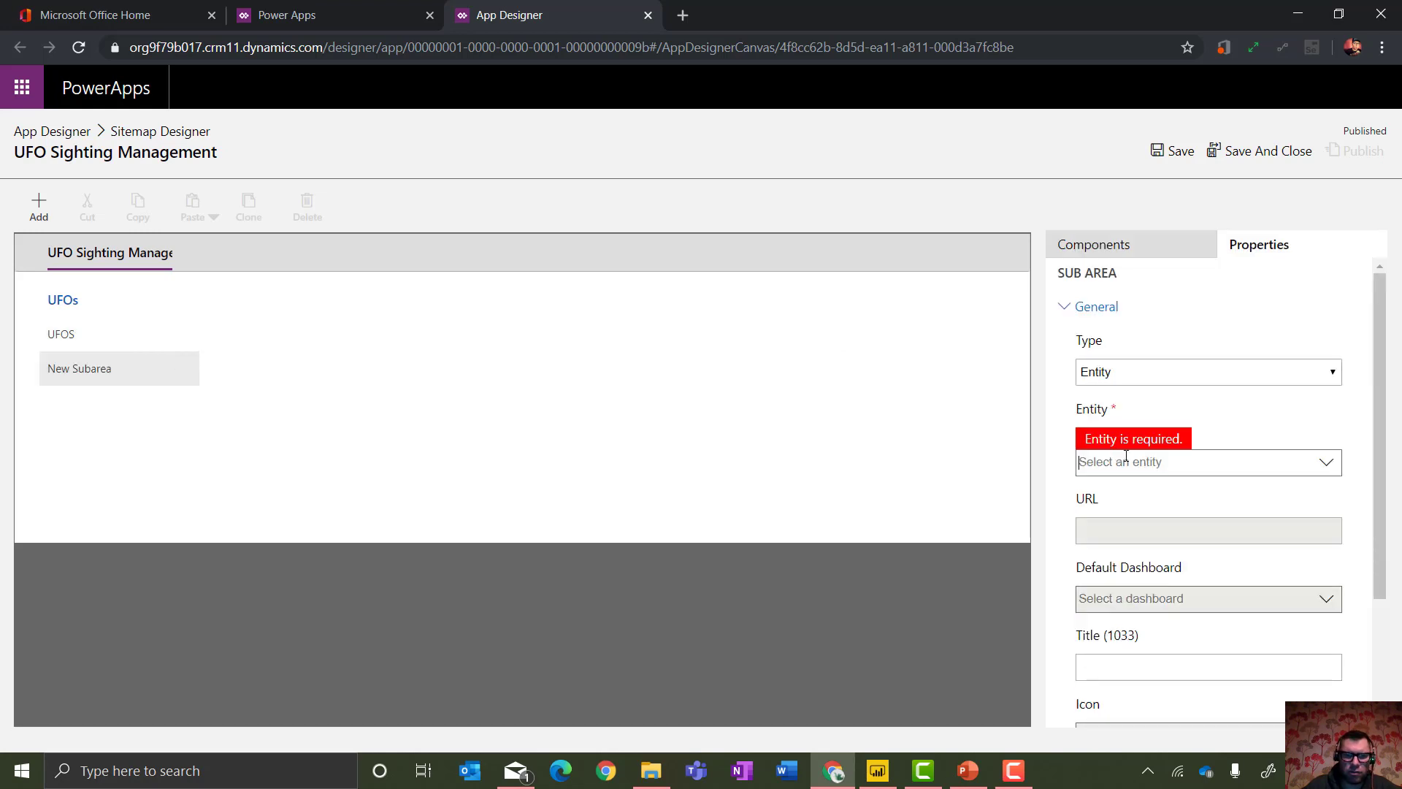
text(con)
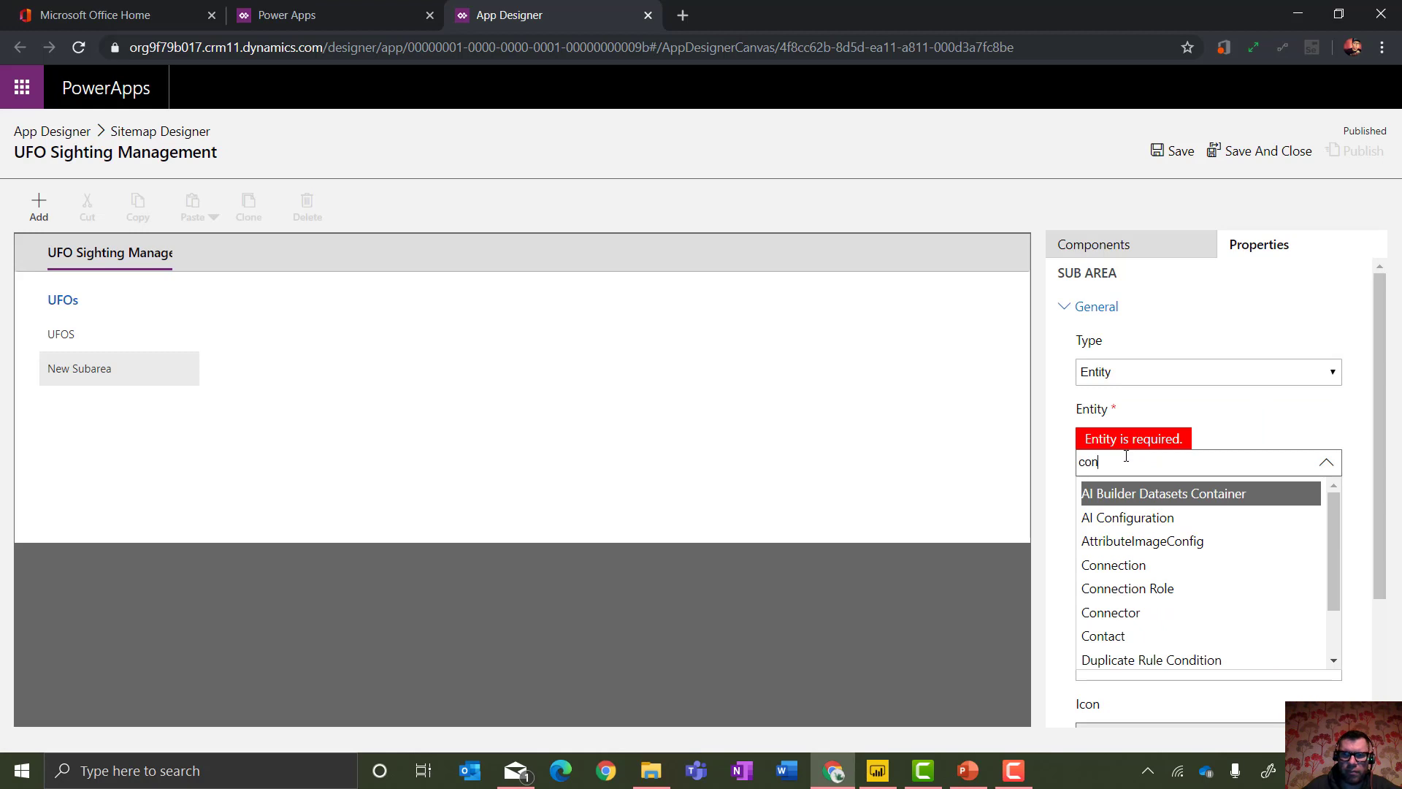
click(1102, 635)
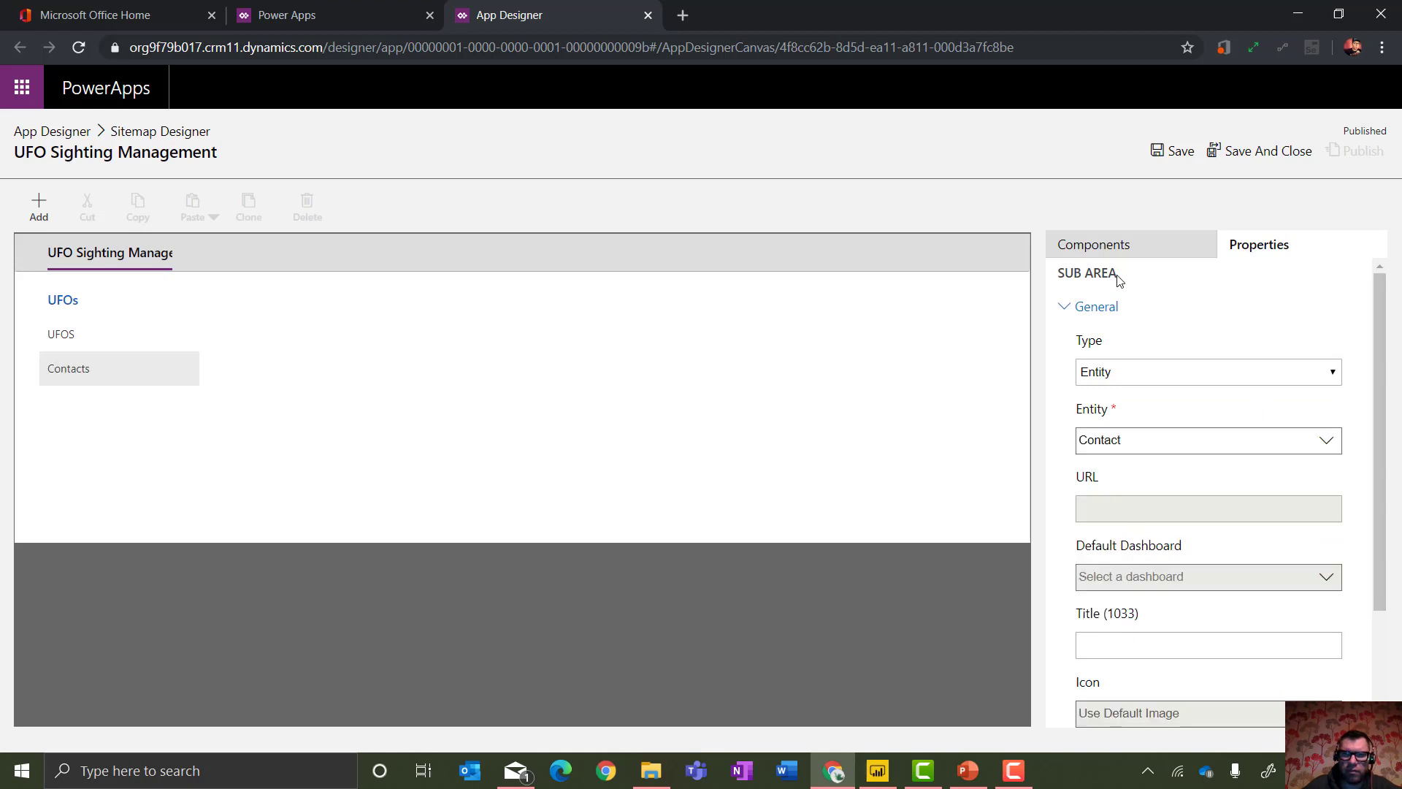
Save and publish the site map, and return to the app's design canvas.
click(1171, 155)
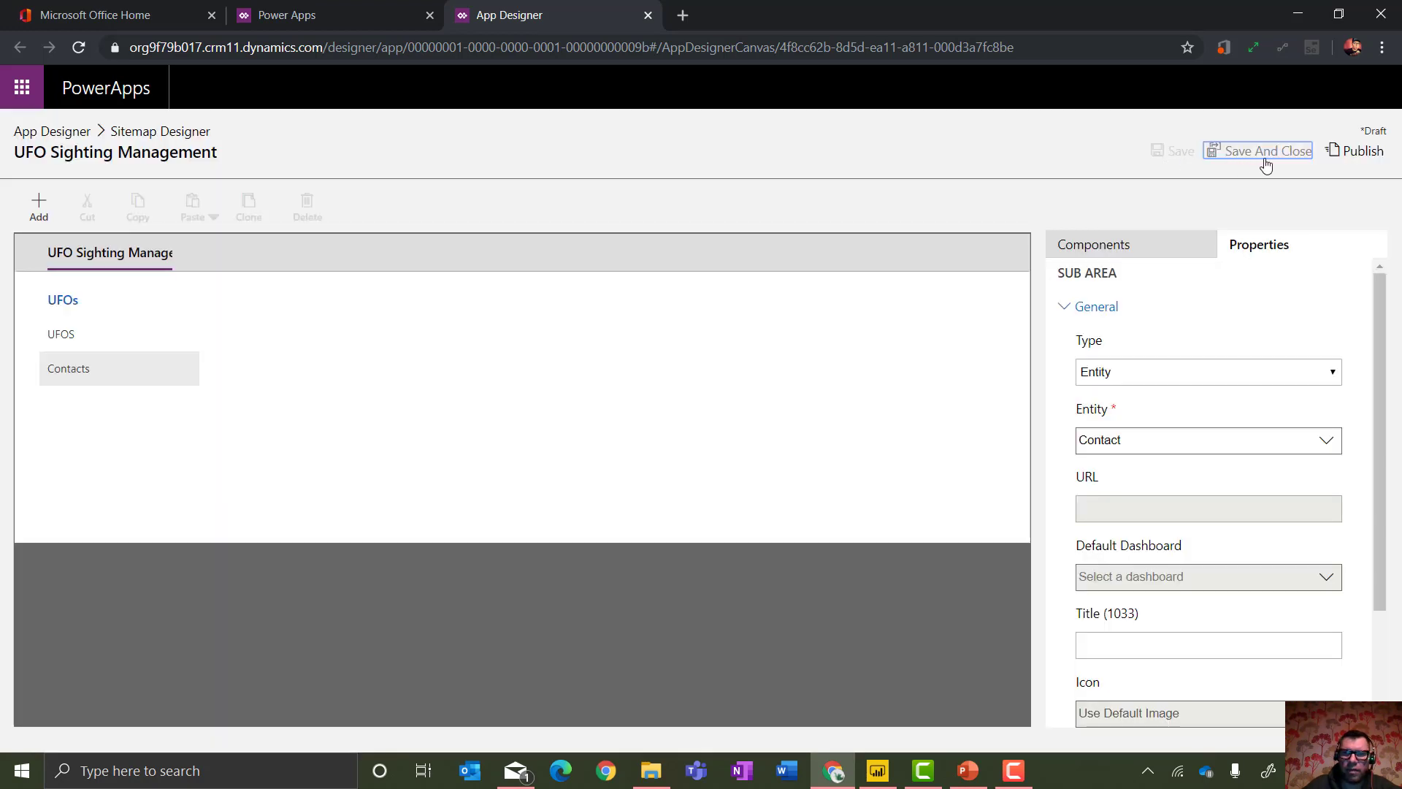
click(1348, 152)
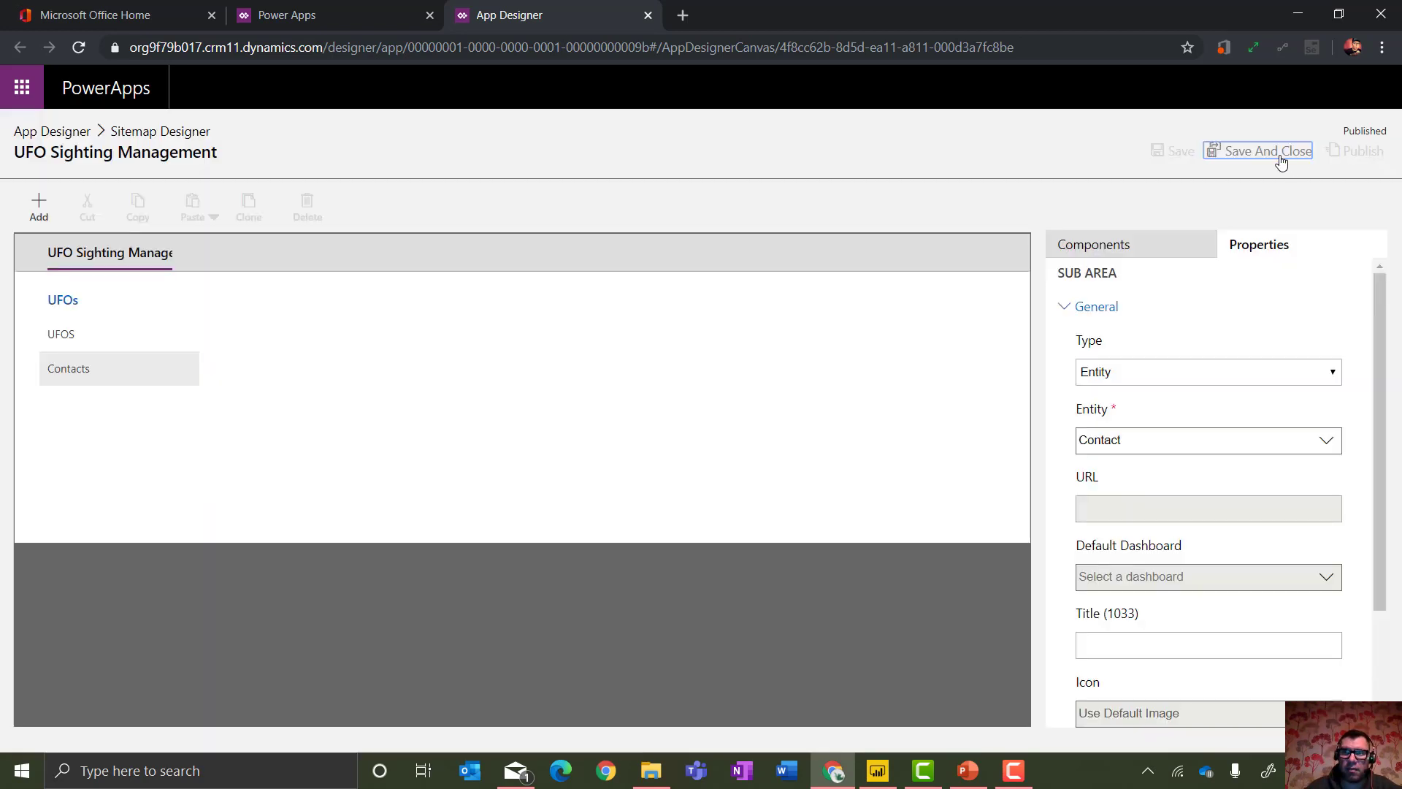
click(1281, 157)
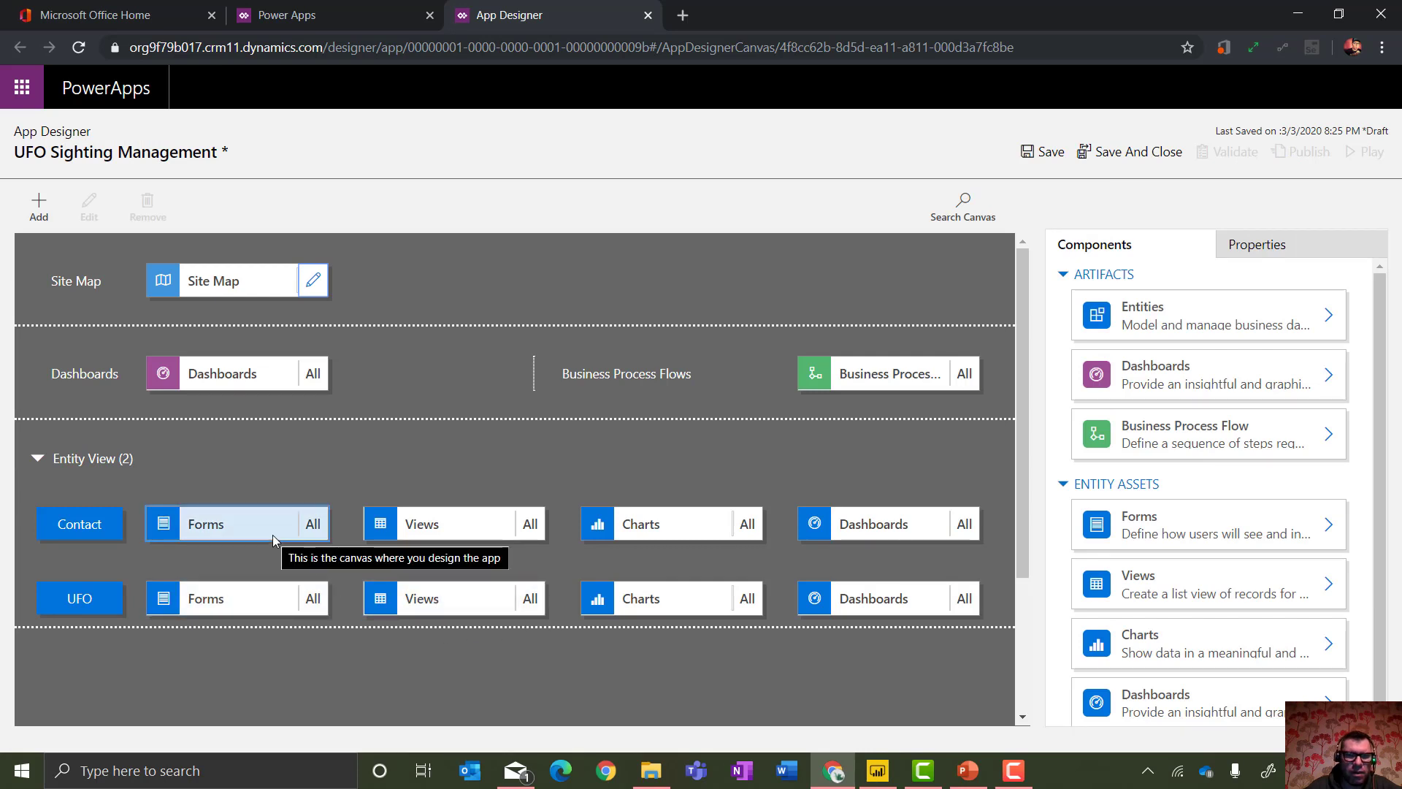
Check the forms included for the Contact and UFO entities, and stop including all dashboards in the app.
click(282, 535)
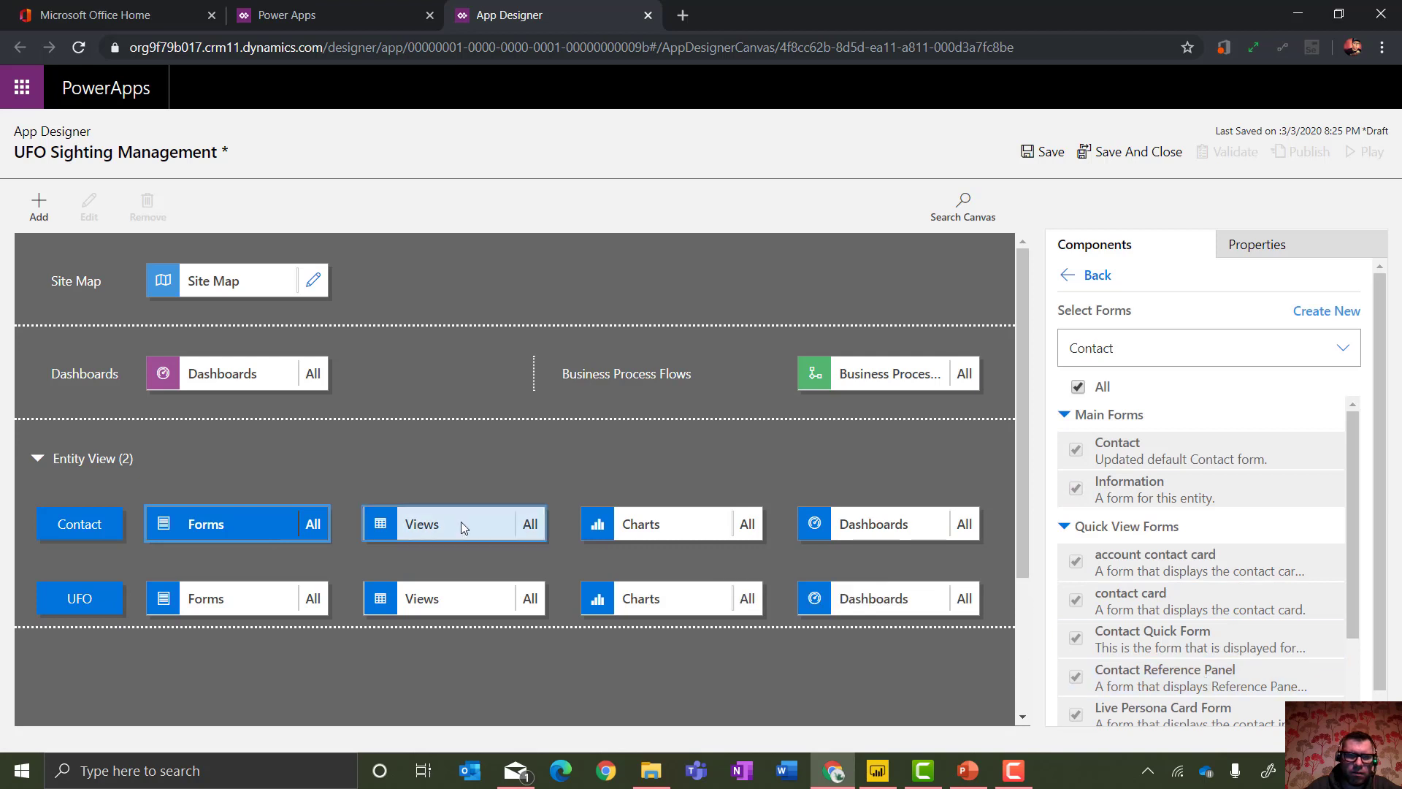
click(256, 597)
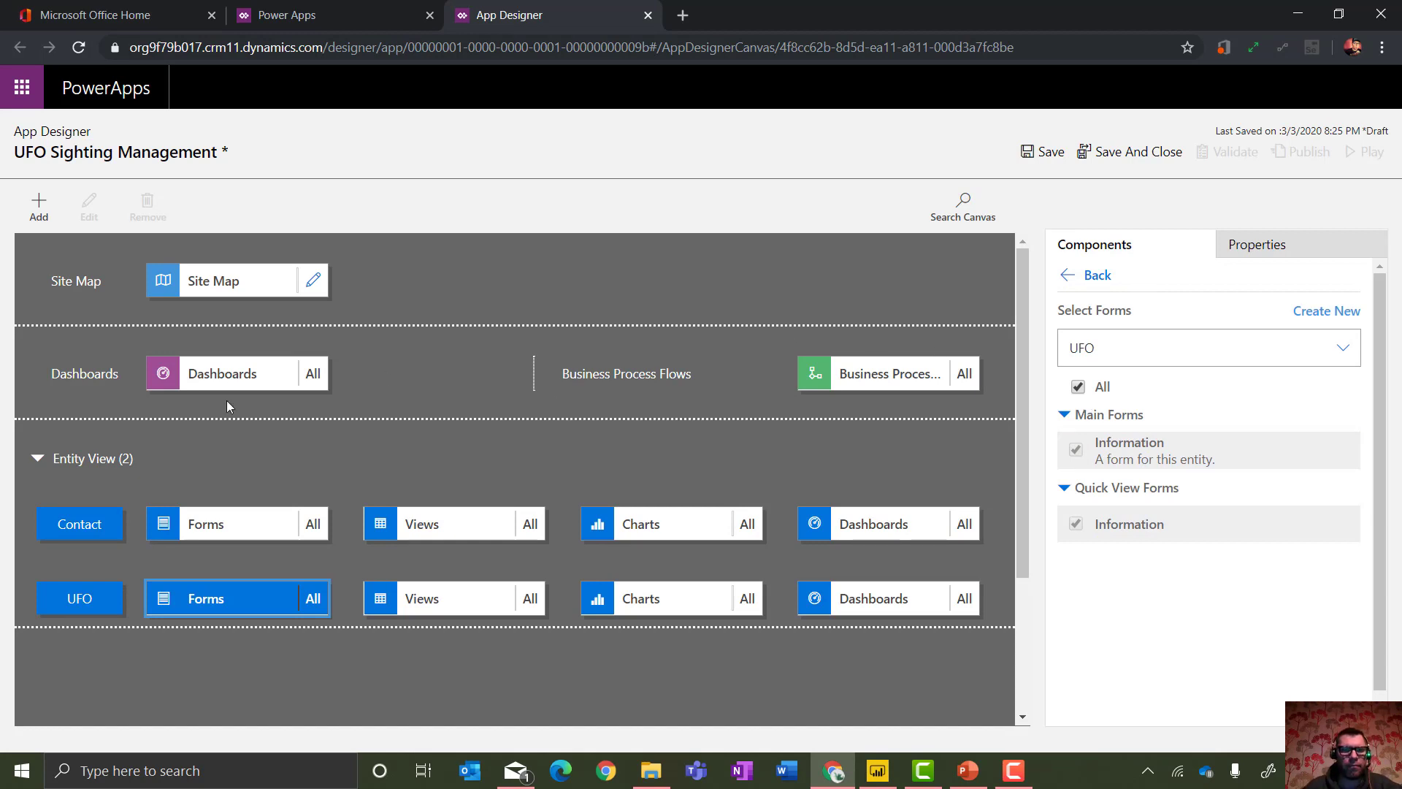
click(243, 378)
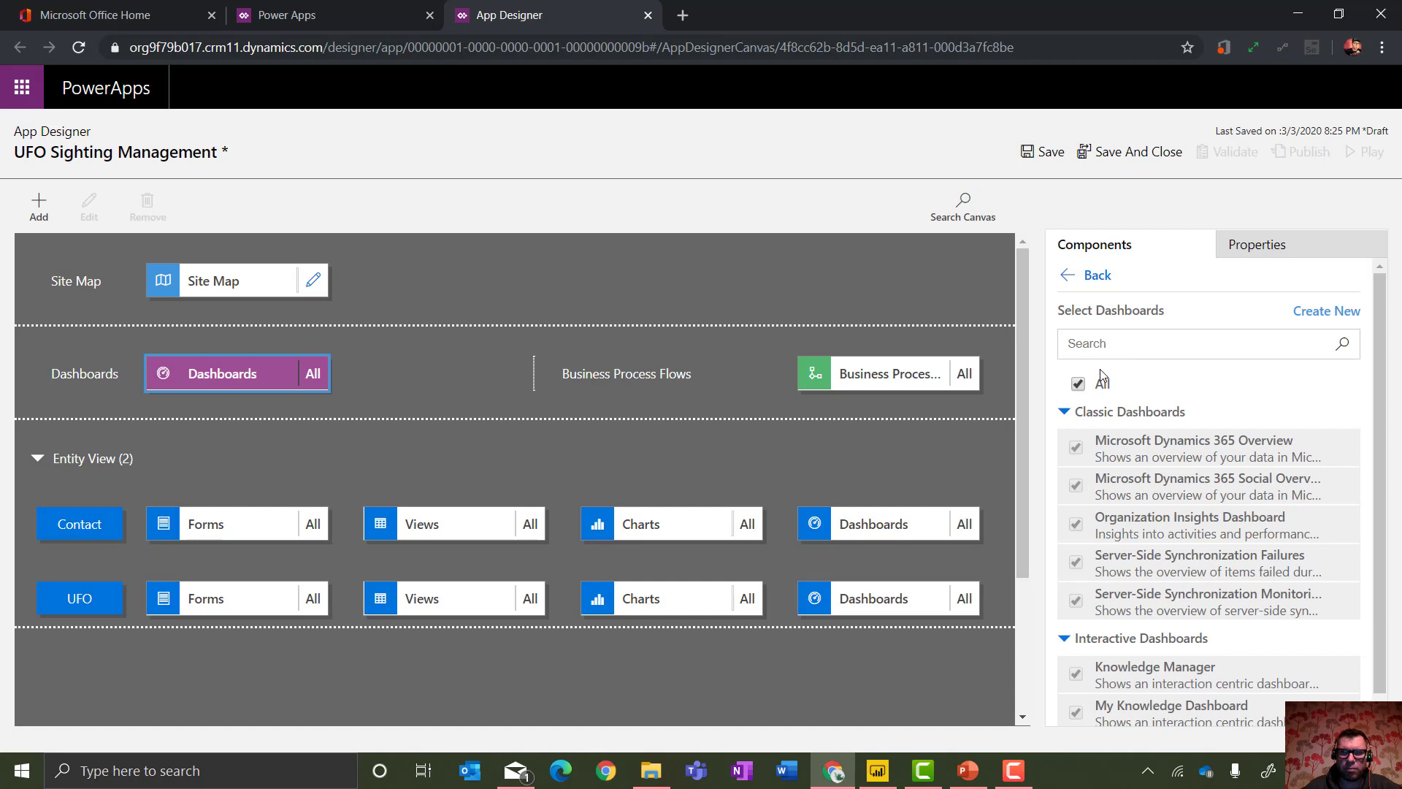
click(1079, 387)
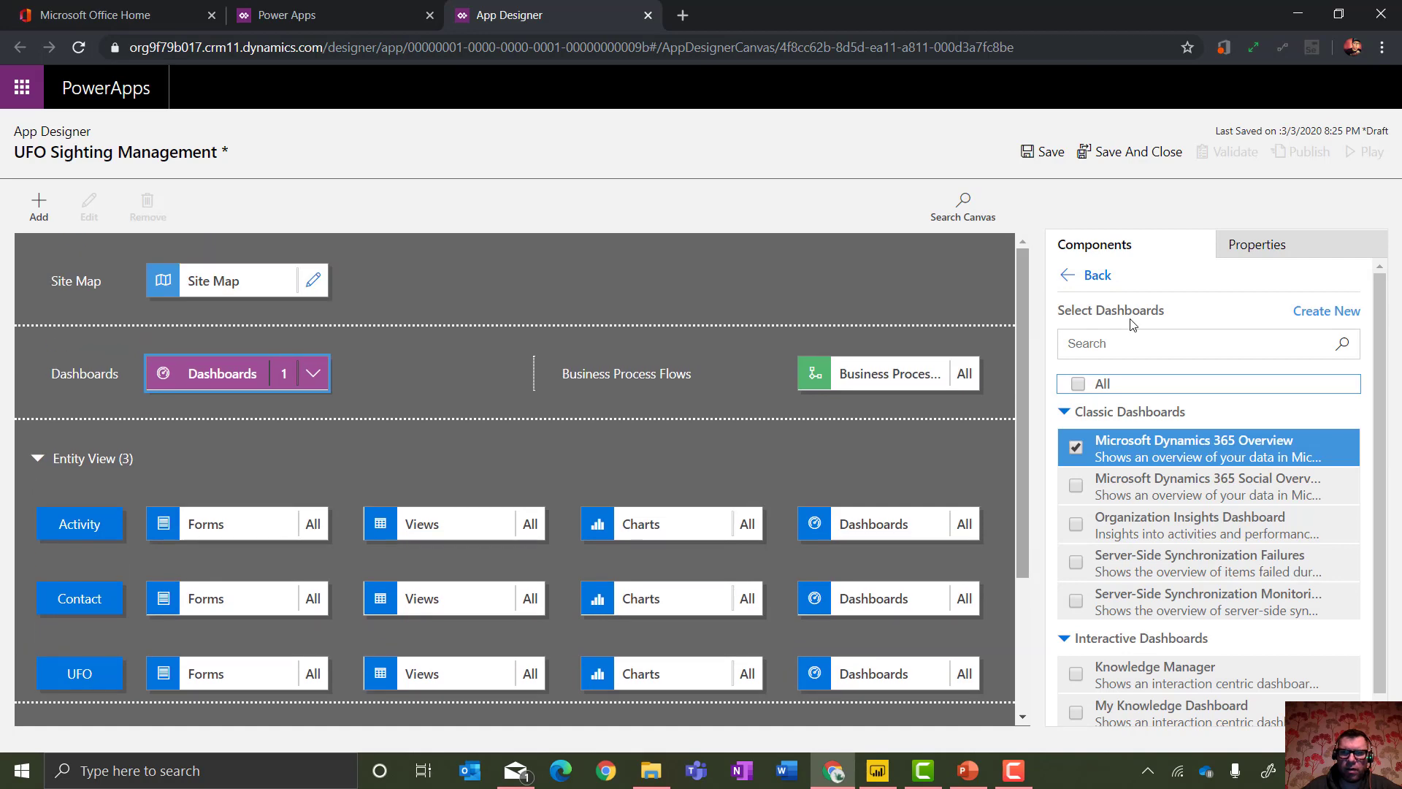
Create a new classic dashboard with the 2-Column Regular Dashboard layout and name it "UFO Sighting Management".
click(1339, 311)
click(1297, 348)
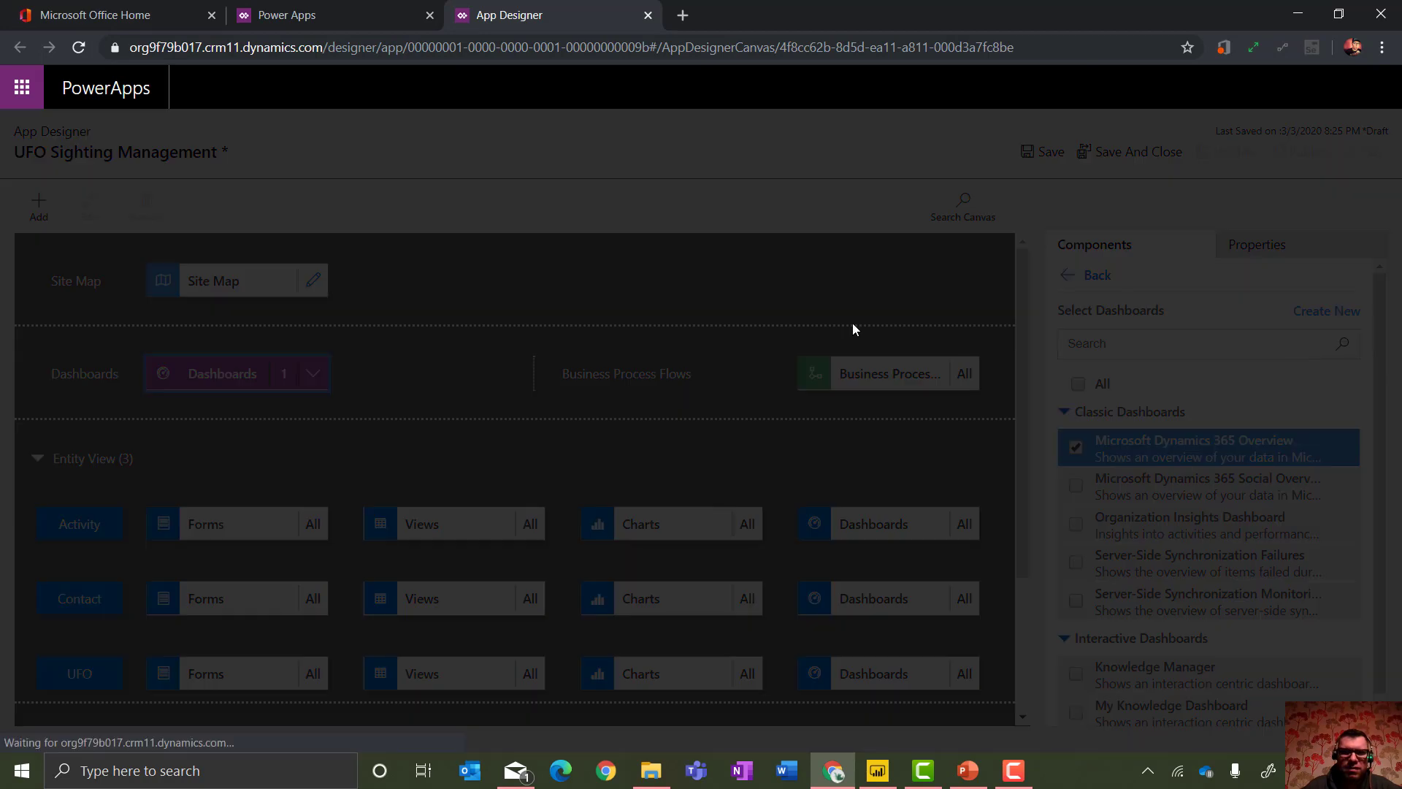
click(442, 462)
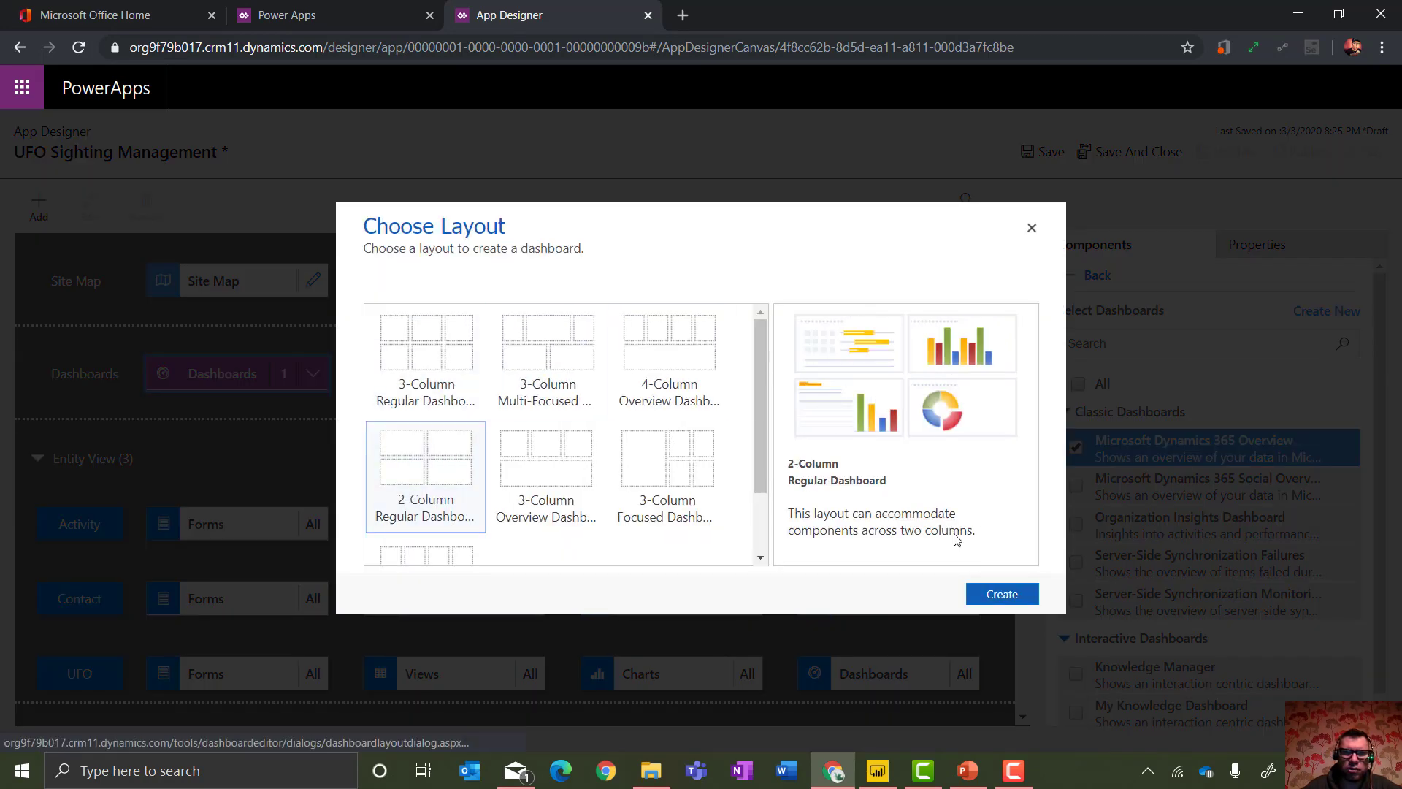
click(982, 591)
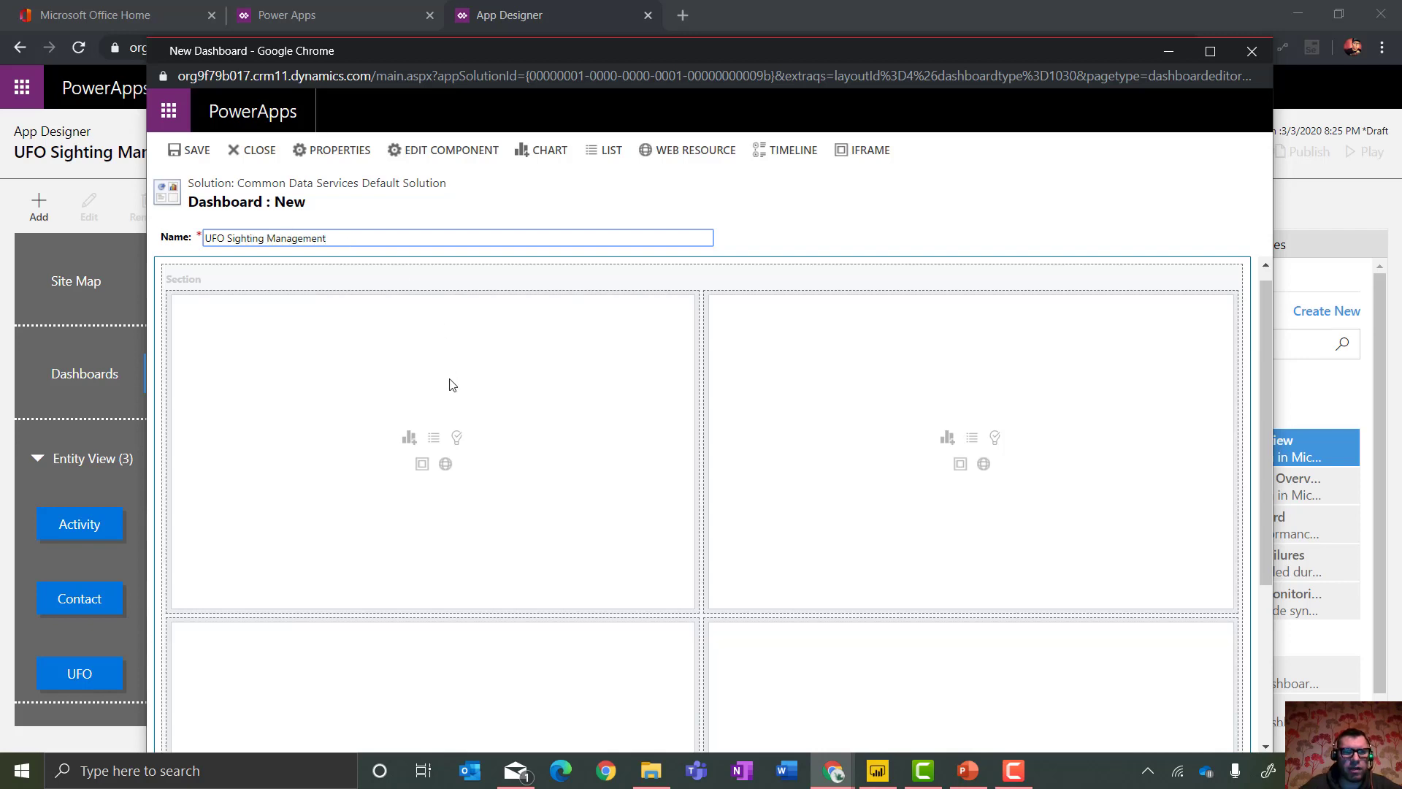
Add the "UFOs by country" chart, using the UFO record type and Active UFOS view, to the dashboard's upper-left cell.
click(414, 438)
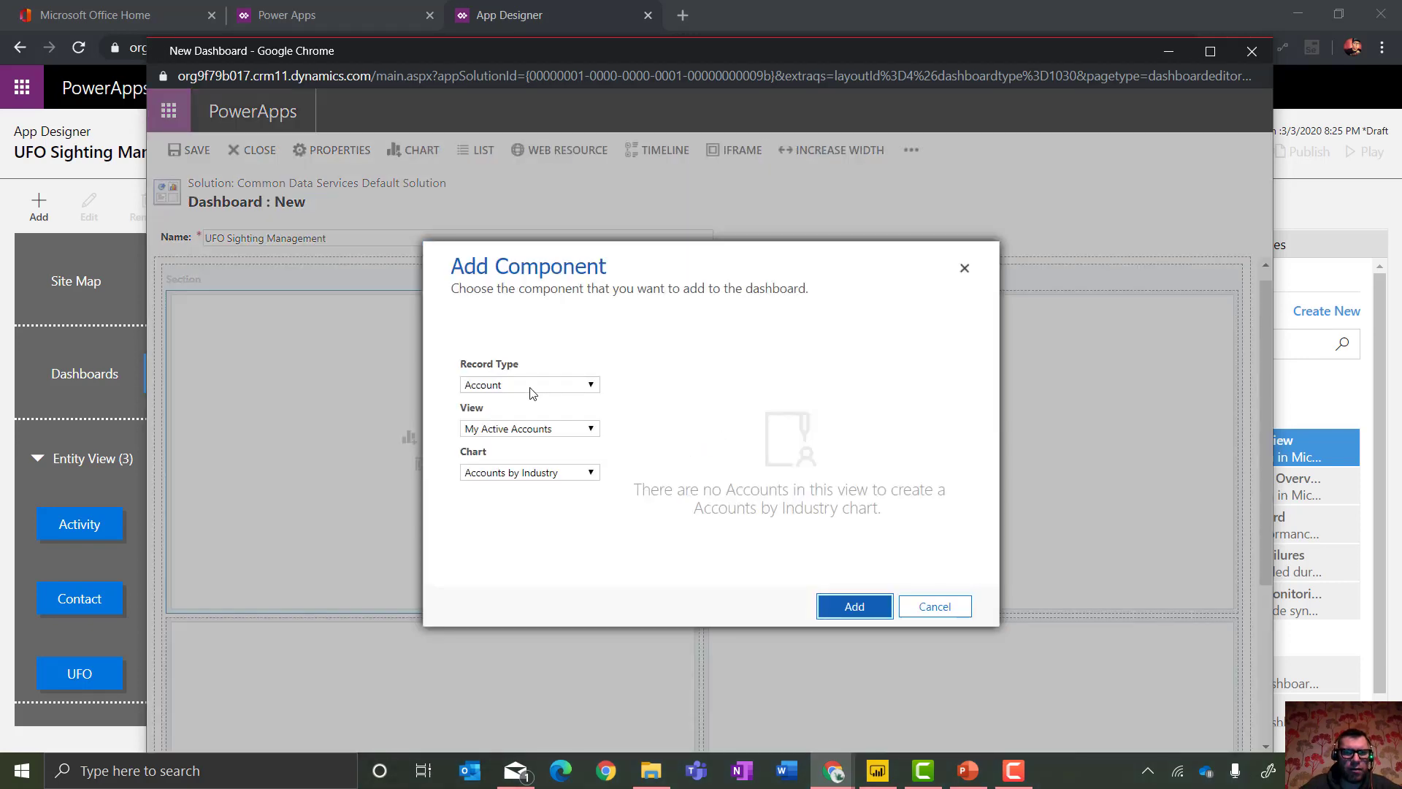
click(531, 386)
key(u)
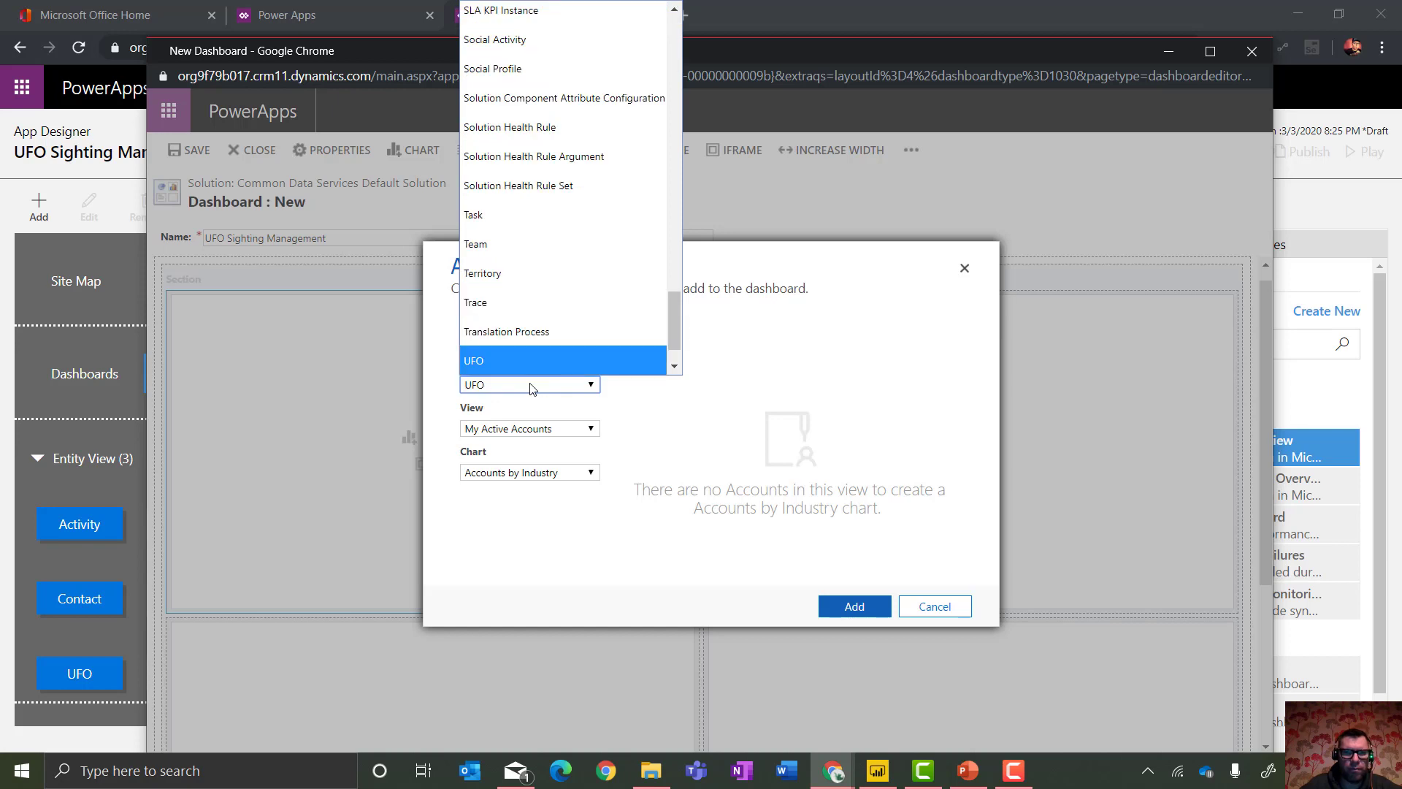
click(531, 386)
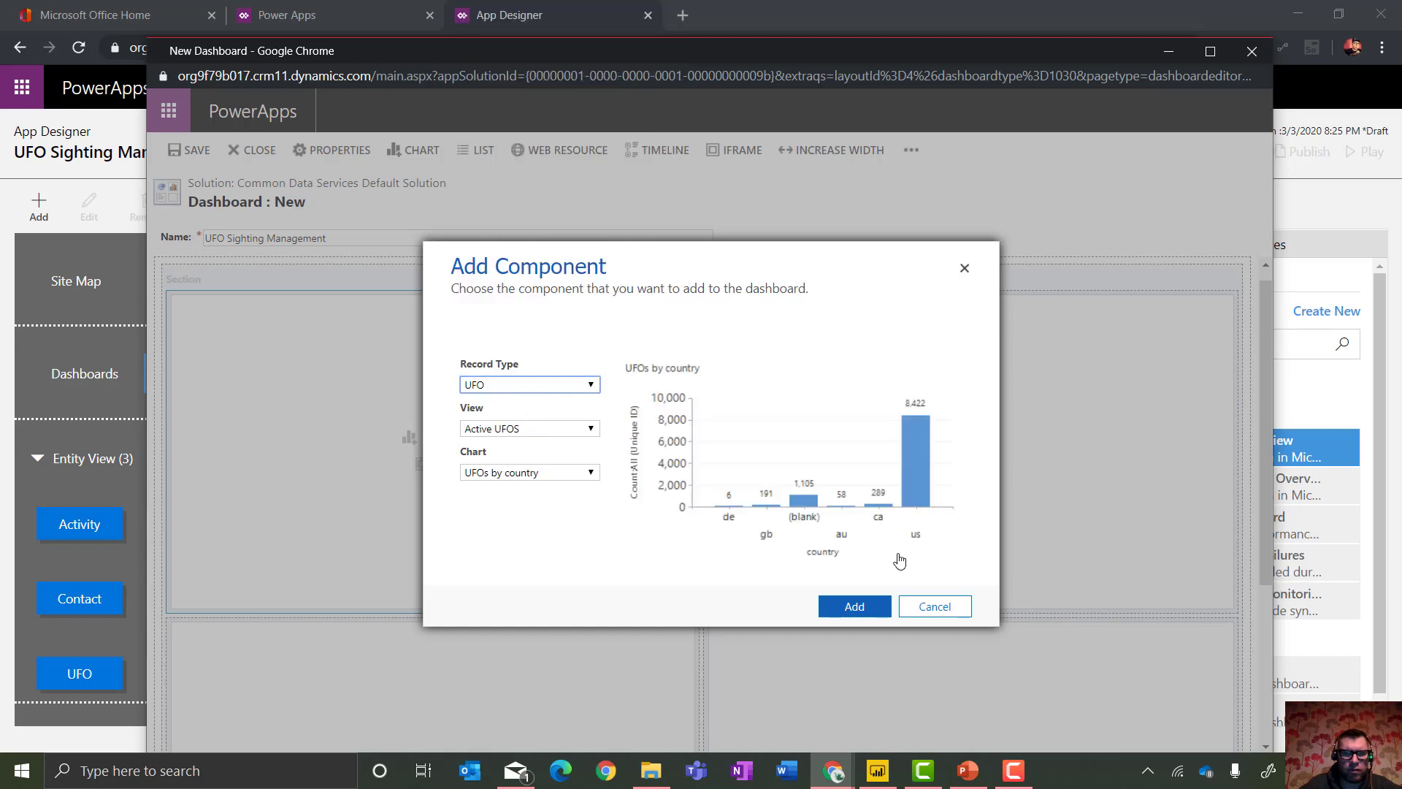
click(864, 607)
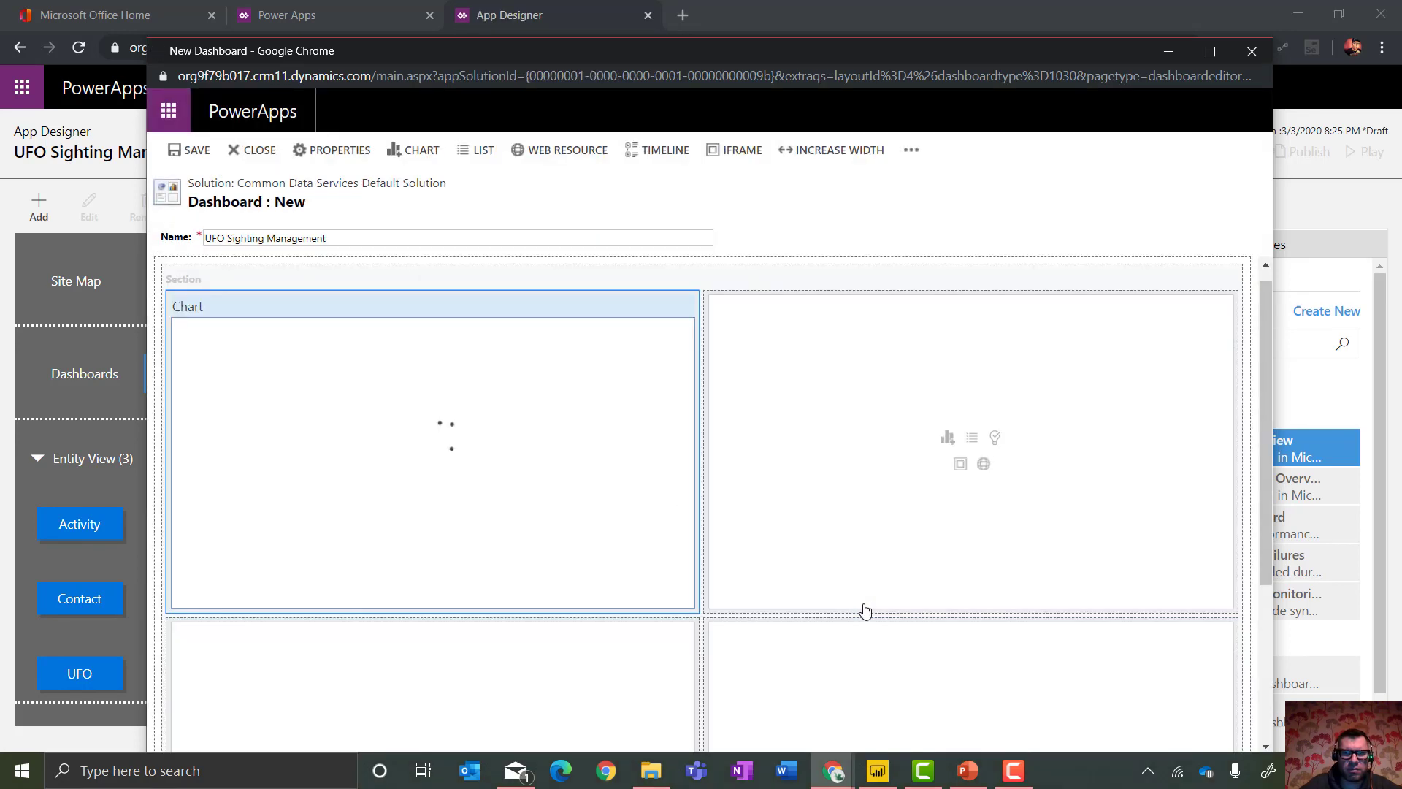
Add the pie chart of UFOs by shape, based on Active UFOS, to the dashboard's upper-right cell.
click(950, 440)
click(554, 393)
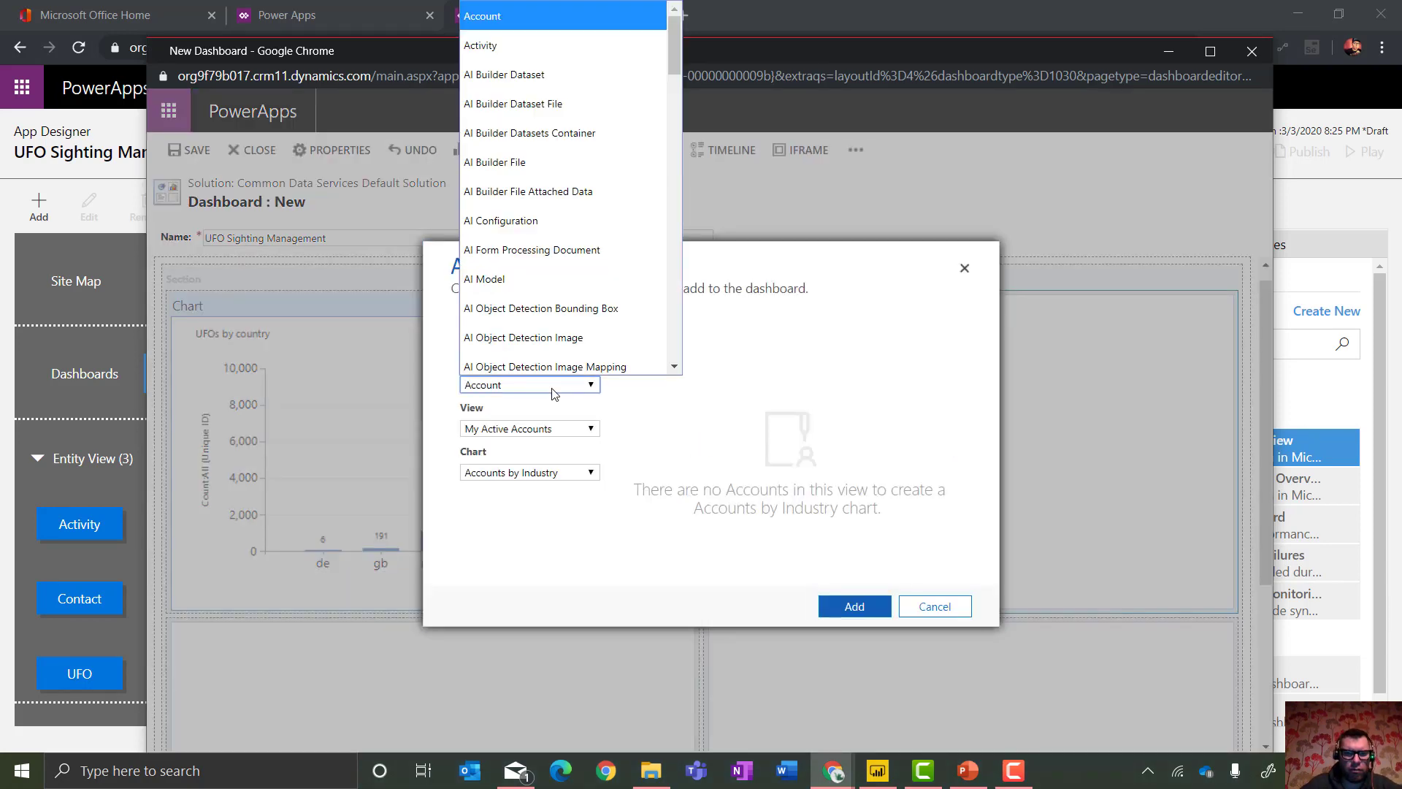
key(u)
click(555, 393)
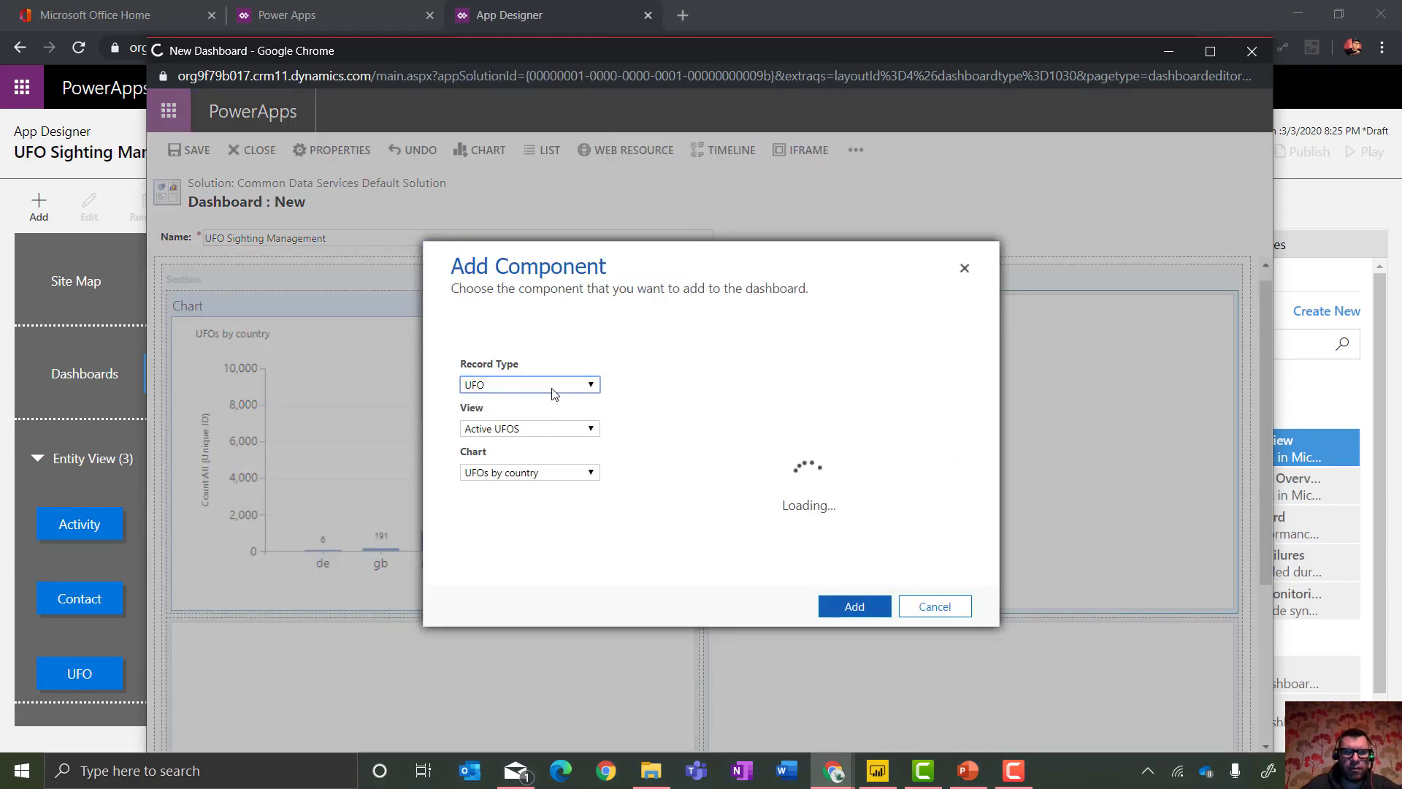
click(533, 473)
click(525, 544)
click(840, 611)
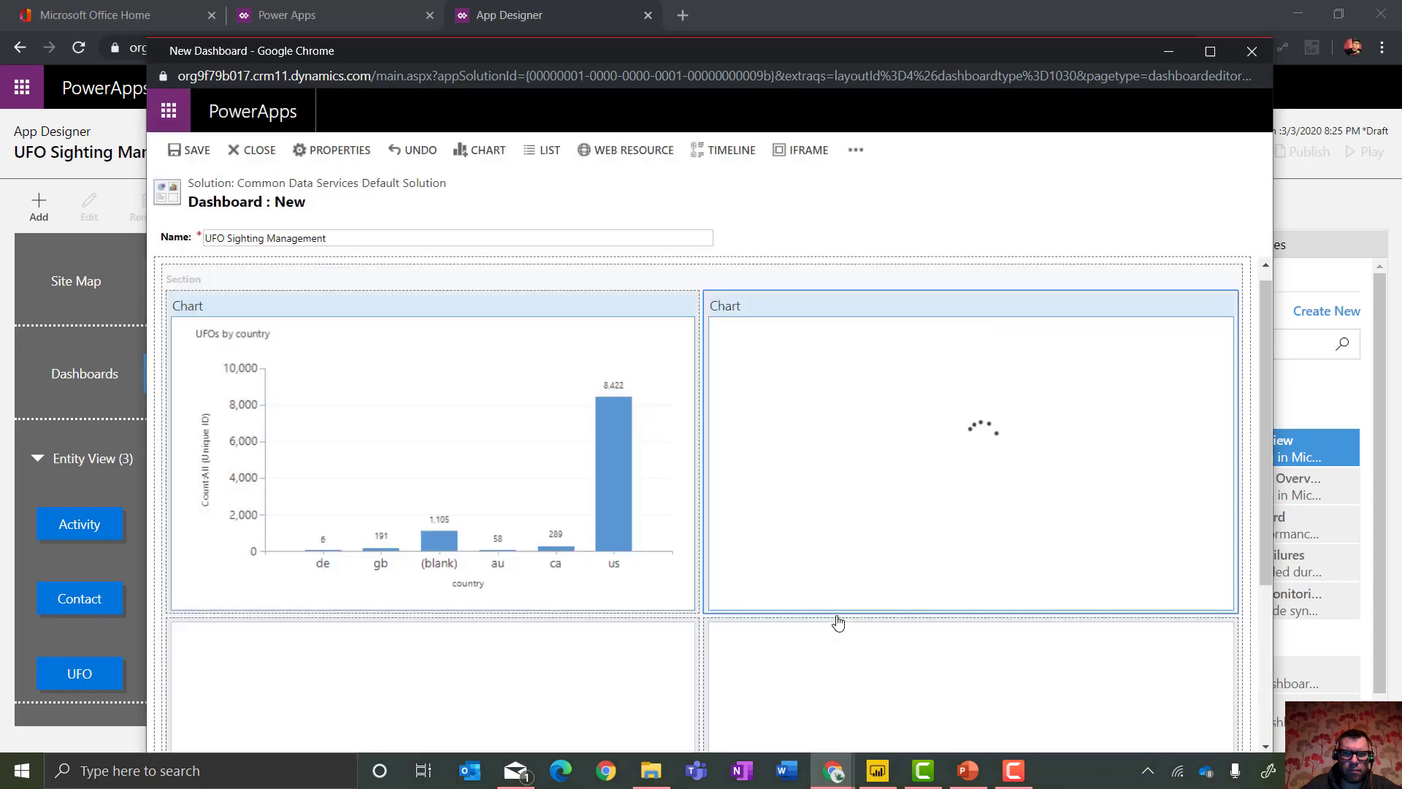
Add the "UFOs by Sub Status" chart, based on Active UFOS, to the dashboard's lower-left cell.
scroll(1258, 373, down, 3)
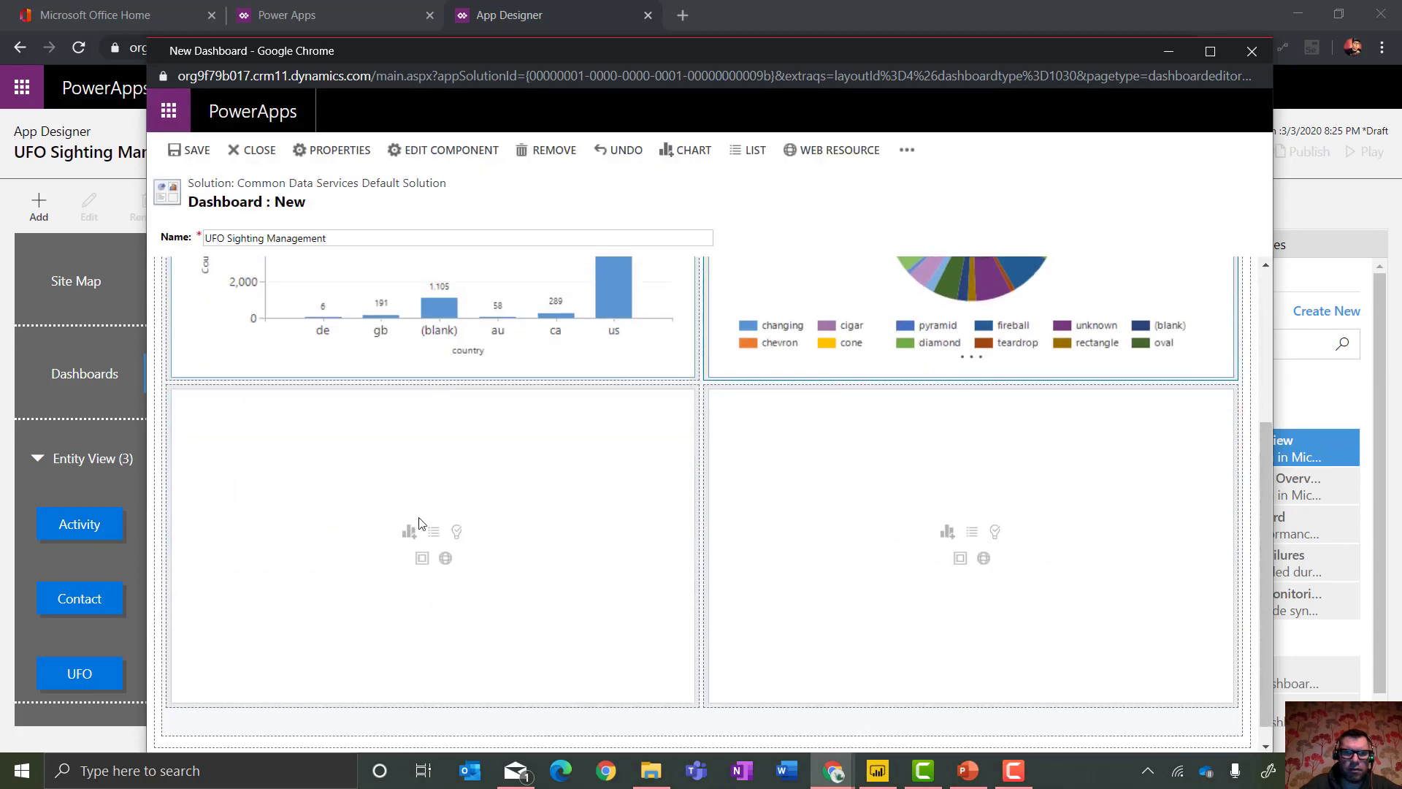
click(405, 541)
click(541, 385)
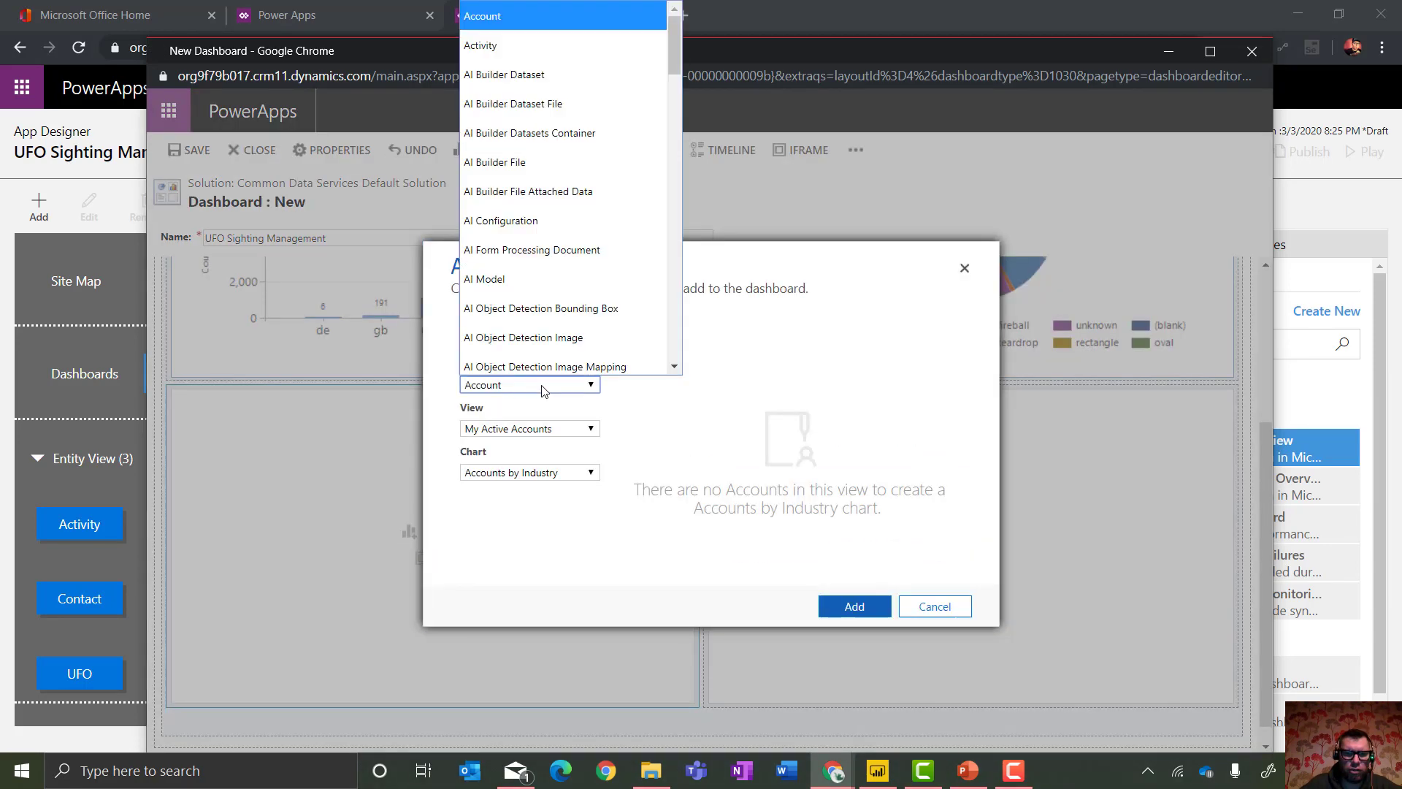
text(ufo)
click(549, 375)
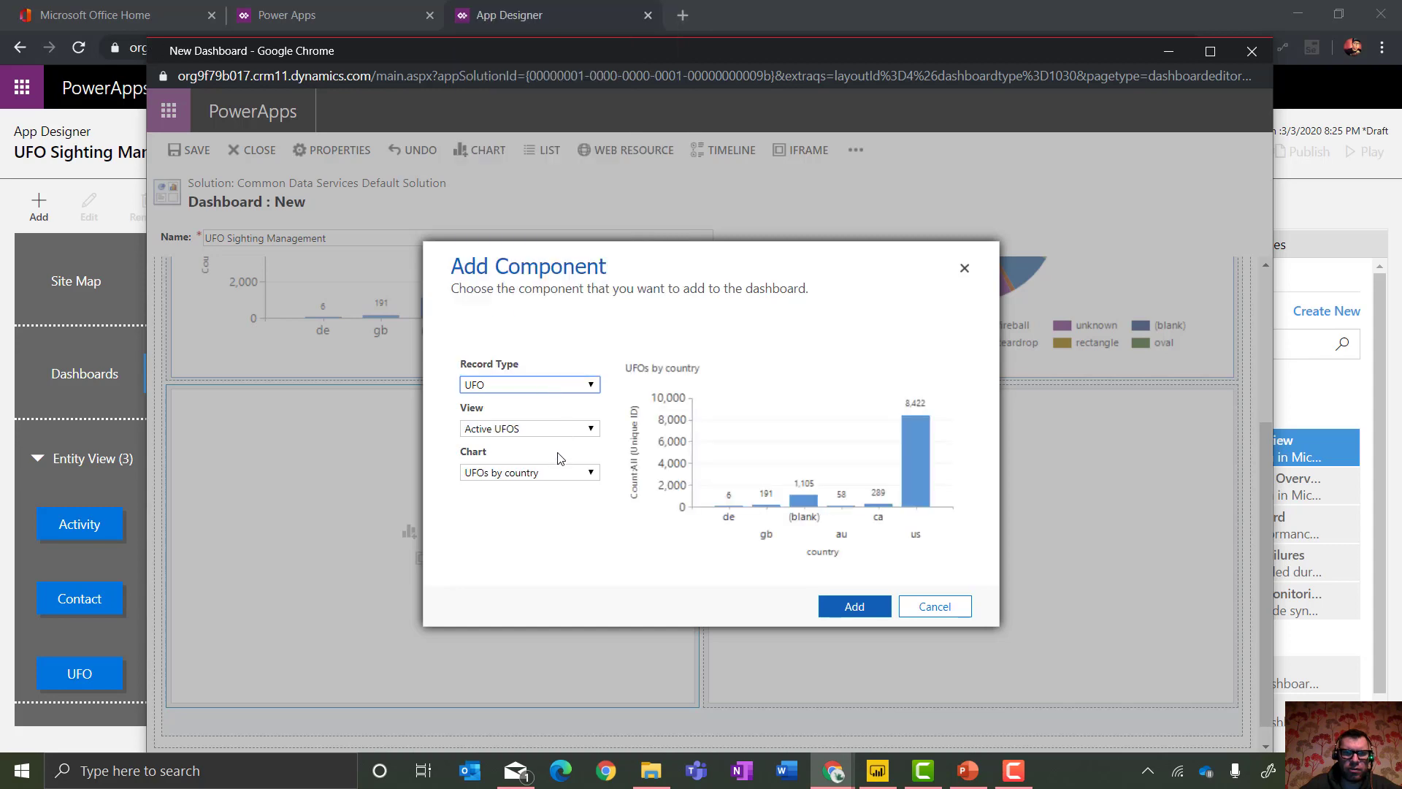
click(560, 473)
click(542, 569)
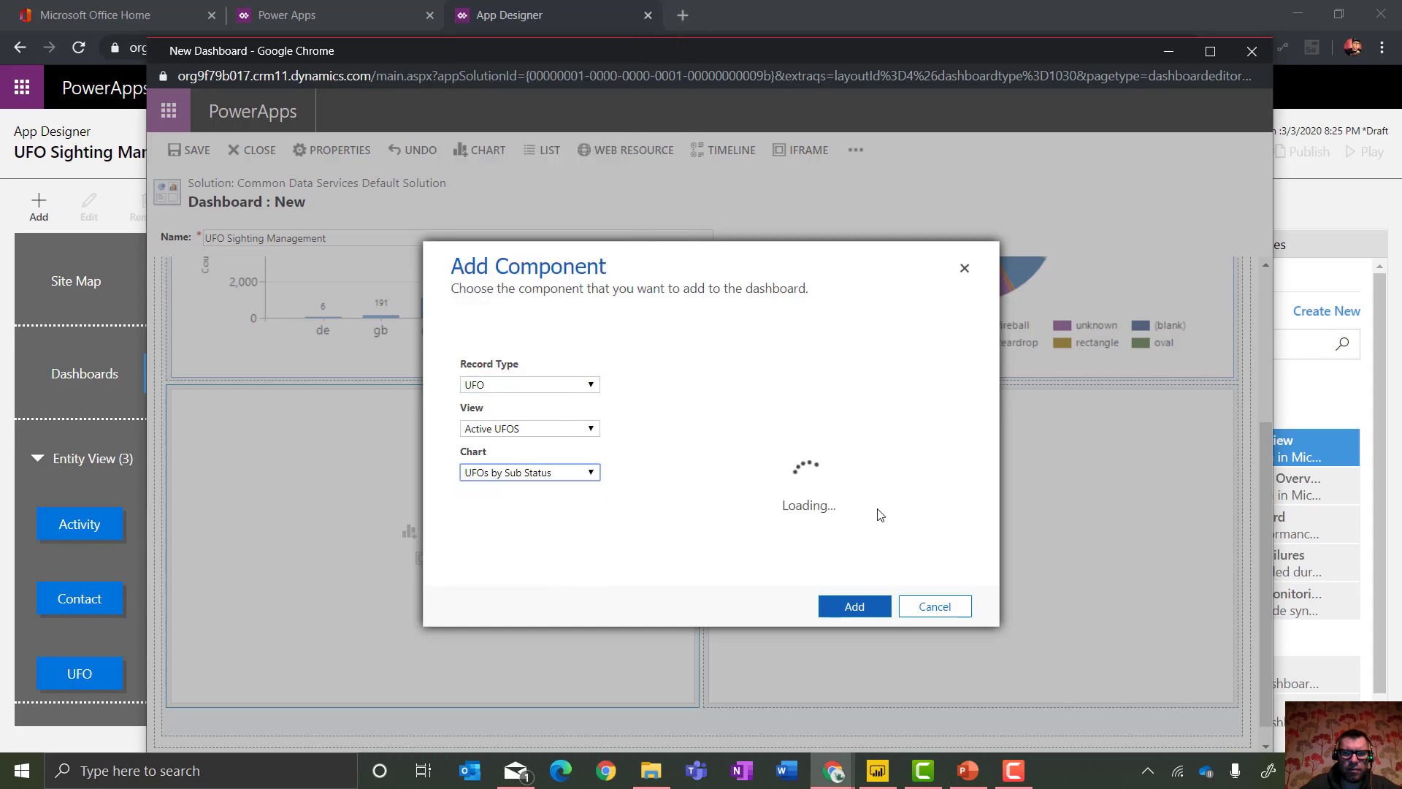
click(855, 606)
Add a list of UFOS records to the dashboard's lower-right cell, and save and close the dashboard.
click(975, 535)
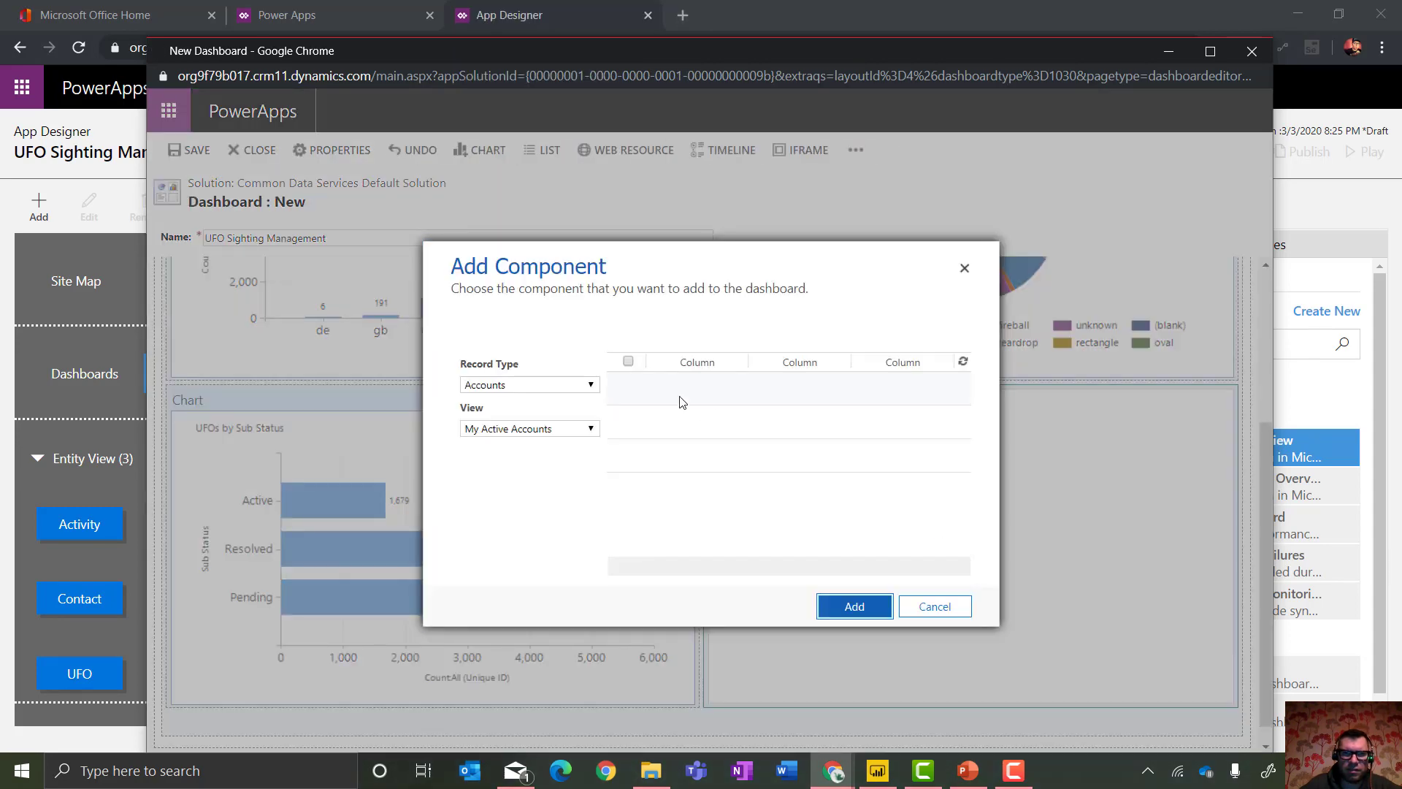
click(547, 389)
key(u)
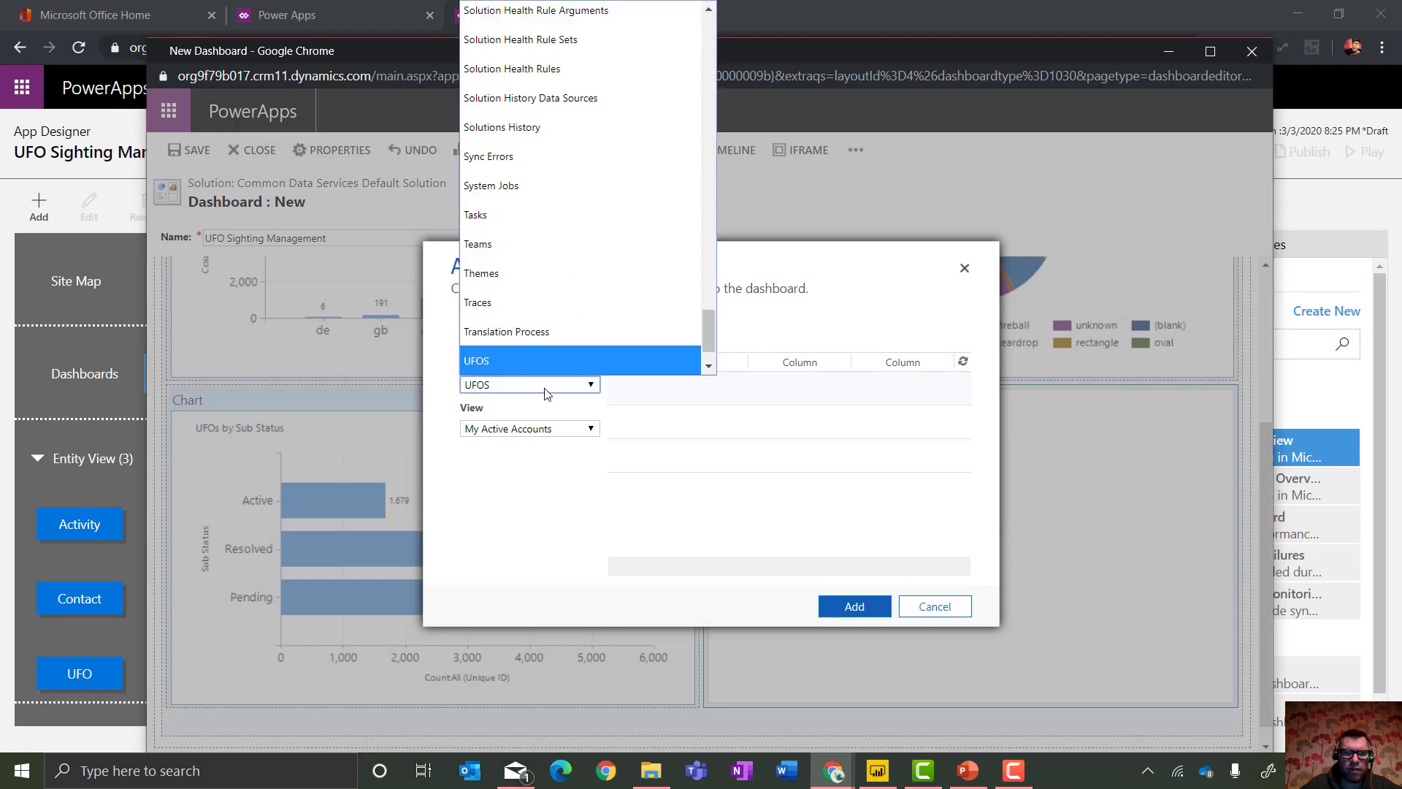
key(Return)
click(869, 612)
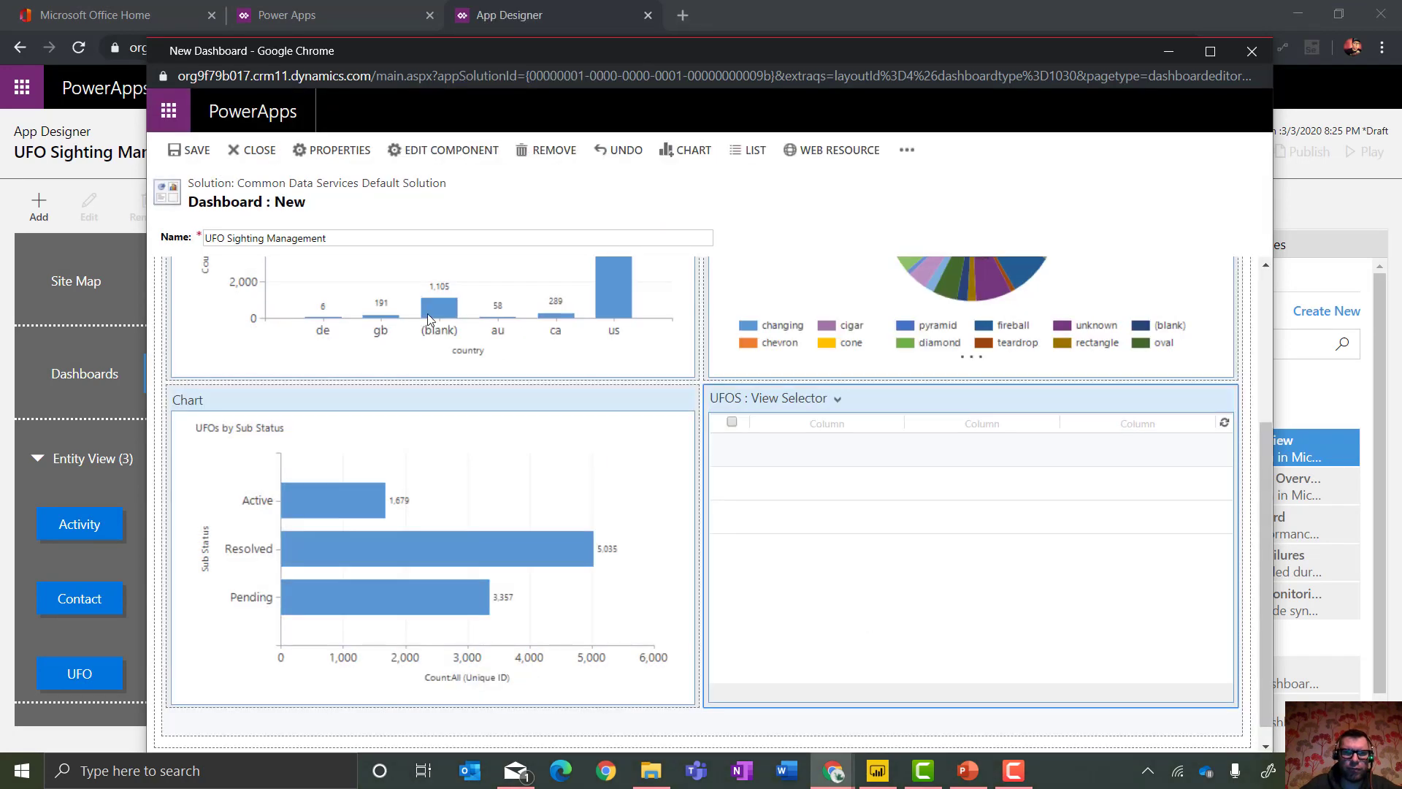
click(195, 151)
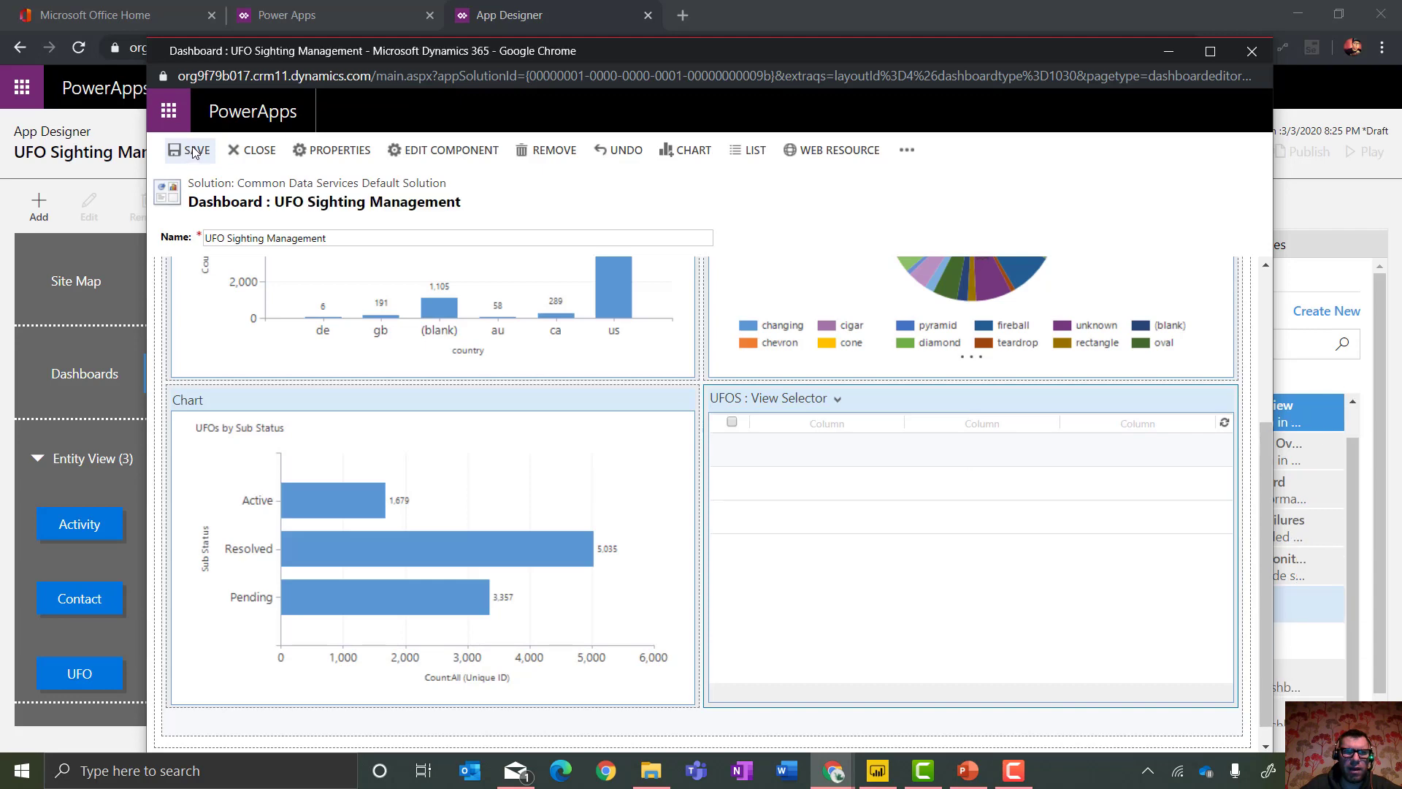
click(260, 151)
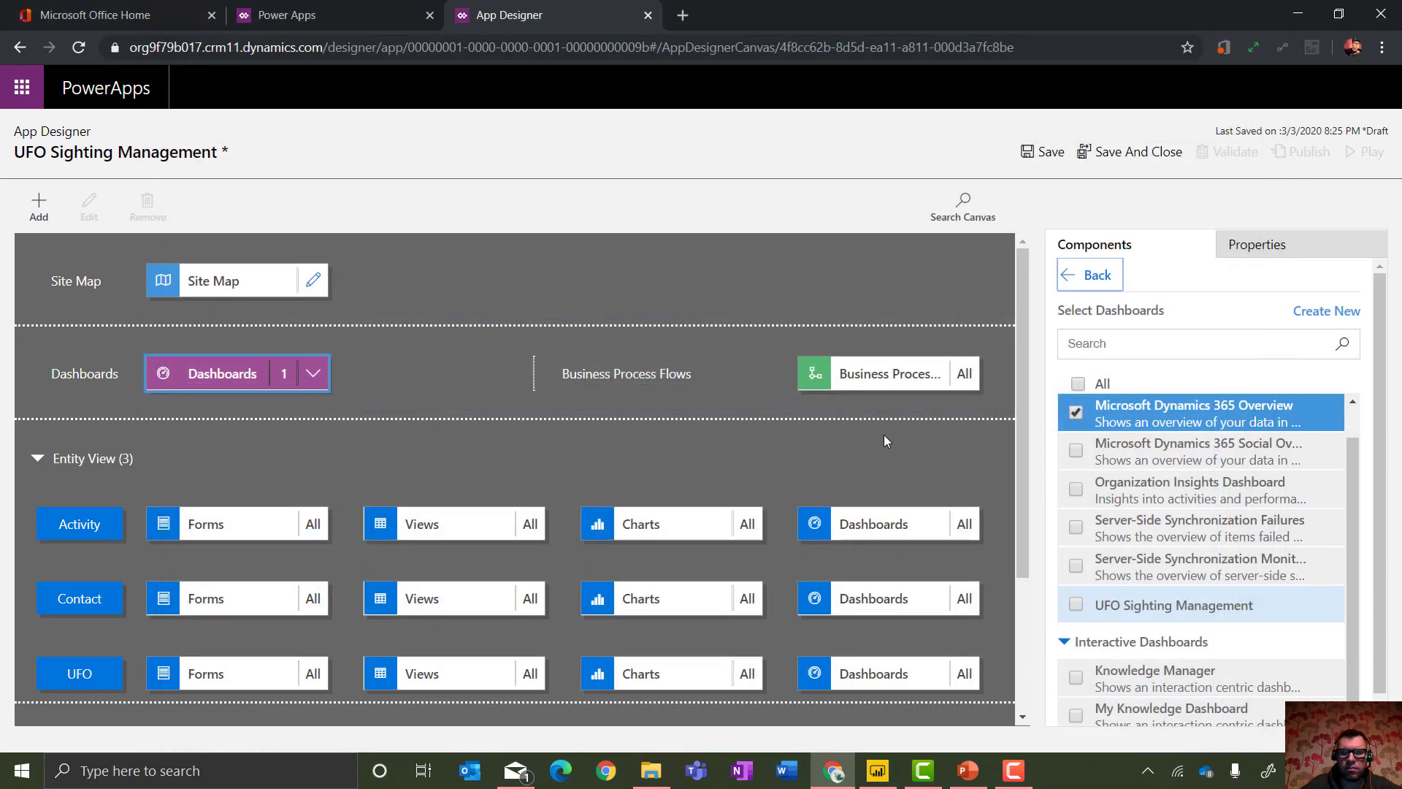
Include the UFO Sighting Management dashboard in the app instead of Microsoft Dynamics 365 Overview, and save the app.
click(1076, 604)
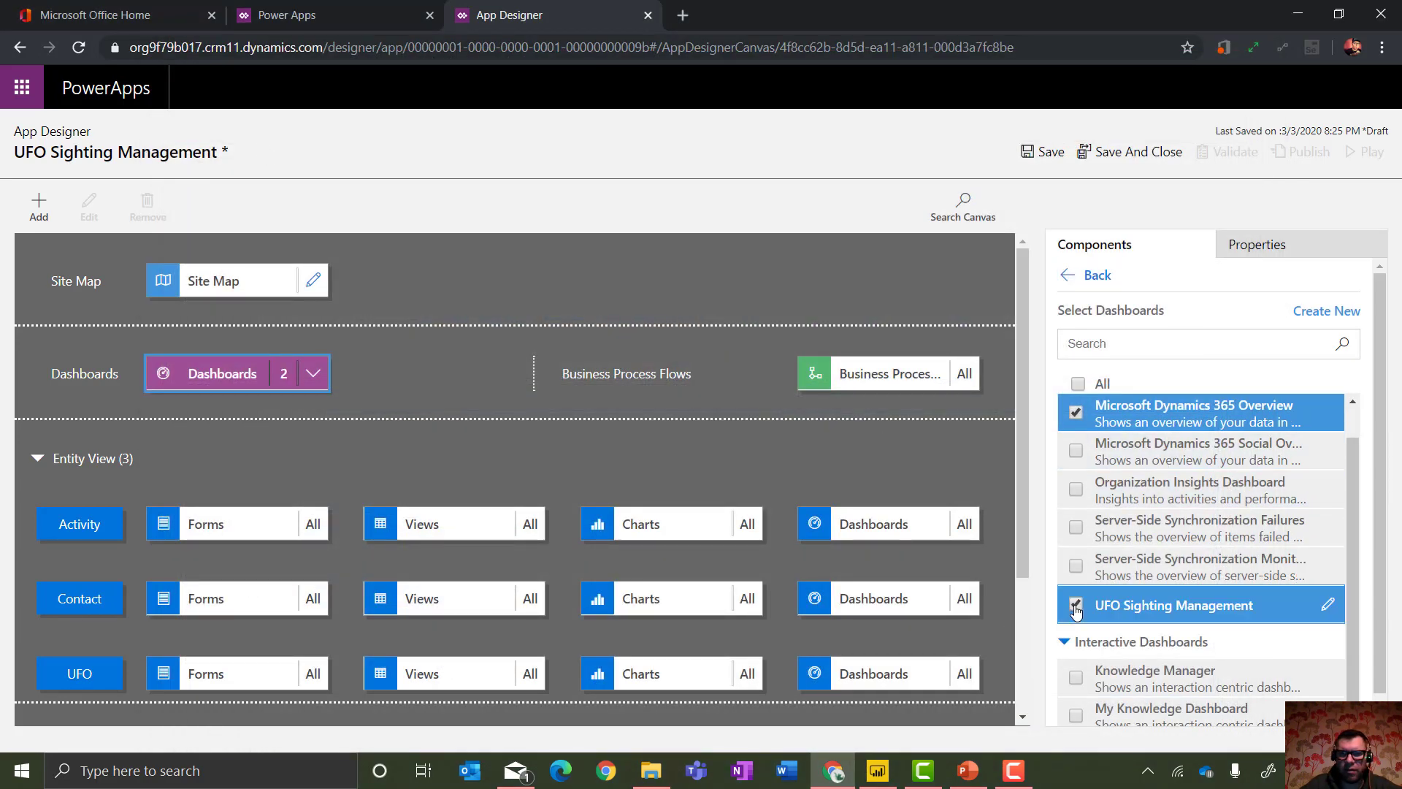
click(1077, 413)
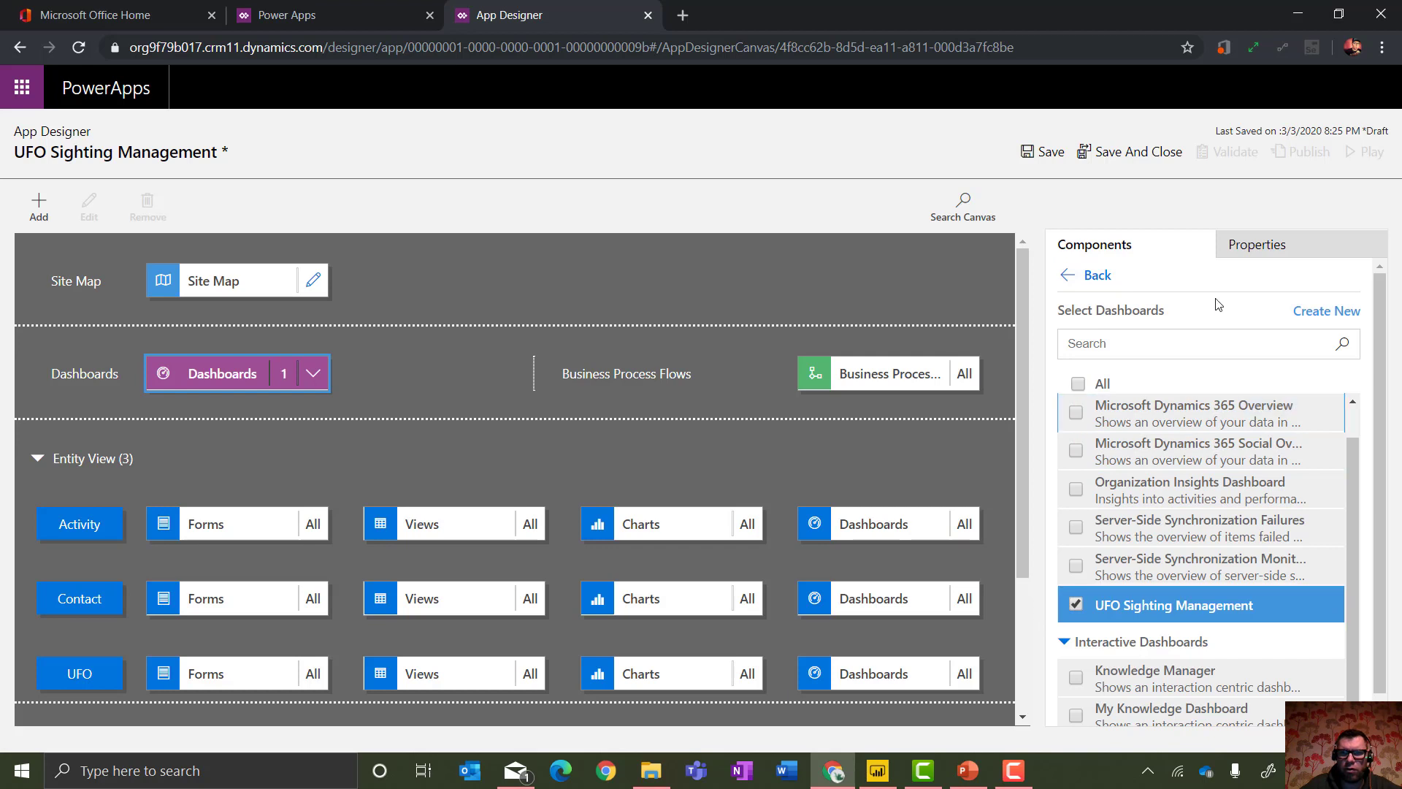
click(1090, 279)
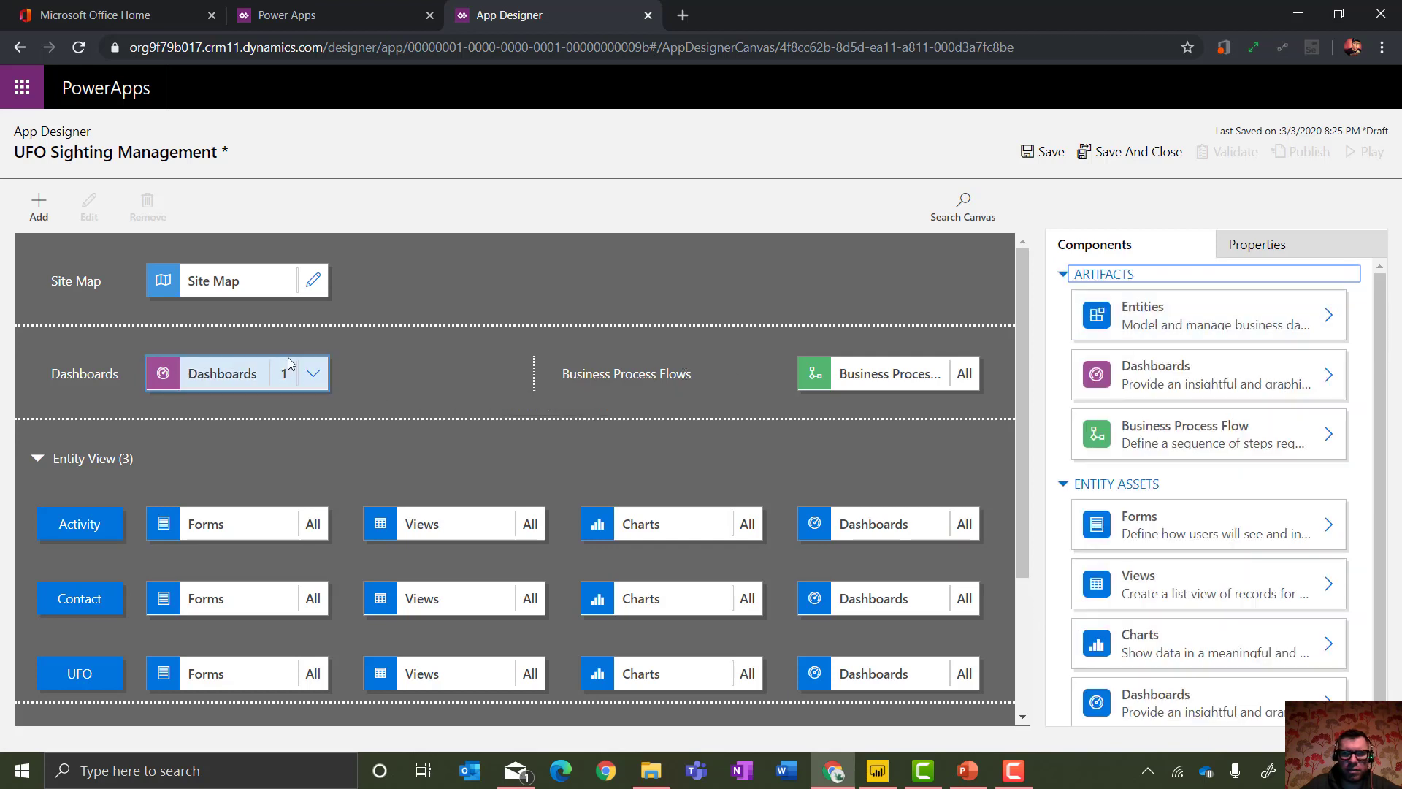
click(317, 283)
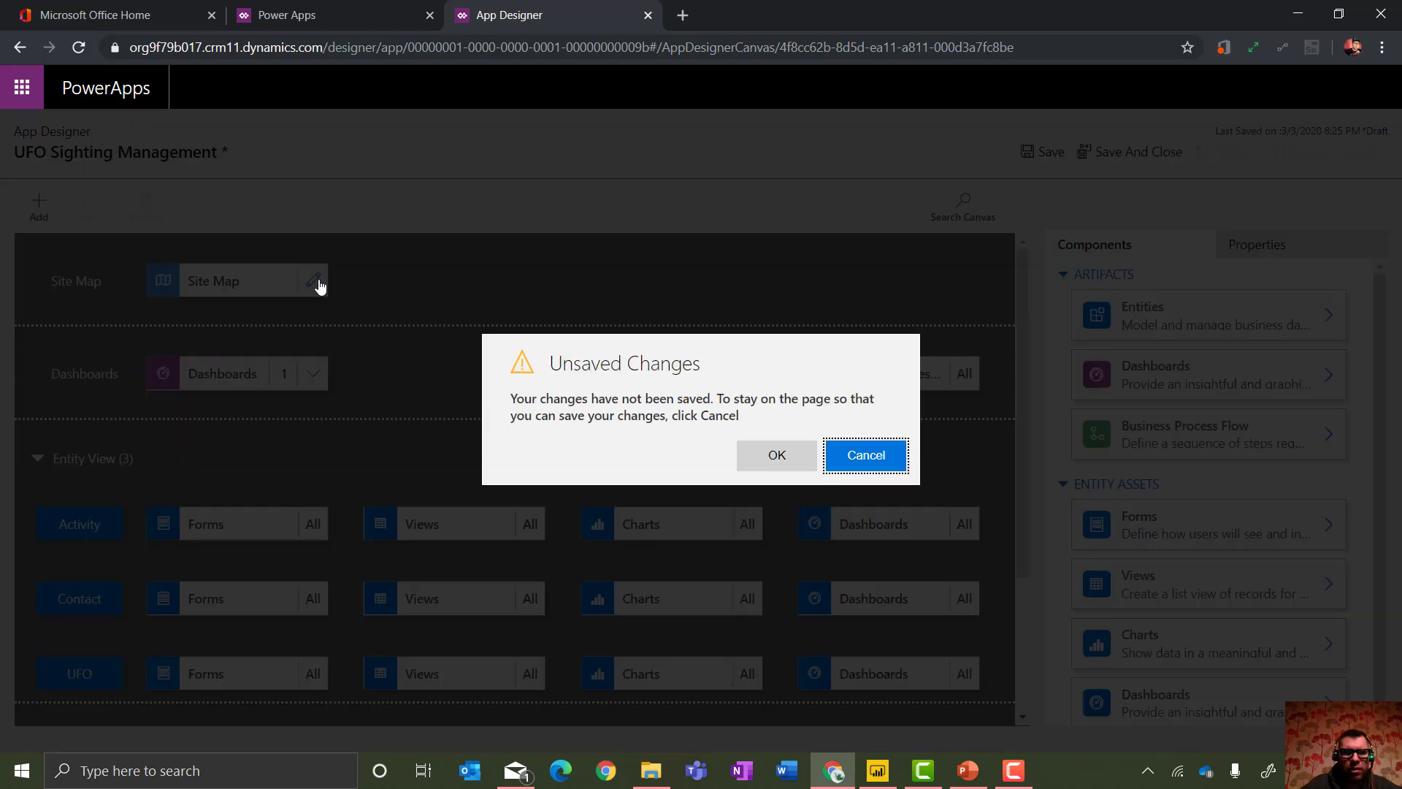
click(879, 455)
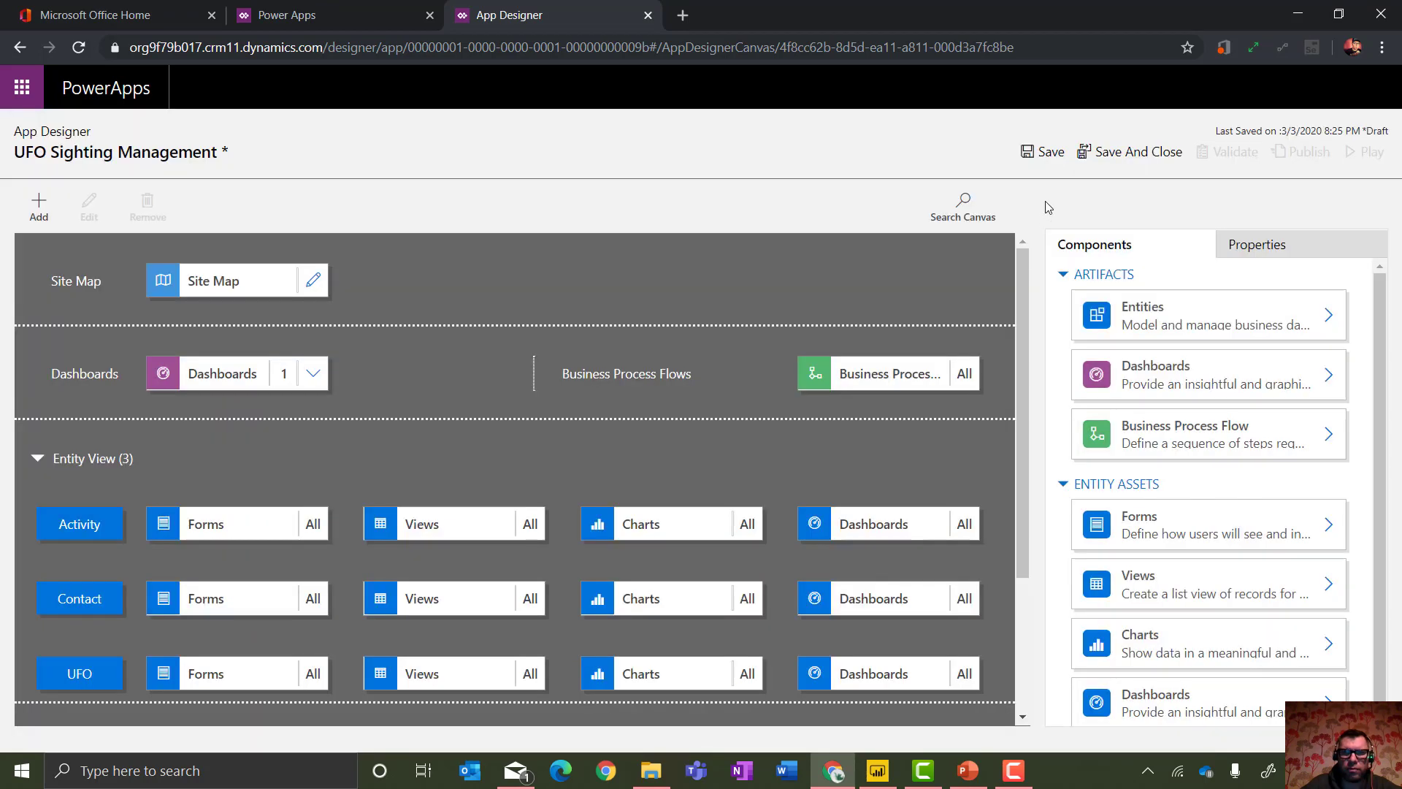
click(1052, 155)
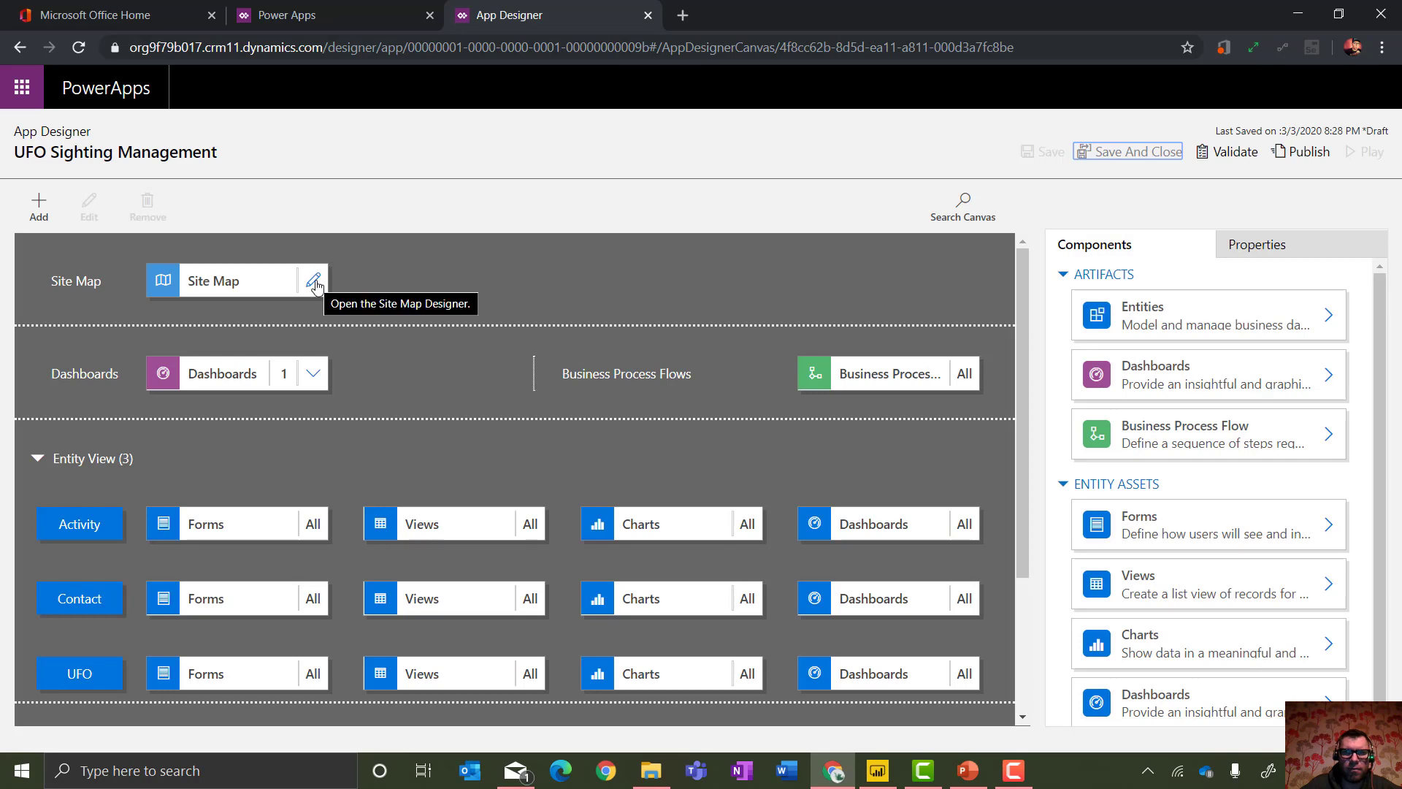
Add a new group titled Dashboards beside the UFOs group in the app's site map.
click(315, 283)
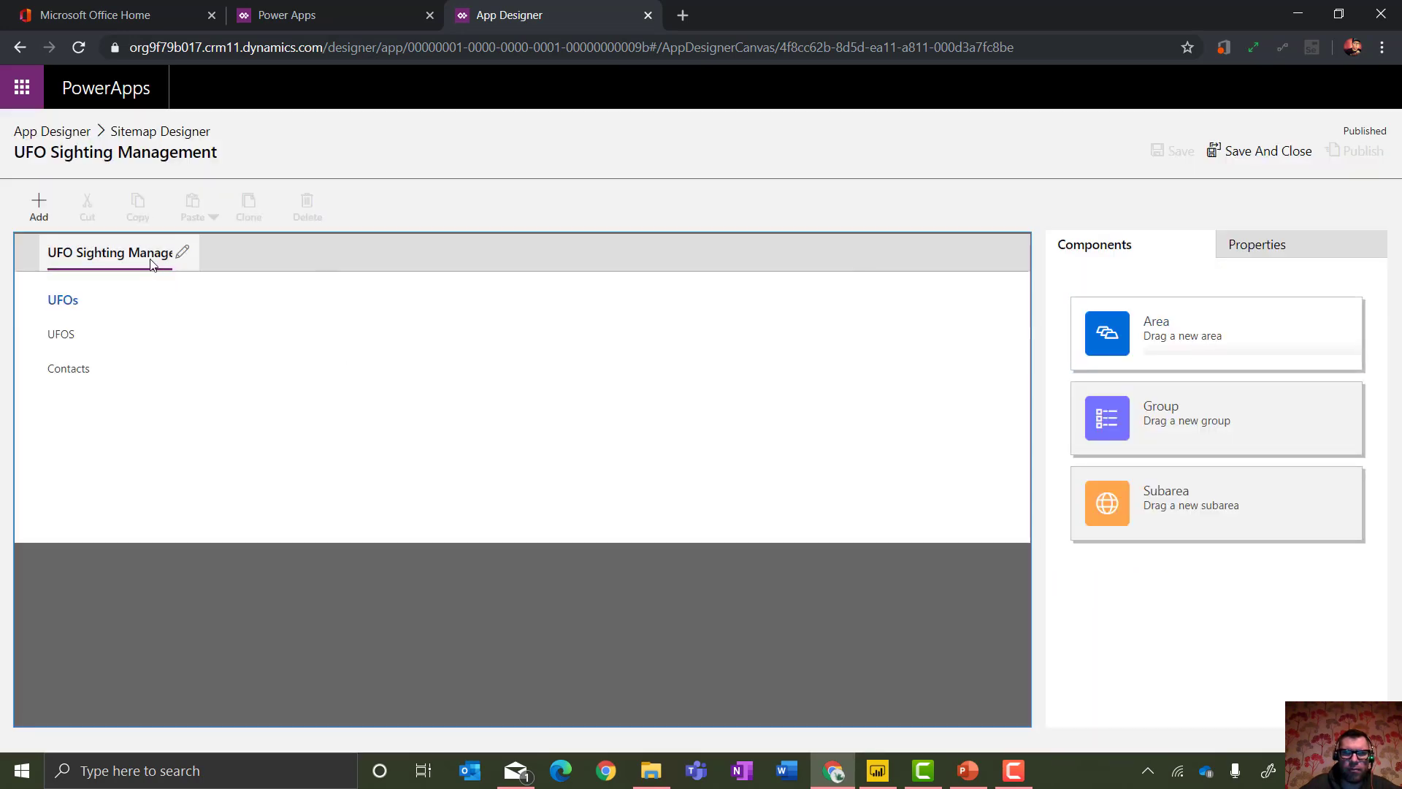
click(184, 257)
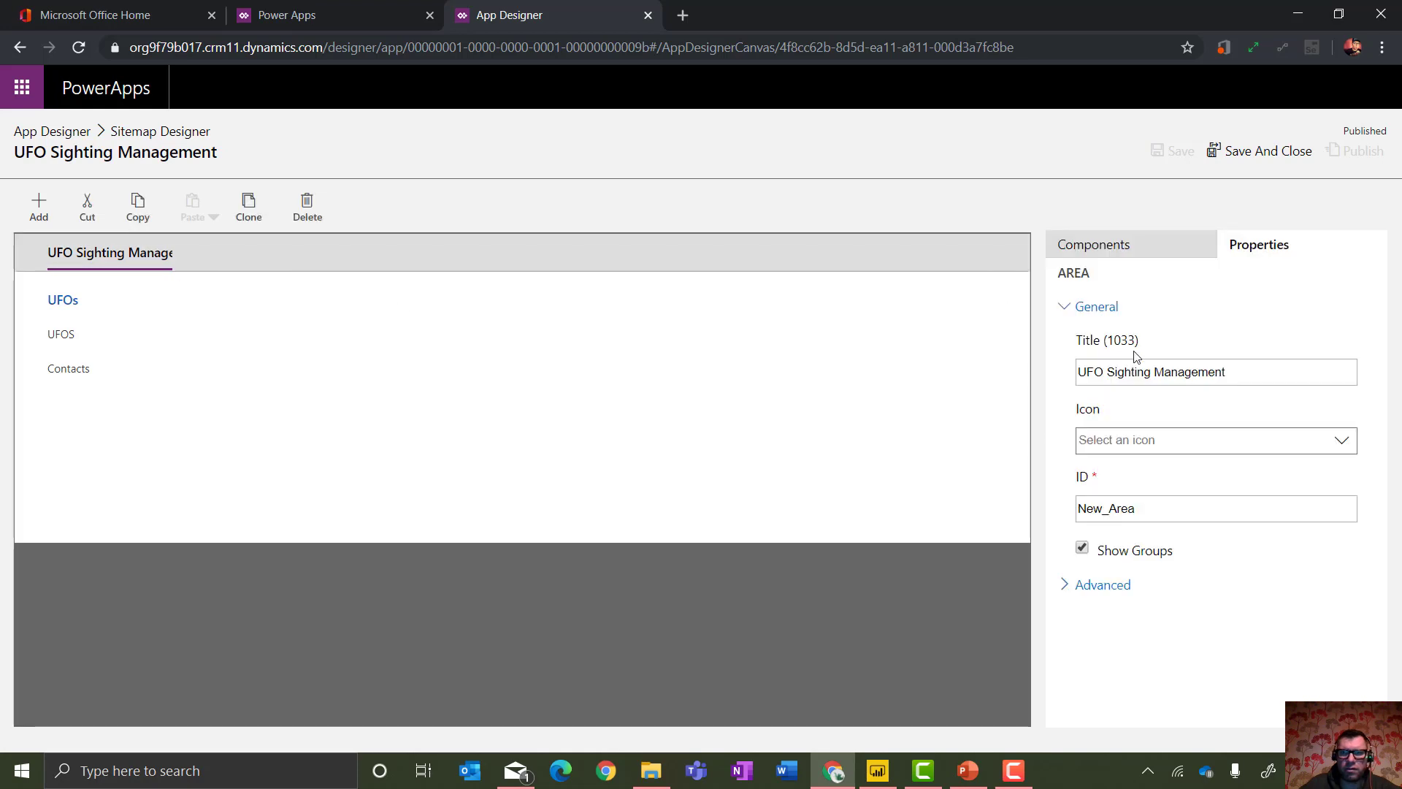
click(1110, 259)
drag(1187, 409, 29, 255)
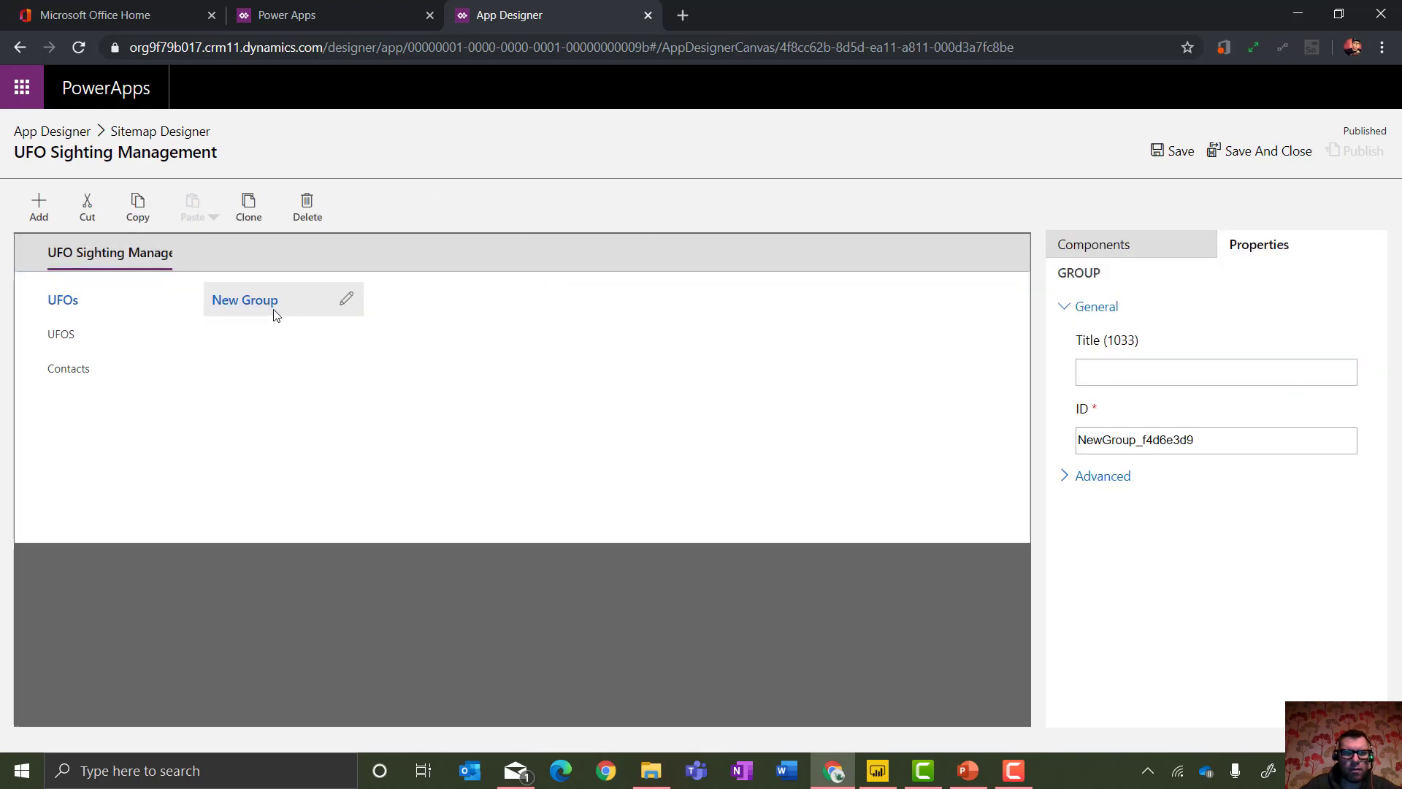
click(348, 297)
key(BackSpace)
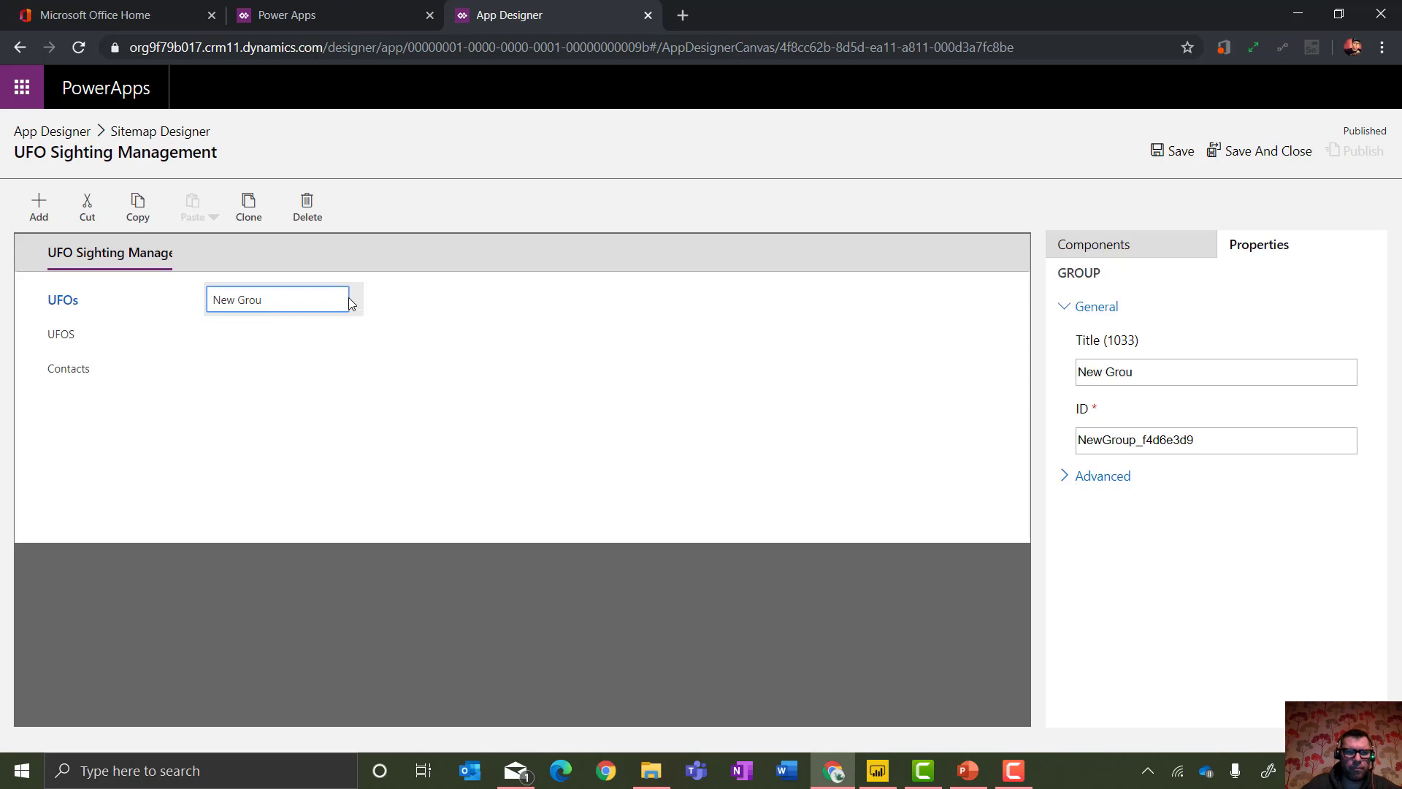
key(BackSpace)
key(BackSpace)
key(BackSpace)
key(BackSpace)
key(BackSpace)
key(BackSpace)
key(BackSpace)
key(BackSpace)
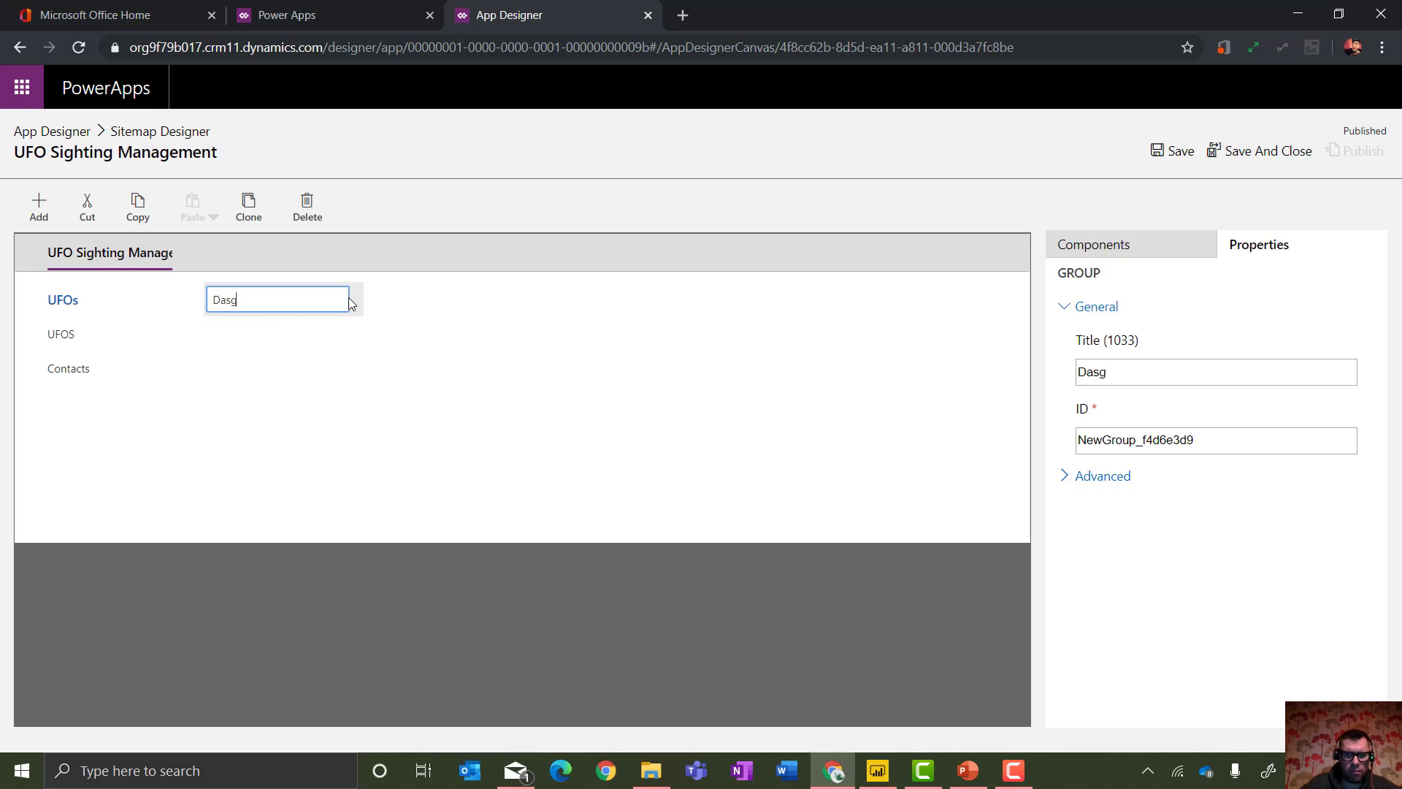
text(Dashboards)
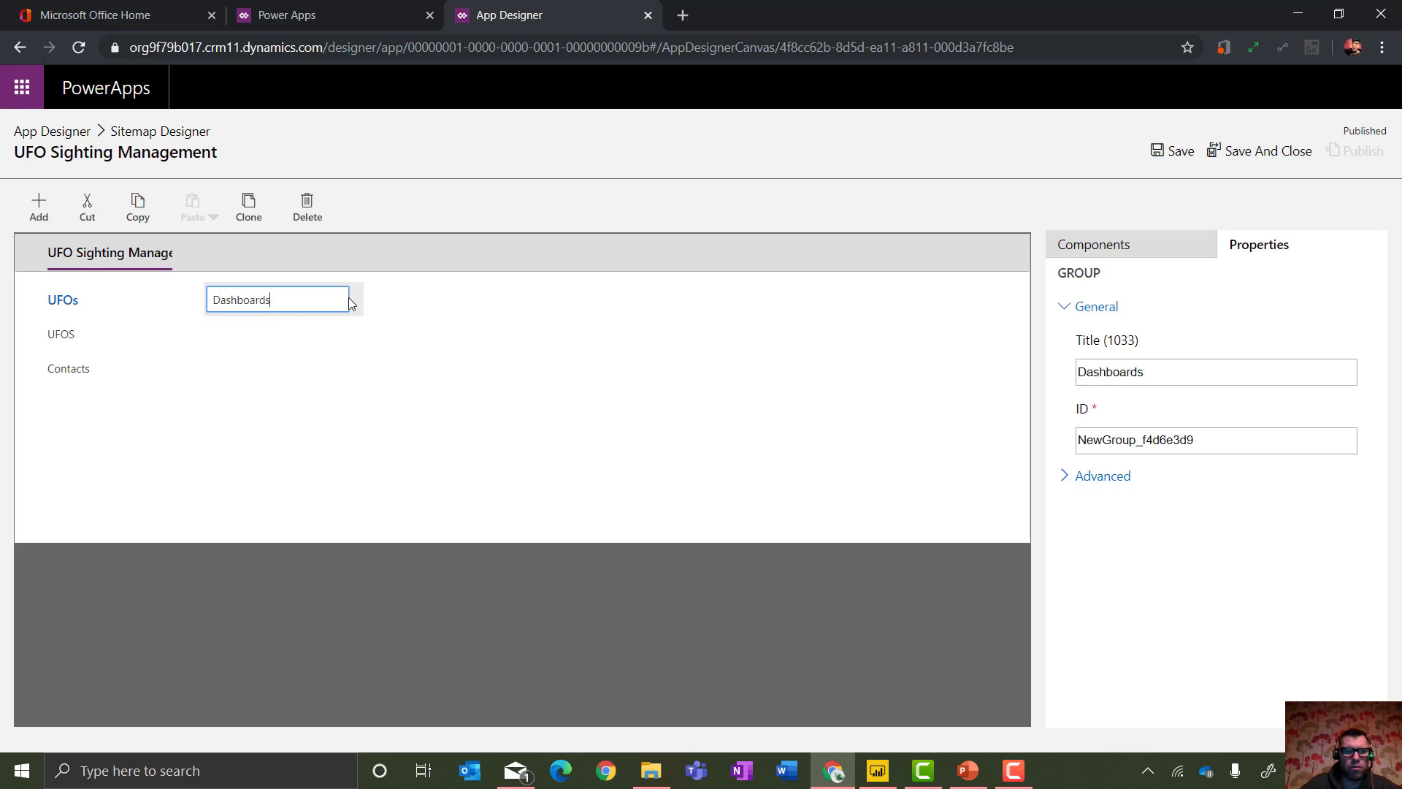
click(625, 318)
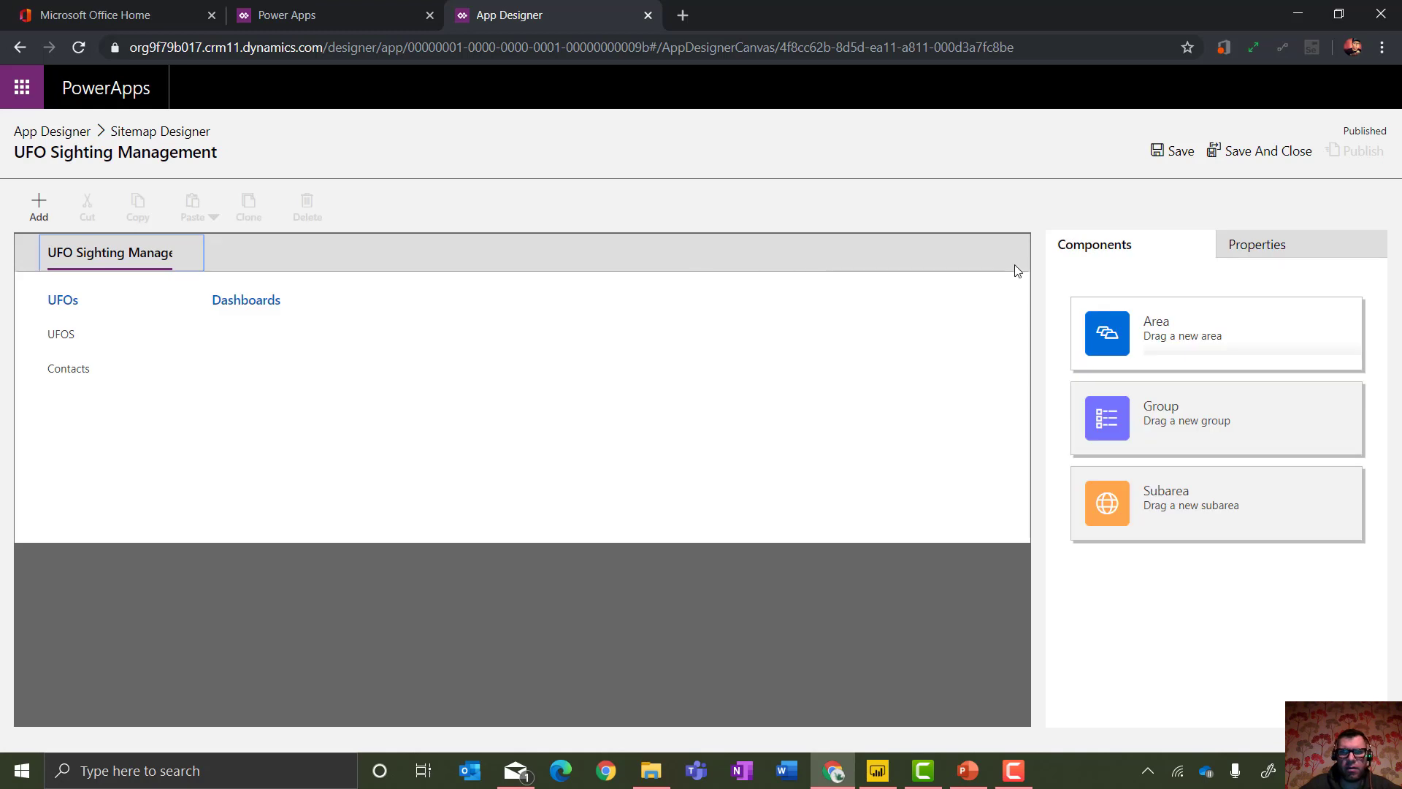
Add a Dashboard-type subarea under the Dashboards group with UFO Sighting Management as its default dashboard.
click(253, 321)
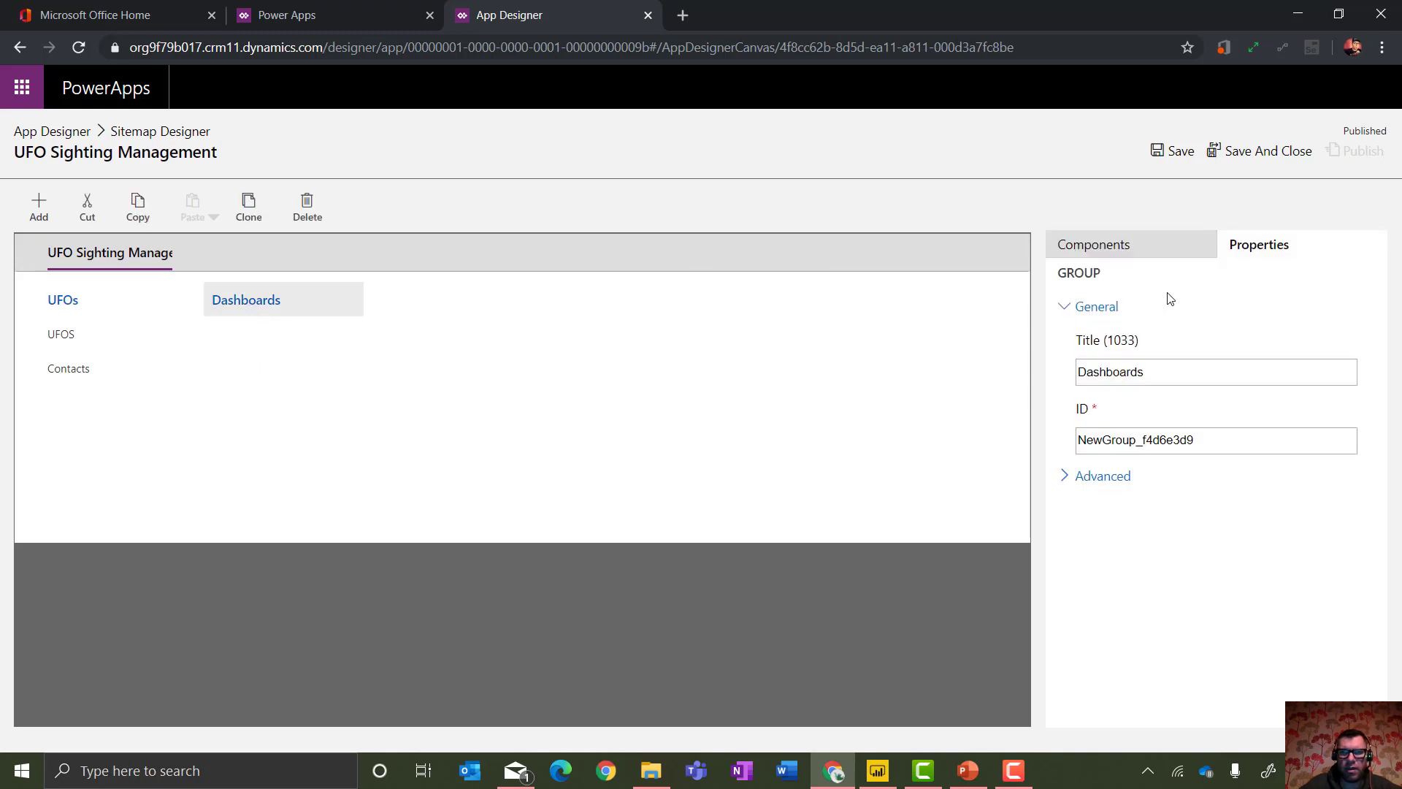
click(1128, 252)
drag(1158, 500, 266, 337)
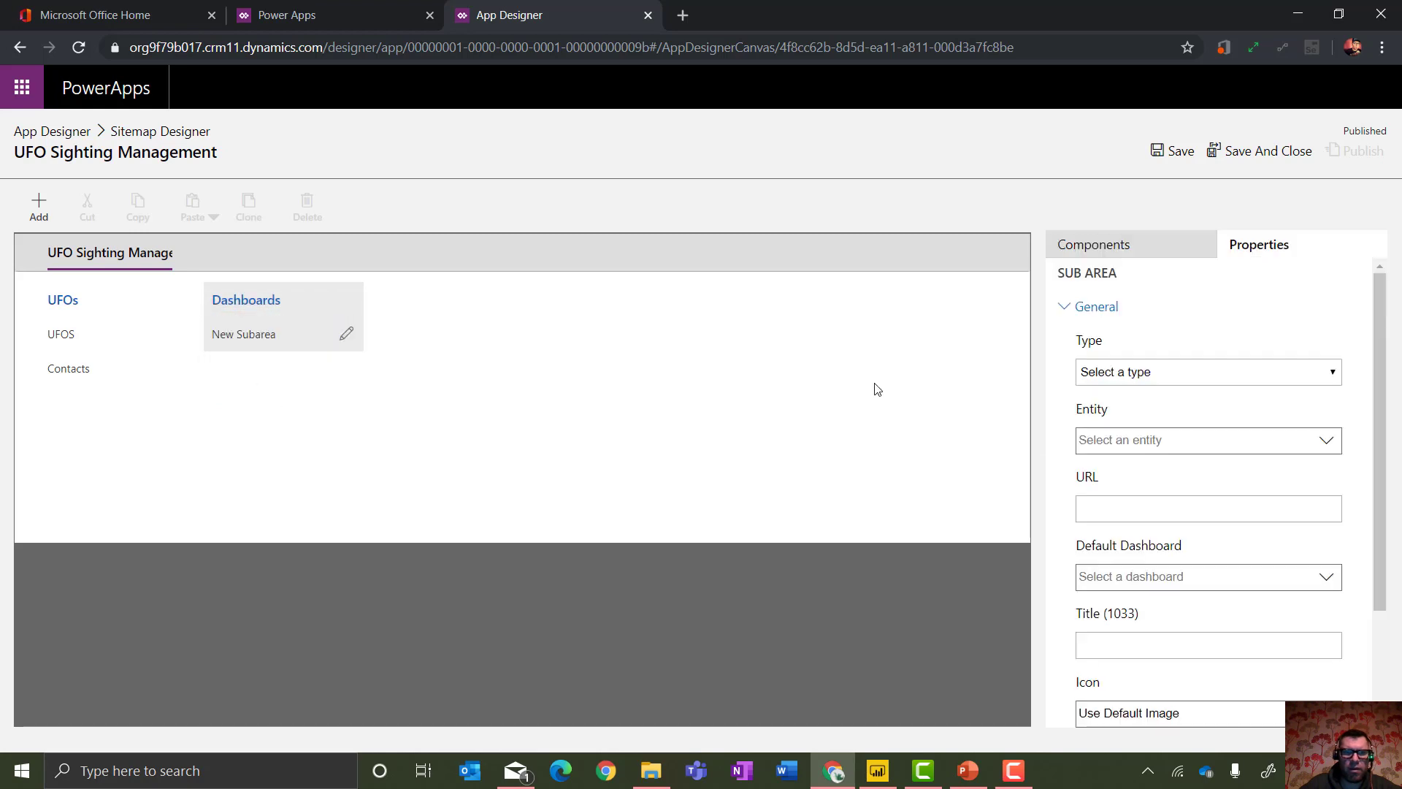
click(1216, 374)
click(1167, 425)
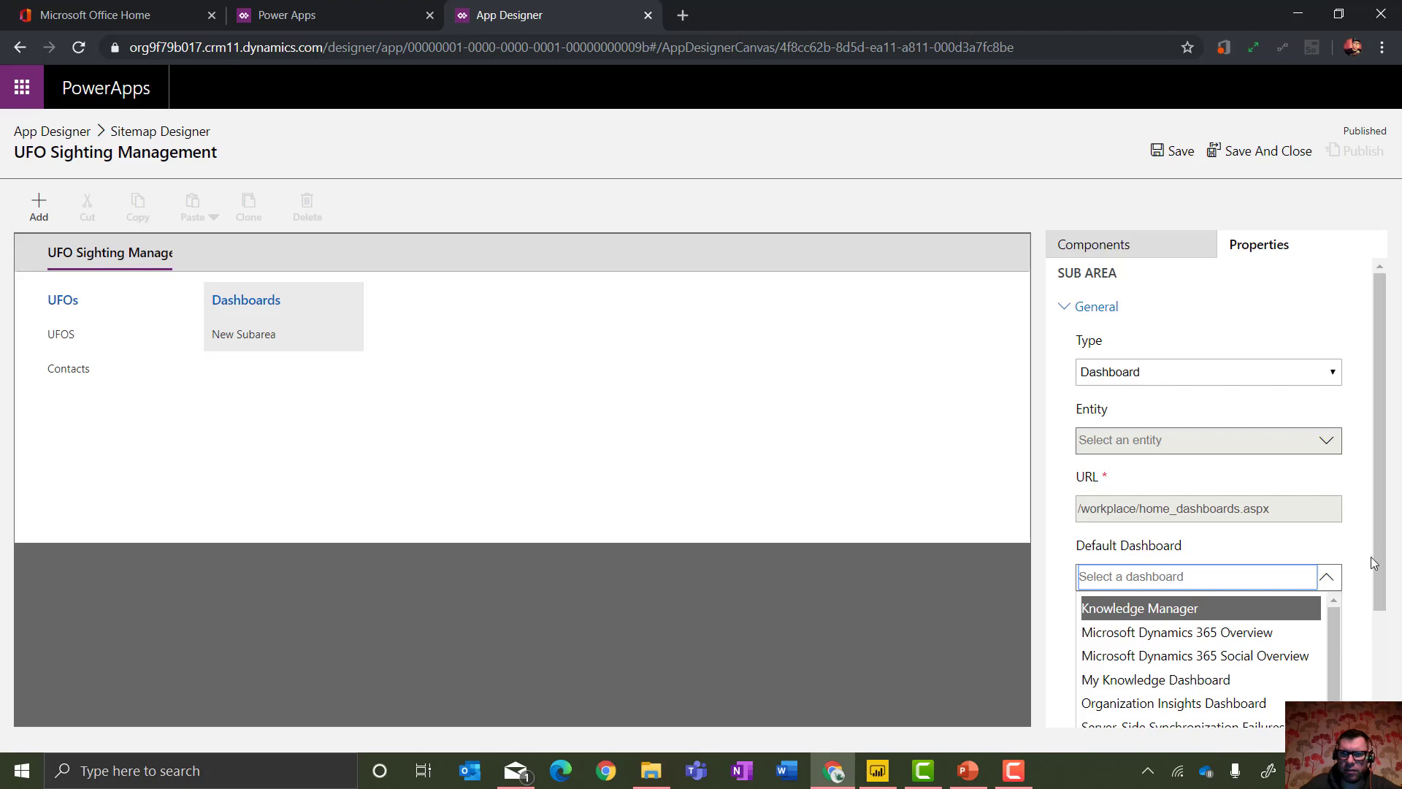
scroll(1360, 618, down, 3)
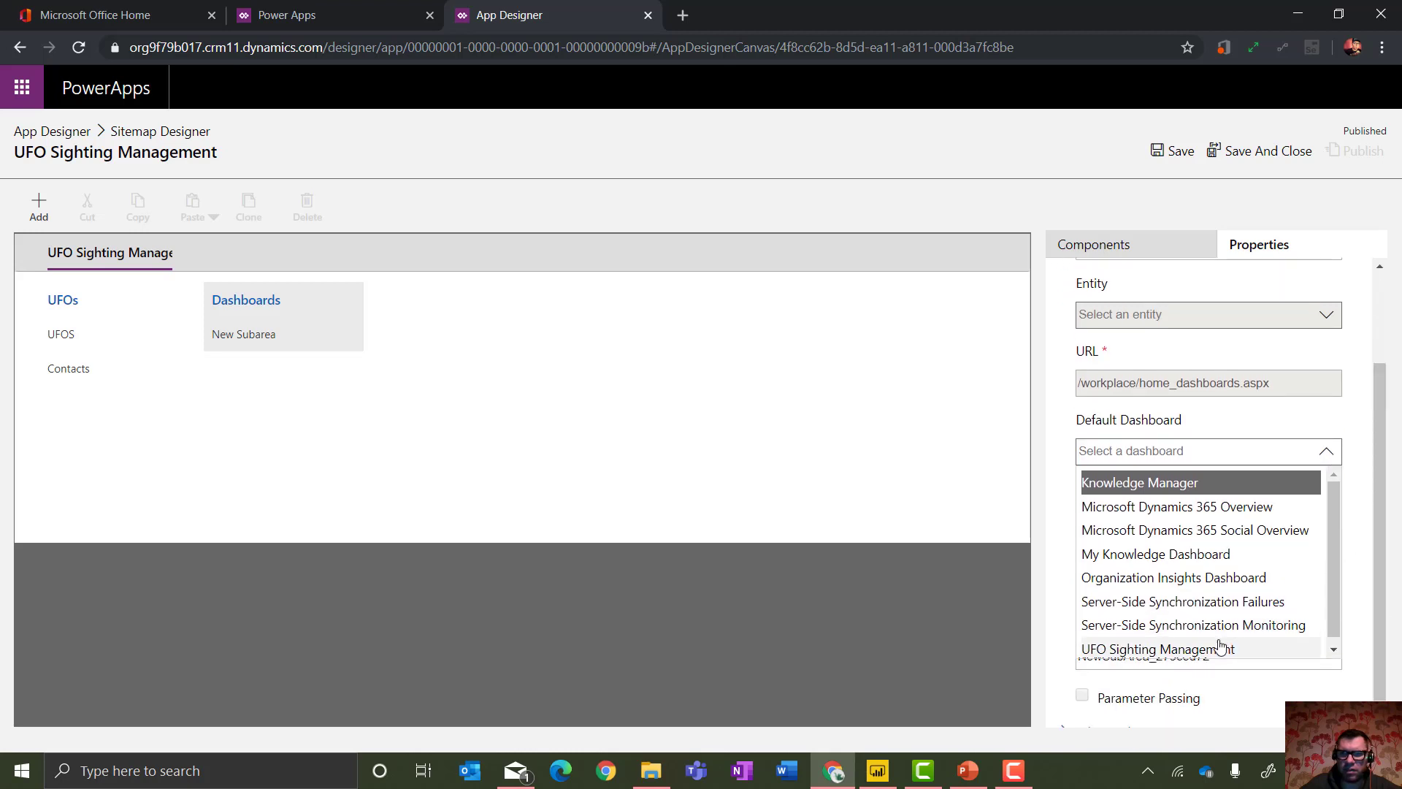
click(1169, 647)
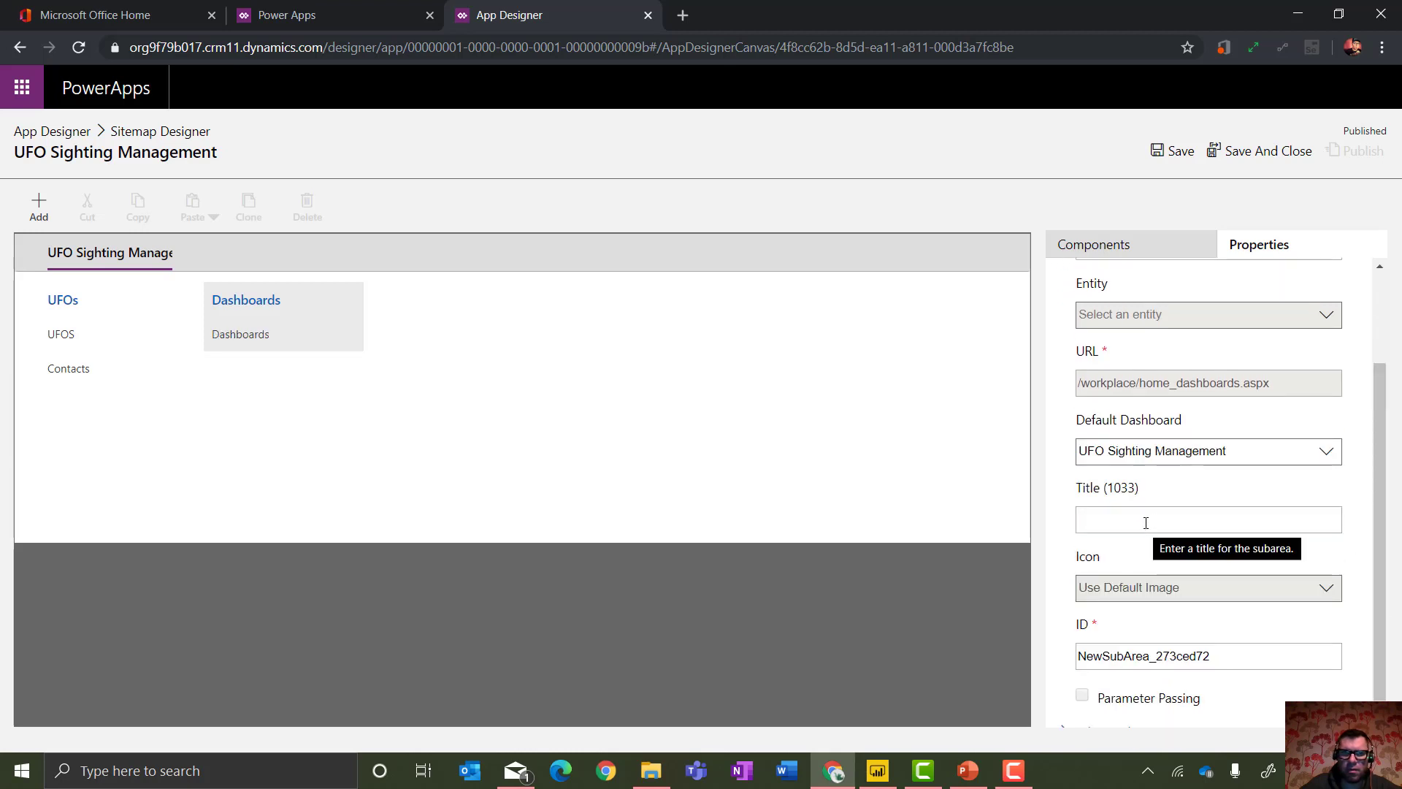
Save and publish the site map, and close it to return to the app's canvas.
drag(1204, 153, 1183, 155)
click(1183, 154)
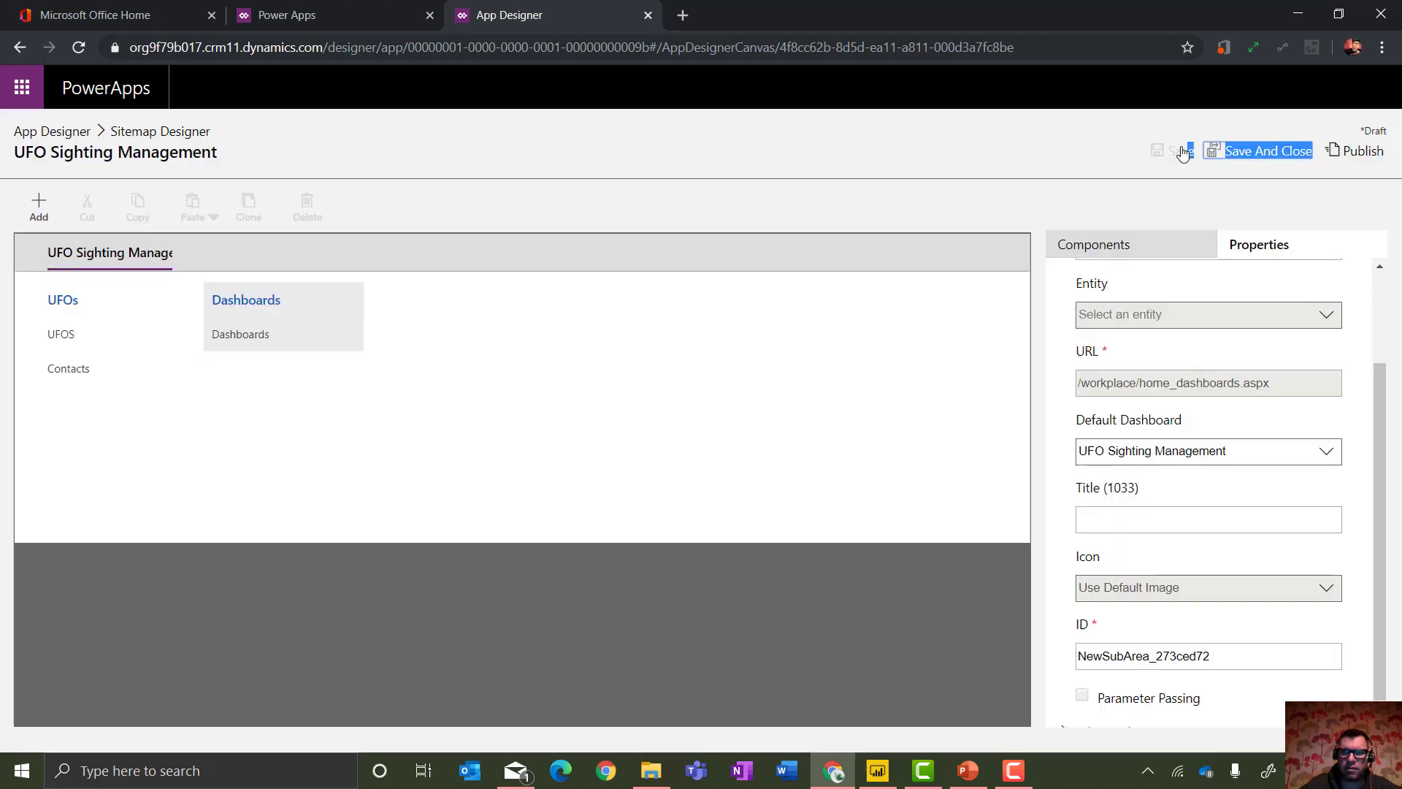
click(1350, 155)
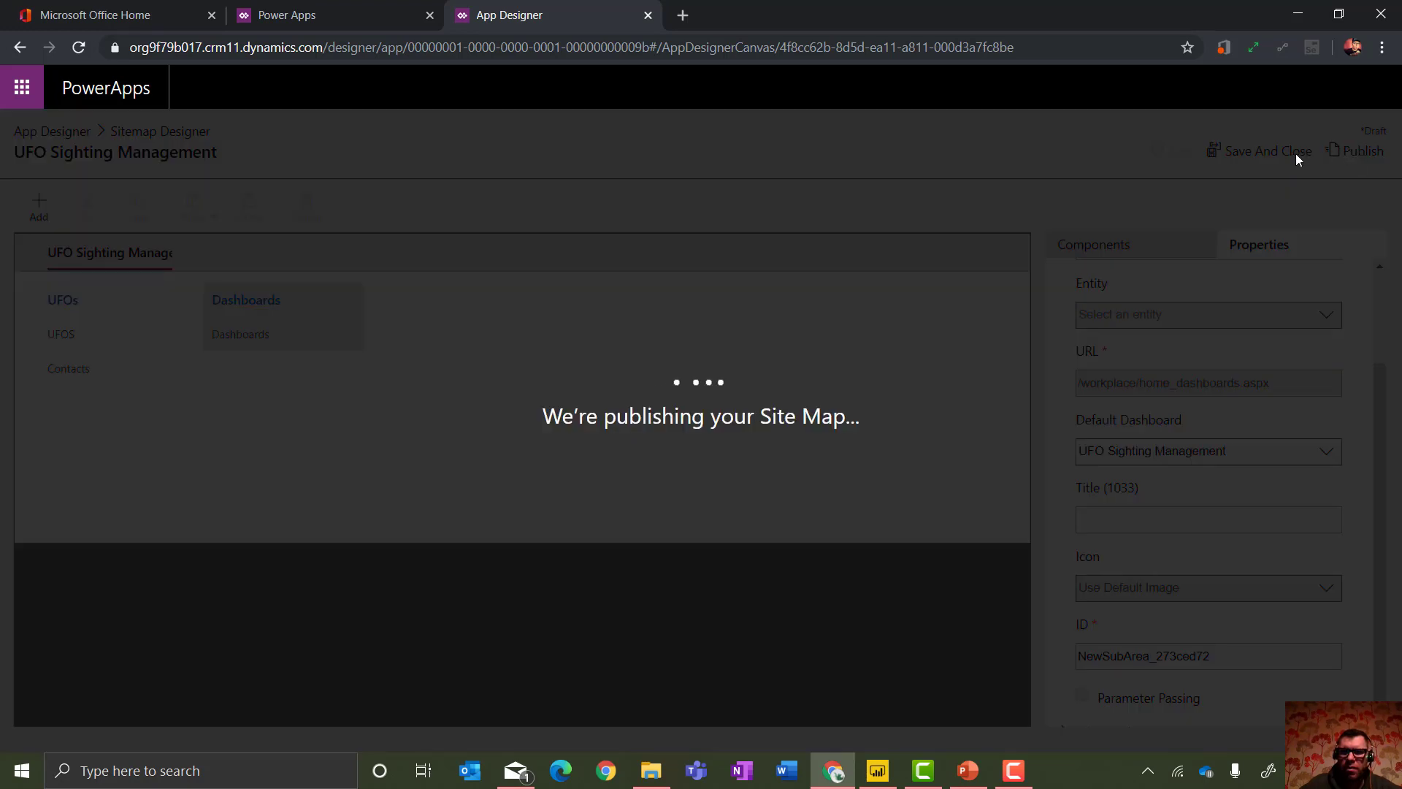
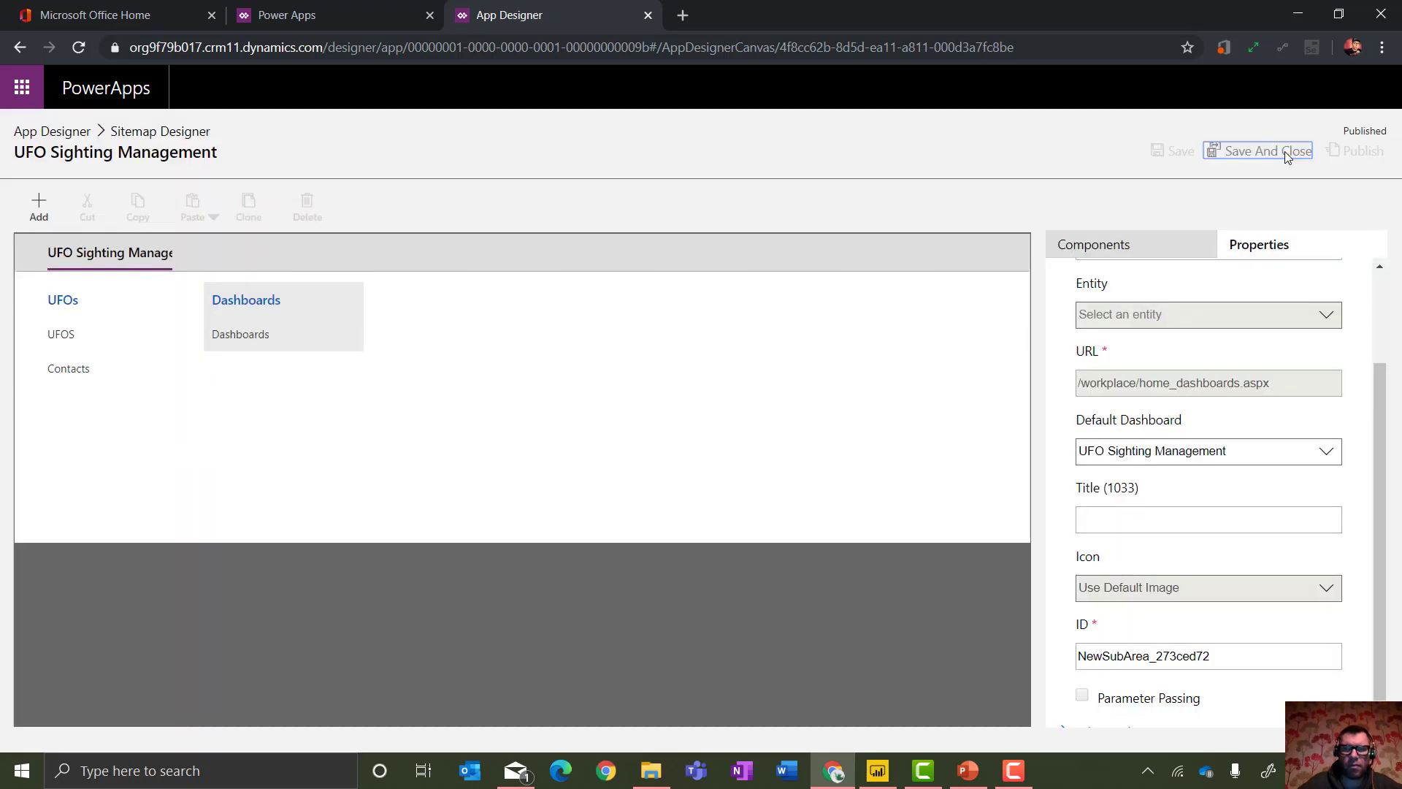
click(1285, 151)
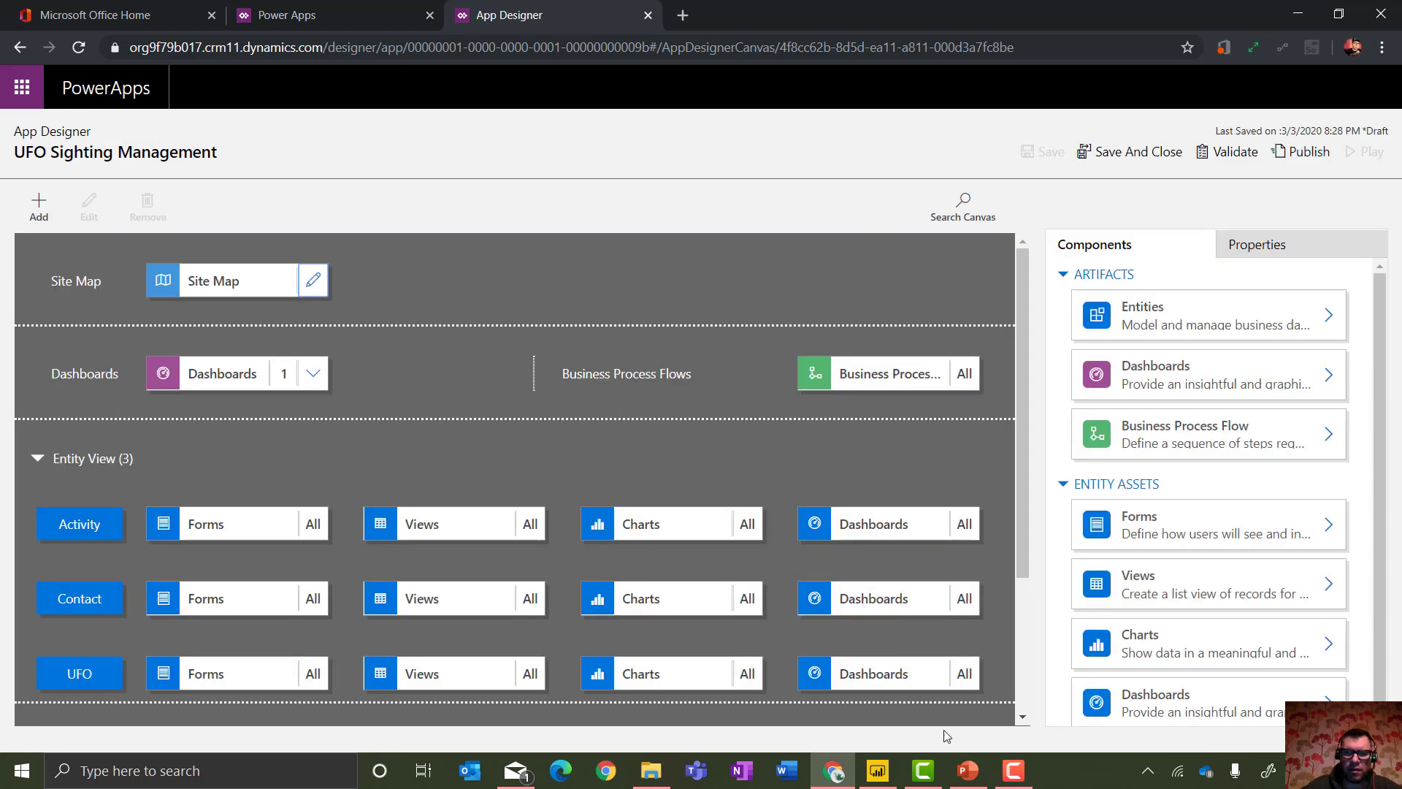
Switch to PowerPoint to view the solution architecture slide, and return to the app designer.
click(975, 772)
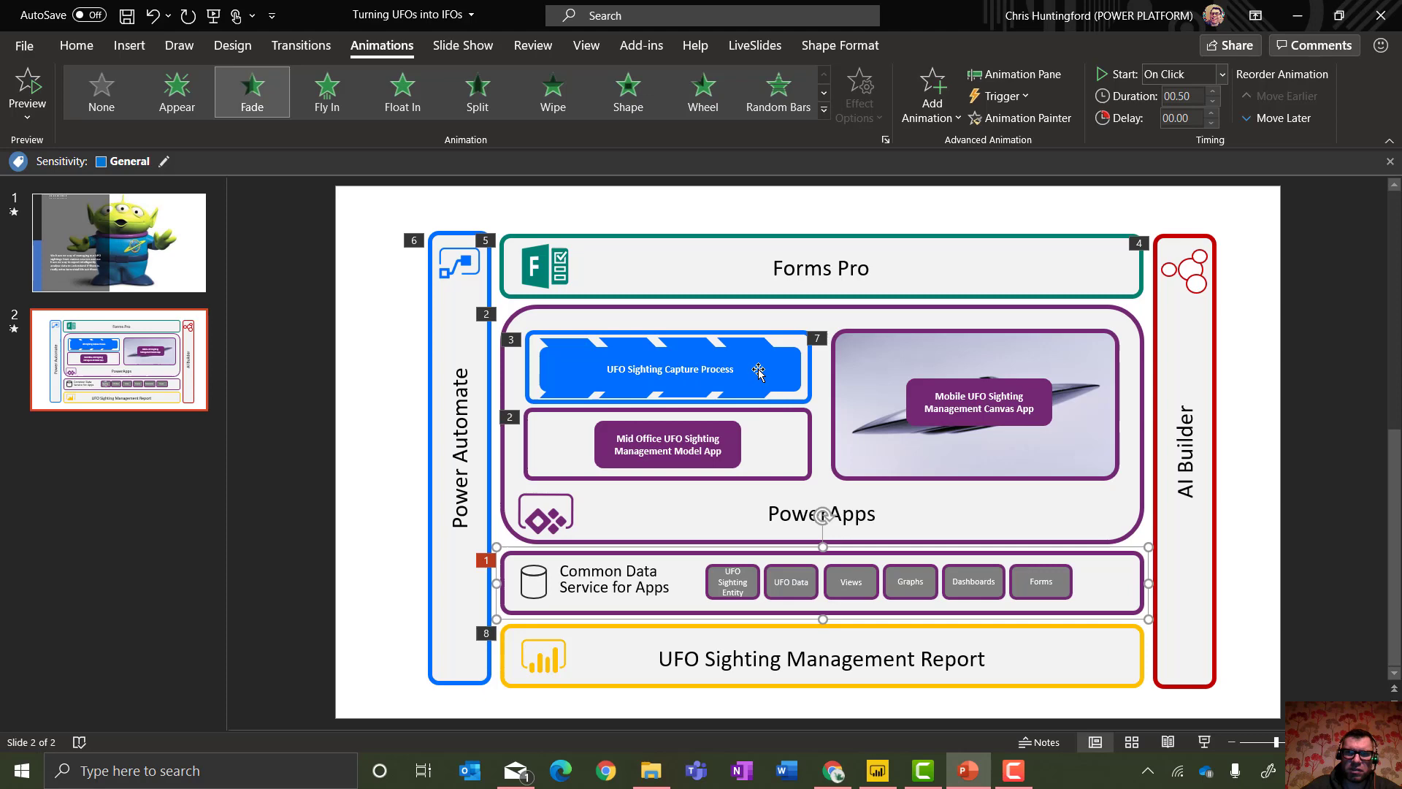
click(1294, 14)
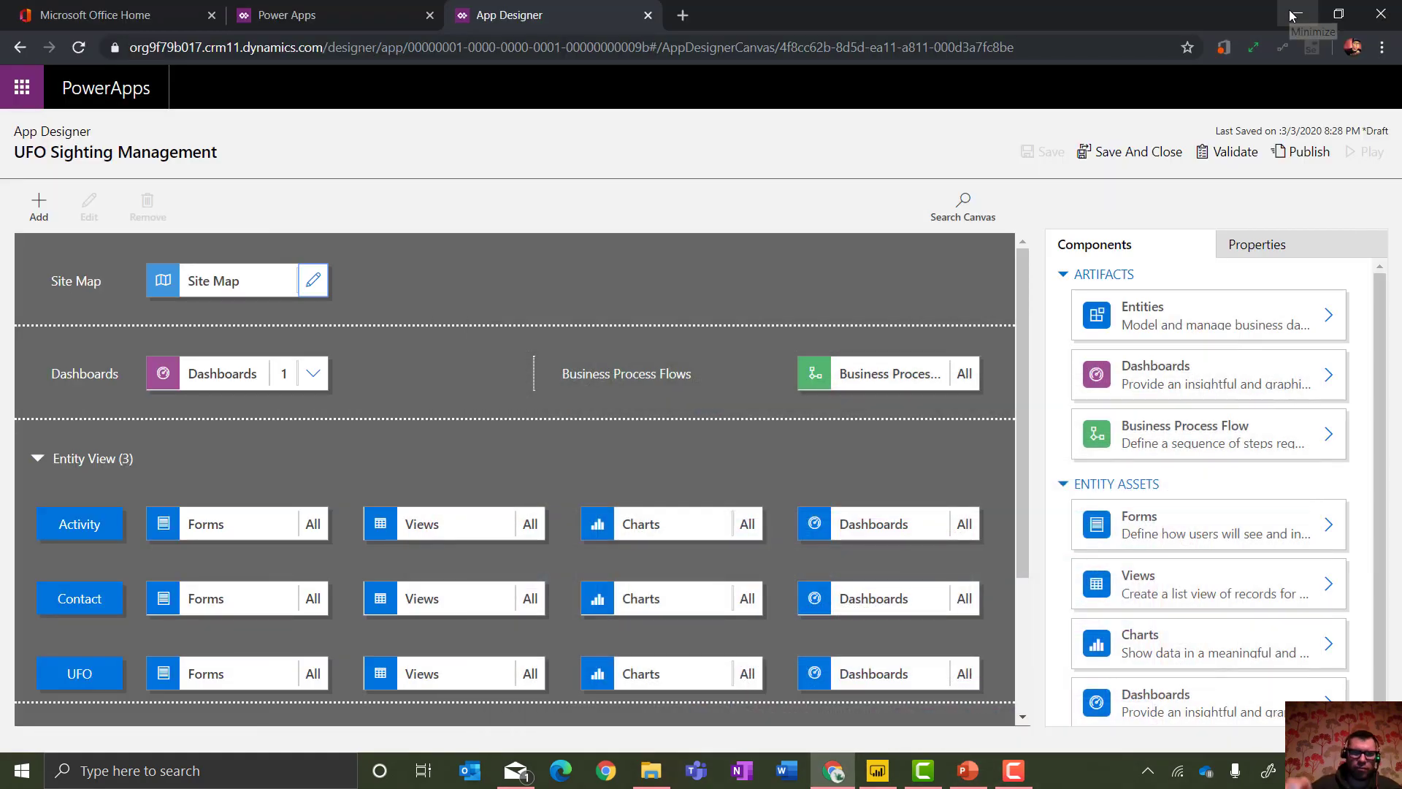
Clear the selection of all business process flows and create a Business Process Flow named UFO Sighting Management for the UFO entity.
click(888, 373)
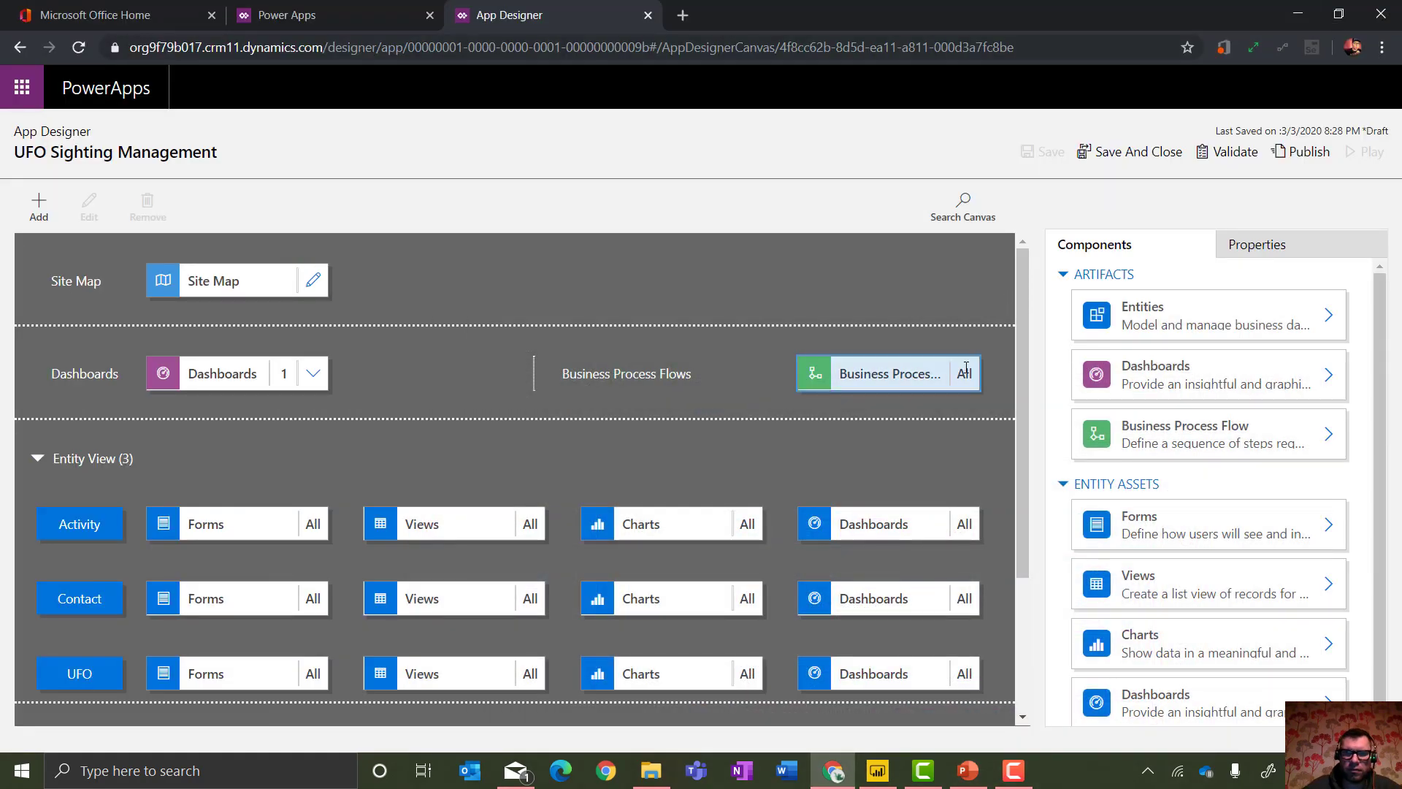
click(1079, 386)
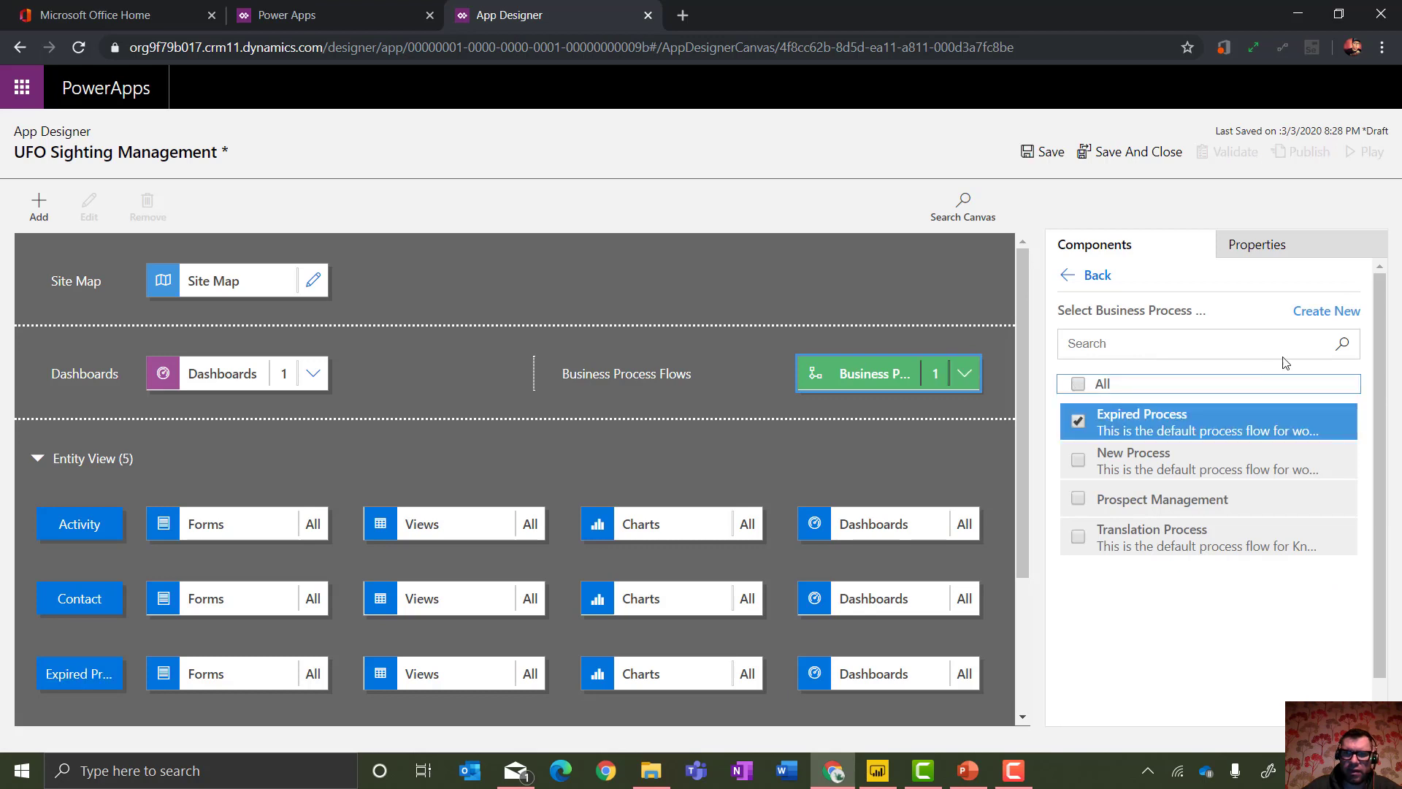
click(1331, 312)
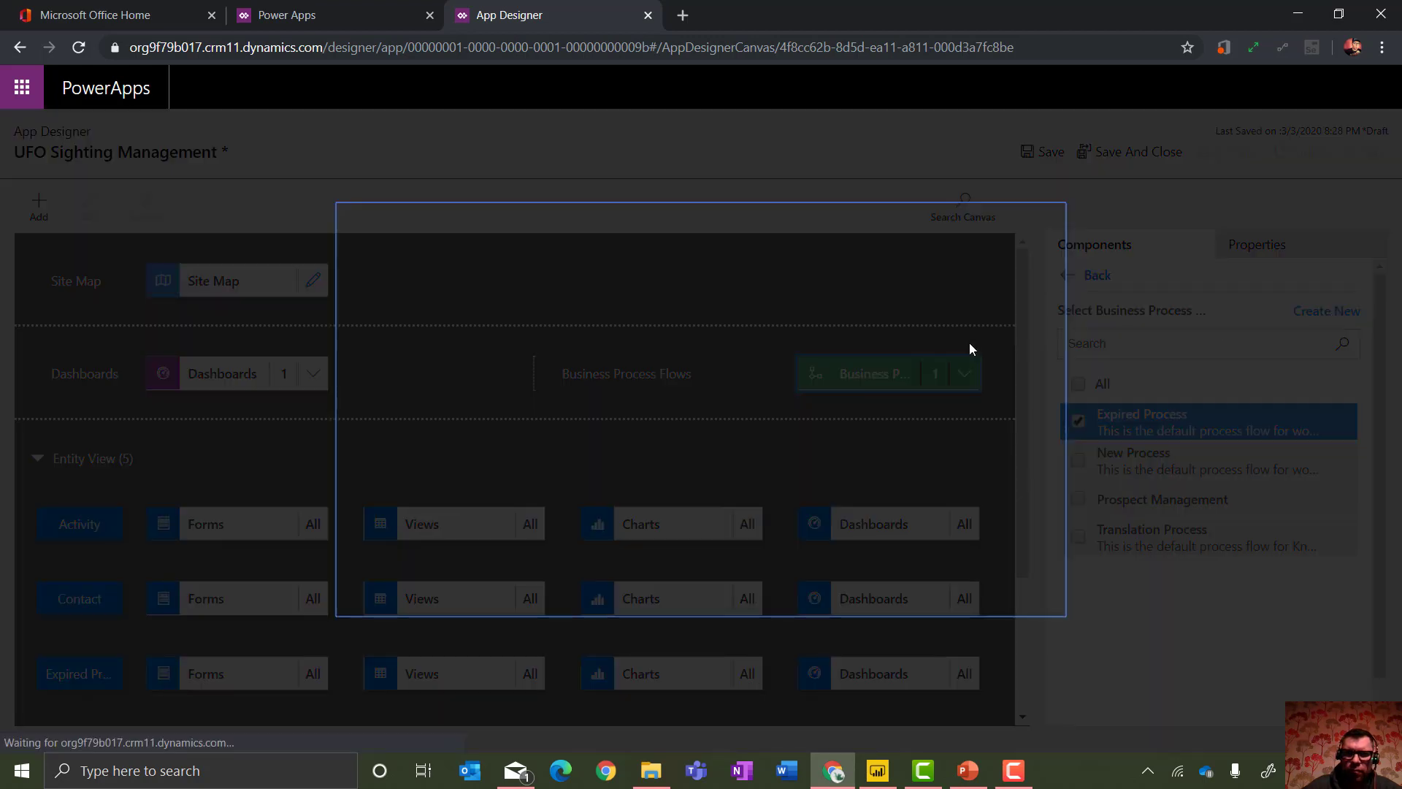
text(UF)
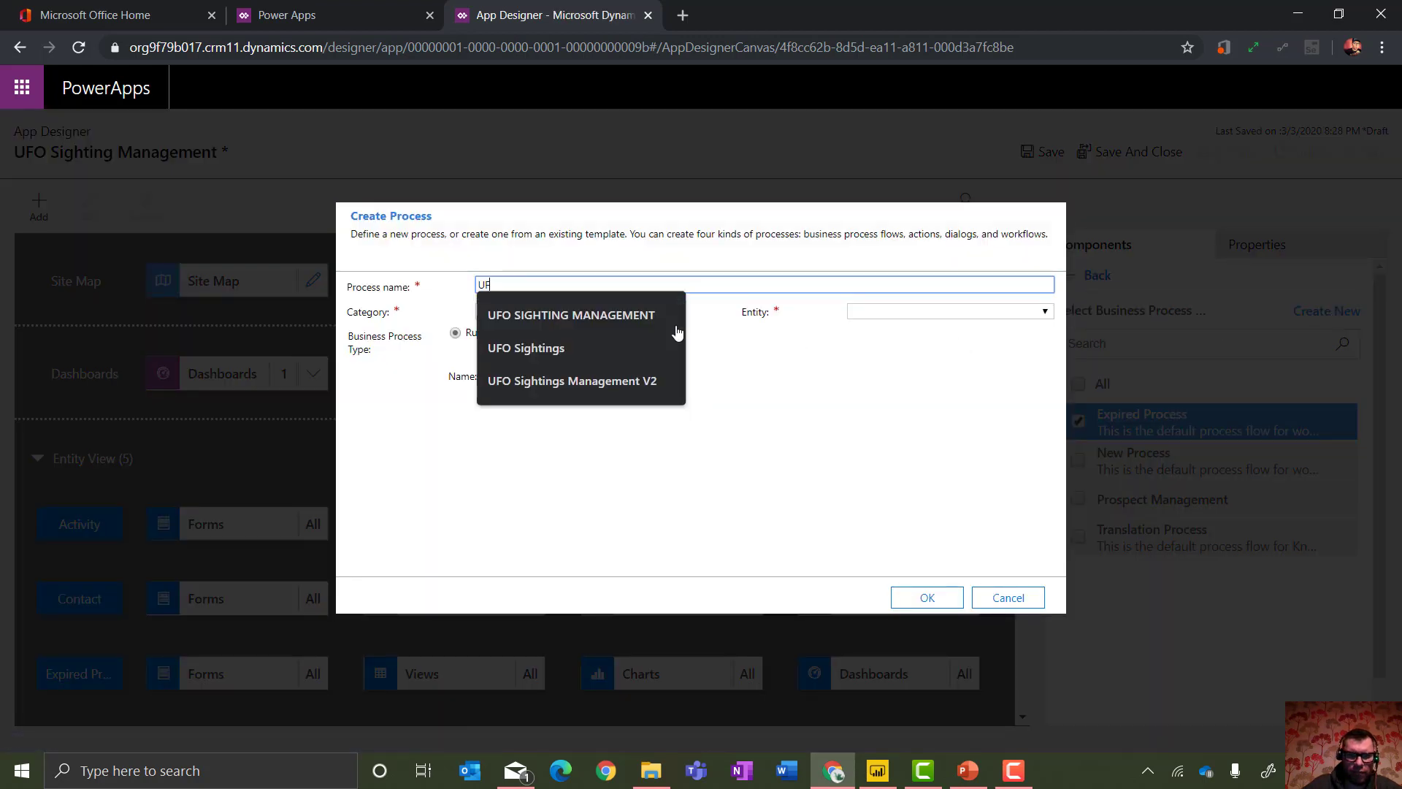
text(O Sighting Management)
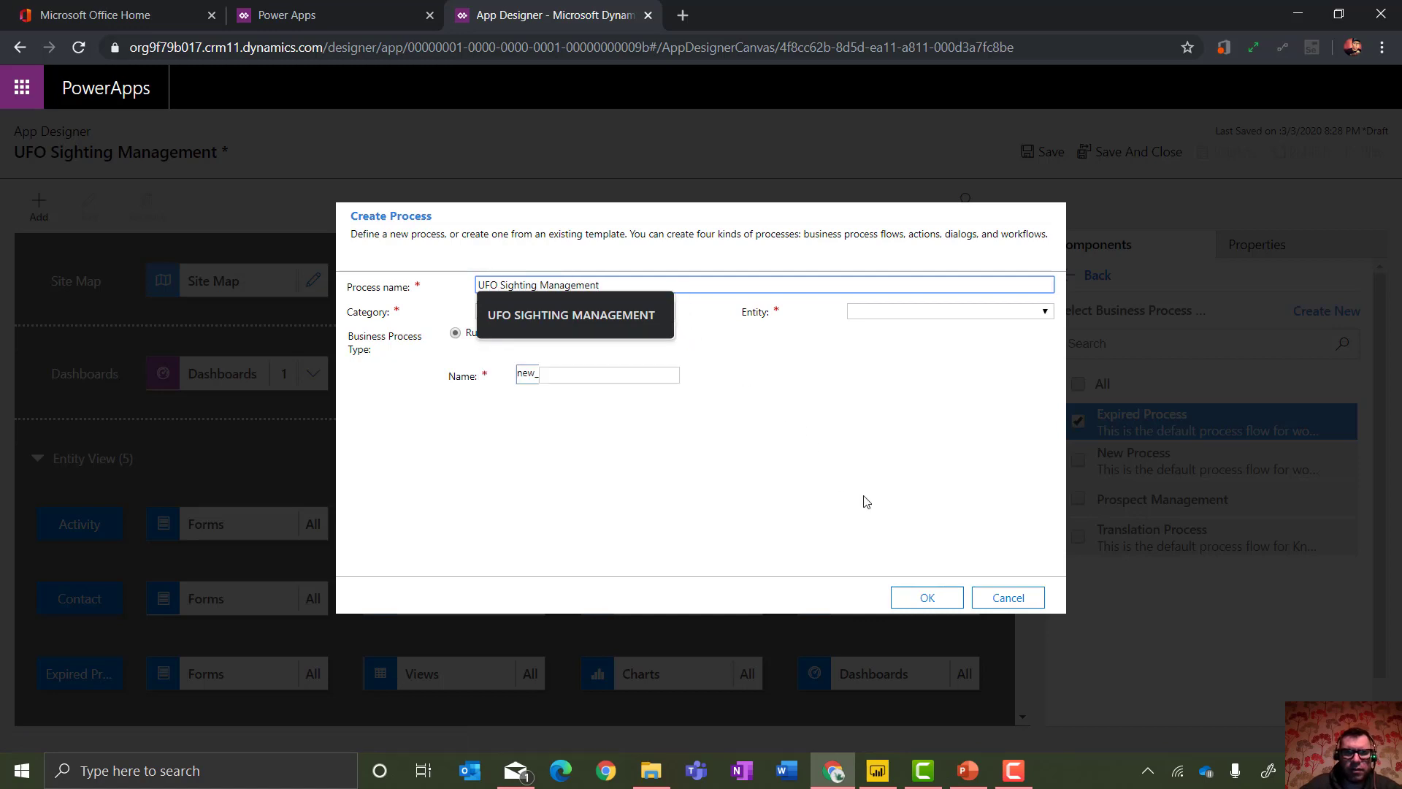
click(864, 497)
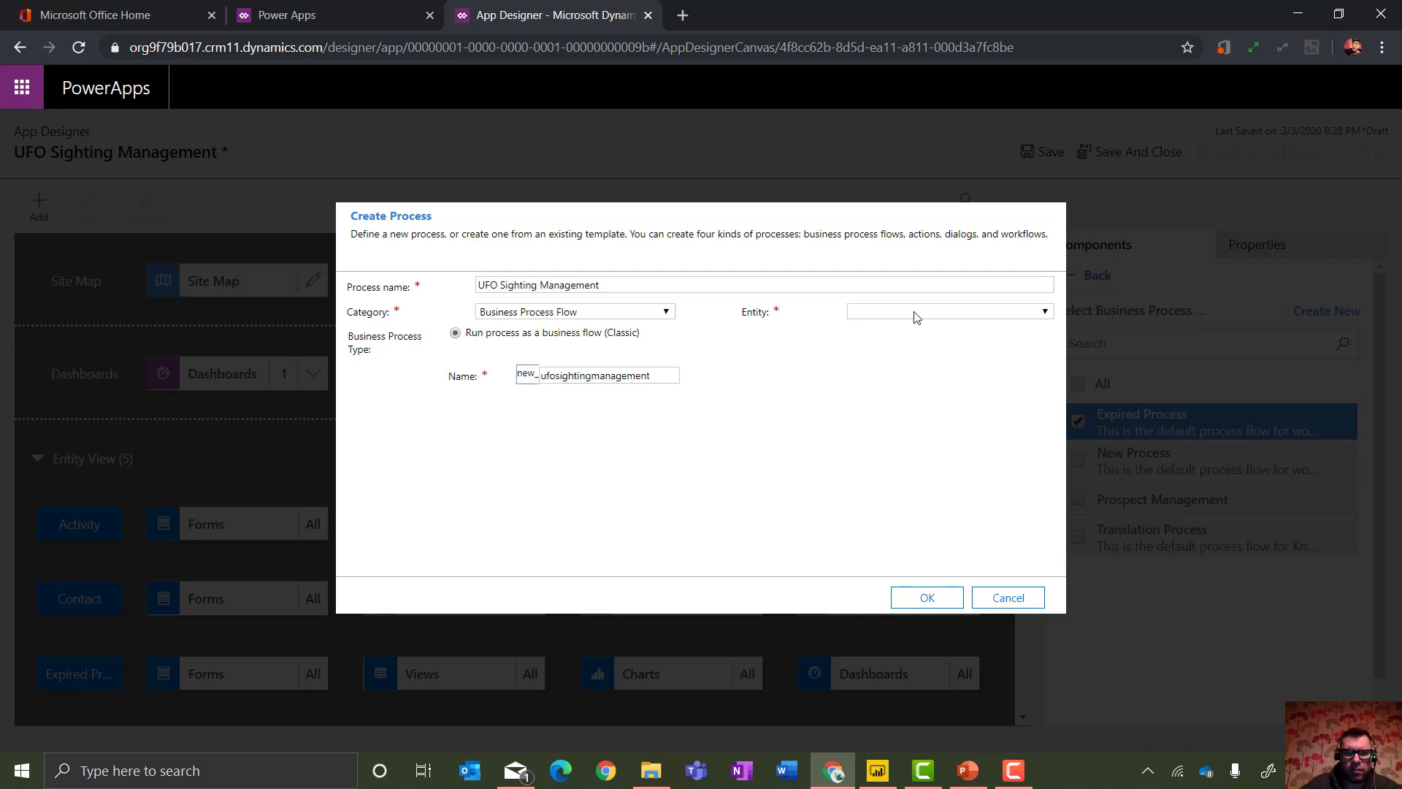
click(915, 311)
key(u)
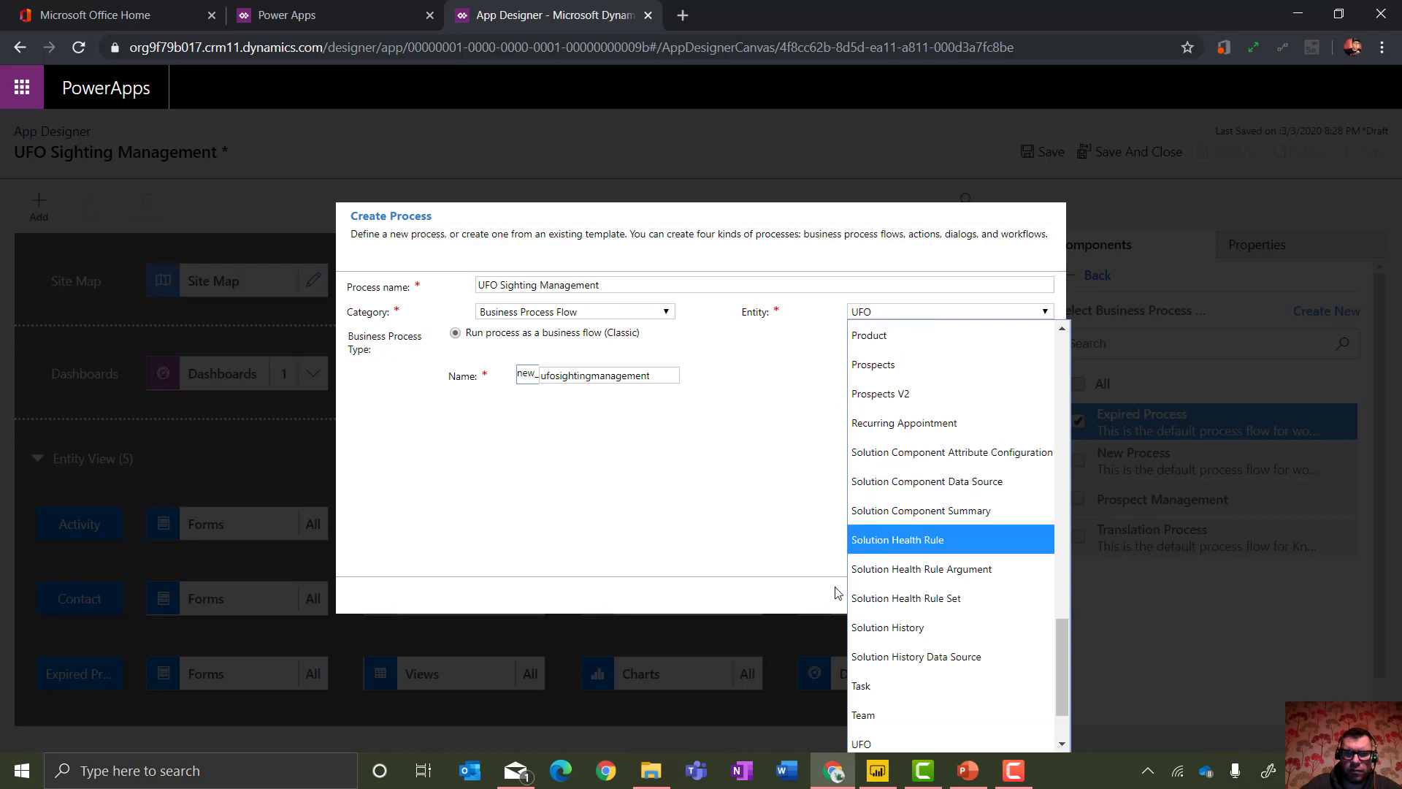
click(866, 742)
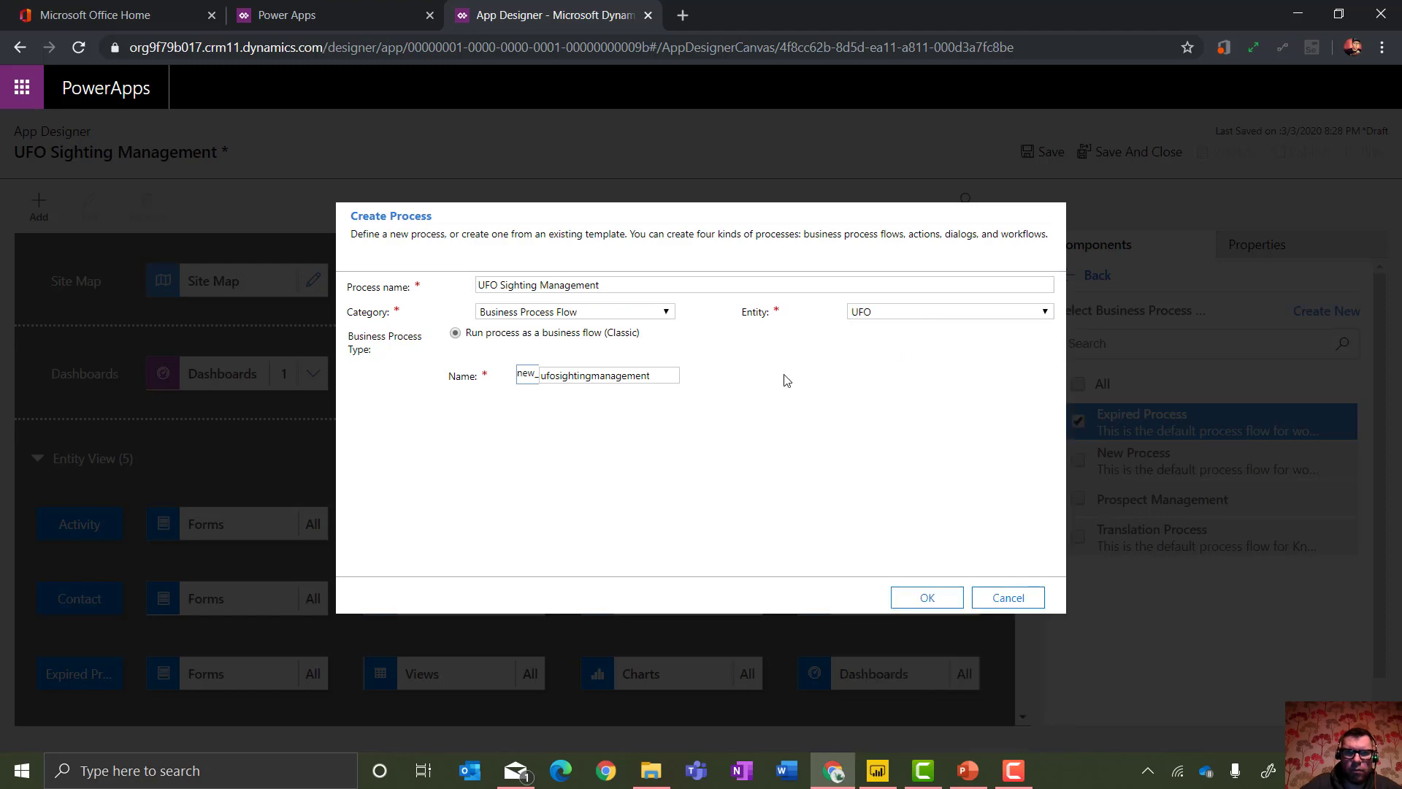
click(942, 603)
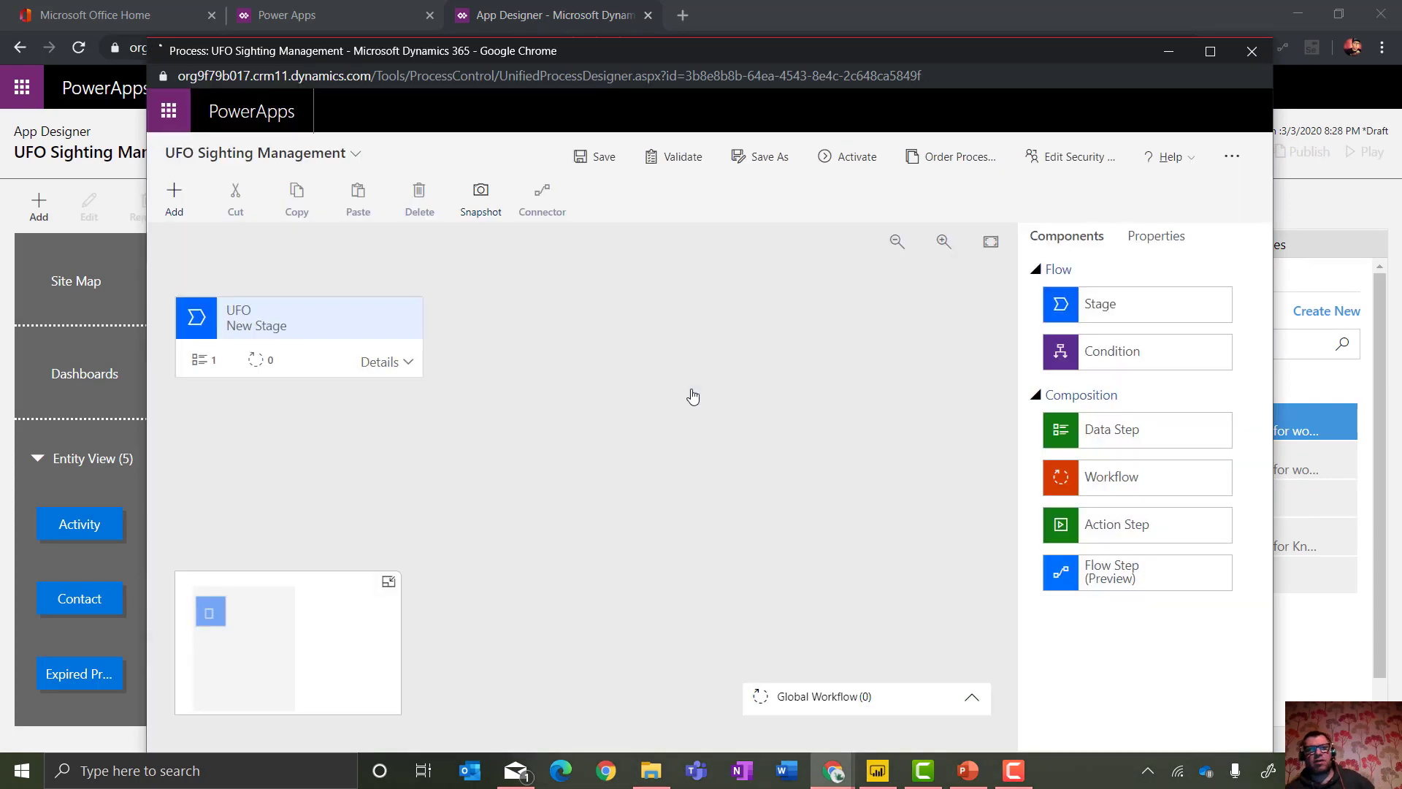
Add two more stages in sequence after the first UFO stage of the process flow.
drag(1105, 304, 462, 337)
click(1080, 251)
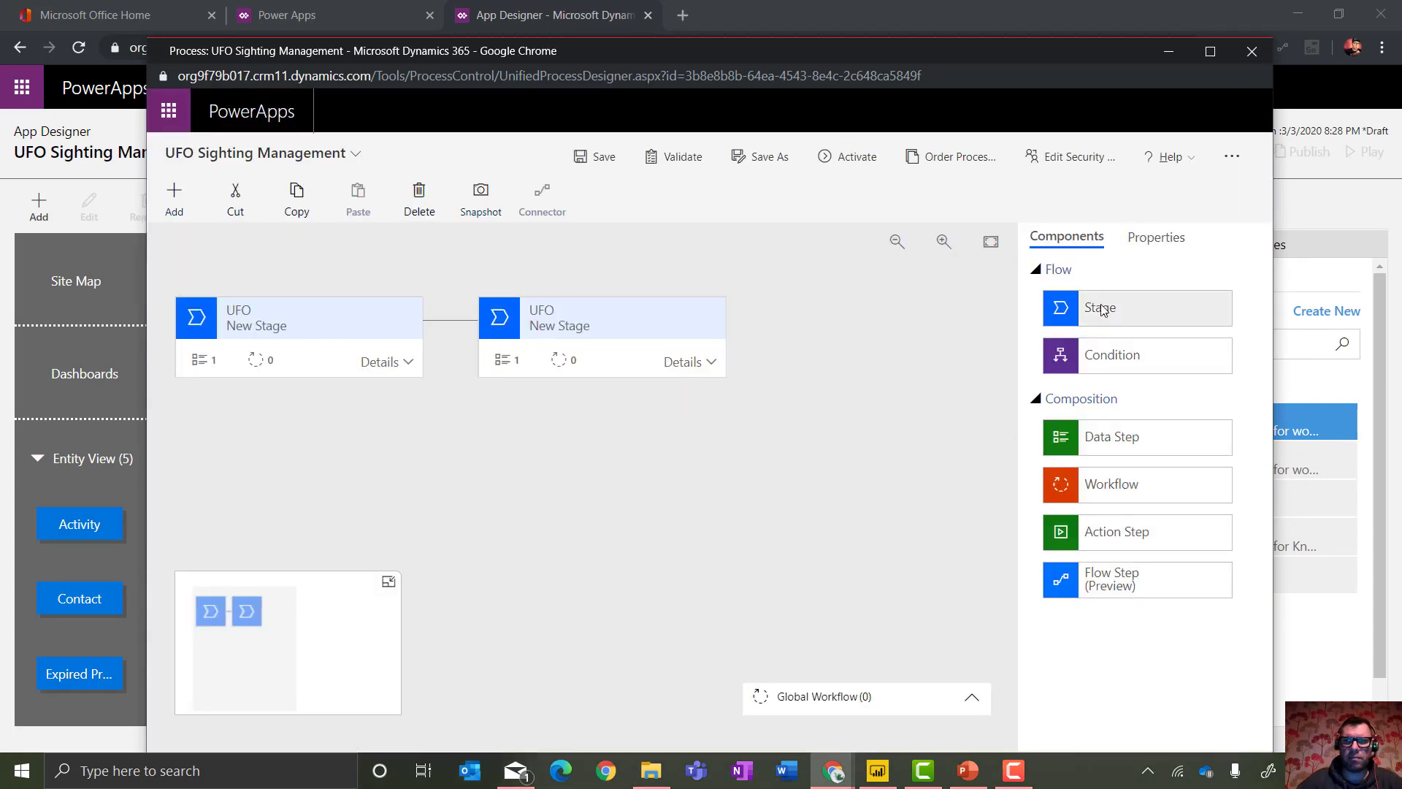
drag(1099, 304, 756, 321)
Rename the first stage of the process flow as Capture UFO Information and apply the change.
click(327, 345)
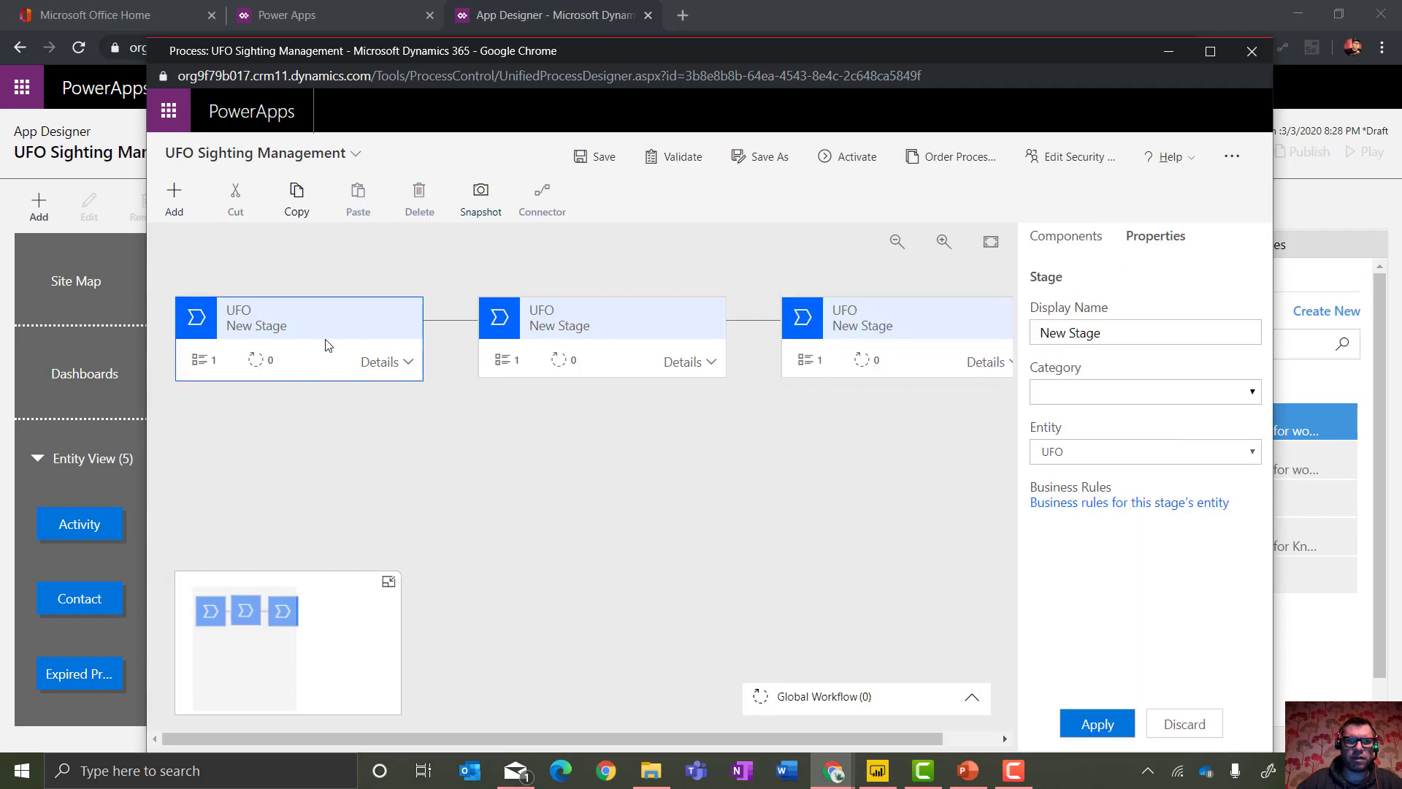
drag(1104, 341, 911, 336)
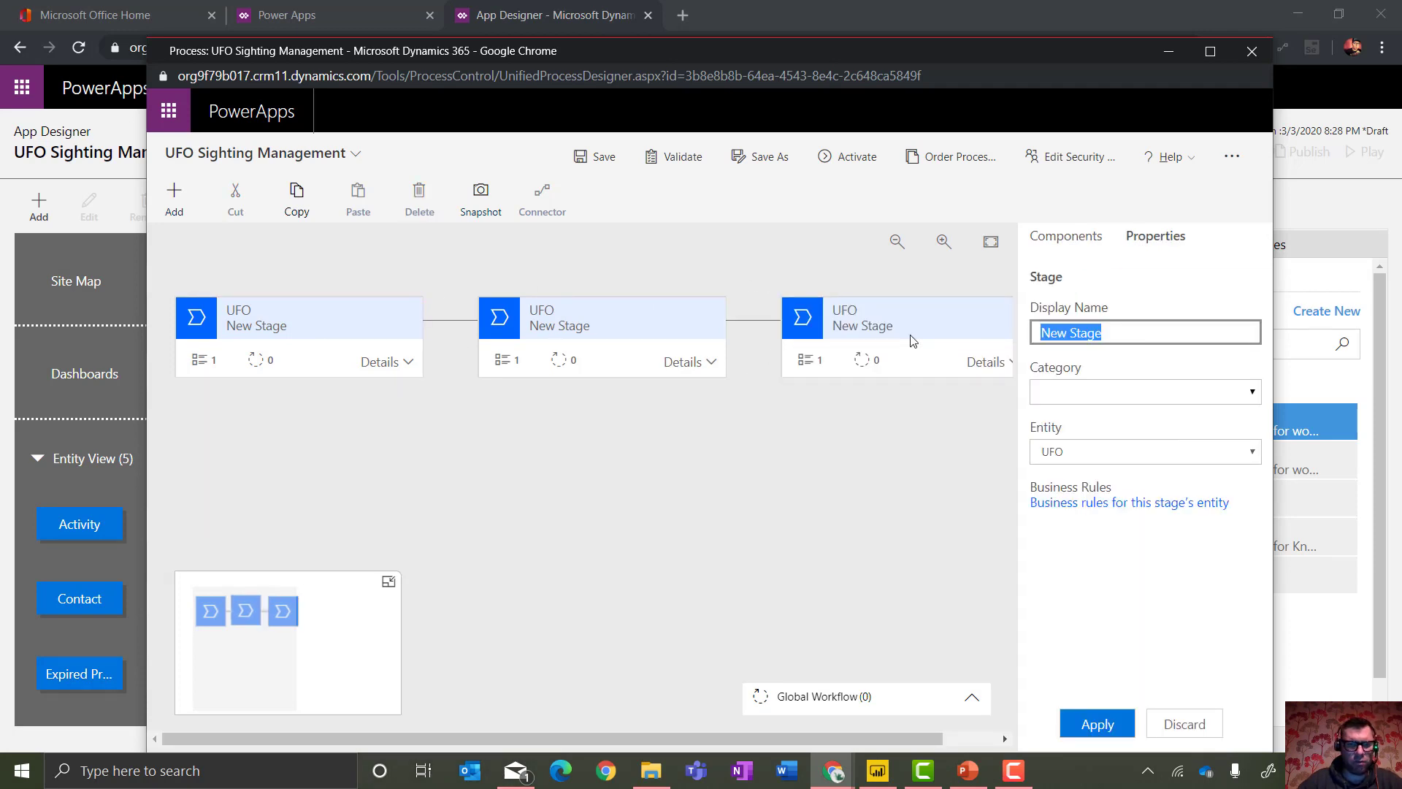
text(C)
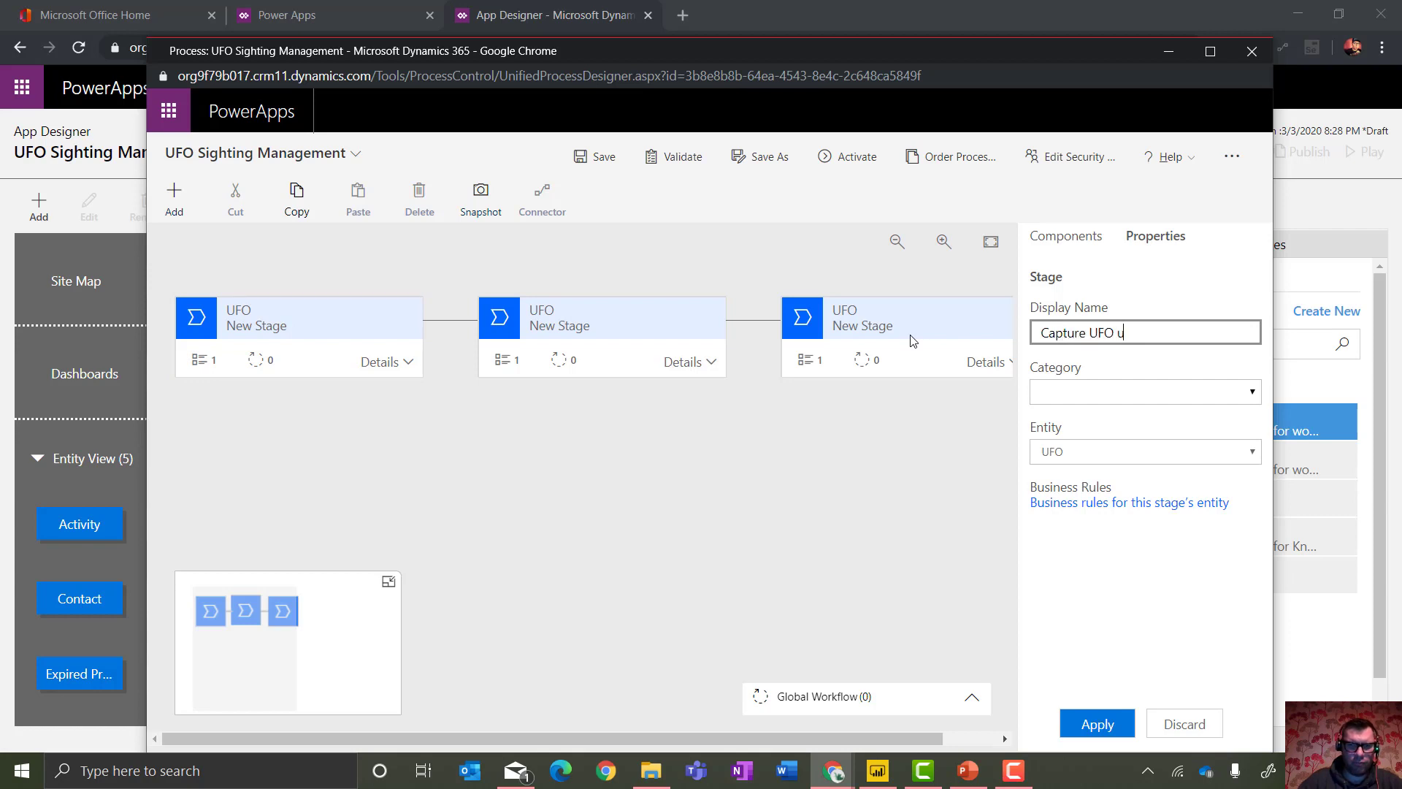
text(apture UFO Information)
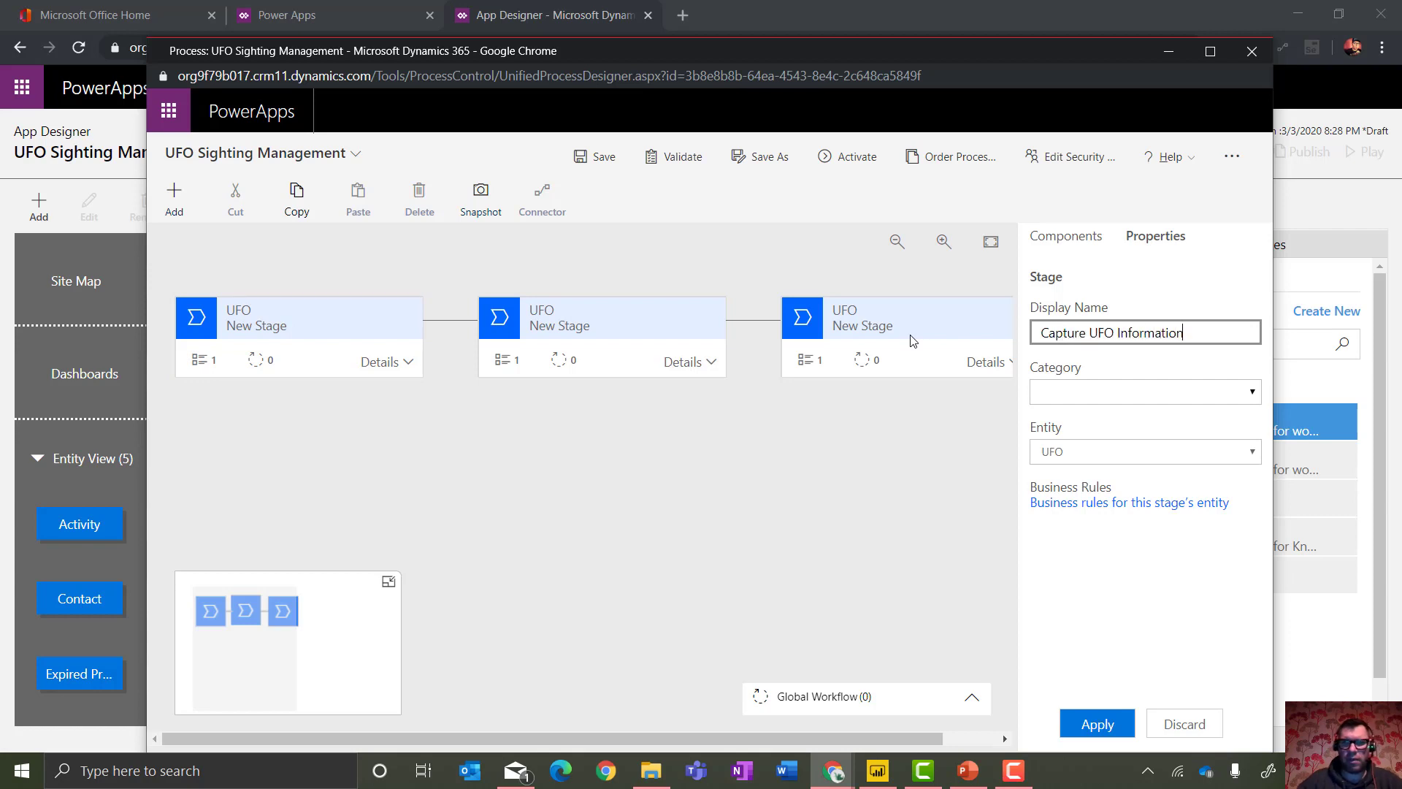
click(1132, 723)
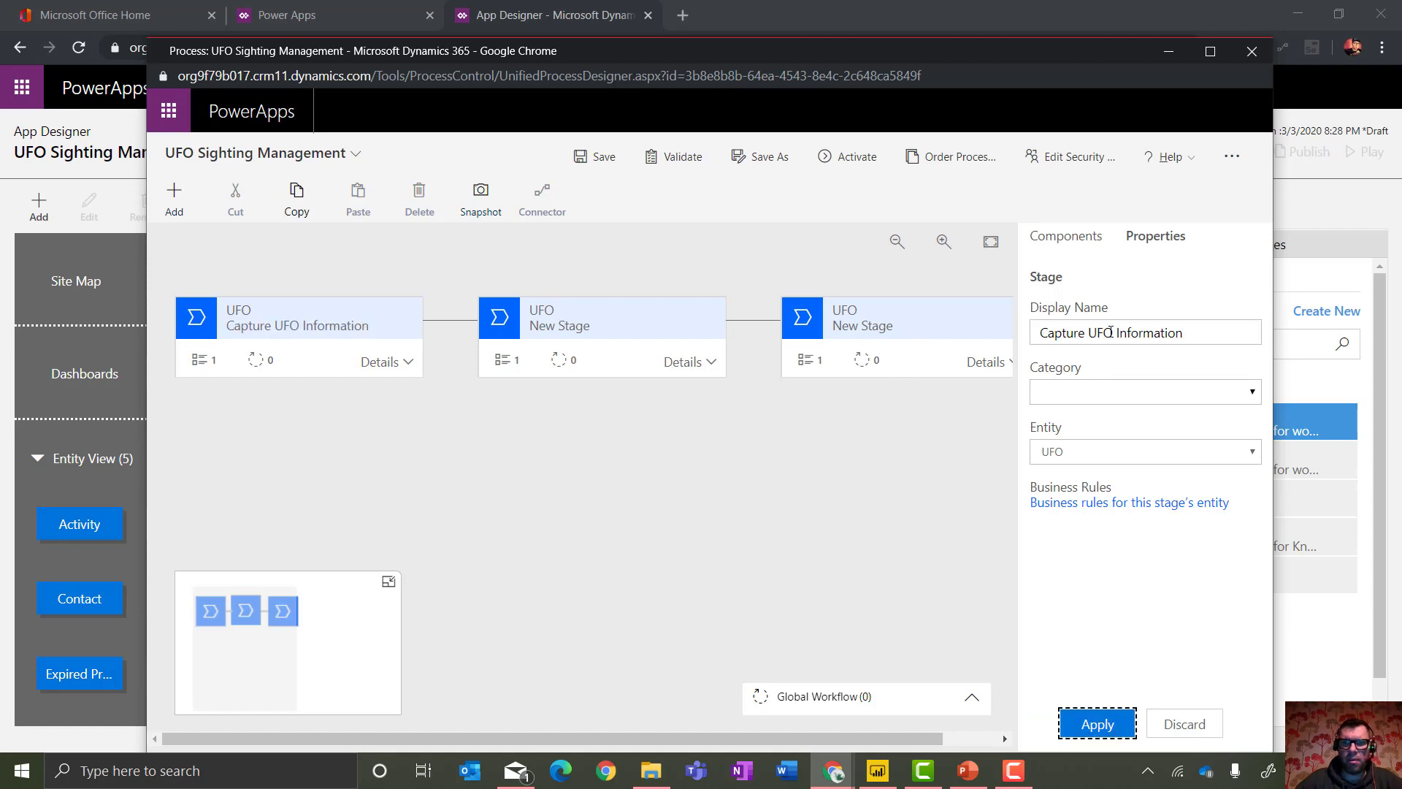
Set the existing data step of the Capture UFO Information stage to the city field and apply it.
click(408, 363)
click(270, 438)
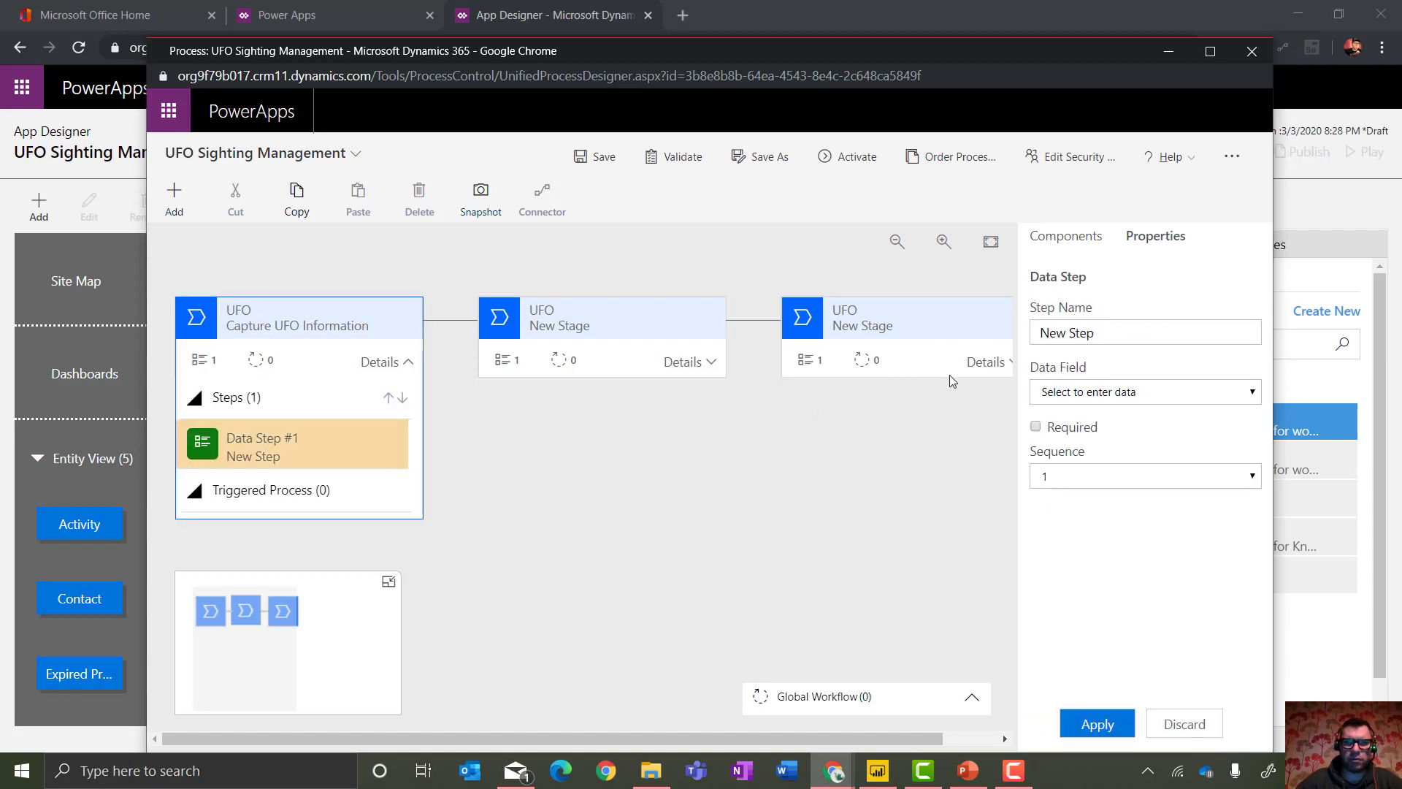
click(1057, 399)
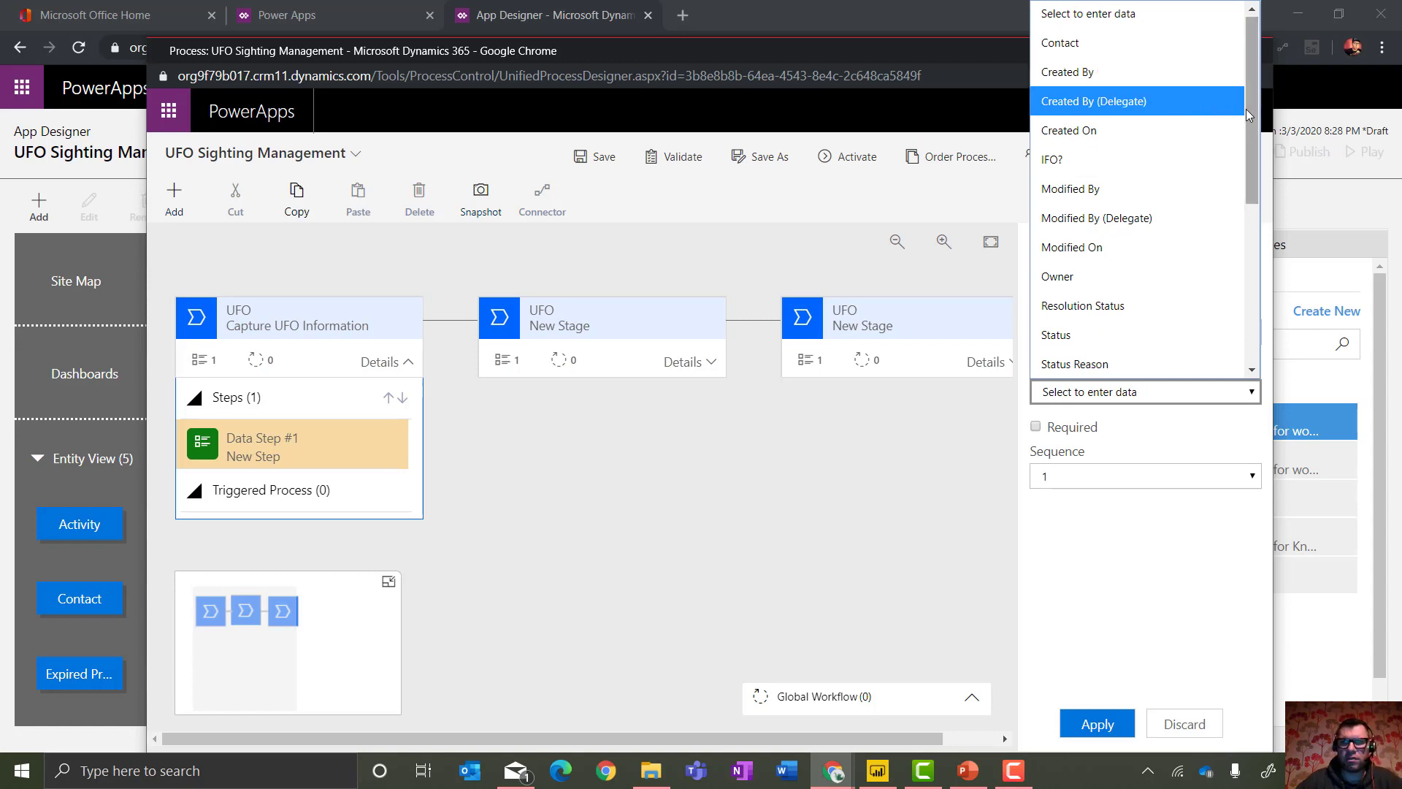
drag(1252, 138, 1267, 254)
scroll(1143, 209, down, 1)
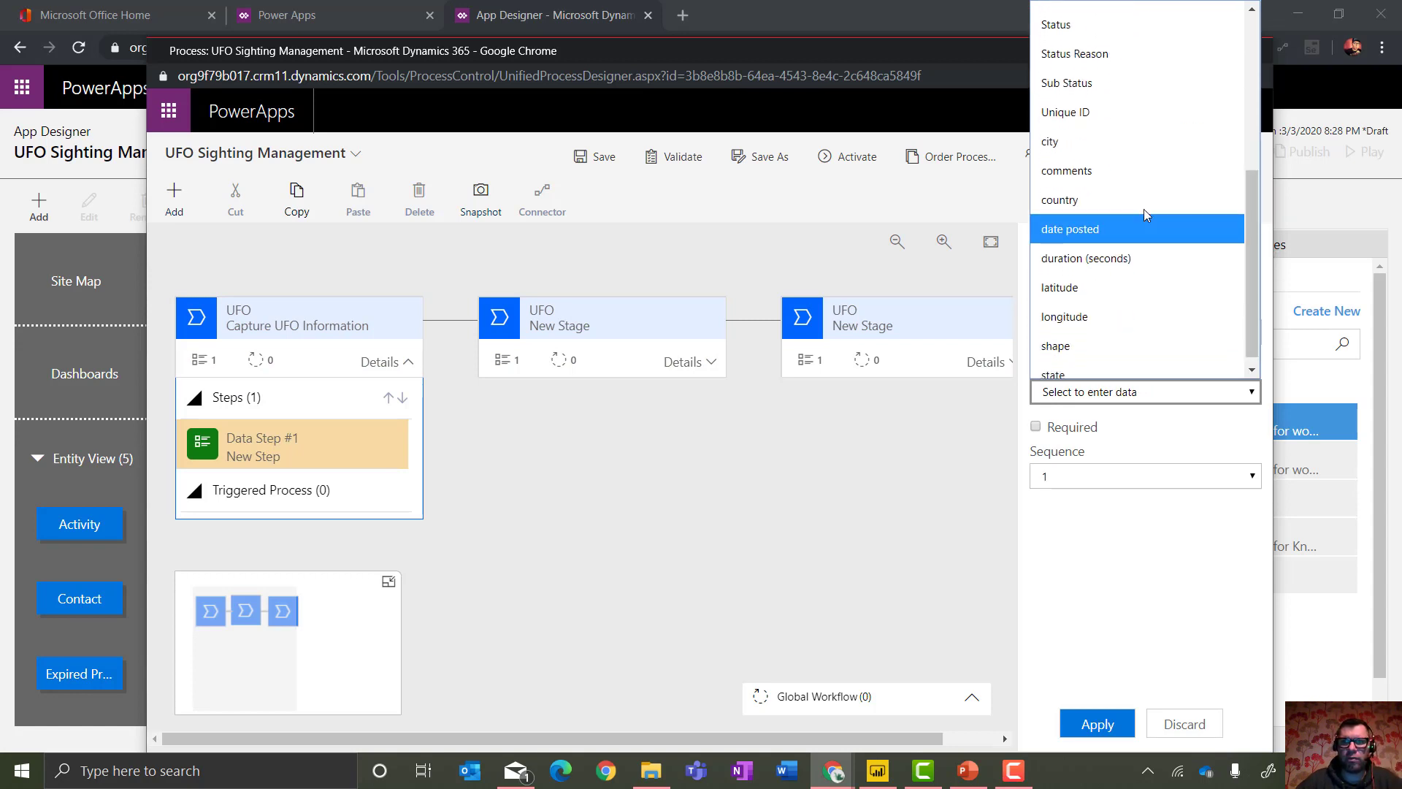
click(1128, 141)
click(1097, 724)
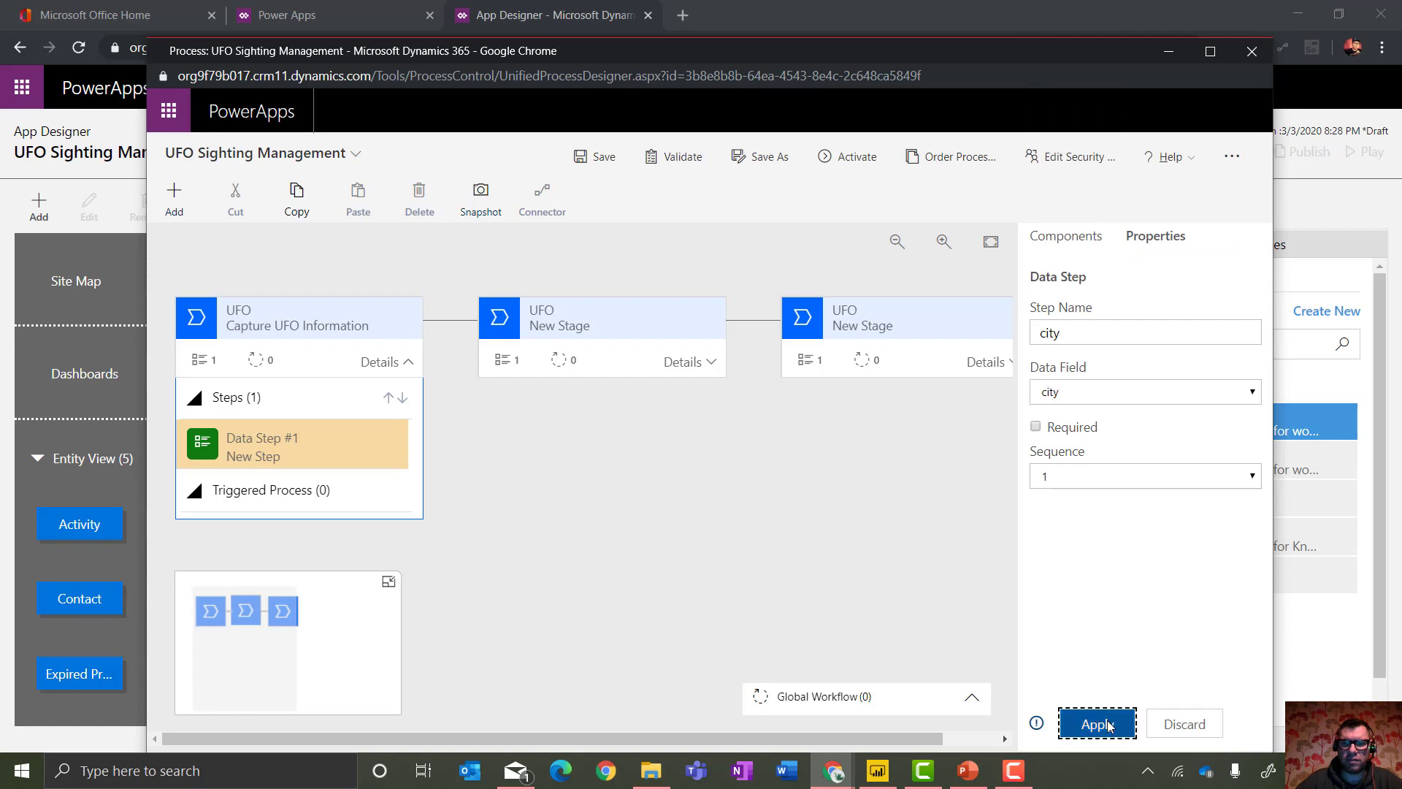
Add a second data step to the Capture UFO Information stage, using the comments field.
click(1081, 242)
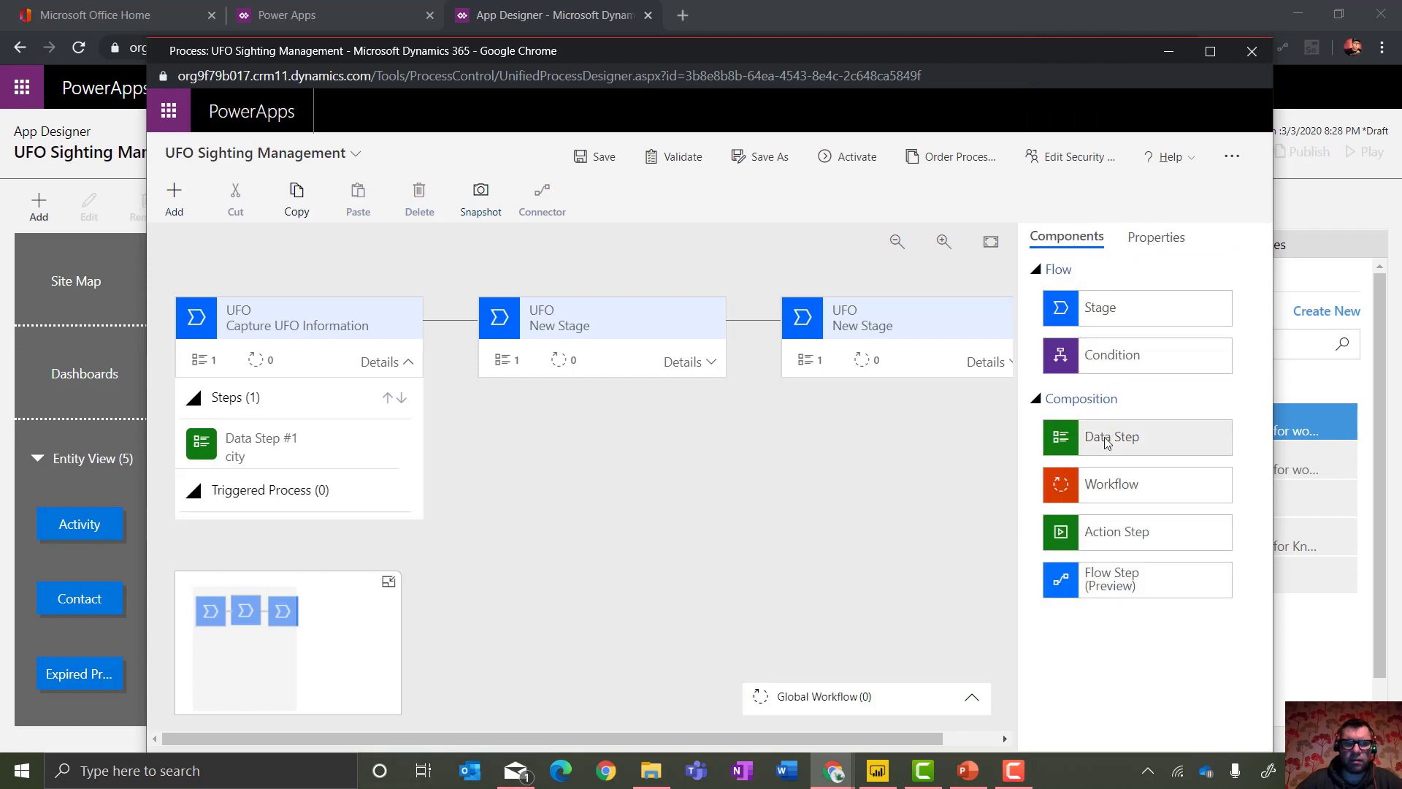
drag(1103, 437, 285, 480)
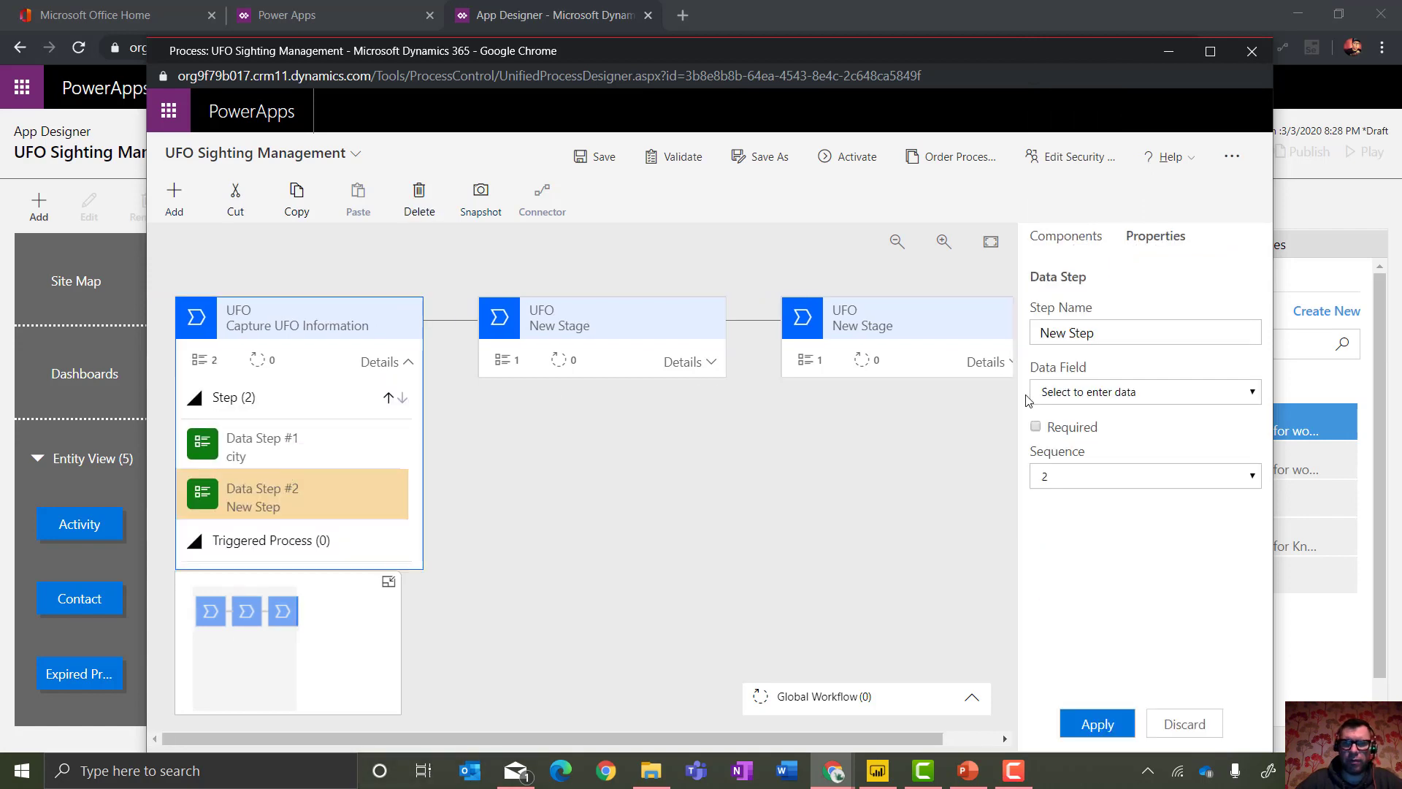
click(1068, 398)
text(comments)
key(Return)
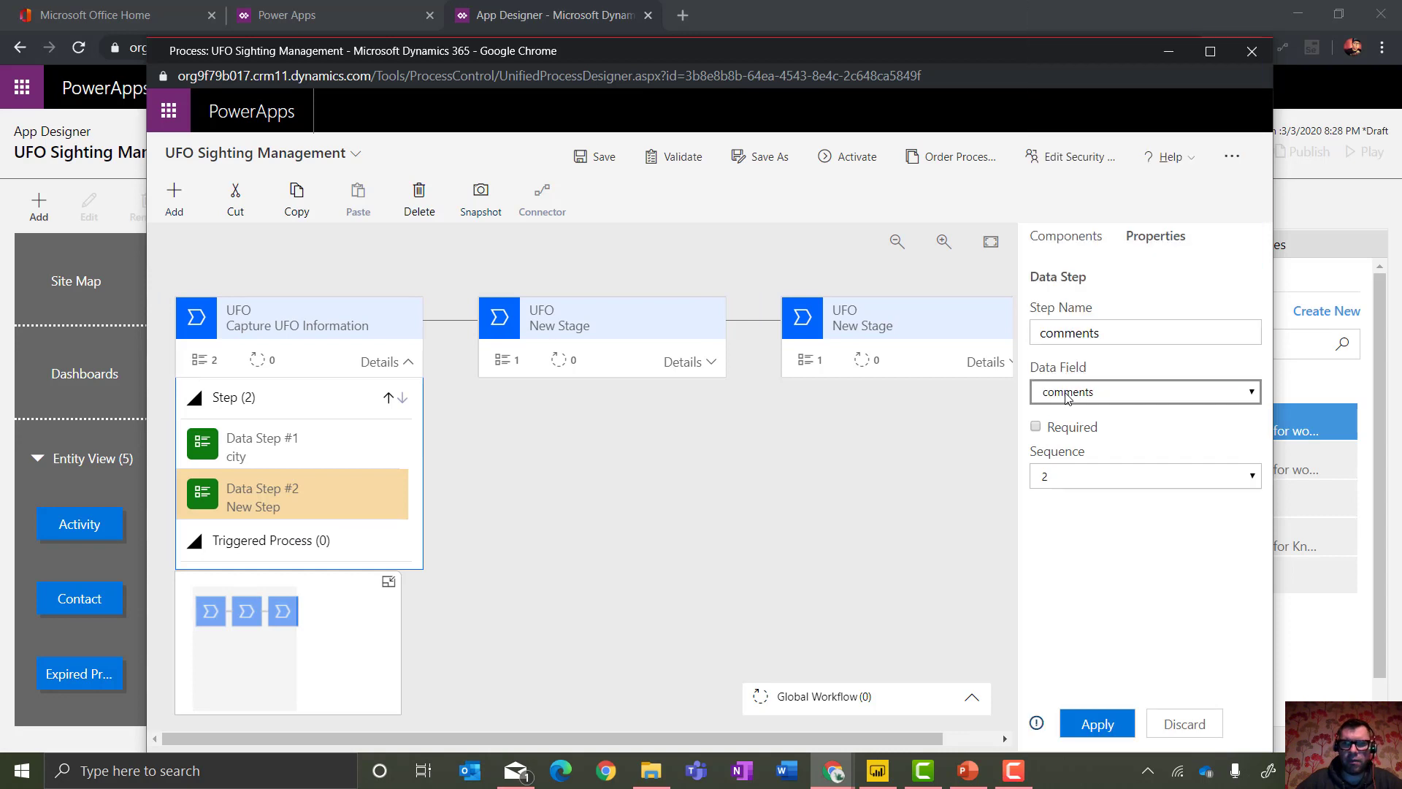
click(1098, 723)
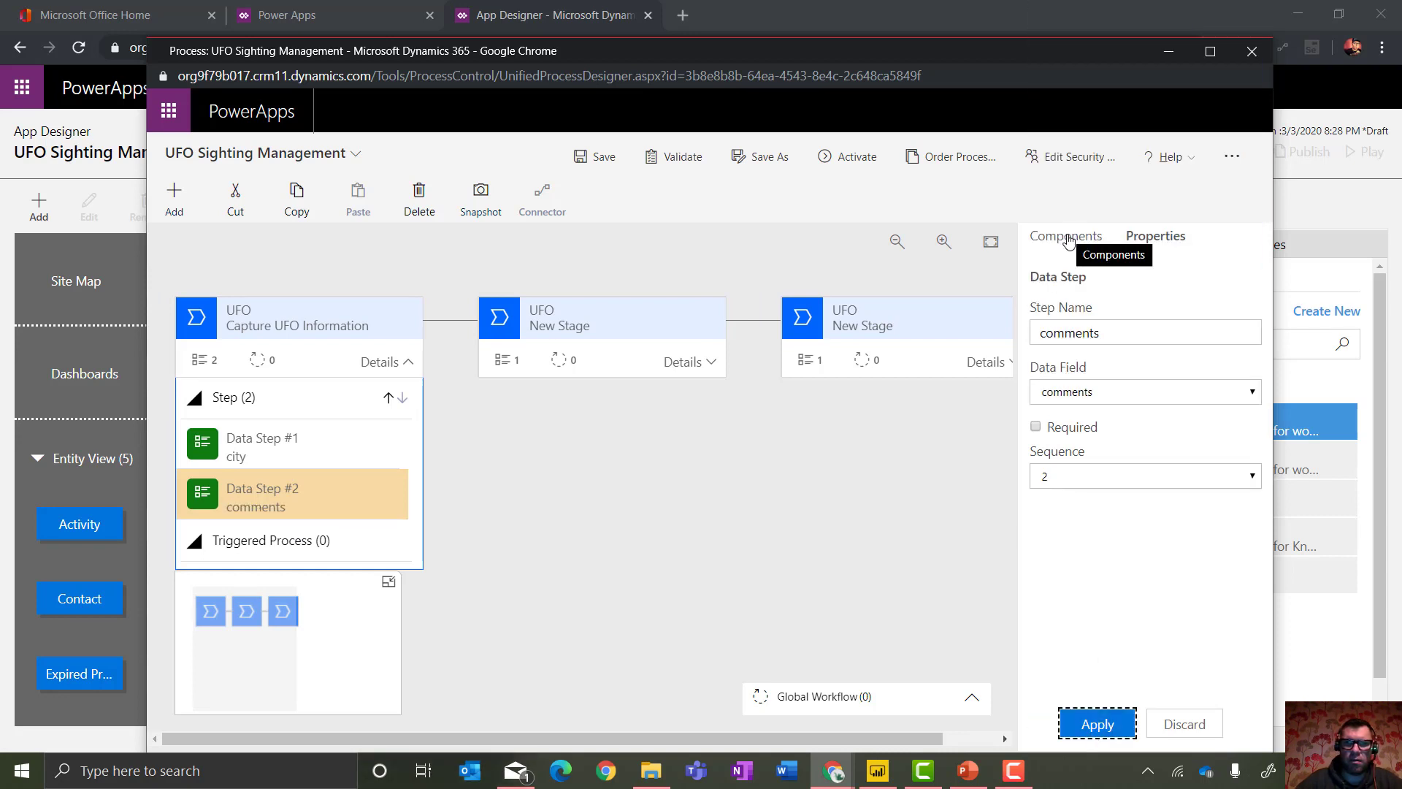
Rename the second stage of the process flow as Review Sighting and apply the change.
click(611, 341)
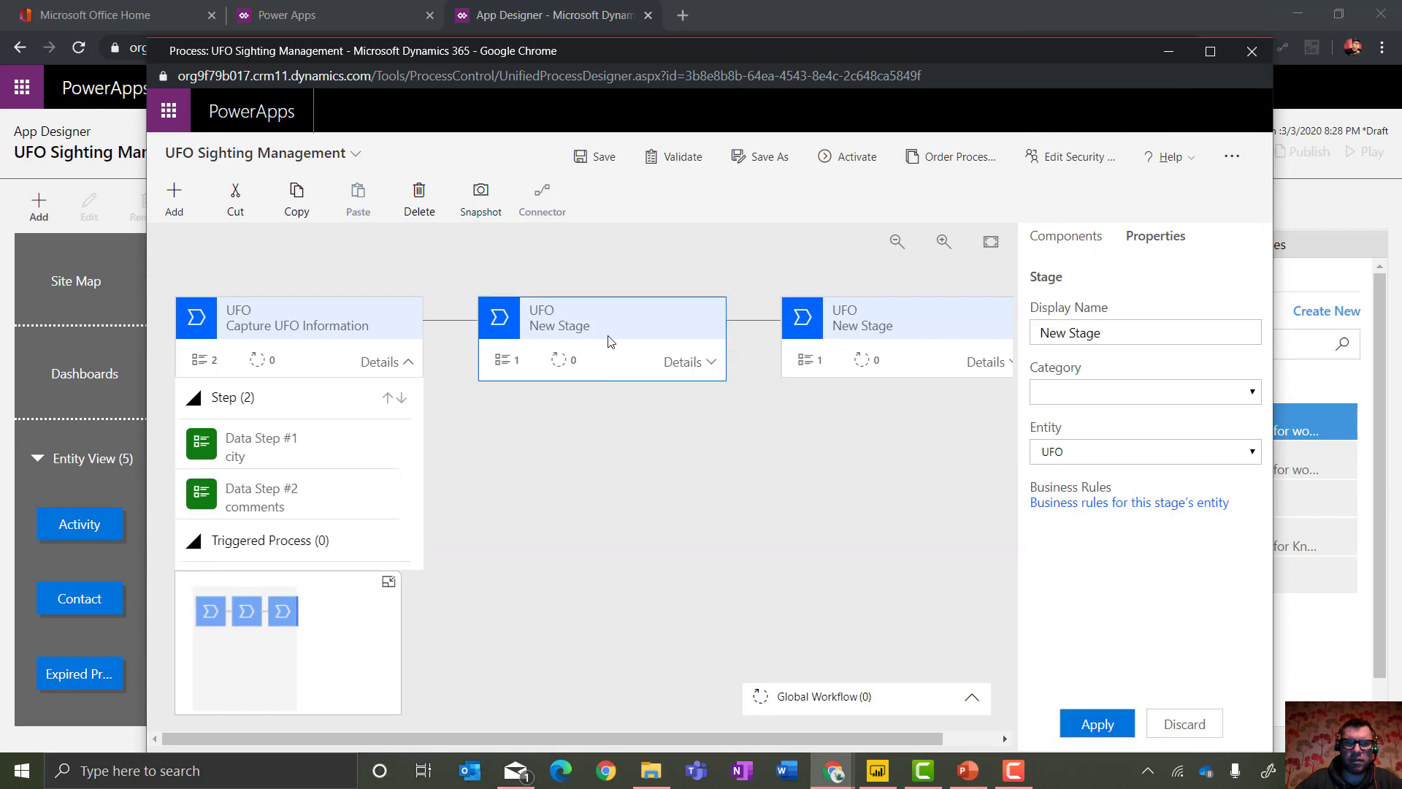
click(1154, 338)
text(Revieew)
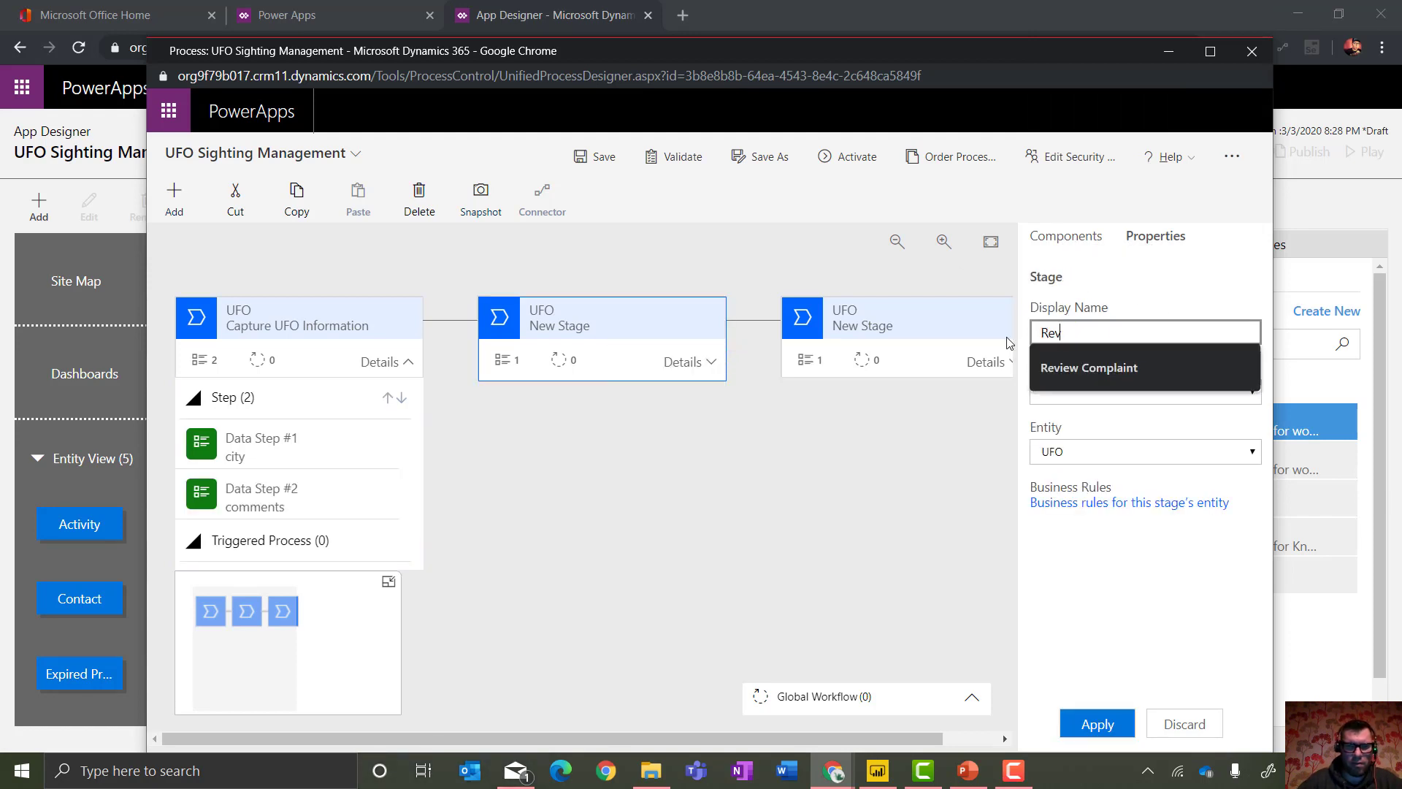
key(BackSpace)
key(BackSpace)
text(w Sighting)
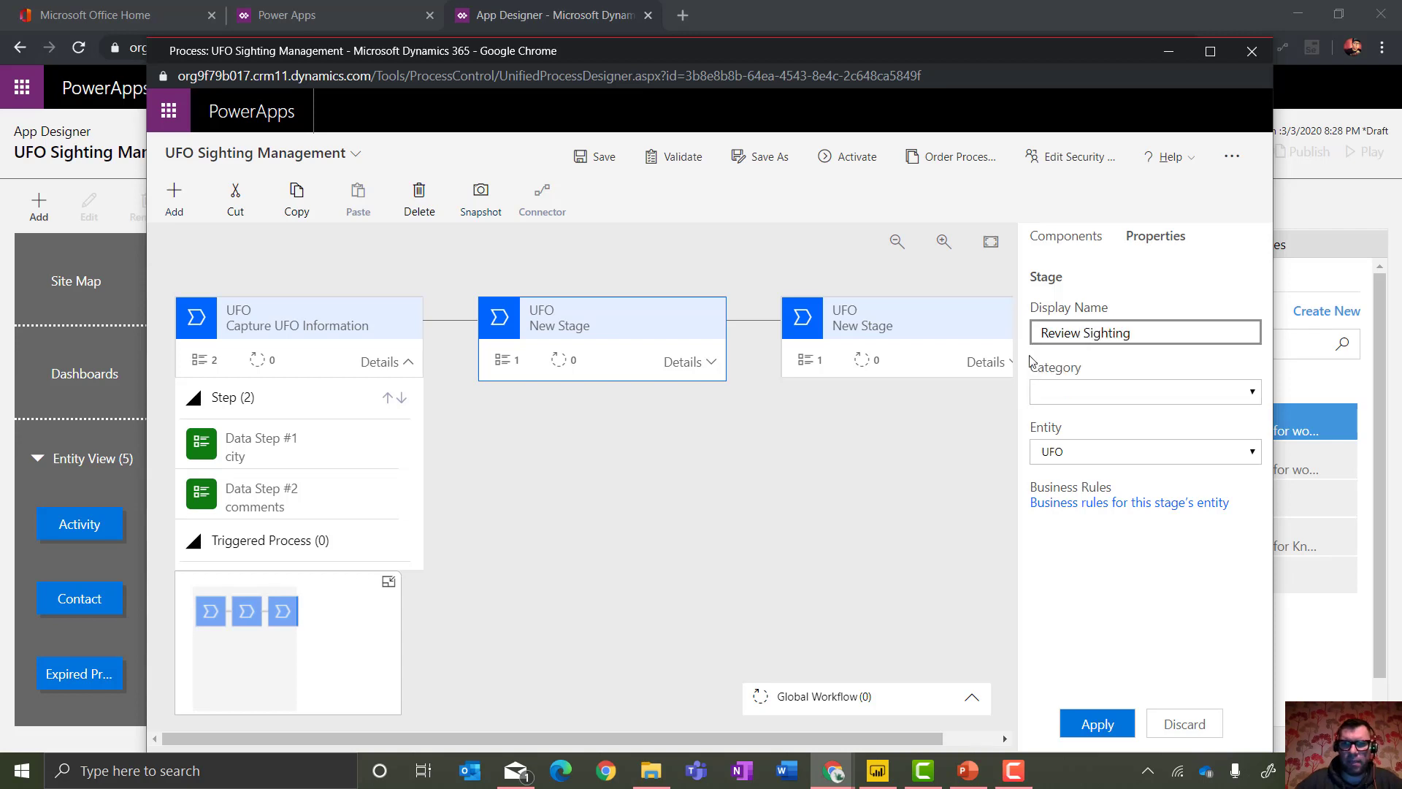
click(1098, 723)
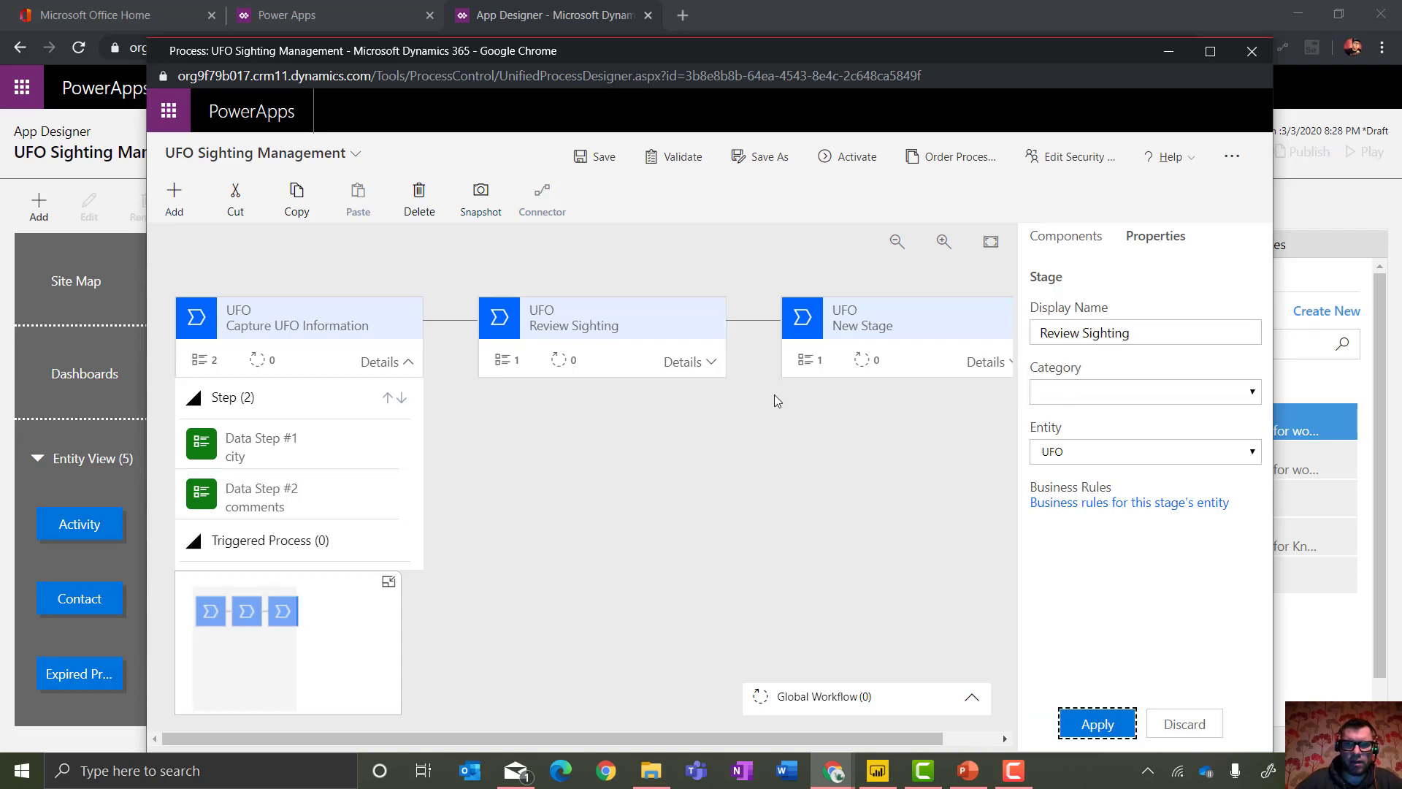
Set the existing data step of the Review Sighting stage to the country field and apply it.
click(714, 362)
click(571, 460)
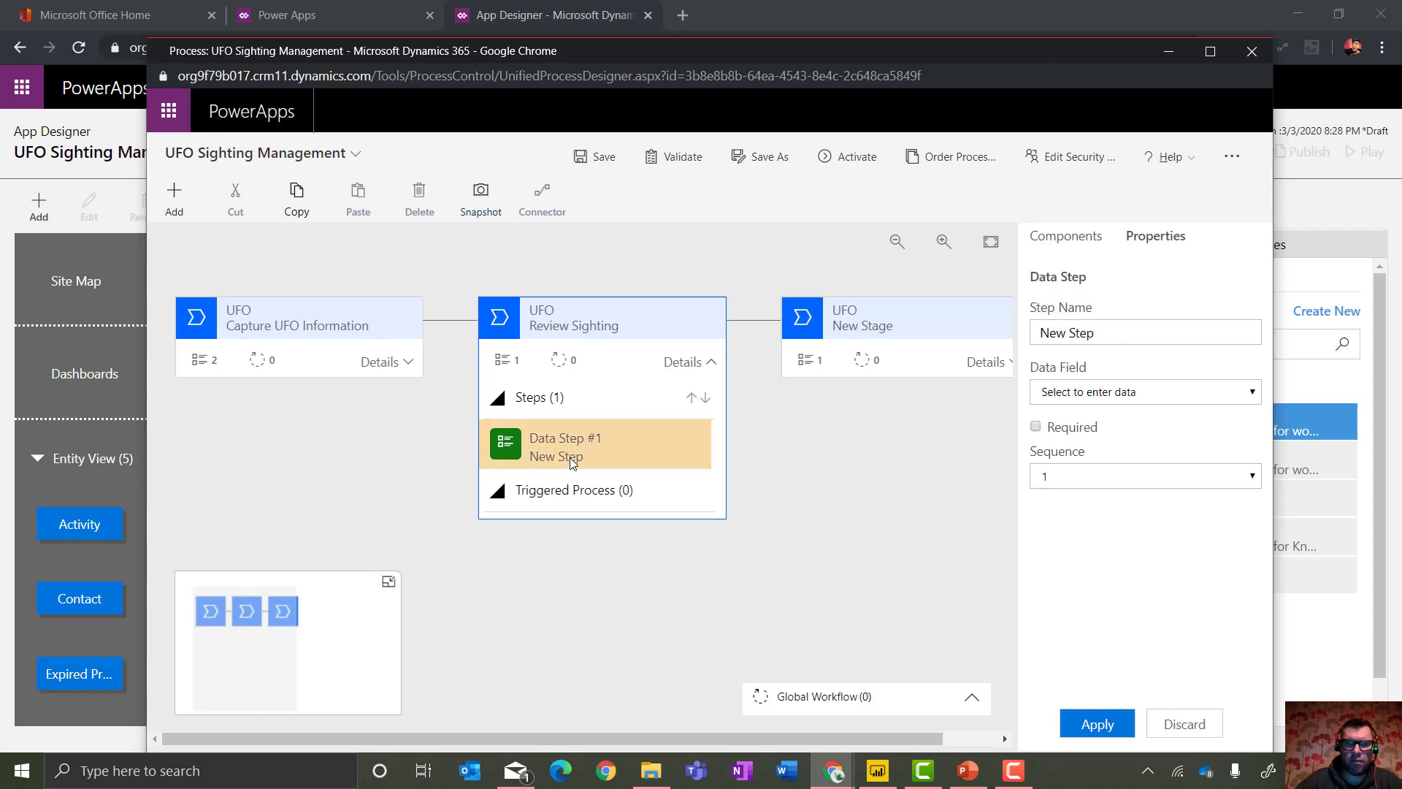
click(1108, 391)
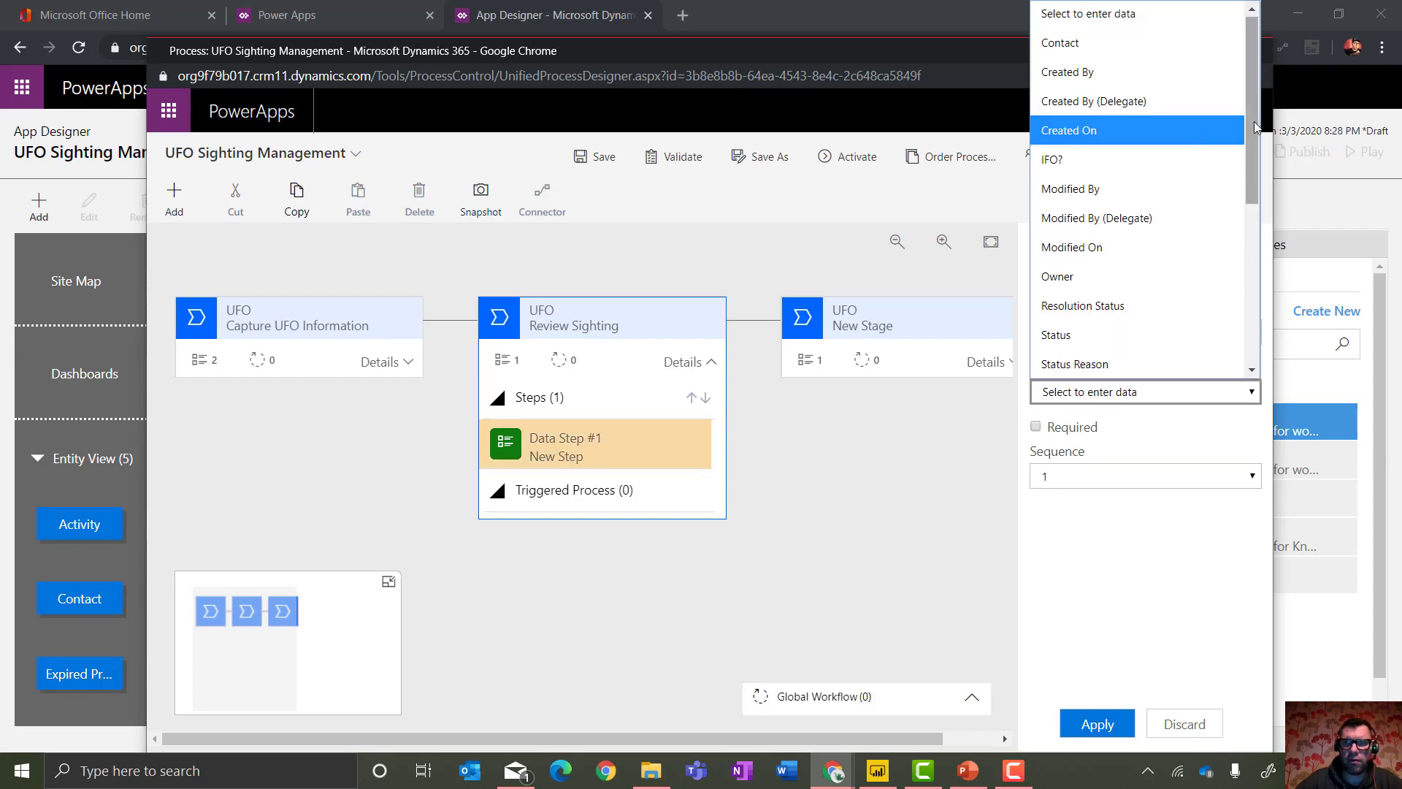
drag(1254, 121, 1268, 261)
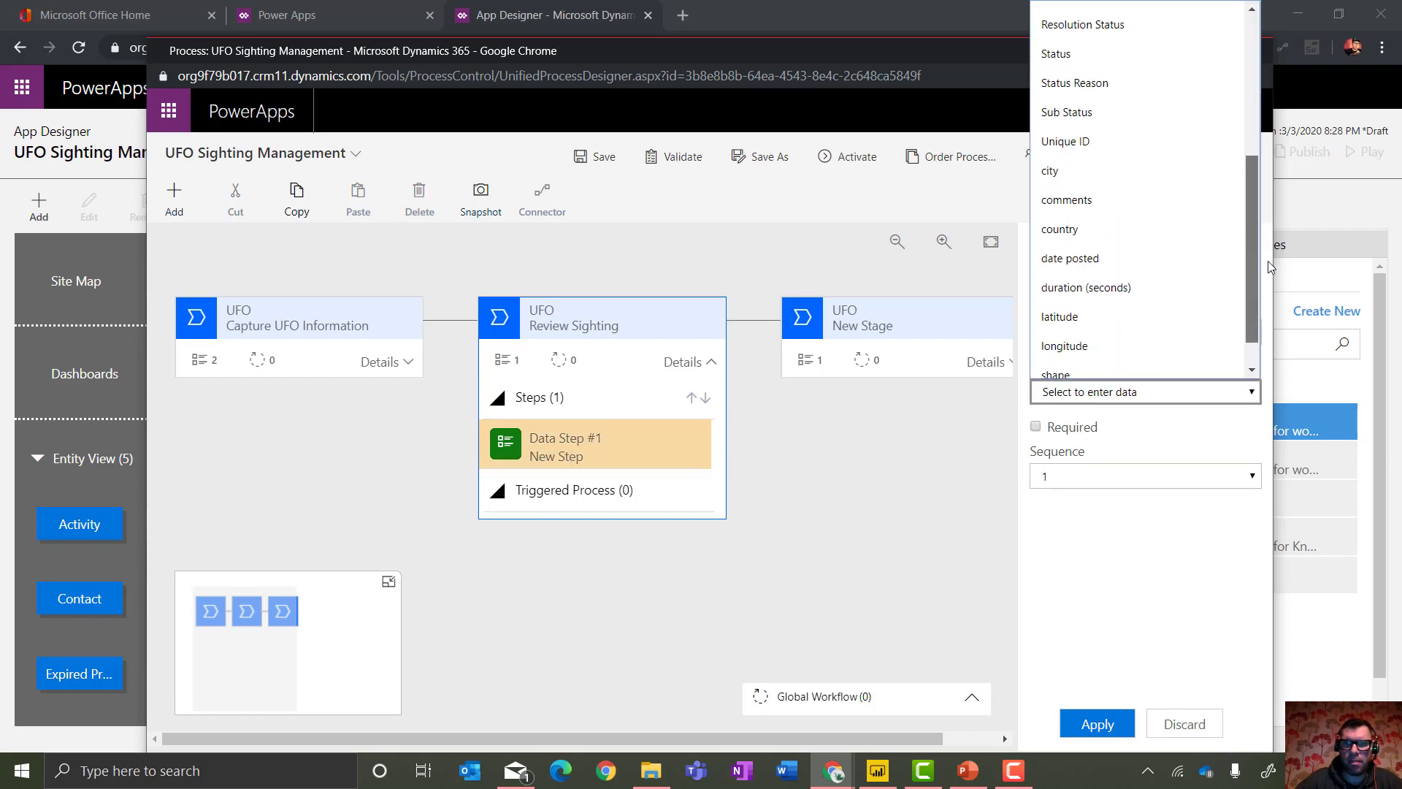
click(1148, 227)
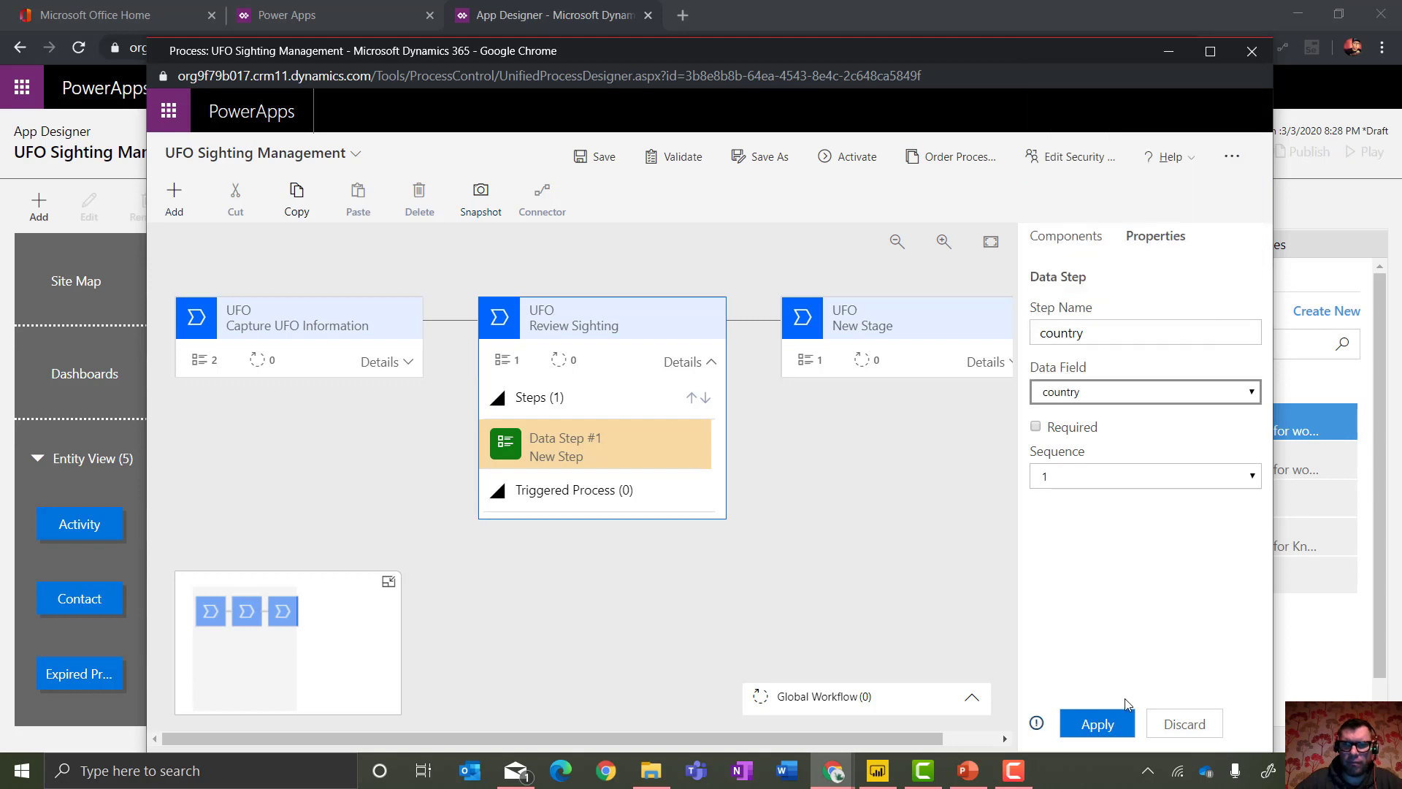
click(1095, 721)
Add a second data step to the Review Sighting stage, using the date posted field.
click(1079, 238)
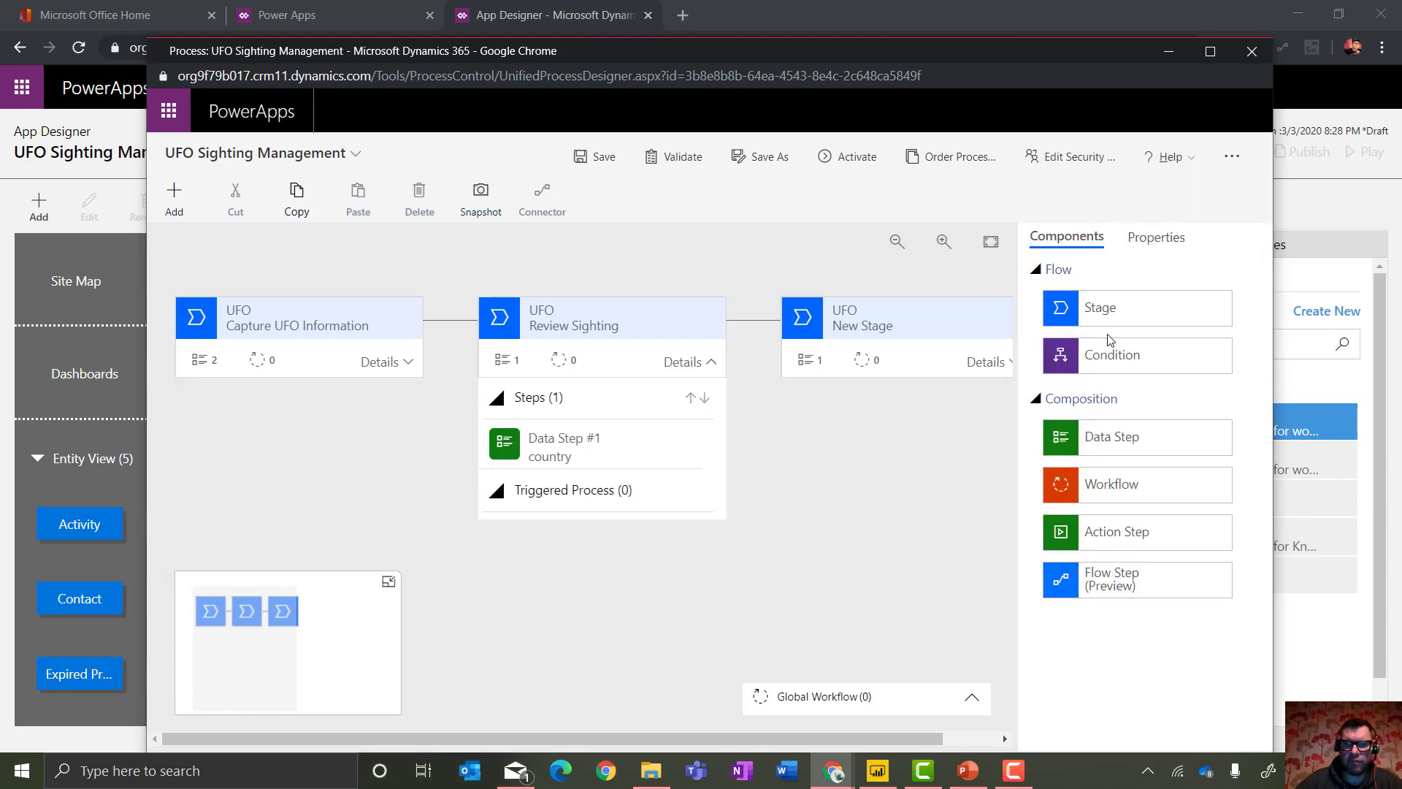
drag(1111, 436, 605, 476)
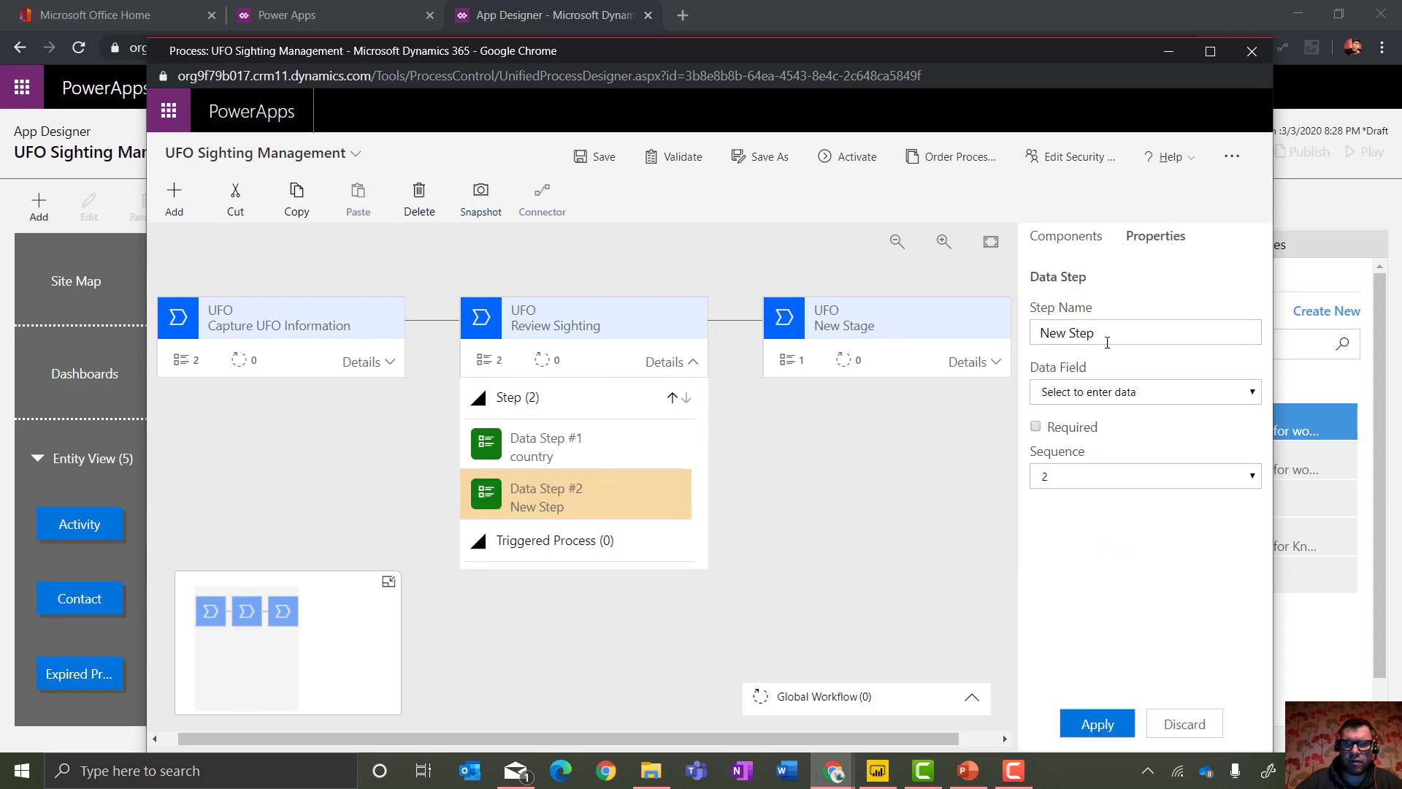
click(1108, 394)
drag(1250, 180, 1264, 302)
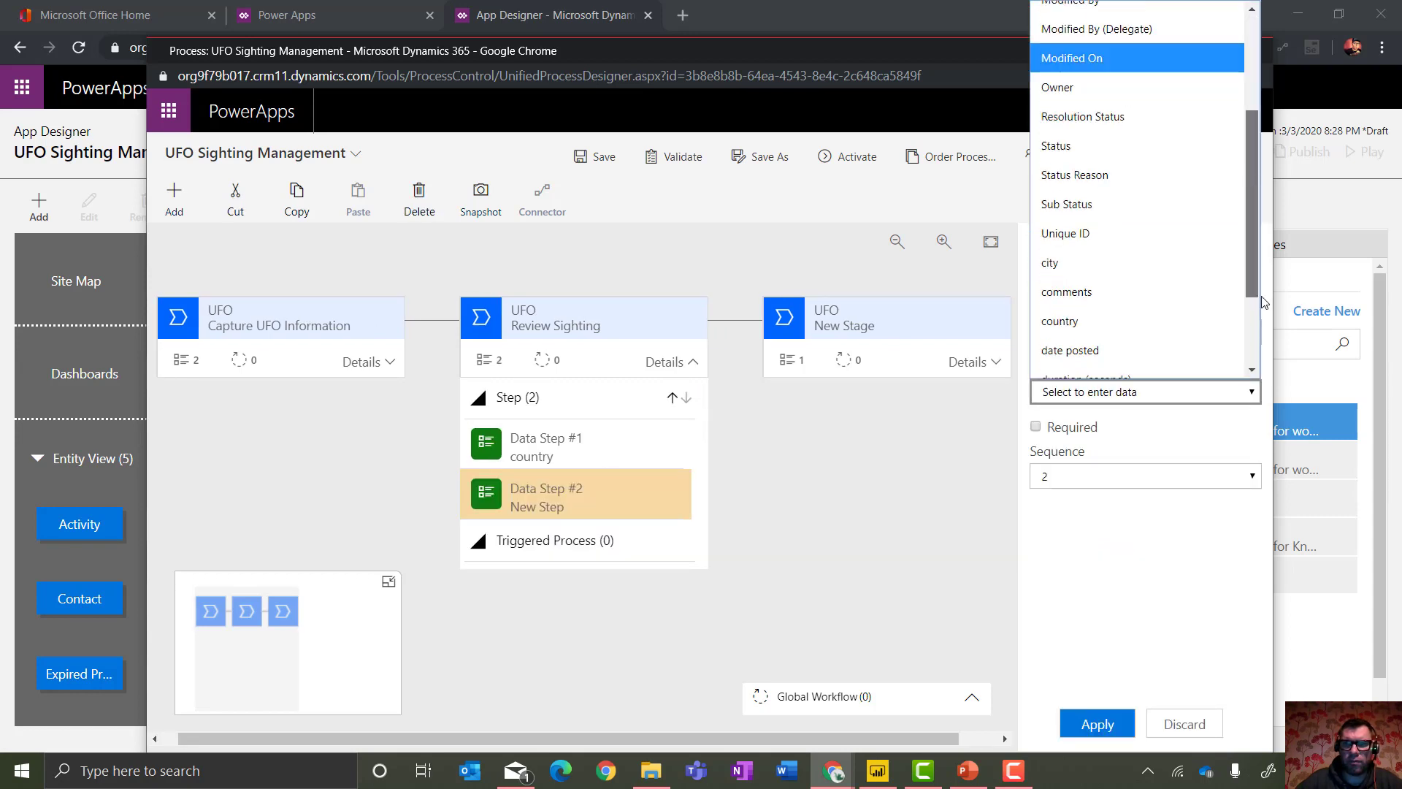
scroll(1168, 292, down, 2)
click(1153, 303)
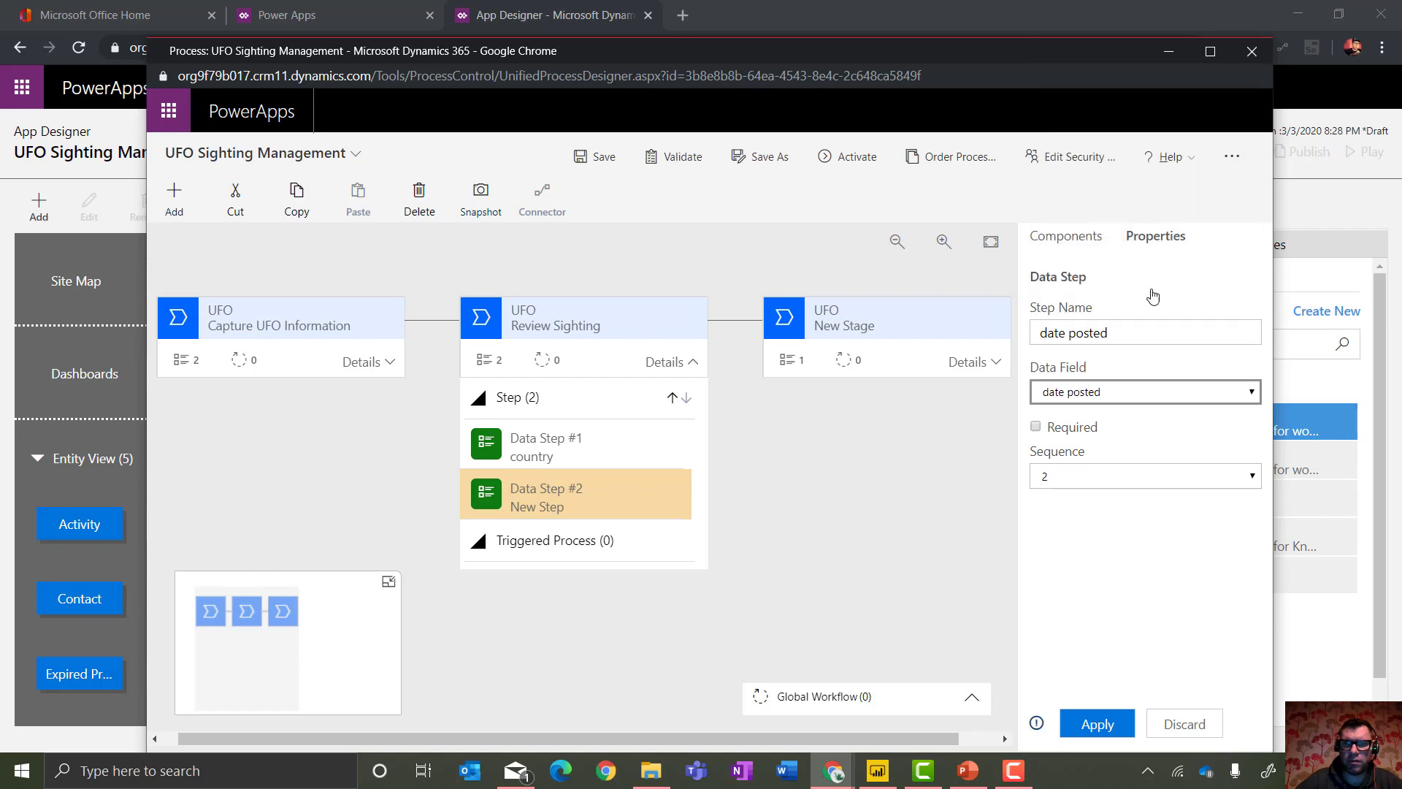
click(1108, 720)
Rename the third stage of the process flow as Resolve Sighting and apply the change.
click(932, 342)
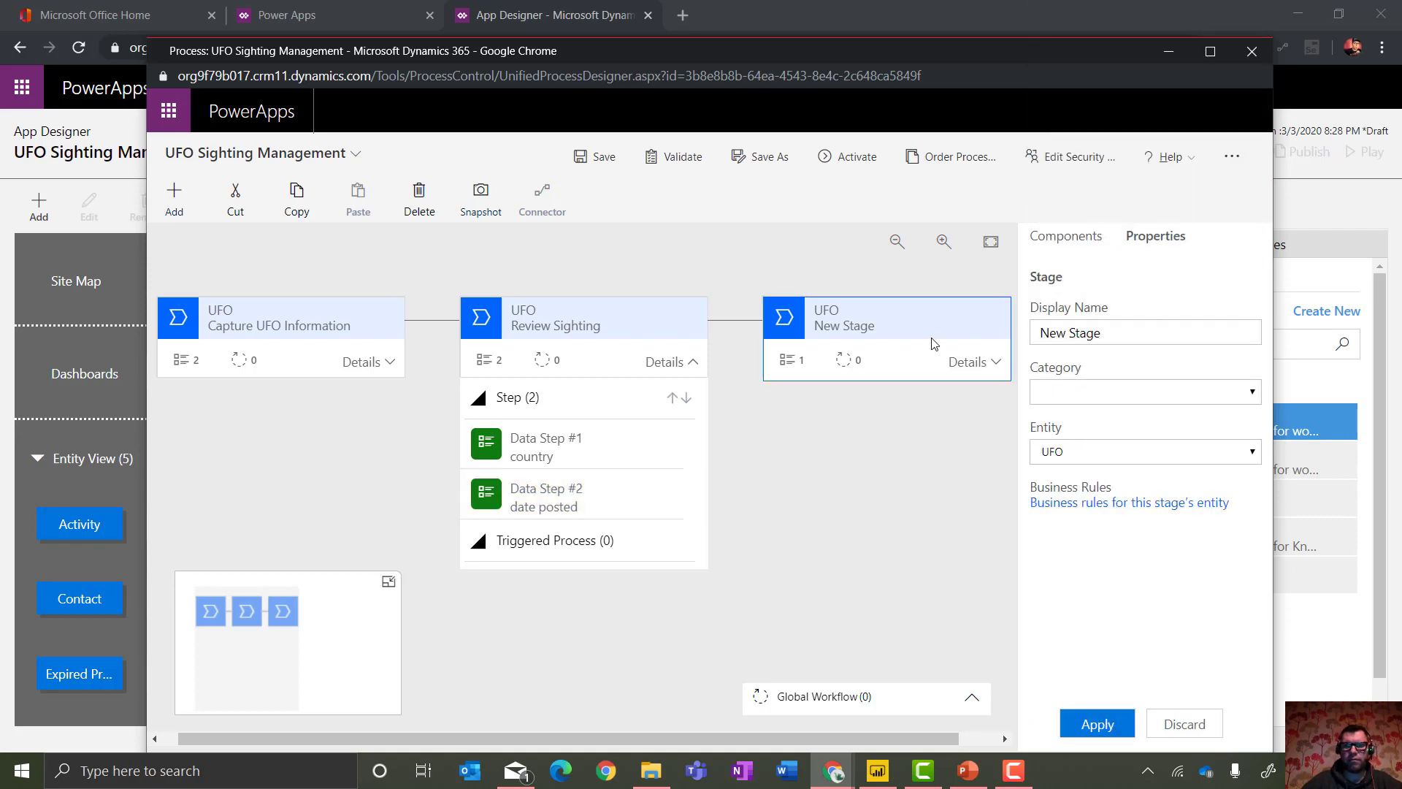
click(1101, 330)
key(ctrl+a)
text(Re)
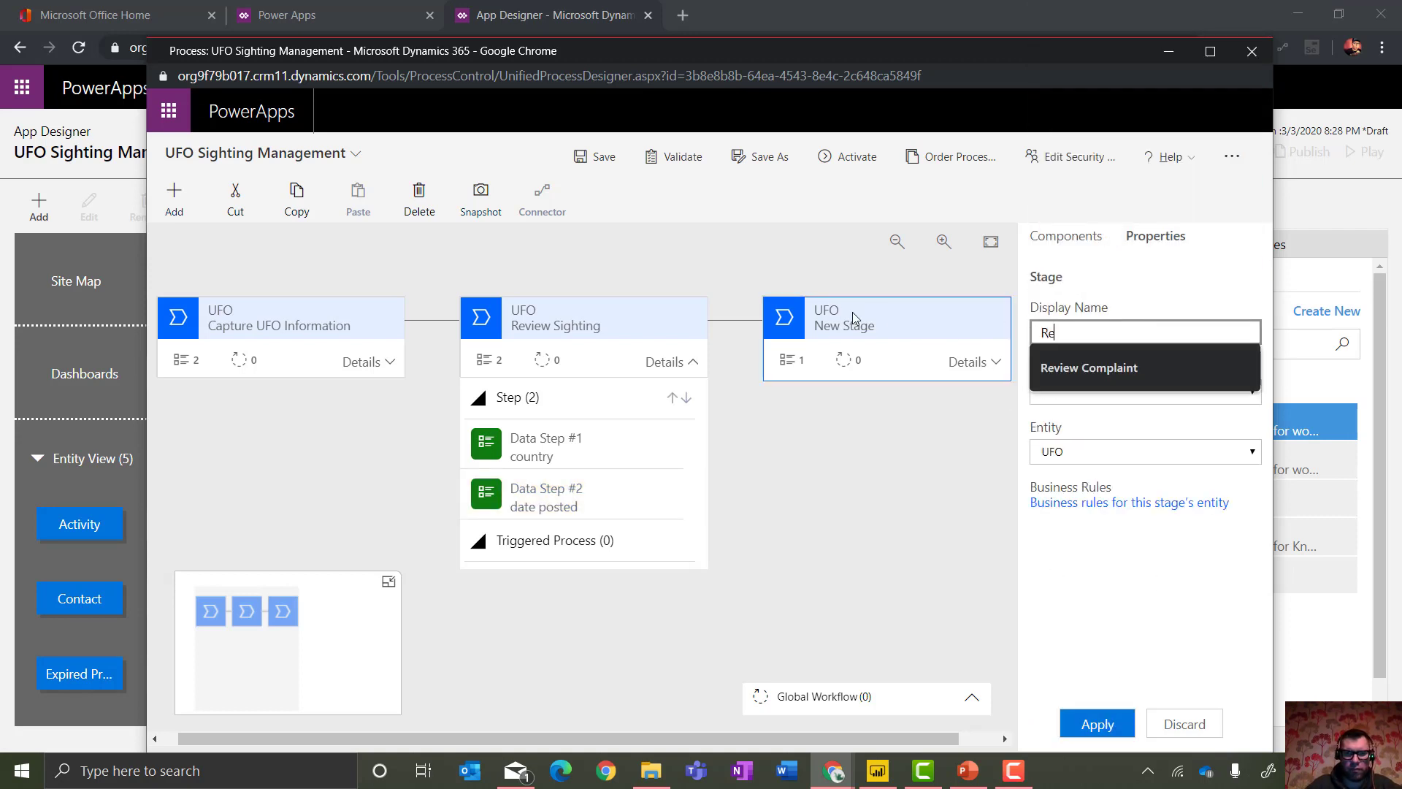
text(solve)
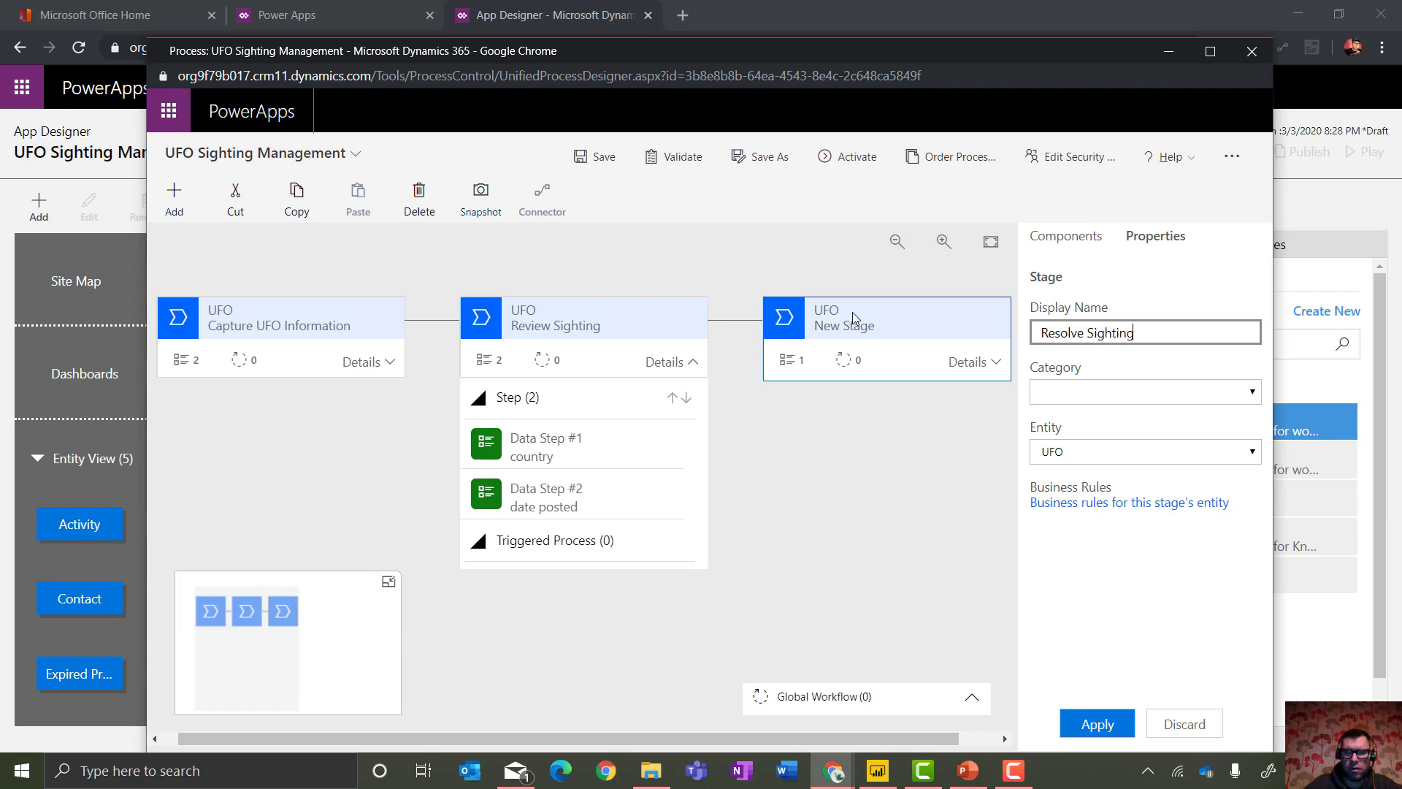
text( Sighting)
click(1097, 722)
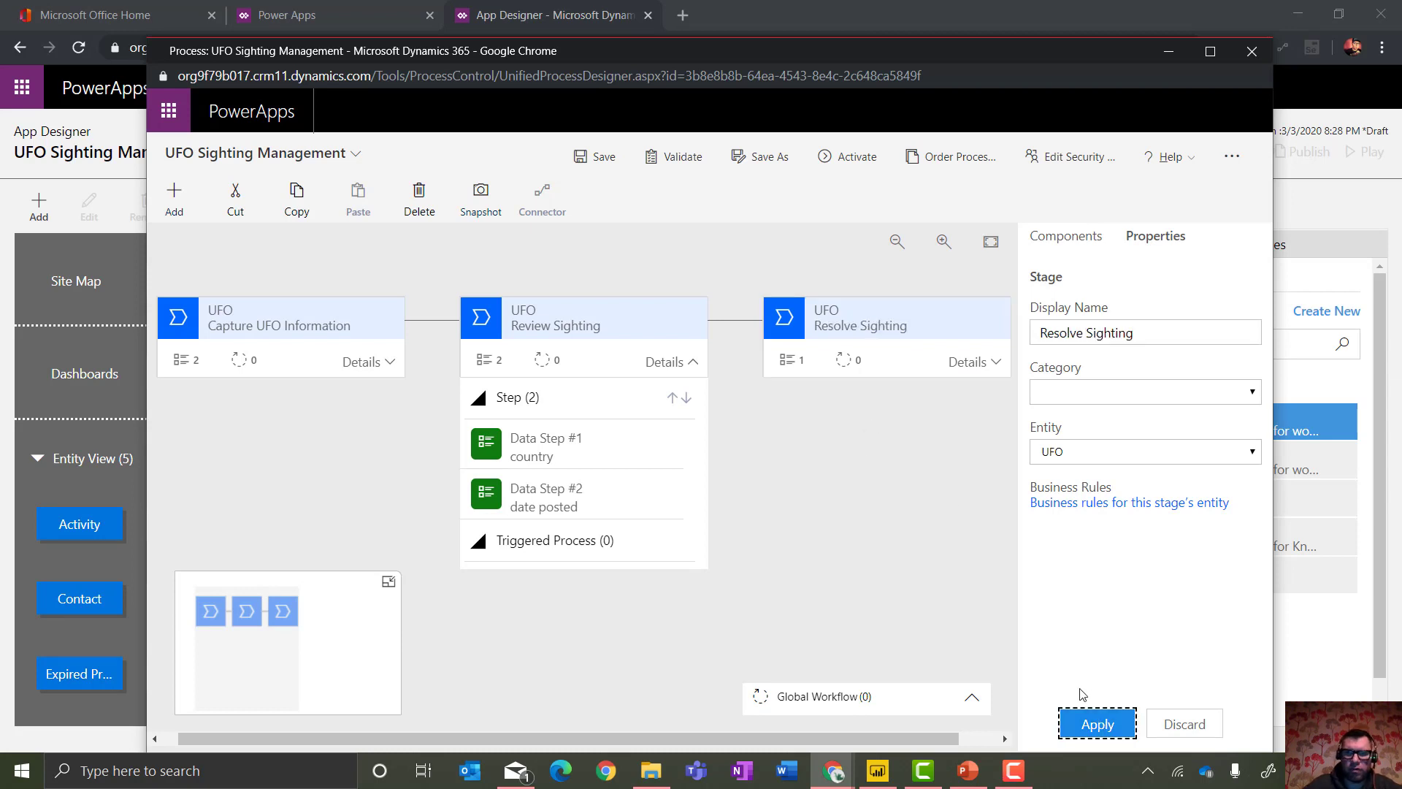
Expand the Resolve Sighting stage and open the data field choices of its data step.
click(998, 361)
click(859, 437)
click(1148, 396)
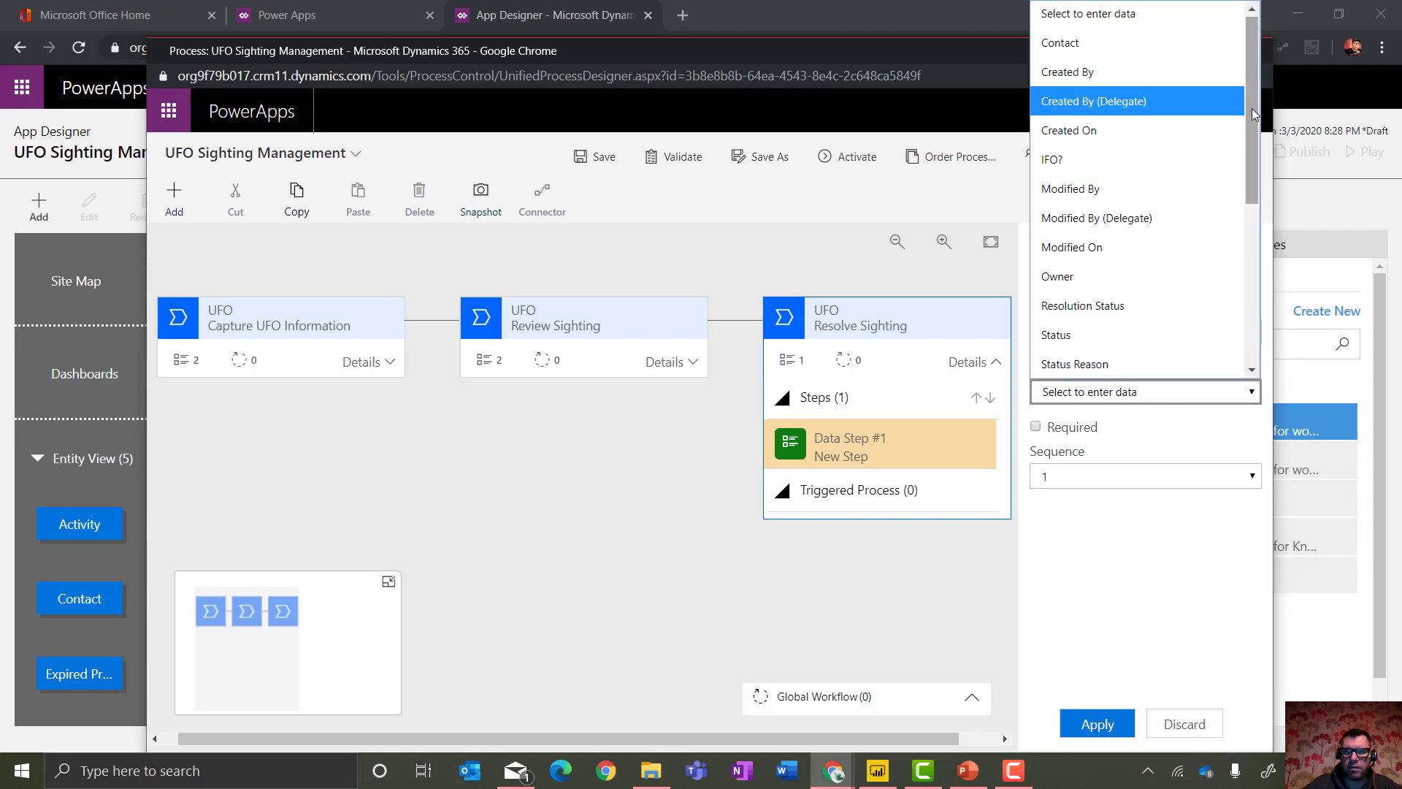
Bind Data Step #1 of the Resolve Sighting stage to the Sub Status field and apply it.
drag(1251, 110, 1267, 221)
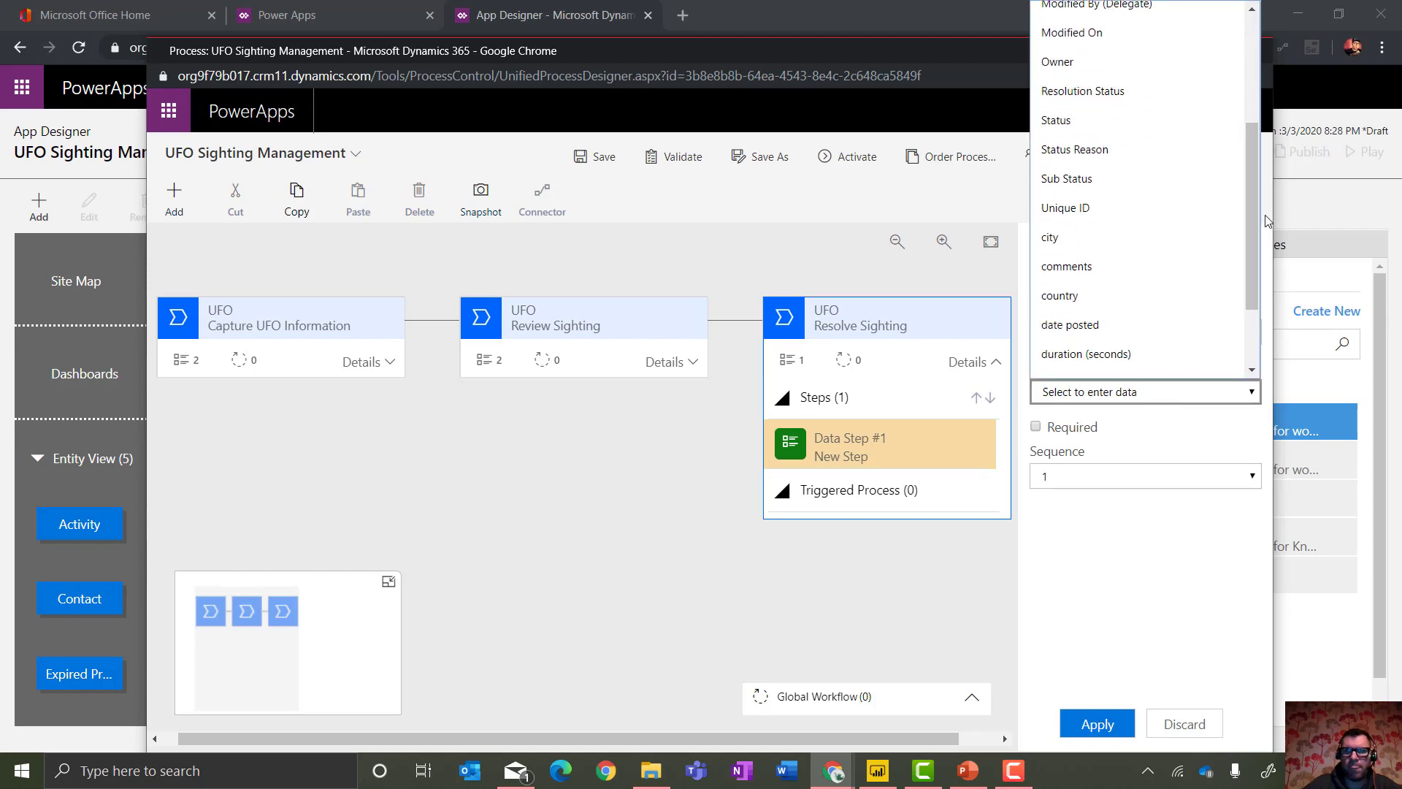
click(1125, 182)
click(1103, 721)
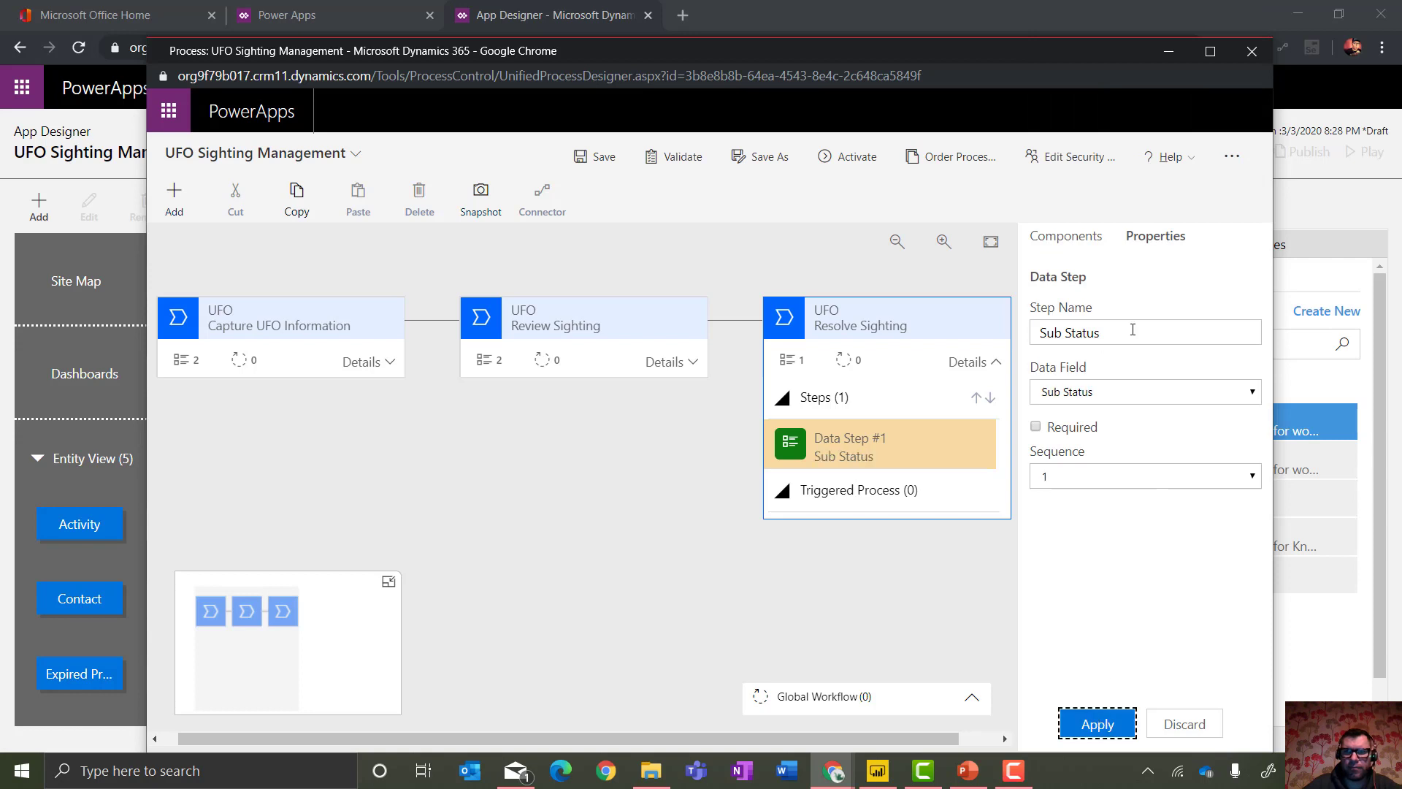
Add a second data step to the Resolve Sighting stage, bound to the duration (seconds) field, and apply it.
click(1085, 247)
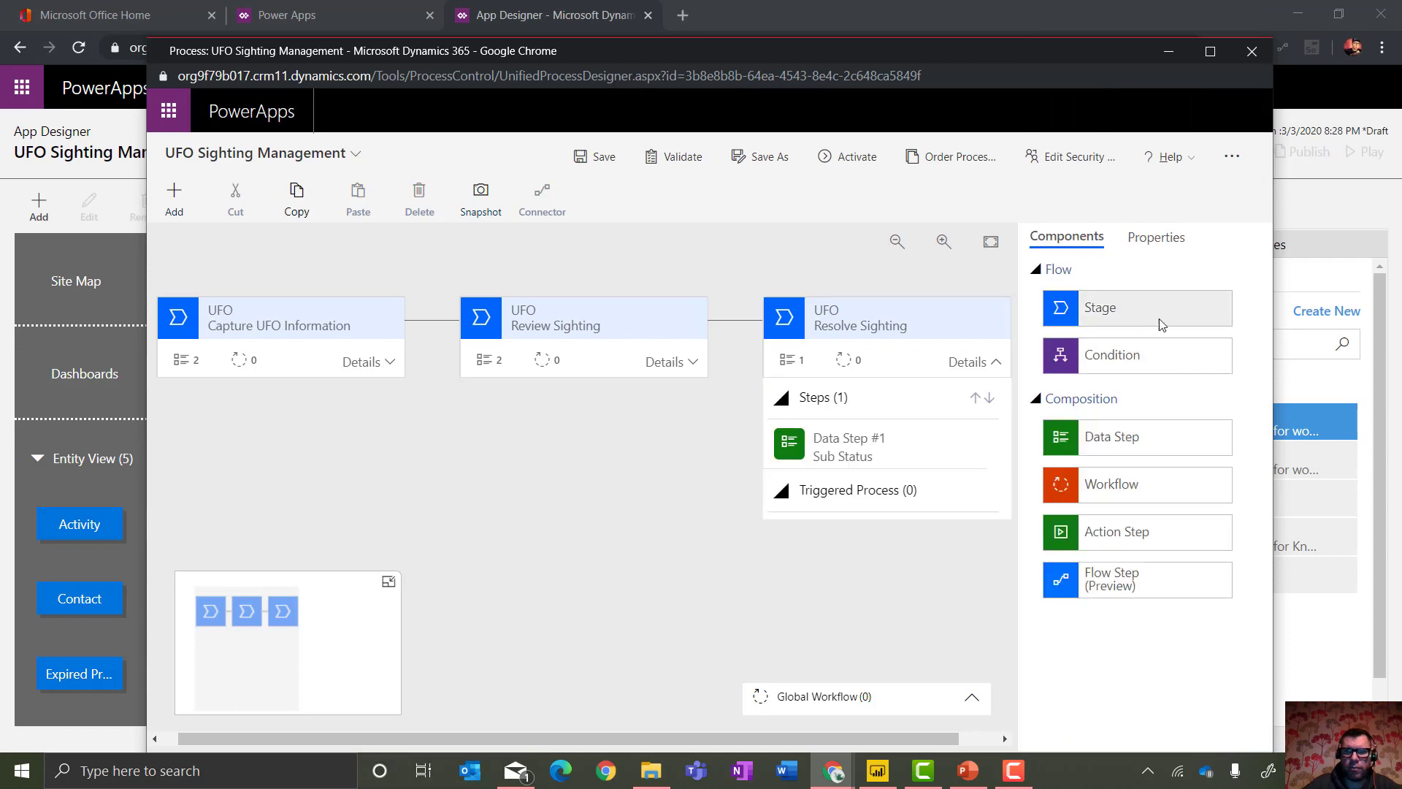
drag(1127, 438, 861, 471)
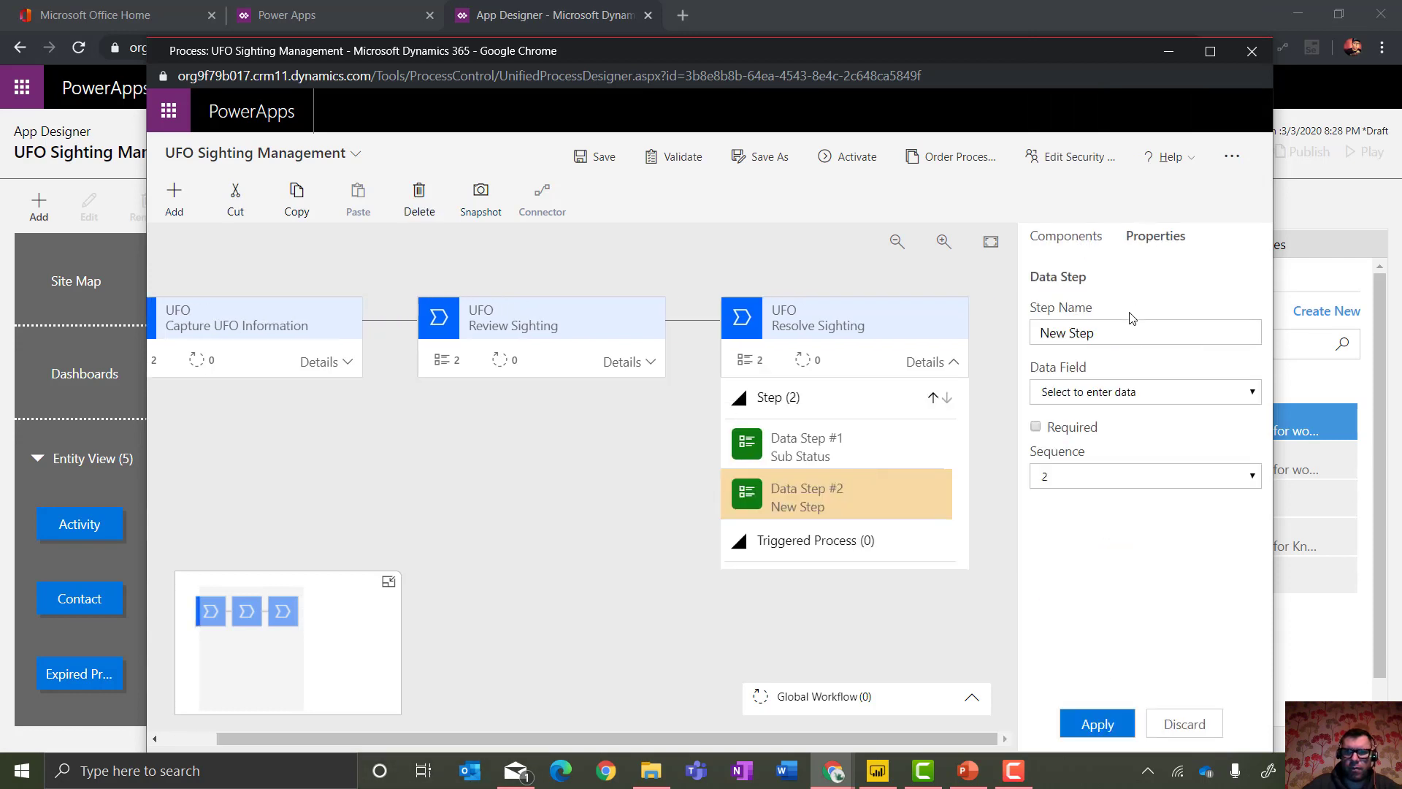
click(1107, 395)
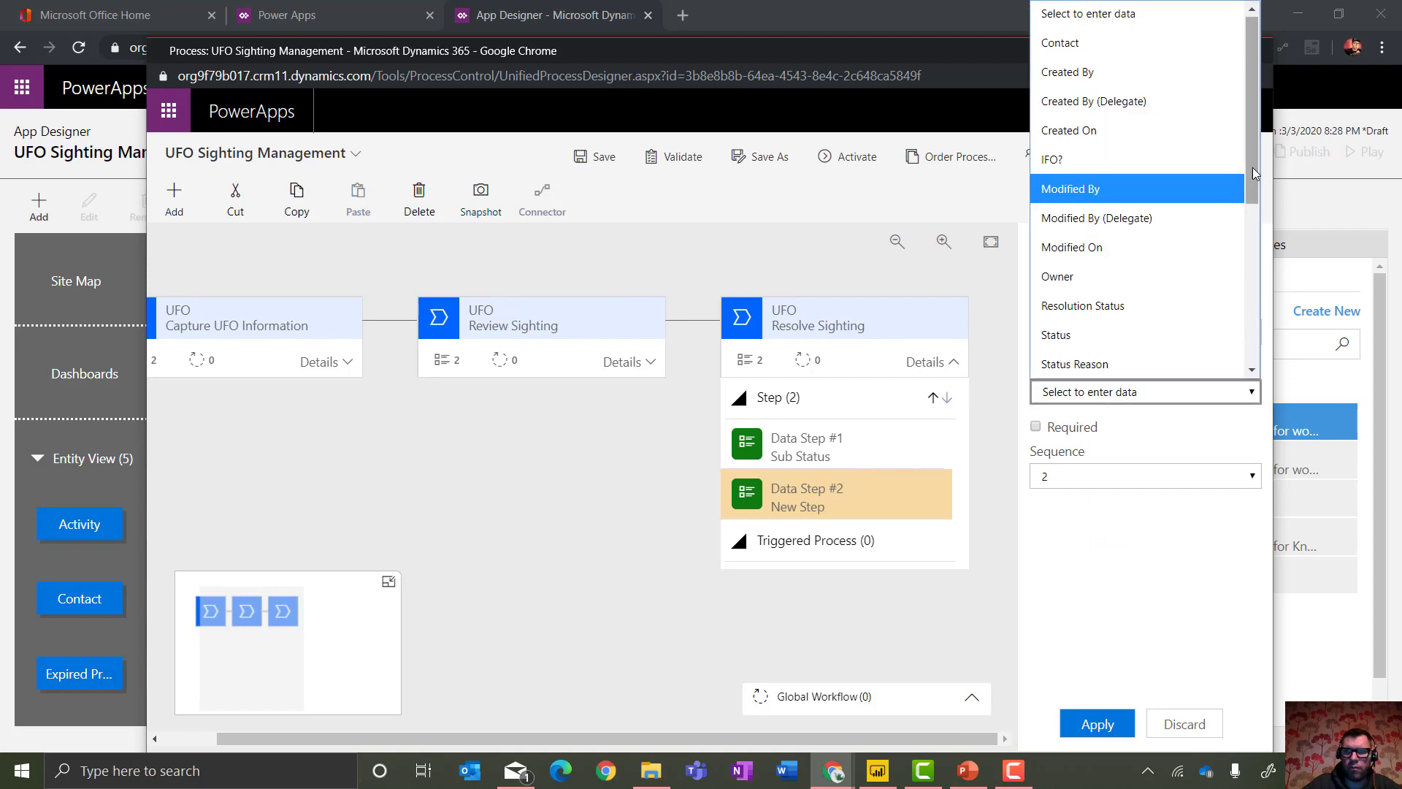
drag(1256, 175, 1263, 353)
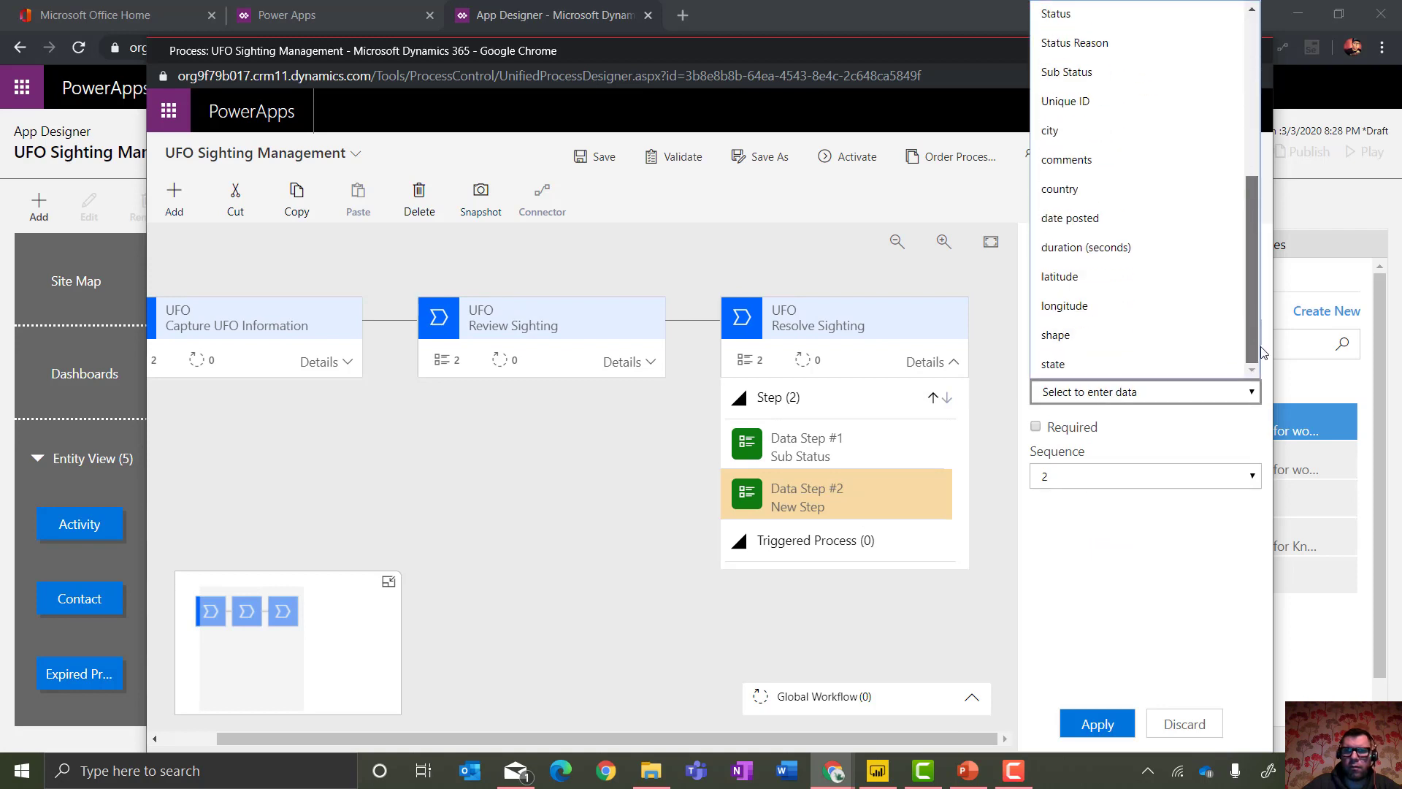
click(1118, 248)
click(1107, 720)
Add a third data step to the Resolve Sighting stage, bound to the IFO? field, and apply it.
click(1068, 236)
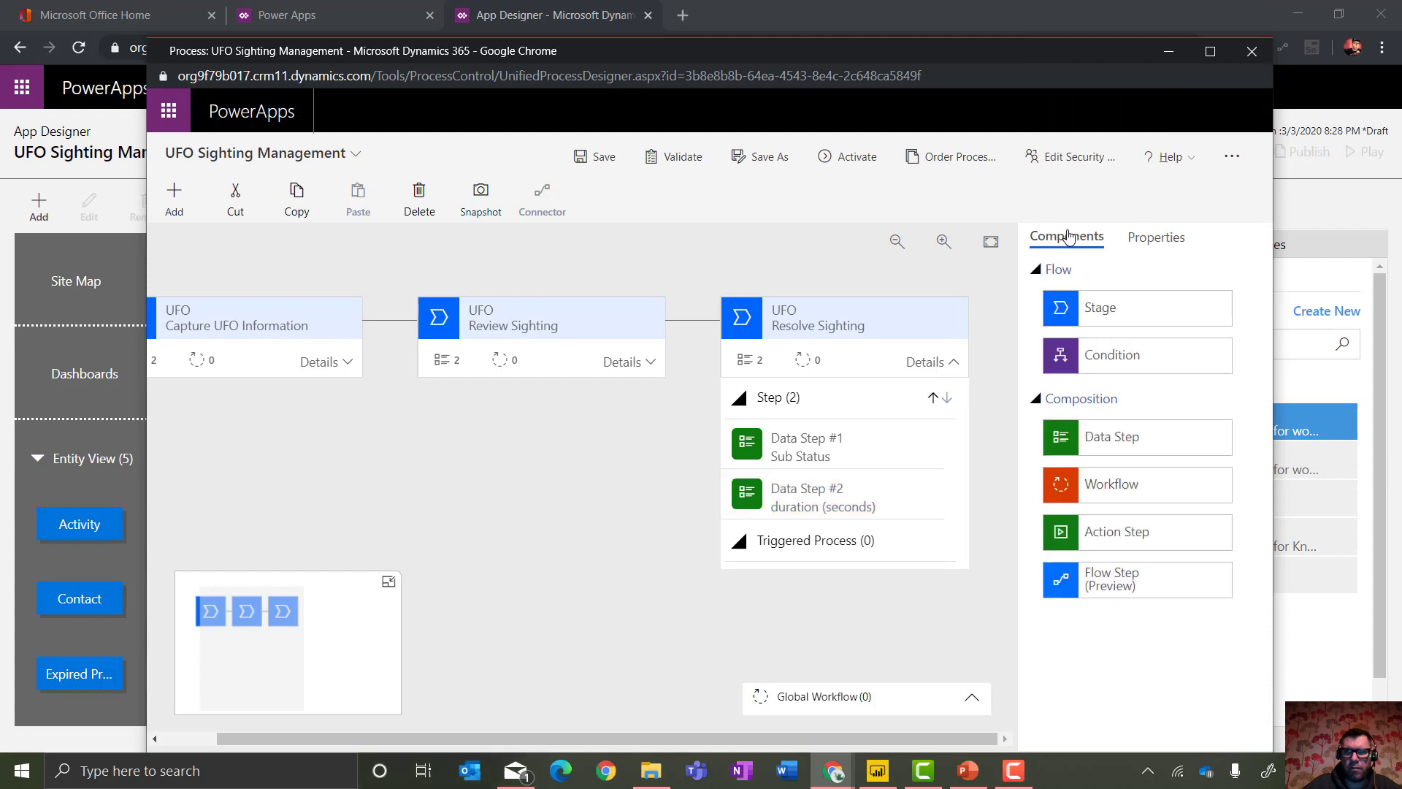
drag(1121, 444, 940, 497)
click(1125, 395)
scroll(1129, 150, down, 1)
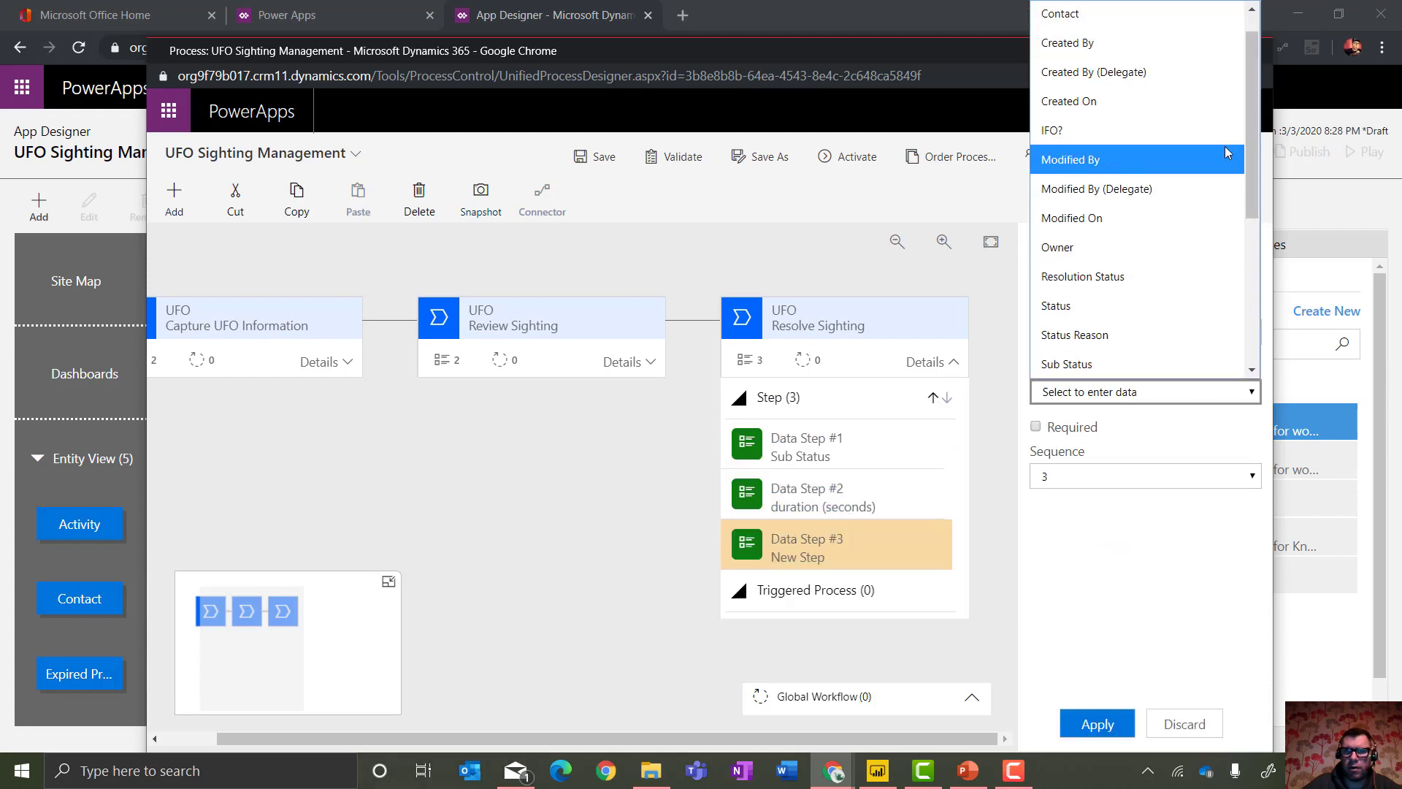
click(1130, 135)
click(1091, 723)
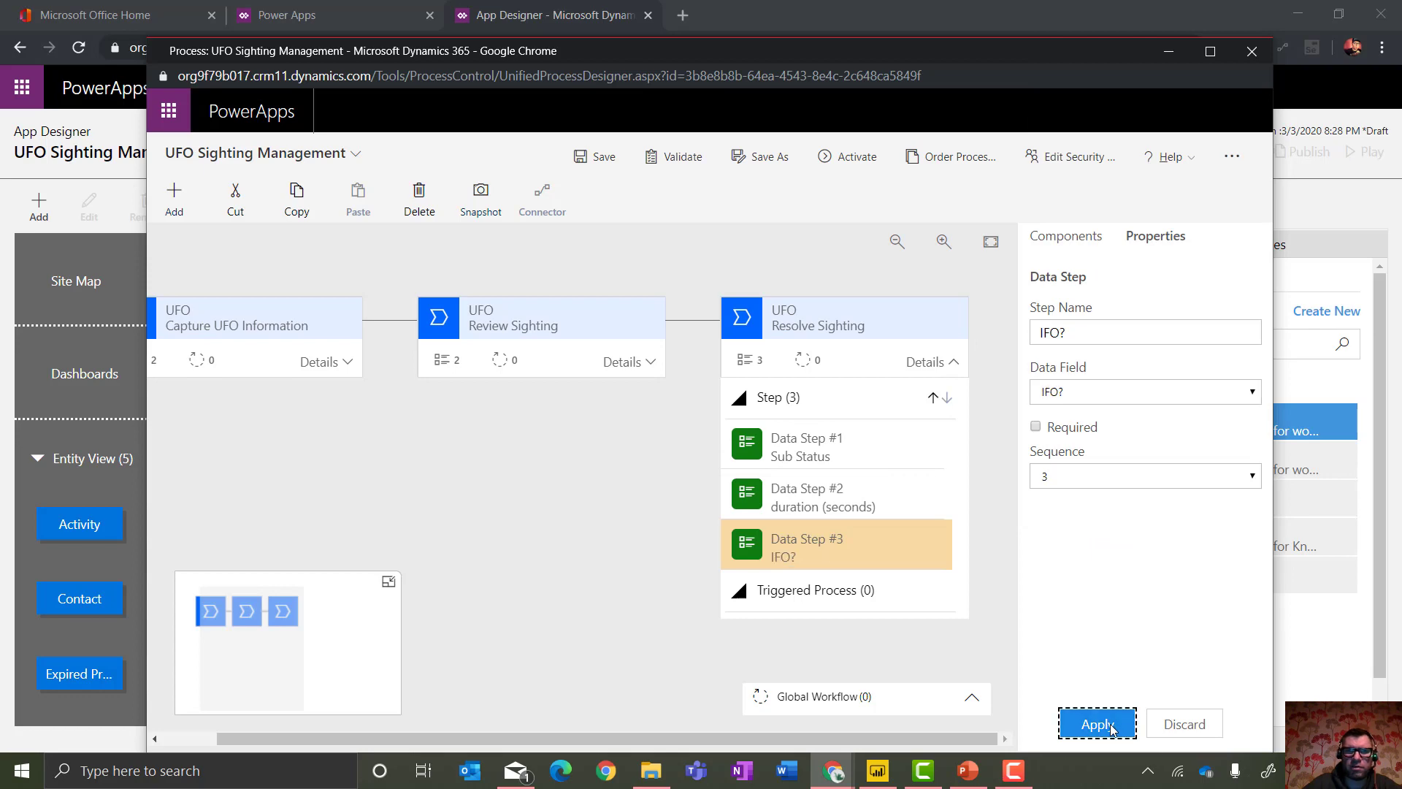
Save and activate the UFO Sighting Management process flow, closing the process designer window.
click(603, 157)
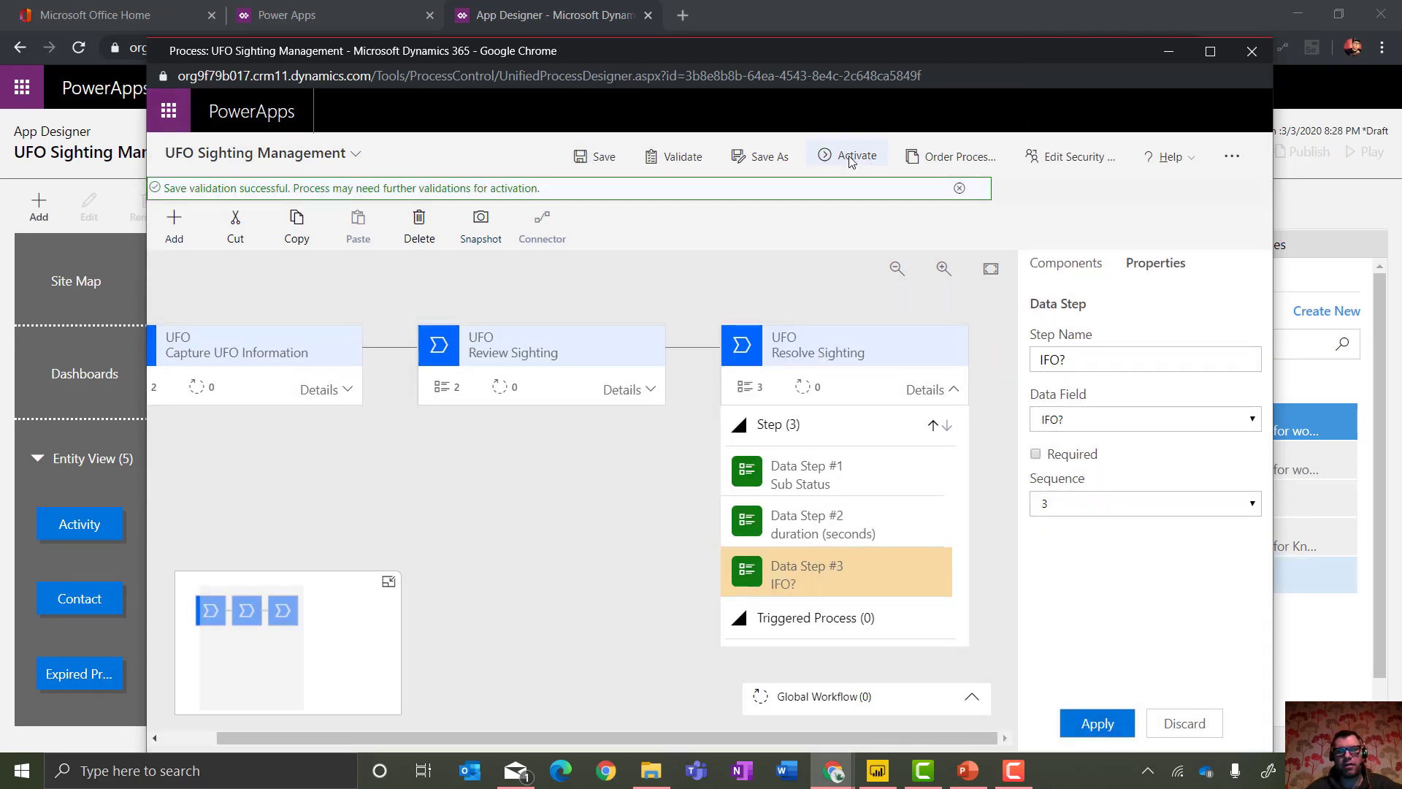
click(851, 156)
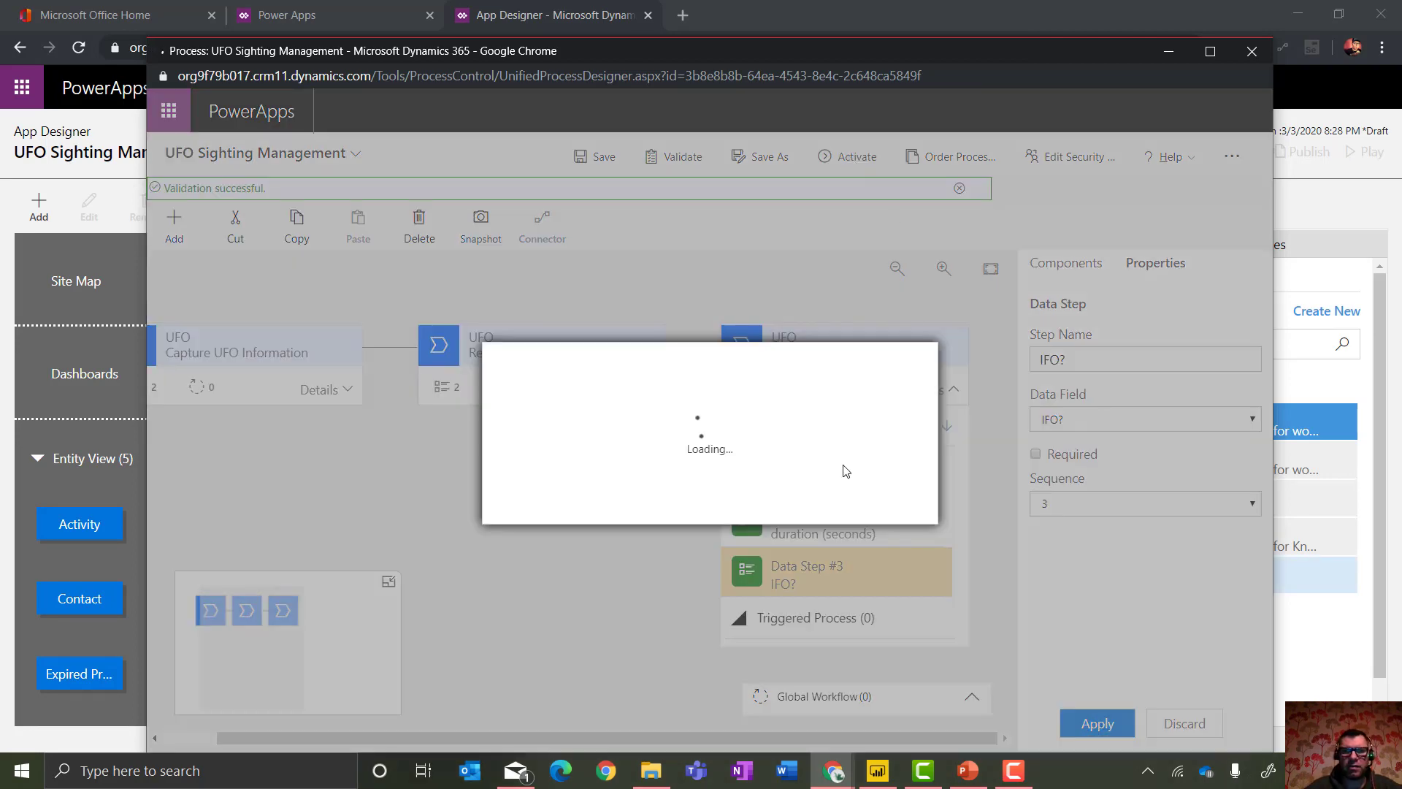
click(808, 502)
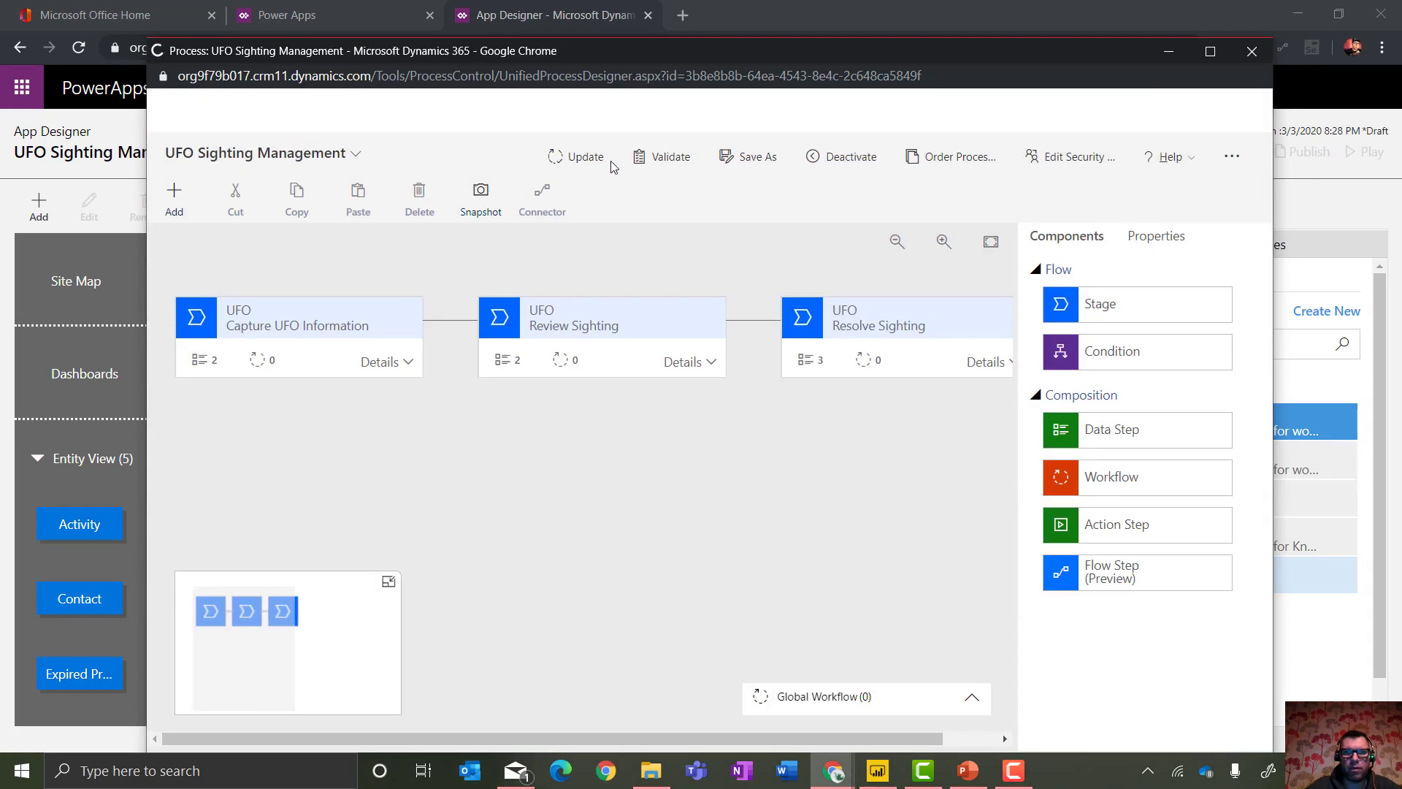
click(1254, 51)
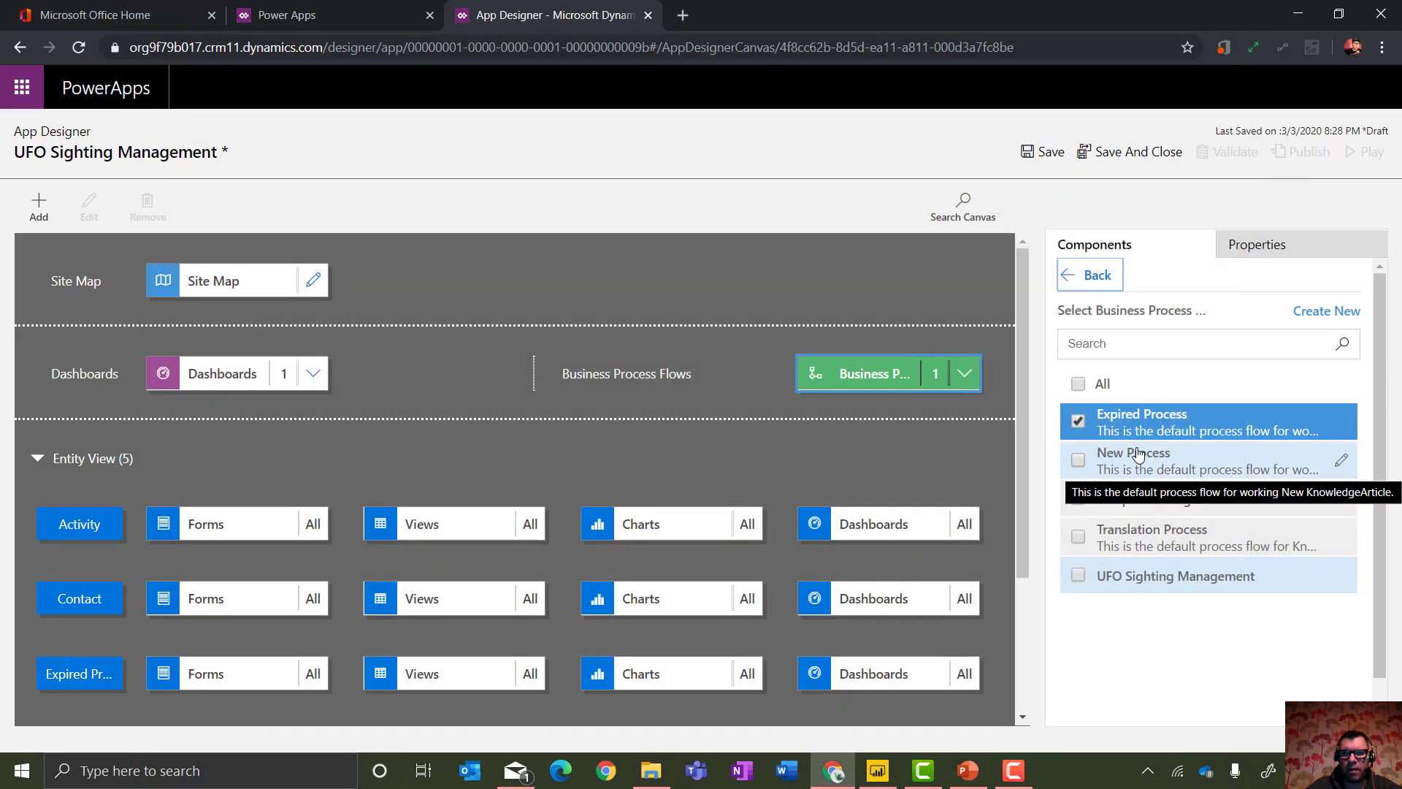
Include the UFO Sighting Management business process flow in the app instead of Expired Process, and save the app.
click(1077, 575)
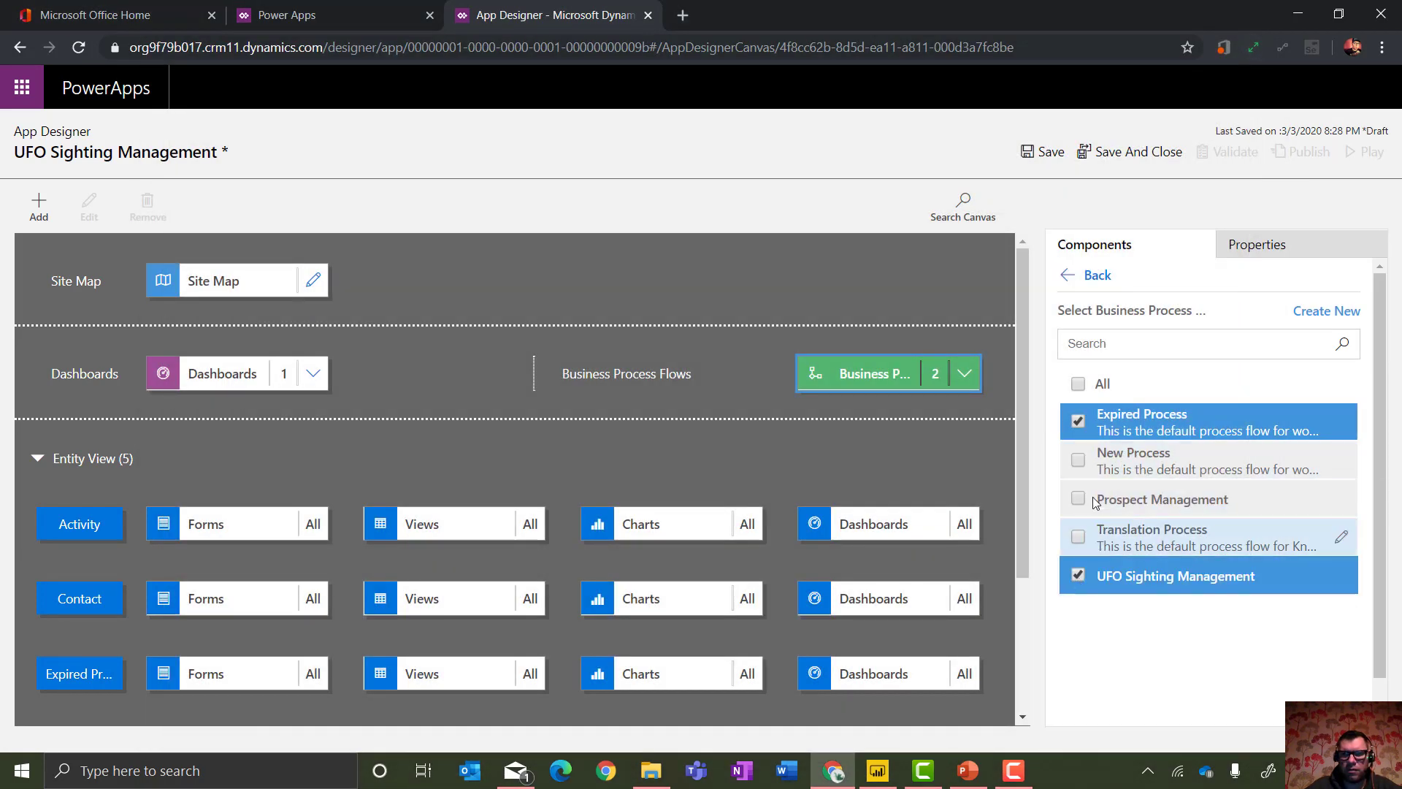
click(1080, 422)
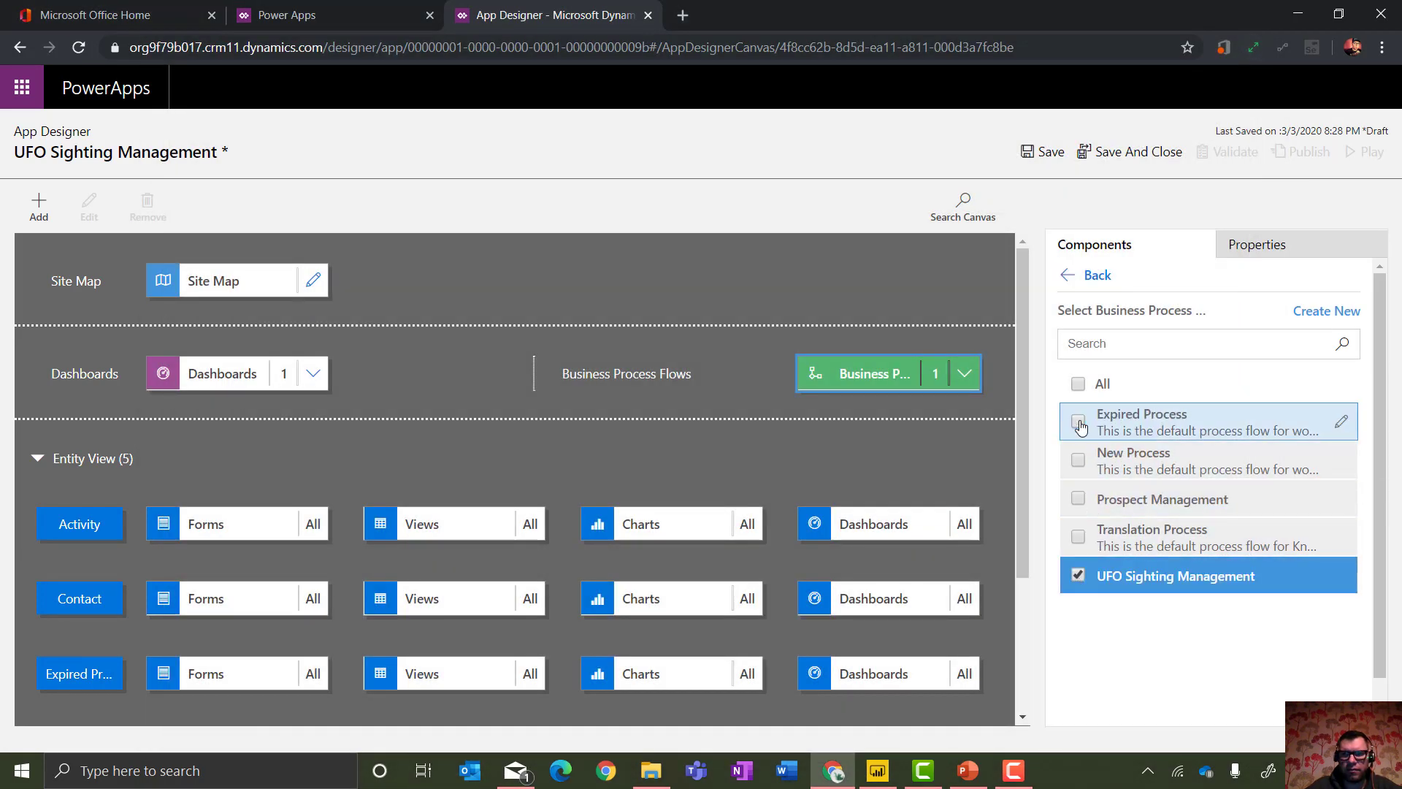
click(1044, 152)
Remove the Knowledge entity from the app's Entity View.
scroll(1024, 409, down, 1)
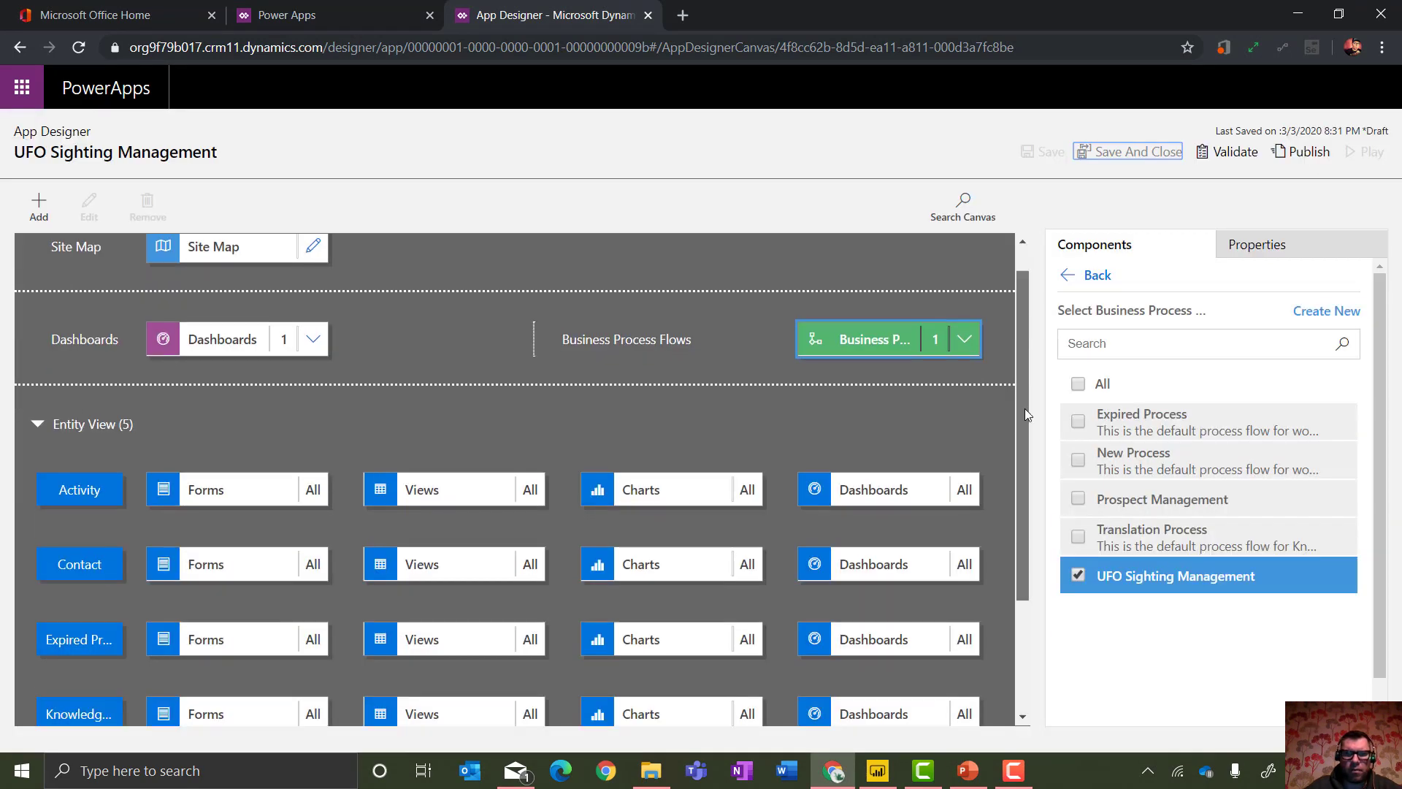
scroll(1025, 413, down, 2)
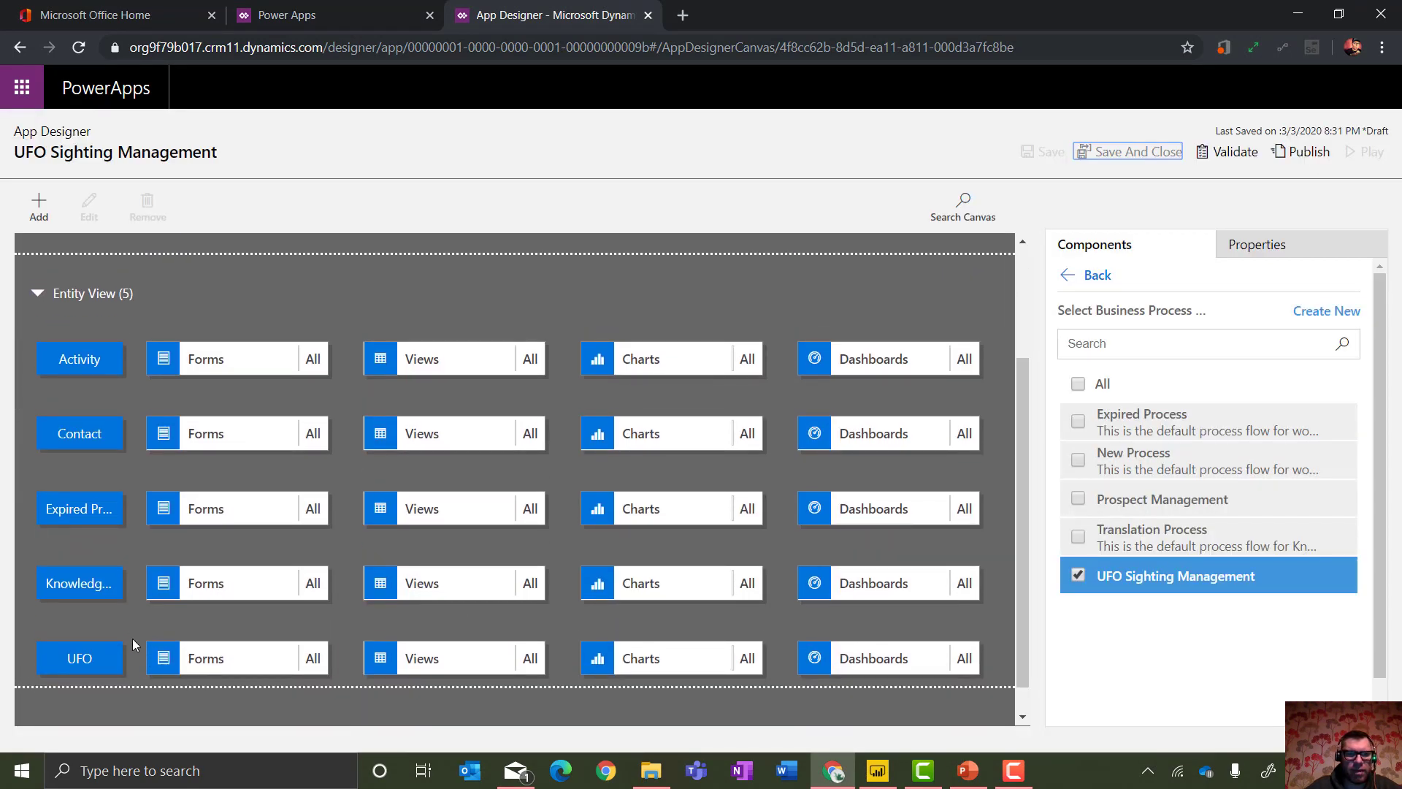
click(97, 588)
right_click(97, 589)
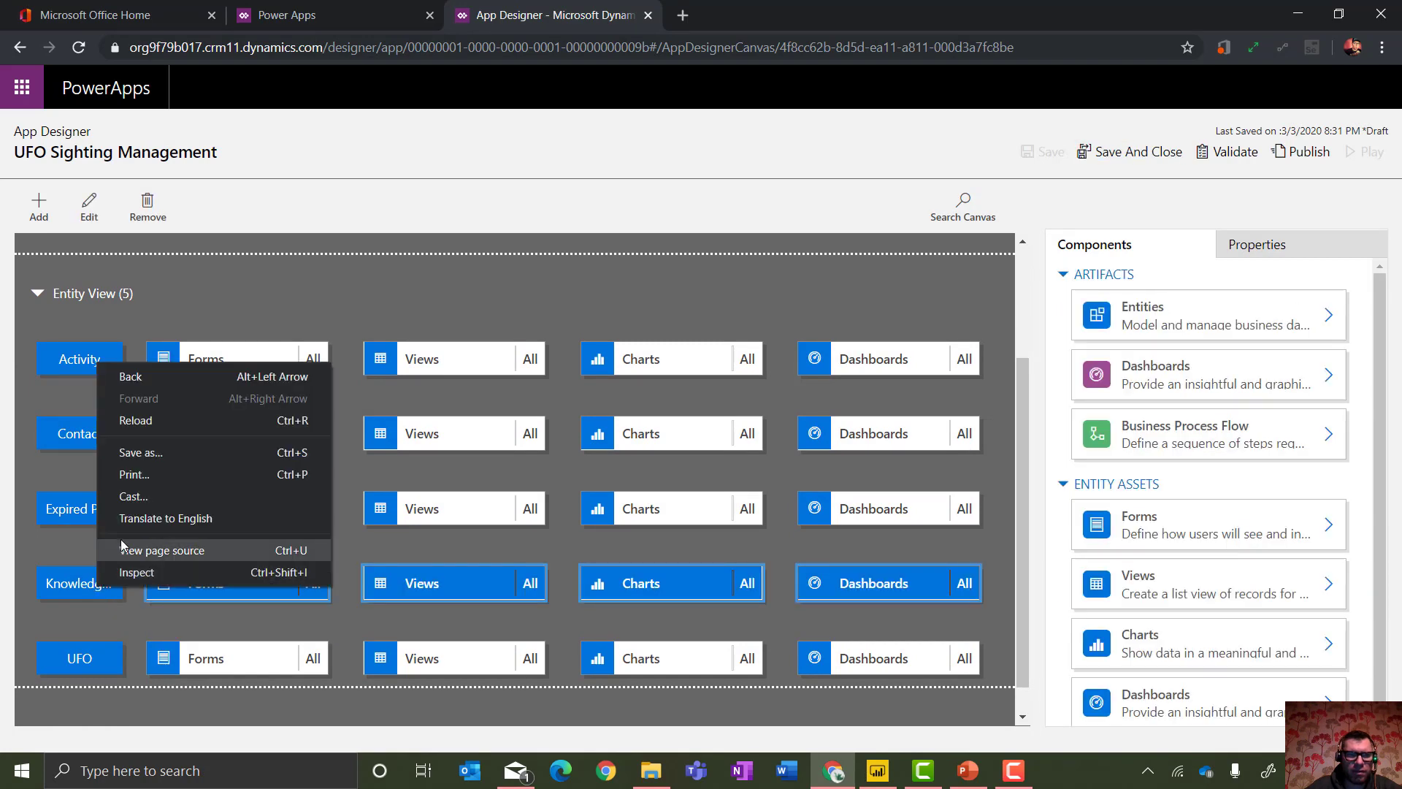
click(76, 579)
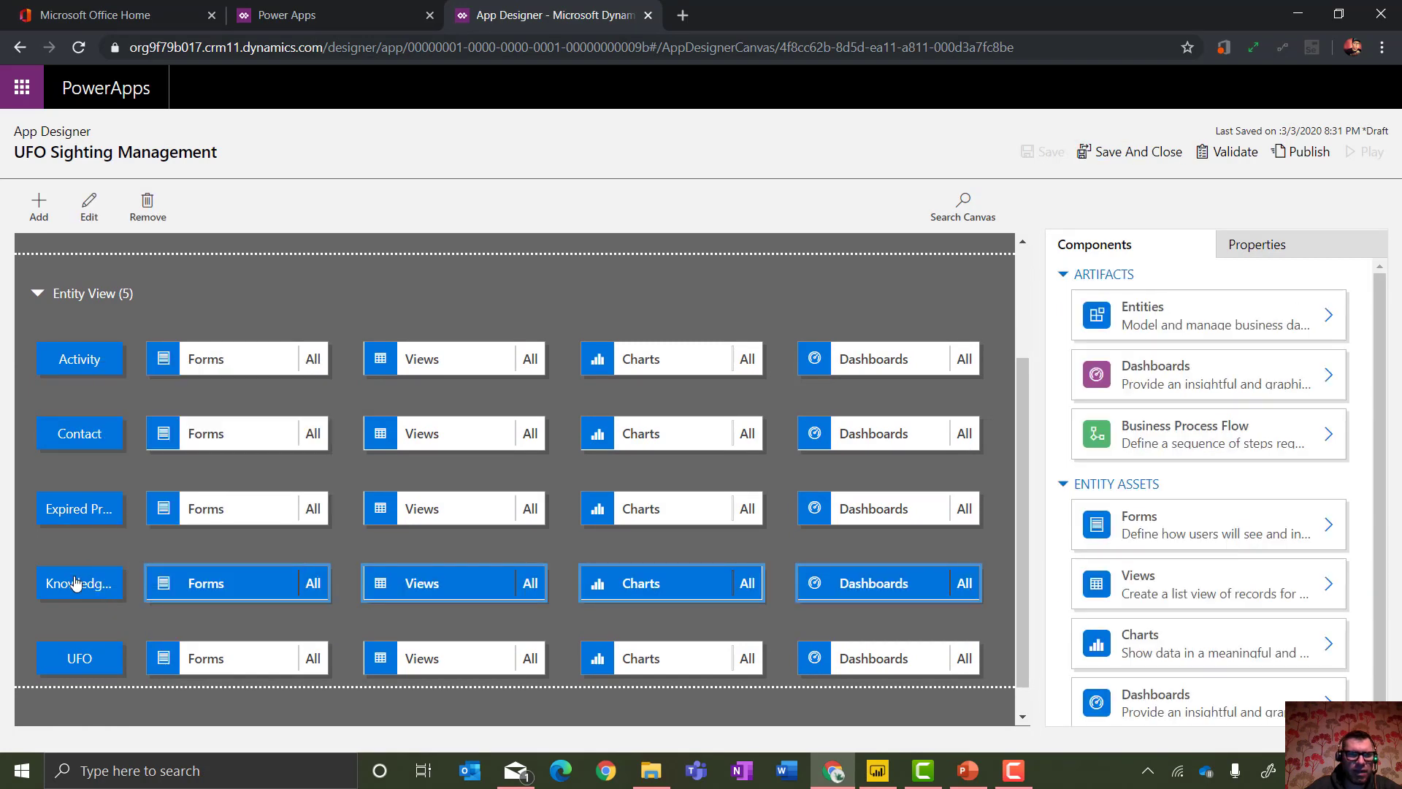
click(157, 221)
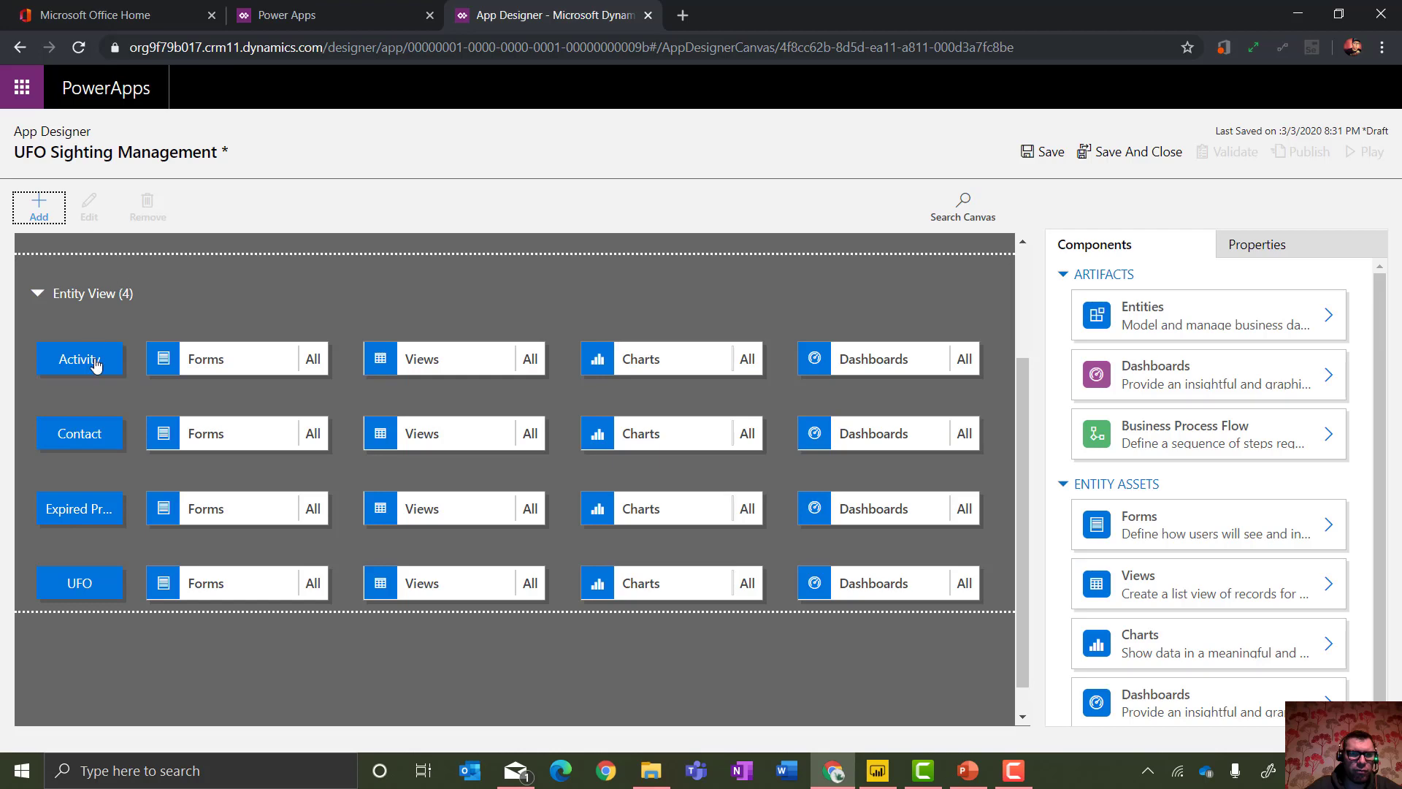
Save and publish the UFO Sighting Management app.
drag(1018, 352, 1022, 283)
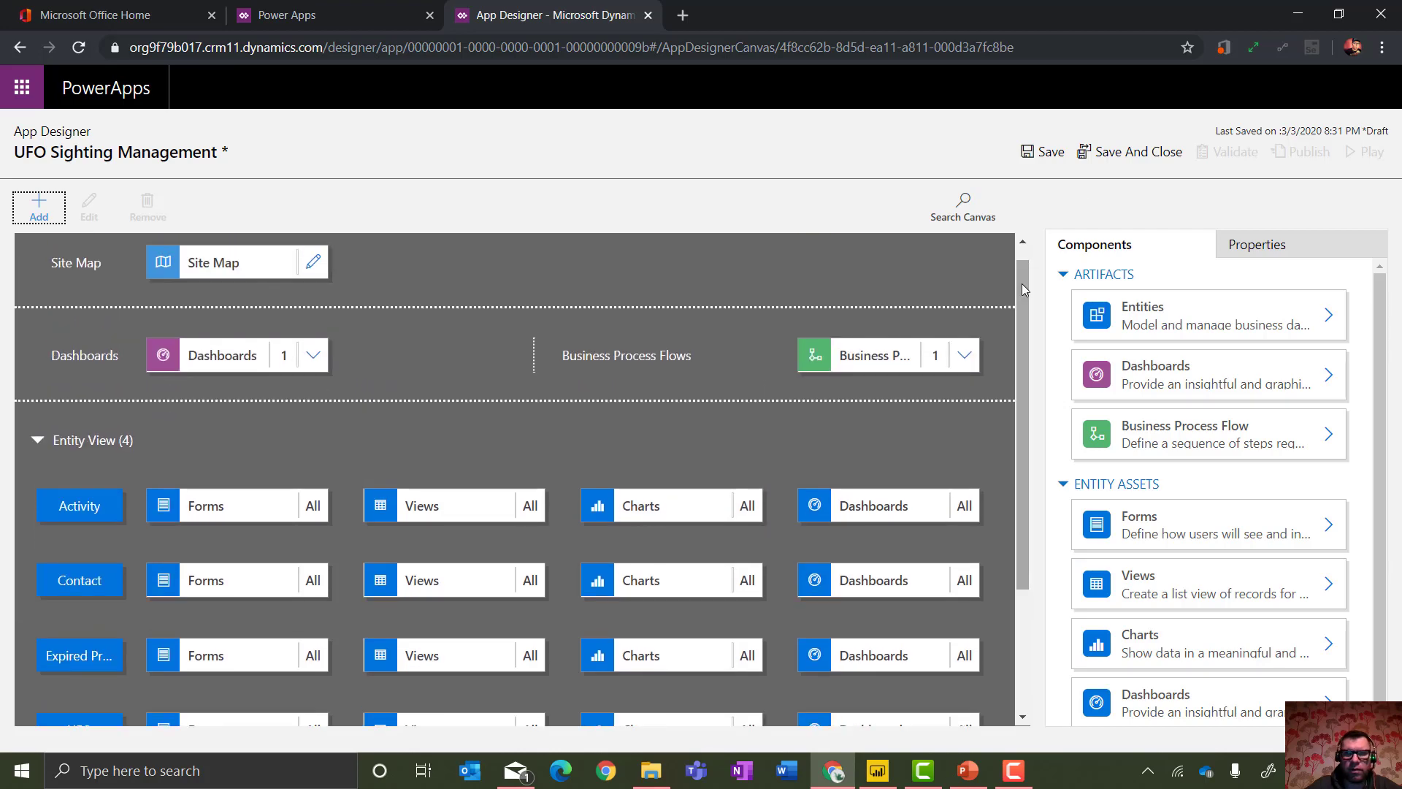
click(1052, 153)
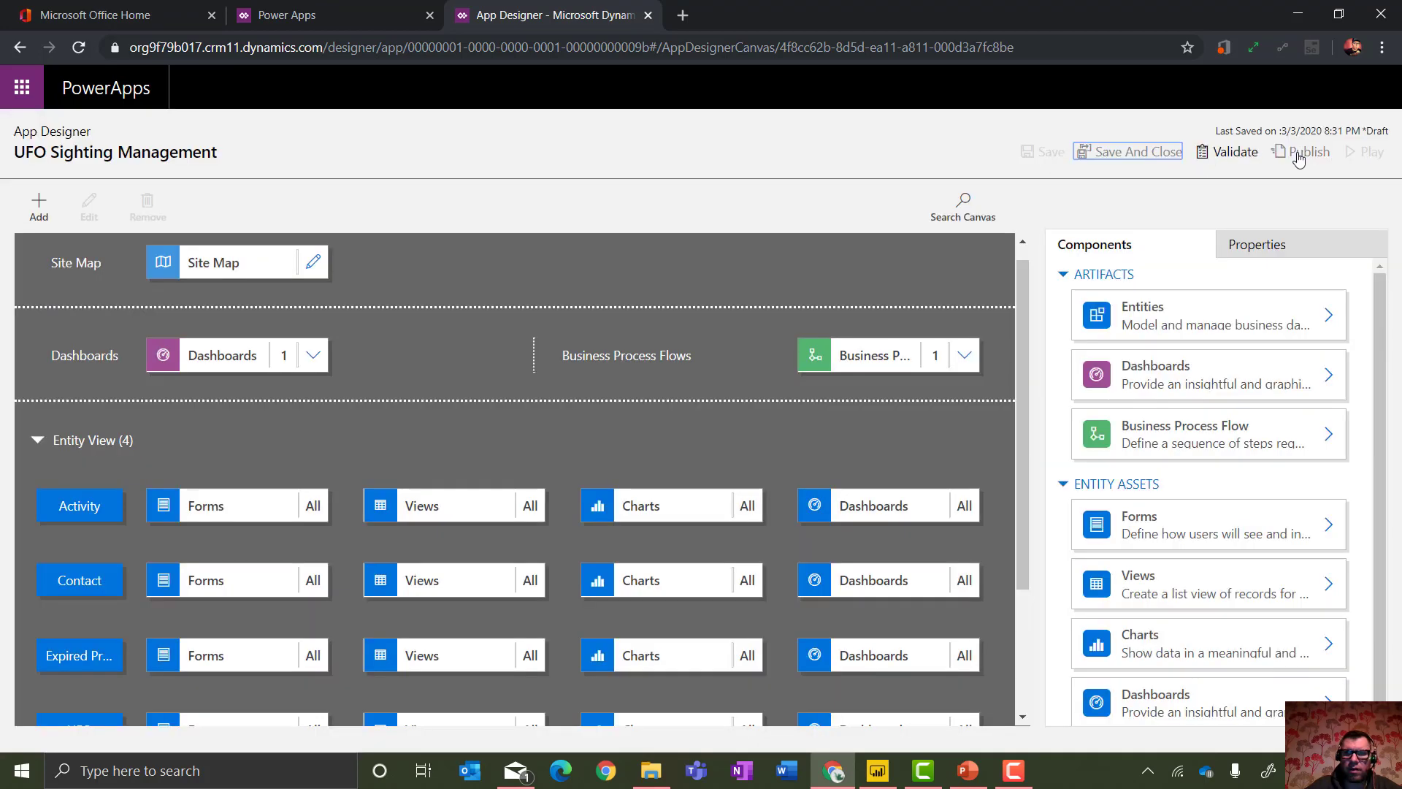
click(1299, 158)
Play the published app, closing the App Designer, and review the UFO Sighting Management dashboard's charts.
click(1352, 157)
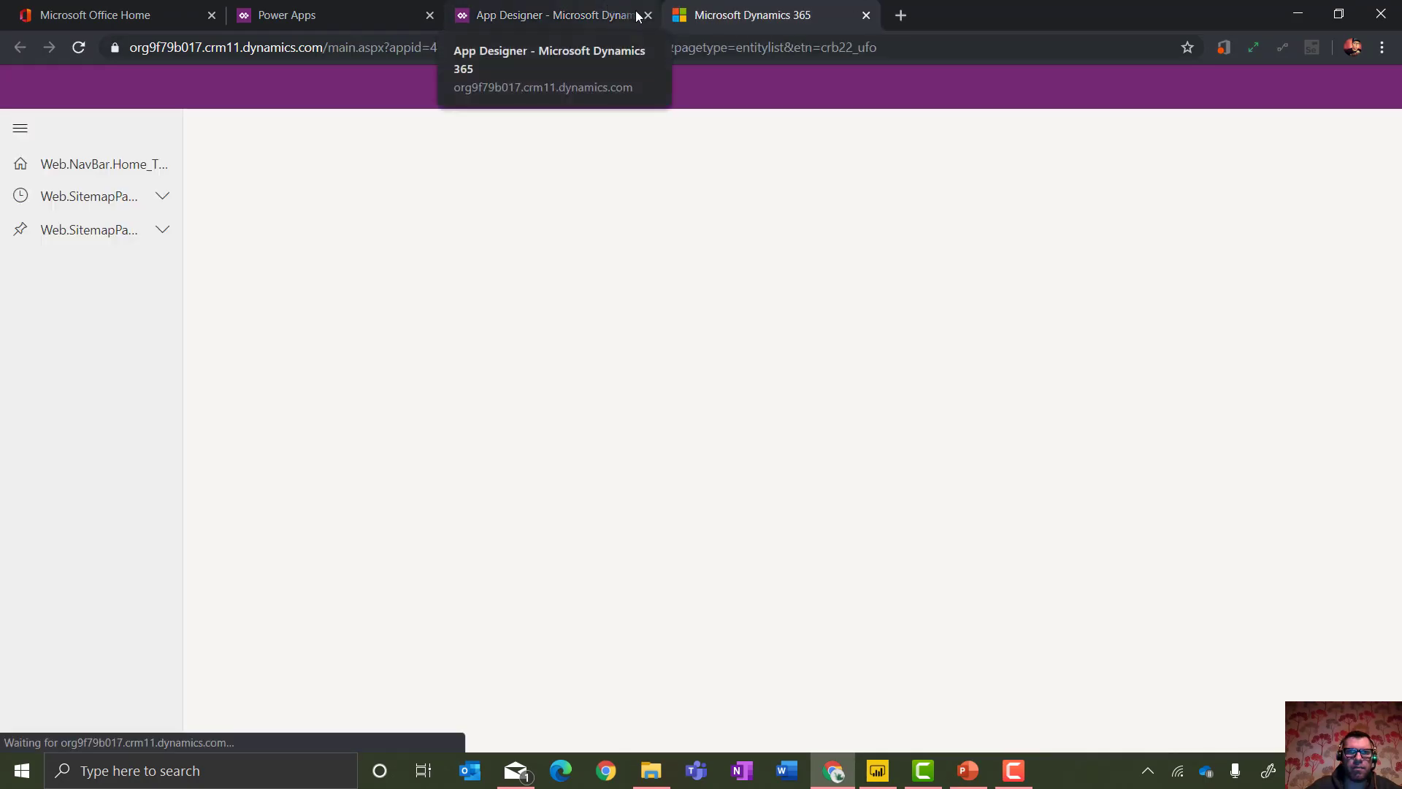
click(648, 15)
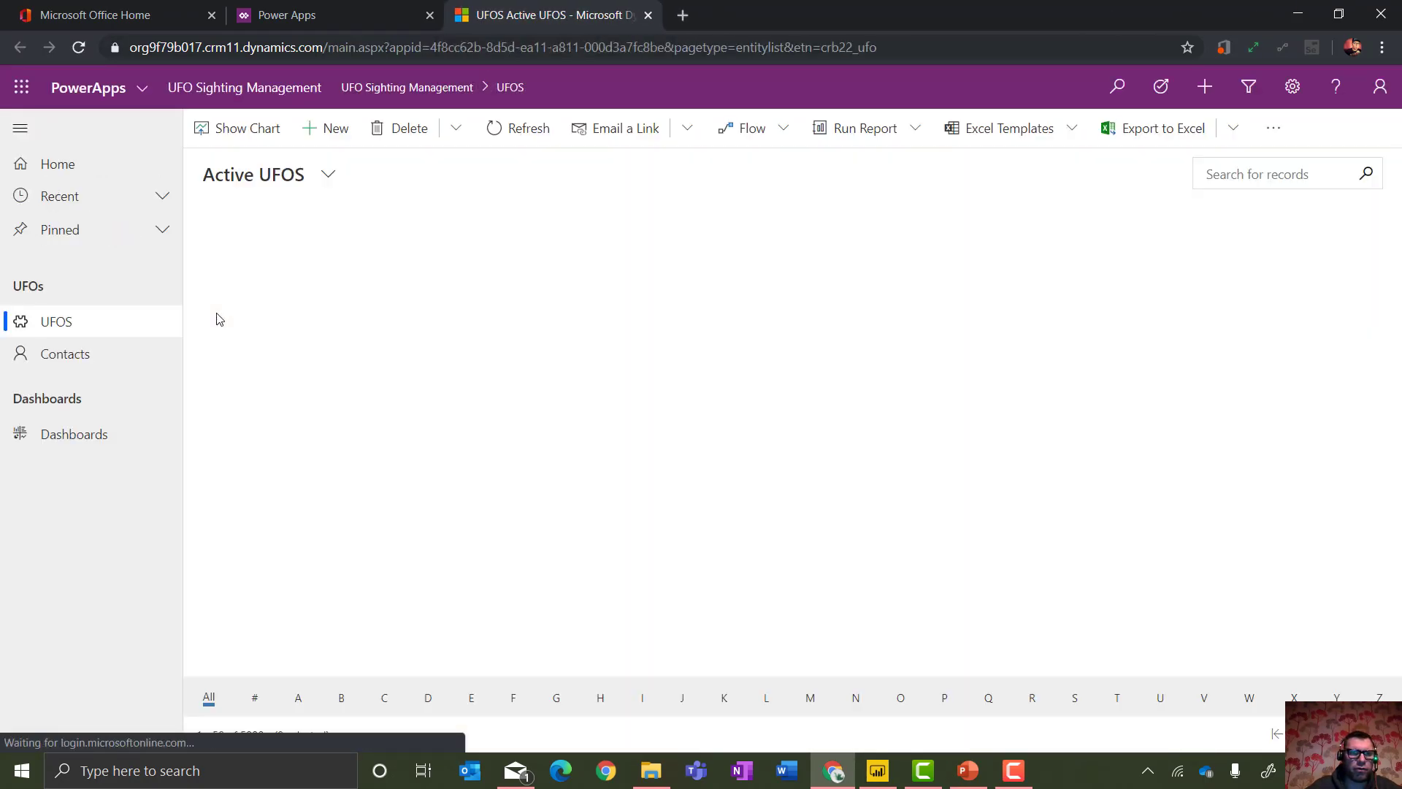
click(101, 442)
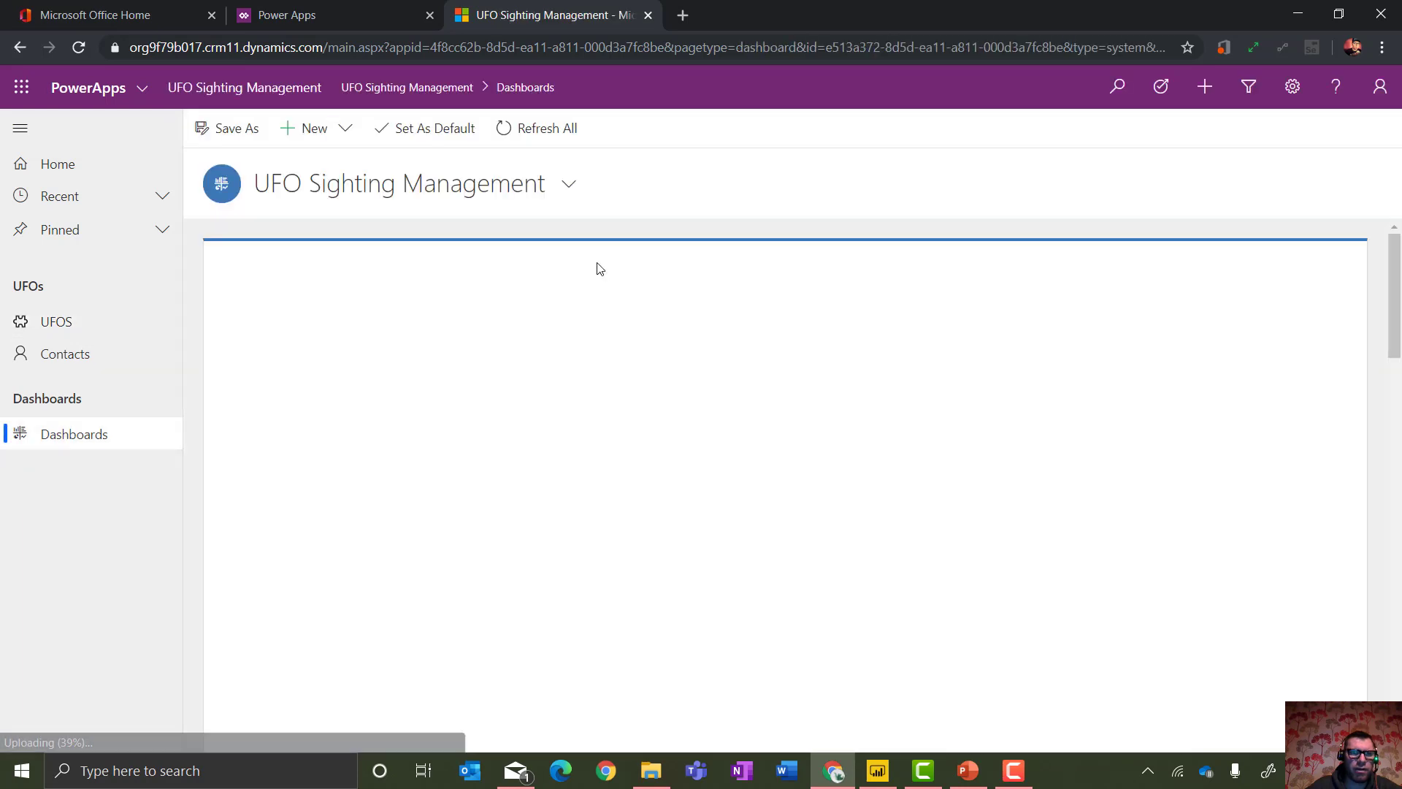
drag(1397, 308, 1397, 589)
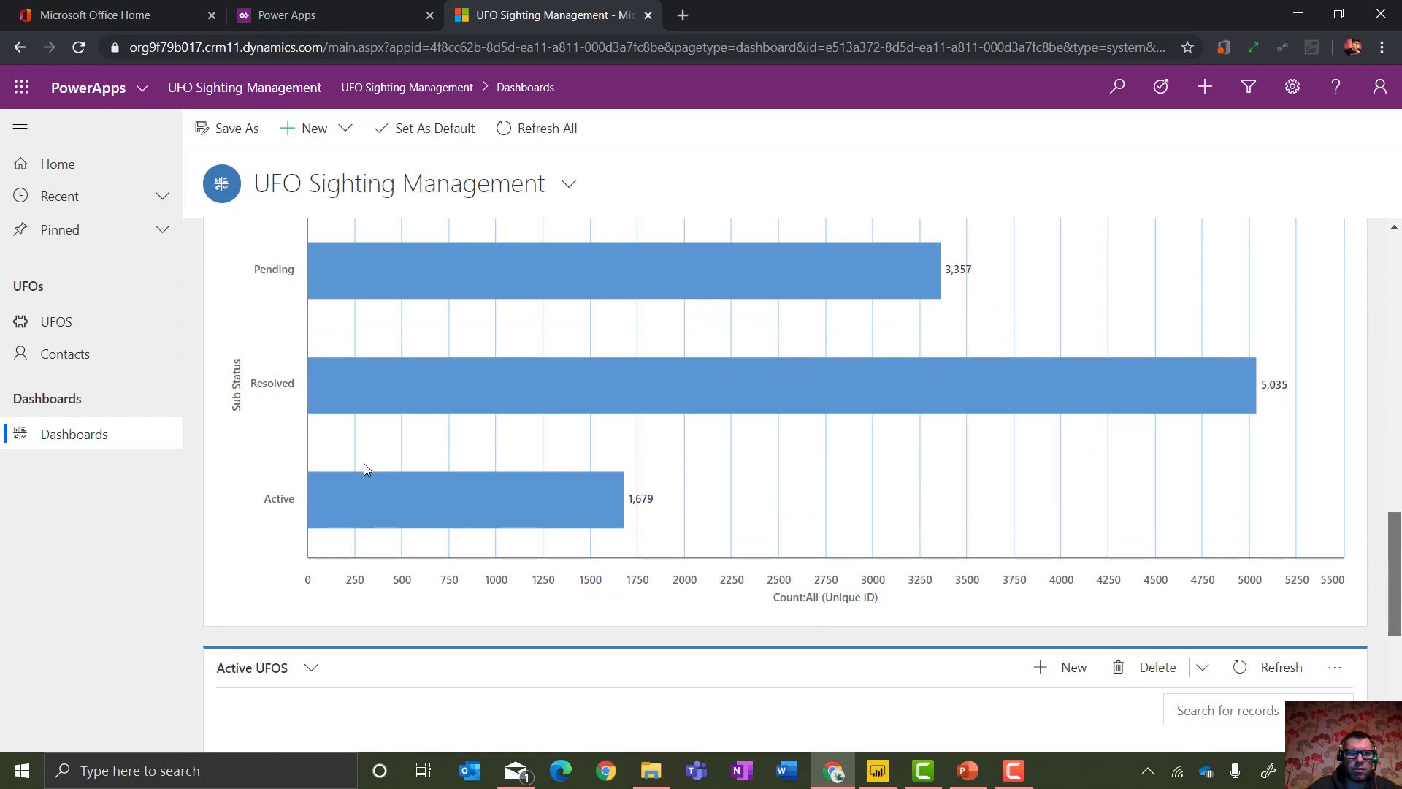
Show the UFOs by country chart beside the Active UFOS list and filter the records to gb.
click(57, 322)
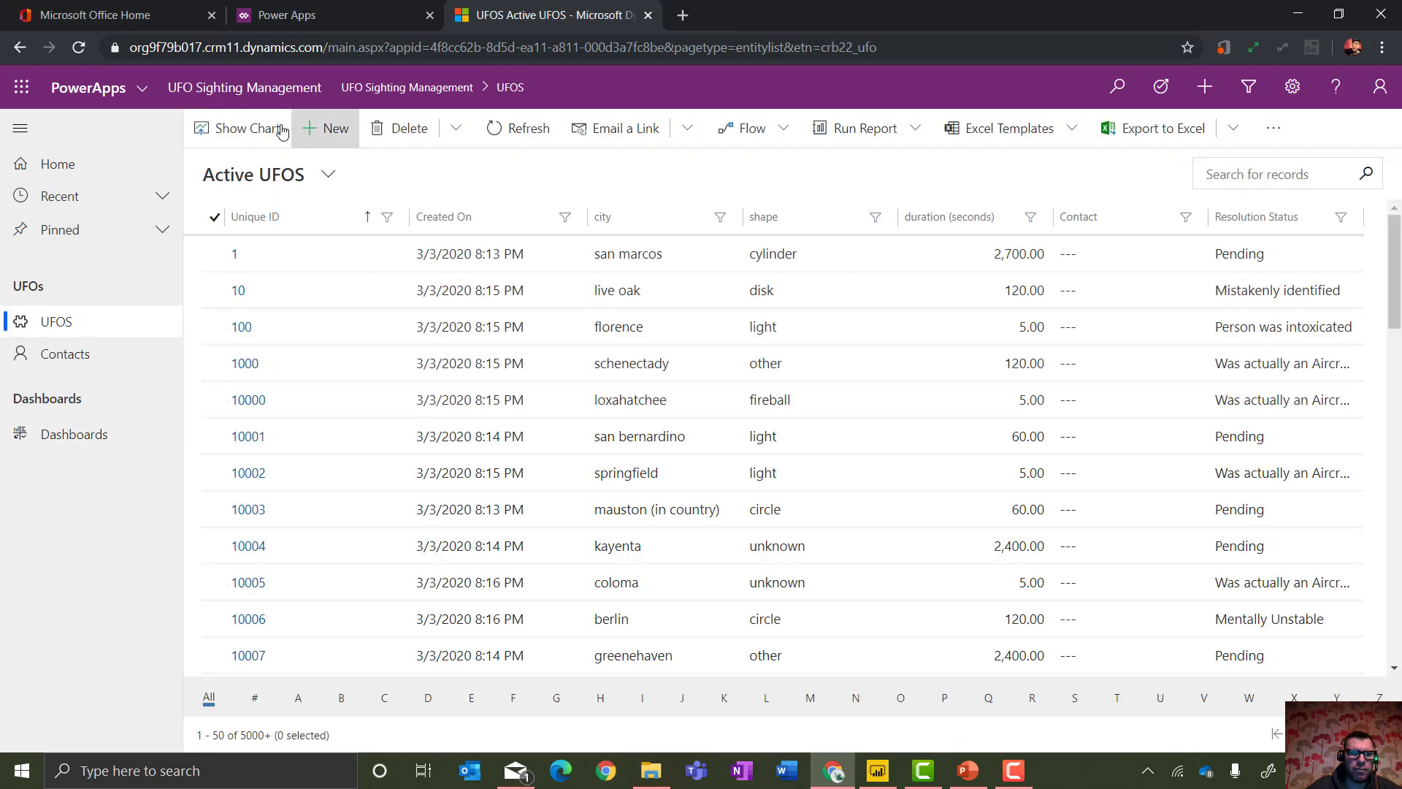
click(263, 132)
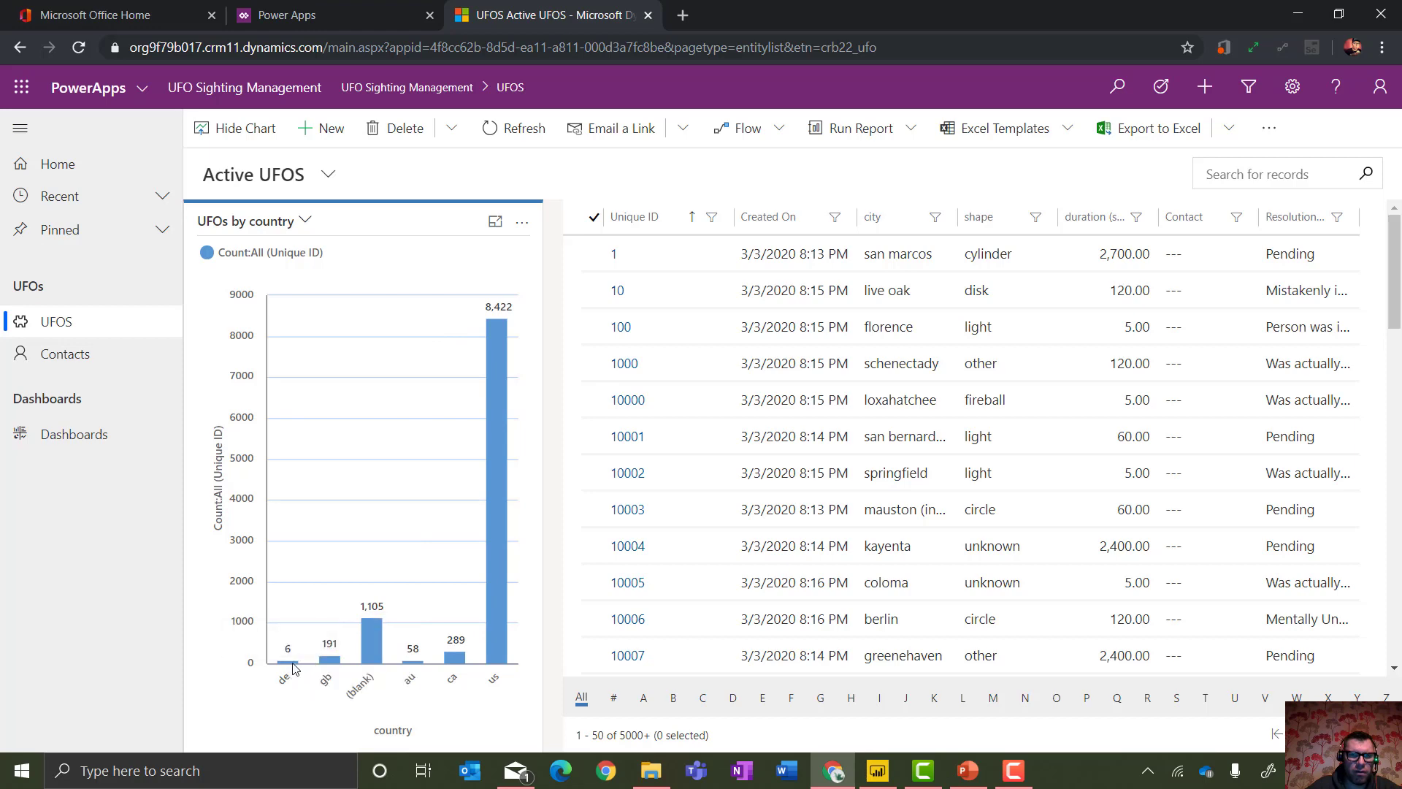
click(337, 666)
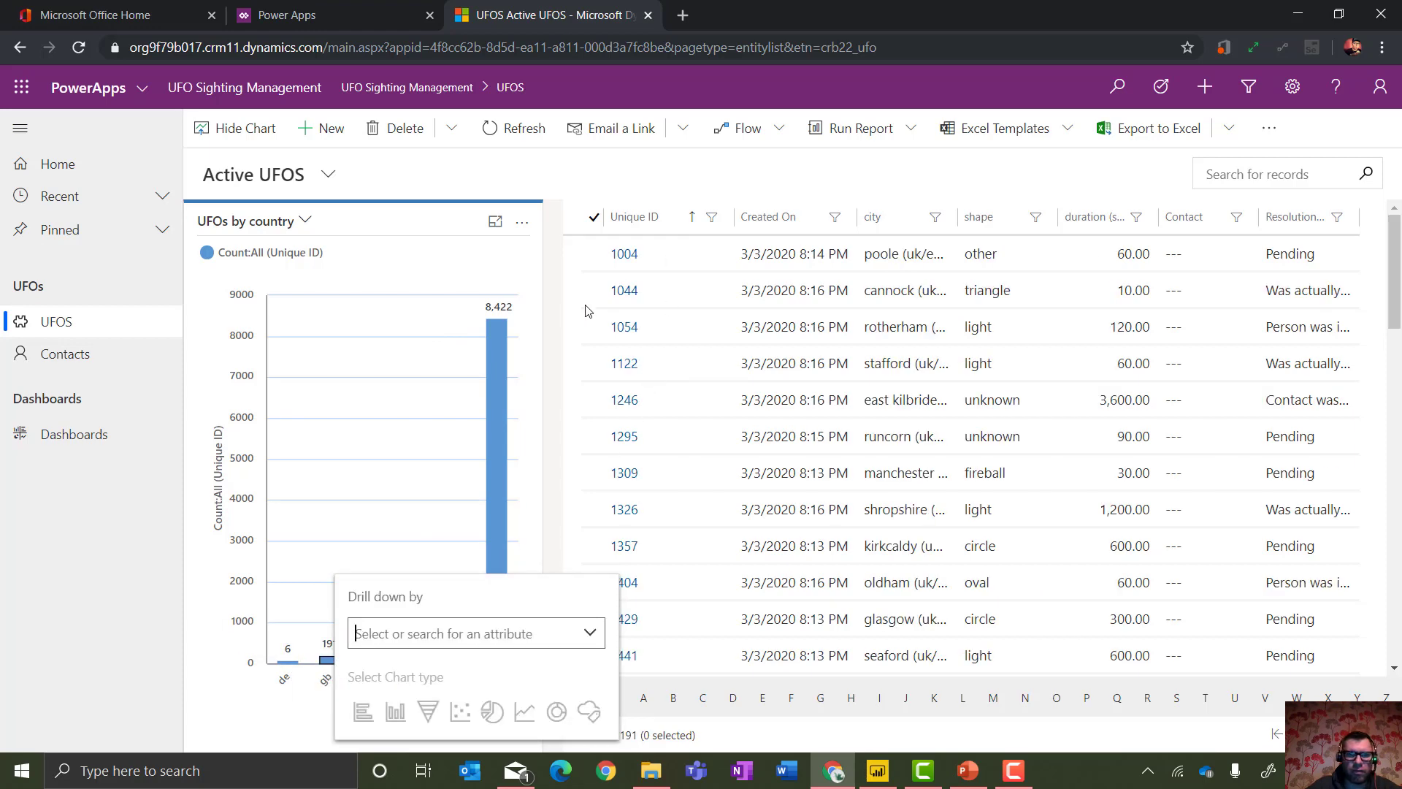
click(551, 278)
Start a new UFO record with the comment "I Saw a shining Light in the Sky".
click(321, 127)
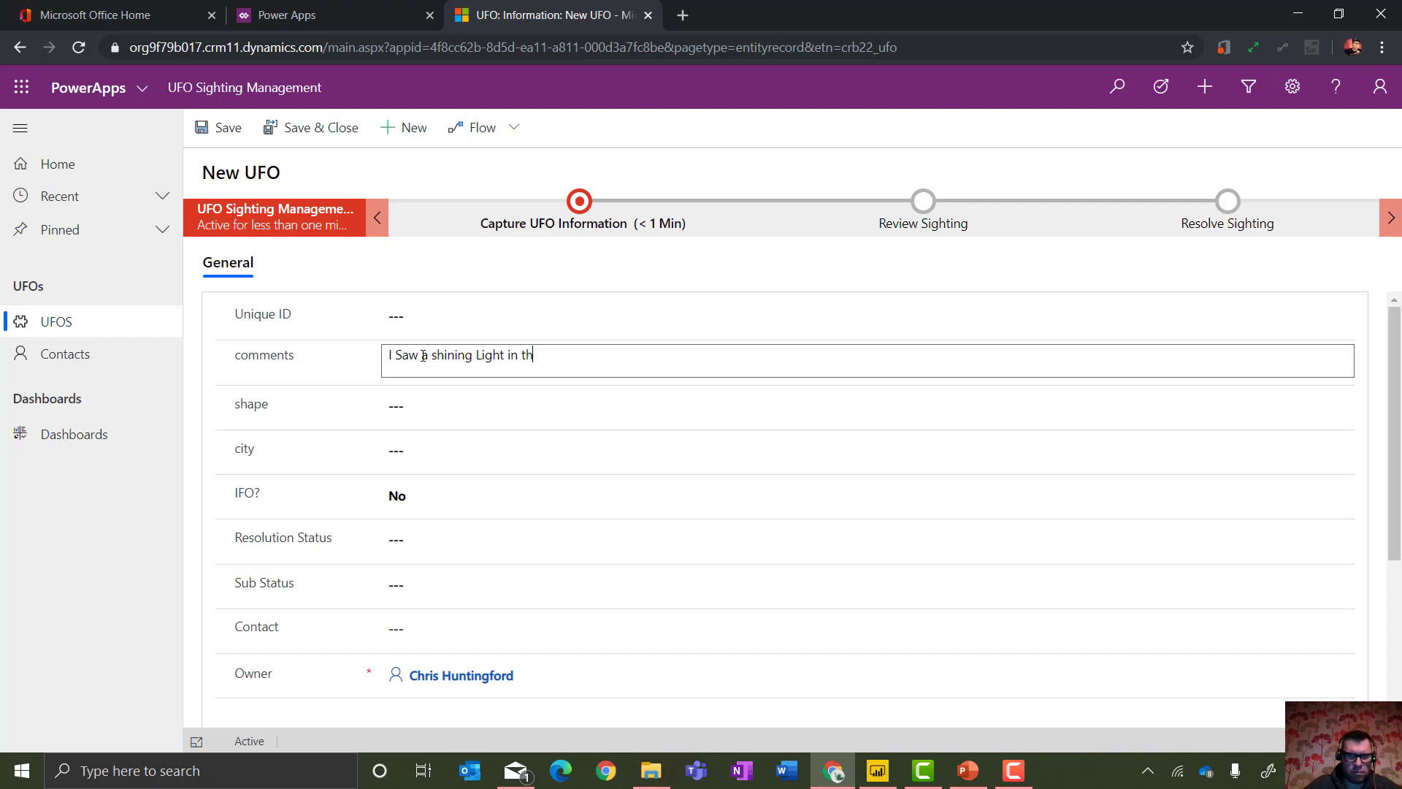
text(y)
key(Tab)
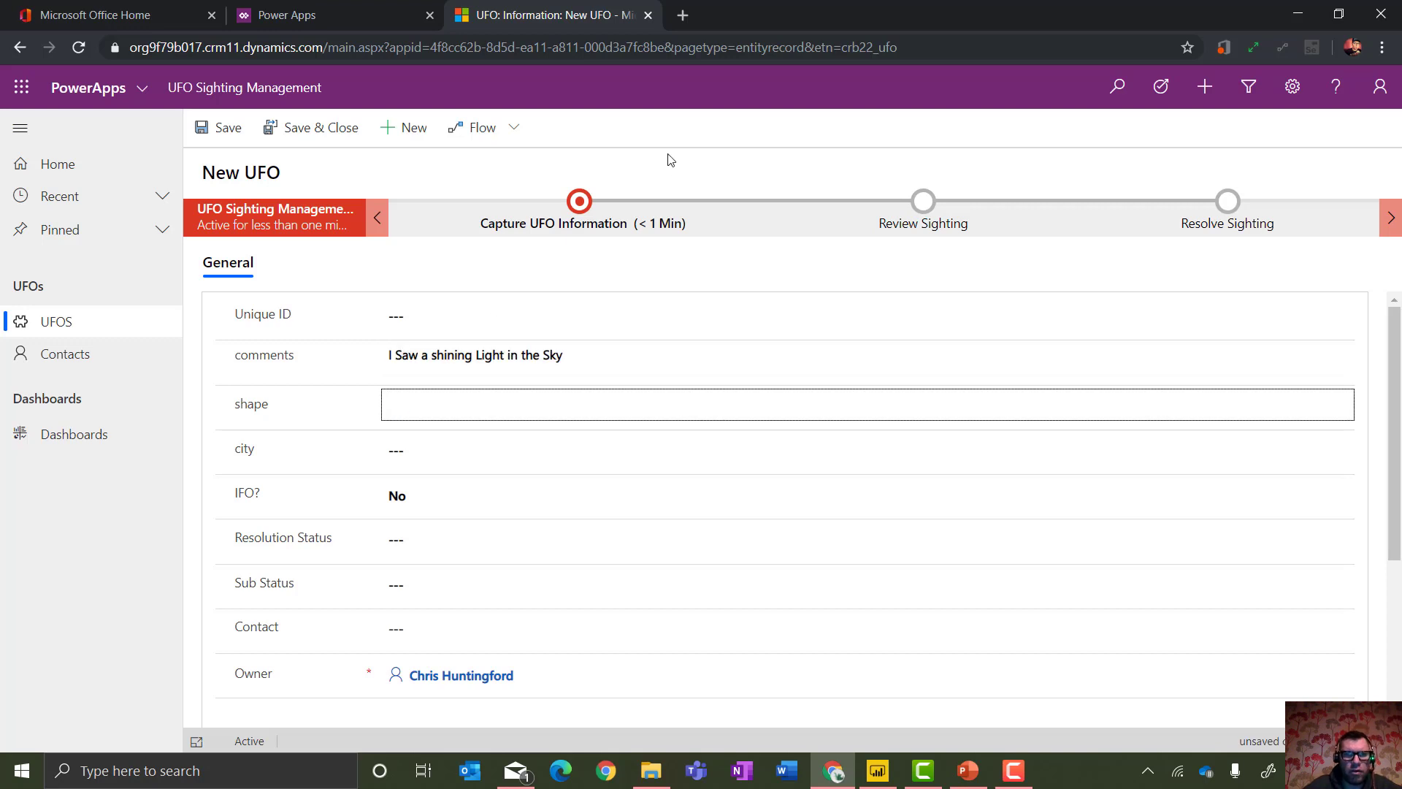
Set the city to LONDON in the Capture UFO Information stage and save the record.
click(582, 207)
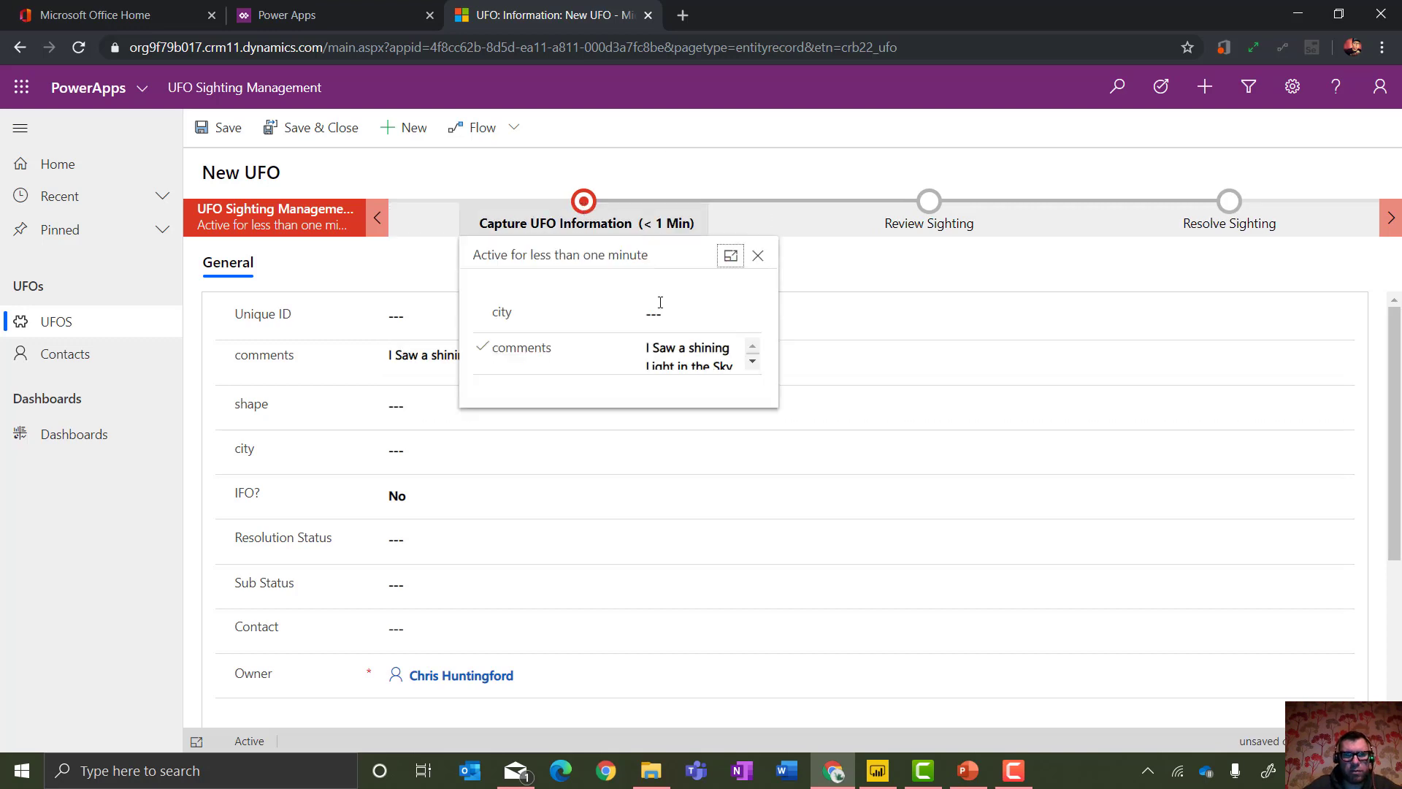
click(662, 310)
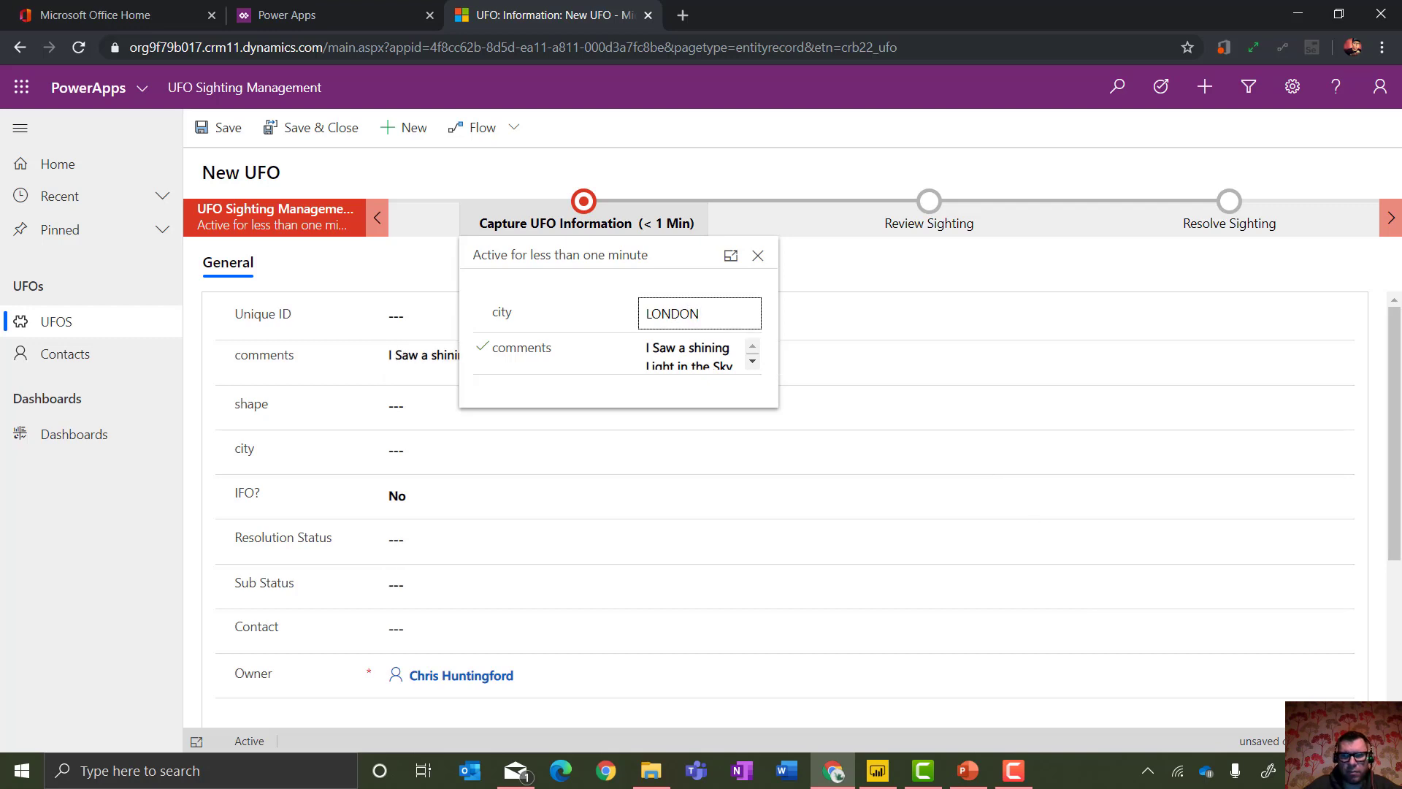
key(ctrl+s)
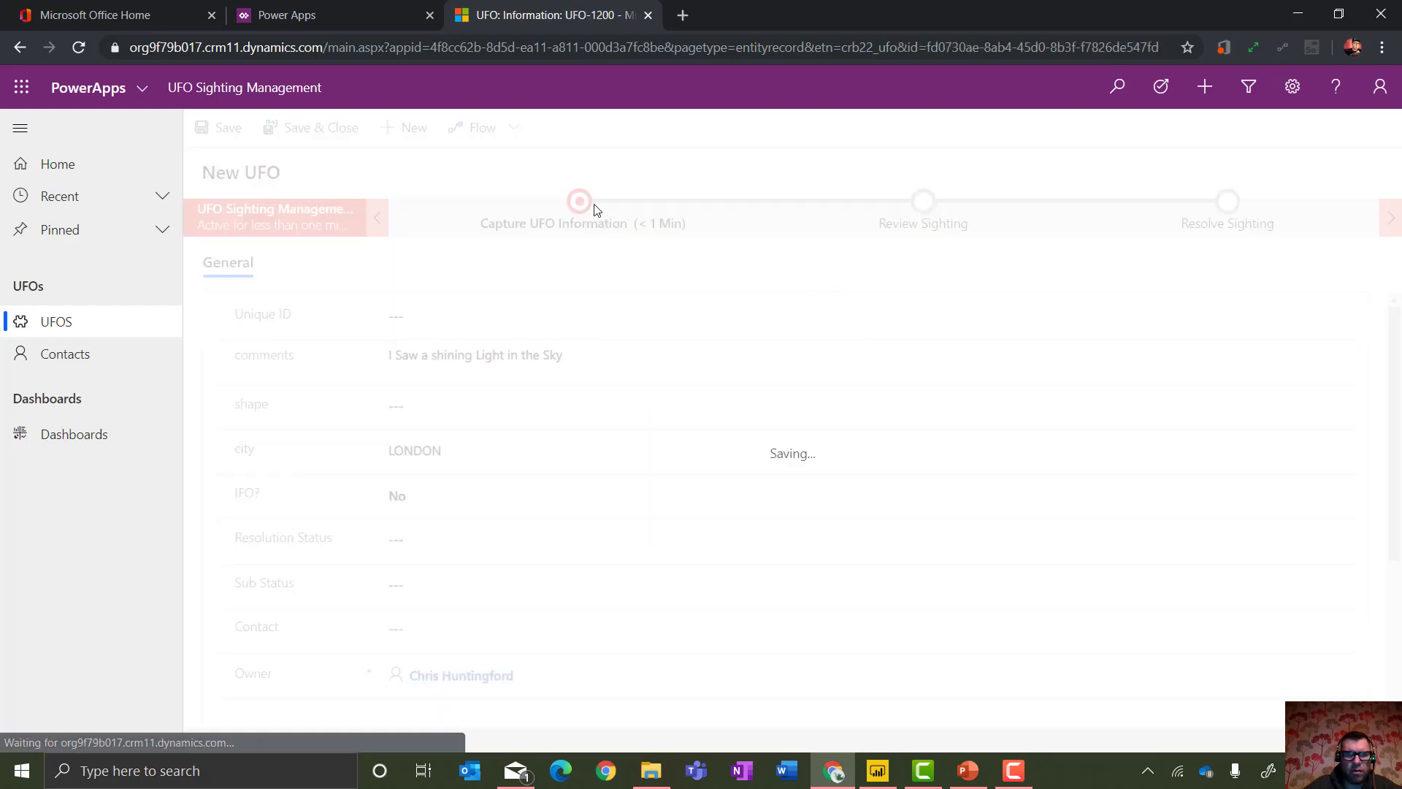
Advance the record to Review Sighting, set country to UK and date posted to 3/2/2020, and continue to the following stage.
click(582, 219)
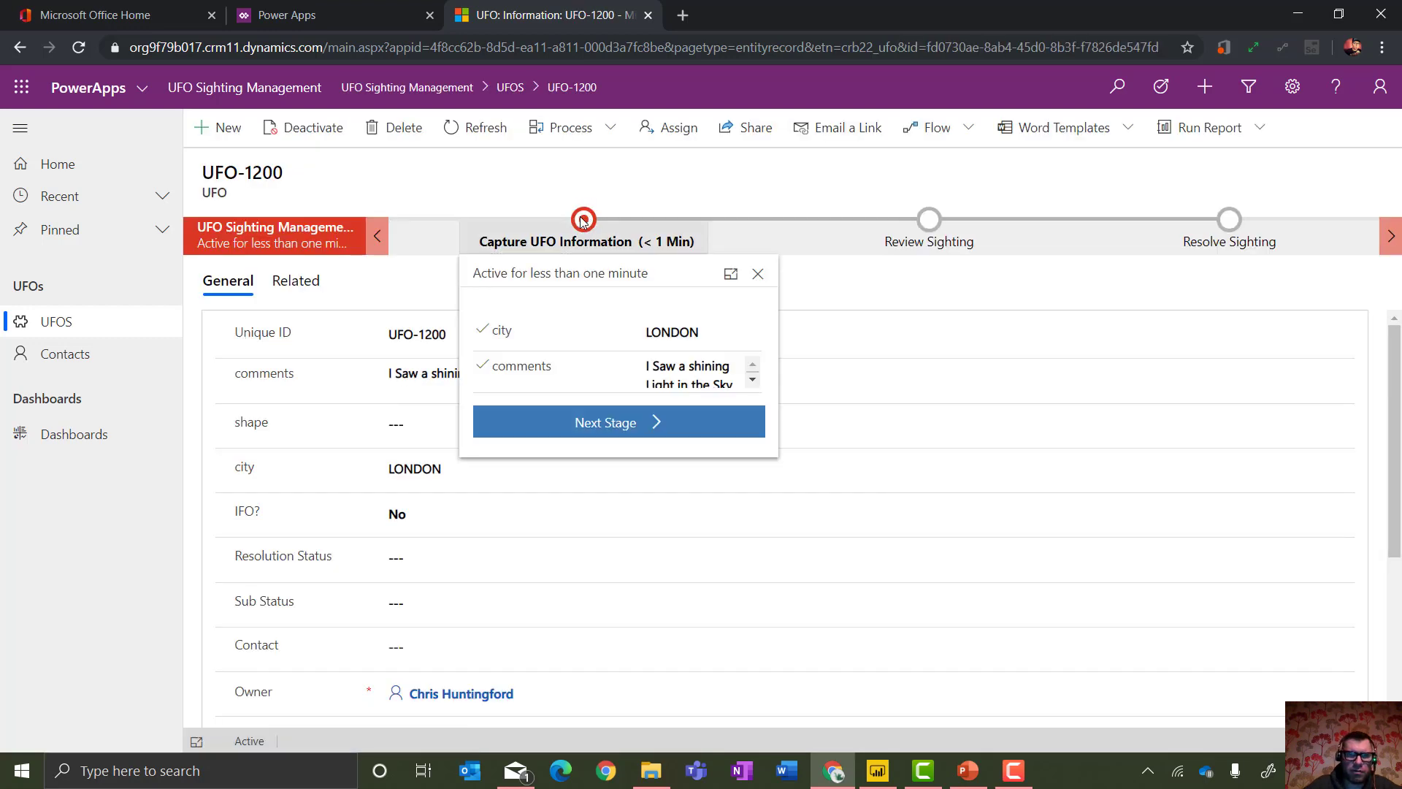
click(713, 409)
click(1011, 331)
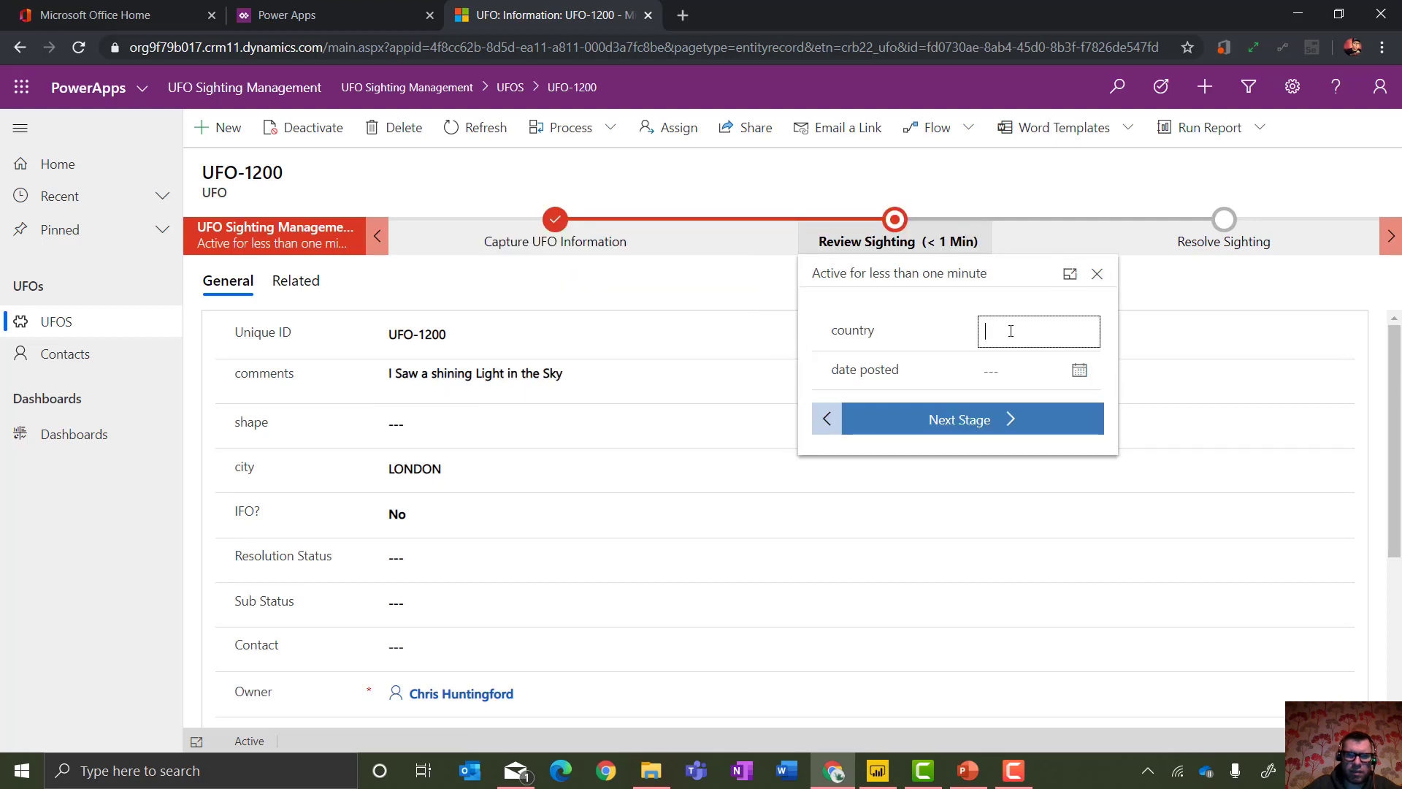
text(UK)
key(Tab)
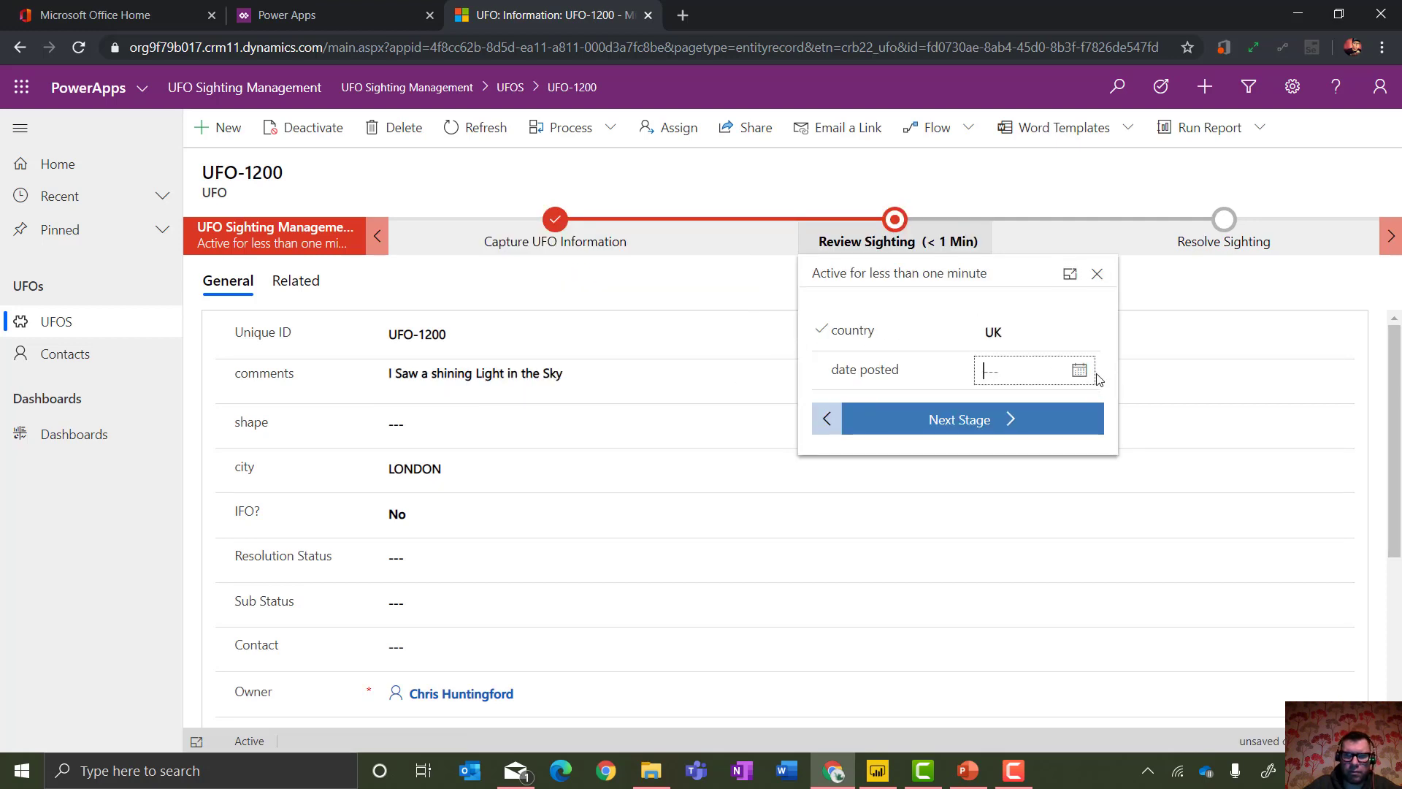
click(1080, 370)
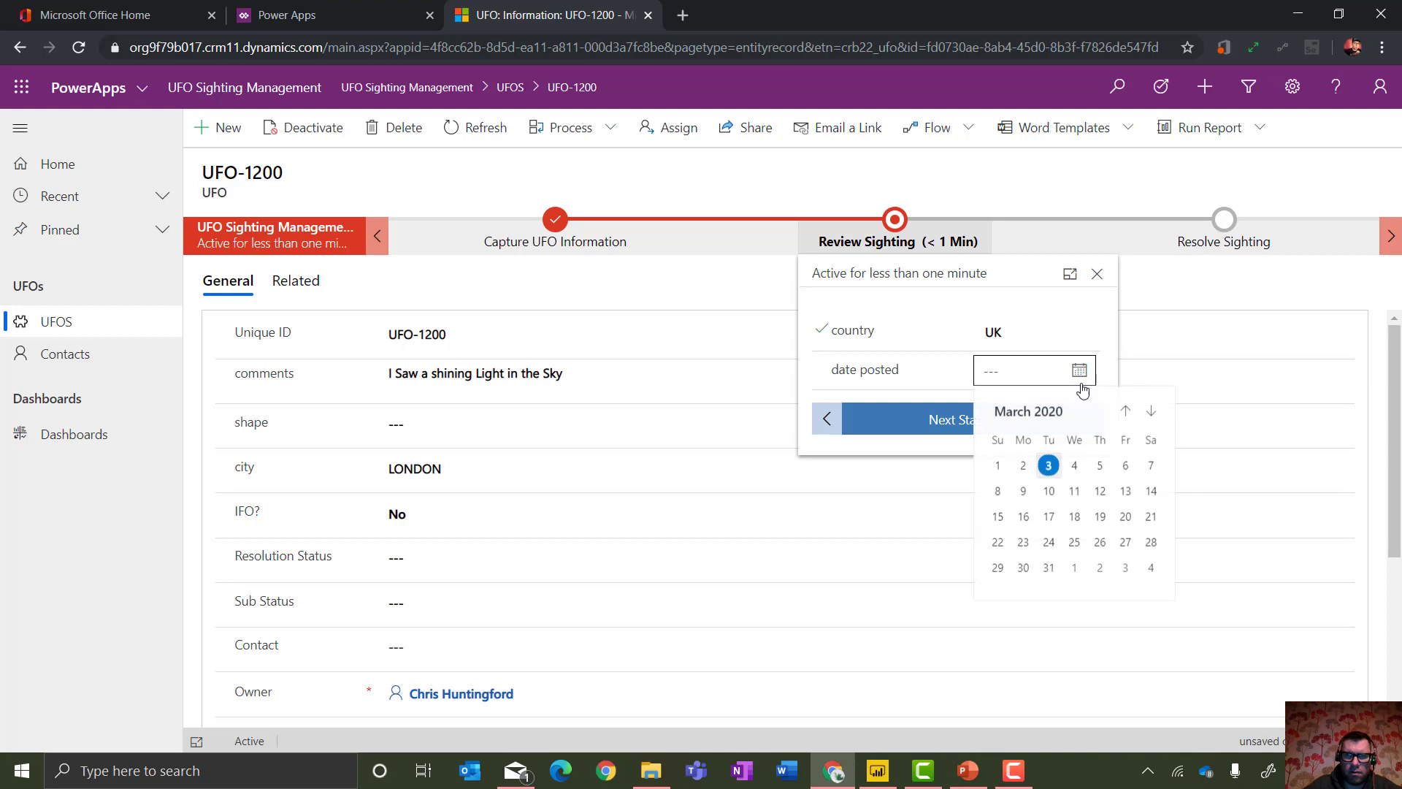
click(1023, 466)
click(1019, 423)
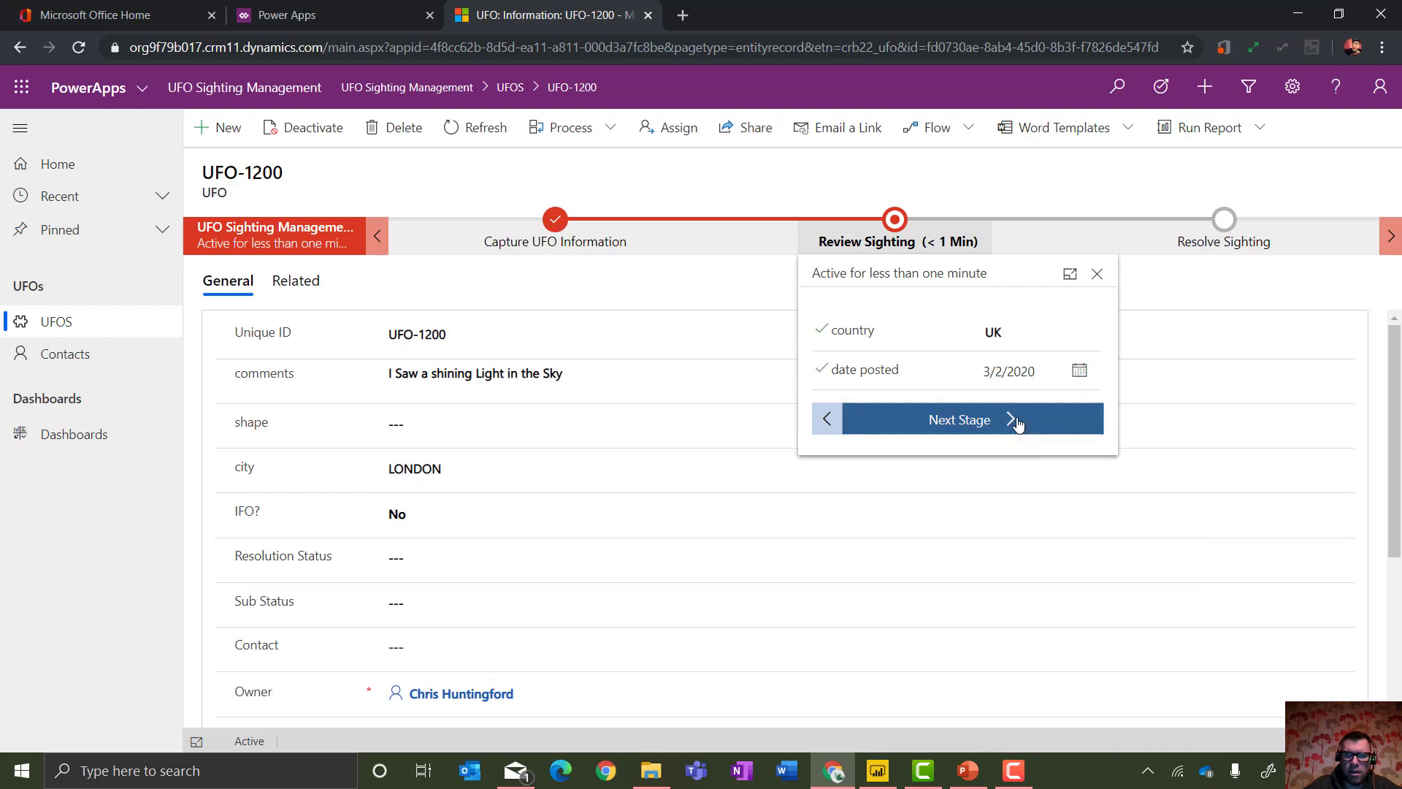
Finish the Resolve Sighting stage with Sub Status Active and a duration of 1200 seconds, and set the record's shape to Fireball.
click(1193, 331)
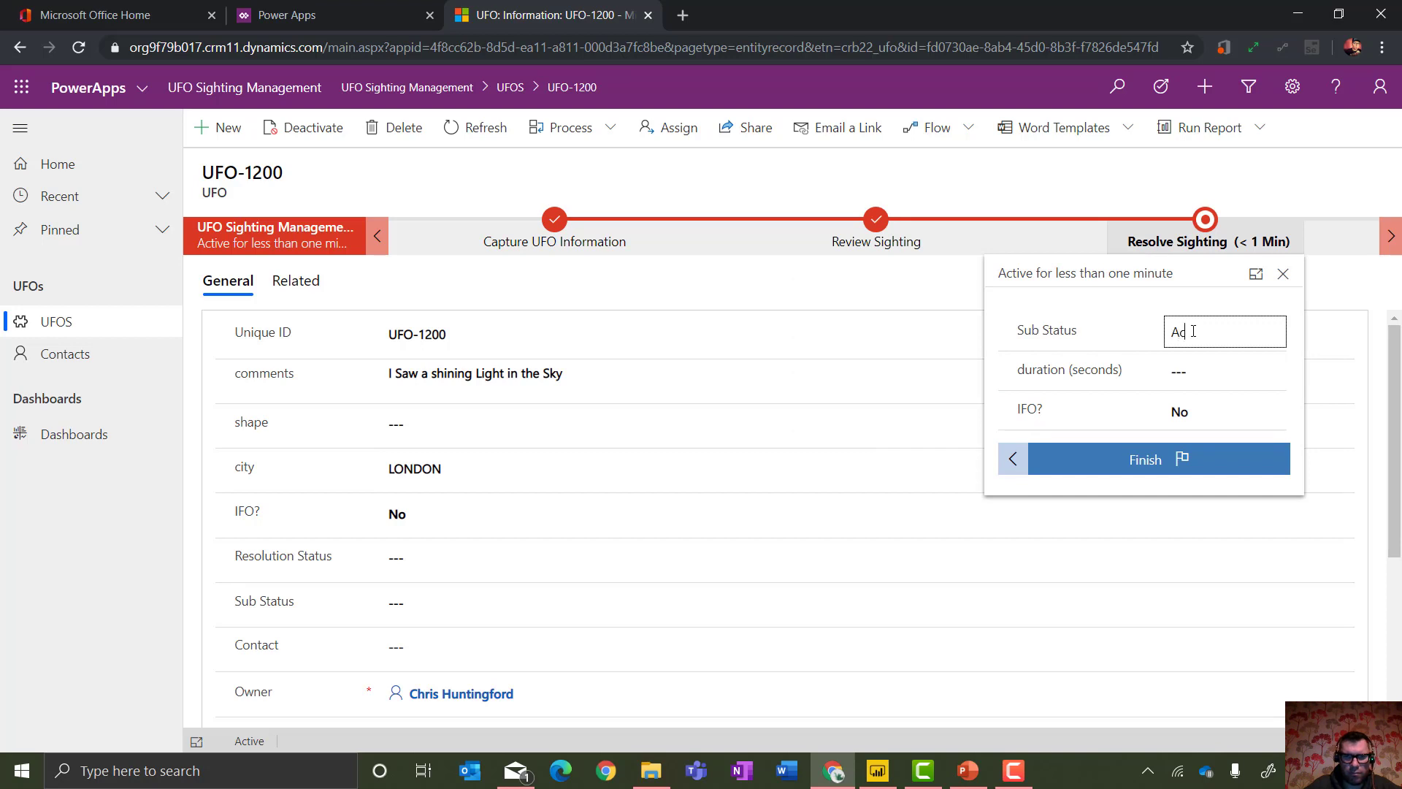
text(Active)
key(Tab)
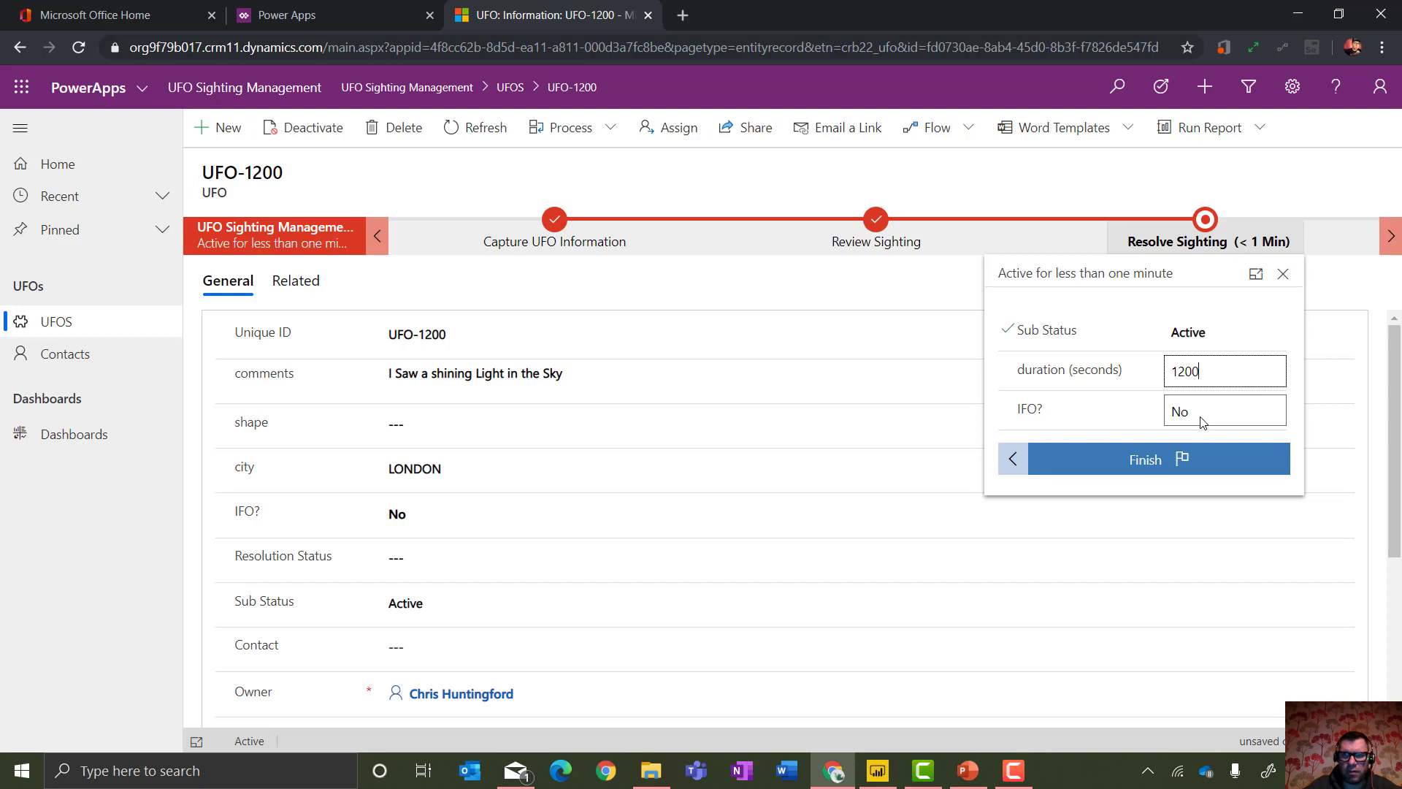
click(1166, 459)
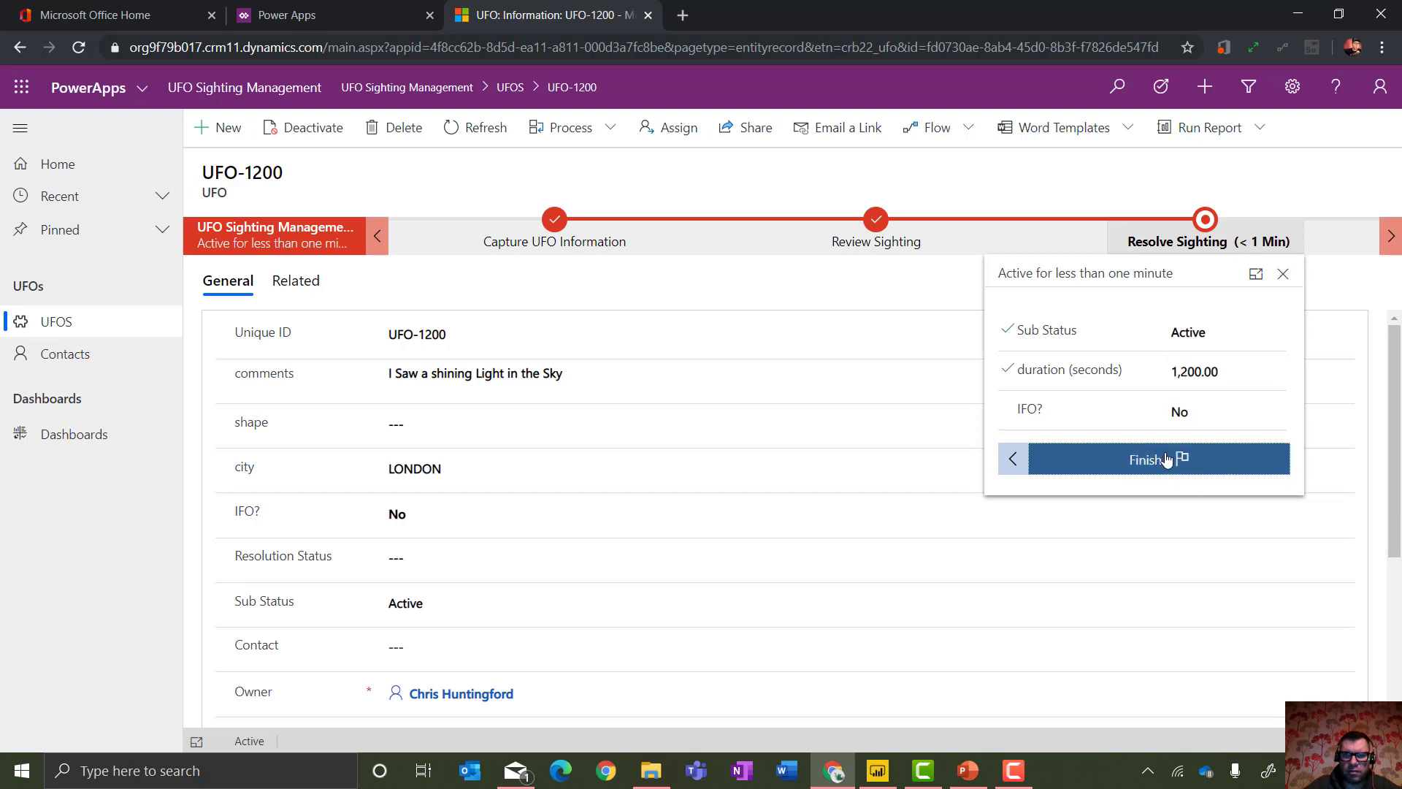
click(483, 561)
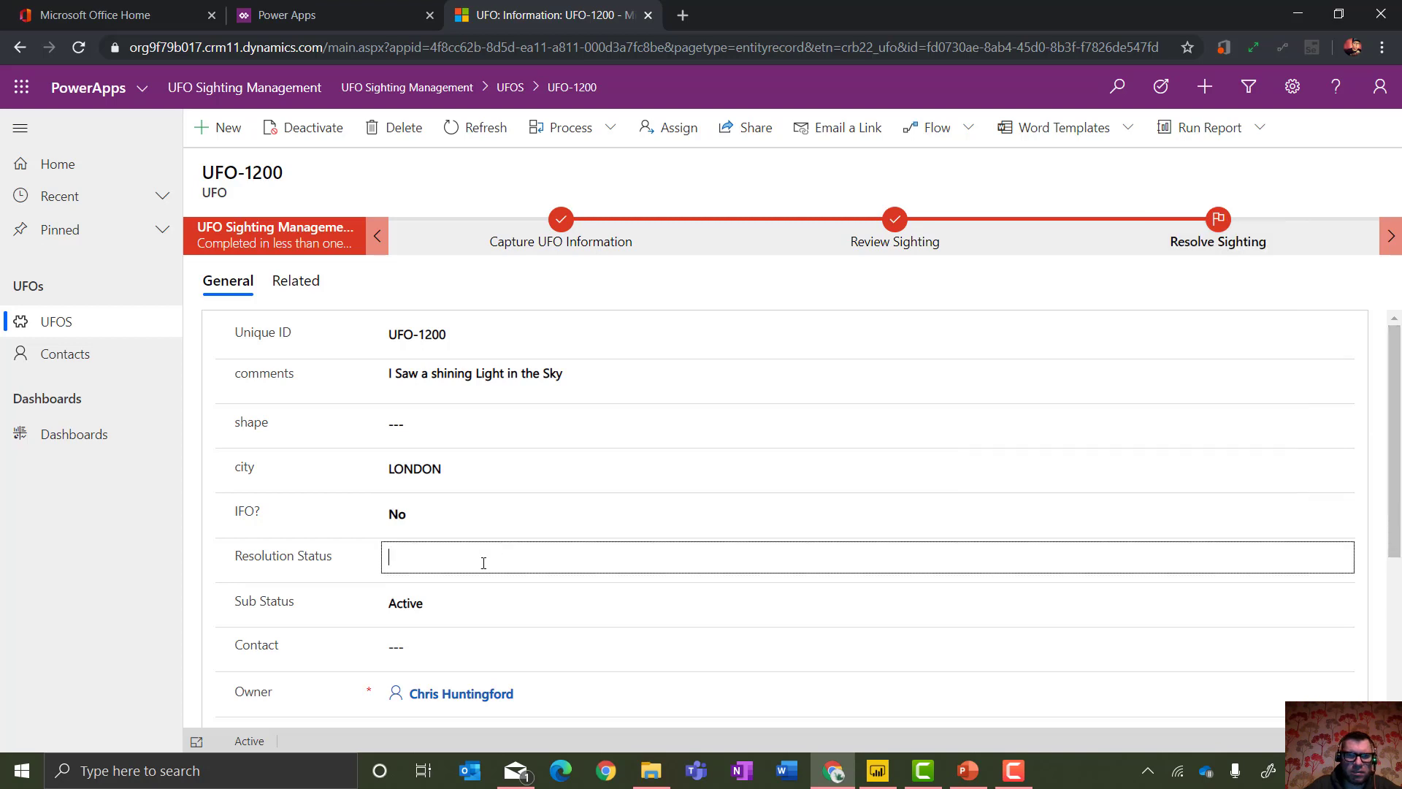
click(495, 423)
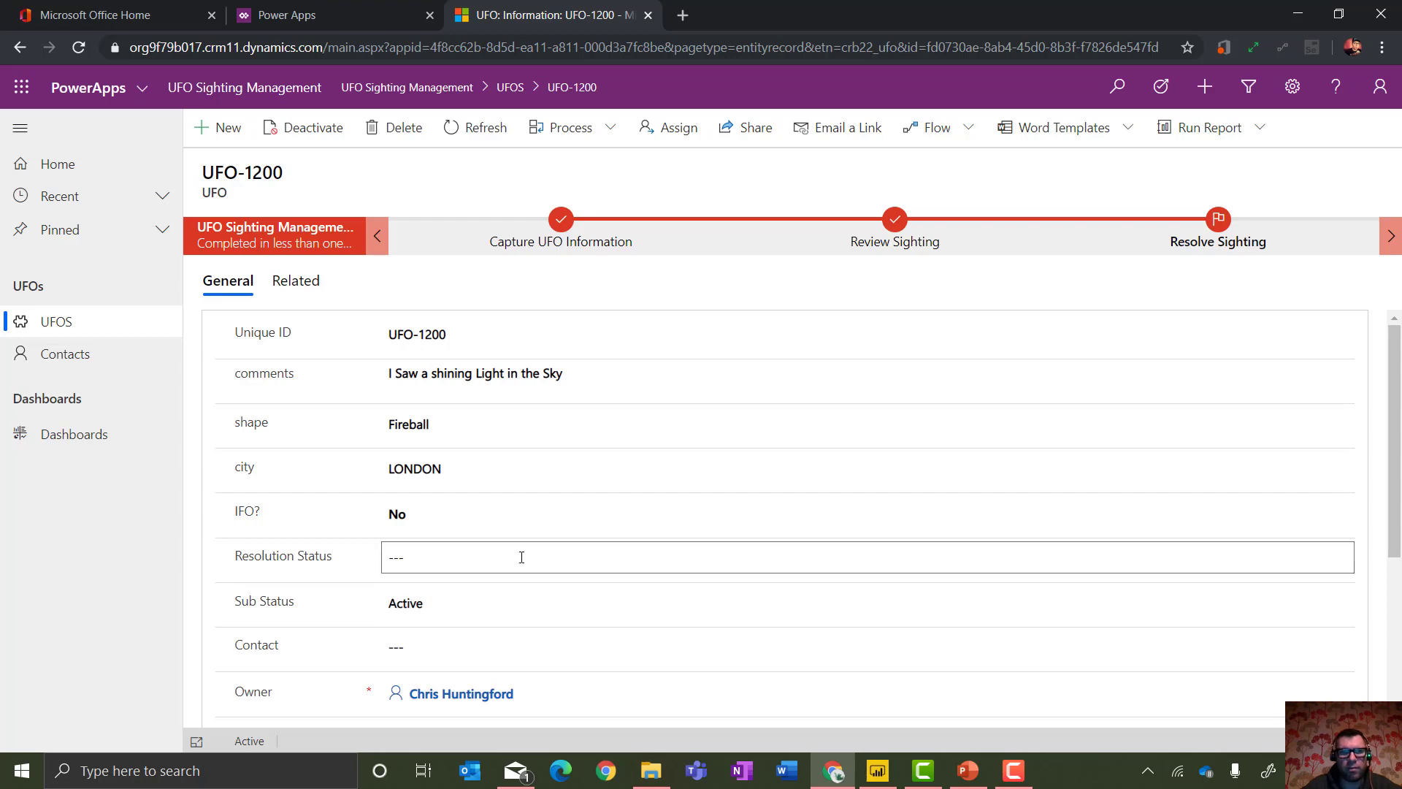
Check the solution overview slide in PowerPoint, return to the browser and close the UFO record's page.
click(966, 772)
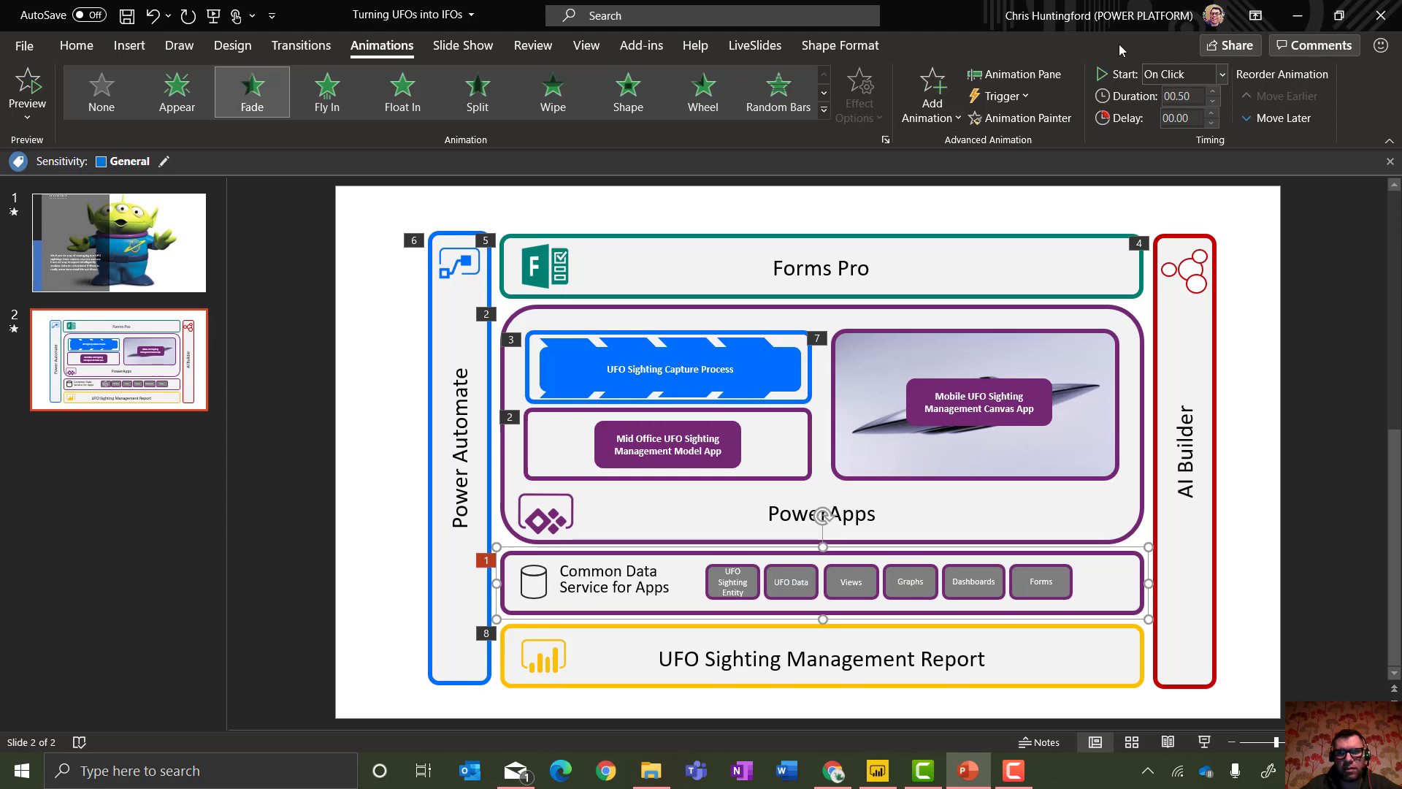
click(1303, 13)
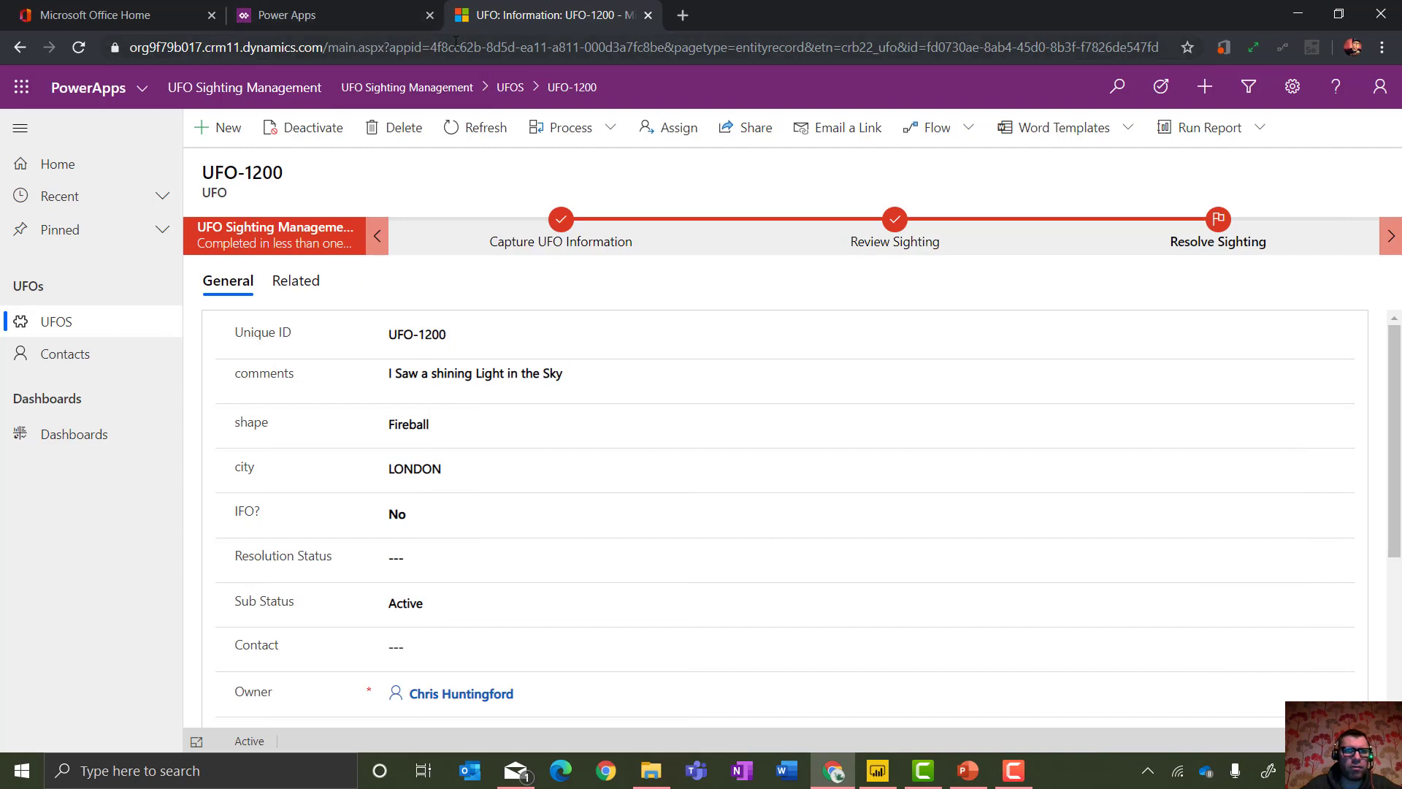
click(648, 14)
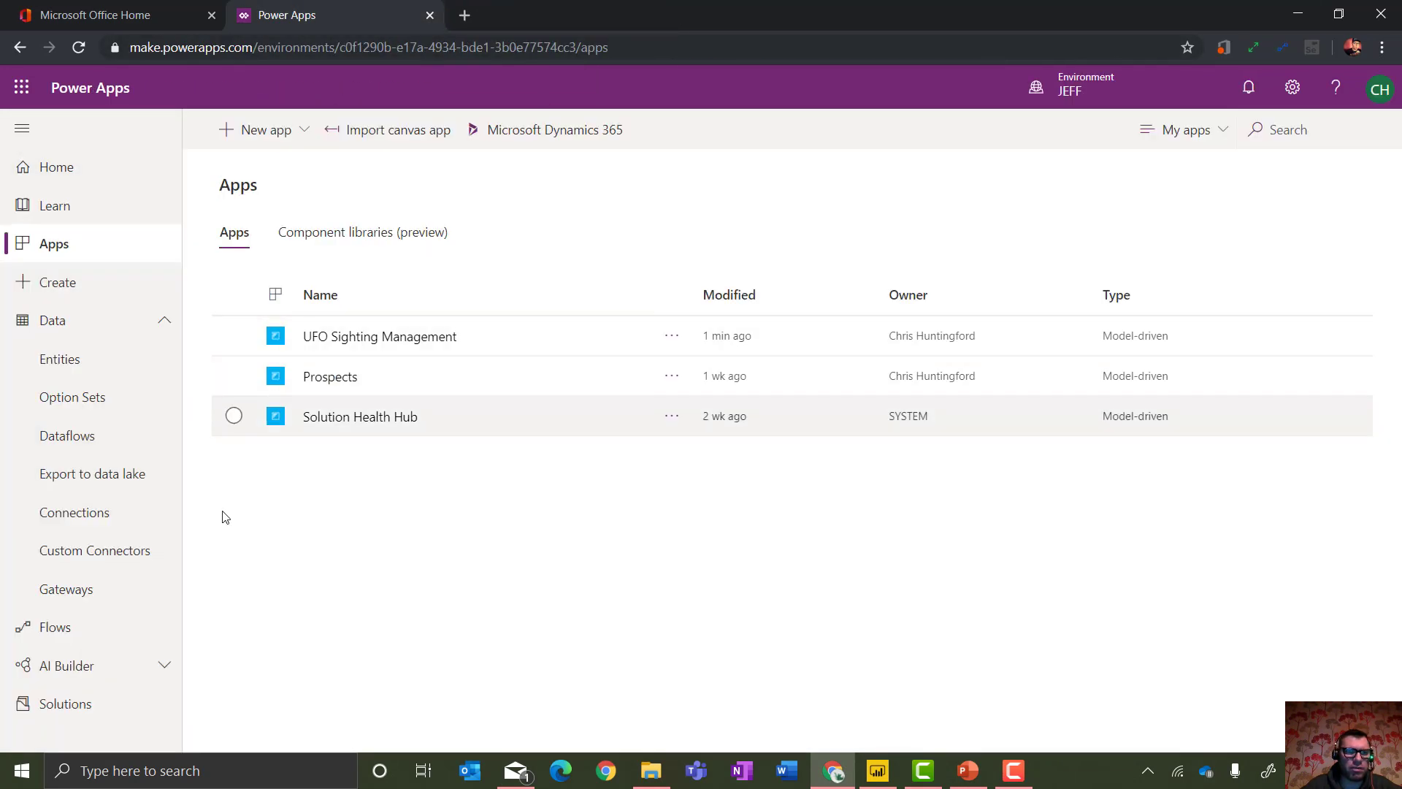
Open the AI Builder Build page and dismiss the April 2020 general availability news, opting not to show it again.
click(102, 657)
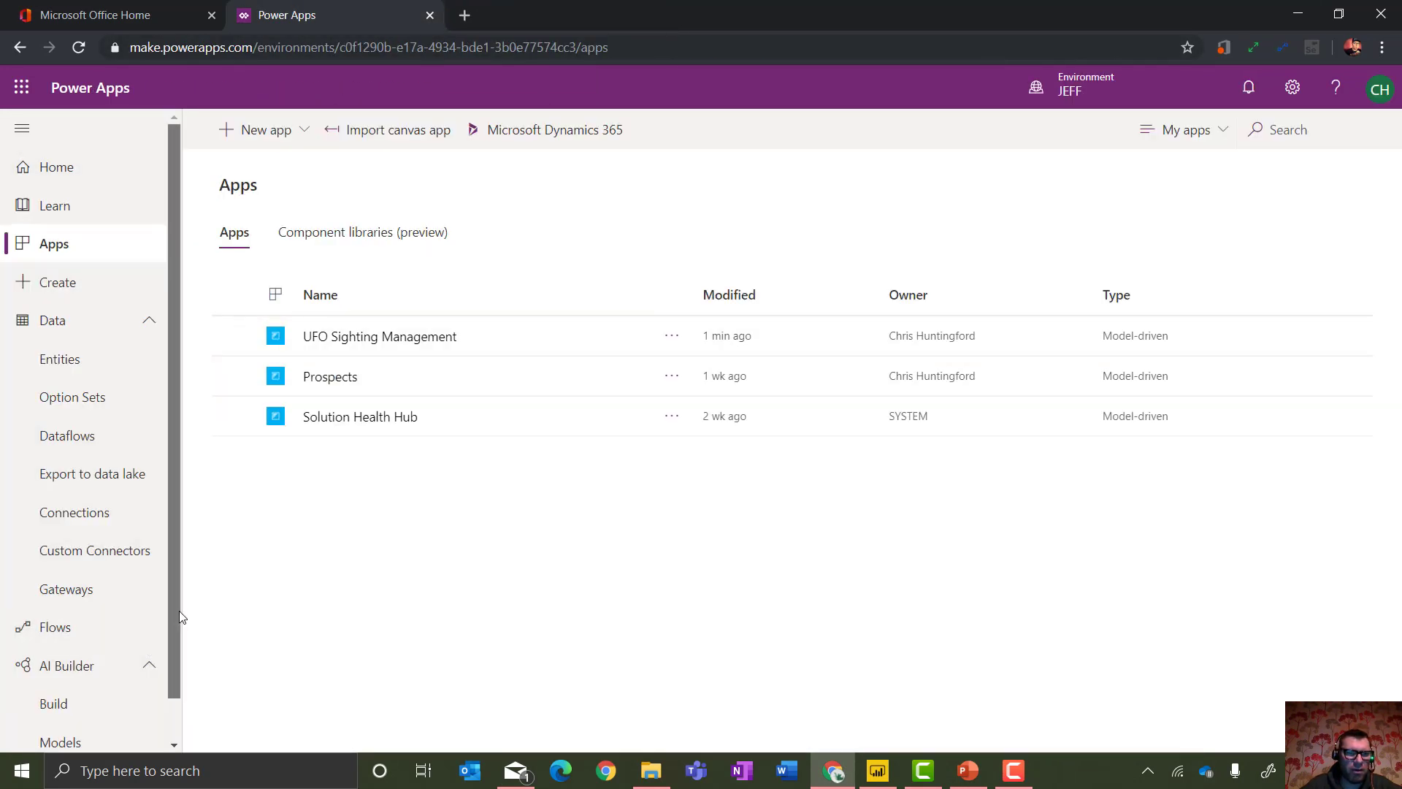
drag(178, 611, 177, 708)
click(97, 669)
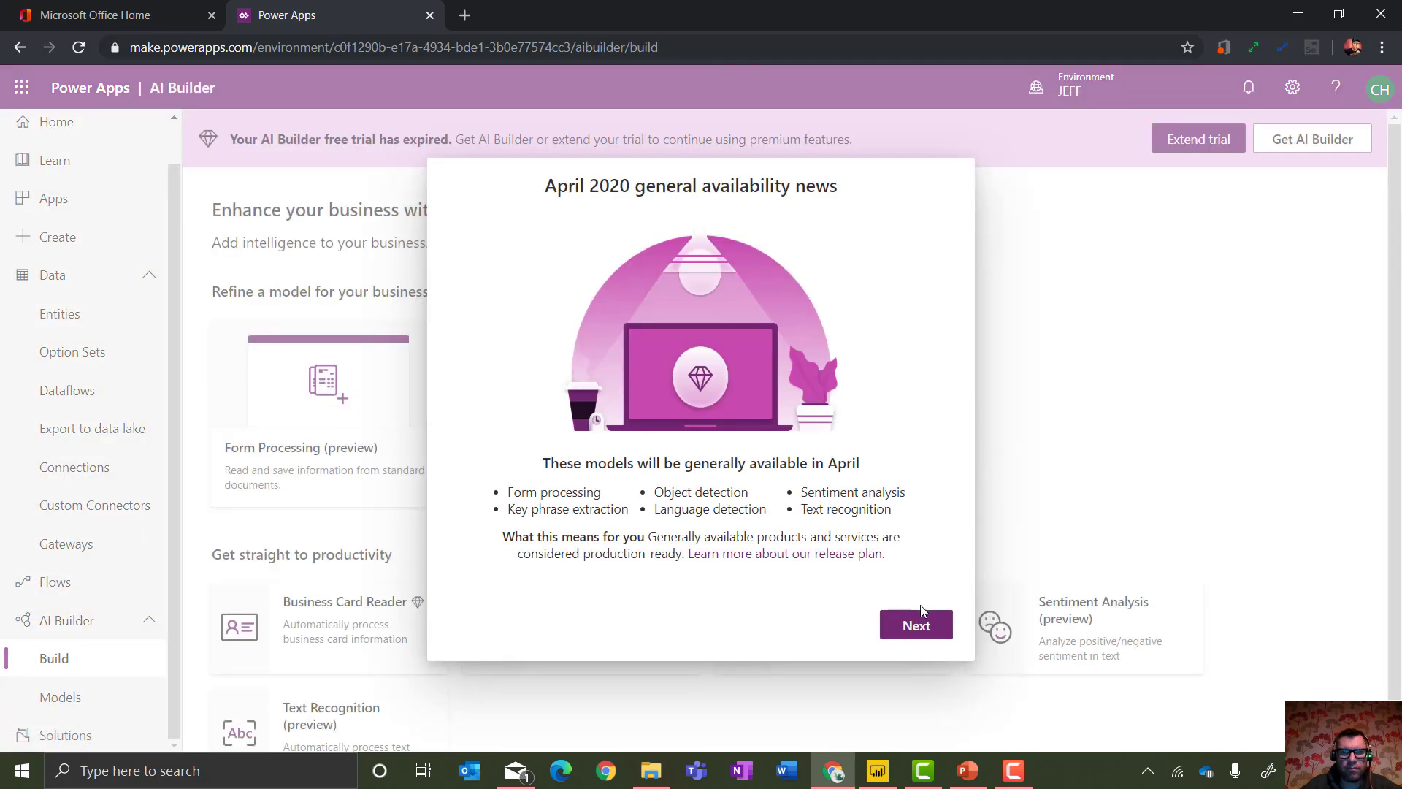
click(918, 627)
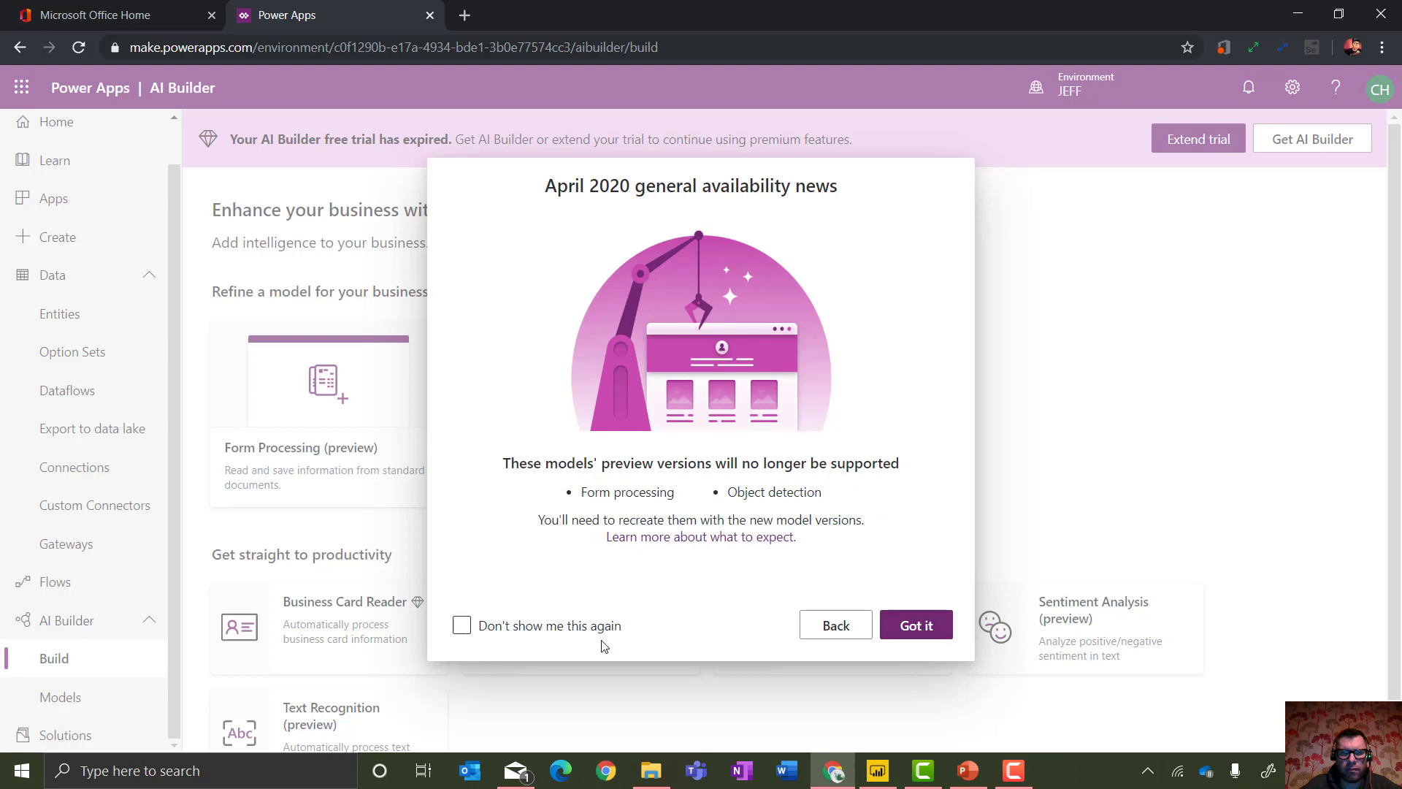
click(582, 628)
click(916, 625)
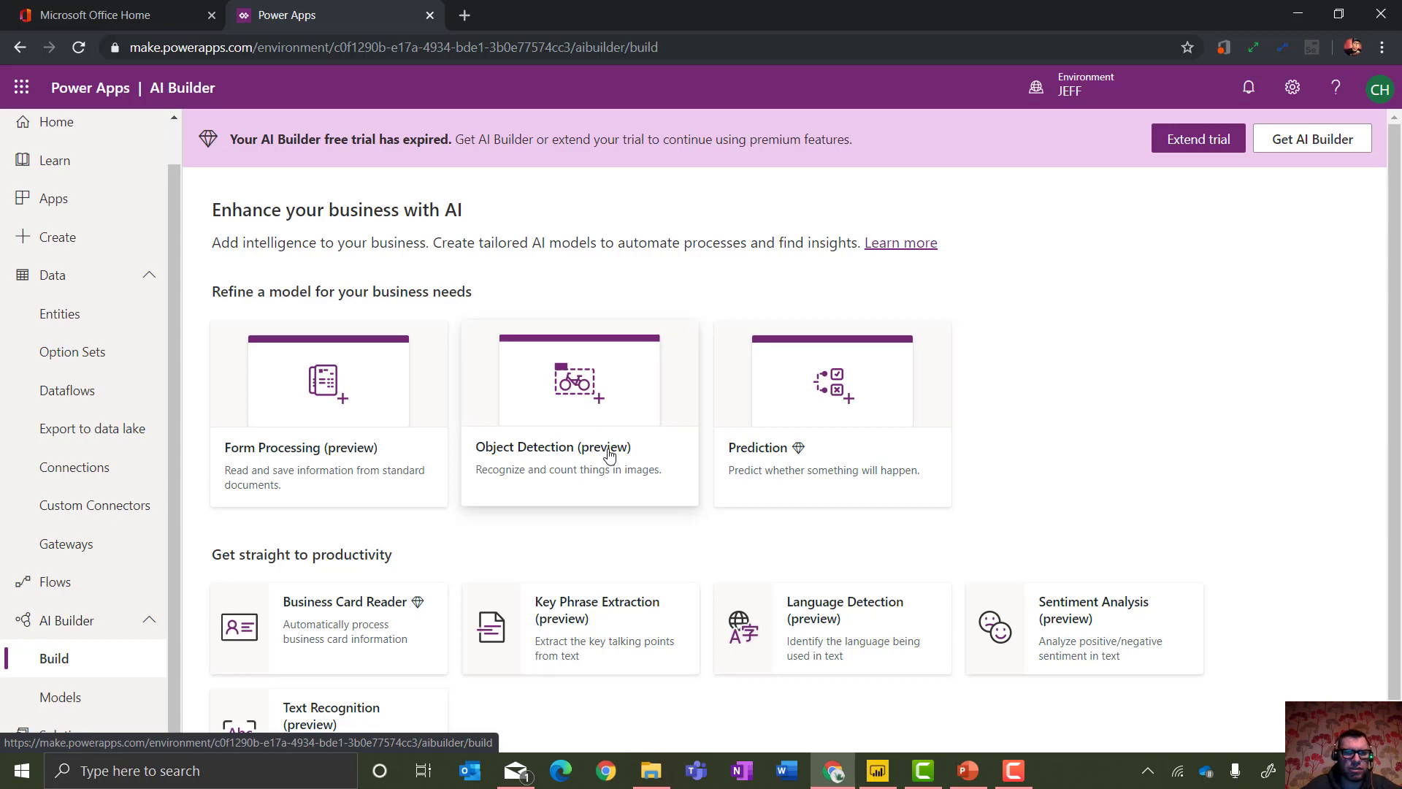
Create a Prediction AI model named "UFO or Not".
click(742, 439)
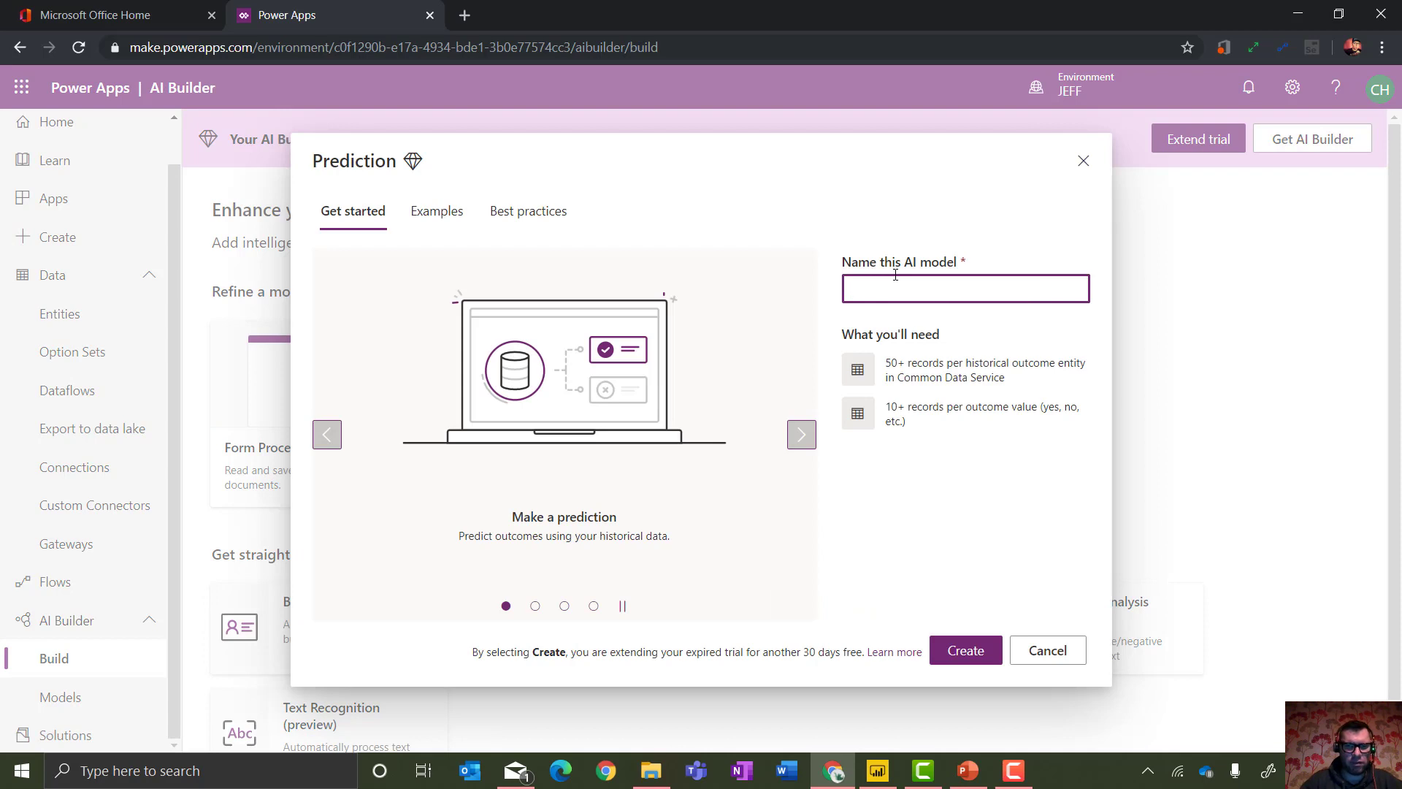
text(UFO or Not)
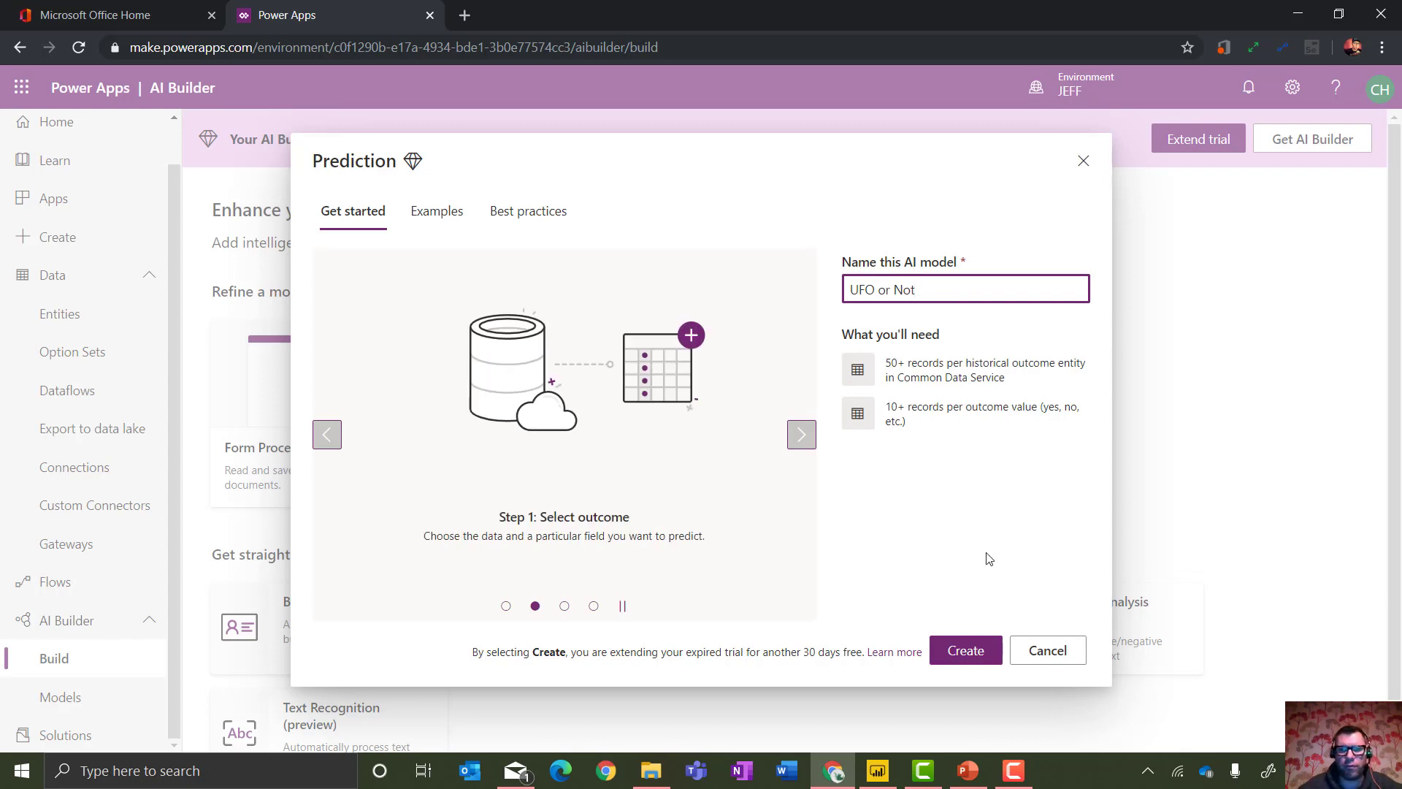
click(969, 652)
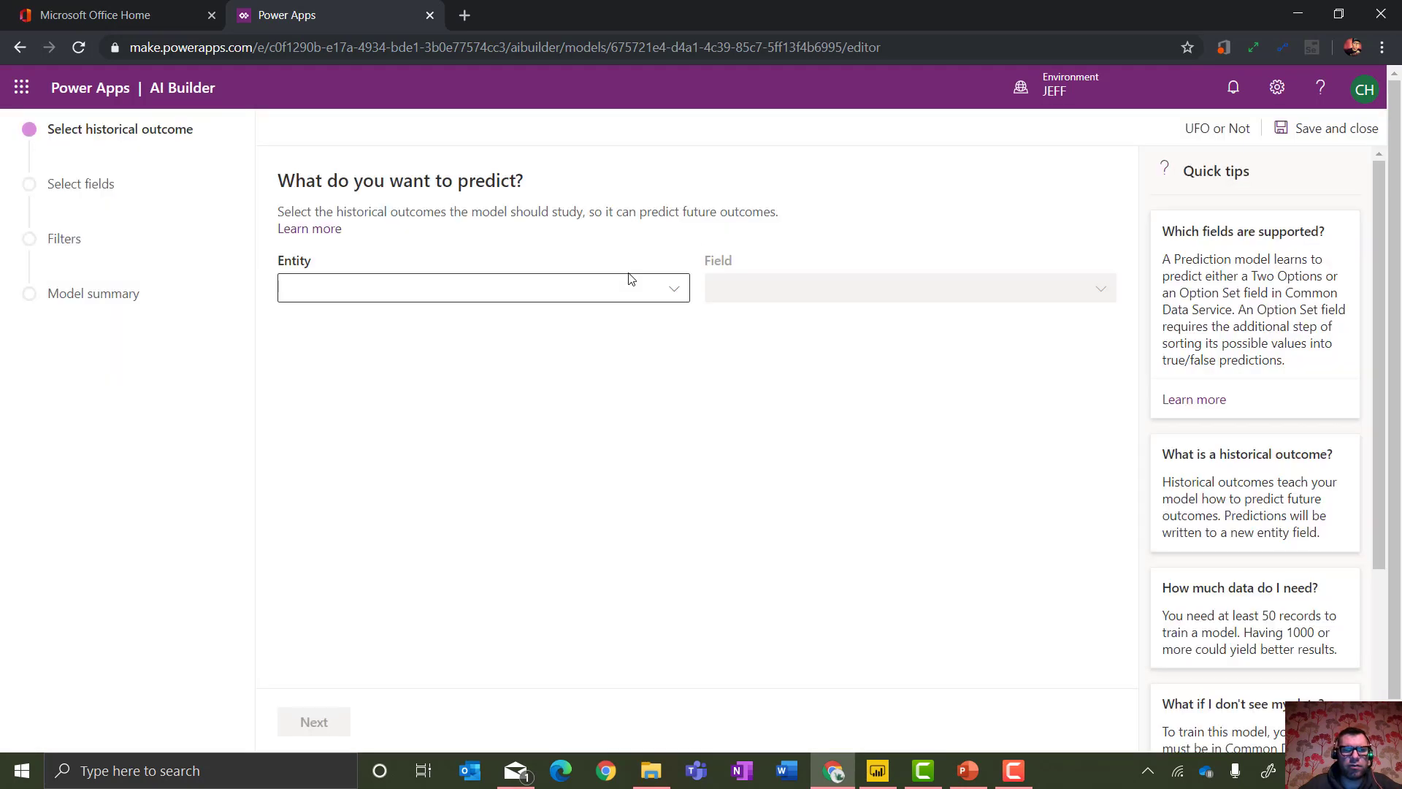
Choose the IFO? field of the UFO entity as the historical outcome to predict and continue to field selection.
click(663, 289)
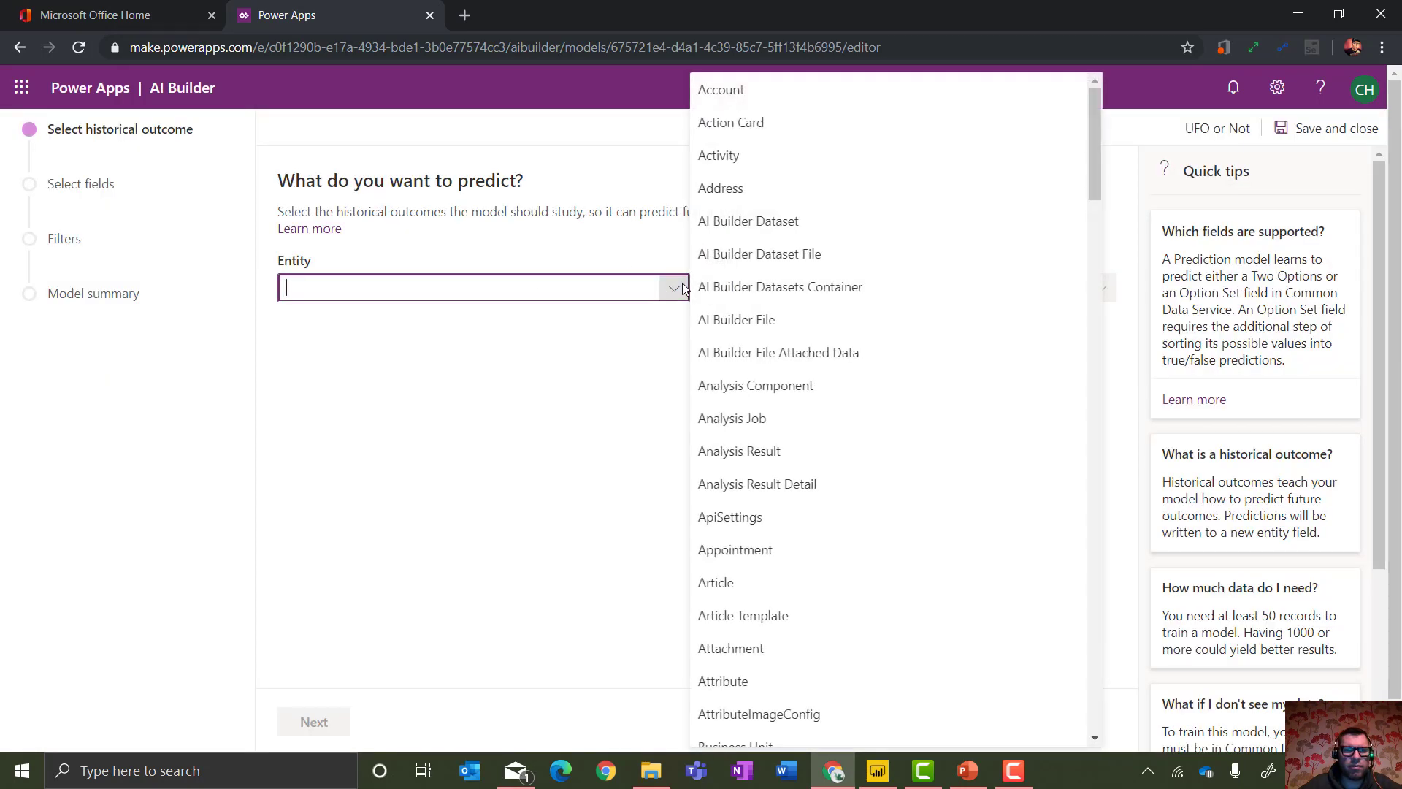
drag(1097, 142, 1143, 682)
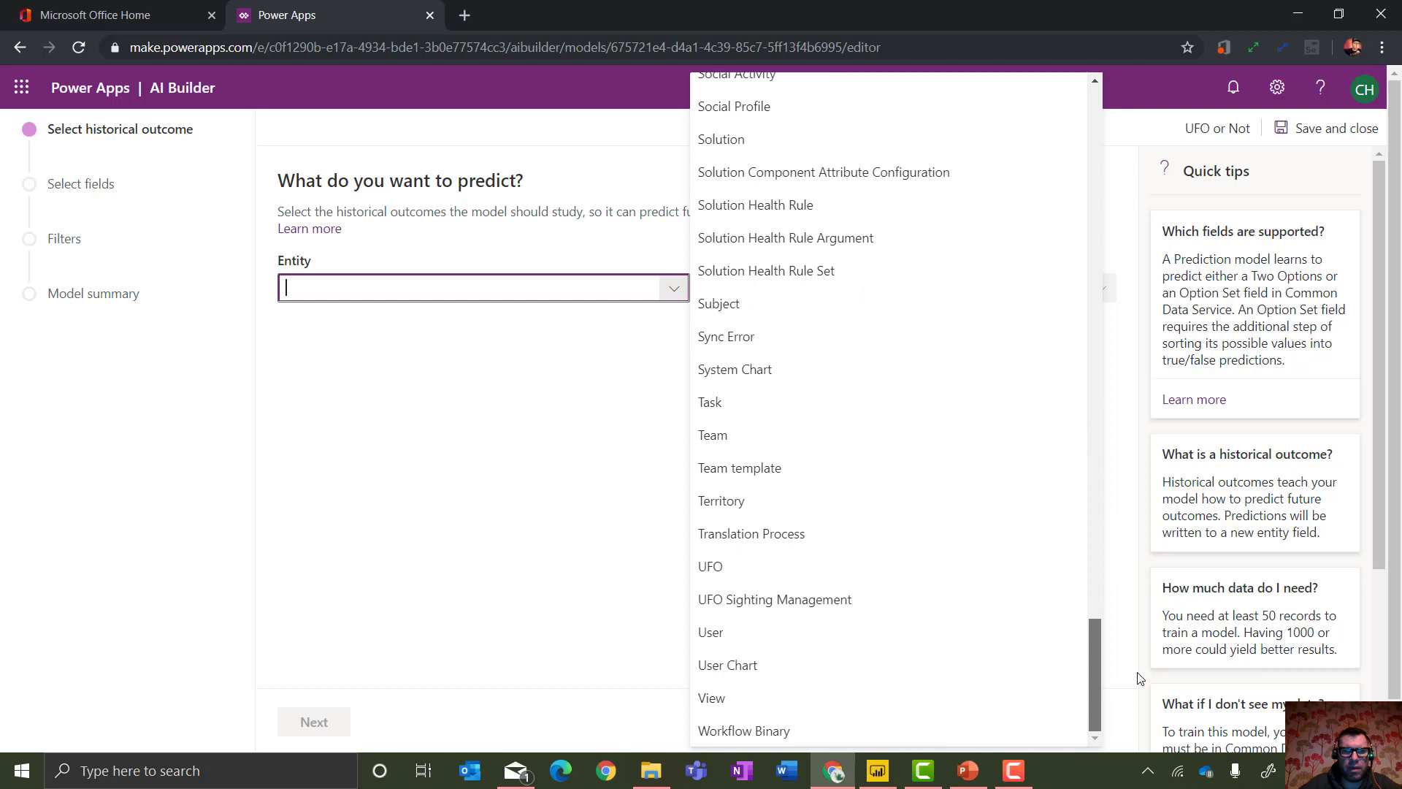
click(872, 577)
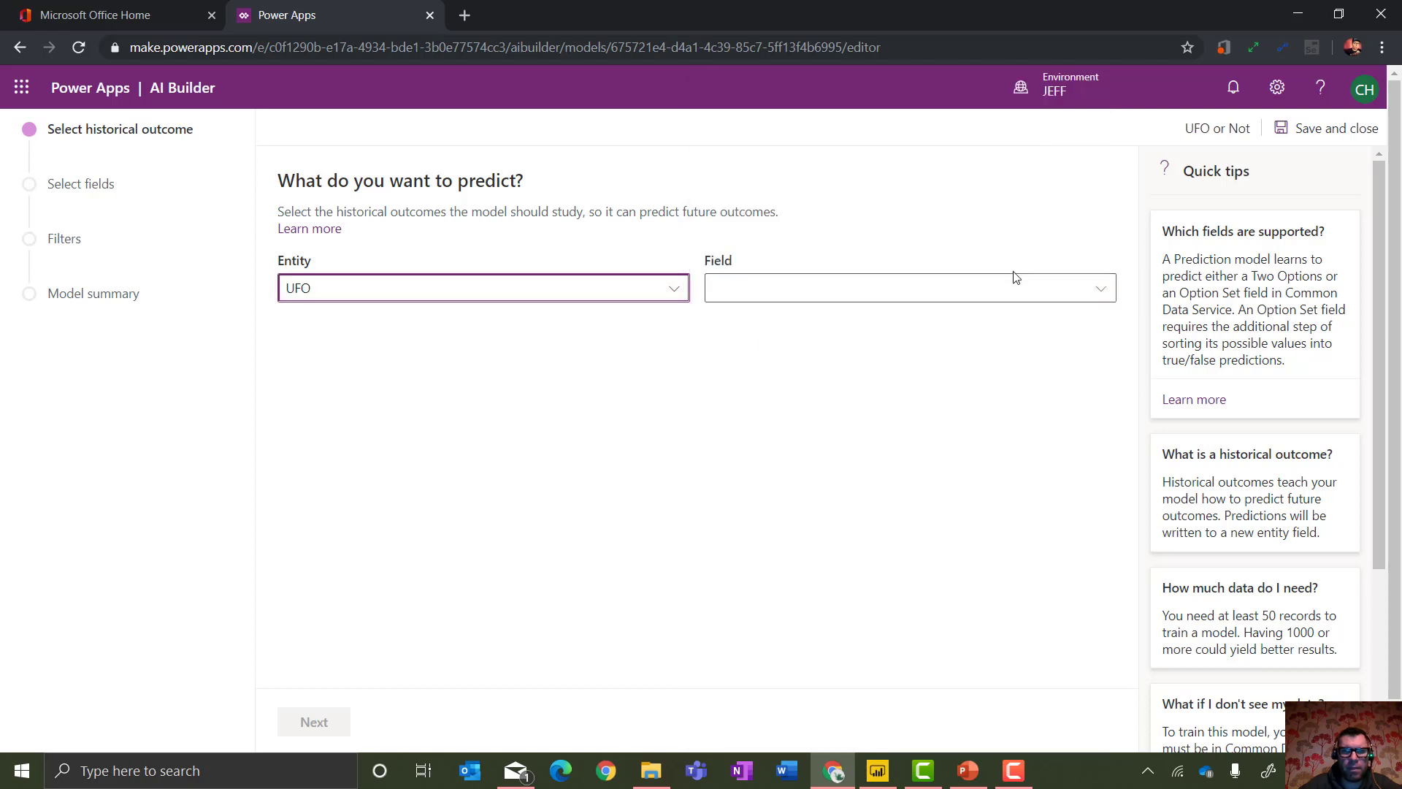
click(1096, 289)
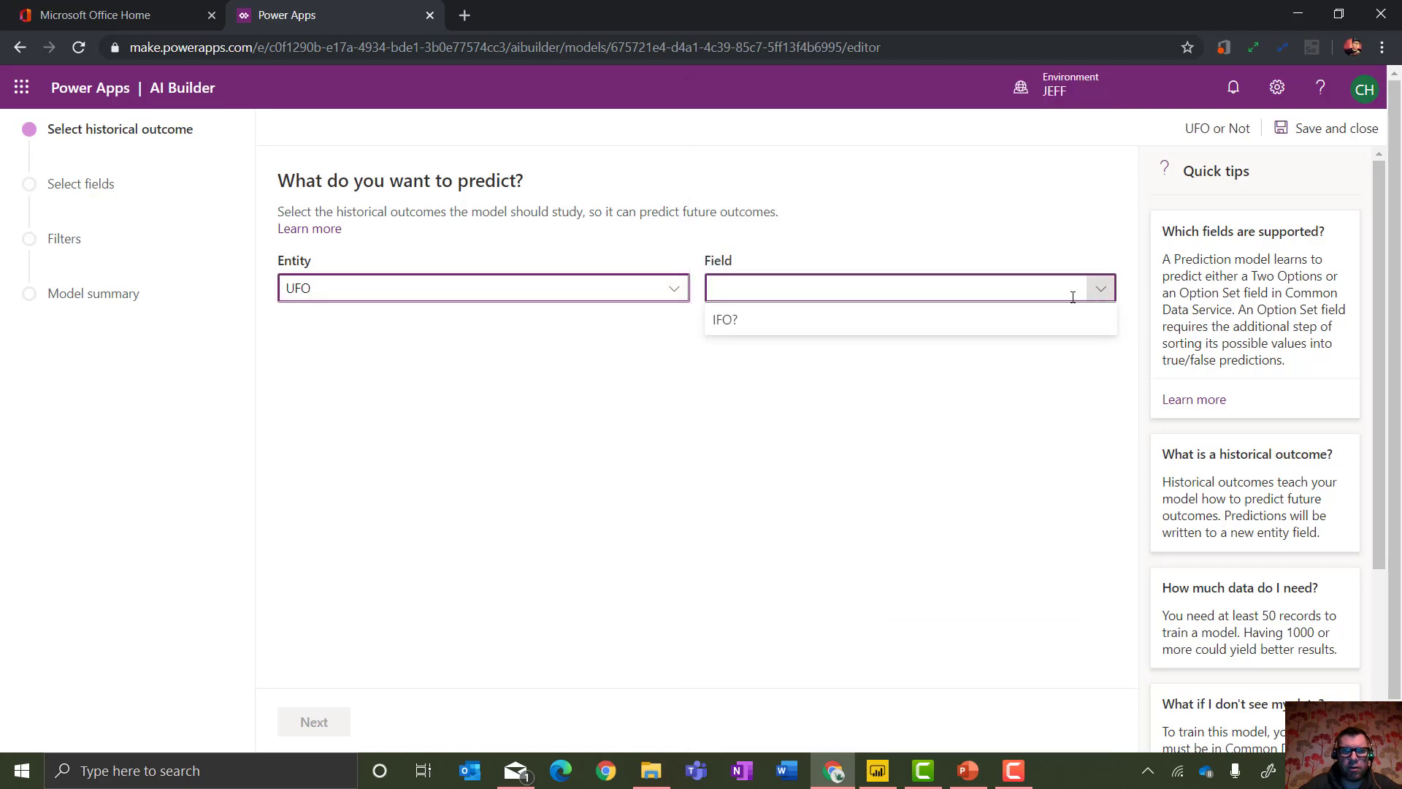
click(1024, 327)
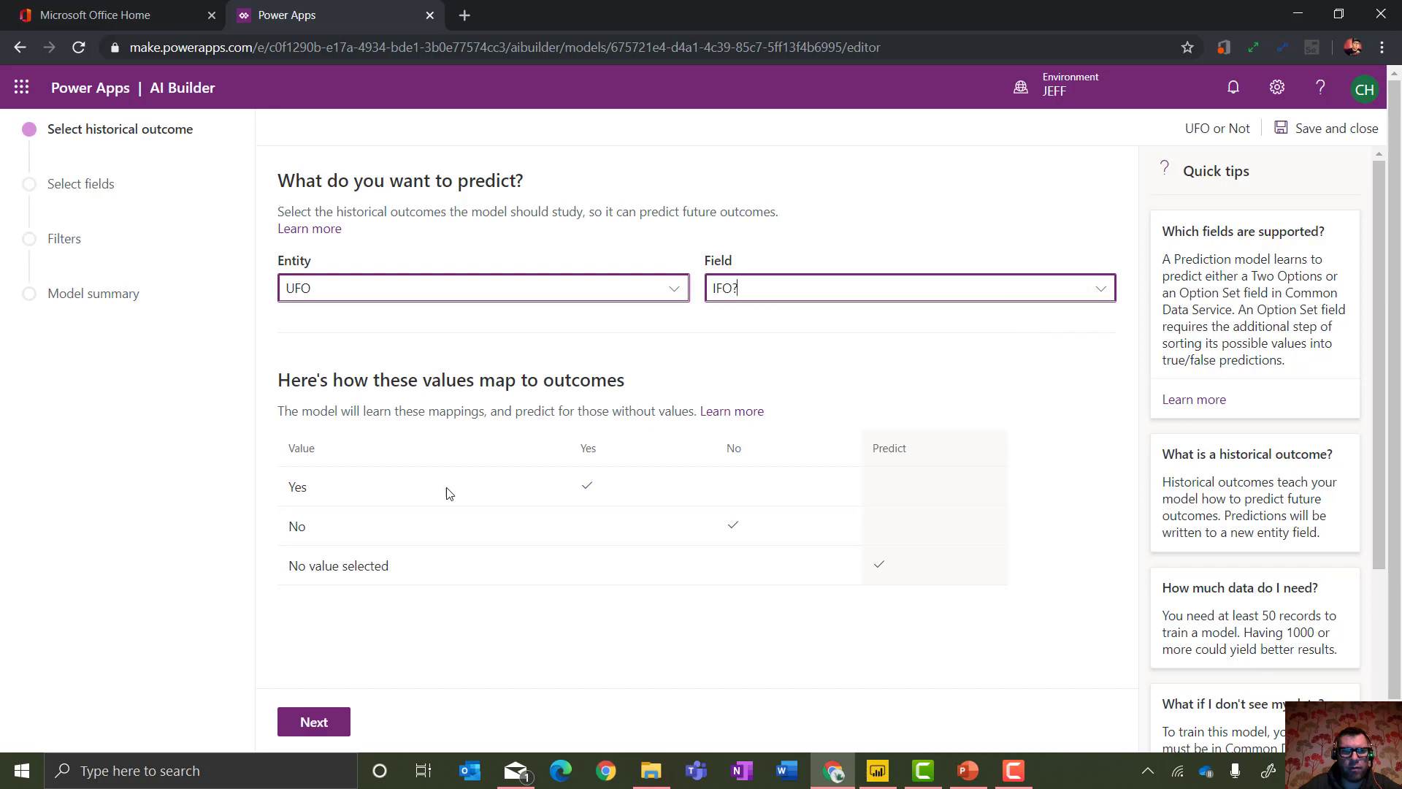
click(299, 724)
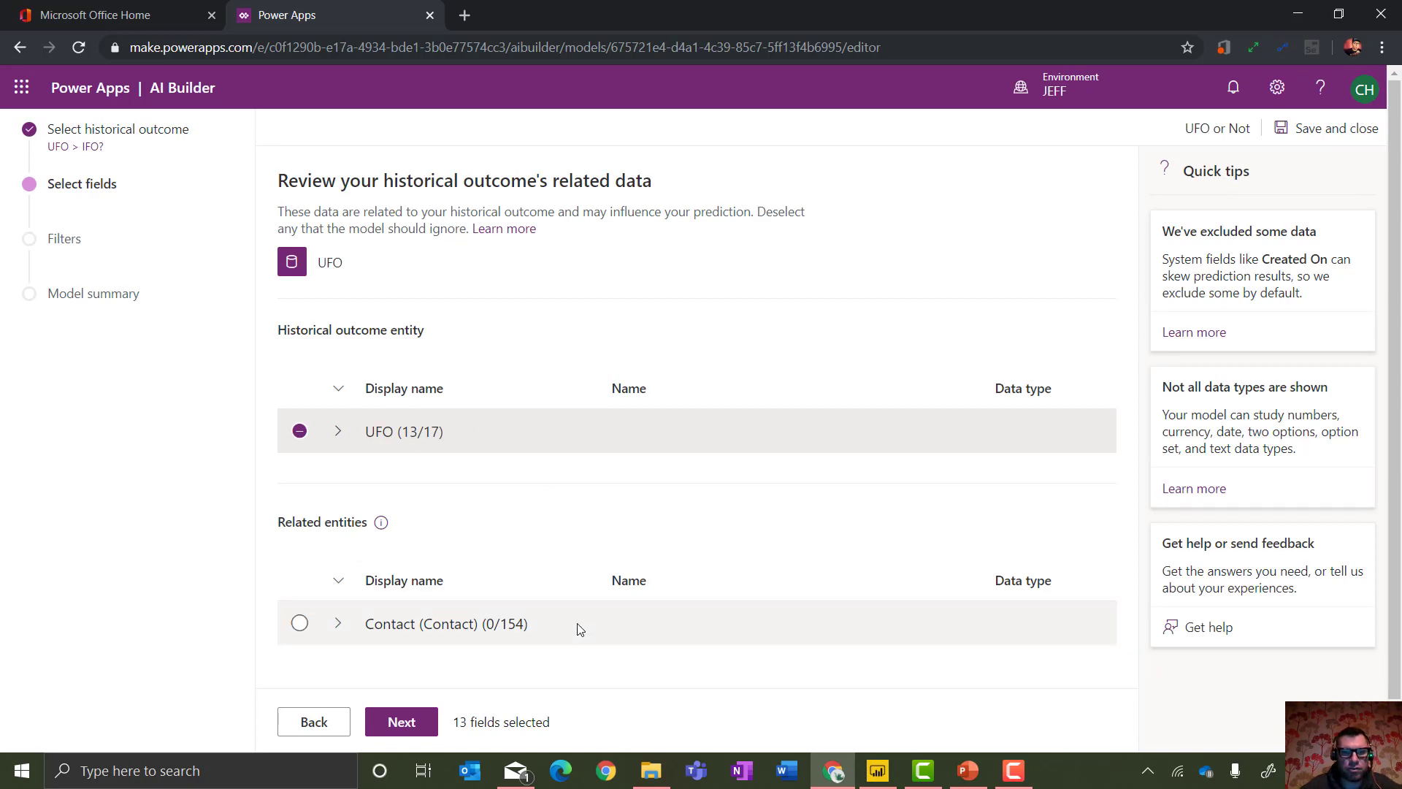
Review the UFO entity's fields, keep the default selection and continue to the filters.
scroll(1397, 267, down, 1)
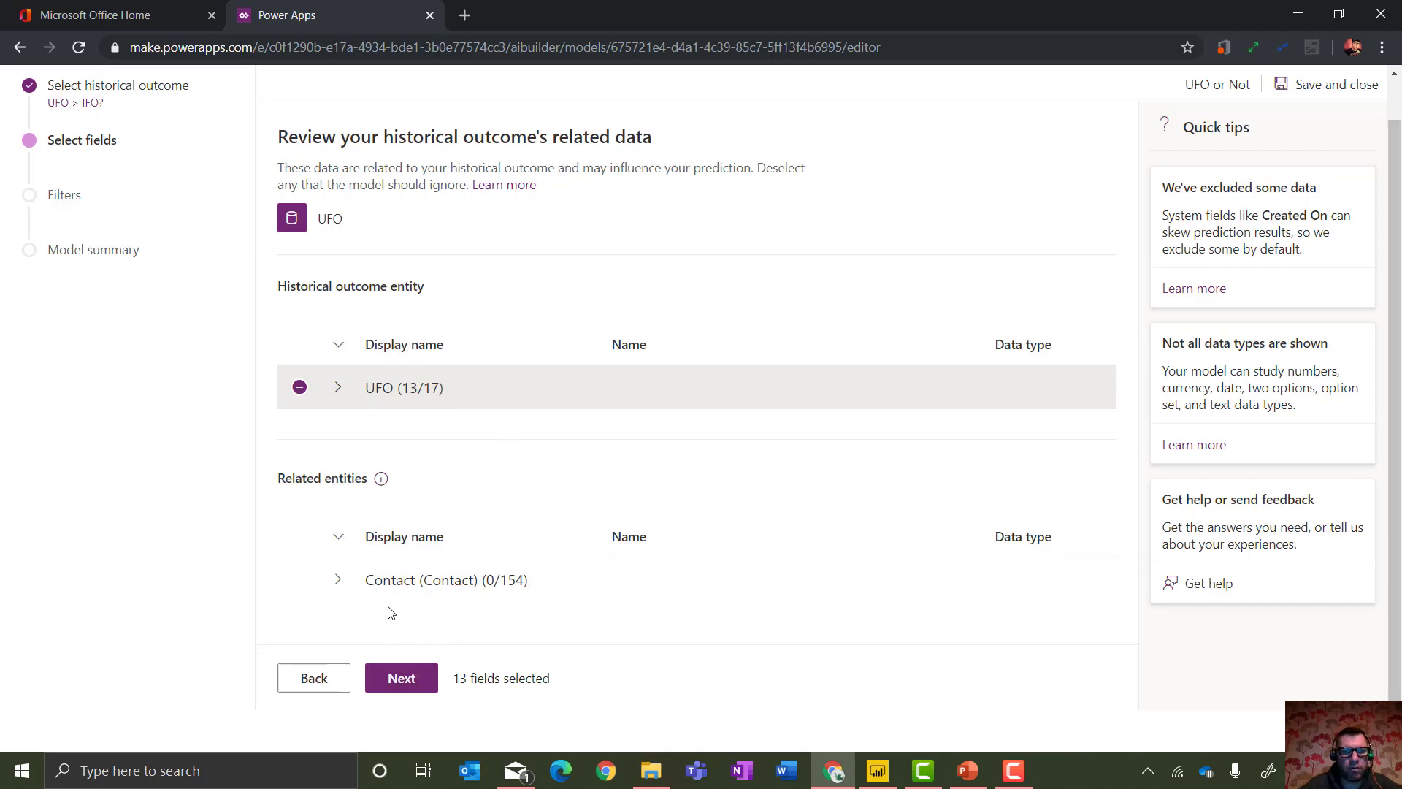
click(338, 387)
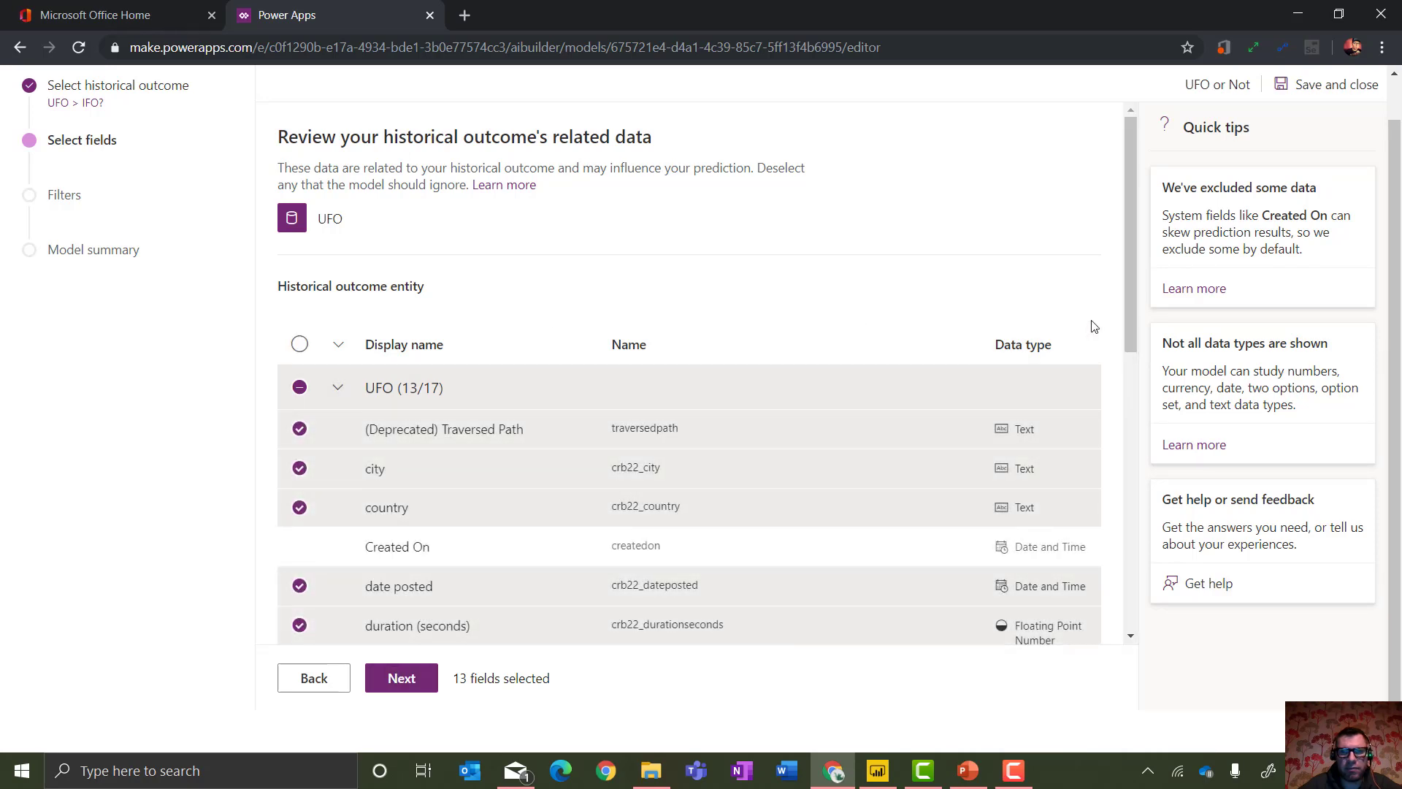
drag(1132, 304, 1168, 372)
click(402, 679)
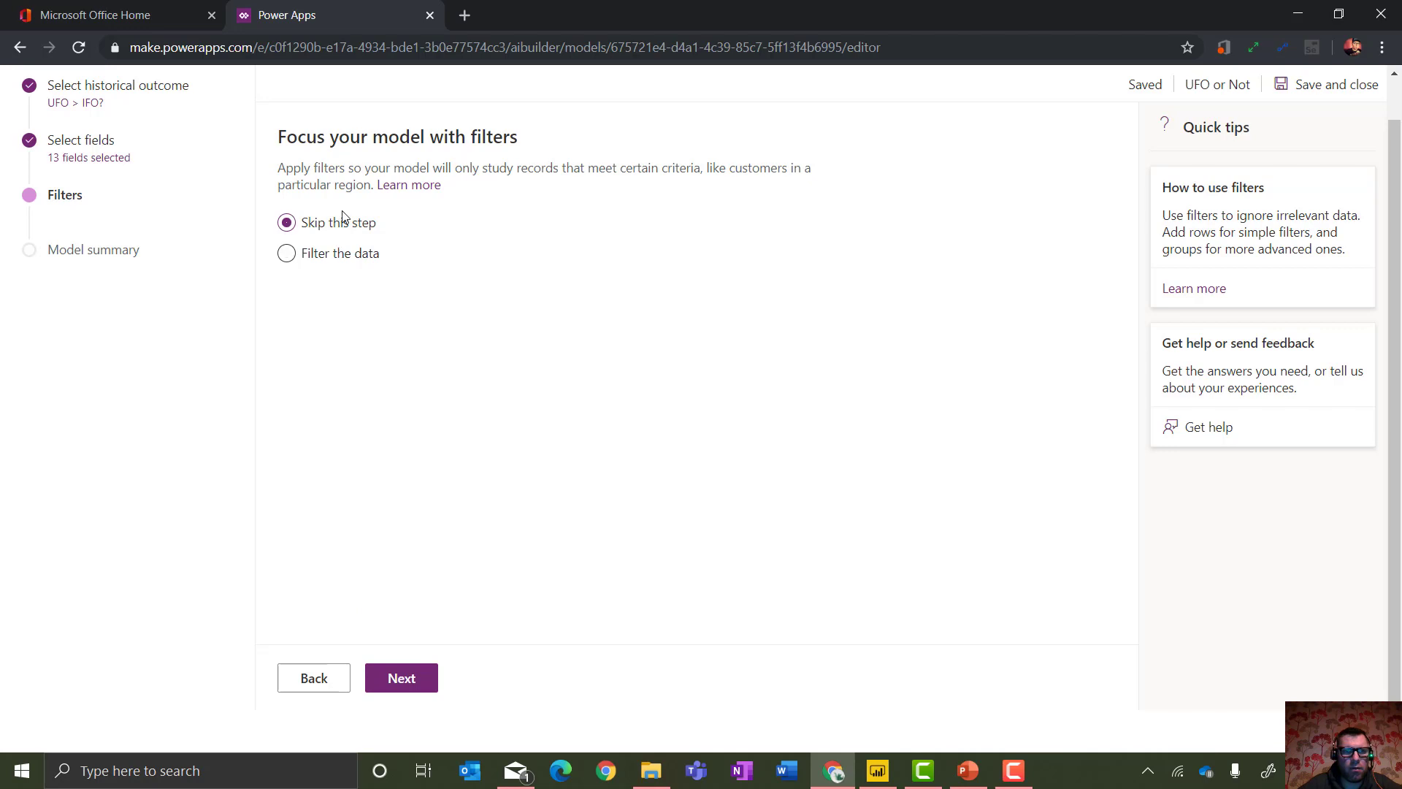
Skip filtering the data and start training the UFO or Not model.
click(406, 679)
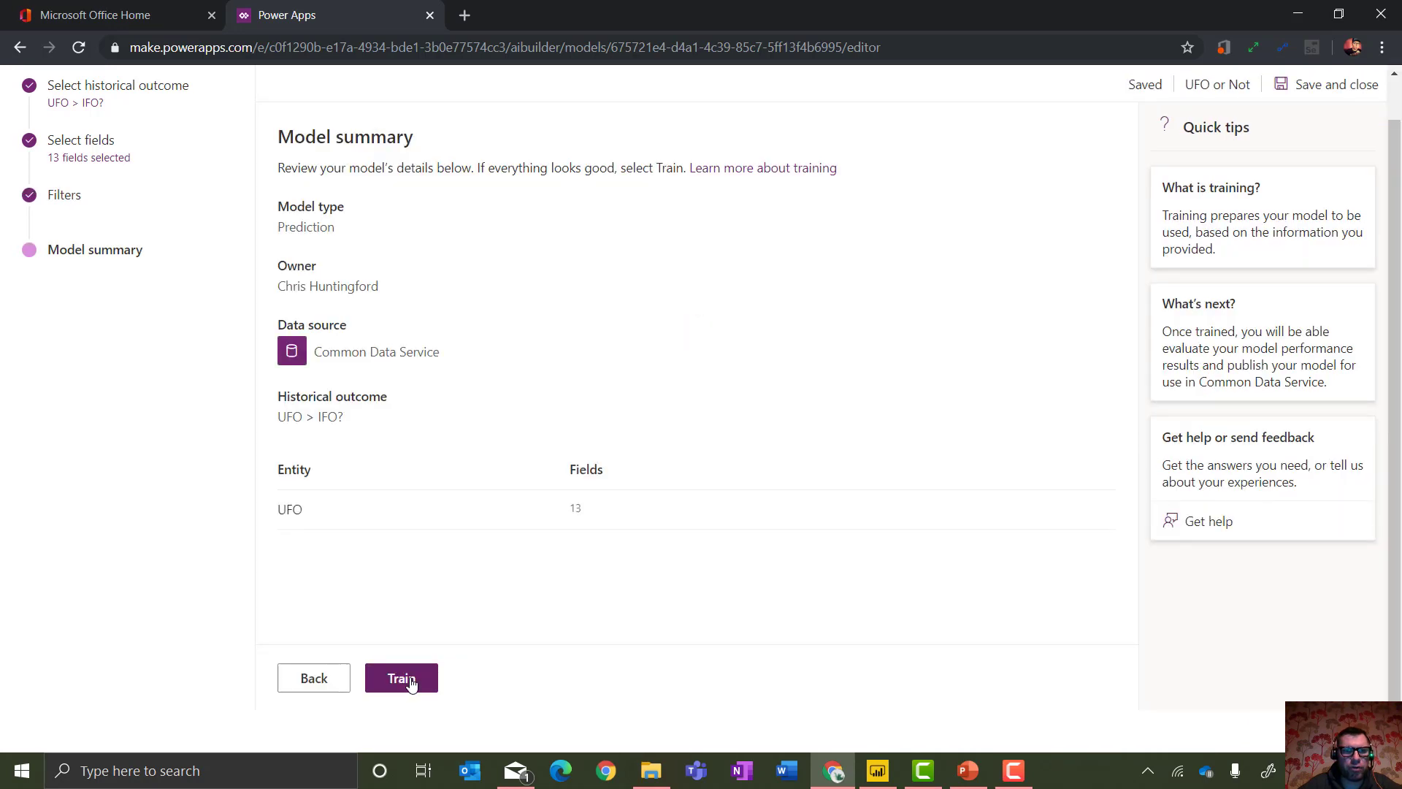
click(411, 682)
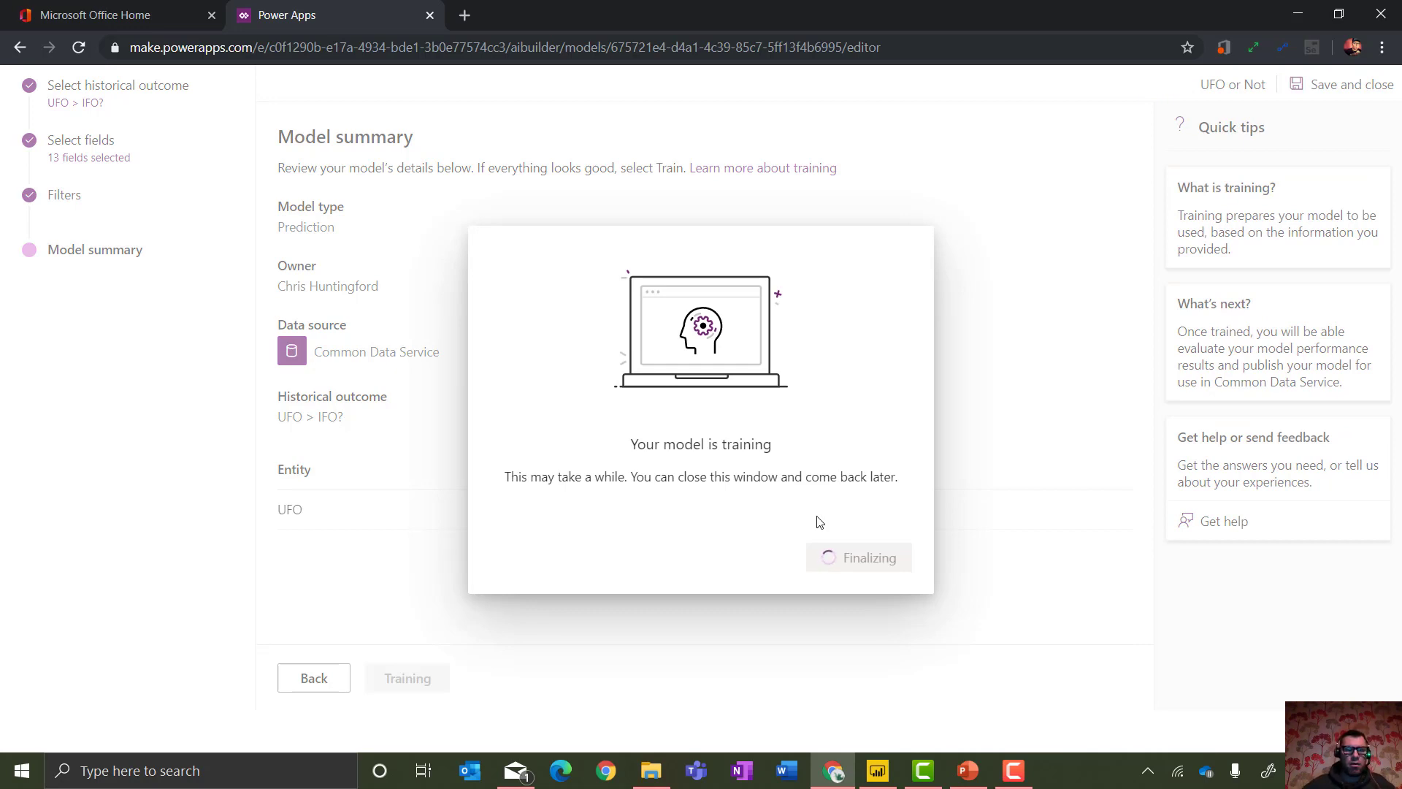
Open make.powerapps.com in a new browser tab and return the training model's tab to the models list.
click(464, 15)
text(make.)
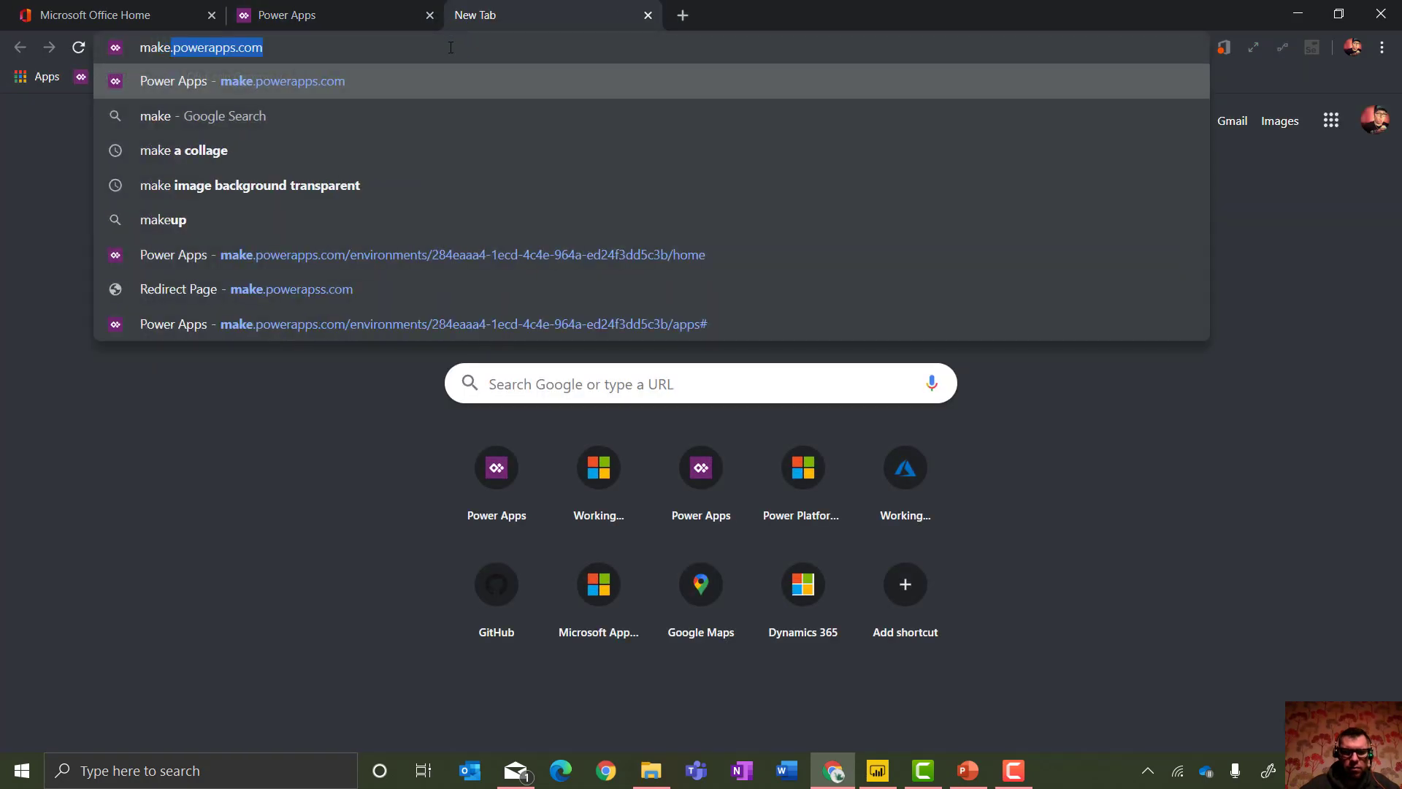
text(powerapps.)
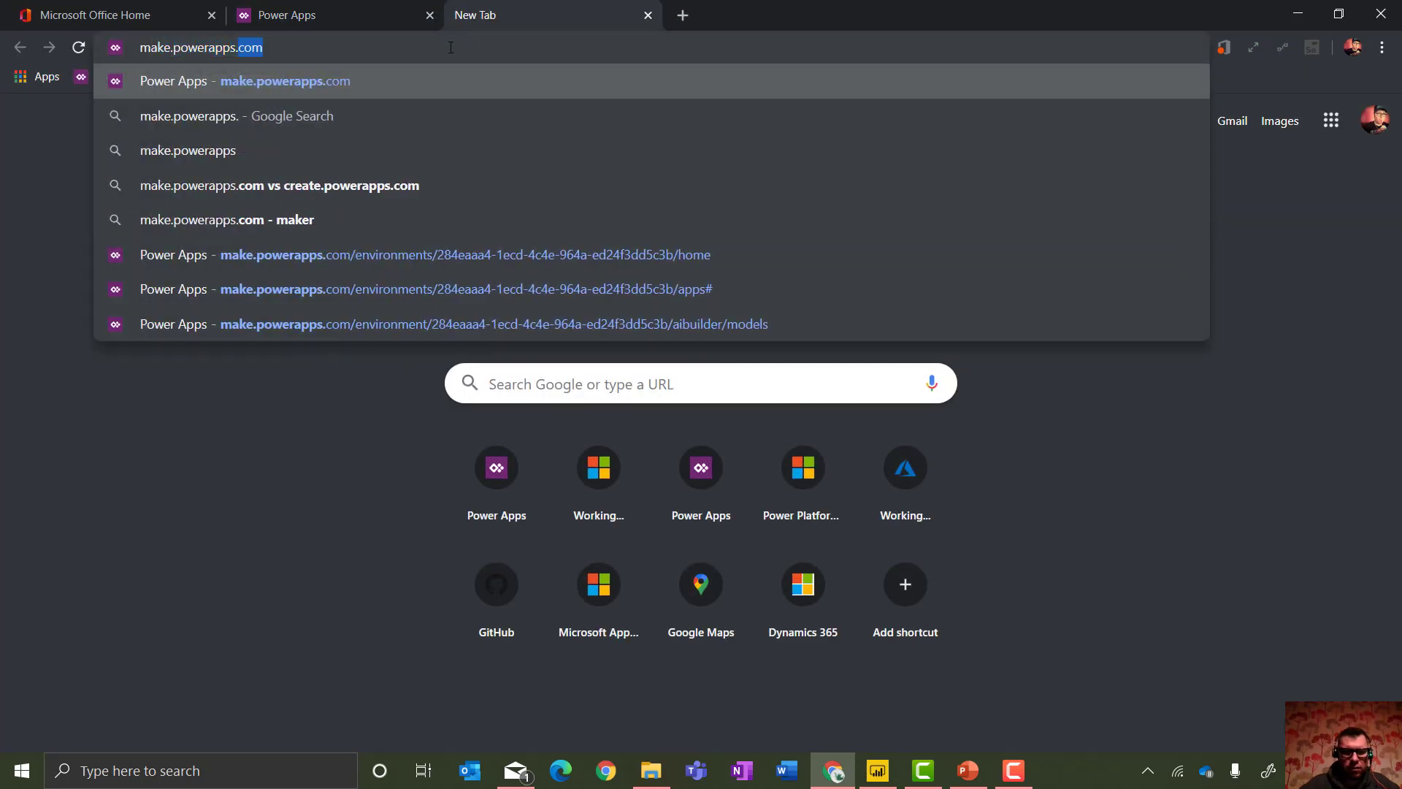
text(cm)
key(Return)
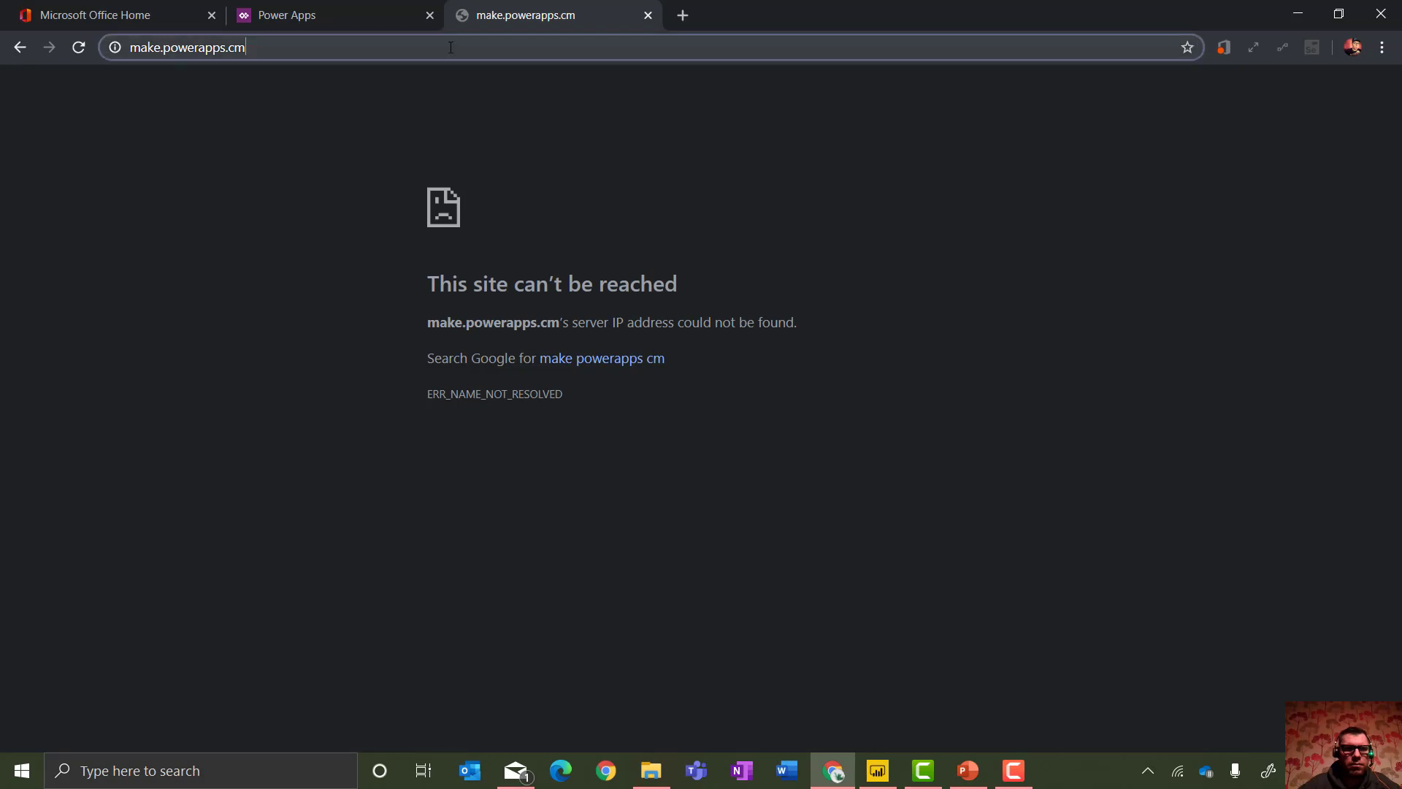
click(450, 47)
key(BackSpace)
text(make)
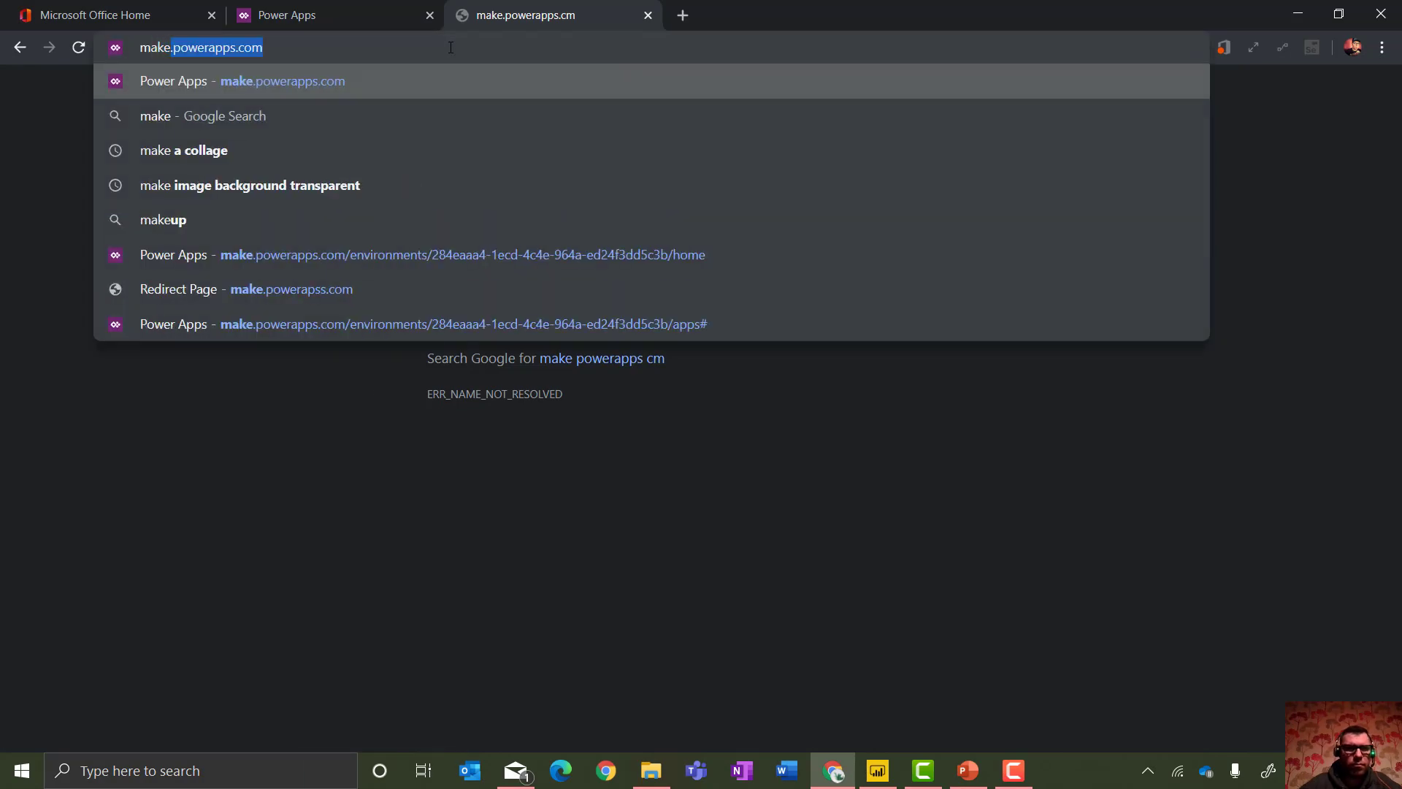
key(Right)
key(Return)
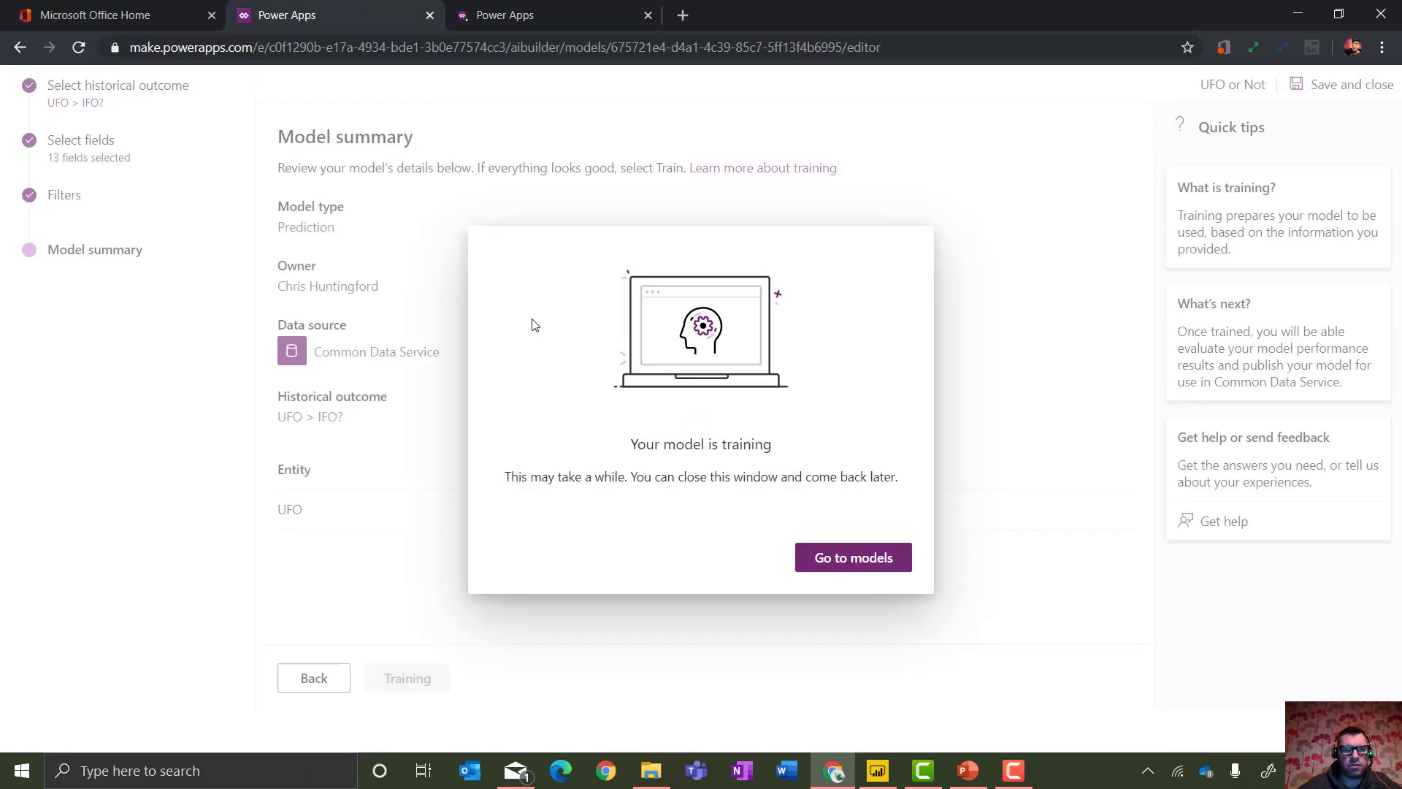
click(860, 560)
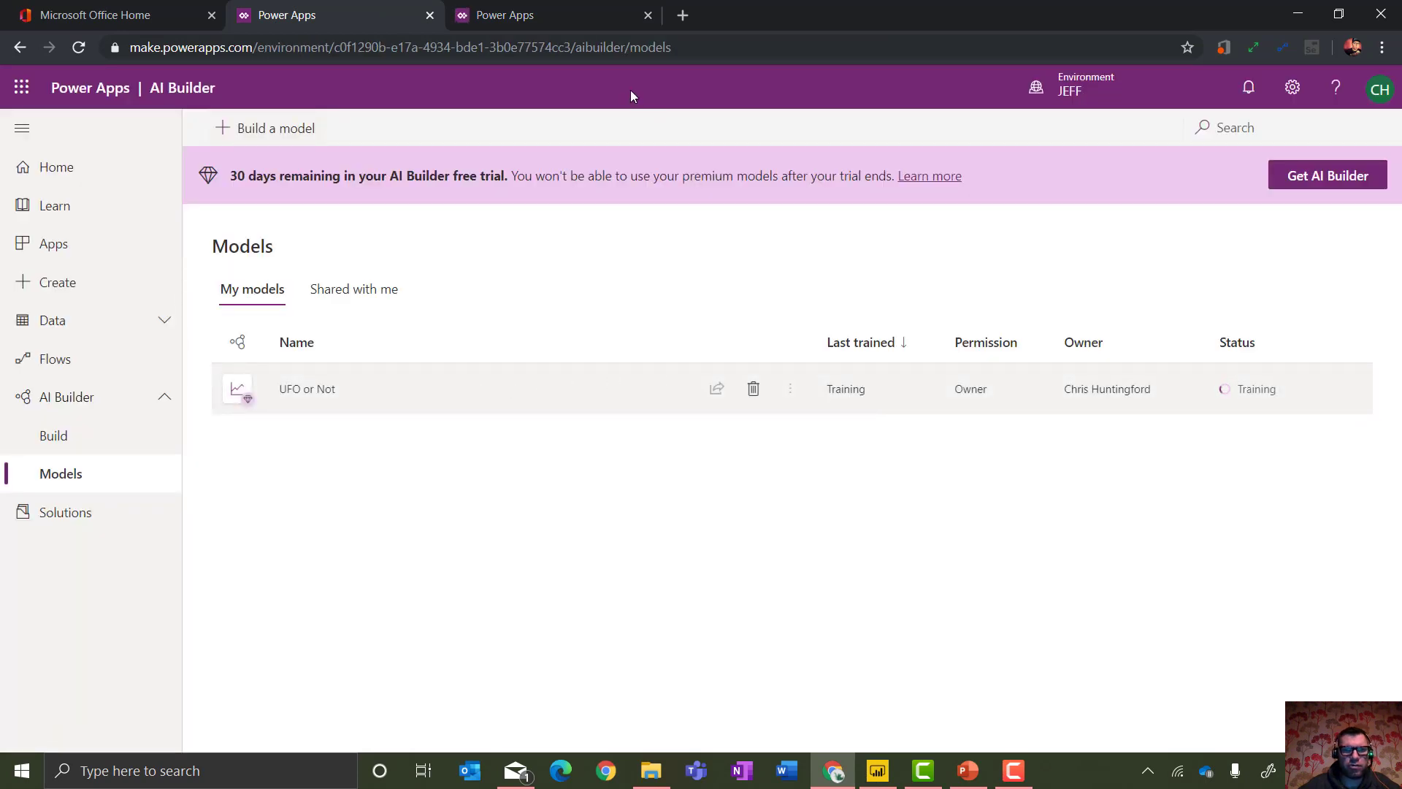
click(585, 20)
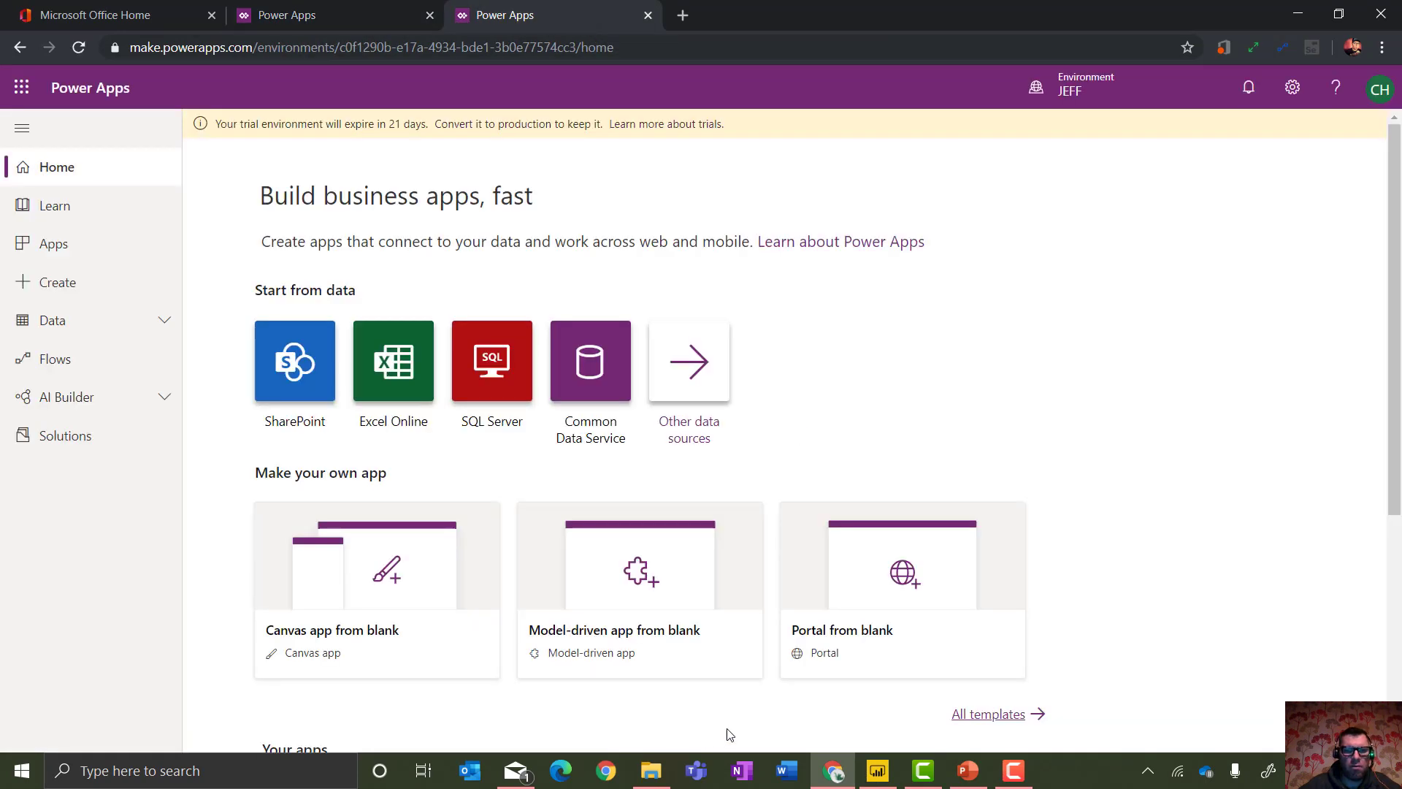
Switch from Office 365 home to Microsoft Forms and create a new form titled "UFO Sighting".
click(91, 14)
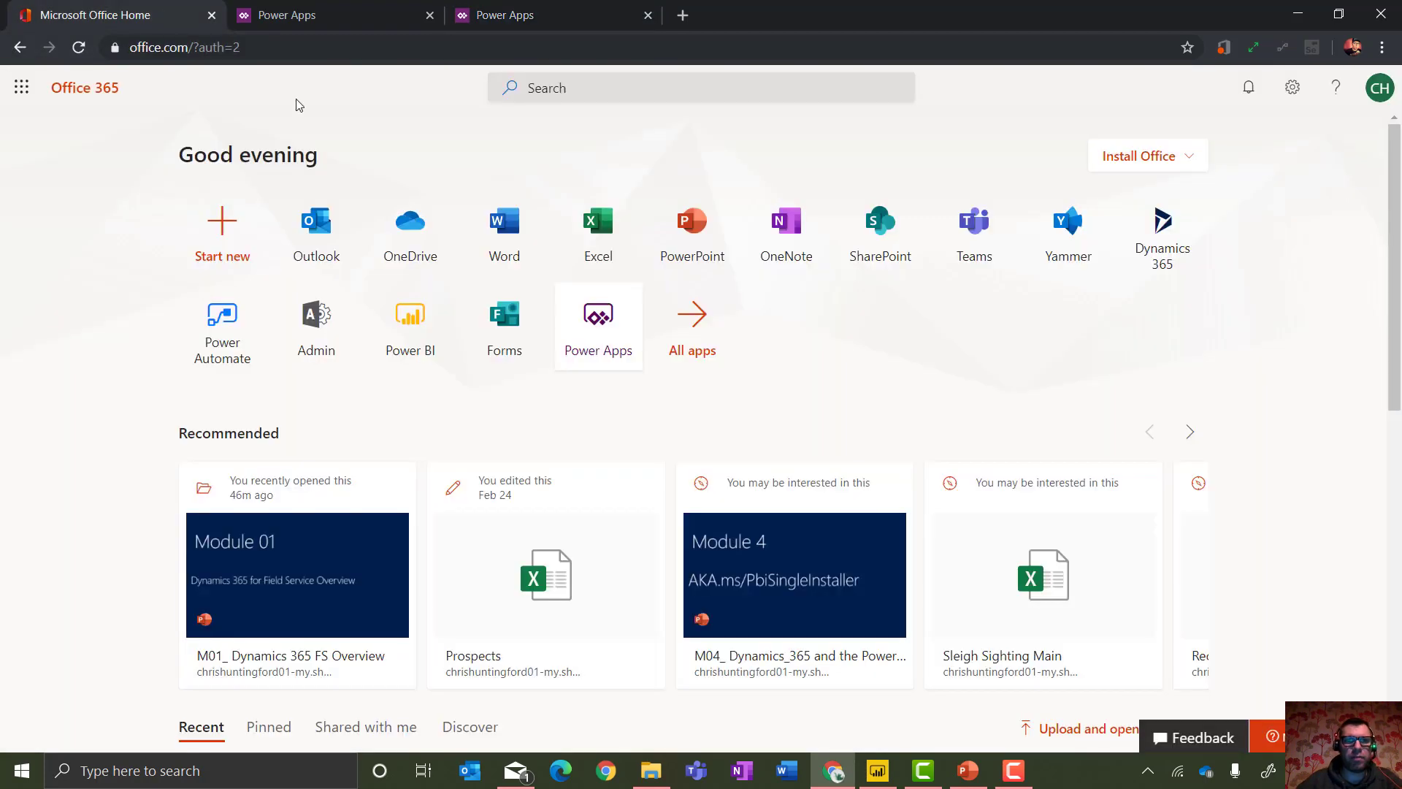
click(492, 313)
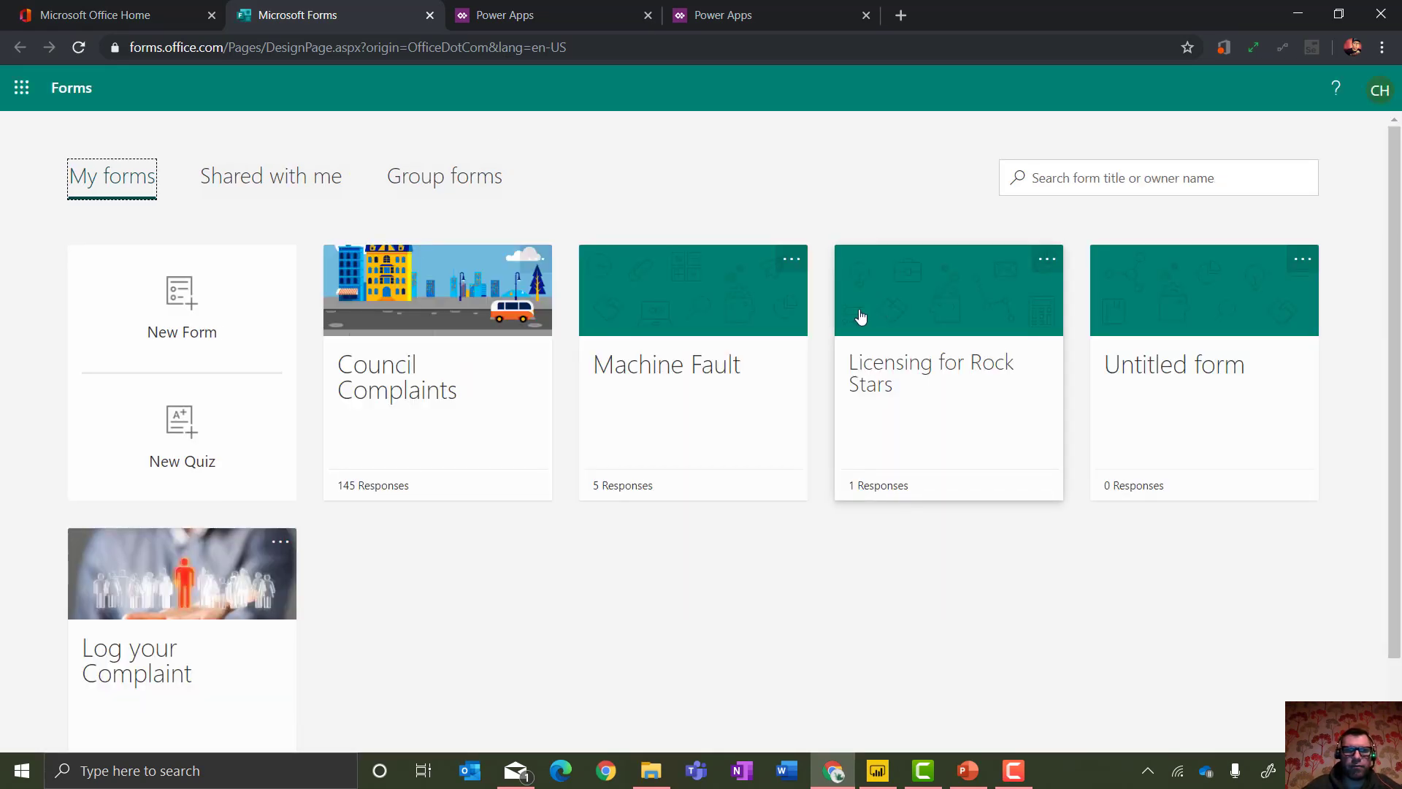
click(182, 282)
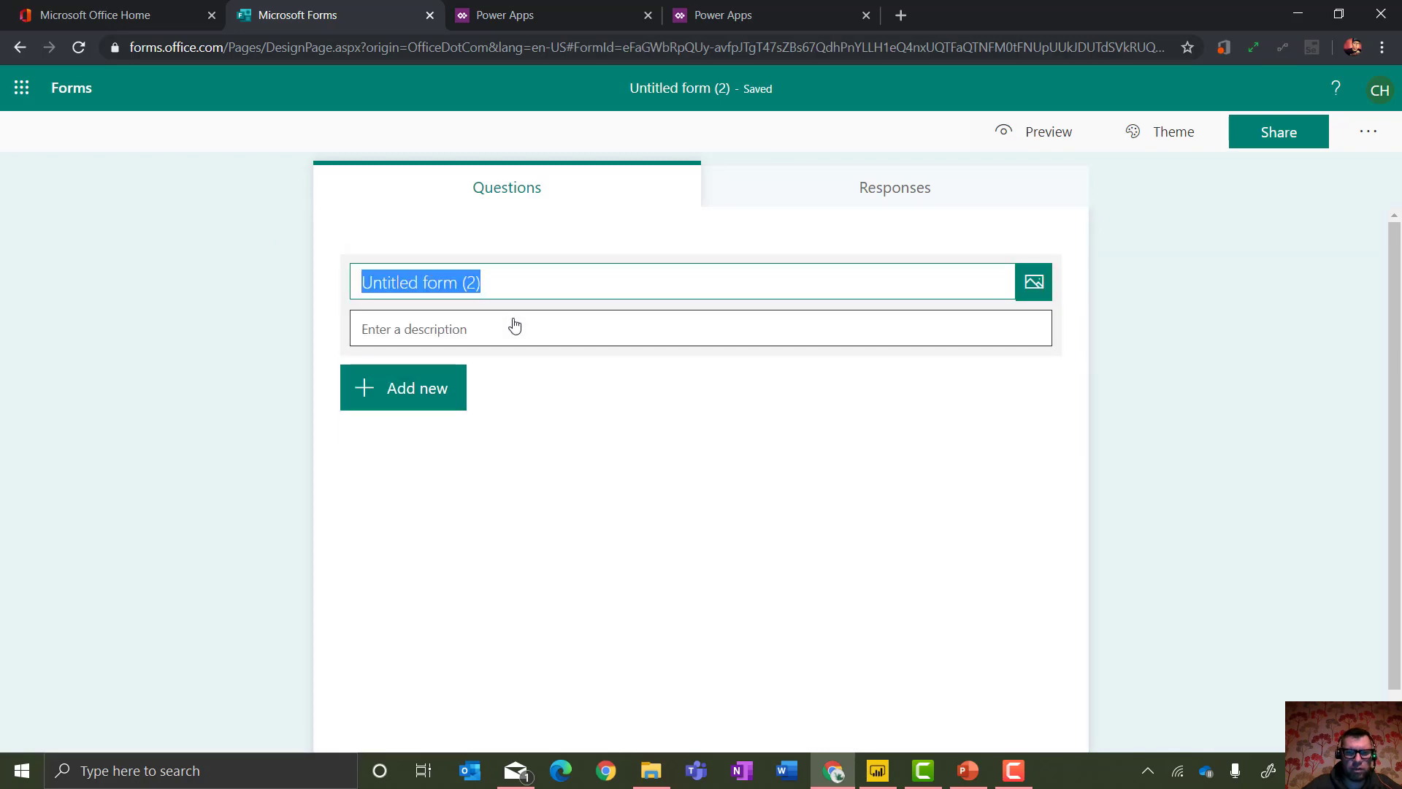
text(UFO Sig)
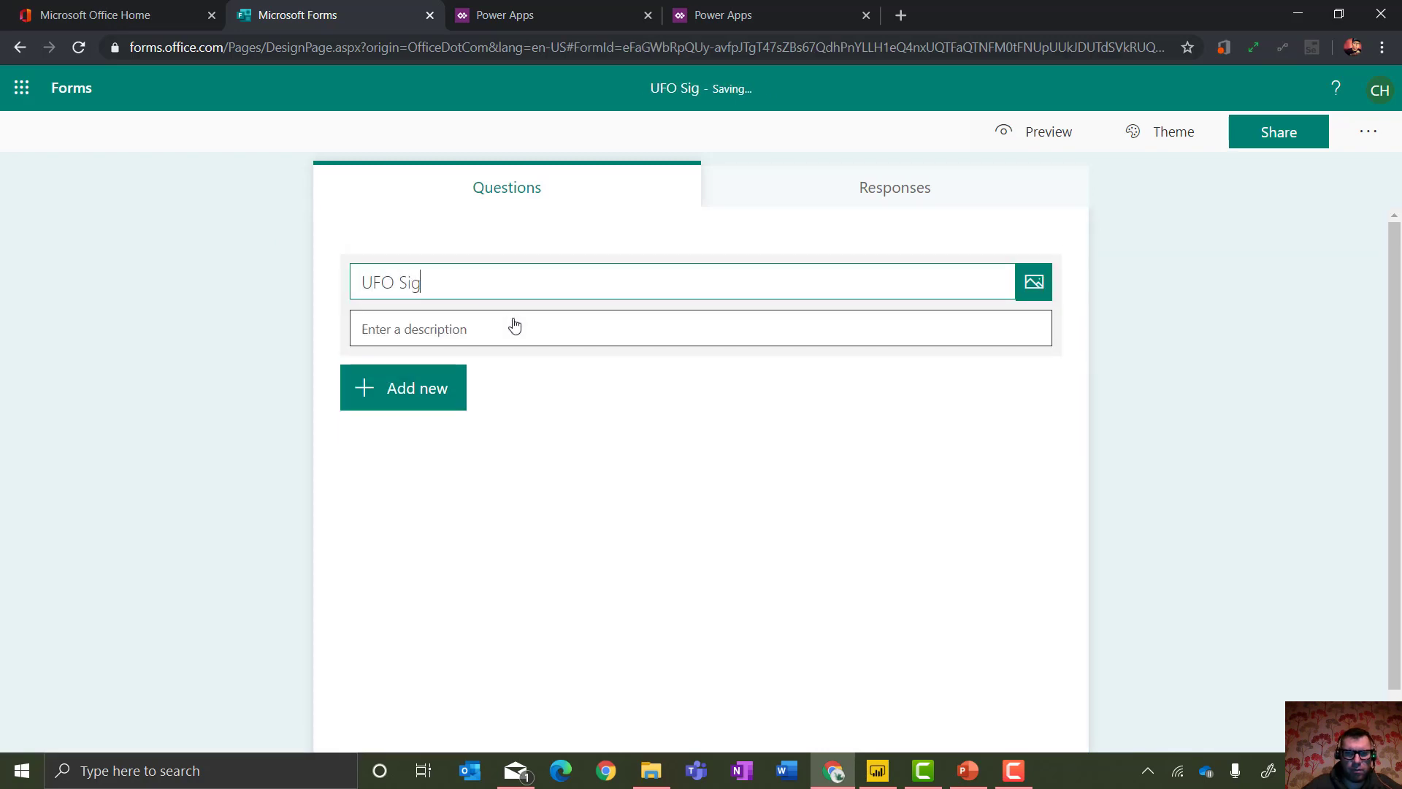
text(hting)
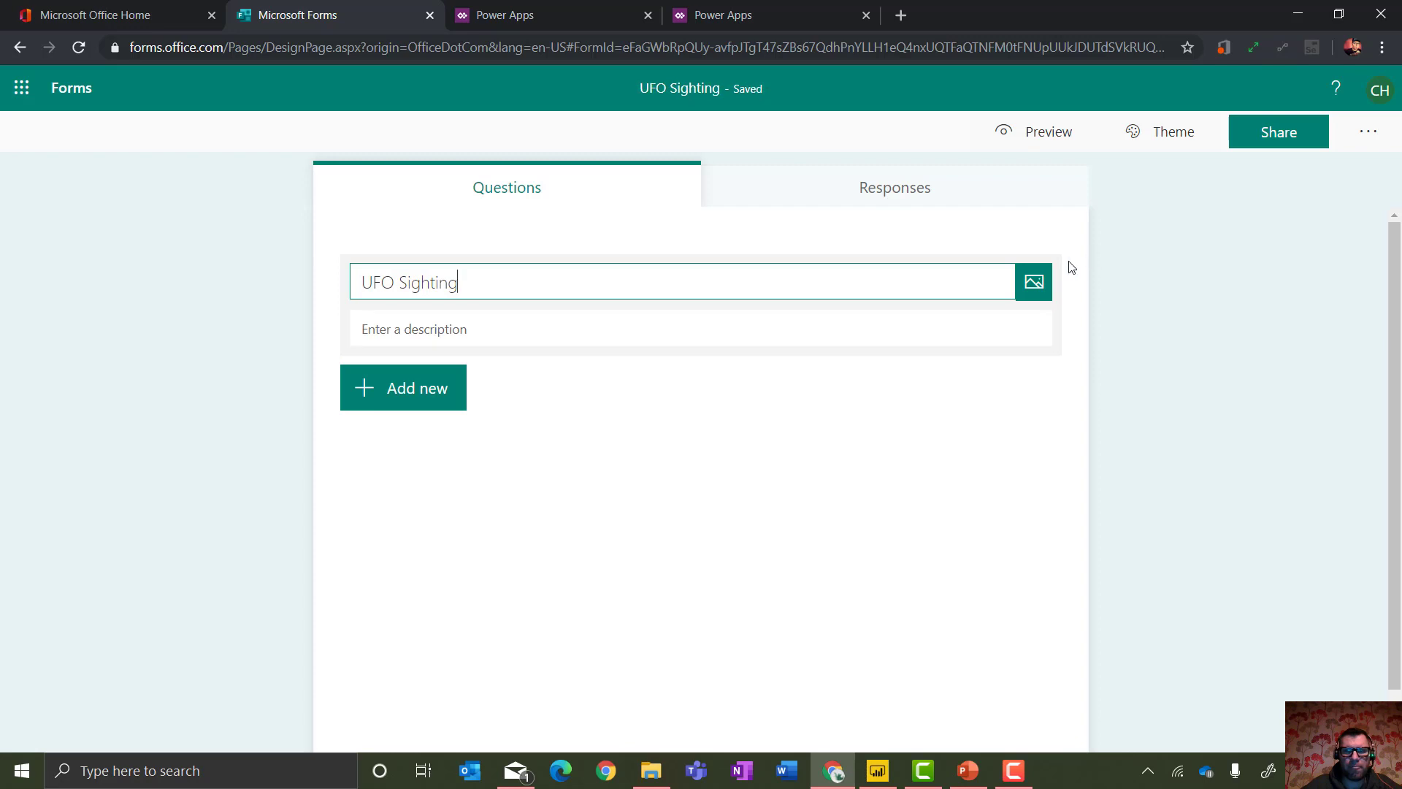
Upload the UFO01 image from the UFO Sightings > Artwork > UFO Images folder as the form's title image.
click(1033, 282)
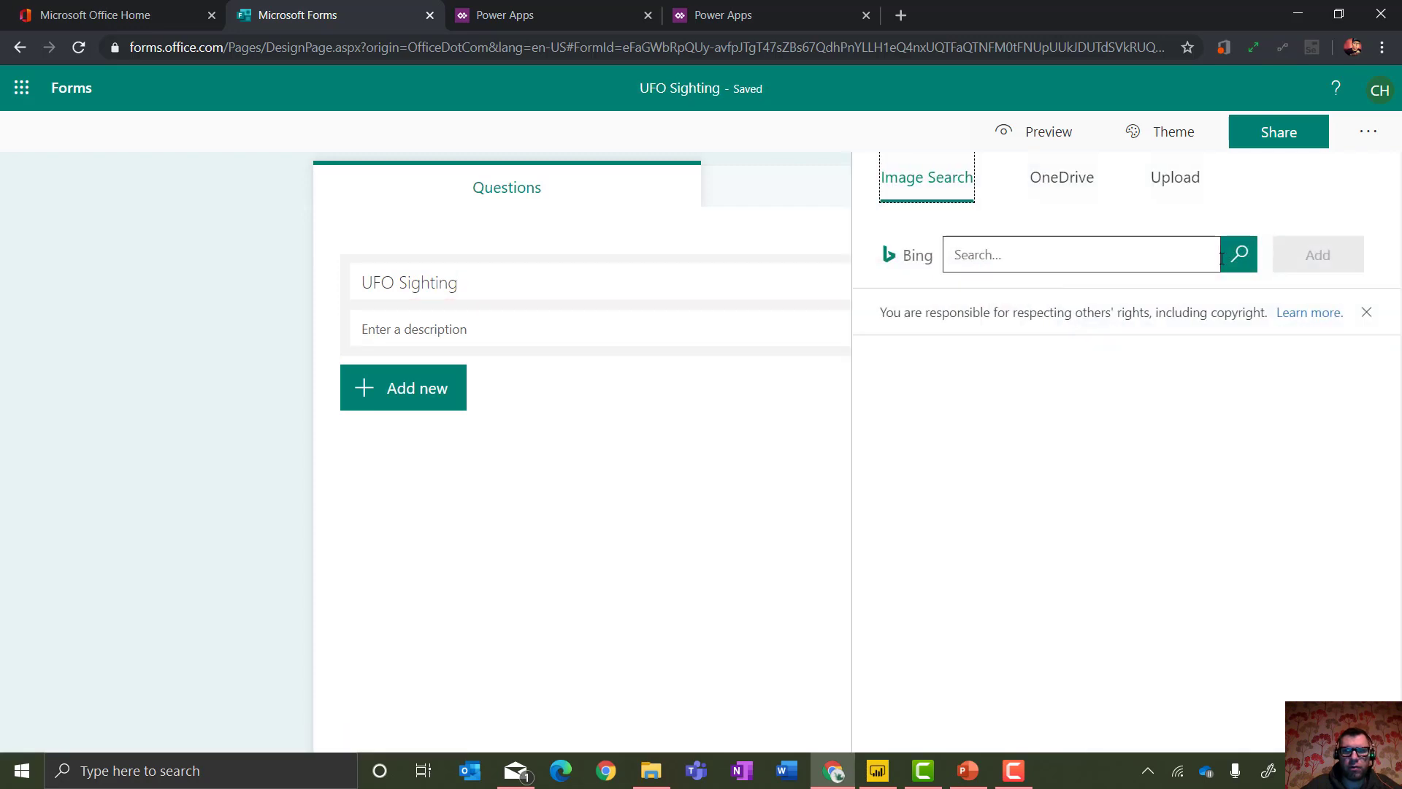
click(1177, 178)
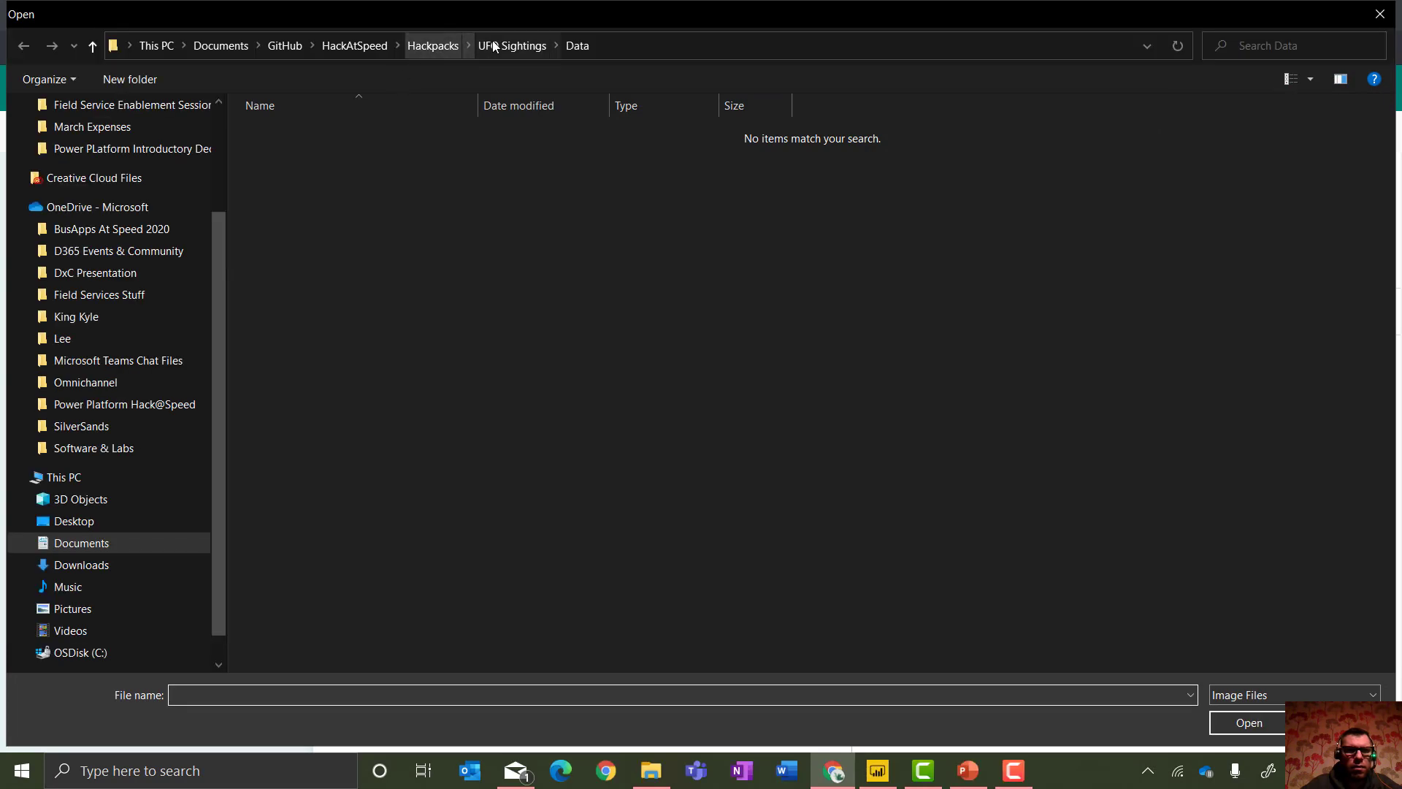
click(508, 44)
double_click(312, 132)
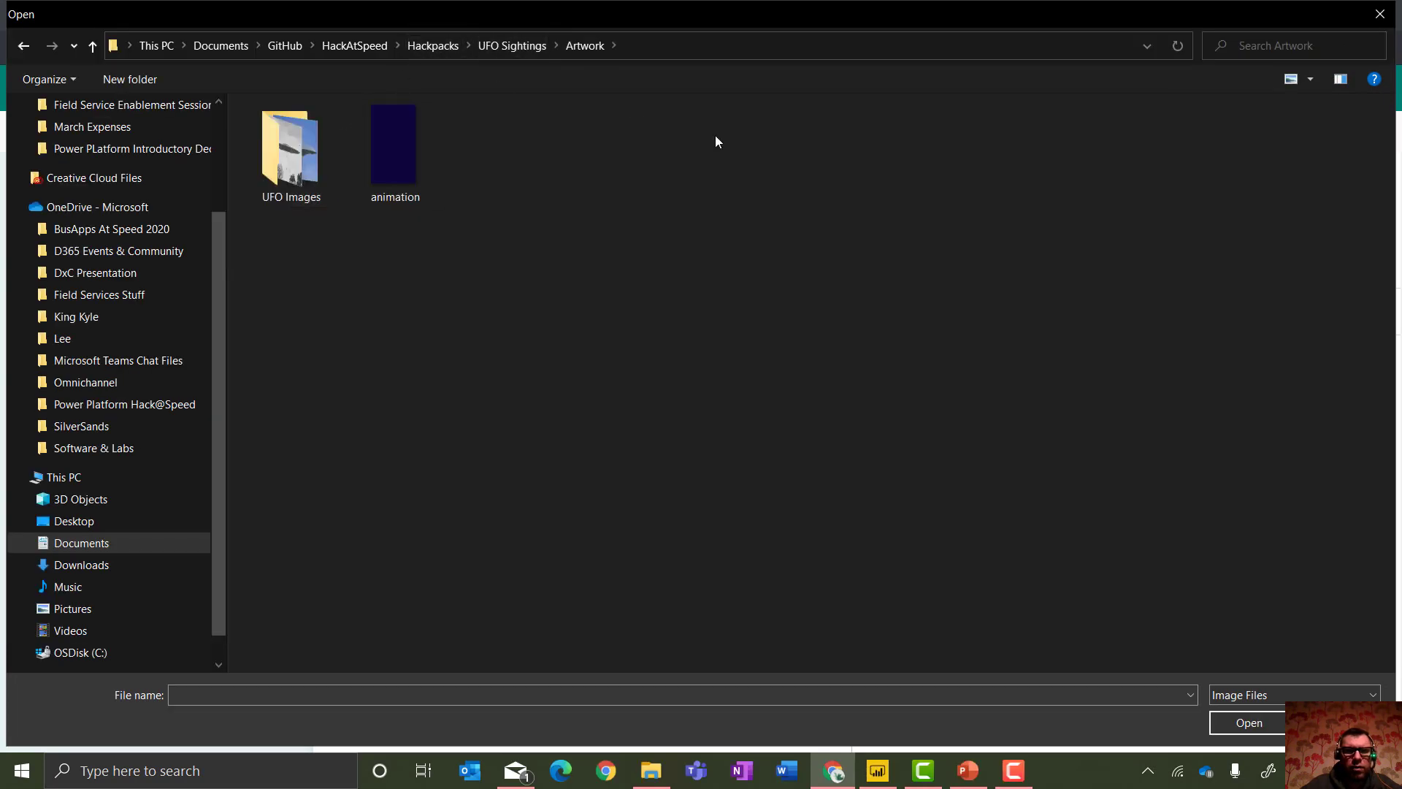
double_click(299, 150)
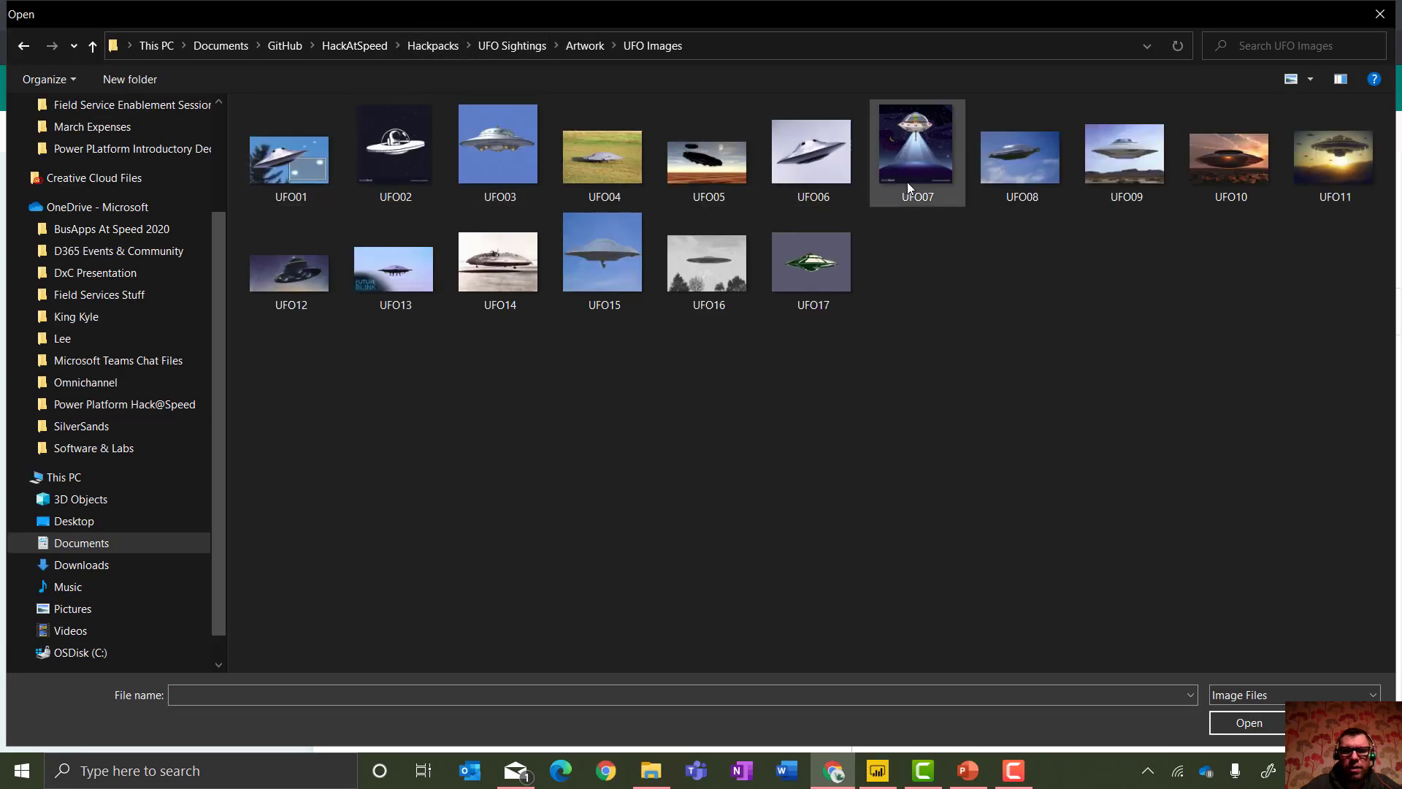
click(909, 182)
click(314, 168)
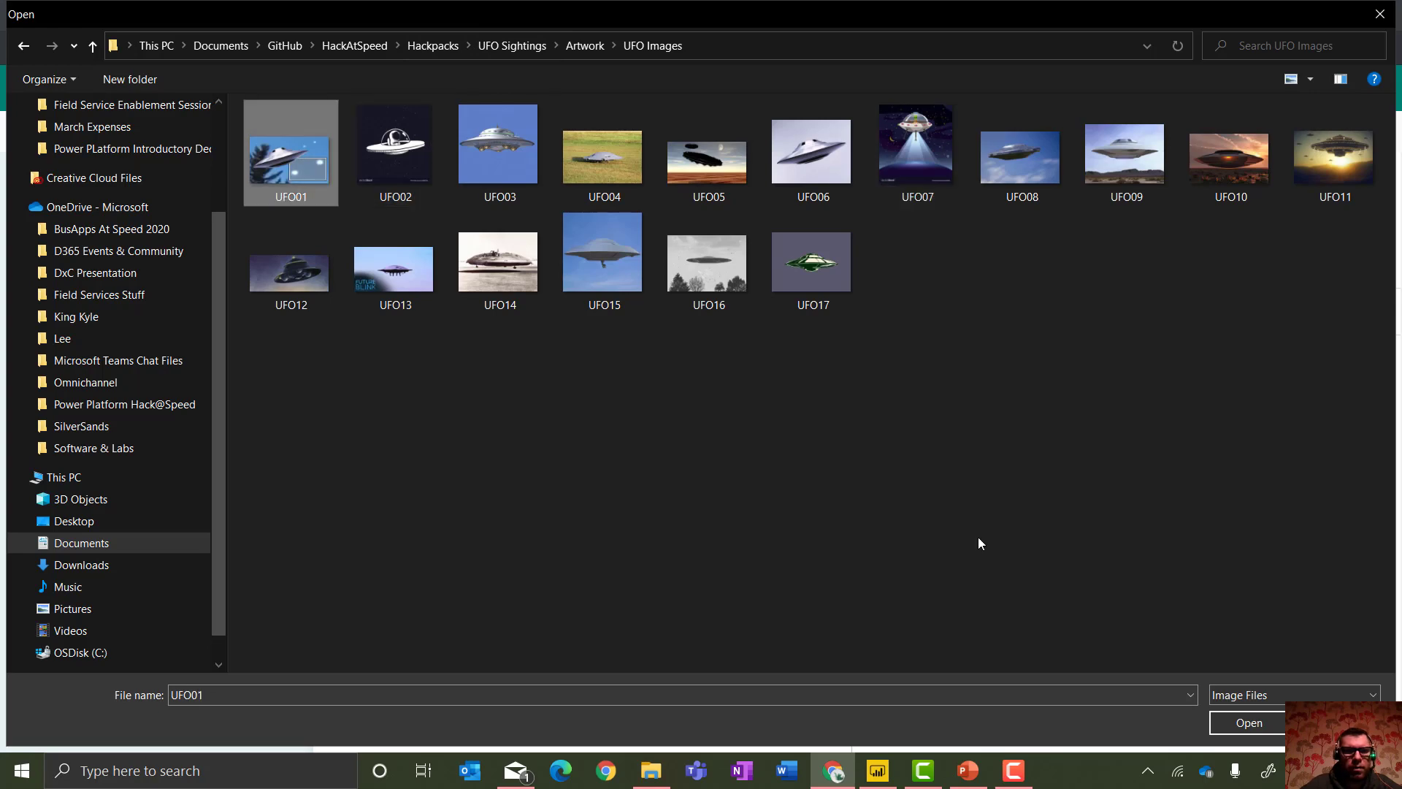
click(1250, 722)
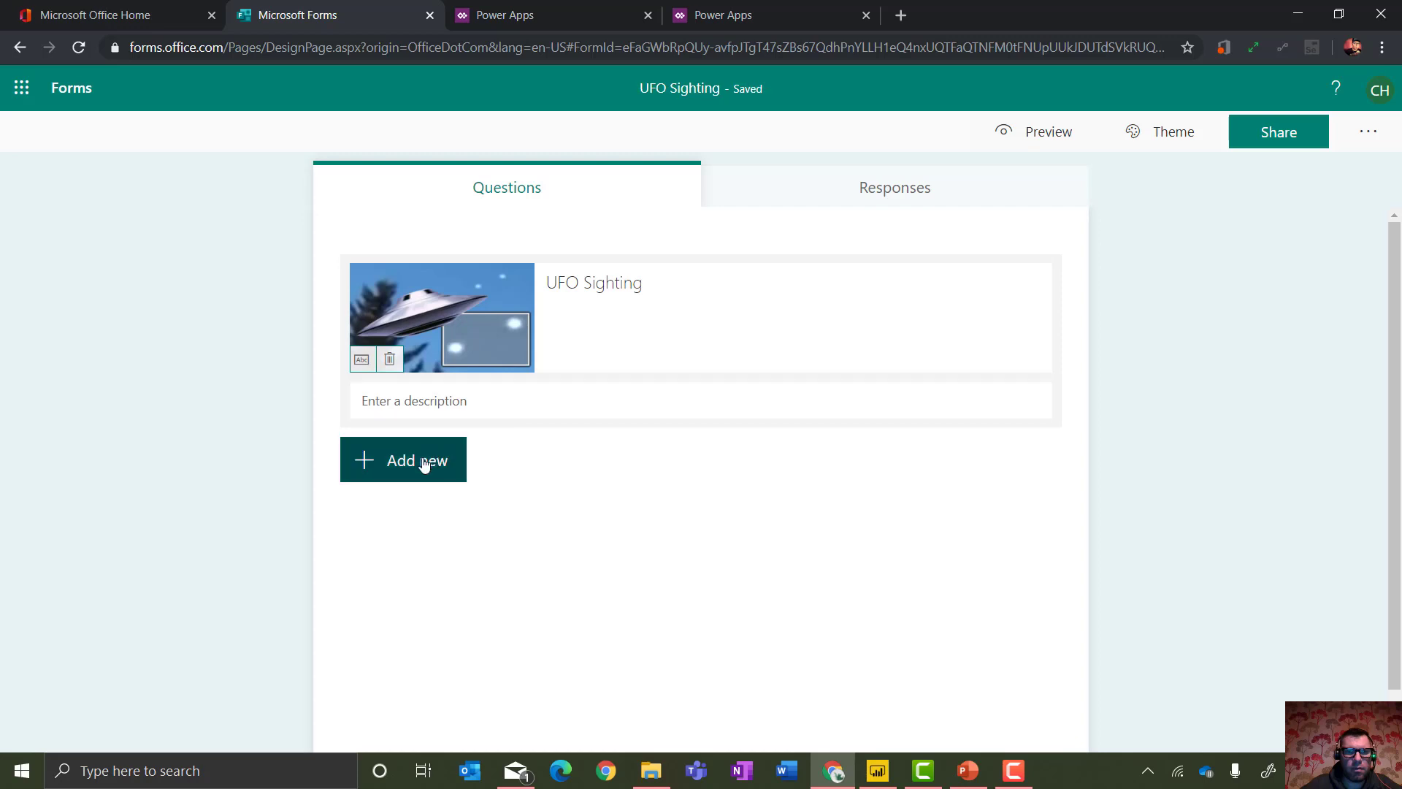
click(426, 463)
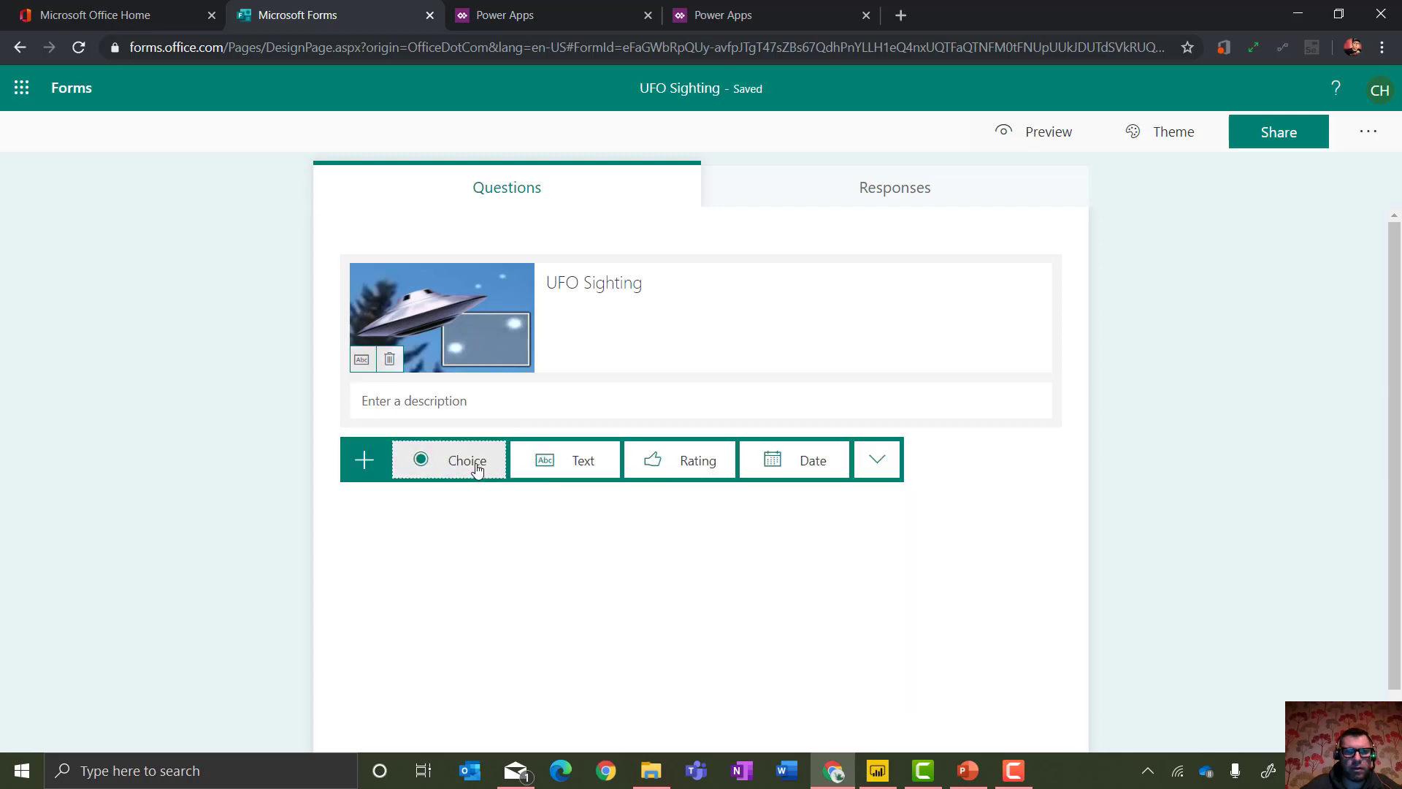
click(477, 468)
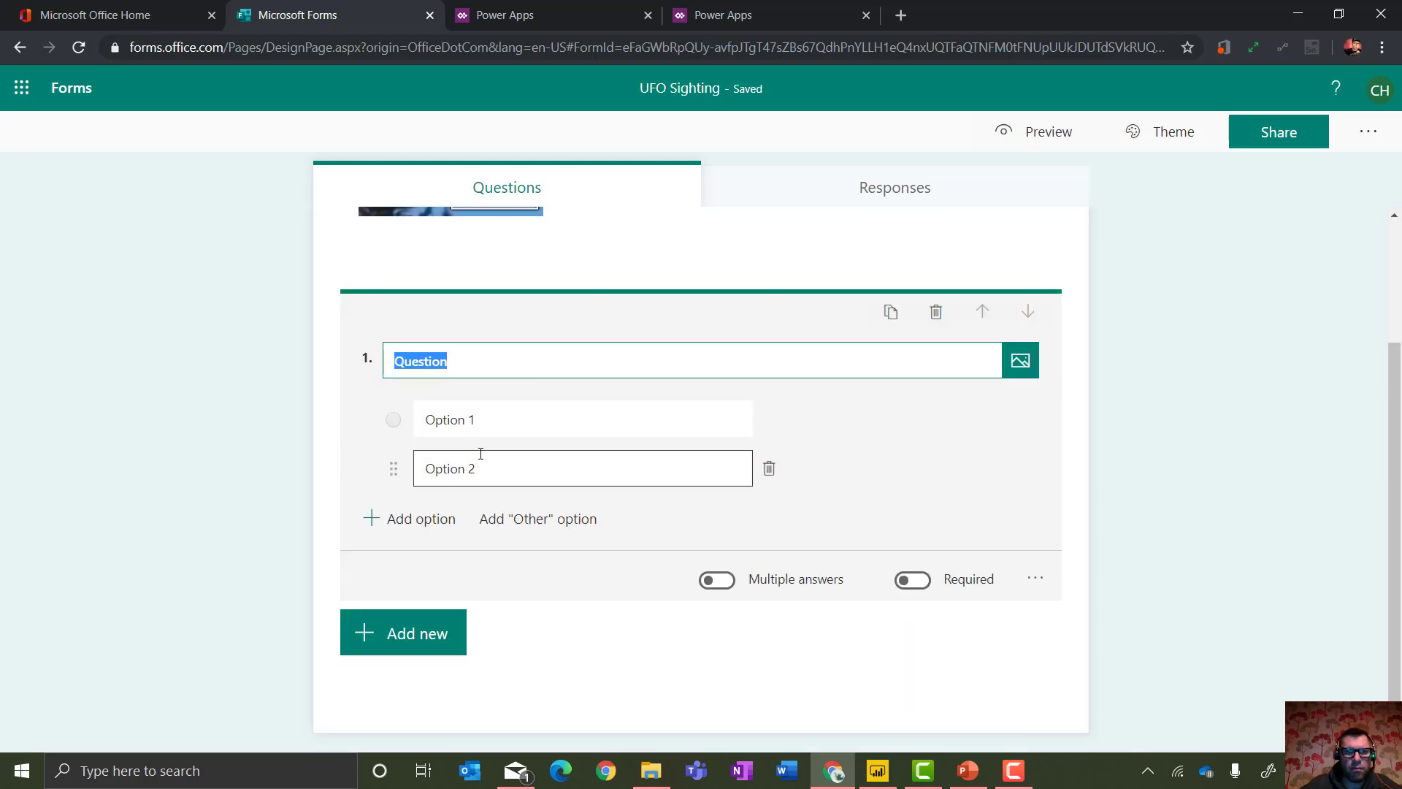
click(937, 312)
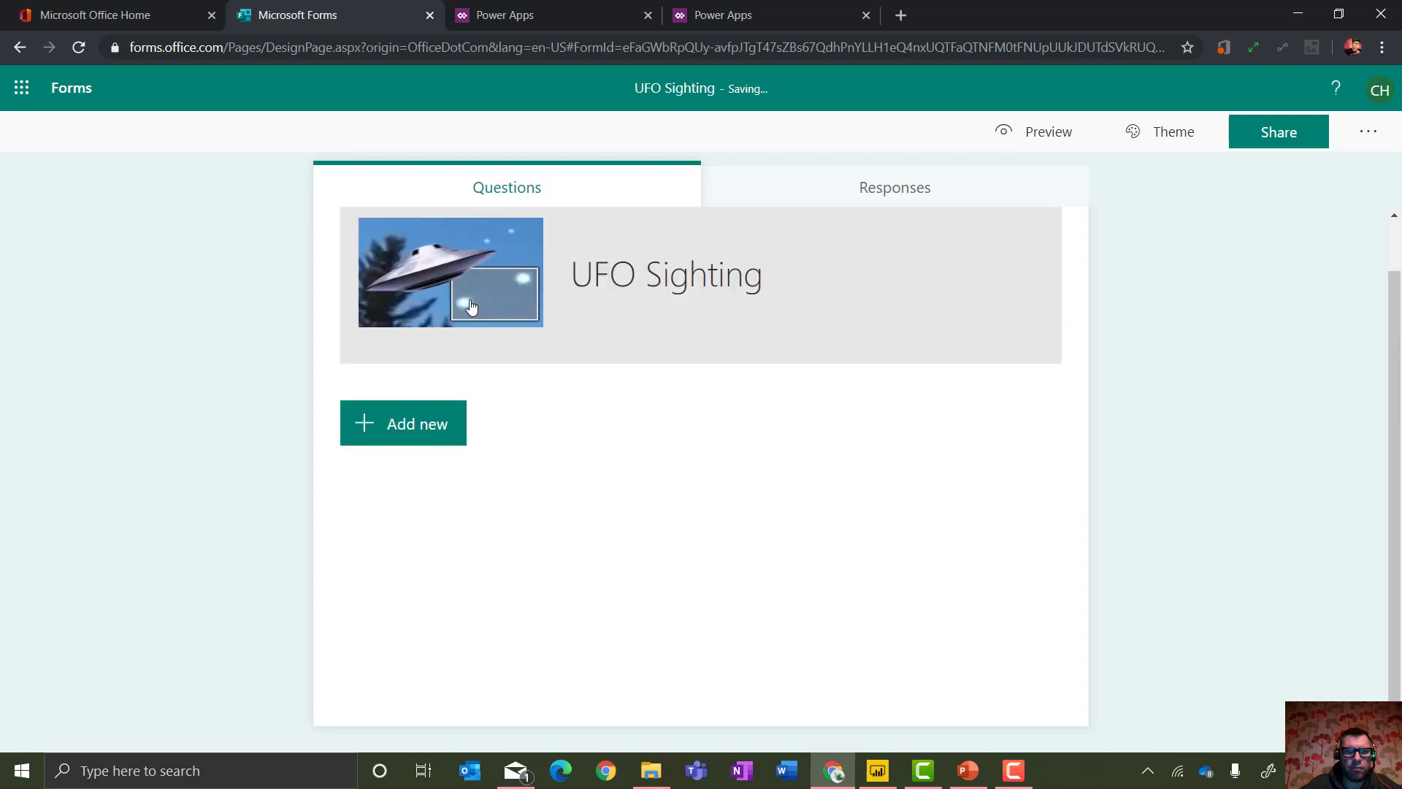
Add two short-answer text questions titled "City" and "Country" to the form.
click(426, 429)
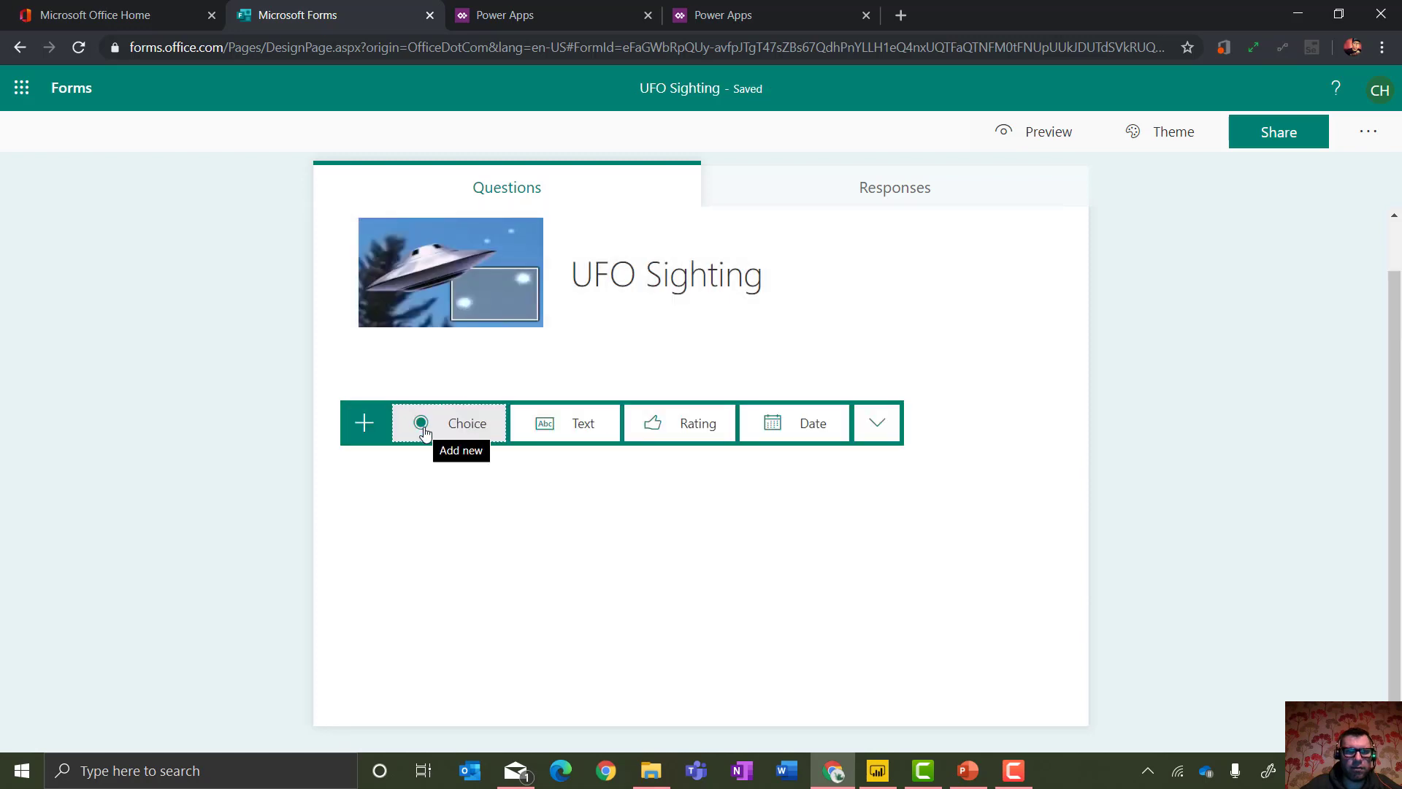
click(566, 426)
text(C)
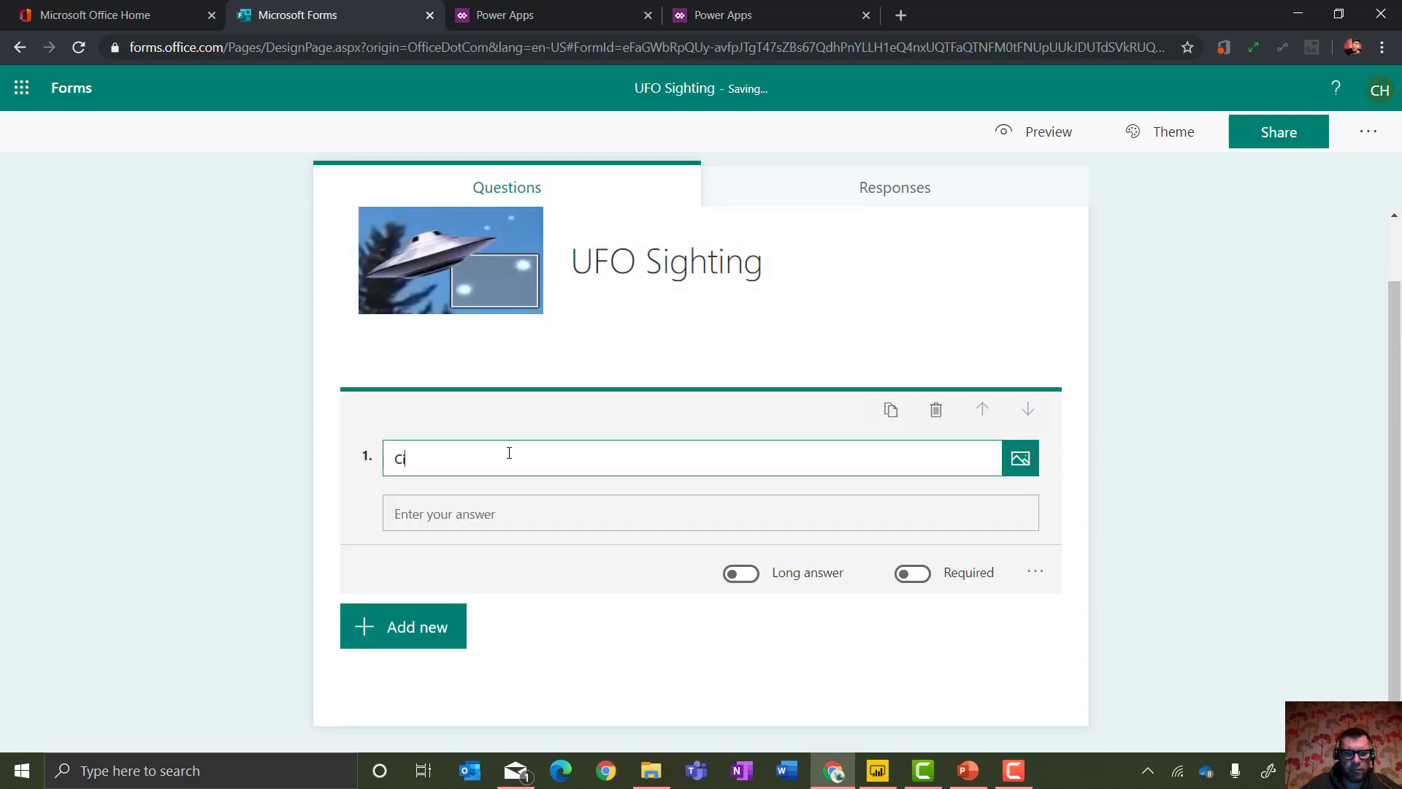
text(ity)
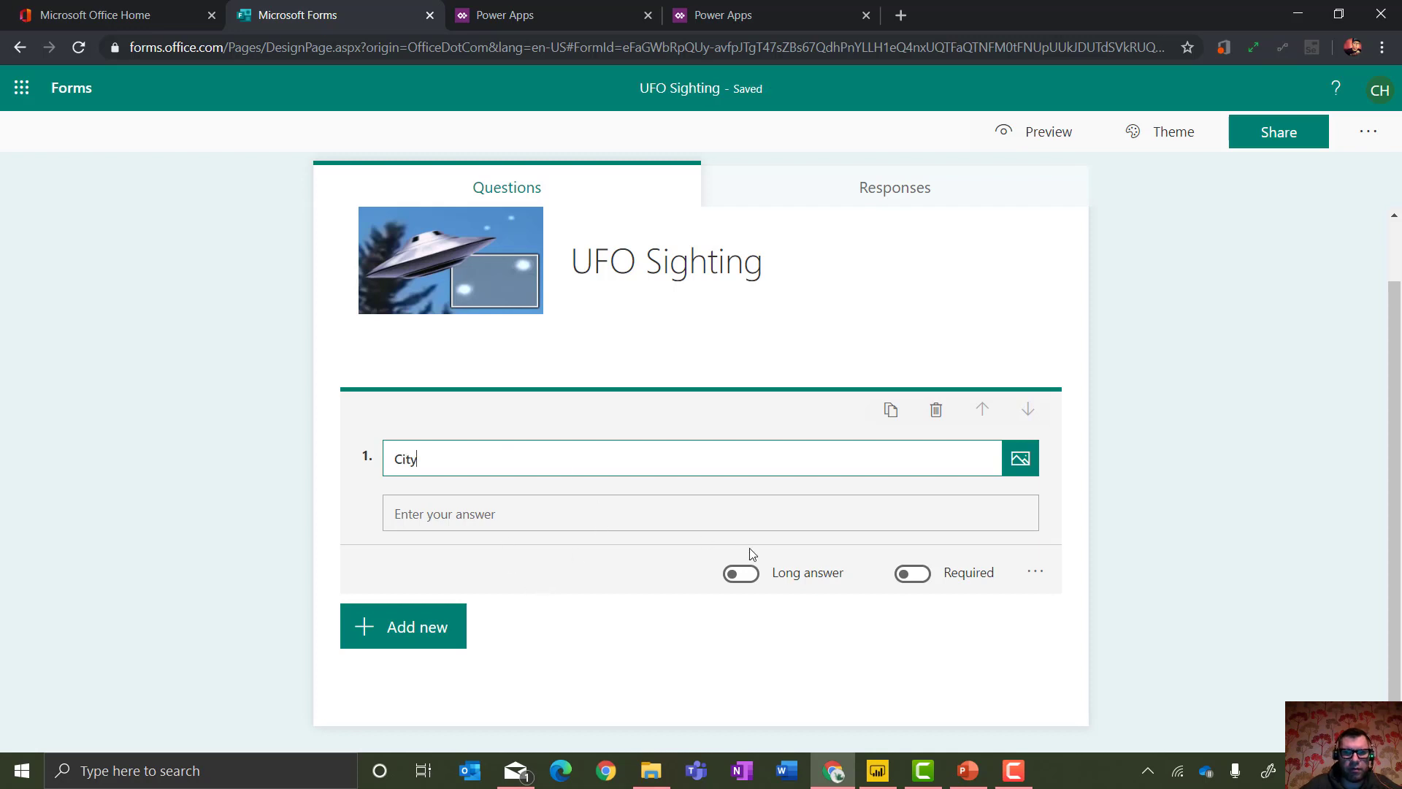
click(460, 626)
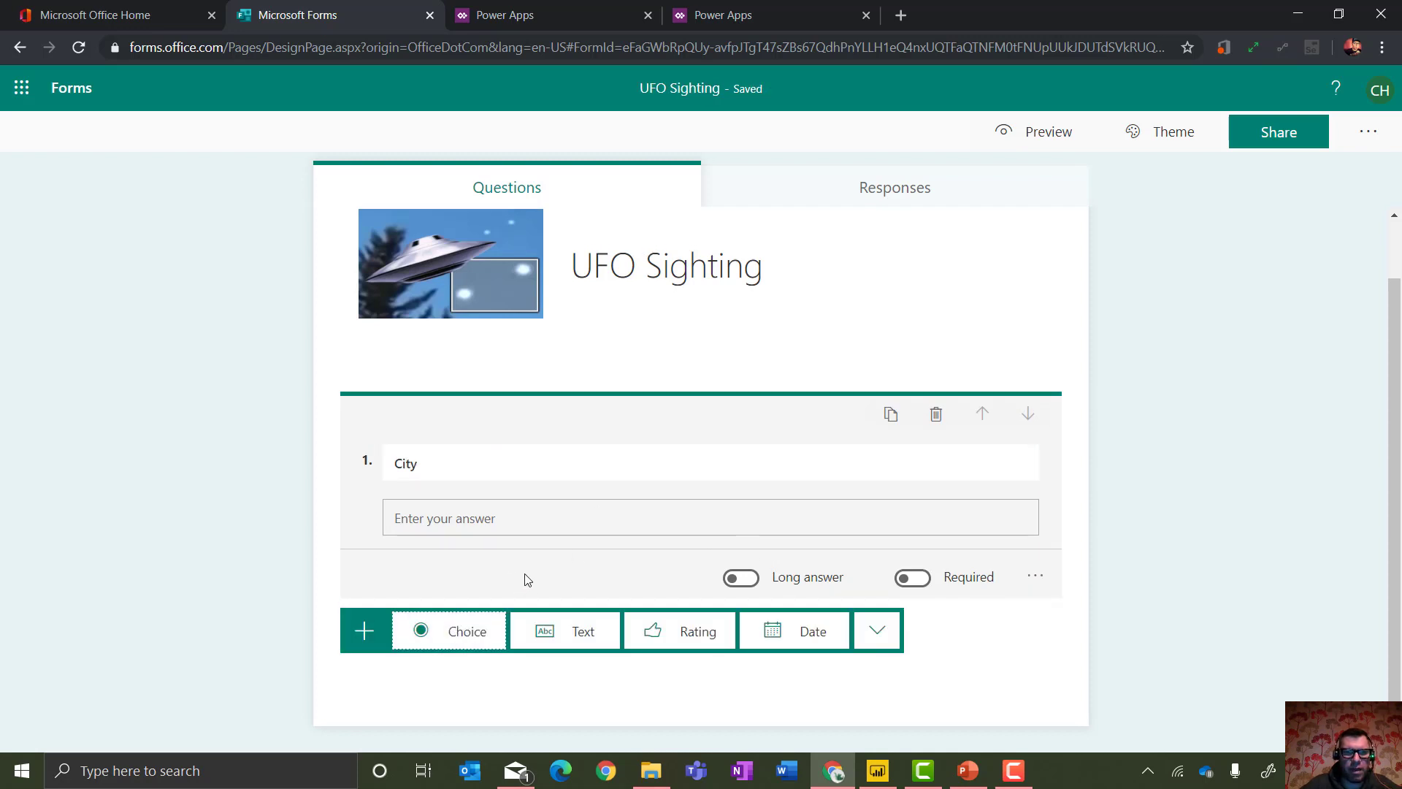
click(580, 626)
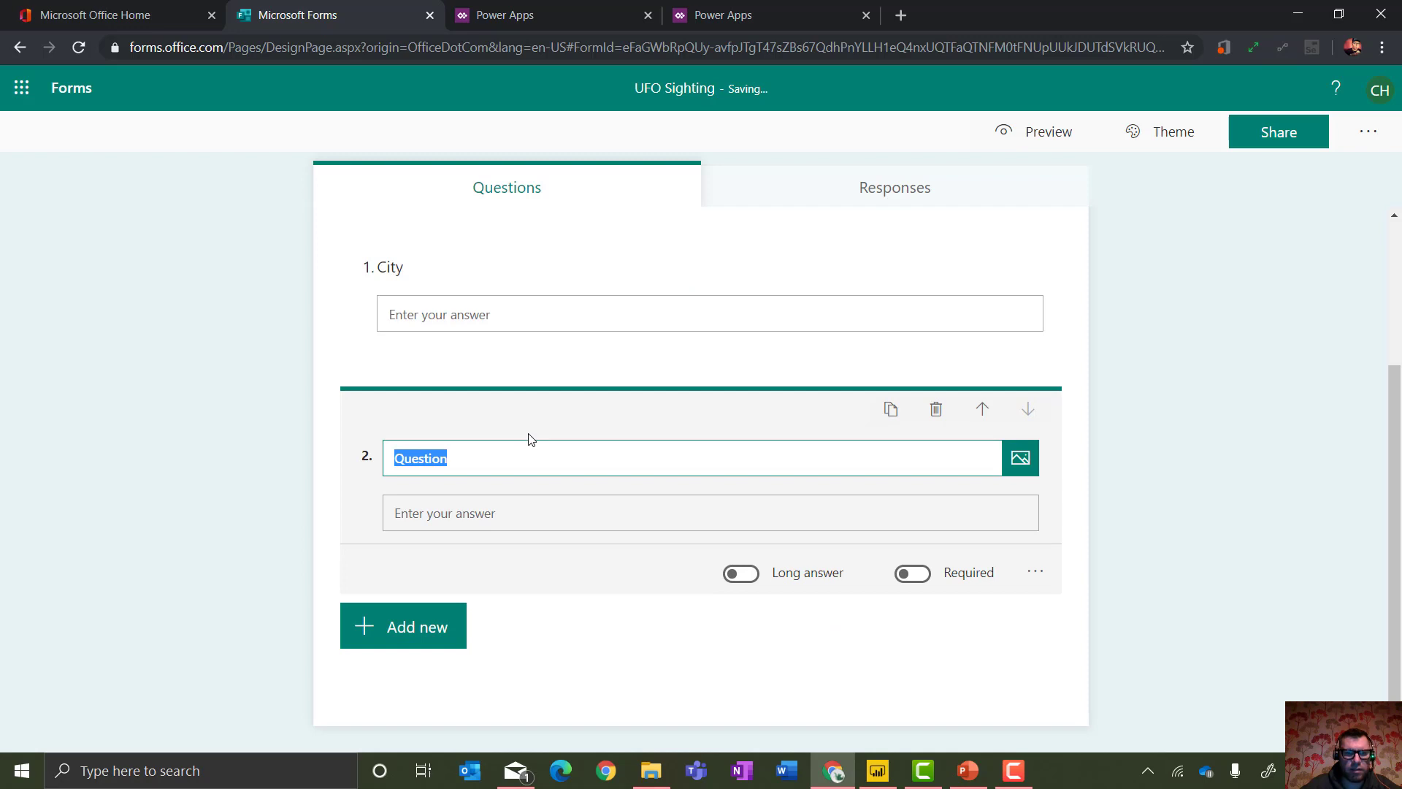
text(Country)
Add a third text question titled "Comments" with long answers enabled.
click(424, 629)
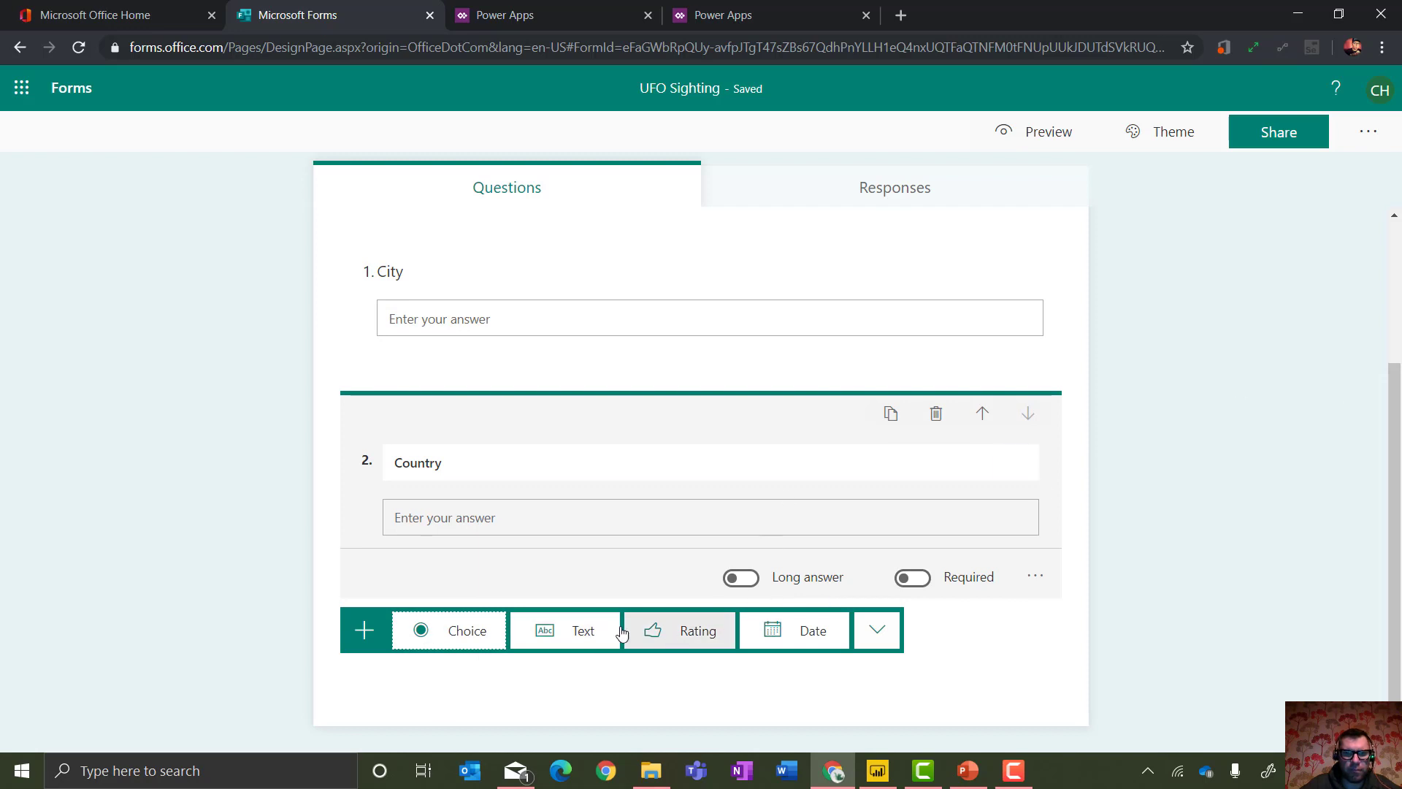
click(583, 632)
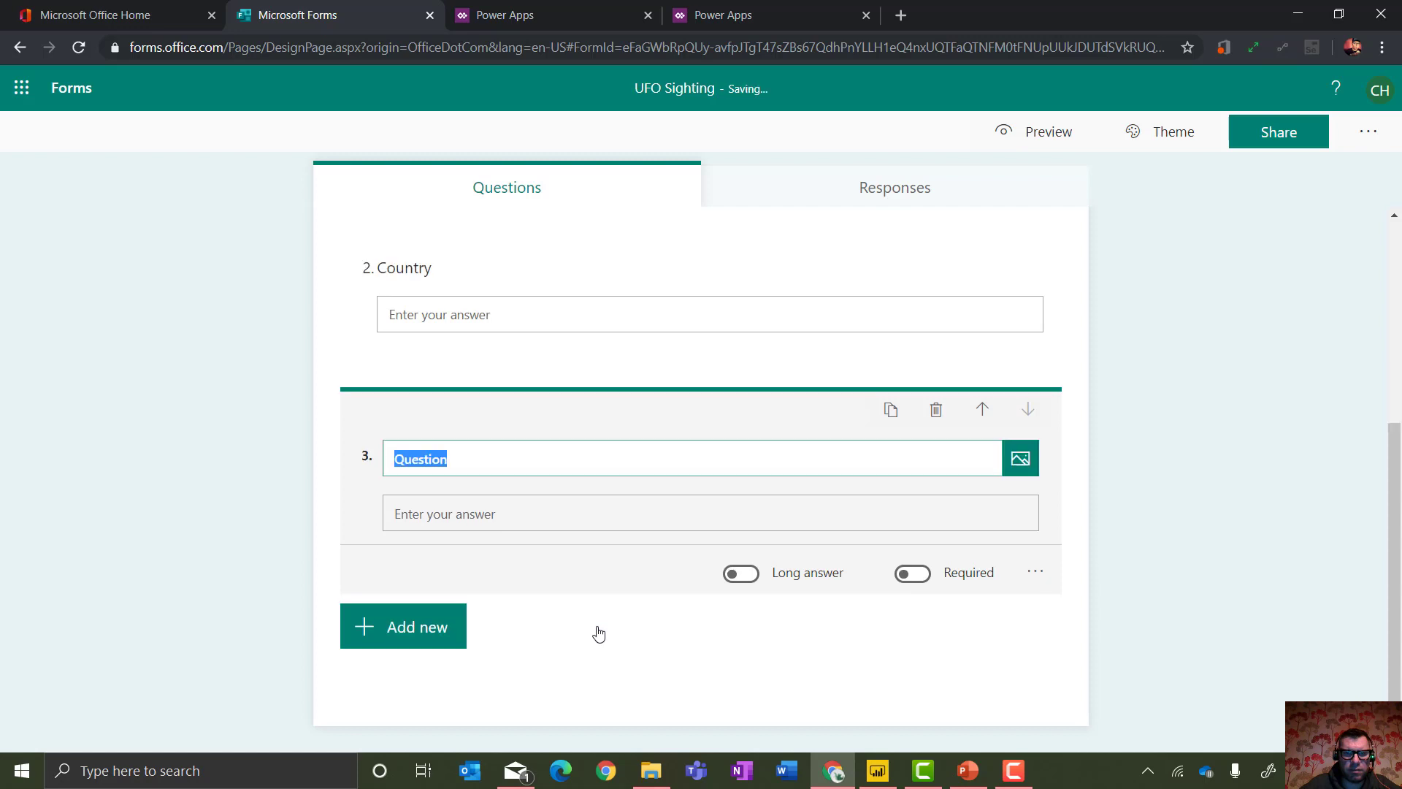
click(747, 574)
click(494, 462)
double_click(495, 462)
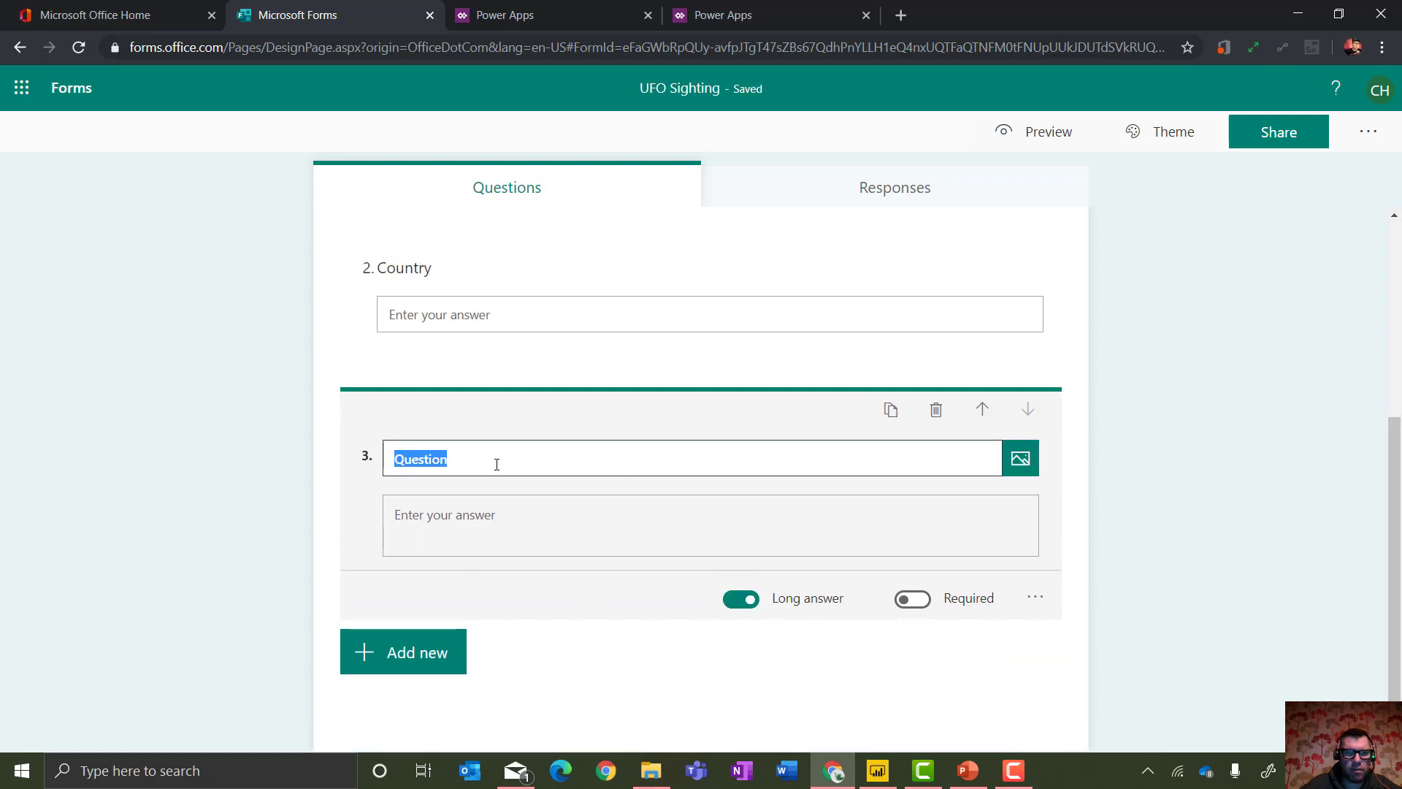
text(Comments)
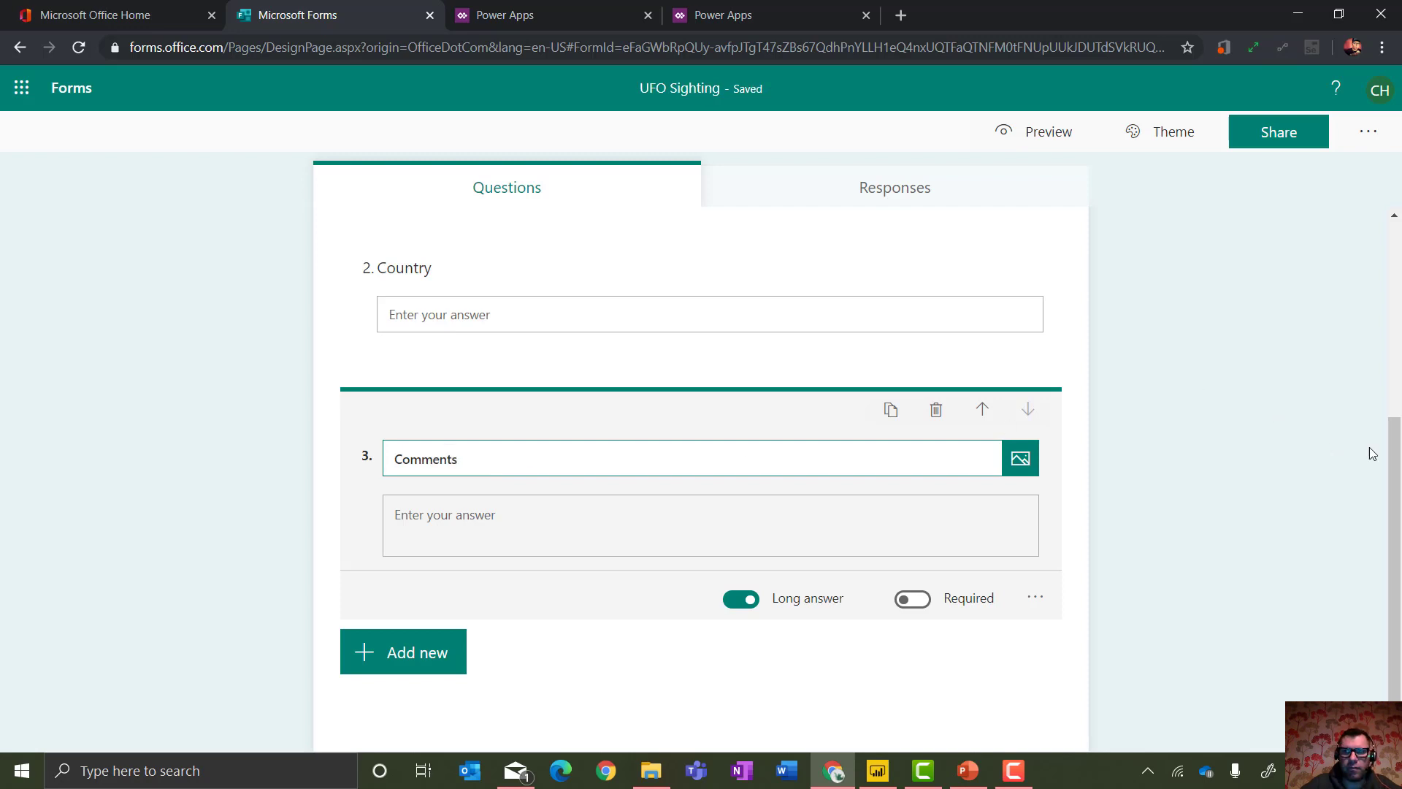
Share the form so anyone with the link can respond and display its QR code.
drag(1395, 455, 1390, 227)
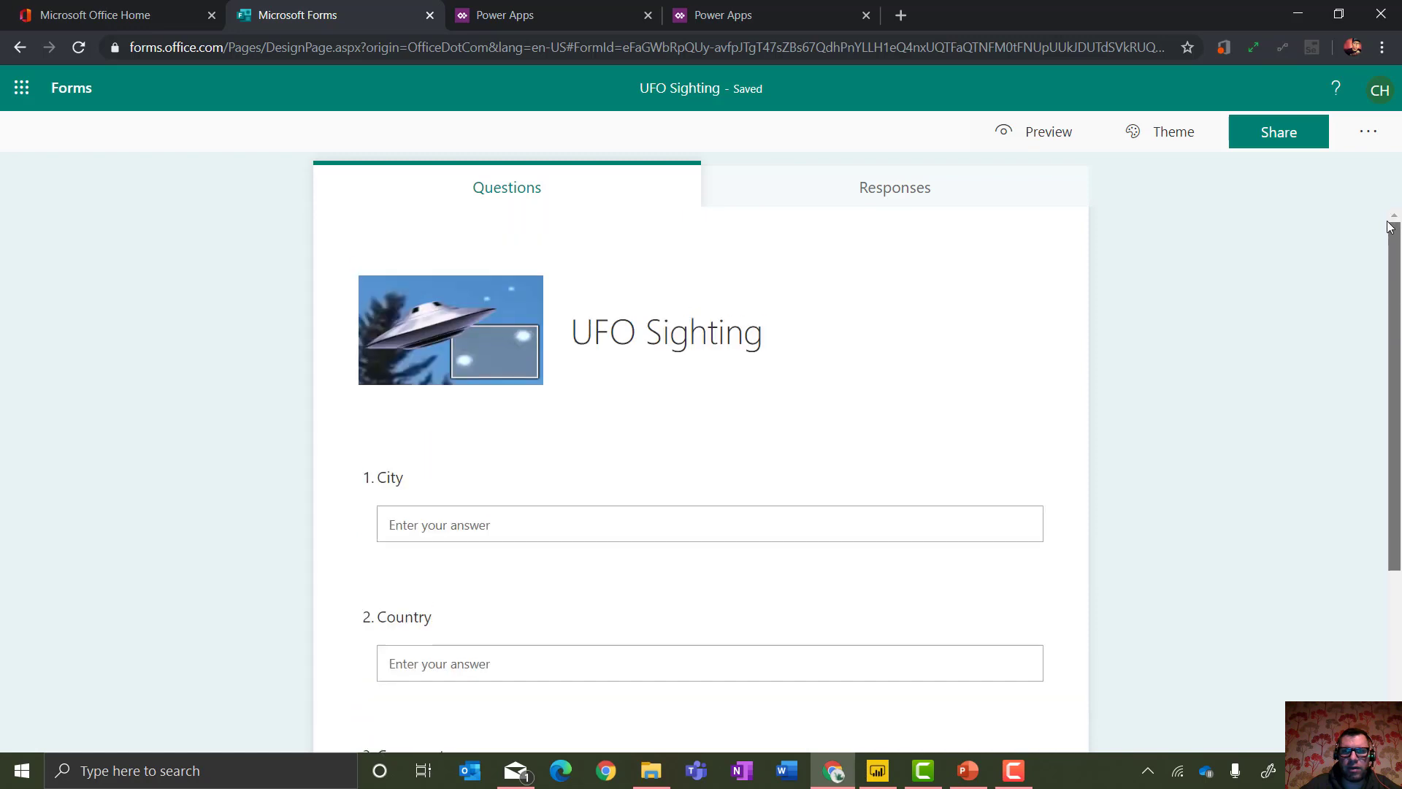
click(1370, 134)
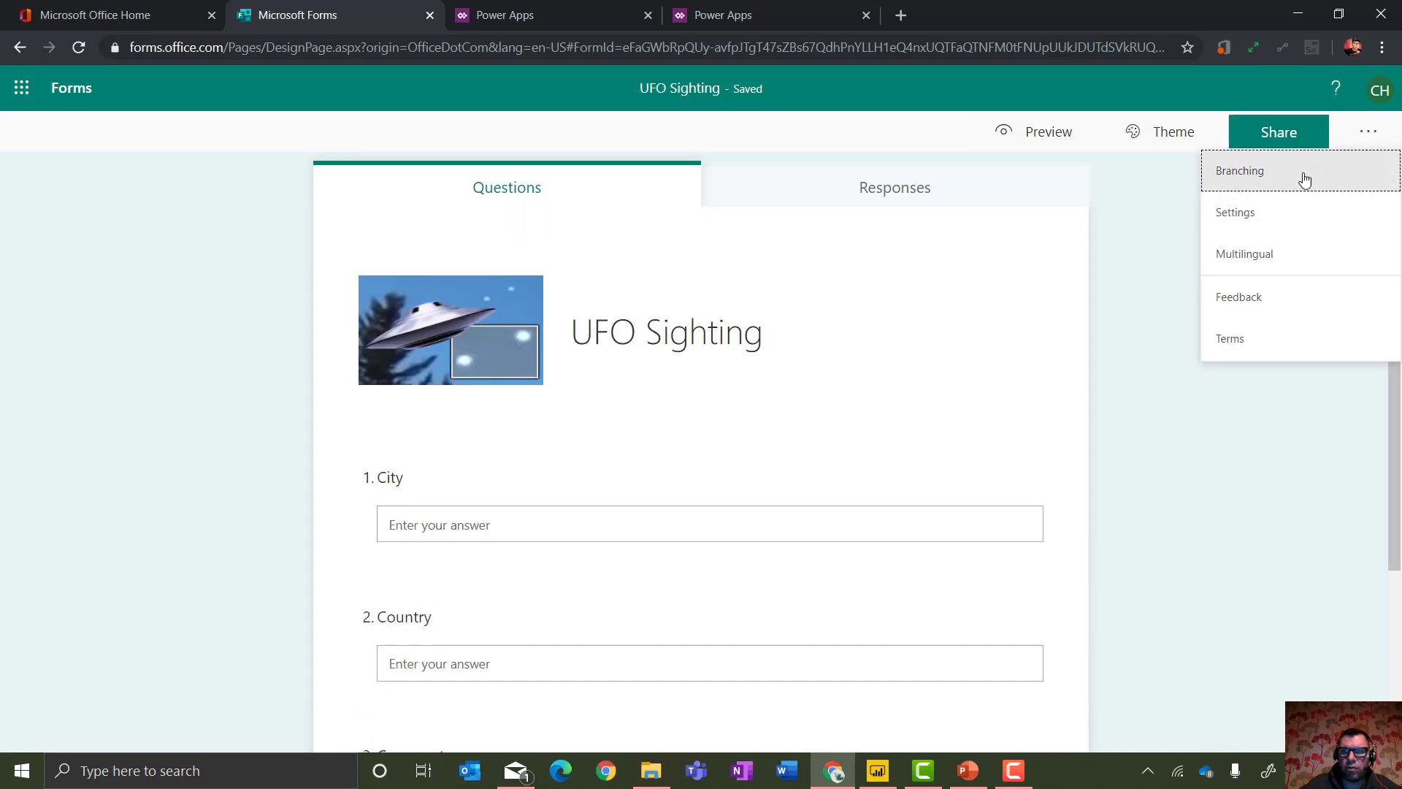
click(1294, 137)
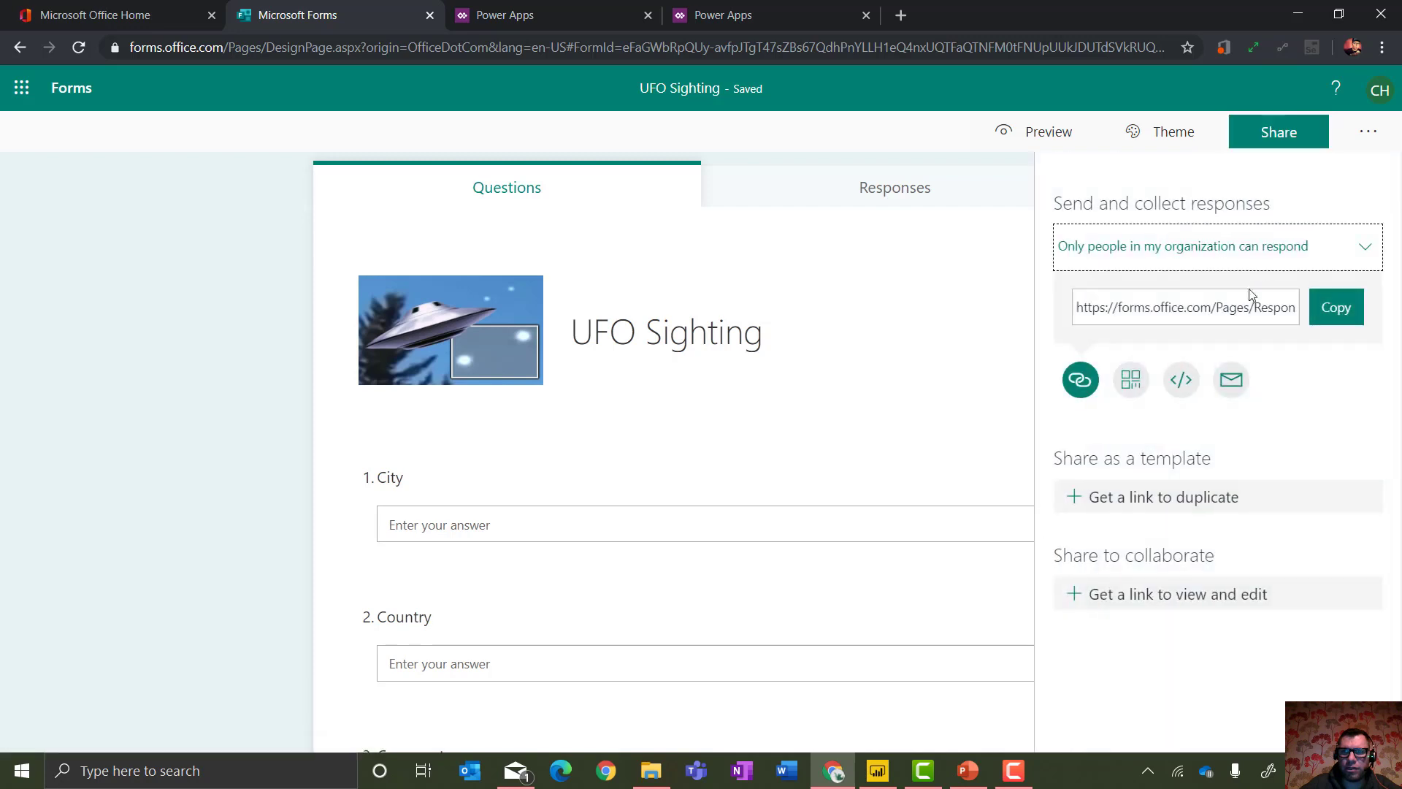
click(1249, 252)
click(1256, 293)
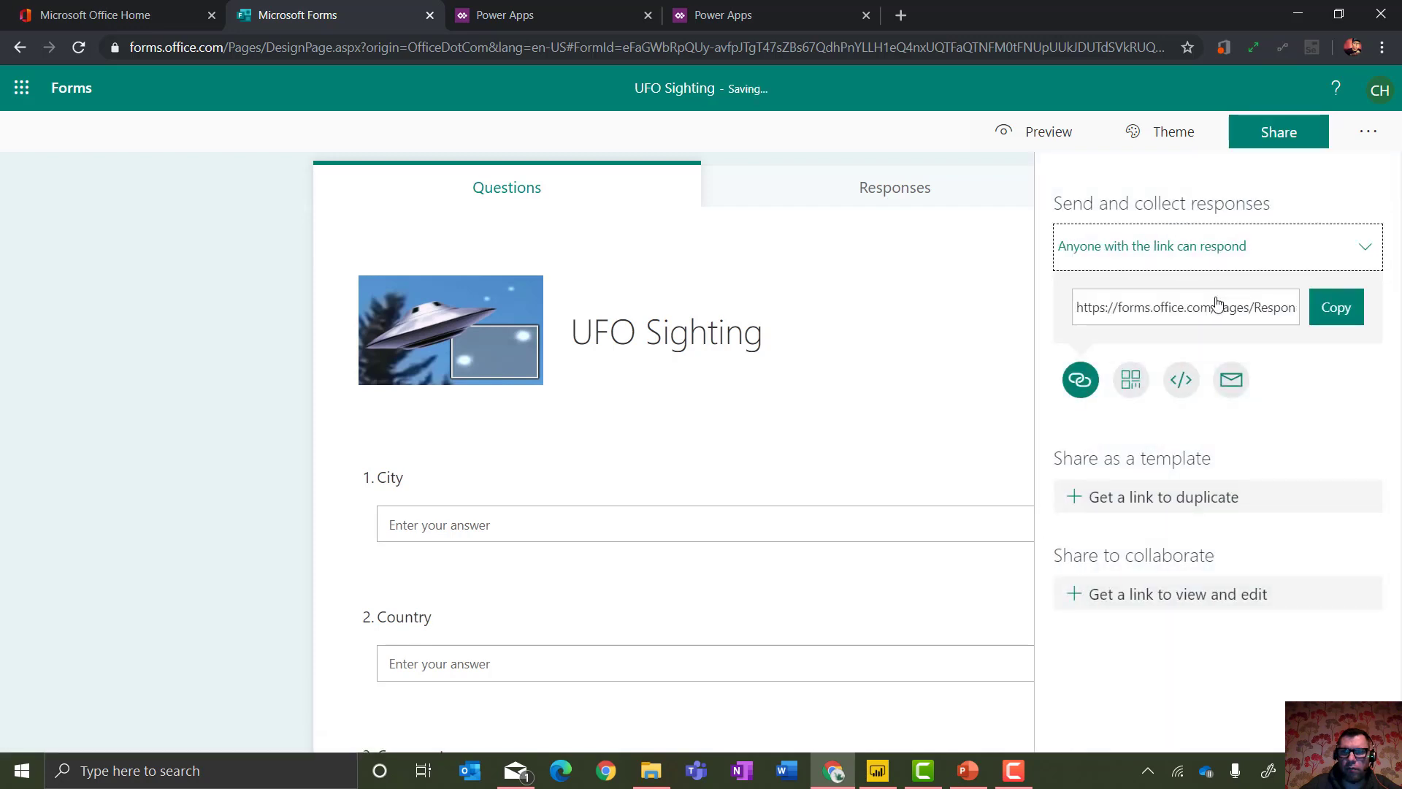
click(1130, 382)
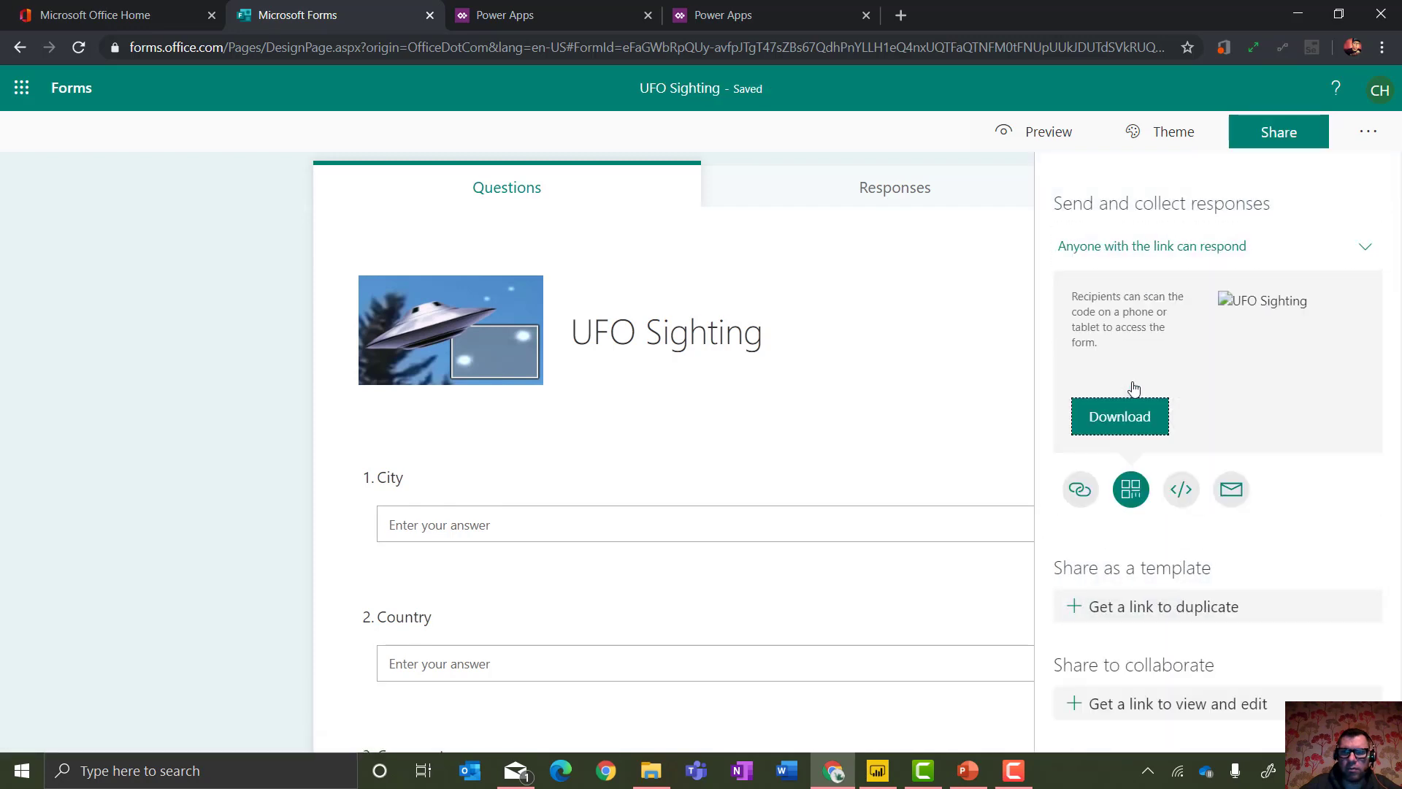
Download the form's QR code image and close the Microsoft Forms page.
click(1143, 422)
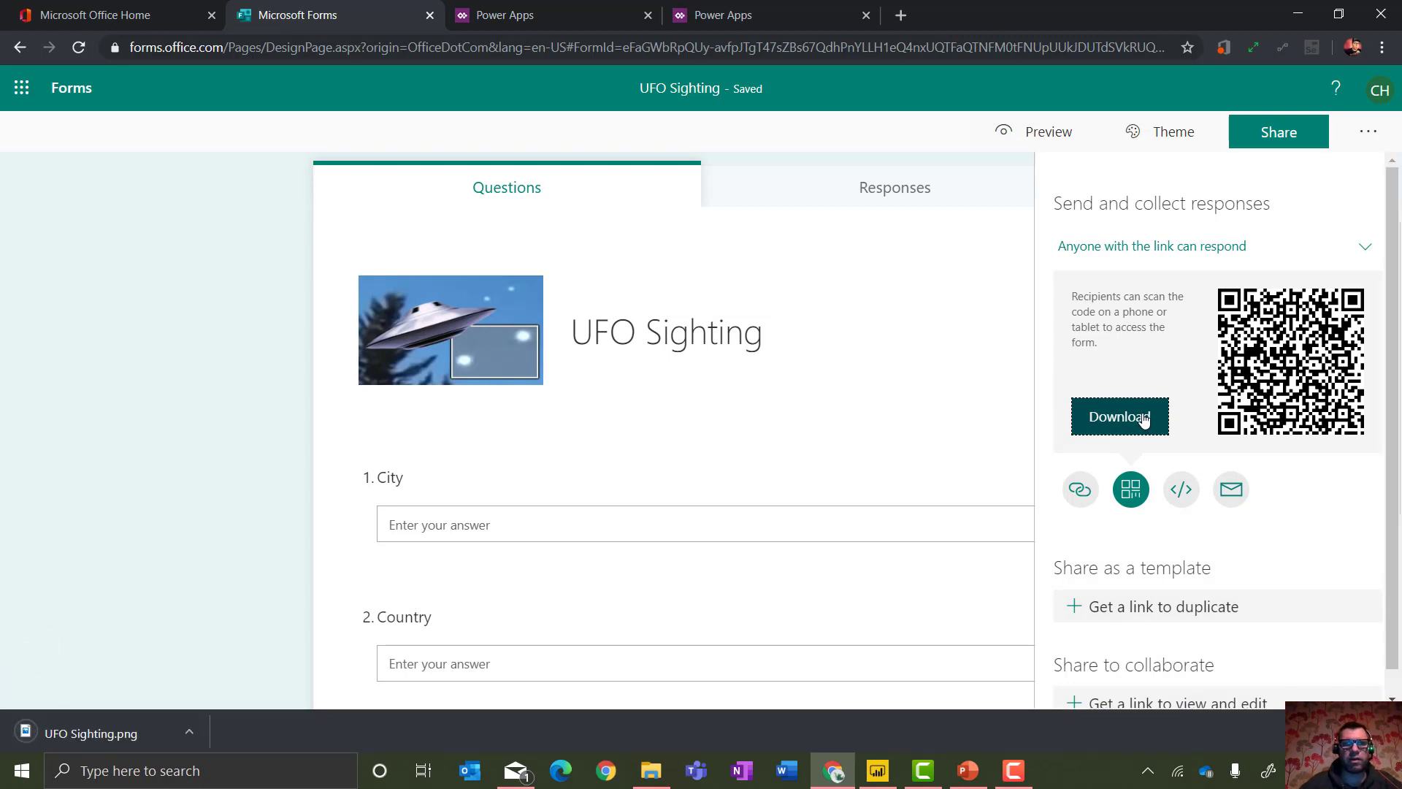
click(968, 774)
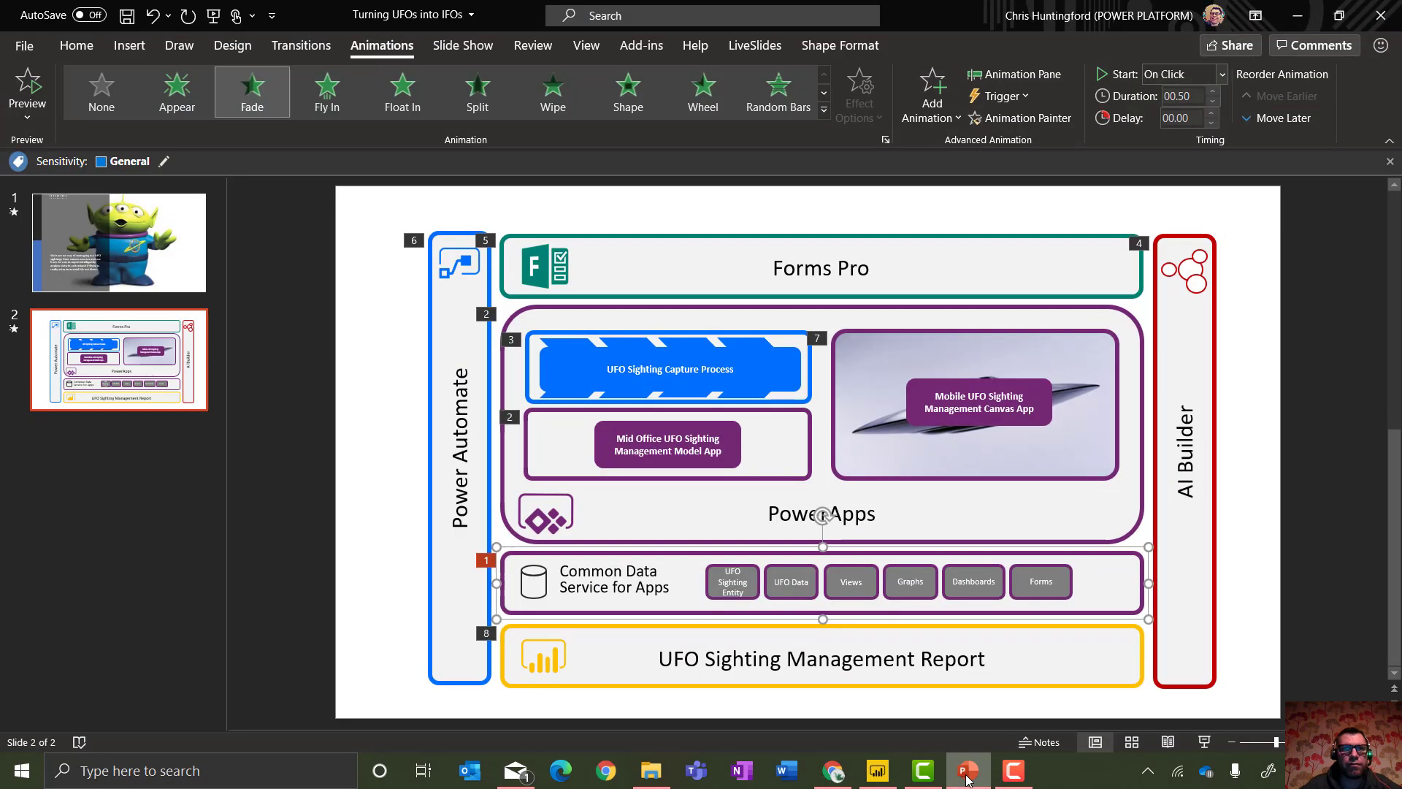
click(967, 774)
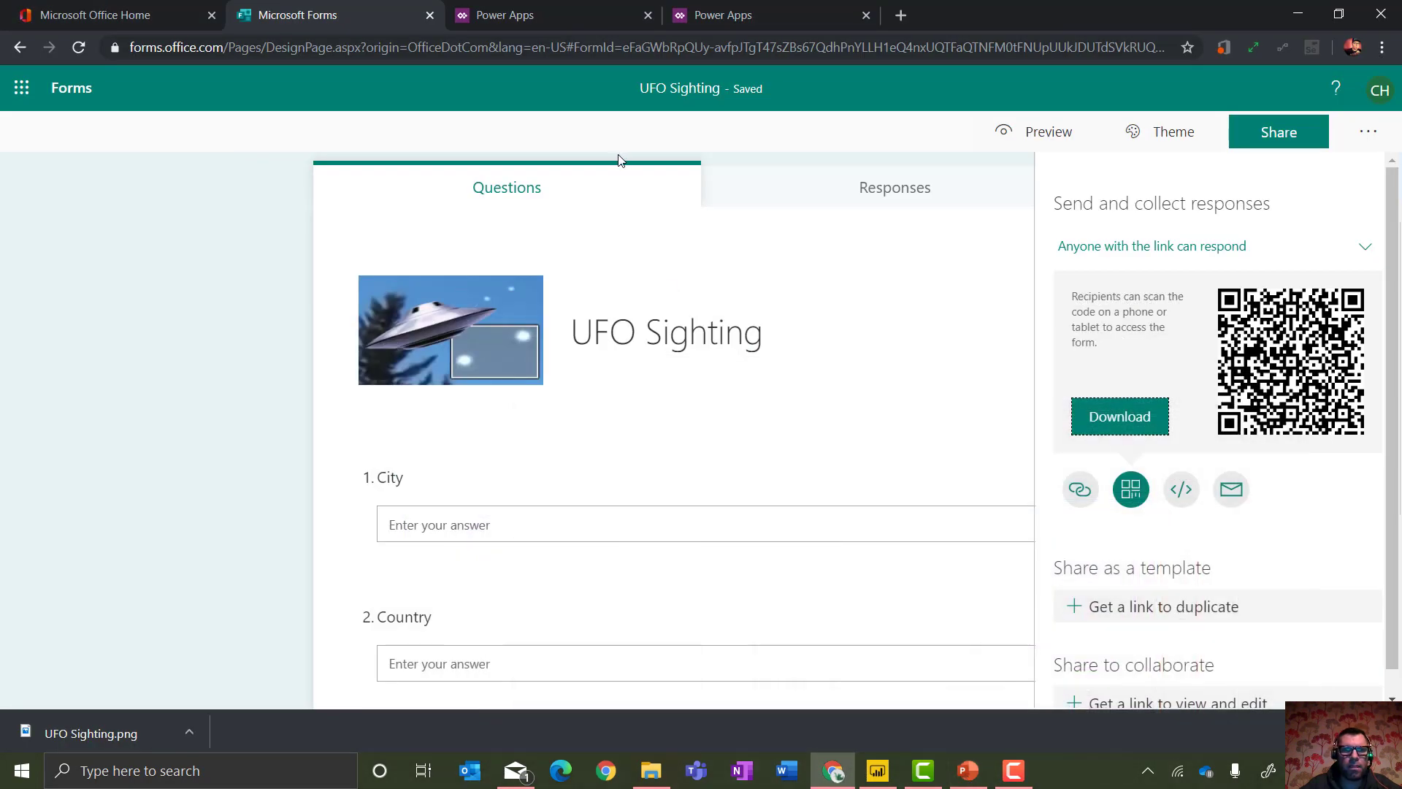
click(429, 16)
In Power Apps, create an automated flow from blank named "UFO Form" that triggers when a new response is submitted to the UFO Sighting form.
click(260, 16)
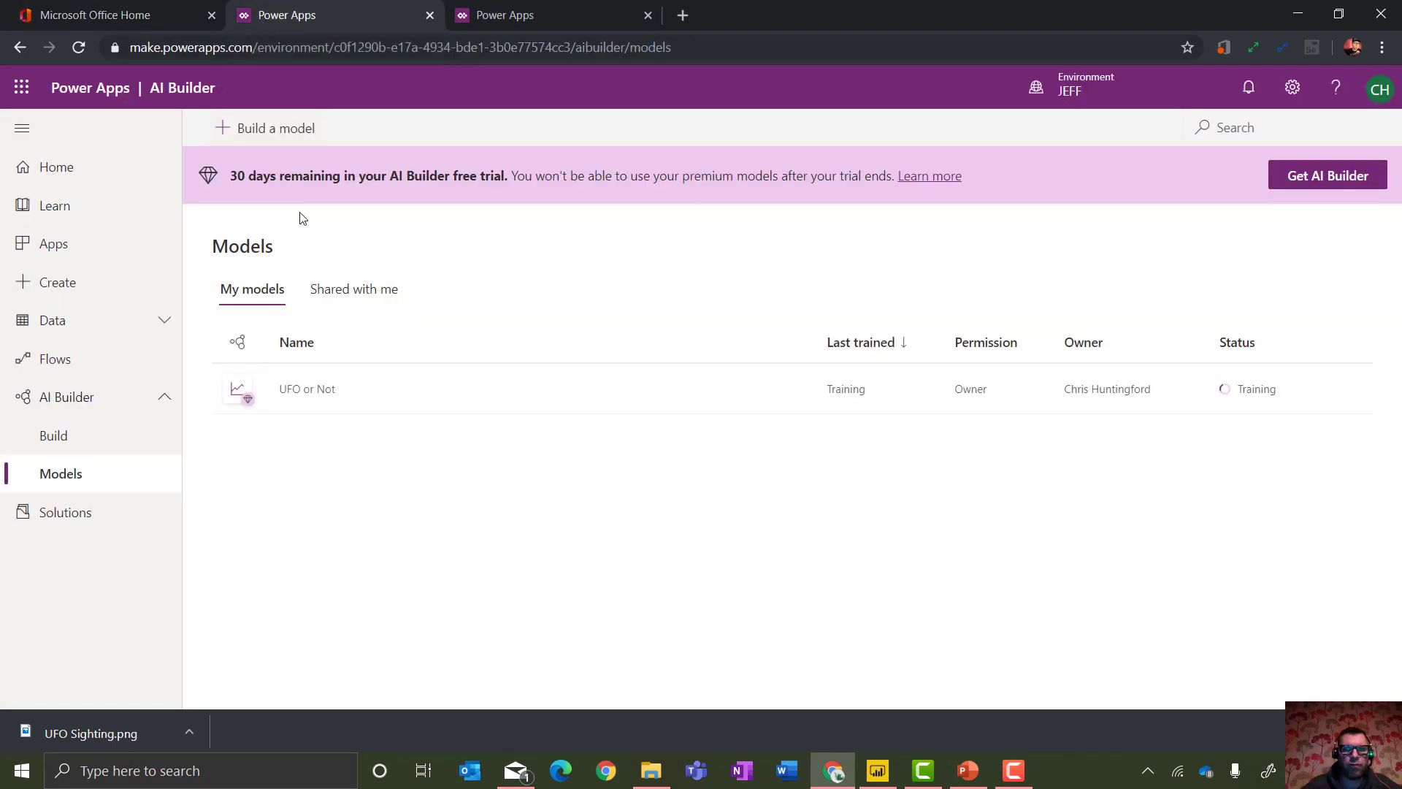
click(529, 26)
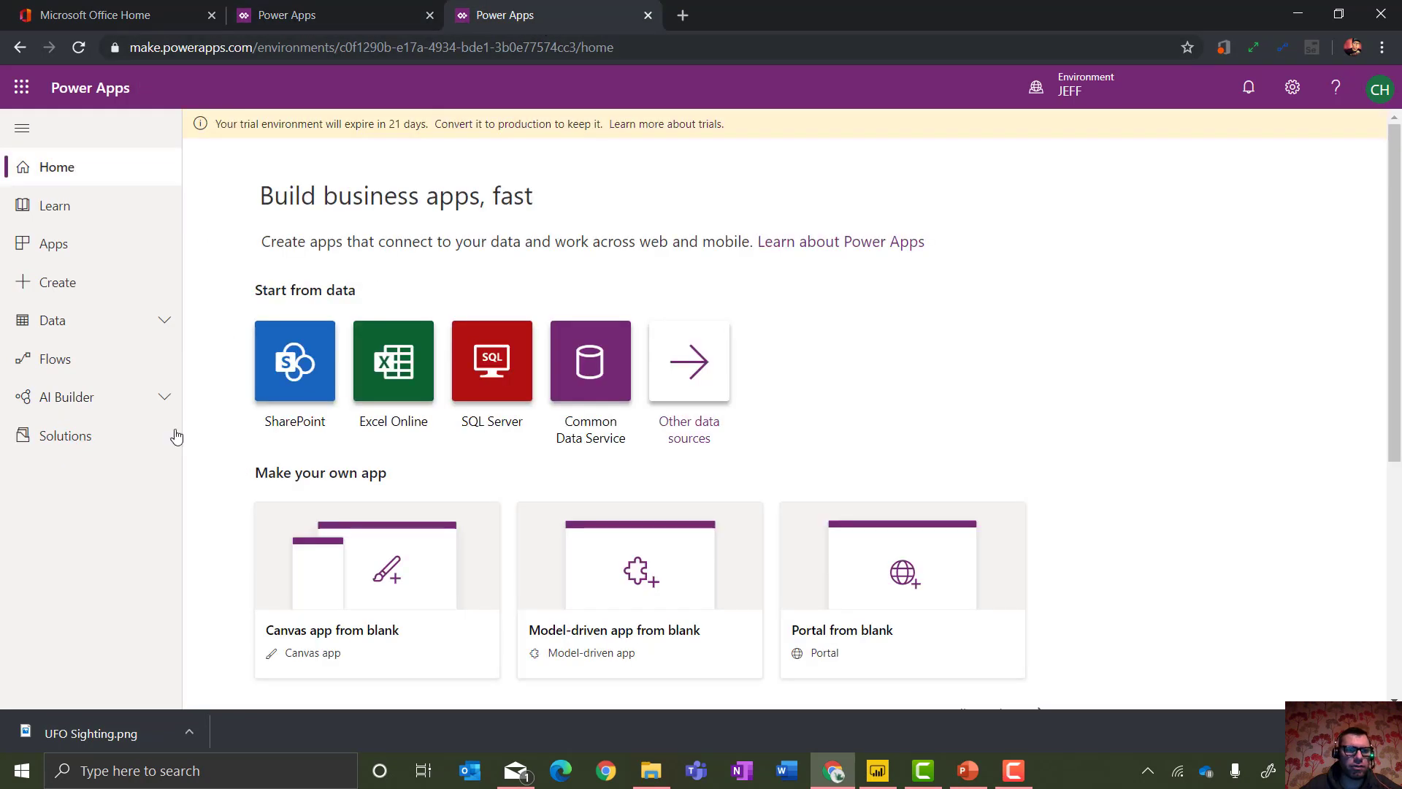
click(152, 360)
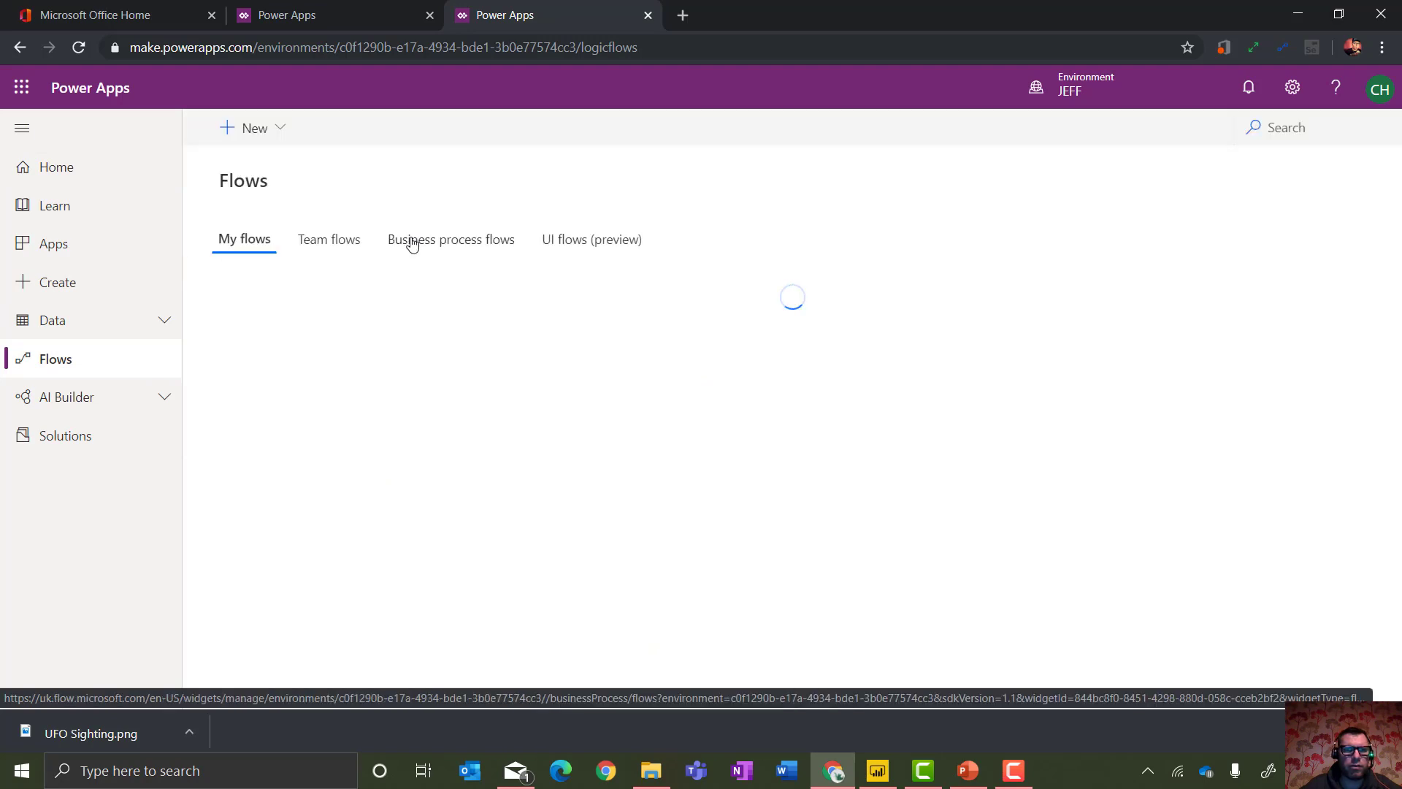
click(281, 132)
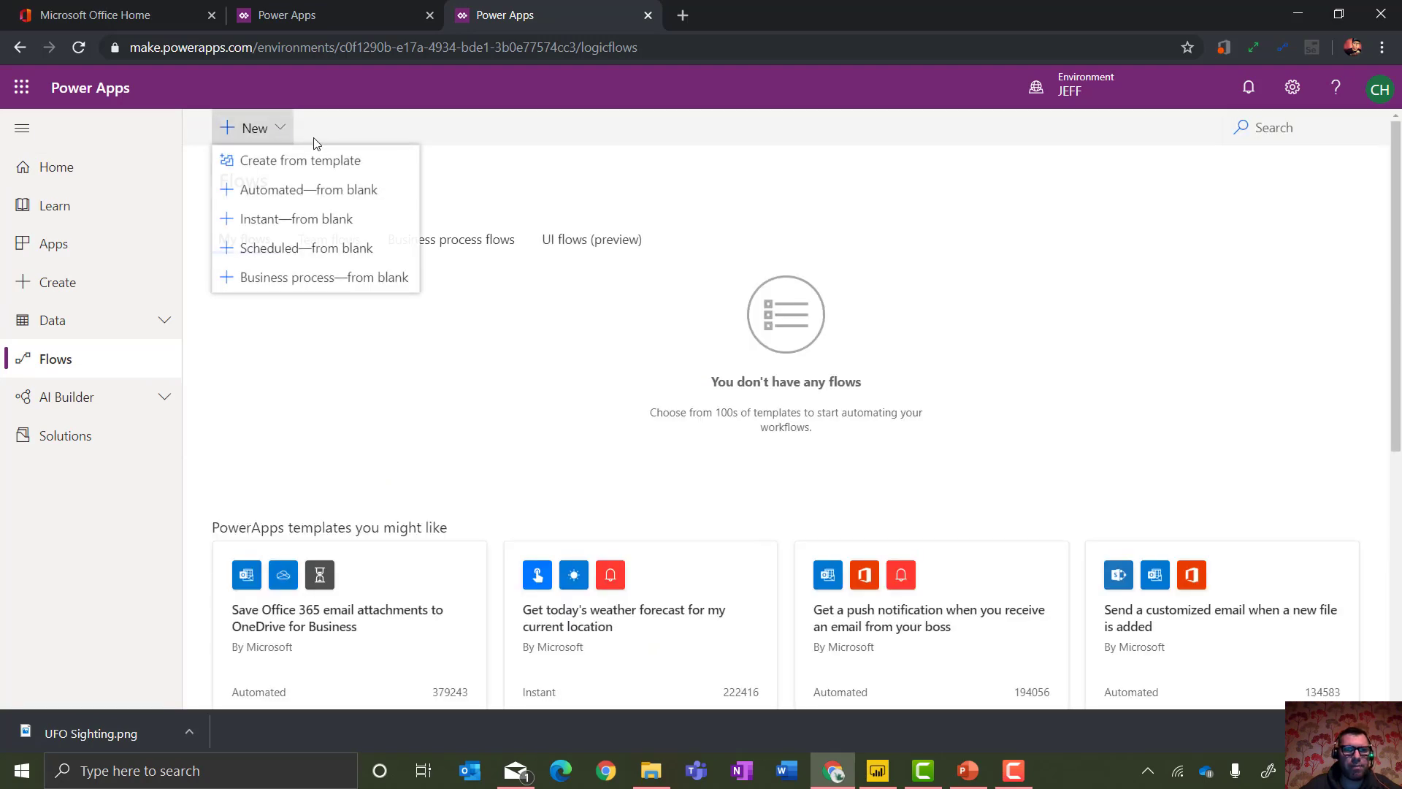
click(307, 191)
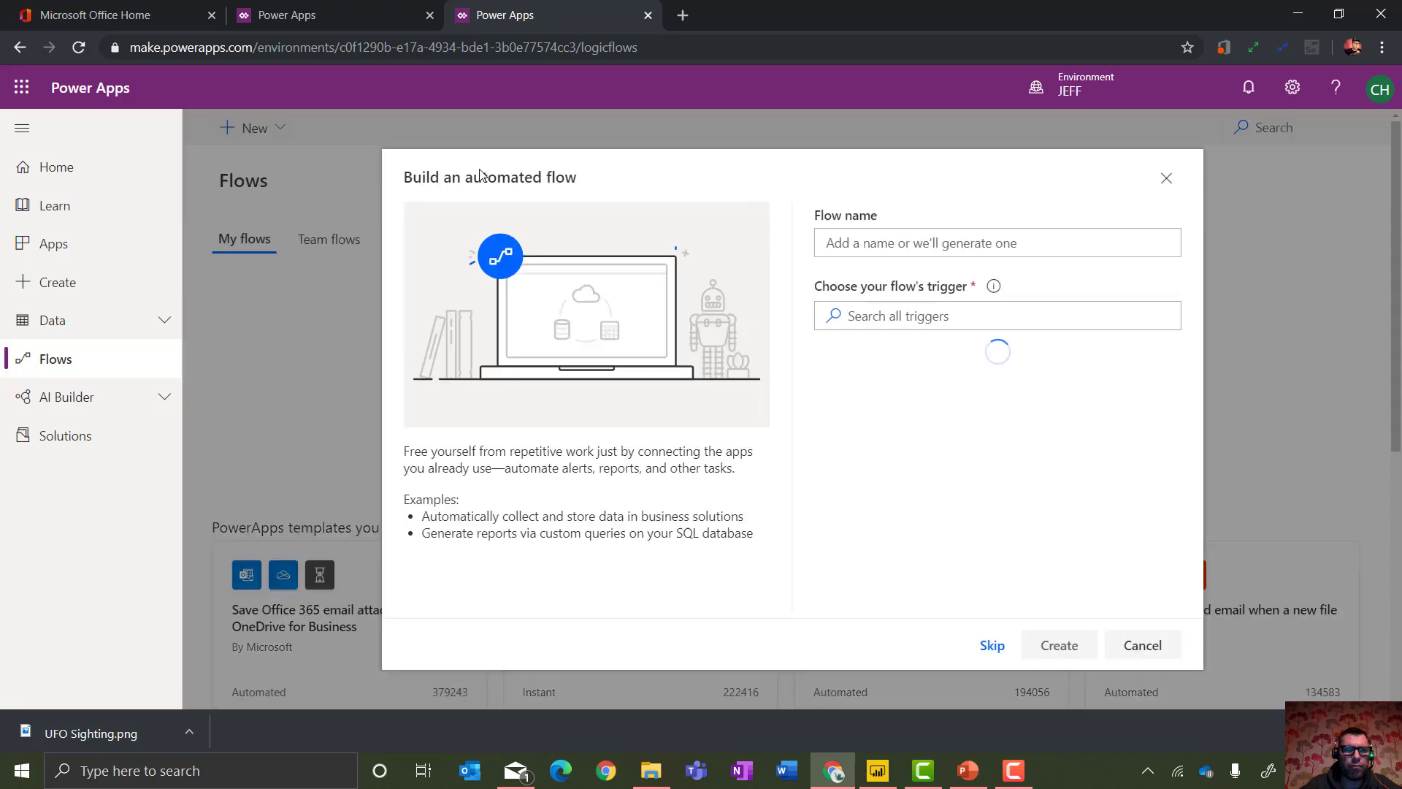
click(922, 241)
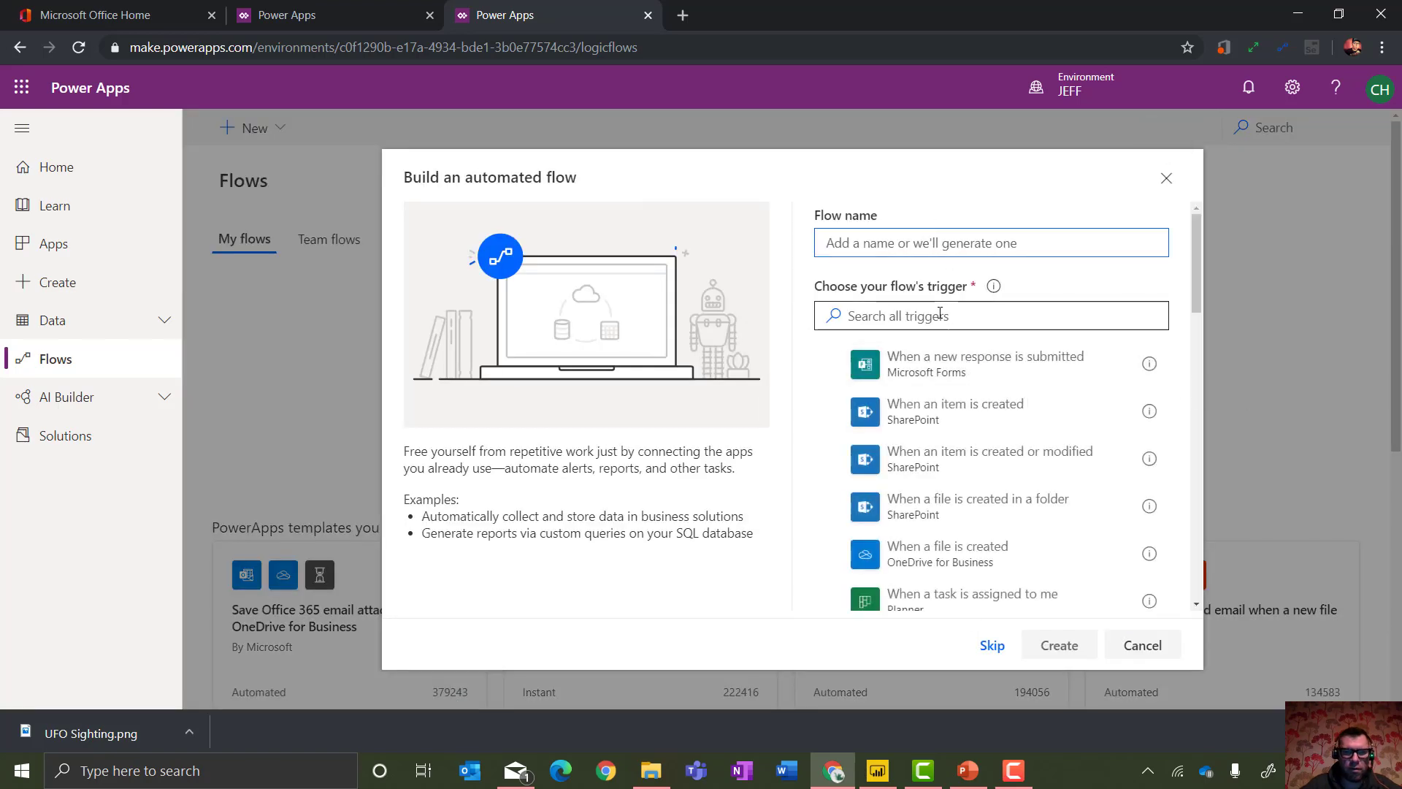
text(UFO Form)
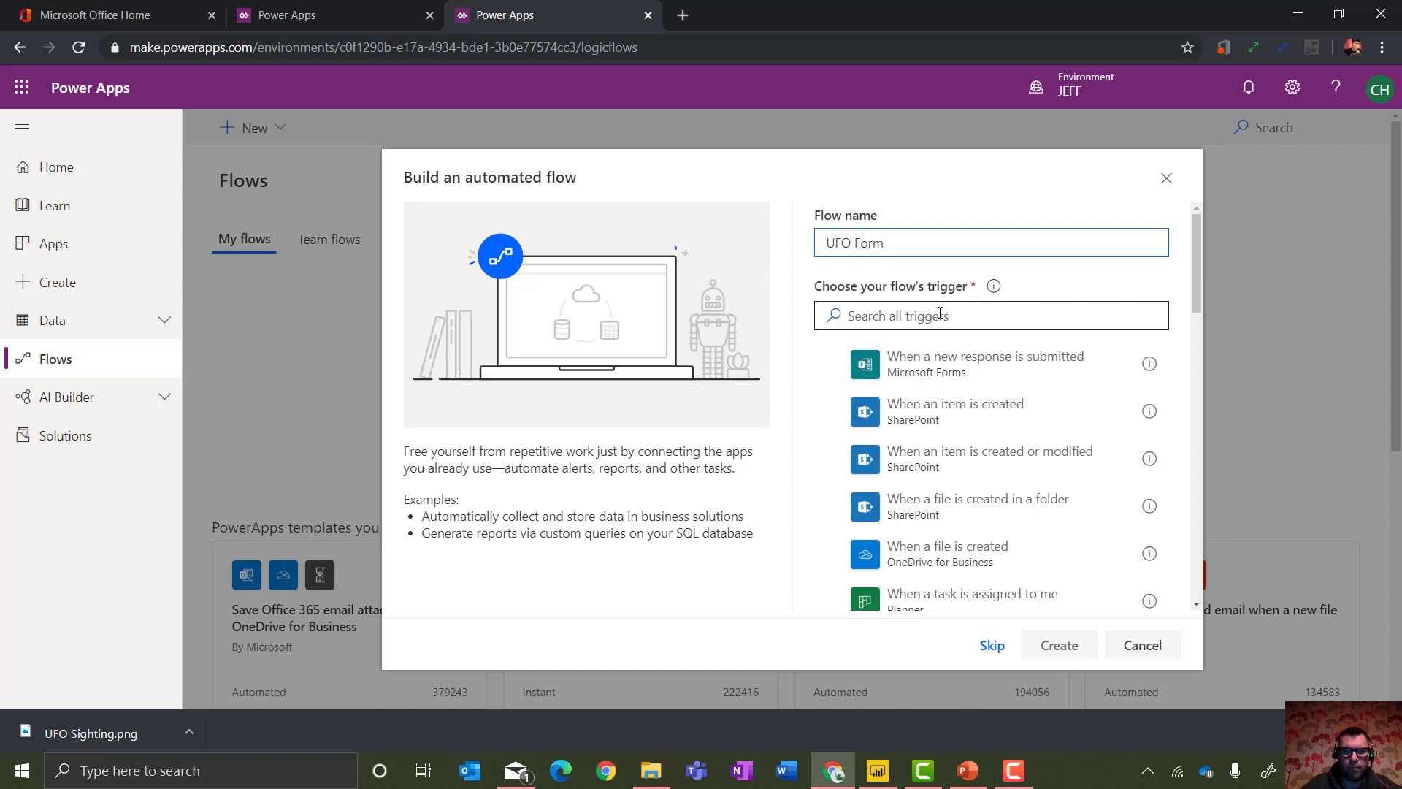
click(988, 365)
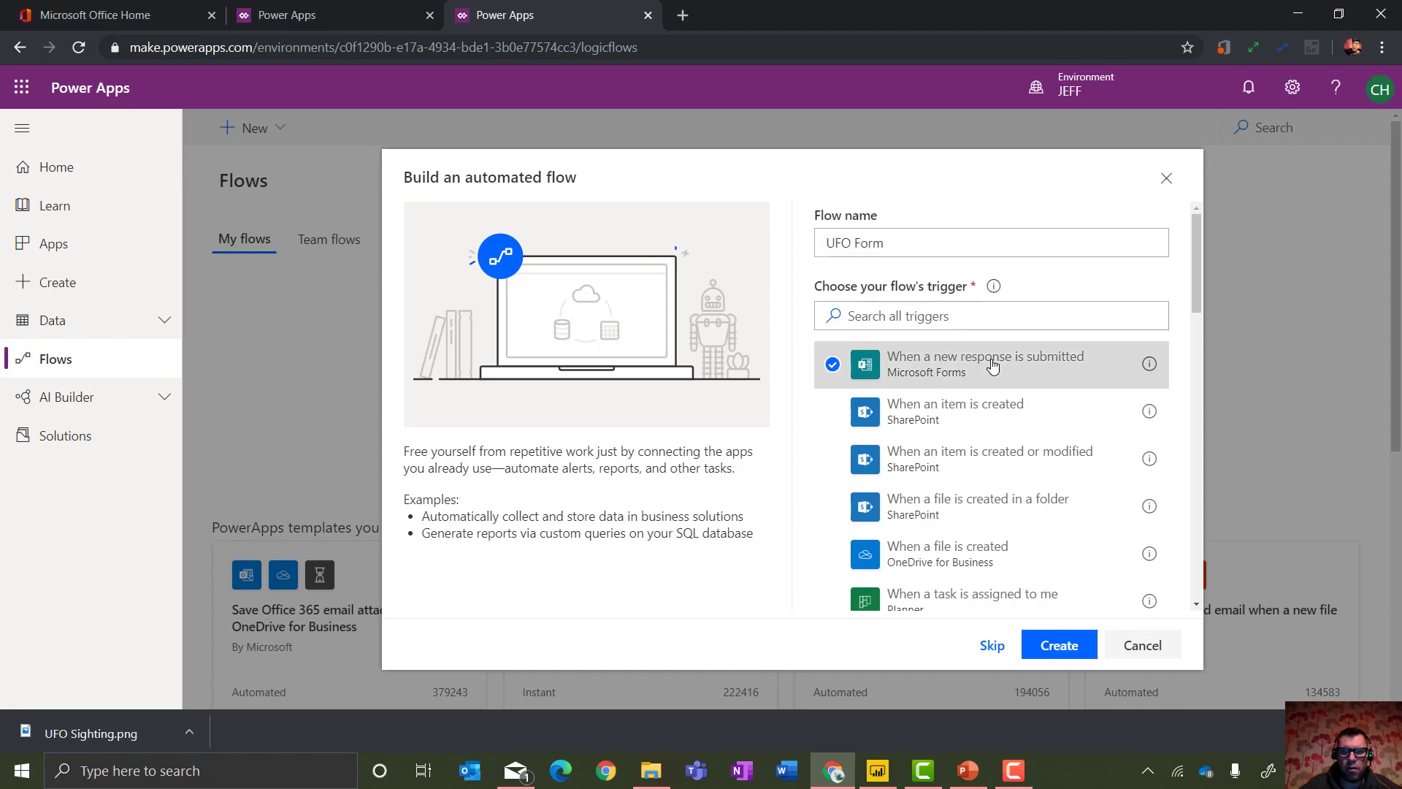
click(1059, 645)
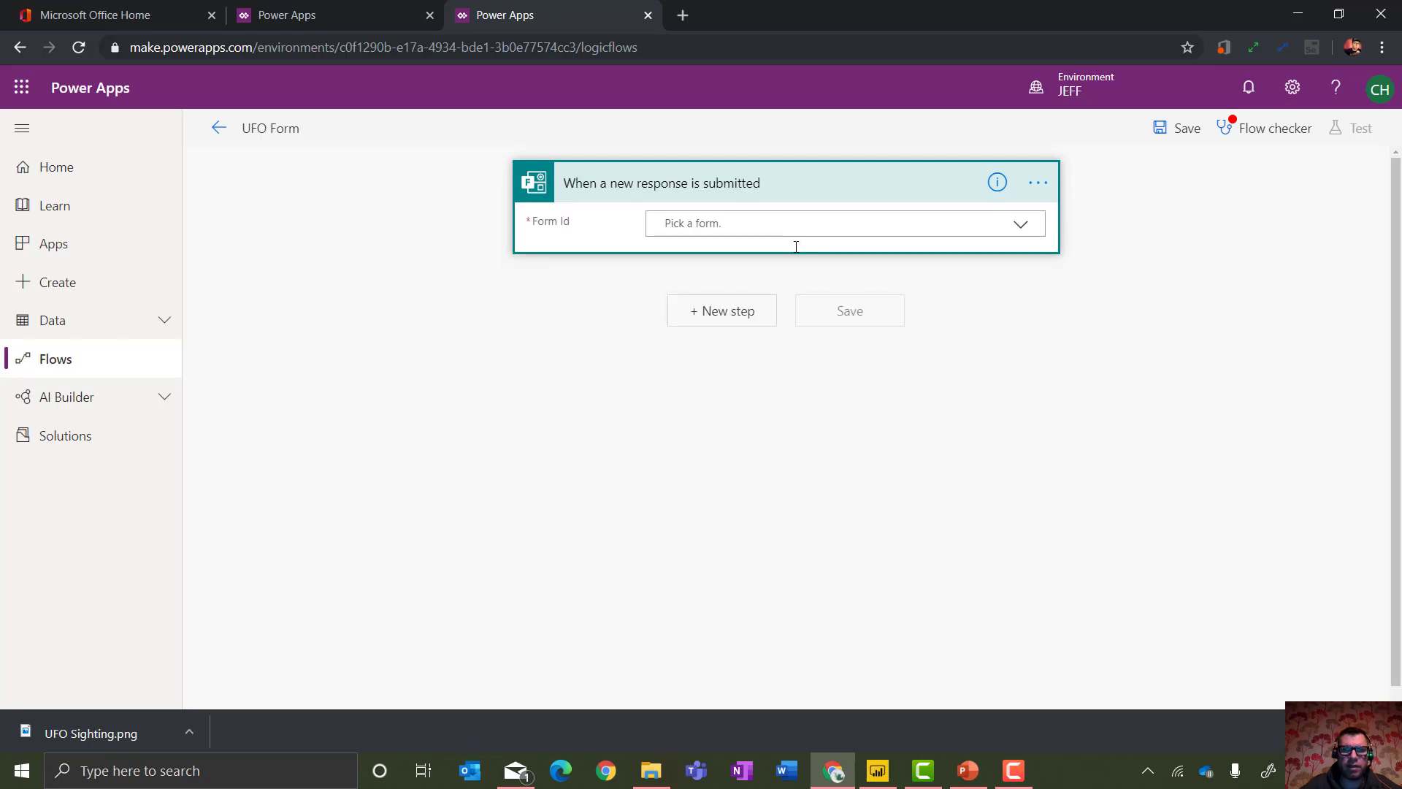
click(1018, 232)
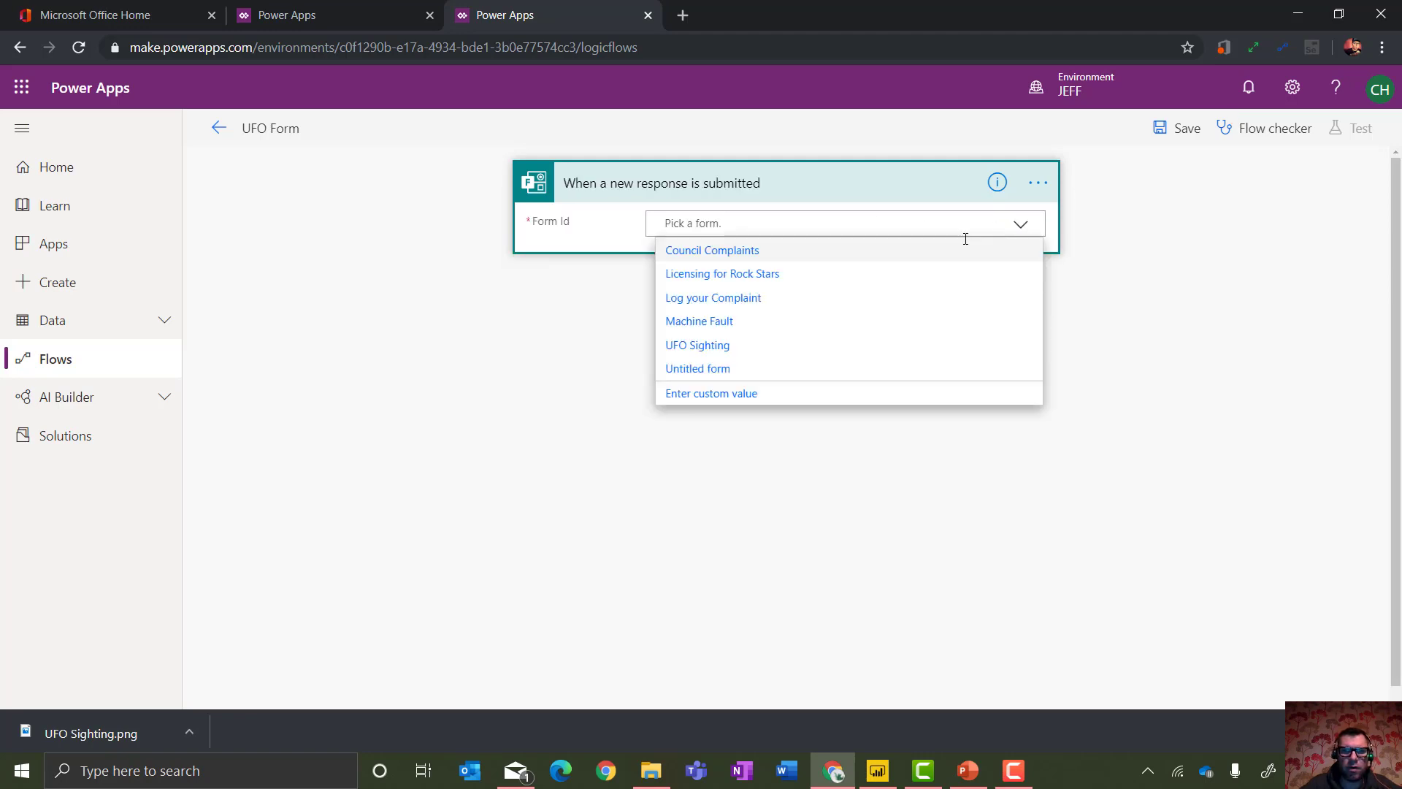
click(715, 349)
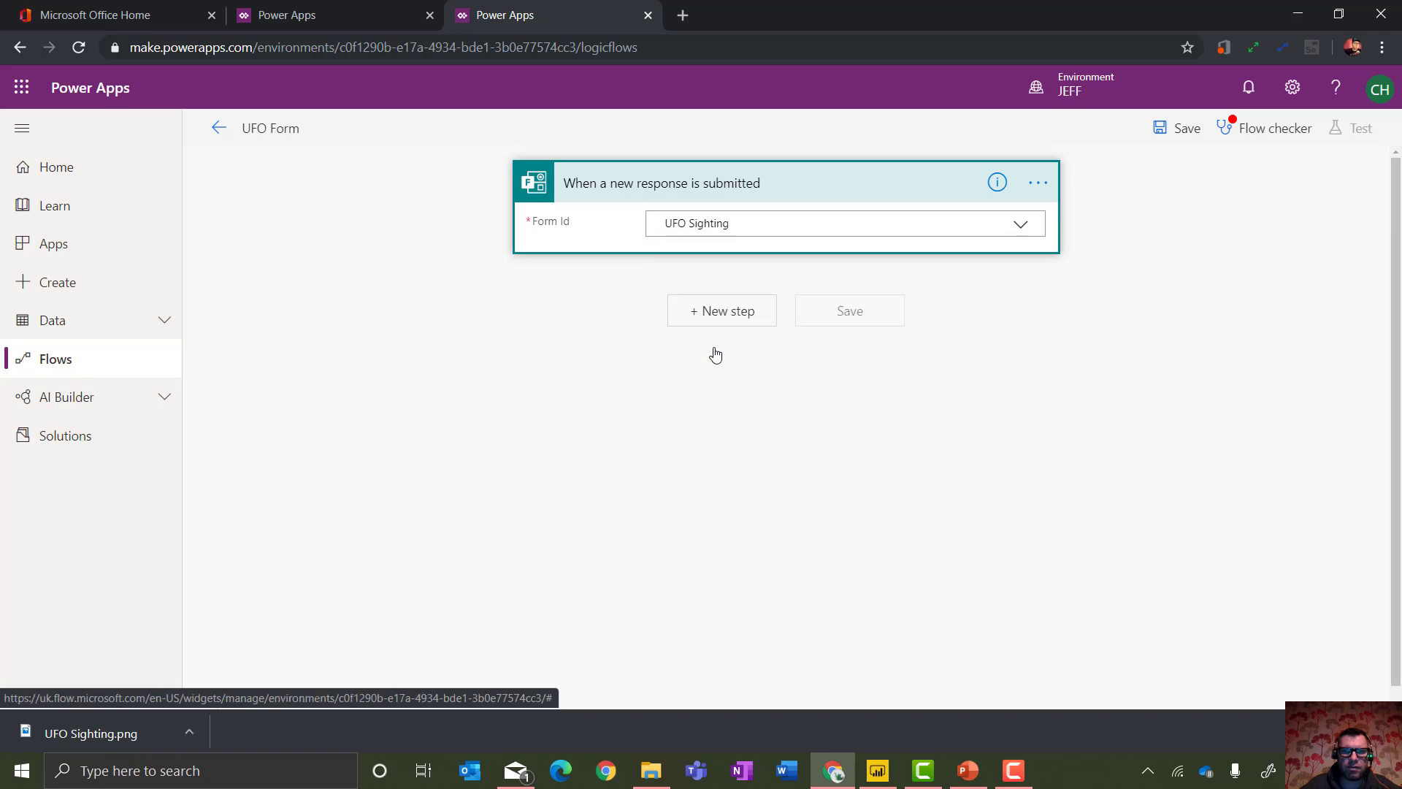
Add a Microsoft Forms Get response details action for the UFO Sighting form, using List of response notifications Response Id as the response ID.
click(732, 314)
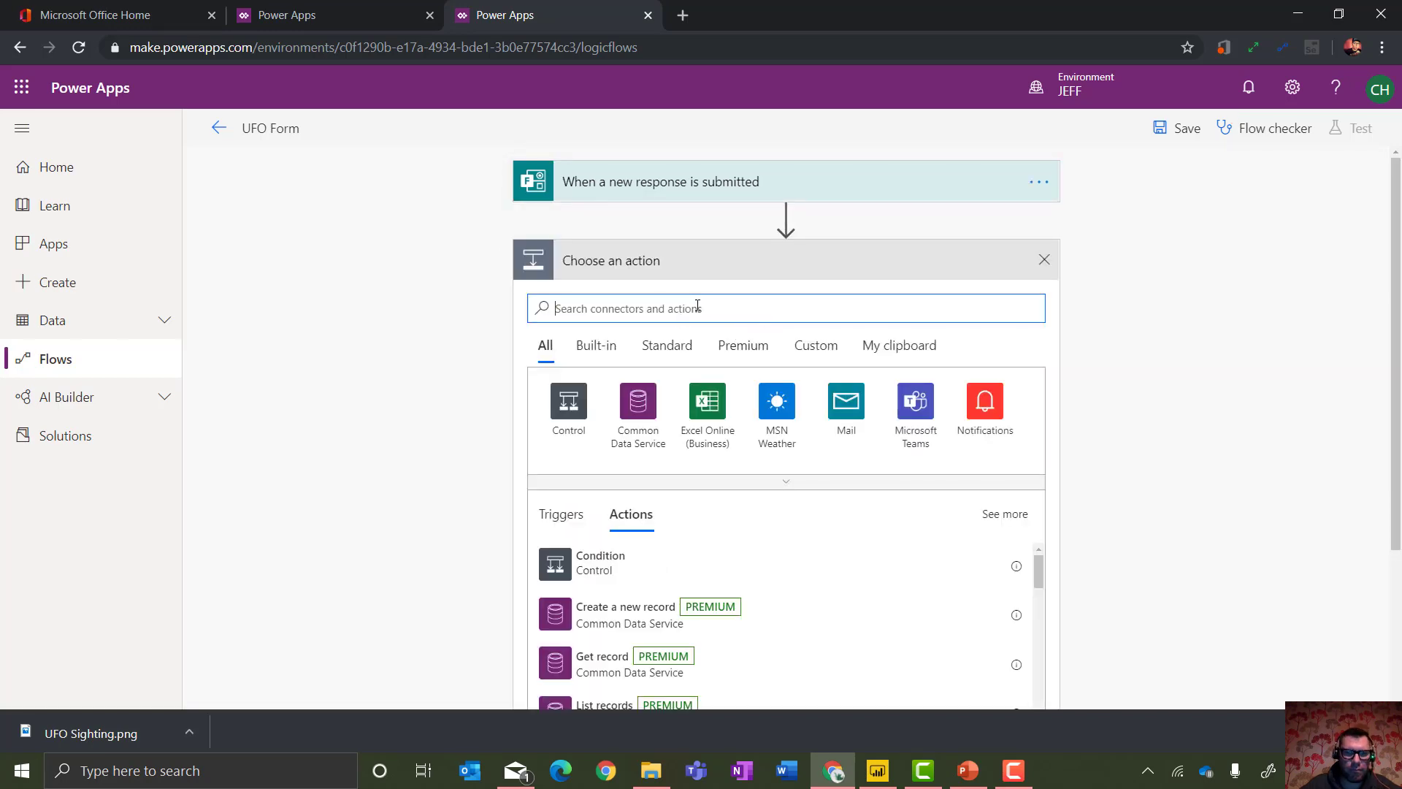
text(Form)
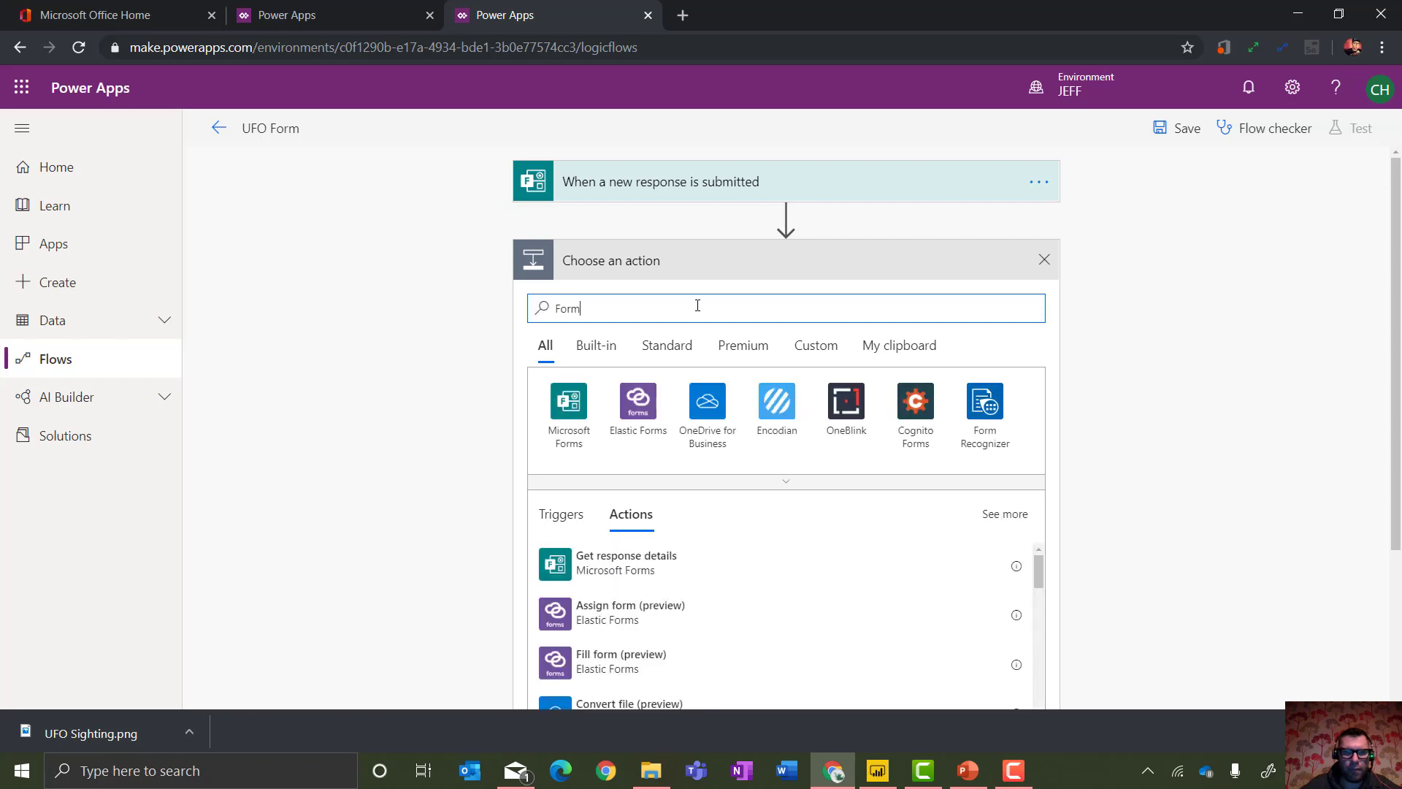
click(680, 562)
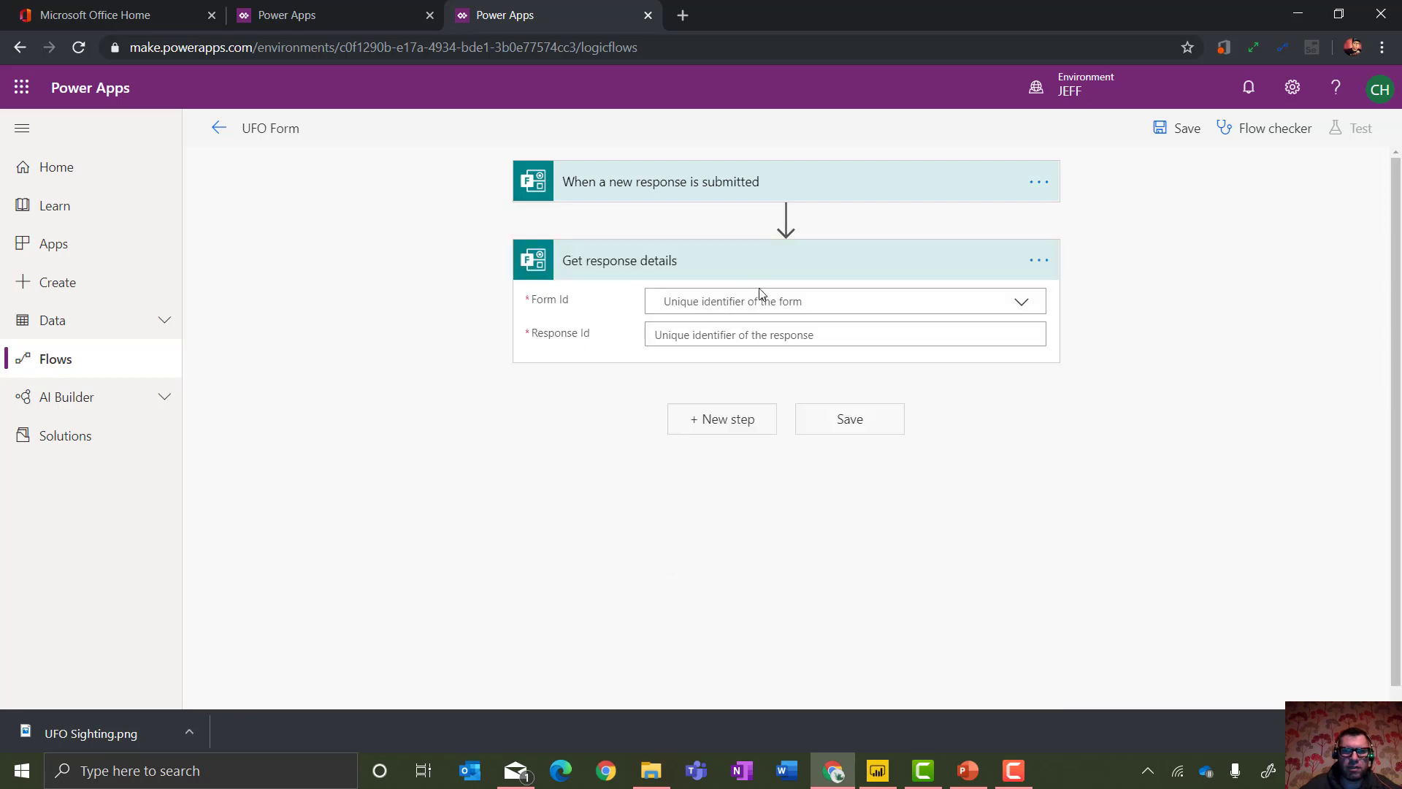
click(1018, 304)
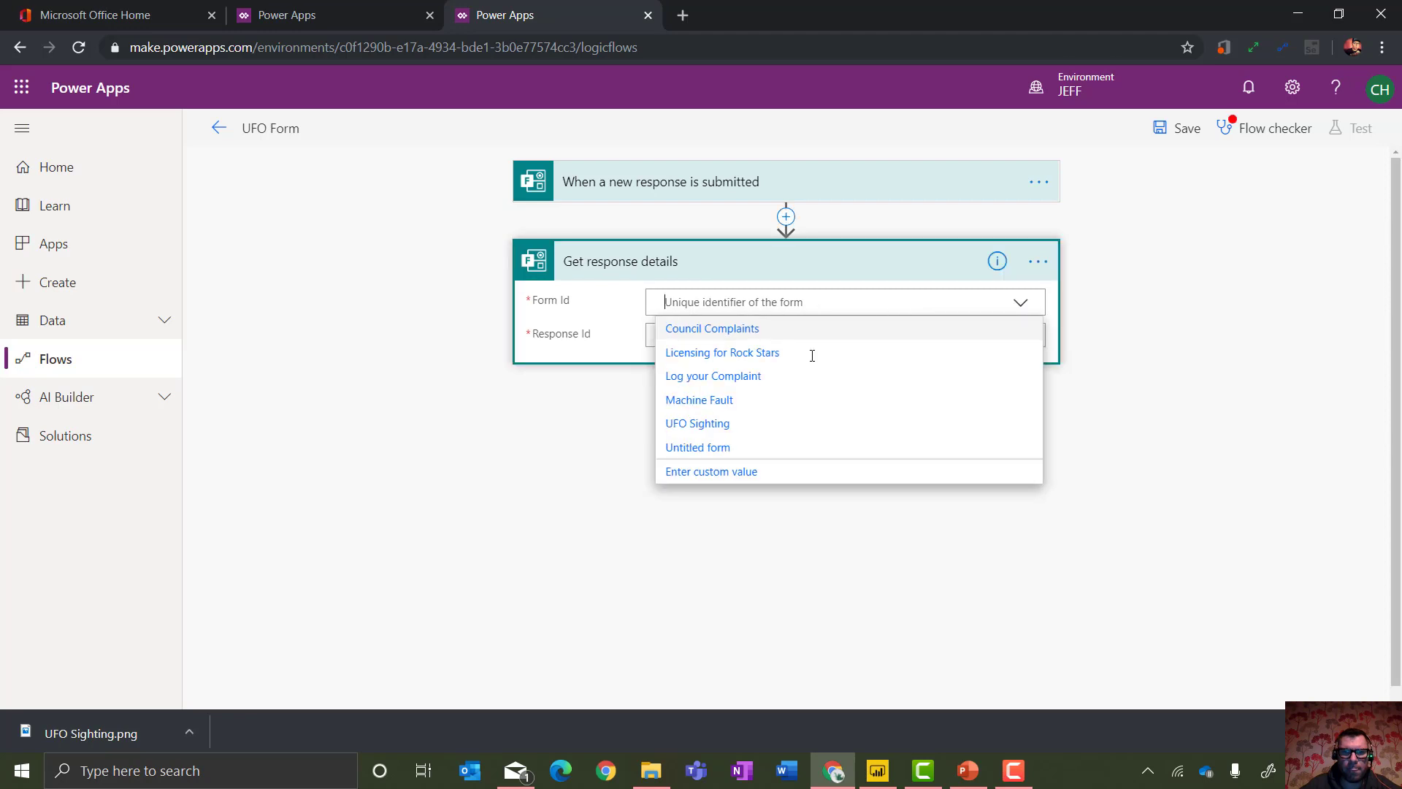
click(716, 423)
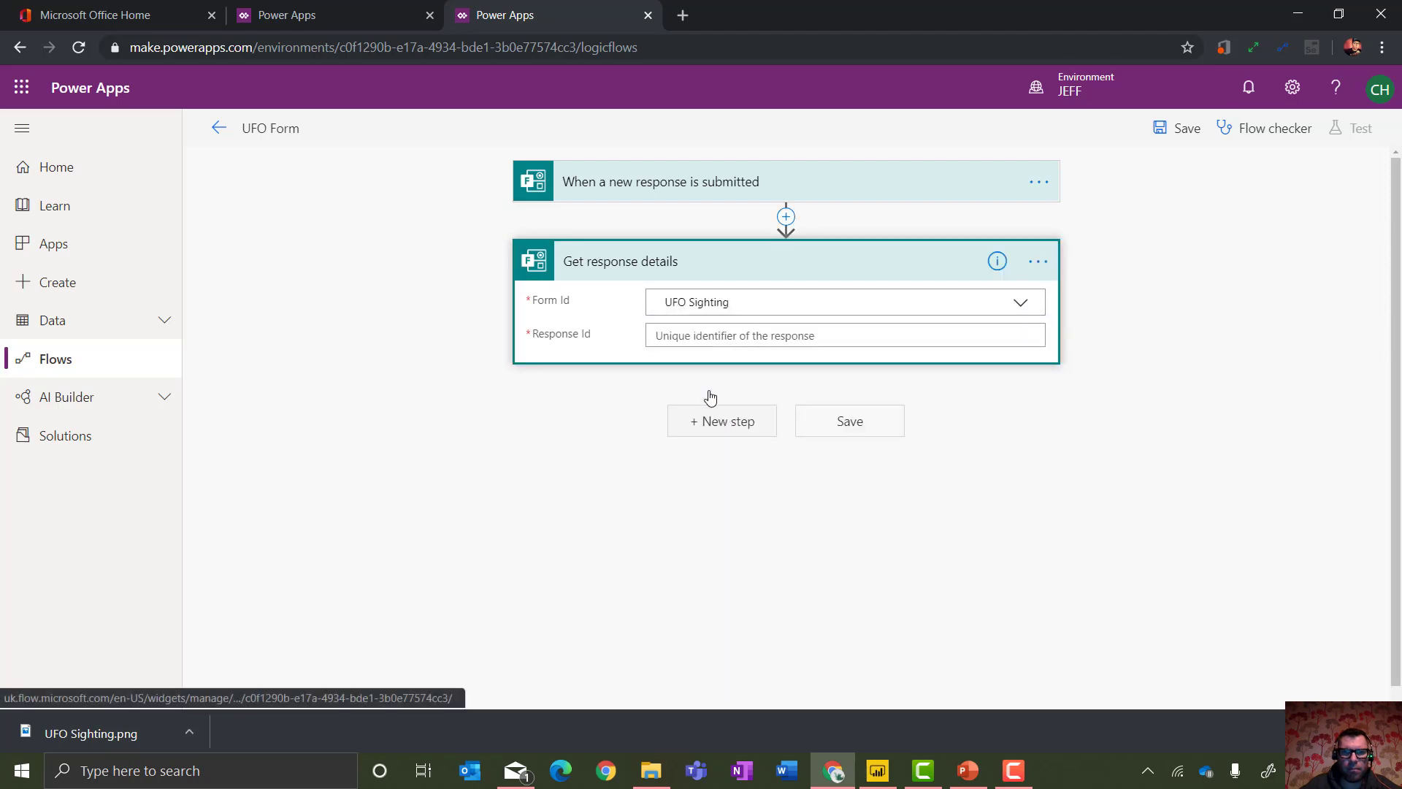
click(715, 334)
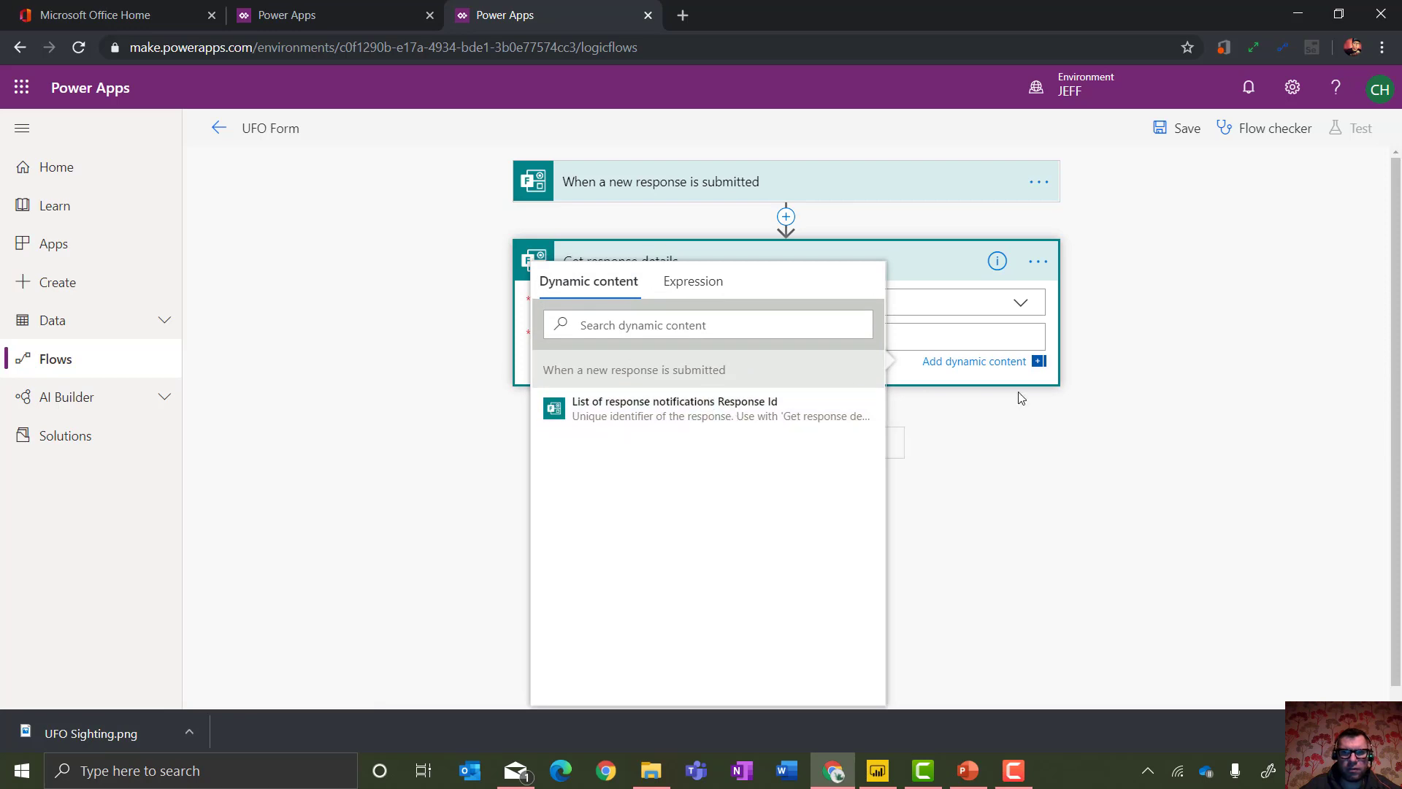
click(1088, 438)
Add a Common Data Service Create a new record action for the UFOS entity in the JEFF environment.
click(1382, 47)
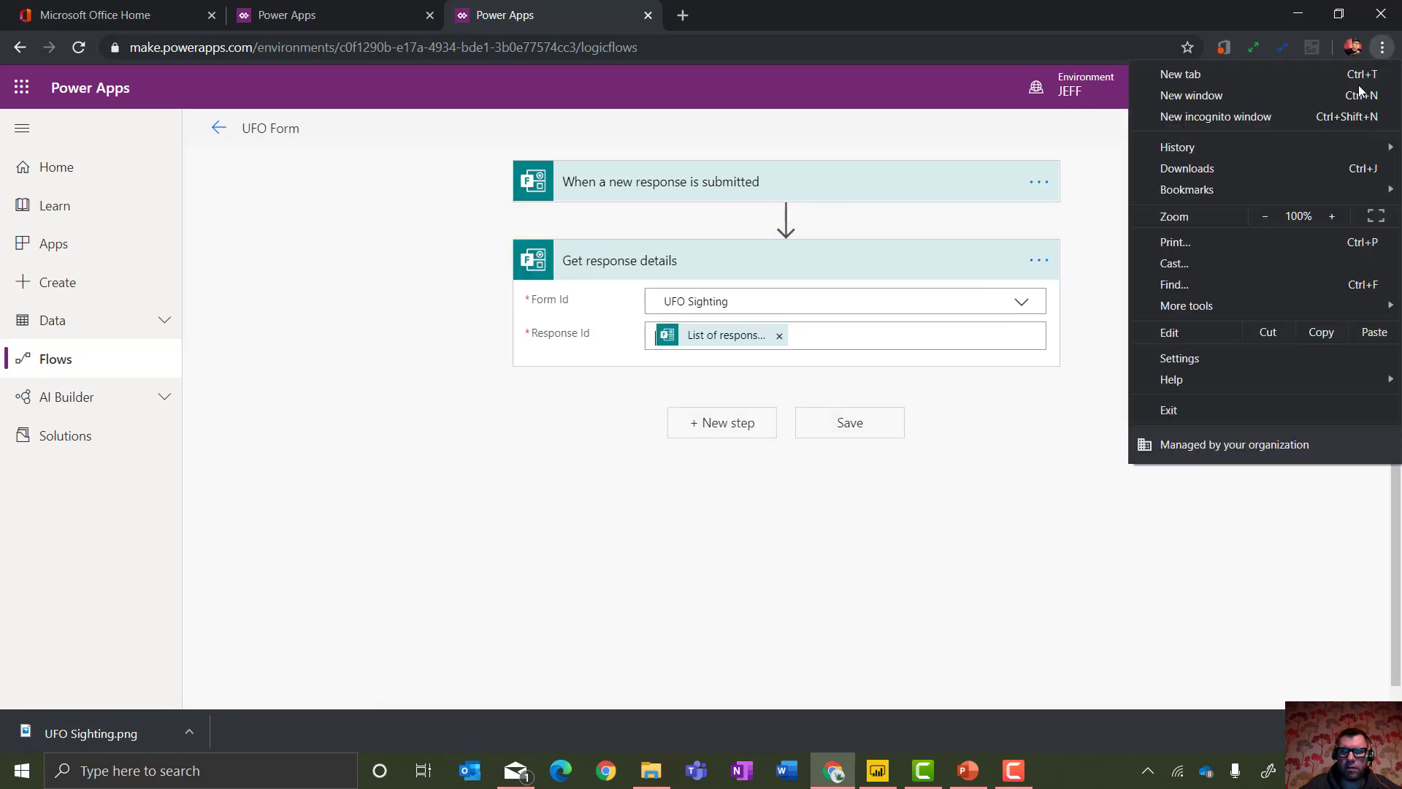
click(1270, 214)
click(1023, 414)
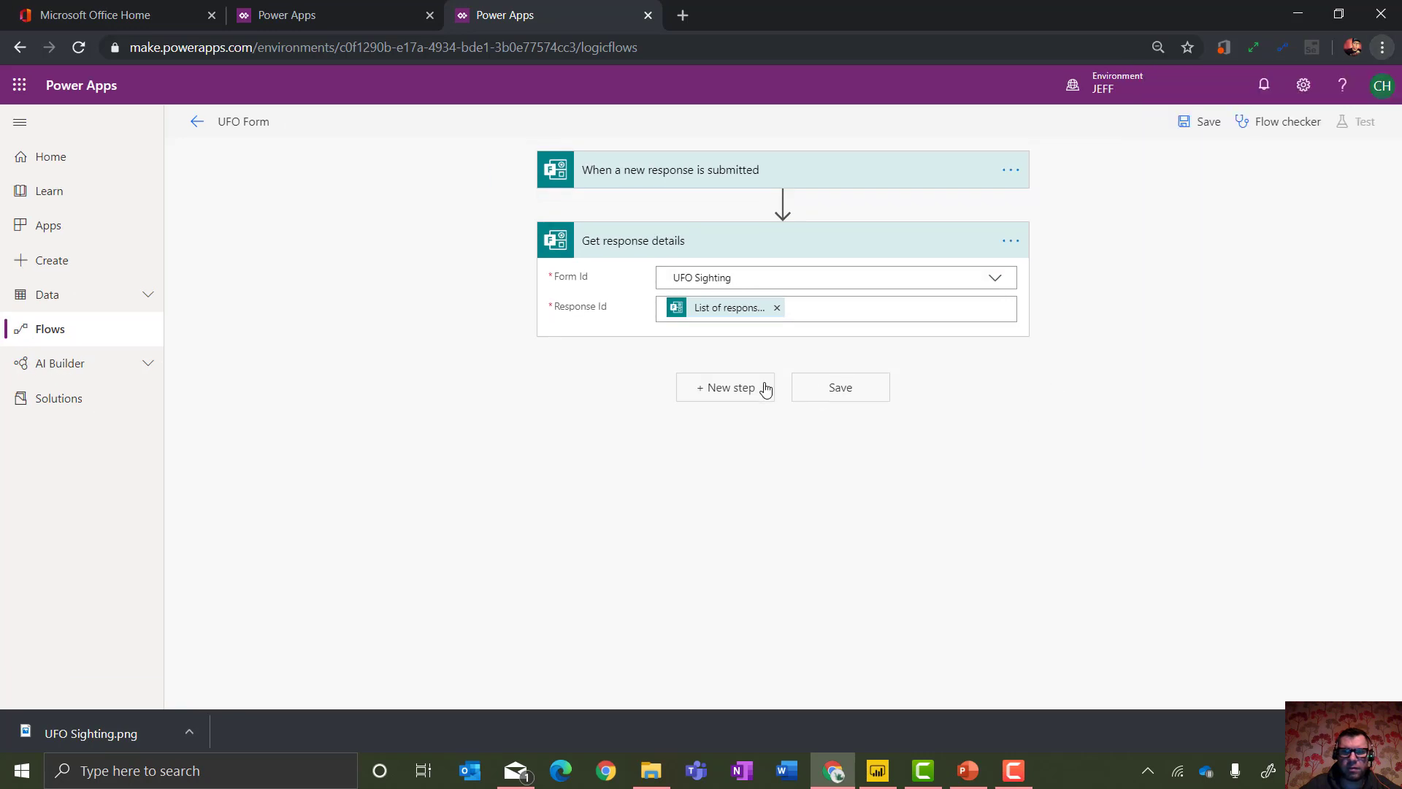
click(715, 389)
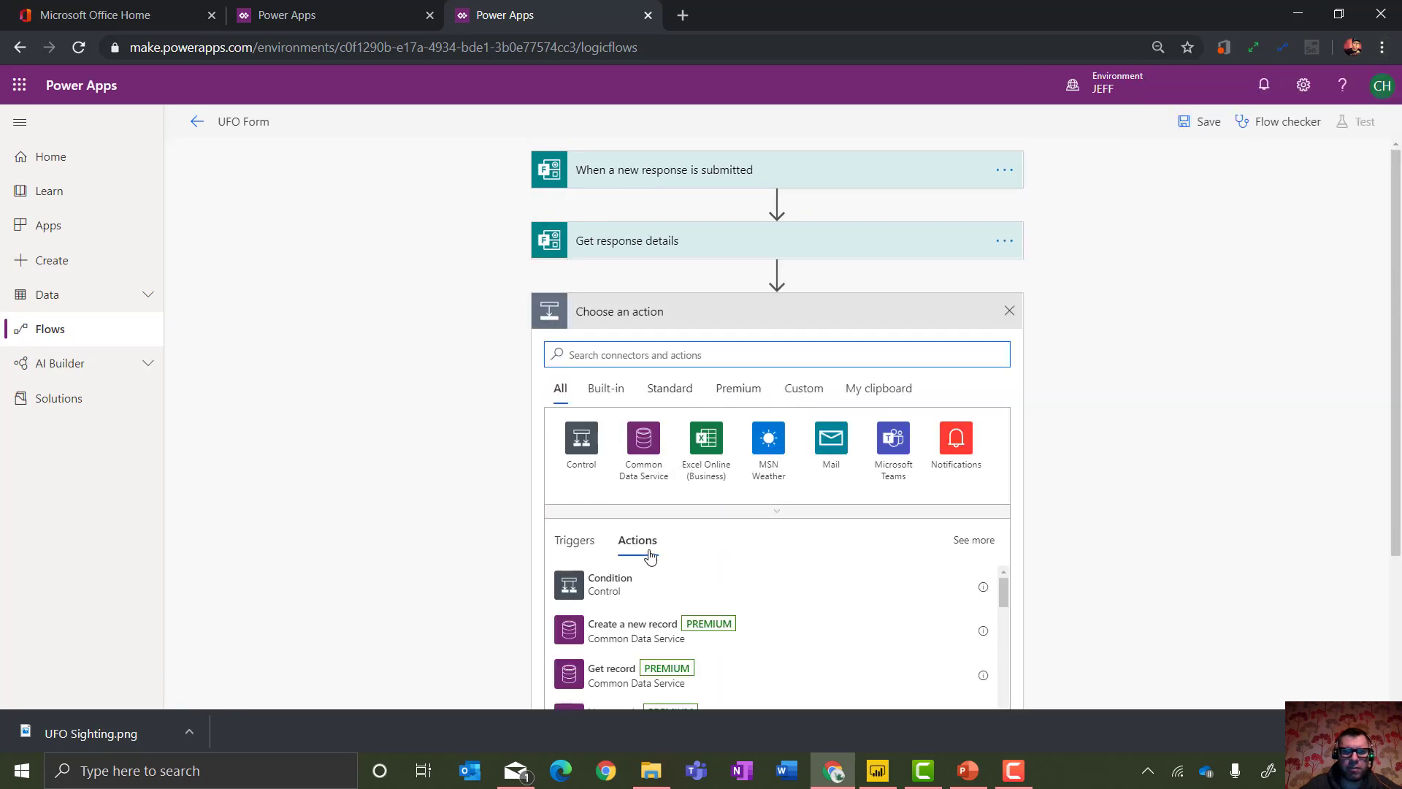
click(644, 629)
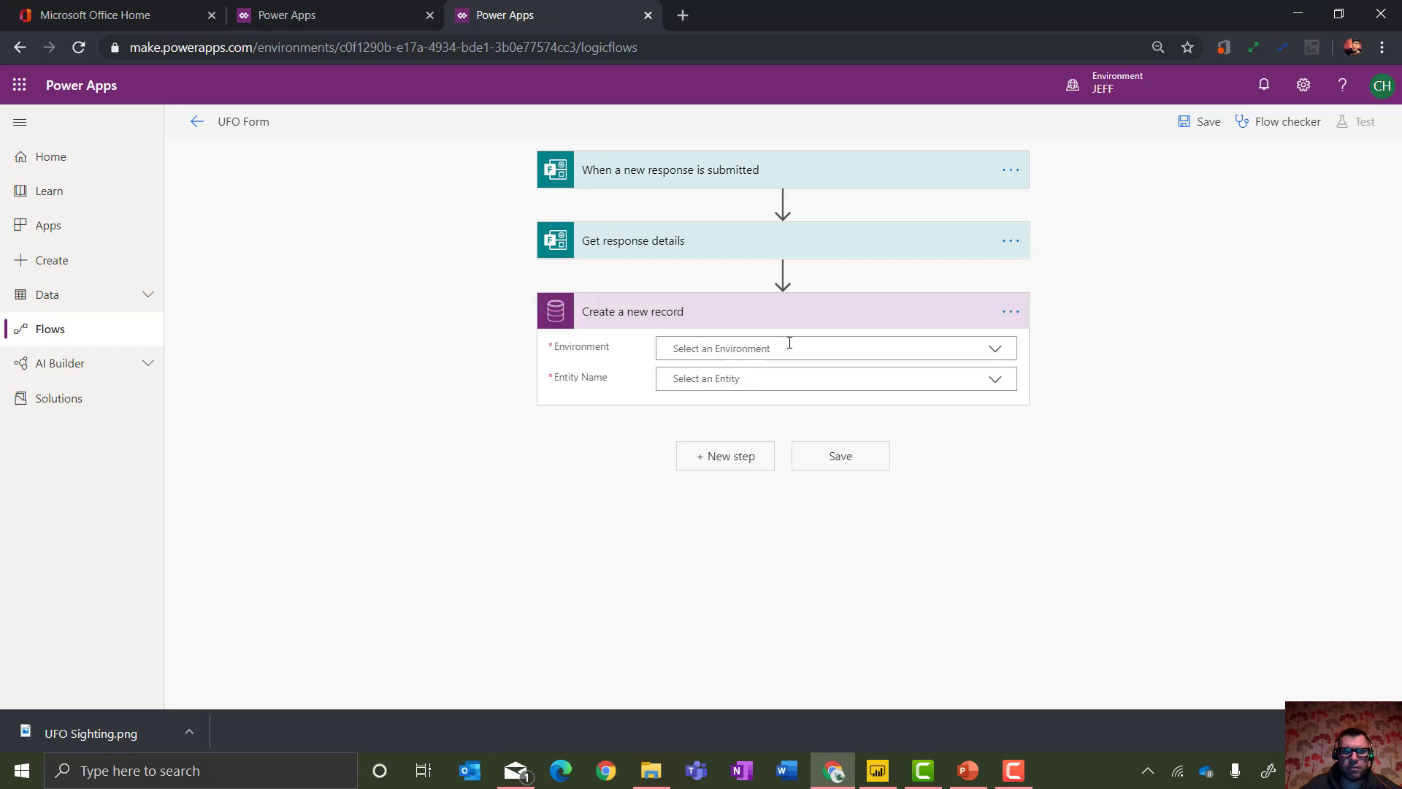
click(993, 353)
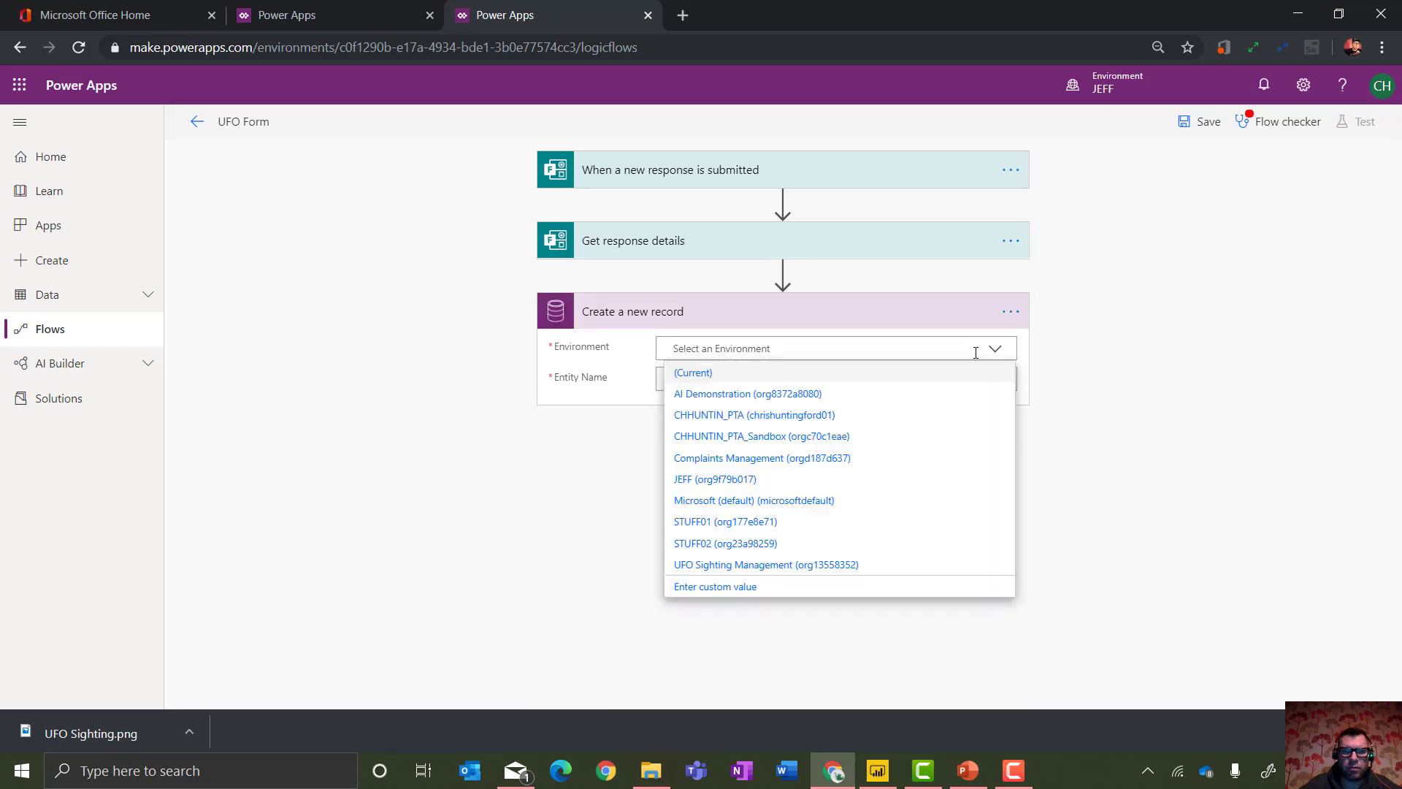
click(730, 480)
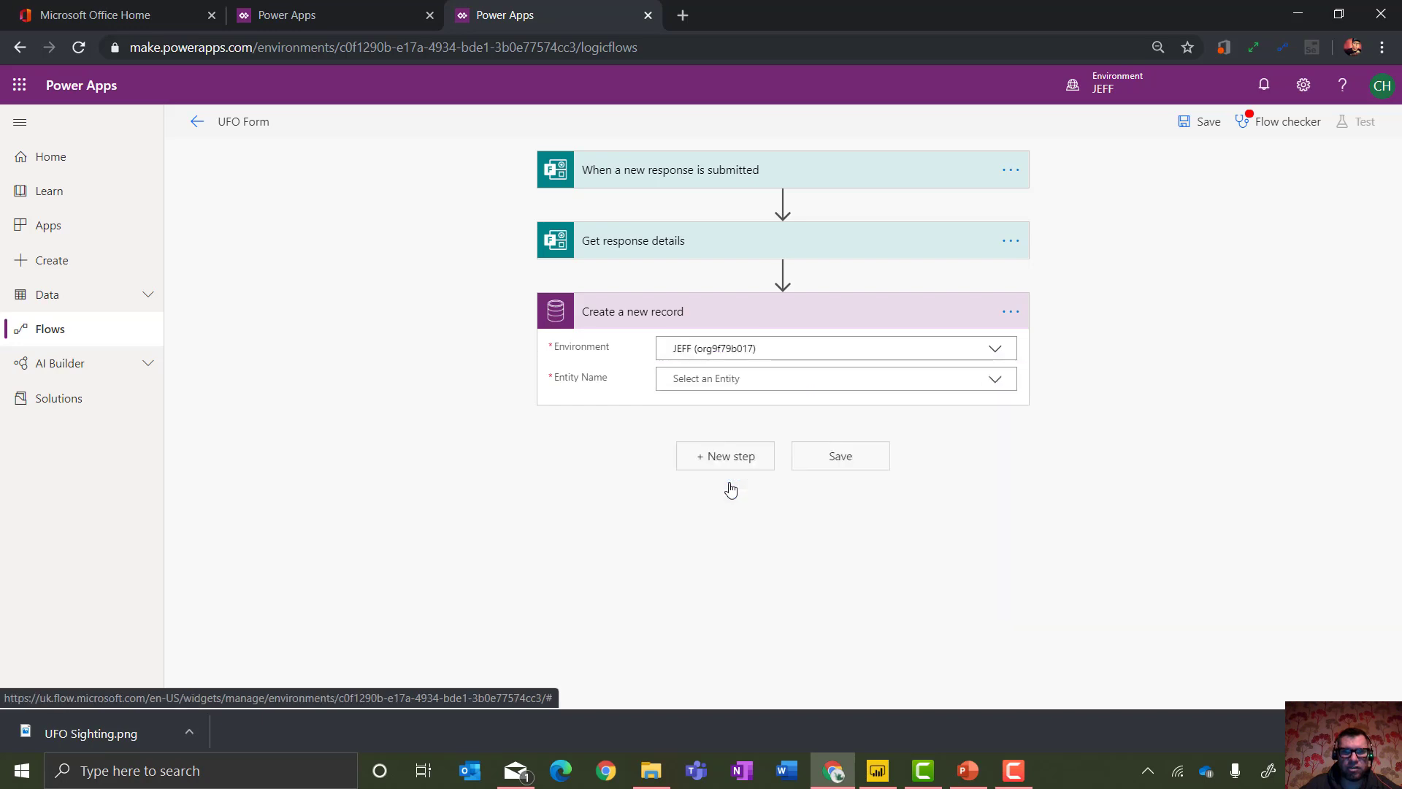
click(783, 380)
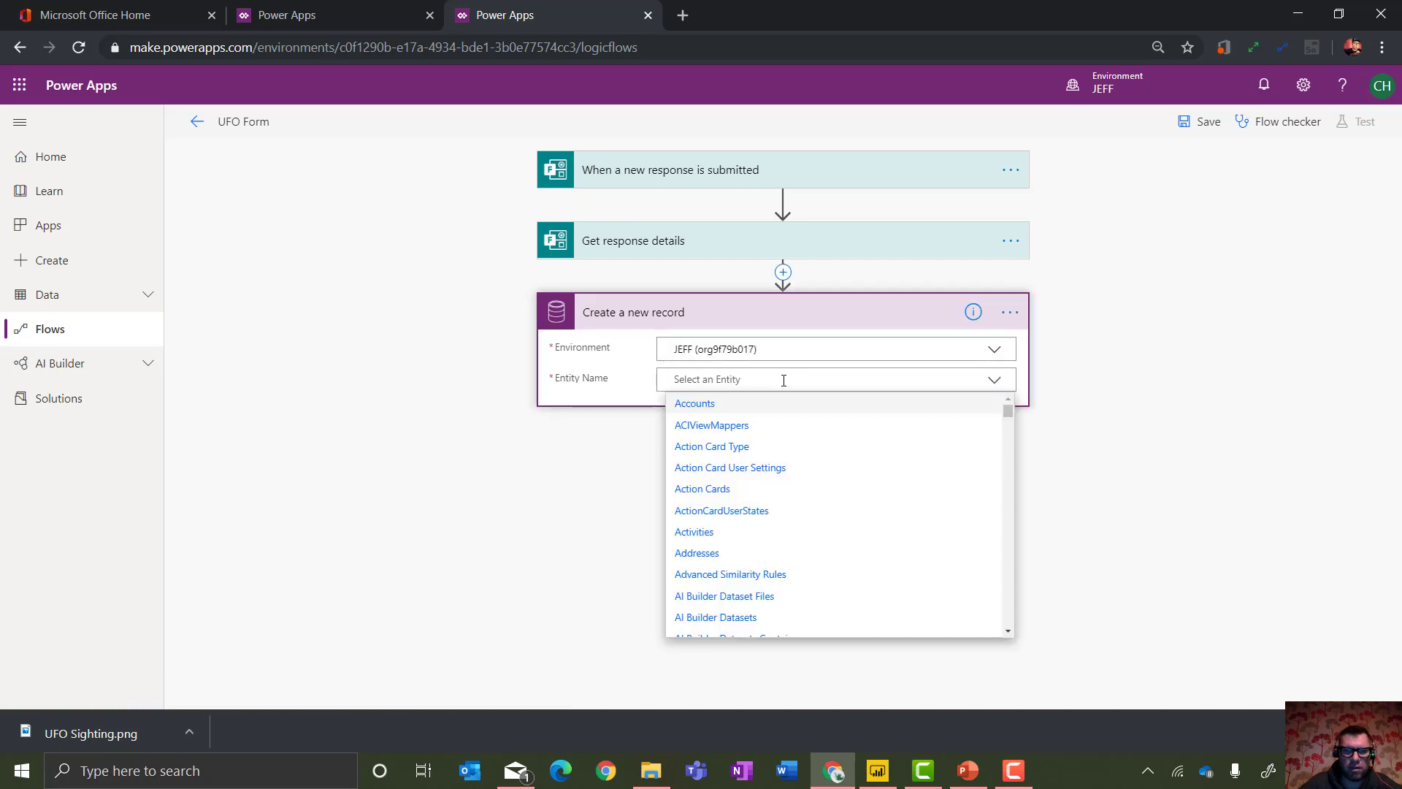
text(ufo)
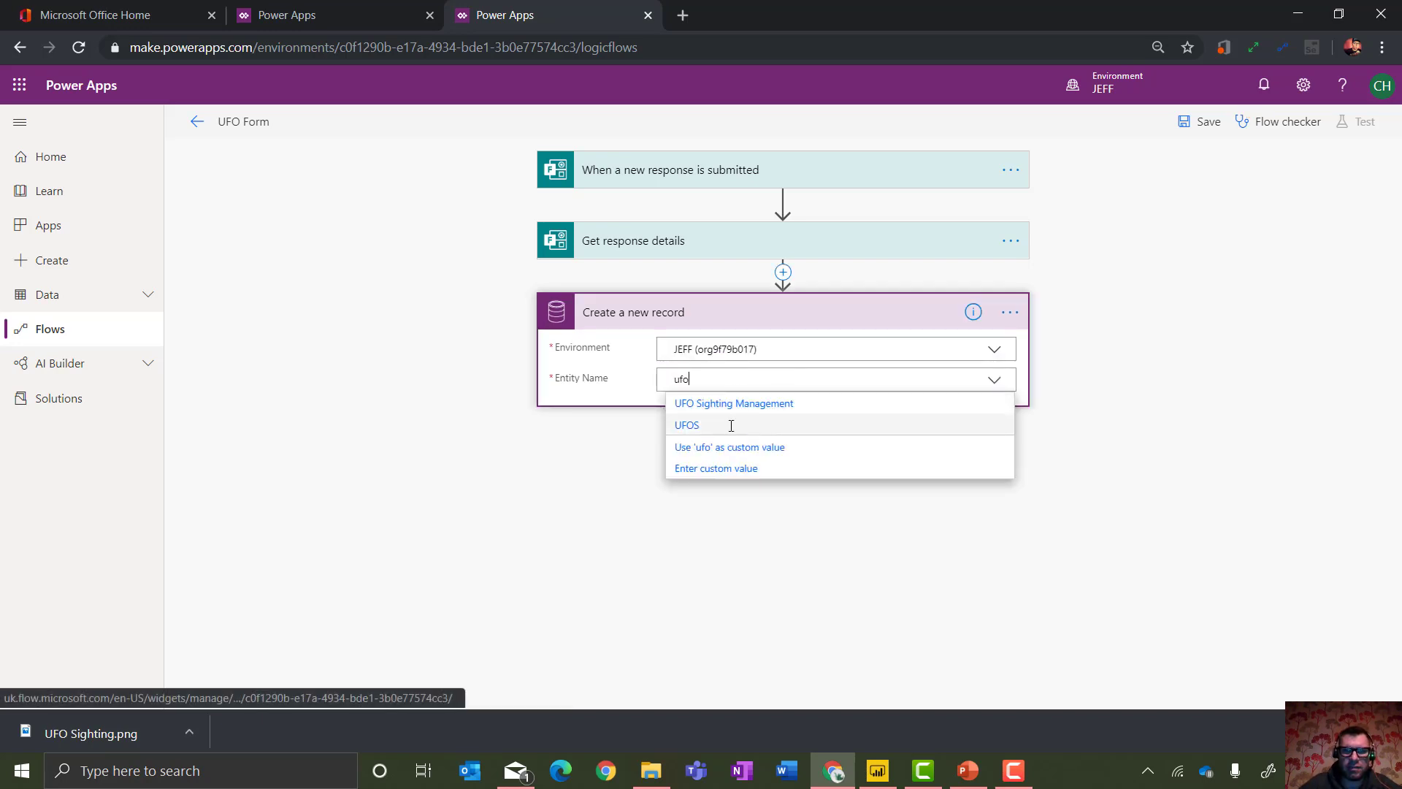
click(739, 427)
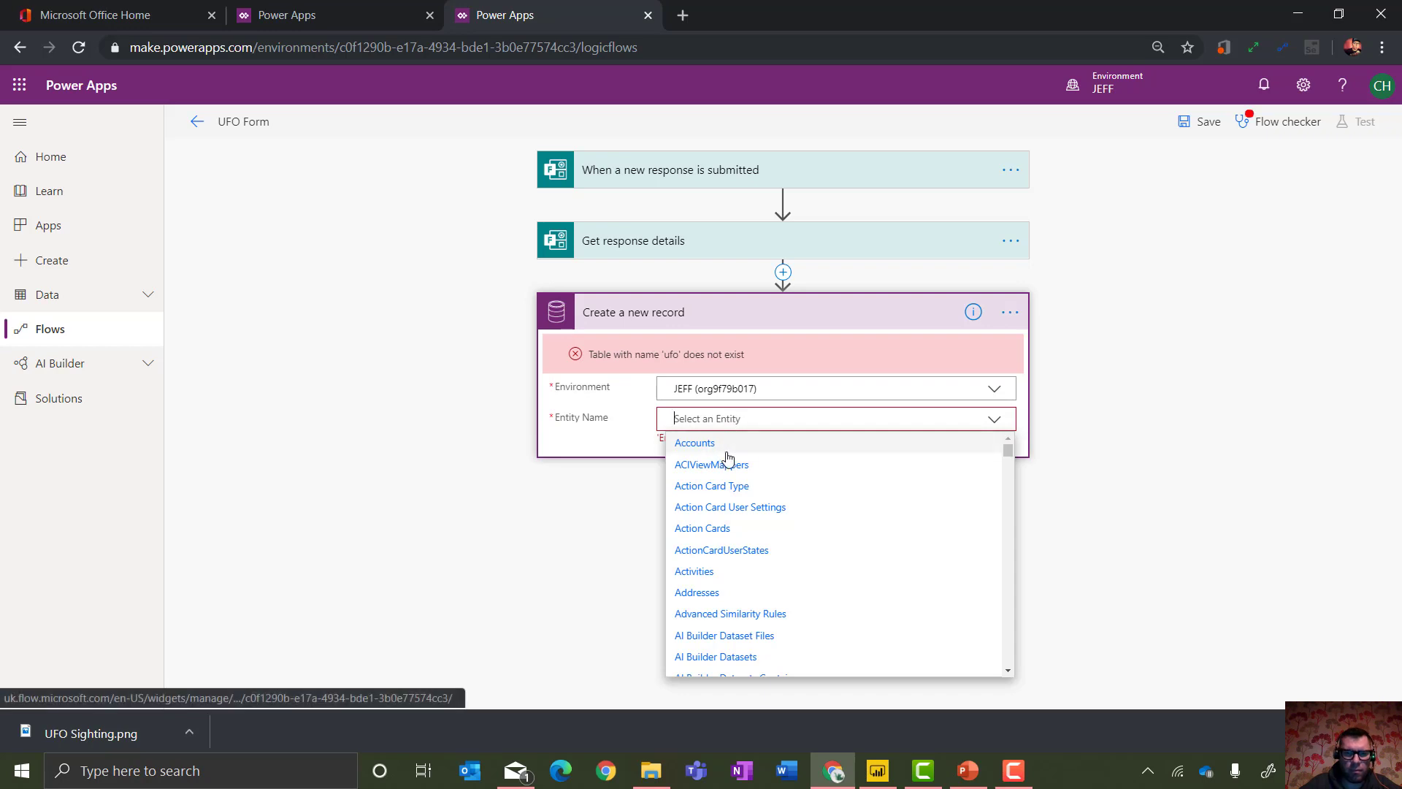
text(ufo)
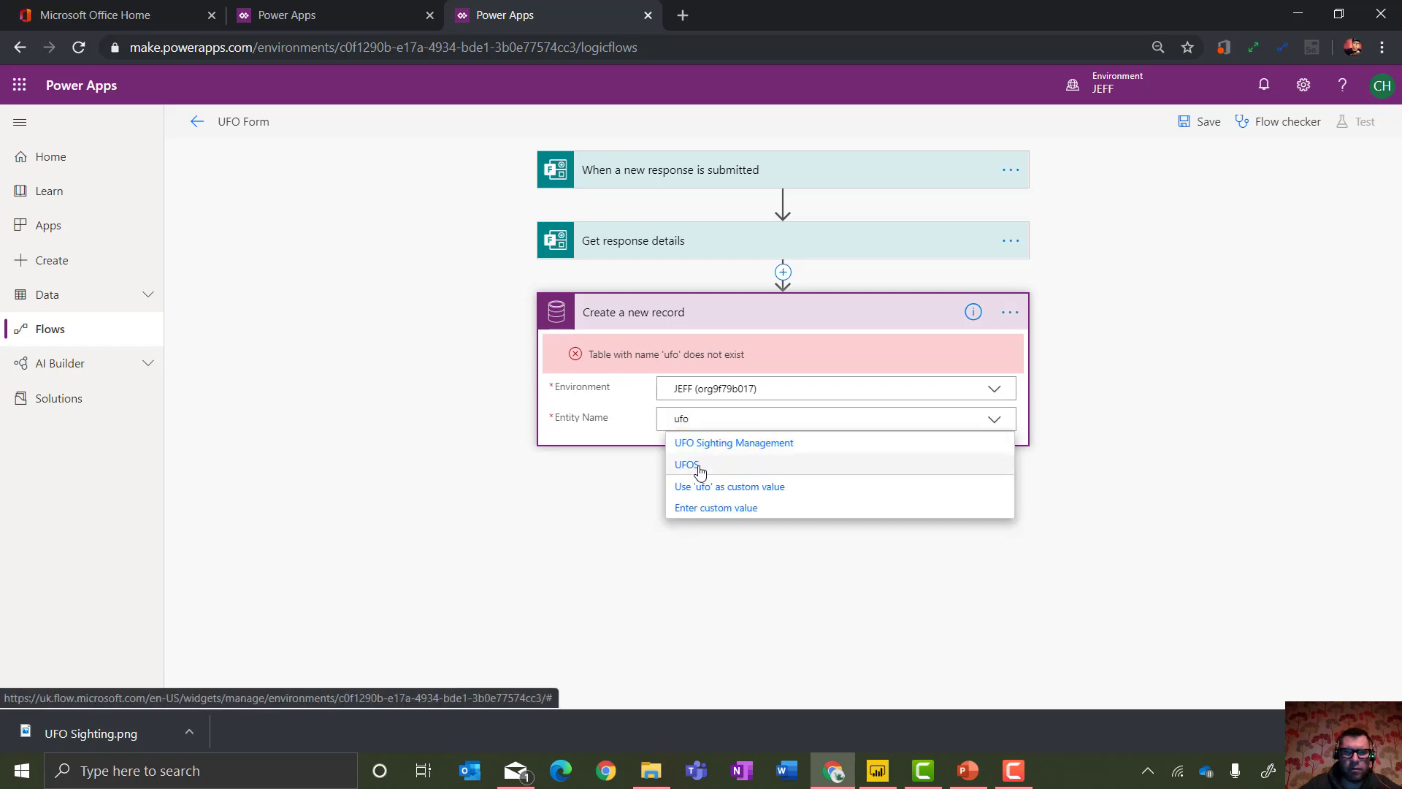
click(704, 466)
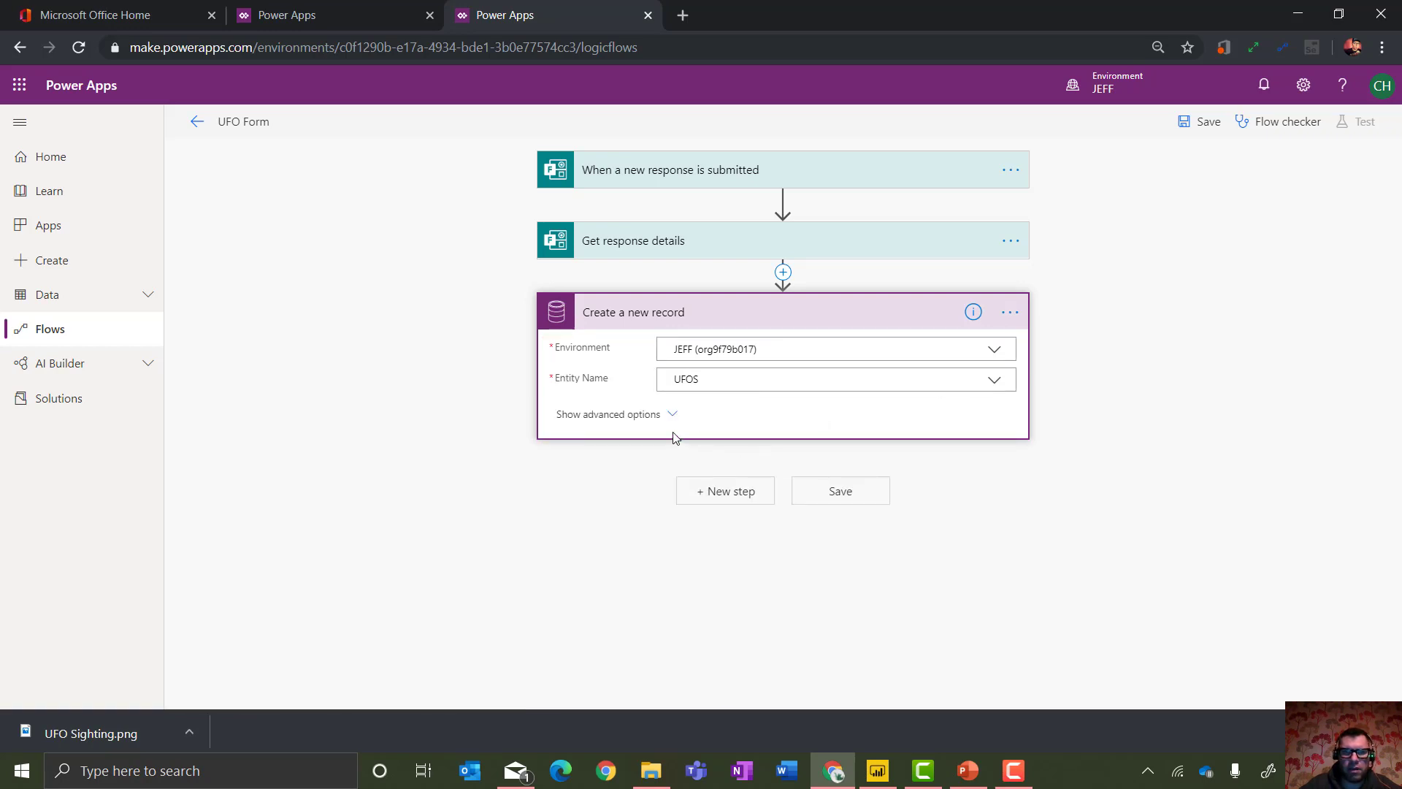
Map the form's City, Comments and Country answers to the matching fields of the Create a new record action and save the flow.
click(673, 415)
scroll(1399, 447, down, 3)
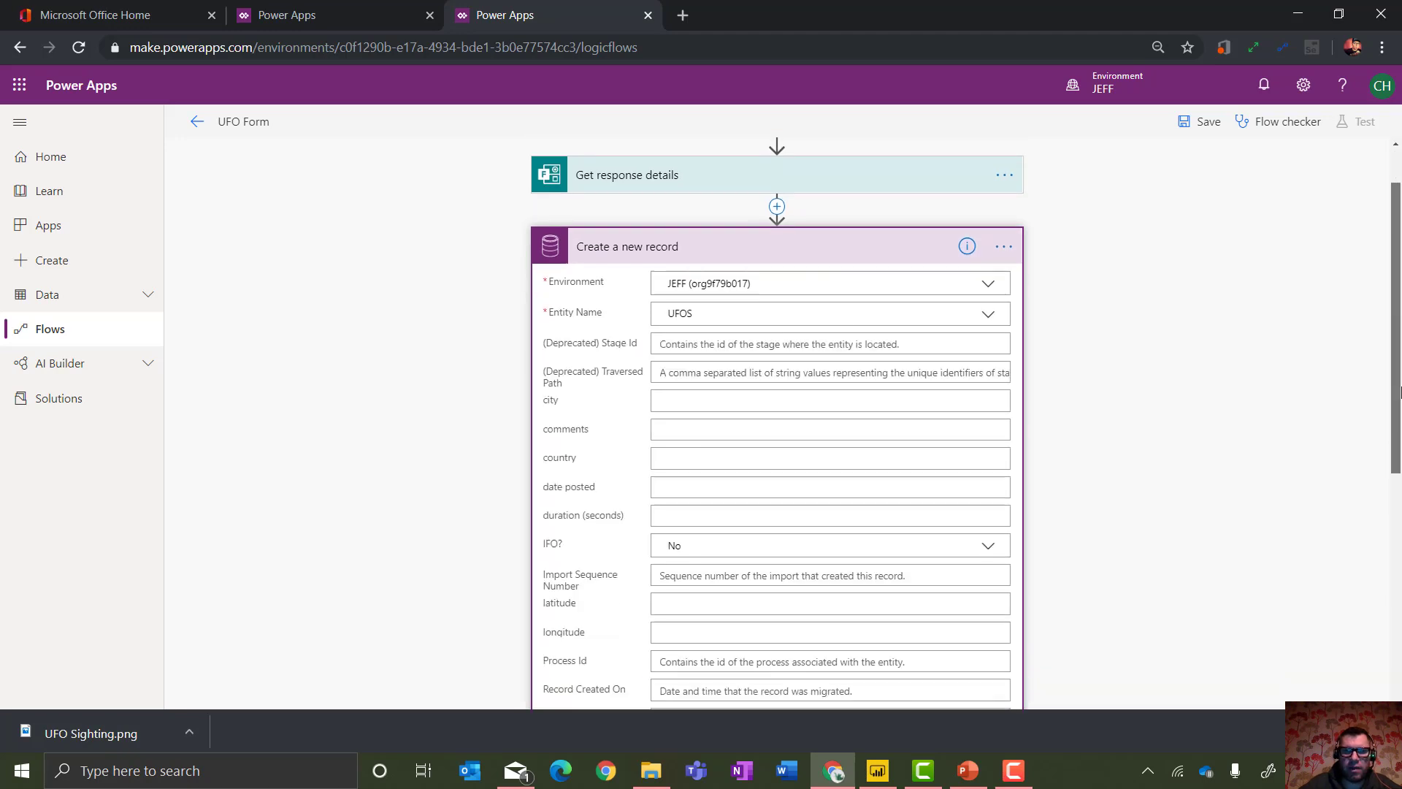
scroll(1398, 447, down, 1)
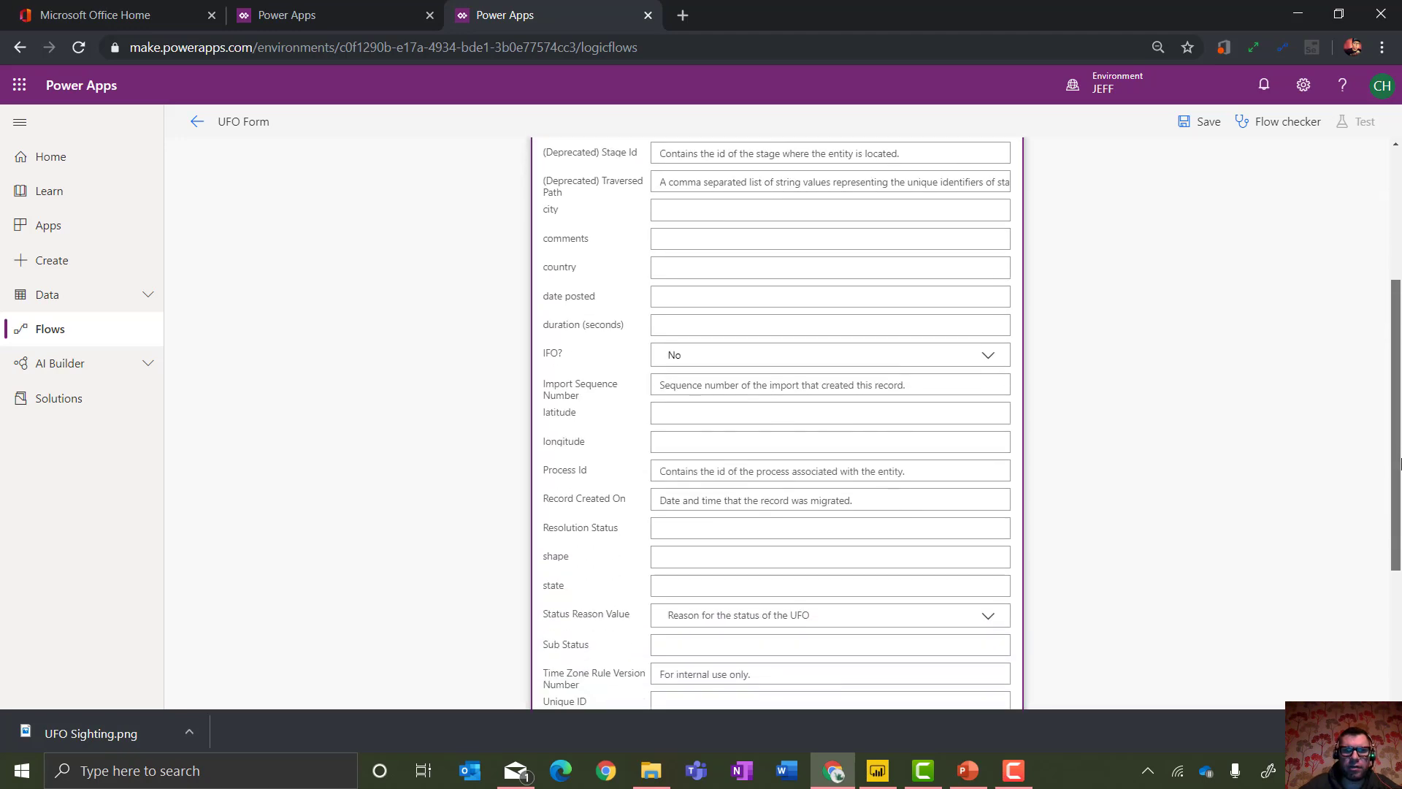
click(788, 243)
click(1131, 425)
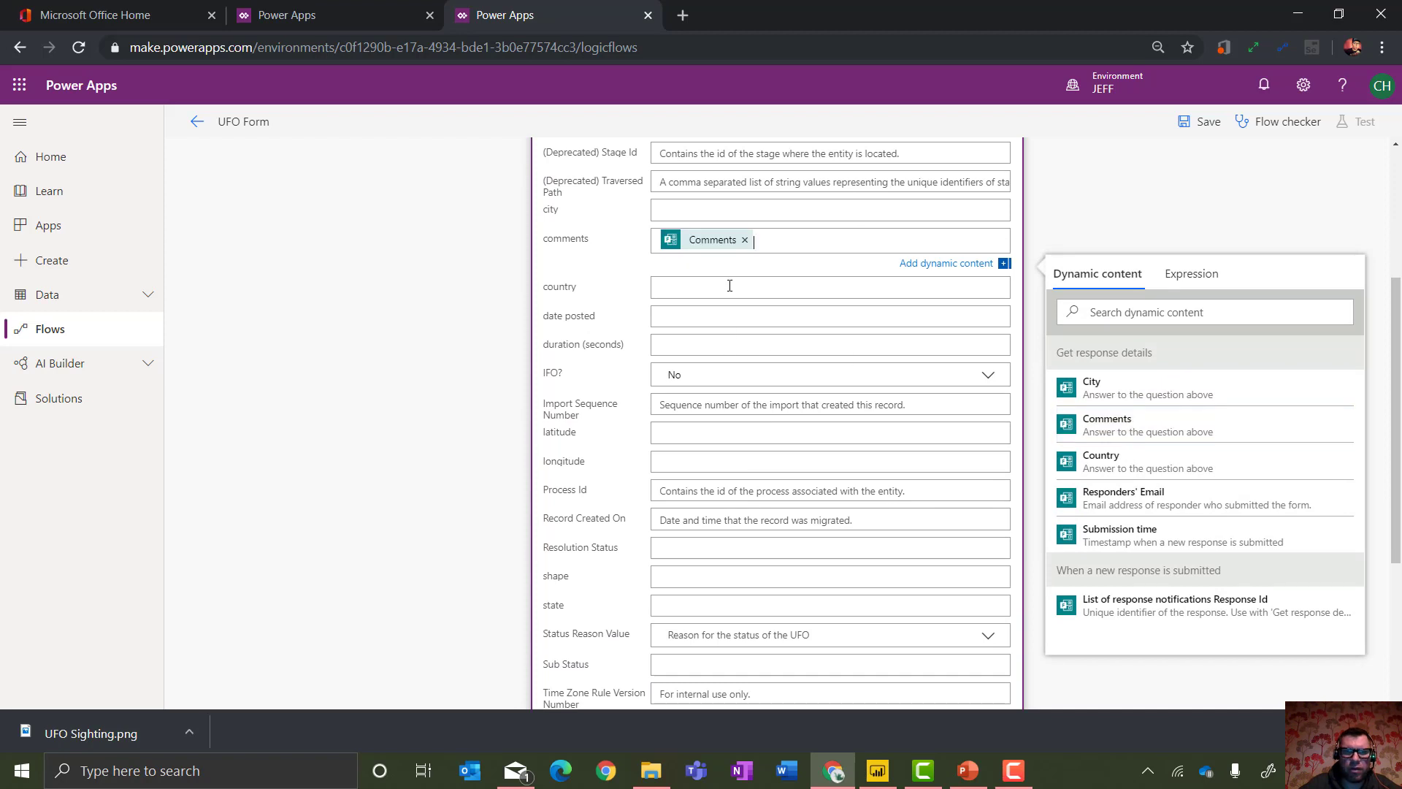
click(709, 214)
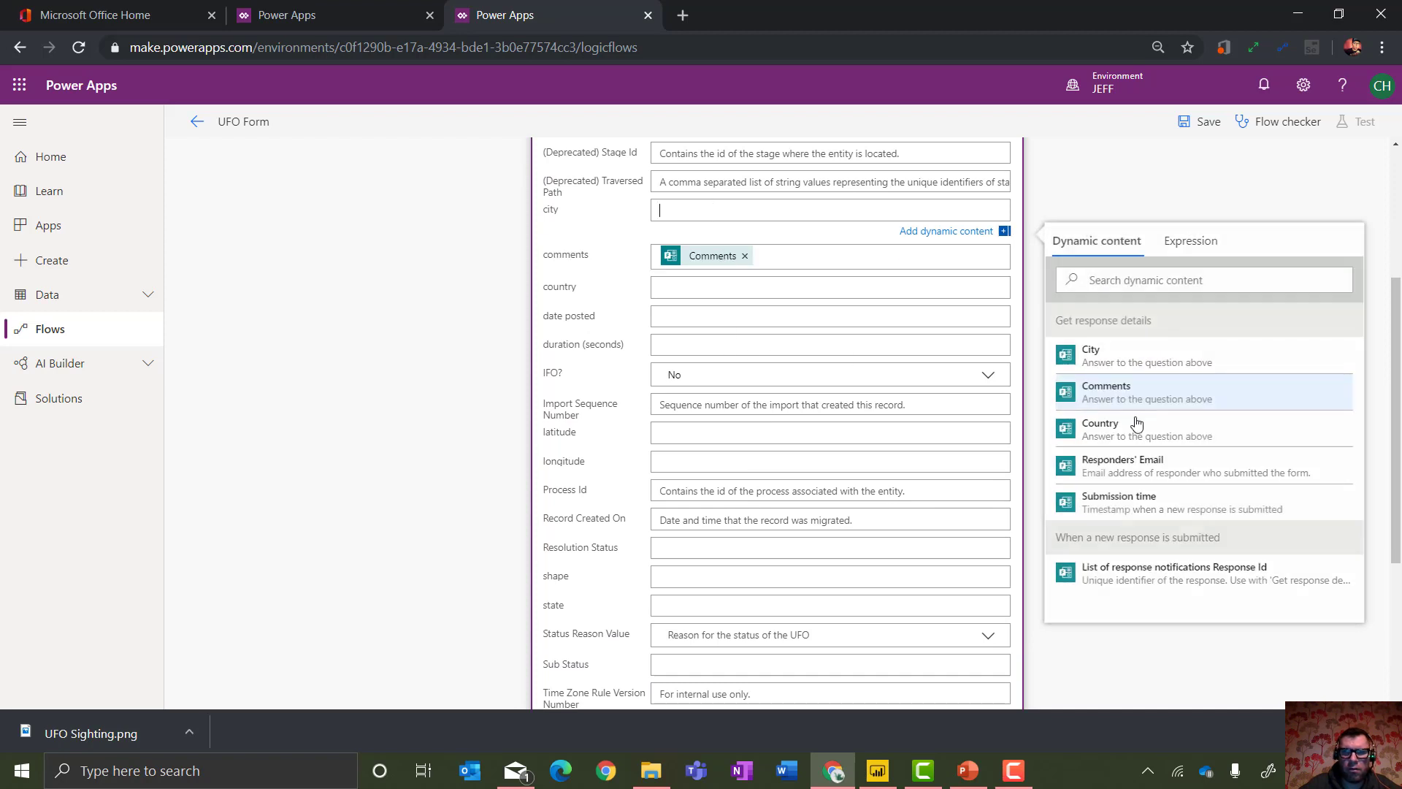
click(1114, 360)
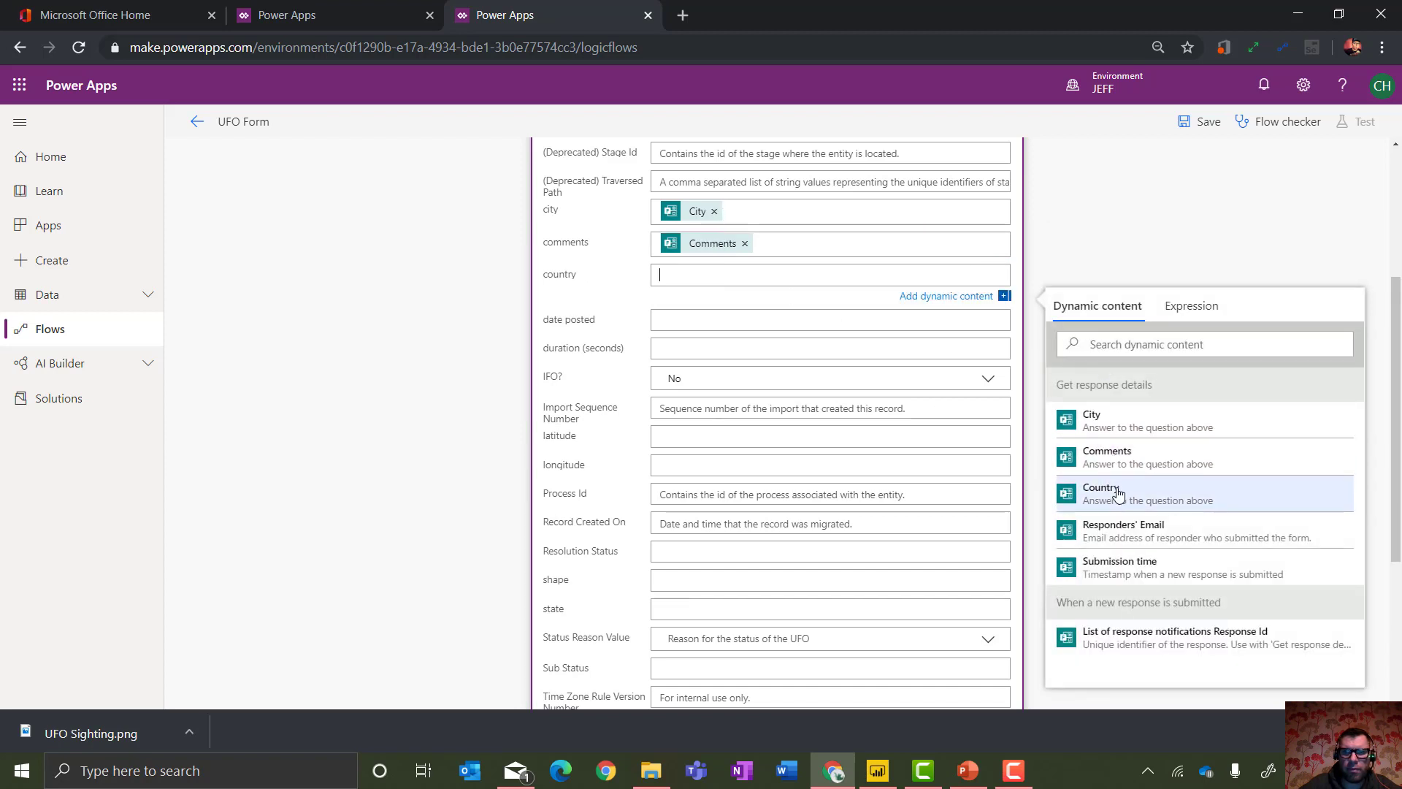
click(1118, 494)
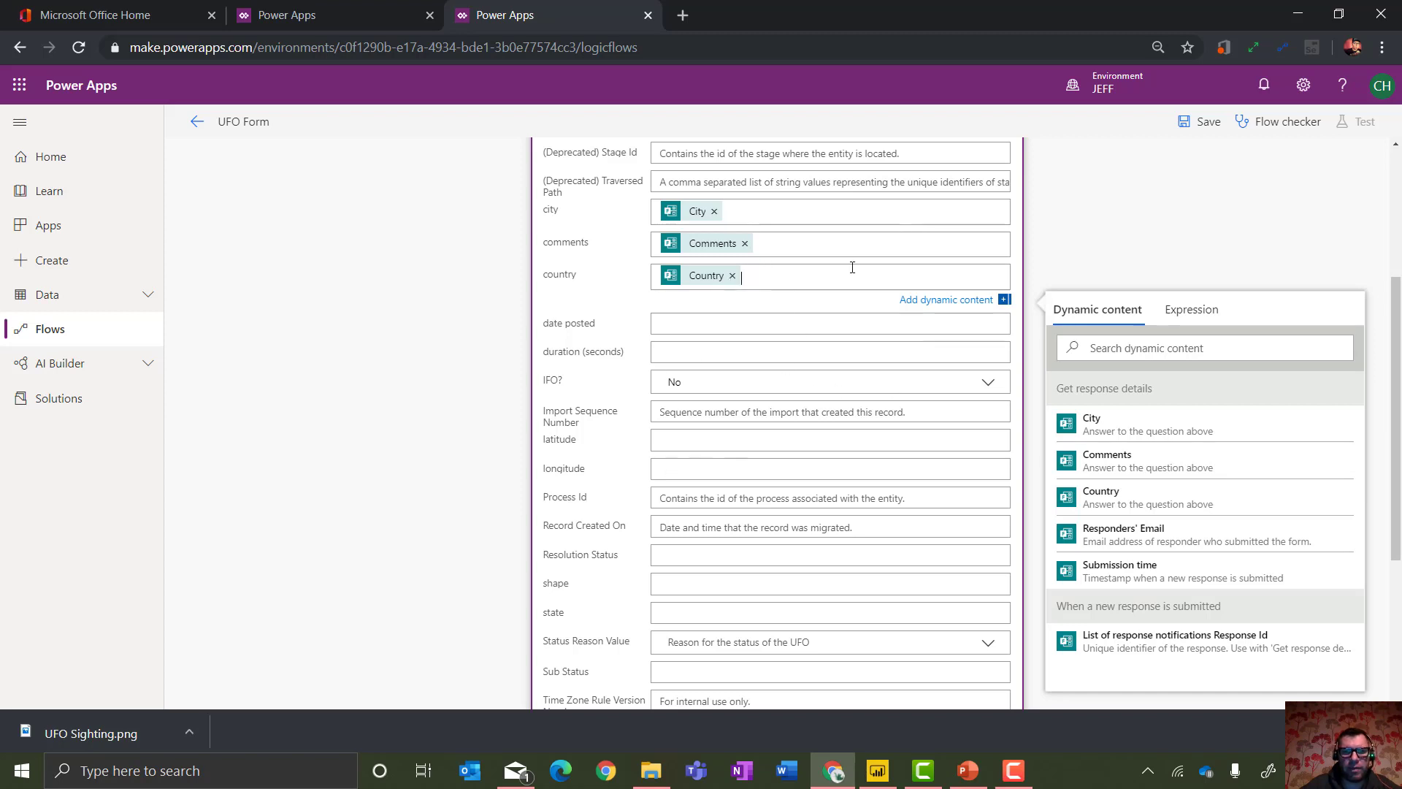
click(1188, 128)
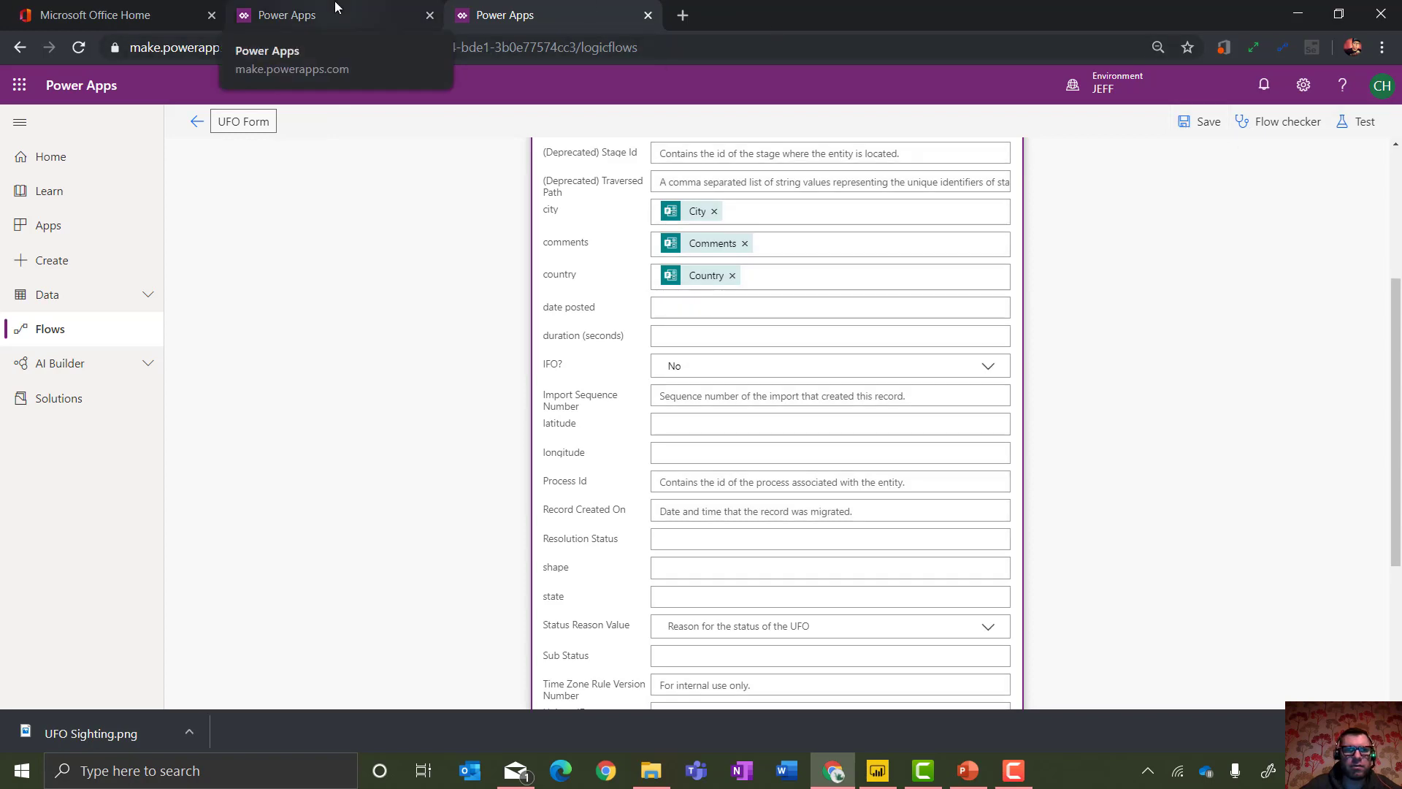
Open the UFO Sighting form in Microsoft Forms from the Office home page and preview it.
click(129, 9)
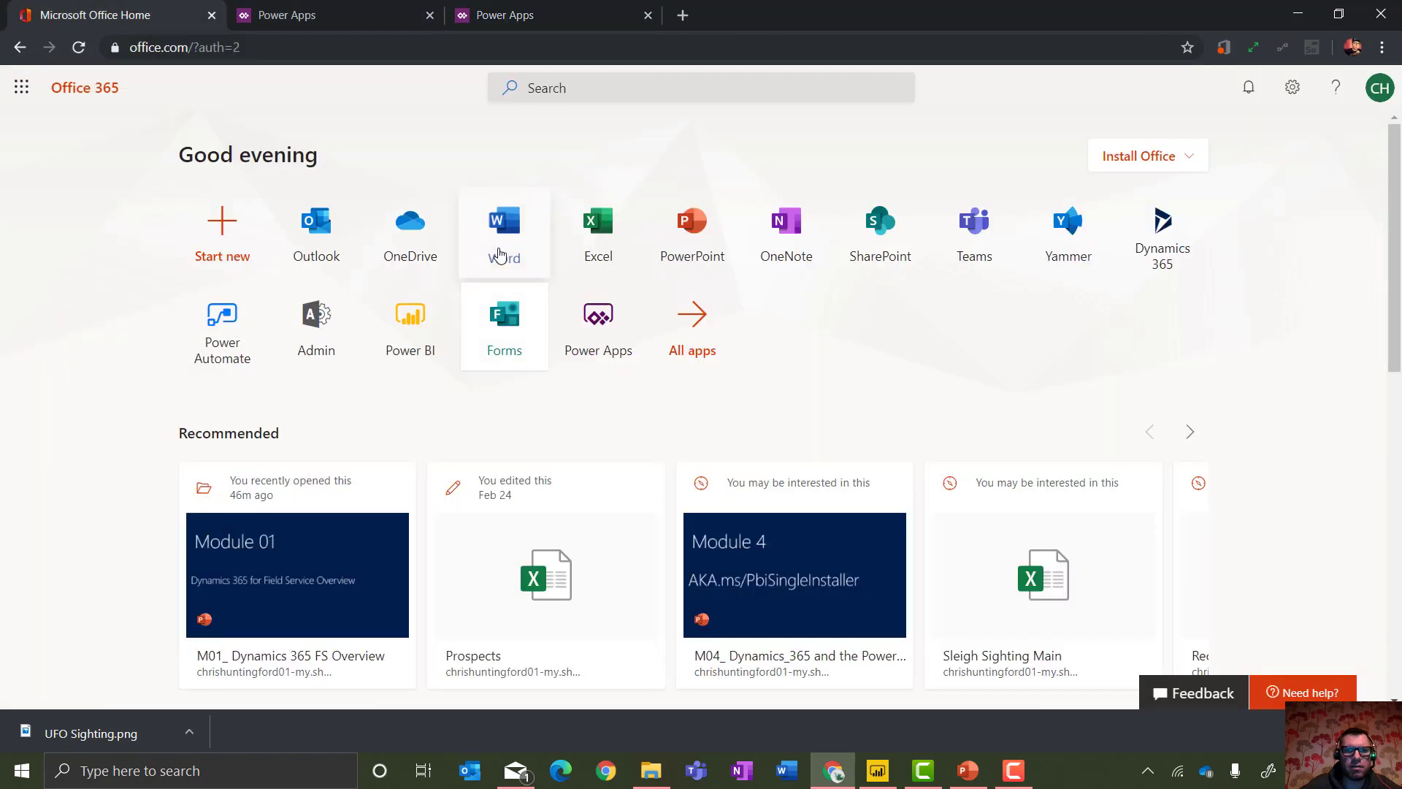
click(517, 348)
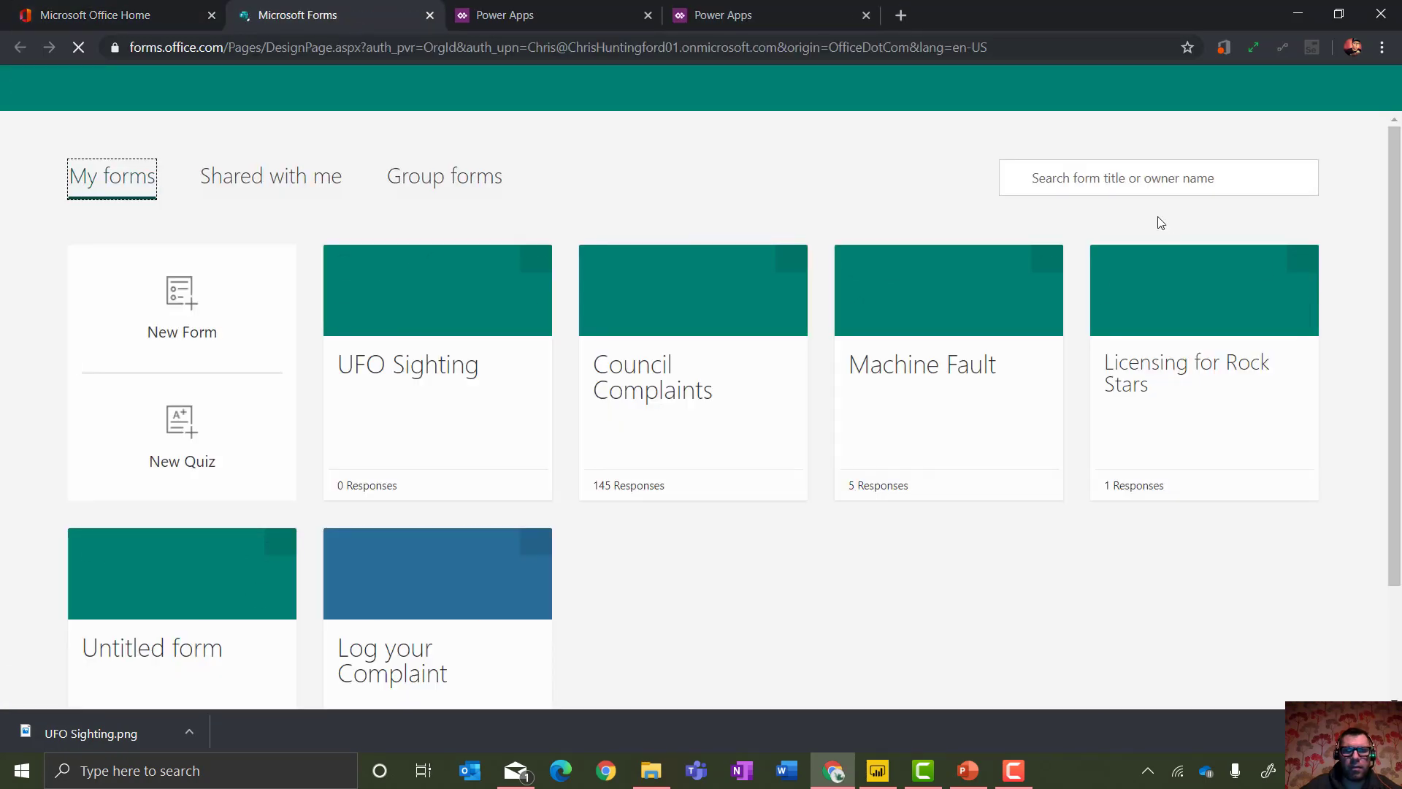
click(442, 369)
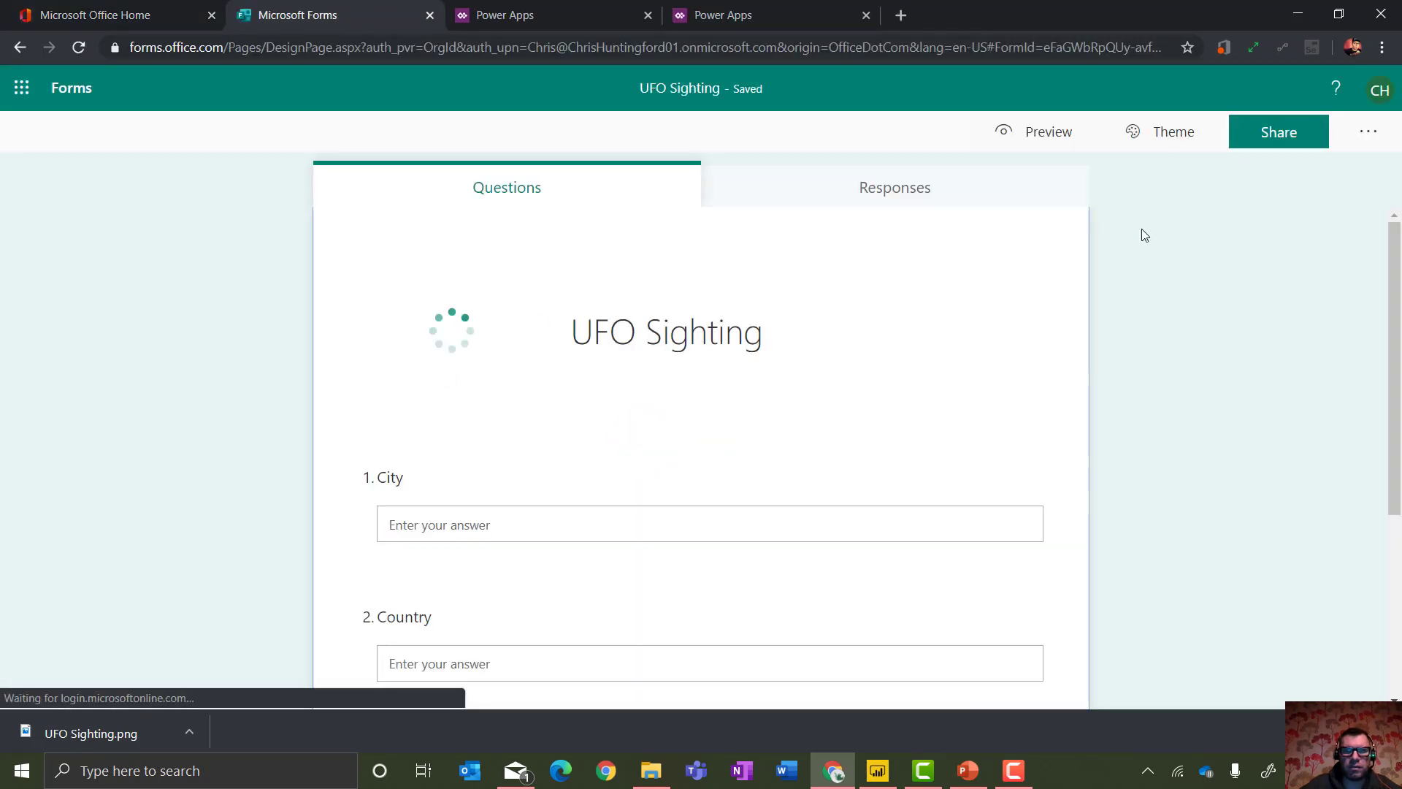
click(1052, 133)
Submit a test response with city "london", country "Uk" and comment "Im so angry with the aliens", and return to the flow in Power Apps.
click(651, 413)
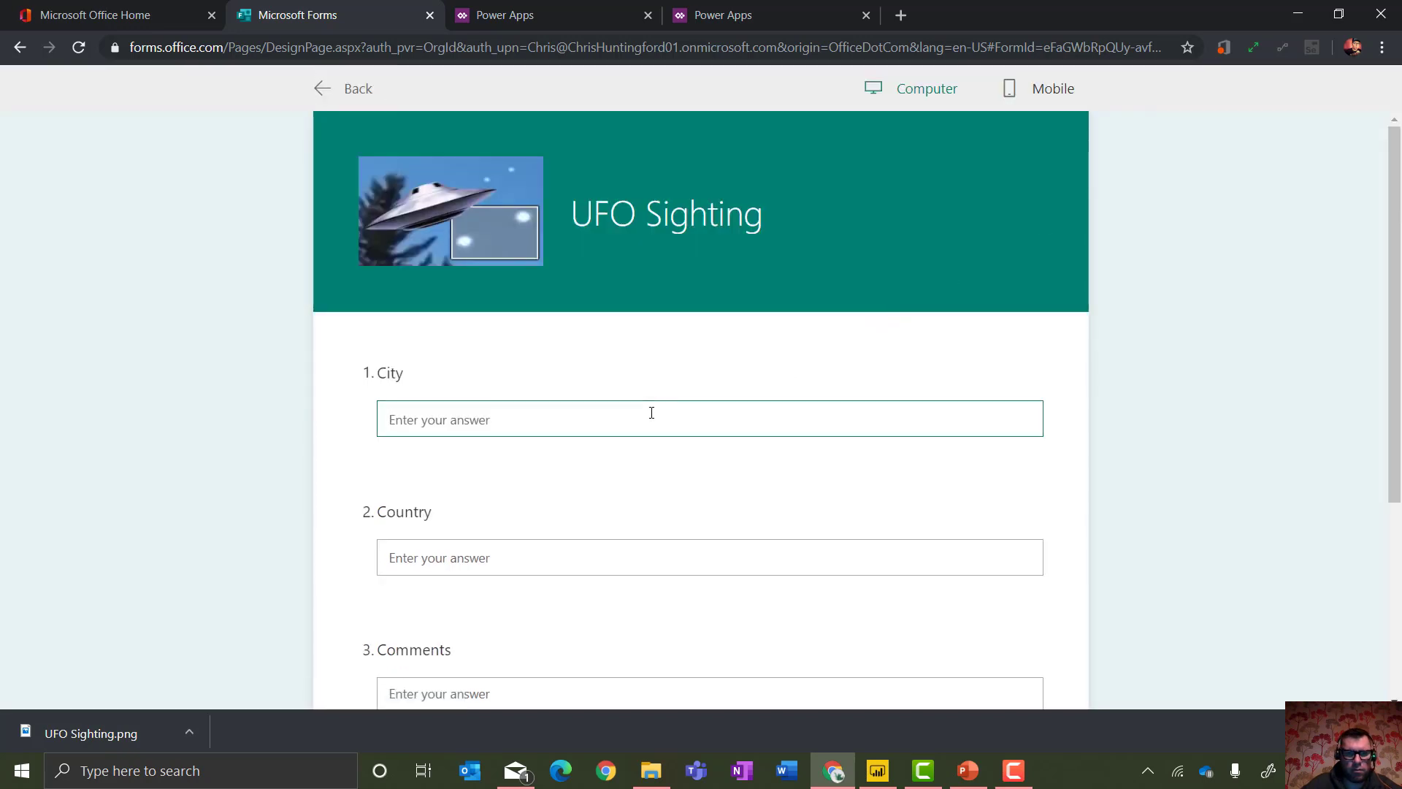
text(london)
key(Tab)
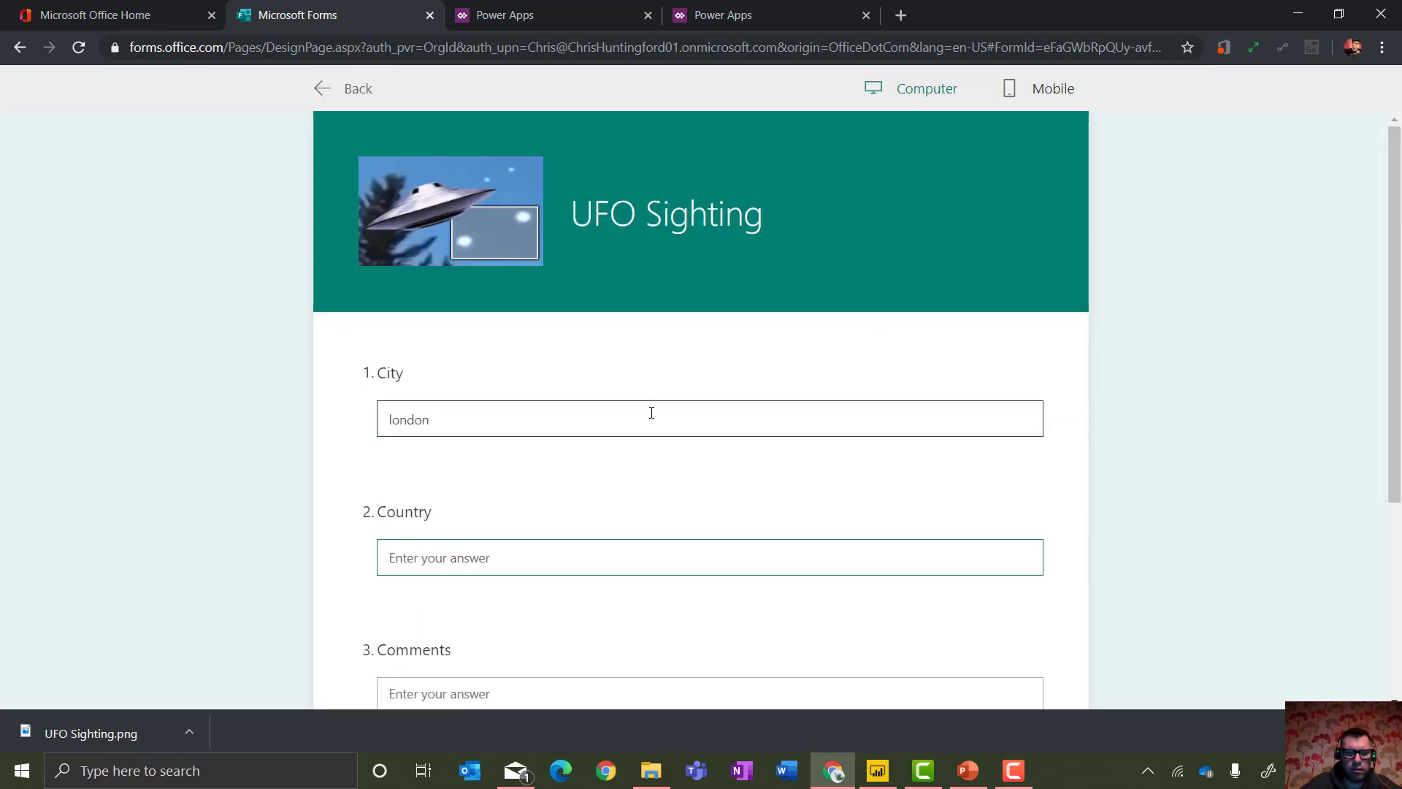
text(Uk)
key(Tab)
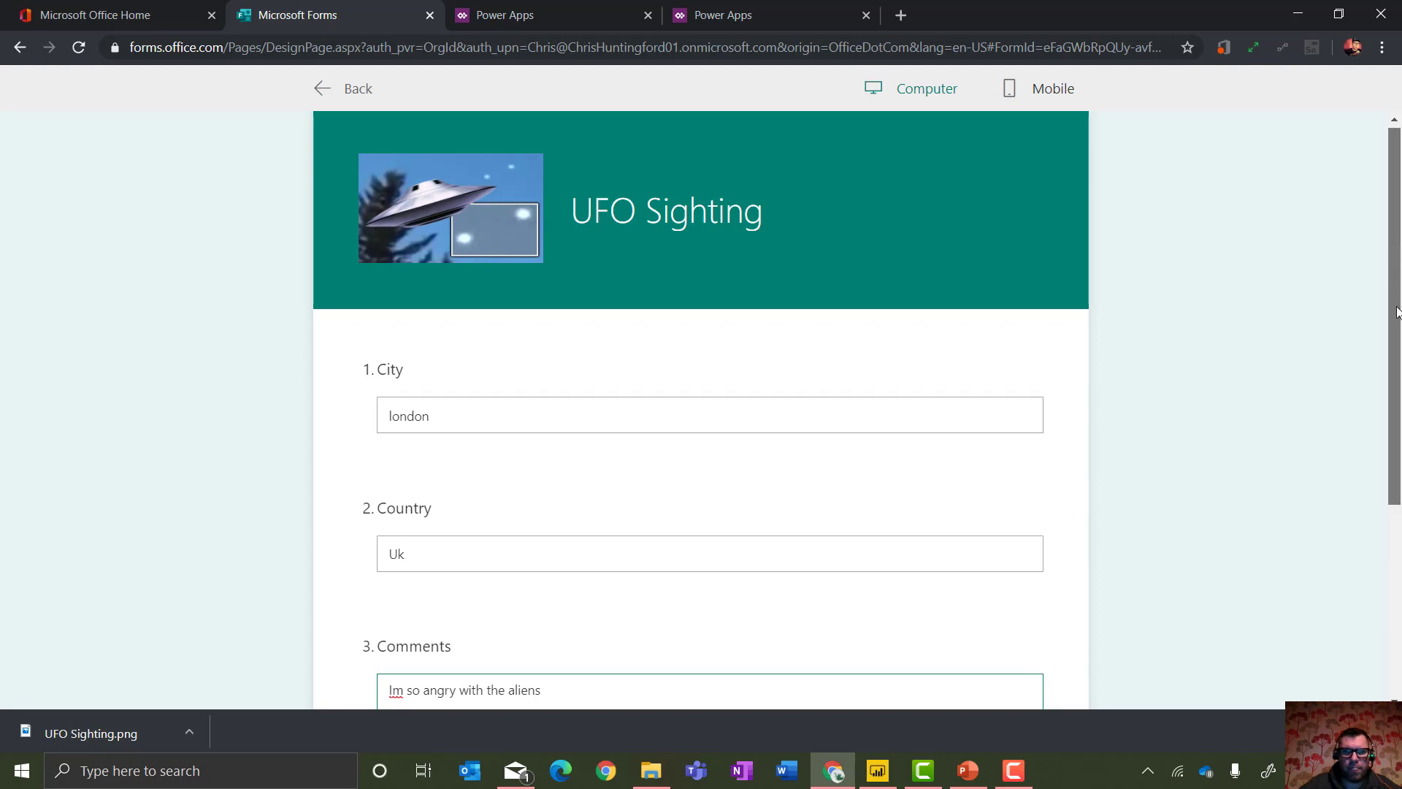
drag(1397, 241, 1400, 404)
click(478, 570)
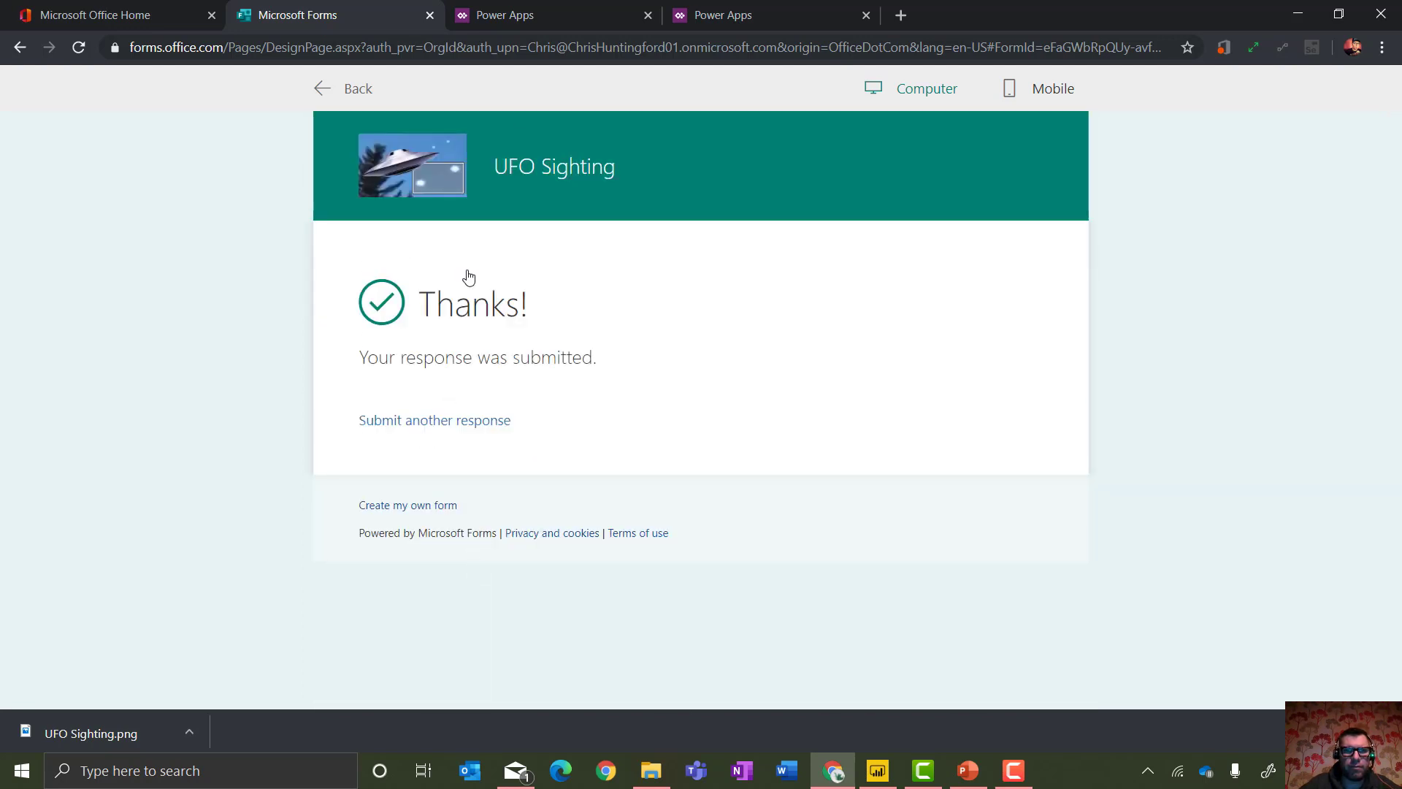
click(726, 17)
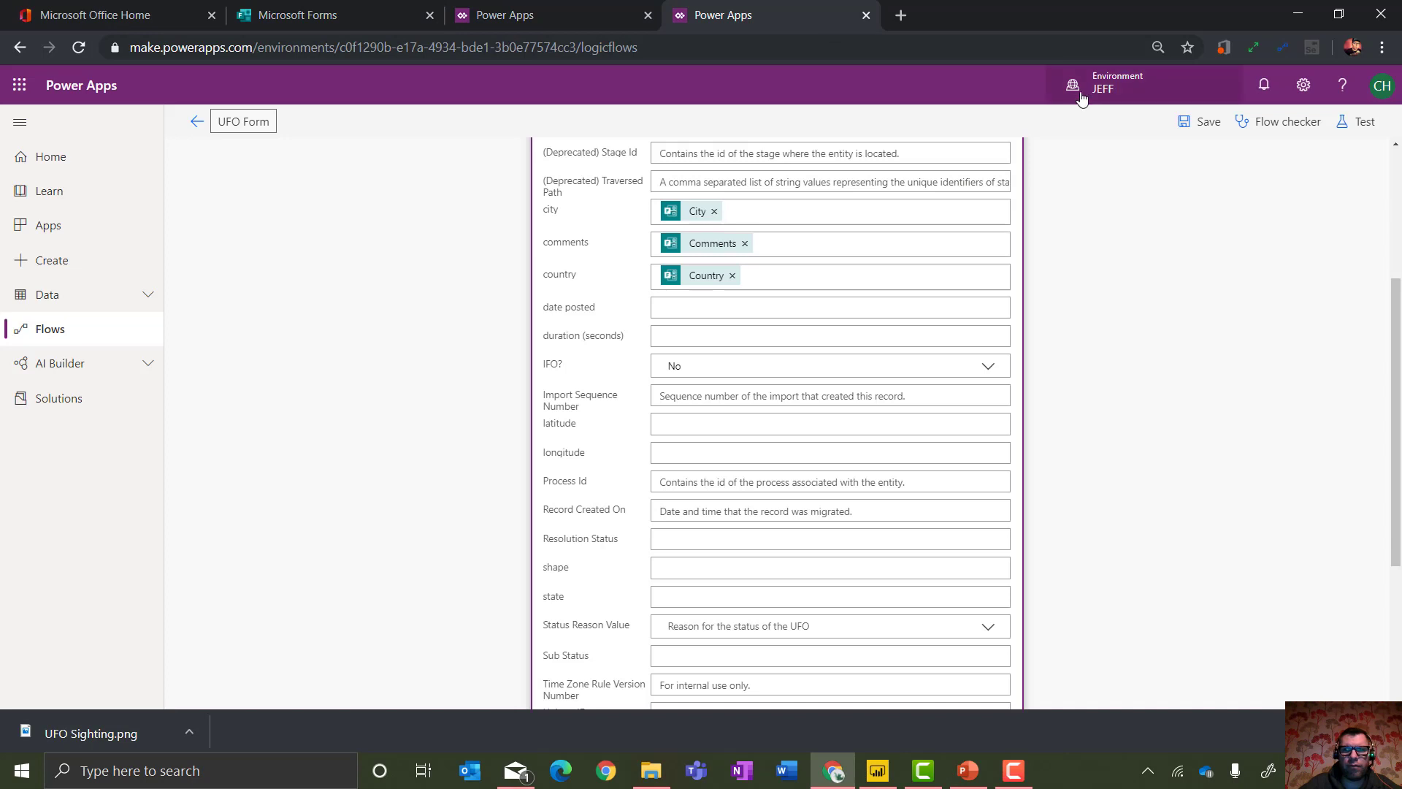
click(1356, 123)
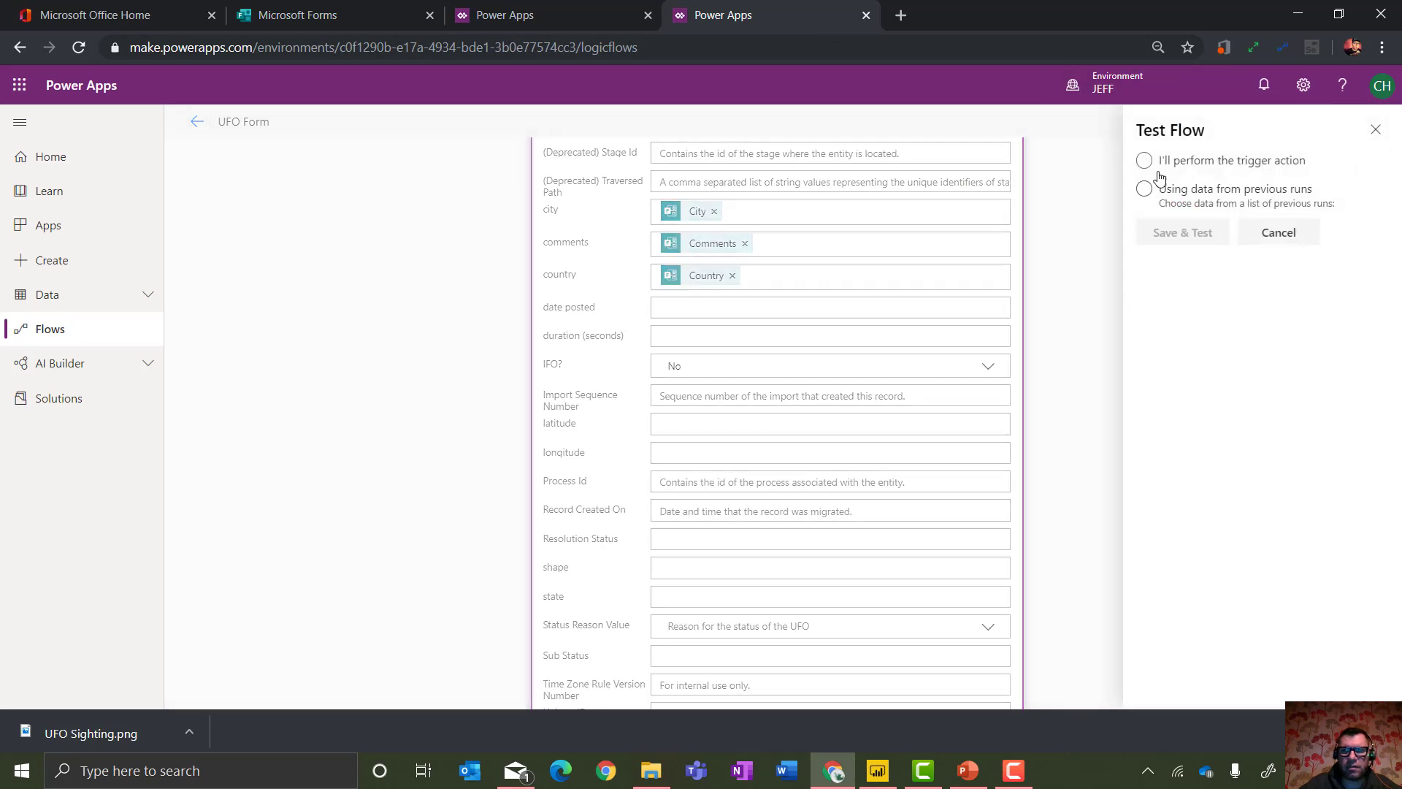
click(1144, 189)
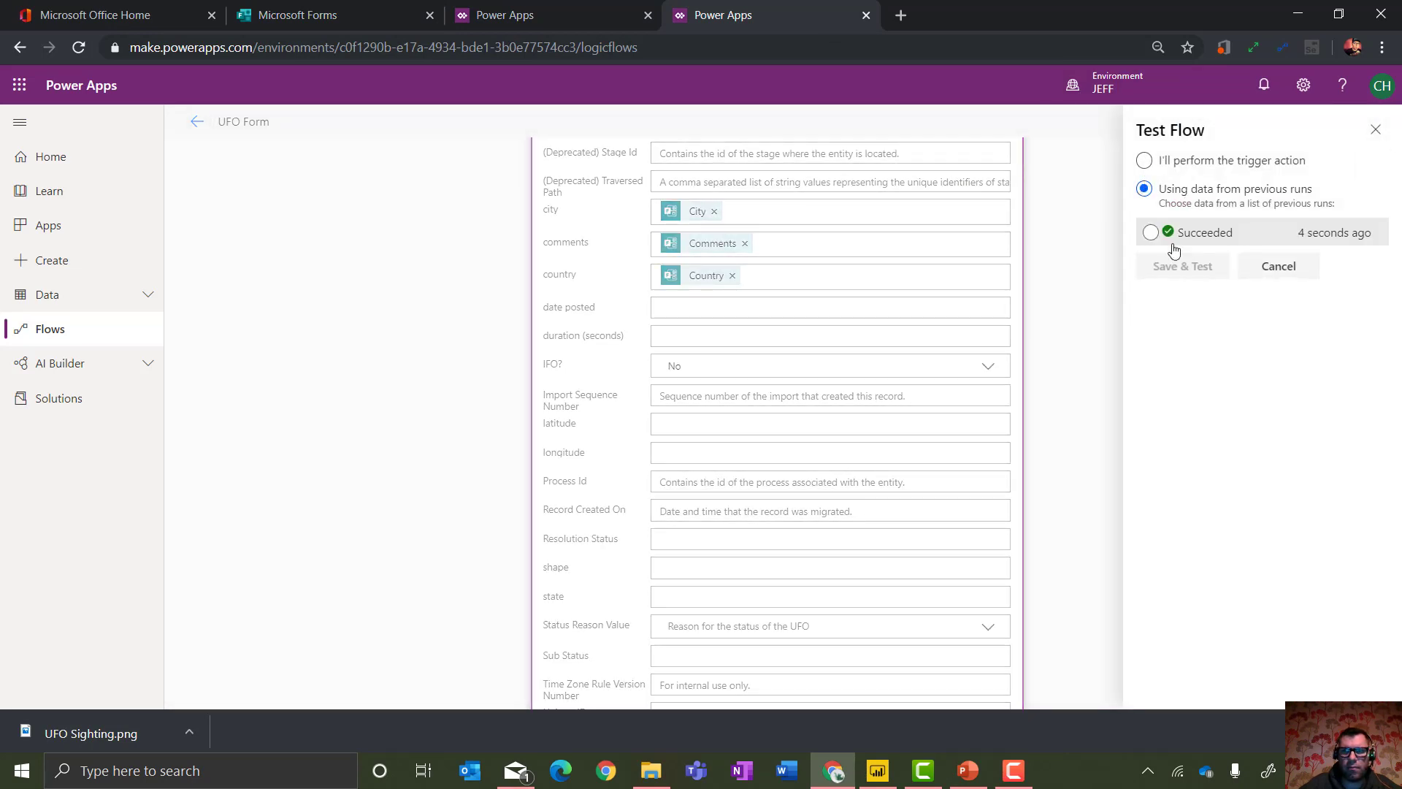
click(1151, 232)
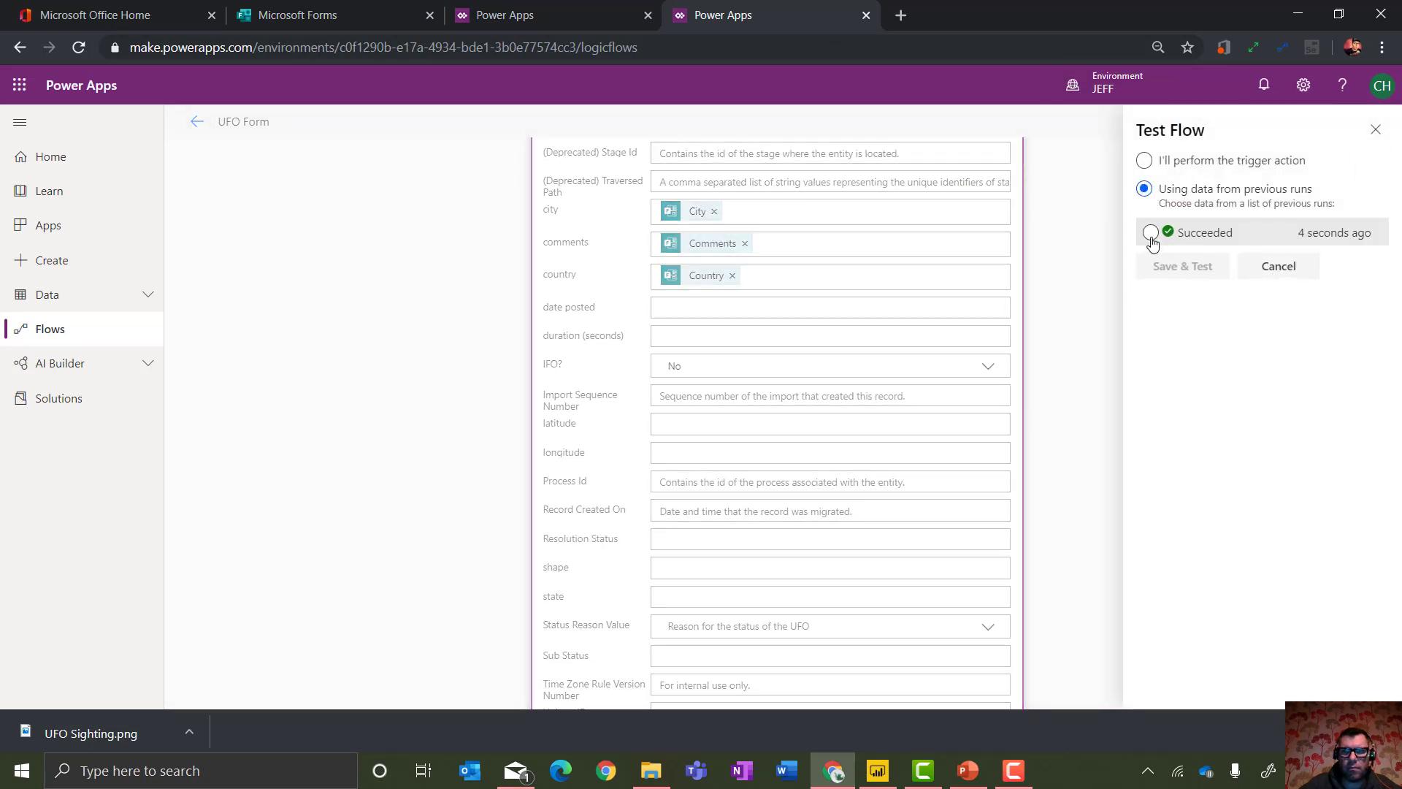
click(1247, 267)
Leave the flow editor and open the UFO Form flow's latest run to check its actions.
click(188, 124)
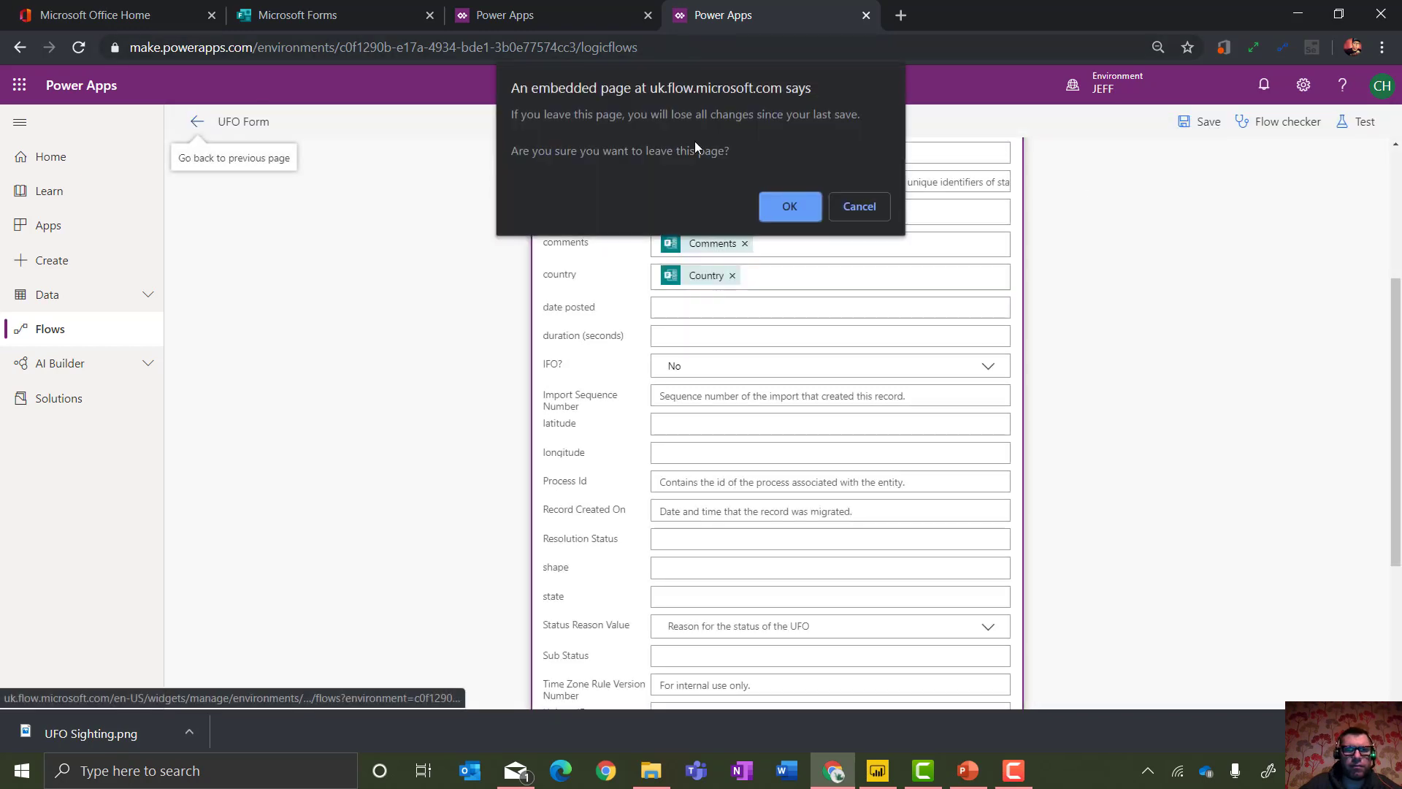
click(773, 195)
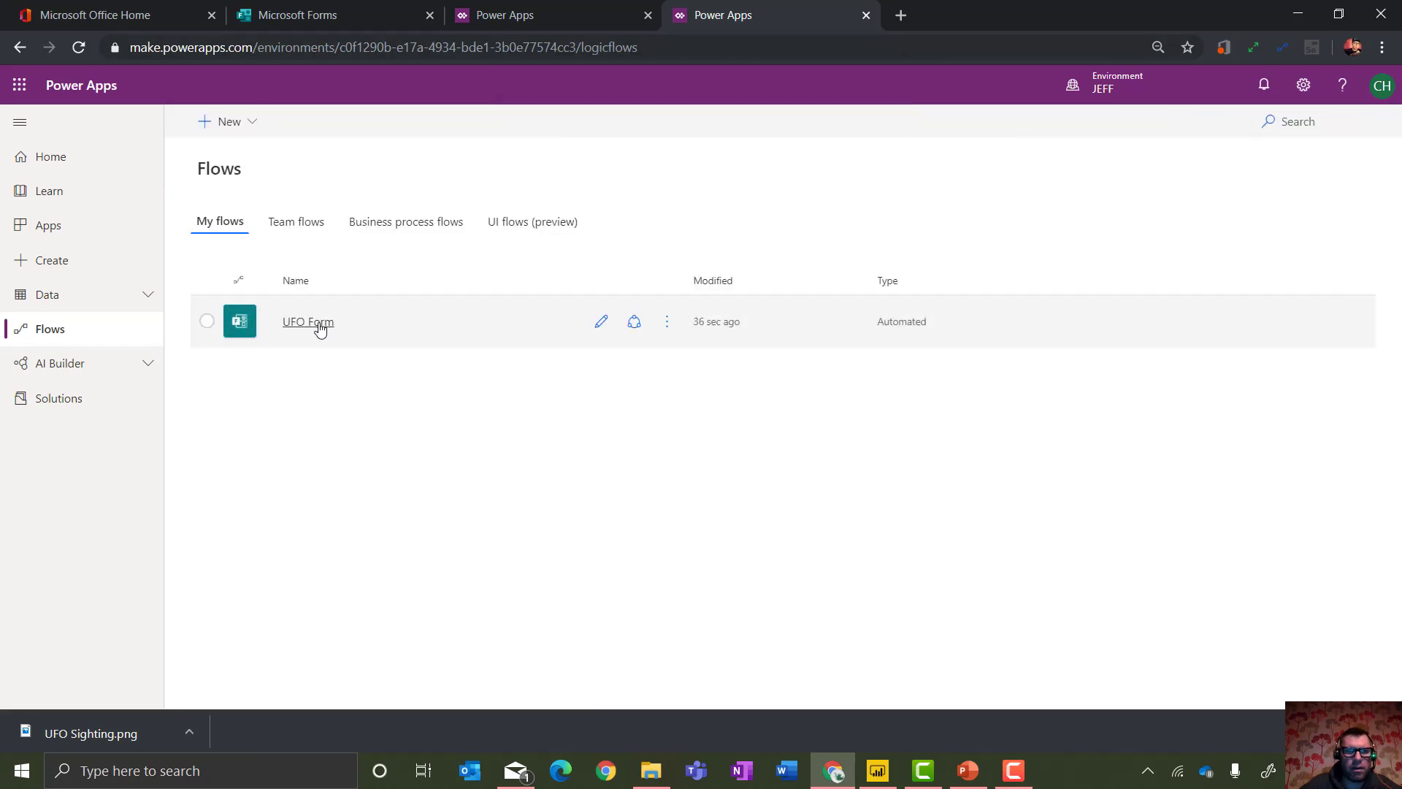
click(320, 329)
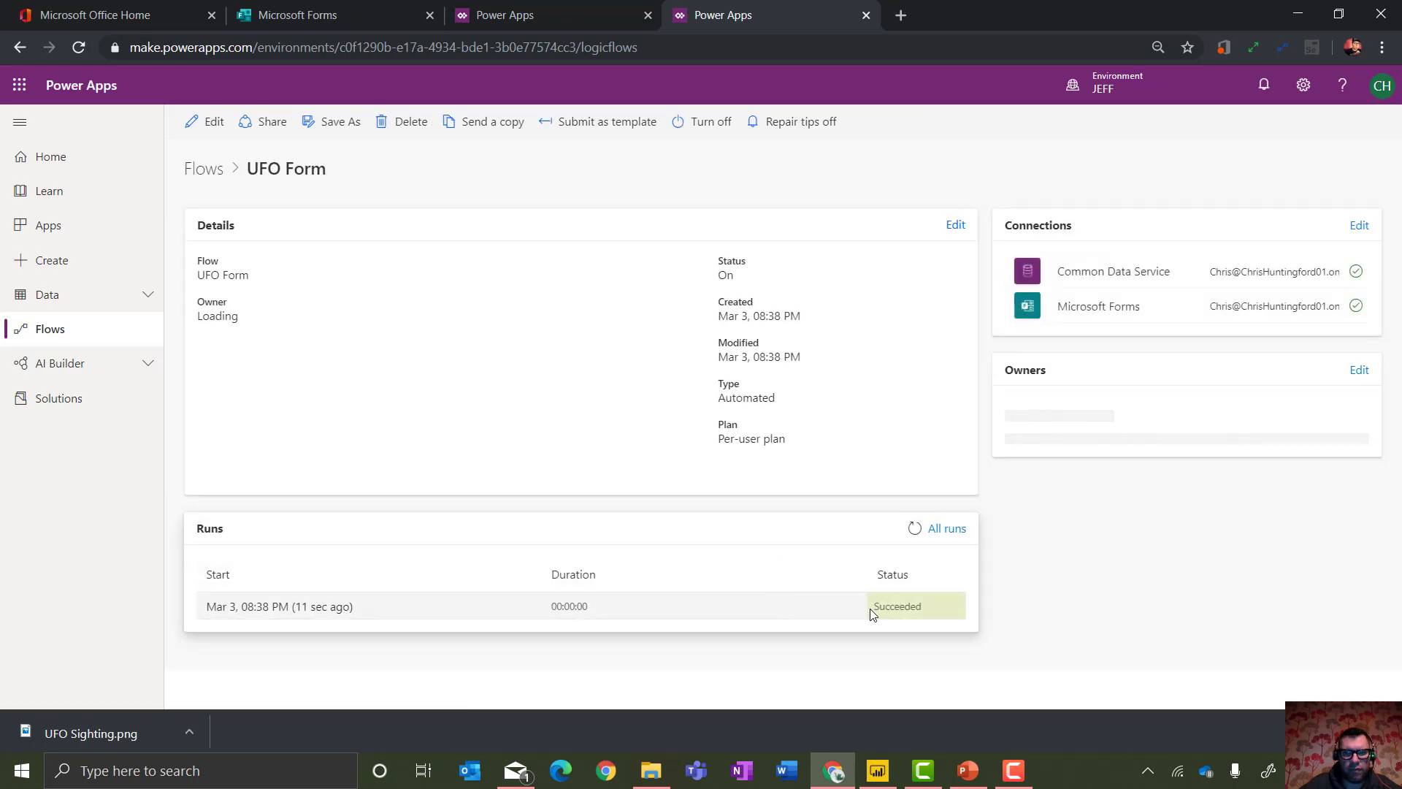
click(344, 612)
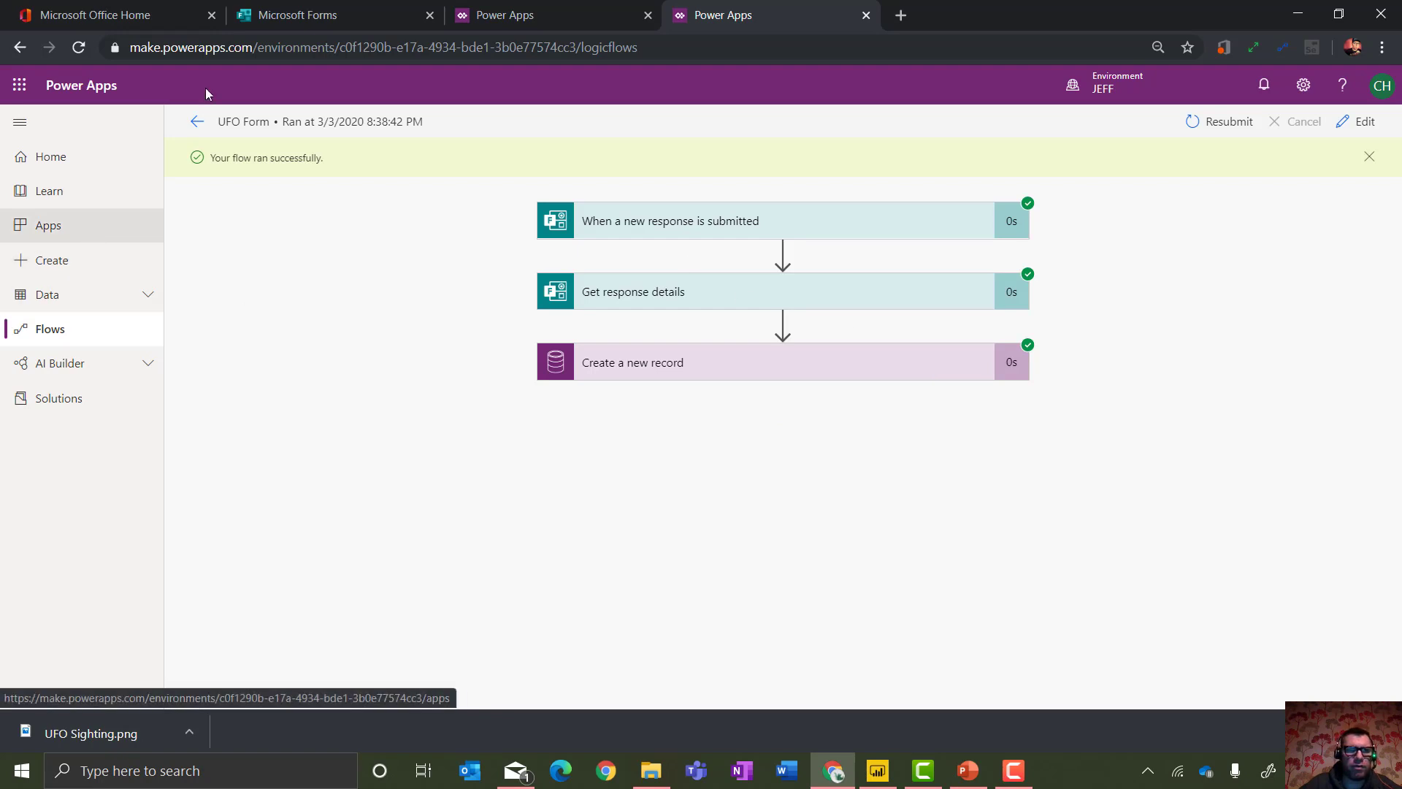
Launch the UFO Sighting Management app, sort the Active UFOS by Created On from newest to oldest, and open the newest record.
click(511, 15)
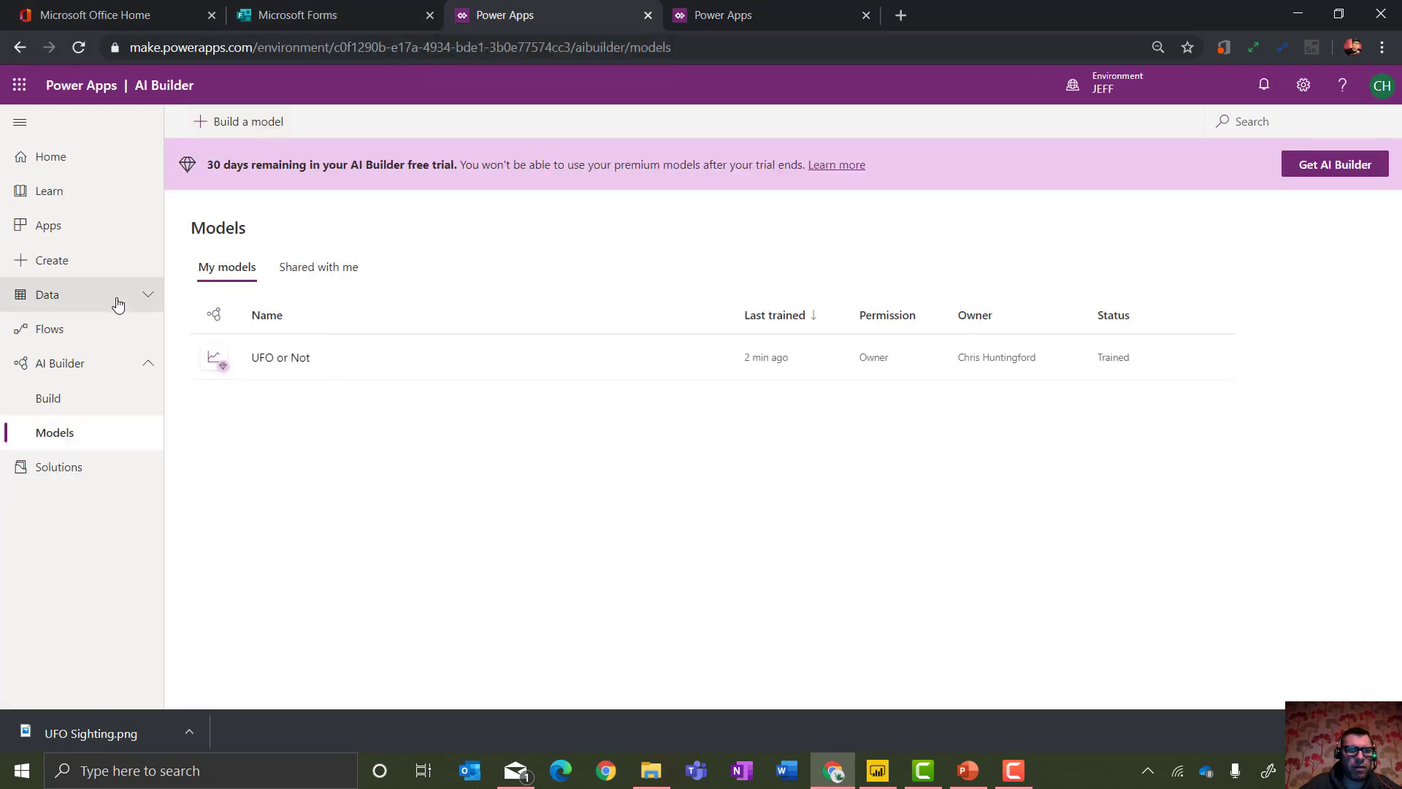
click(82, 229)
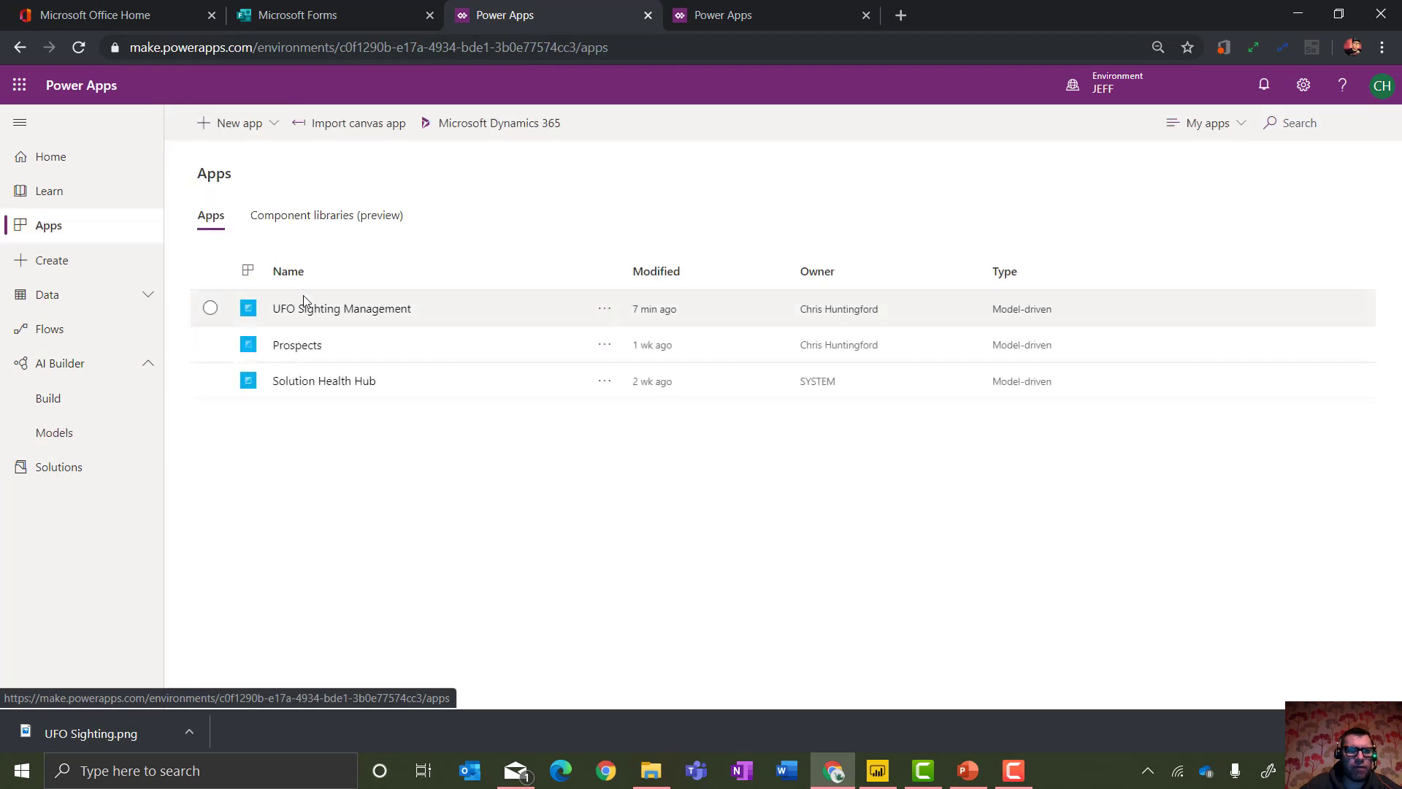
click(382, 310)
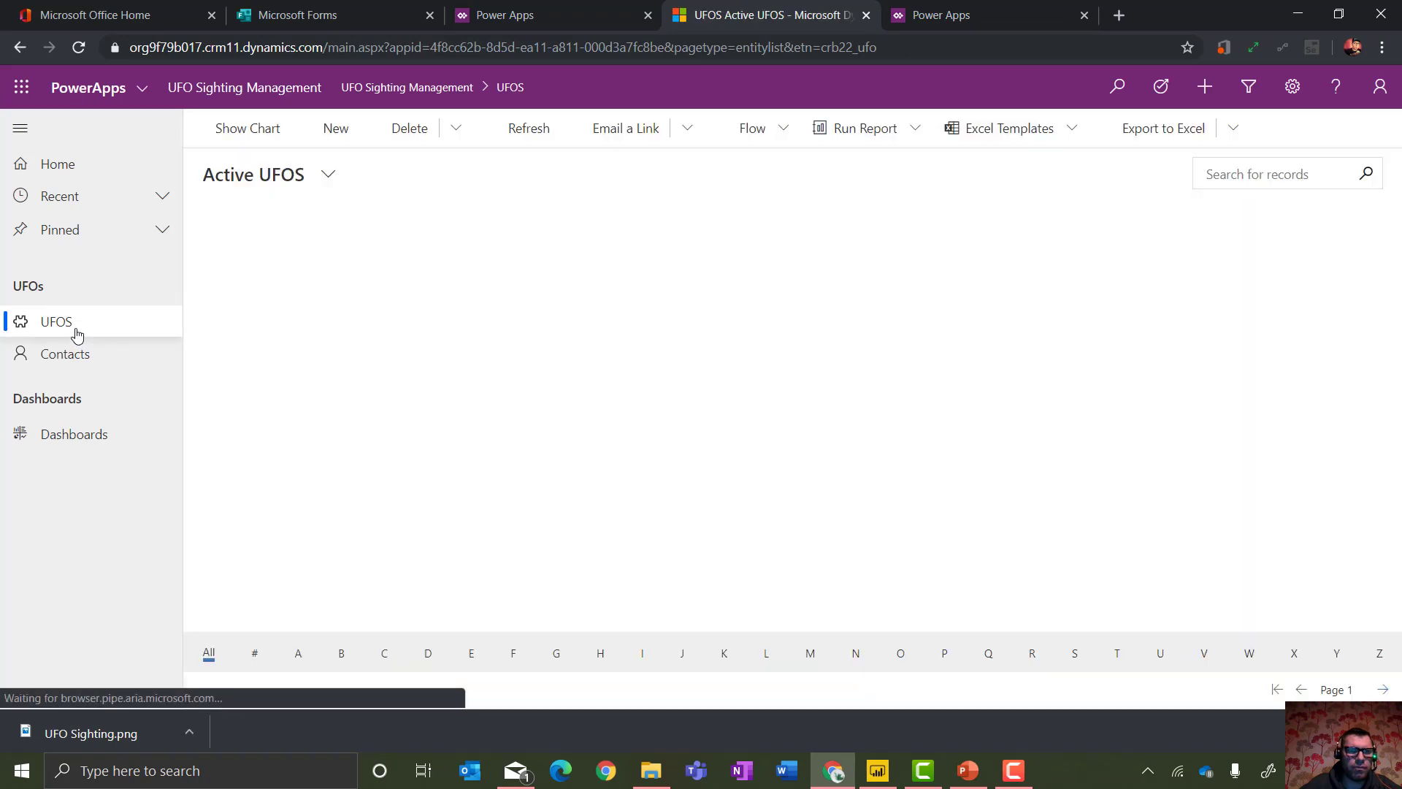
click(453, 219)
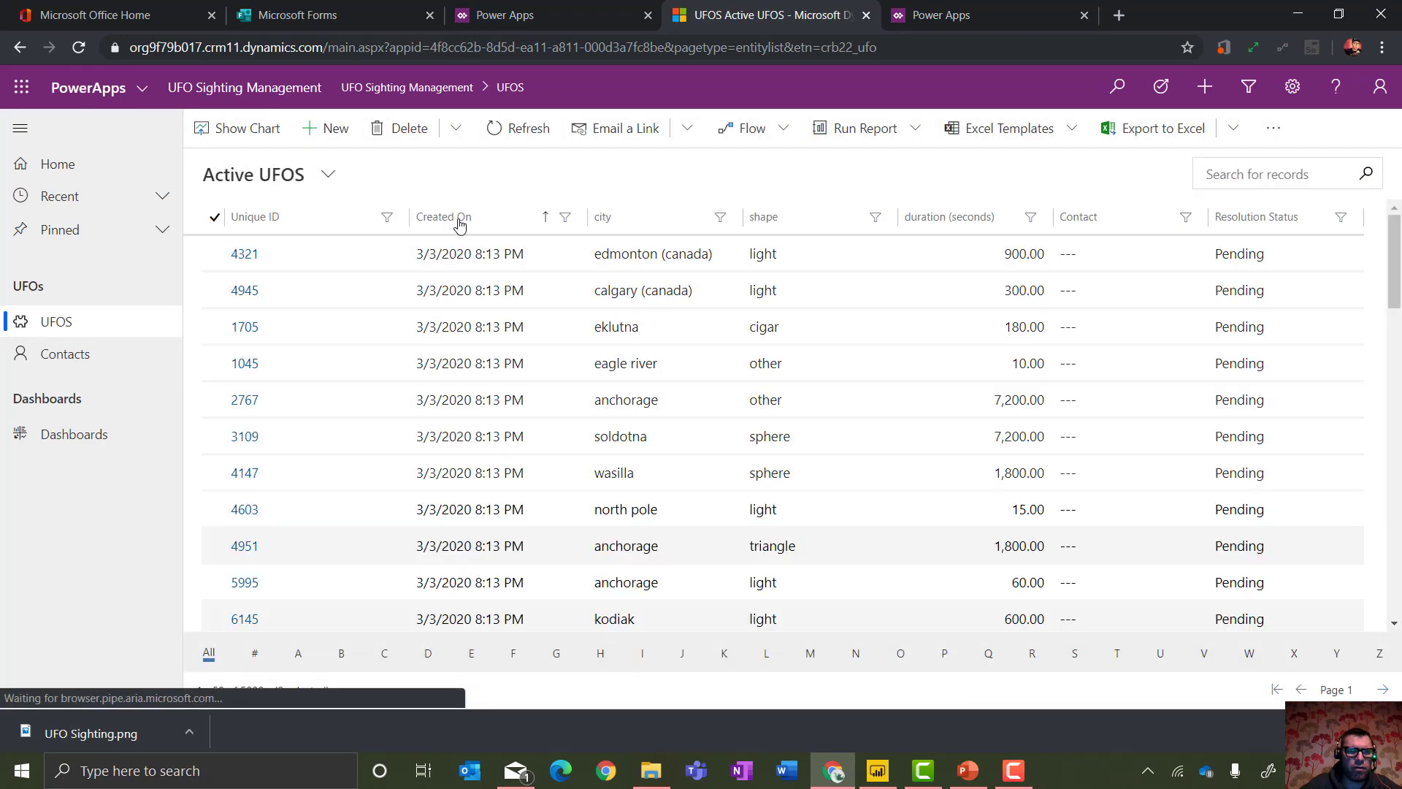
click(446, 219)
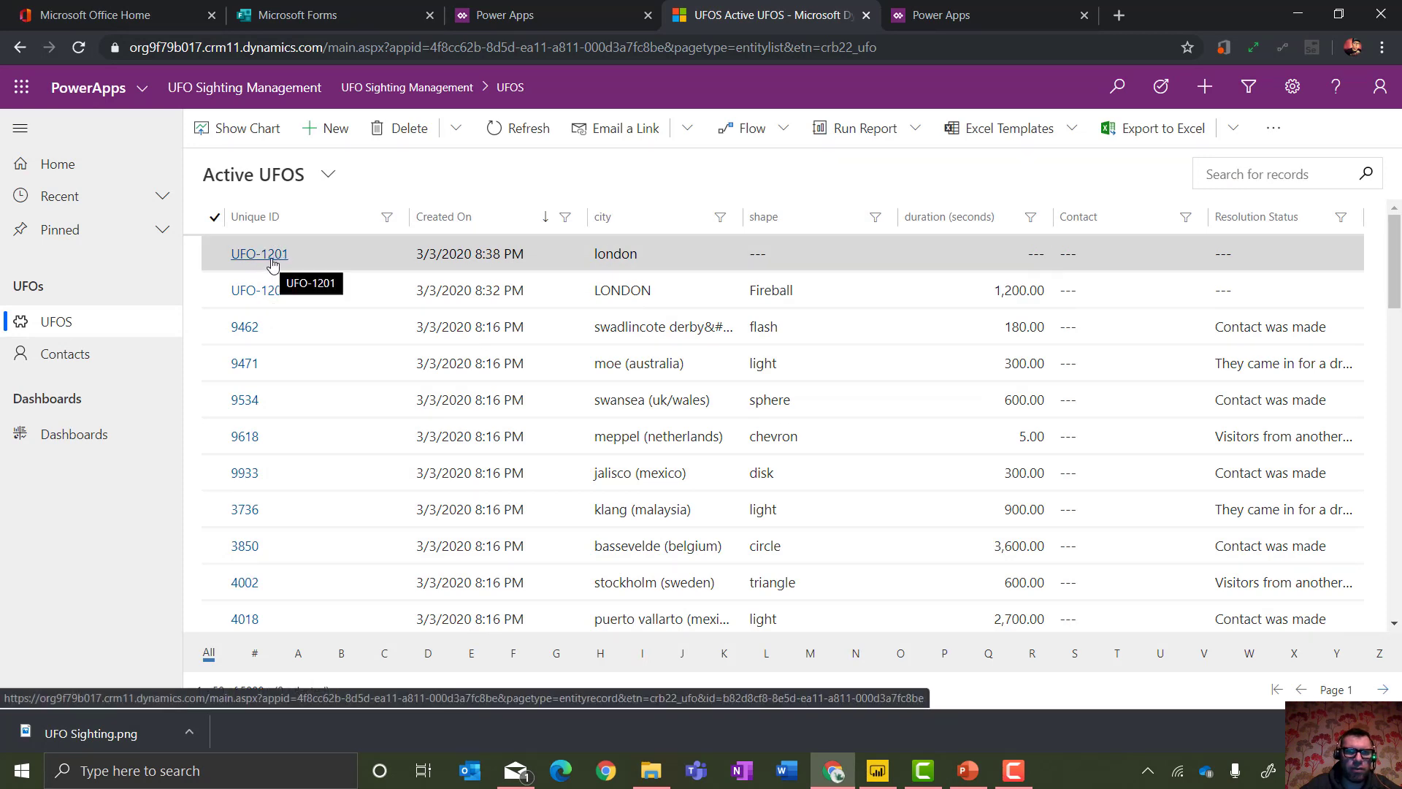
click(272, 263)
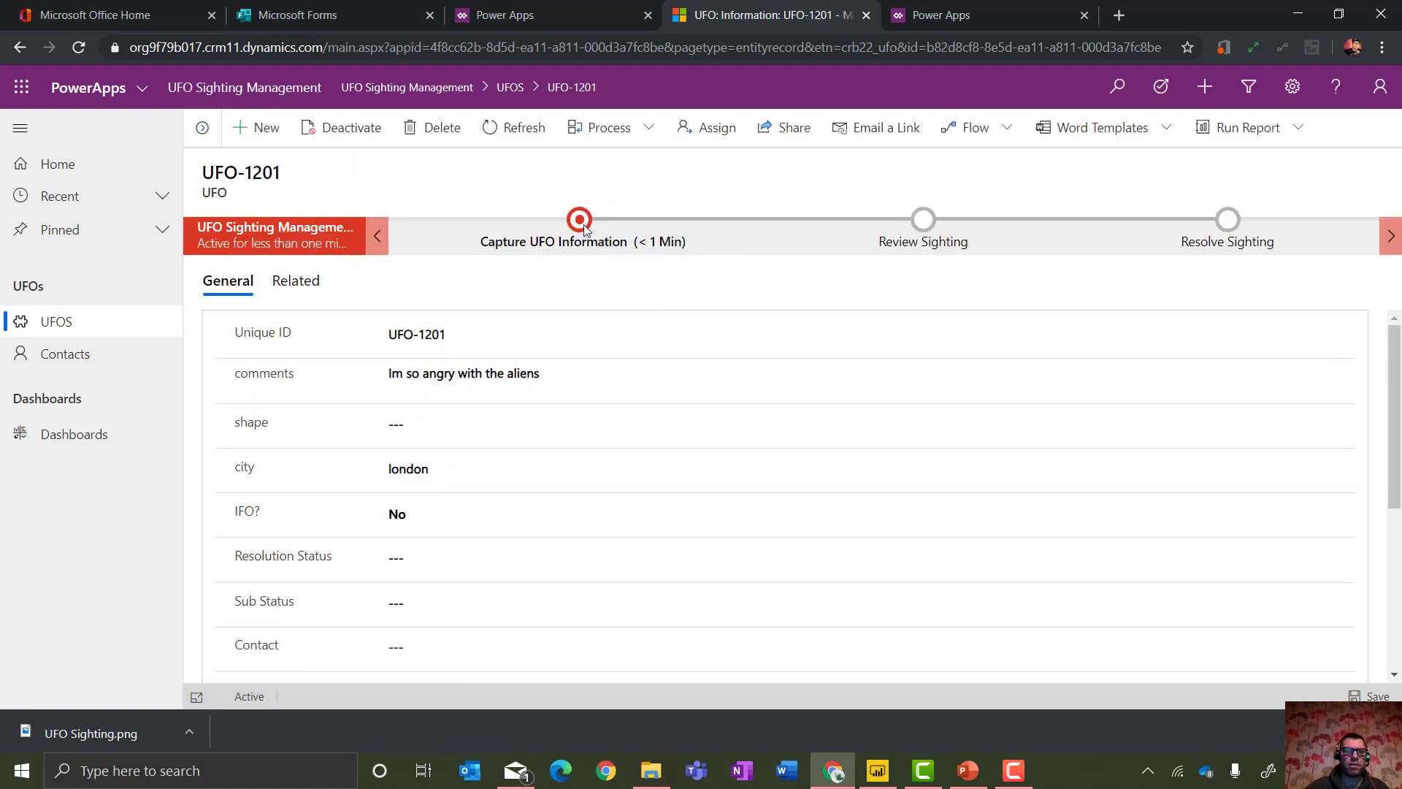
Switch to Power BI Desktop and start a new data connection using the Common Data Service connector.
click(969, 772)
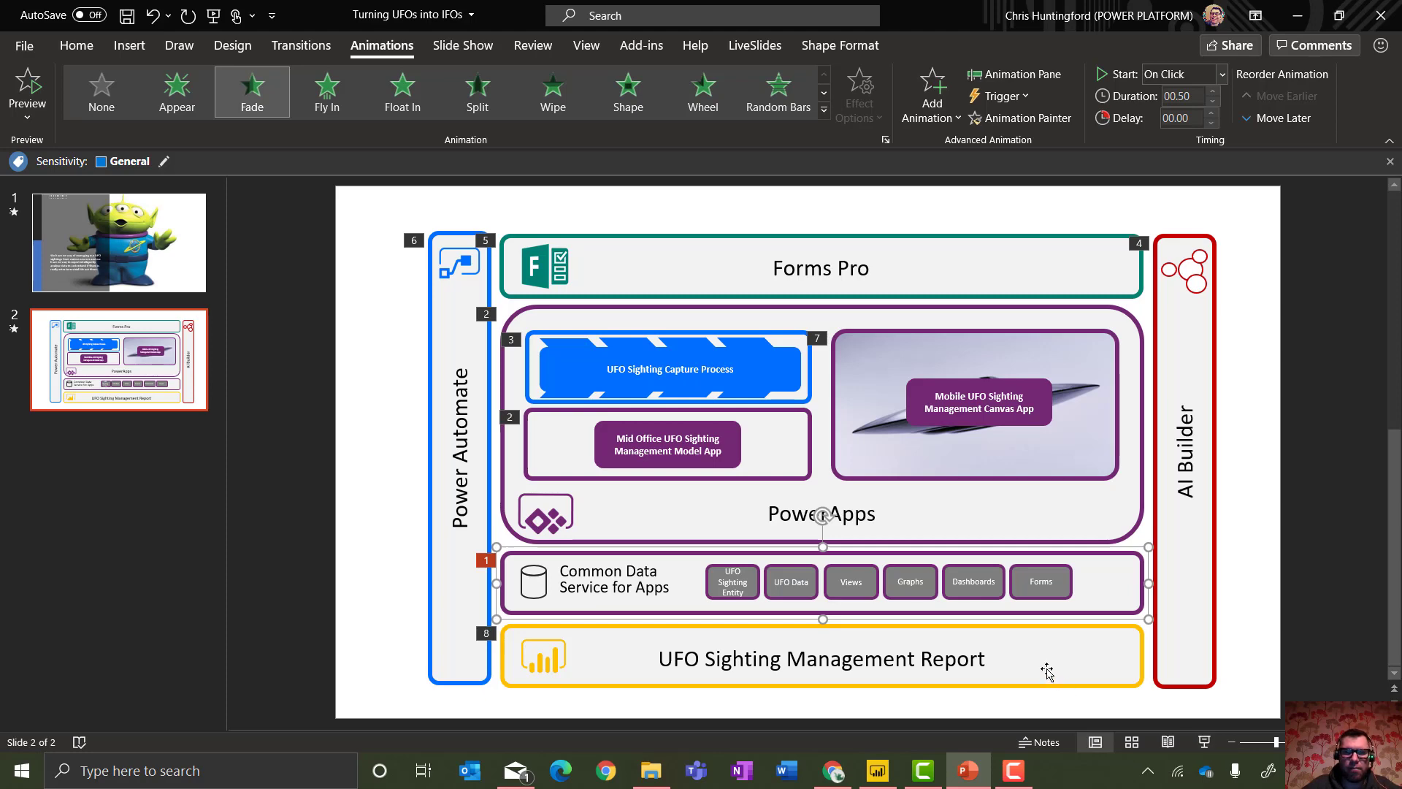
click(878, 771)
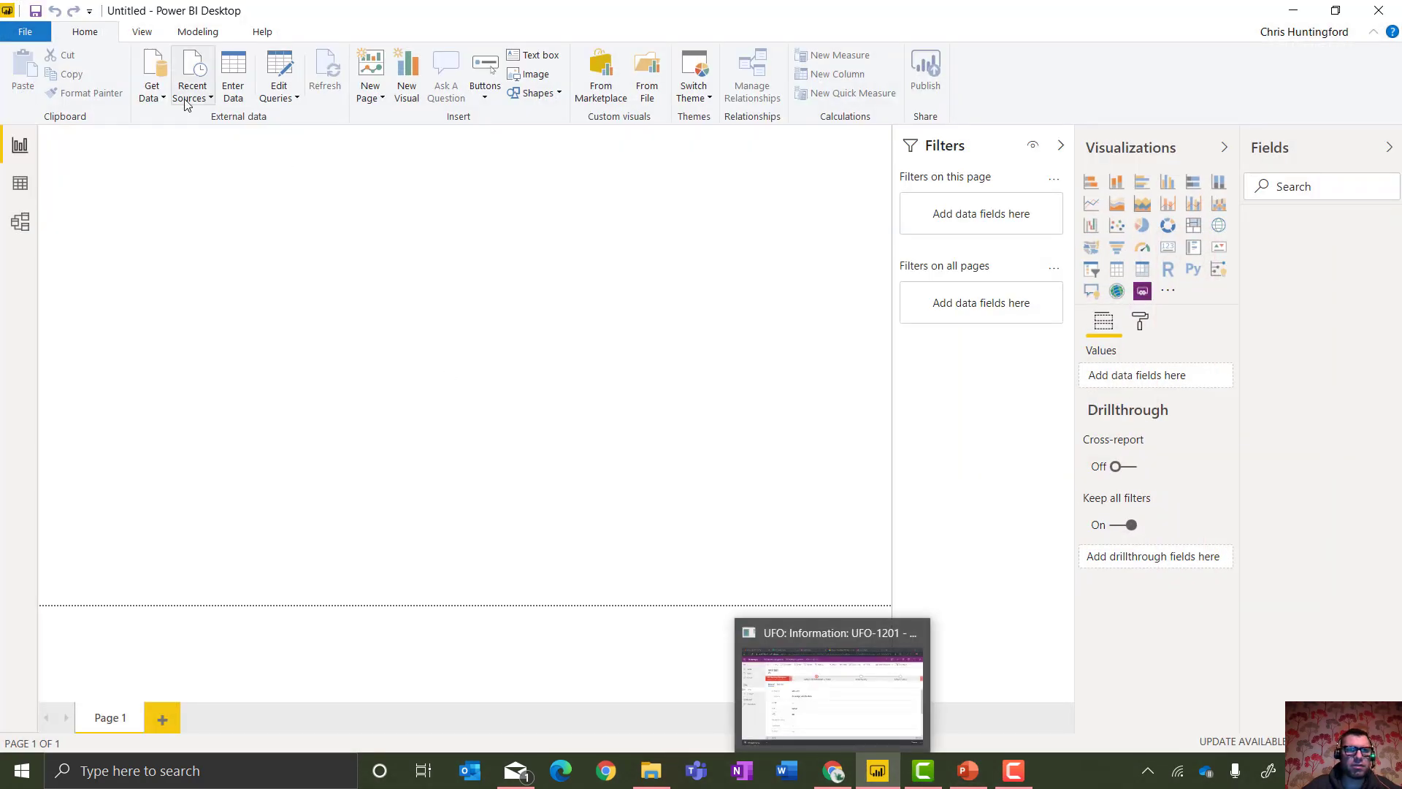
click(164, 99)
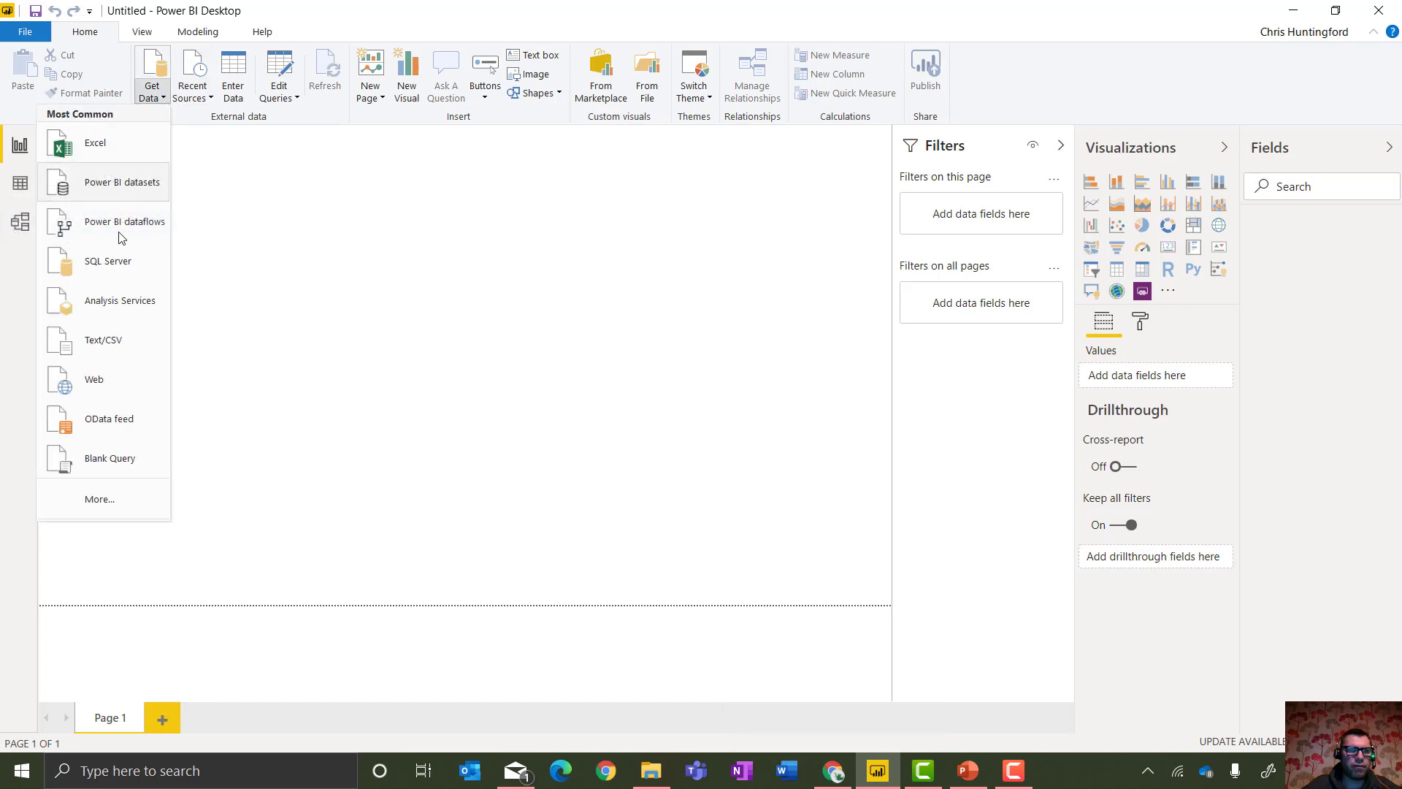
click(119, 502)
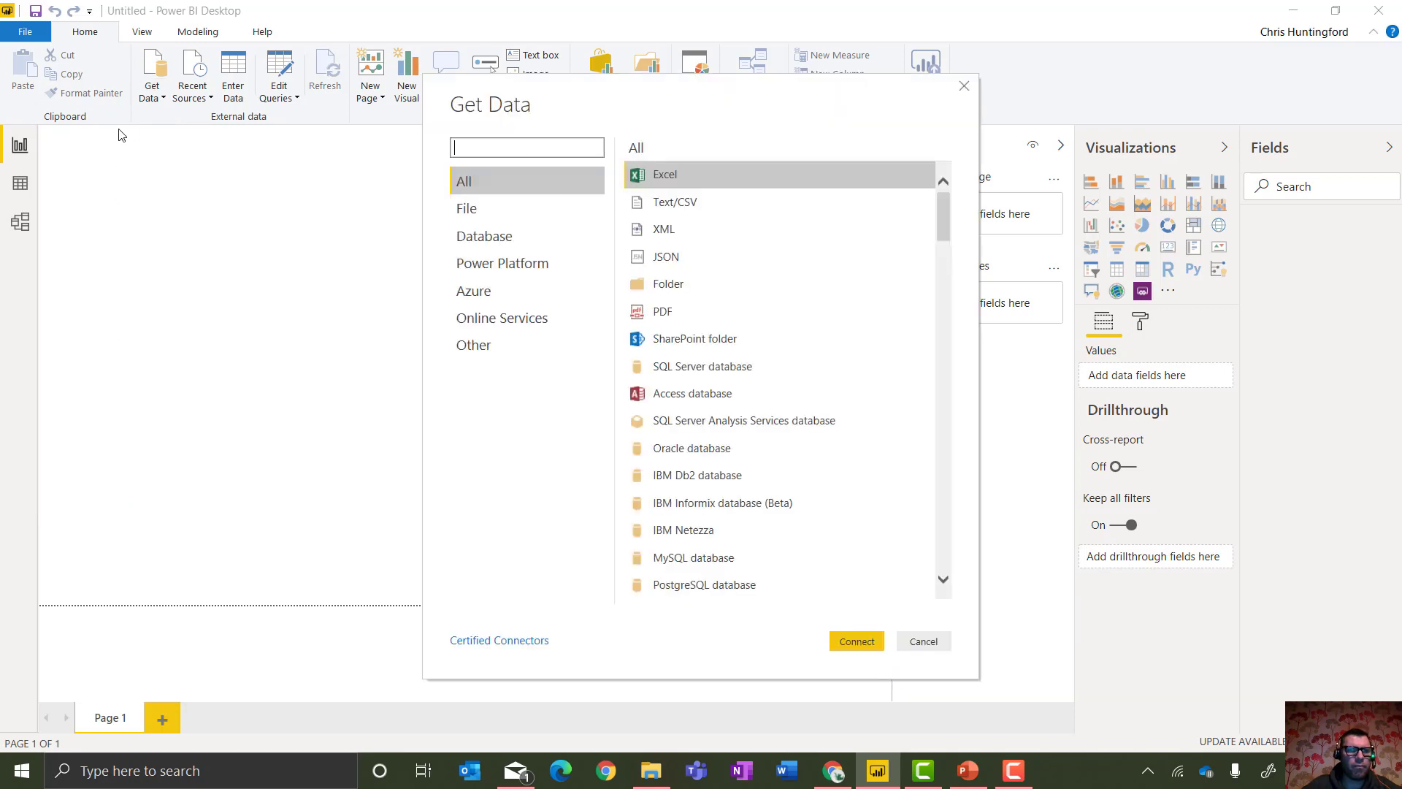
text(common)
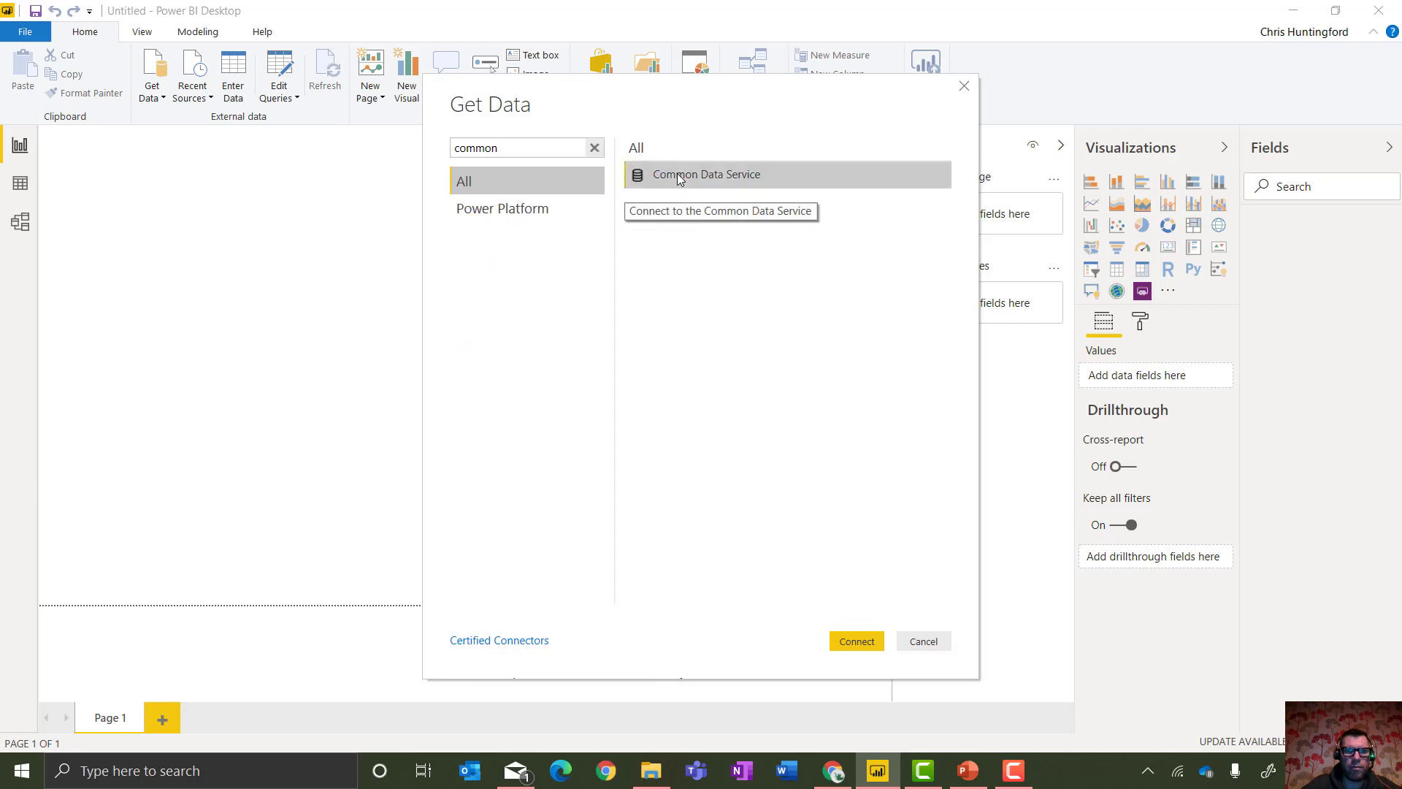
click(874, 652)
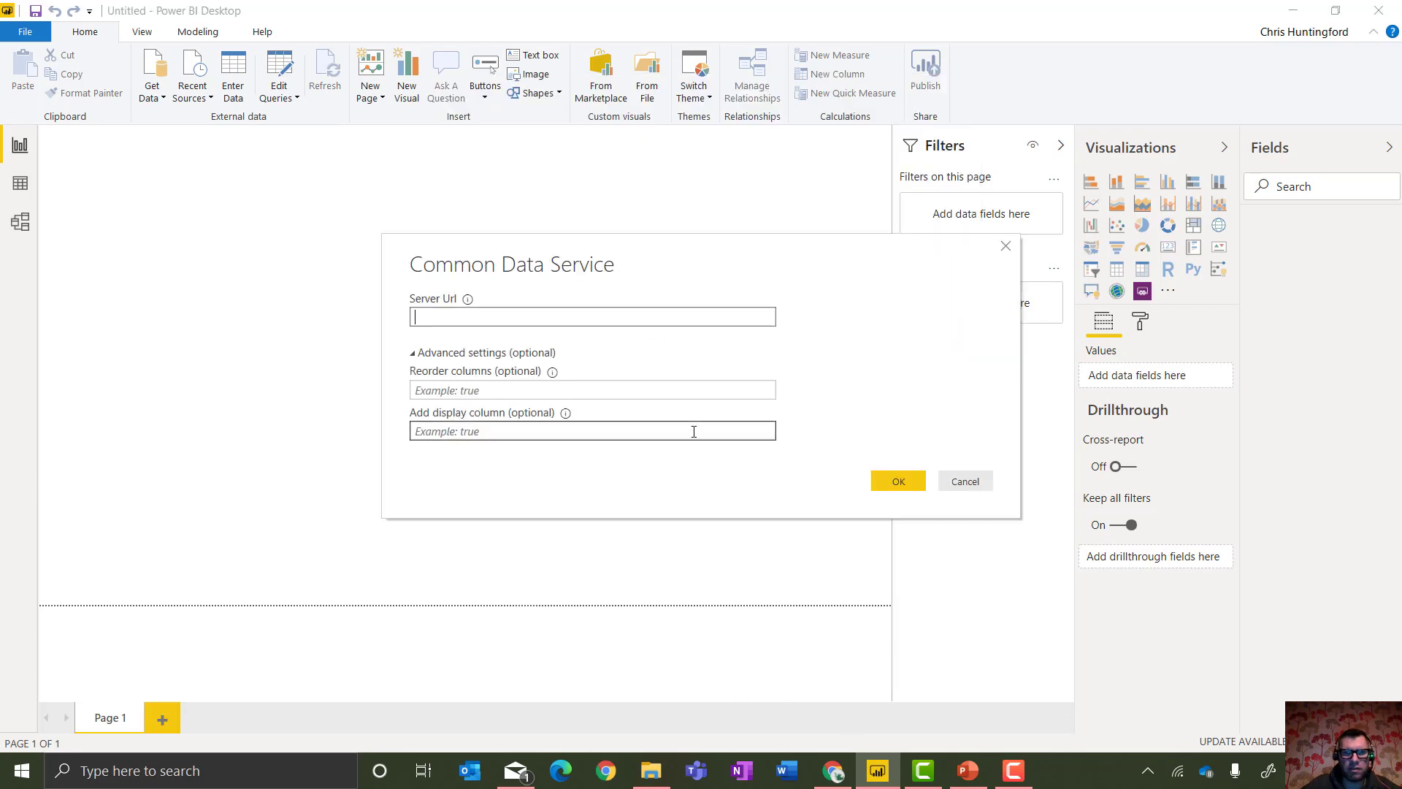
click(835, 768)
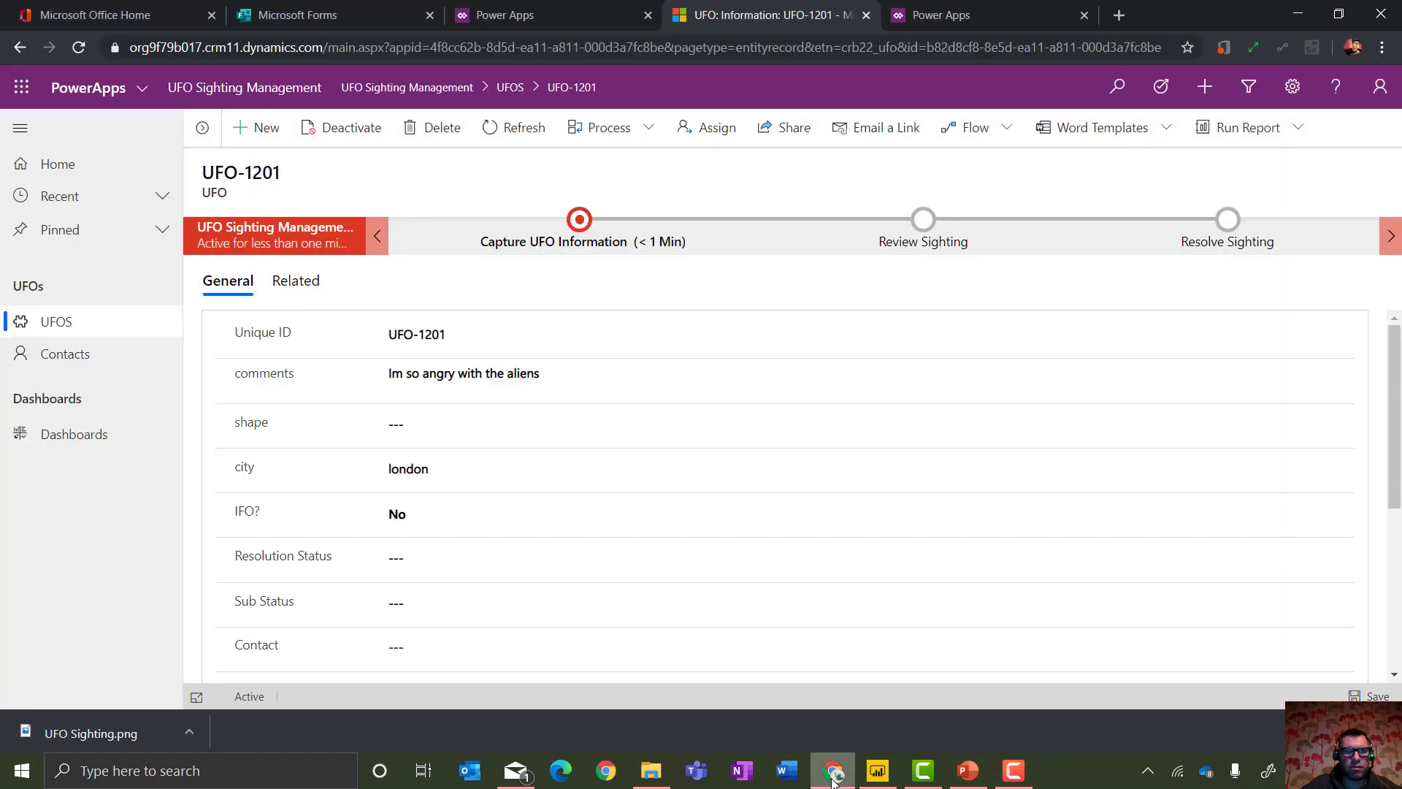
click(328, 50)
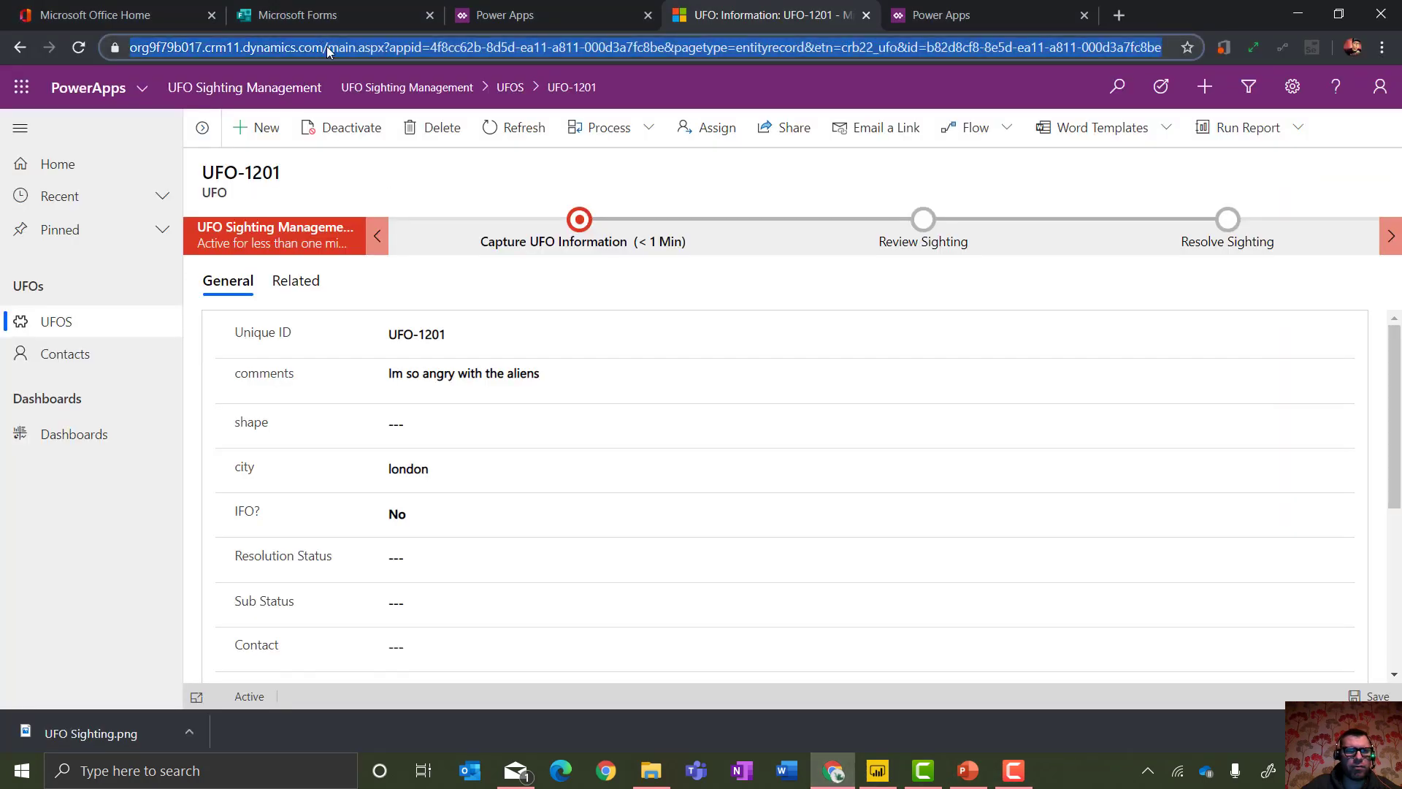
click(328, 50)
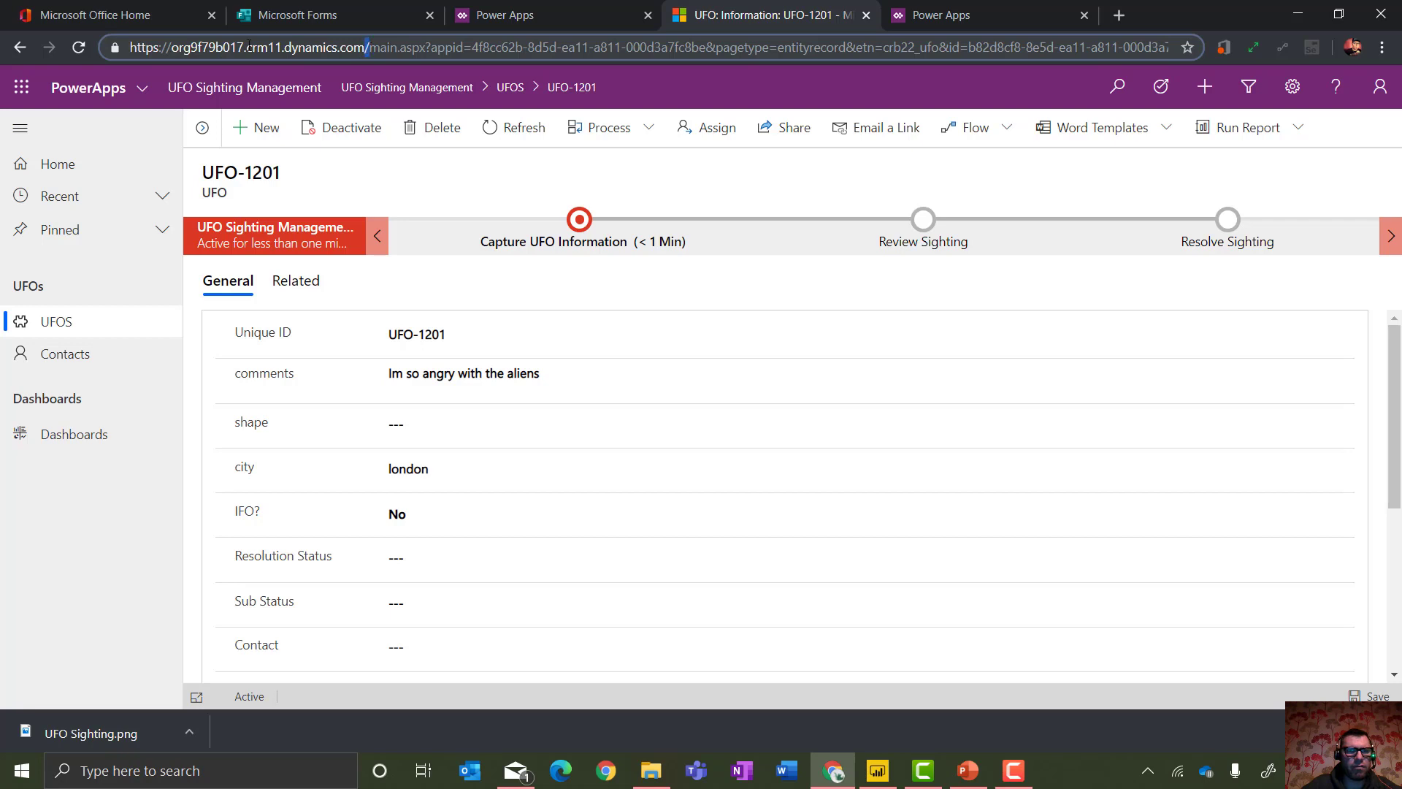
drag(249, 45, 79, 49)
key(ctrl+c)
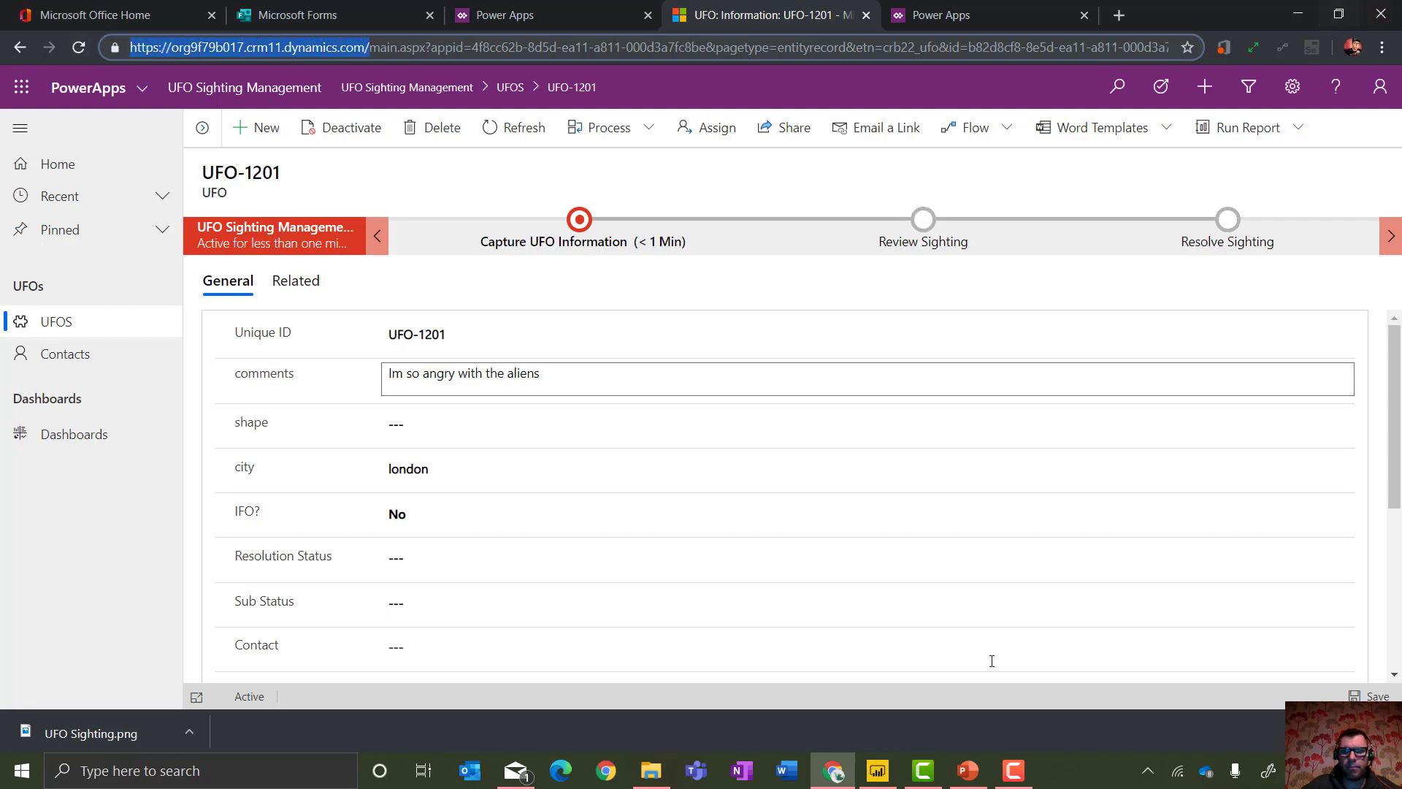
click(879, 768)
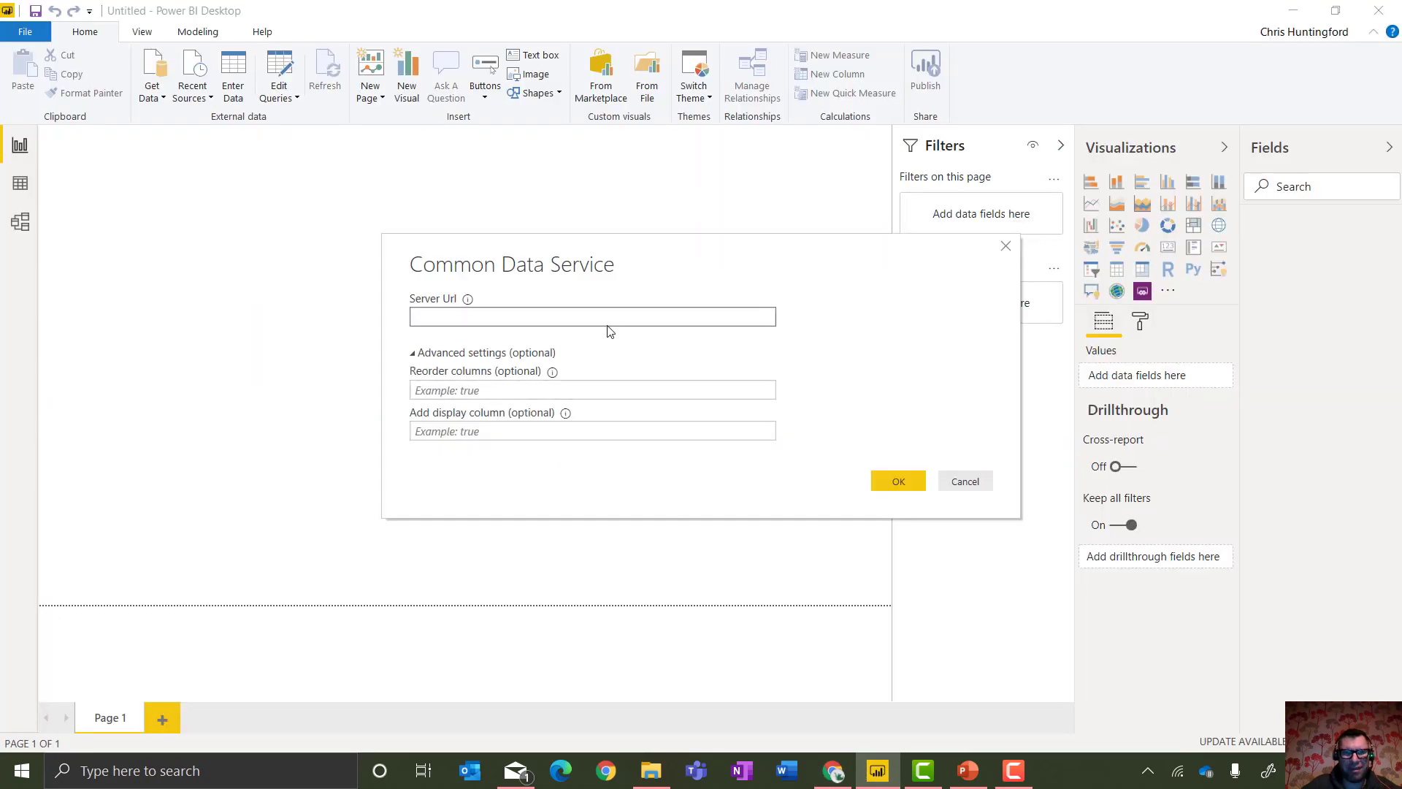
key(ctrl+v)
click(888, 484)
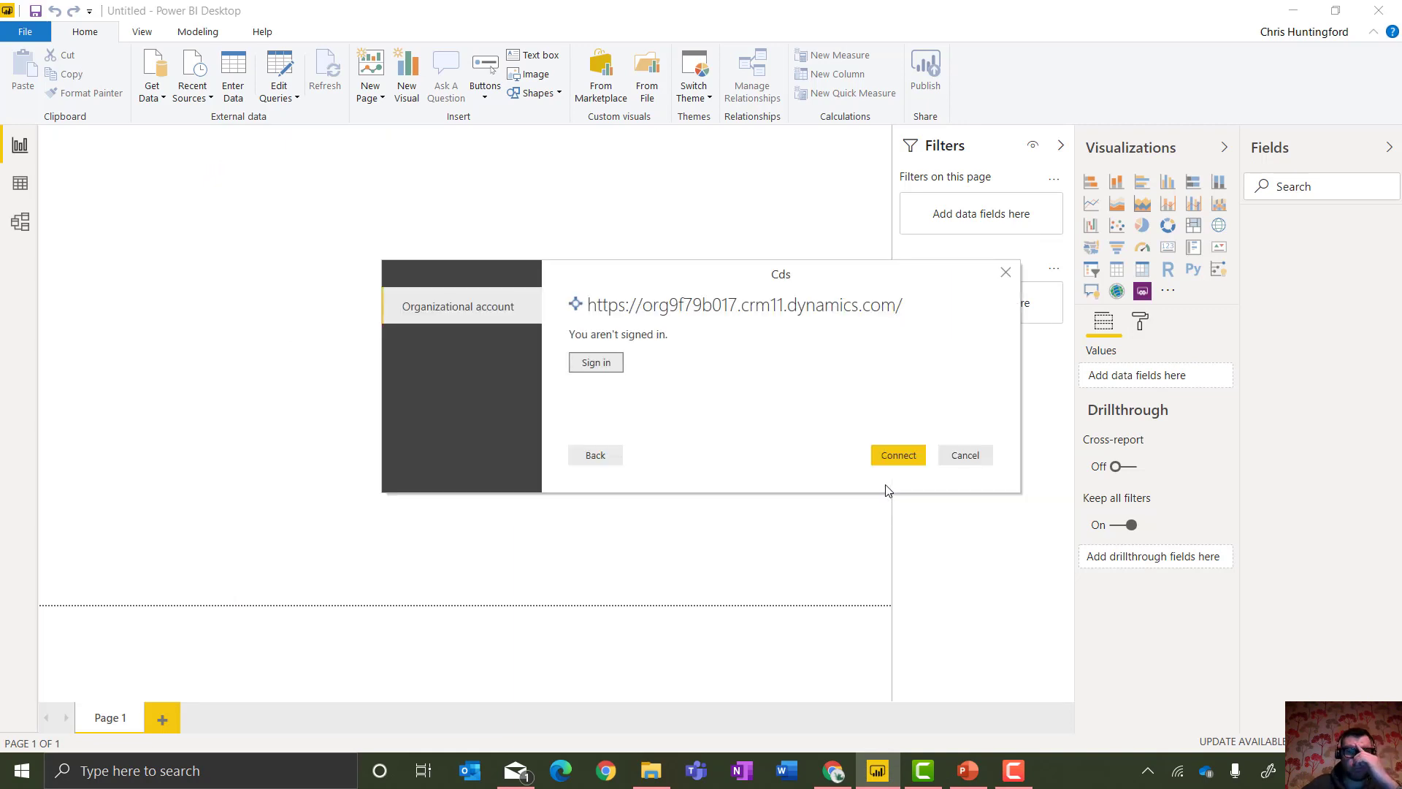
Sign in with the onmicrosoft.com organizational account by entering the account password, and connect to the environment.
click(599, 364)
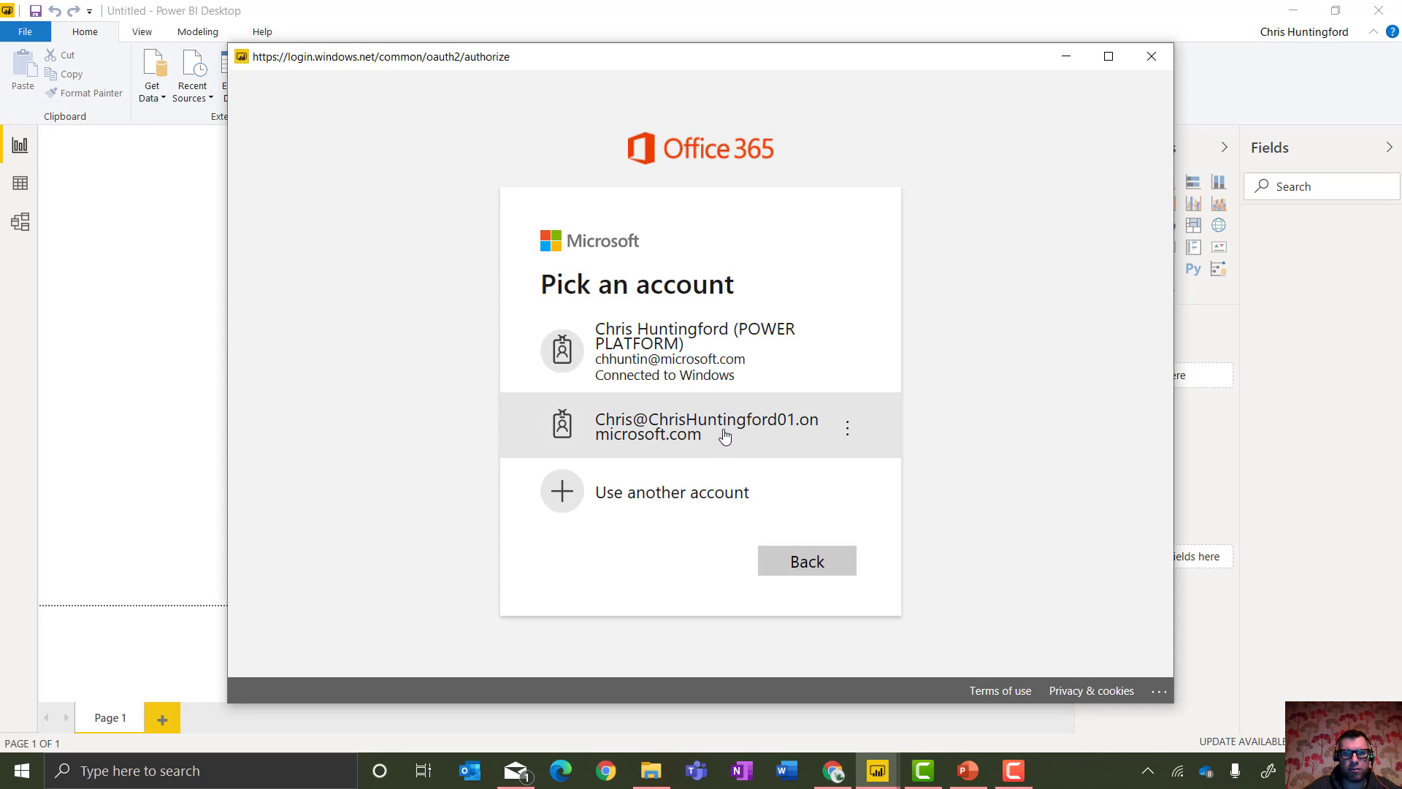
click(724, 435)
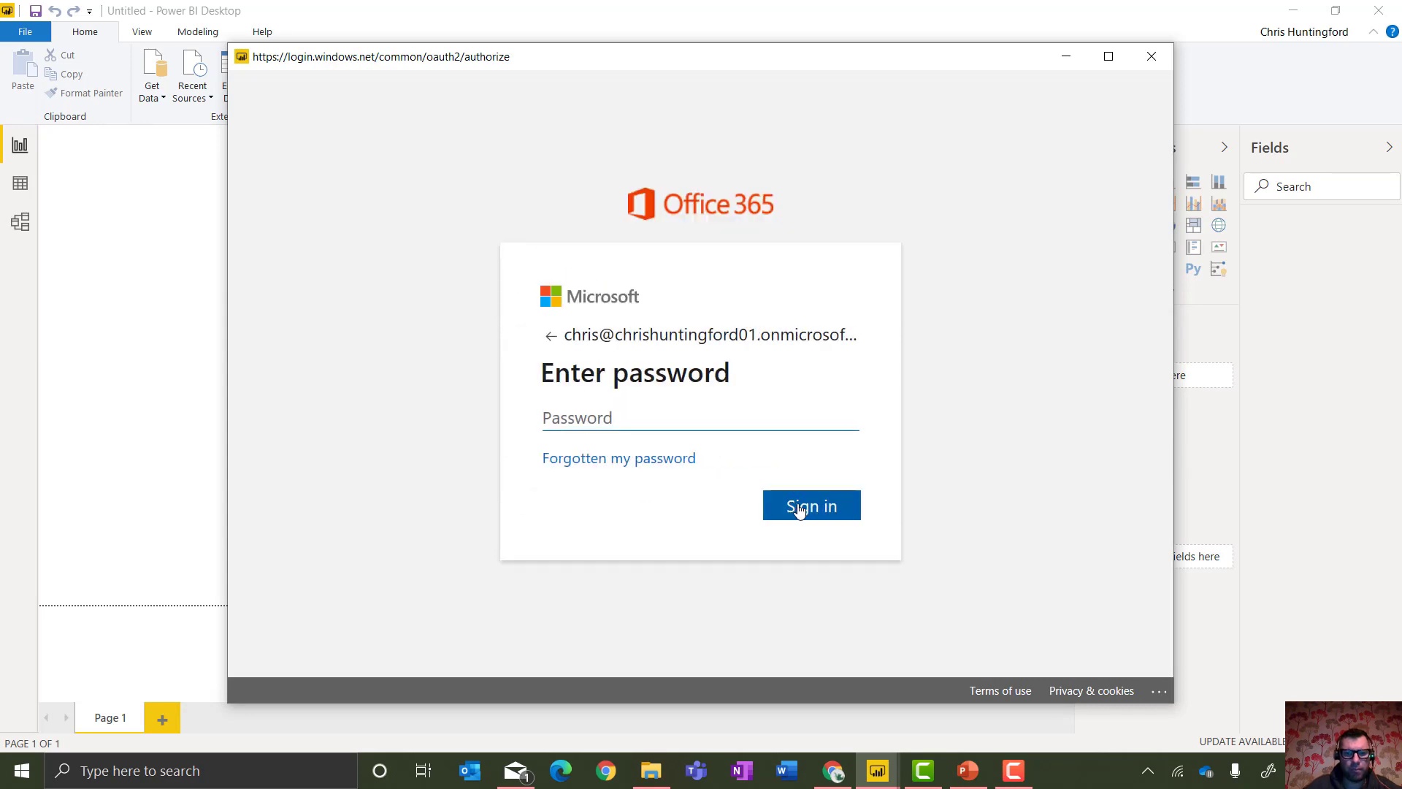
text(•)
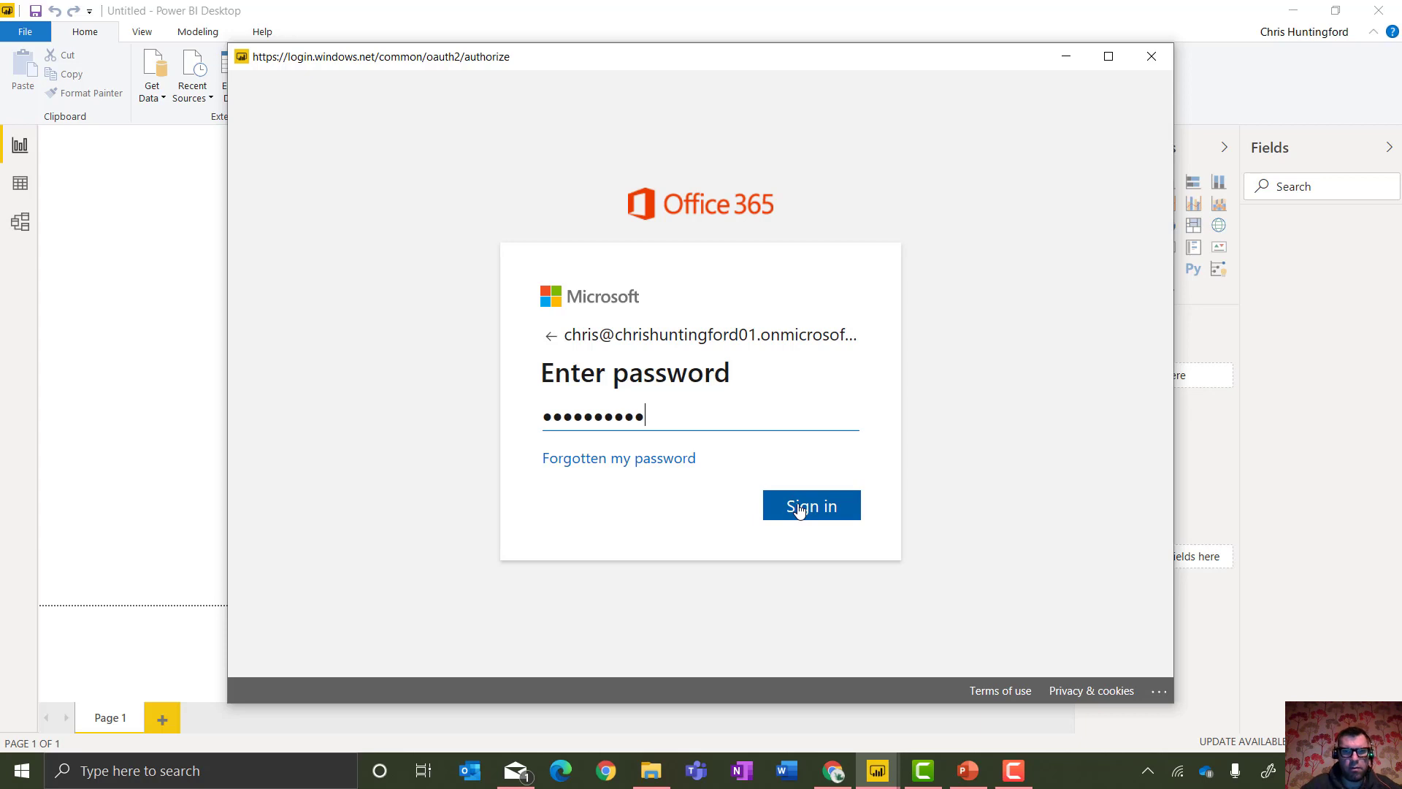
click(800, 509)
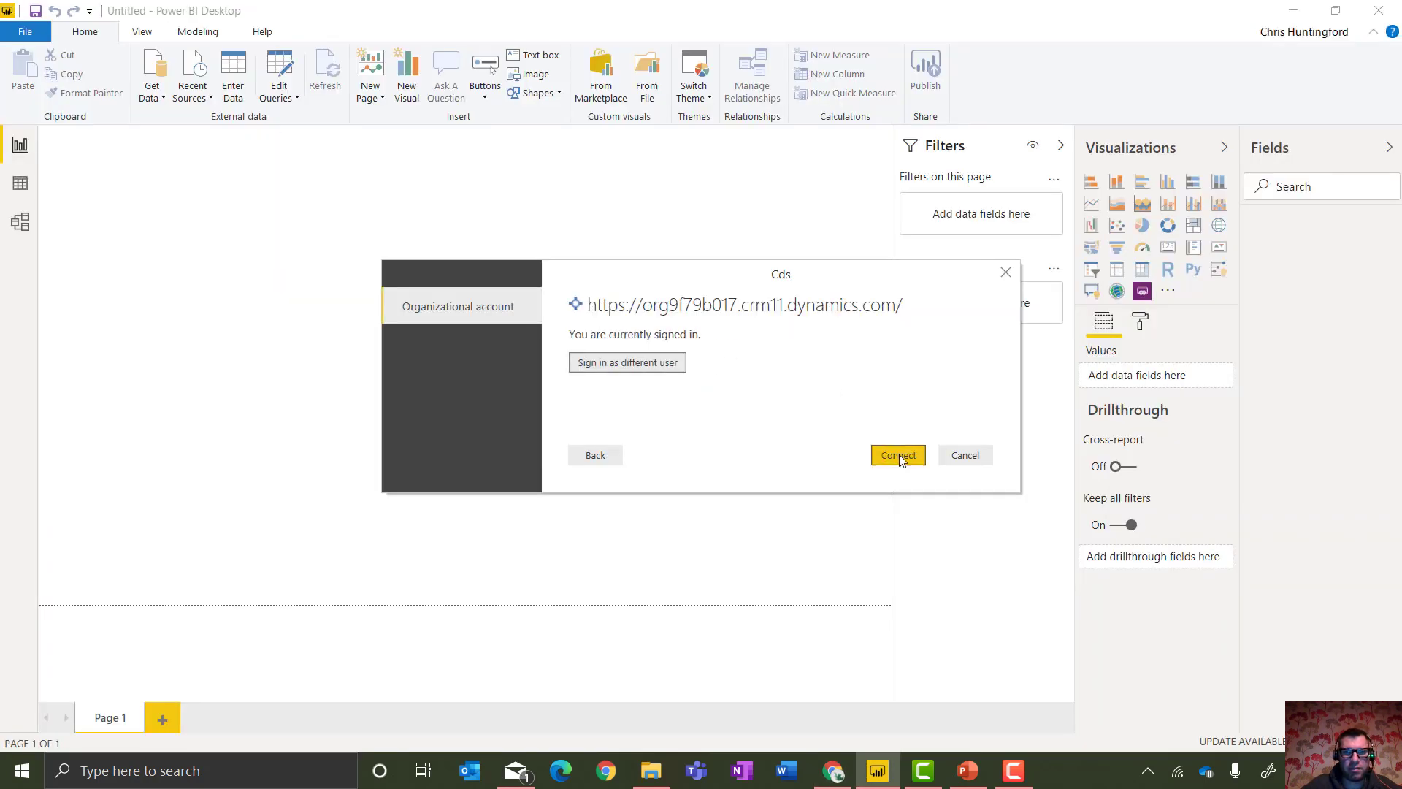
click(900, 456)
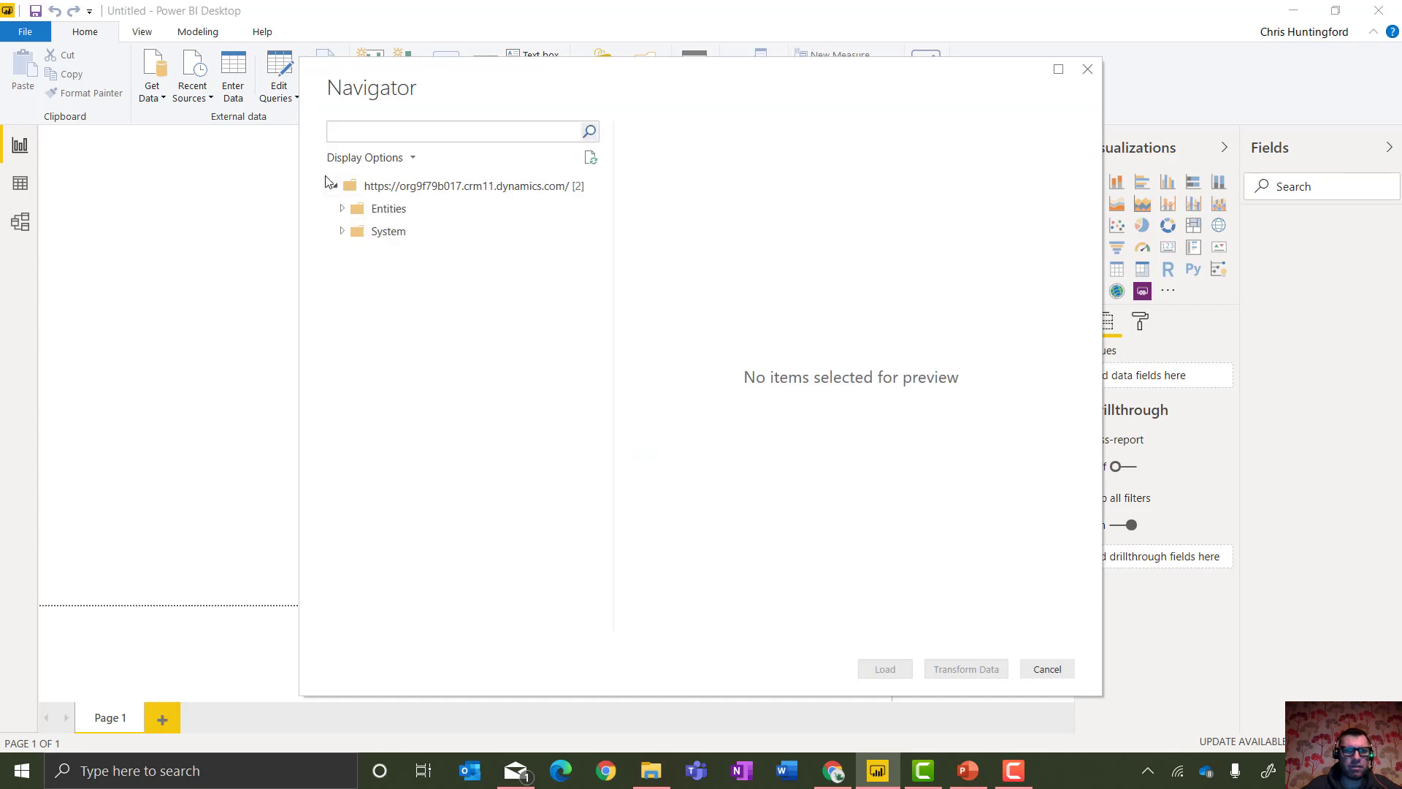
Search the environment's entities for "ufo", select the crb22_UFO table and open it for data transformation.
click(342, 210)
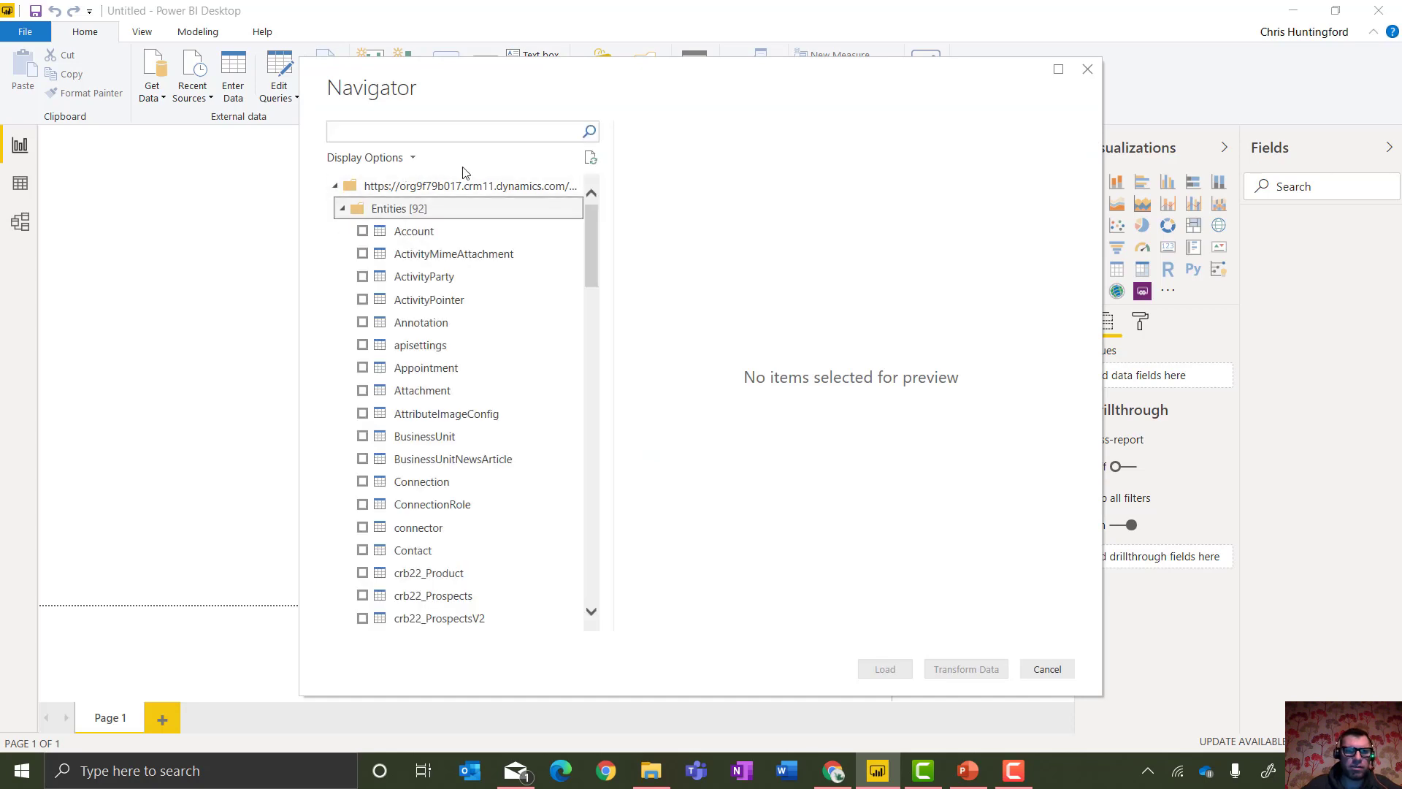
drag(591, 239, 604, 489)
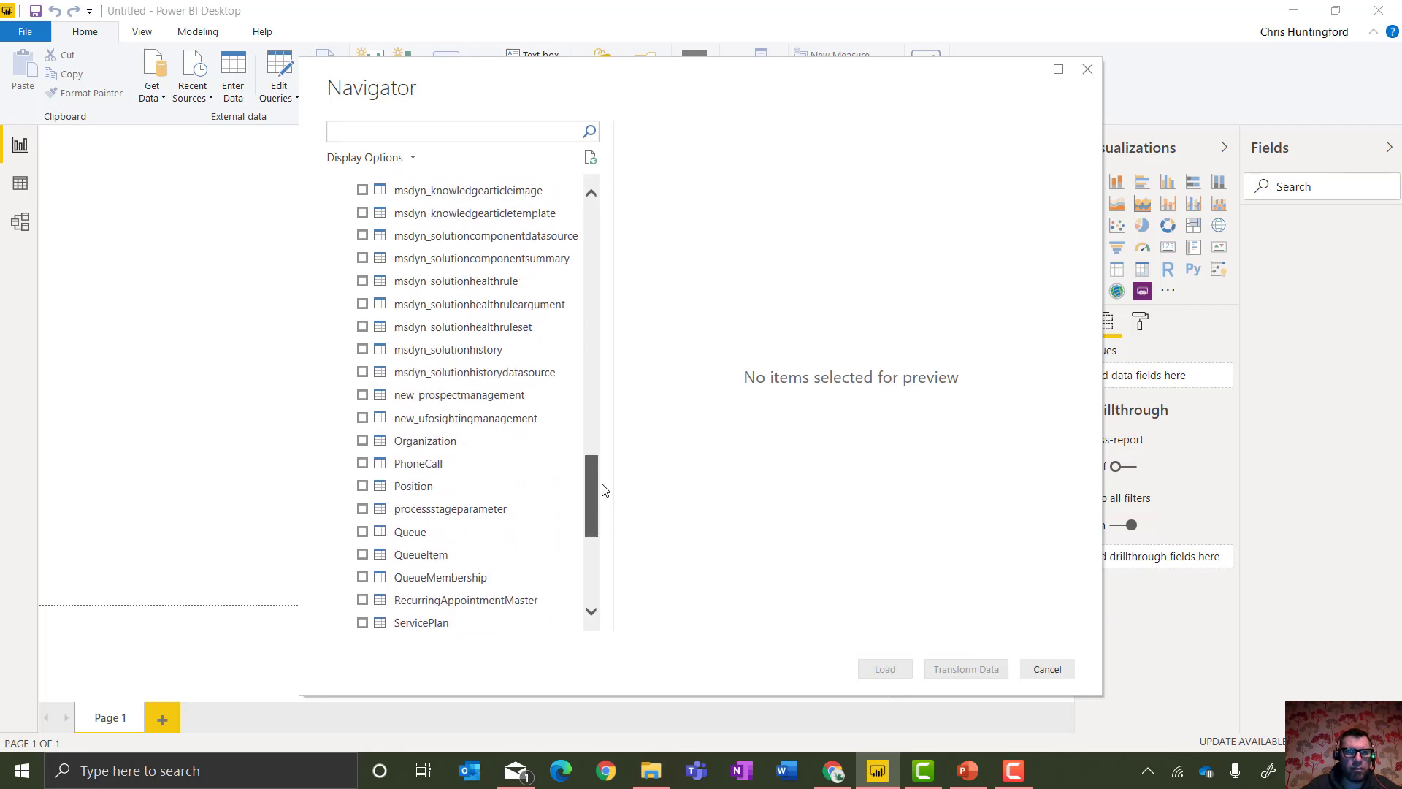
drag(603, 489, 595, 219)
click(453, 134)
text(u)
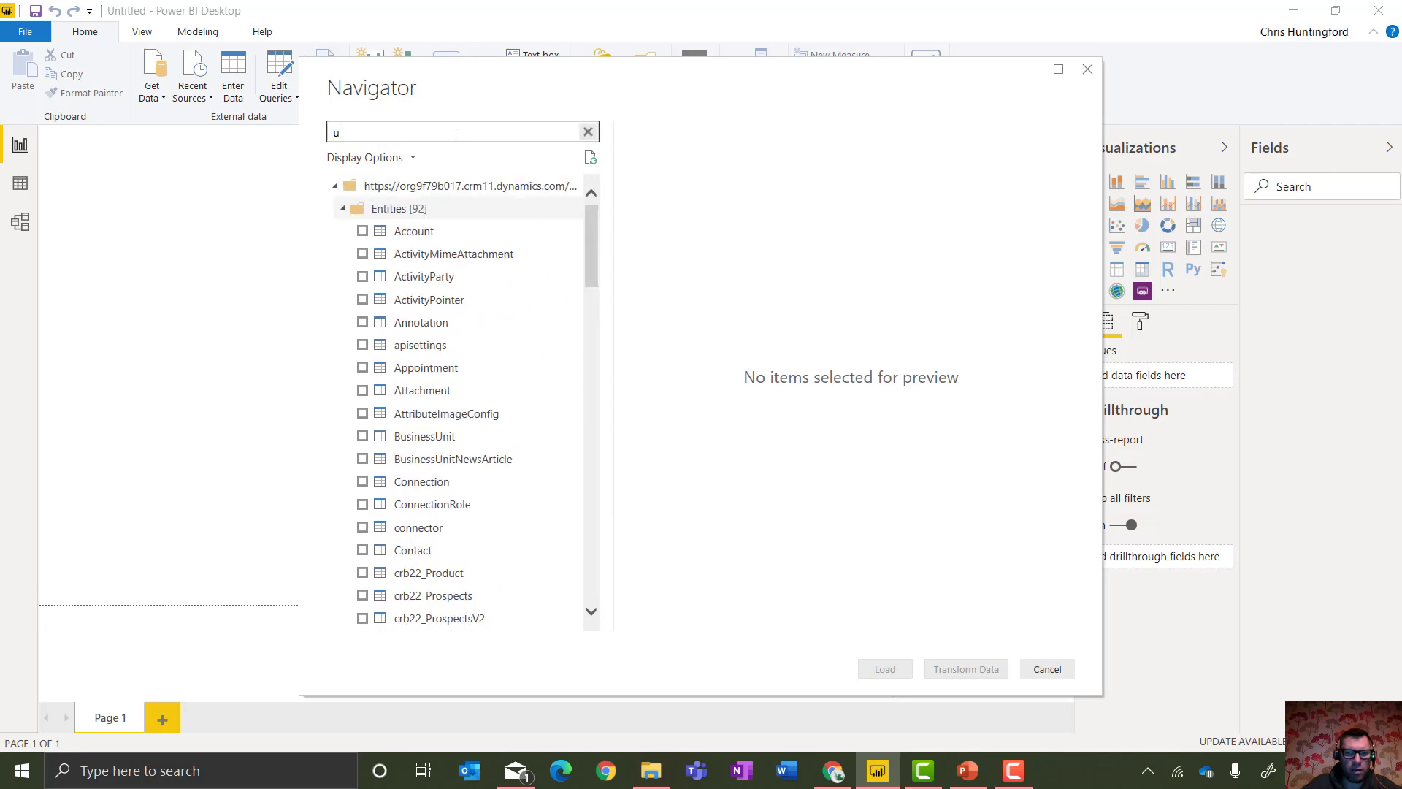
text(fo)
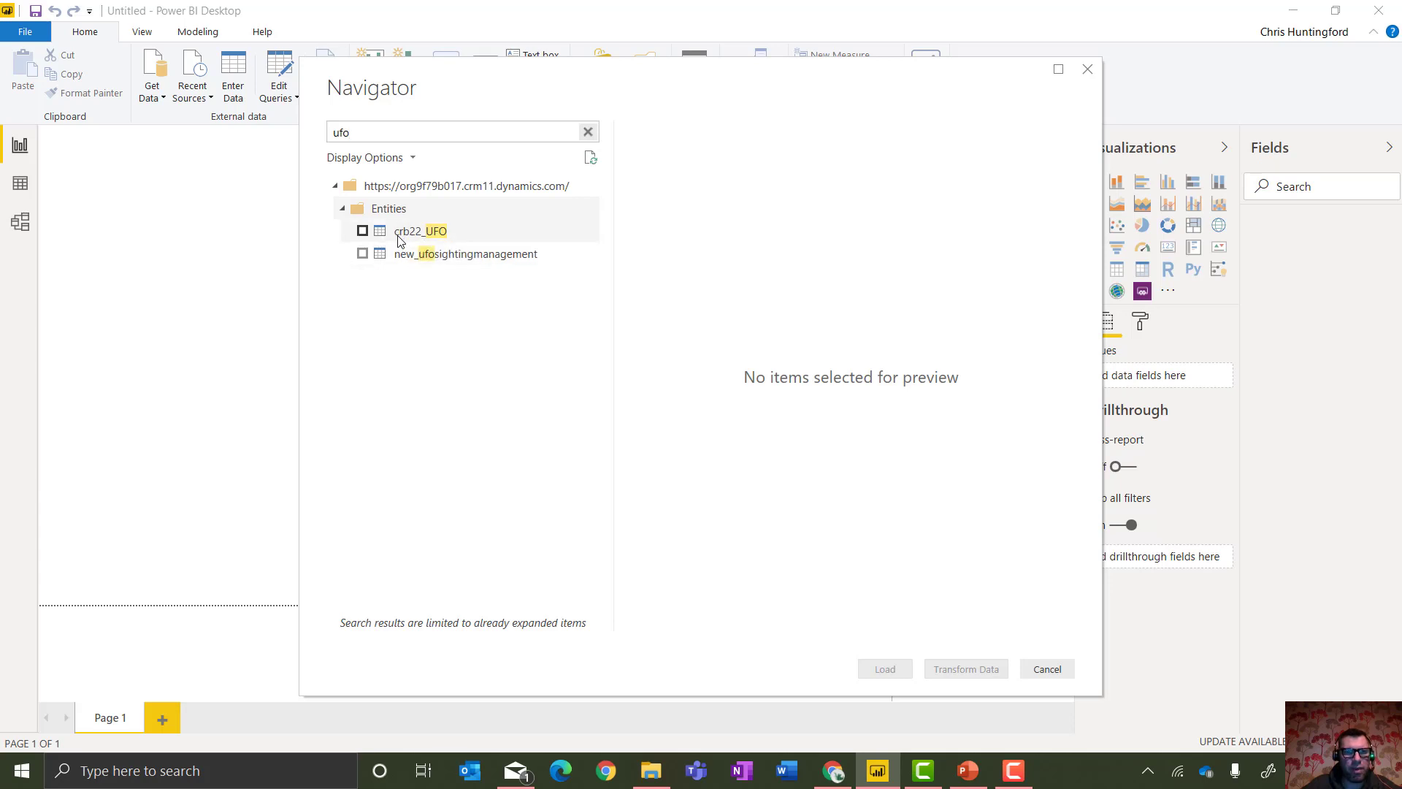
click(362, 231)
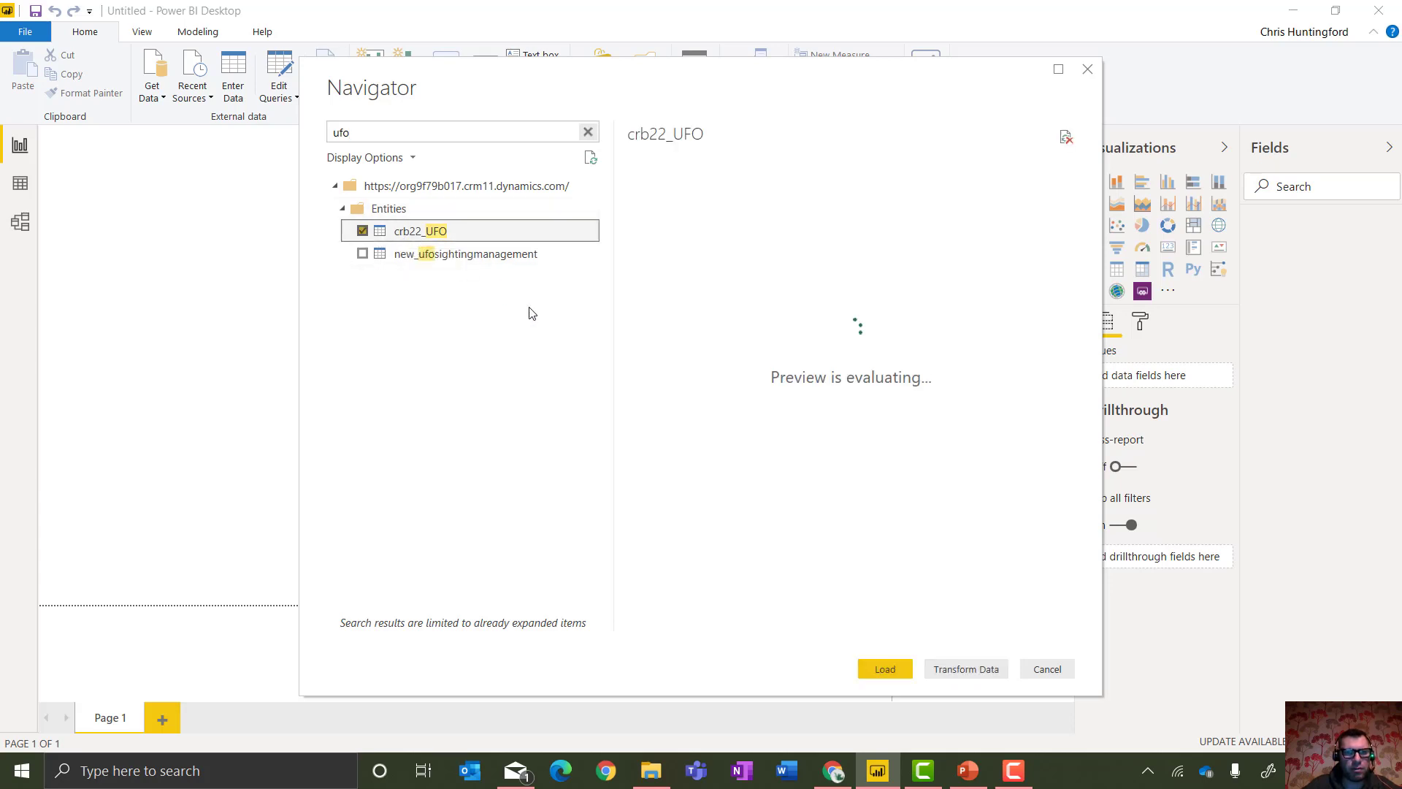
click(947, 670)
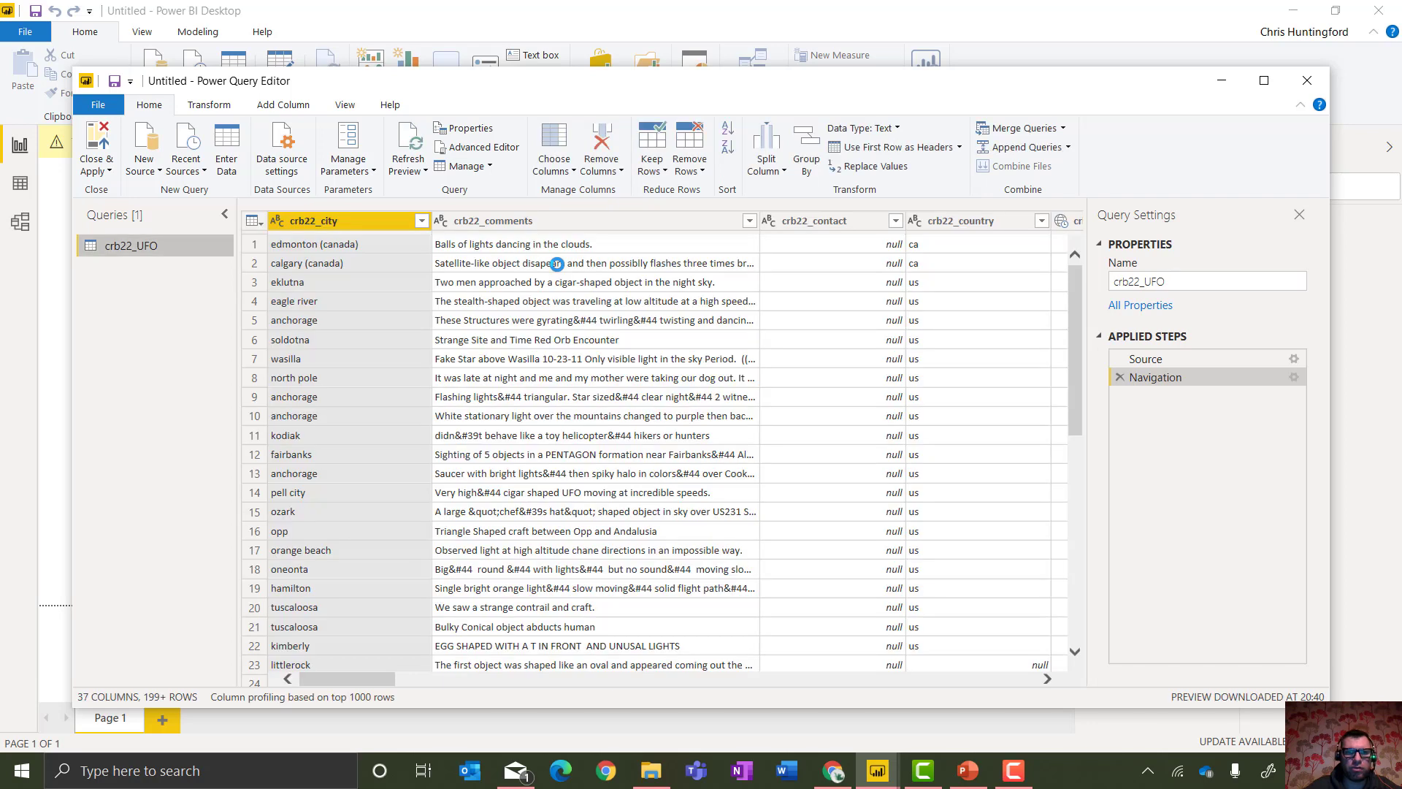
Keep only the crb22 columns from crb22_city through crb22_uniqueid, leaving out crb22_contact and crb22_ufoid.
click(553, 166)
click(520, 189)
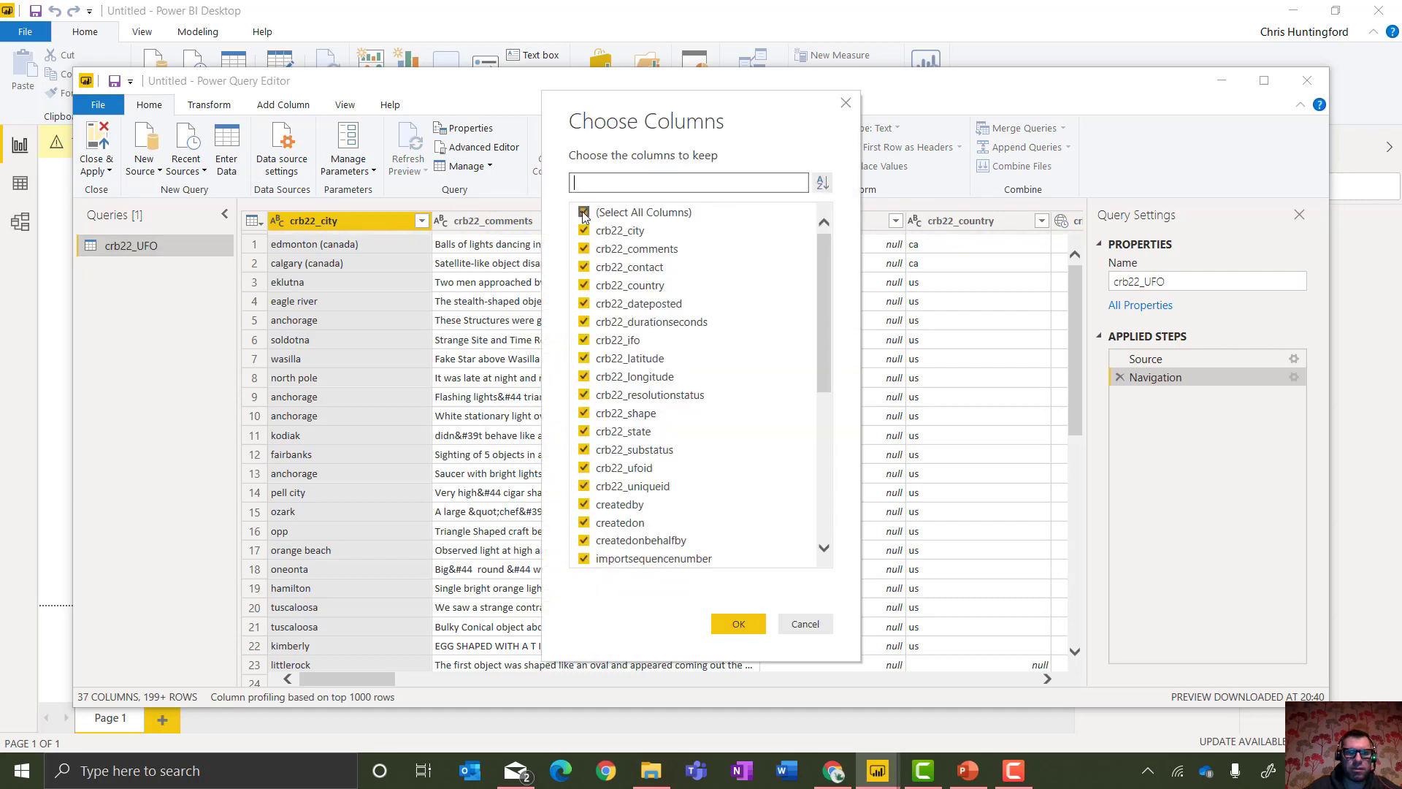
click(584, 212)
click(584, 230)
click(584, 249)
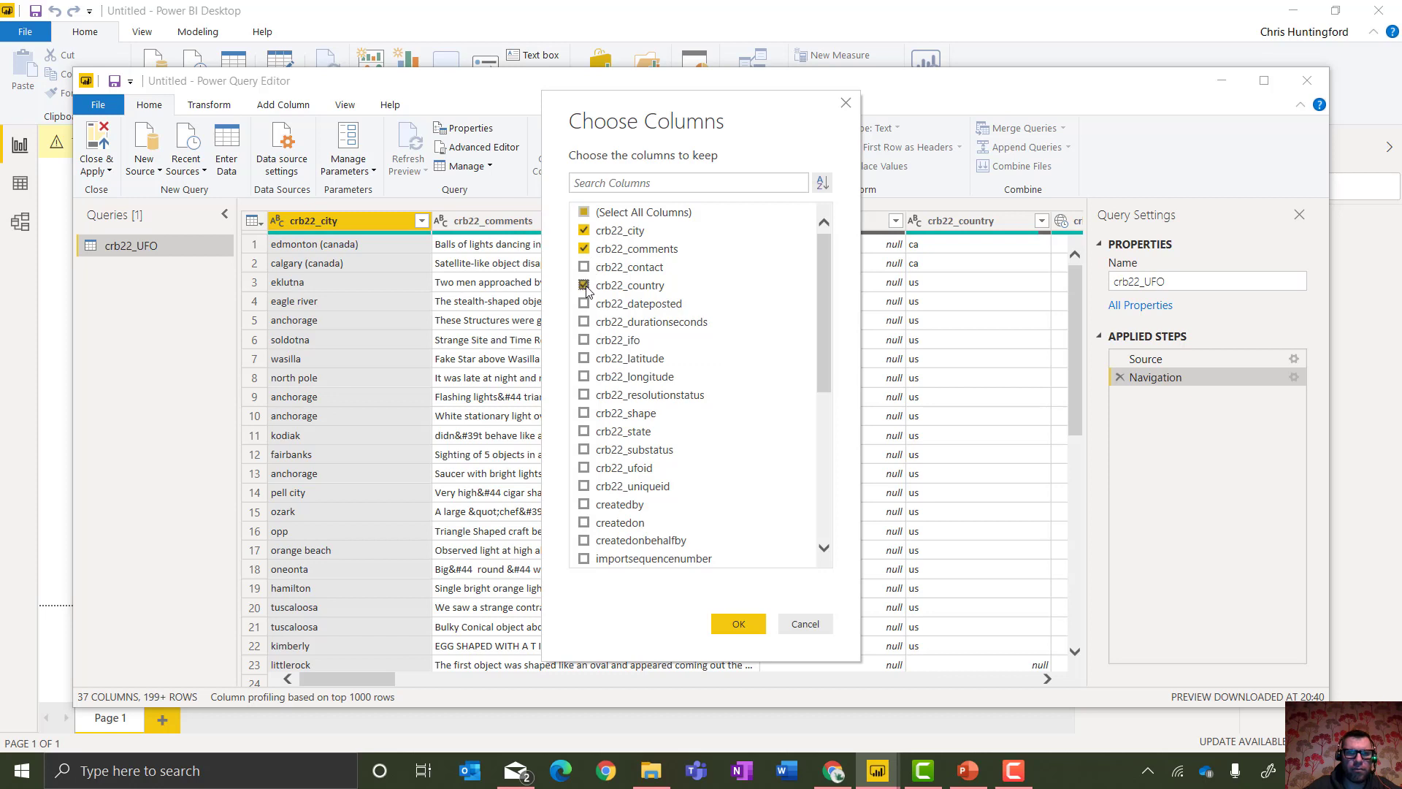
click(584, 322)
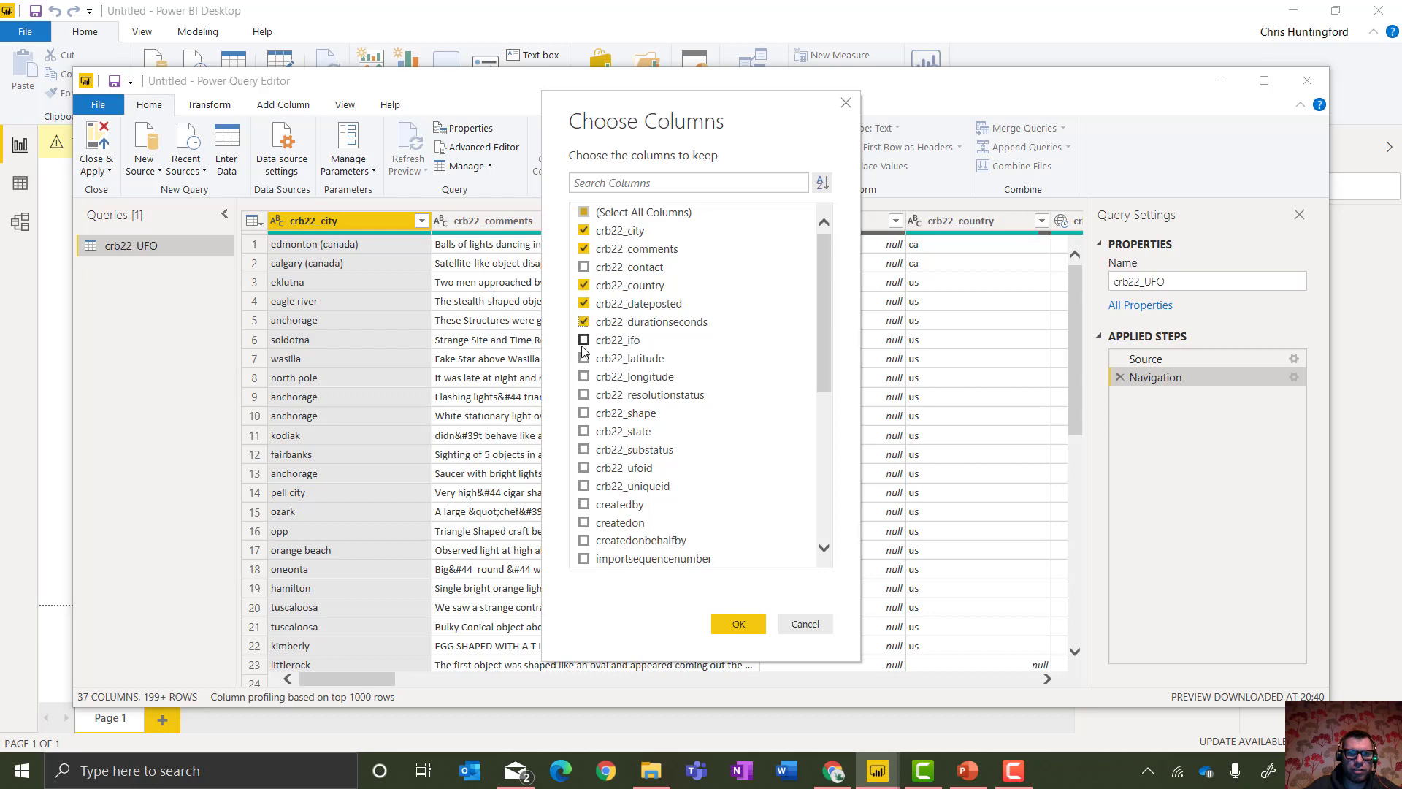
click(584, 341)
click(584, 376)
click(584, 431)
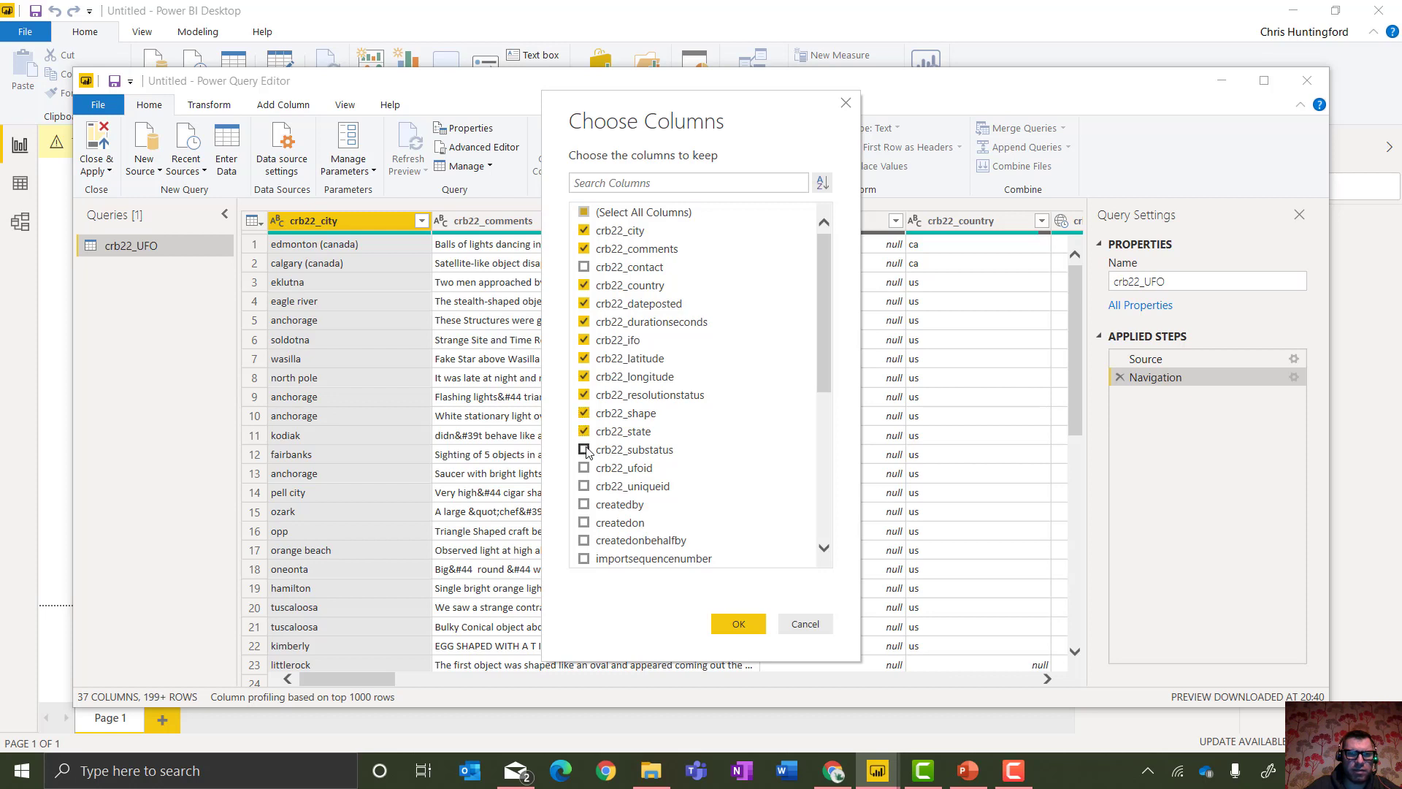
click(585, 468)
click(584, 450)
click(584, 468)
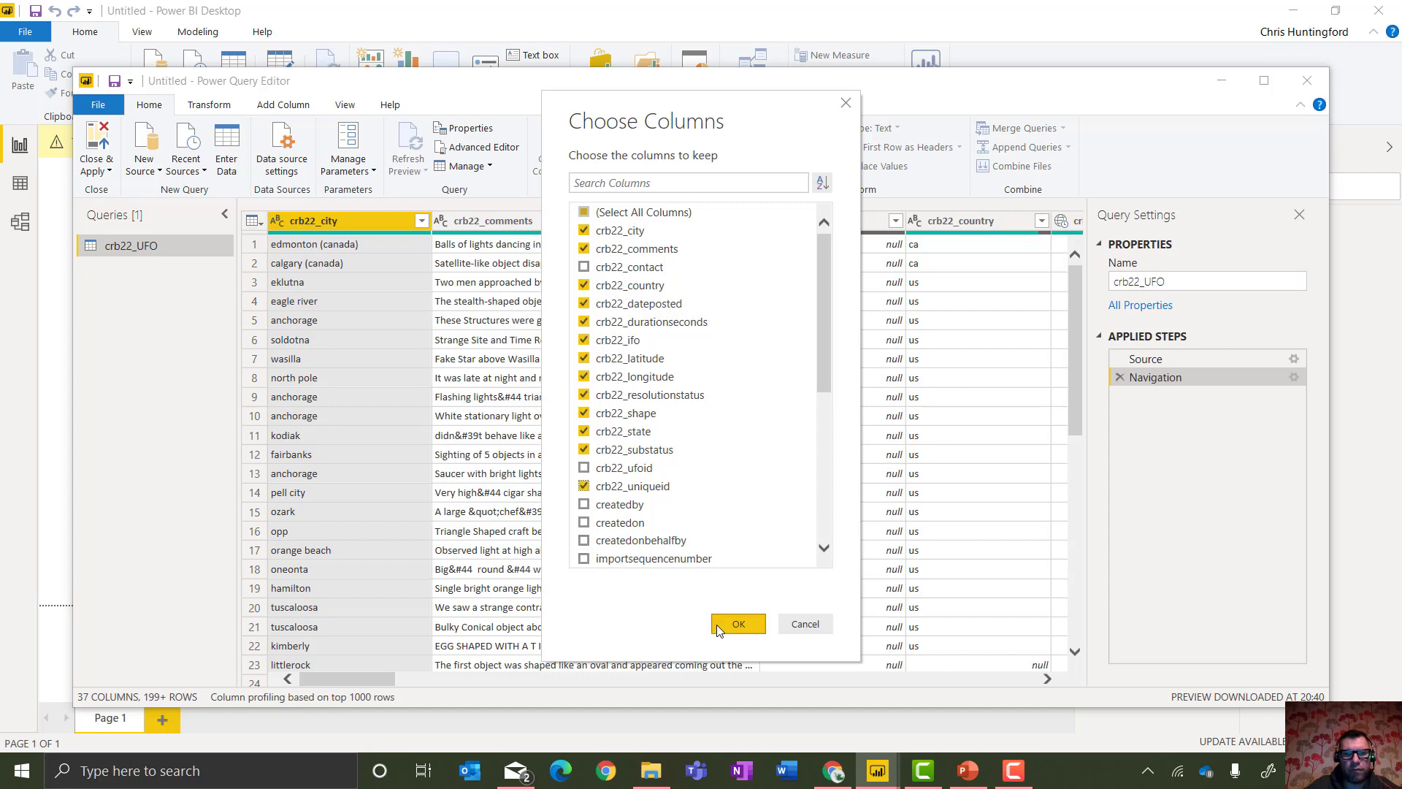
click(738, 623)
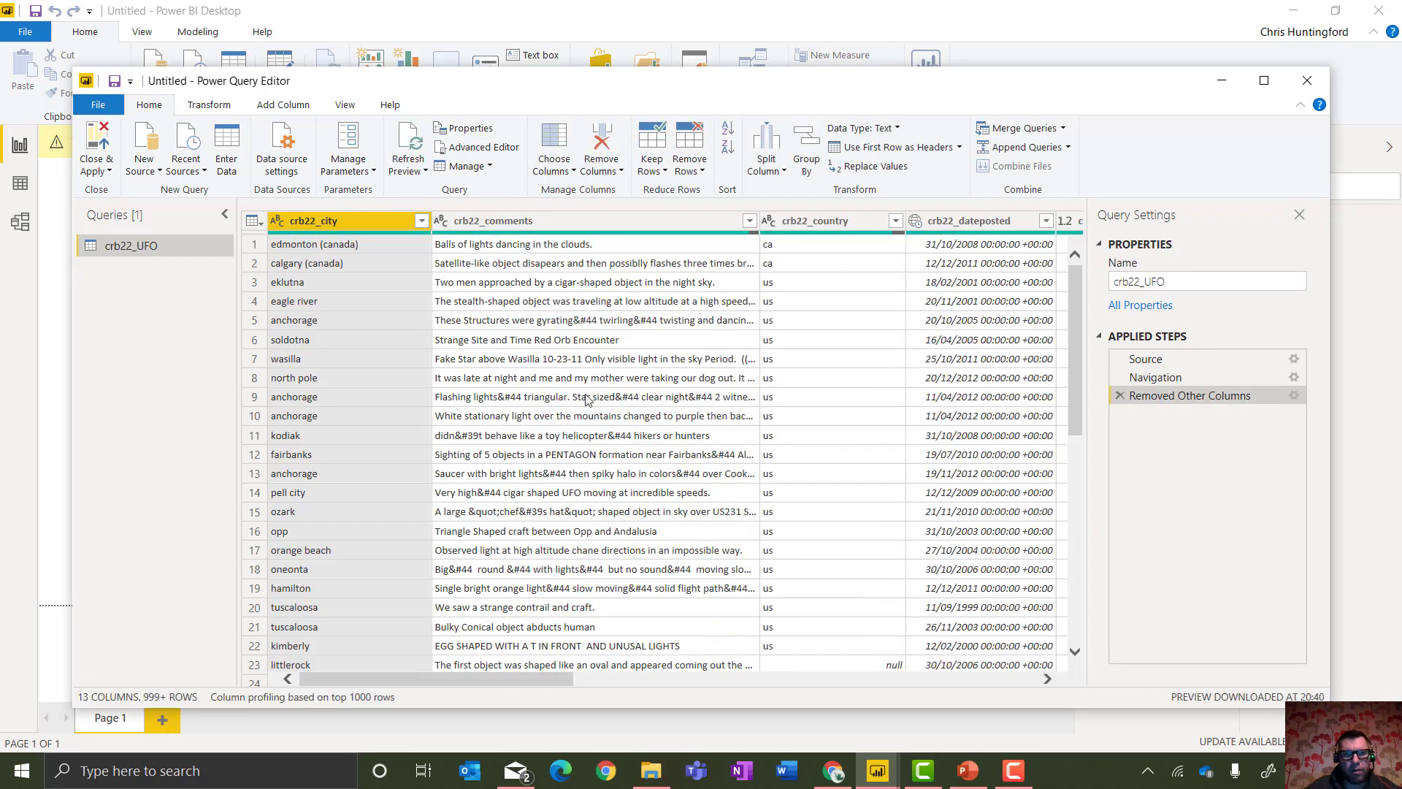
Rename the crb22_city column to City and the crb22_comments column to Comments.
double_click(363, 221)
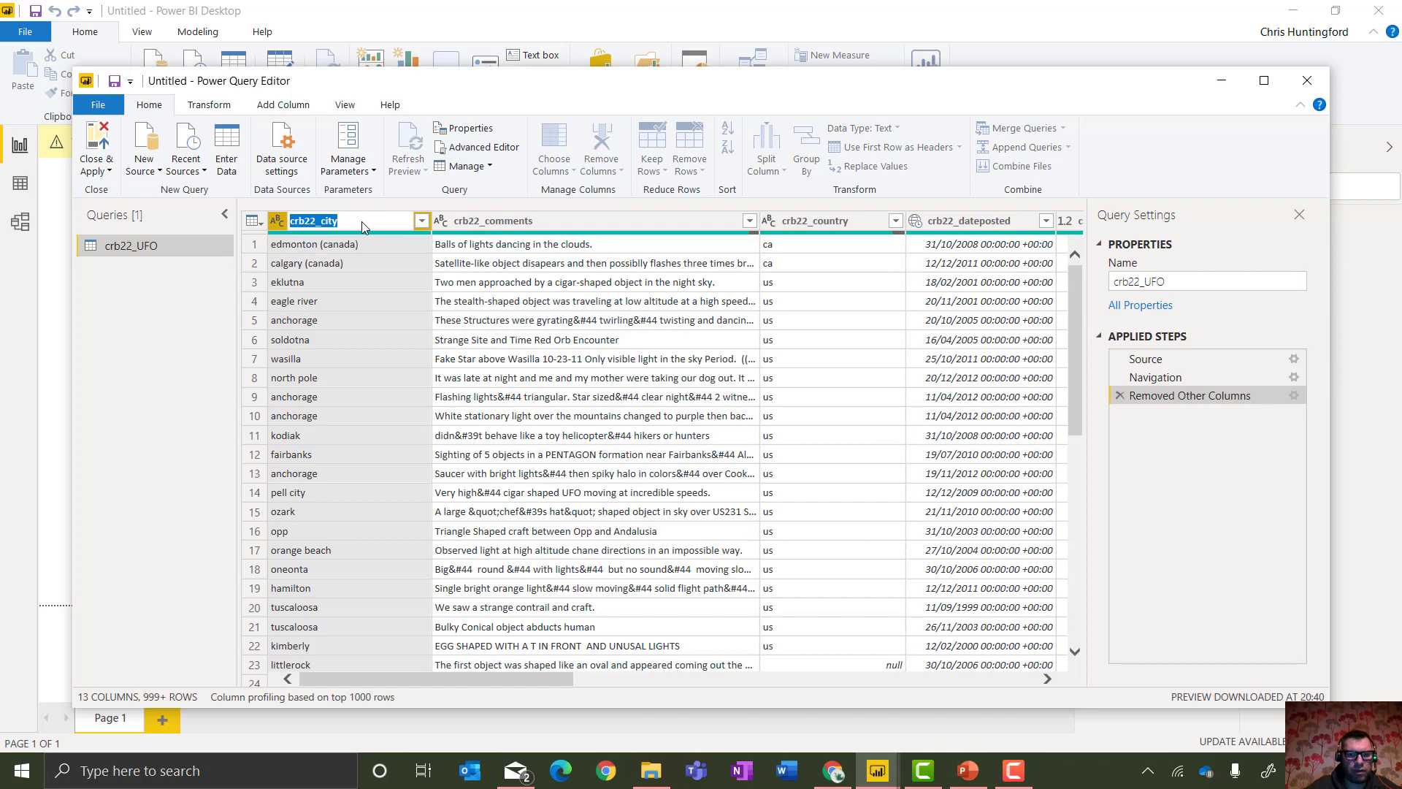
text(City)
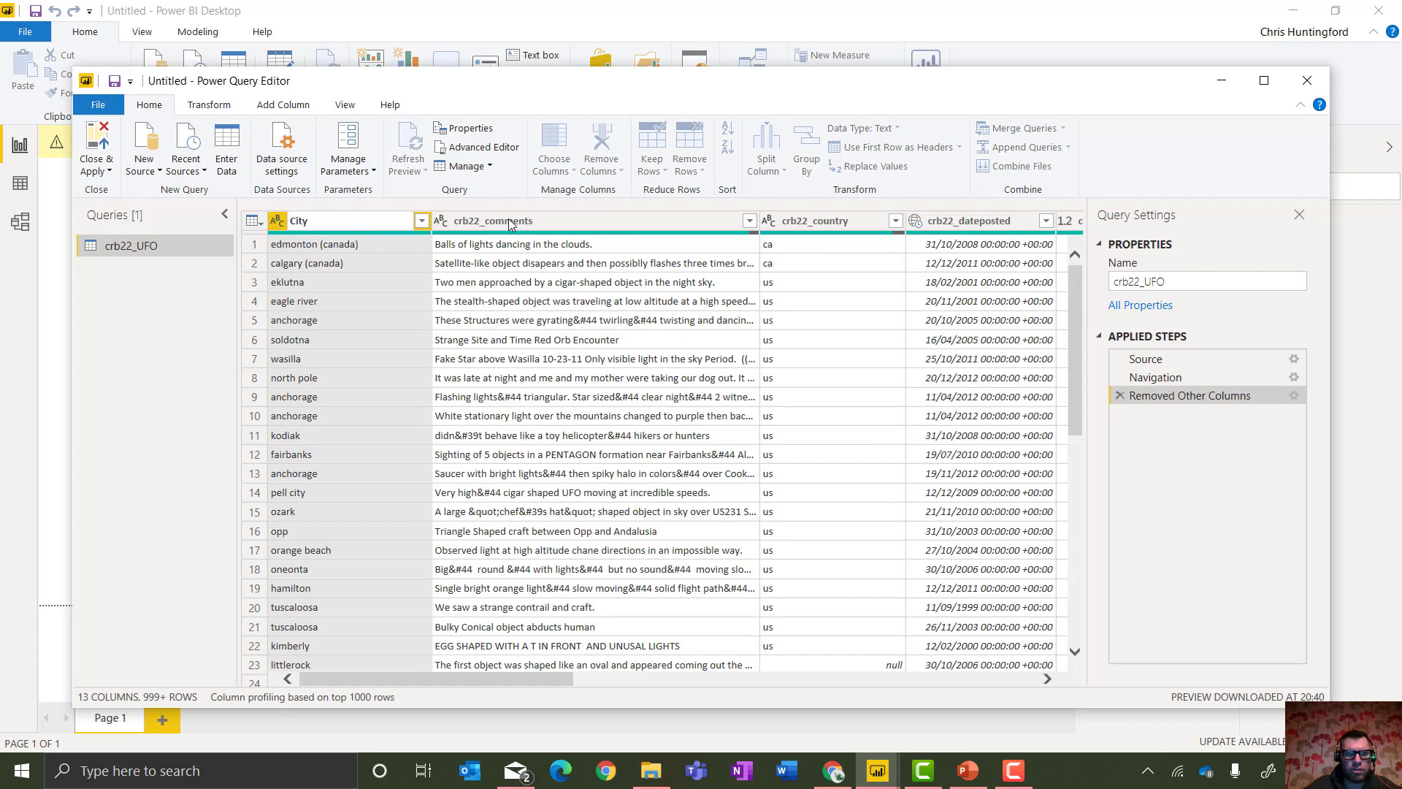
key(Return)
click(509, 222)
double_click(509, 222)
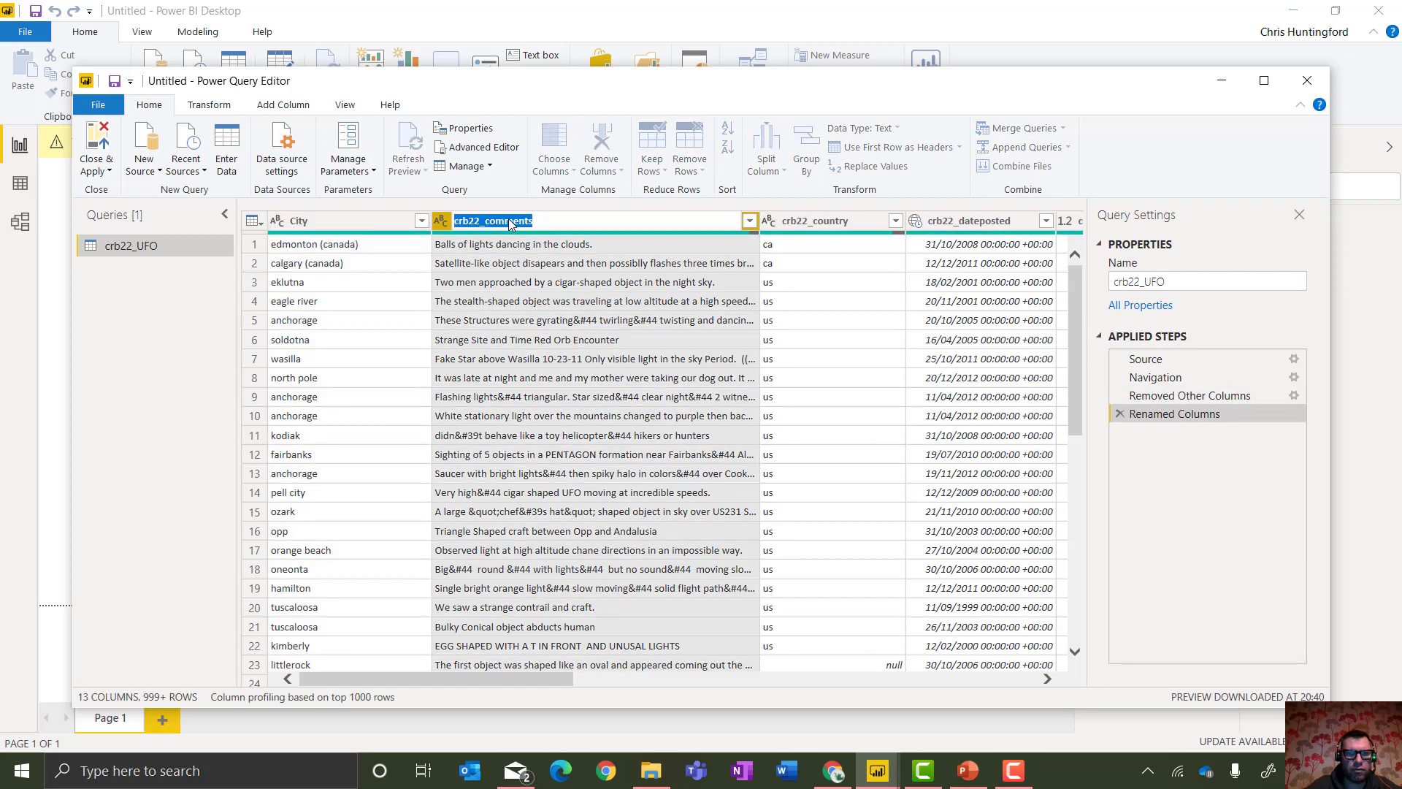
text(Comme)
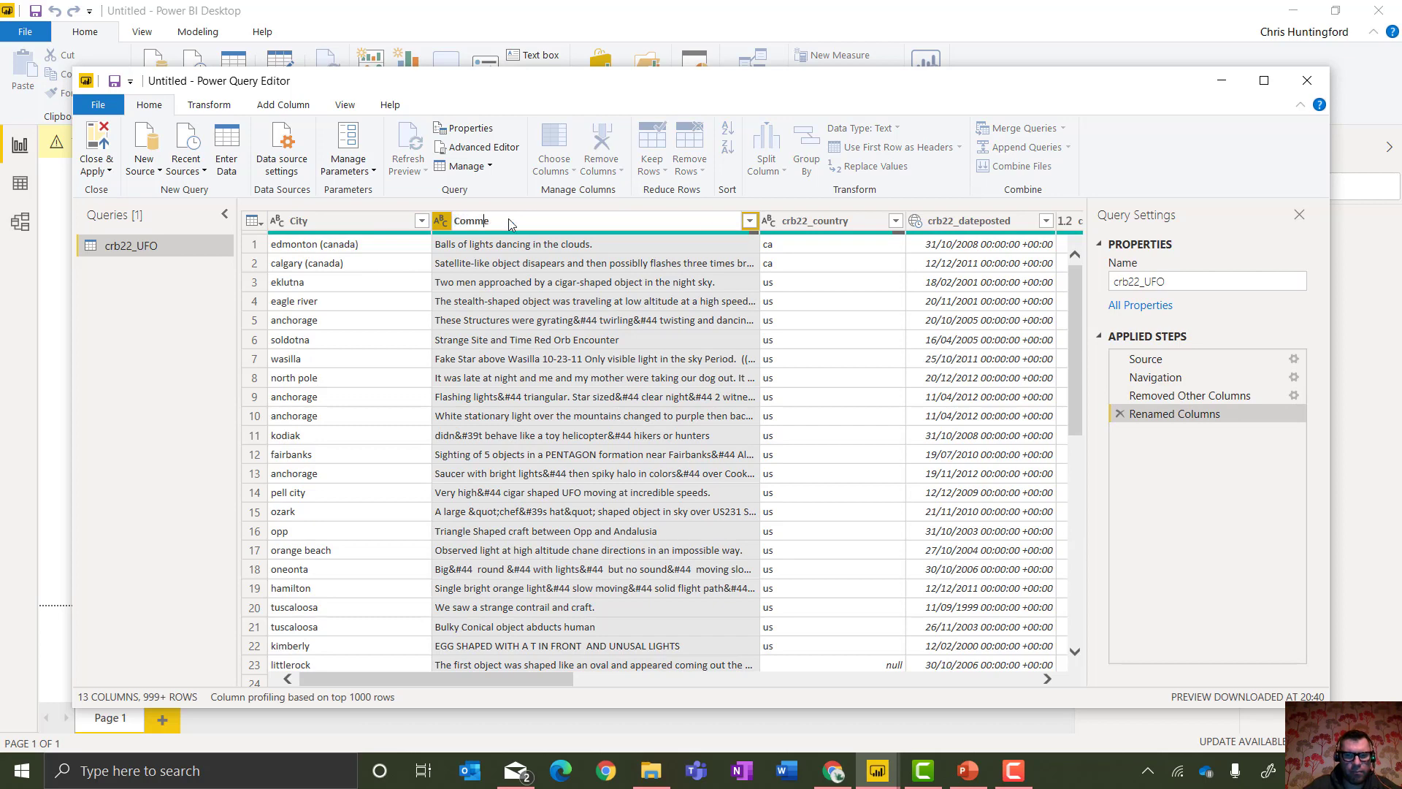
text(nts)
key(Return)
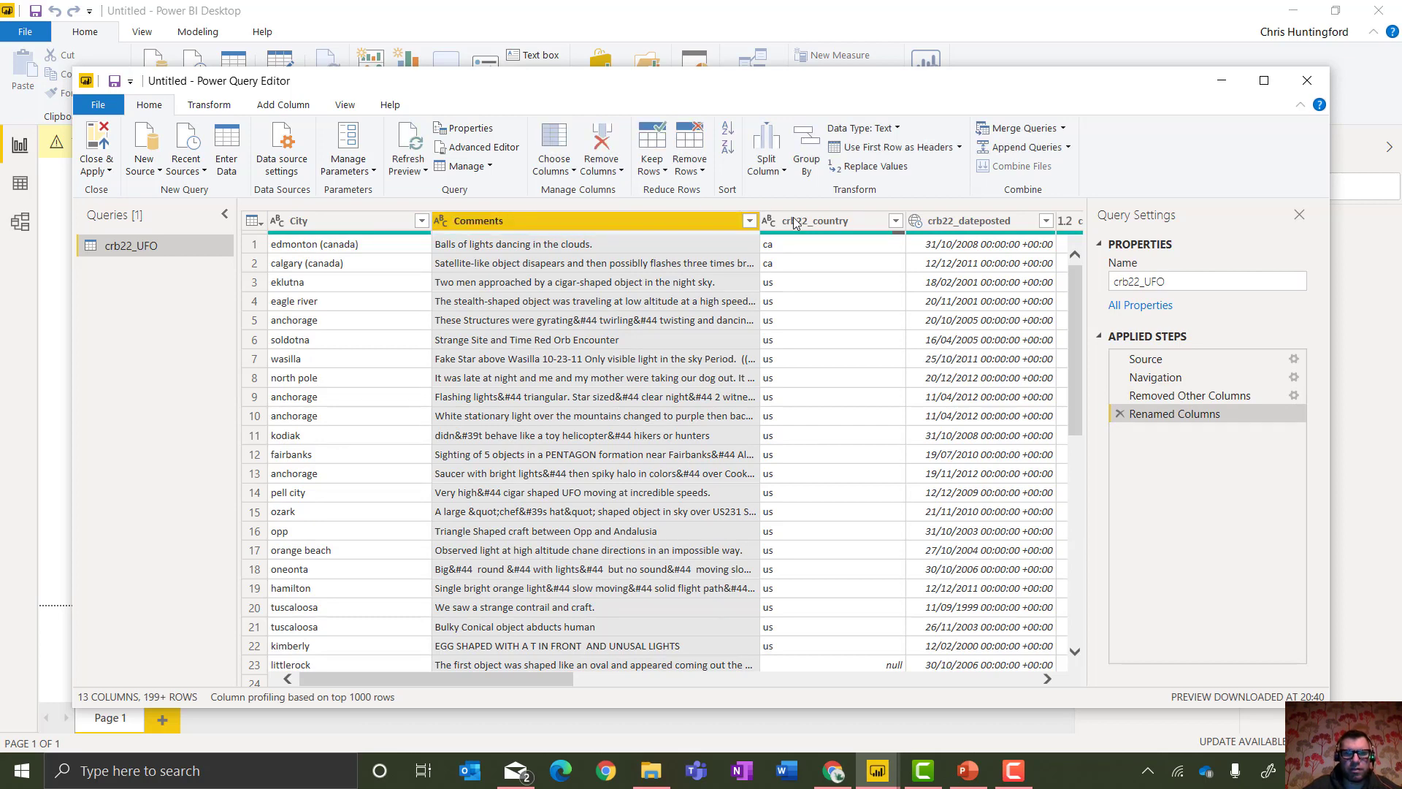
Rename the crb22_country column to Country and the crb22_dateposted column to Date posted.
double_click(795, 222)
text(c)
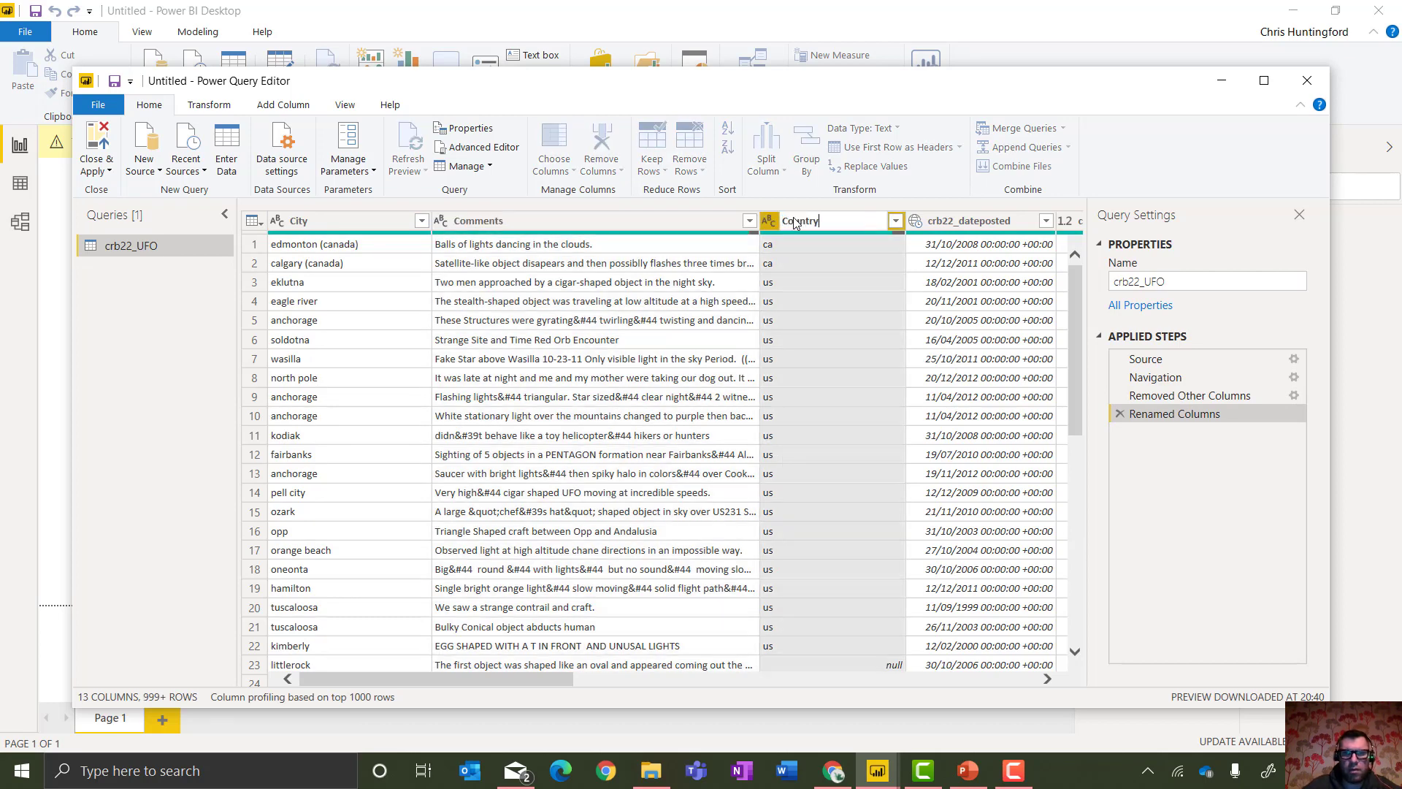
text(ountry)
key(Return)
double_click(956, 220)
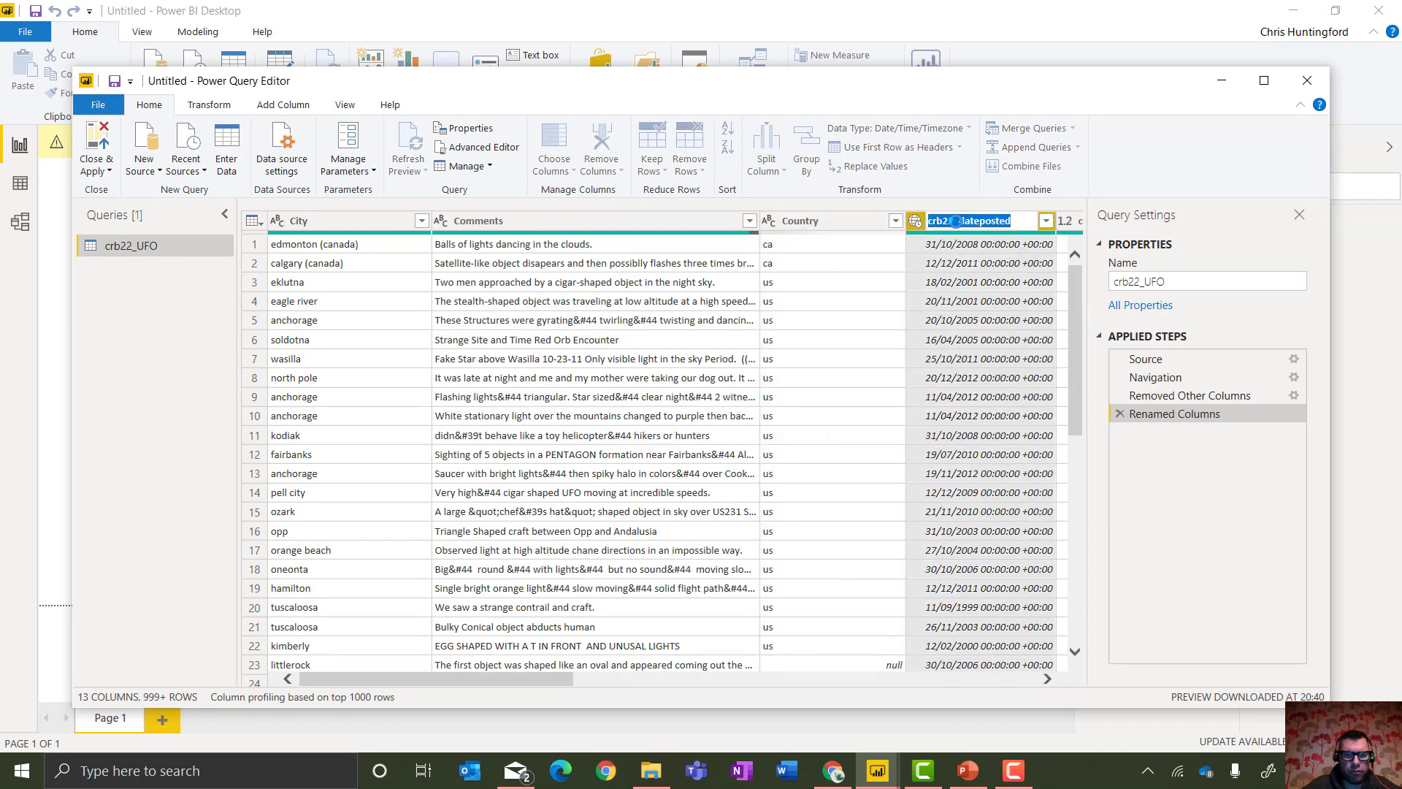
text(Da)
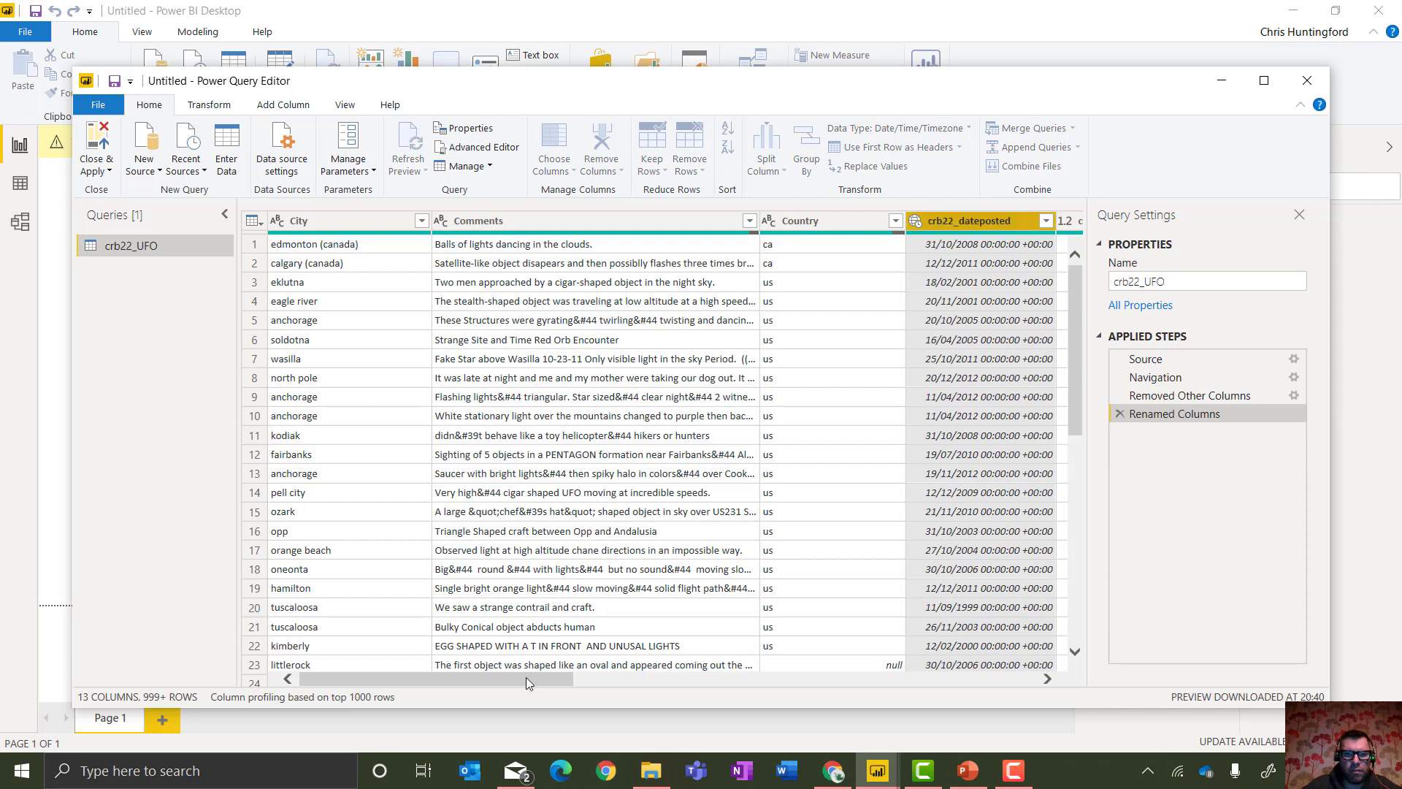
Rename the crb22_durationseconds column to Duration and the crb22_ifo column to IFO.
drag(525, 677, 707, 685)
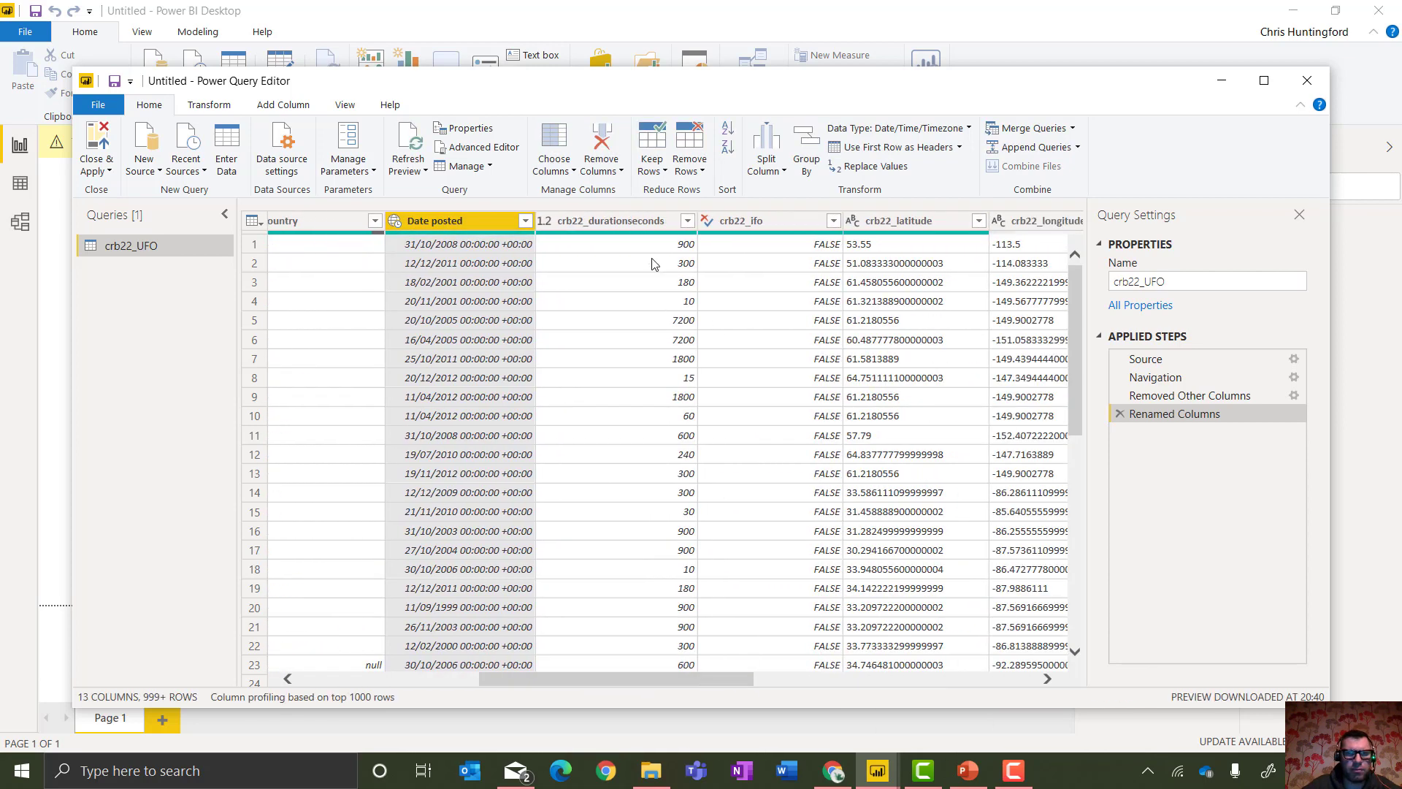
double_click(639, 227)
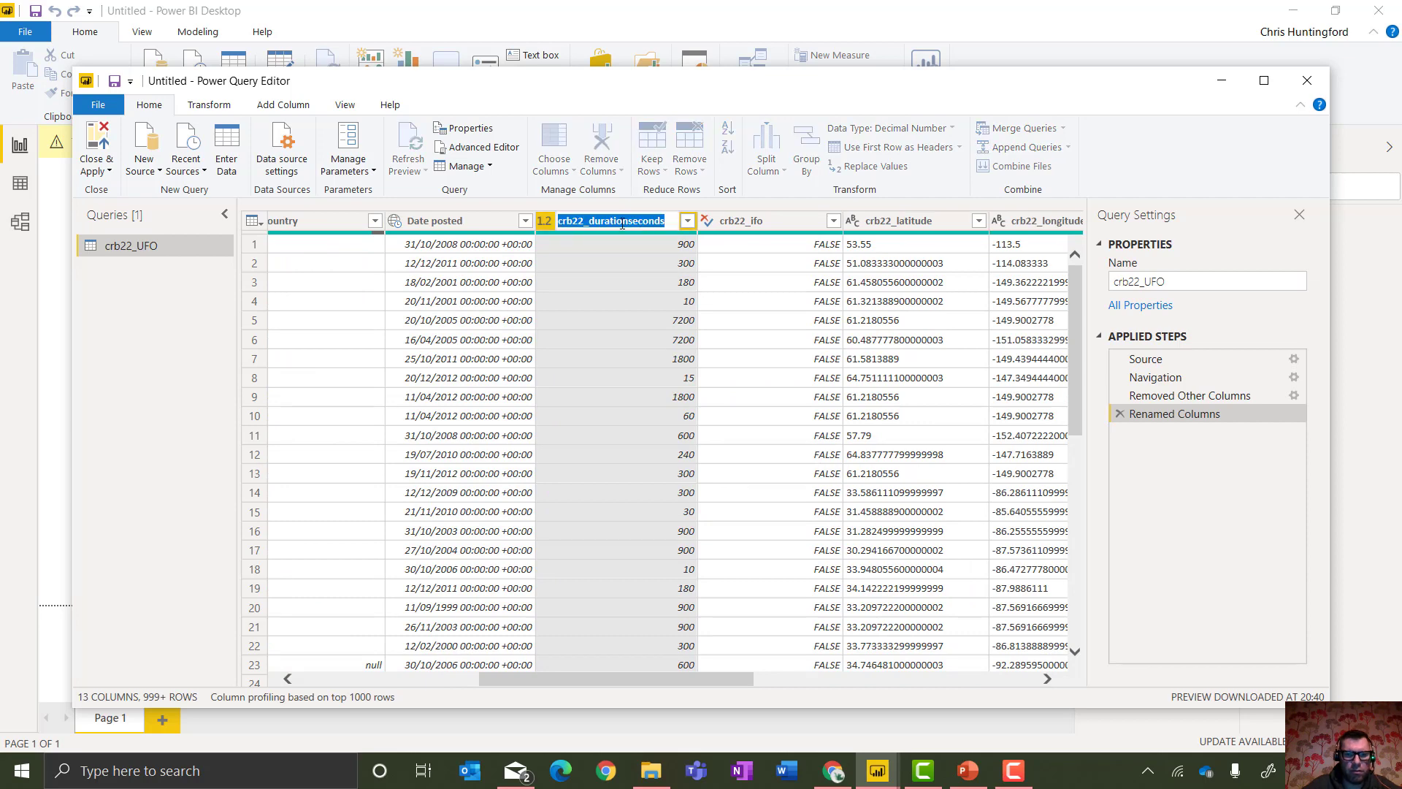
text(Duration)
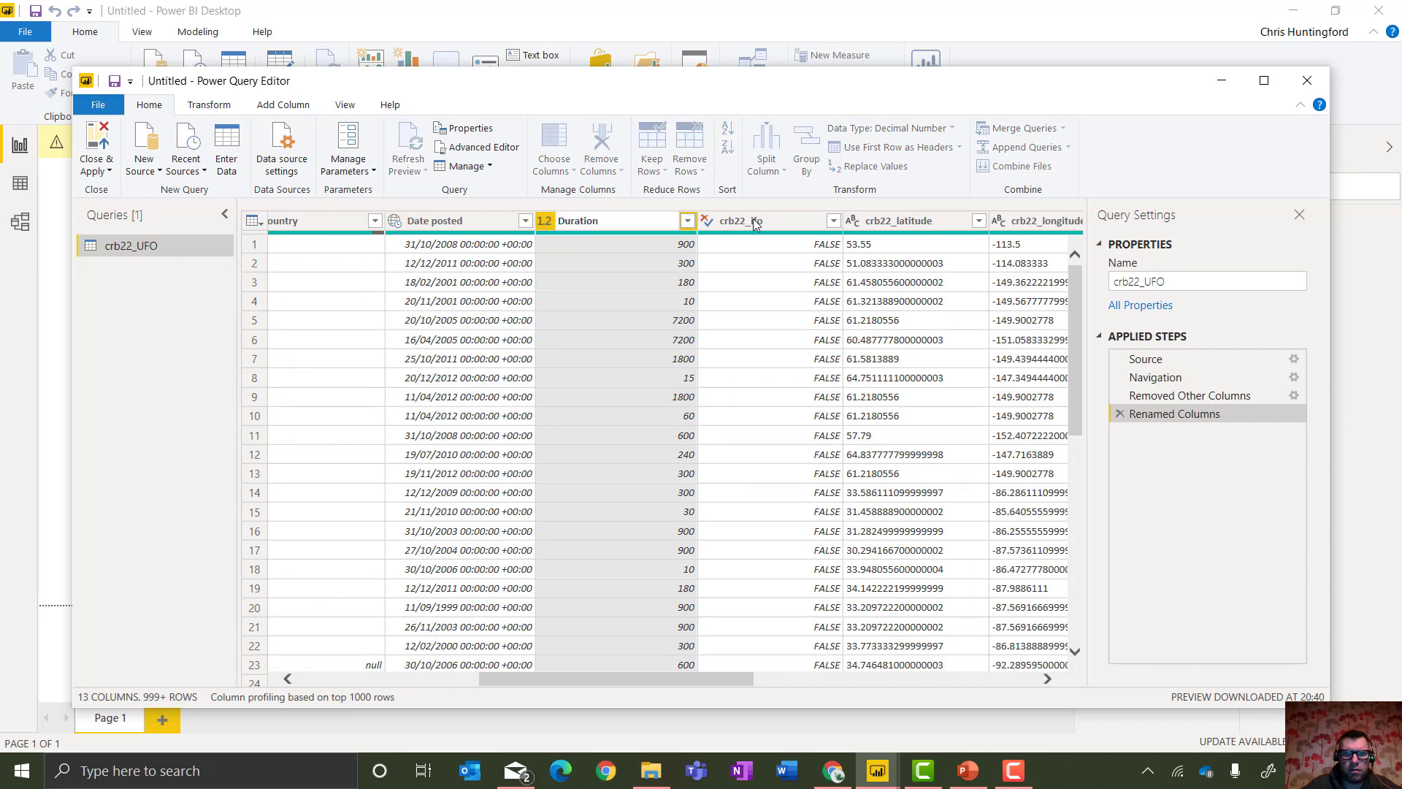
double_click(753, 221)
key(BackSpace)
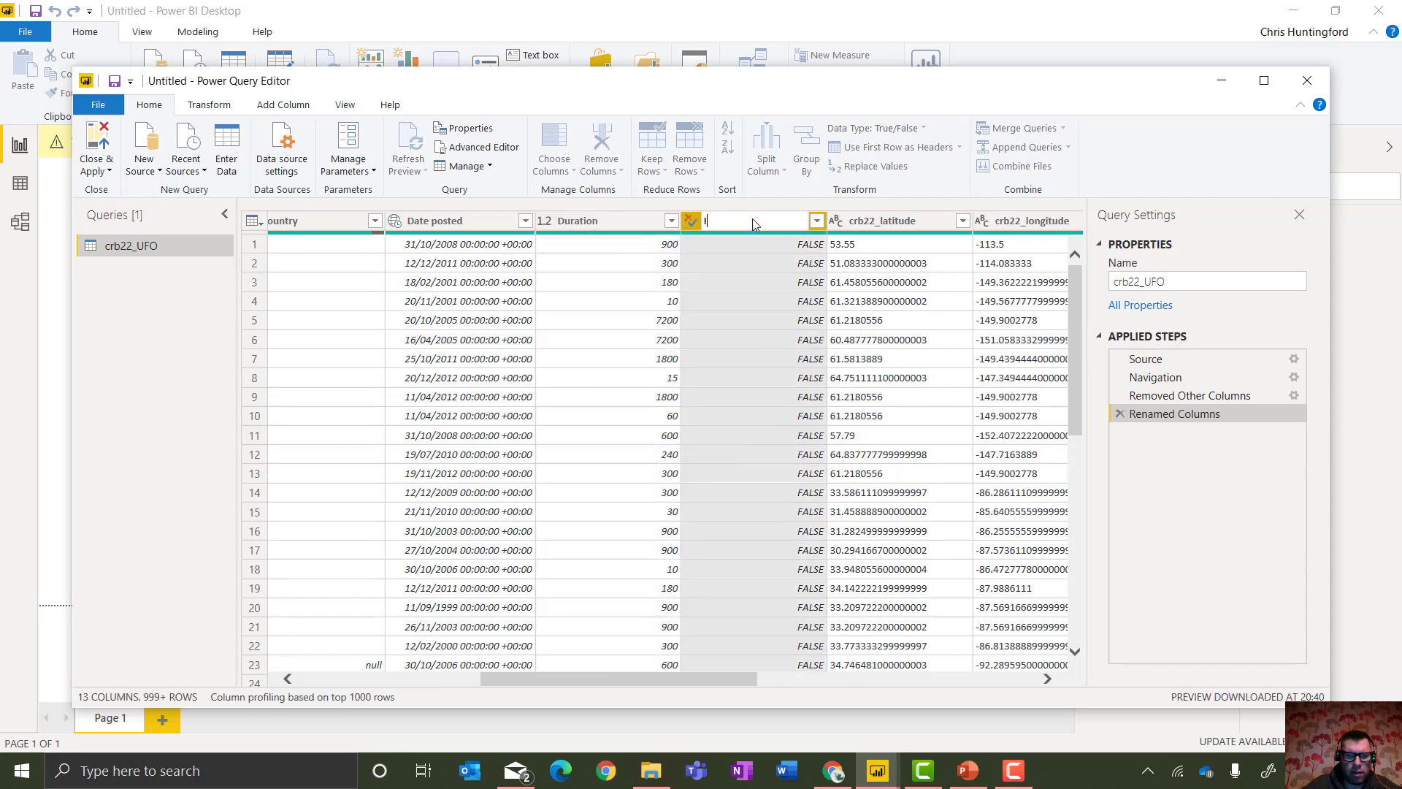
text(IFO)
key(Return)
Rename the crb22_latitude column to Lat and the crb22_longitude column to Long.
double_click(883, 223)
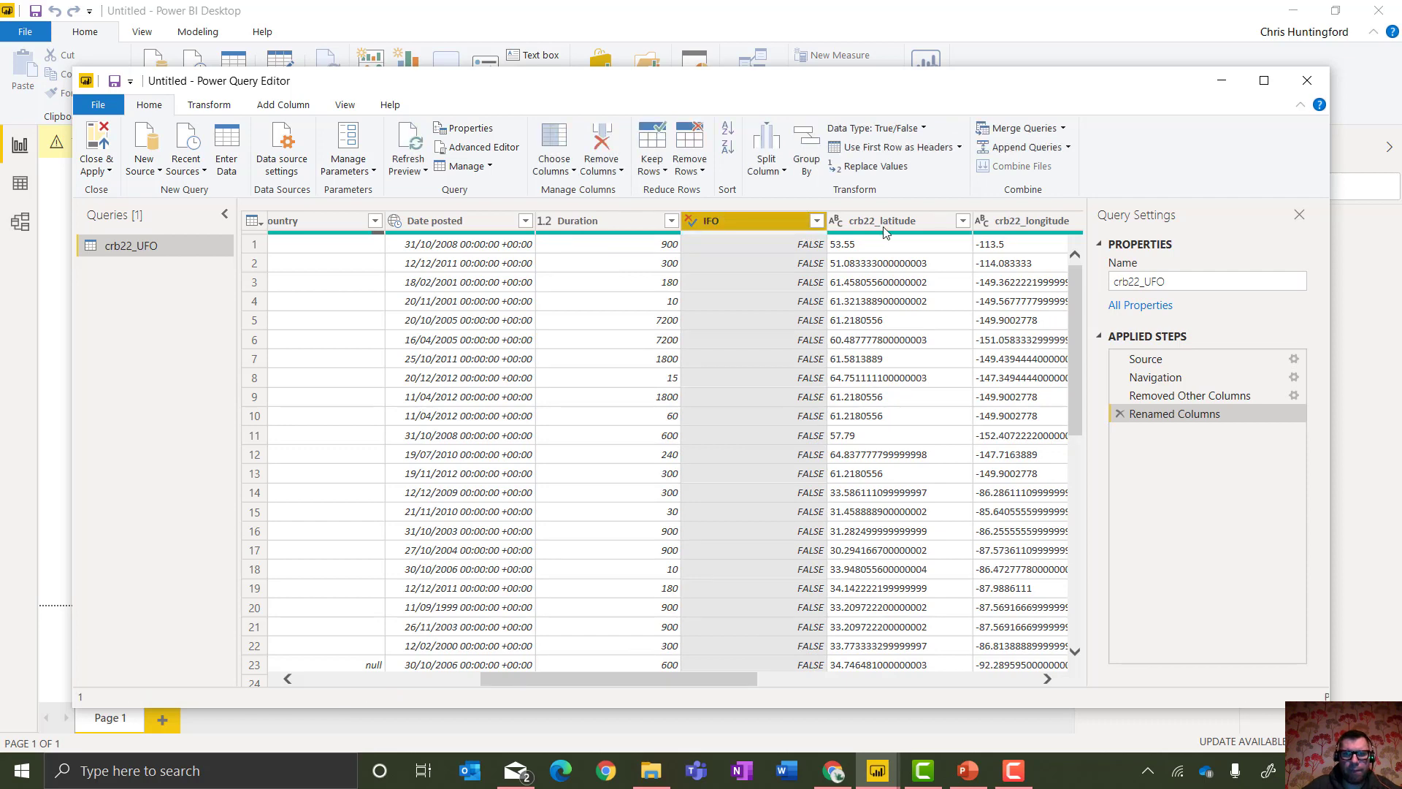
text(Lat)
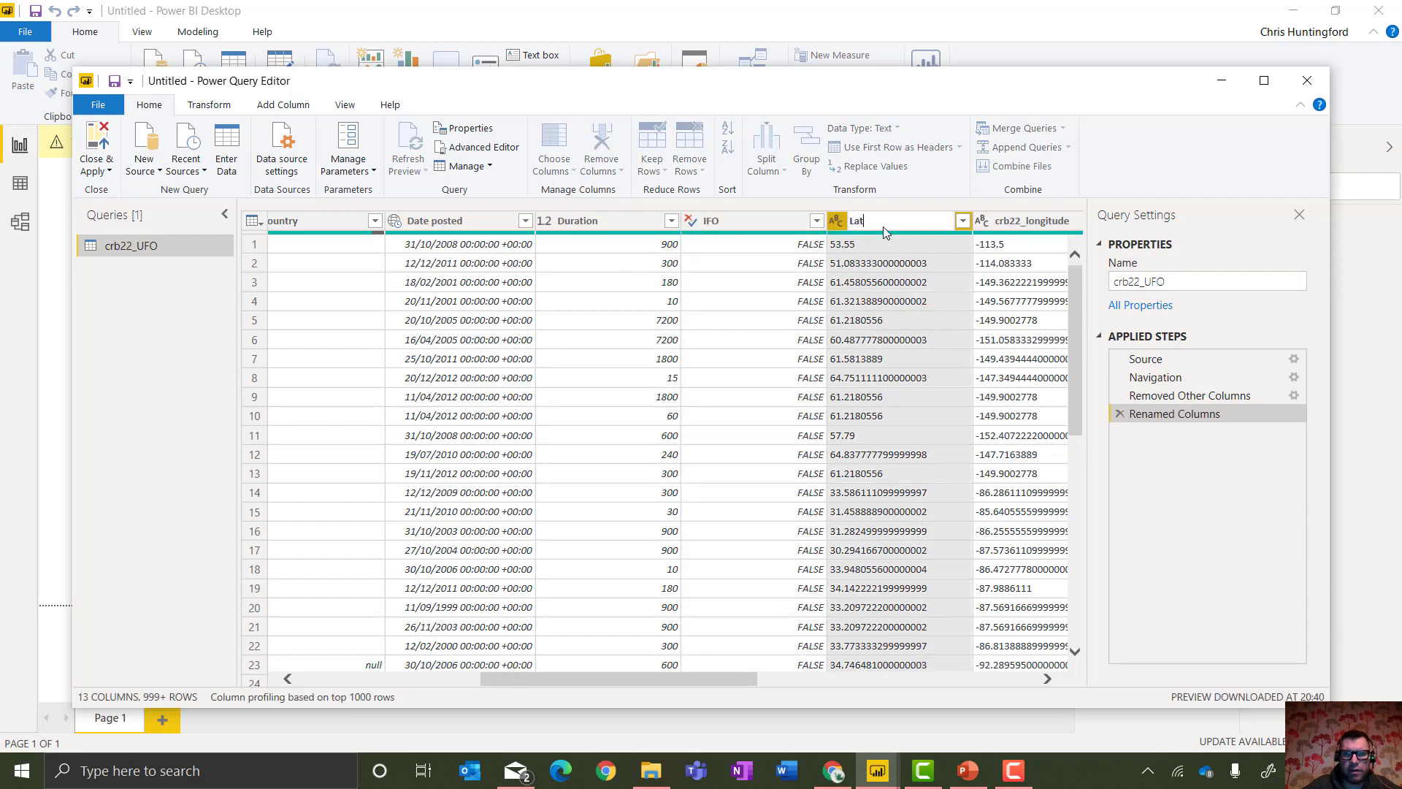
key(Return)
double_click(1010, 220)
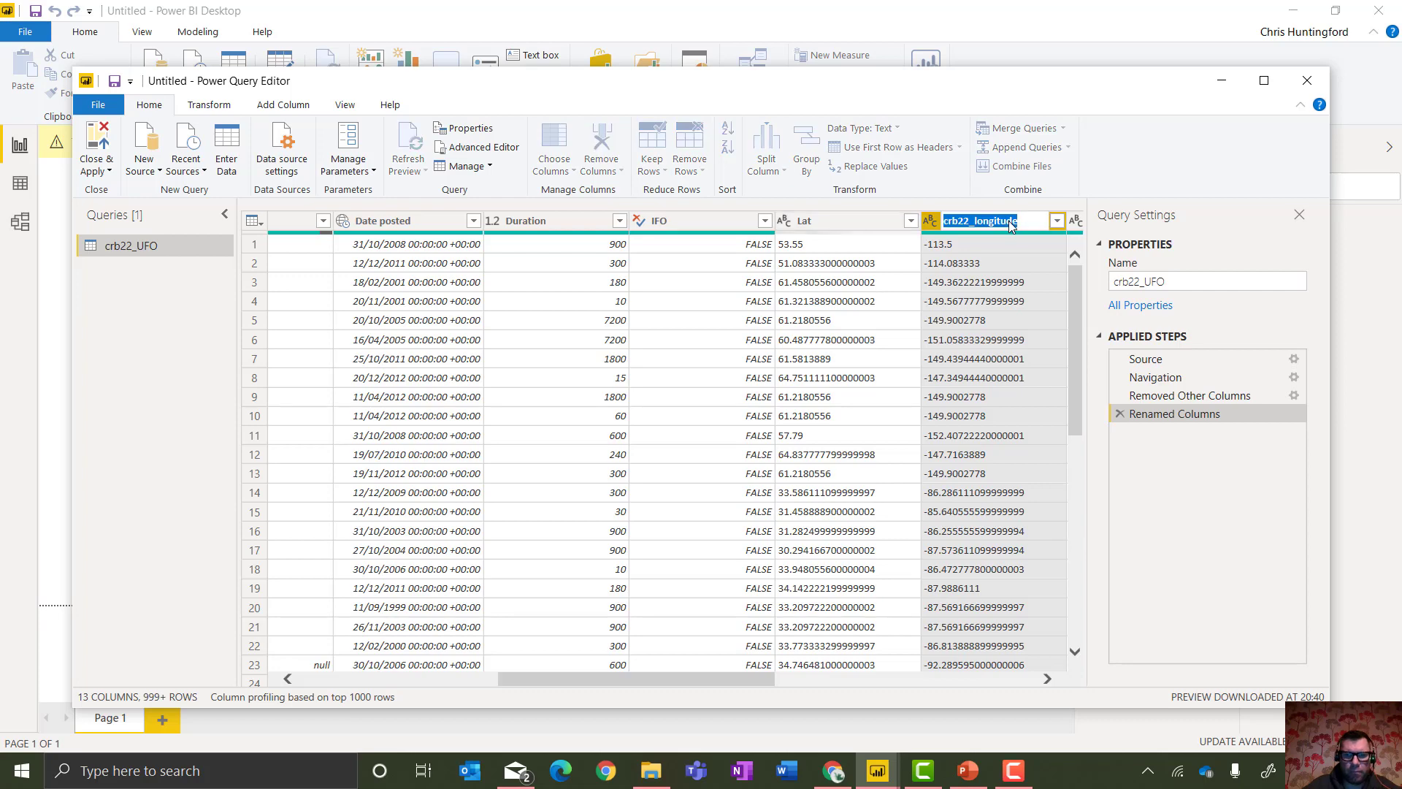
text(Long)
key(Return)
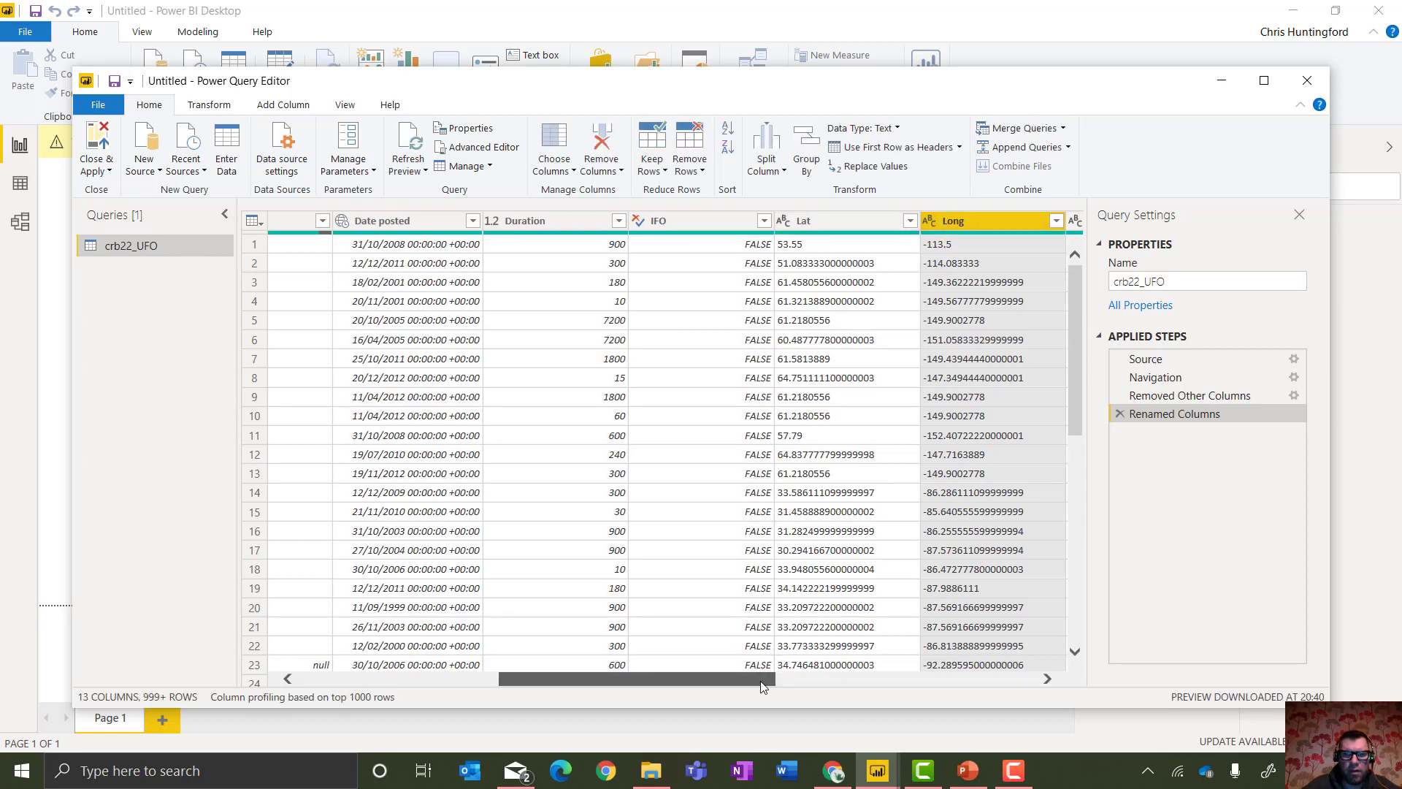
Rename the crb22_resolutionstatus column to Status and the crb22_shape column to Shape.
scroll(765, 668, right, 5)
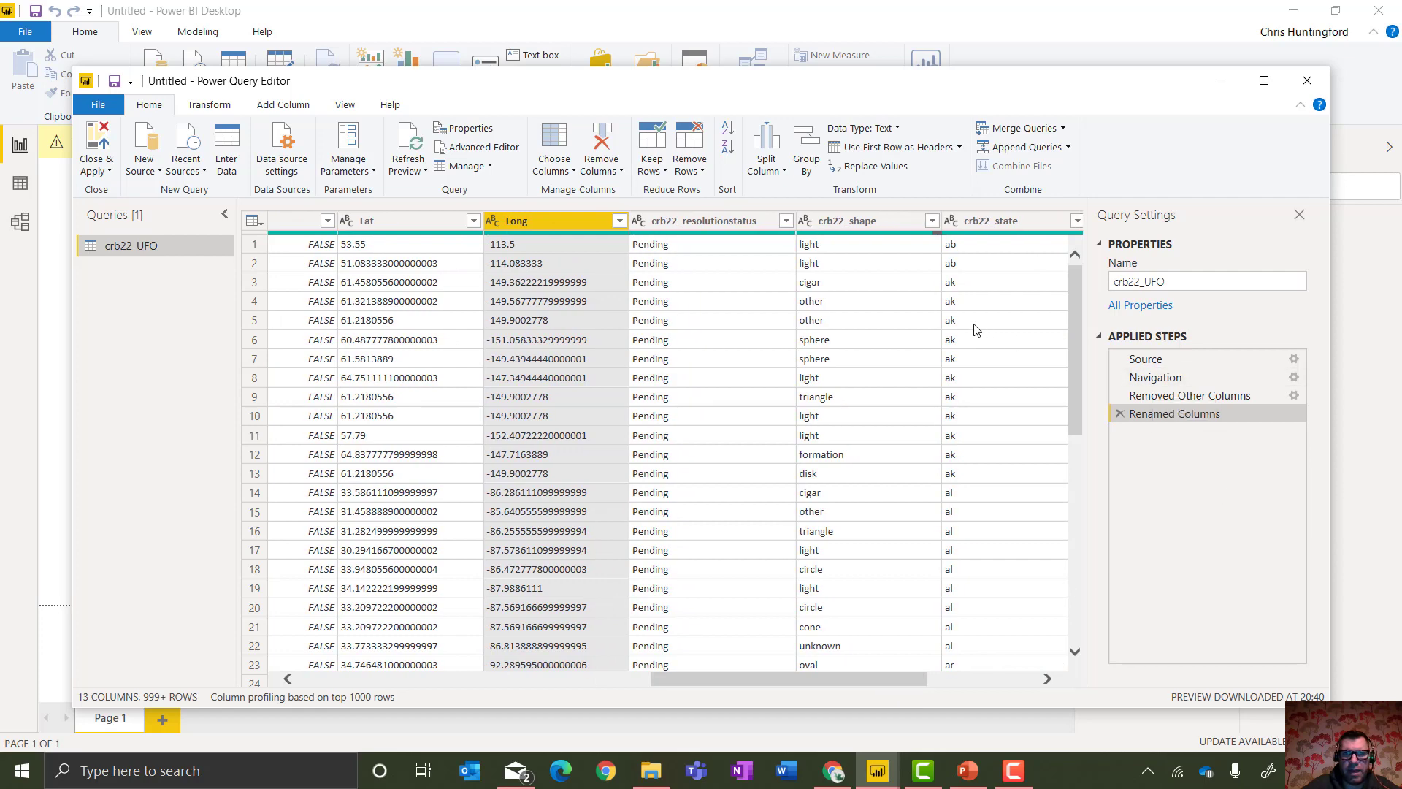
double_click(729, 220)
text(Status)
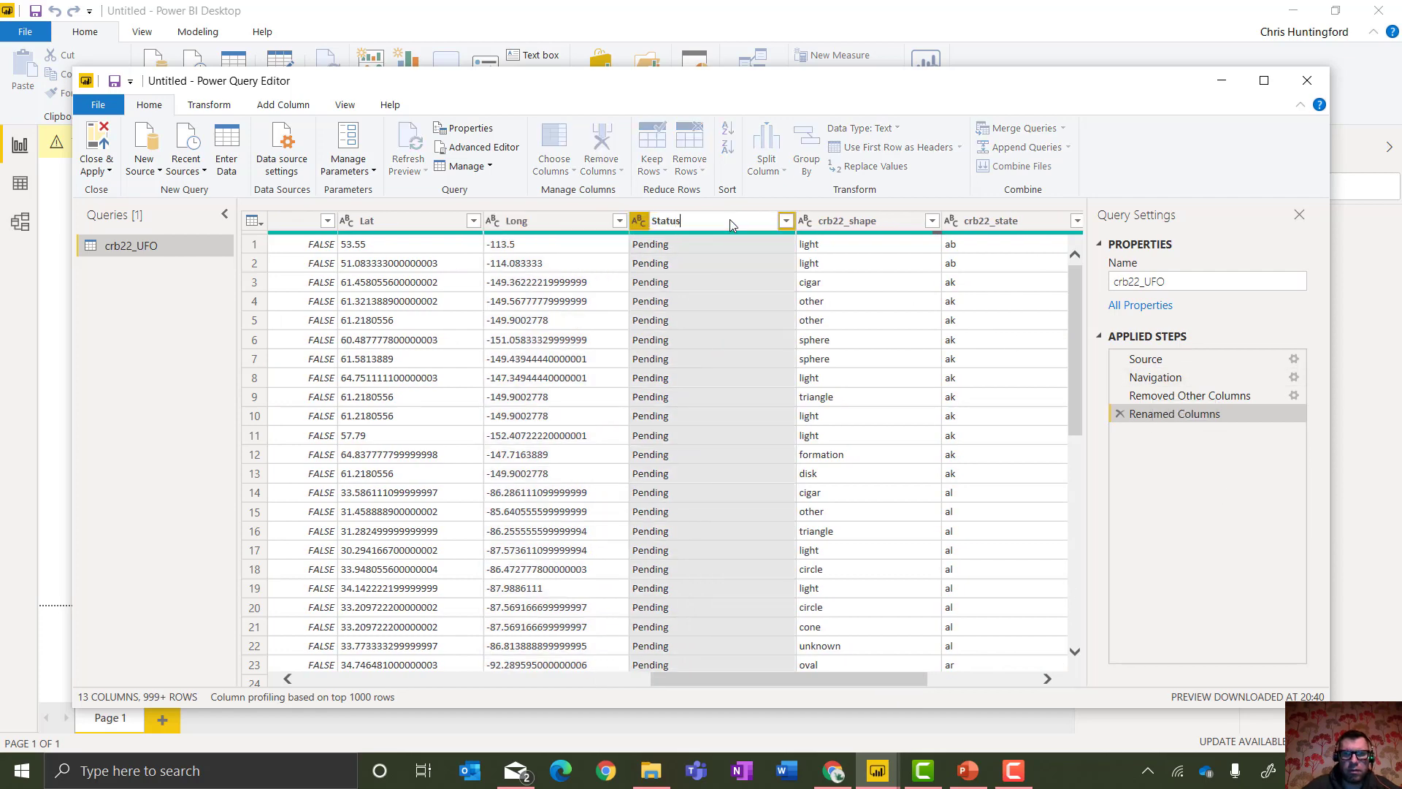
key(Return)
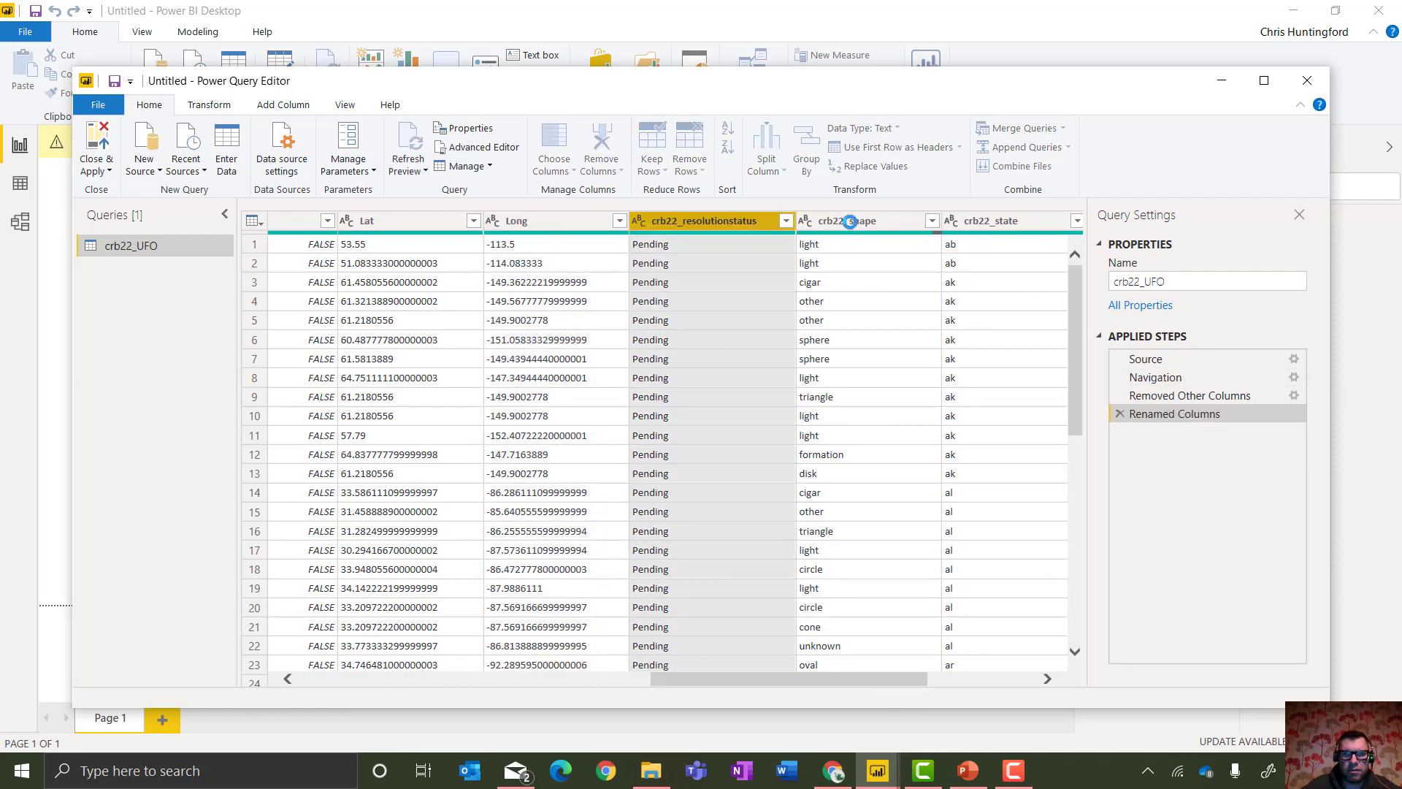
double_click(849, 221)
text(Sh)
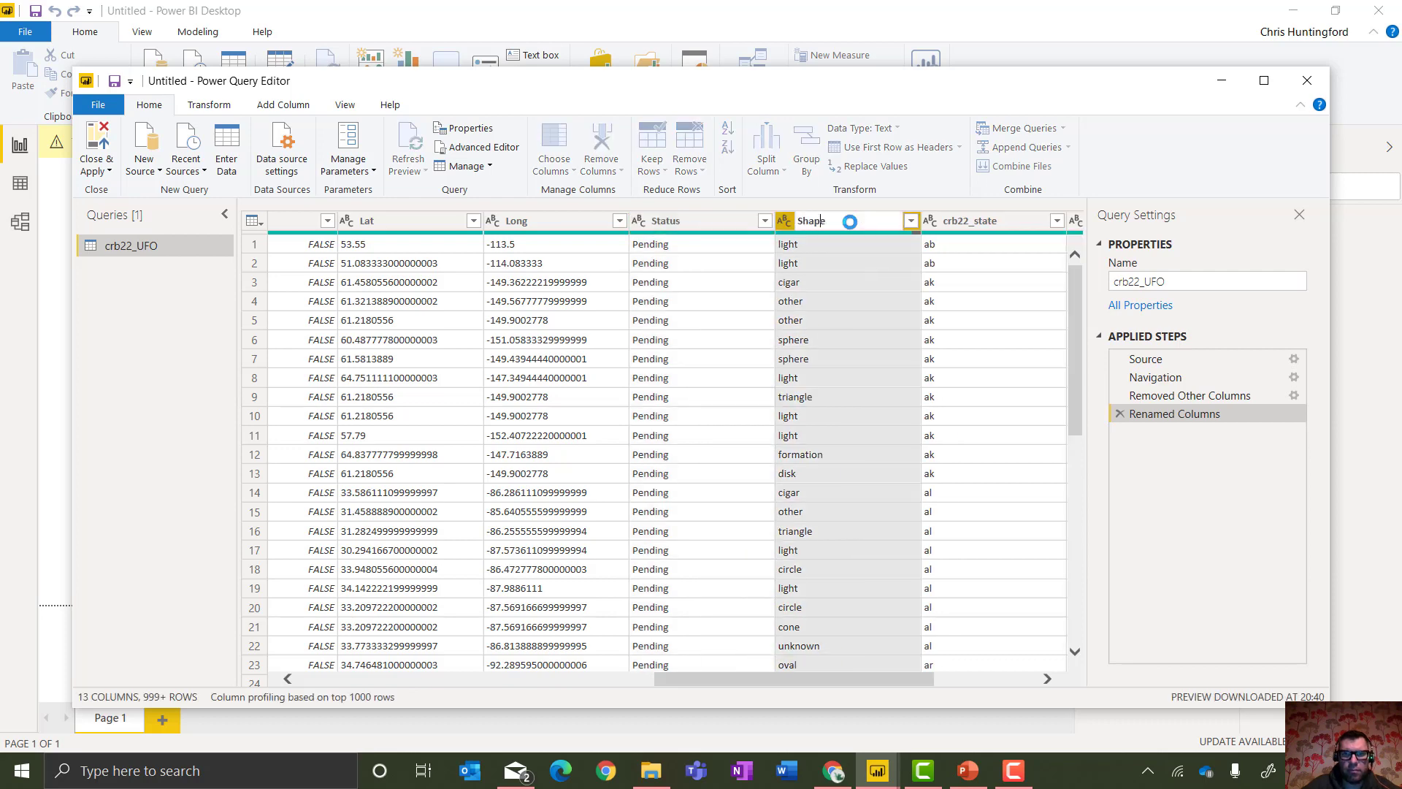
text(ape)
key(Return)
Rename the crb22_state column to State and the crb22_substatus column to Sub Status.
double_click(956, 221)
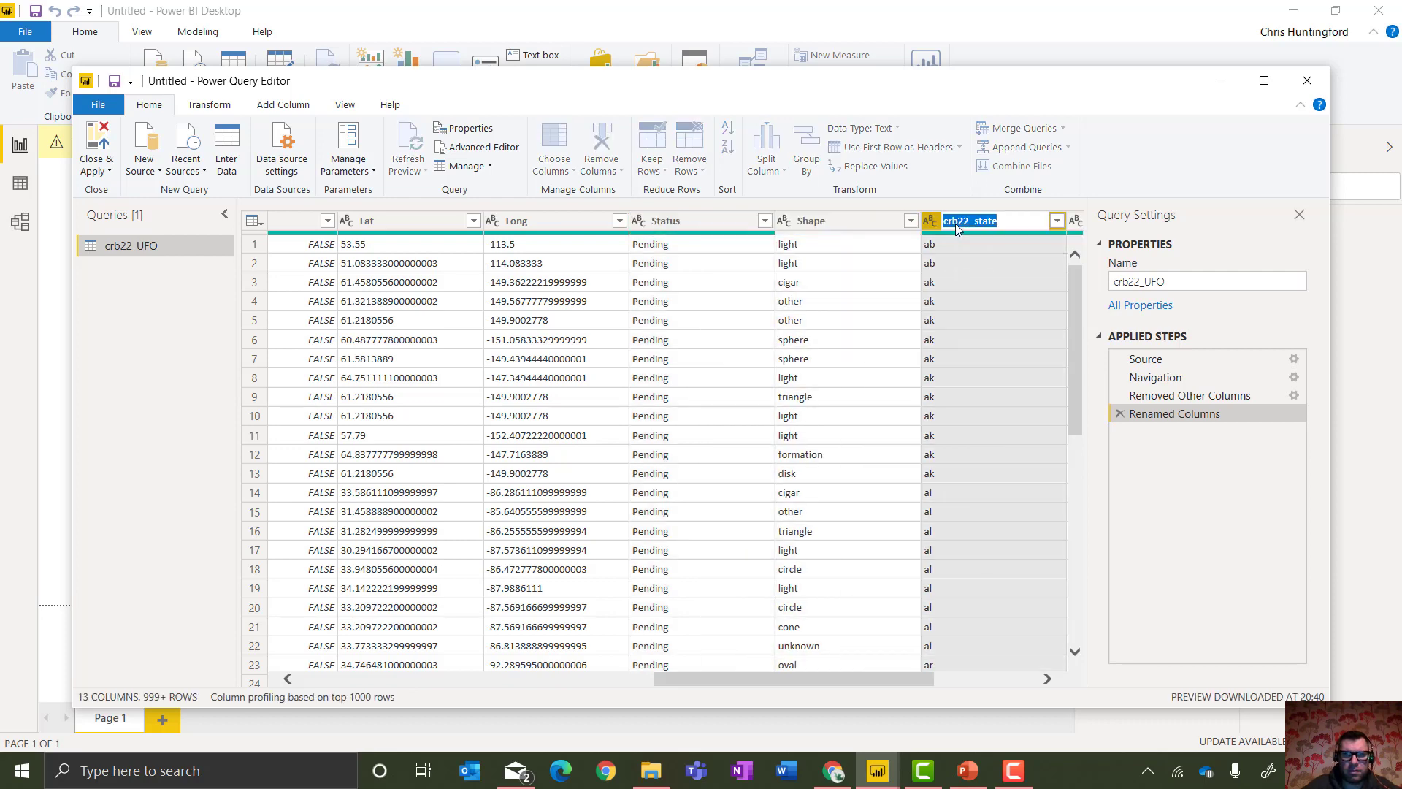
text(Sta)
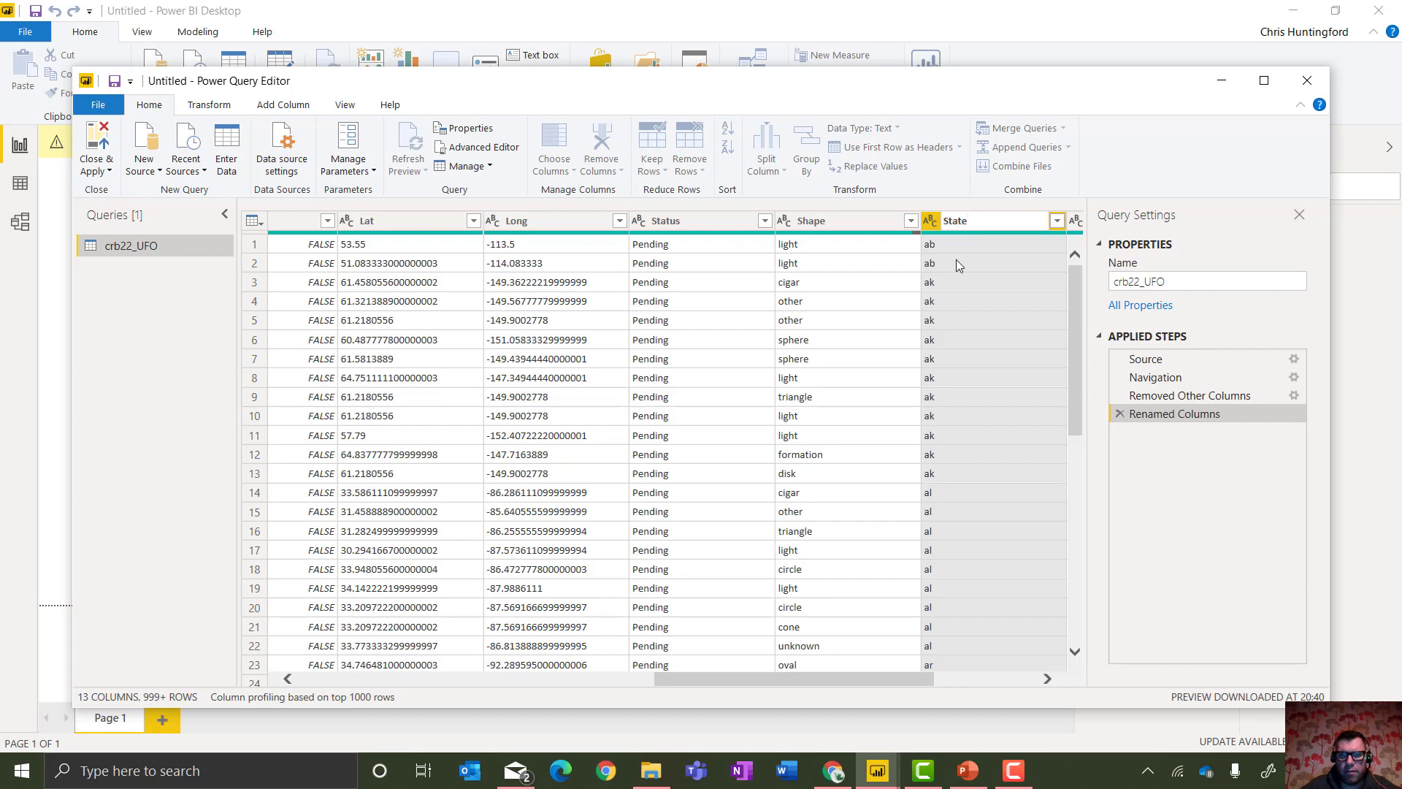
click(1001, 679)
double_click(828, 222)
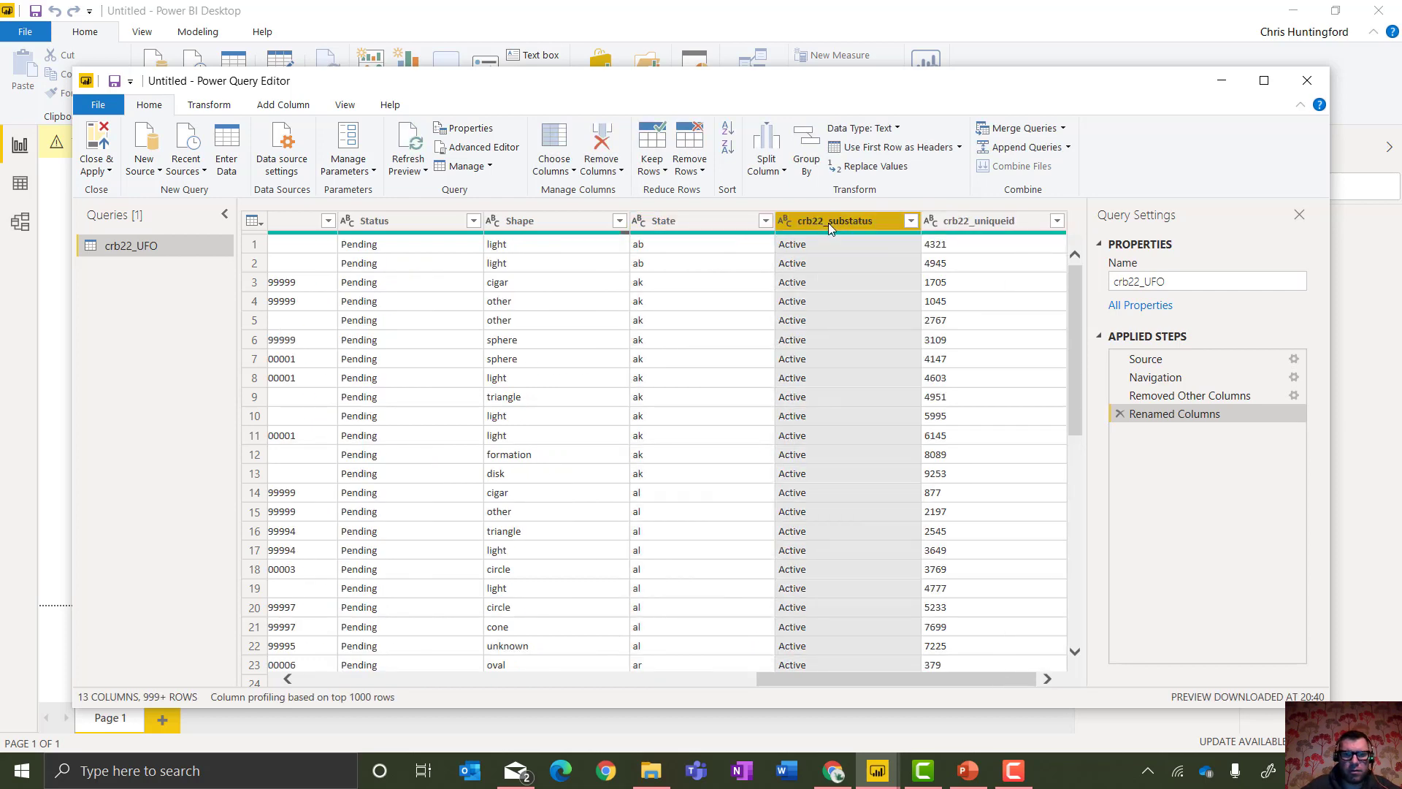
text(Sub S)
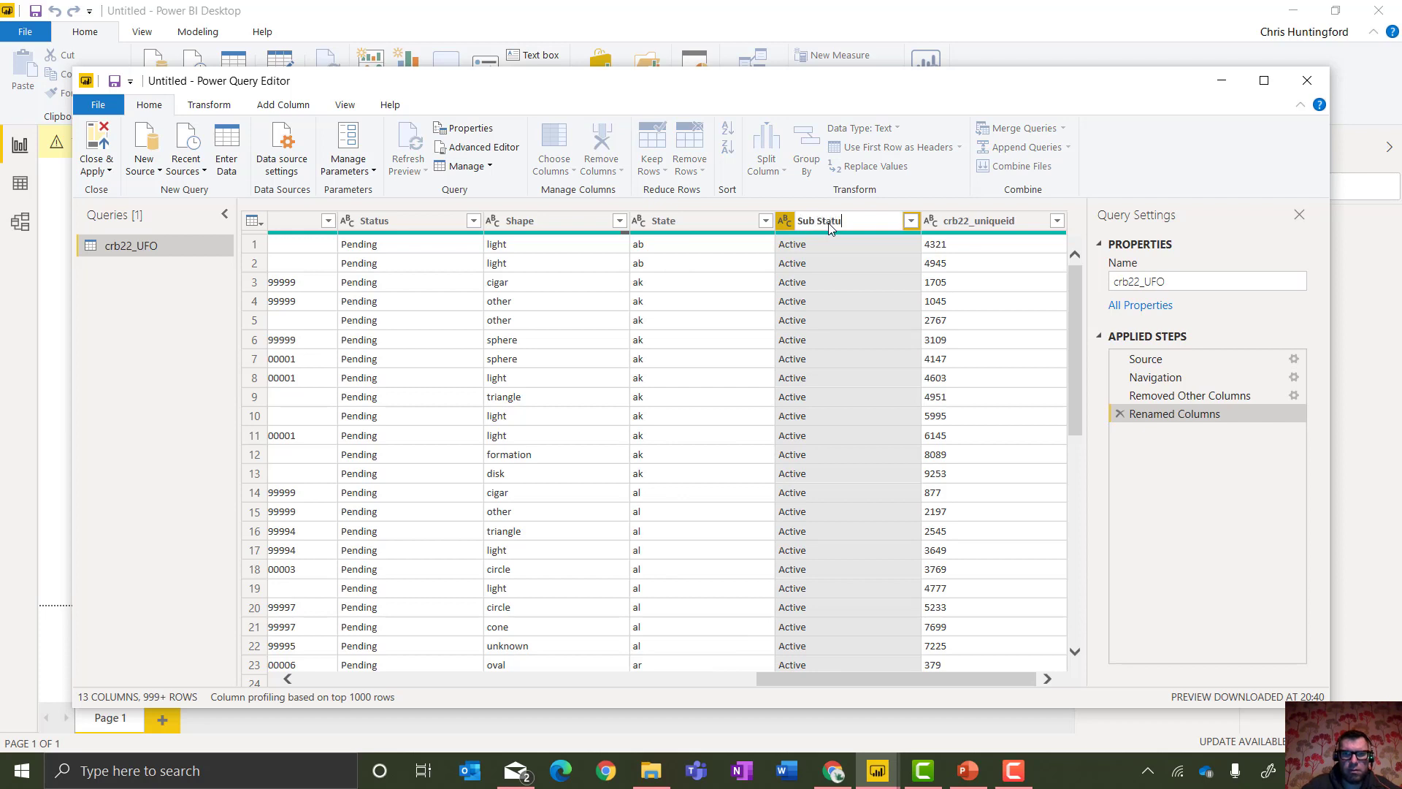
Rename the crb22_uniqueid column to Unique Id.
click(1009, 221)
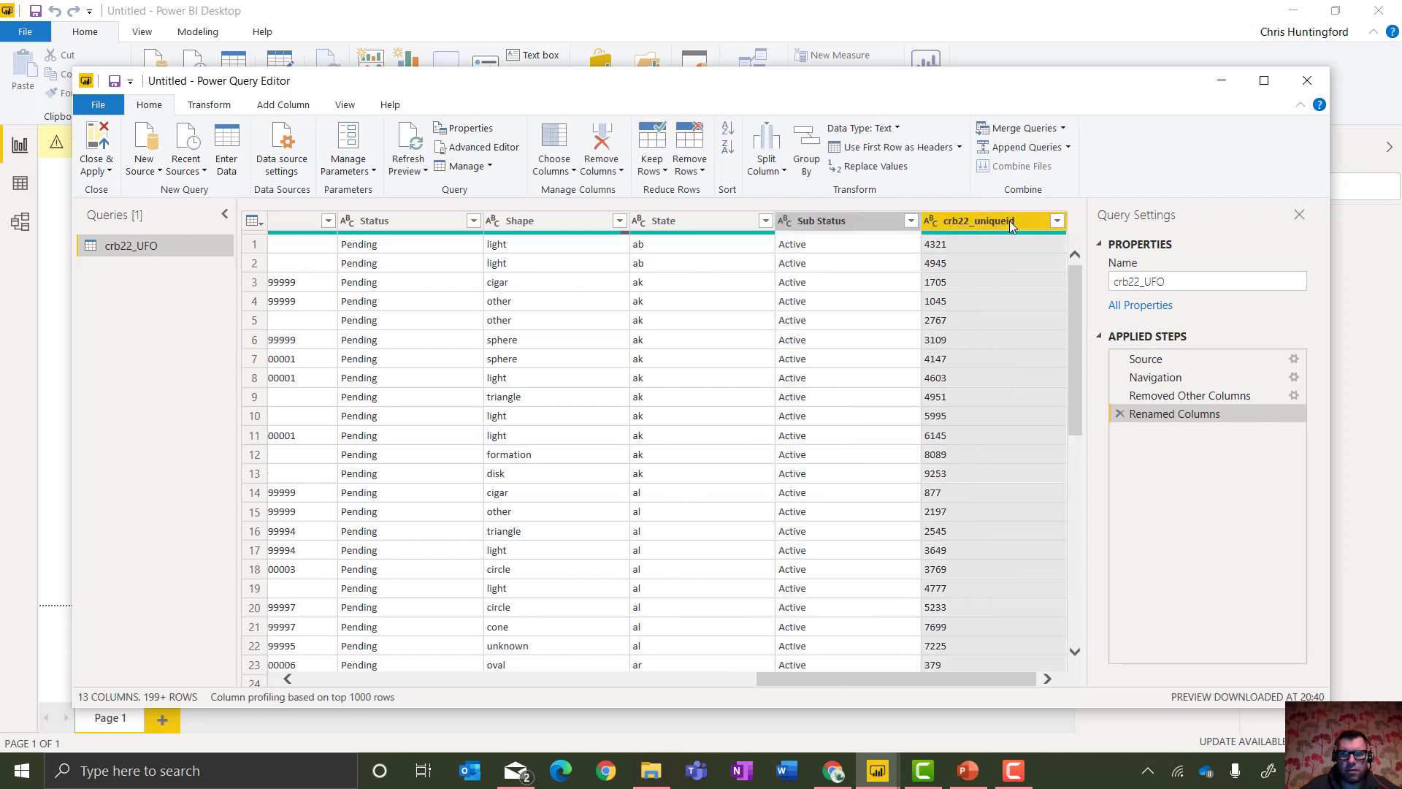
double_click(1010, 221)
text(Unique)
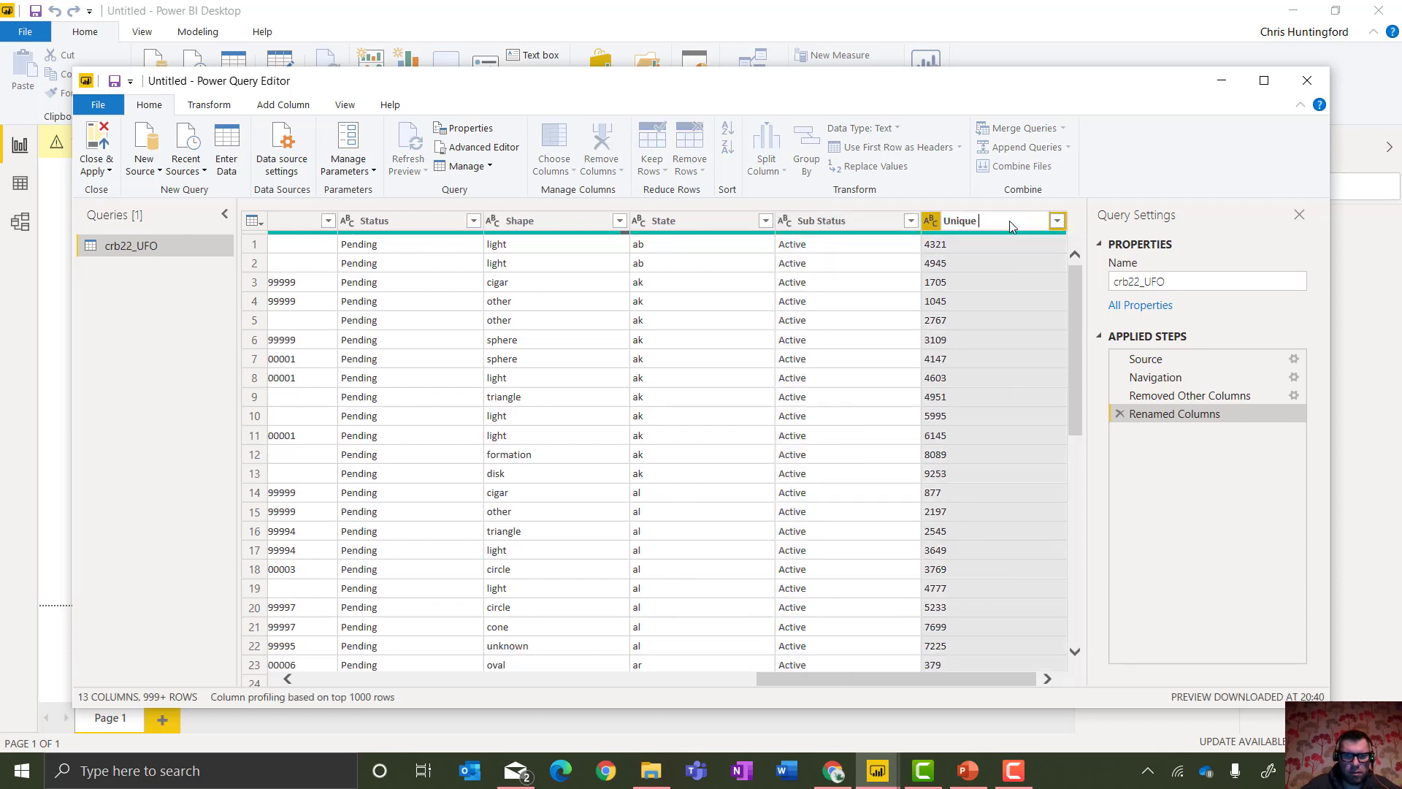
text( Id)
key(Return)
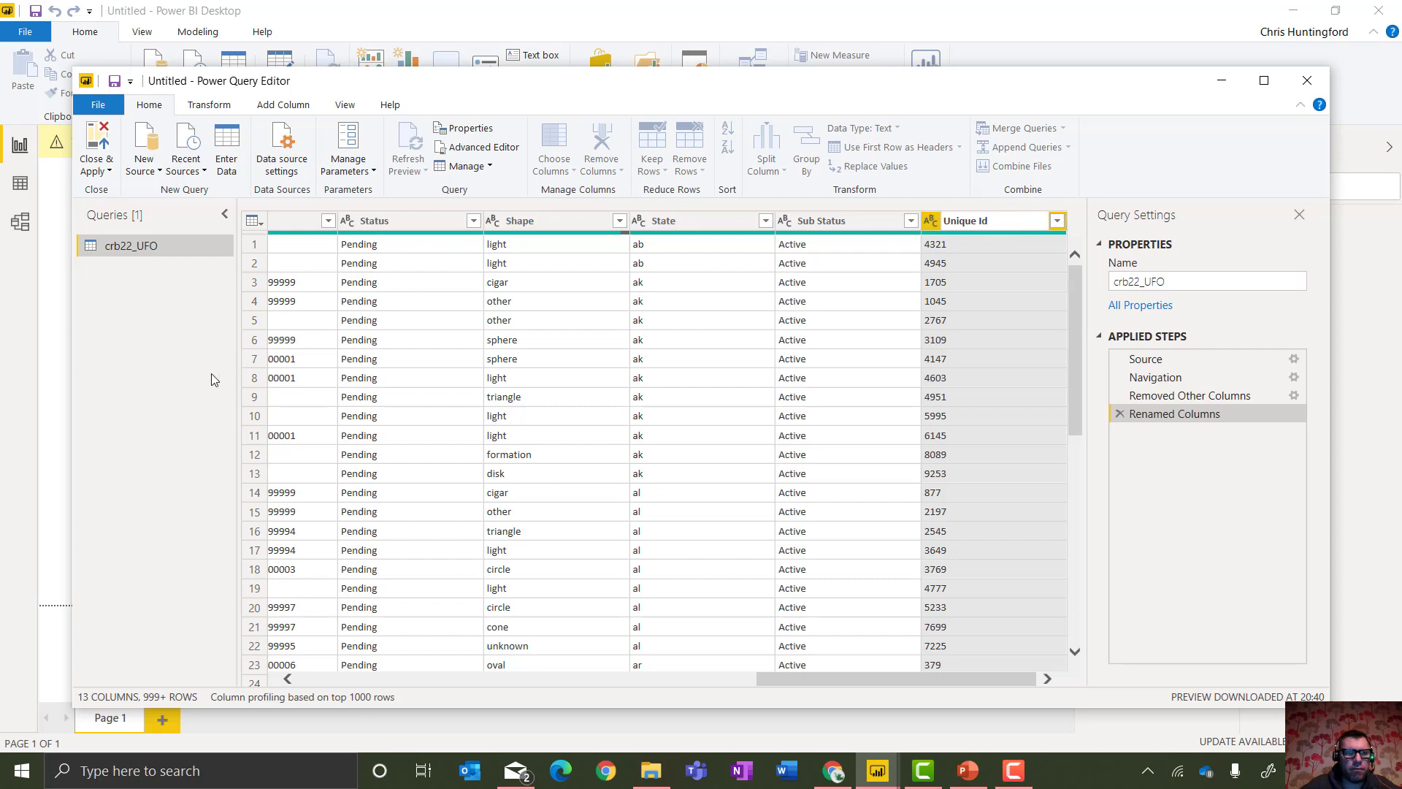
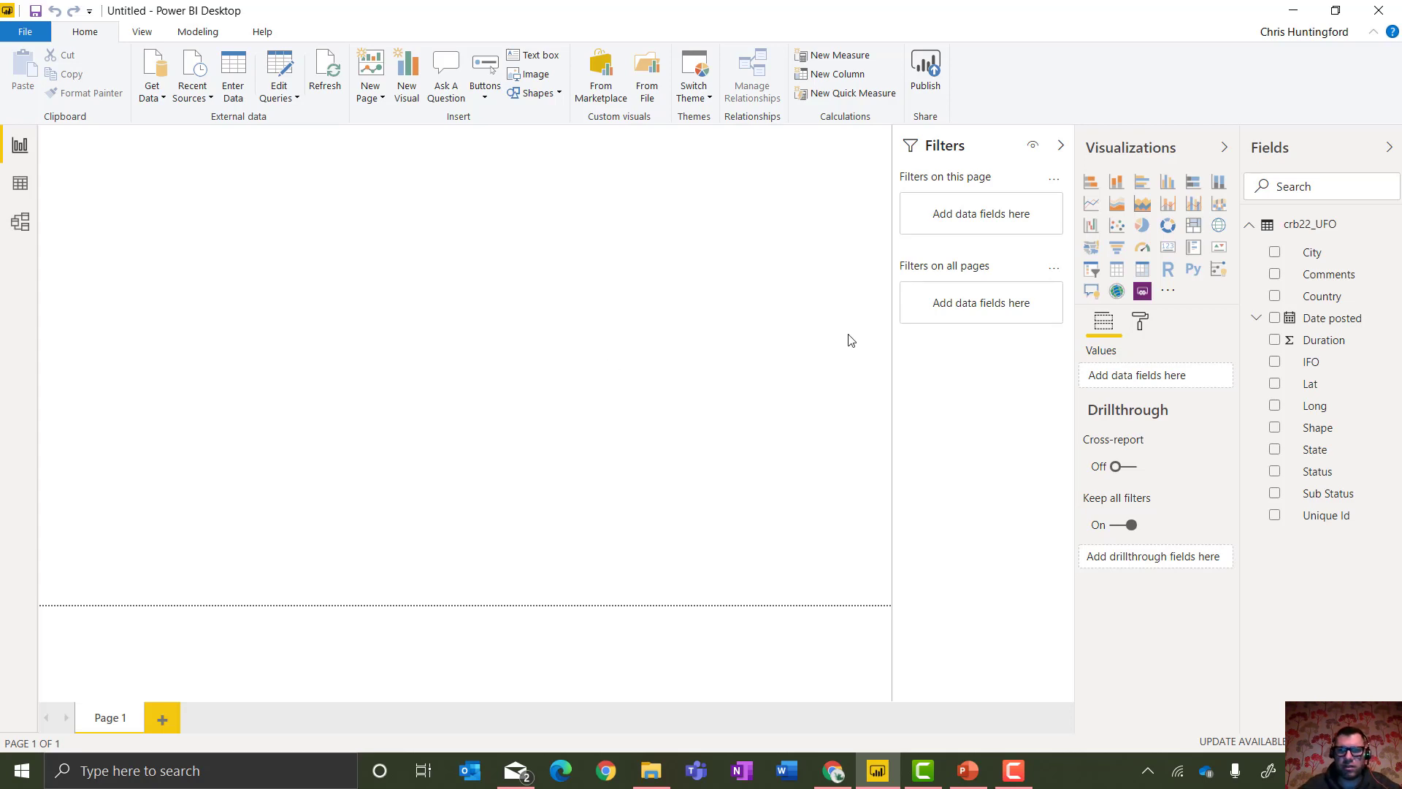
Start adding a wallpaper image to the page and browse to the UFO Images folder under Hackpacks, UFO Sightings, Artwork.
click(1140, 328)
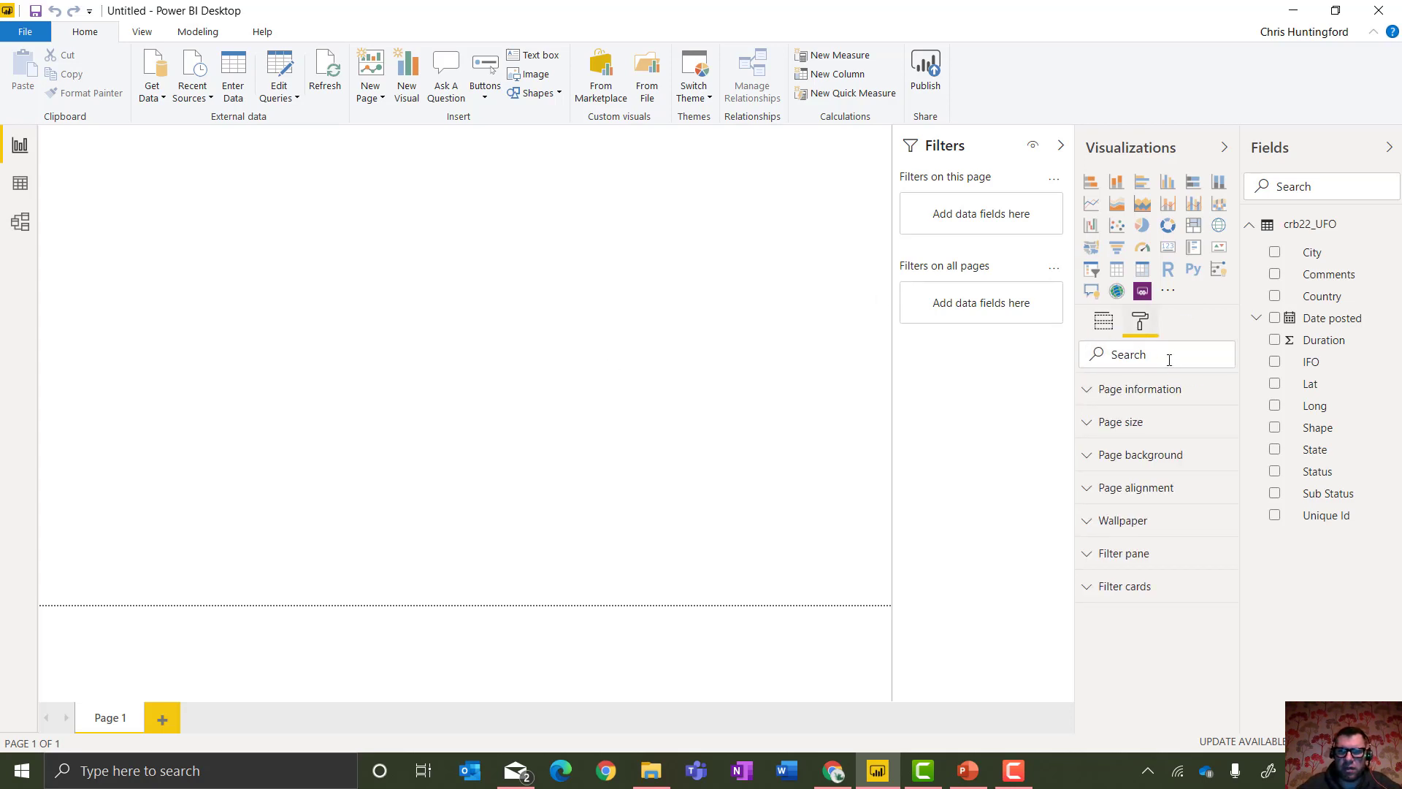
click(1092, 395)
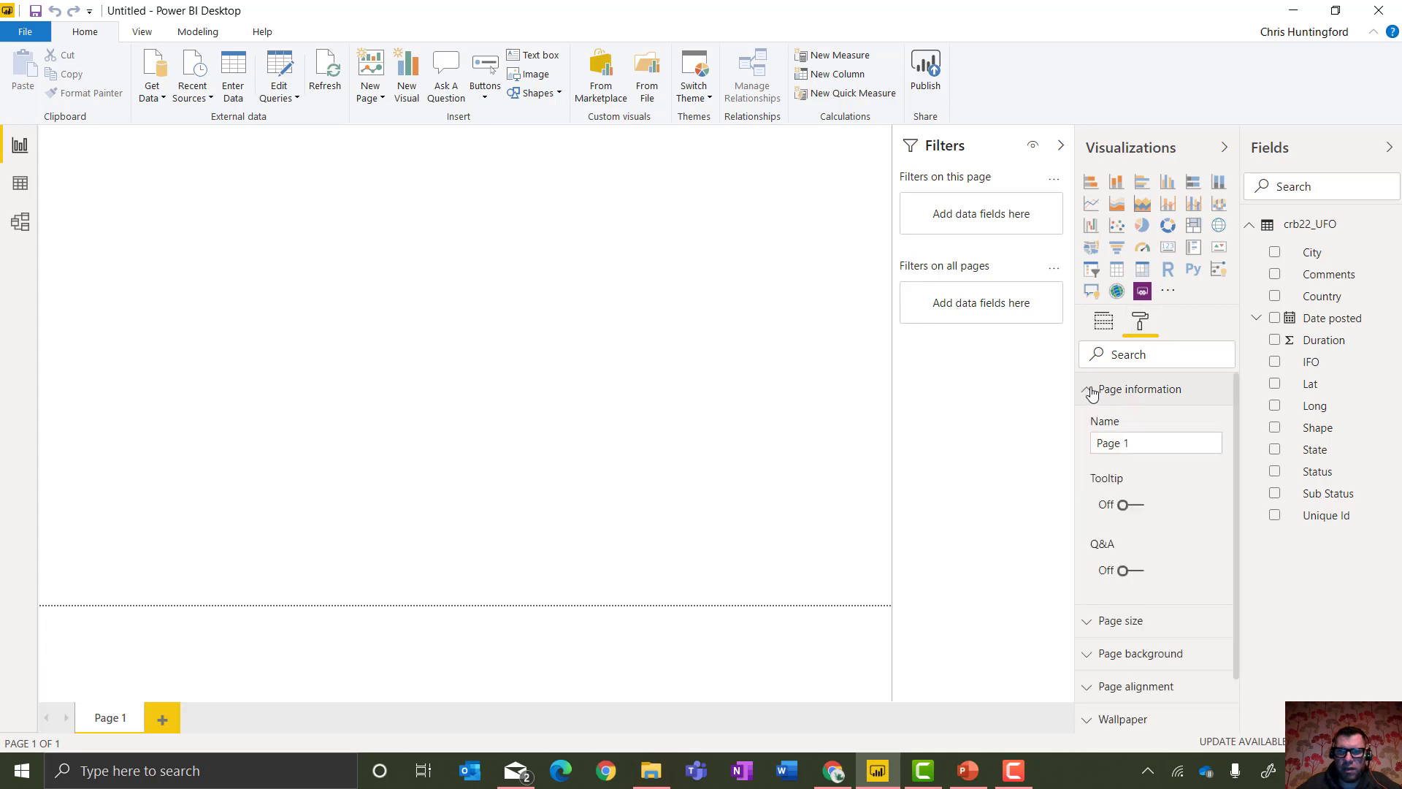
click(1091, 393)
click(1089, 521)
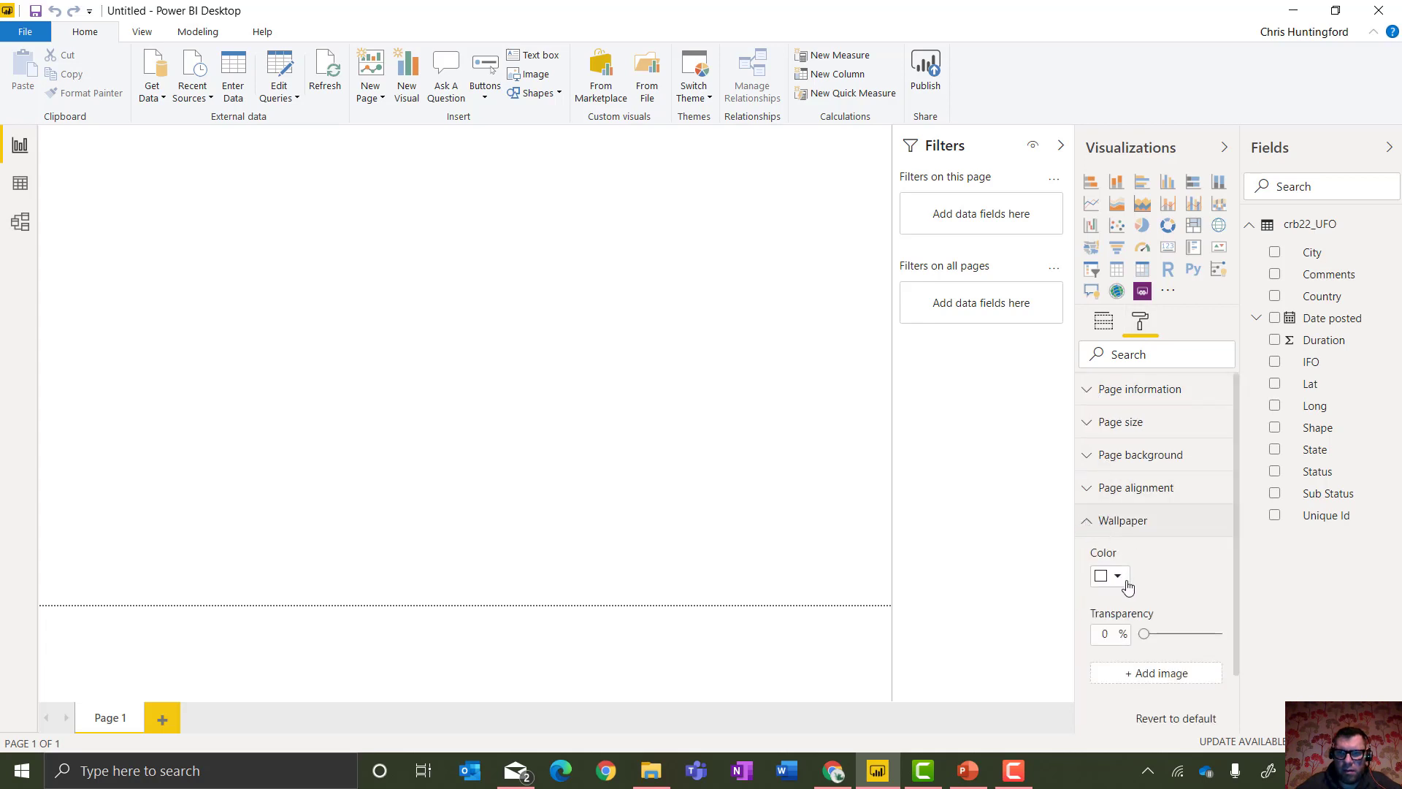
click(1146, 673)
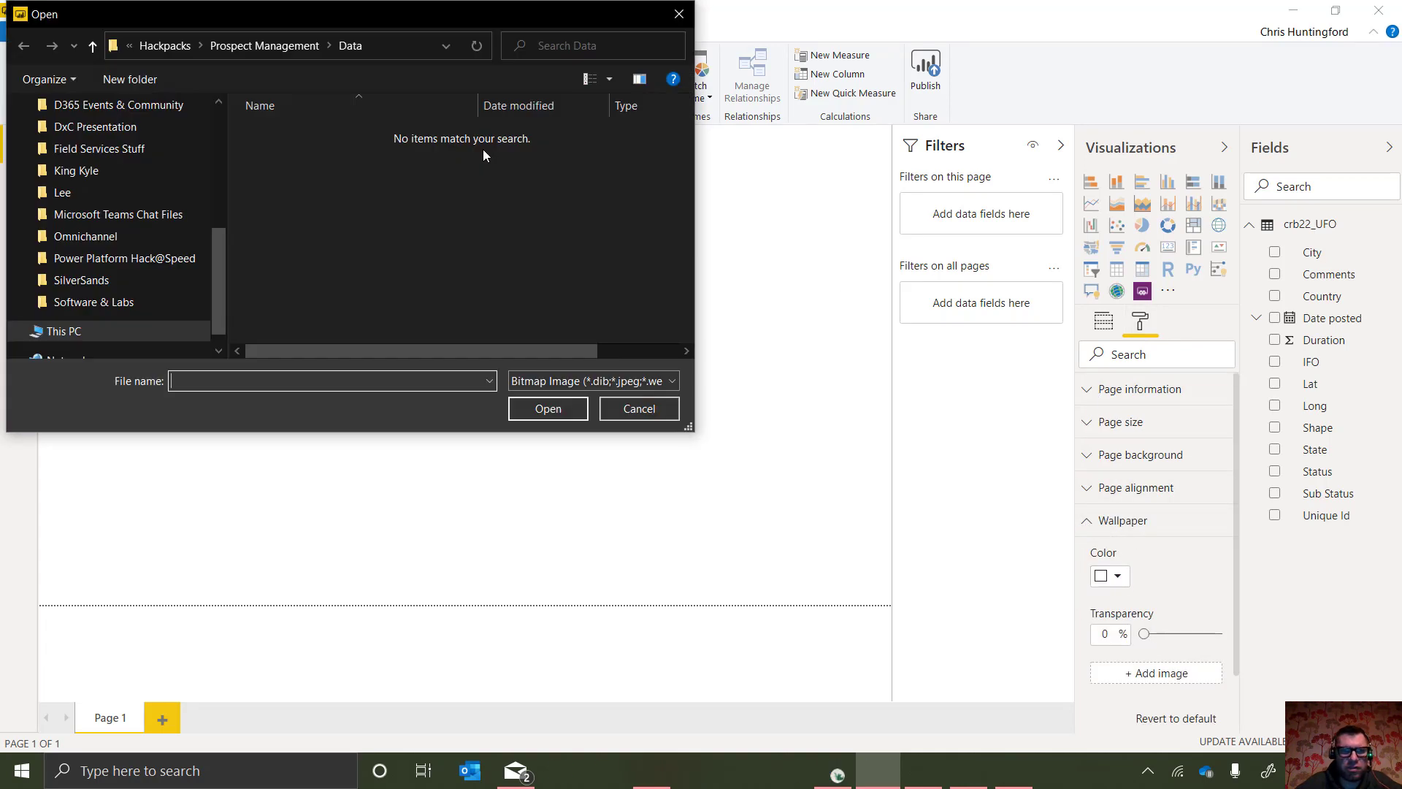
click(177, 46)
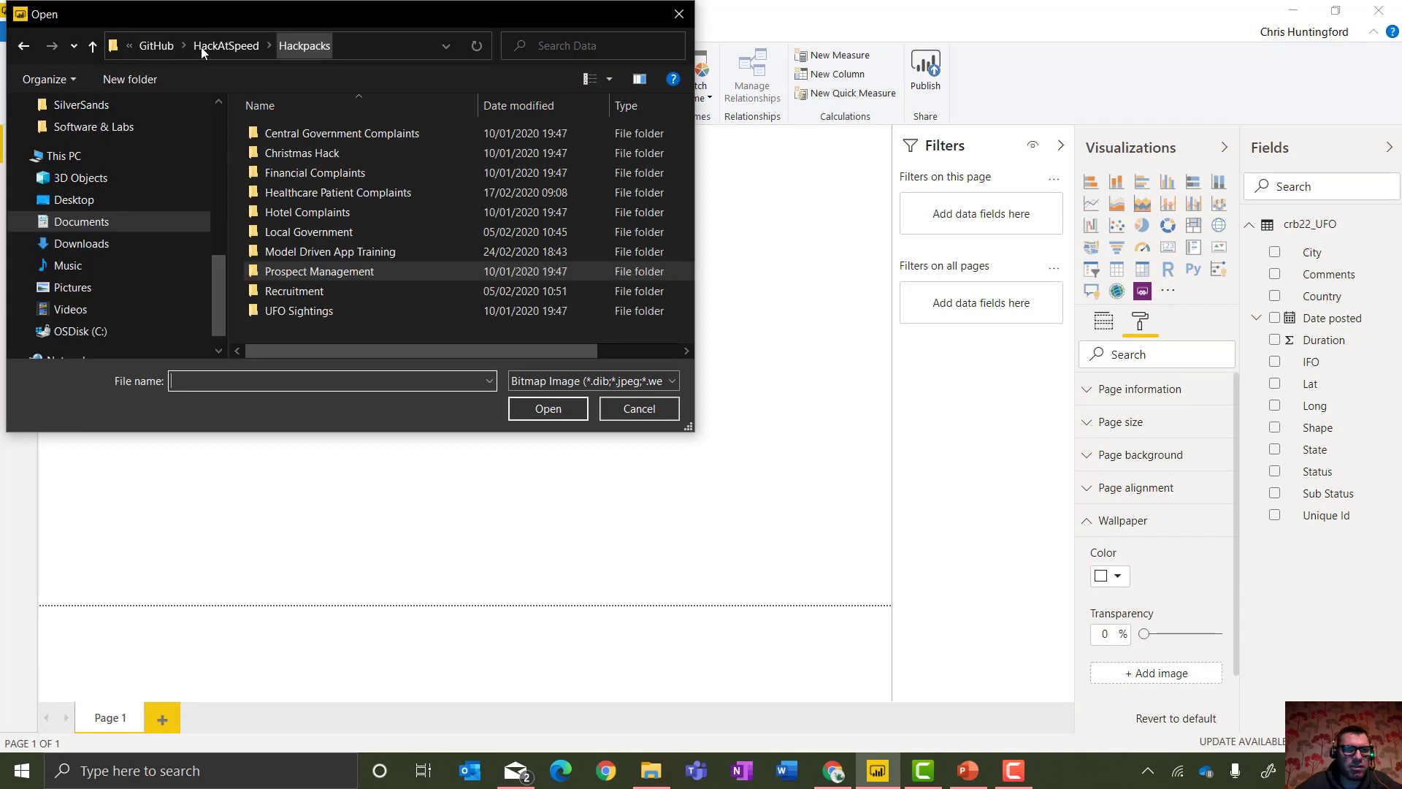
double_click(299, 311)
double_click(292, 135)
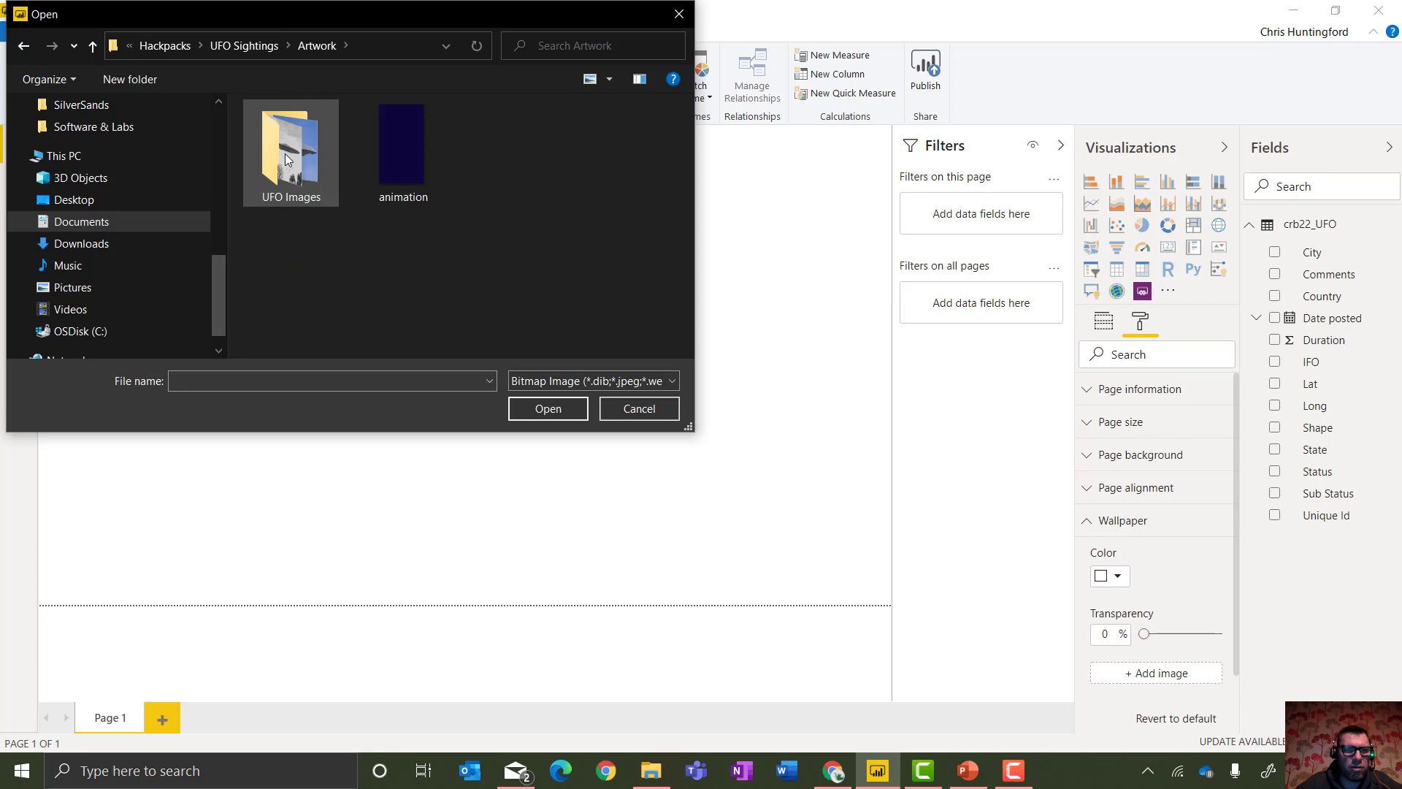
double_click(287, 156)
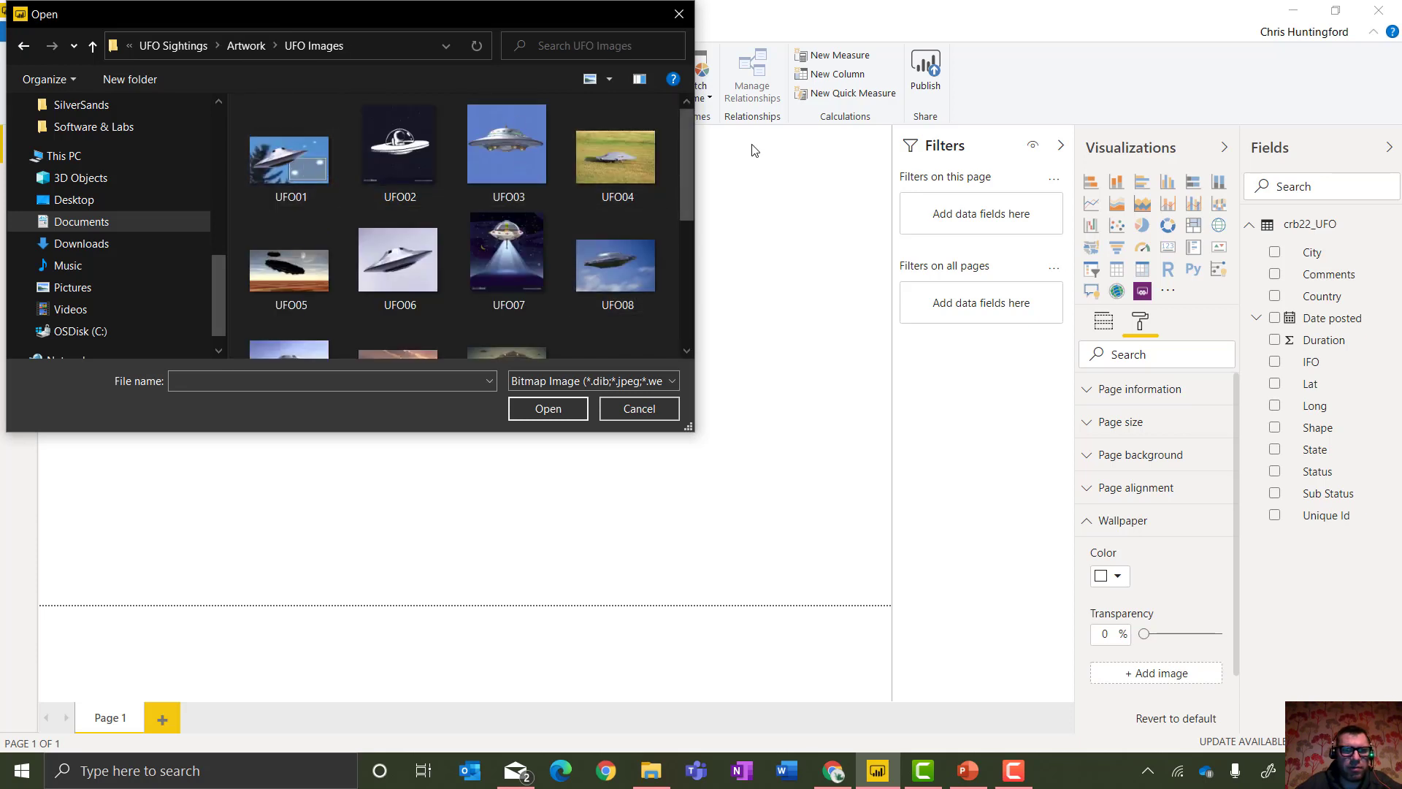
Try the UFO09 image as the page wallpaper with the image fit set to Fill, and remove the image.
scroll(692, 221, down, 3)
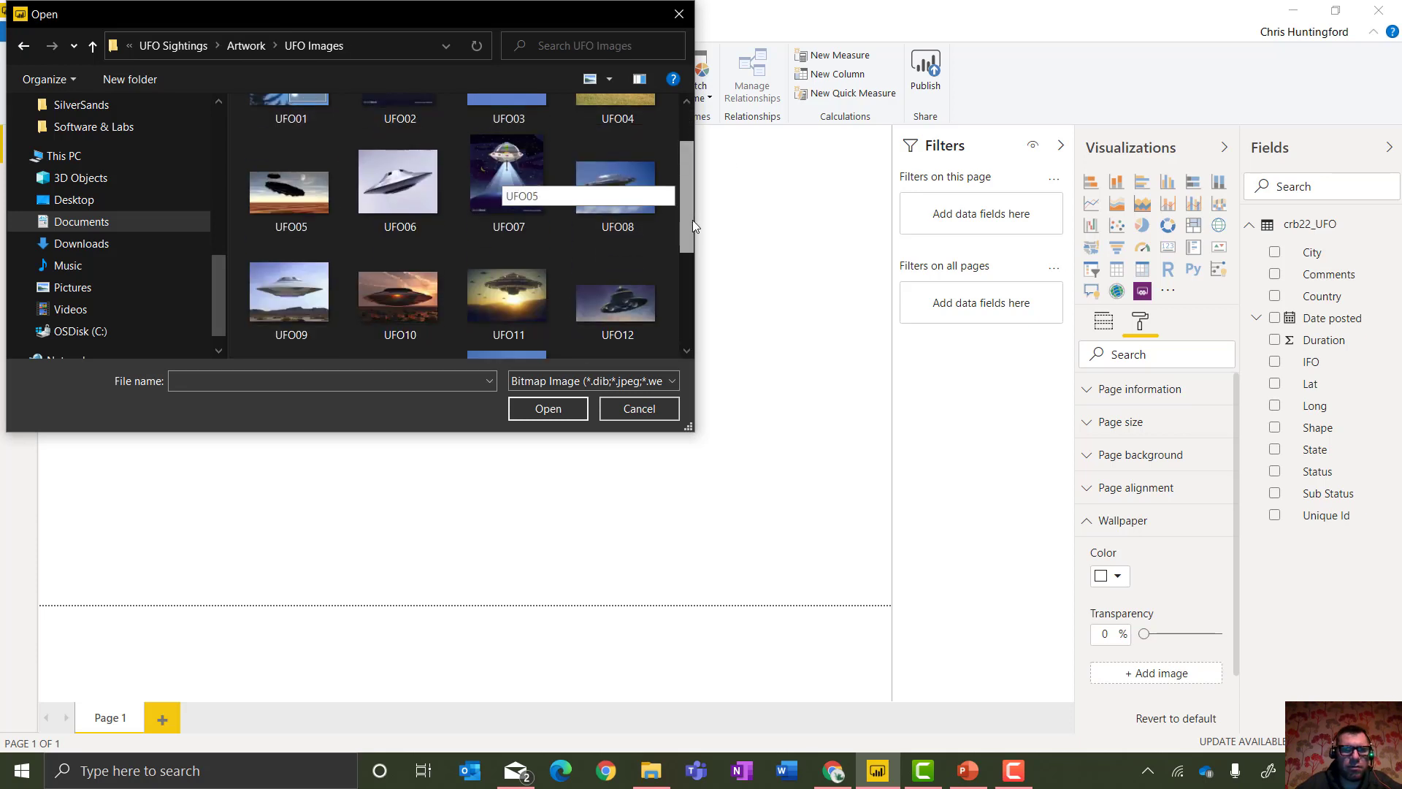
scroll(694, 293, up, 2)
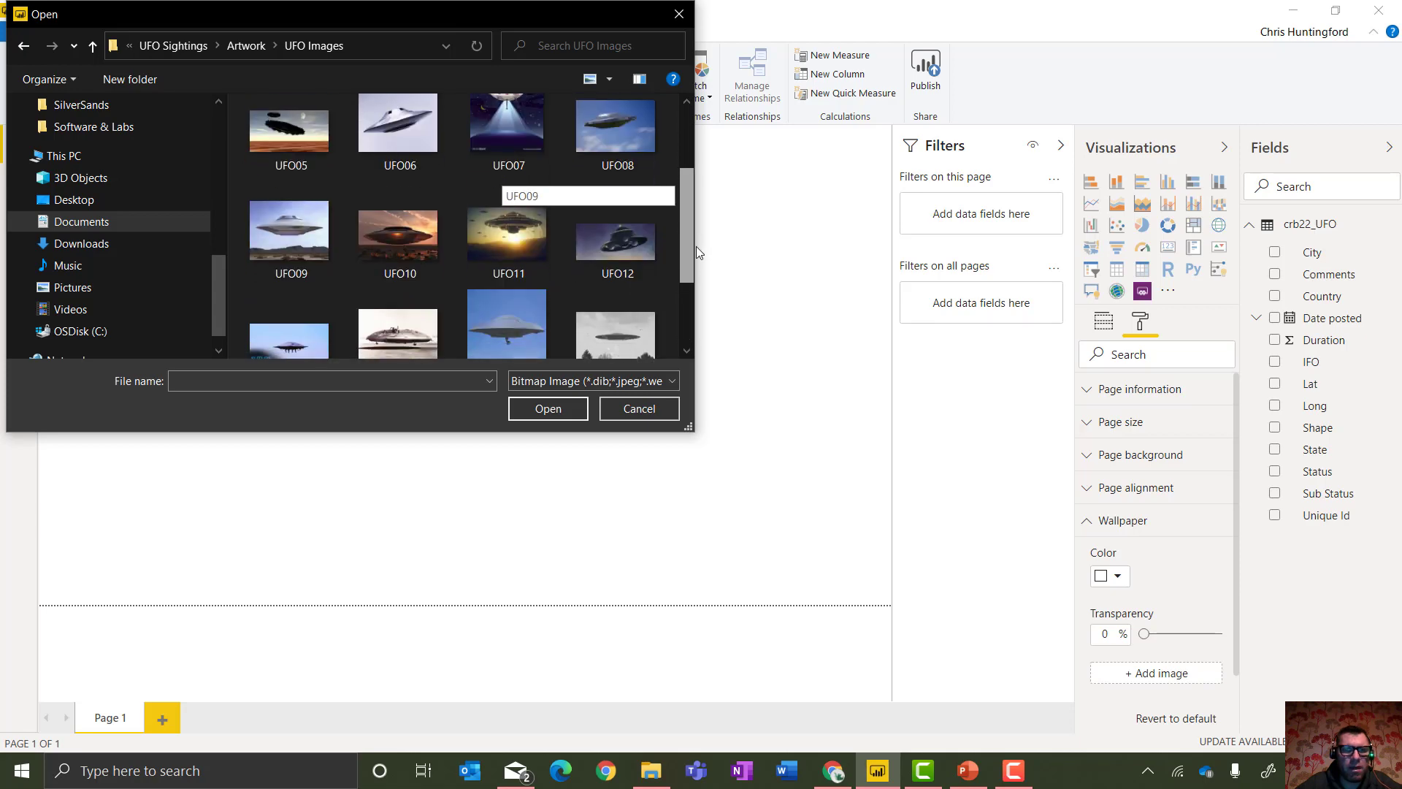
click(300, 232)
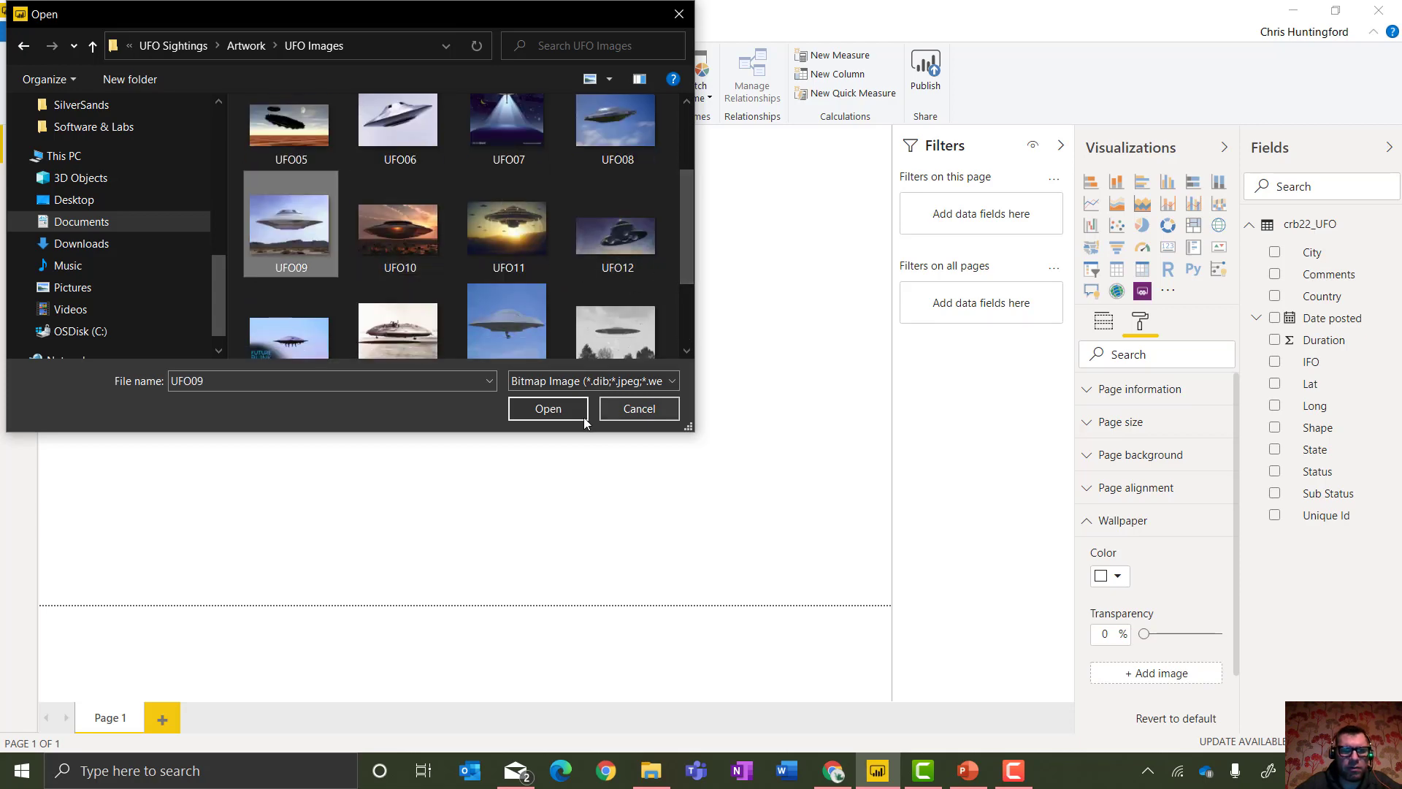
click(558, 409)
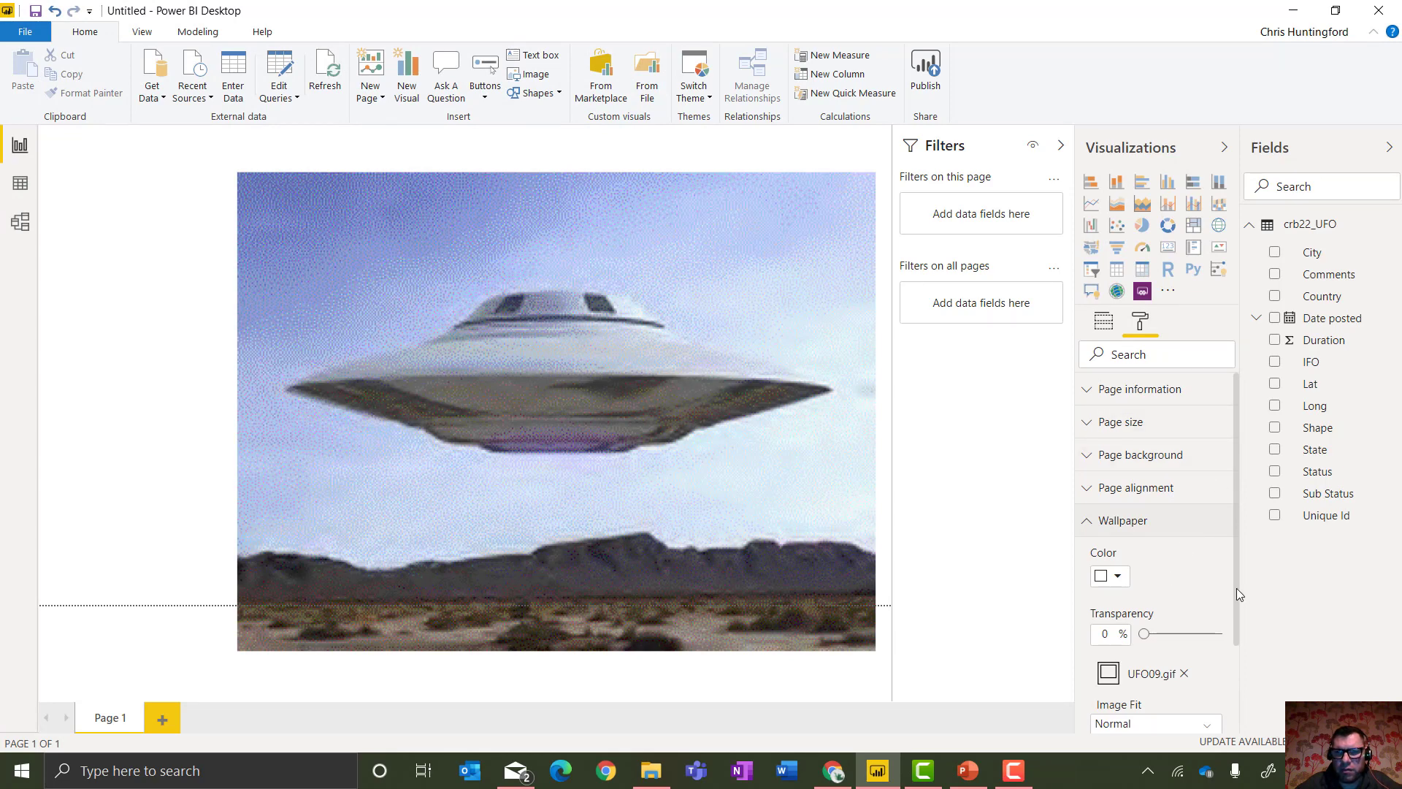
scroll(1237, 589, down, 1)
click(1183, 664)
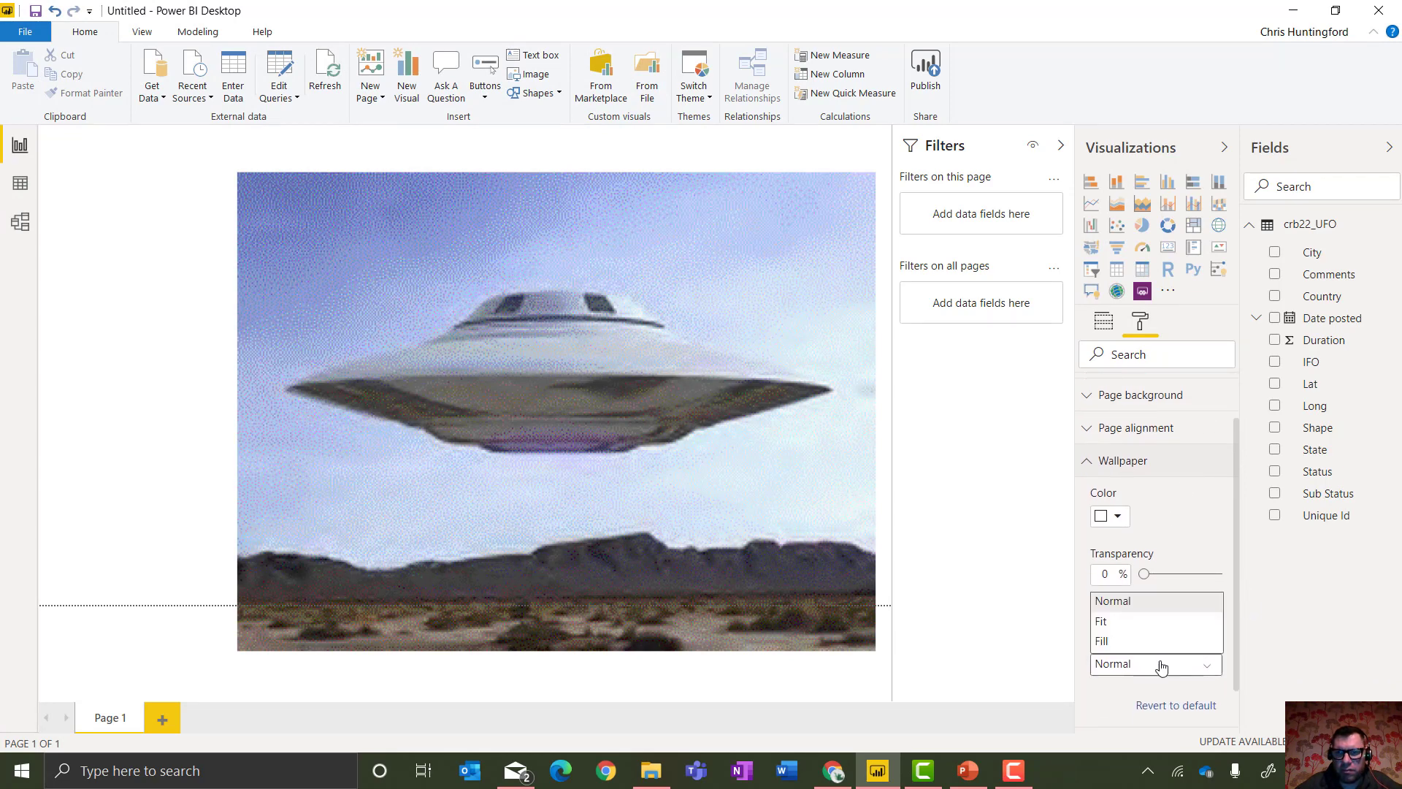
click(1126, 641)
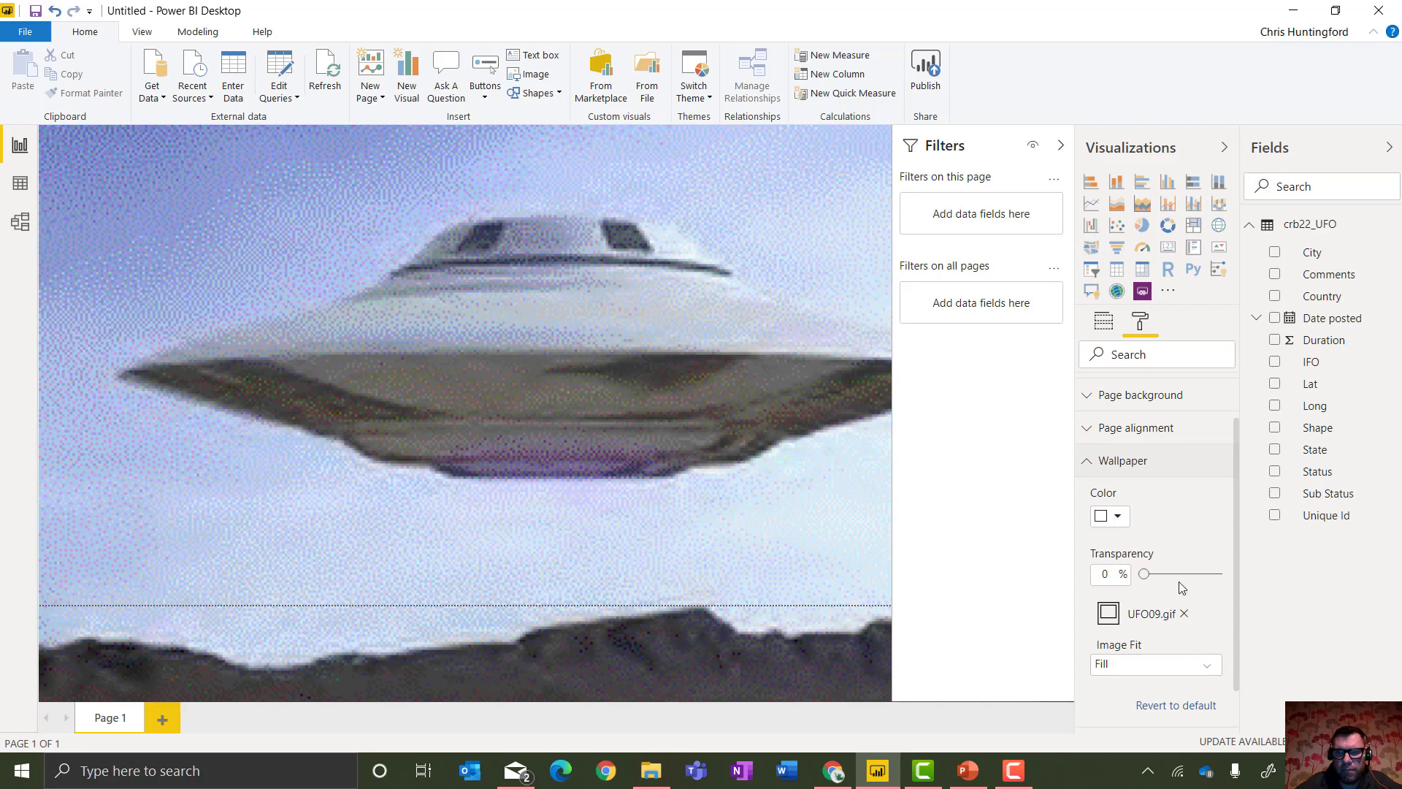
click(1184, 614)
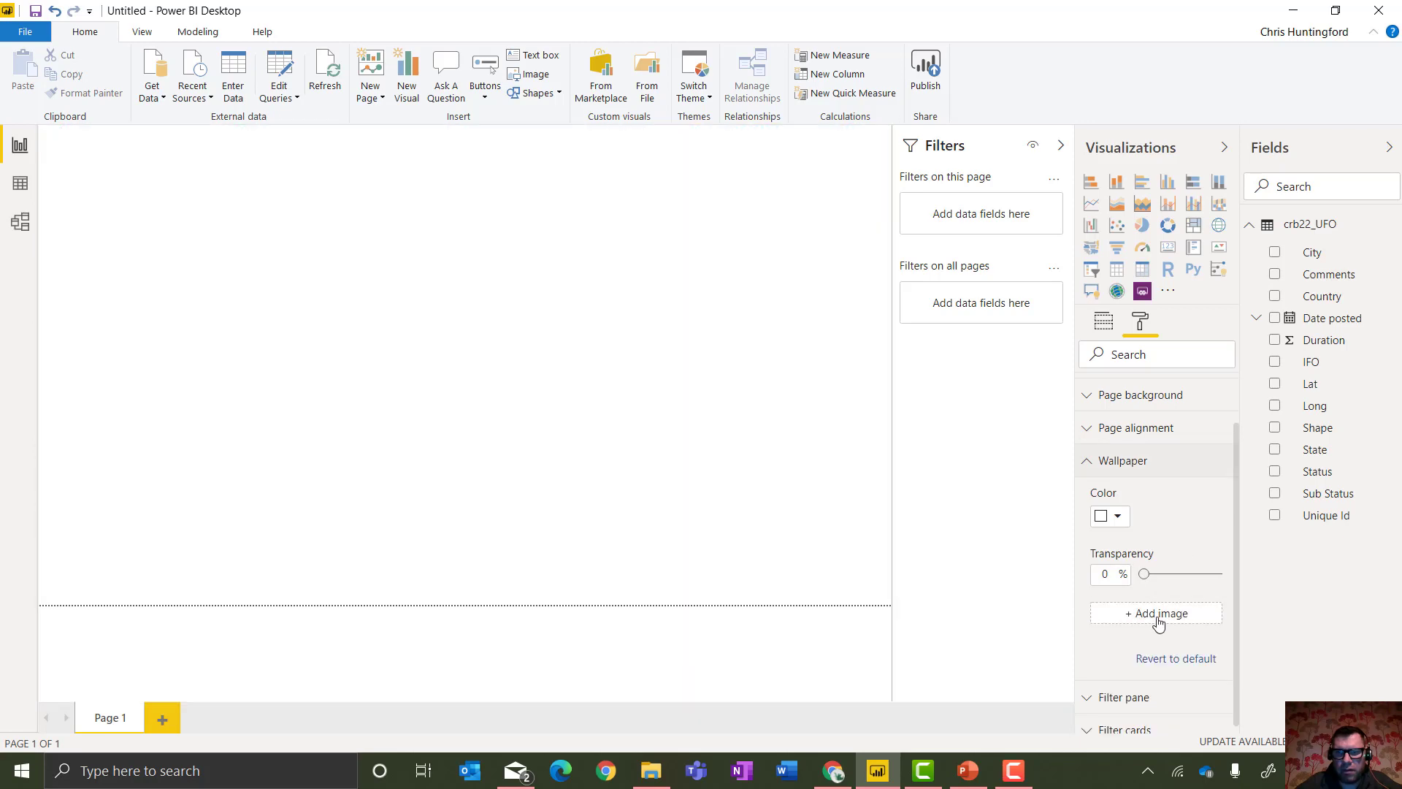
Add the UFO01 image as the page wallpaper and set its image fit to Fill.
click(1157, 615)
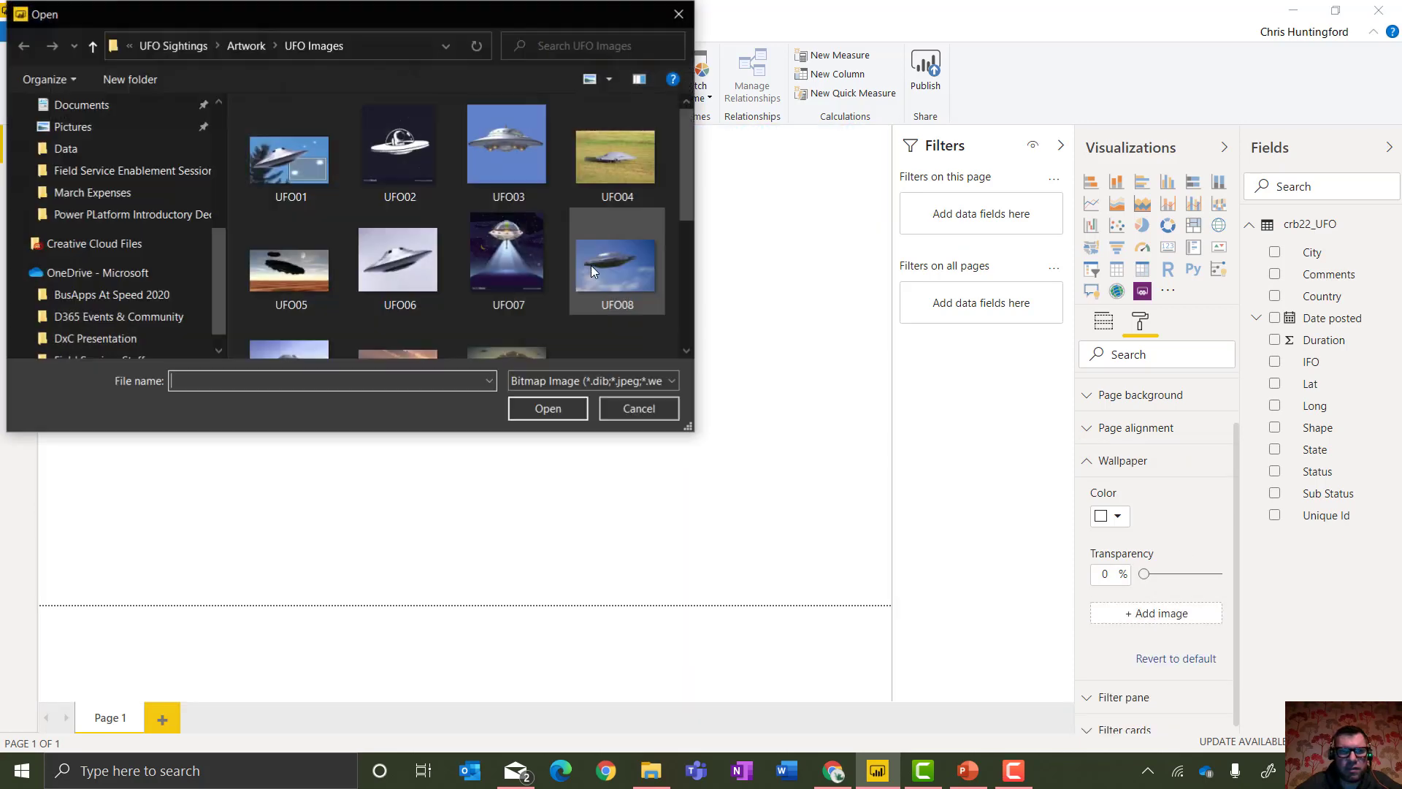
click(524, 242)
click(261, 159)
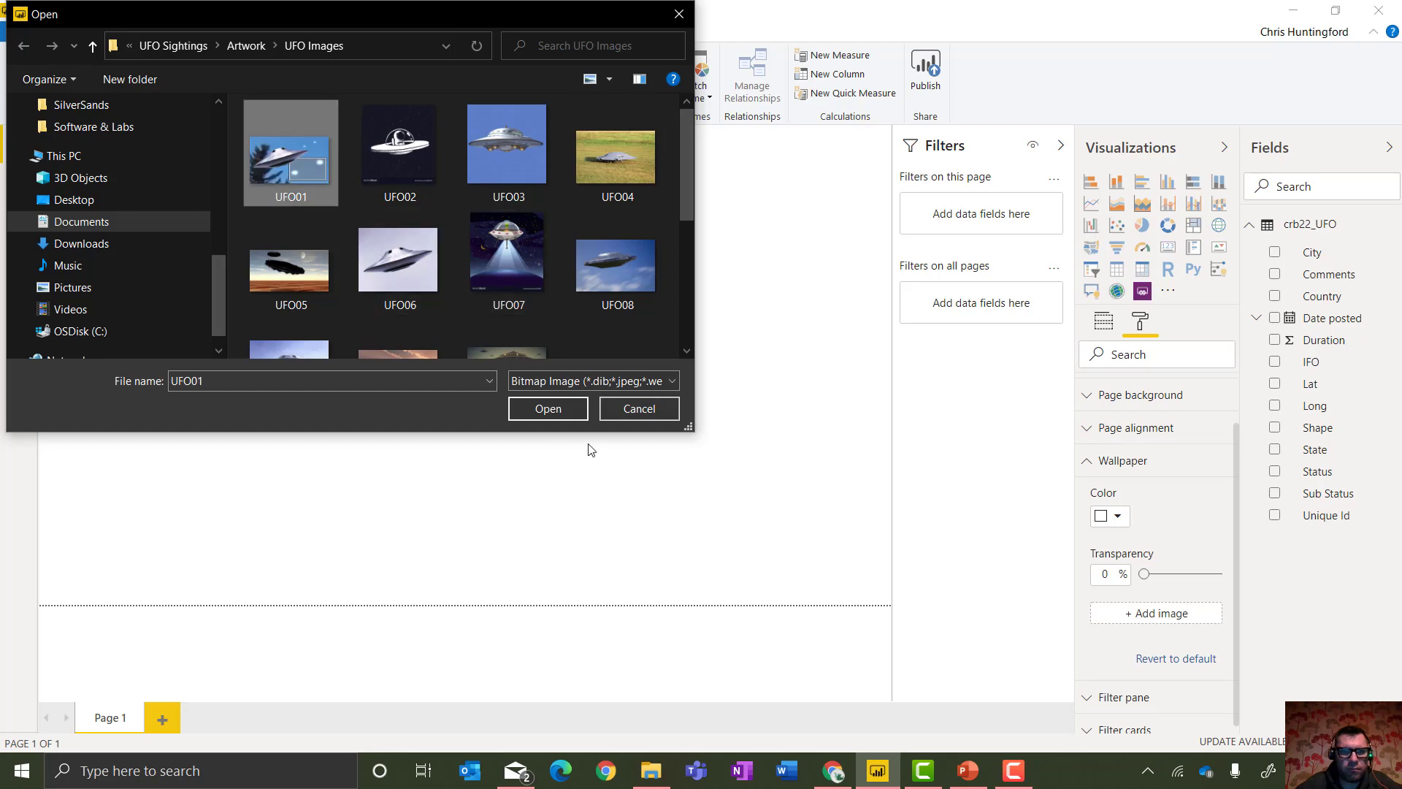
click(554, 412)
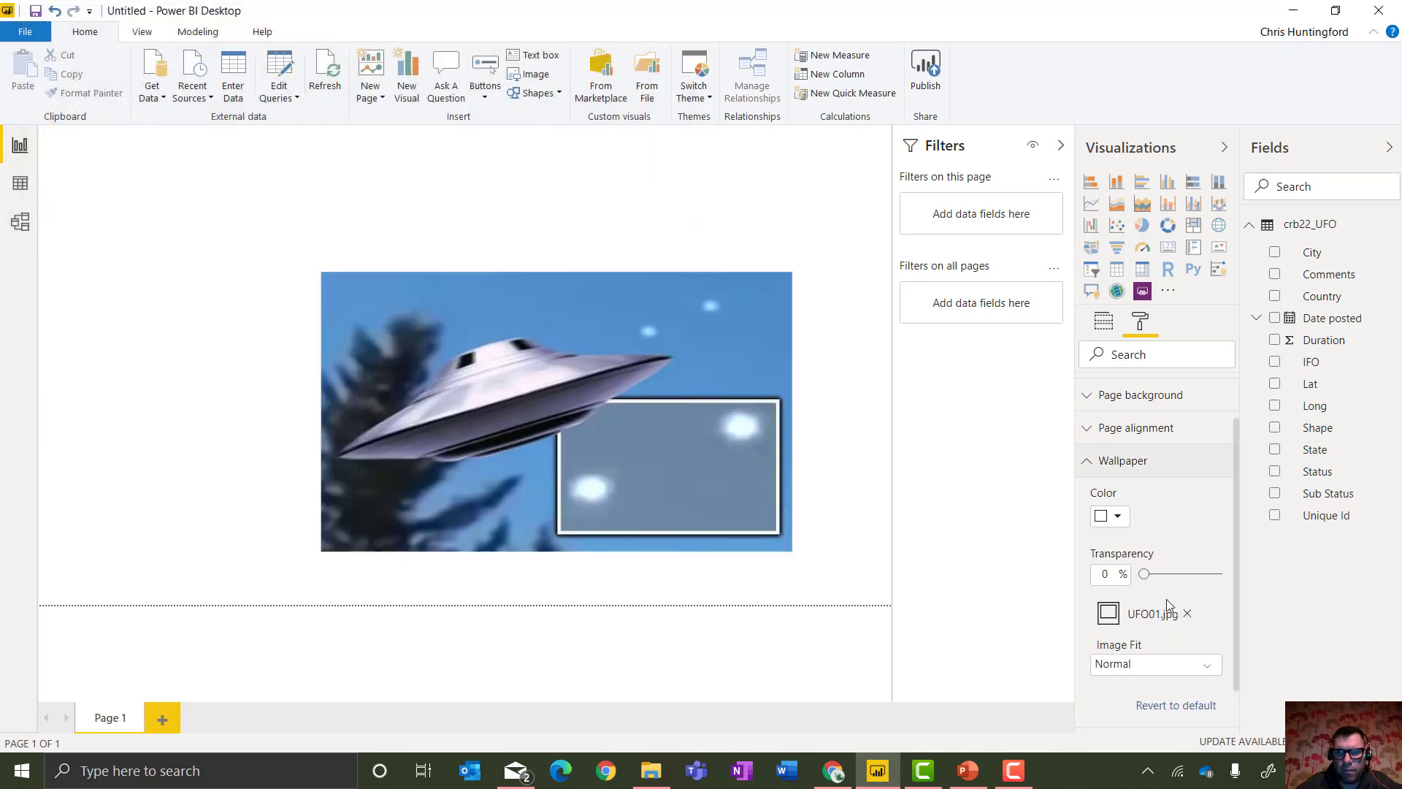
click(1162, 663)
click(1132, 640)
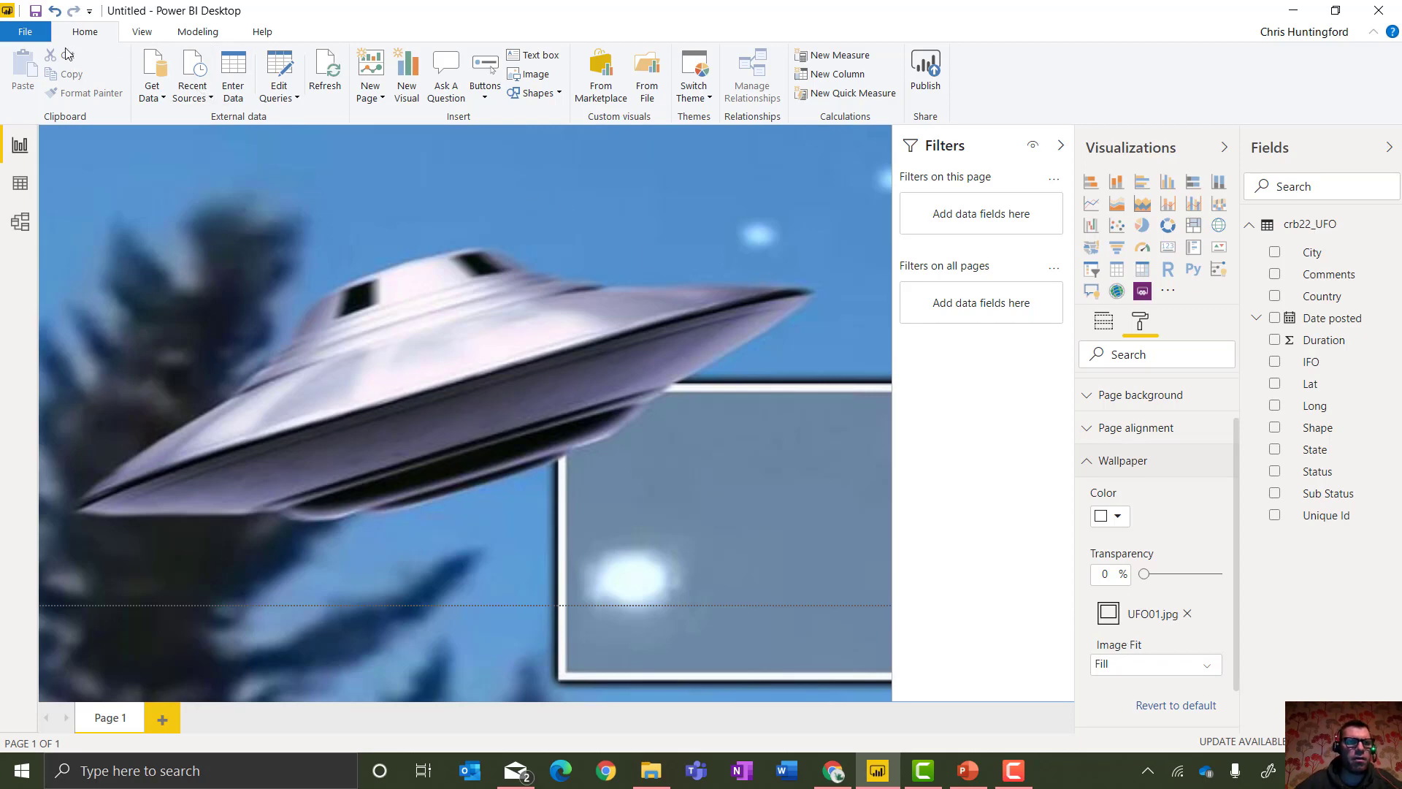
Save the report to the Desktop as a Power BI file named UFO Sighting.
click(25, 31)
click(60, 184)
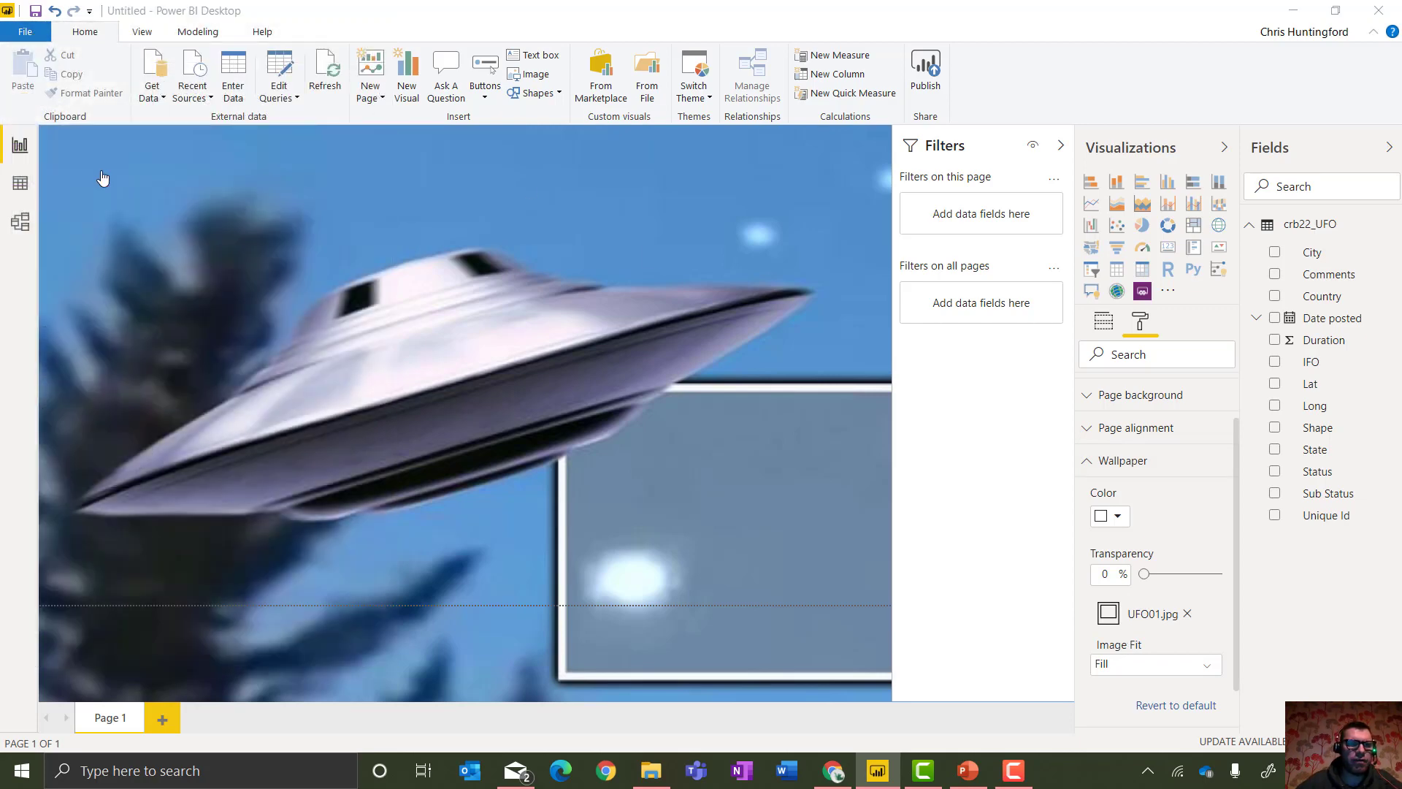
click(78, 155)
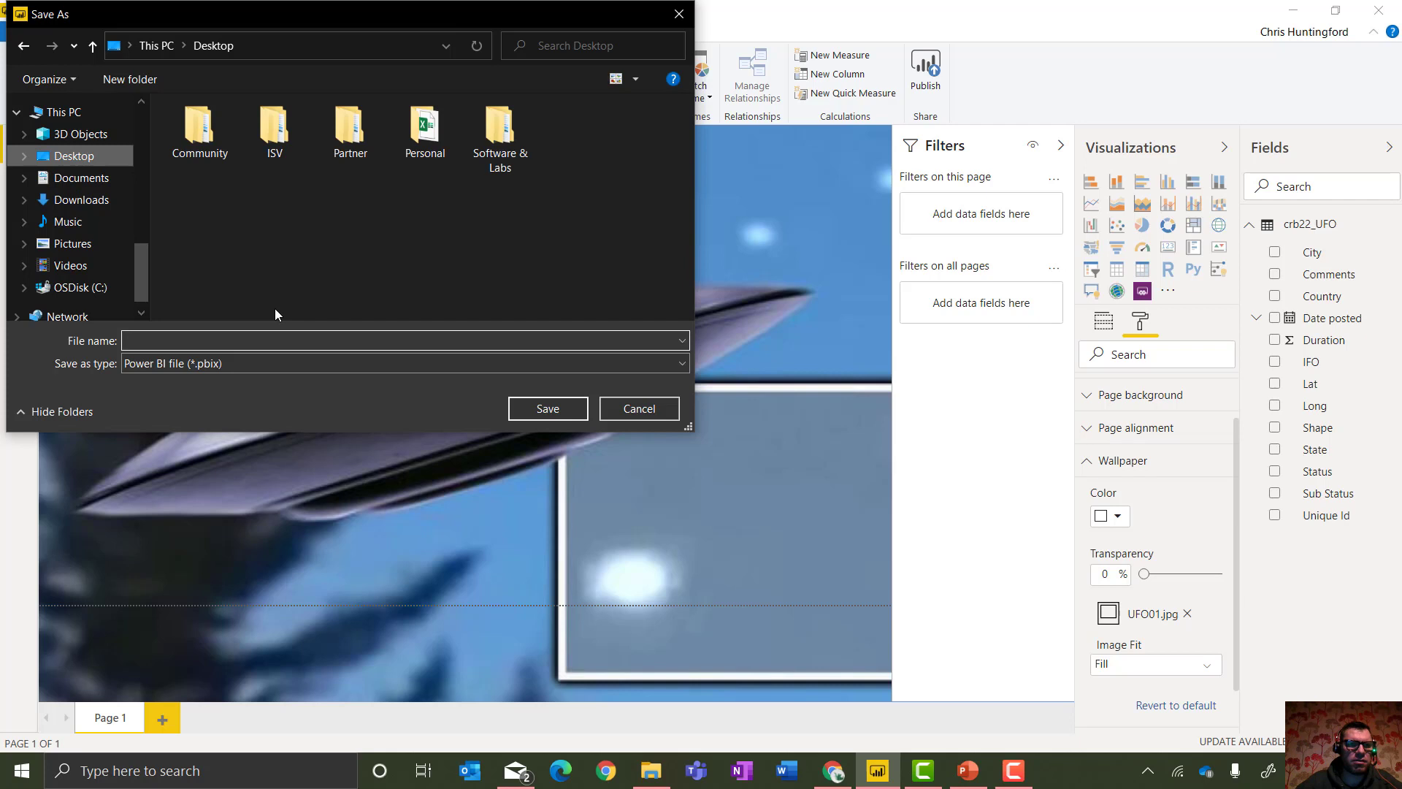
click(246, 339)
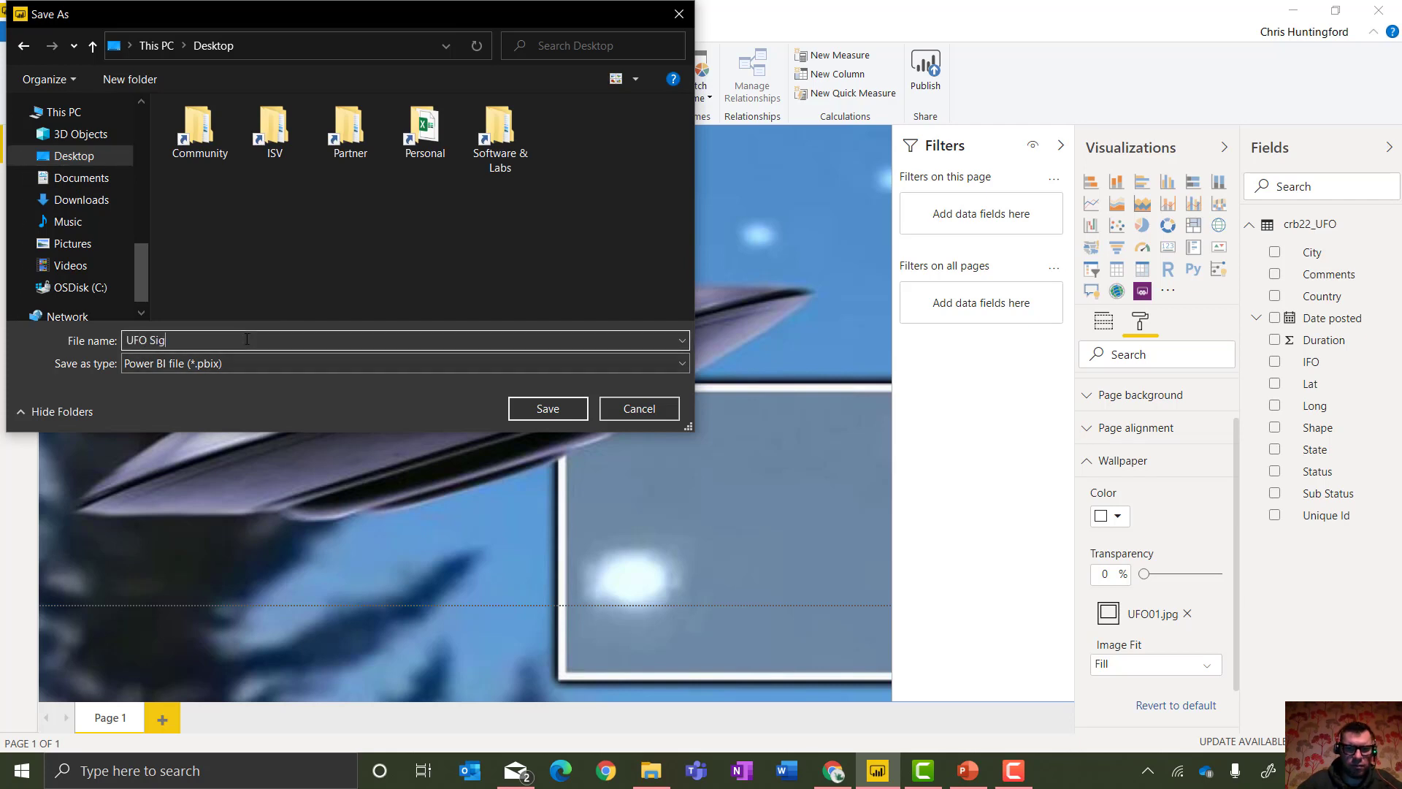
click(545, 404)
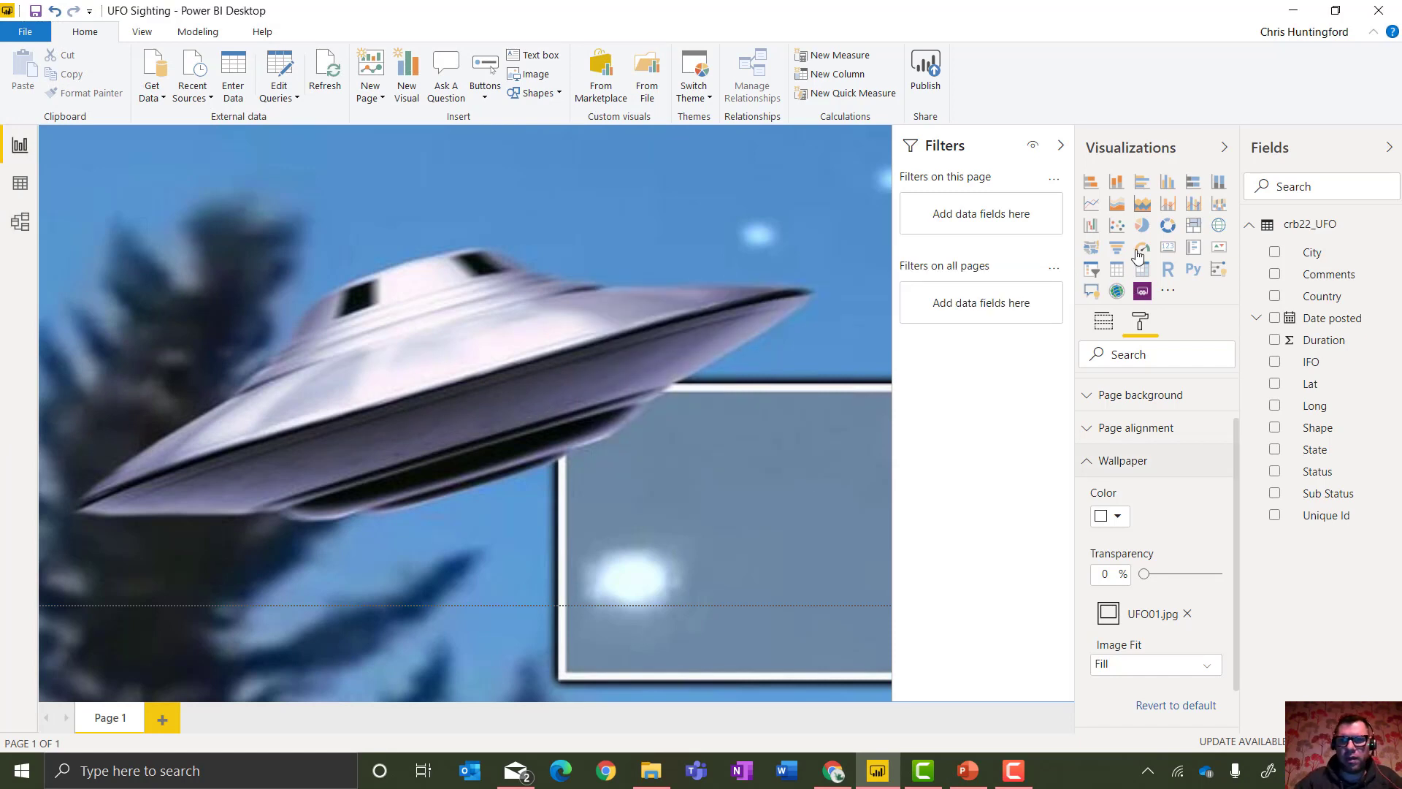
Add a large map visual in the page's upper right with Lat as latitude, Long as longitude, Unique Id as size and Shape as legend.
click(1218, 225)
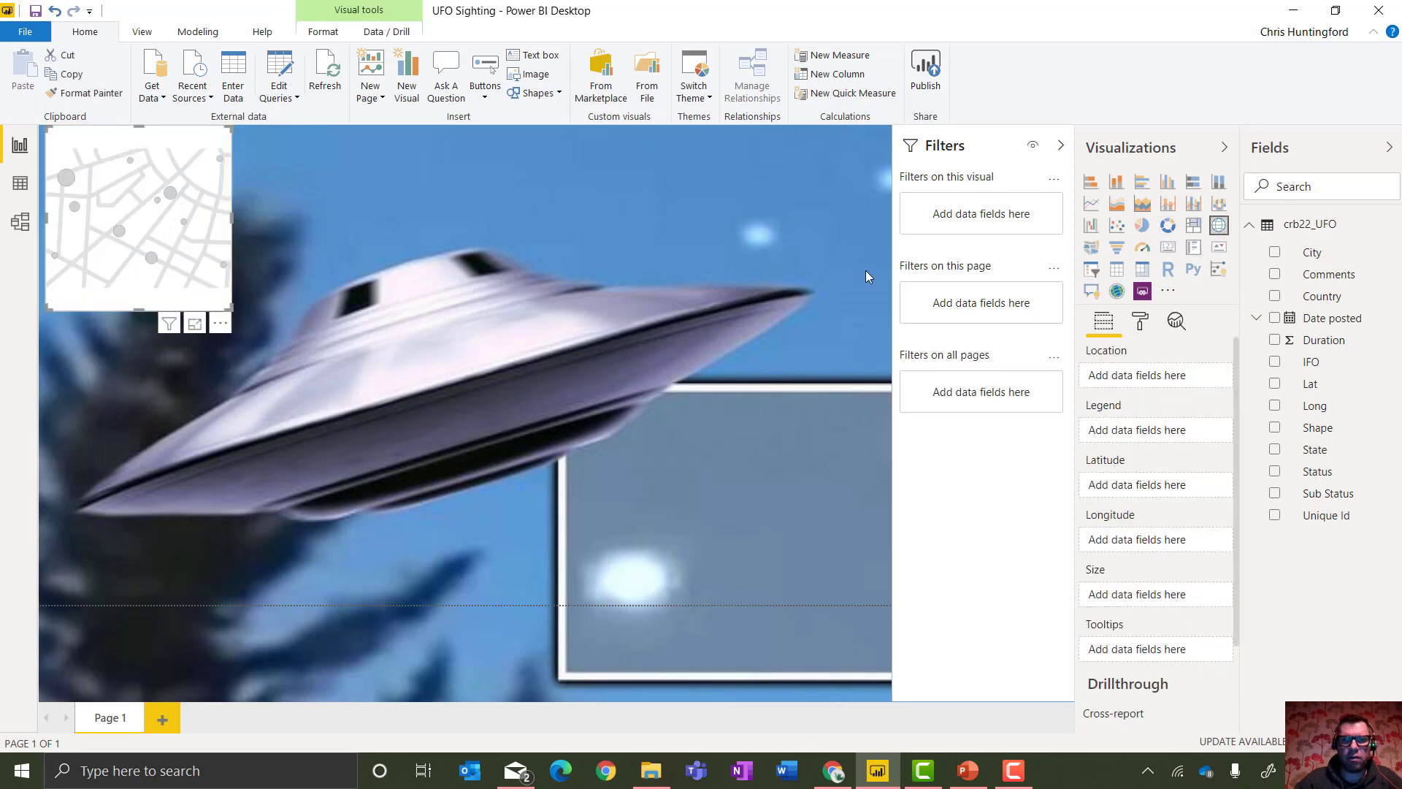
drag(68, 314, 499, 450)
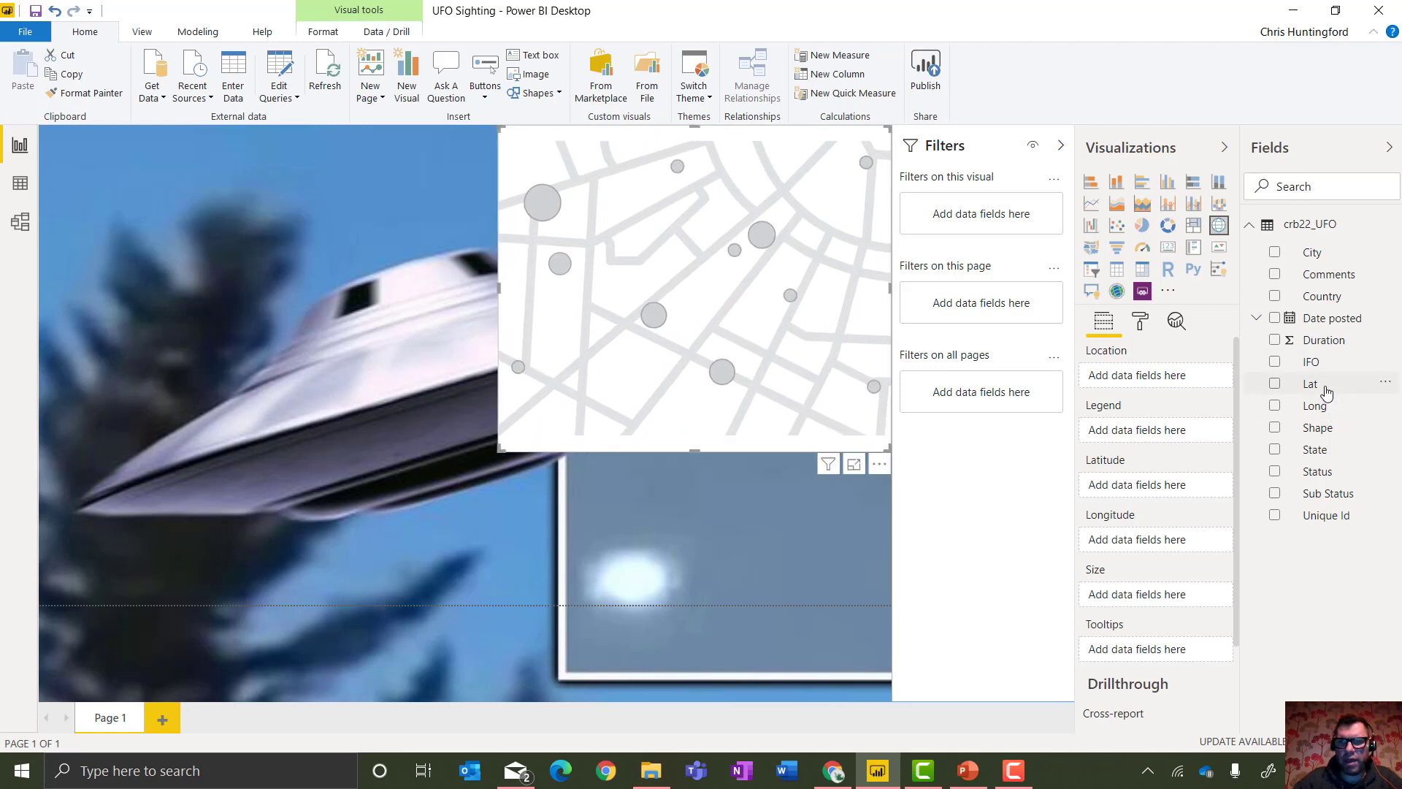
drag(1325, 383, 1163, 486)
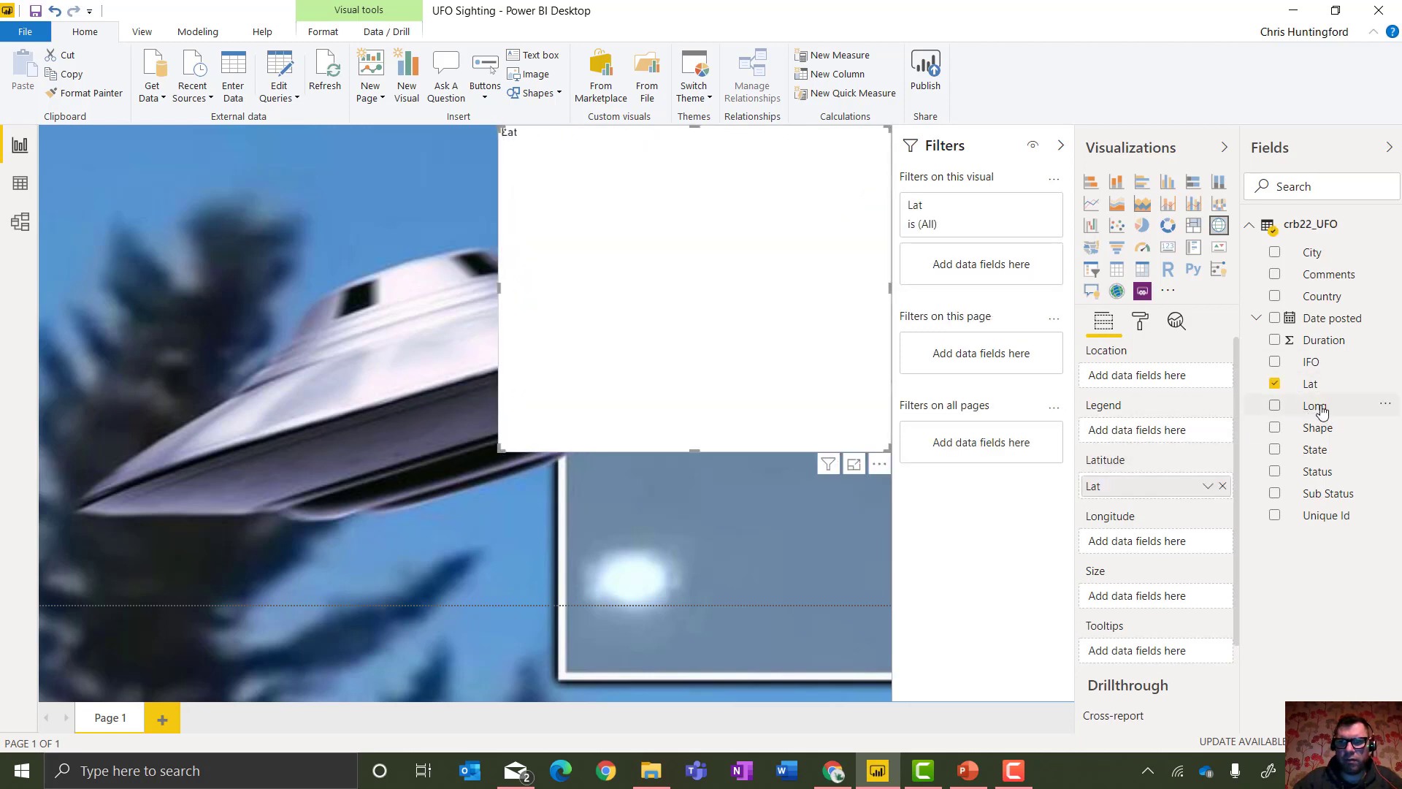
drag(1322, 409, 1158, 544)
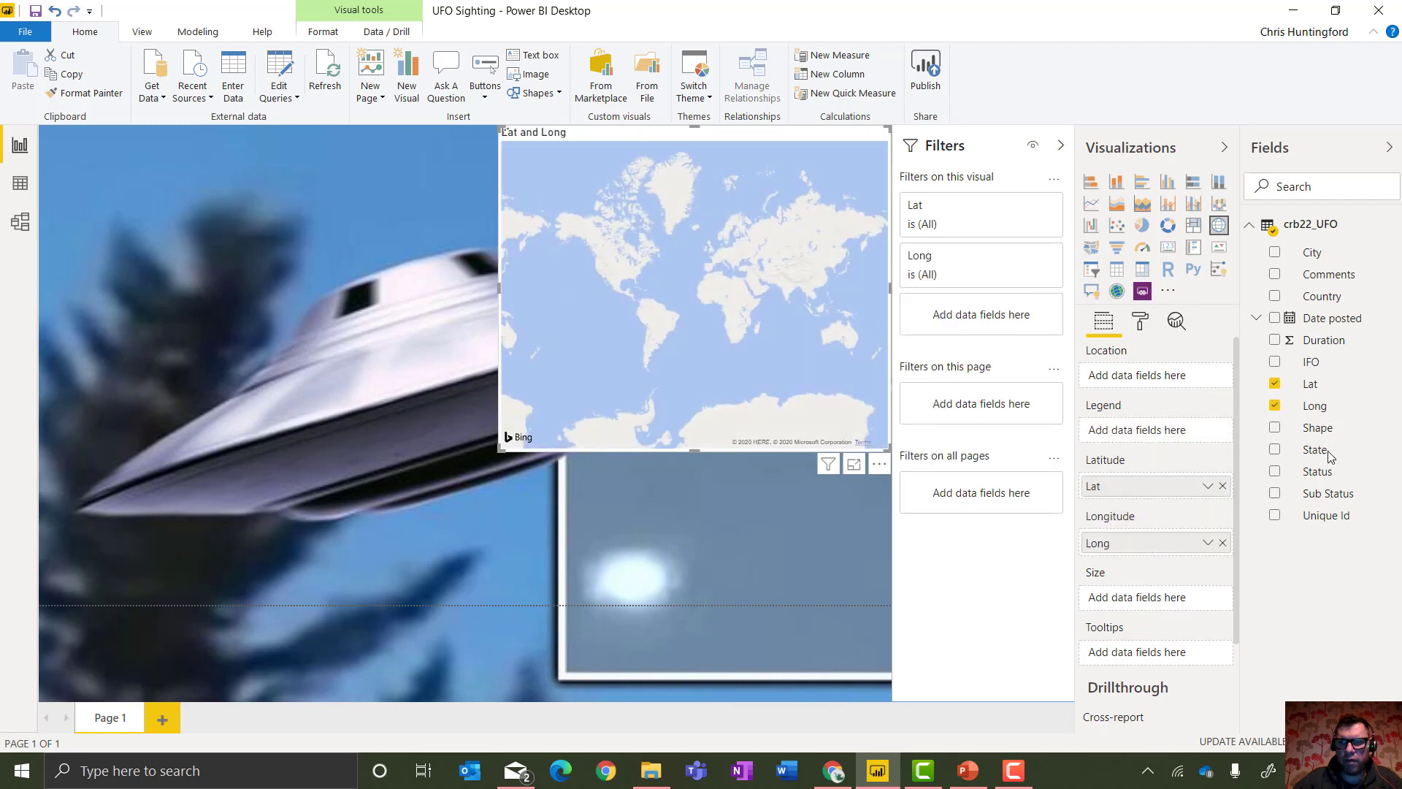
drag(1326, 515, 1162, 596)
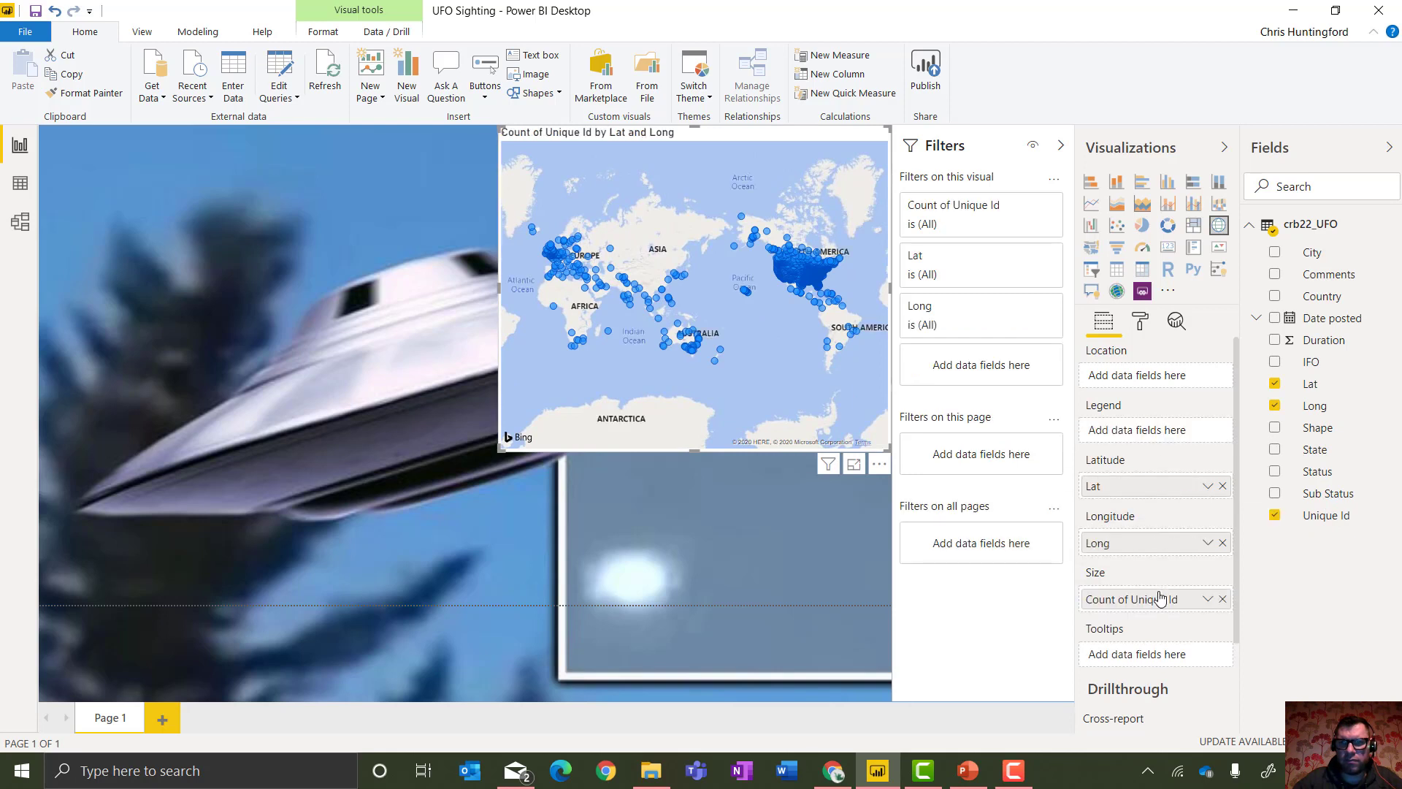
drag(1328, 434, 1150, 438)
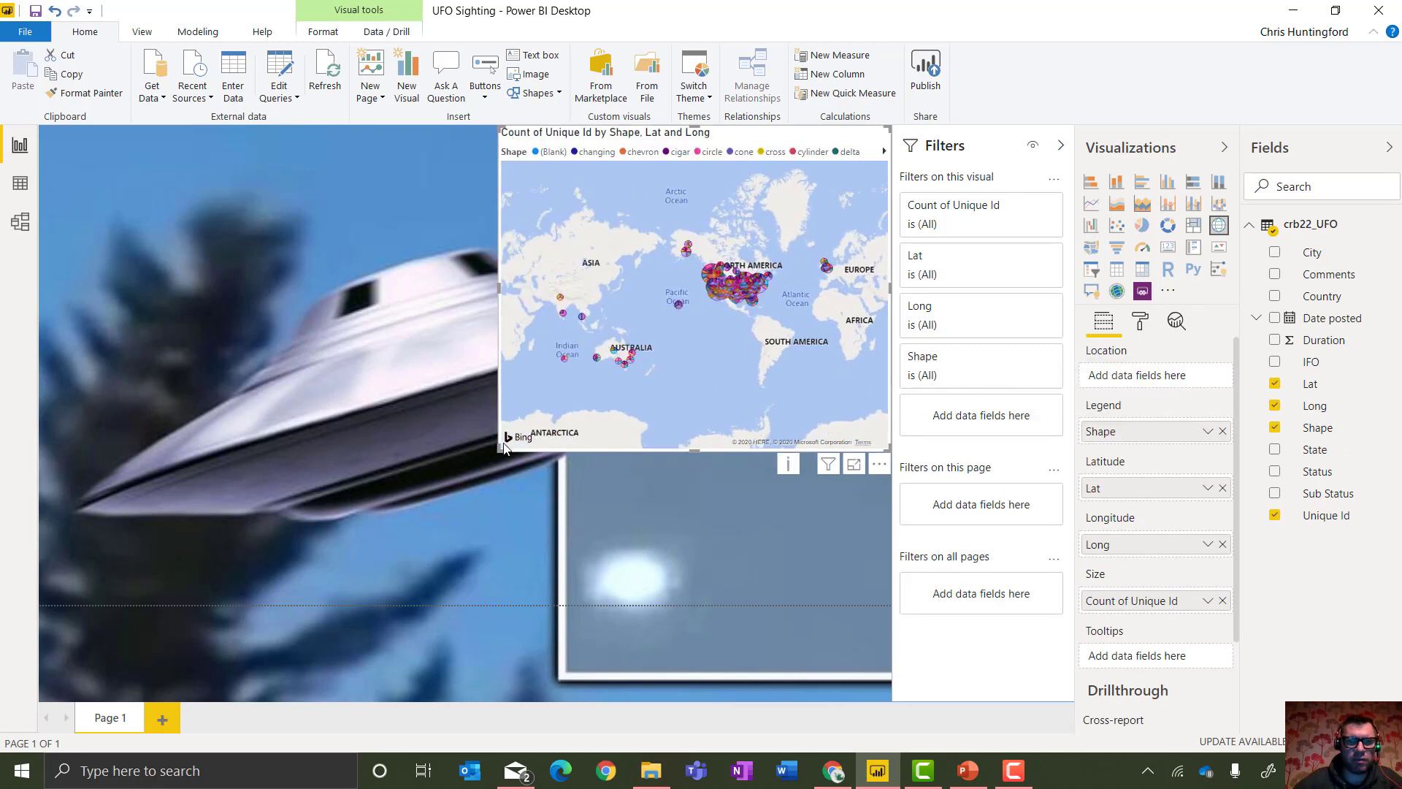
Enlarge the map visual slightly and shift it just inside the upper right corner of the page.
drag(460, 471, 465, 462)
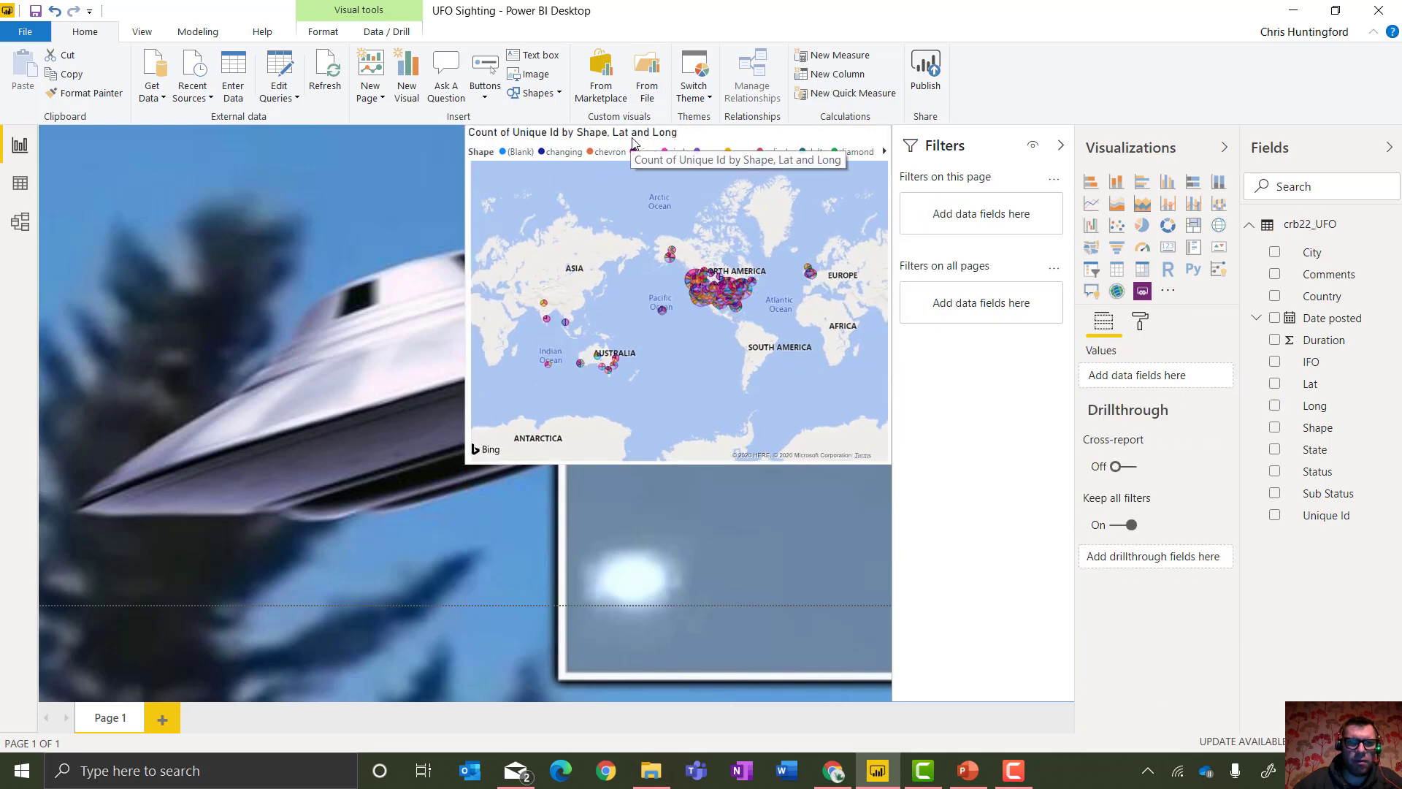
drag(631, 148, 624, 149)
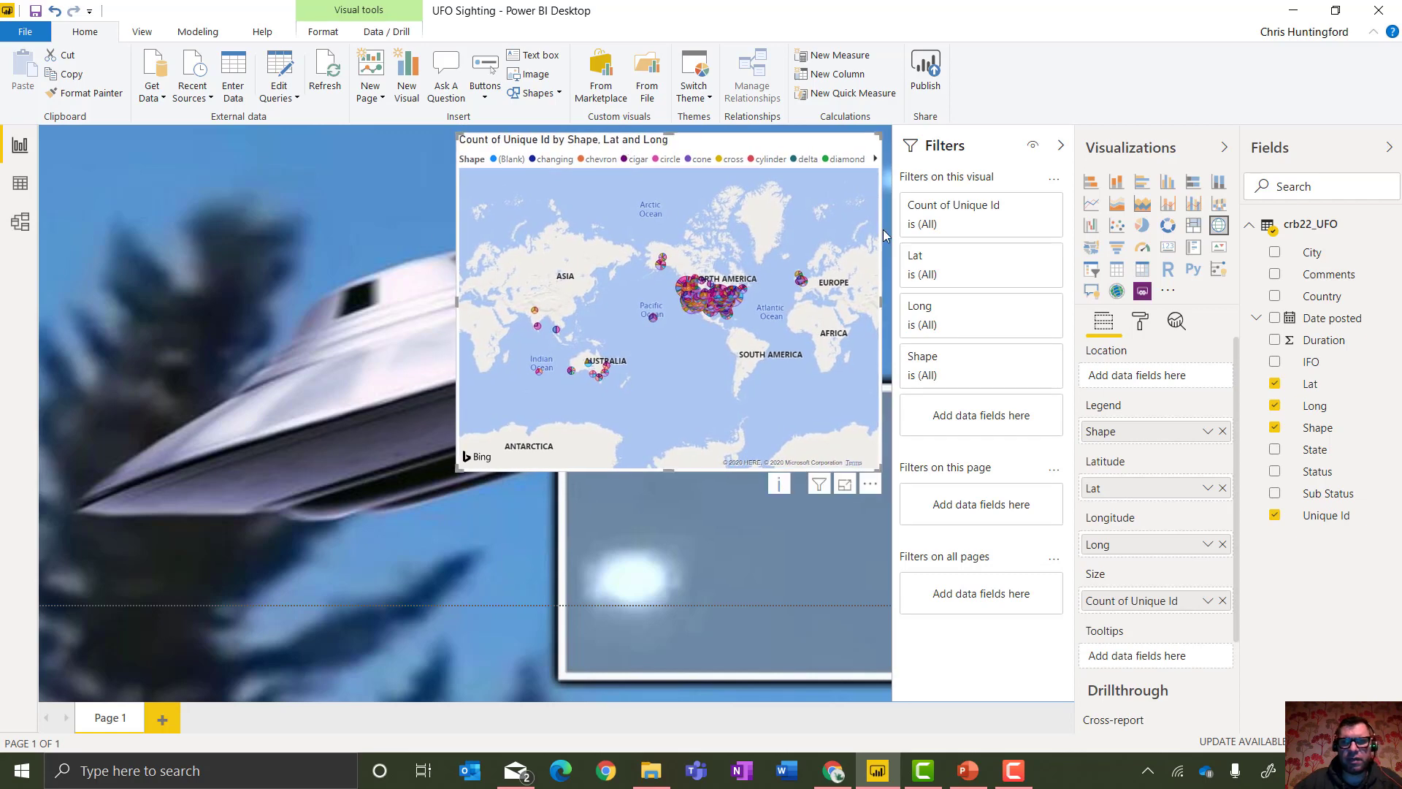
click(783, 585)
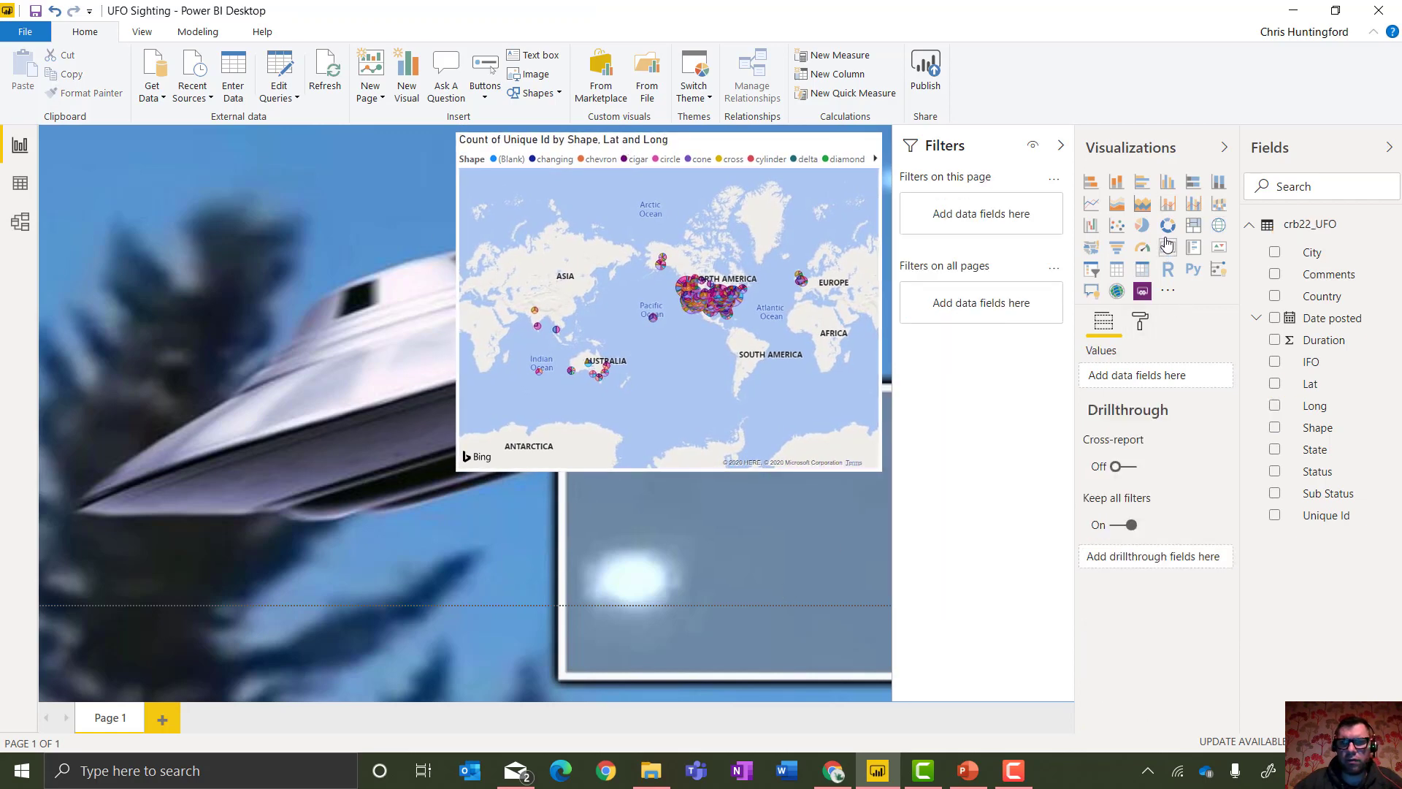
Add a pie chart of Unique Id count with Sub Status as legend and place it beside the map's left edge.
click(1142, 225)
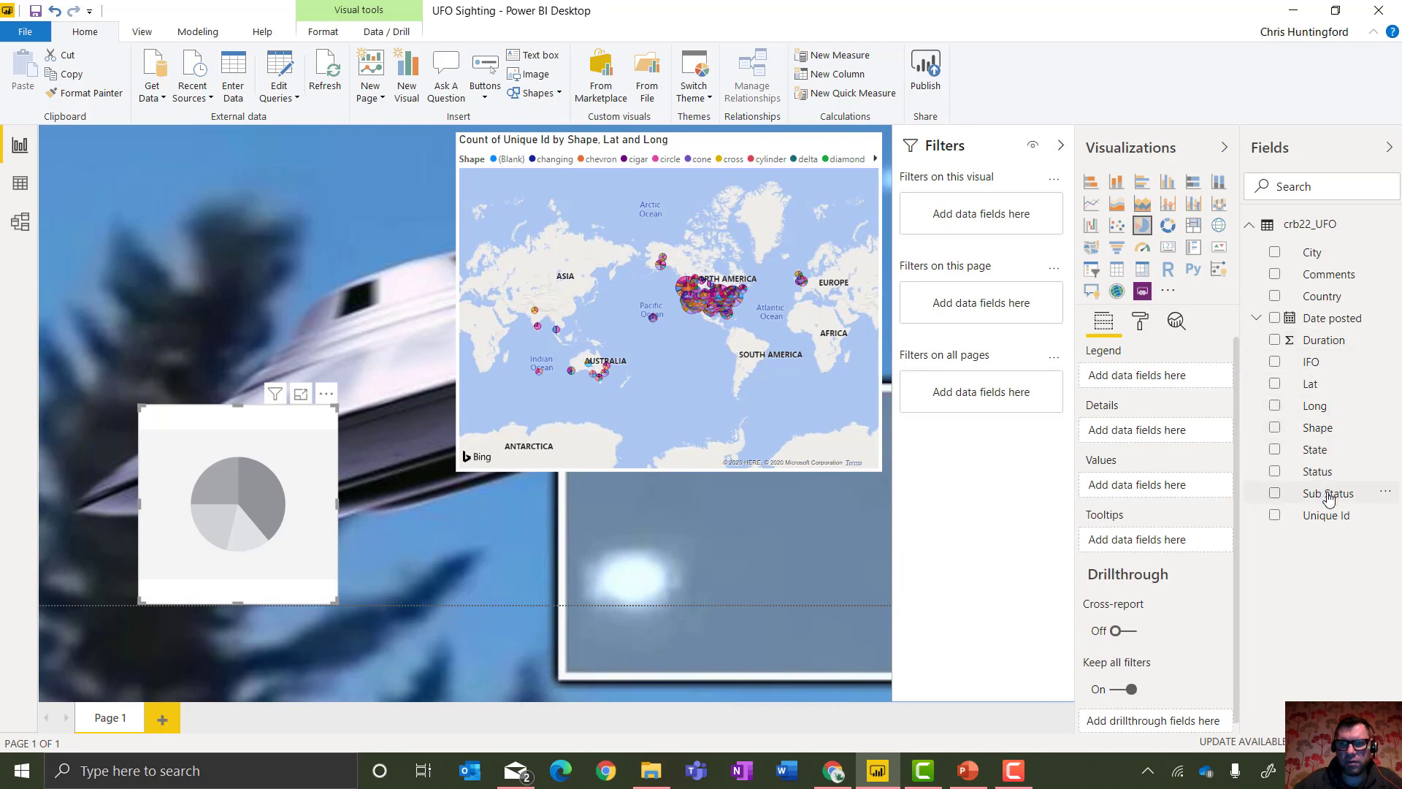
drag(1329, 499, 1156, 378)
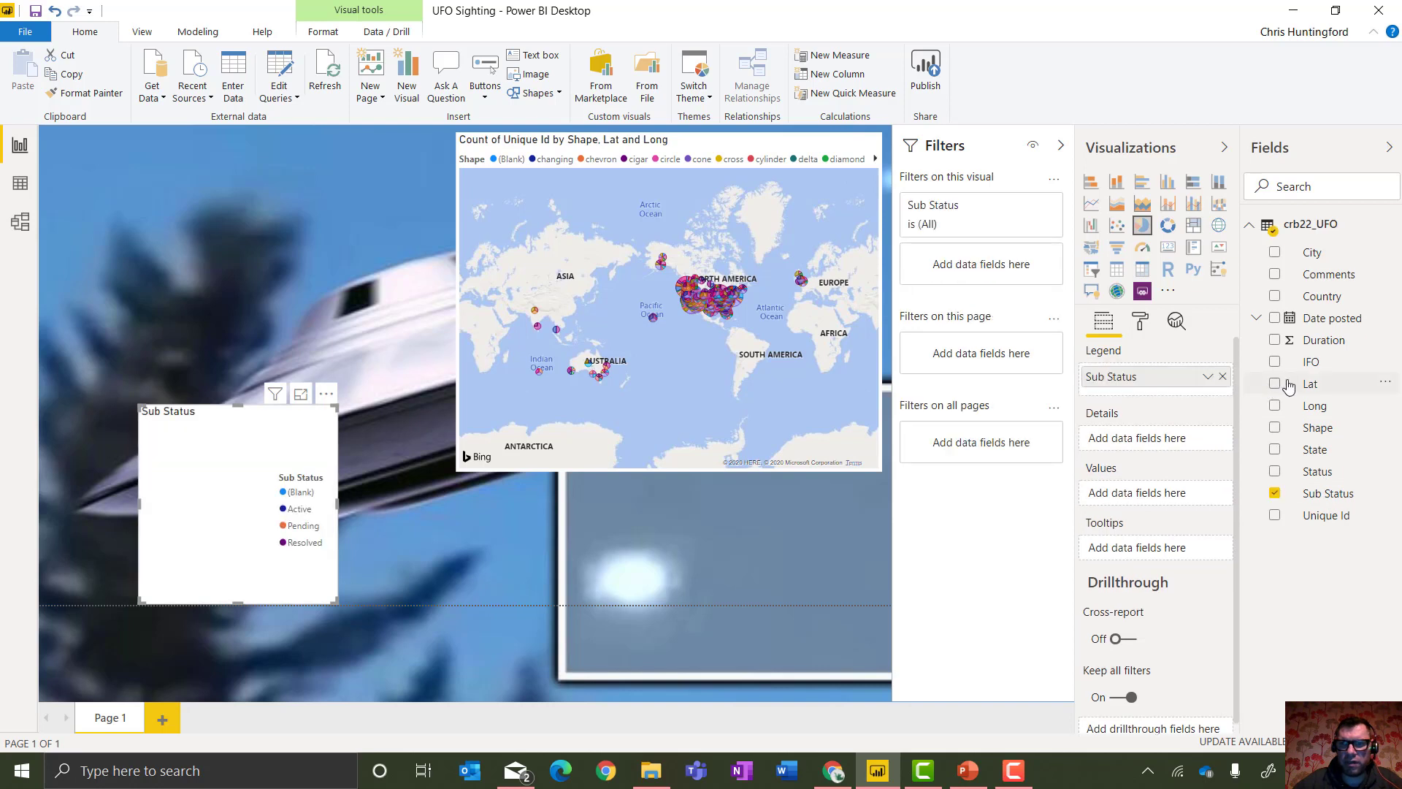
drag(1333, 517, 1169, 494)
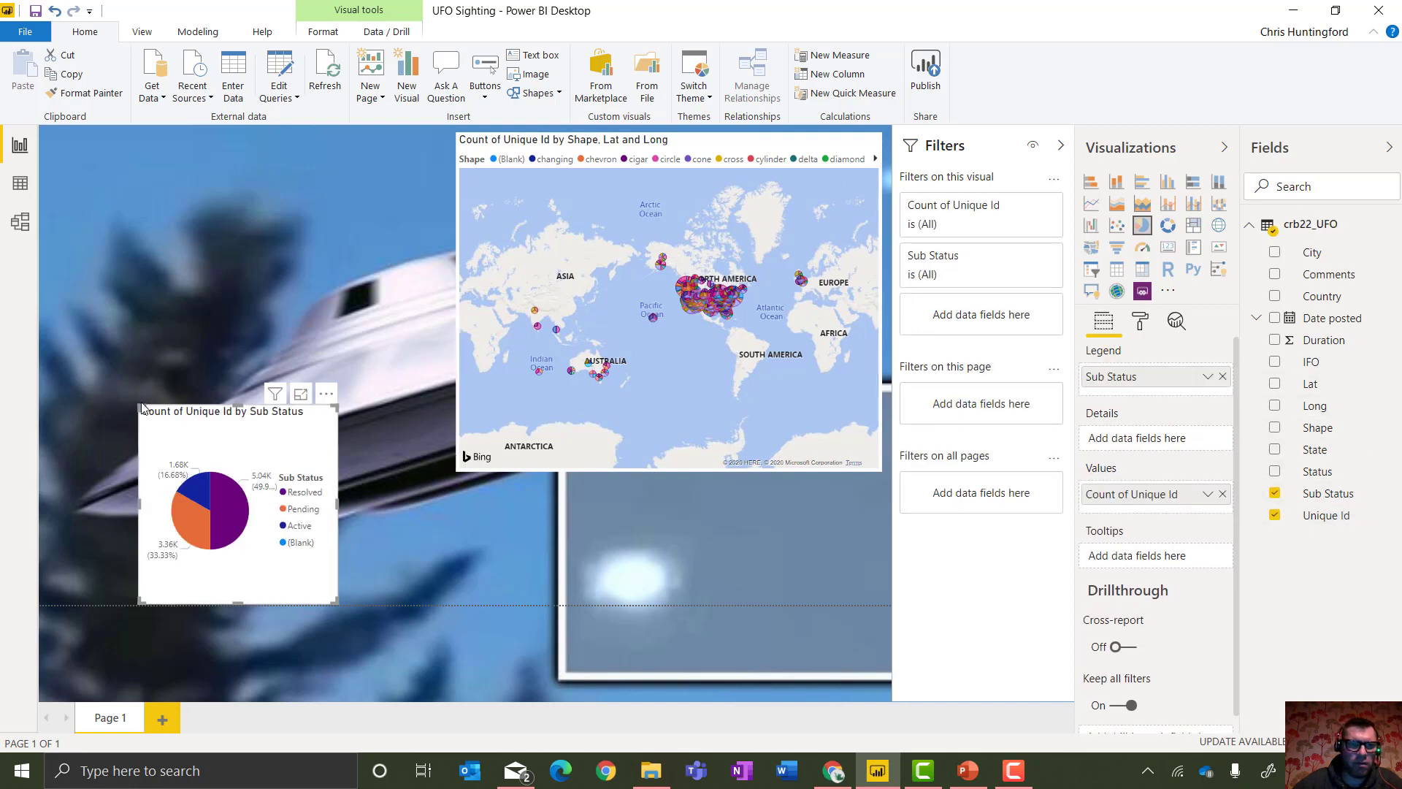
drag(178, 421, 292, 148)
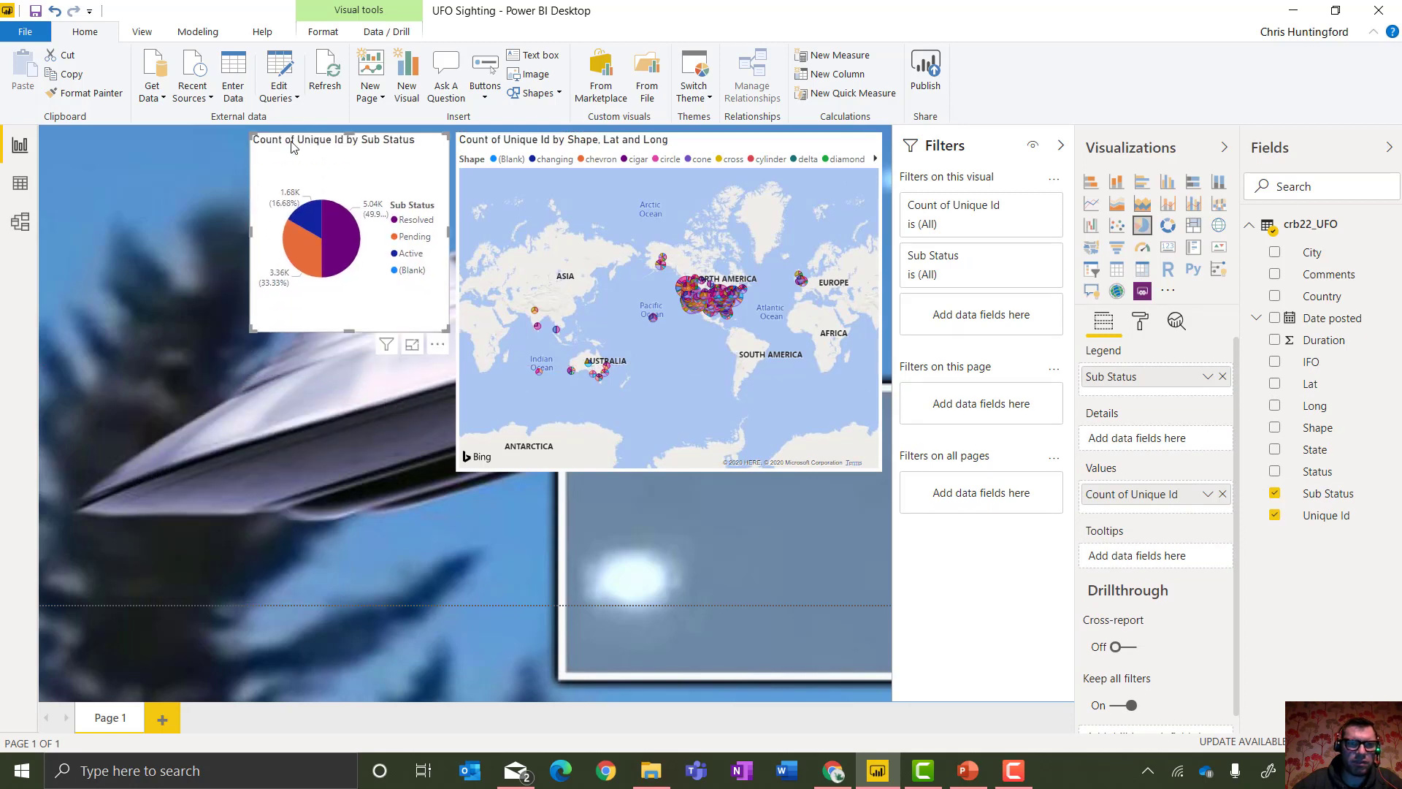
Add a slicer on Country, place it in the page's upper left corner and narrow it slightly, leaving gaps beside it.
click(537, 510)
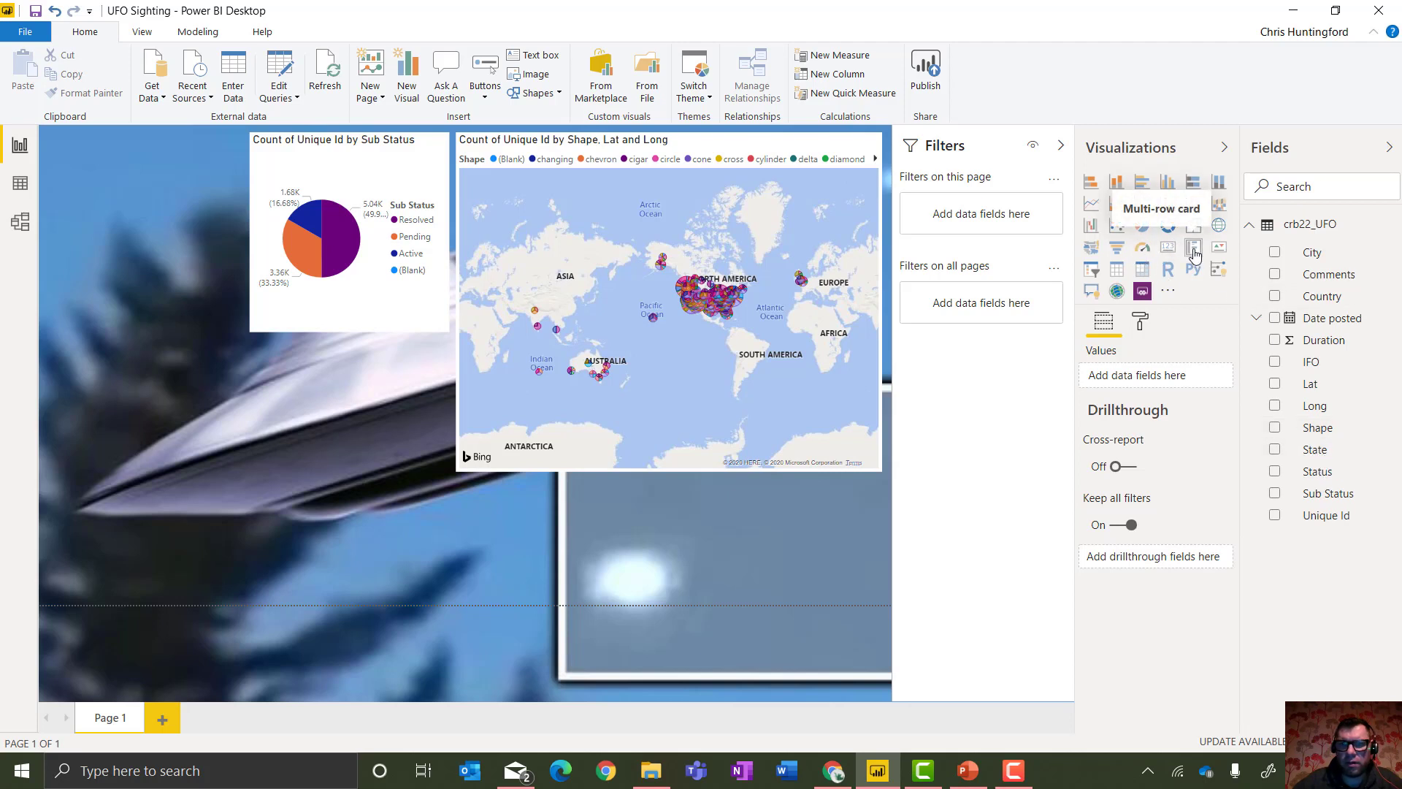
click(1091, 269)
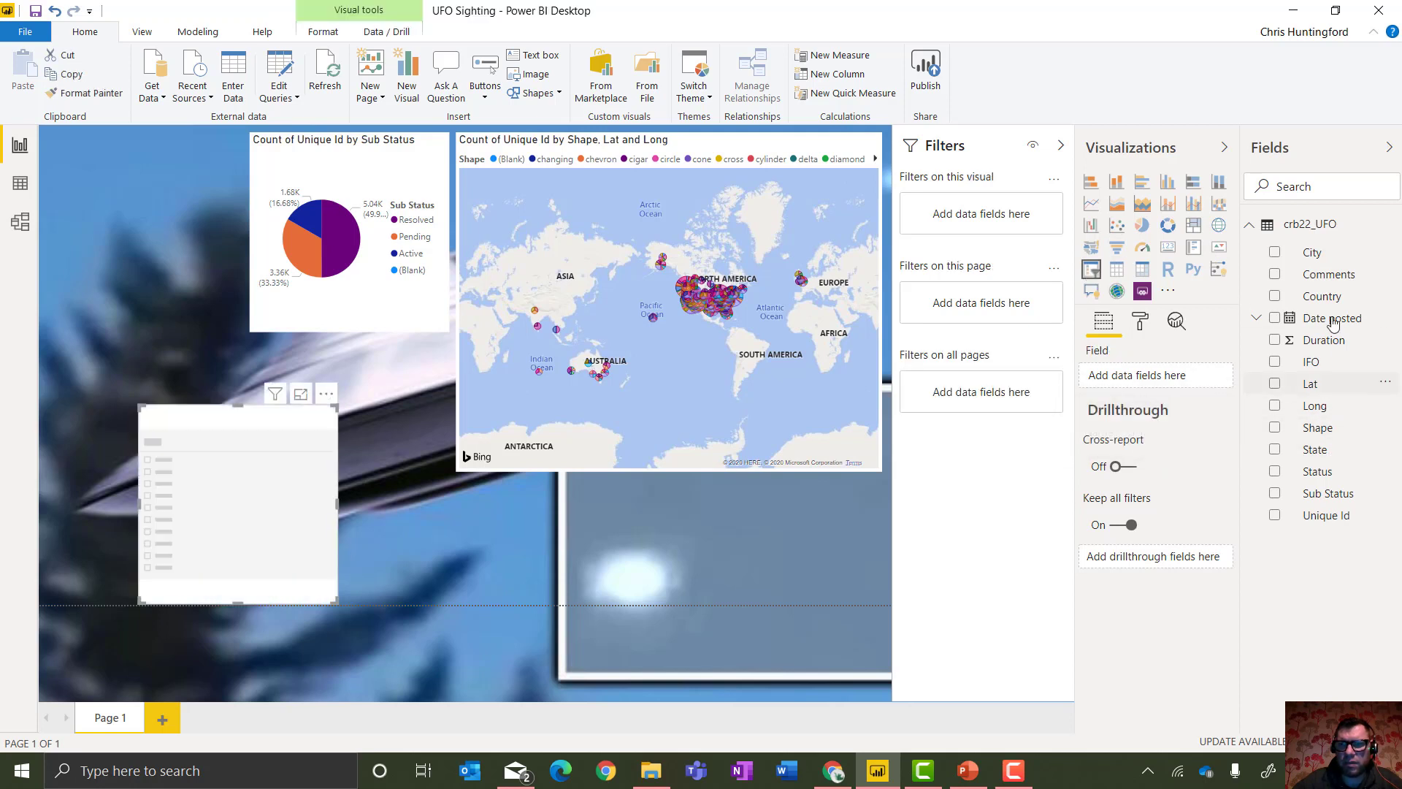
drag(1335, 305, 1139, 376)
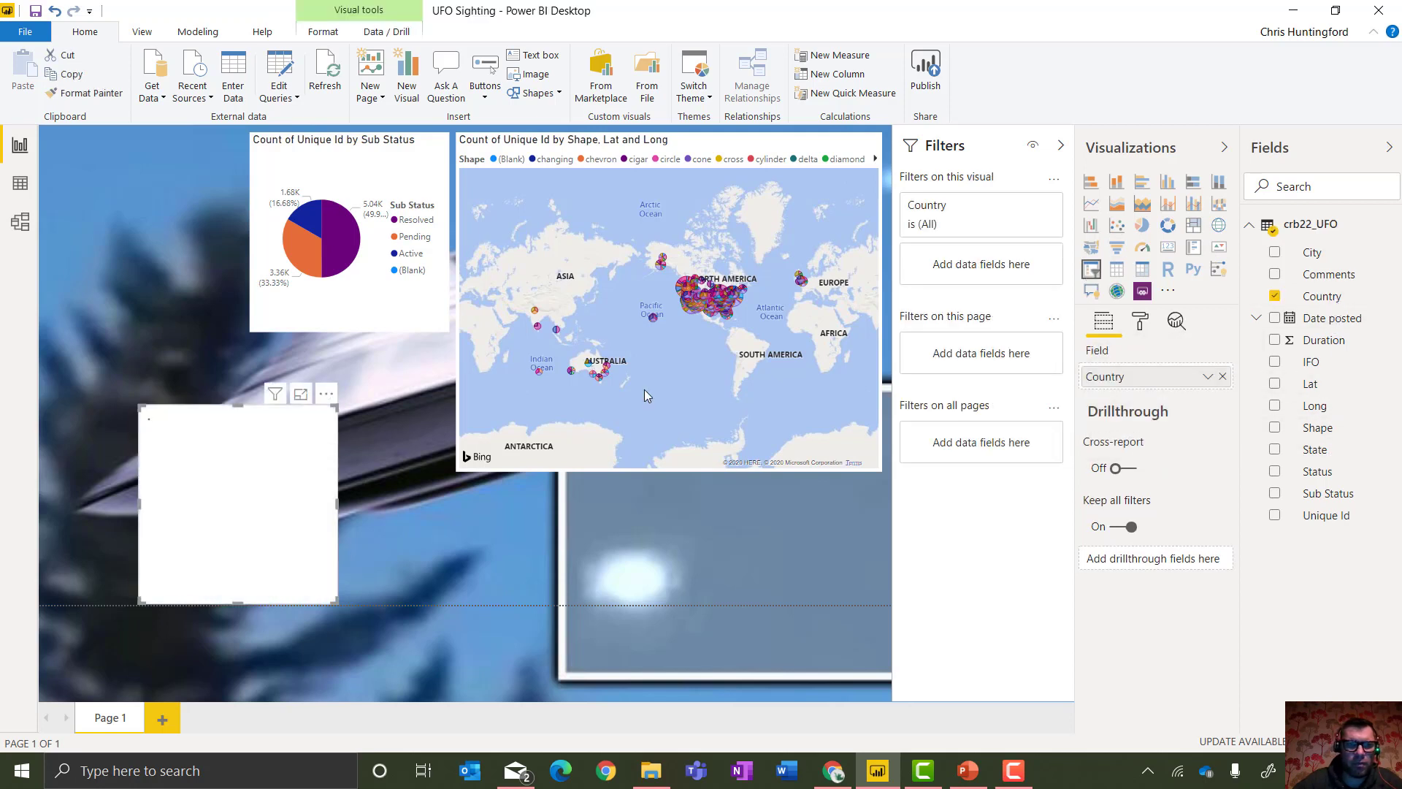
drag(220, 416, 94, 146)
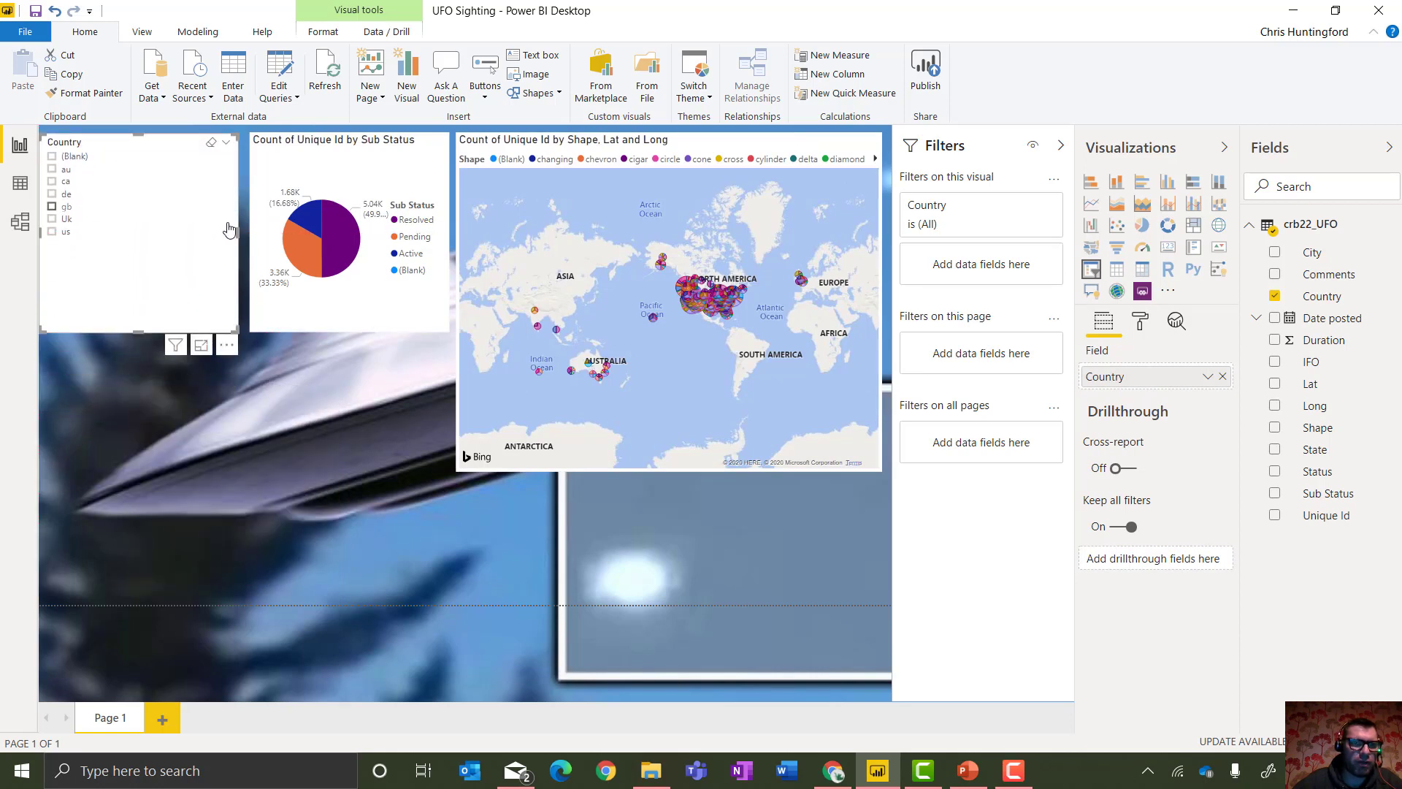
drag(235, 236, 219, 234)
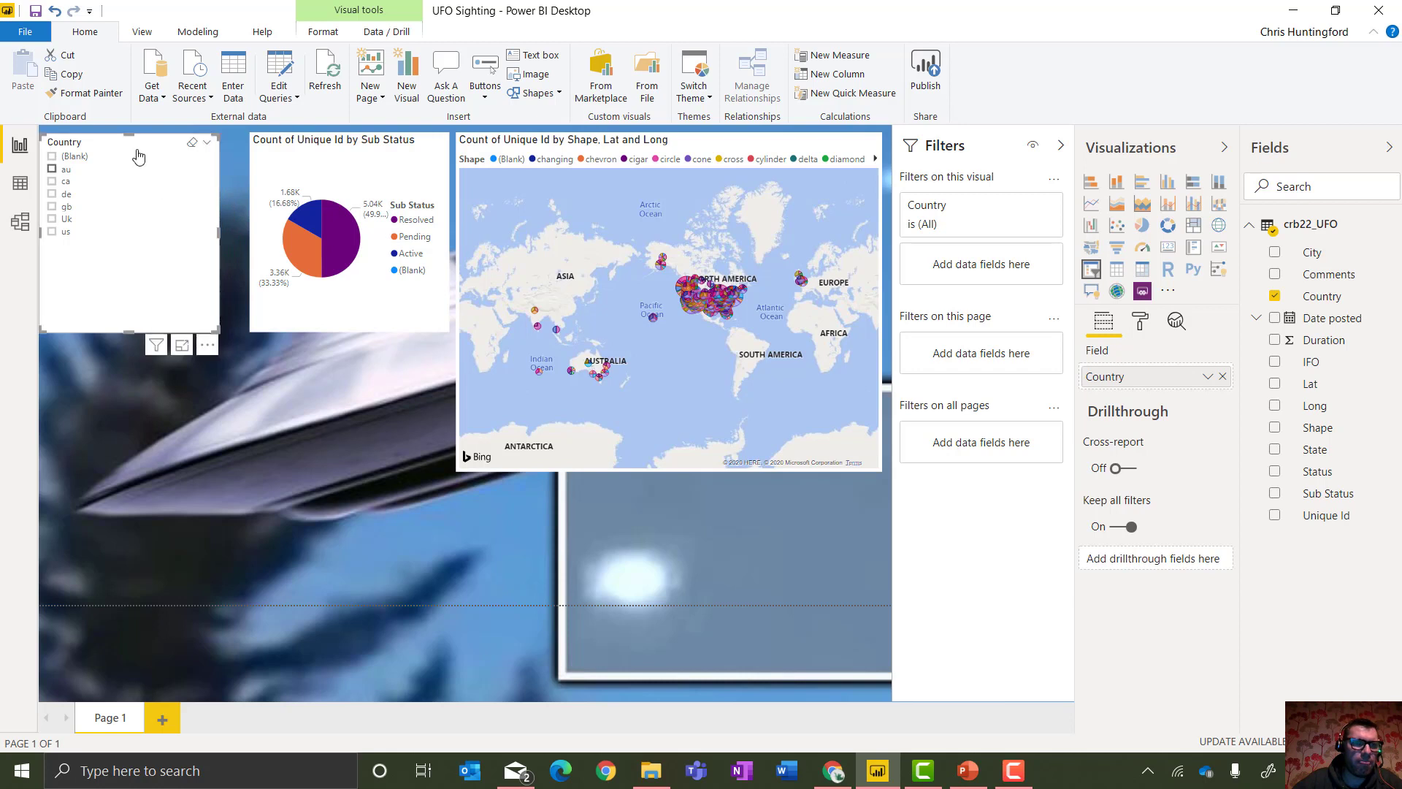
drag(139, 146, 149, 144)
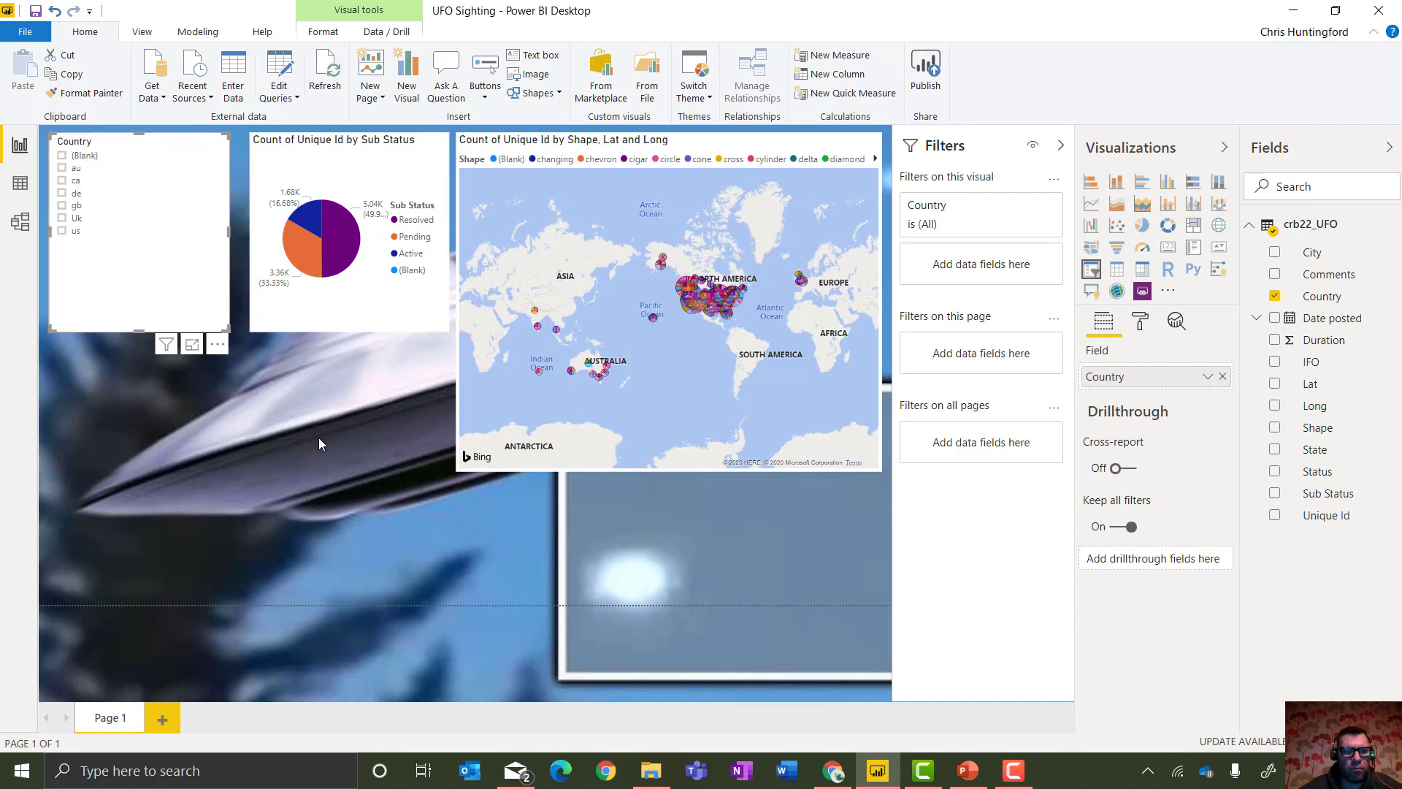
Add a combined line and column chart with Shape as shared axis and Unique Id count as line values.
click(392, 501)
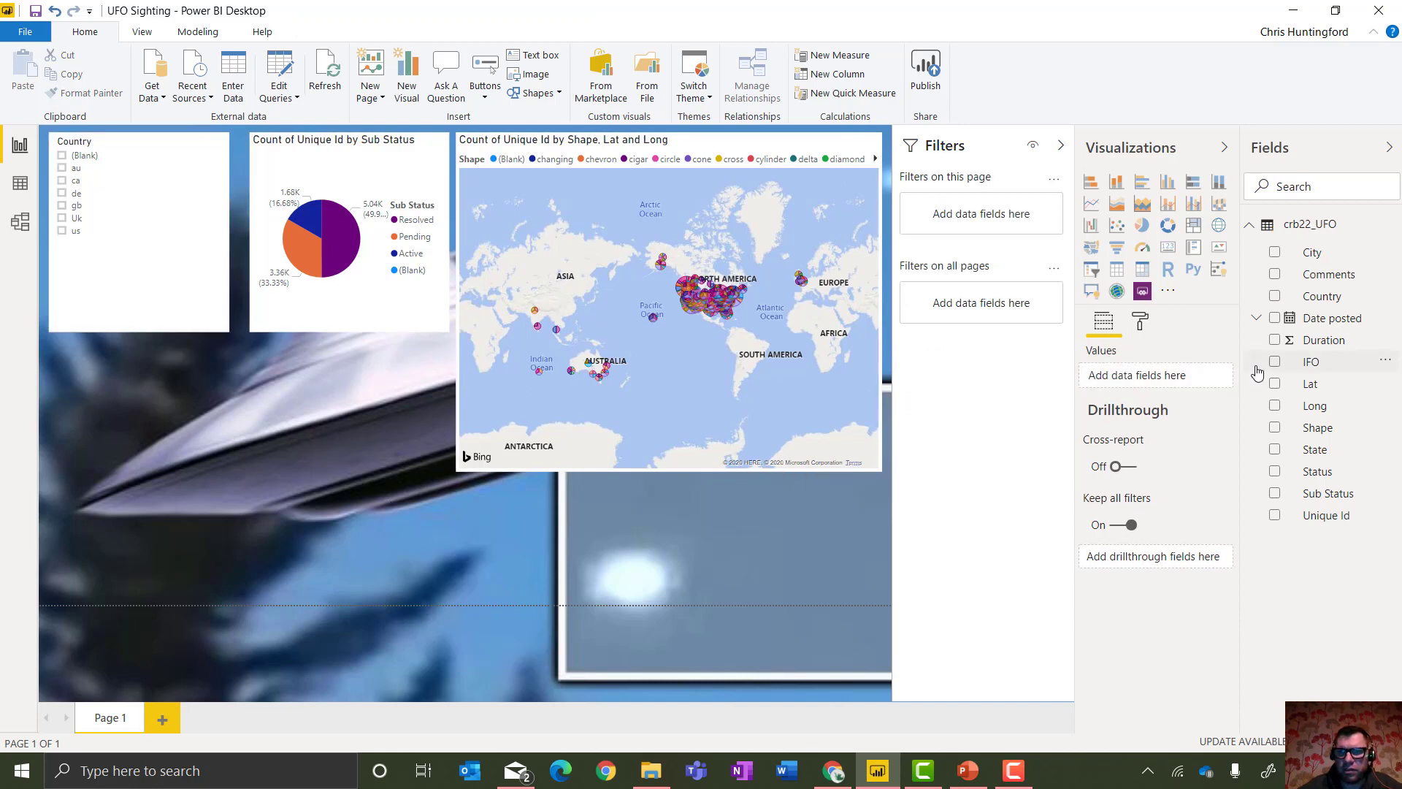
click(1170, 204)
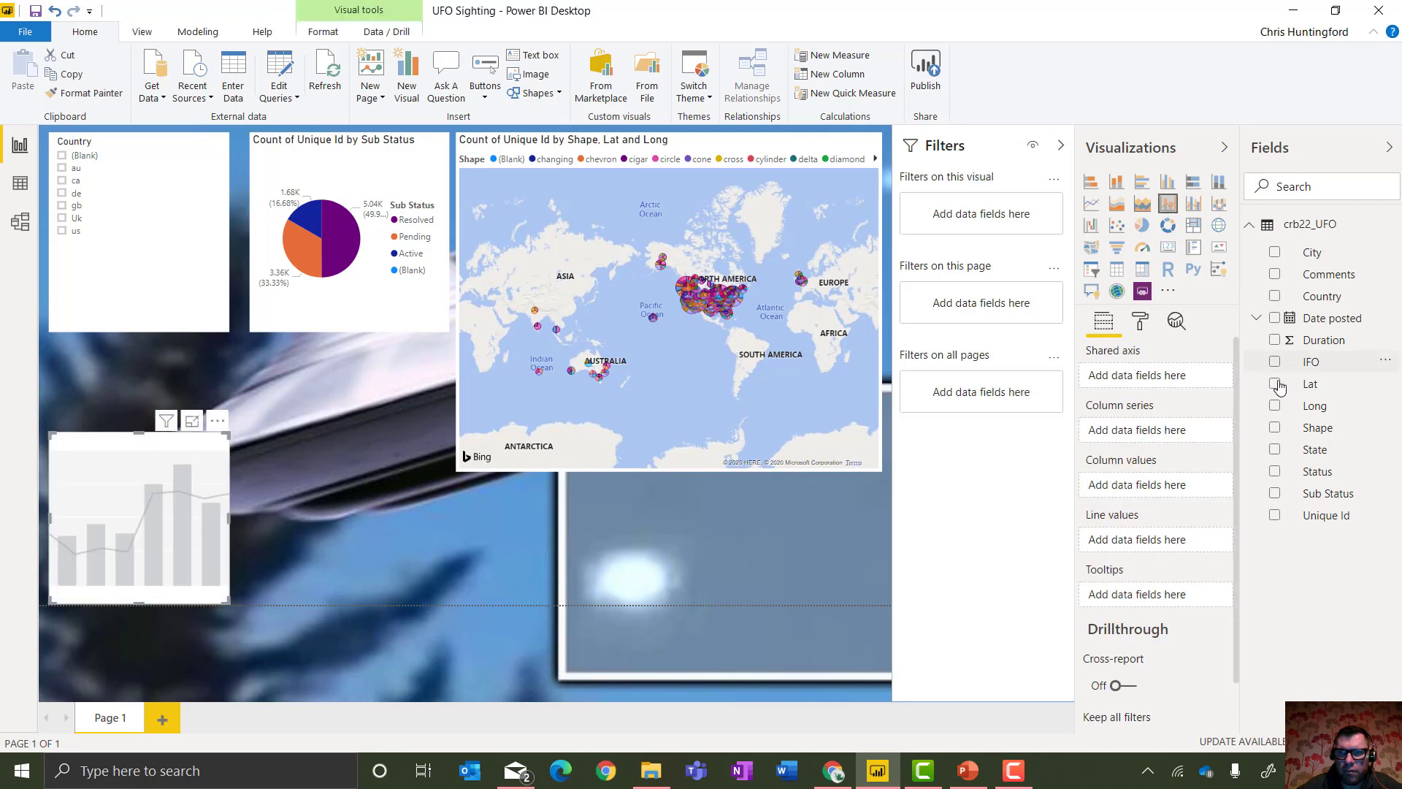
drag(1317, 433, 1154, 378)
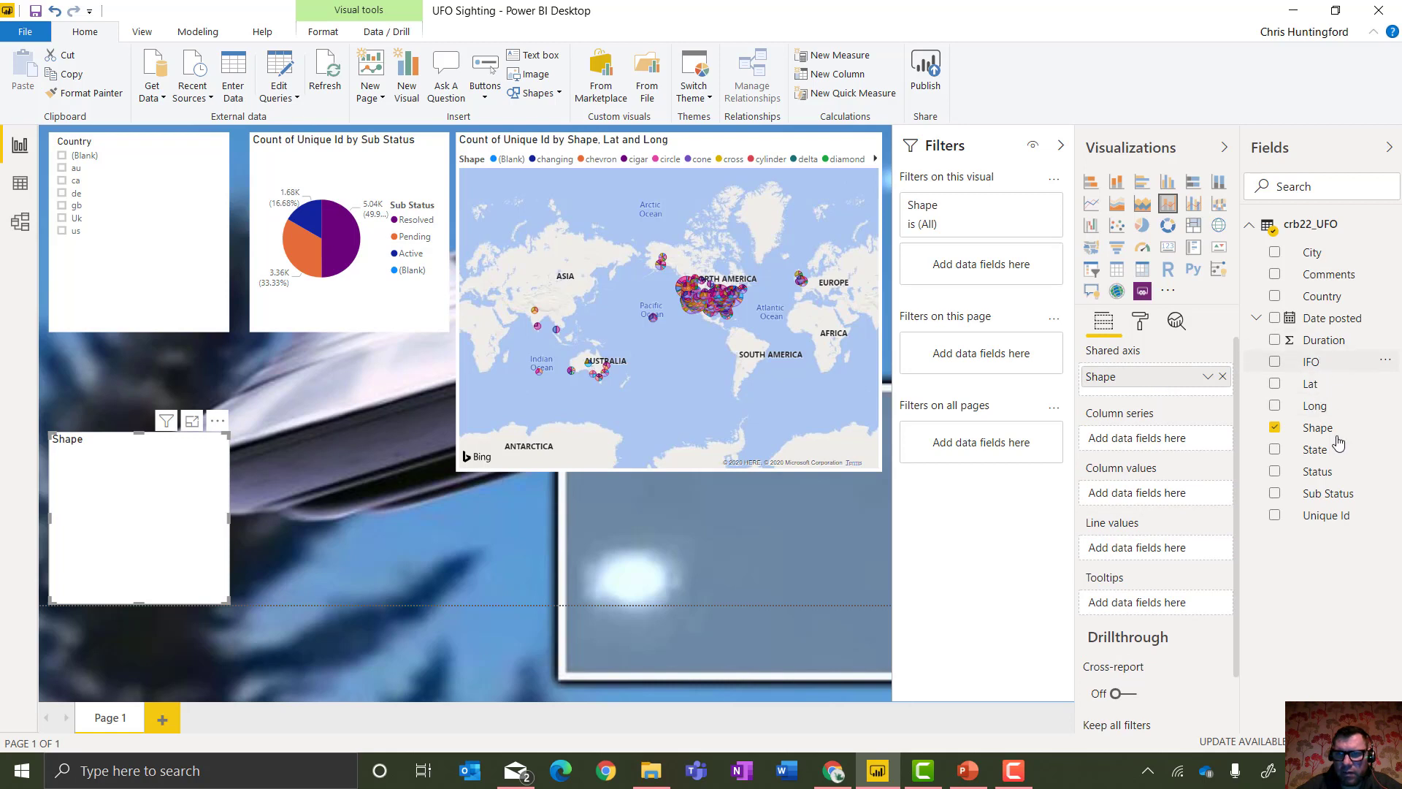
drag(1324, 517, 1198, 525)
drag(1155, 546, 1154, 549)
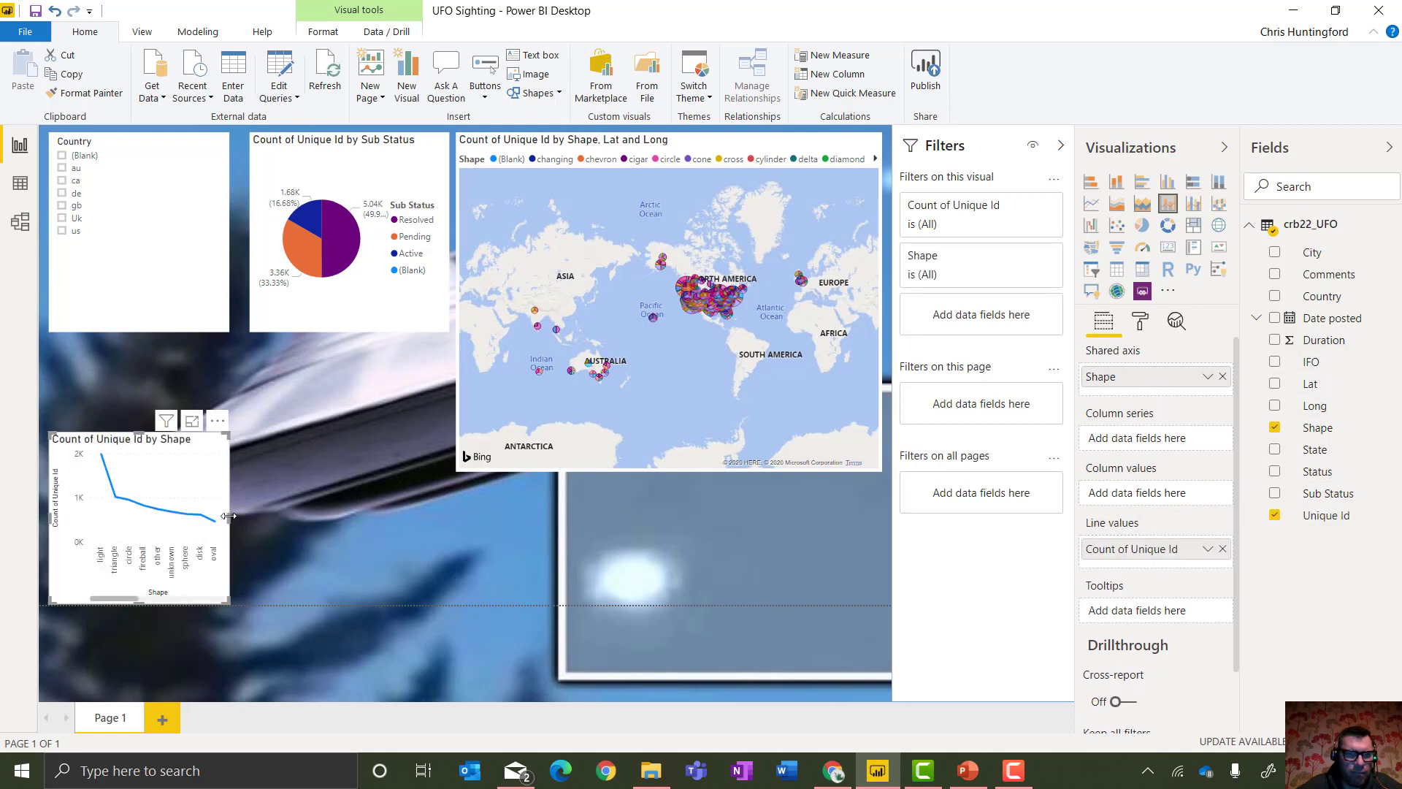
Enlarge the Unique Id by Shape chart to span the width of the slicer and pie chart and reach up just below them.
drag(229, 516, 426, 512)
click(960, 445)
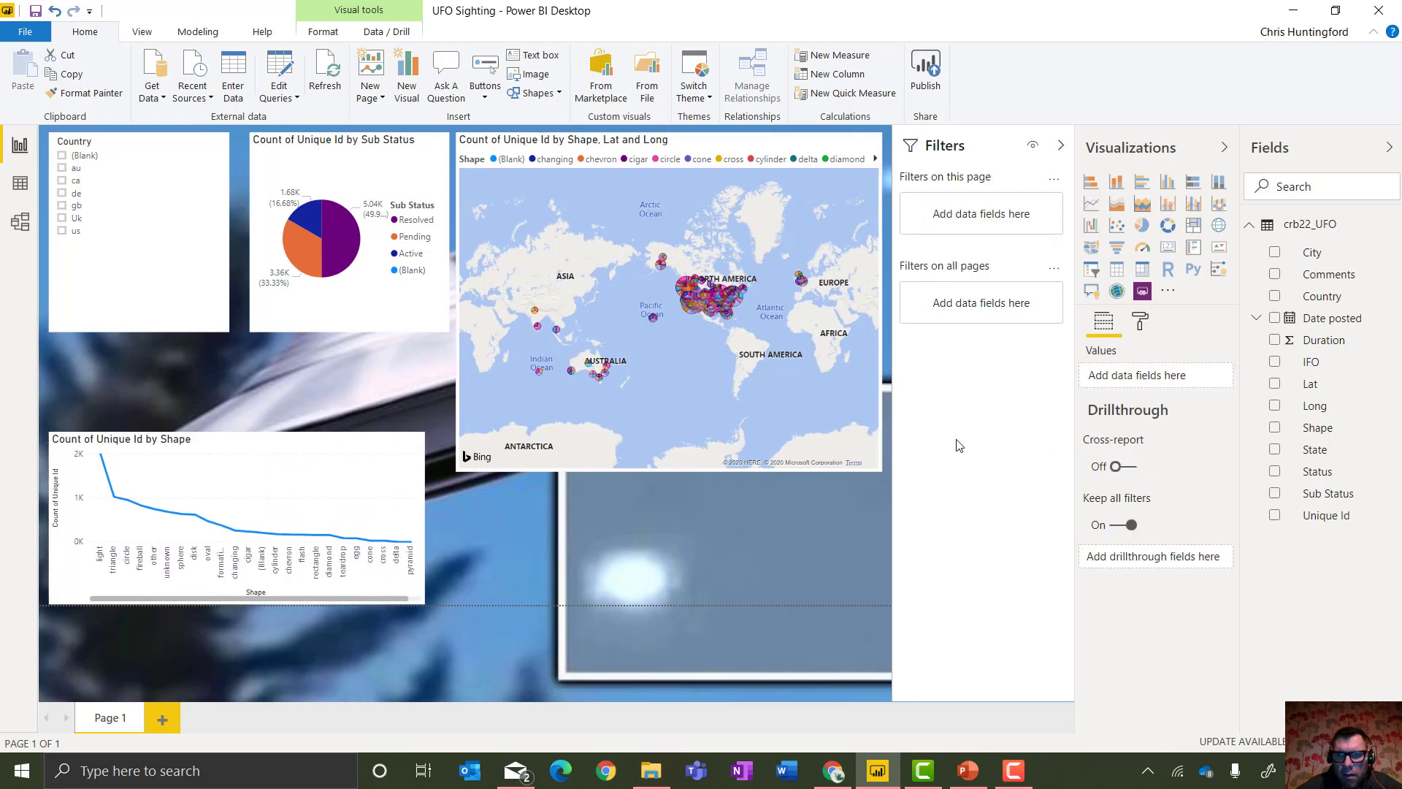
click(325, 452)
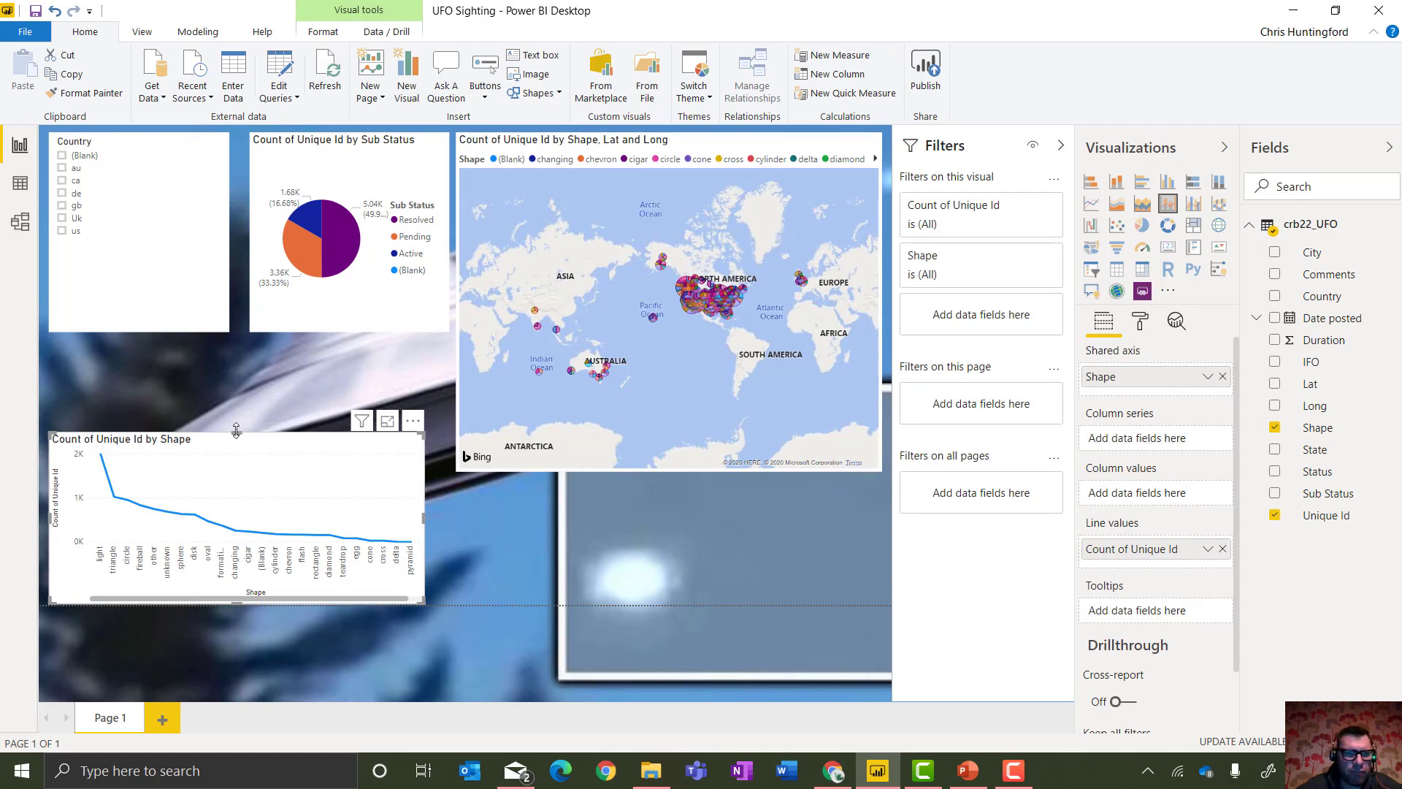
drag(236, 429, 222, 349)
click(428, 485)
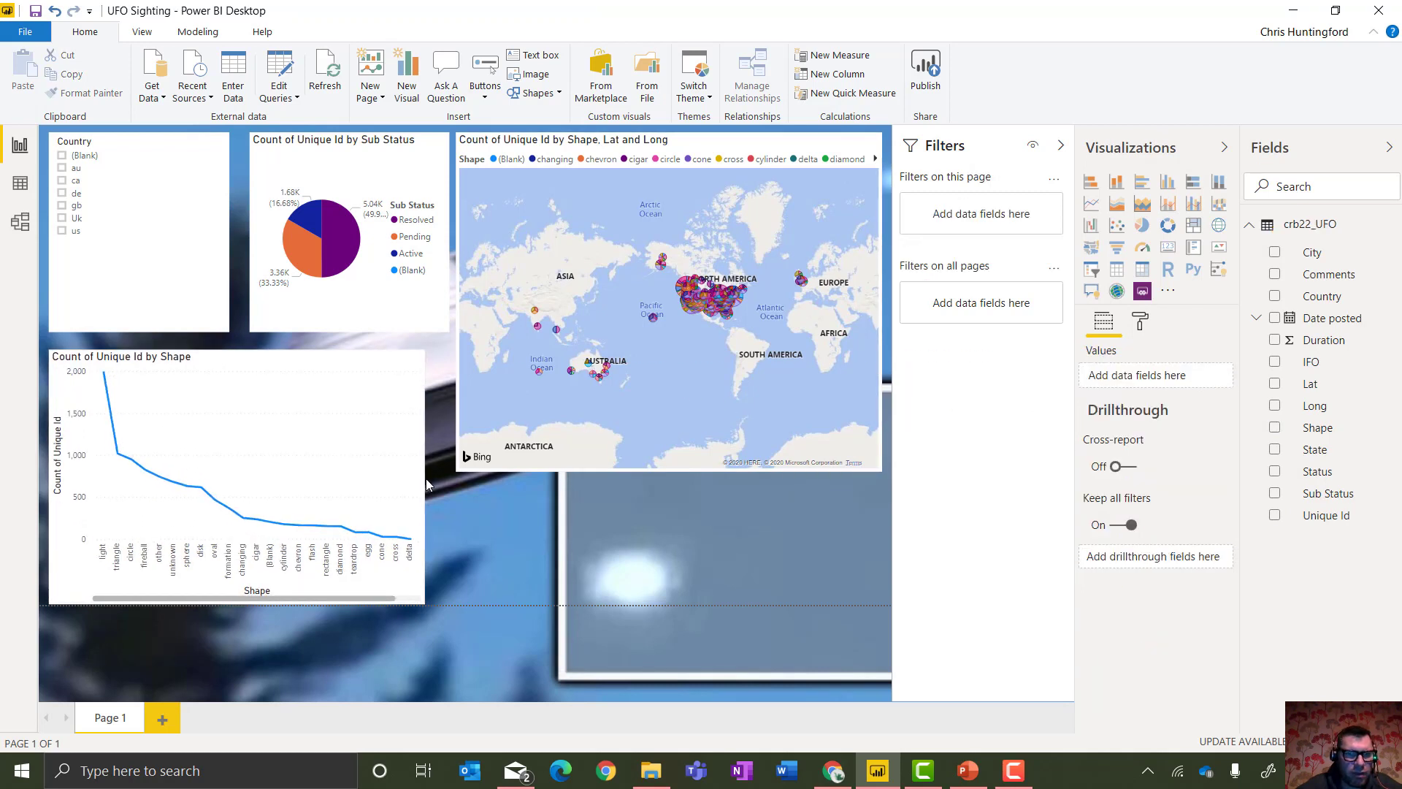
click(422, 485)
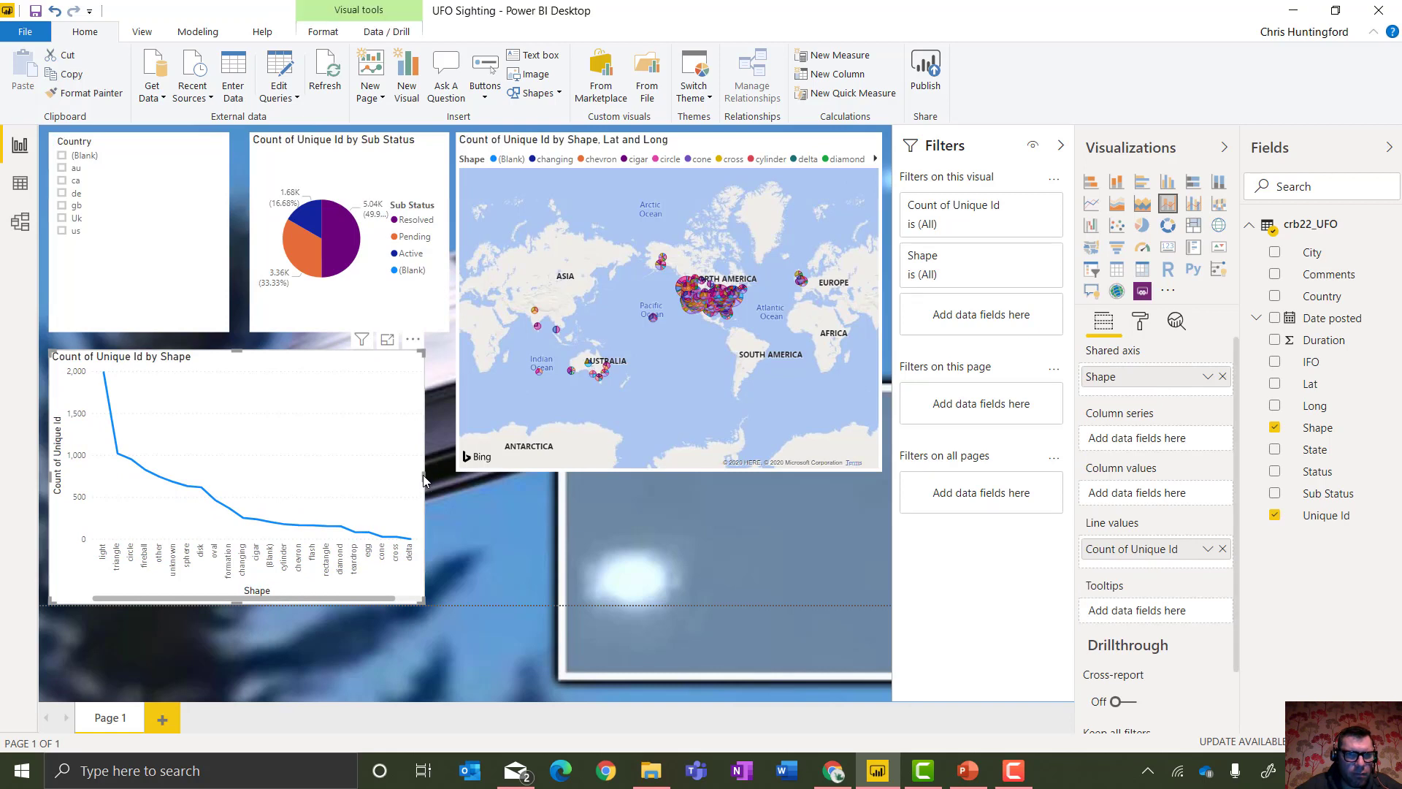
drag(428, 475, 448, 482)
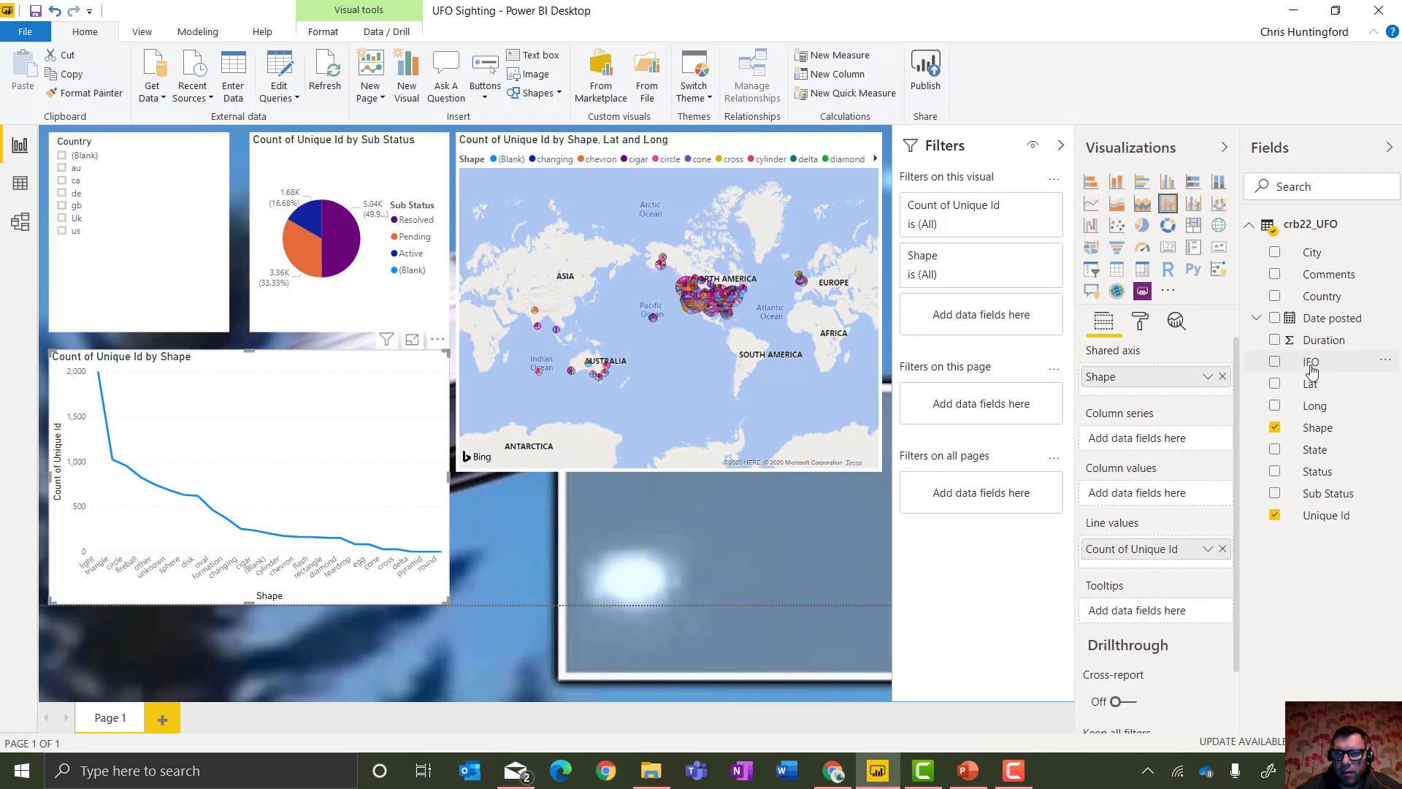
Try IFO as column values and State as column series in the Shape chart, removing each field again.
drag(1311, 368, 1151, 500)
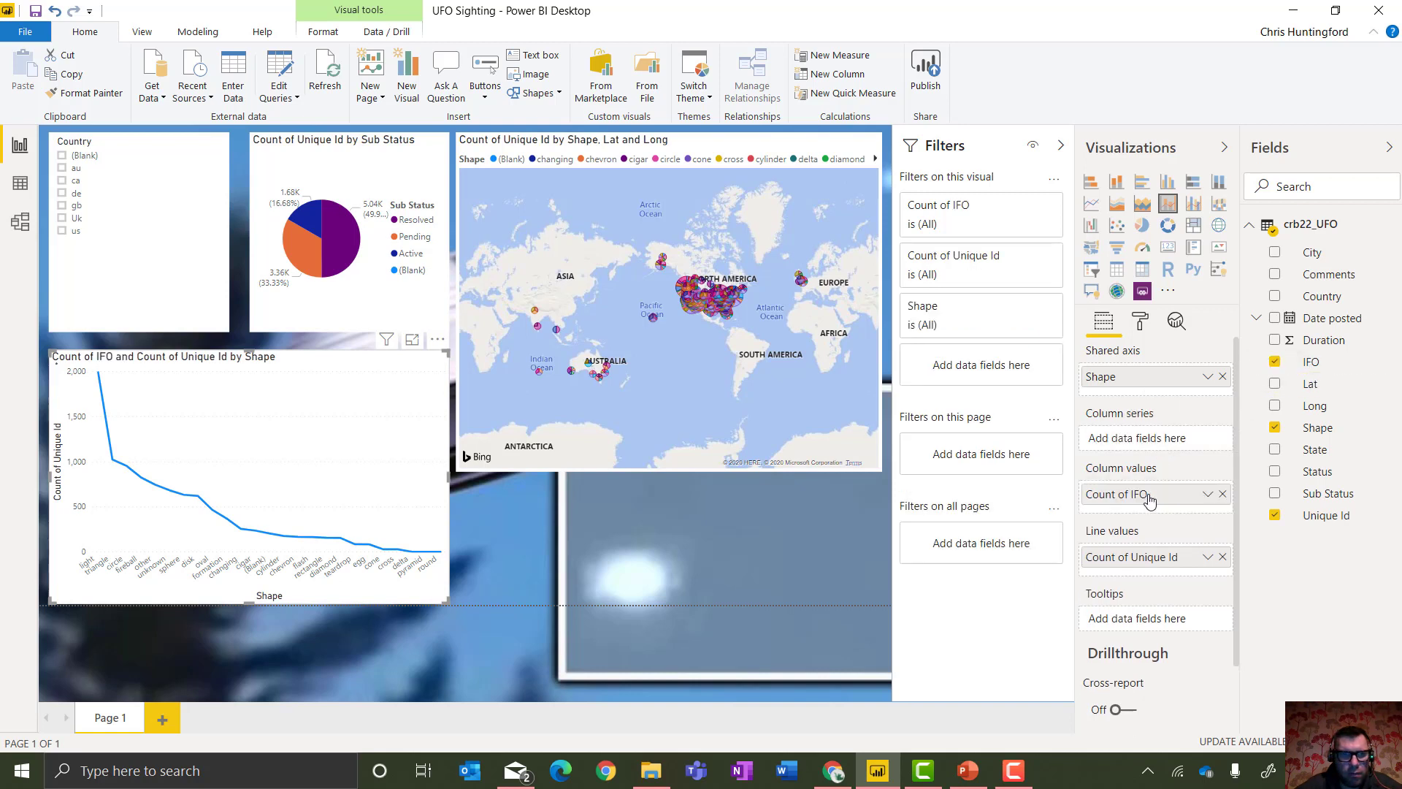
click(1223, 495)
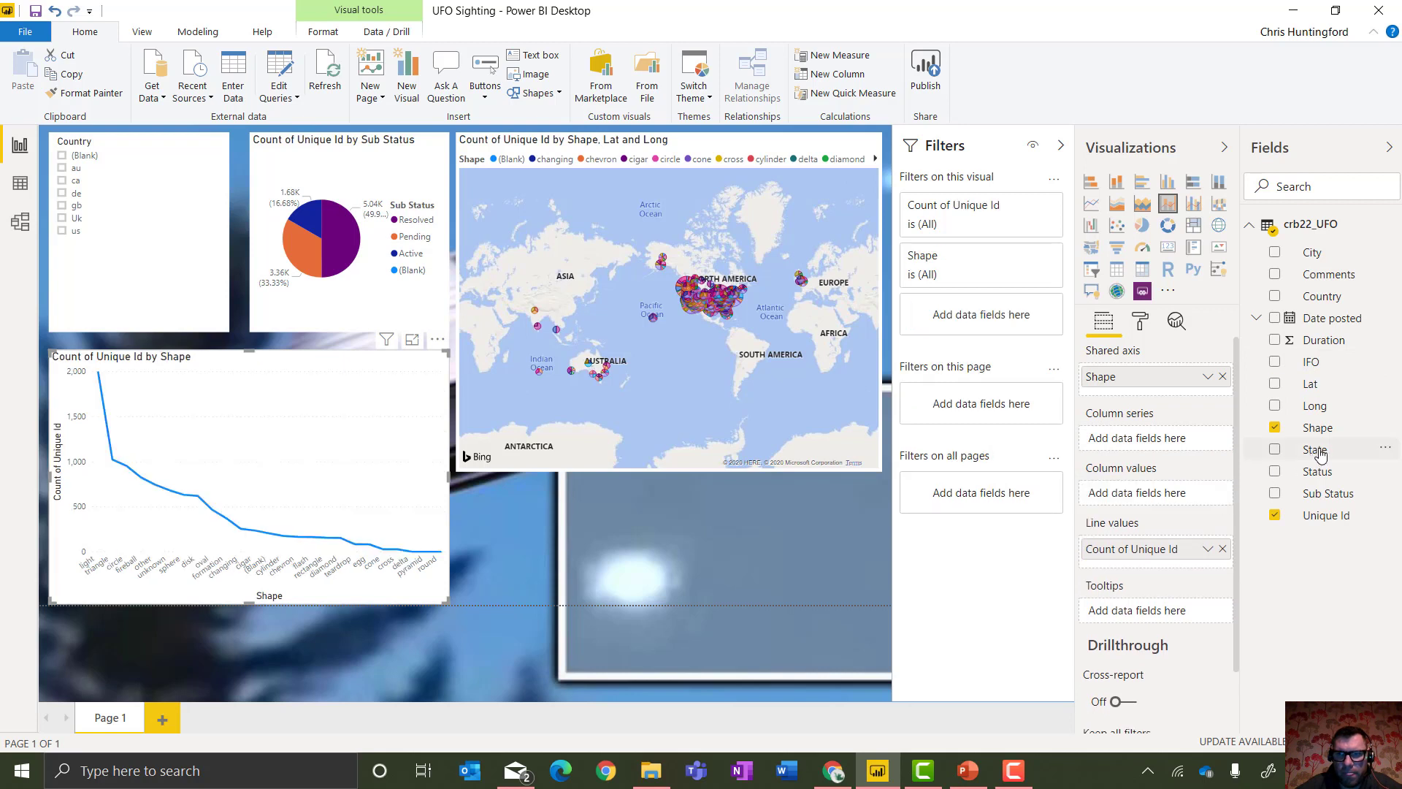
drag(1323, 453, 1161, 443)
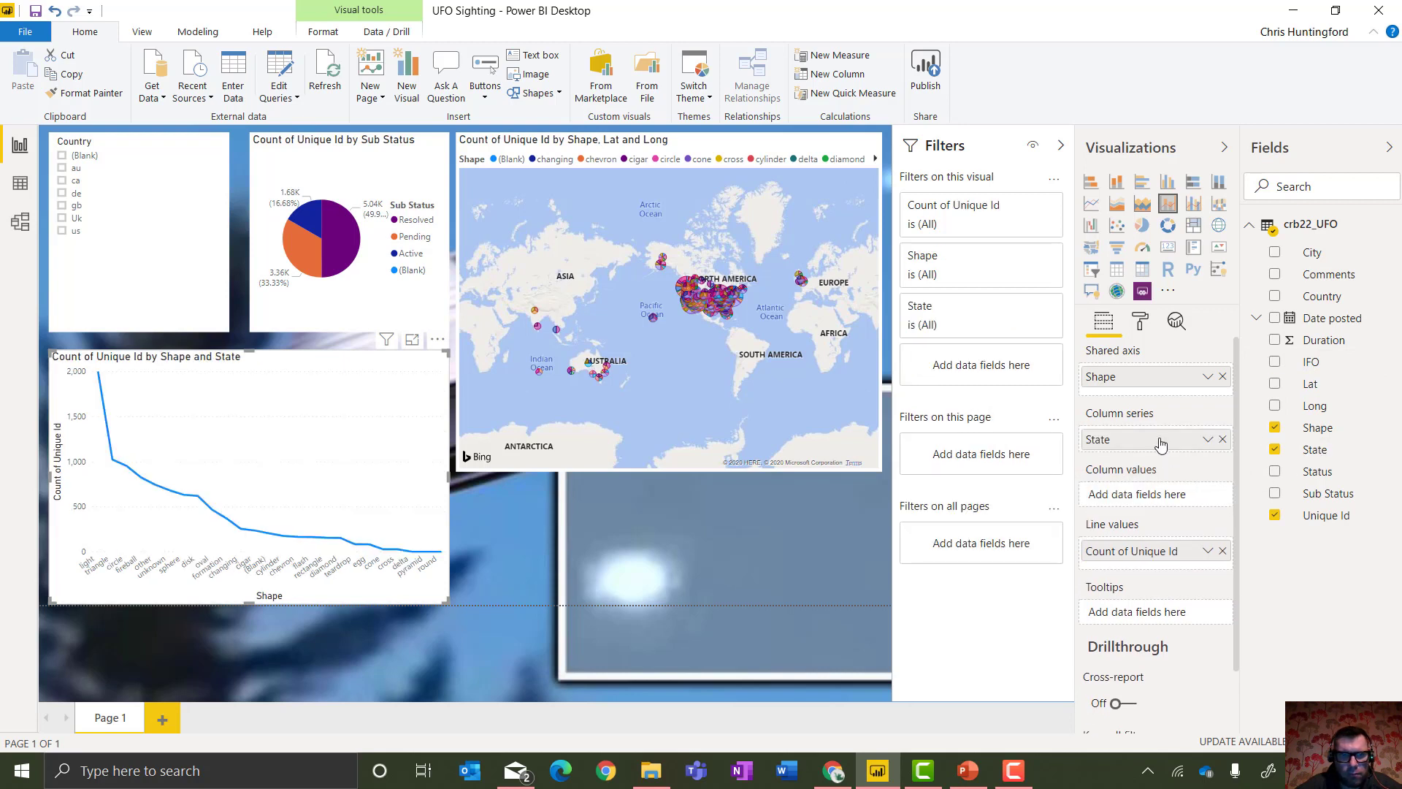
click(1223, 439)
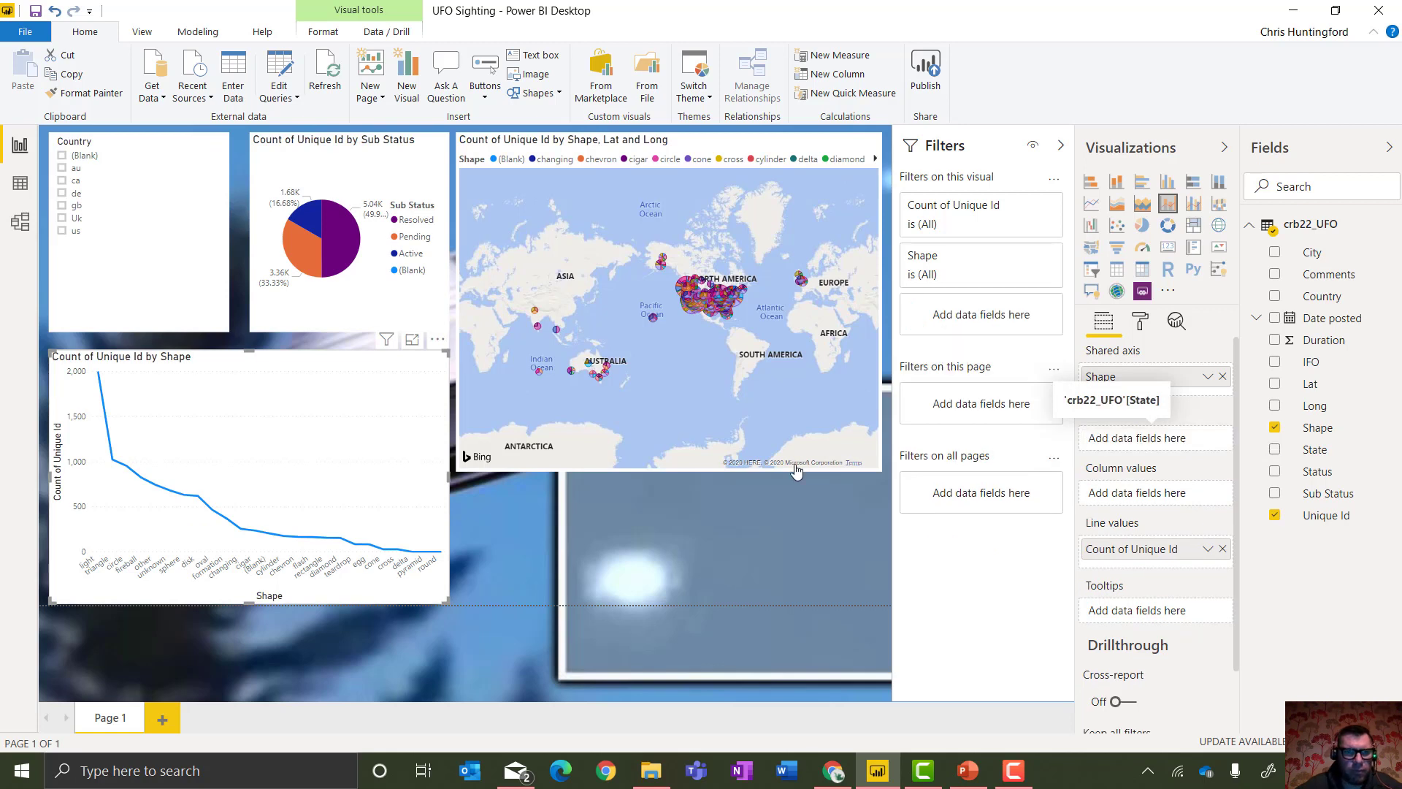
Select the map visual of sightings by Shape, Lat and Long.
click(677, 464)
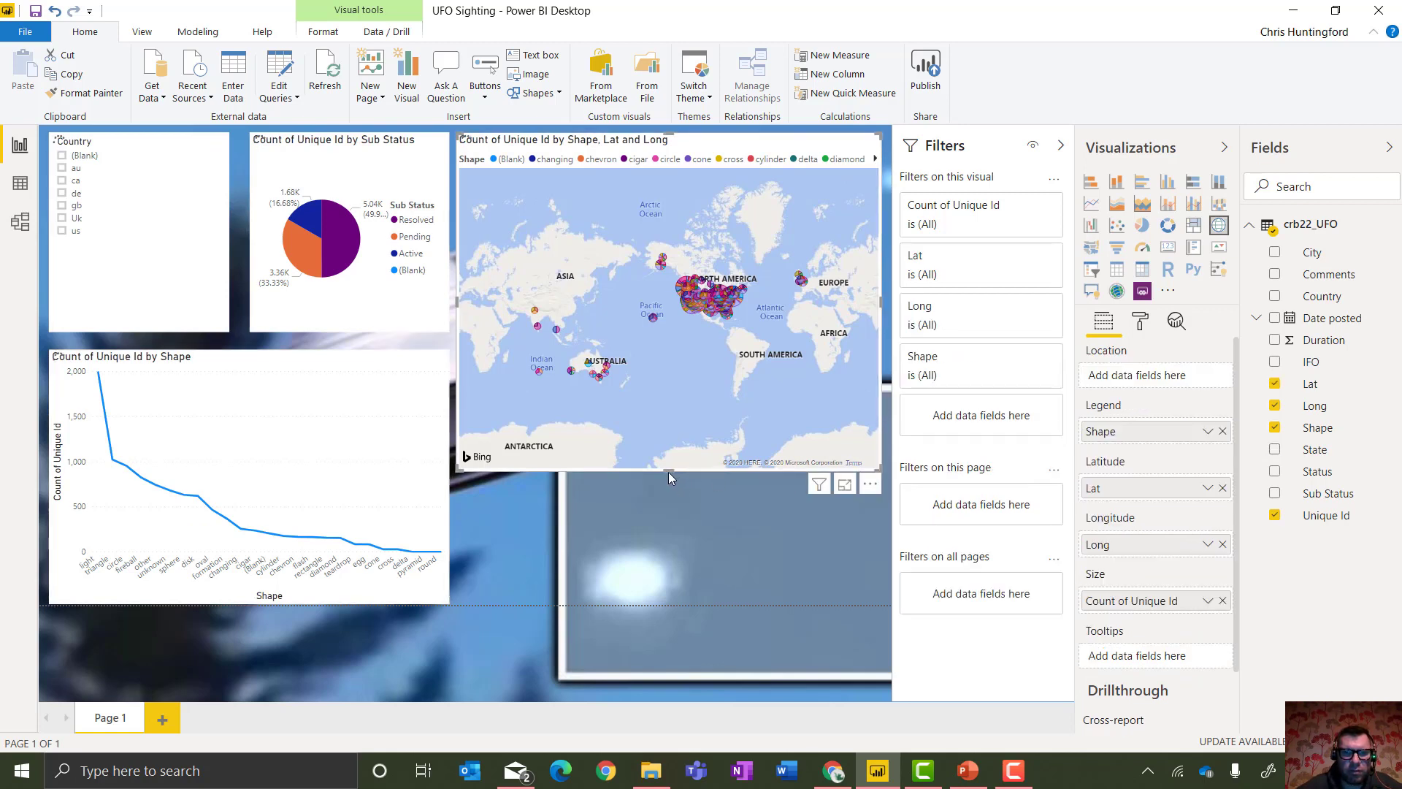
Shorten the map visual from its lower edge and add an empty area chart in the space beneath it.
drag(671, 471, 673, 418)
click(681, 494)
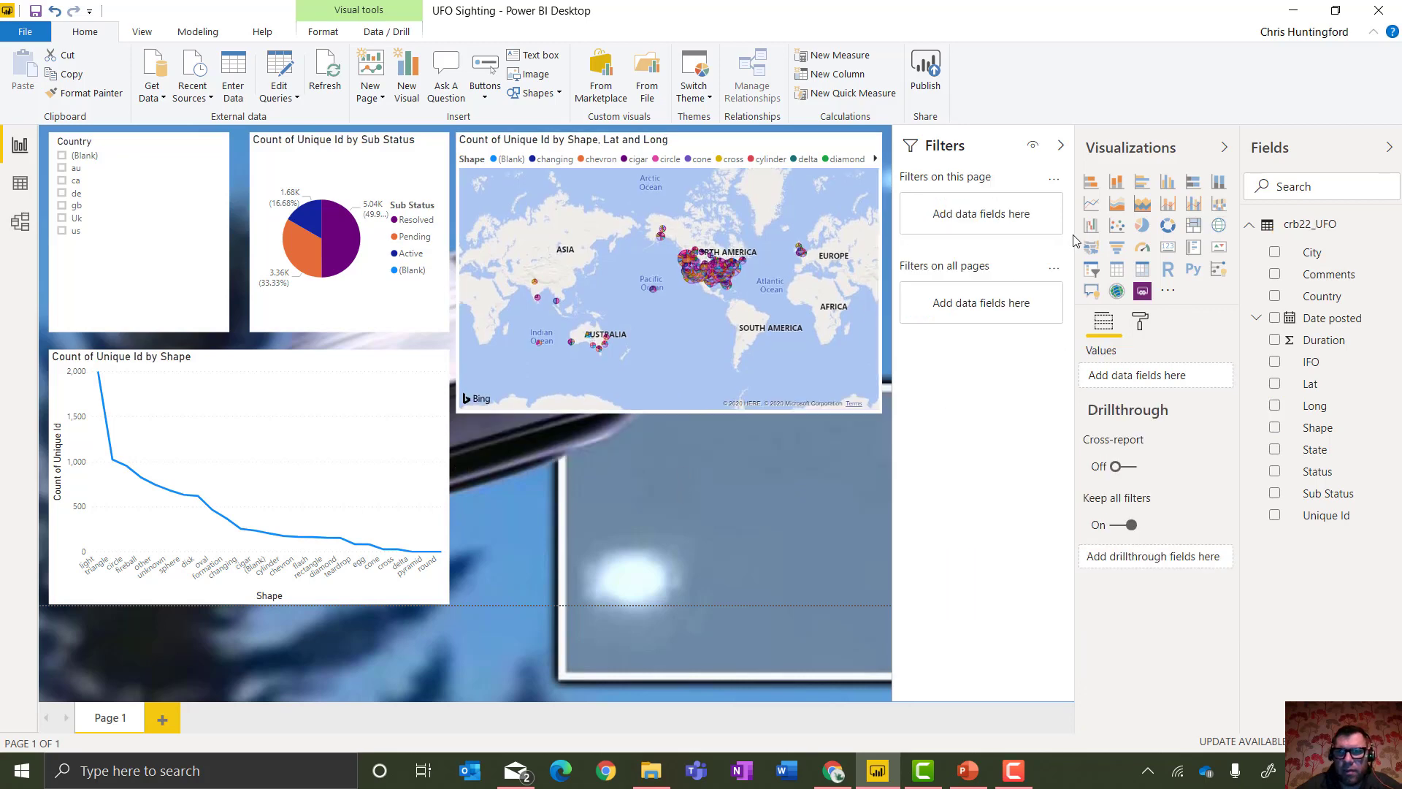
click(1118, 205)
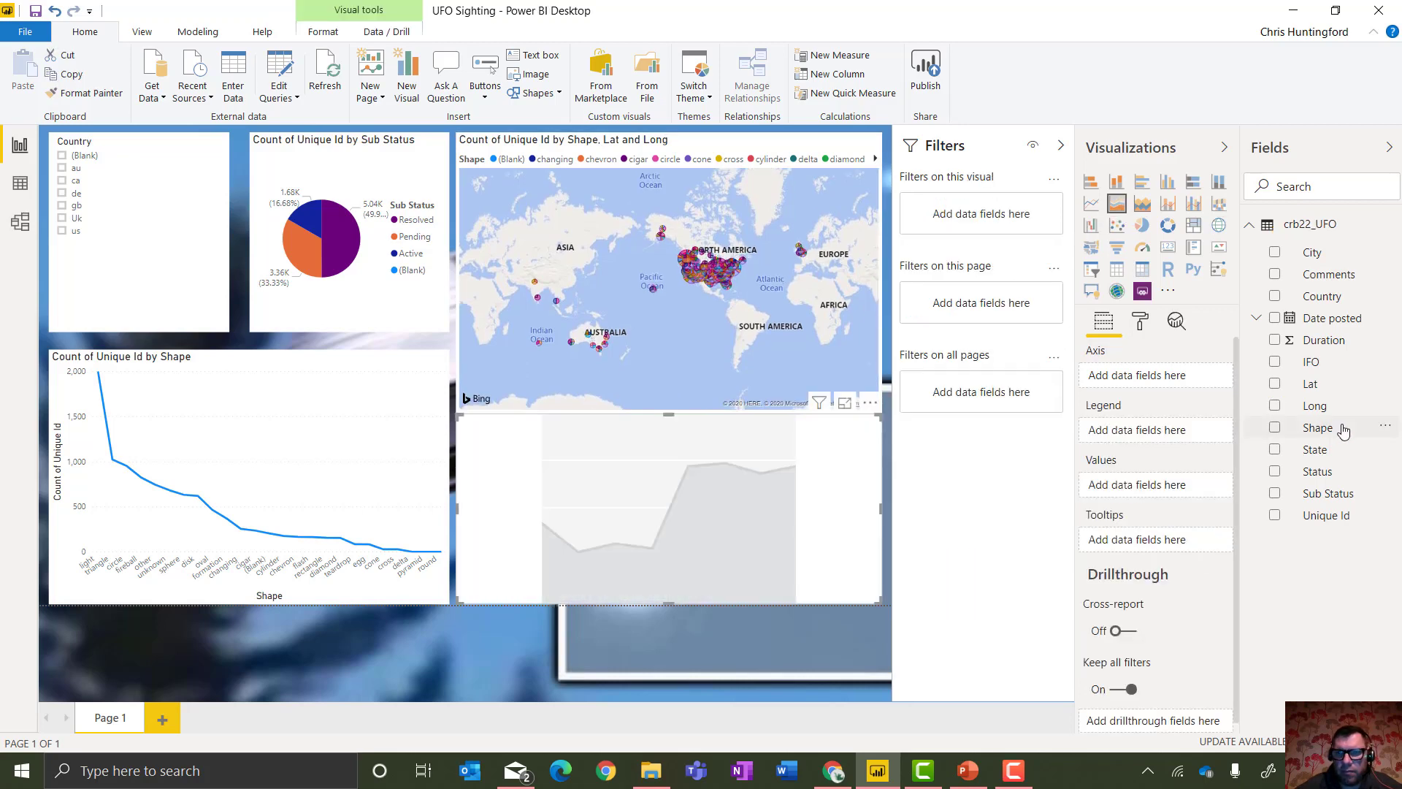
Plot the count of Unique Id by Date posted in the area chart, keeping only Year and Month in the date hierarchy.
drag(1333, 327, 1184, 380)
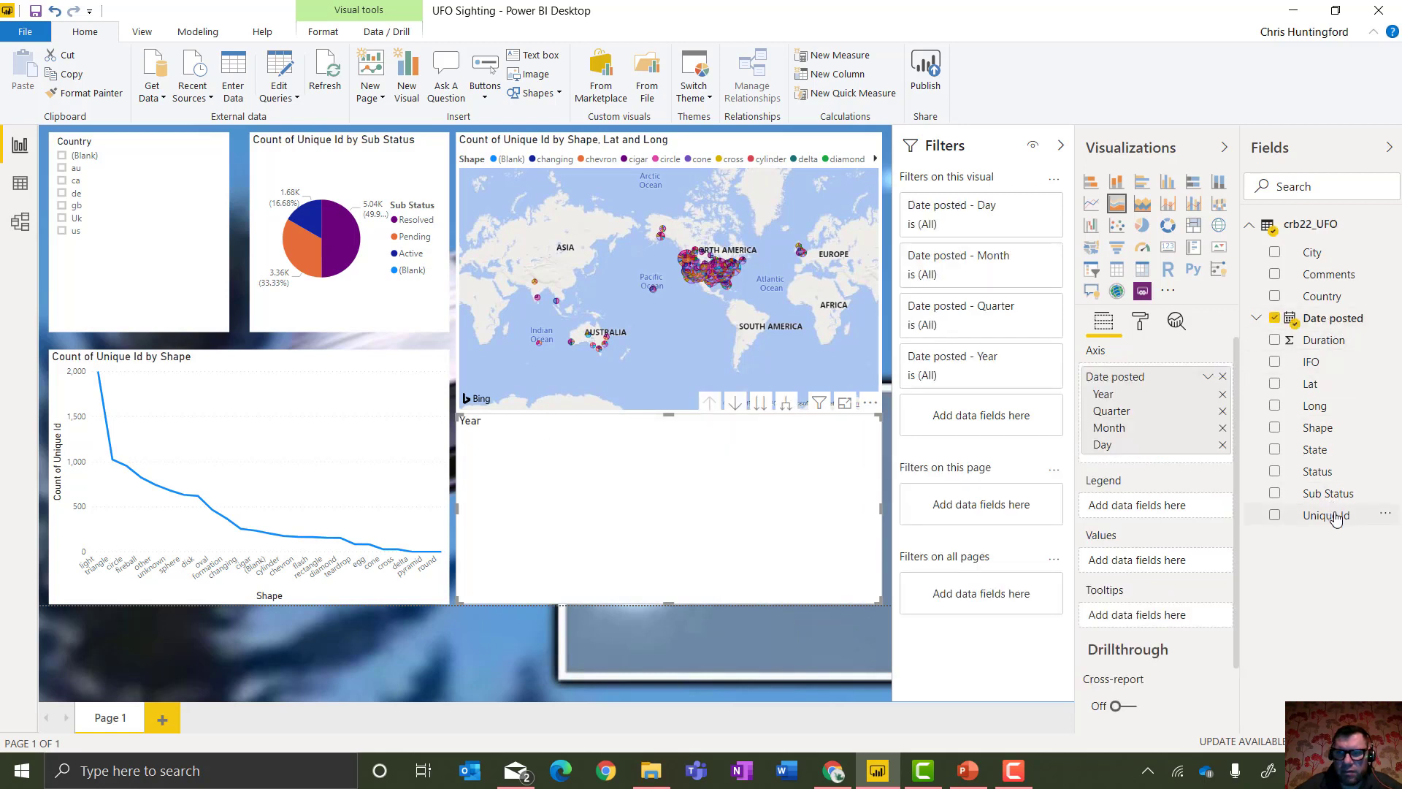
drag(1335, 517, 1164, 558)
drag(666, 416, 669, 426)
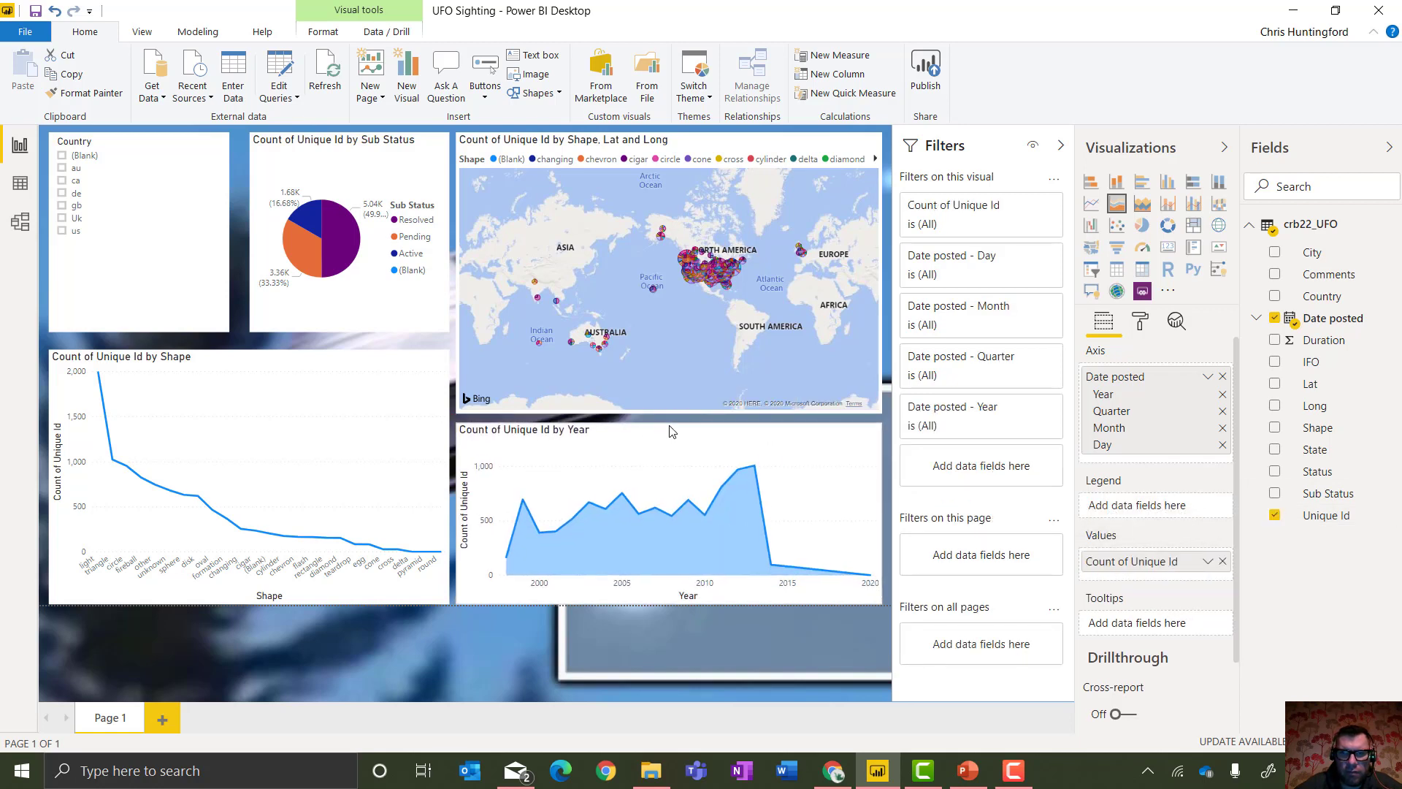
click(1223, 412)
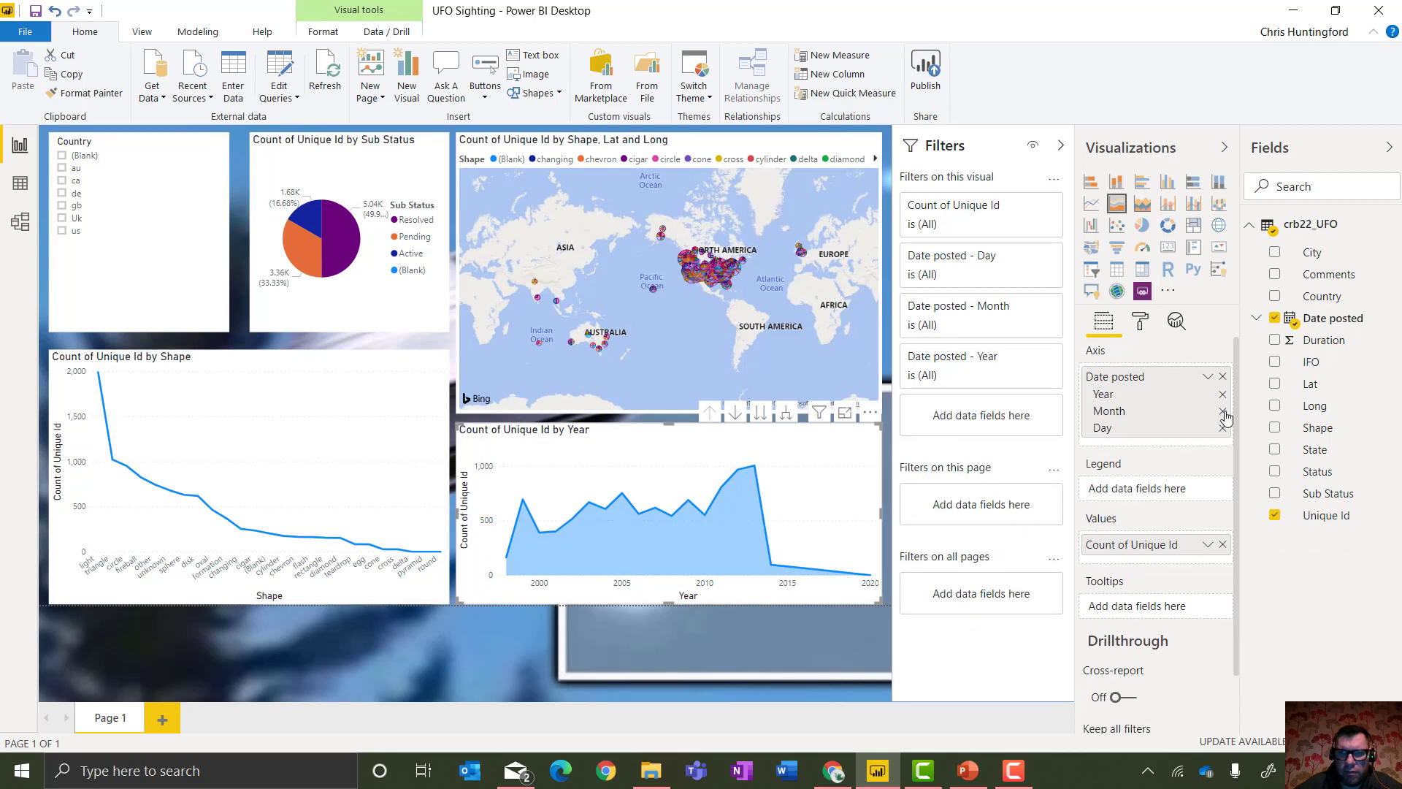
click(1223, 428)
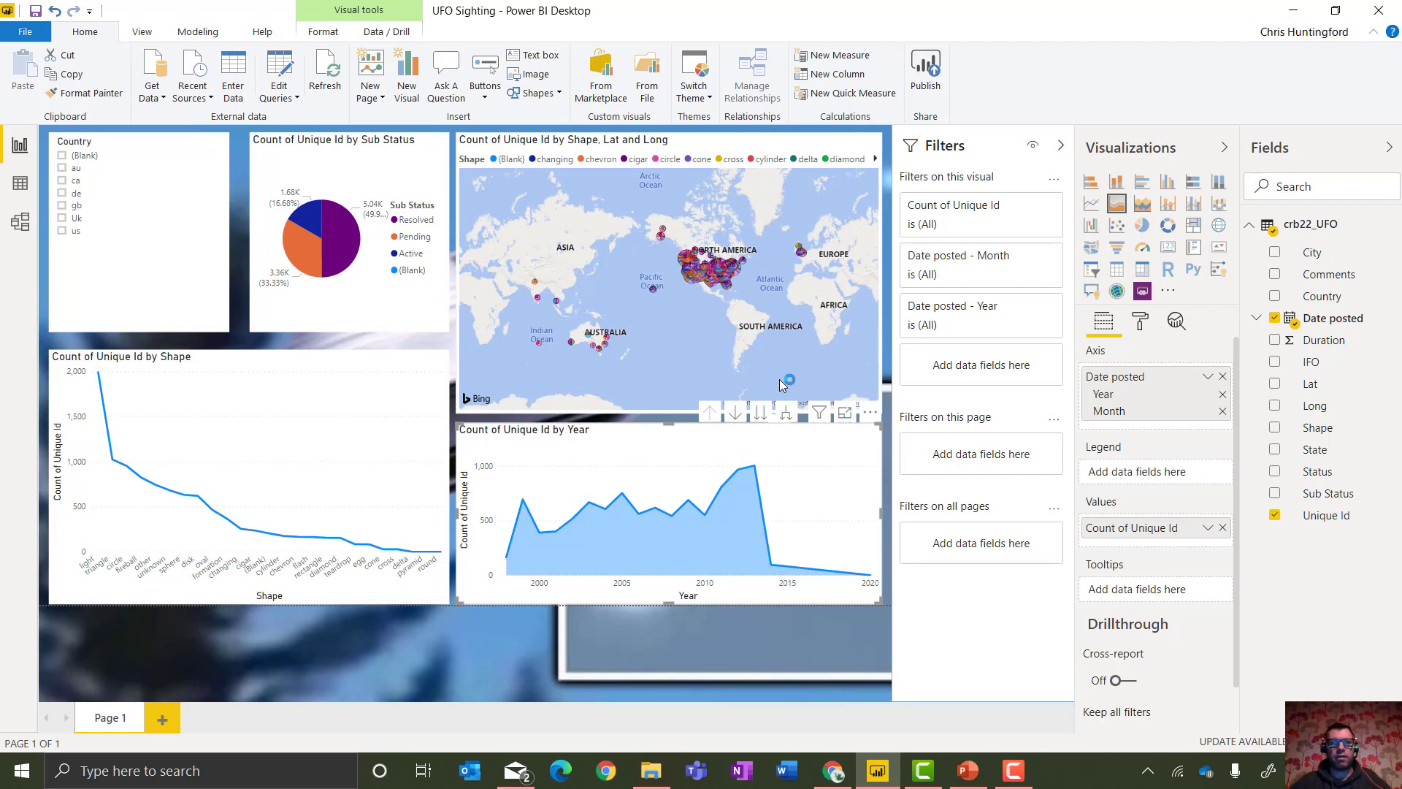
Apply the City park theme to the report and save the file.
click(694, 88)
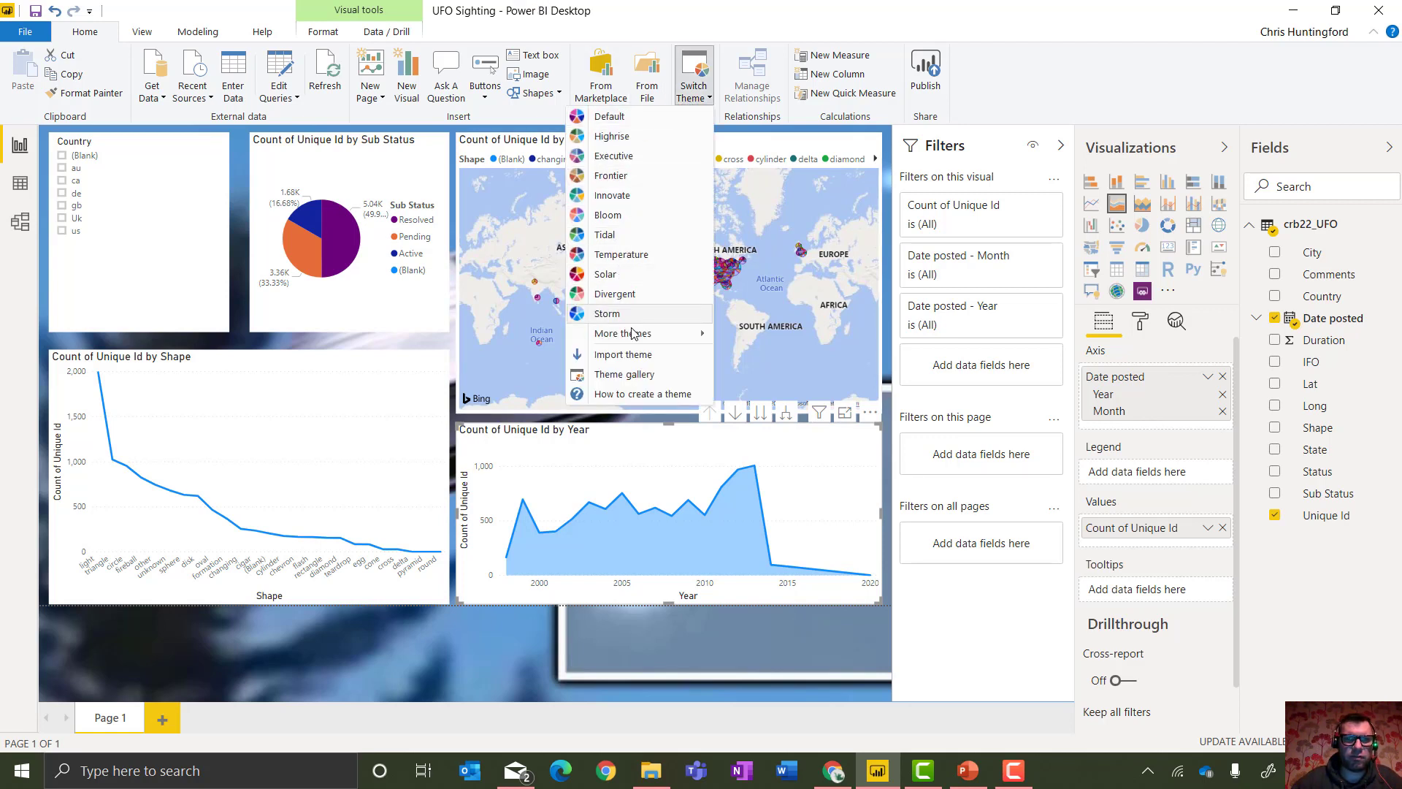
mouse_move(635, 334)
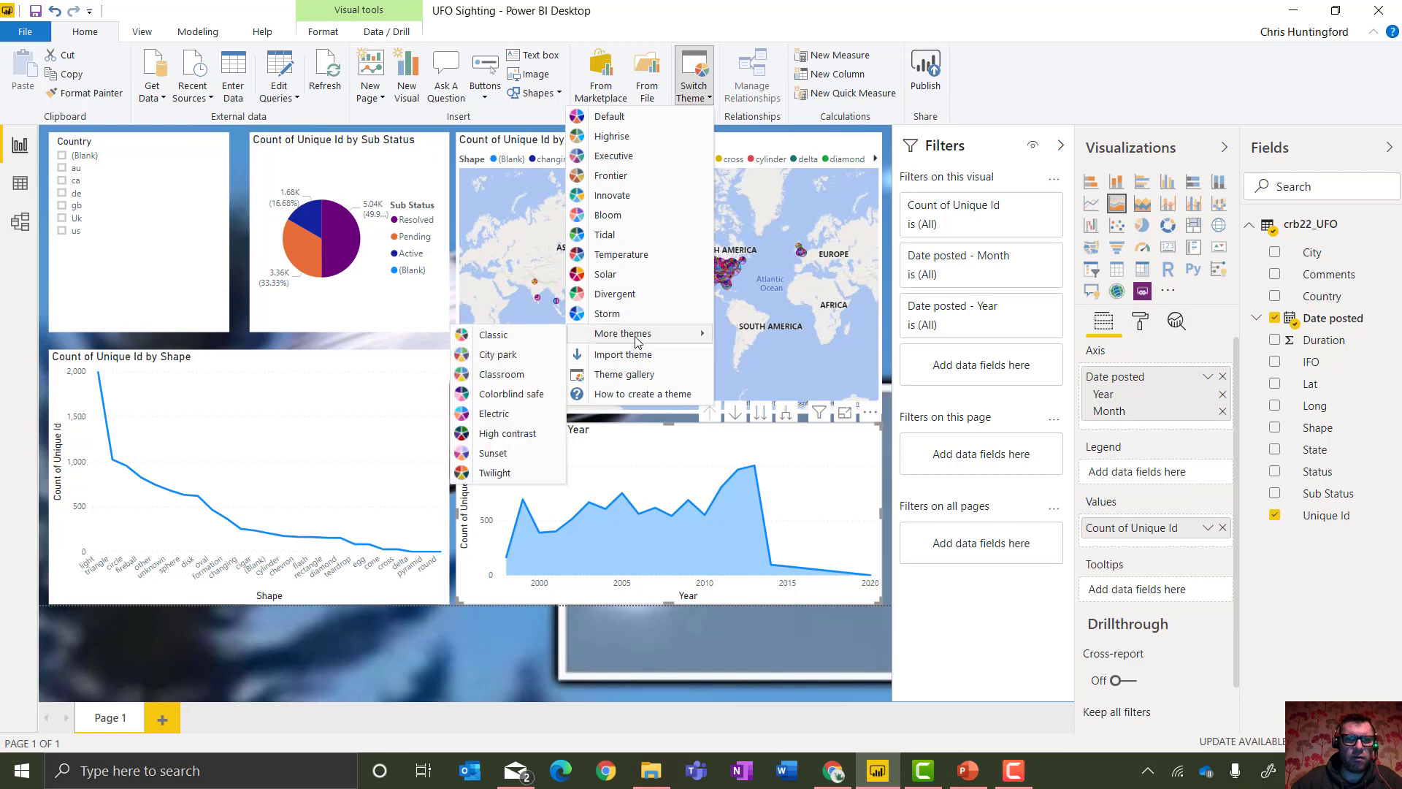
click(516, 355)
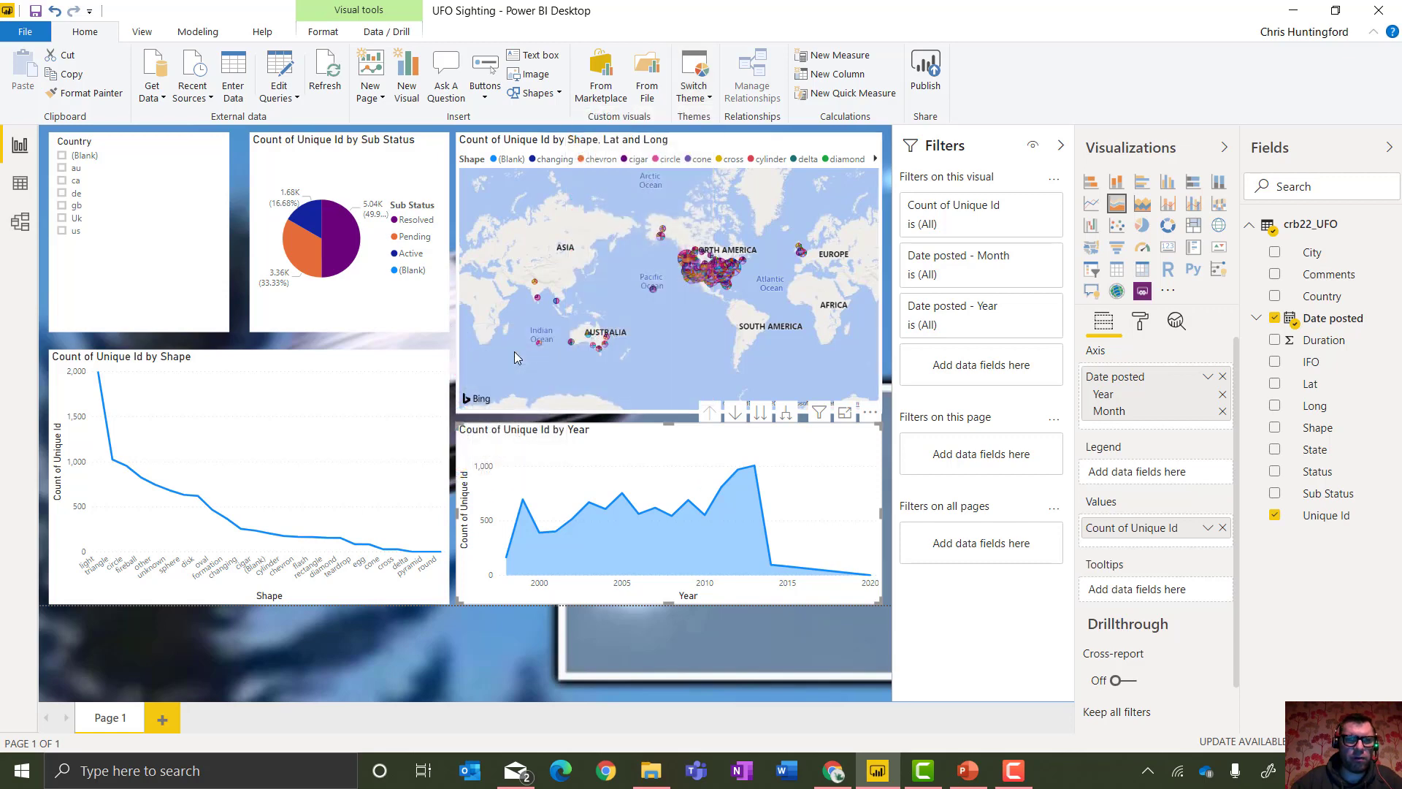
click(34, 13)
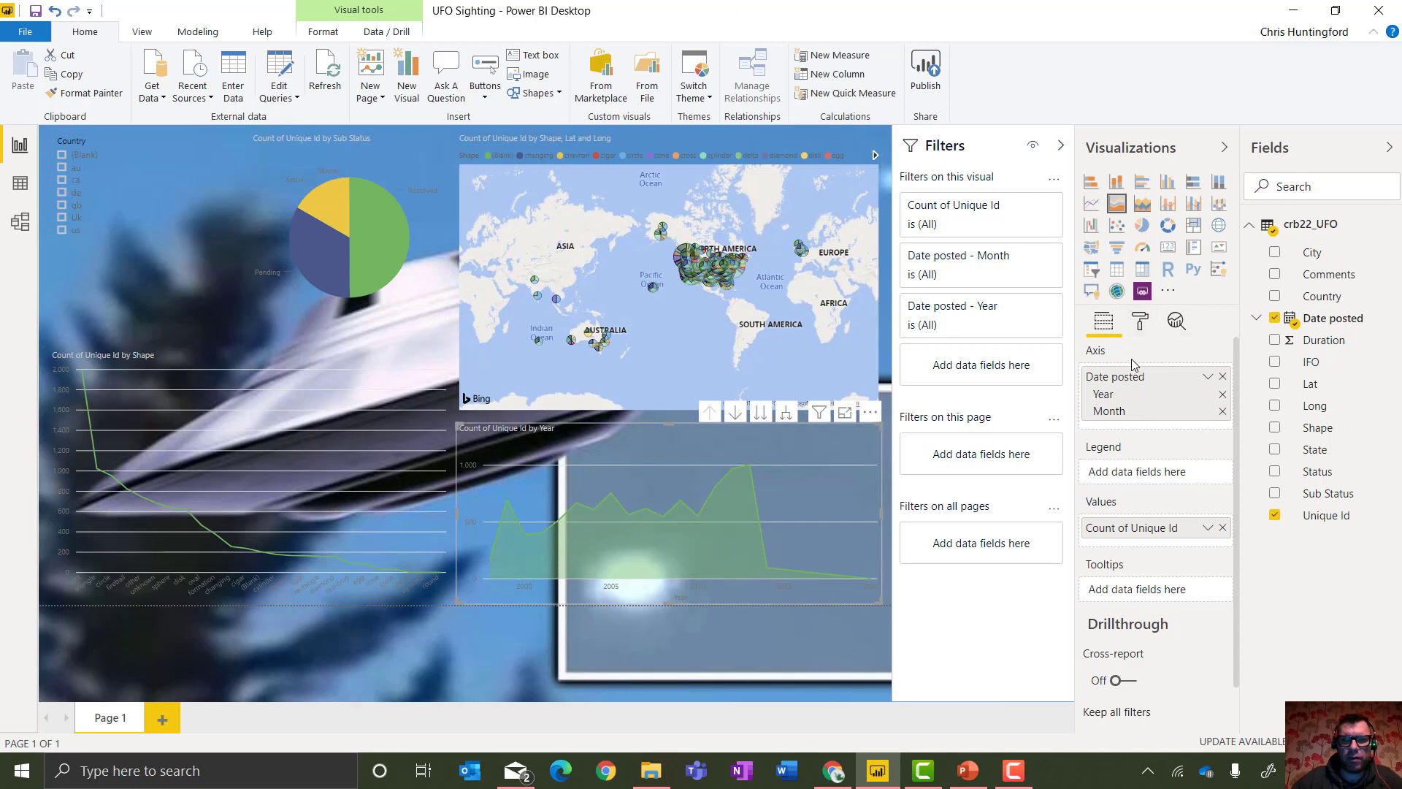
Set the page wallpaper's transparency to 78%.
click(562, 621)
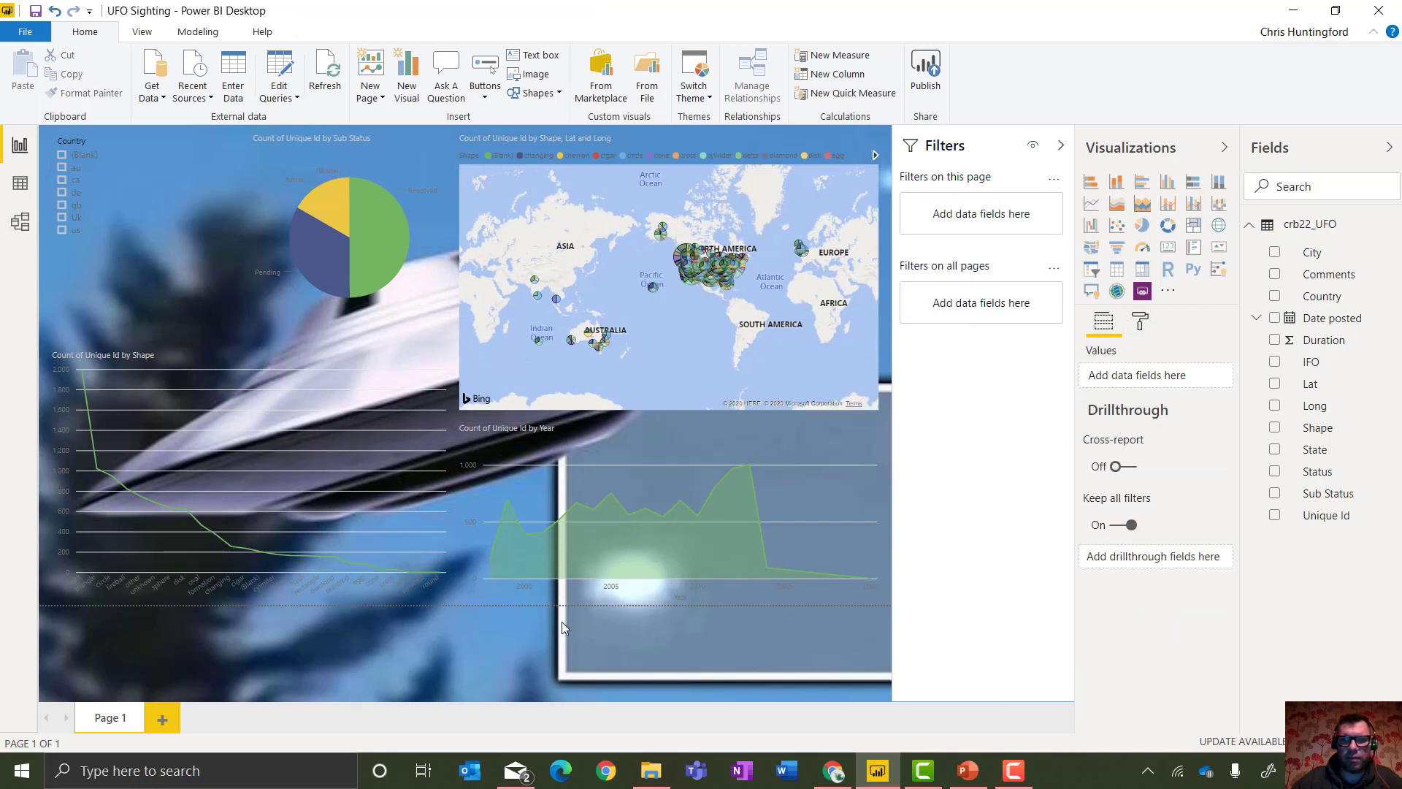
click(1144, 323)
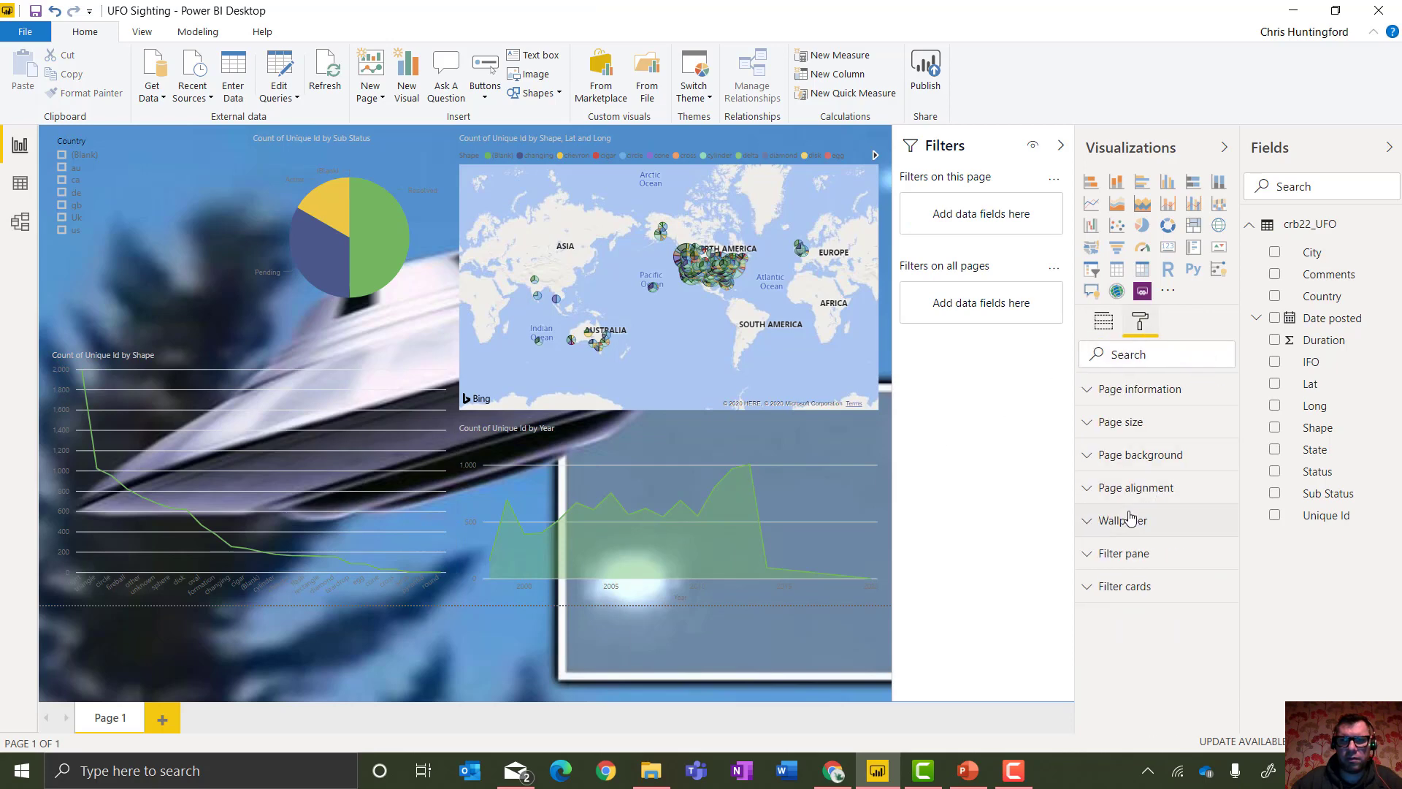
click(1147, 520)
drag(1146, 636, 1201, 634)
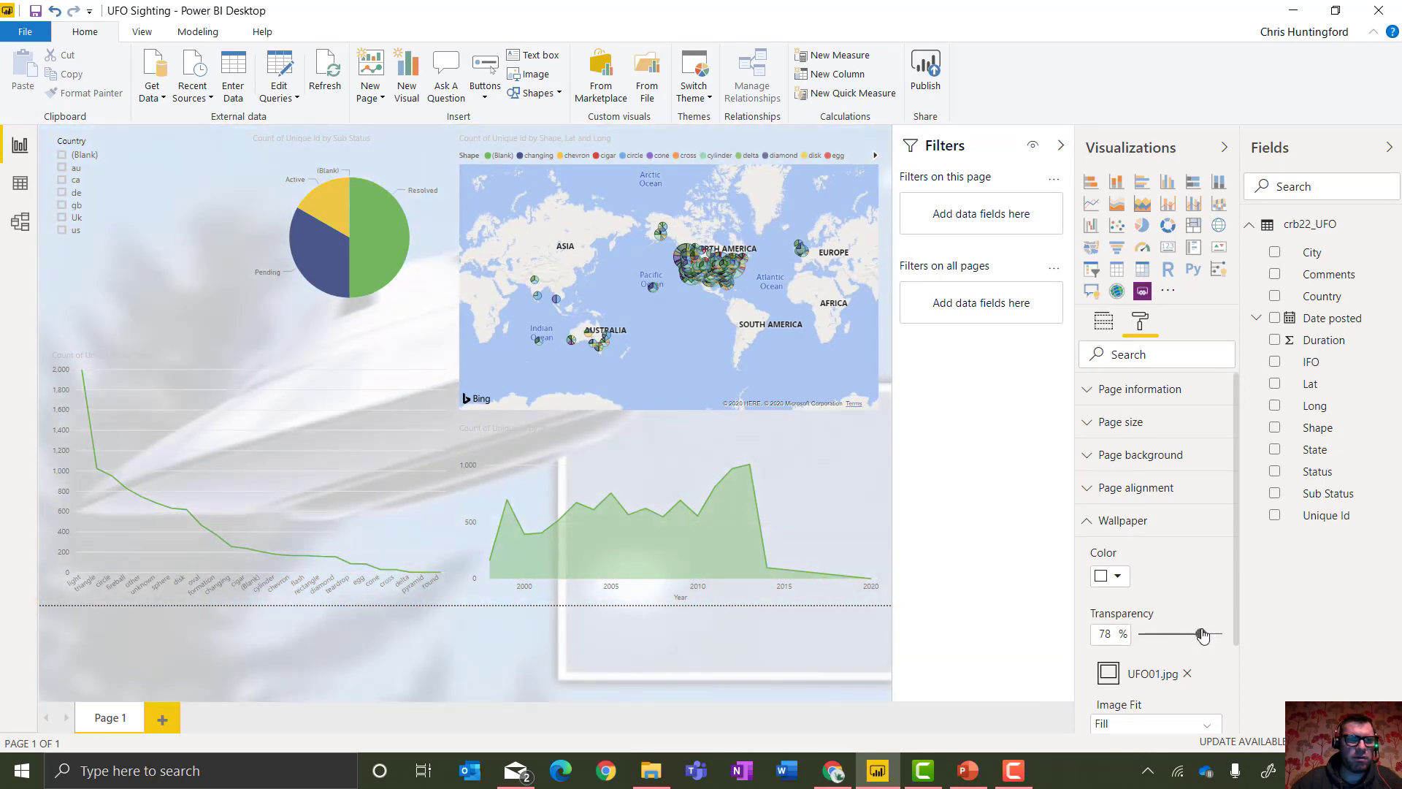
Try filtering the page to ca with the Country slicer, and clear that selection.
click(88, 182)
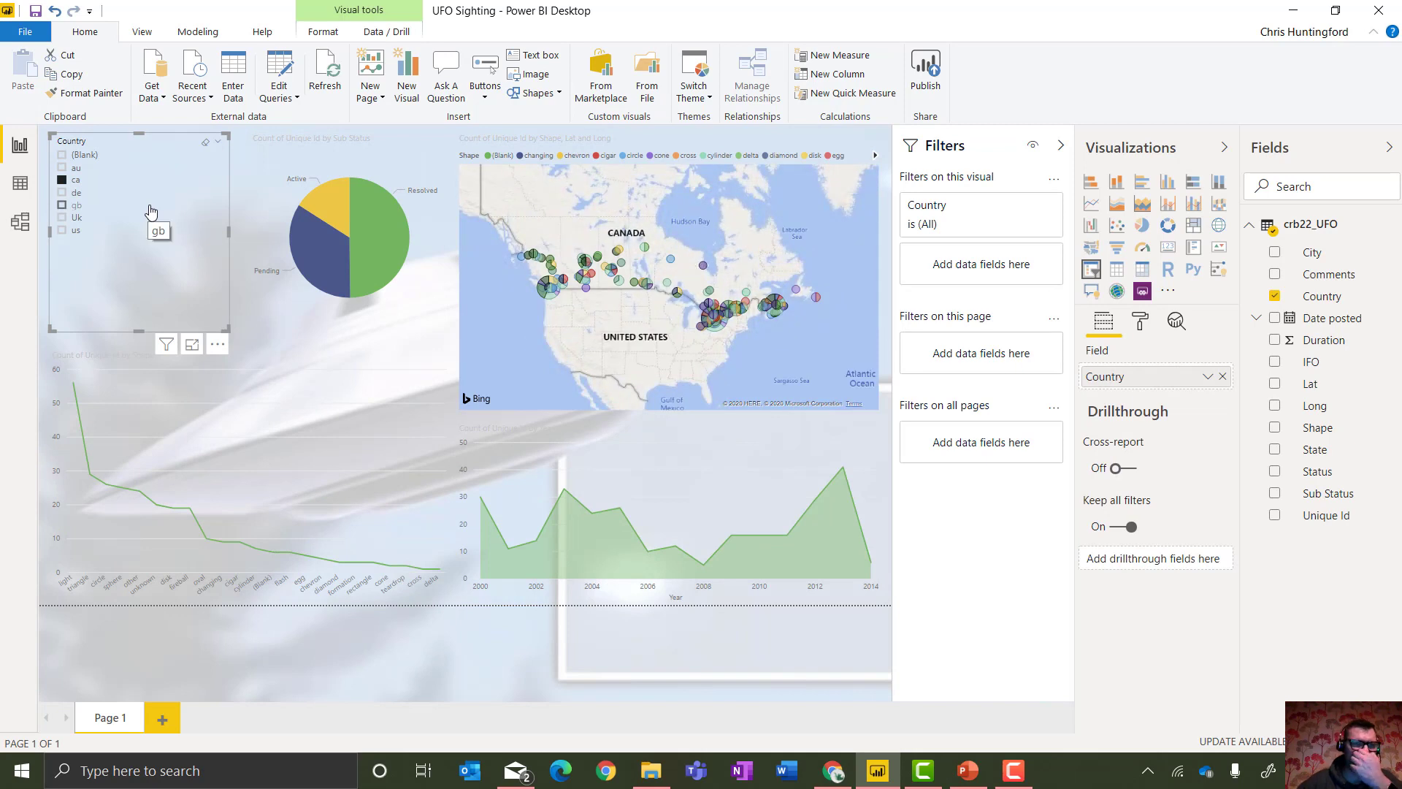
click(76, 180)
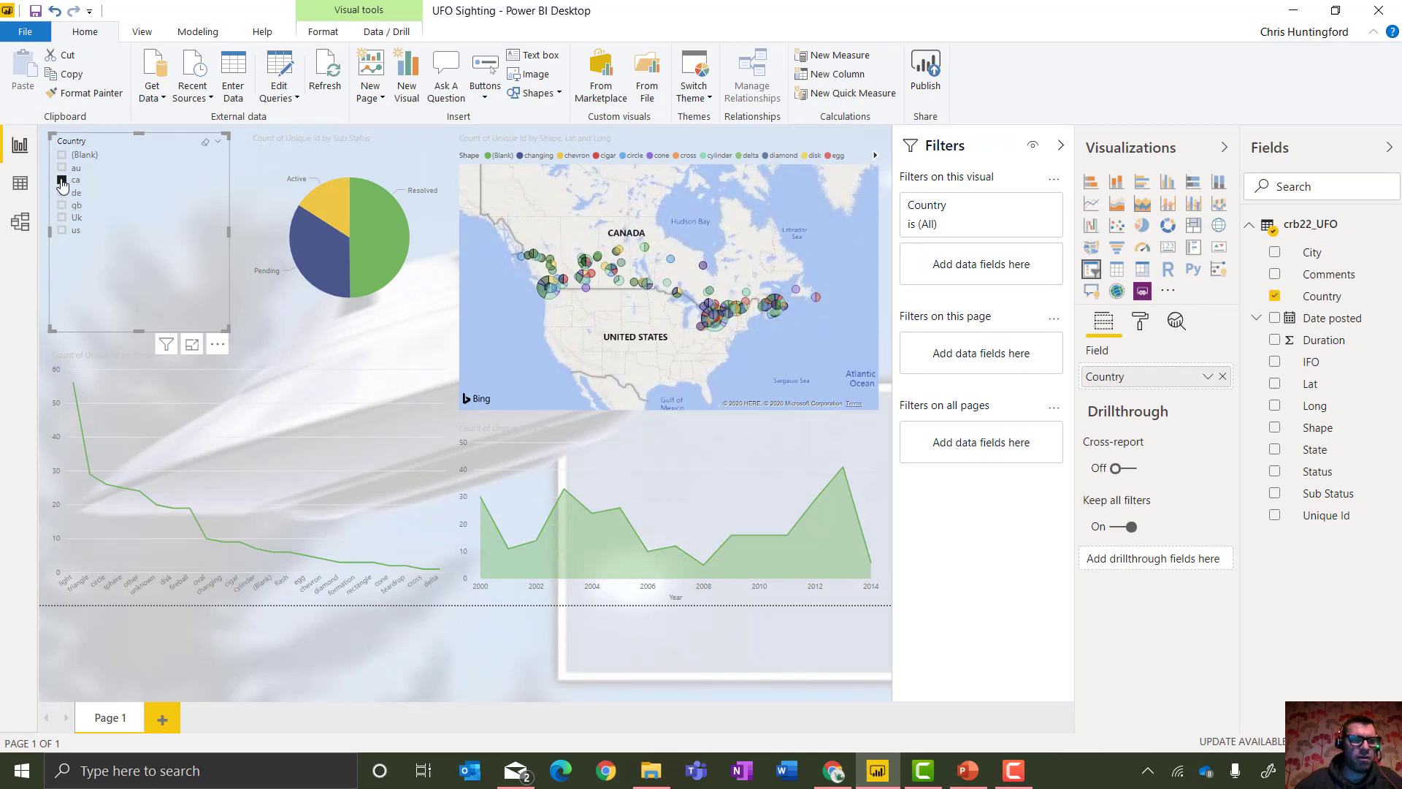
Add a second report page with a key influencers visual enlarged to fill the whole page.
click(167, 721)
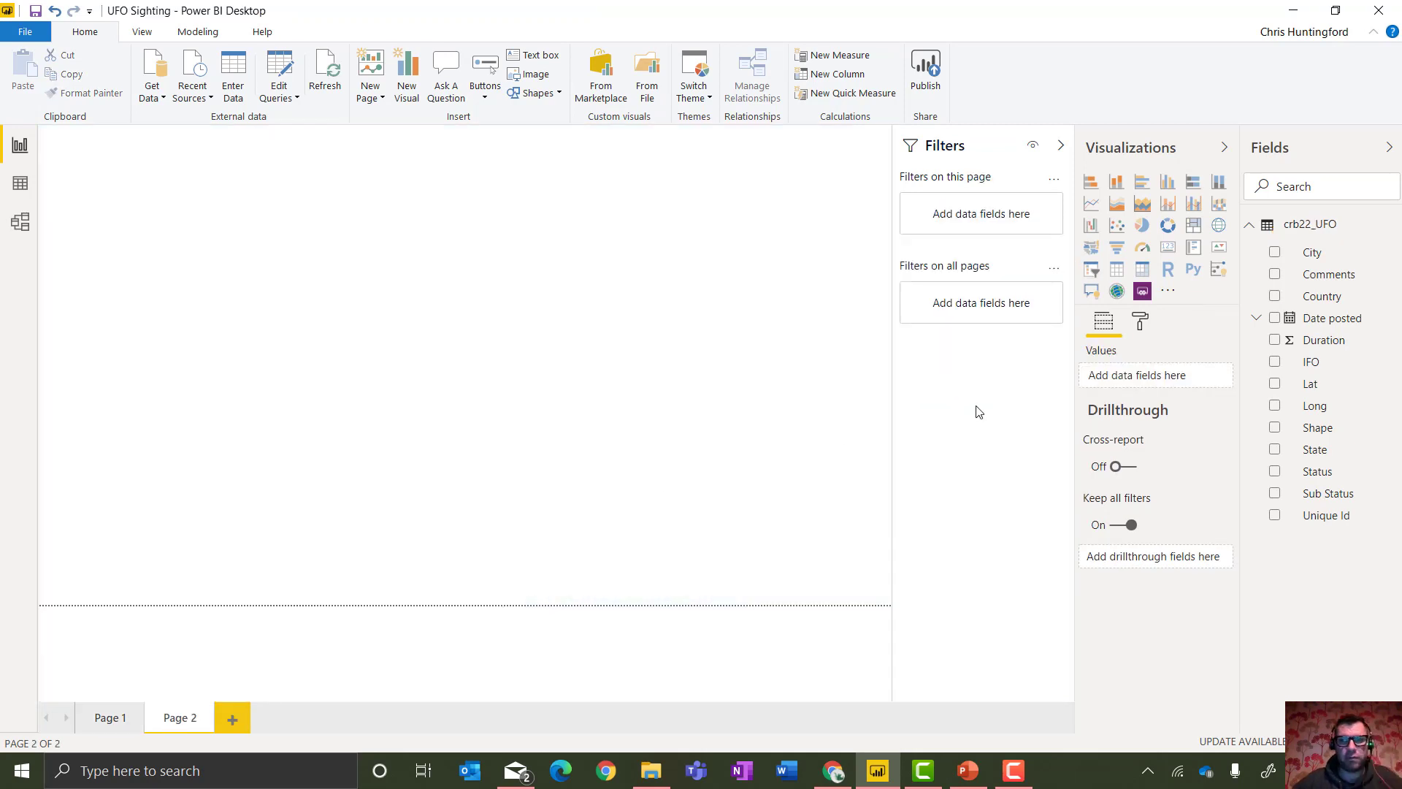
click(1220, 270)
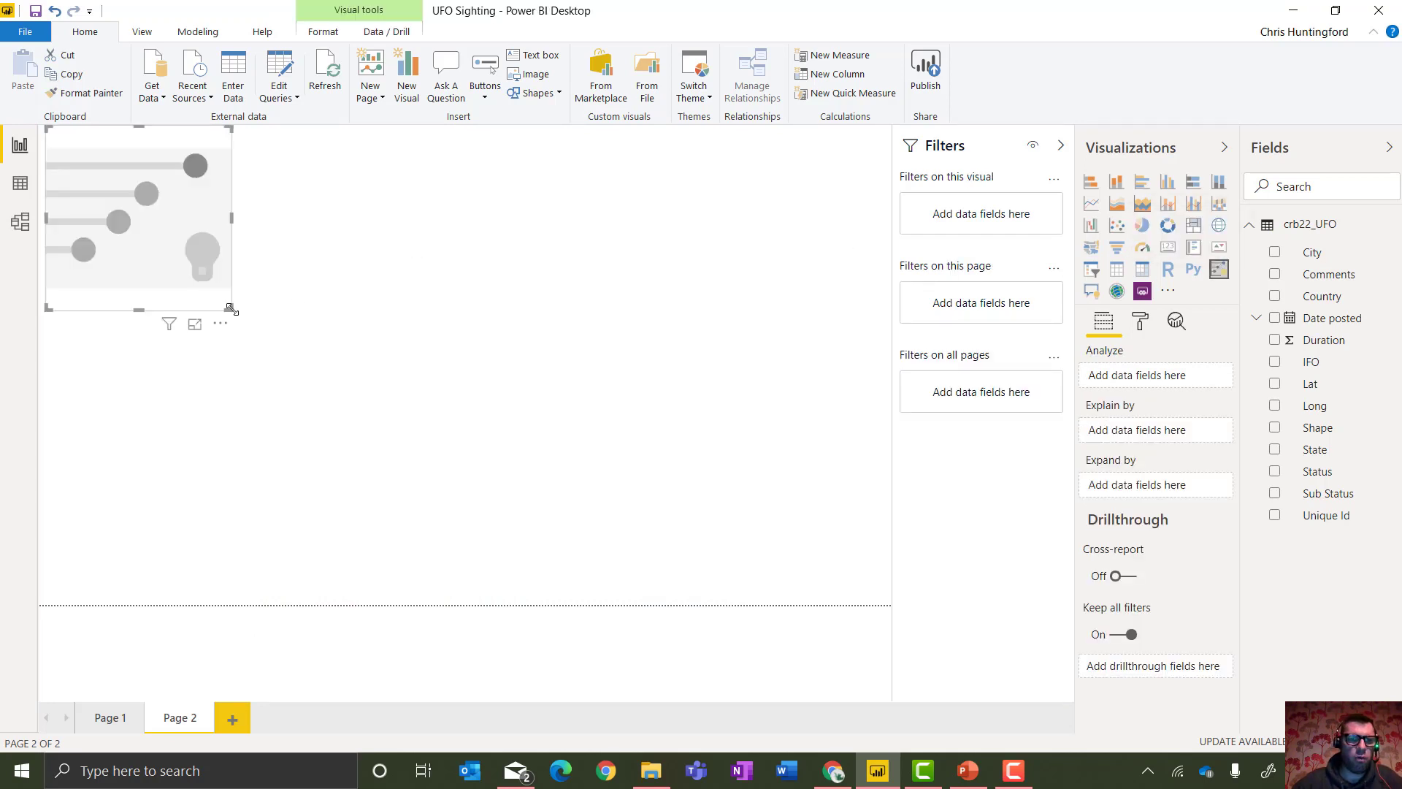
drag(231, 310, 888, 602)
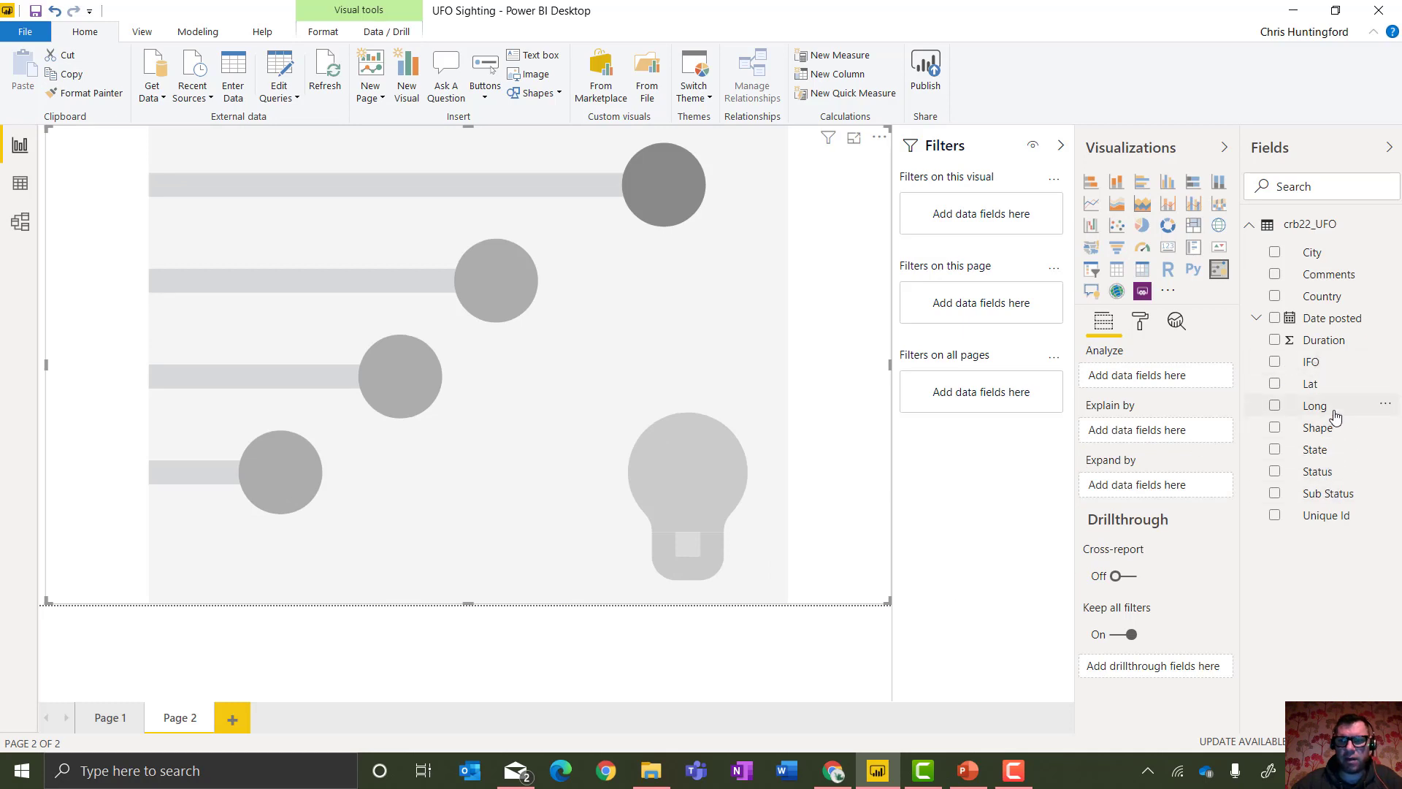
Analyze Country explained by Shape in the key influencers visual, with us as the analyzed country value.
drag(1332, 297, 1168, 375)
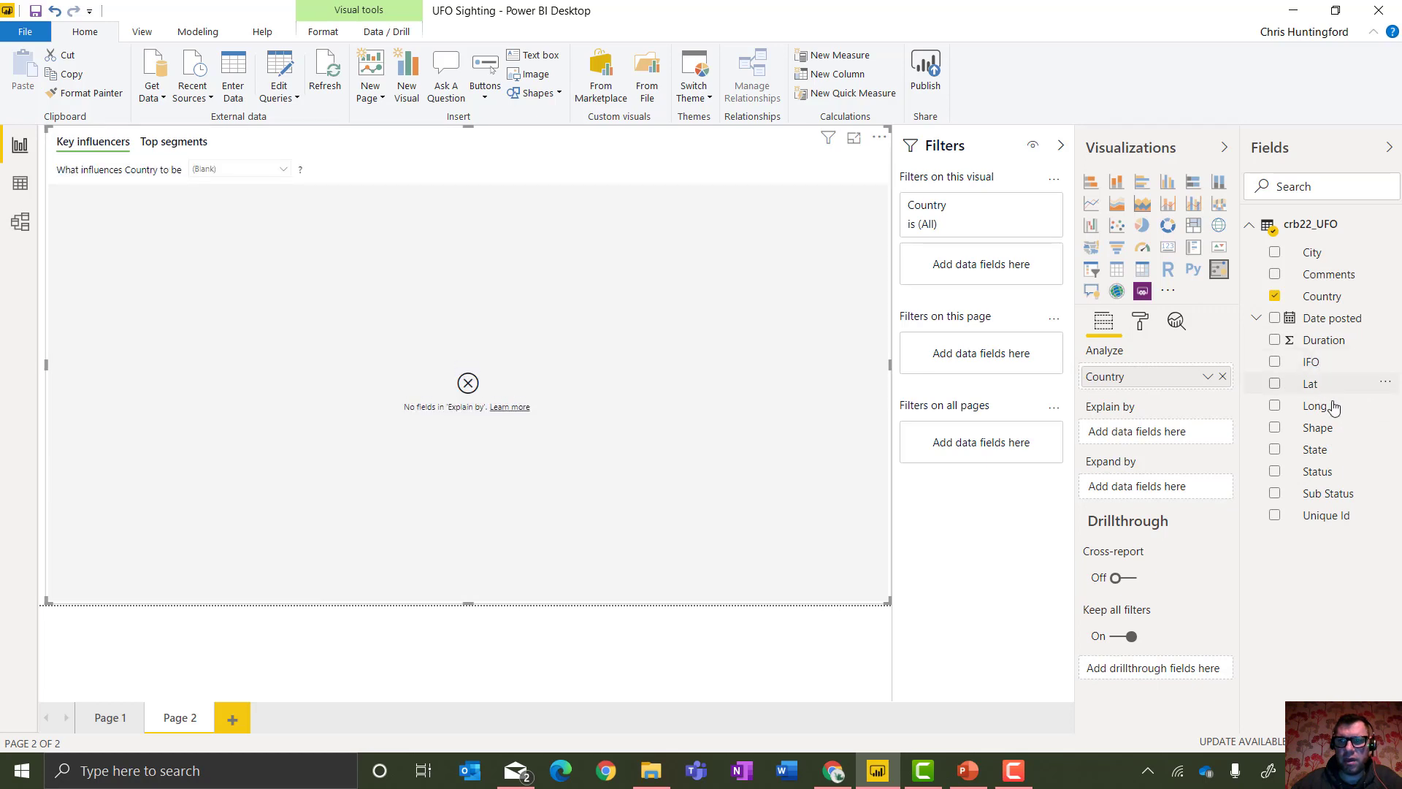
drag(1330, 430, 1193, 436)
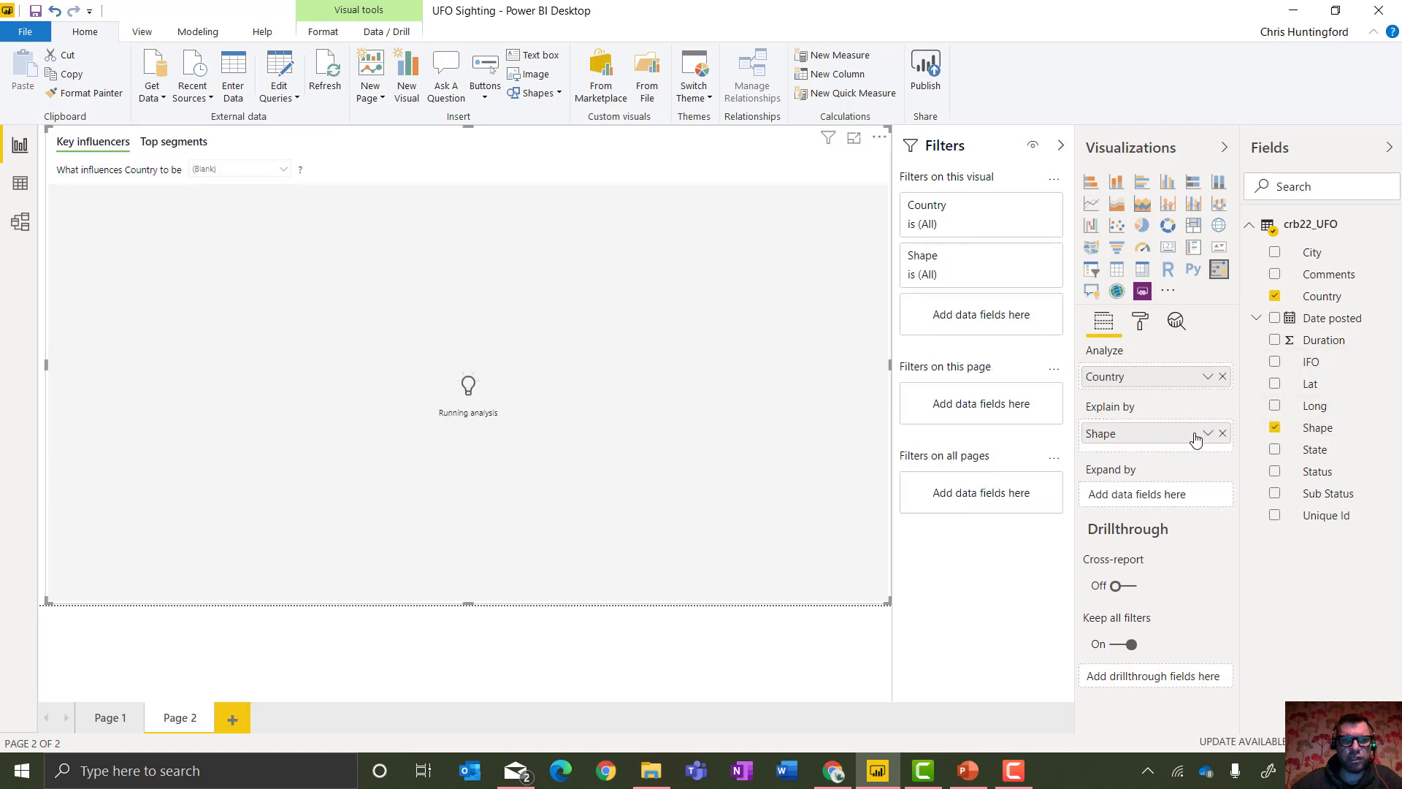
click(284, 170)
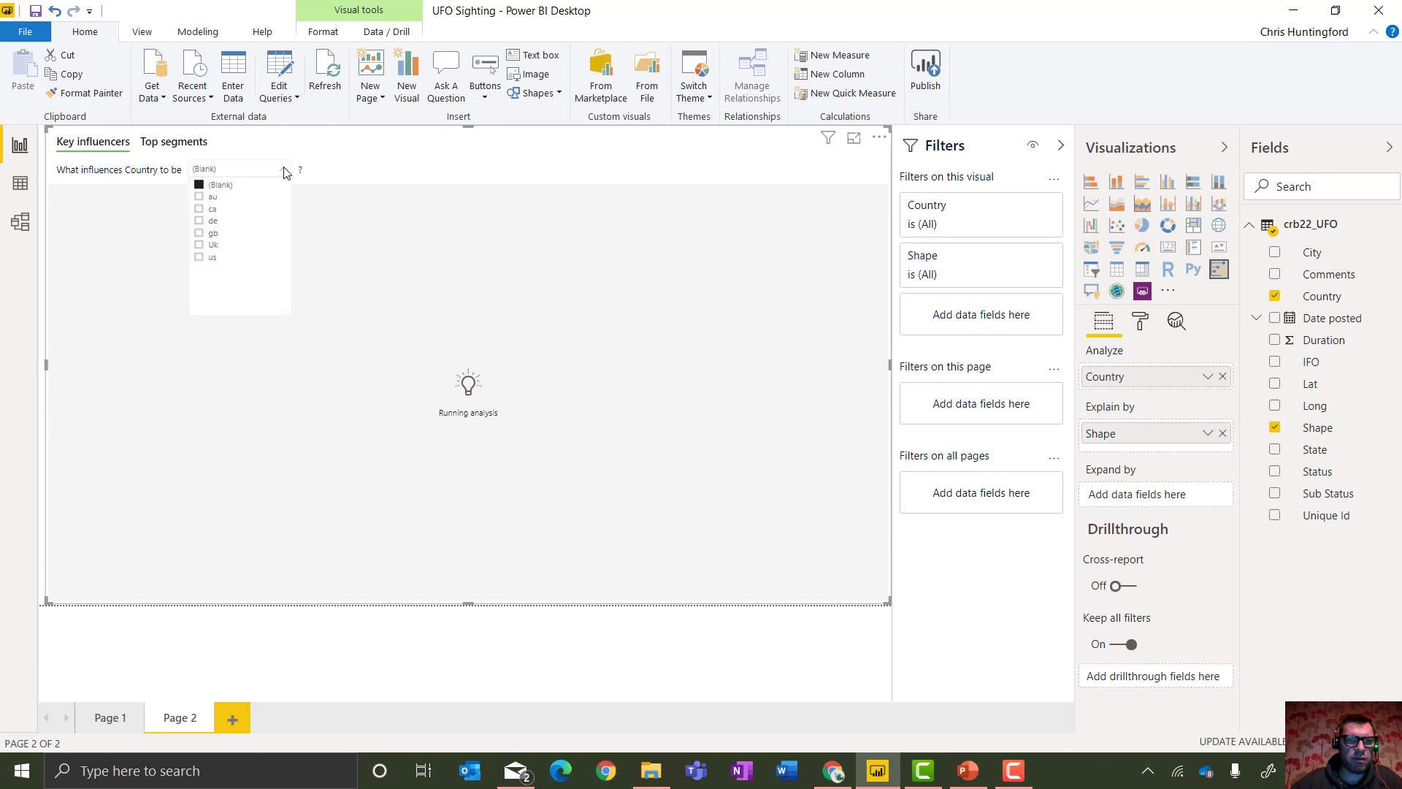
click(199, 258)
click(367, 158)
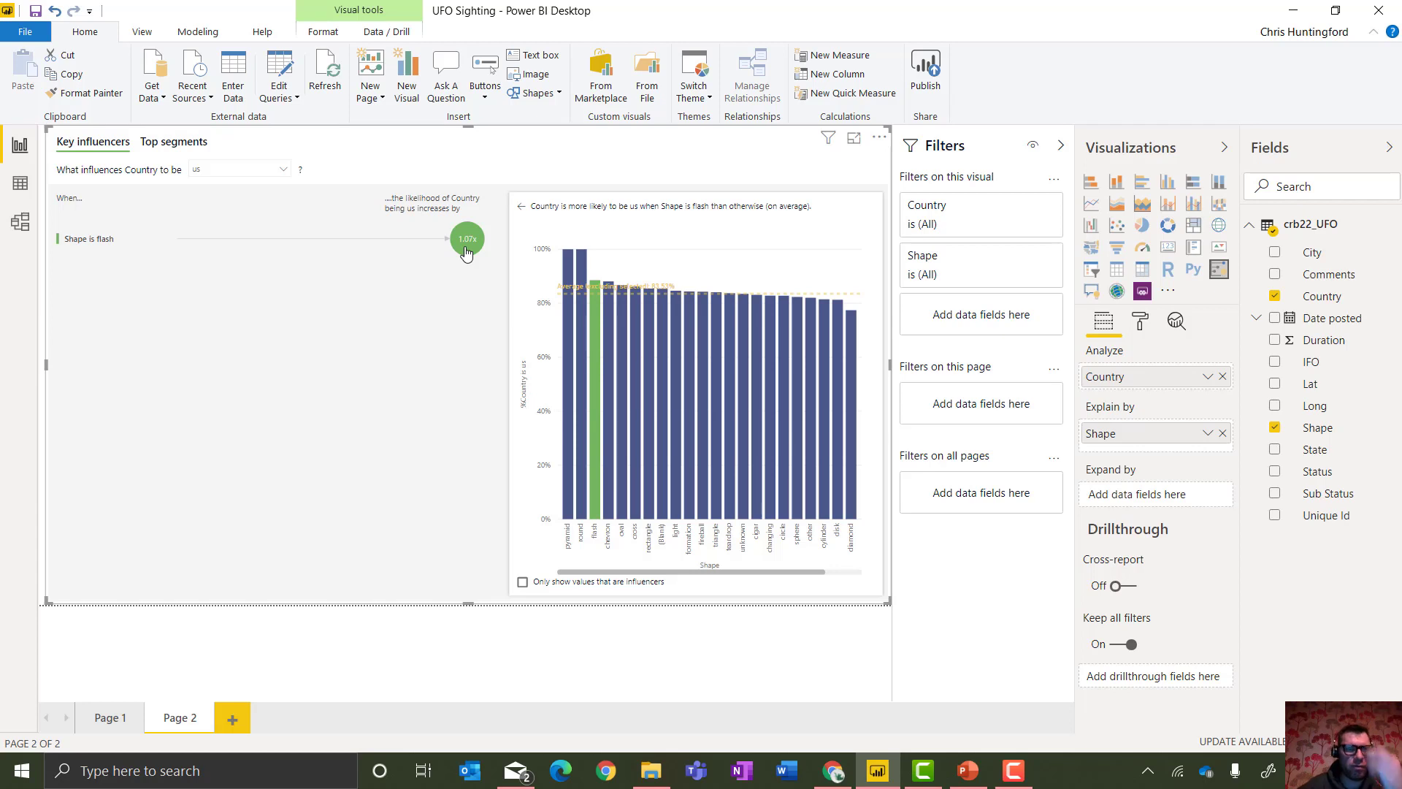
Switch the analyzed Country value to gb and add Status as a second explanatory field in the key influencers visual.
click(284, 171)
mouse_move(467, 243)
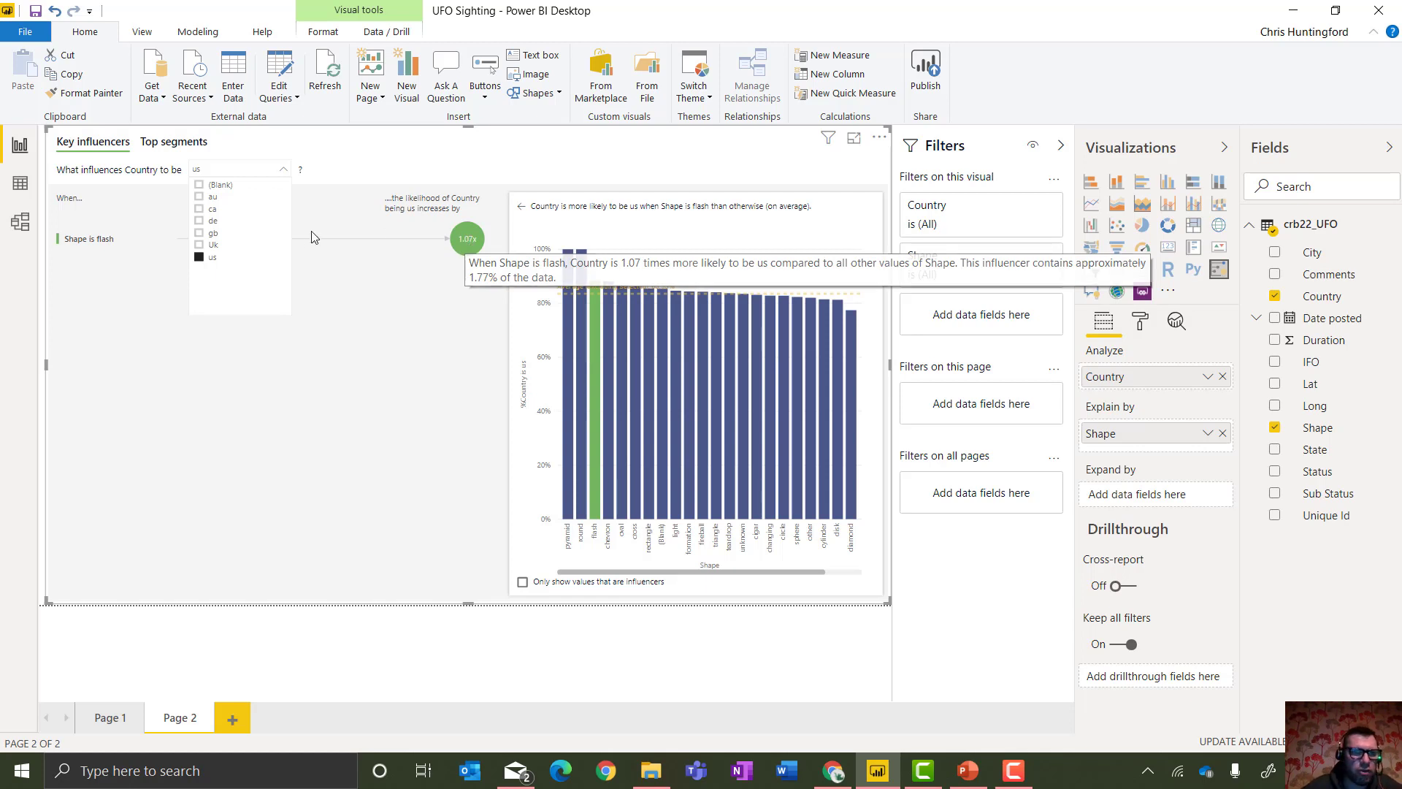
click(212, 234)
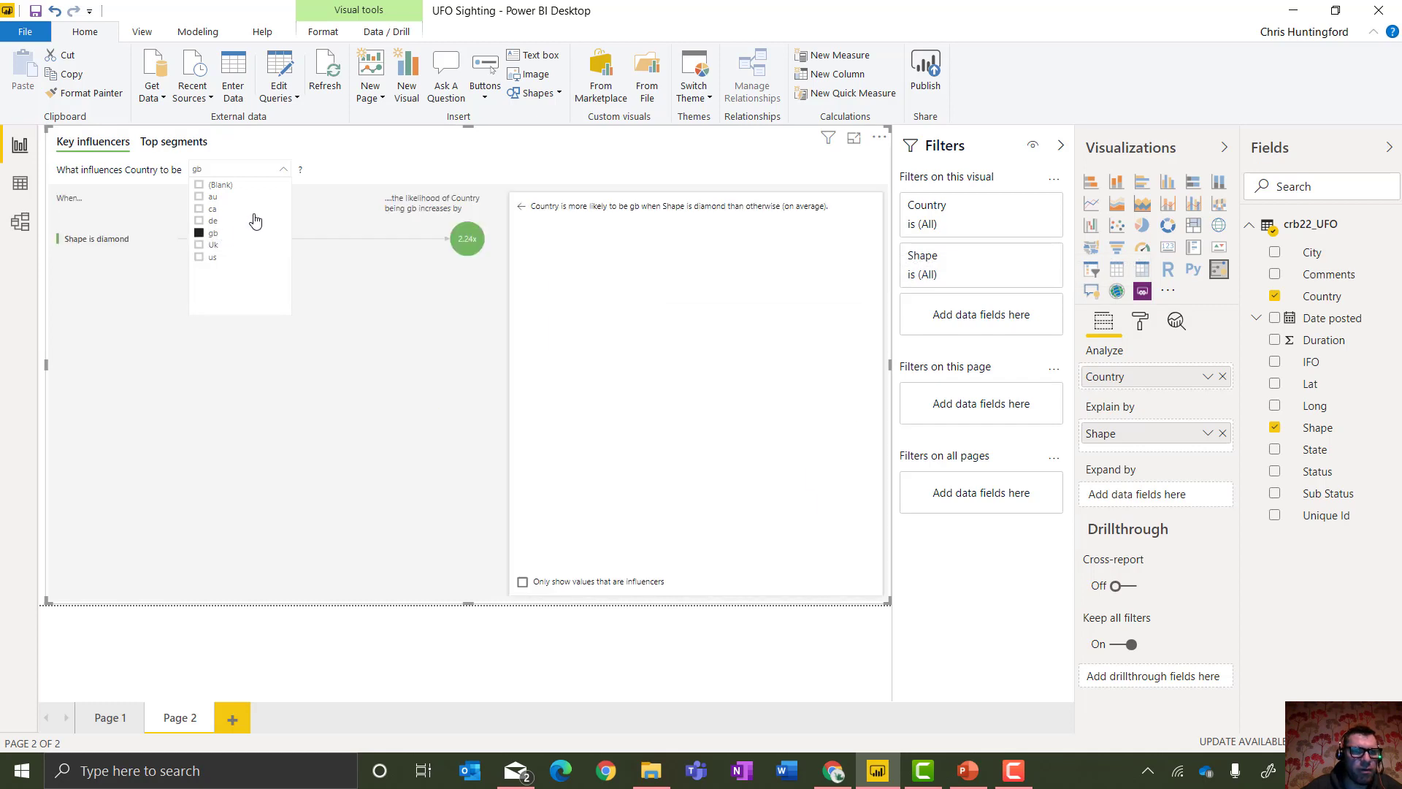
click(529, 176)
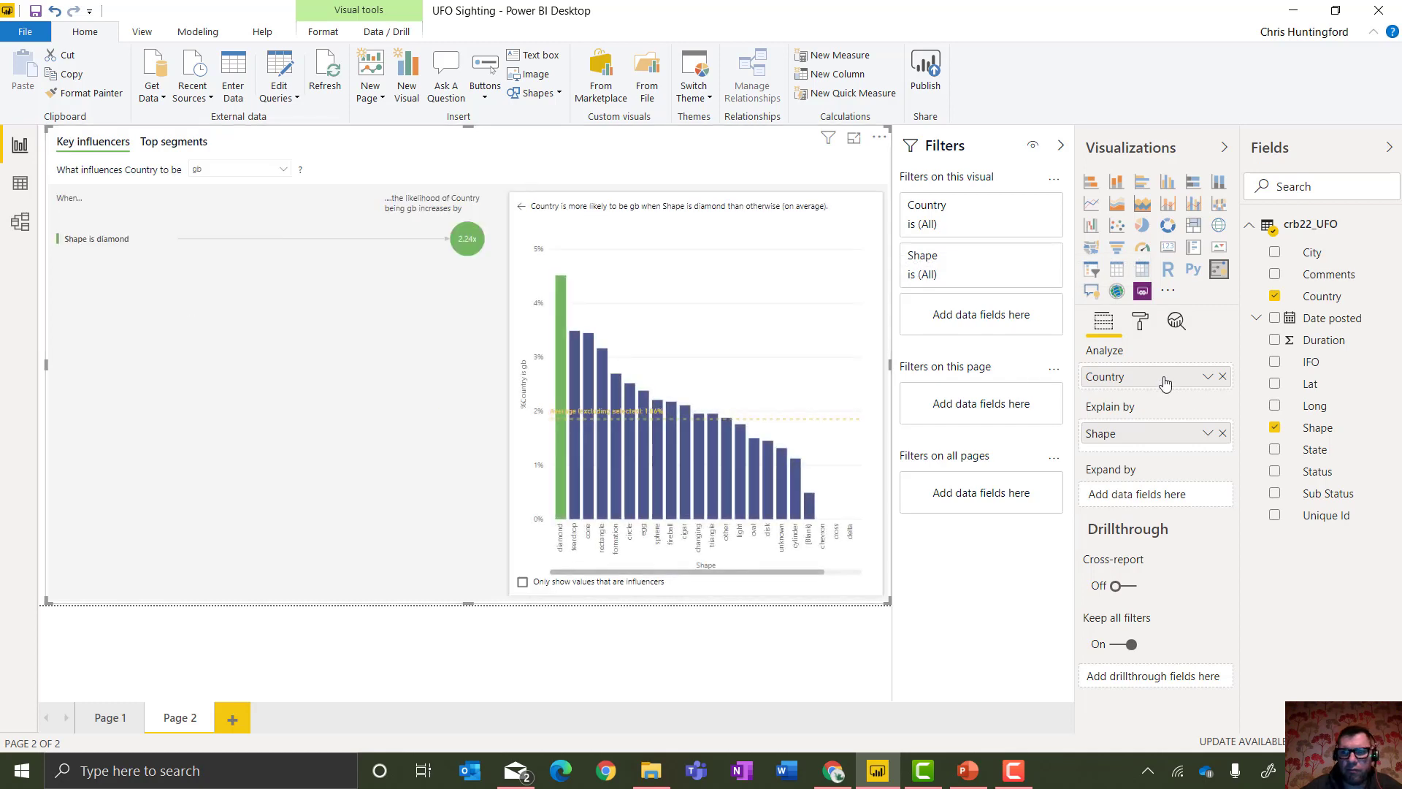
drag(1246, 484, 1160, 453)
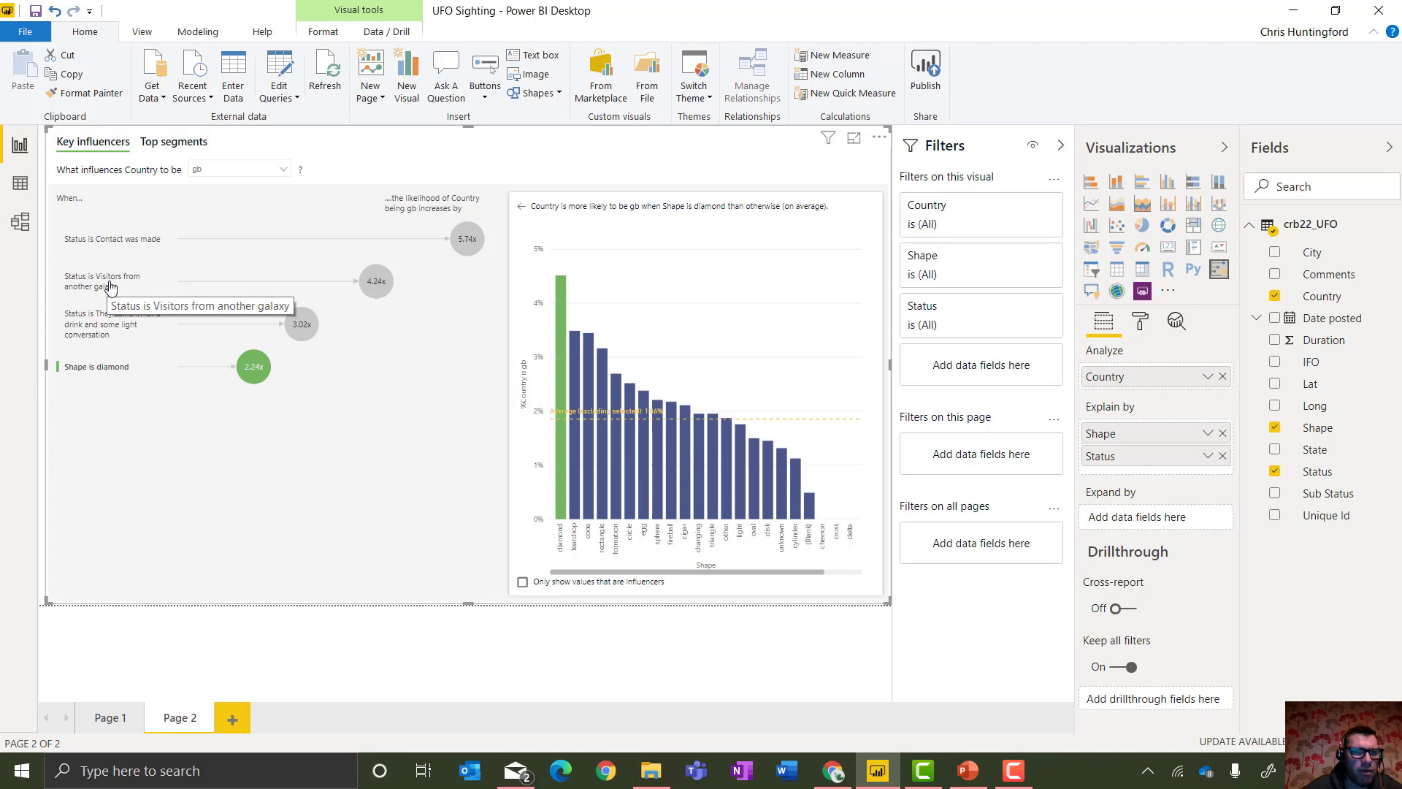
mouse_move(379, 289)
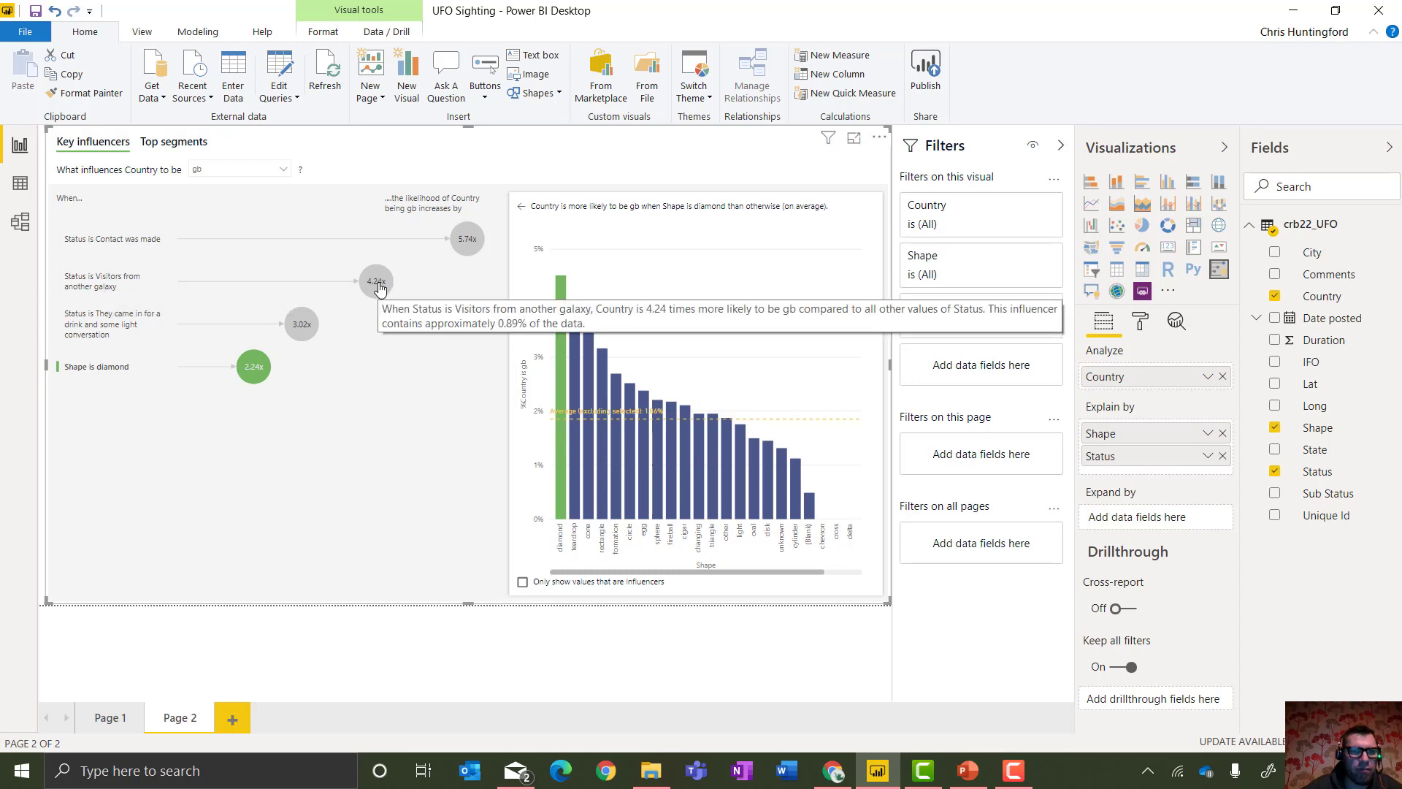
Save the report and publish it to My workspace.
click(35, 16)
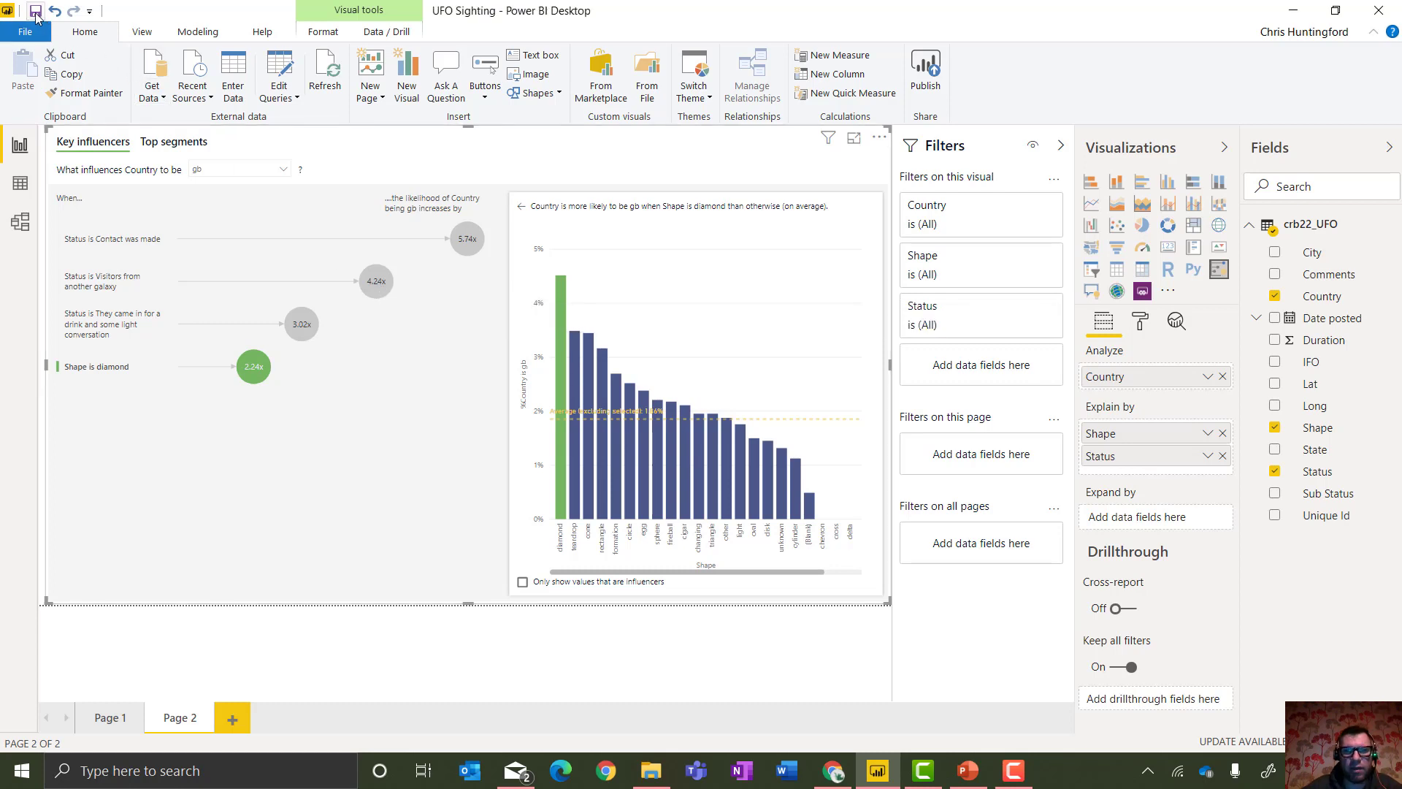
click(926, 94)
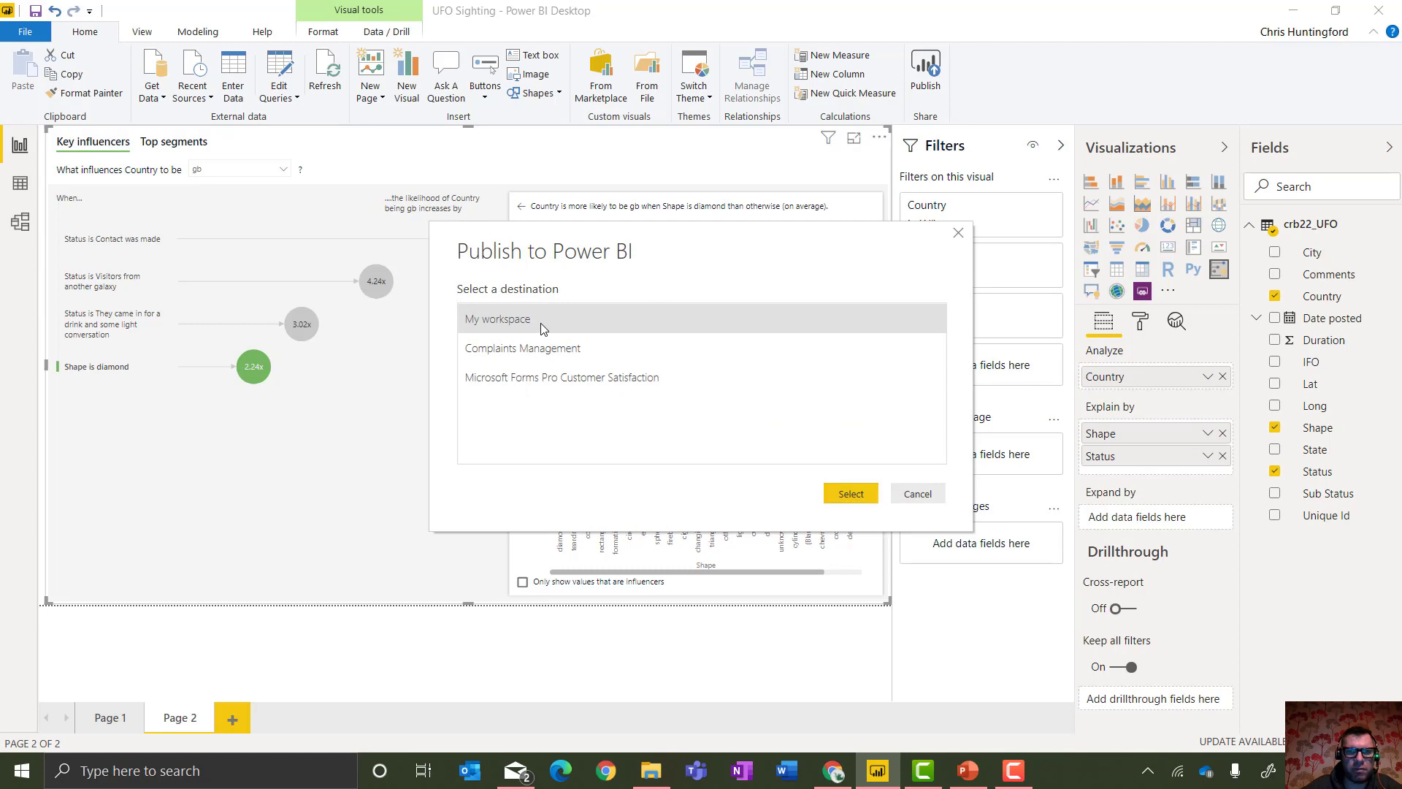
click(851, 496)
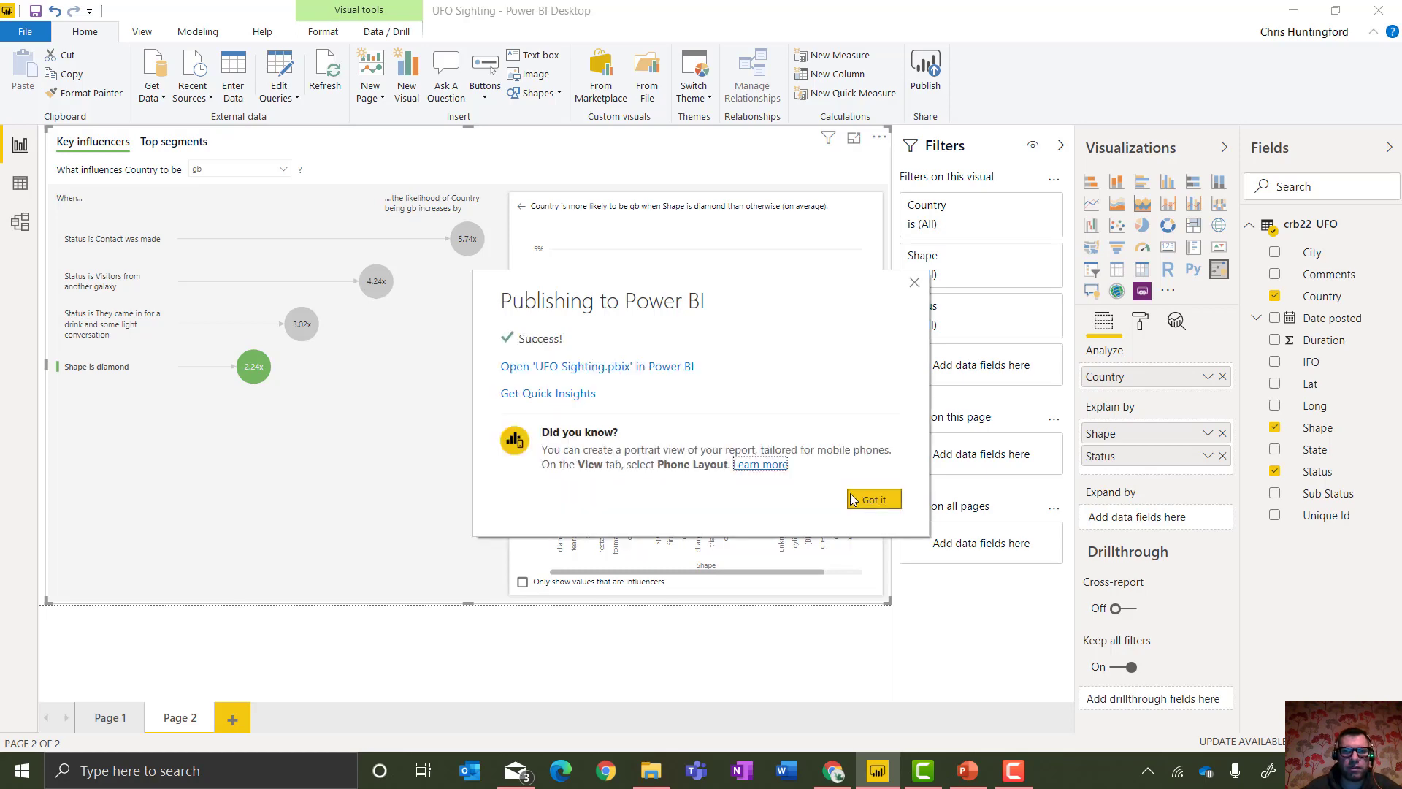
click(869, 500)
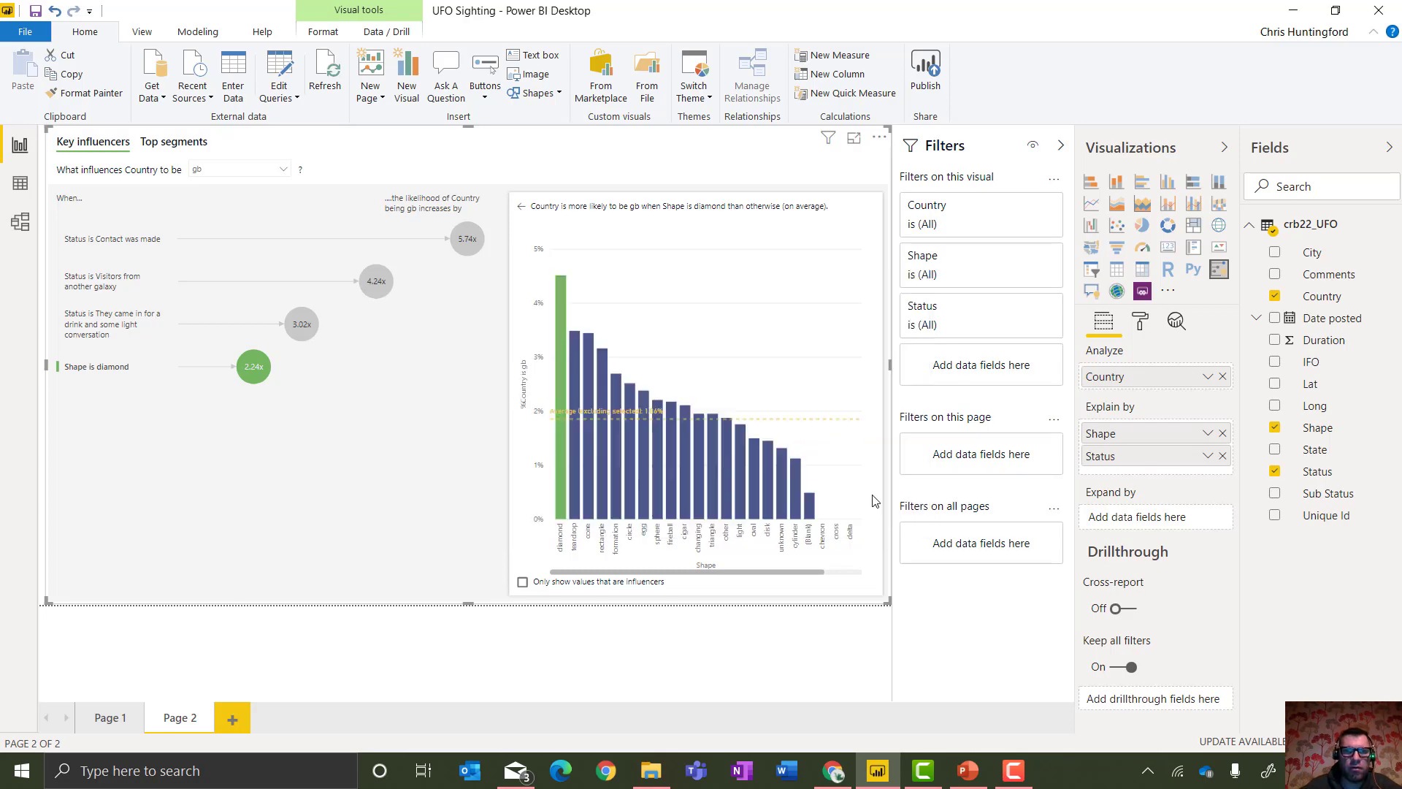
Switch to the browser and open the Power BI service from the Office 365 home page.
click(1292, 11)
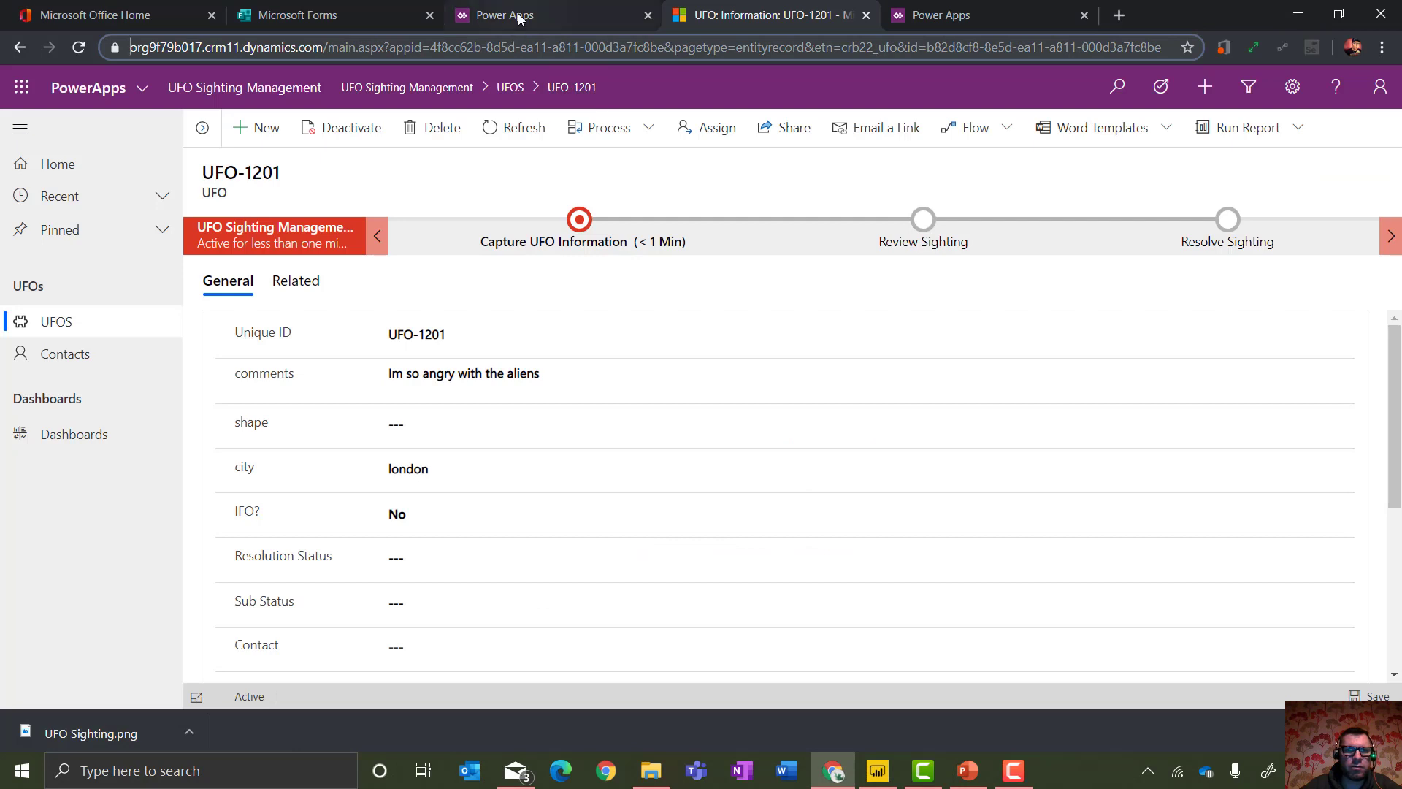
click(117, 15)
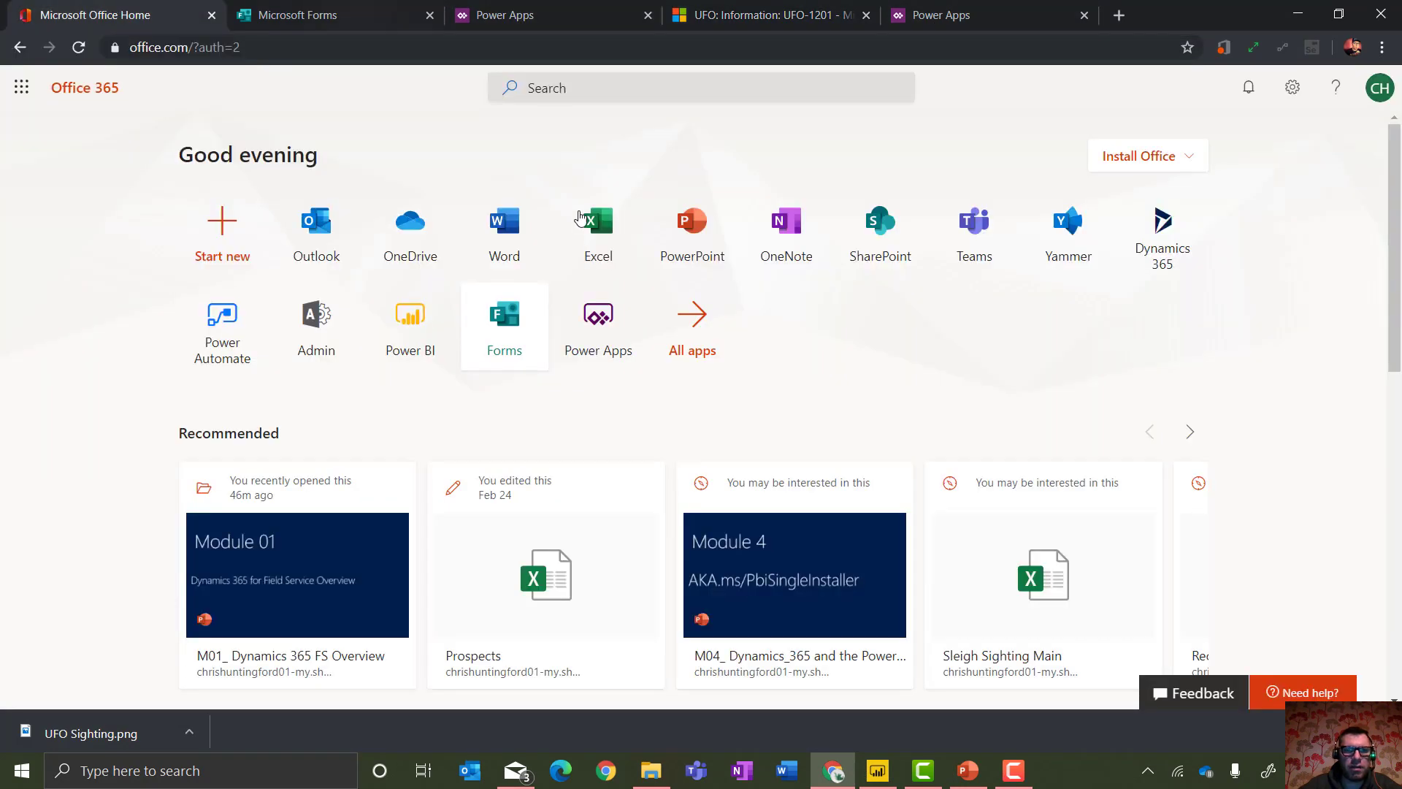
click(411, 332)
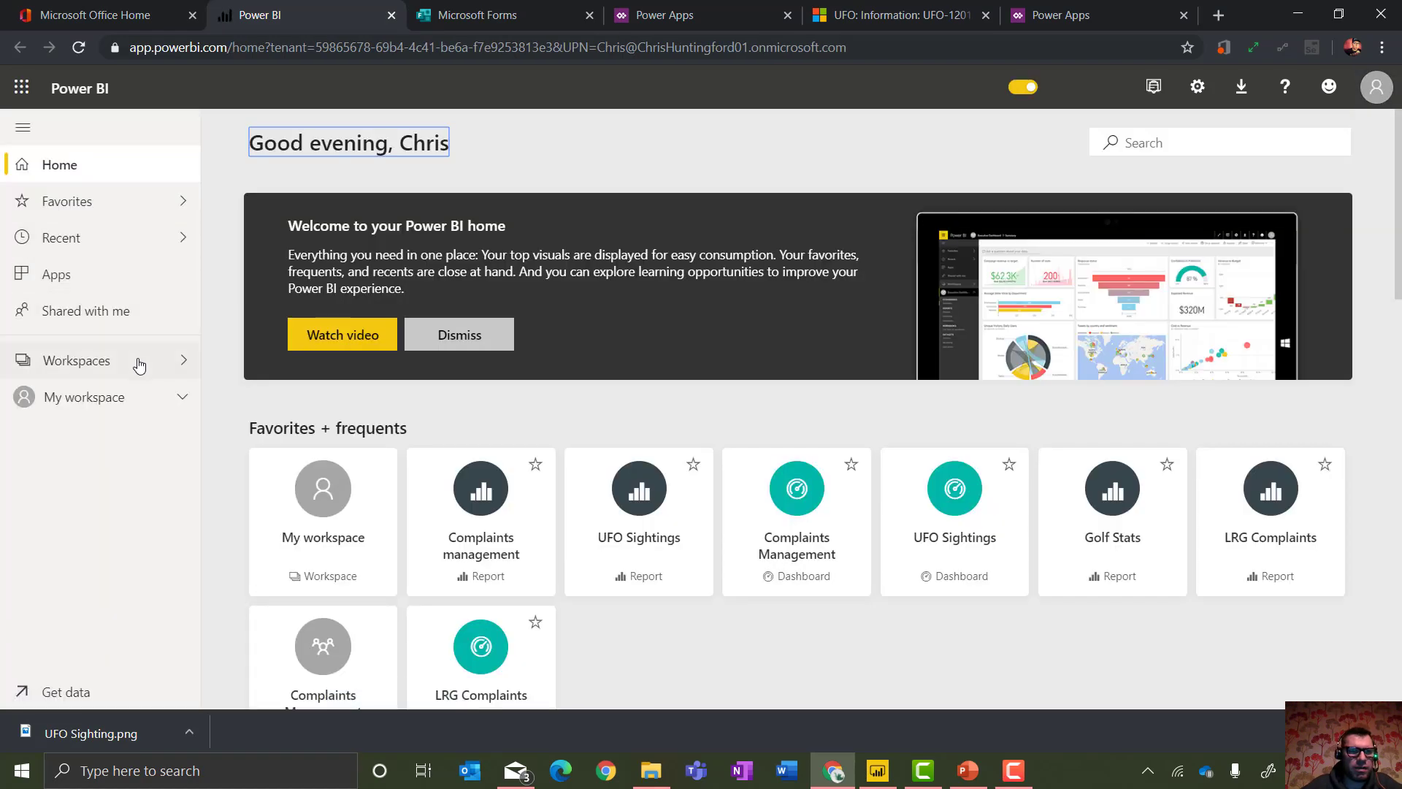
View the existing UFO Sightings dashboard and the UFO Sightings report in My workspace.
click(179, 364)
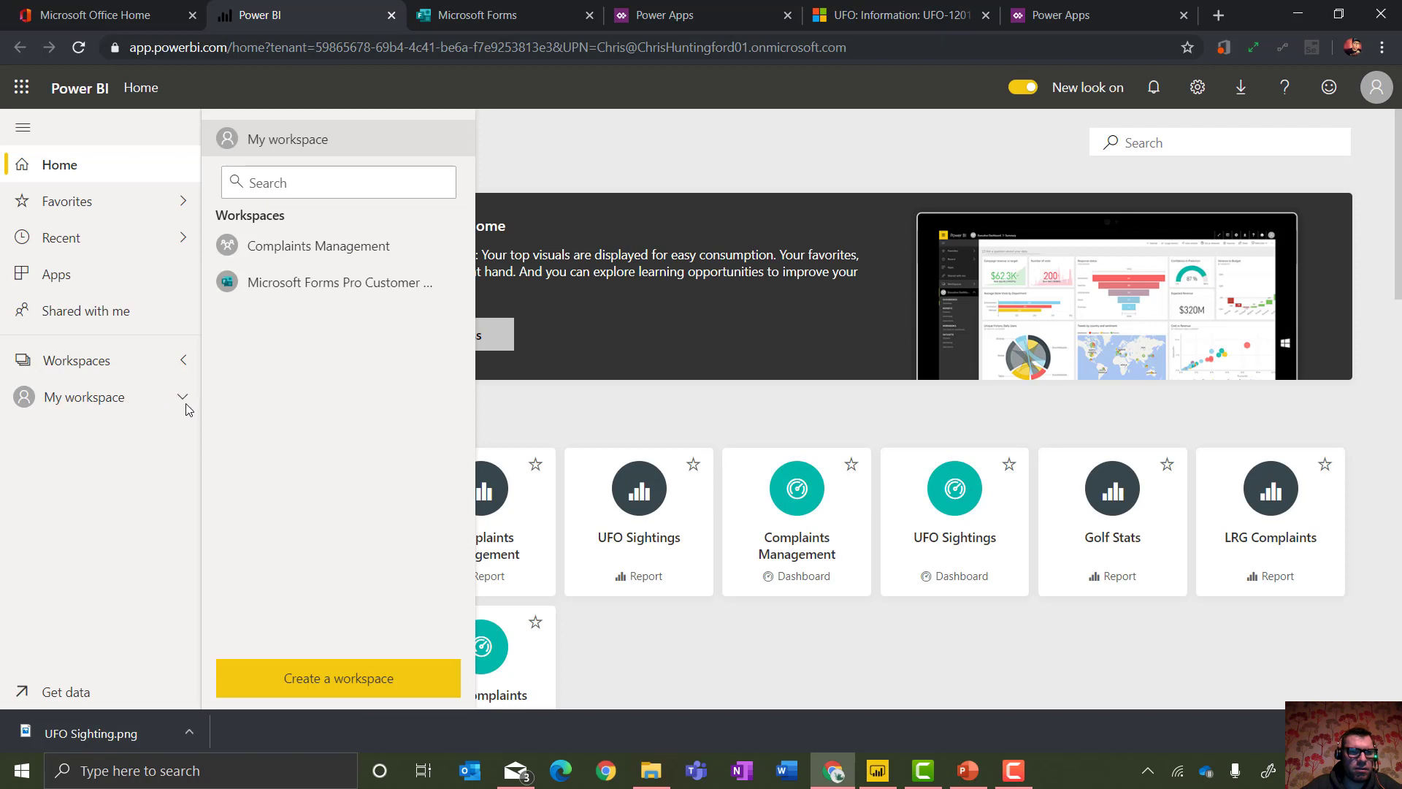
click(184, 405)
click(182, 400)
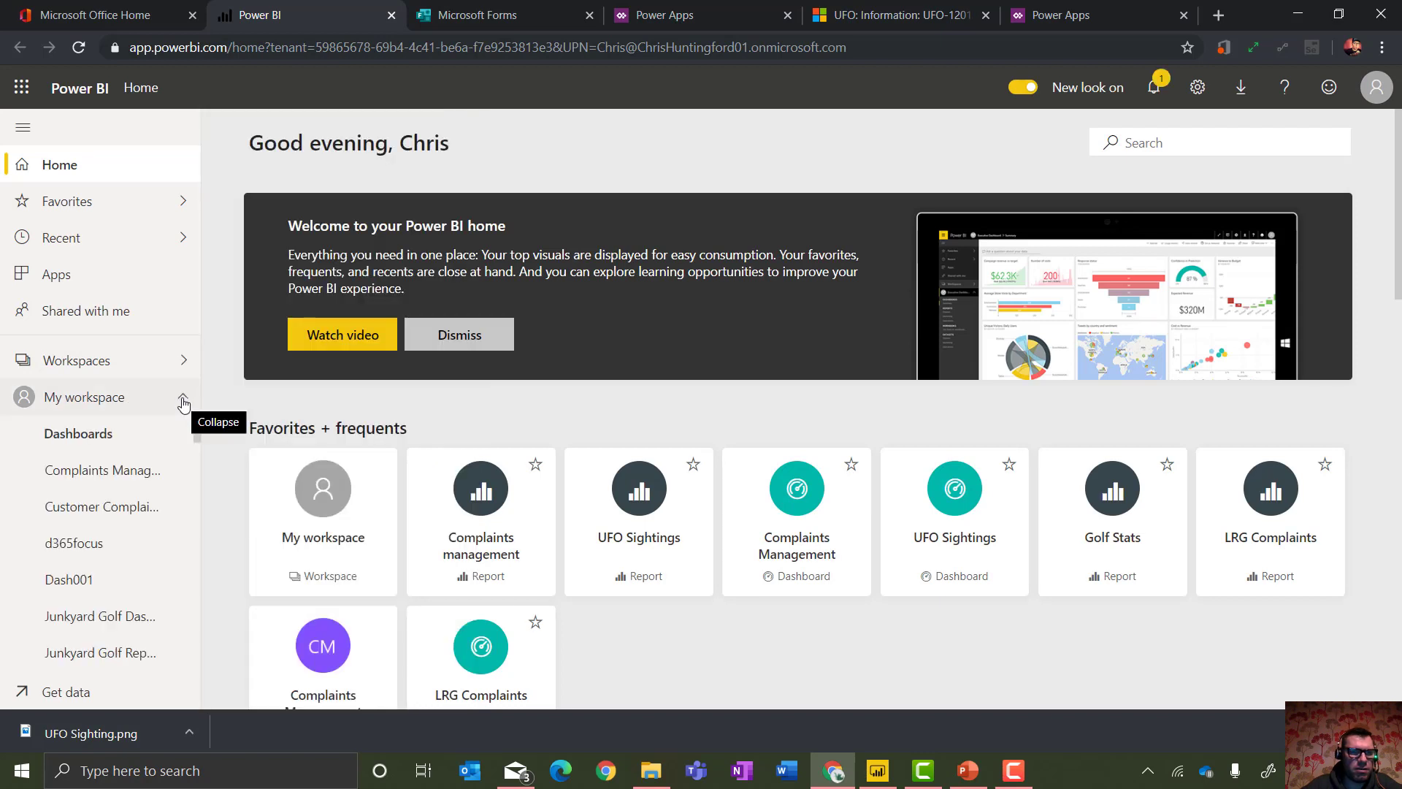
drag(197, 431, 212, 484)
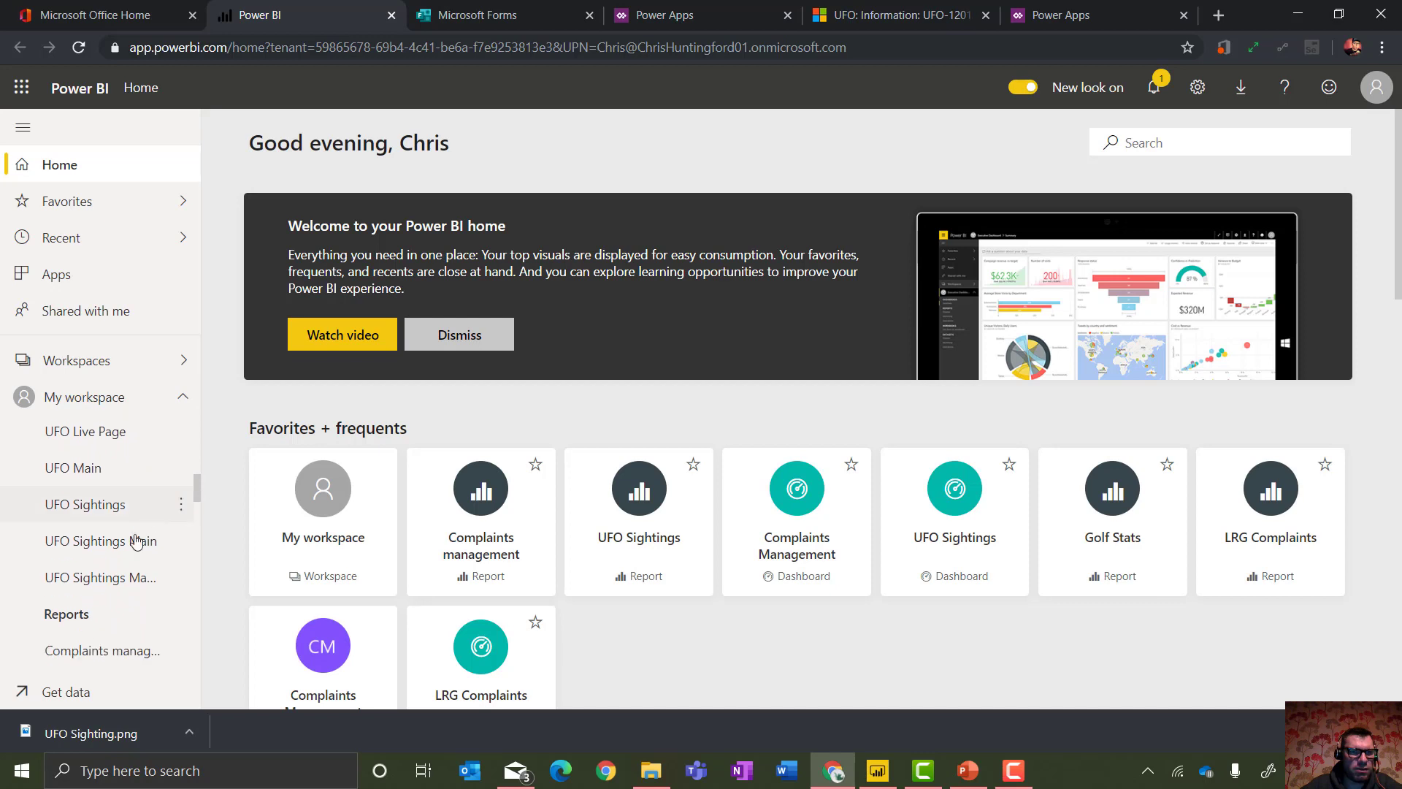
click(114, 506)
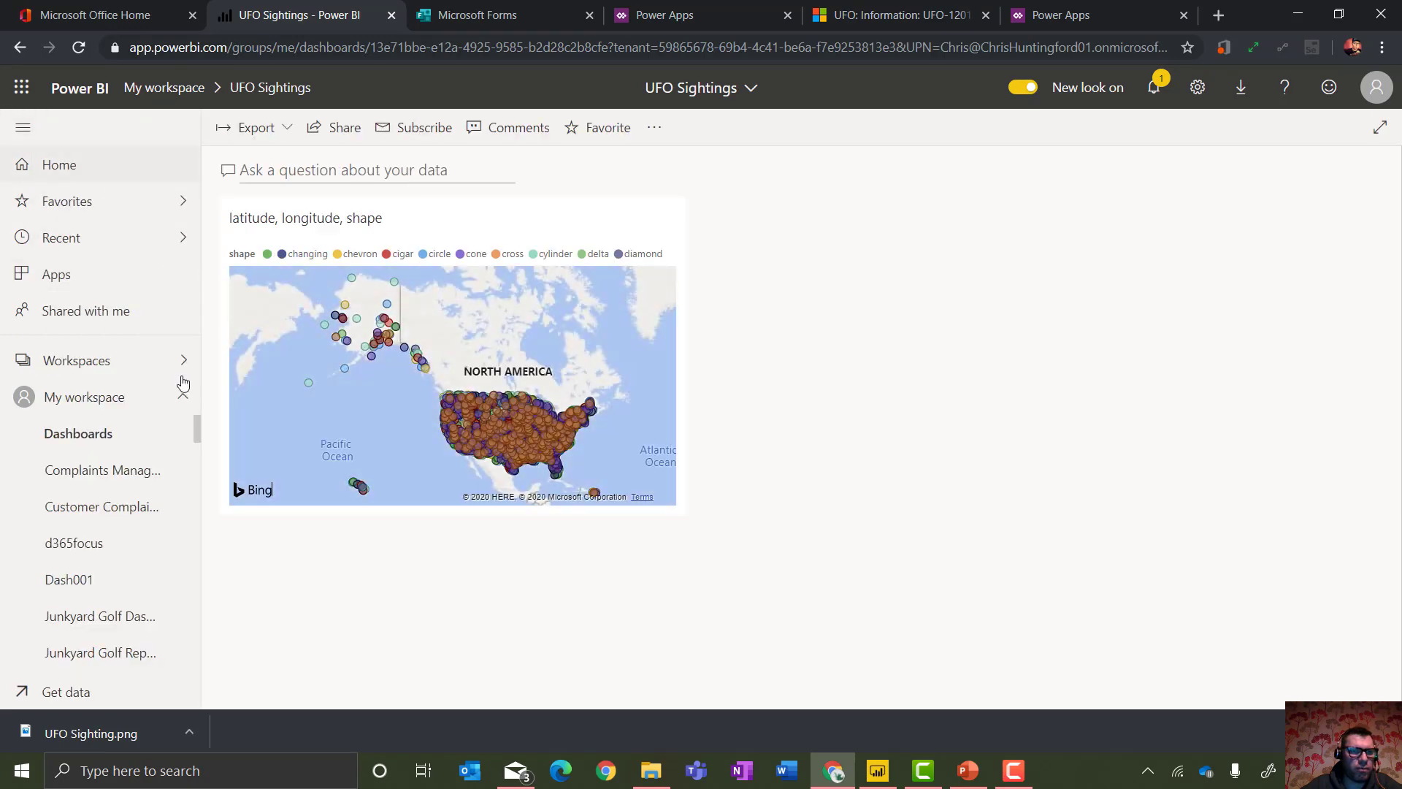
drag(199, 434, 213, 527)
drag(209, 522, 207, 574)
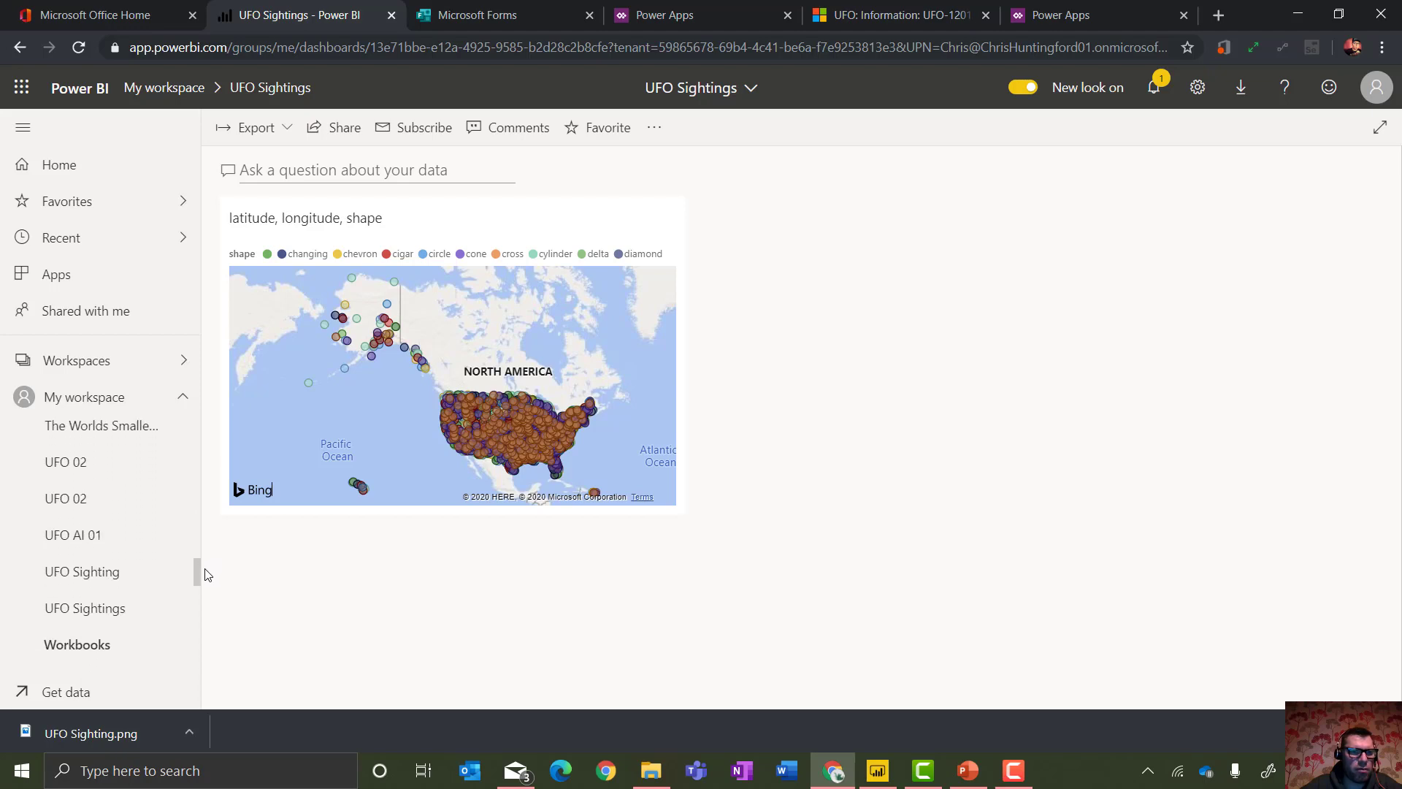
click(122, 610)
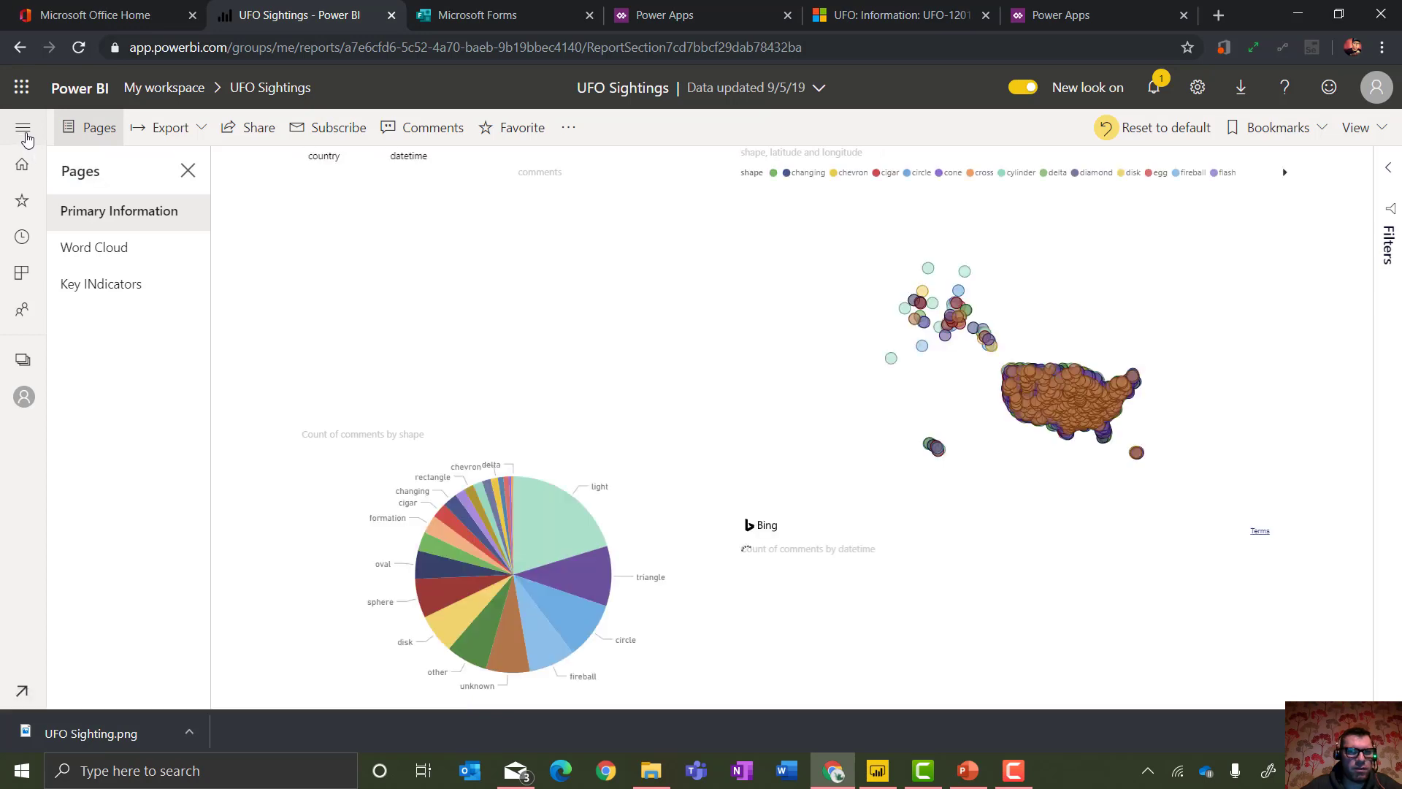
Open the published UFO Sighting report from My workspace and show its Page 1.
click(26, 135)
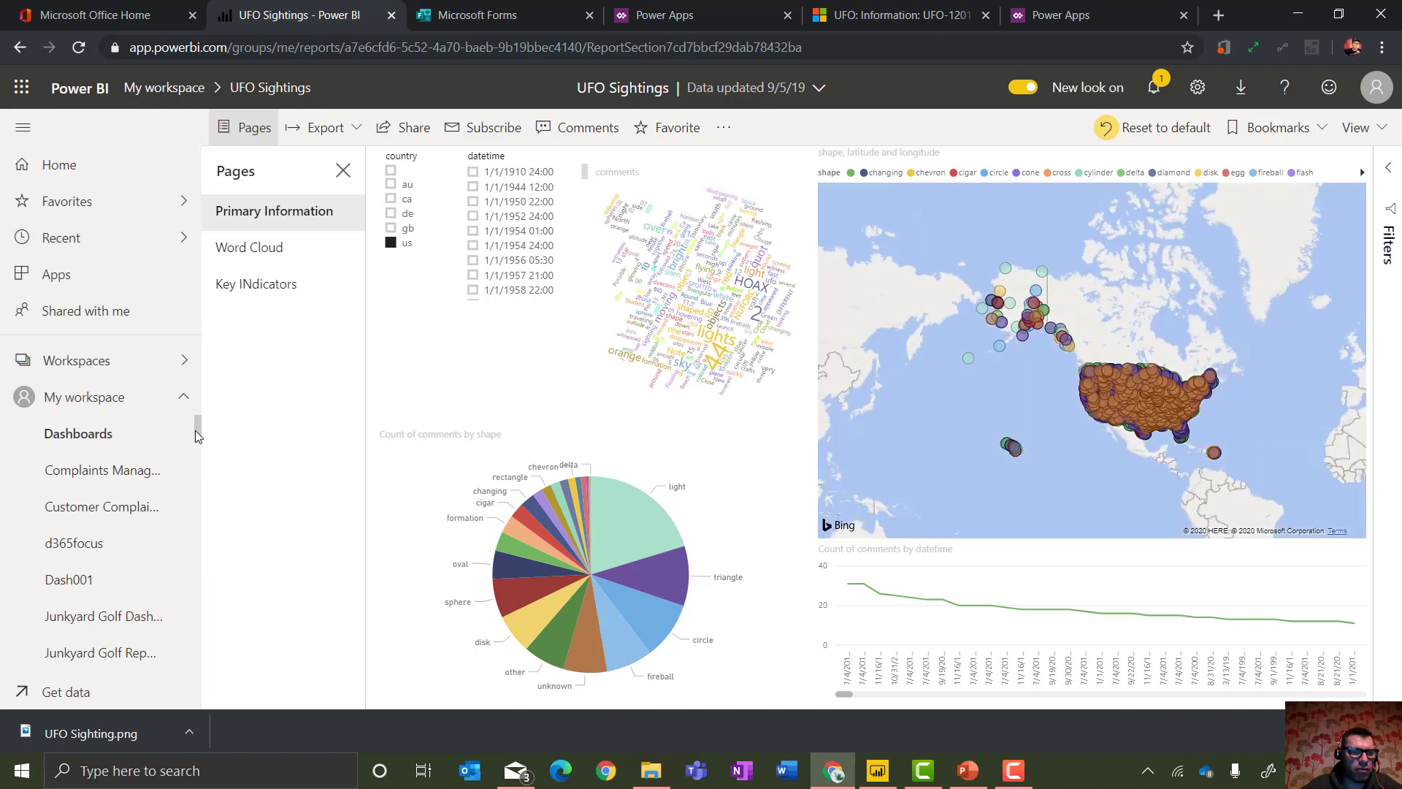
drag(197, 432, 203, 574)
click(106, 540)
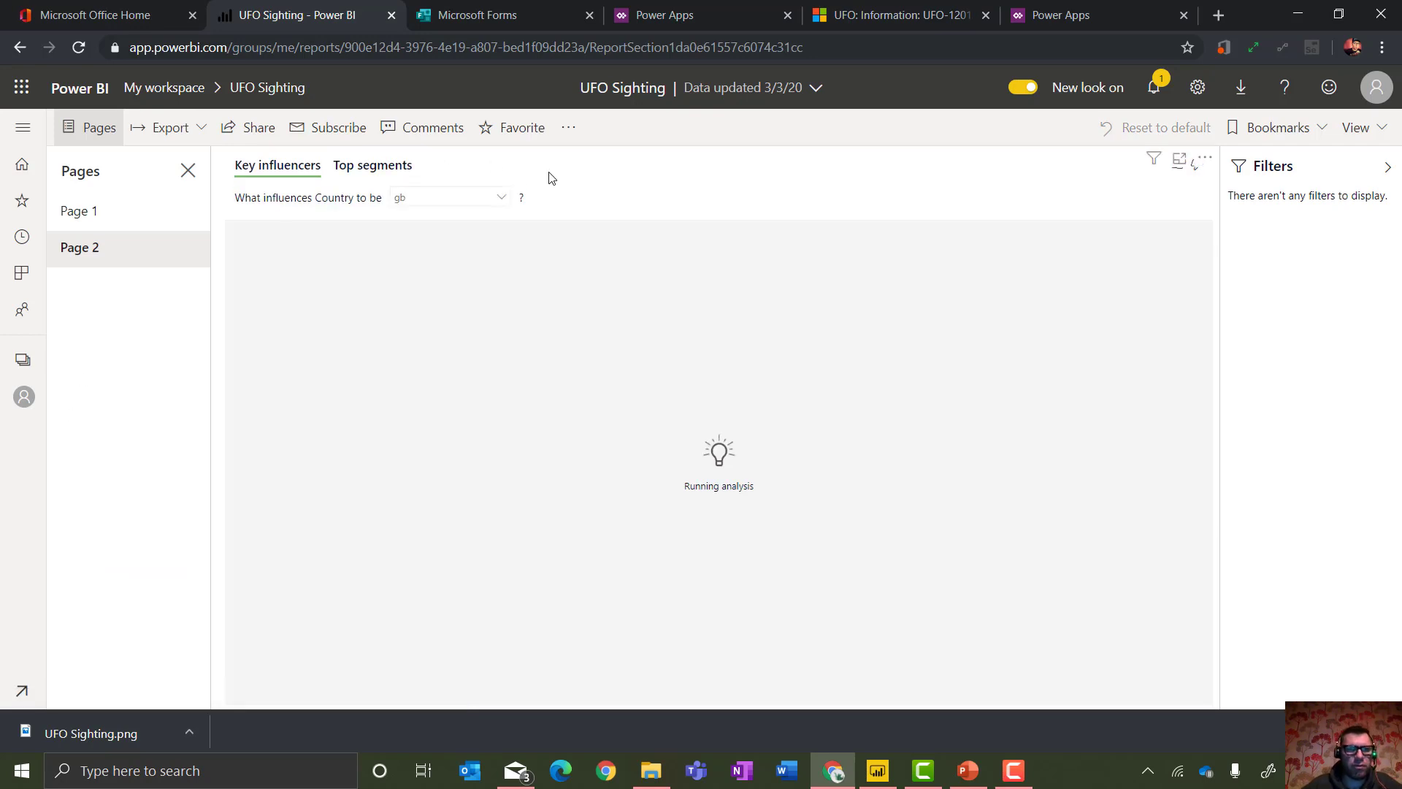
click(78, 214)
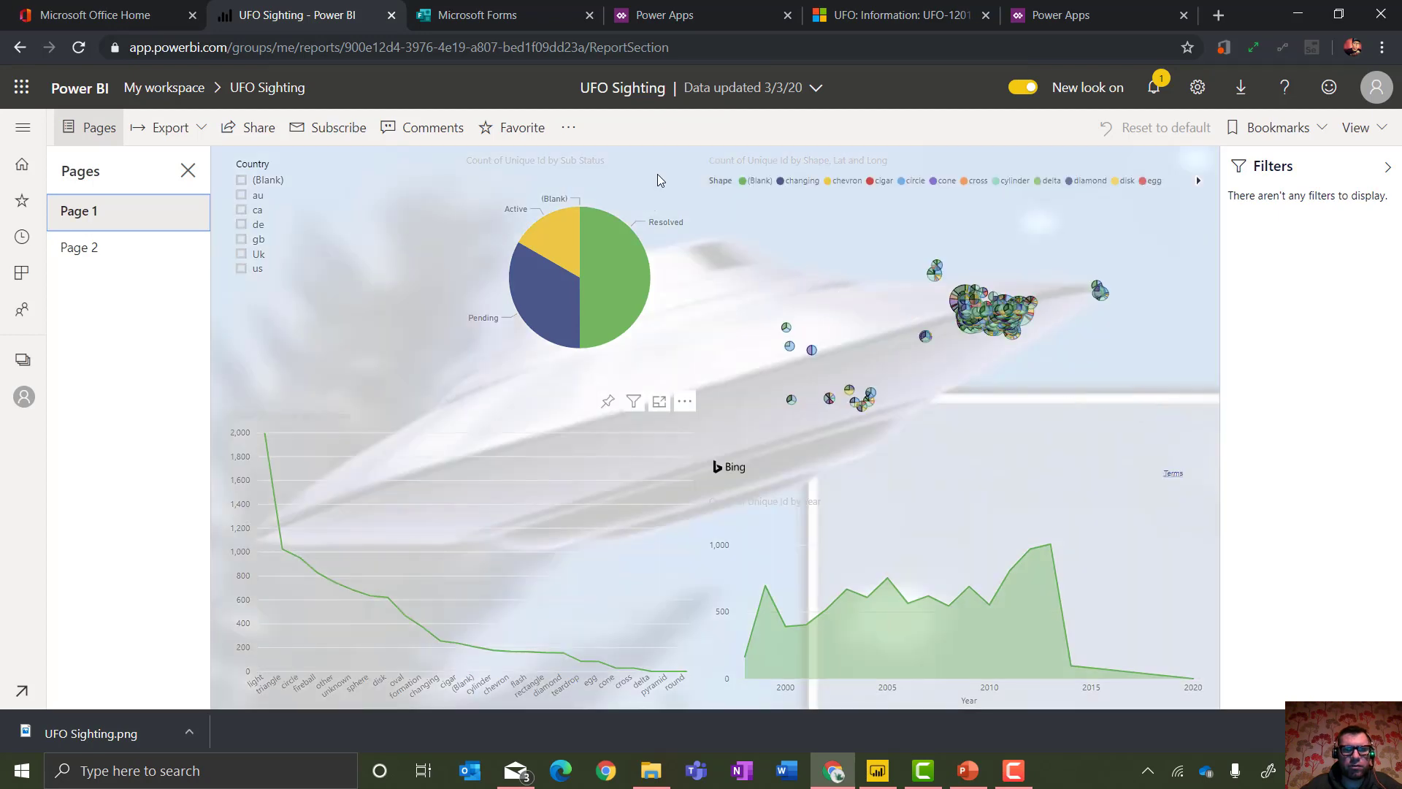
Pin the Sub Status pie chart to a new dashboard named with the owner's first name followed by UFOs01, keeping the current theme.
click(619, 171)
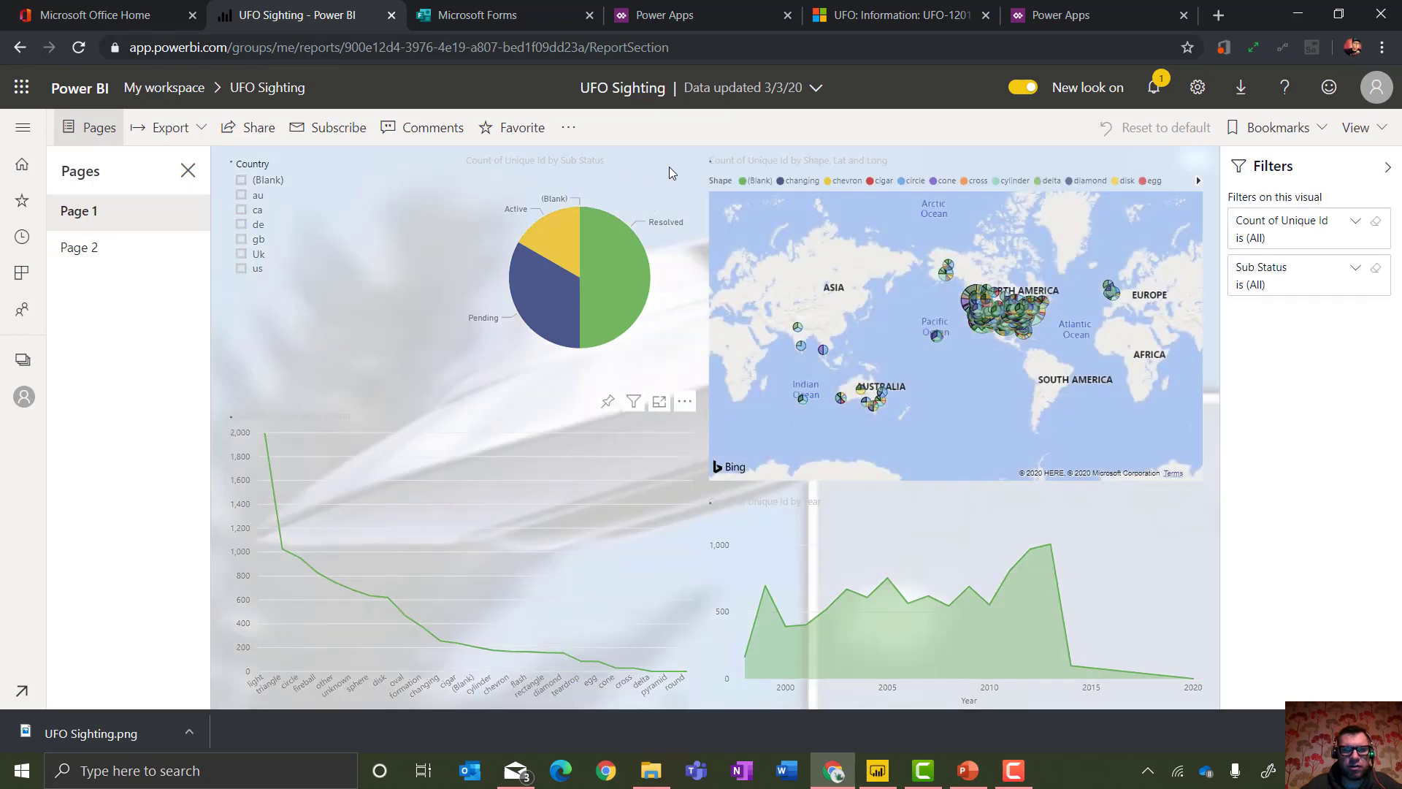
click(609, 403)
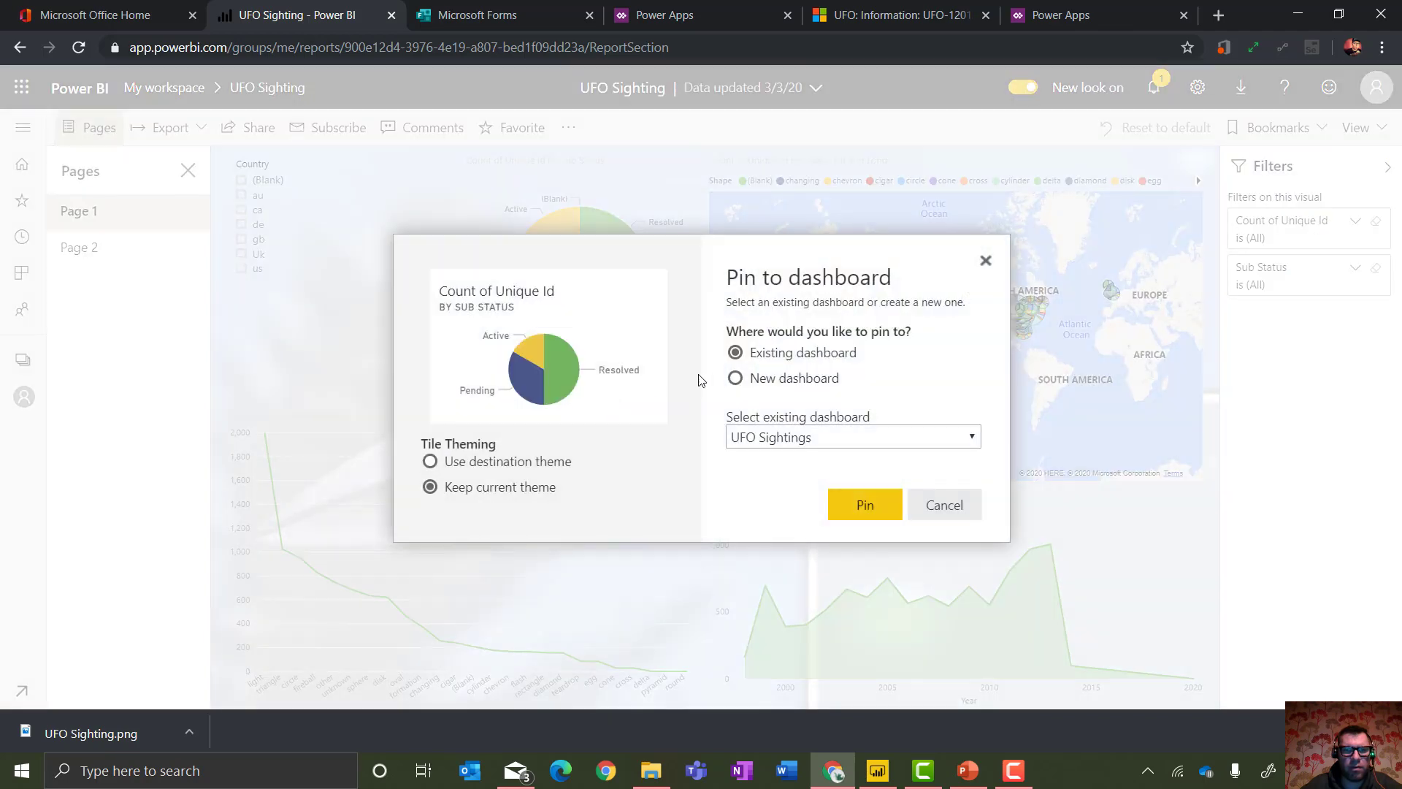
click(783, 379)
text(Chris UFOs01)
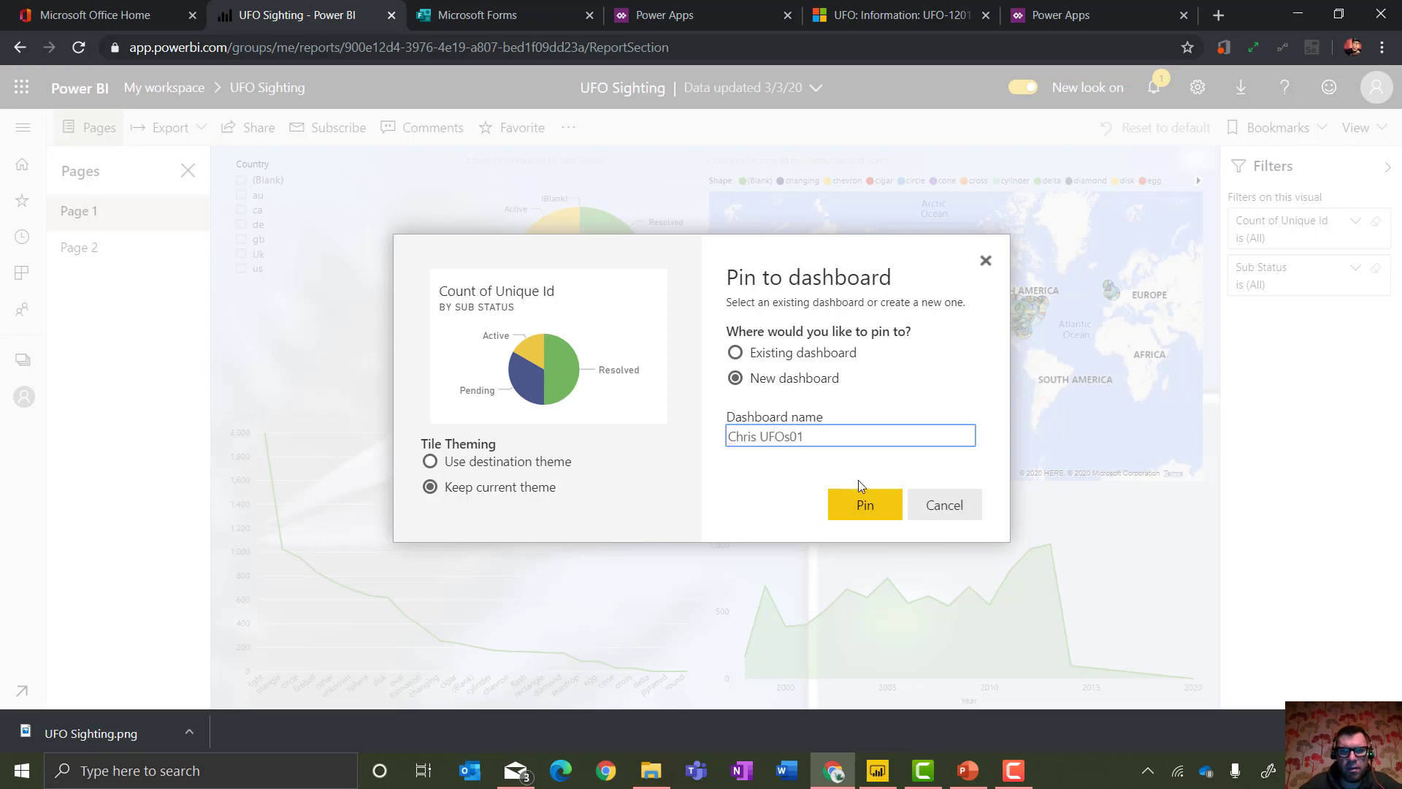
click(864, 504)
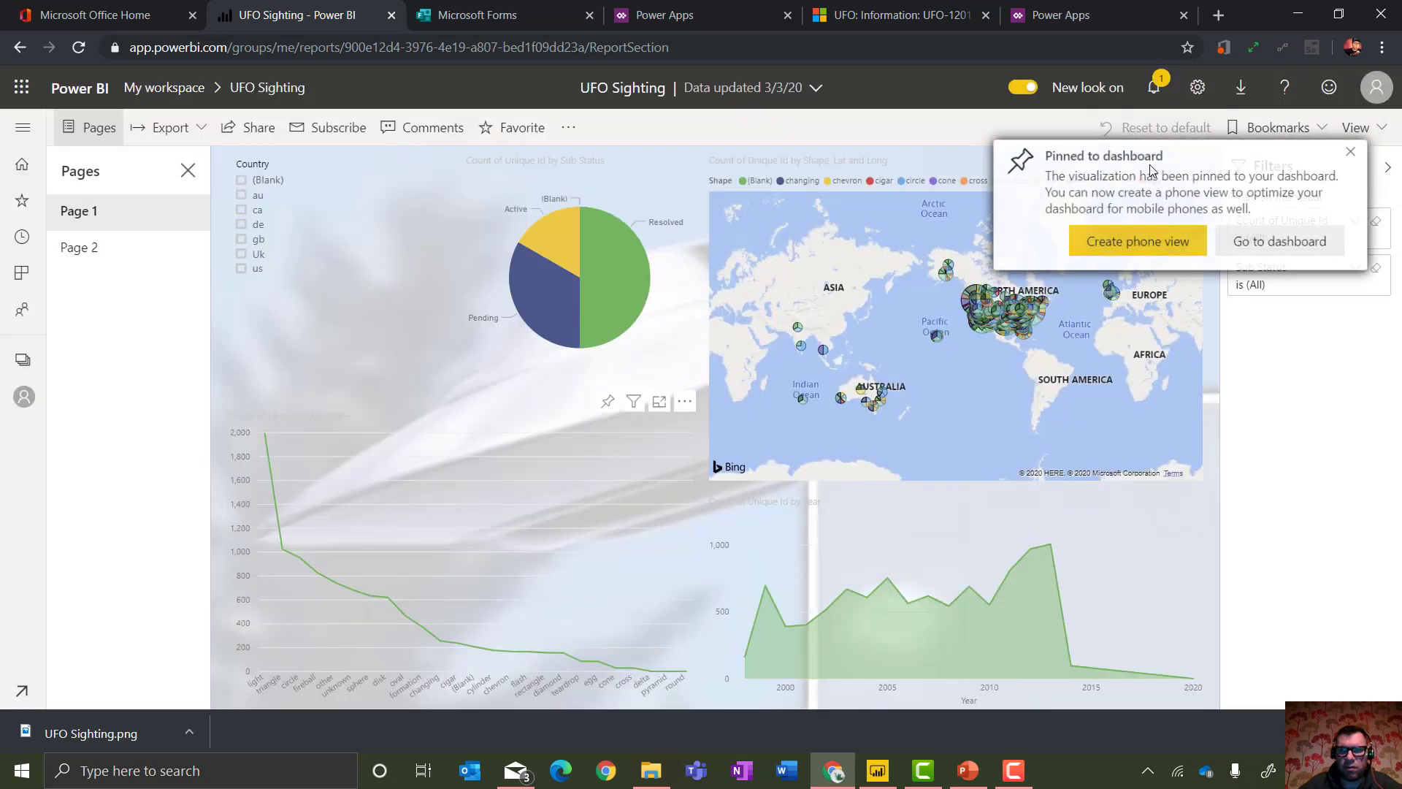
click(1353, 148)
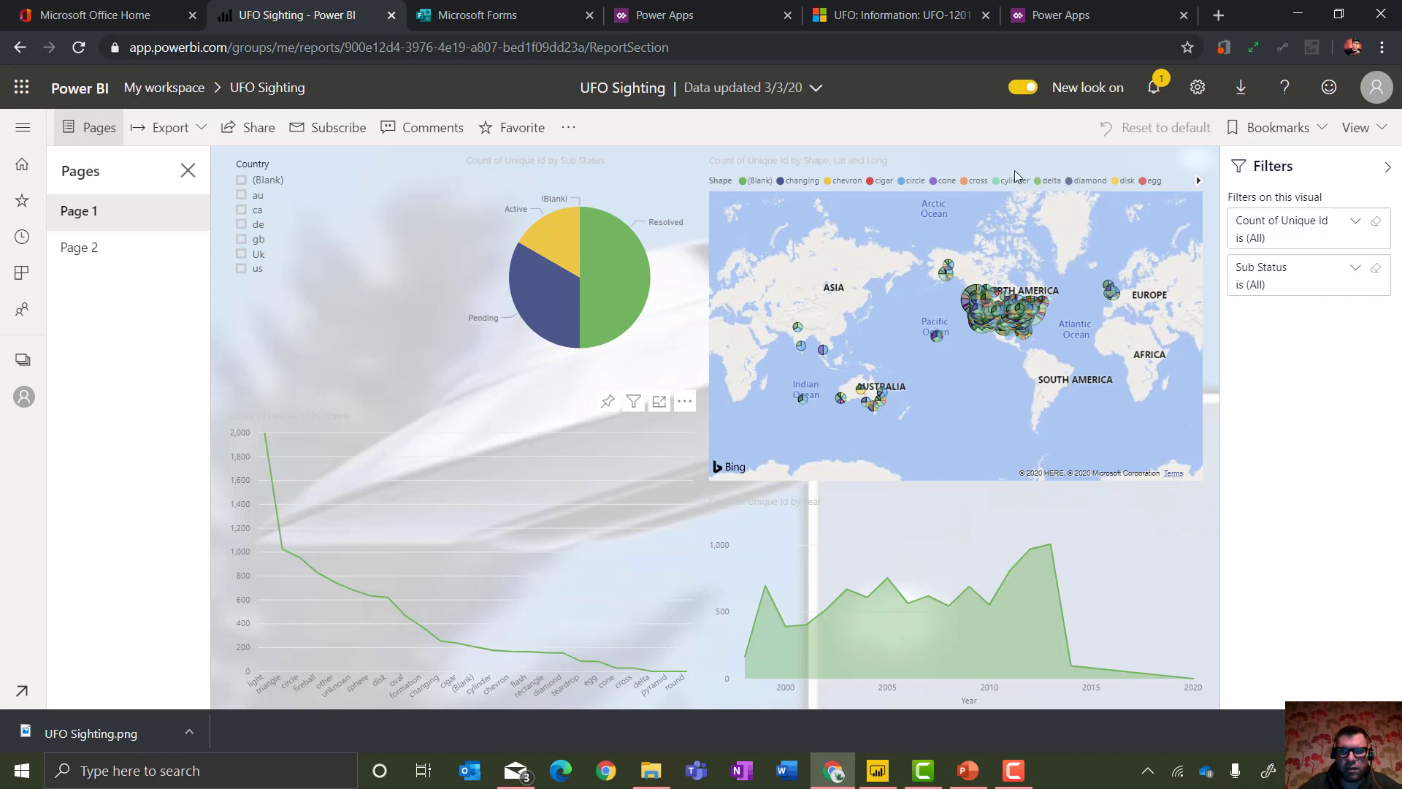
Pin the map of Unique Id by Shape, Lat and Long to the existing UFOs01 dashboard.
click(608, 401)
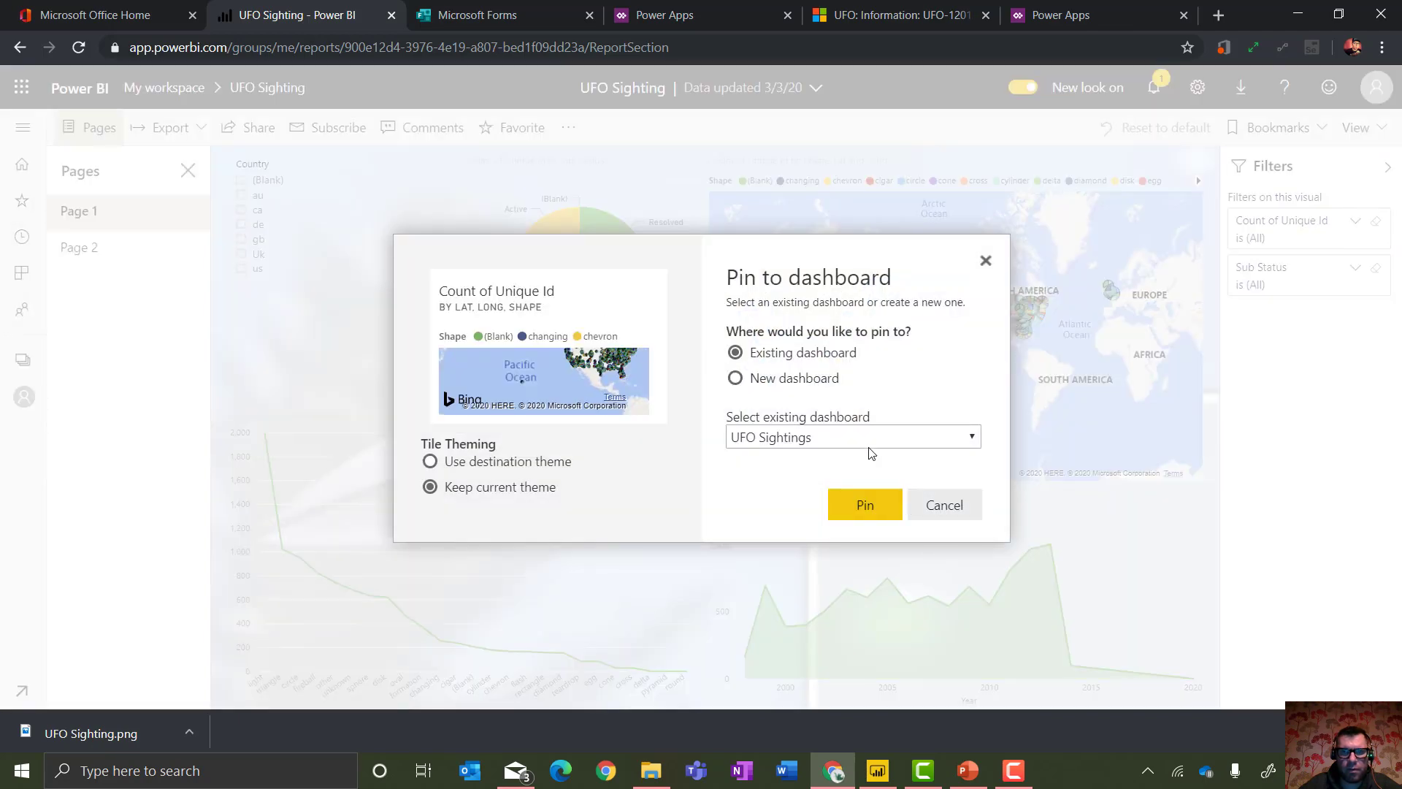
click(862, 447)
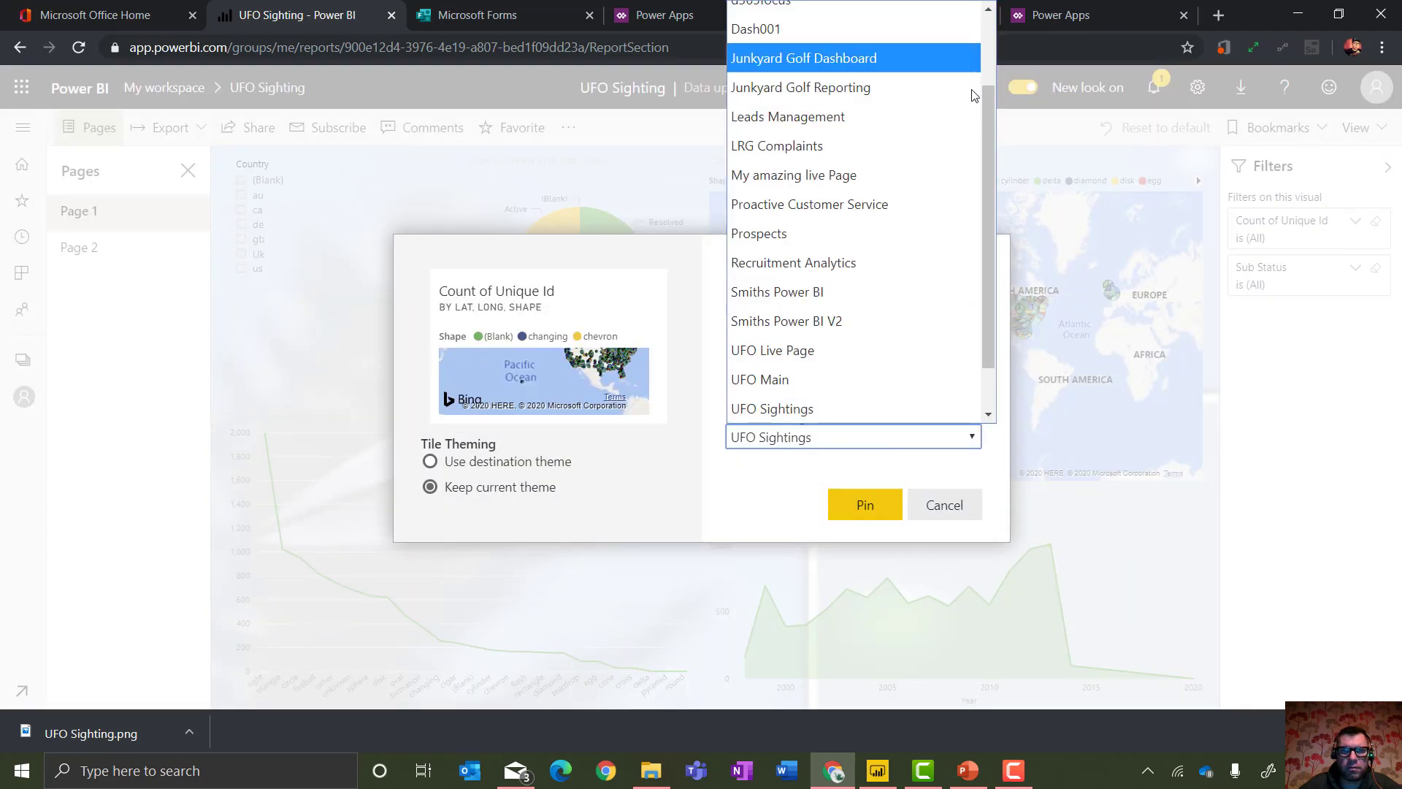
drag(985, 103, 987, 33)
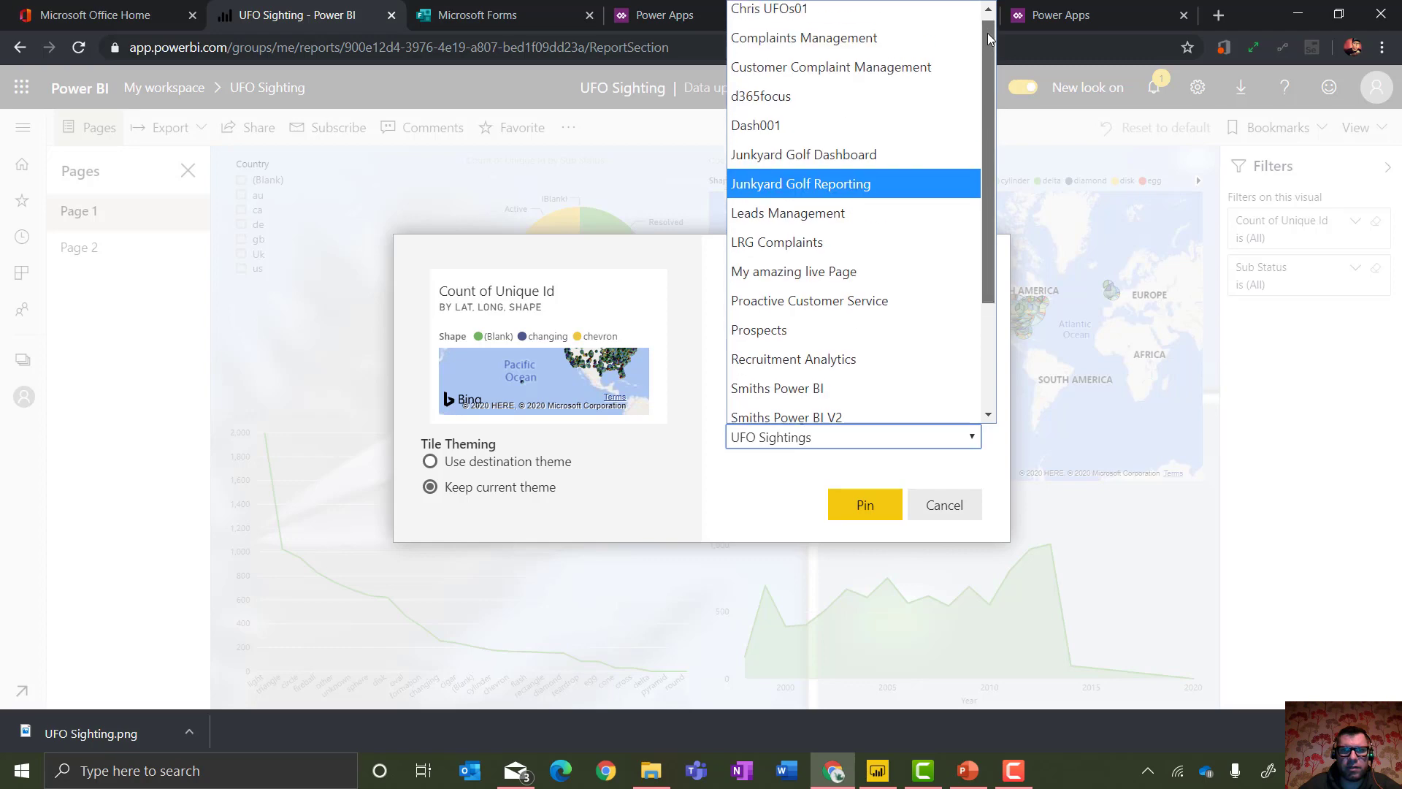
click(847, 16)
click(867, 515)
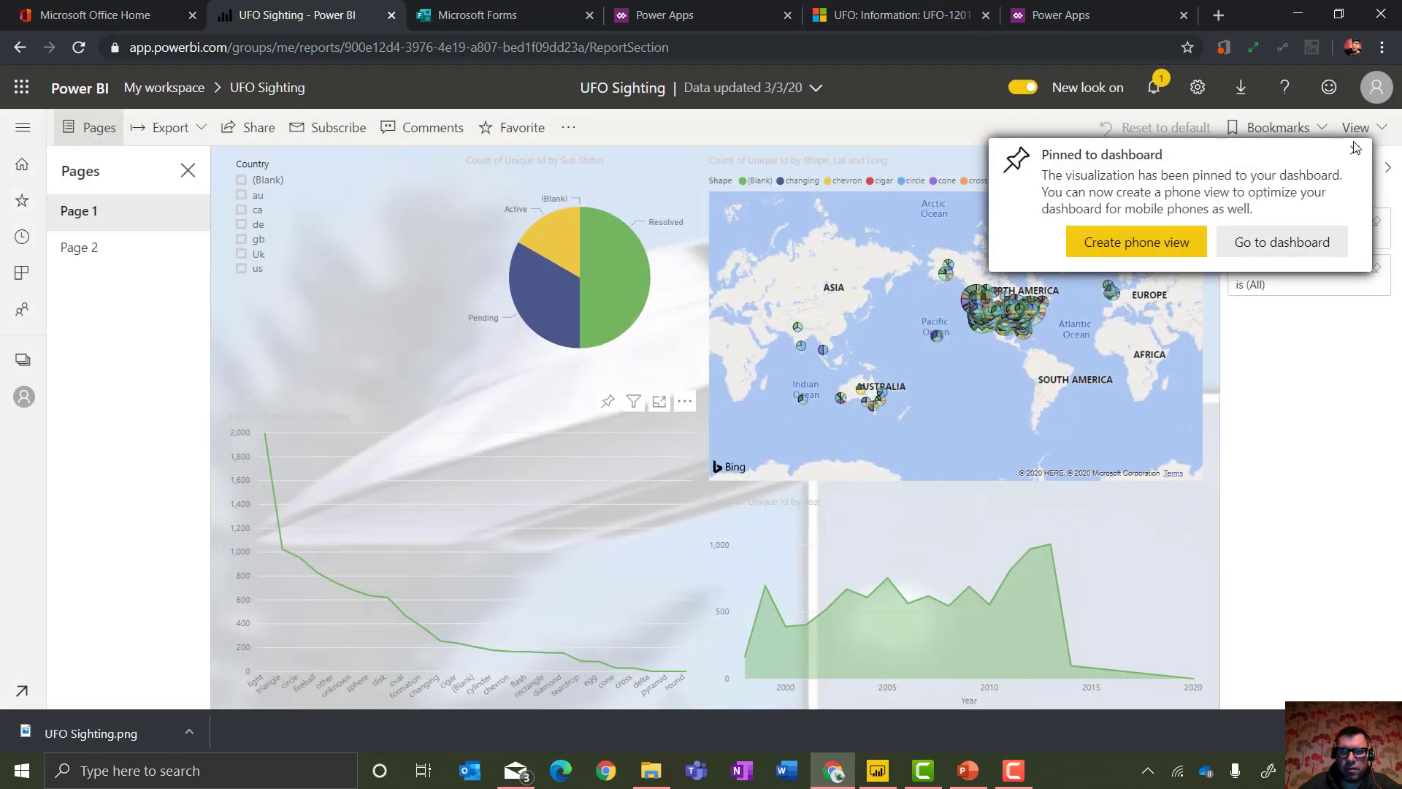
click(1356, 154)
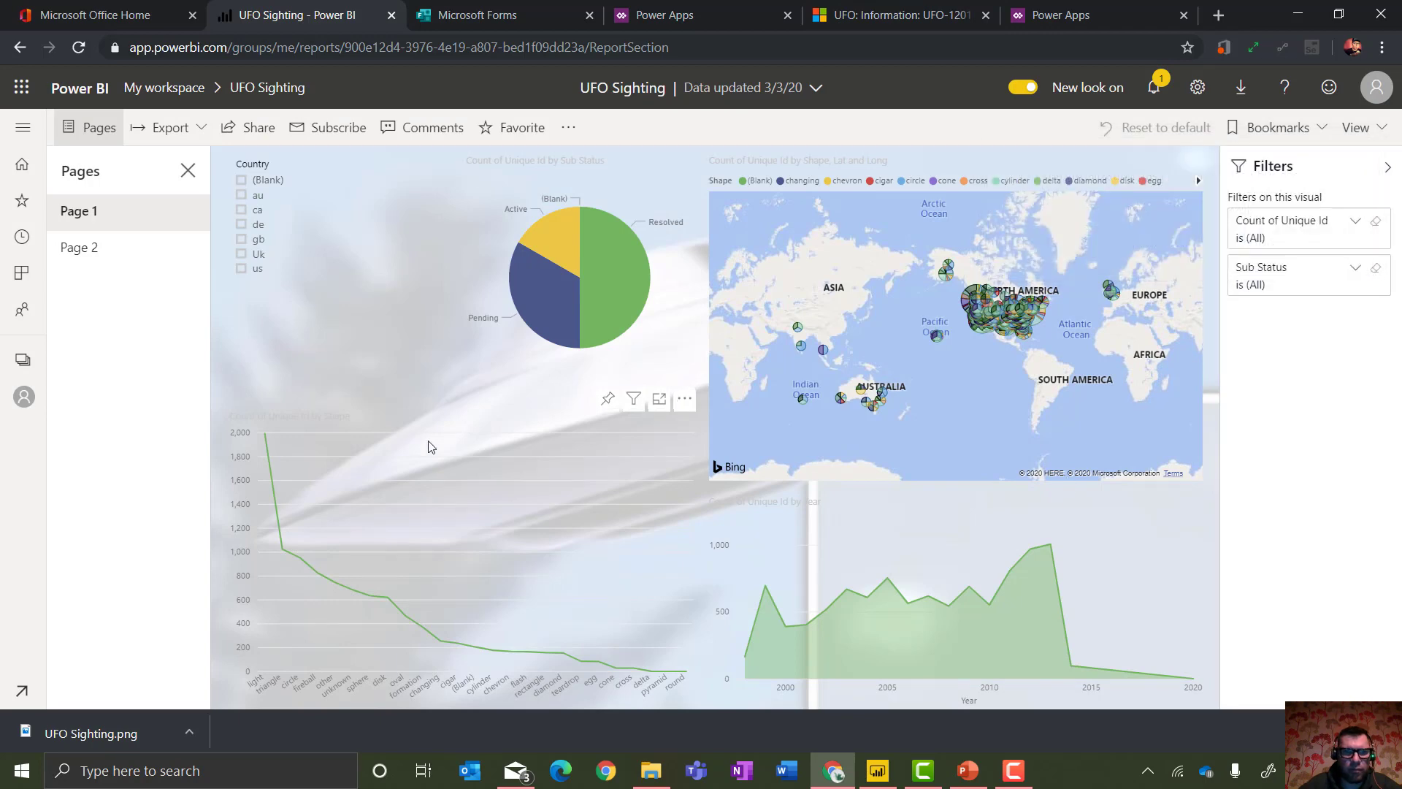
Pin the Sub Status pie chart again, choosing the existing UFOs01 dashboard and keeping the current theme.
click(609, 403)
click(805, 438)
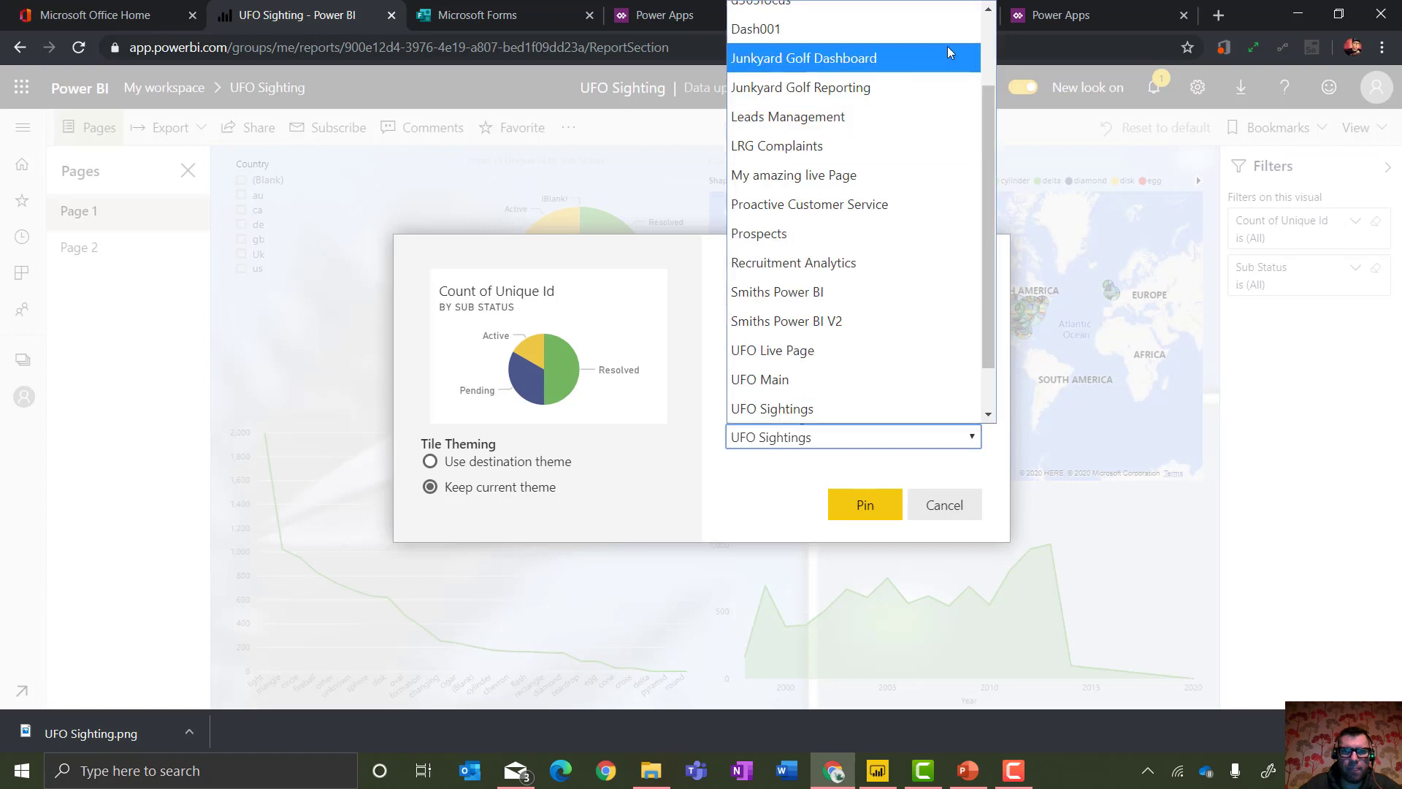
scroll(810, 33, up, 2)
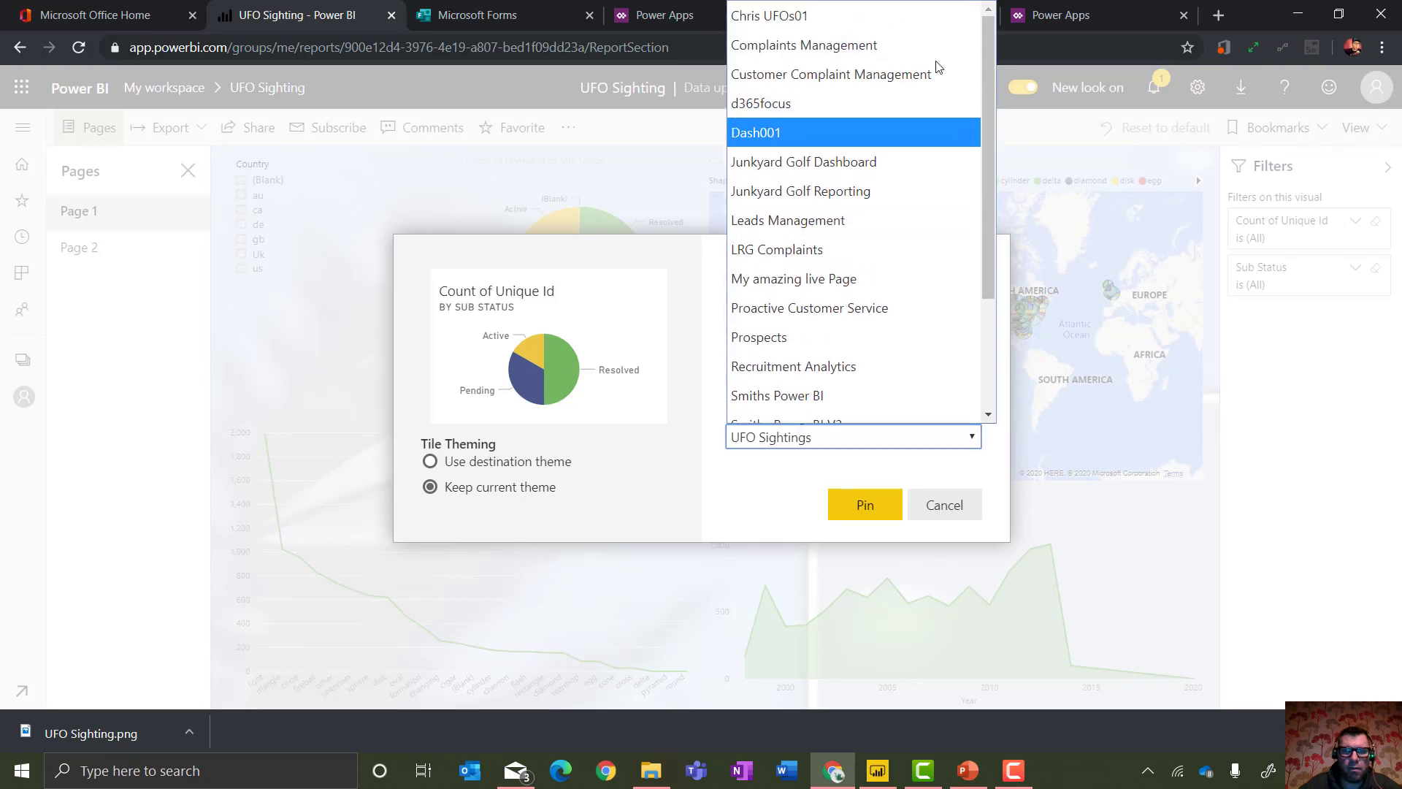
click(808, 33)
click(876, 511)
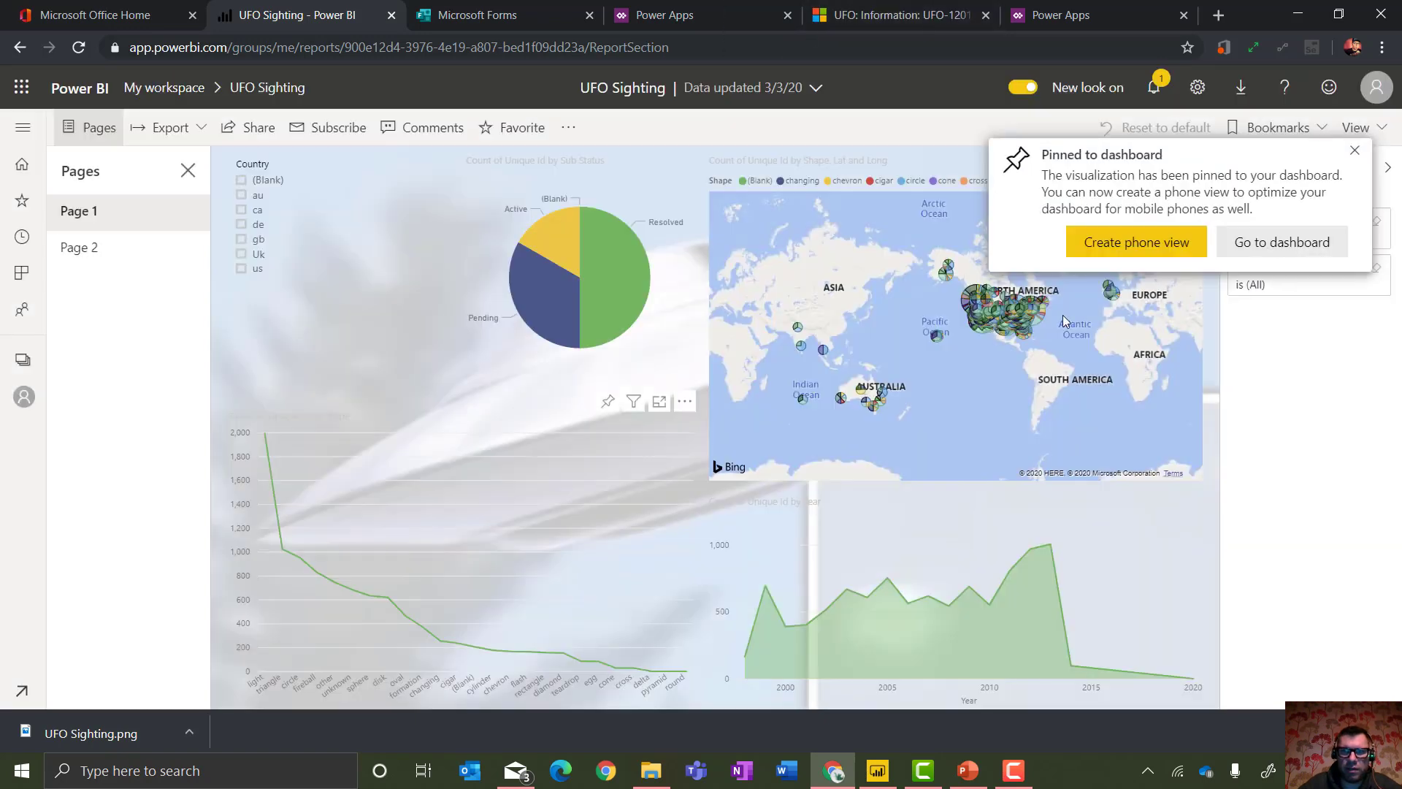
click(1355, 150)
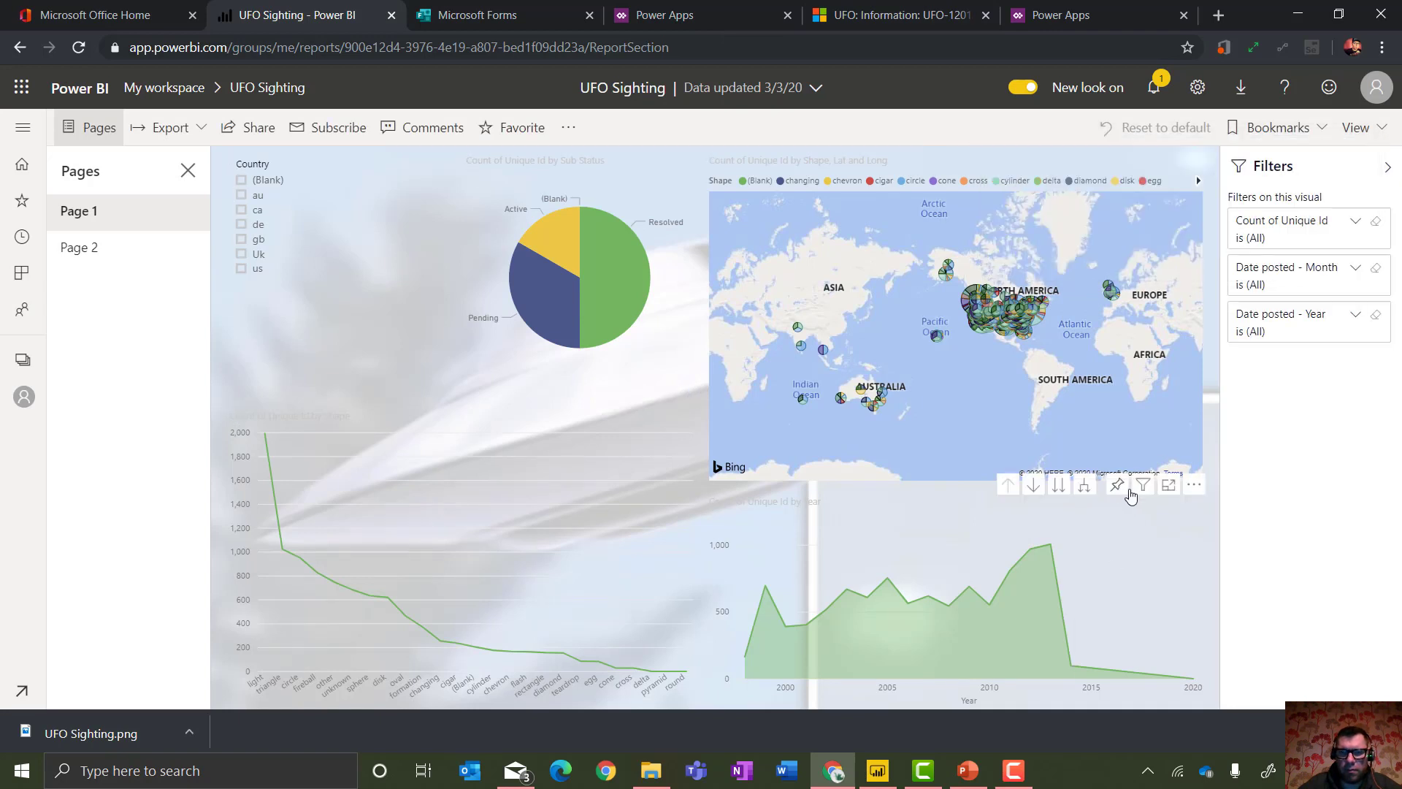
Pin the area chart of Unique Id by Year to the existing UFOs01 dashboard, keeping the current theme.
click(1116, 486)
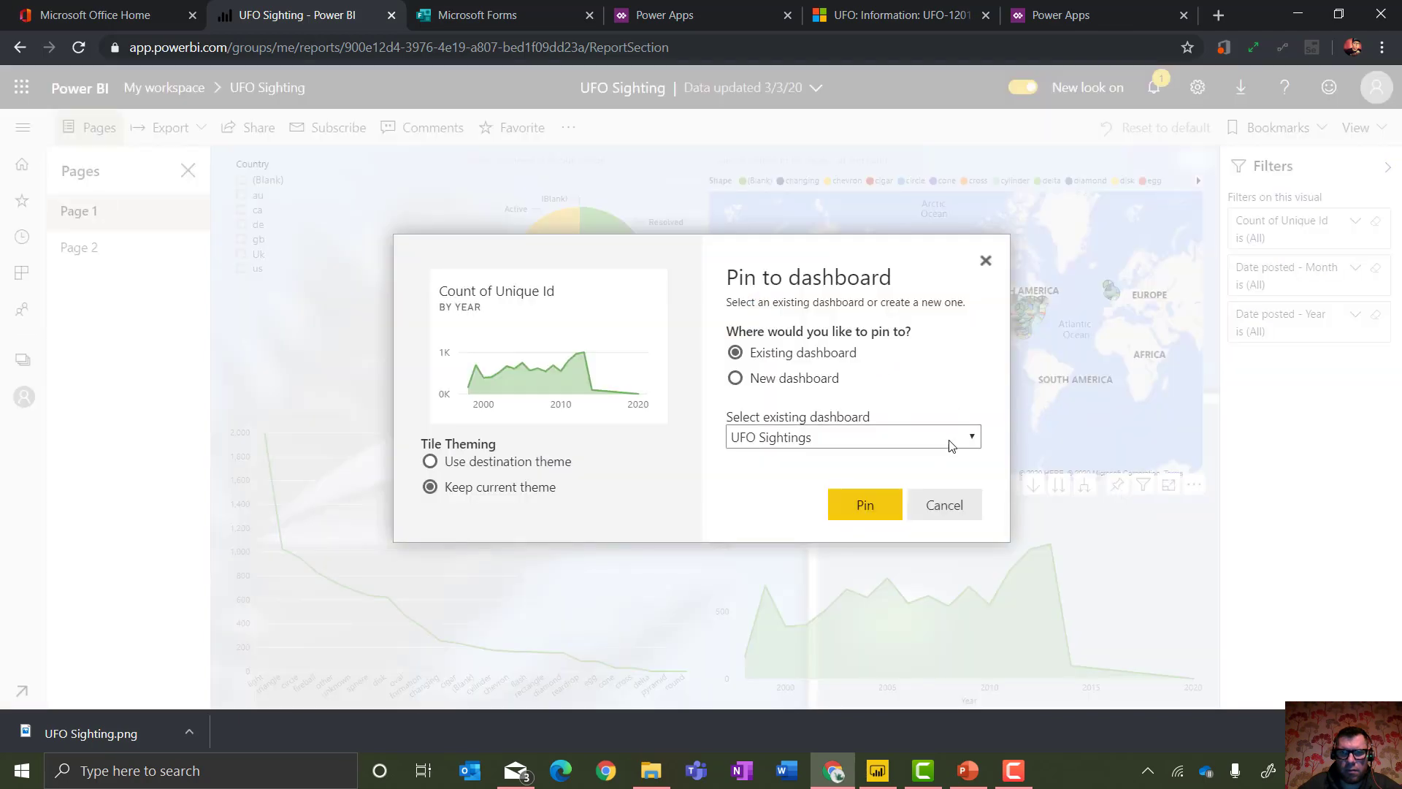
click(950, 438)
drag(988, 151, 971, 33)
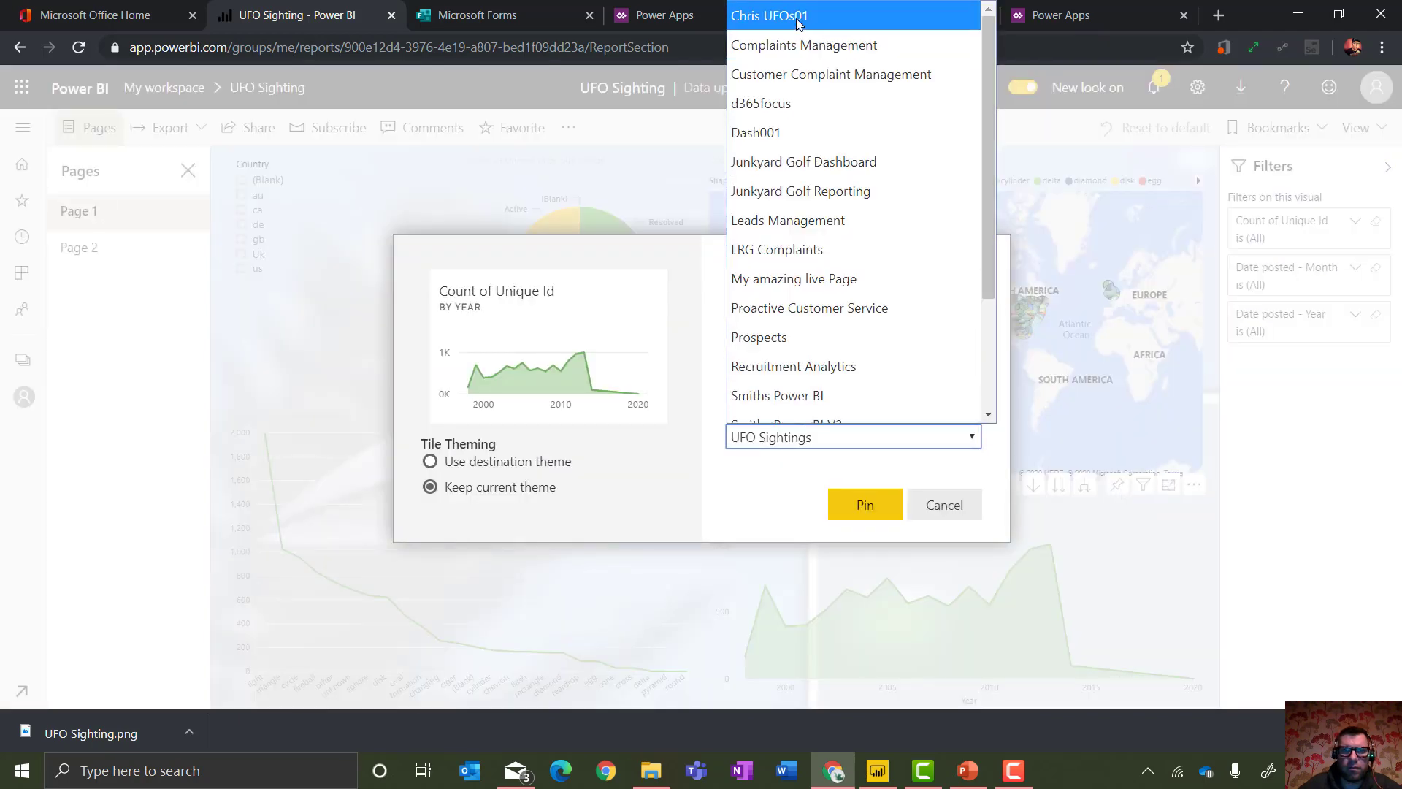
click(964, 16)
click(864, 507)
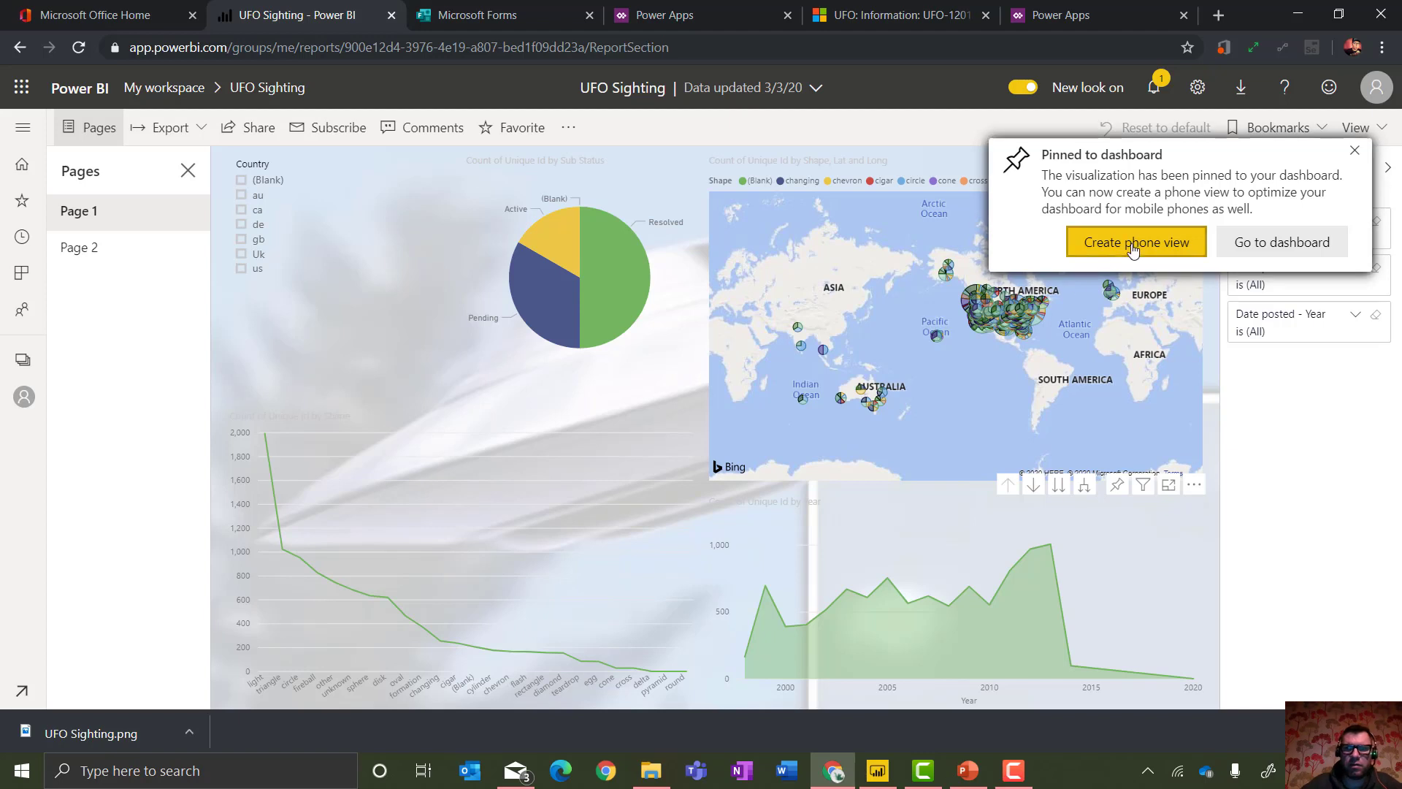
click(1354, 156)
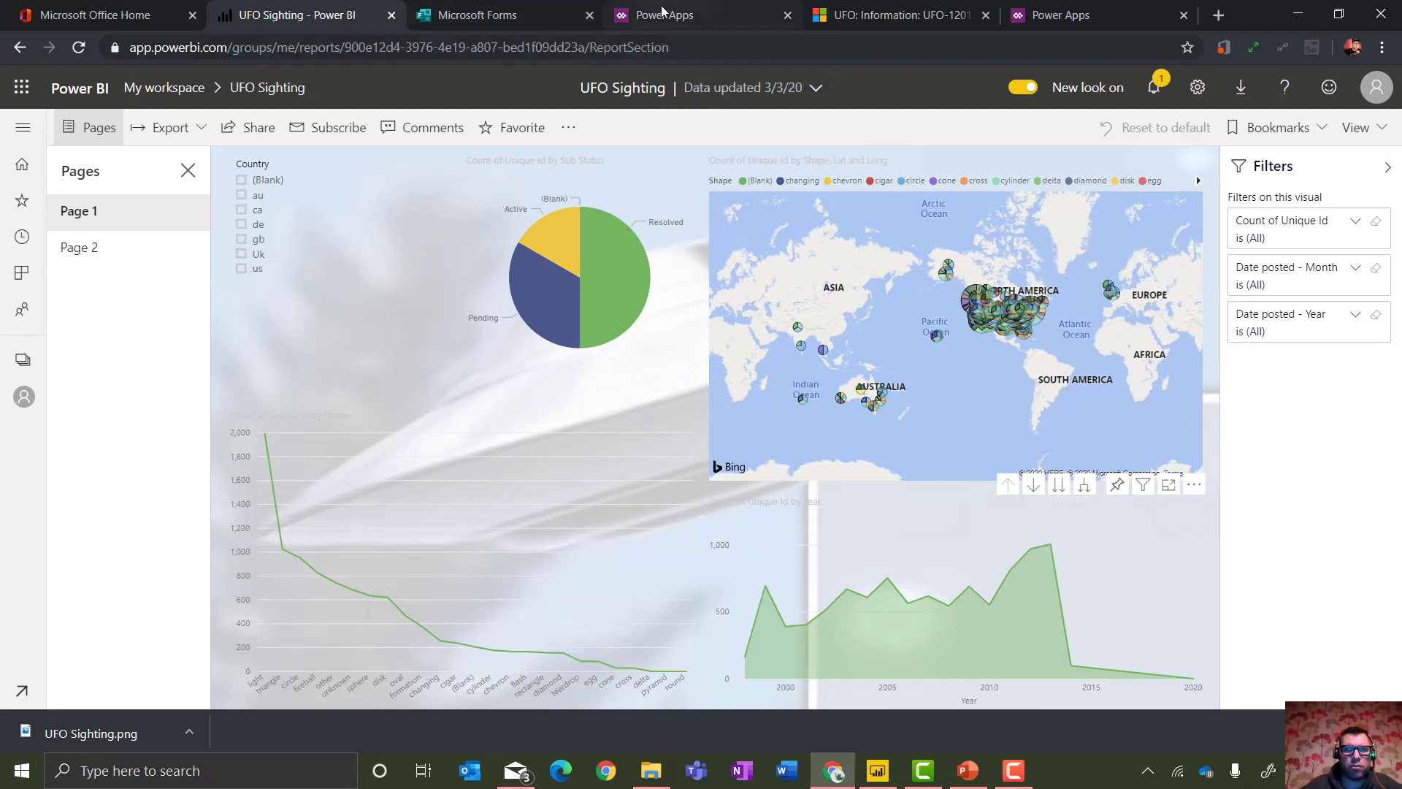
Close the redundant second Power Apps browser tab.
click(663, 16)
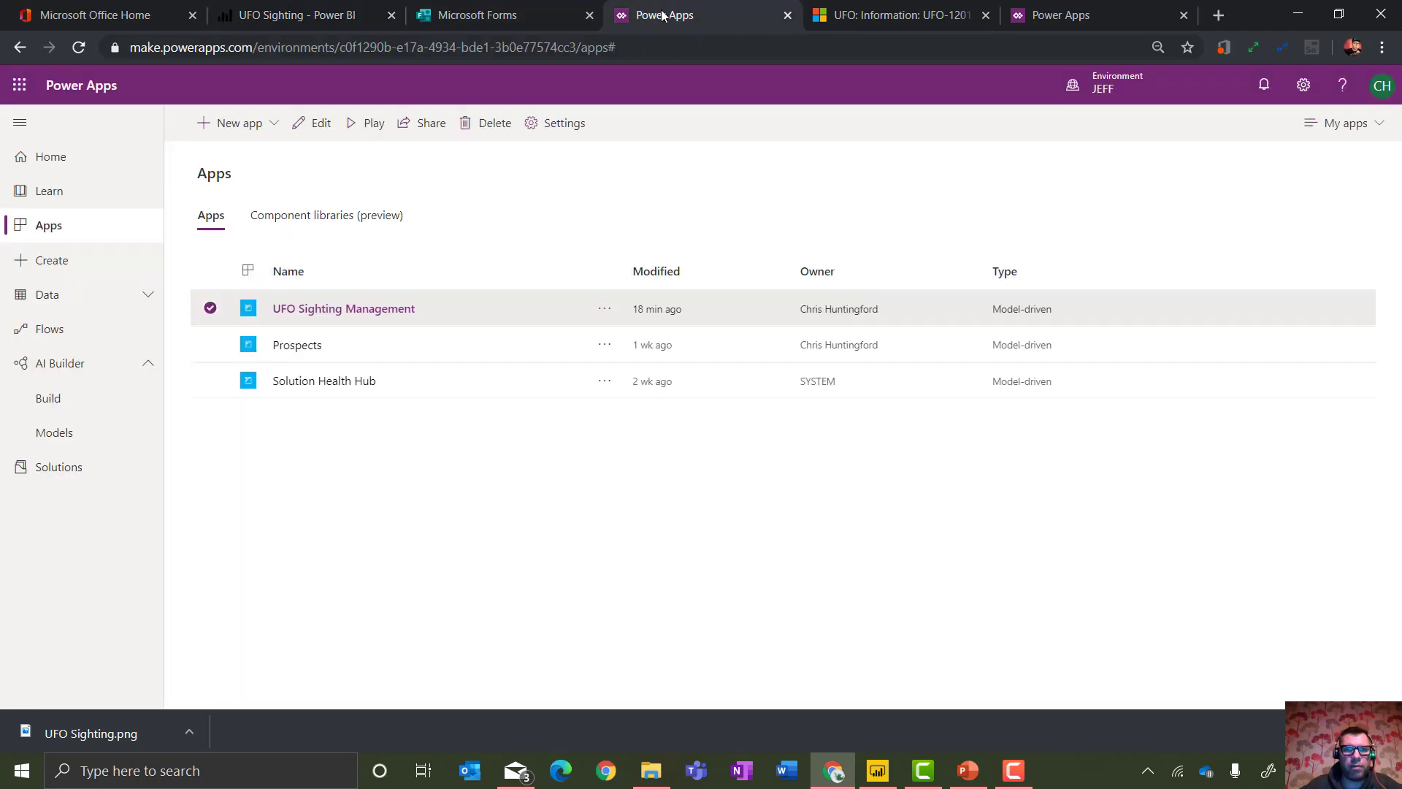
click(1070, 14)
click(1183, 15)
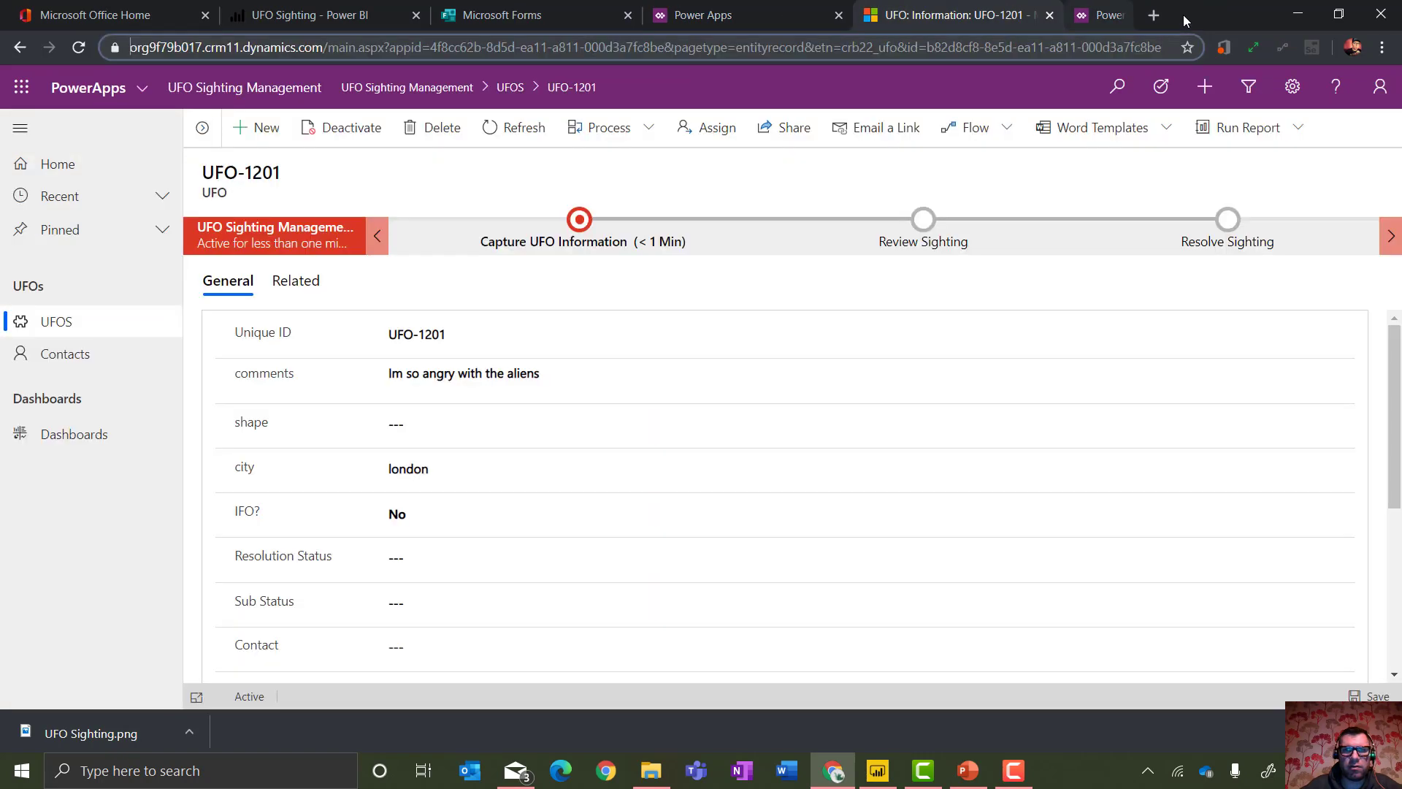
click(802, 24)
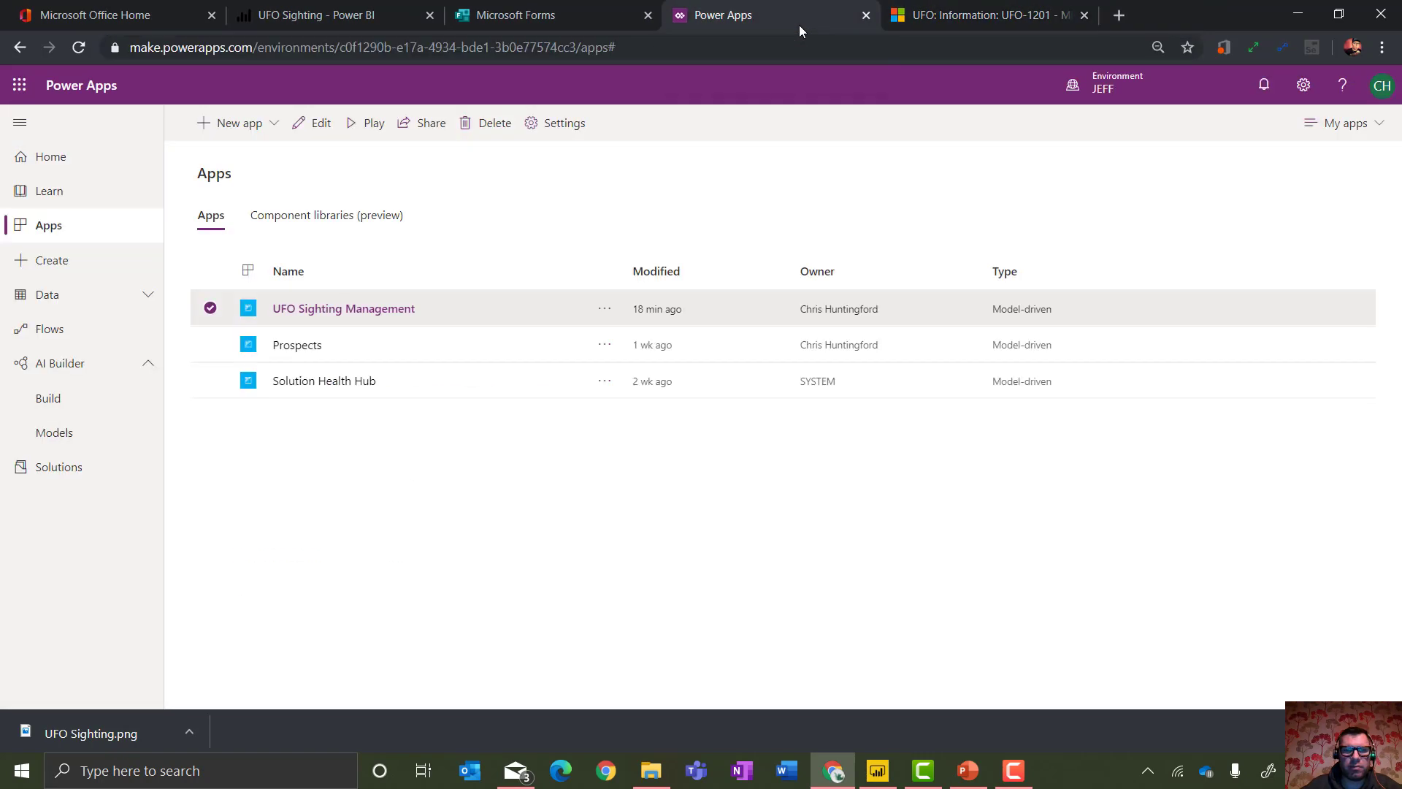
click(953, 10)
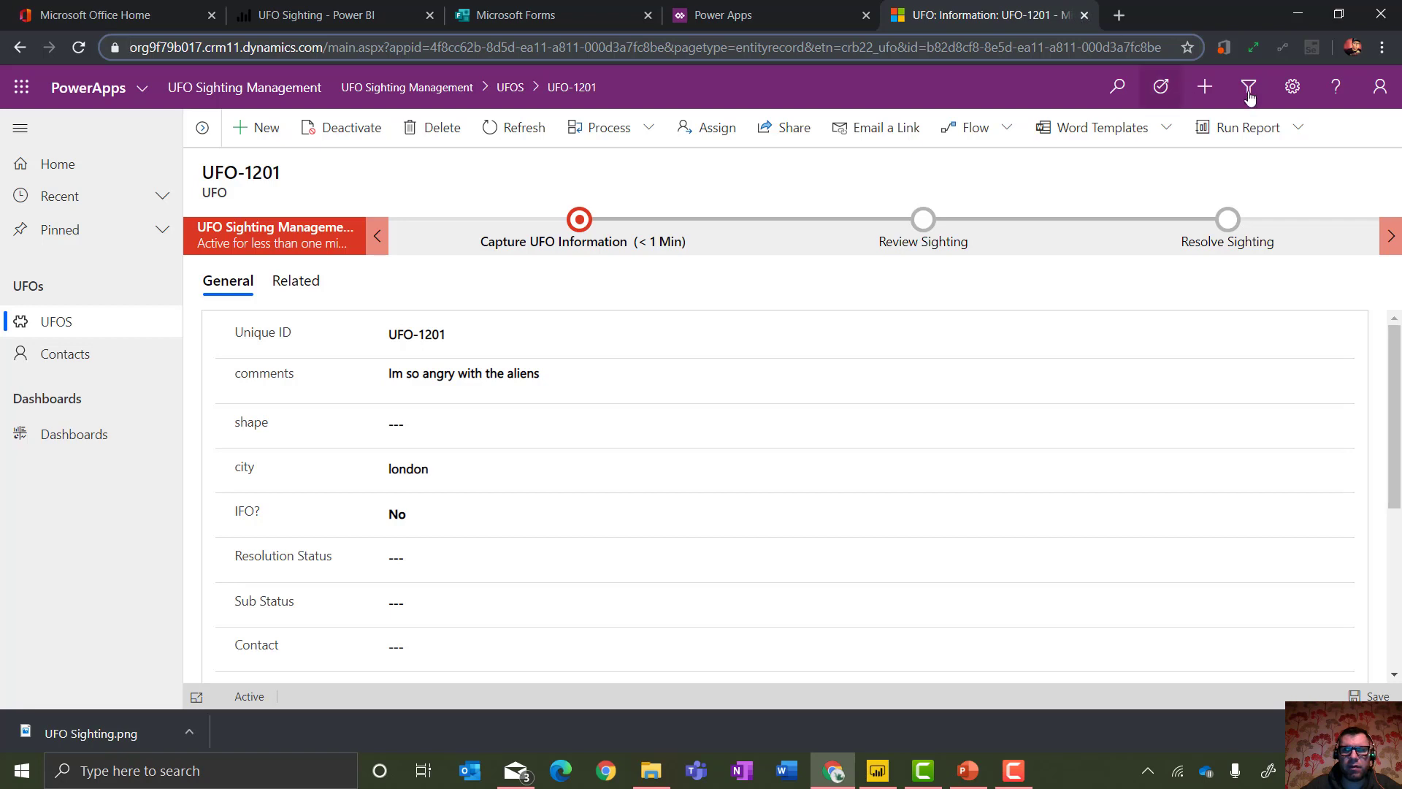
click(1293, 86)
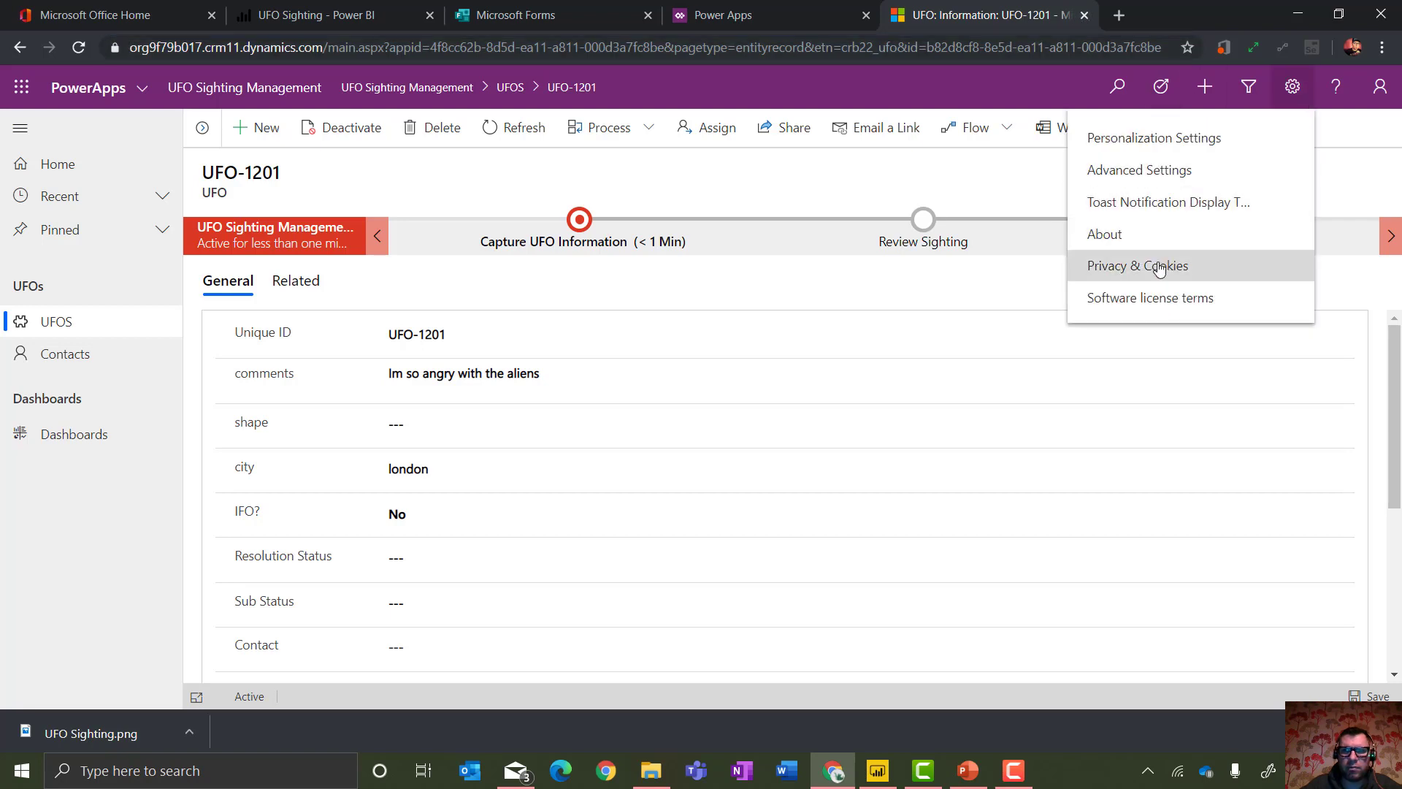
click(462, 187)
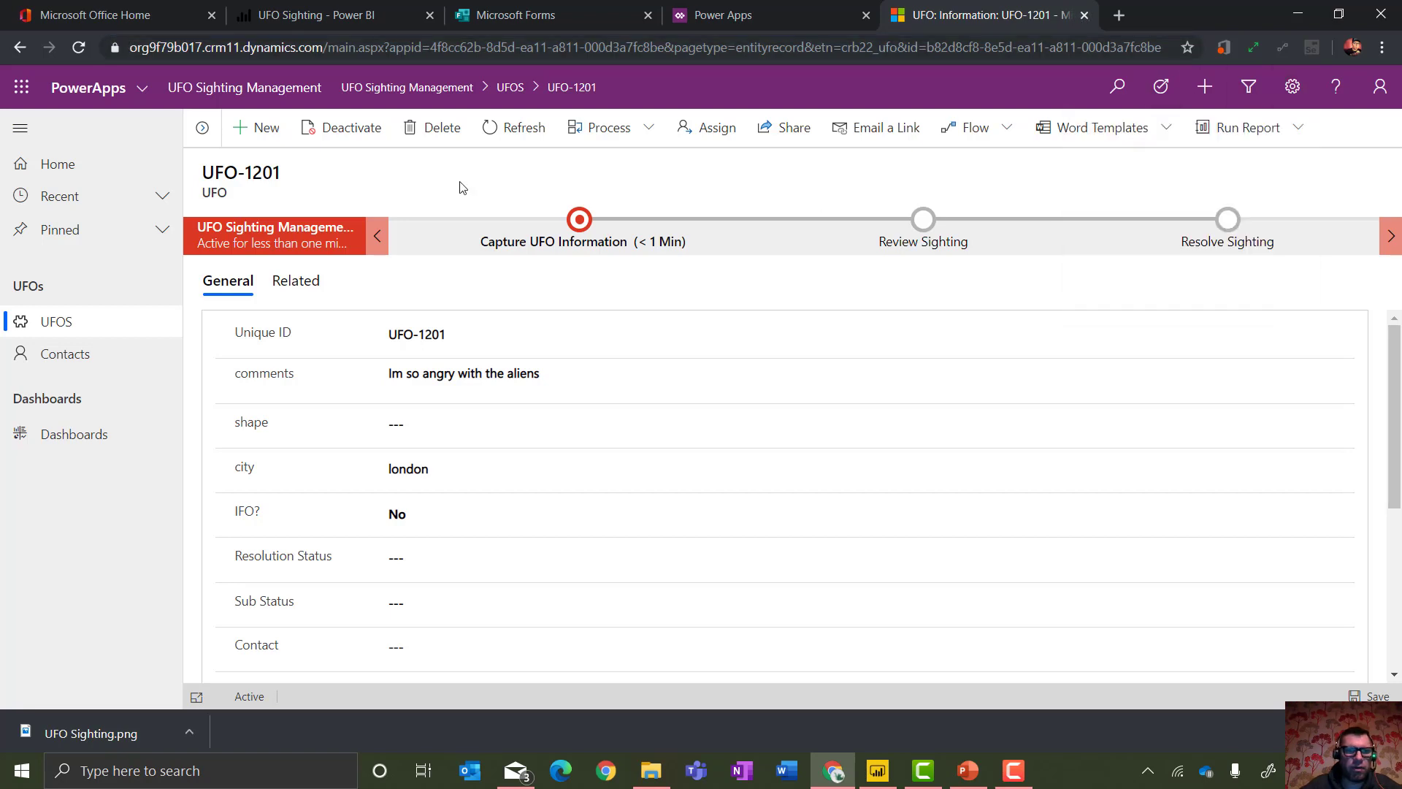
Open the app's Dashboards area and check which types of new dashboard it offers.
click(81, 434)
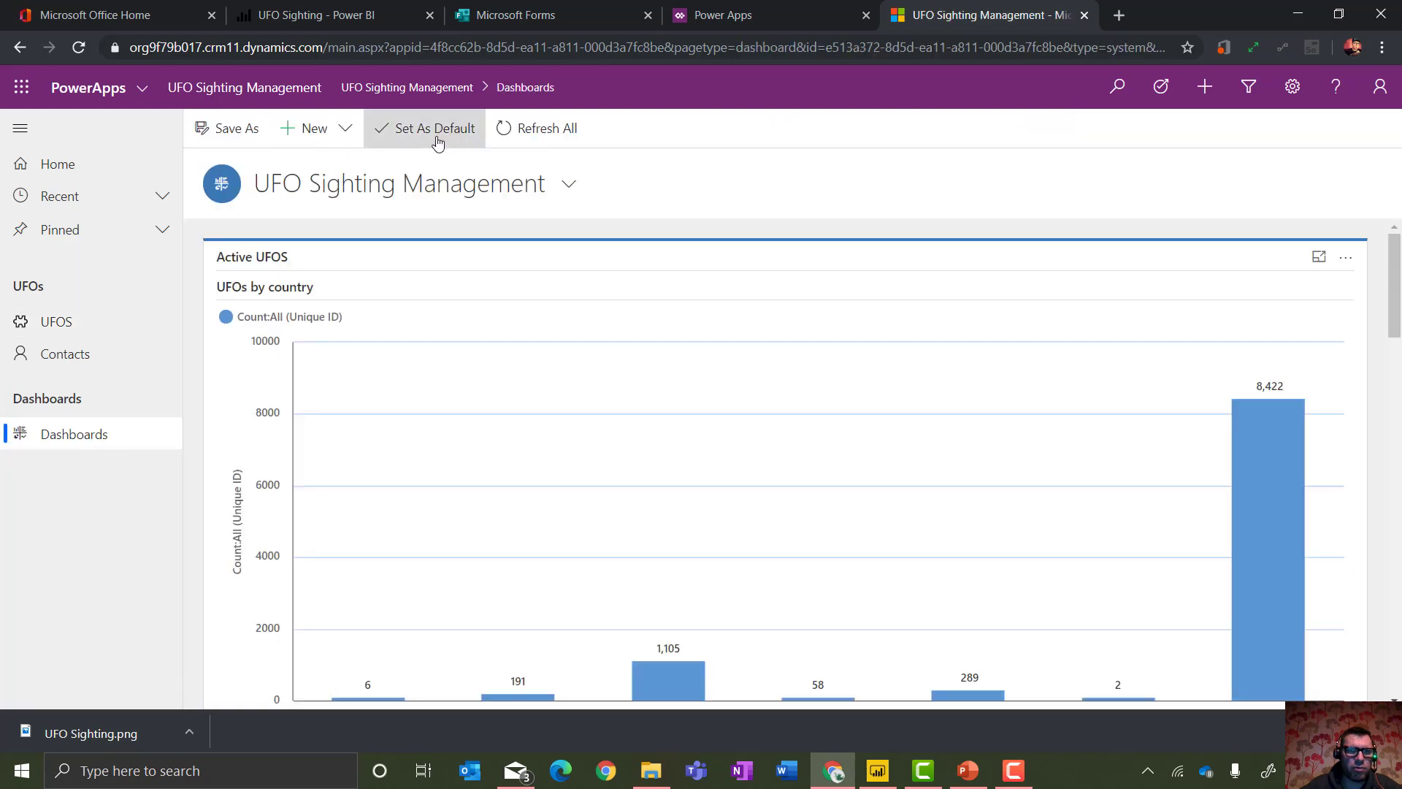
click(344, 130)
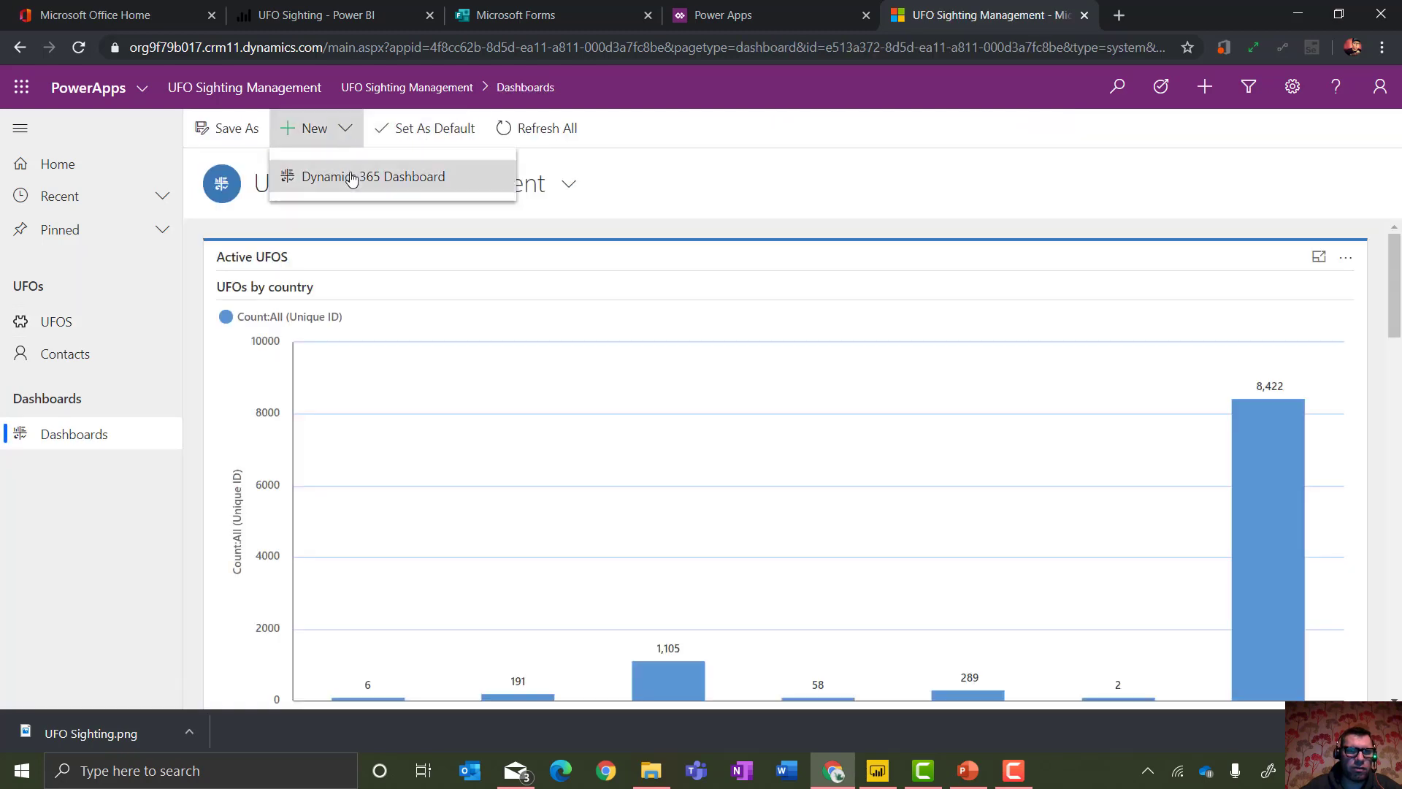
click(738, 153)
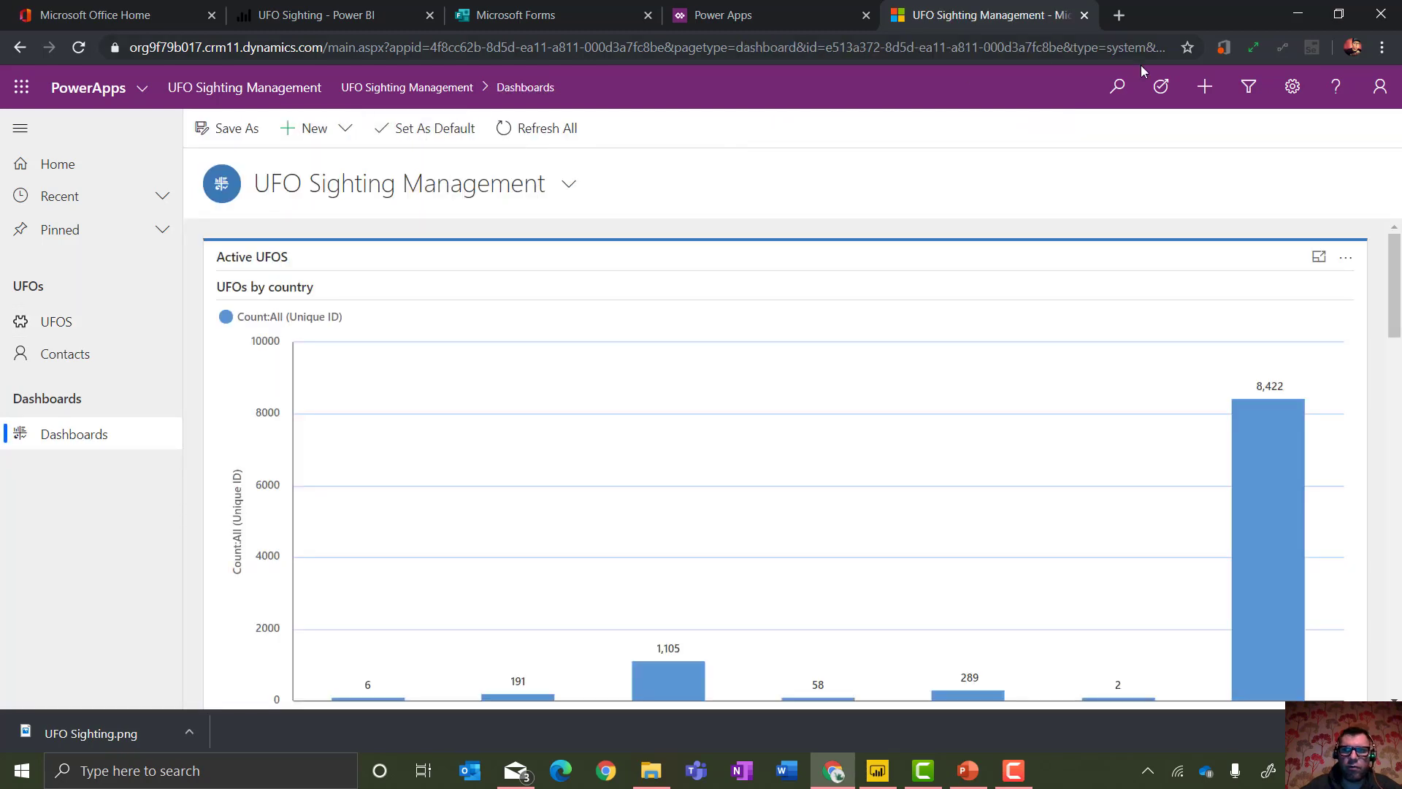
Allow Power BI visualization embedding in the Reporting section of the environment's System Settings, save, and close the settings page.
click(1291, 86)
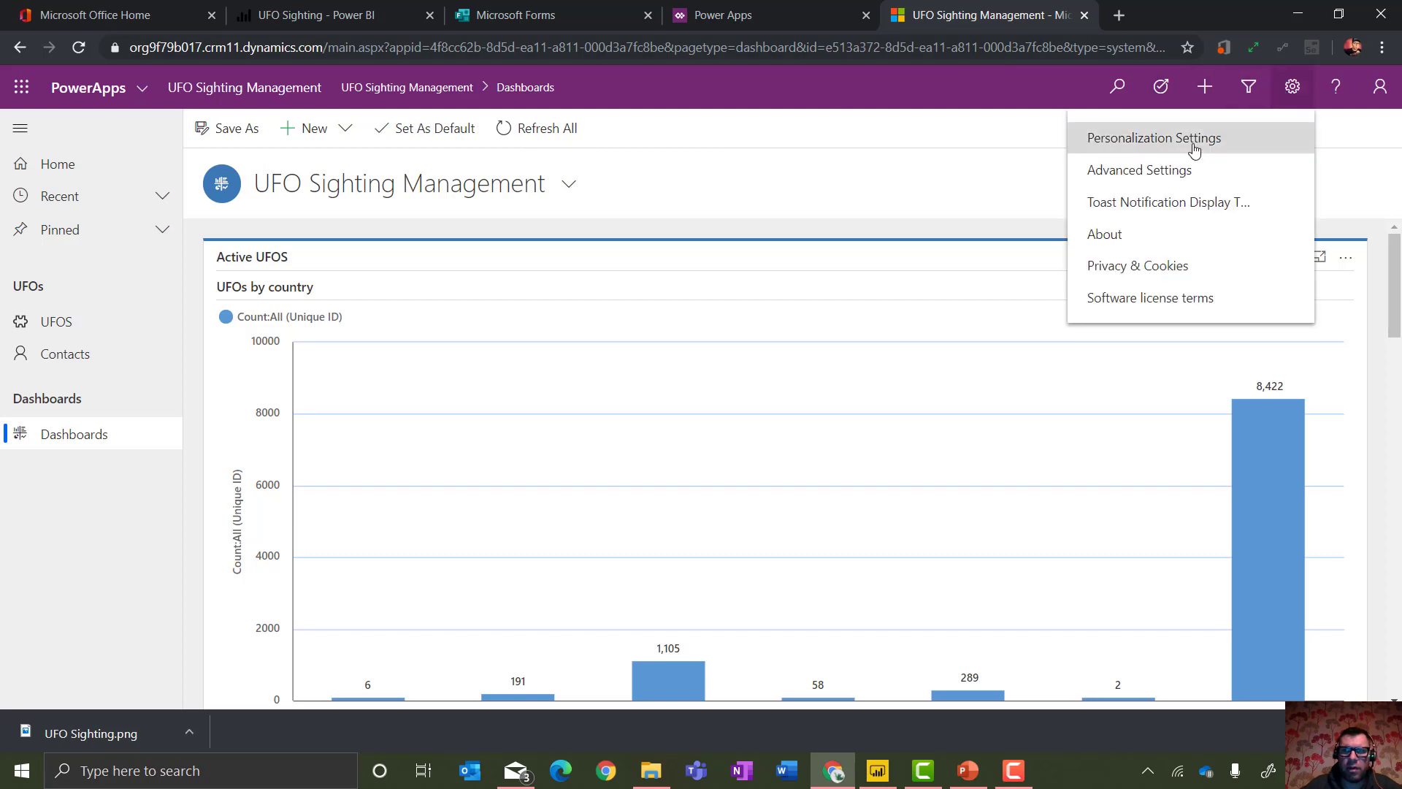
click(1174, 171)
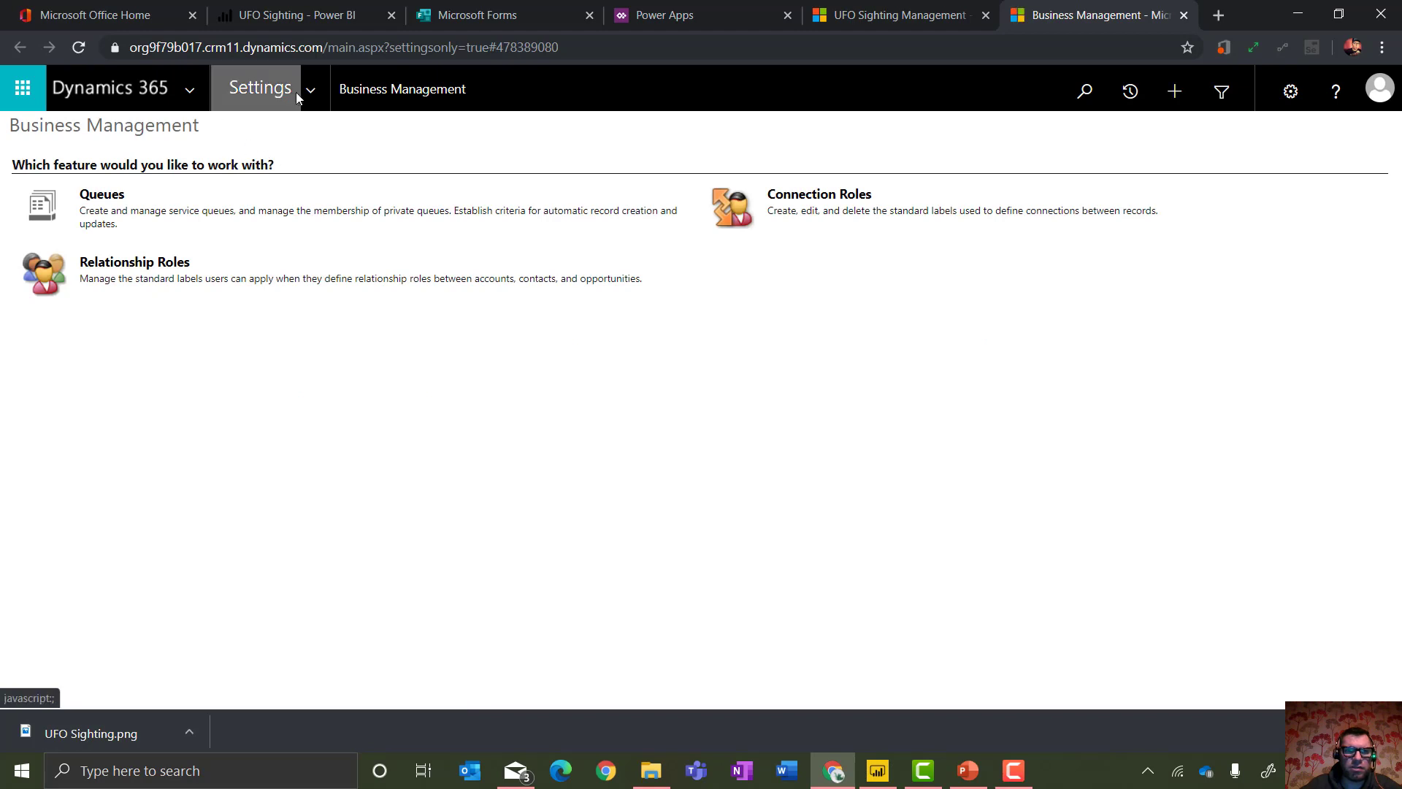
click(309, 92)
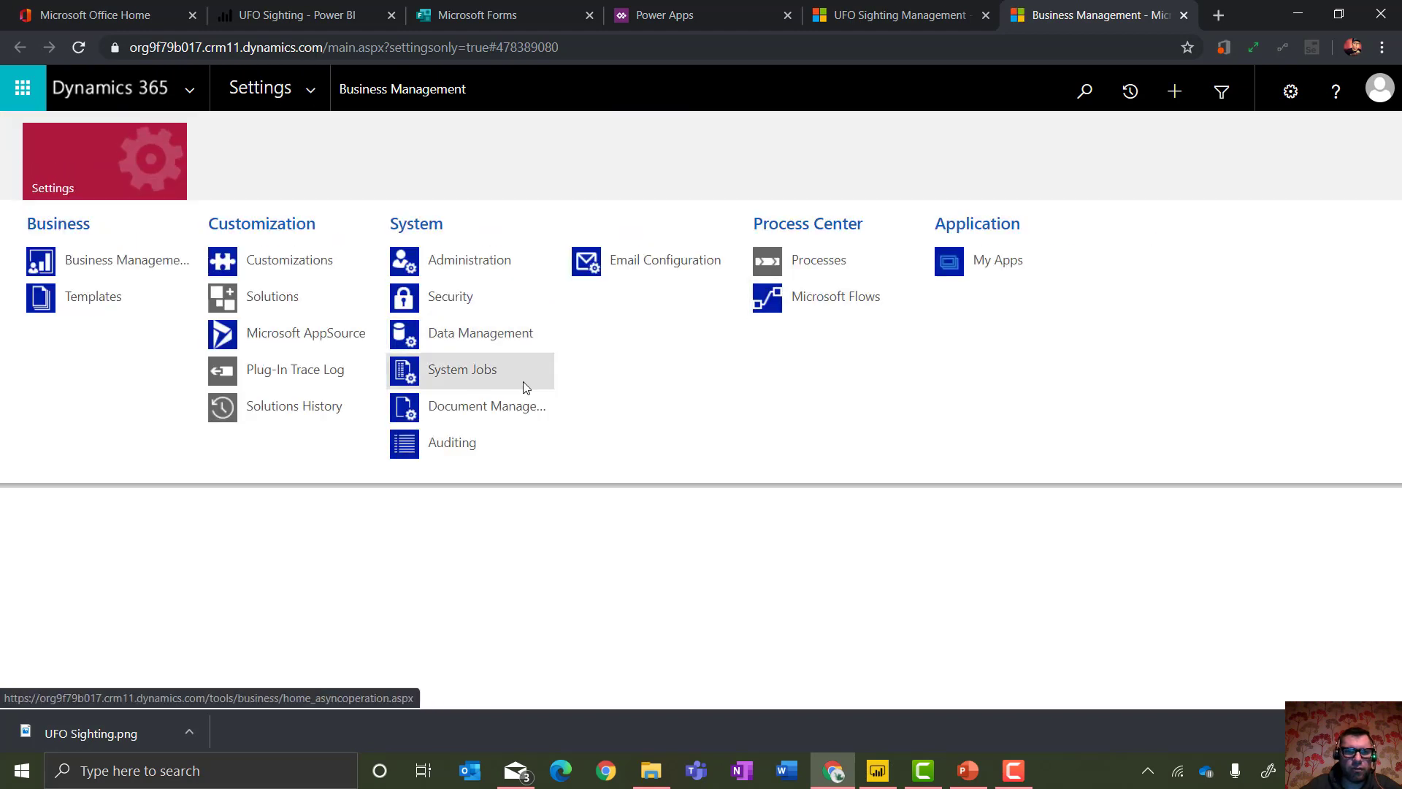
click(495, 270)
click(820, 224)
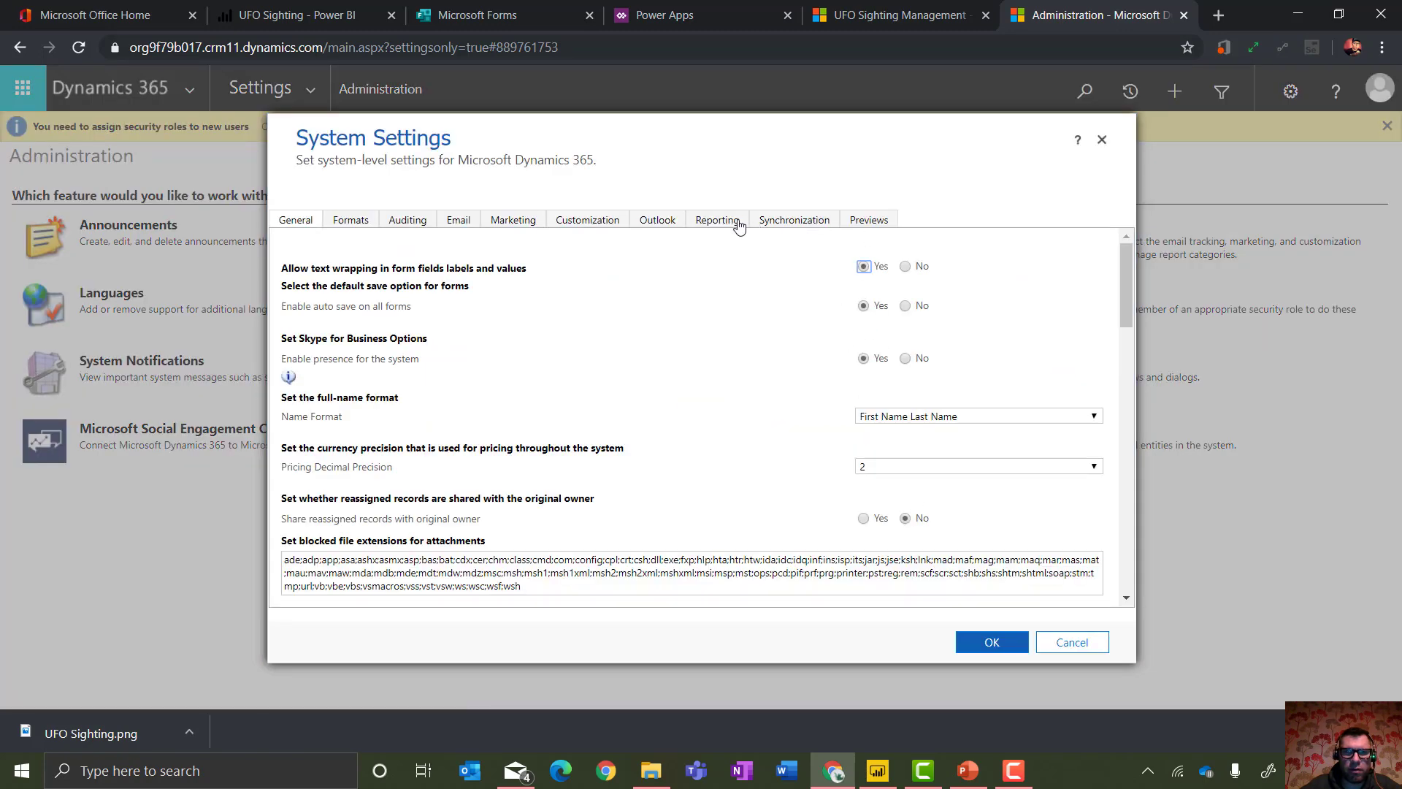
click(738, 225)
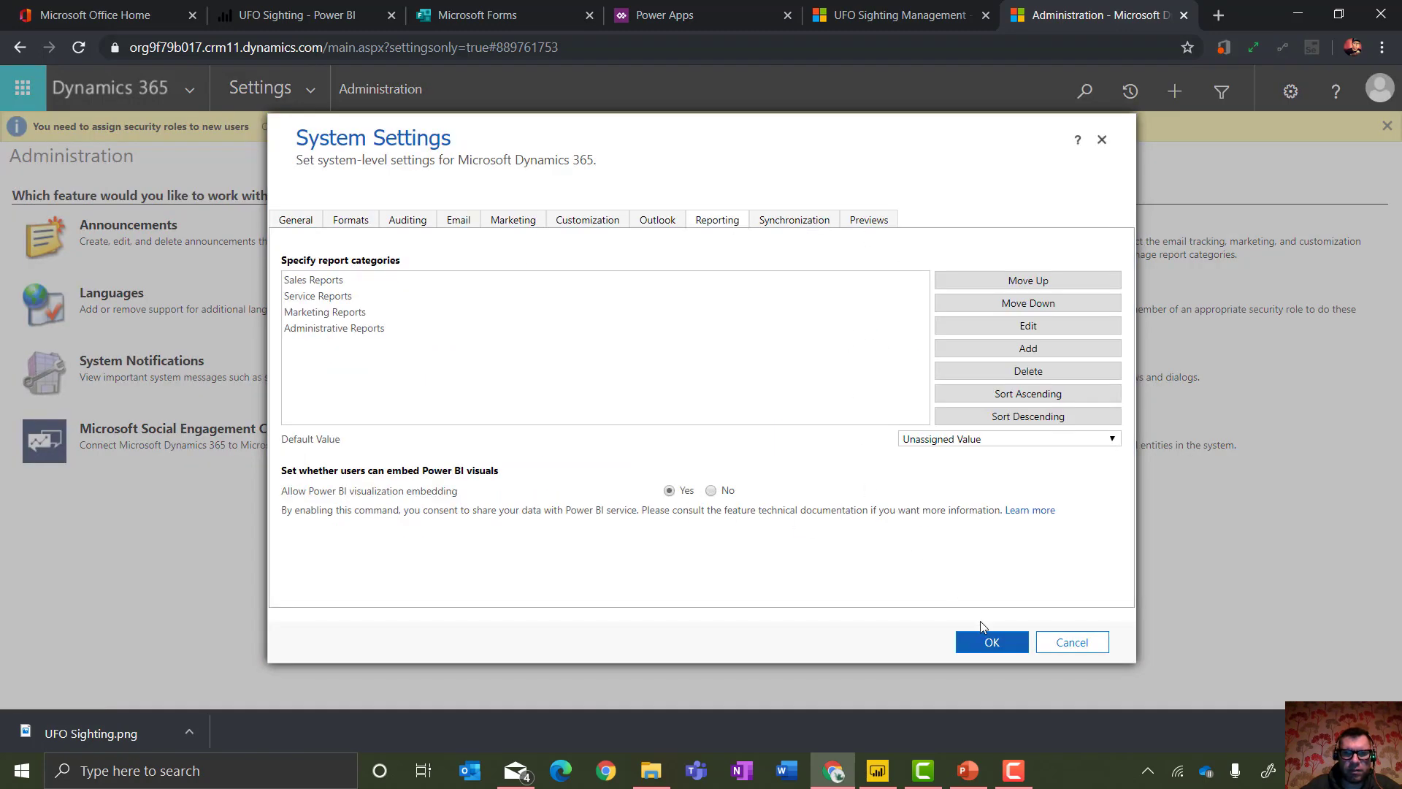
click(982, 644)
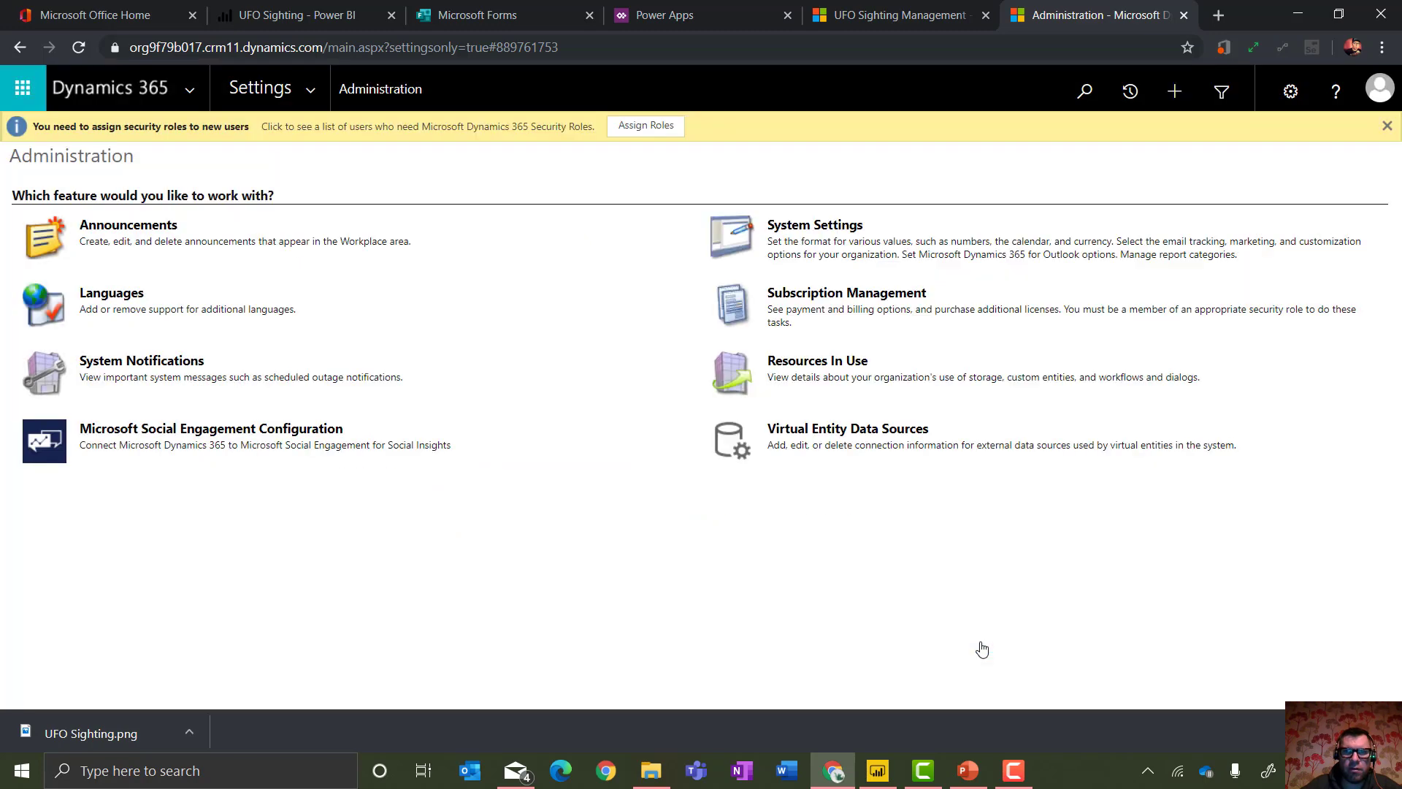
click(1183, 15)
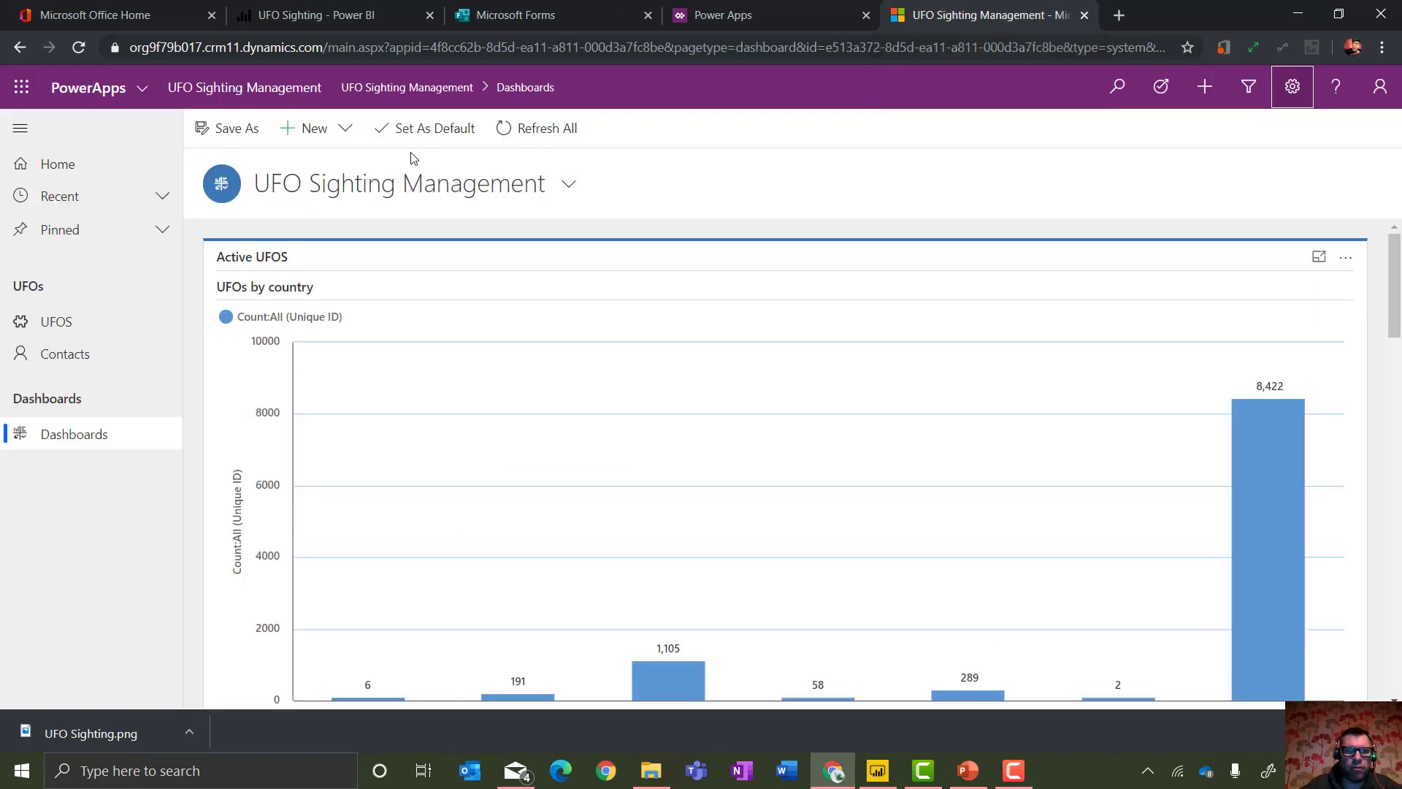
Reload the Dashboards page and add the UFOs01 Power BI dashboard from My workspace, leaving mobile access off.
click(73, 53)
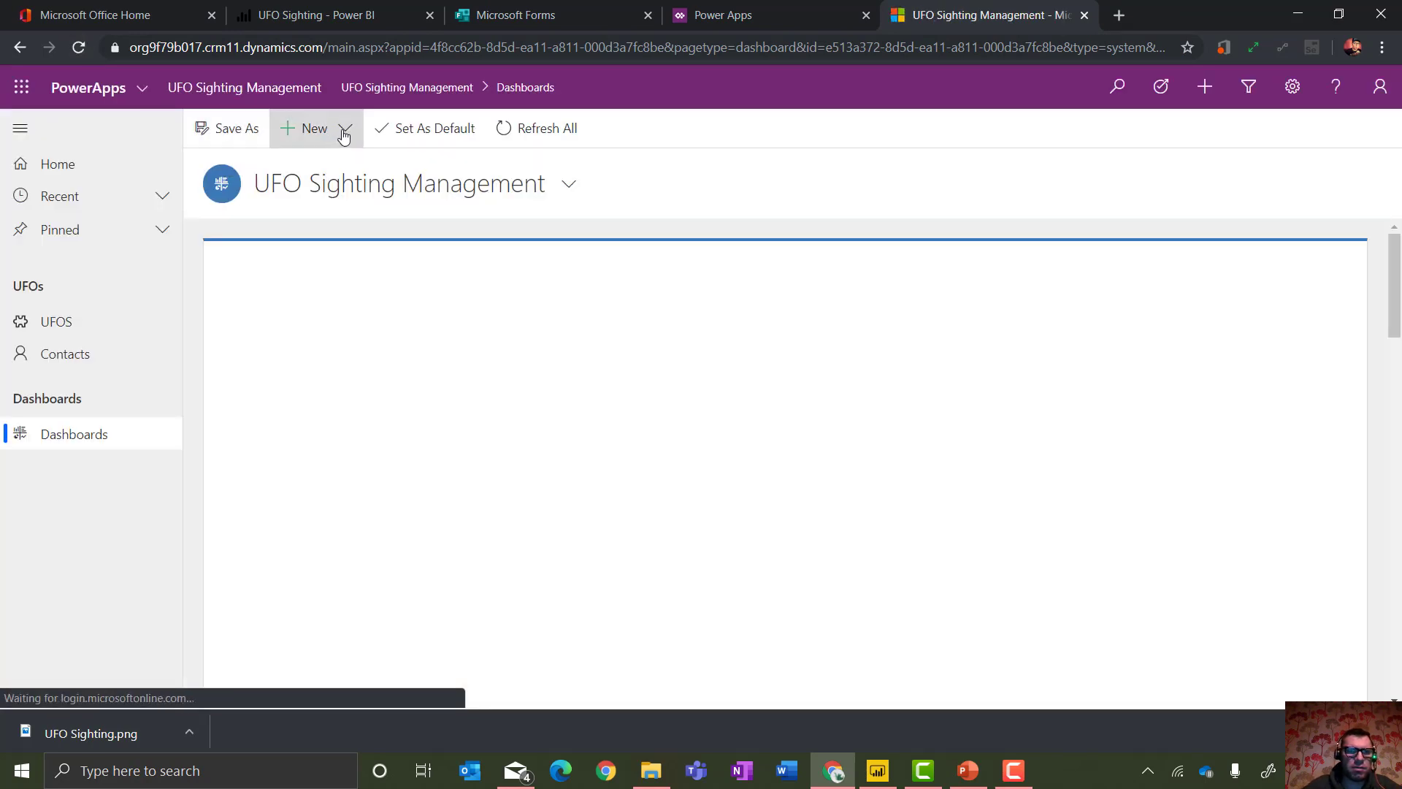
click(344, 135)
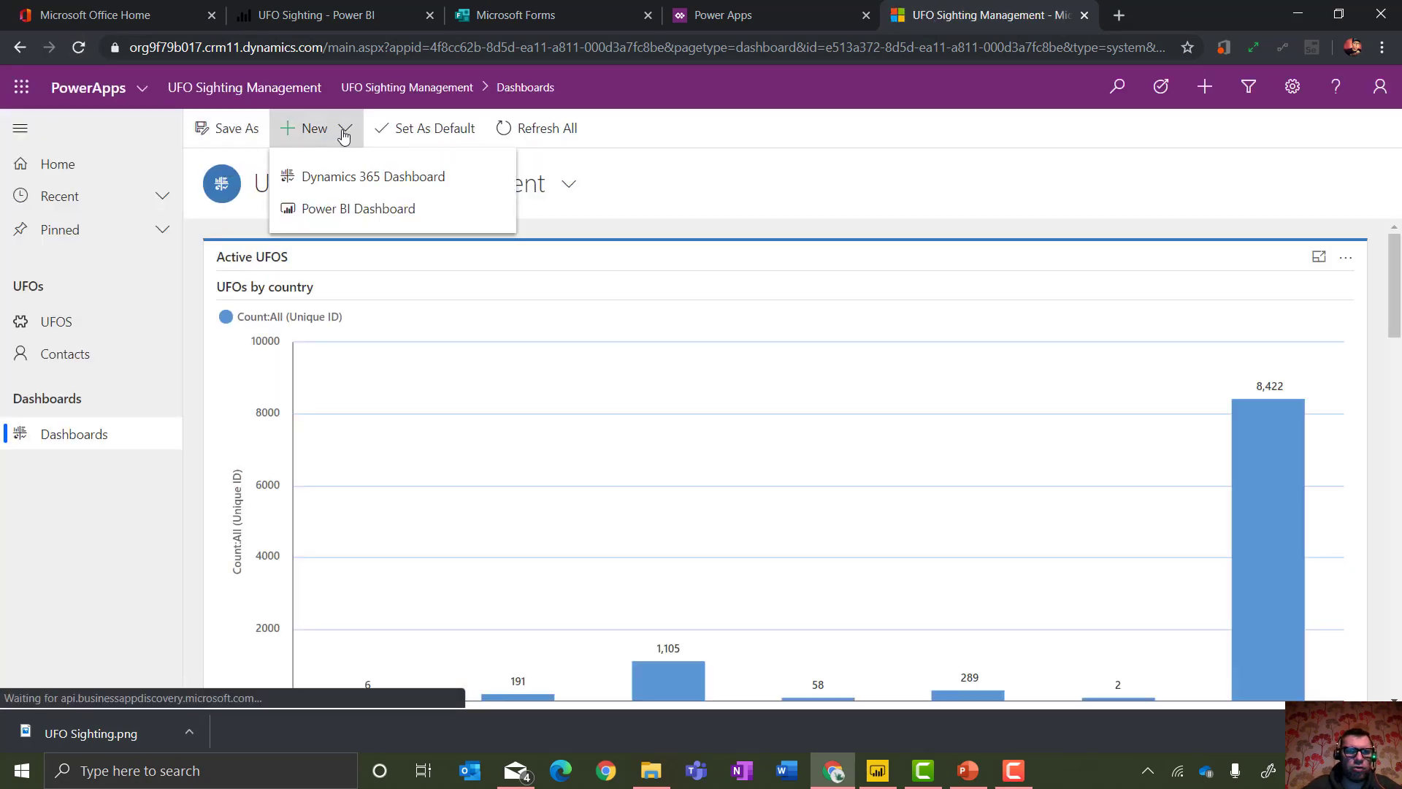
click(360, 207)
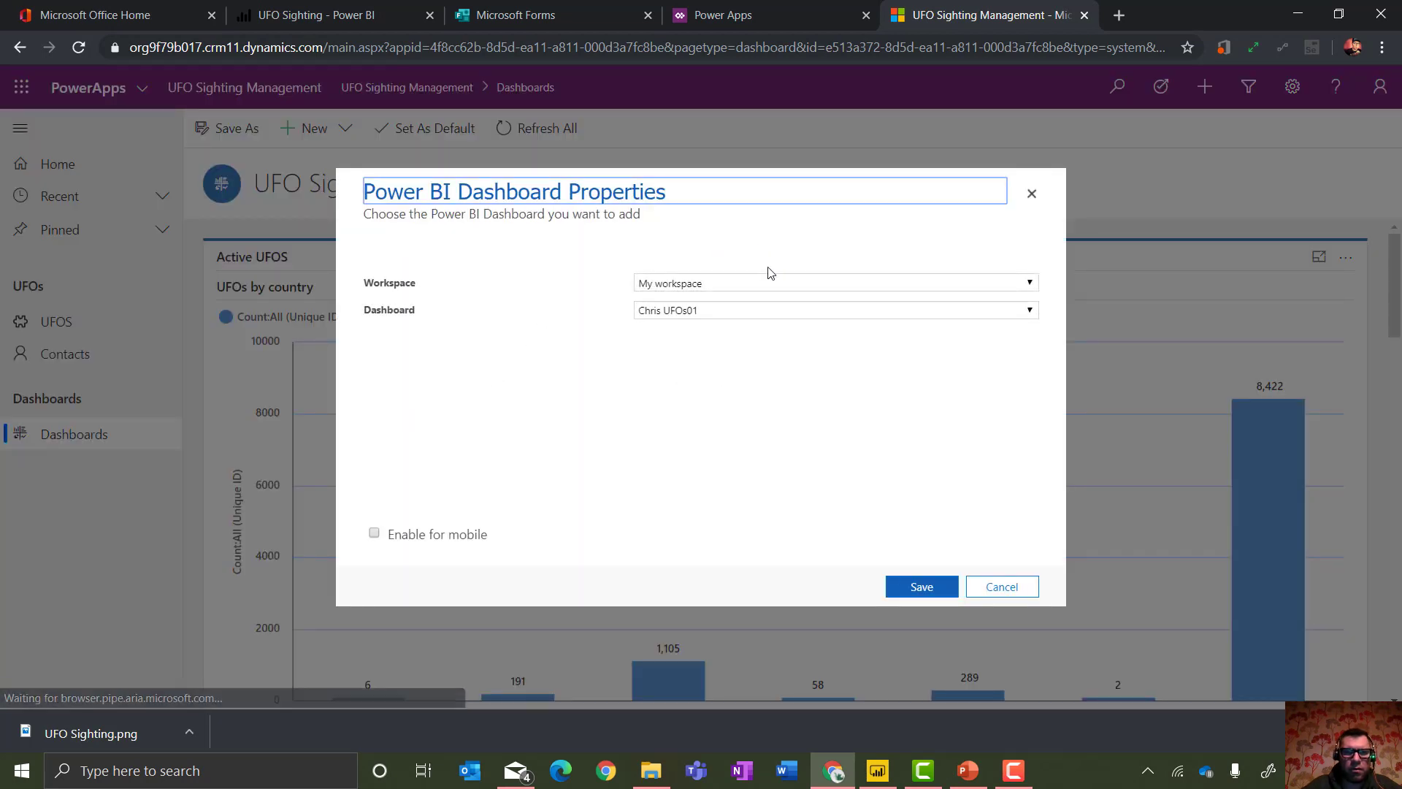
click(908, 585)
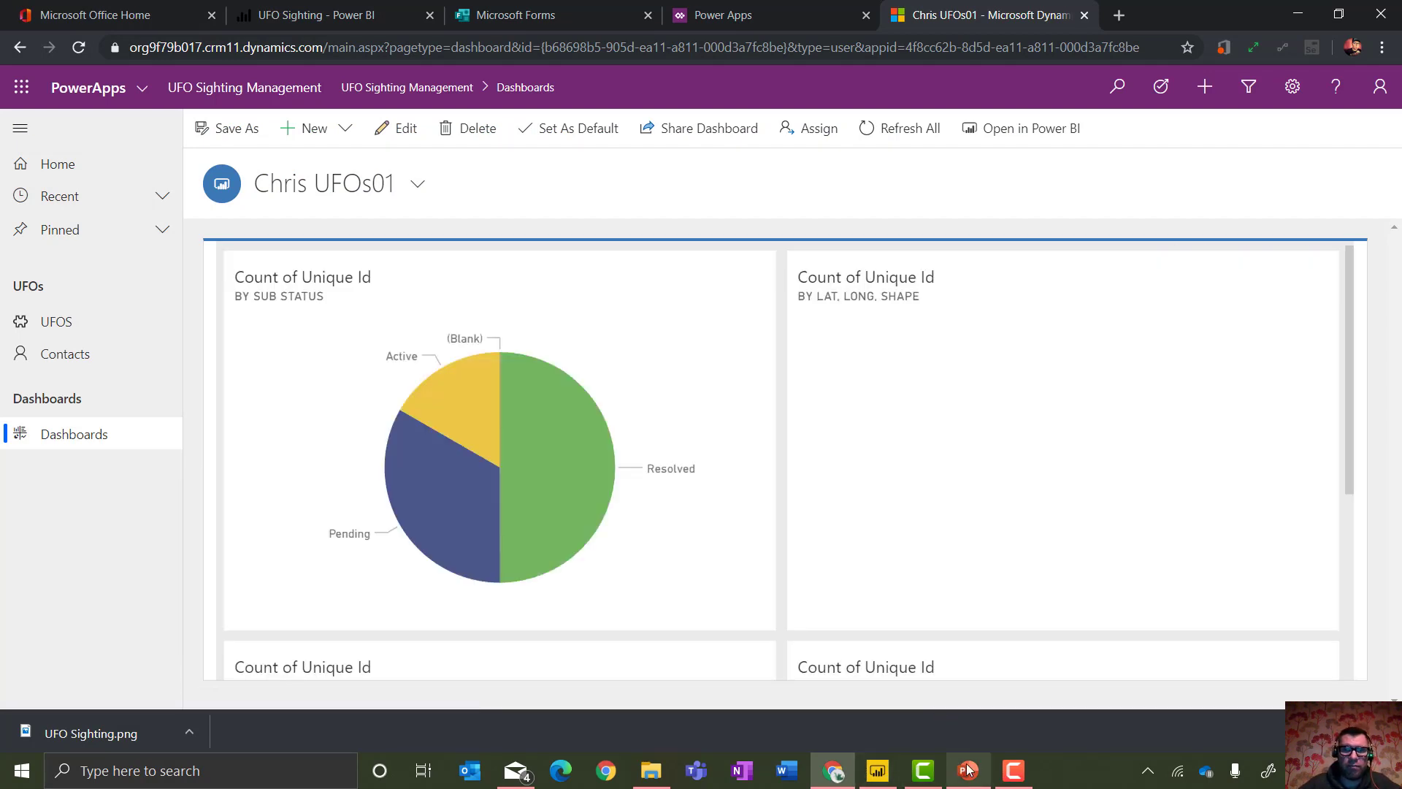
Switch to PowerPoint to review the solution architecture slide, and return to the browser.
click(968, 769)
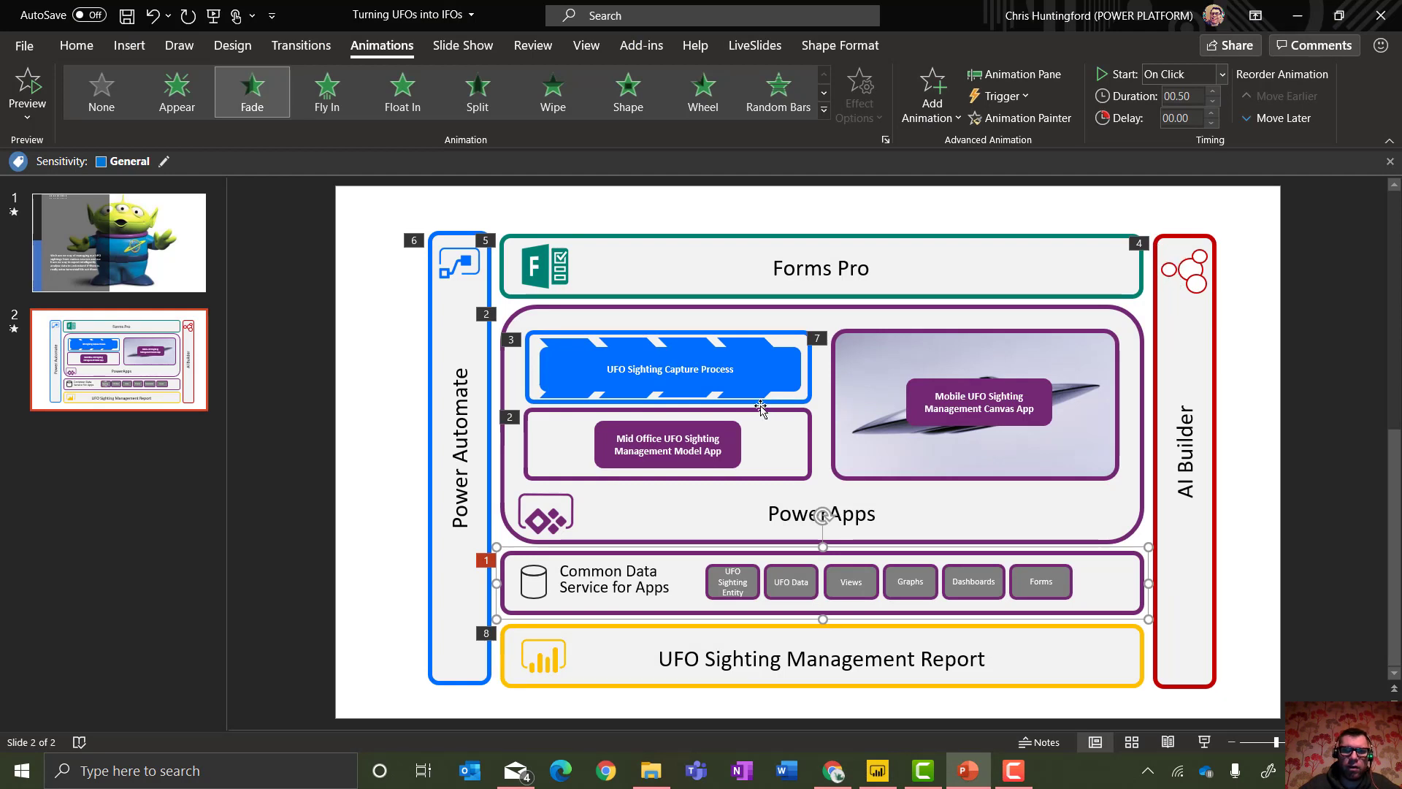
click(1298, 14)
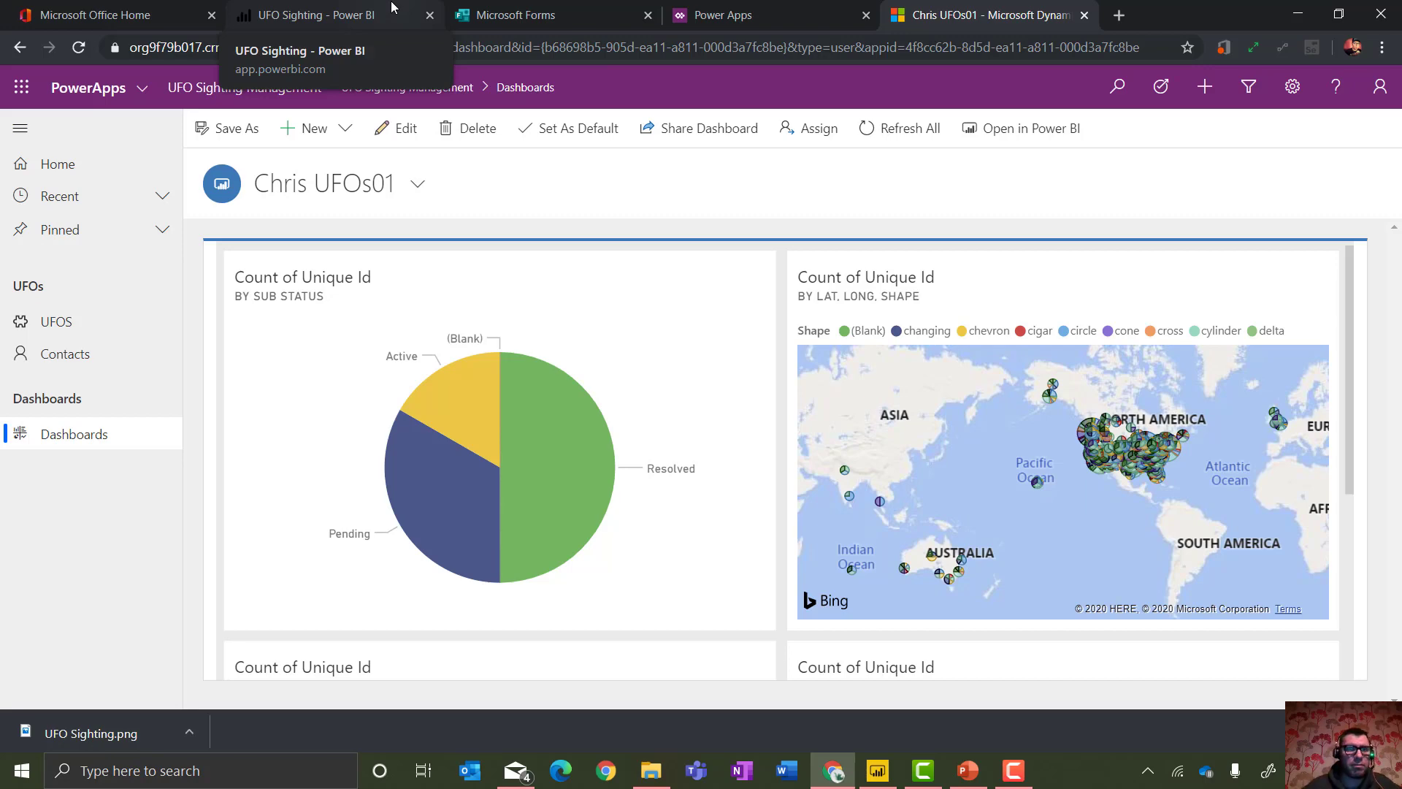
Close the browser tabs holding the UFO Sighting Power BI report and Microsoft Forms.
click(362, 10)
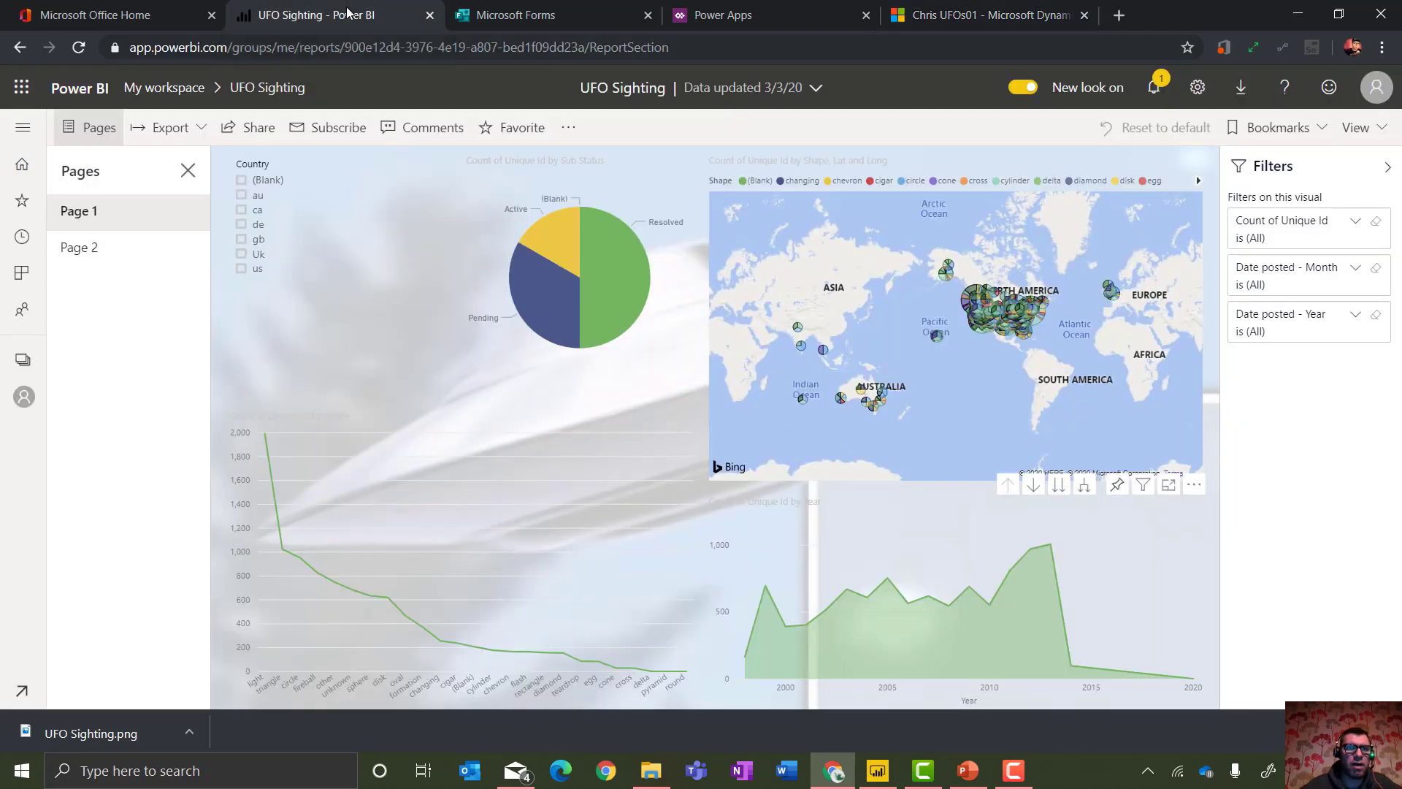
click(431, 16)
click(431, 16)
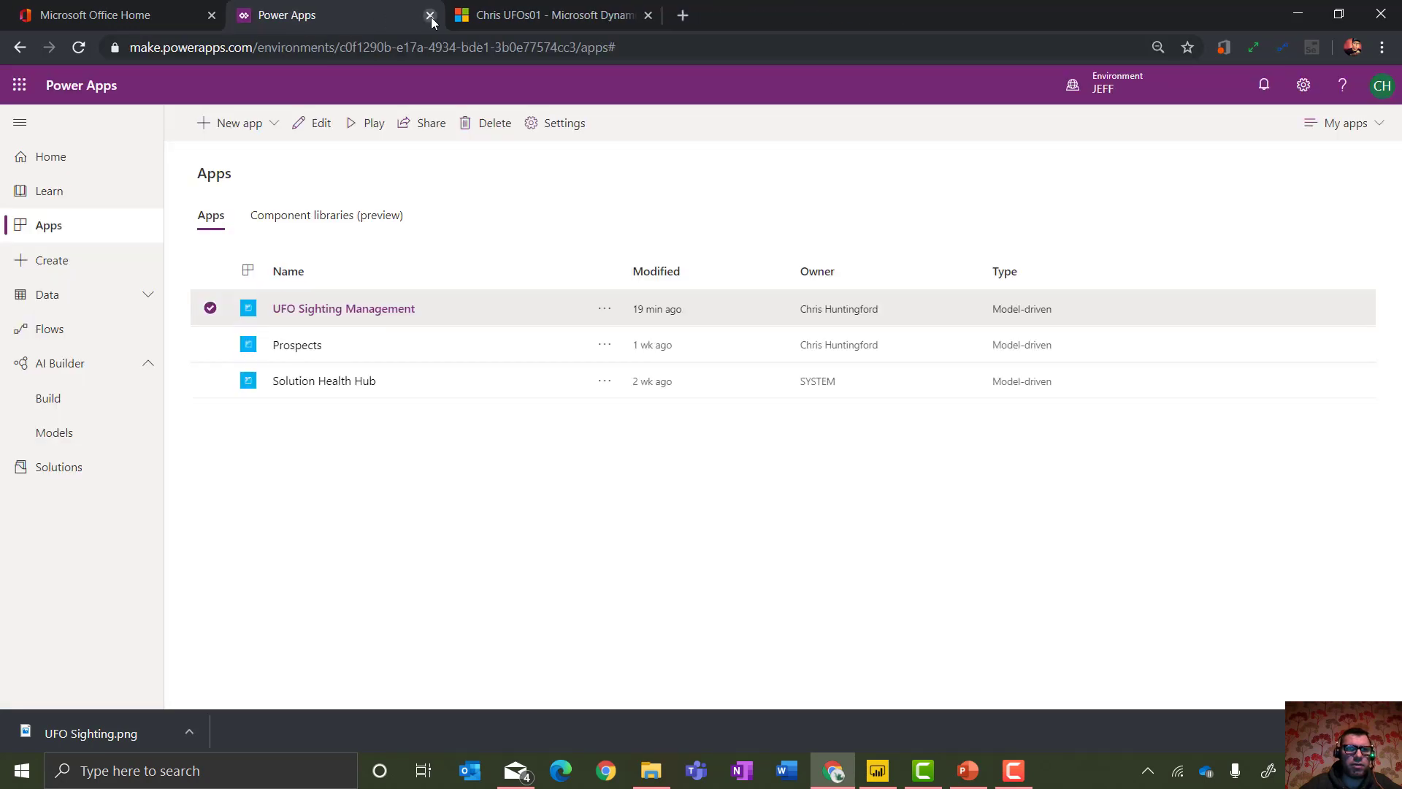
Create a canvas app from Common Data Service data in the JEFF environment, connecting it to the UFOS table.
click(273, 125)
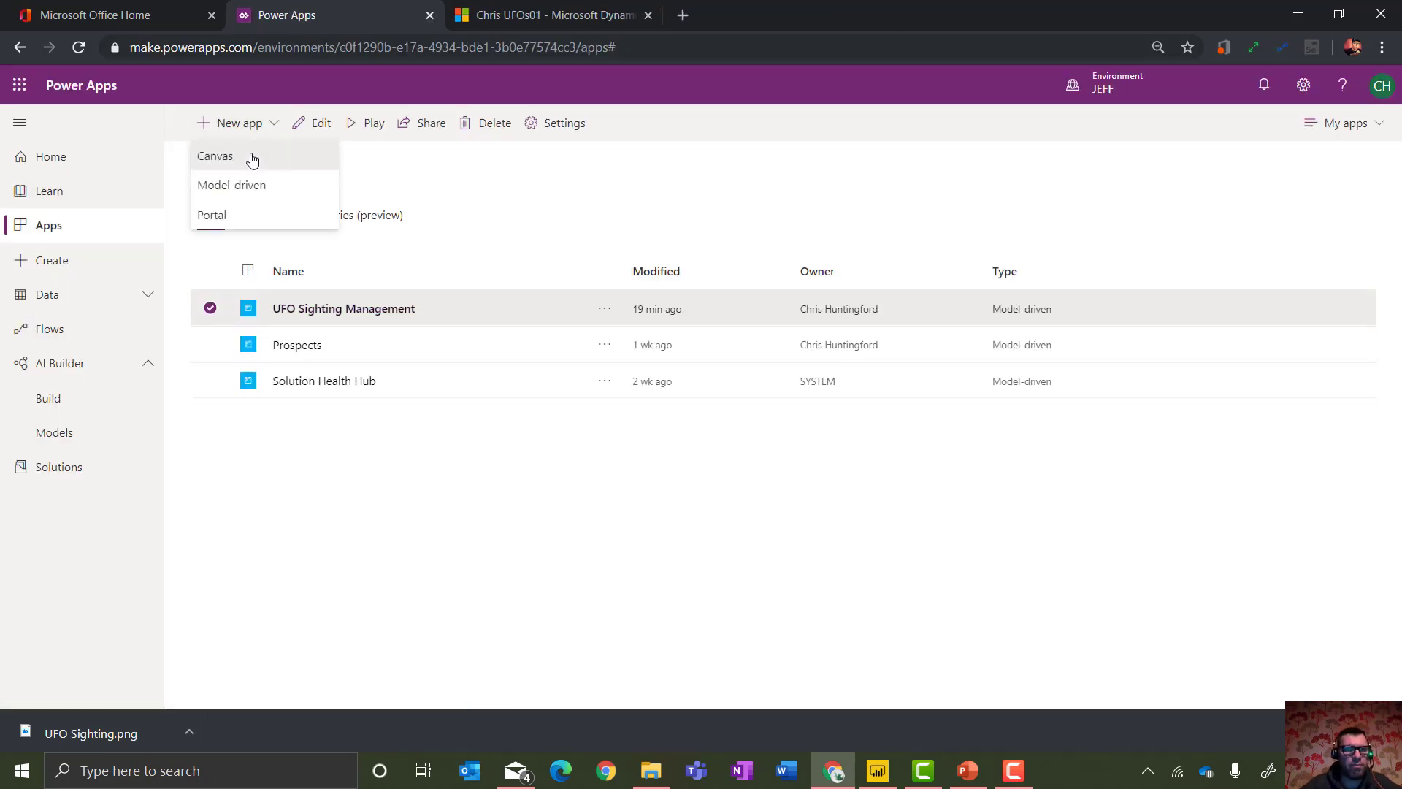
click(252, 160)
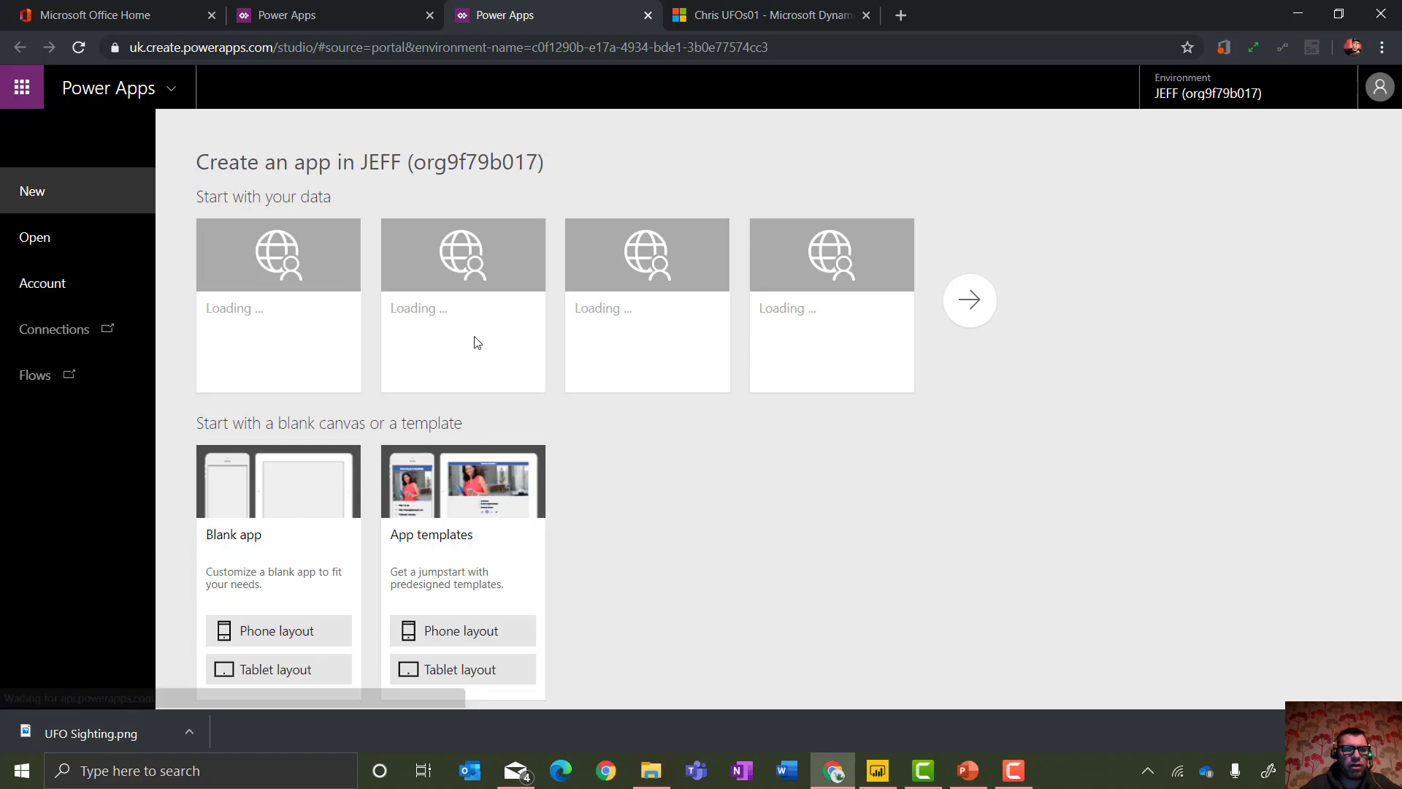
click(304, 382)
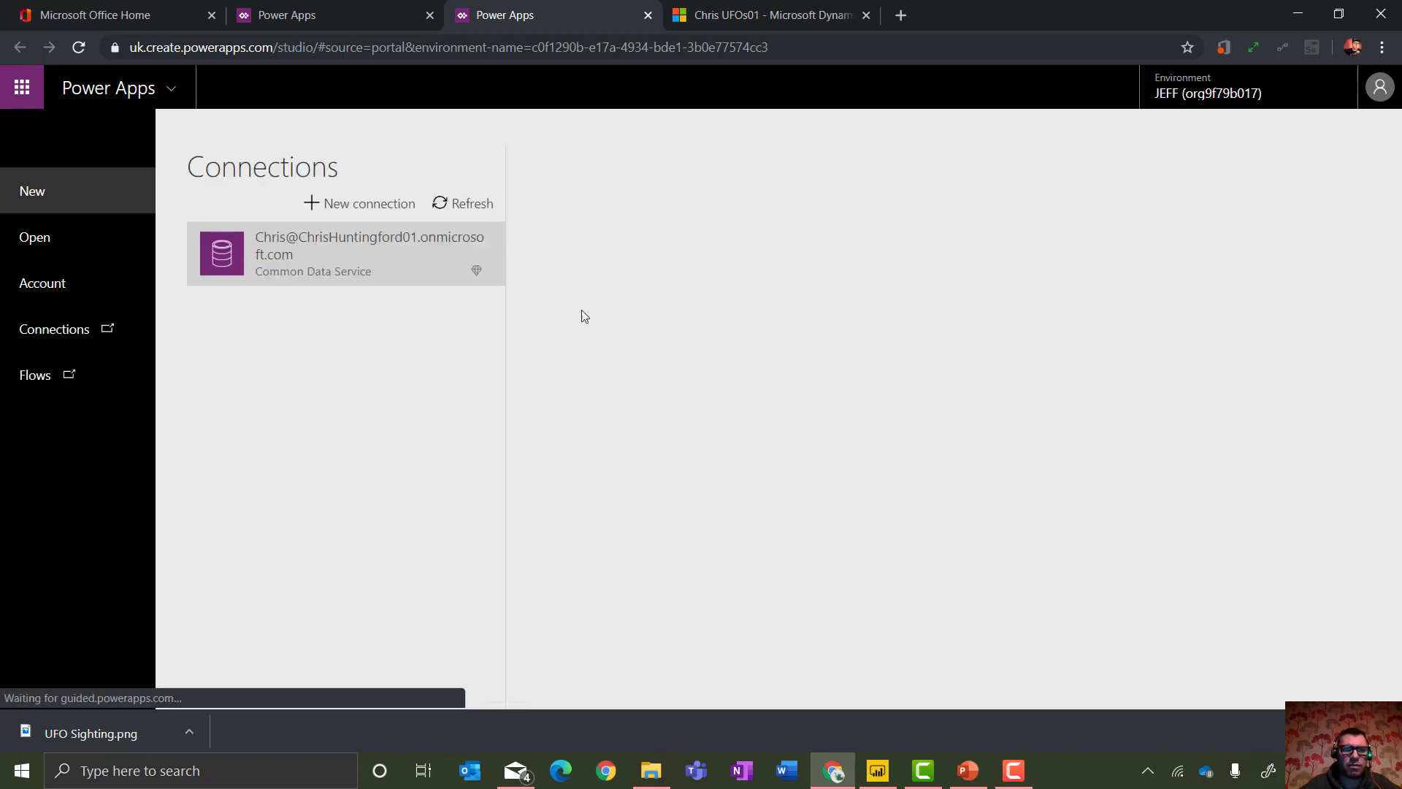
click(1169, 232)
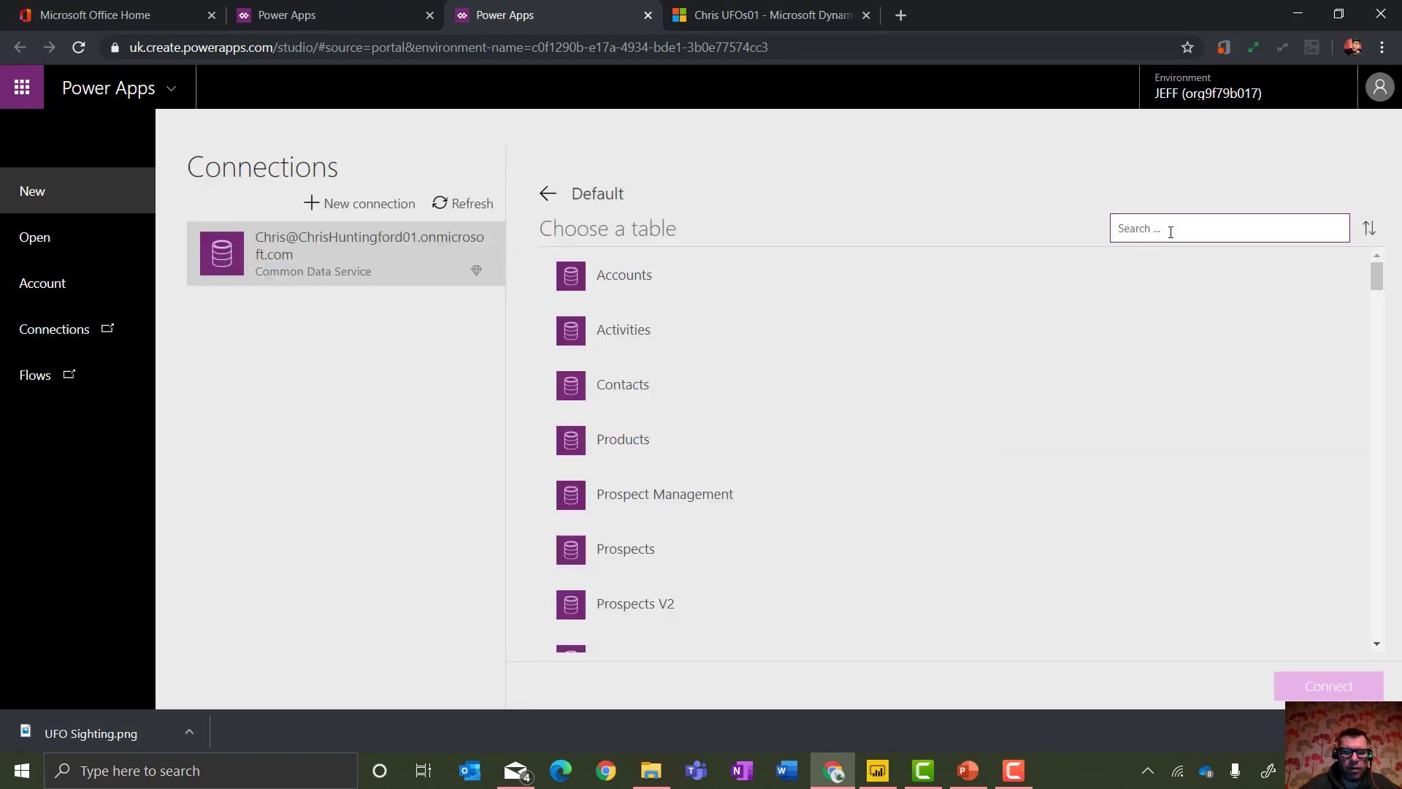
text(ufo)
click(683, 322)
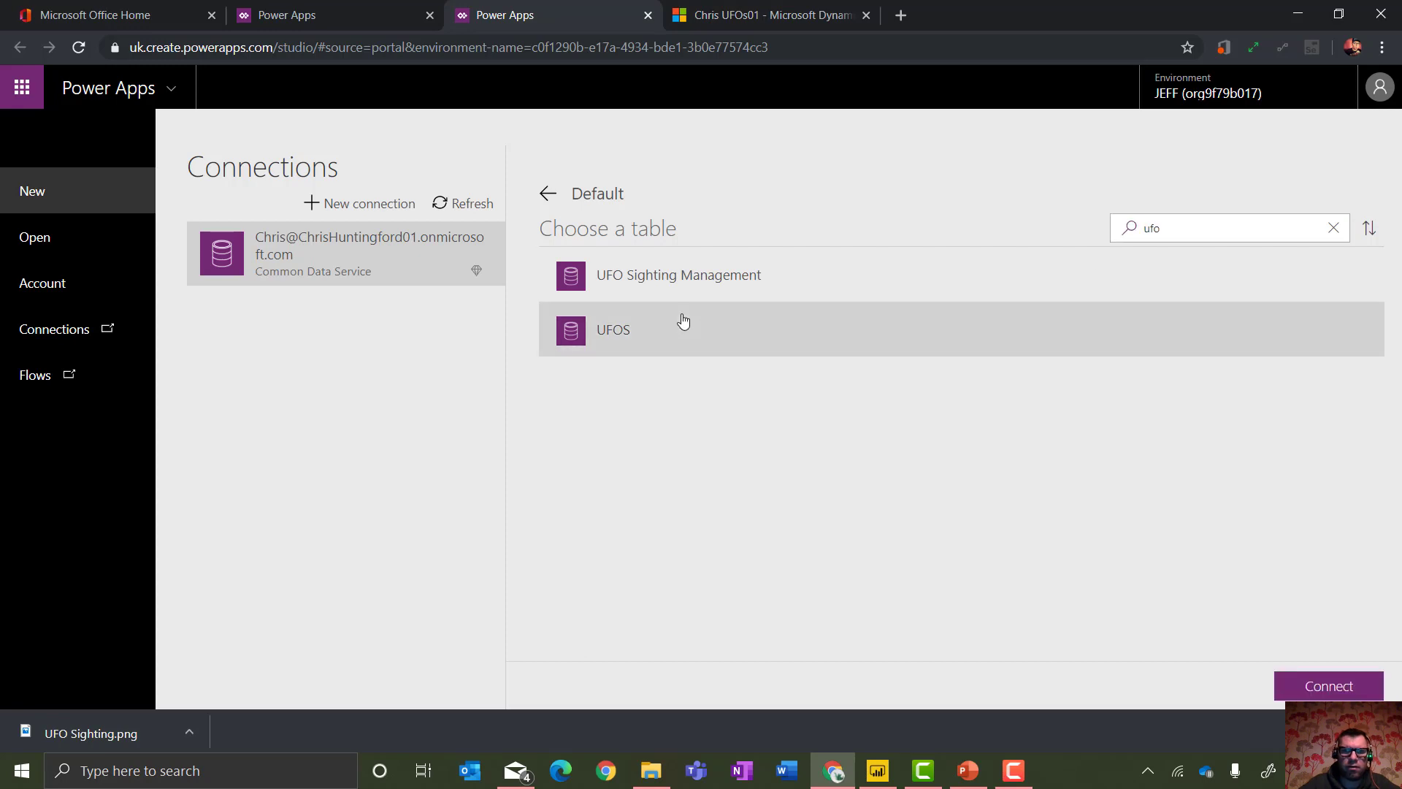
click(1311, 690)
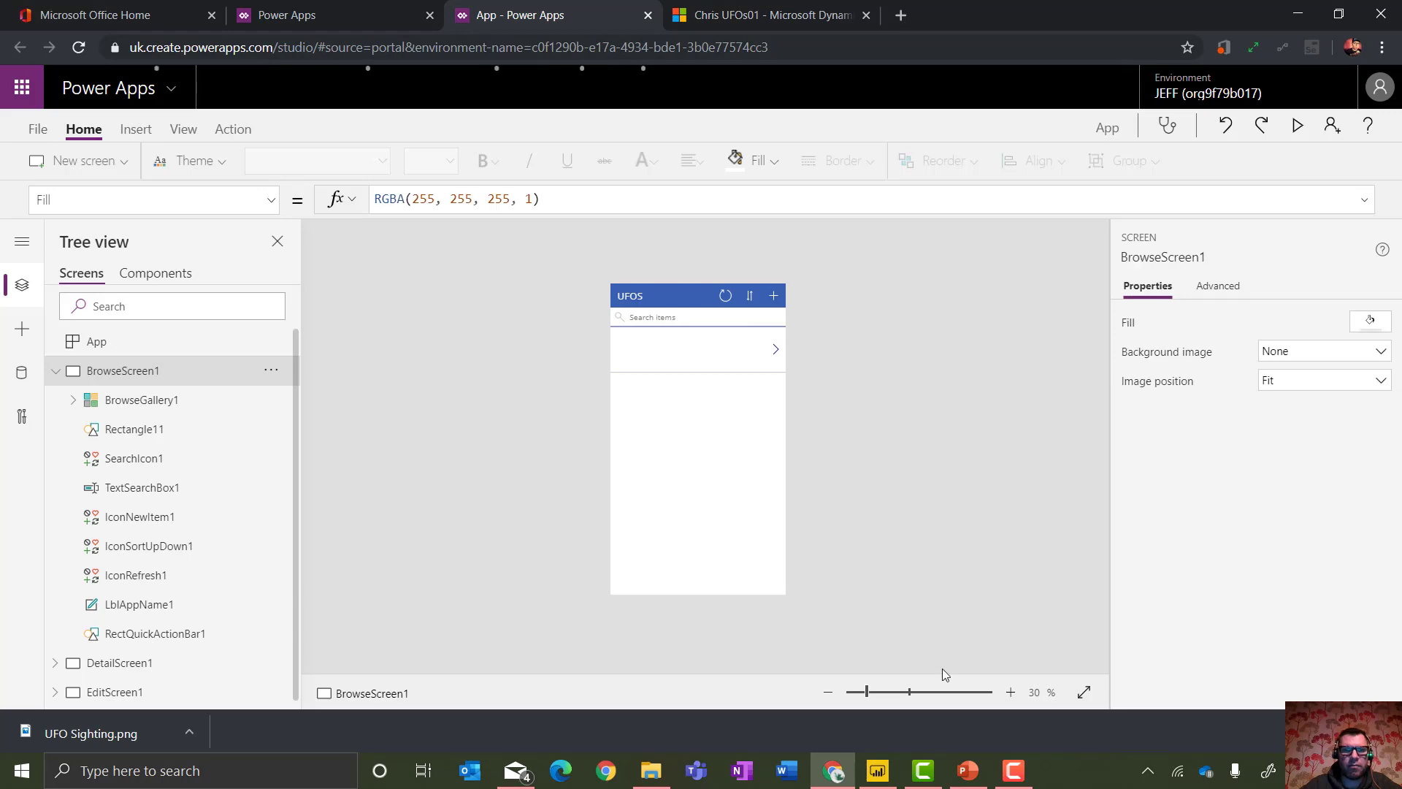
Apply the standard Red theme to the canvas app and save it to the cloud as UFO Sightings.
click(224, 165)
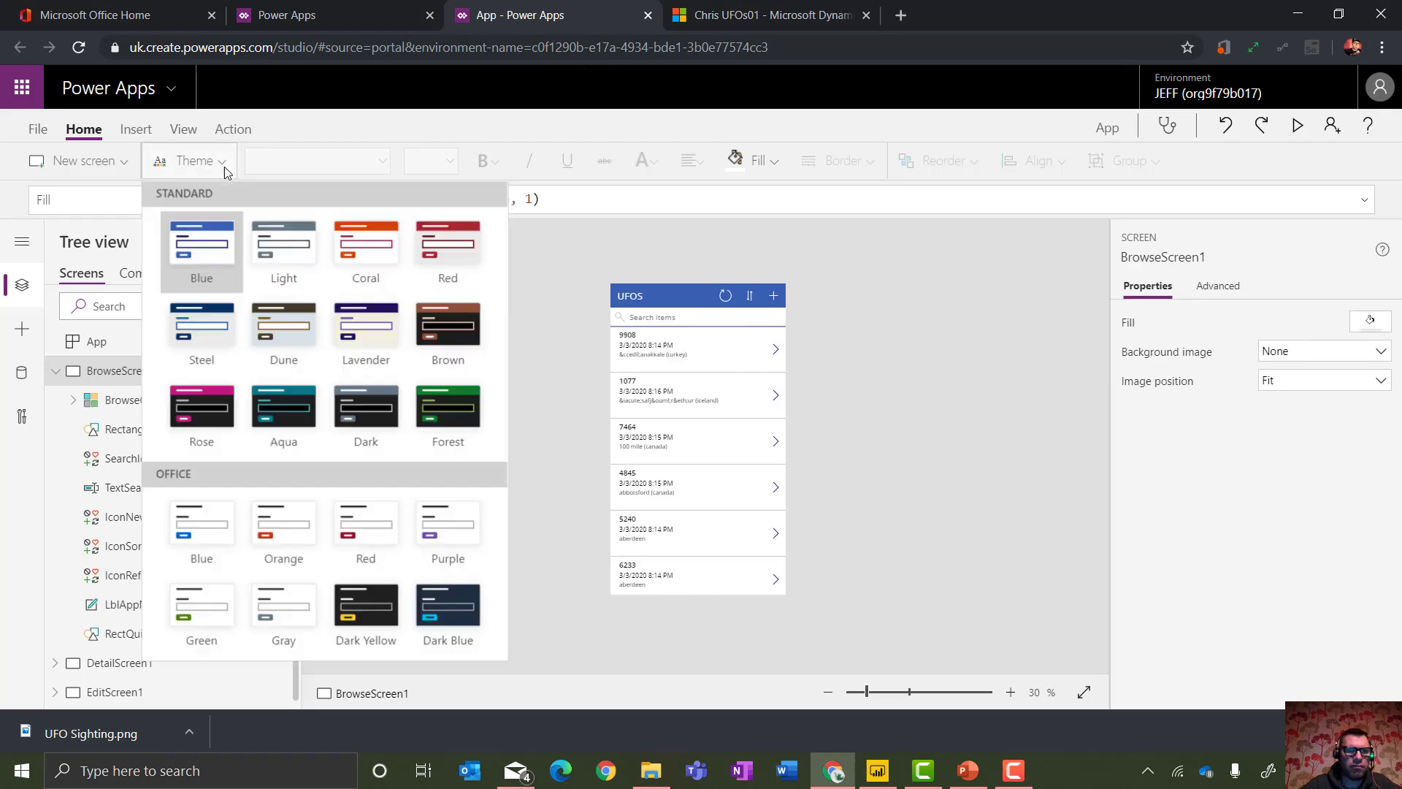
click(471, 253)
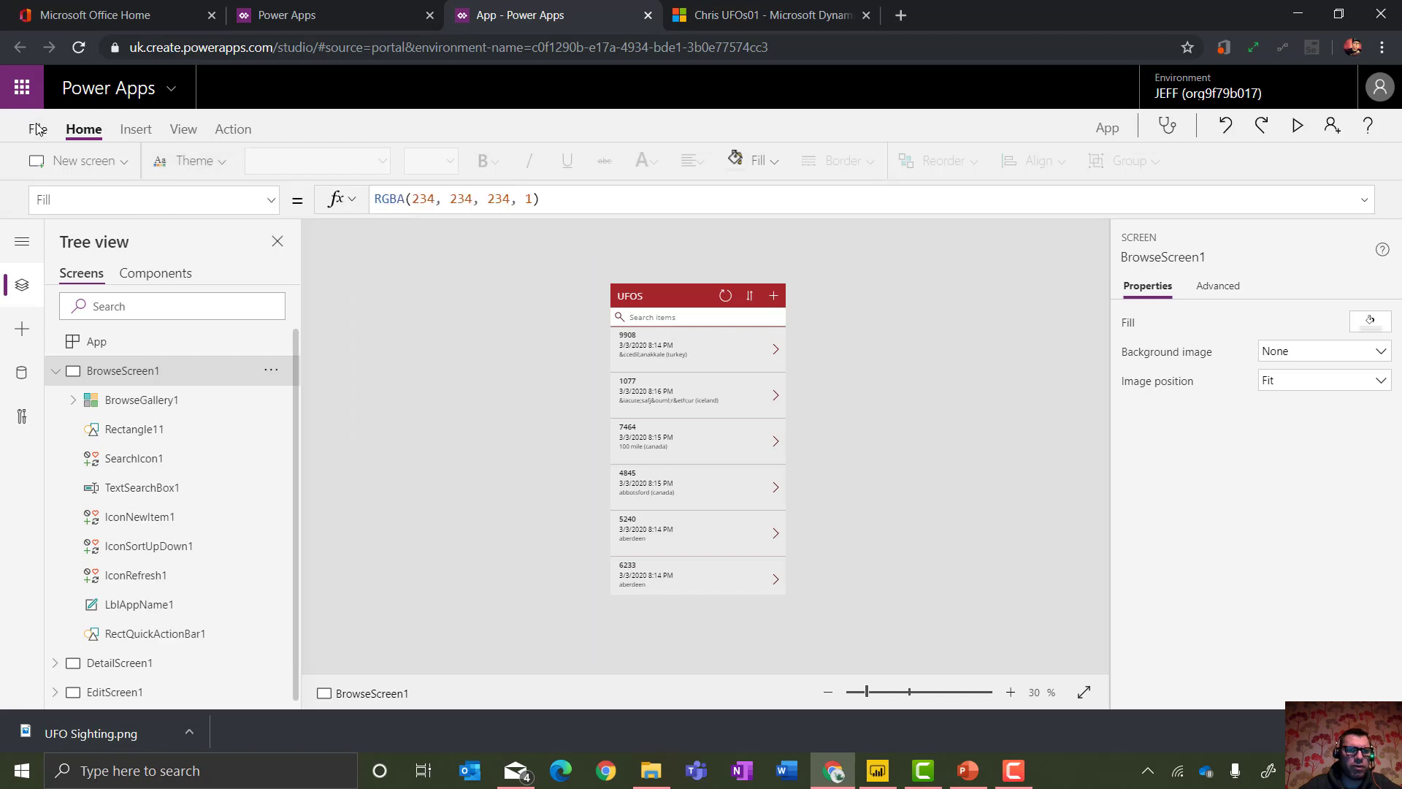
click(38, 130)
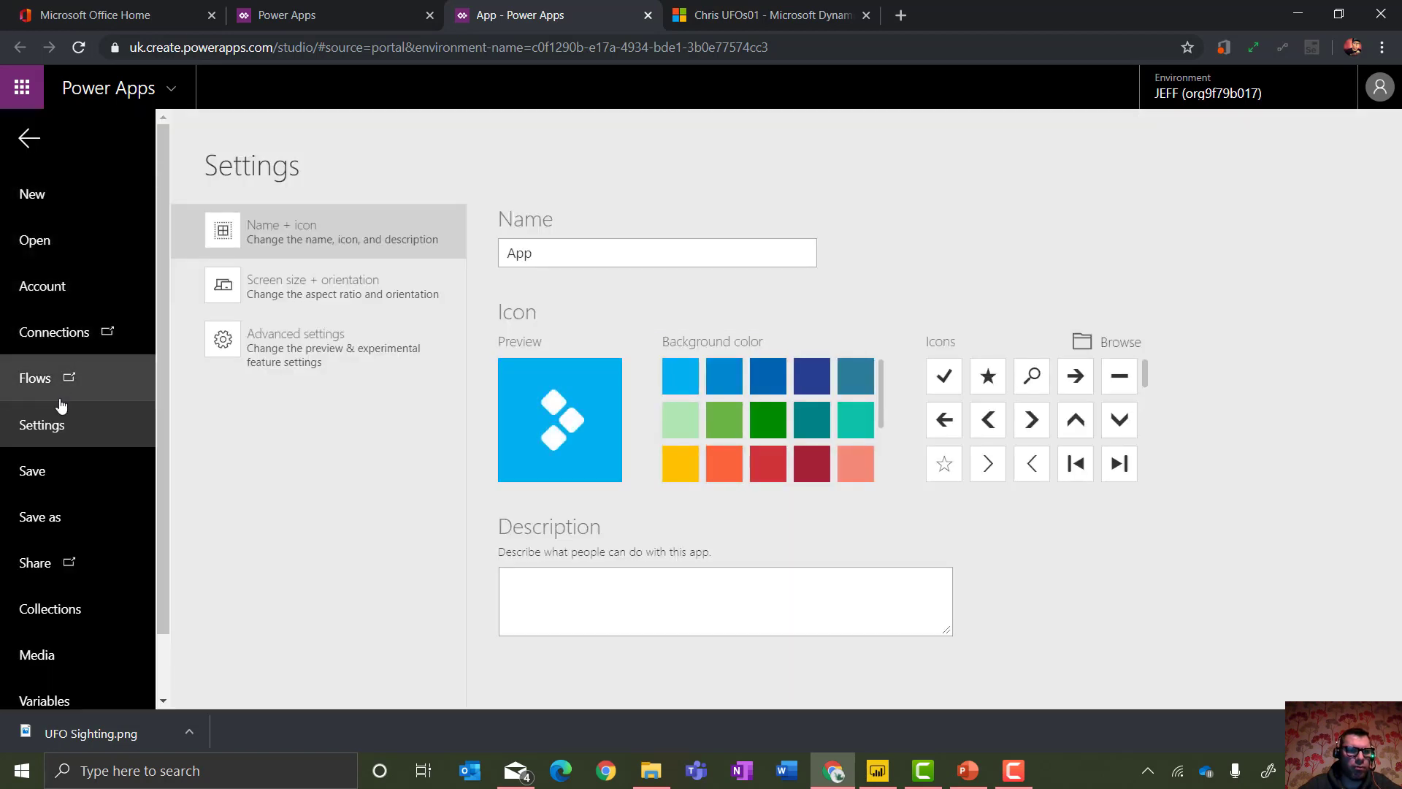
click(44, 471)
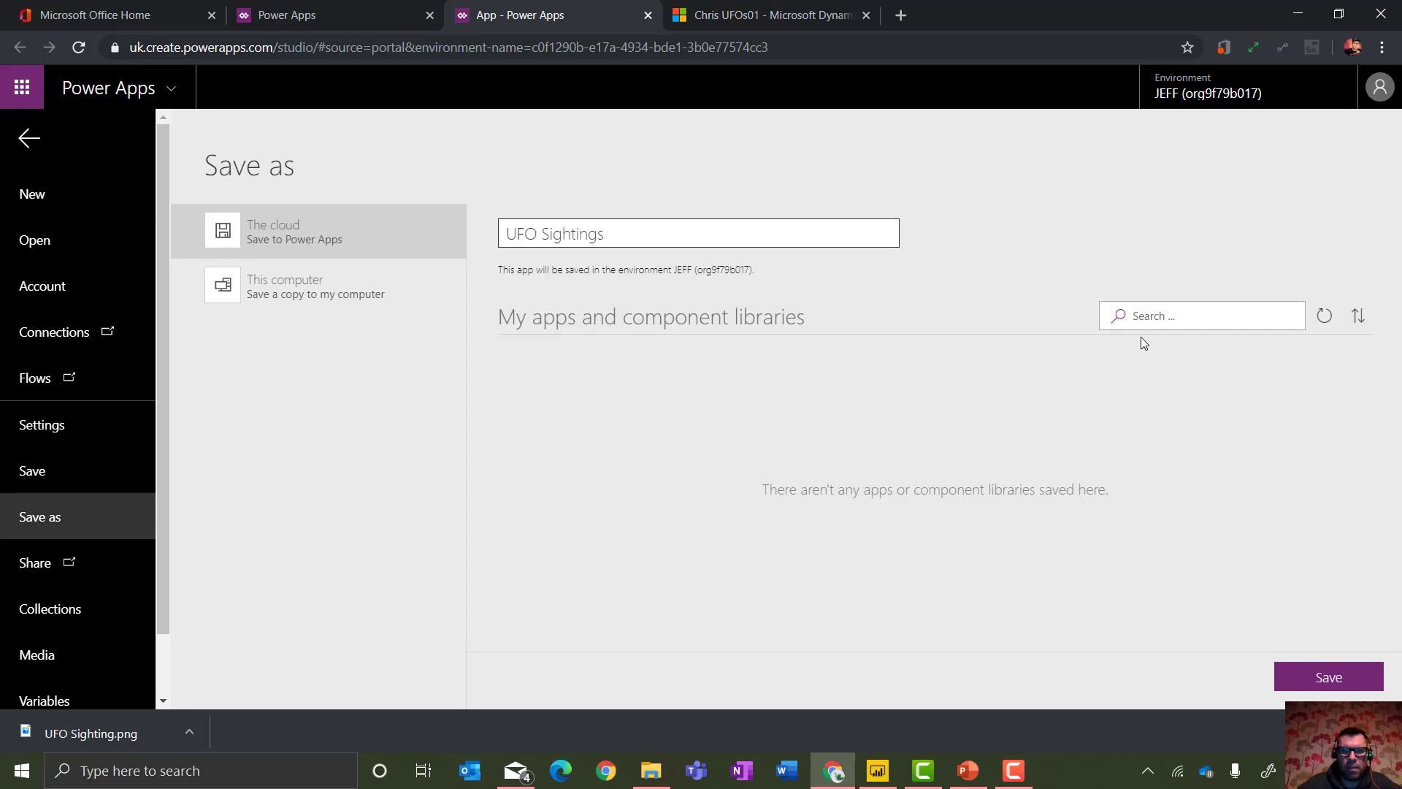
click(1328, 677)
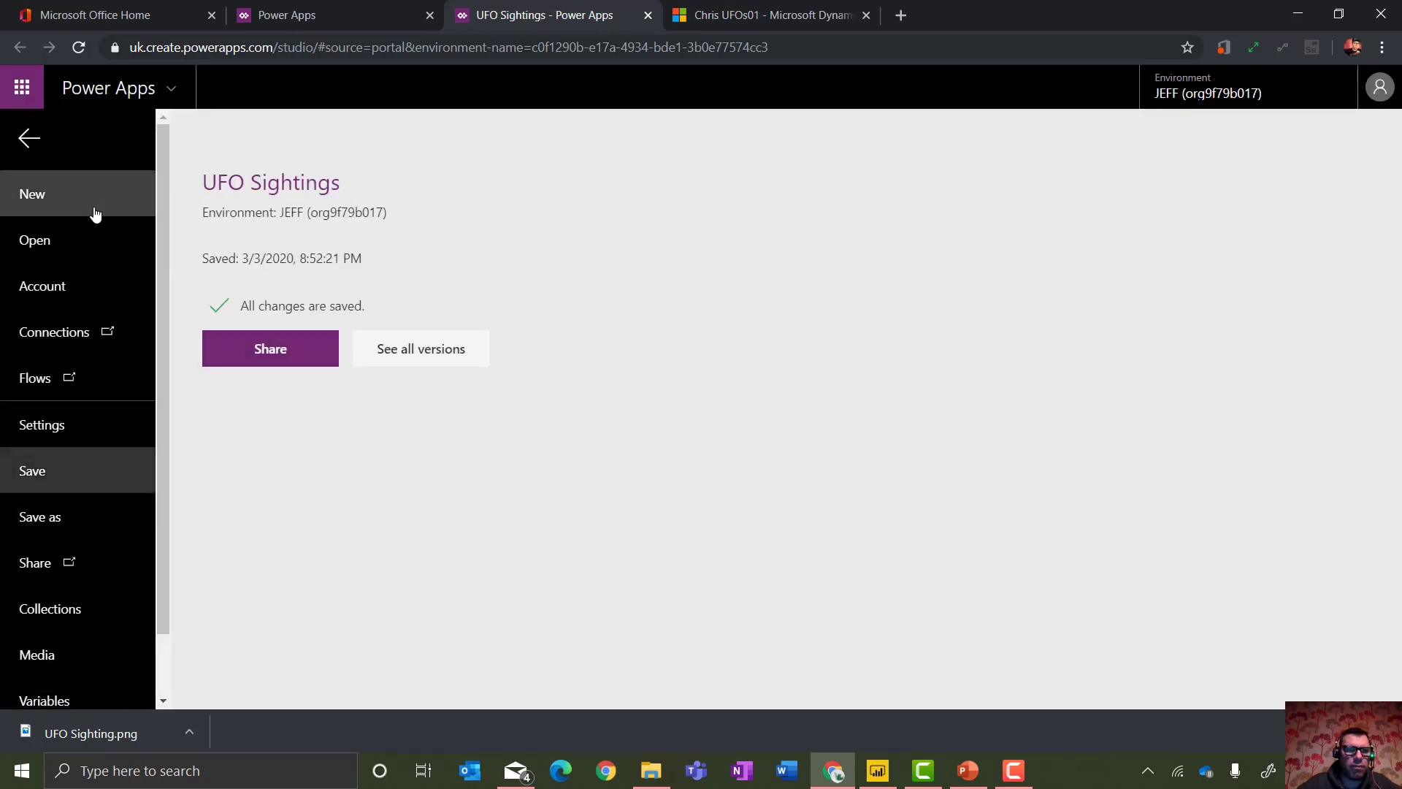
Give the app a dark red icon background and the star icon, save the app, and return to the editor.
click(77, 414)
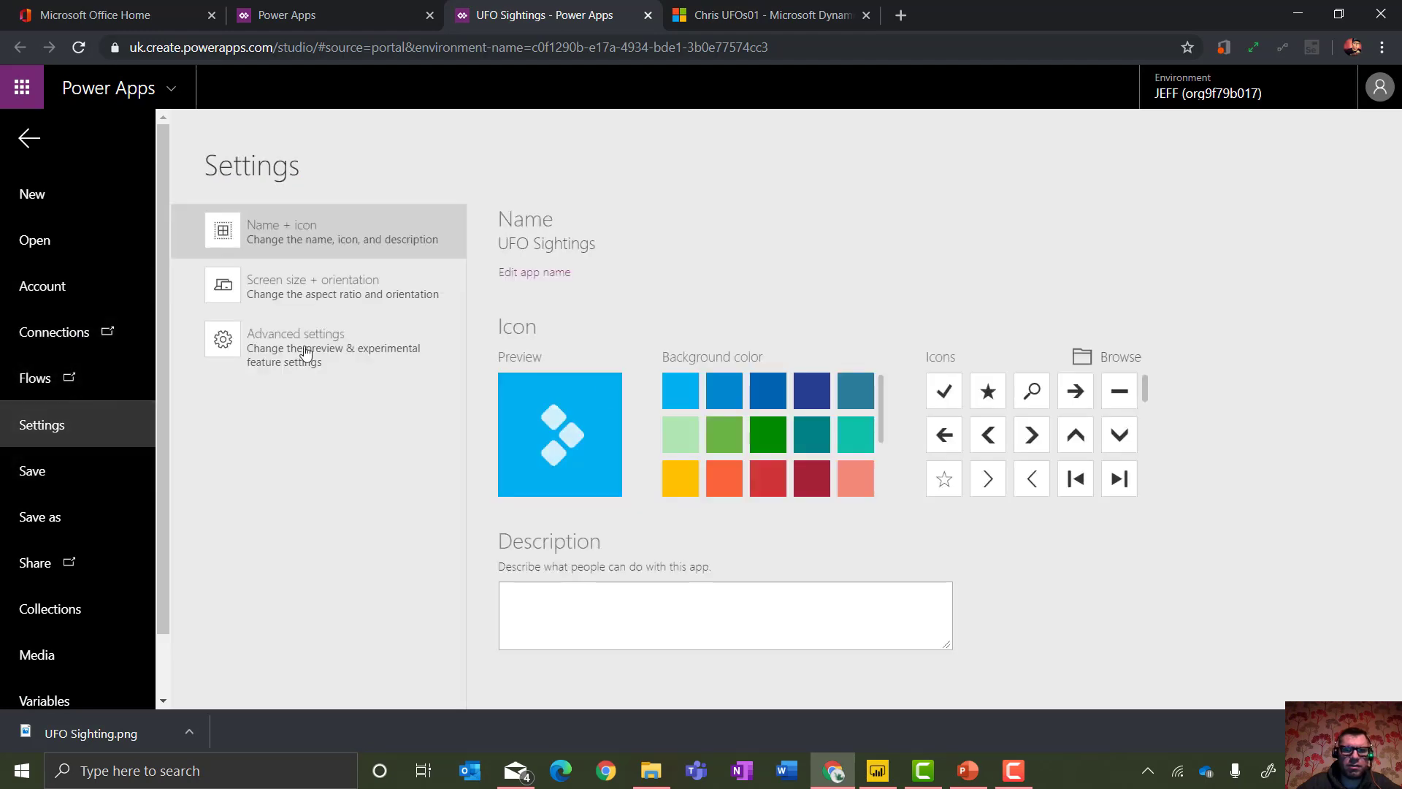
click(807, 489)
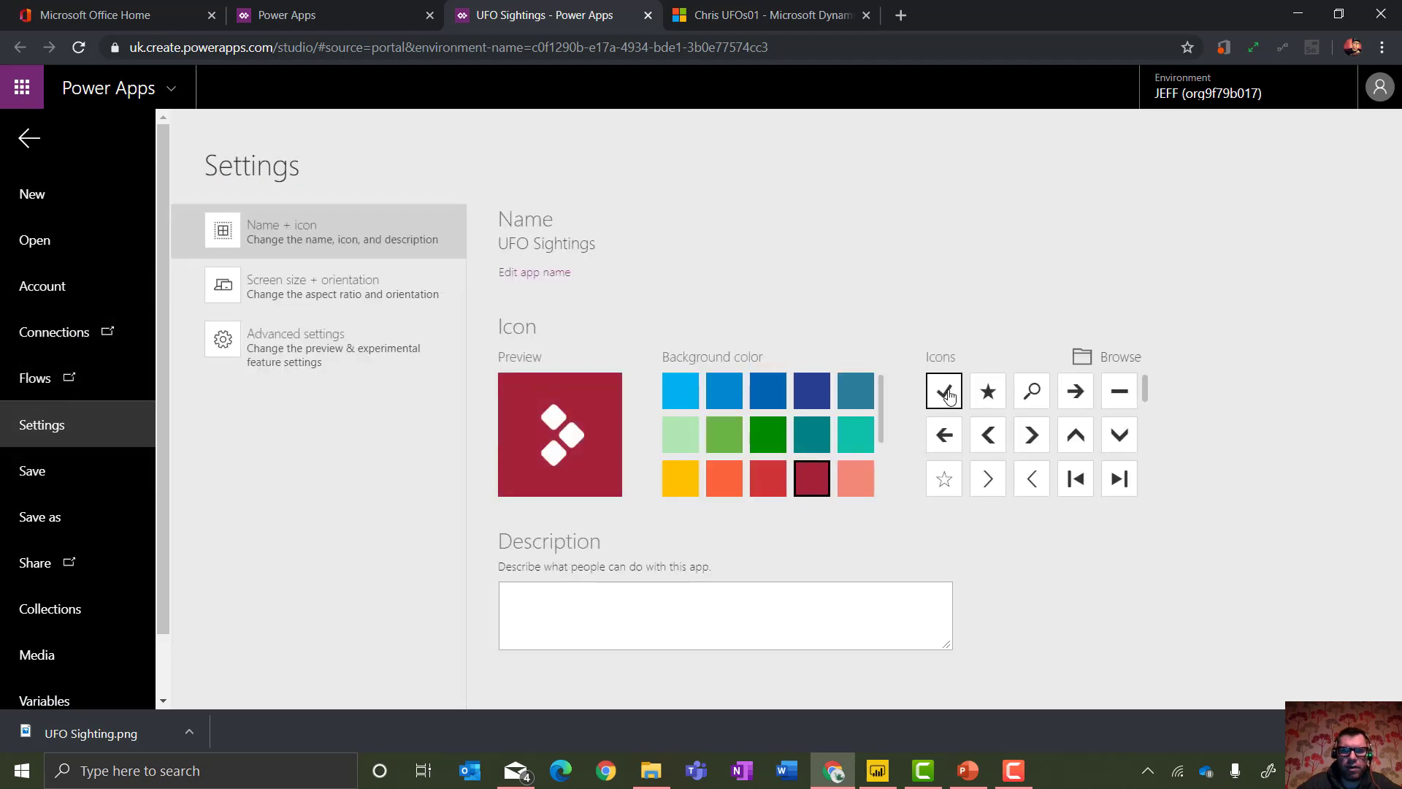
click(1004, 395)
click(84, 469)
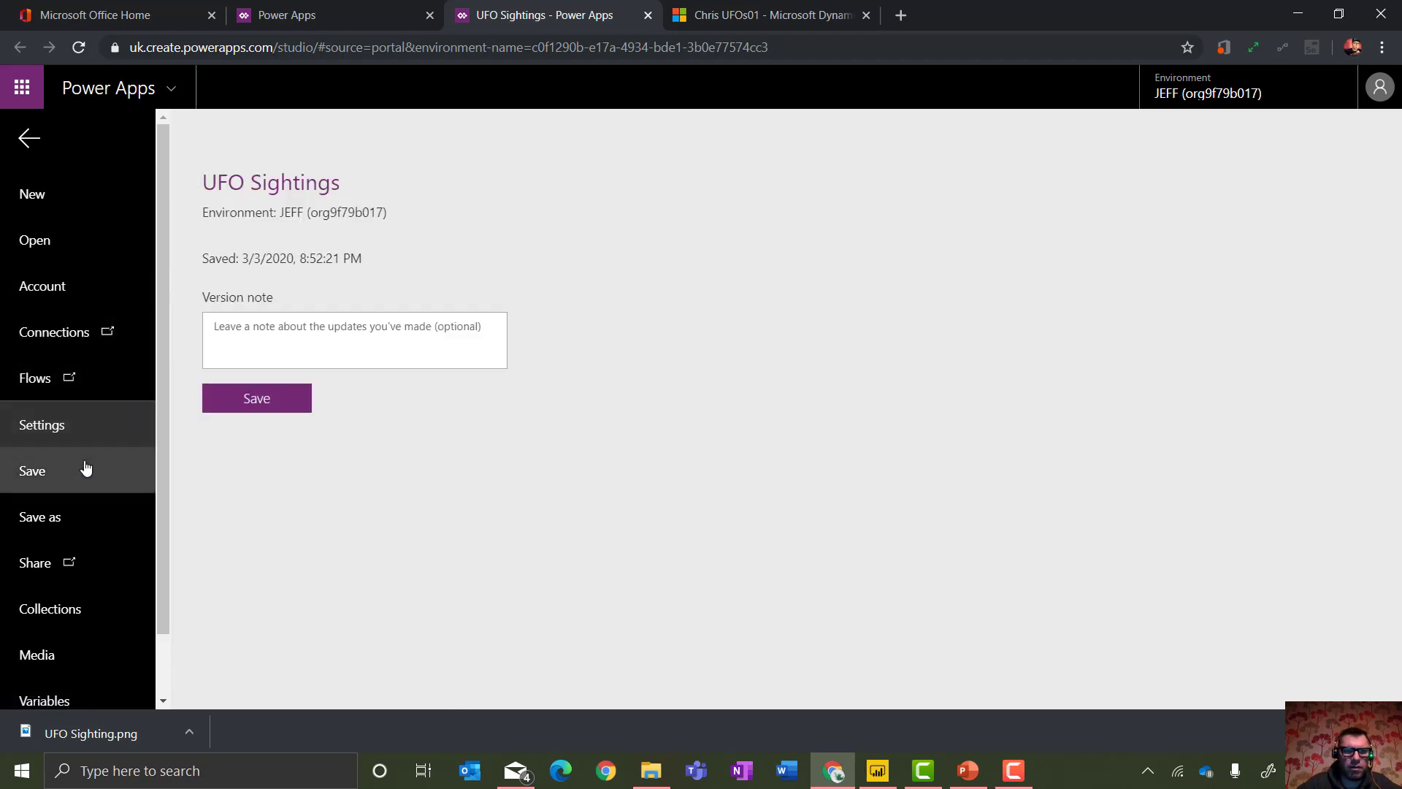
click(306, 394)
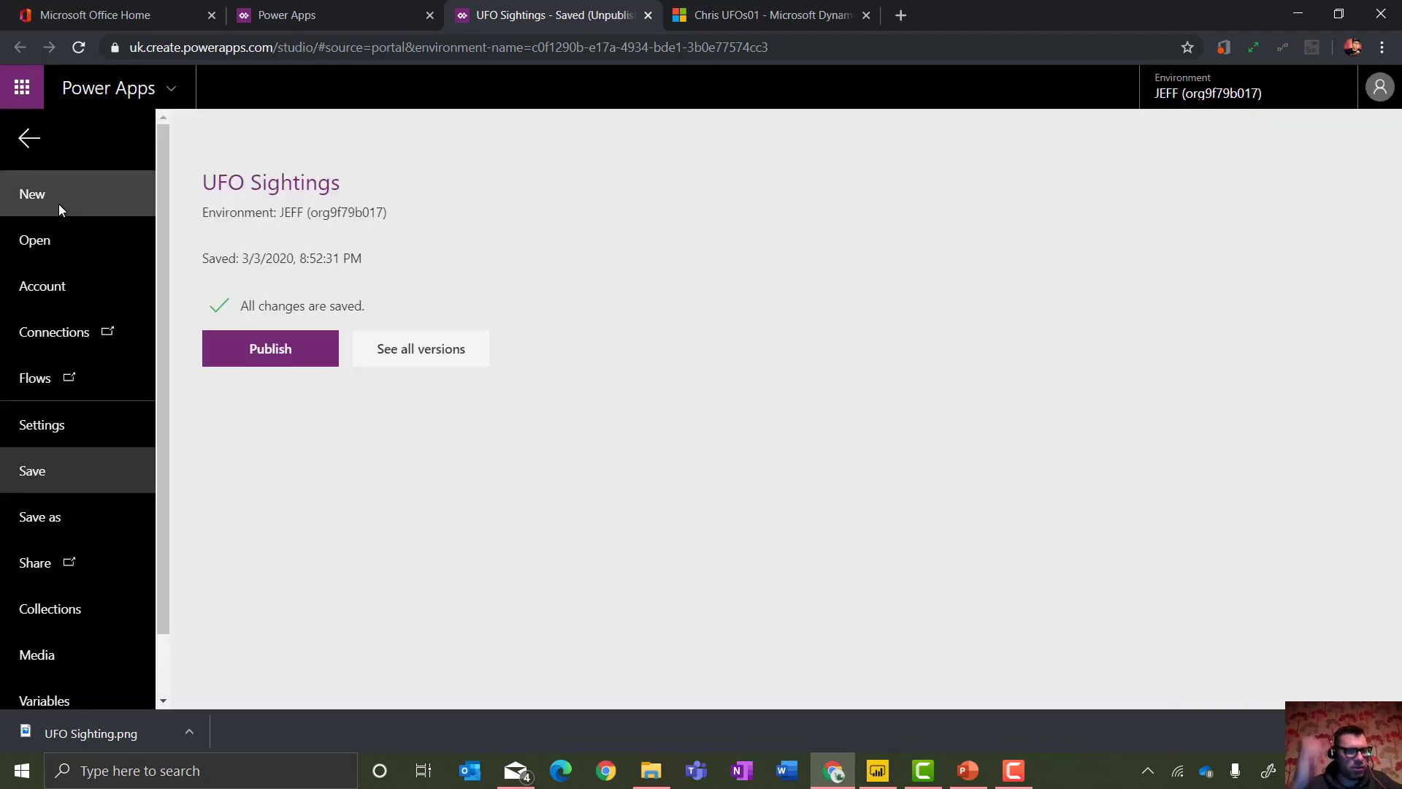
click(29, 139)
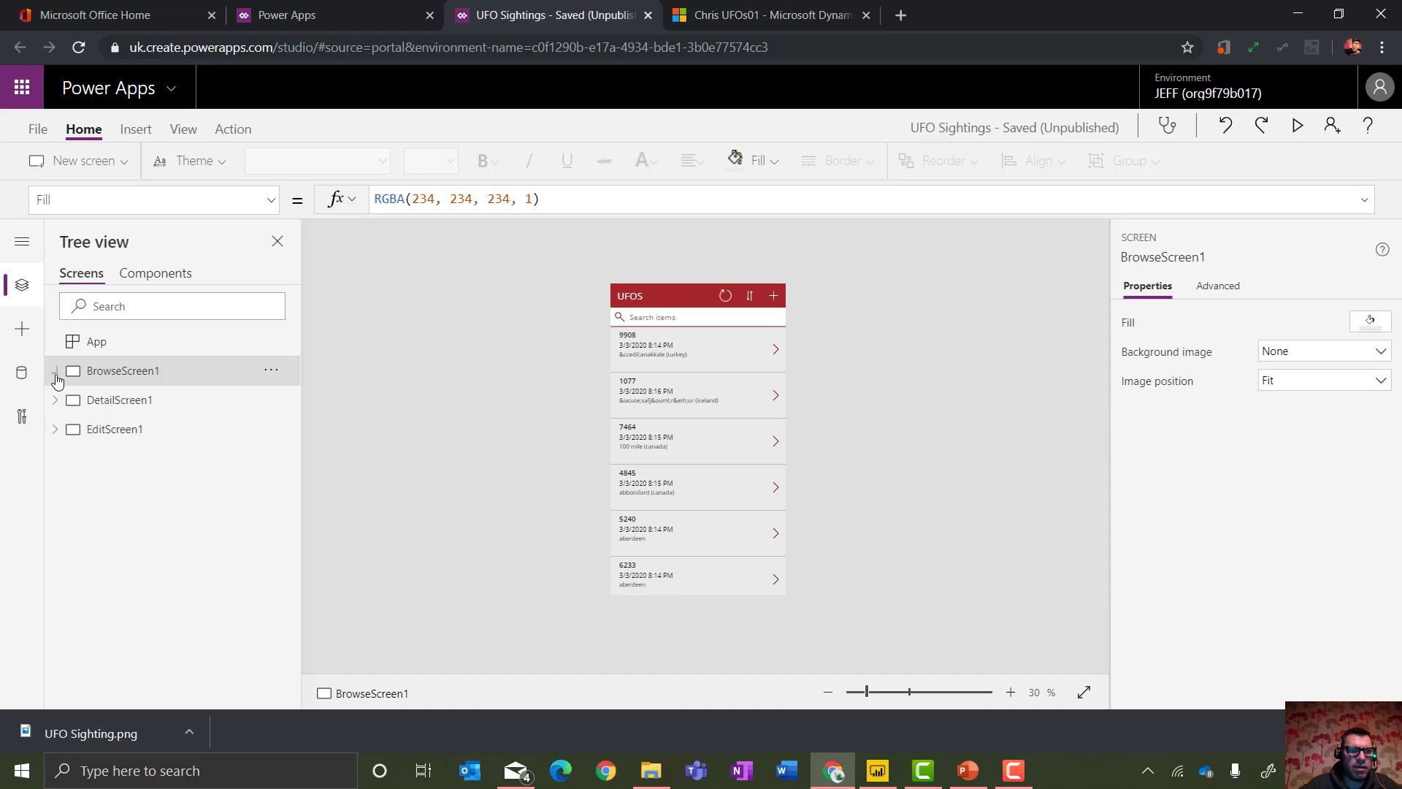
Add a blank screen to the app and name it Splash.
click(88, 157)
click(98, 217)
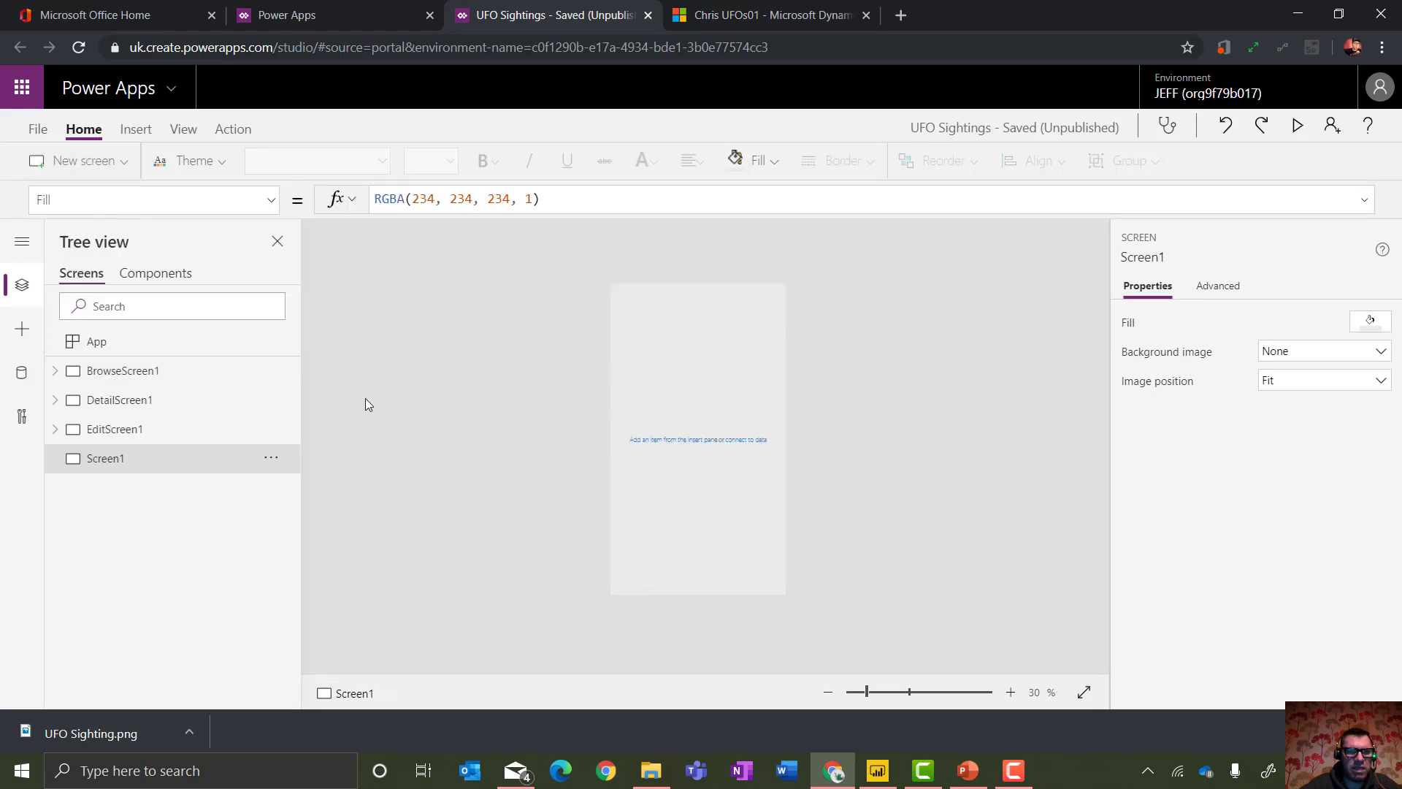
double_click(168, 460)
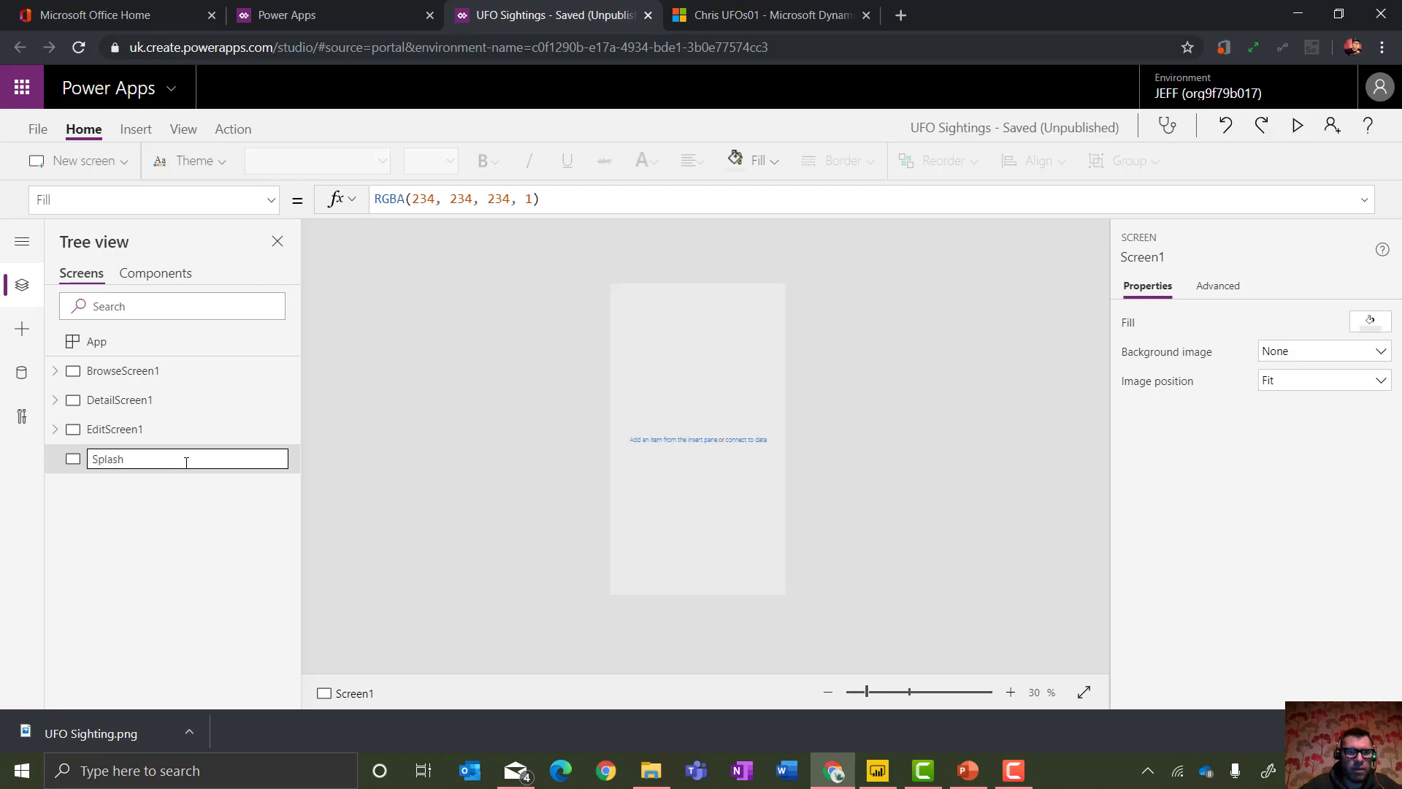
key(Return)
Reorder the screens so that Splash sits first, above BrowseScreen1.
click(272, 458)
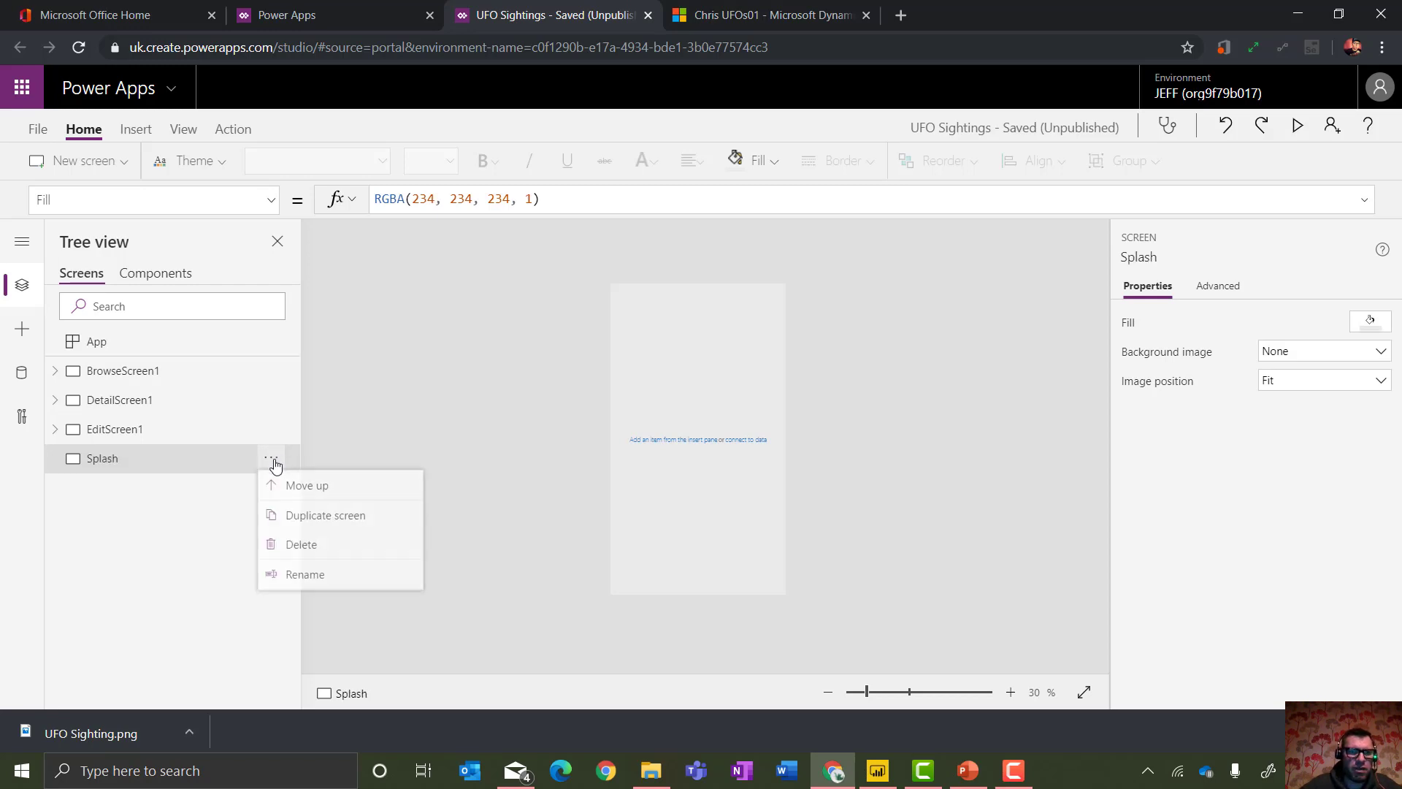
click(295, 490)
click(272, 429)
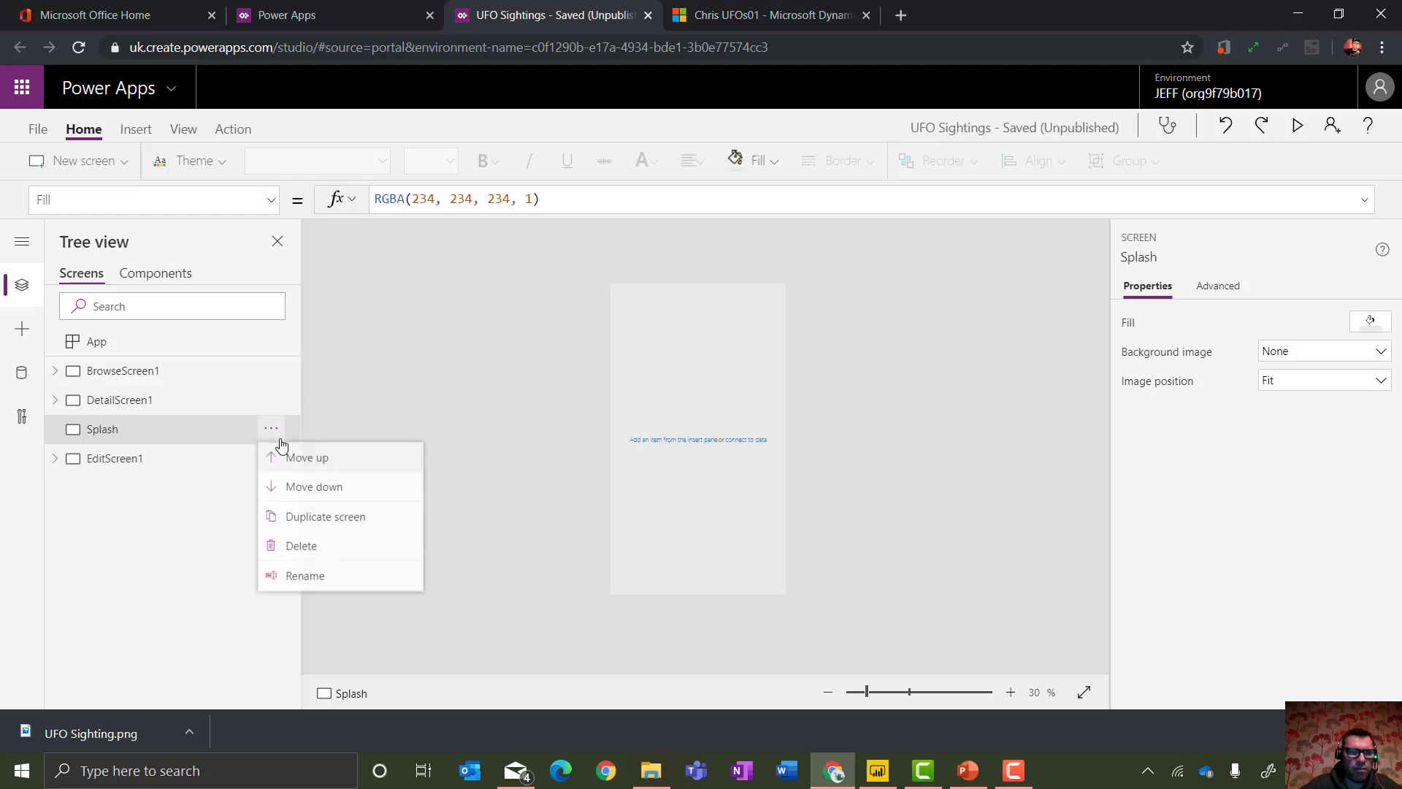
click(281, 458)
click(271, 400)
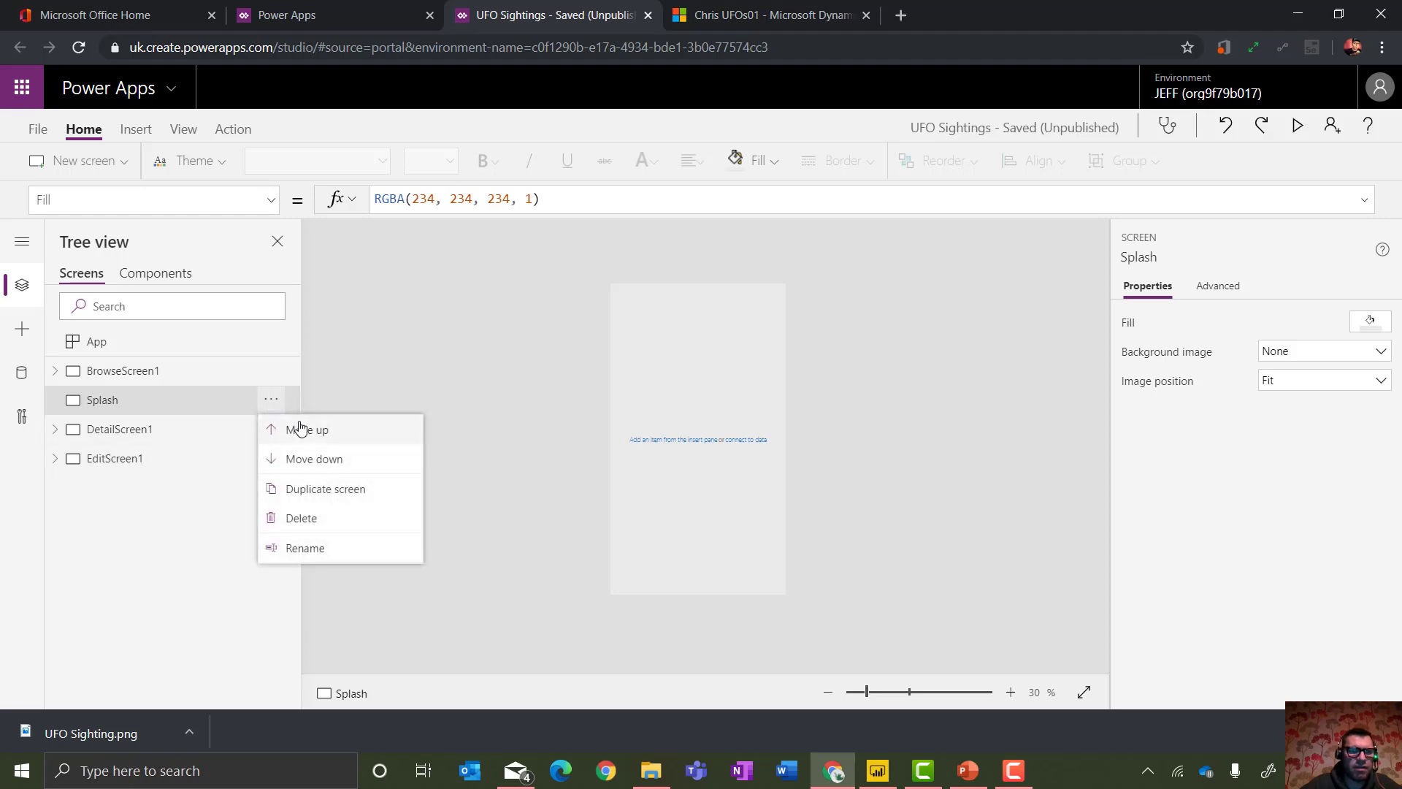
click(301, 428)
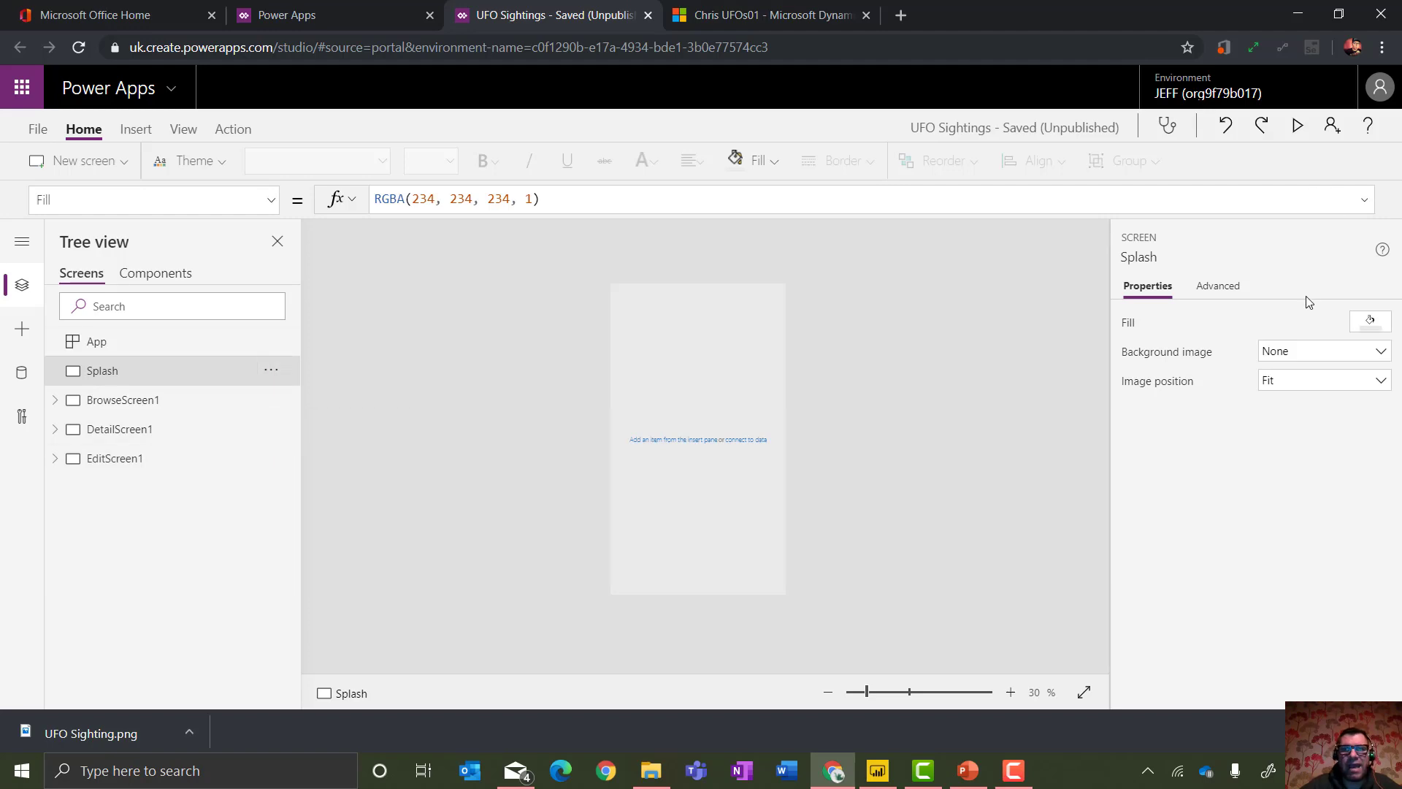
Set the Splash screen's background image to the animation file from the Artwork folder.
click(1292, 353)
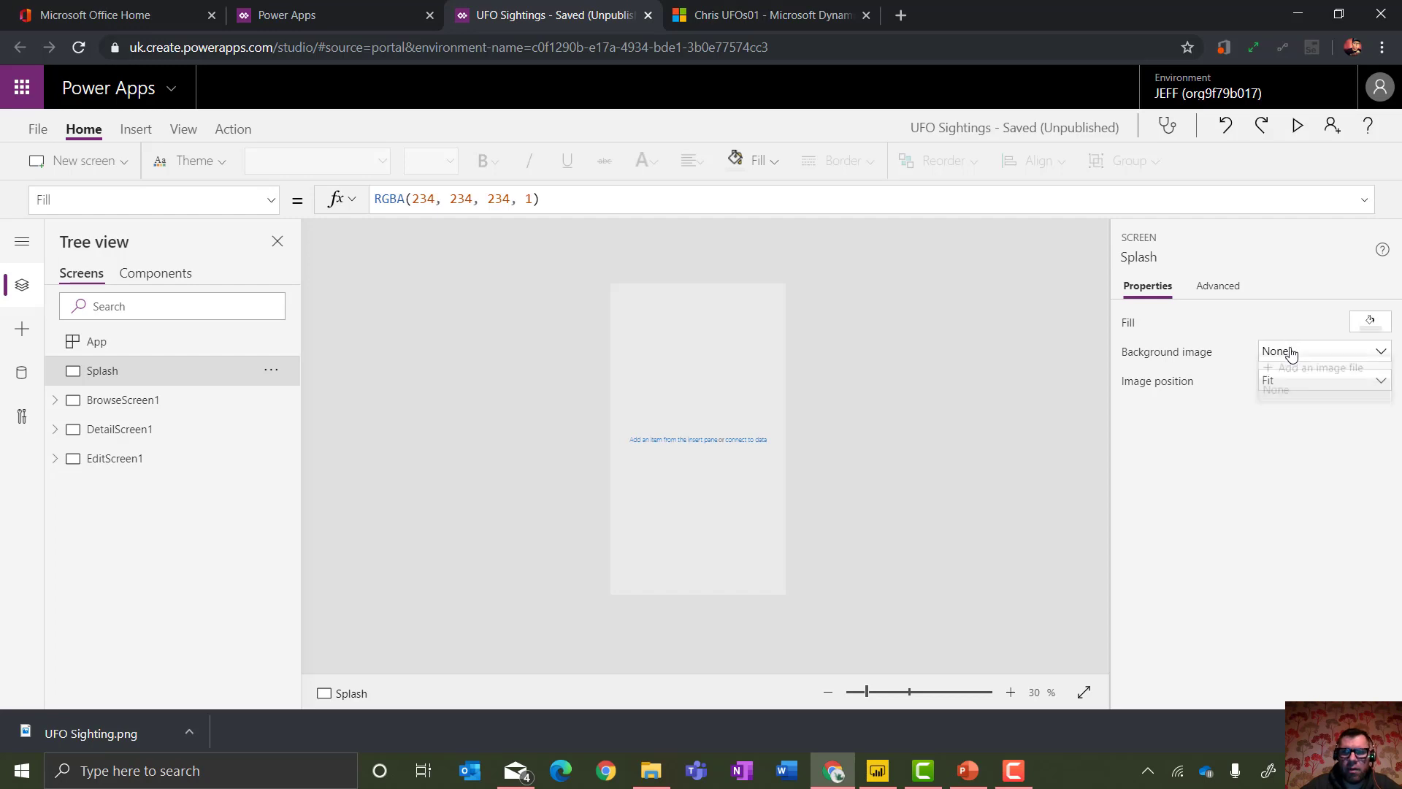
click(1291, 375)
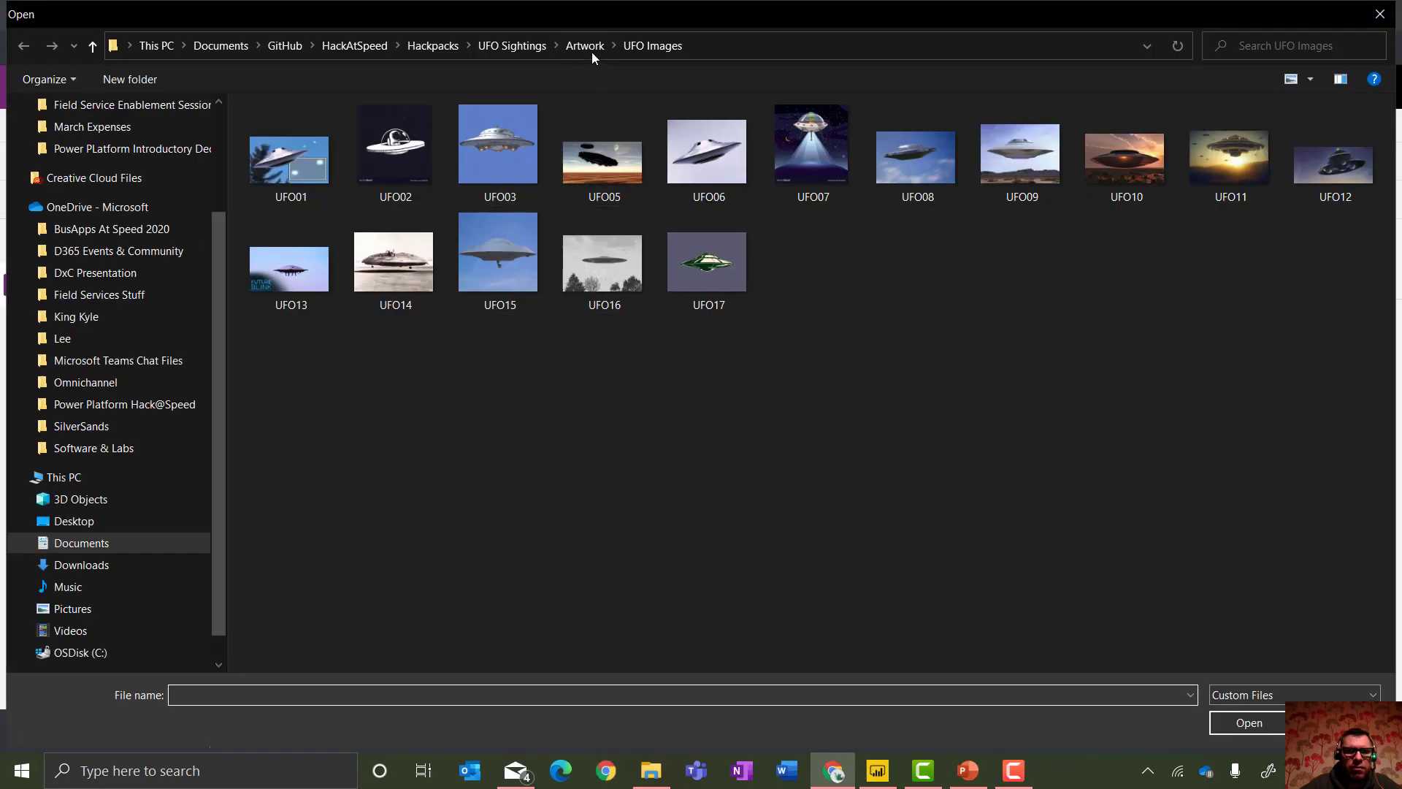
click(590, 47)
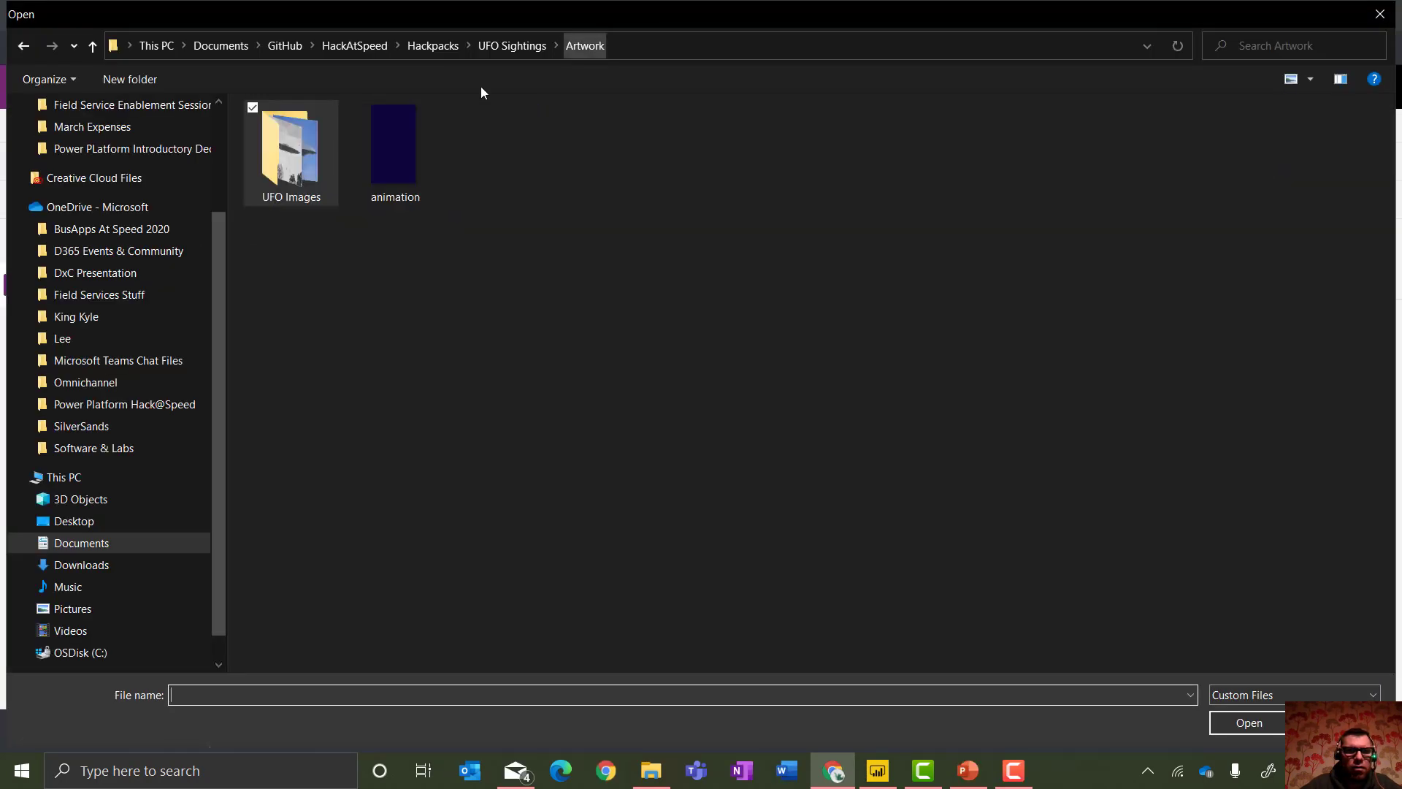
click(410, 116)
click(1248, 723)
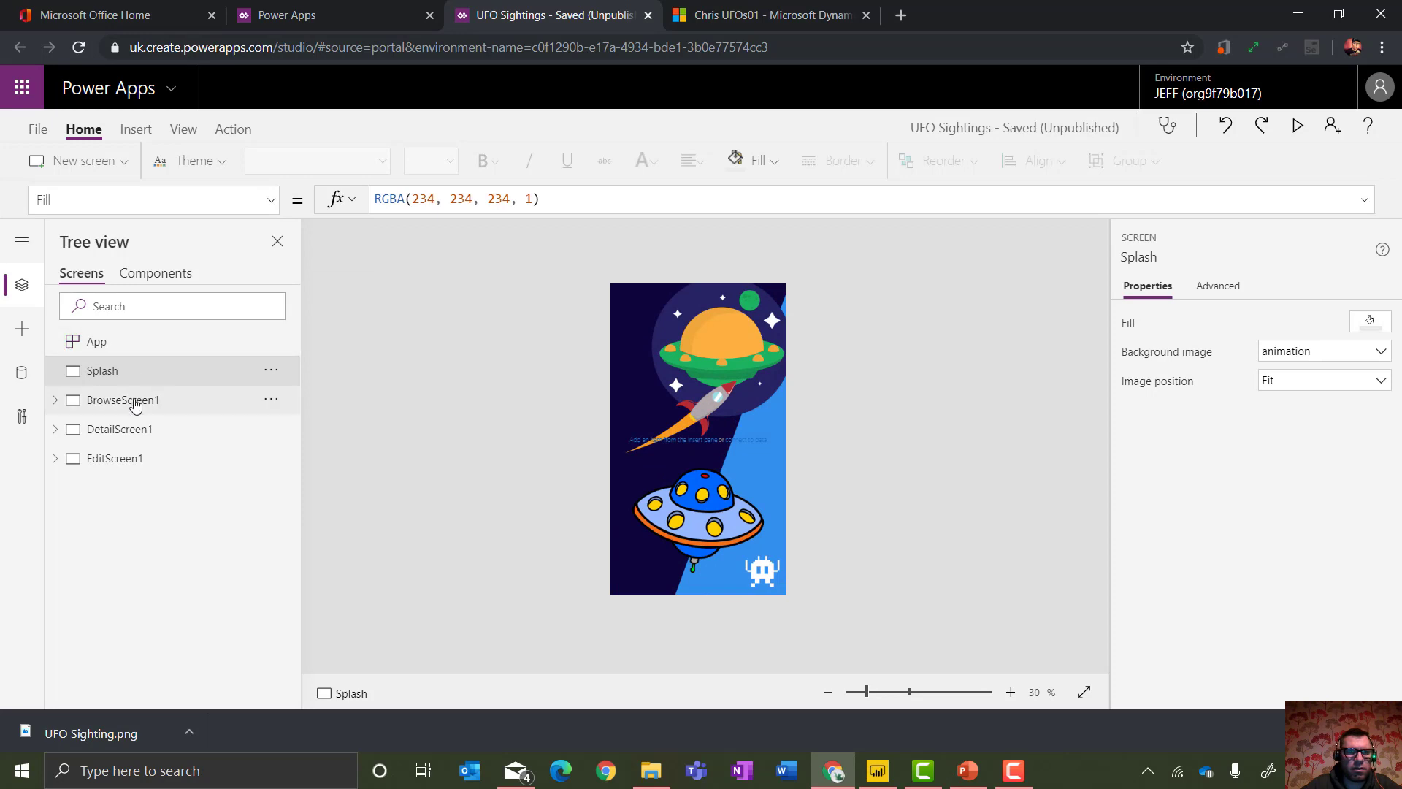
Duplicate the Splash screen and rename the copy as Reports.
click(146, 132)
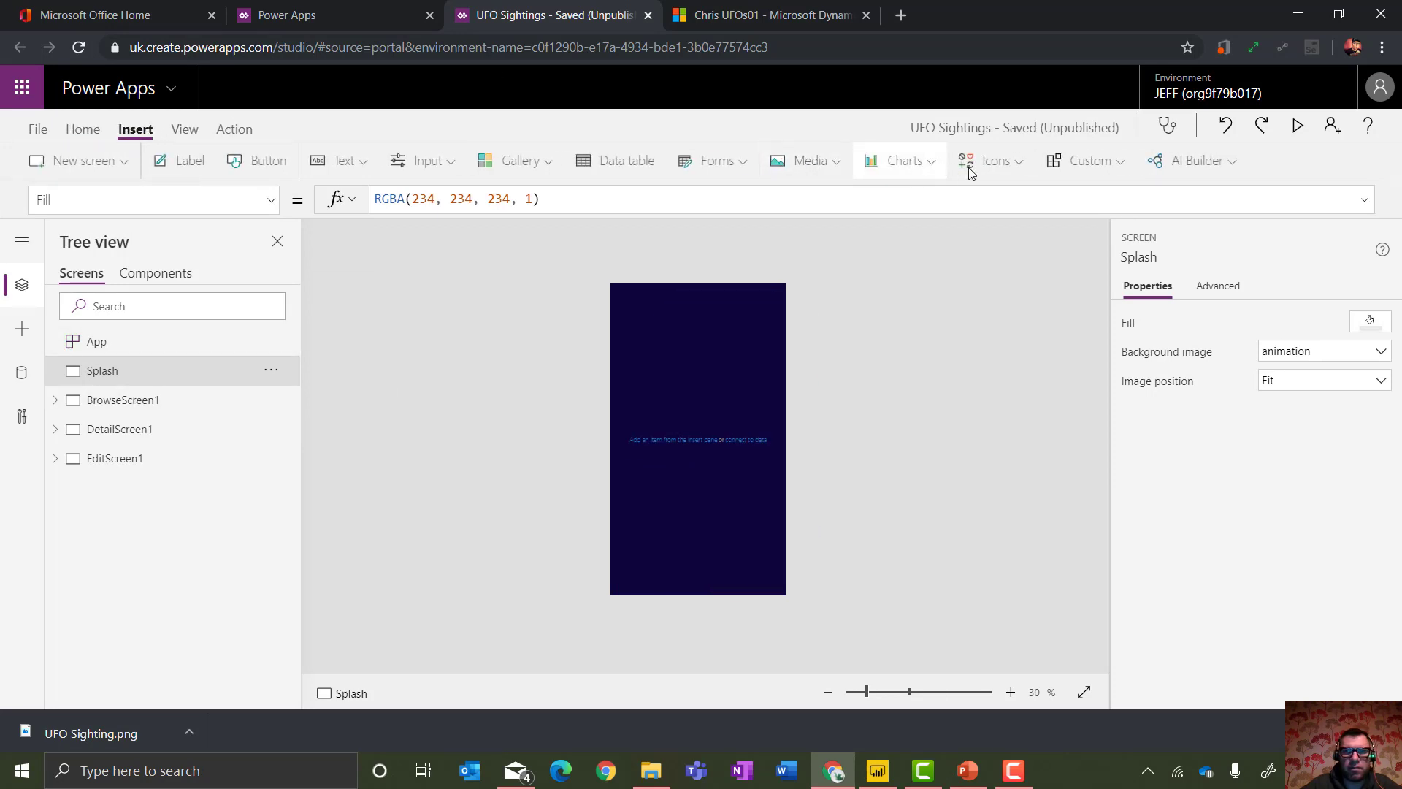
click(284, 374)
click(339, 432)
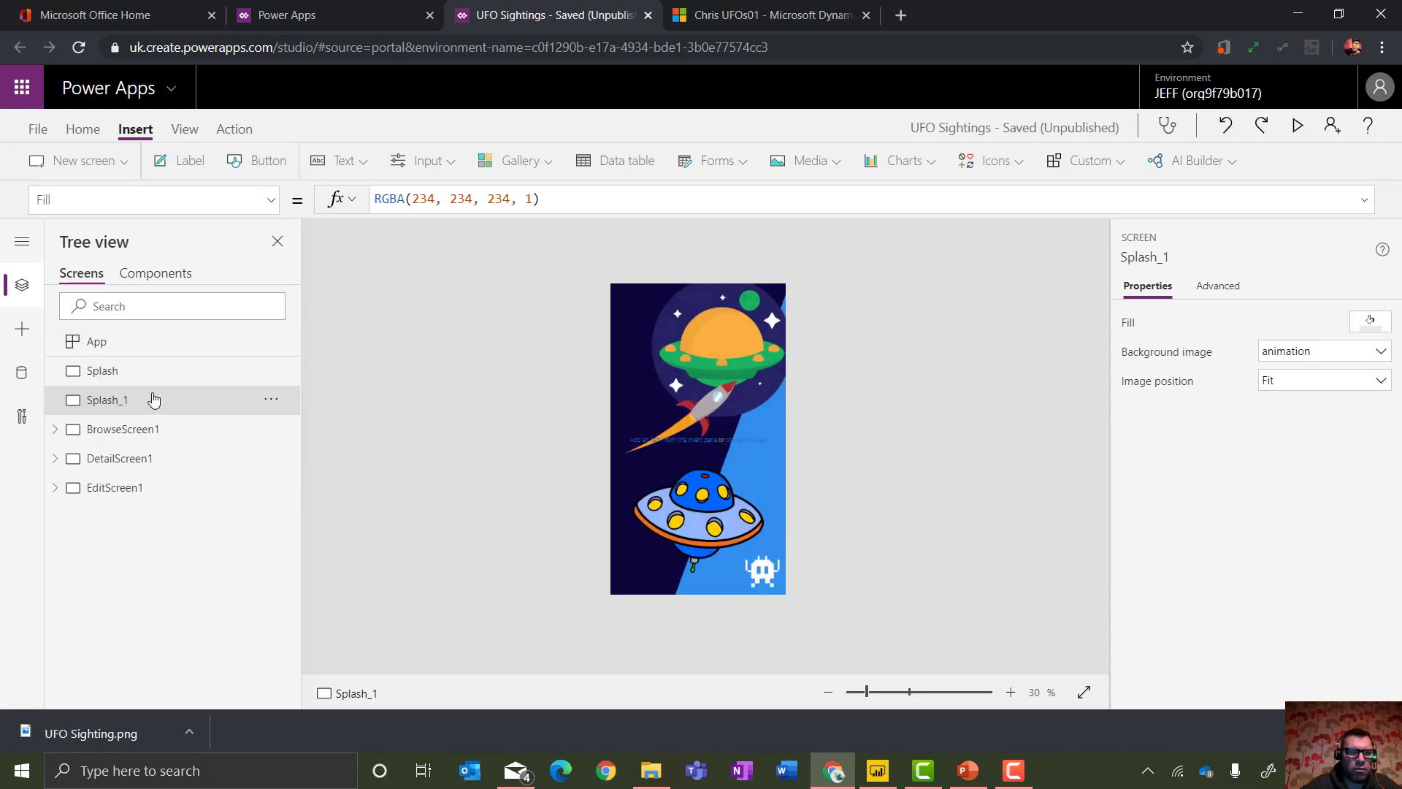
double_click(128, 402)
text(Repor)
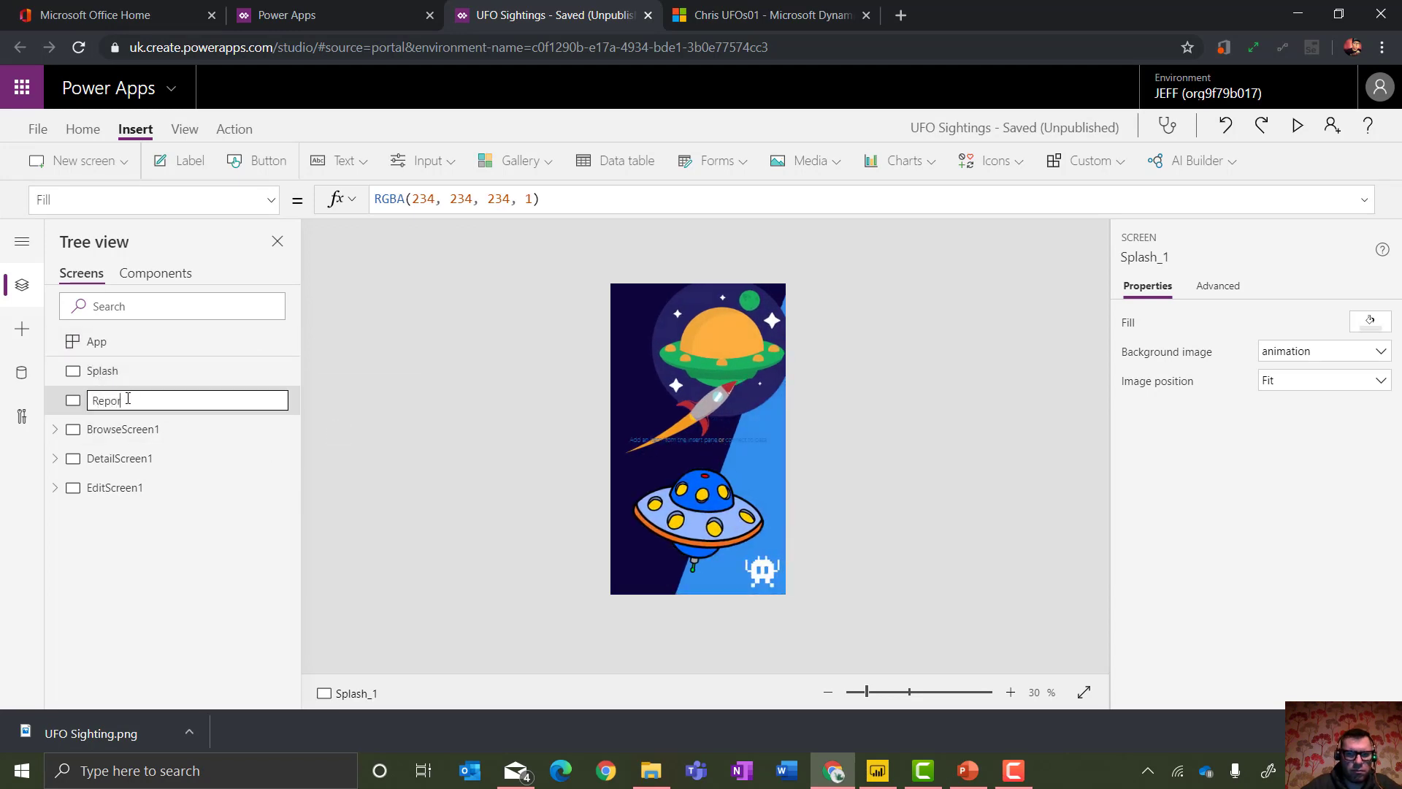
text(ts)
key(Return)
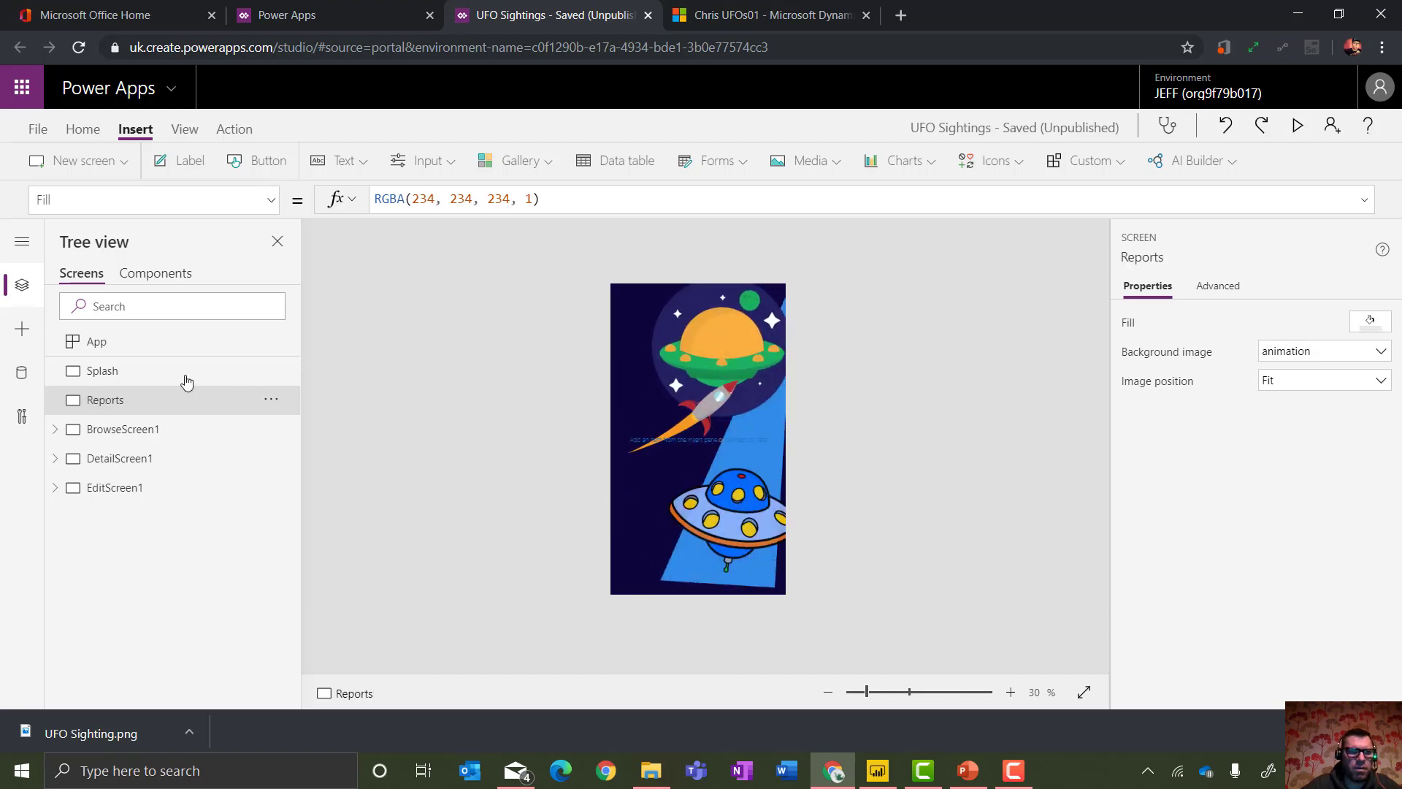
Insert an Add icon on the Splash screen and colour it off-white, RGBA(251, 251, 251, 1).
click(148, 377)
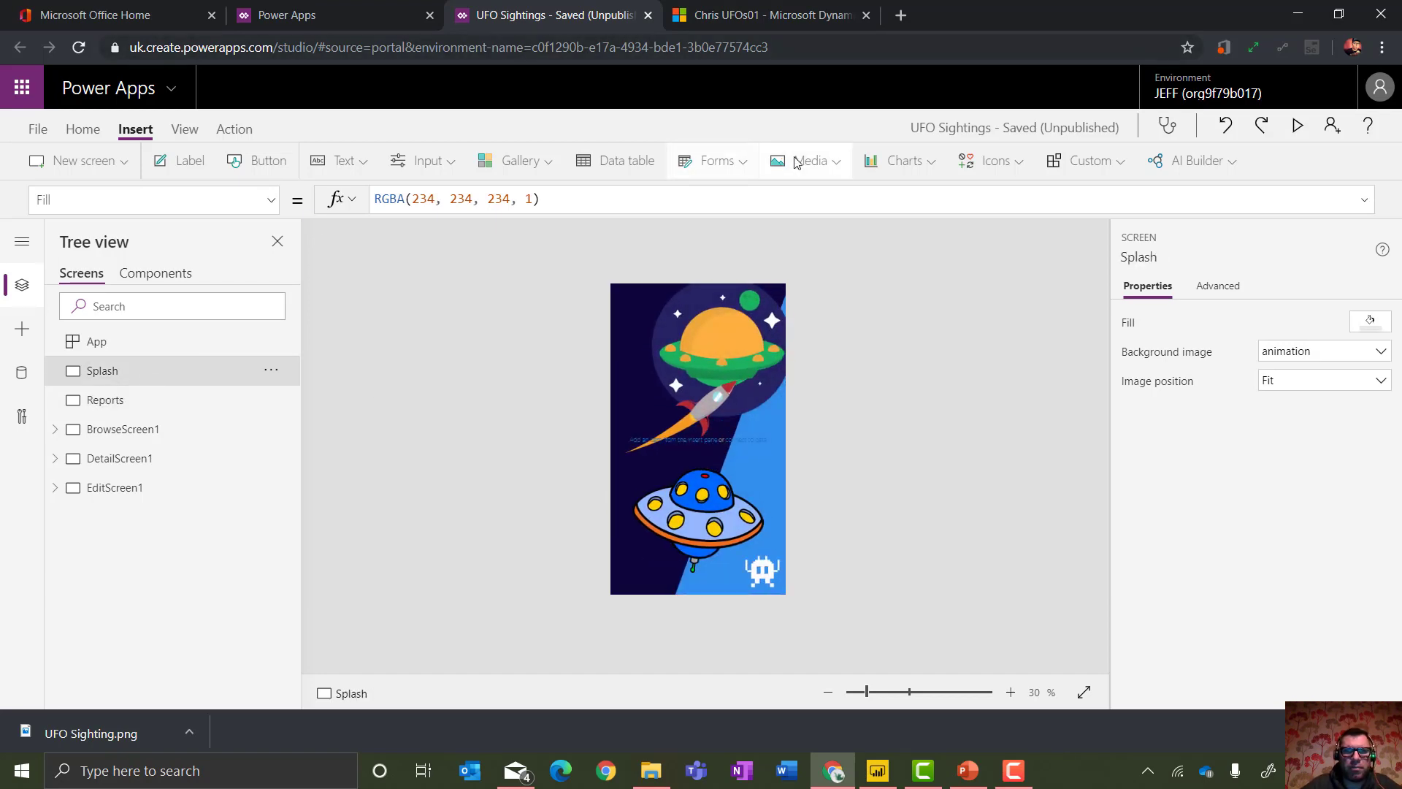
click(1015, 170)
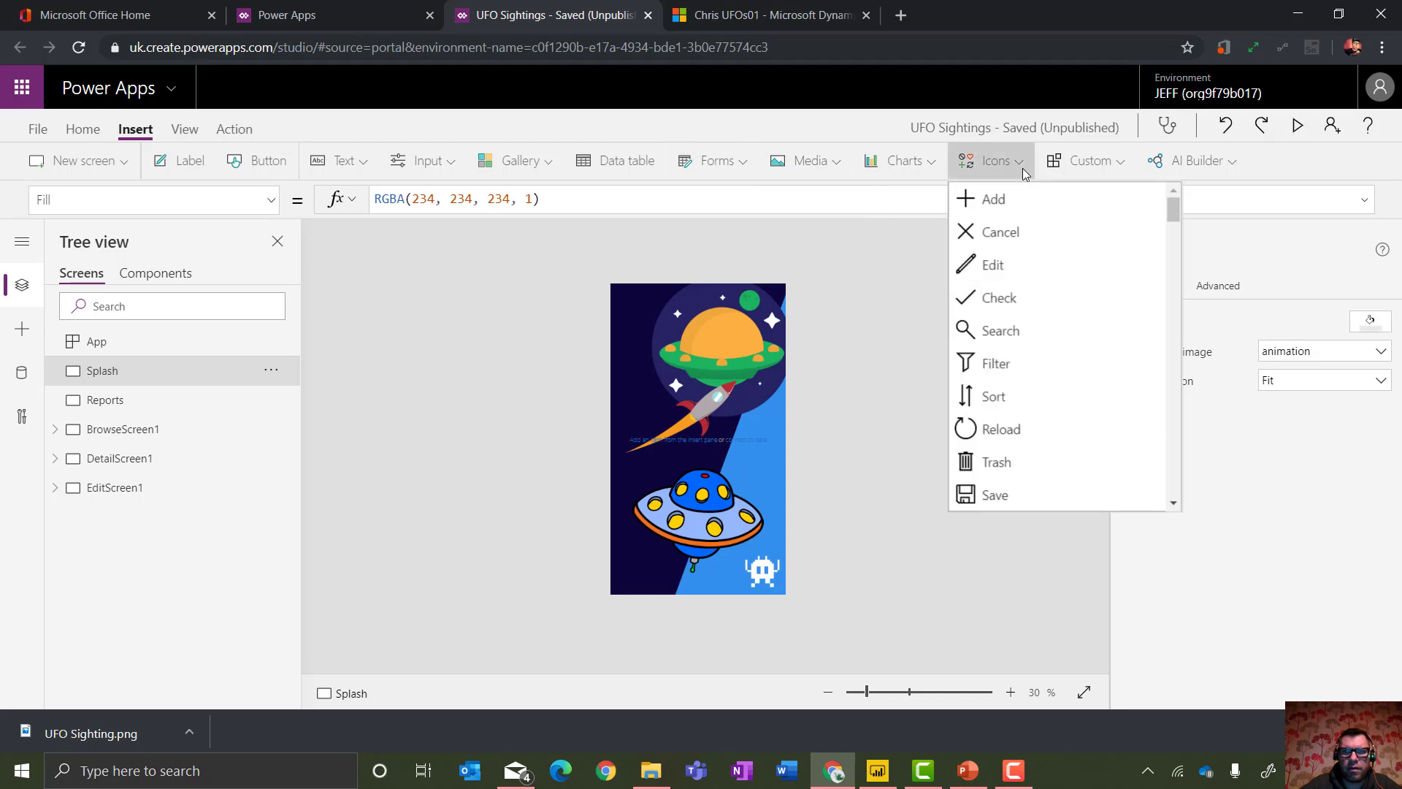
click(1005, 211)
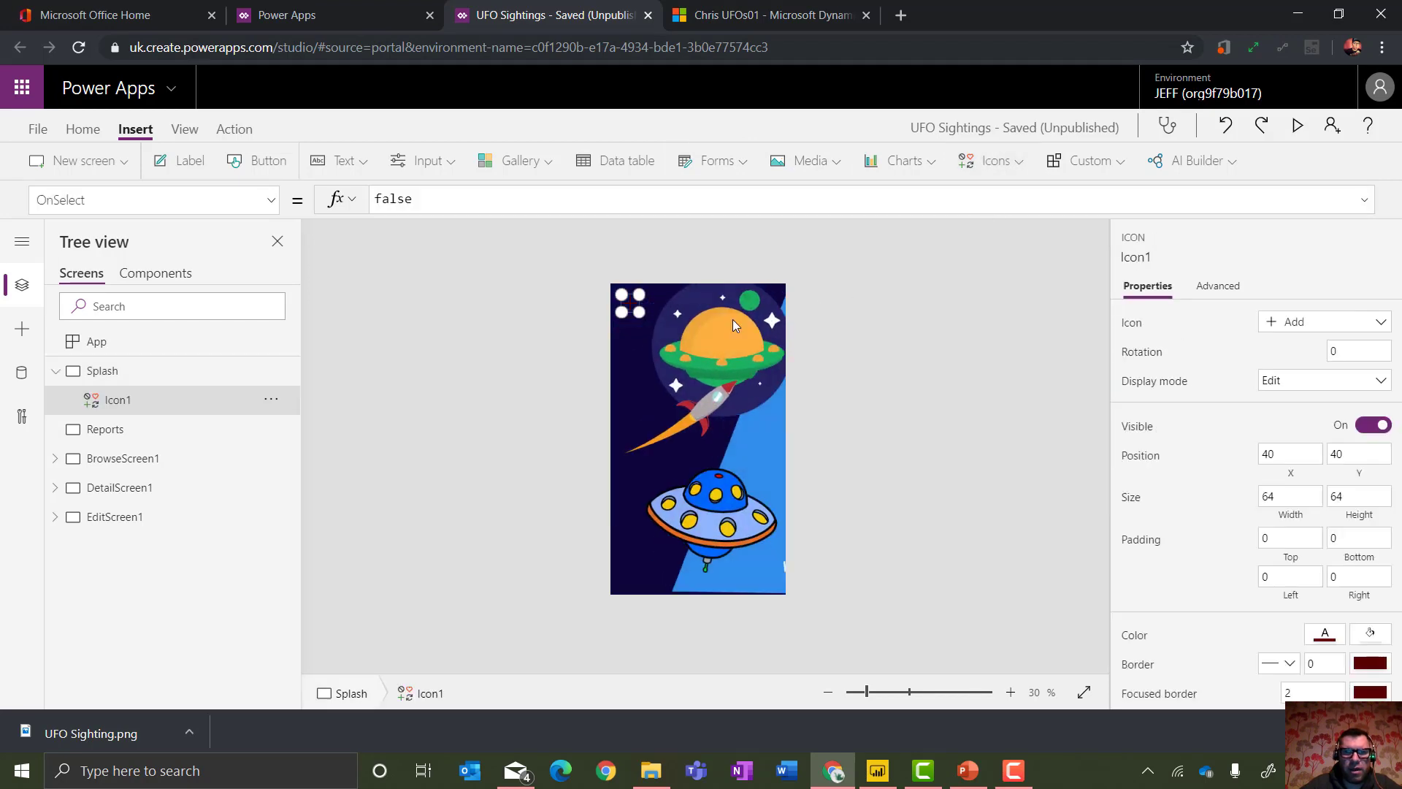
click(79, 133)
click(657, 163)
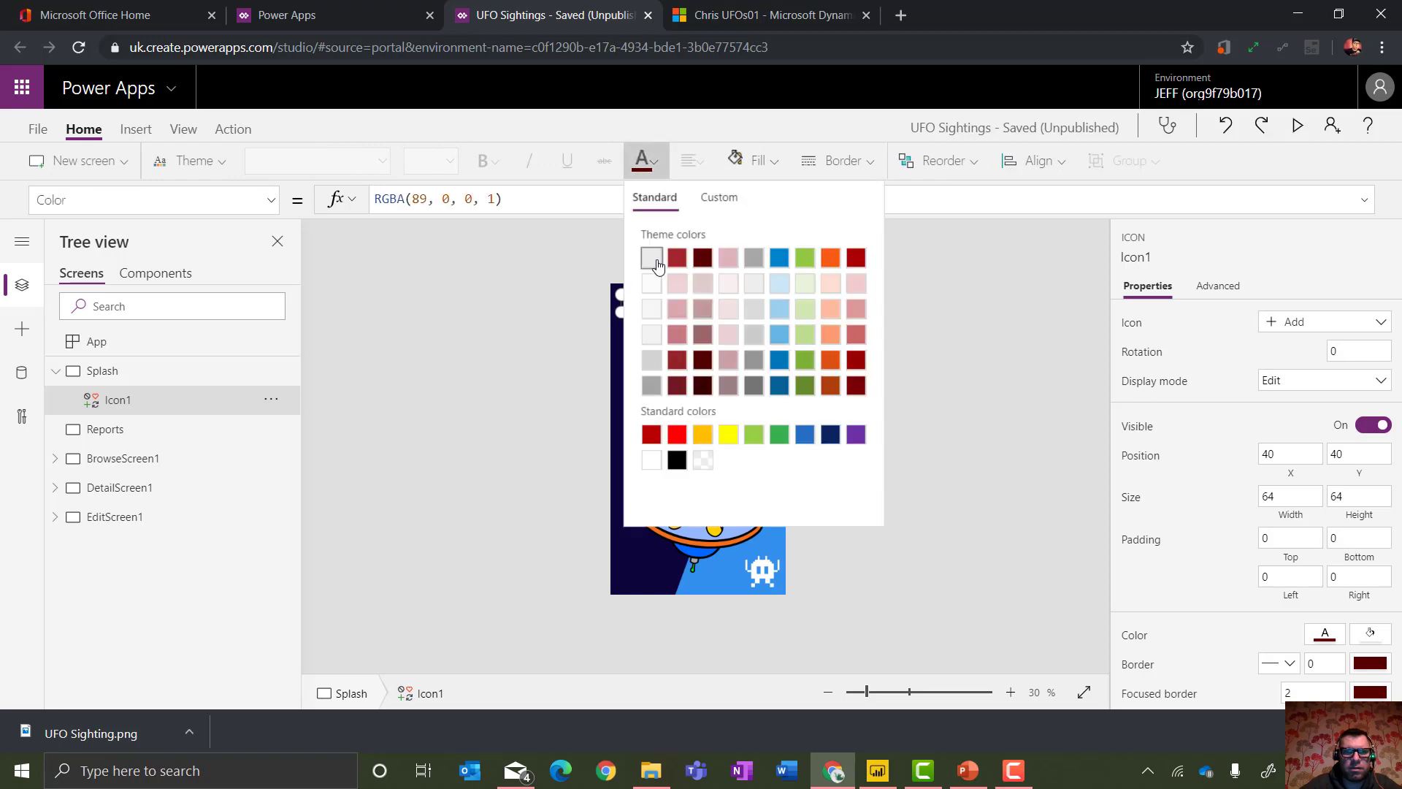
click(651, 284)
click(1041, 427)
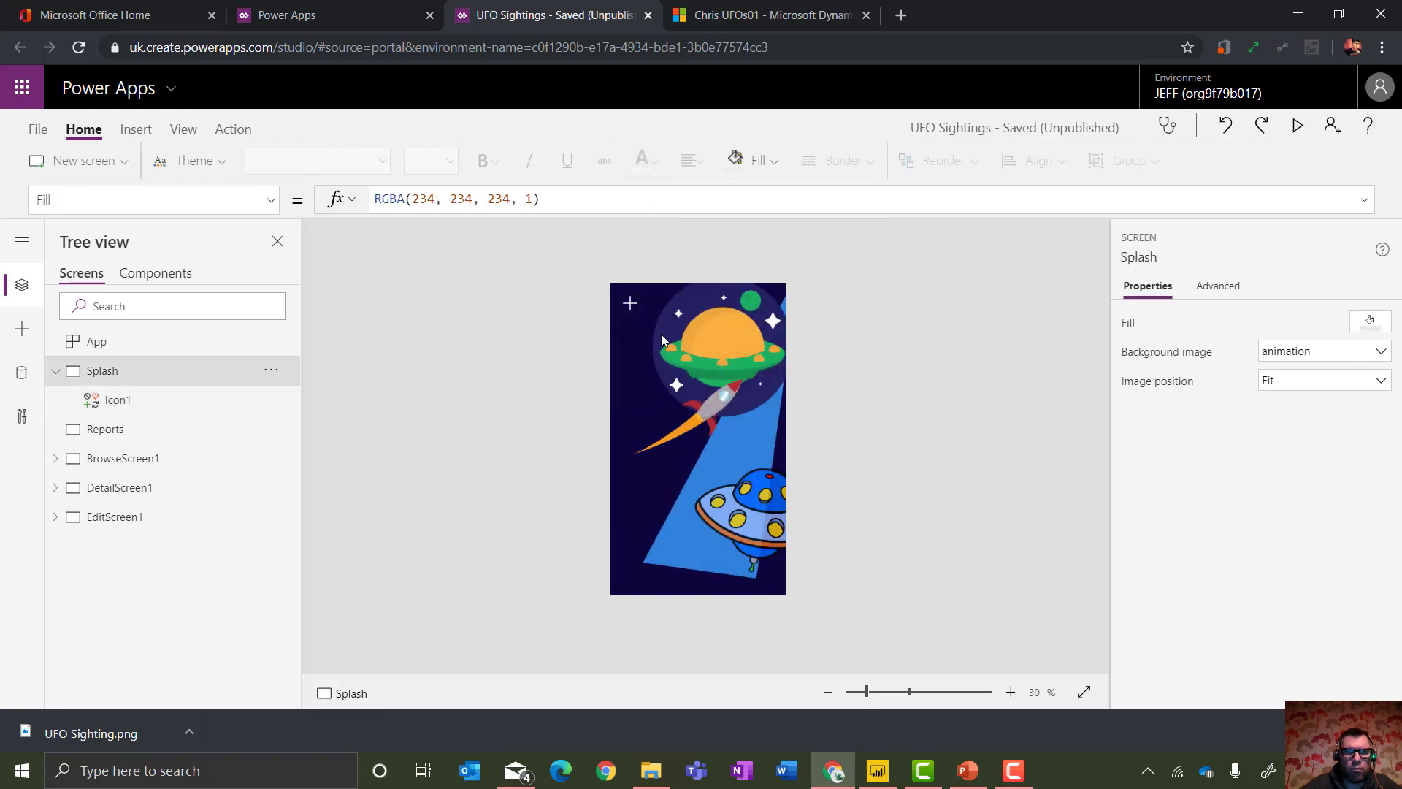
Enlarge the Splash screen's icon to about 104 by 107 and change it to the Waffle icon.
click(630, 303)
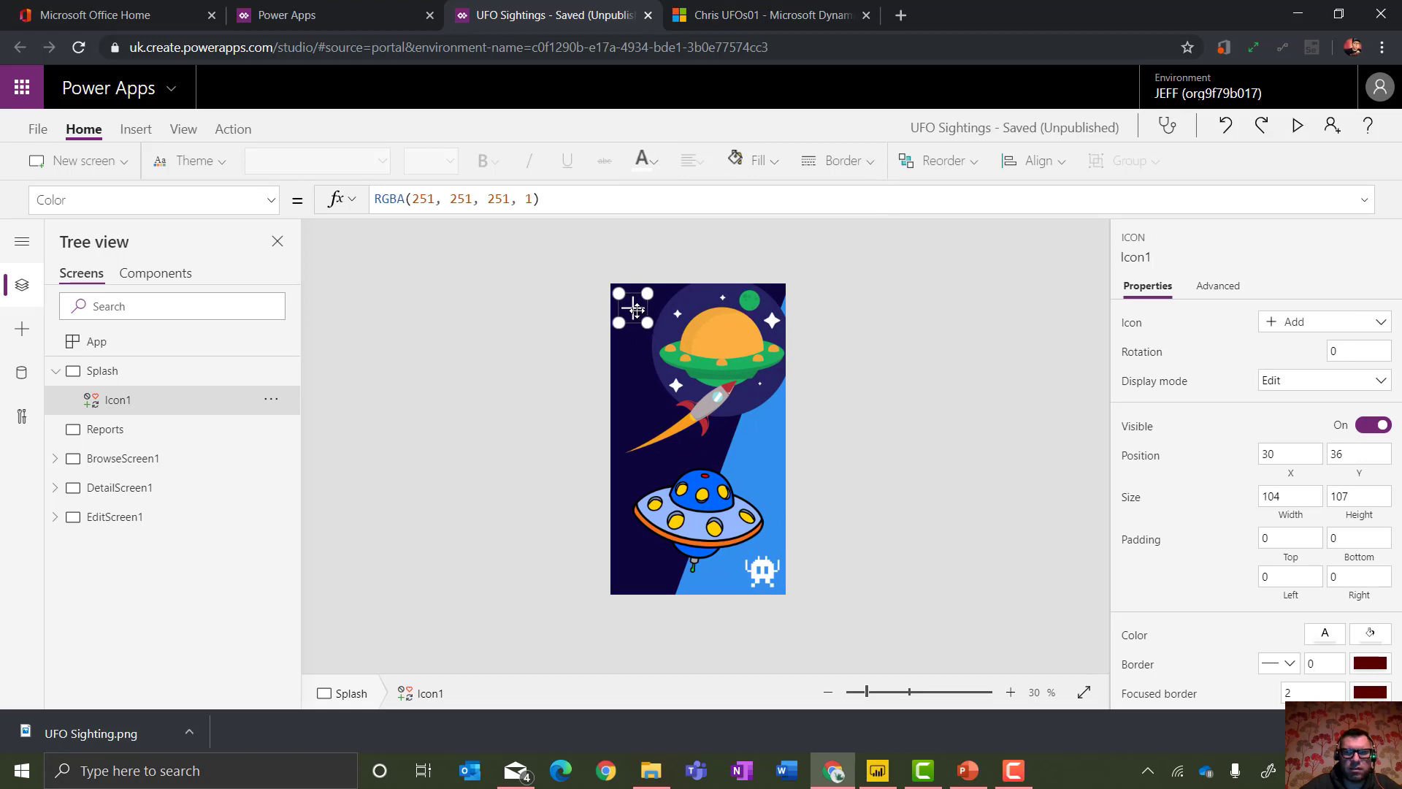
click(1368, 330)
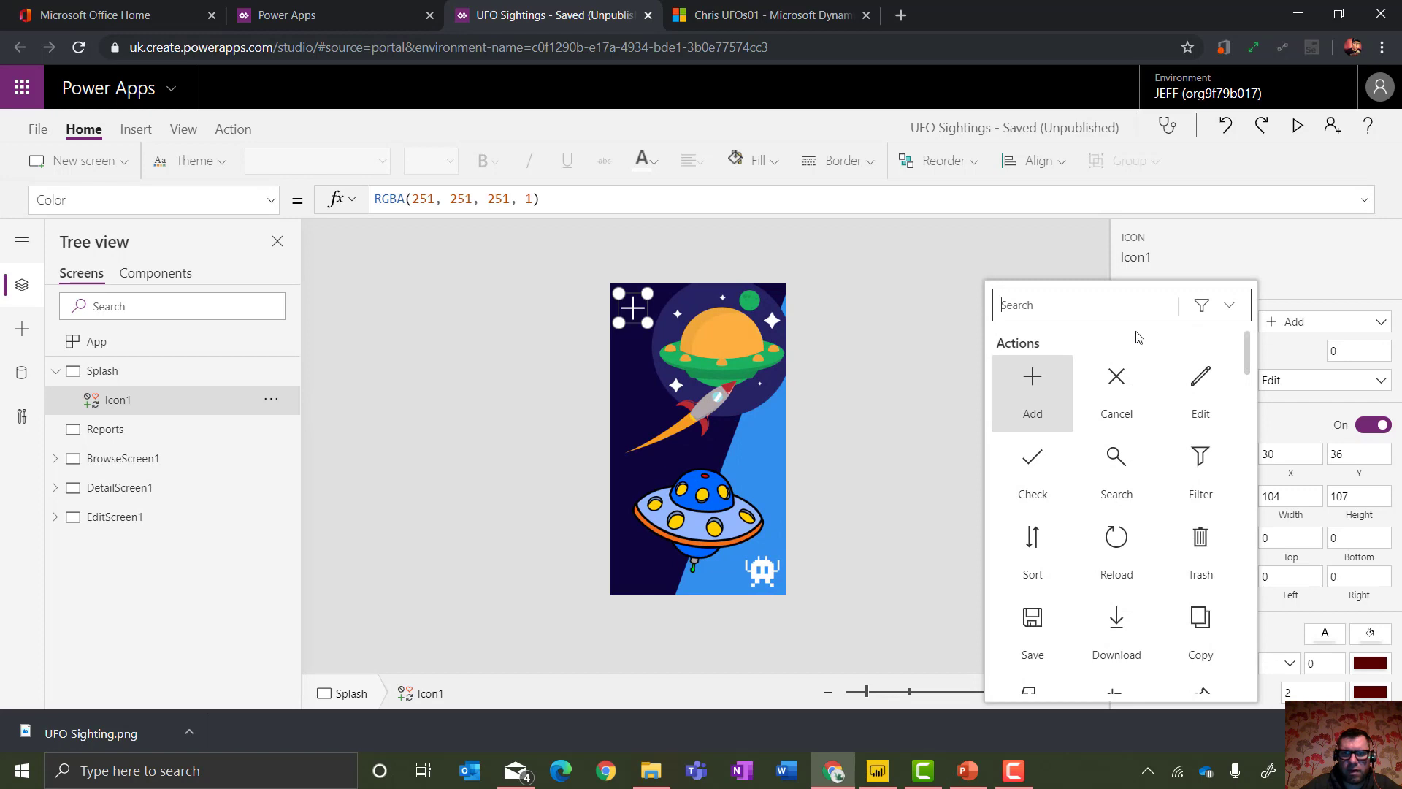
text(bro)
key(BackSpace)
key(BackSpace)
key(BackSpace)
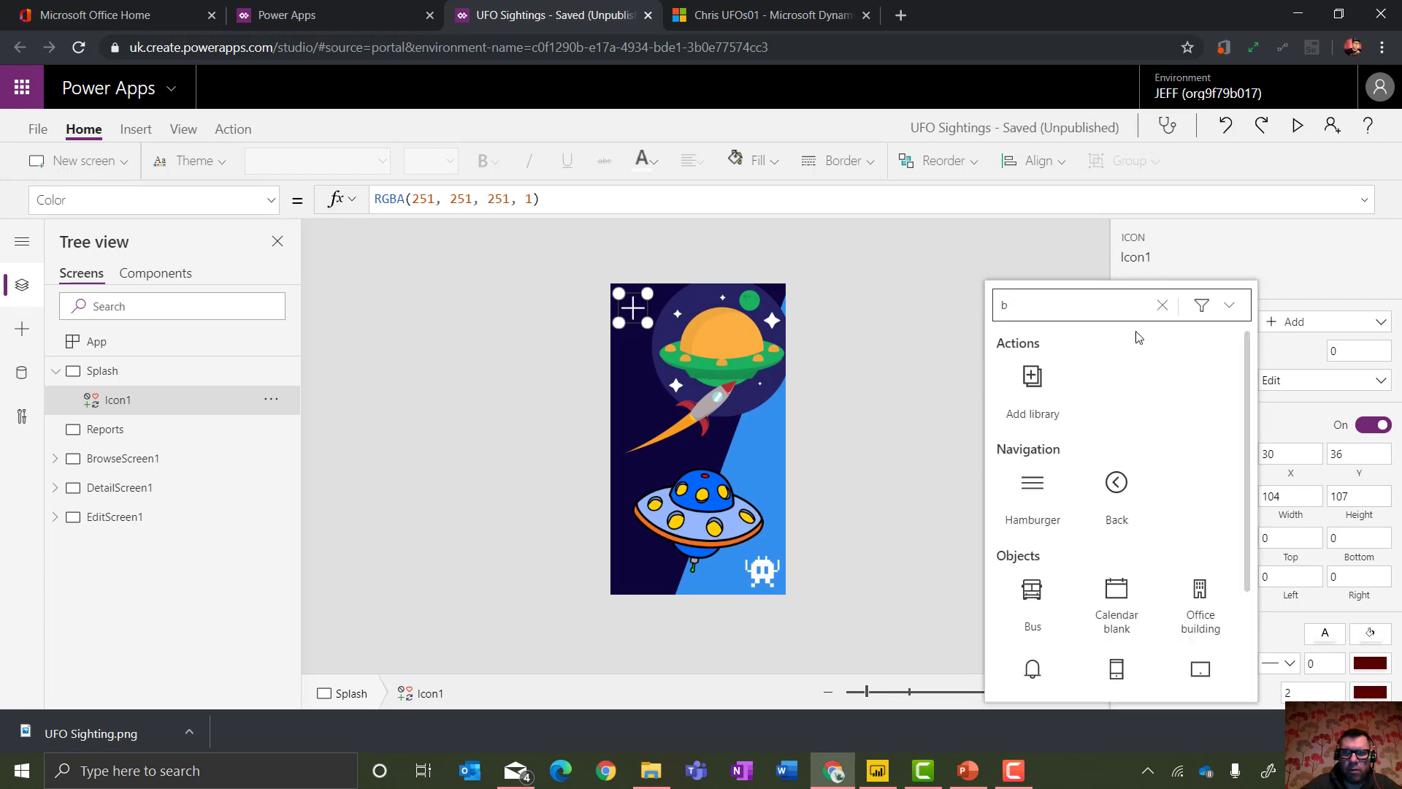
text(fi)
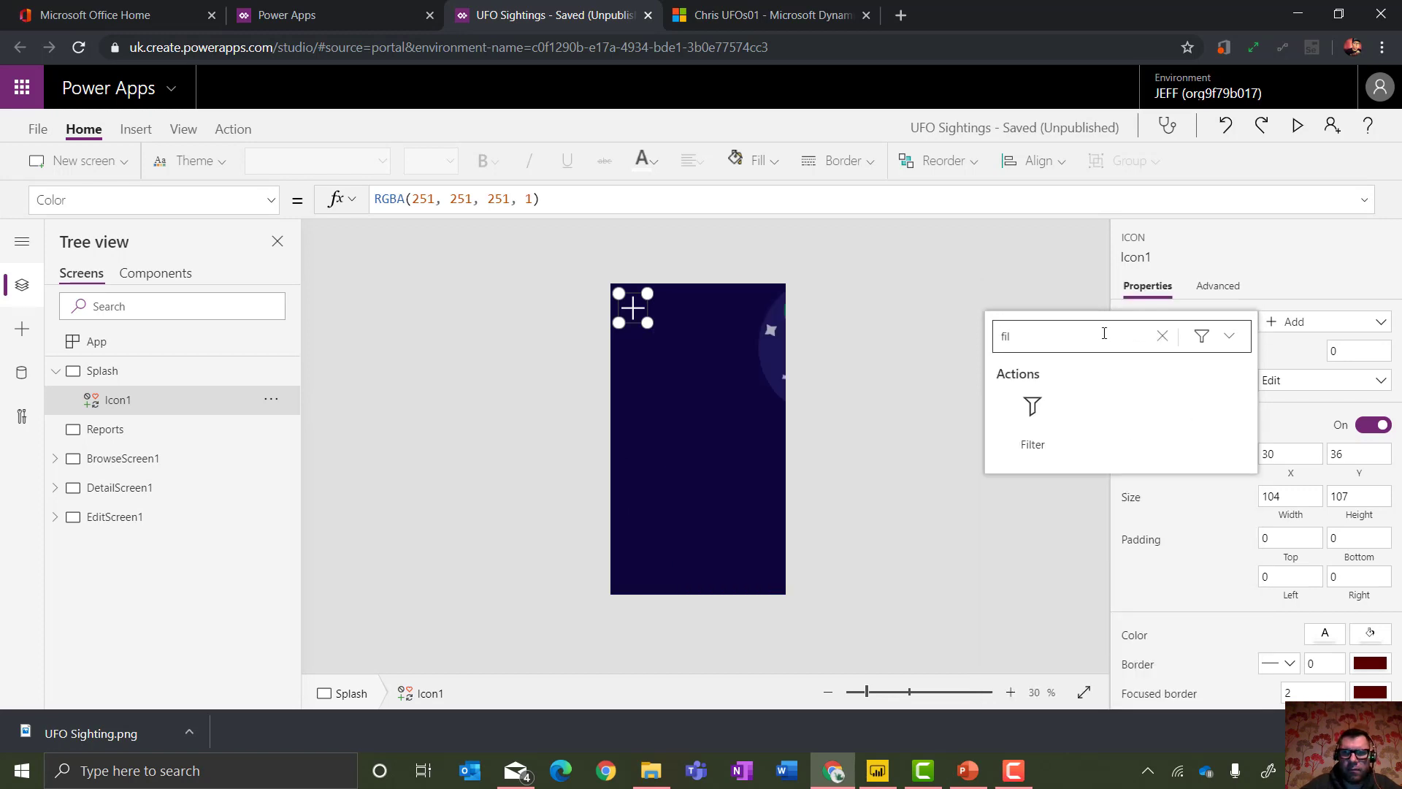
key(BackSpace)
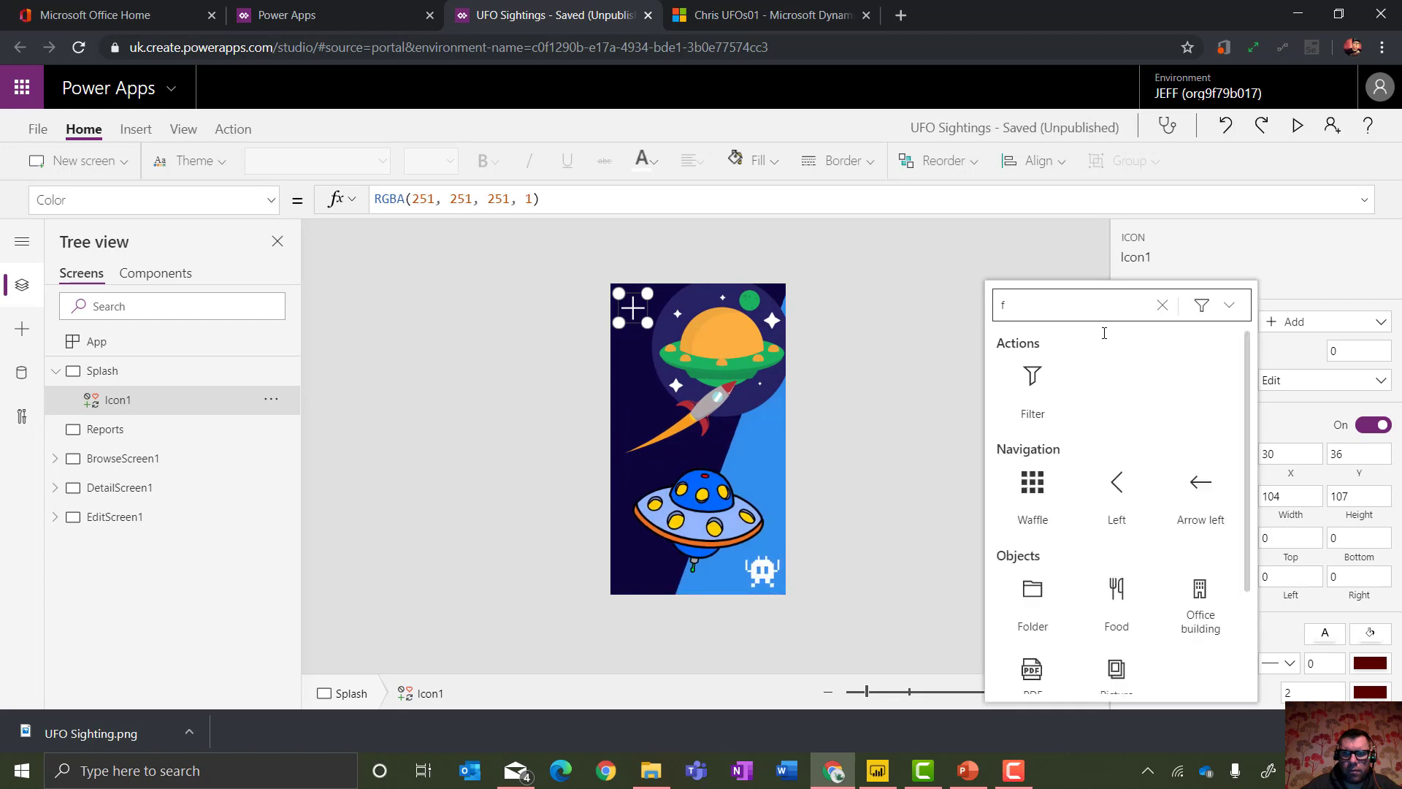
click(1036, 501)
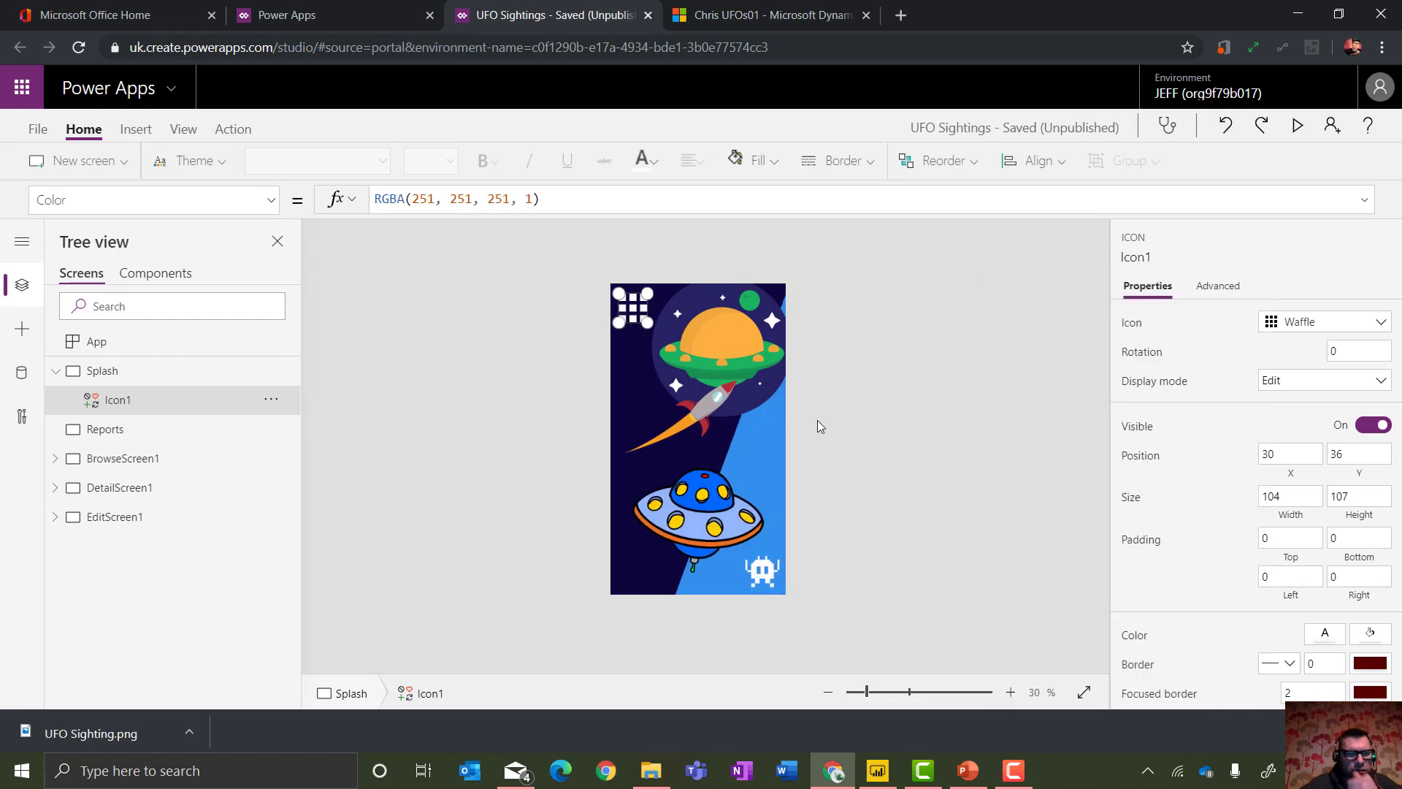
Make the Waffle icon navigate to BrowseScreen1 with the Fade screen transition.
click(232, 129)
click(113, 168)
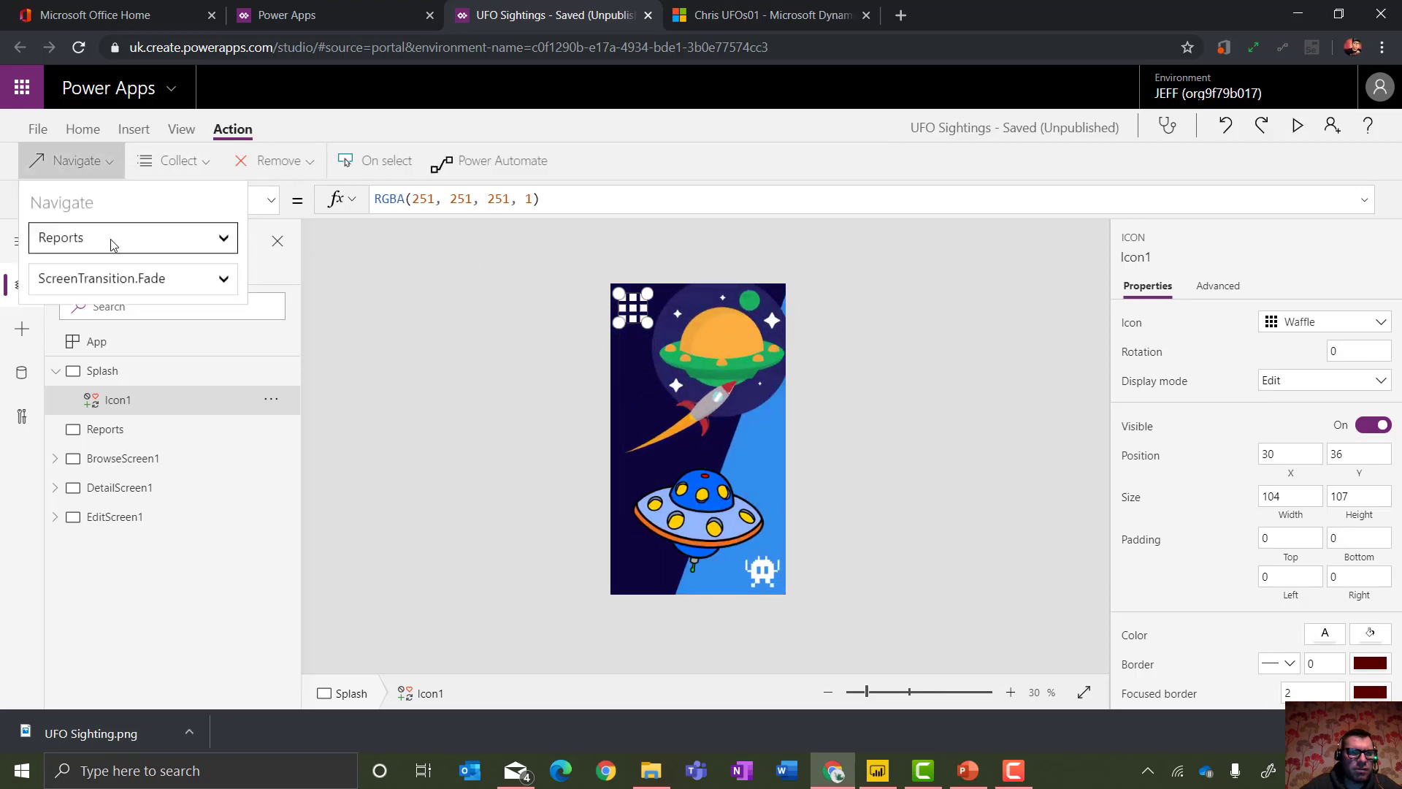
click(110, 239)
click(121, 277)
click(476, 331)
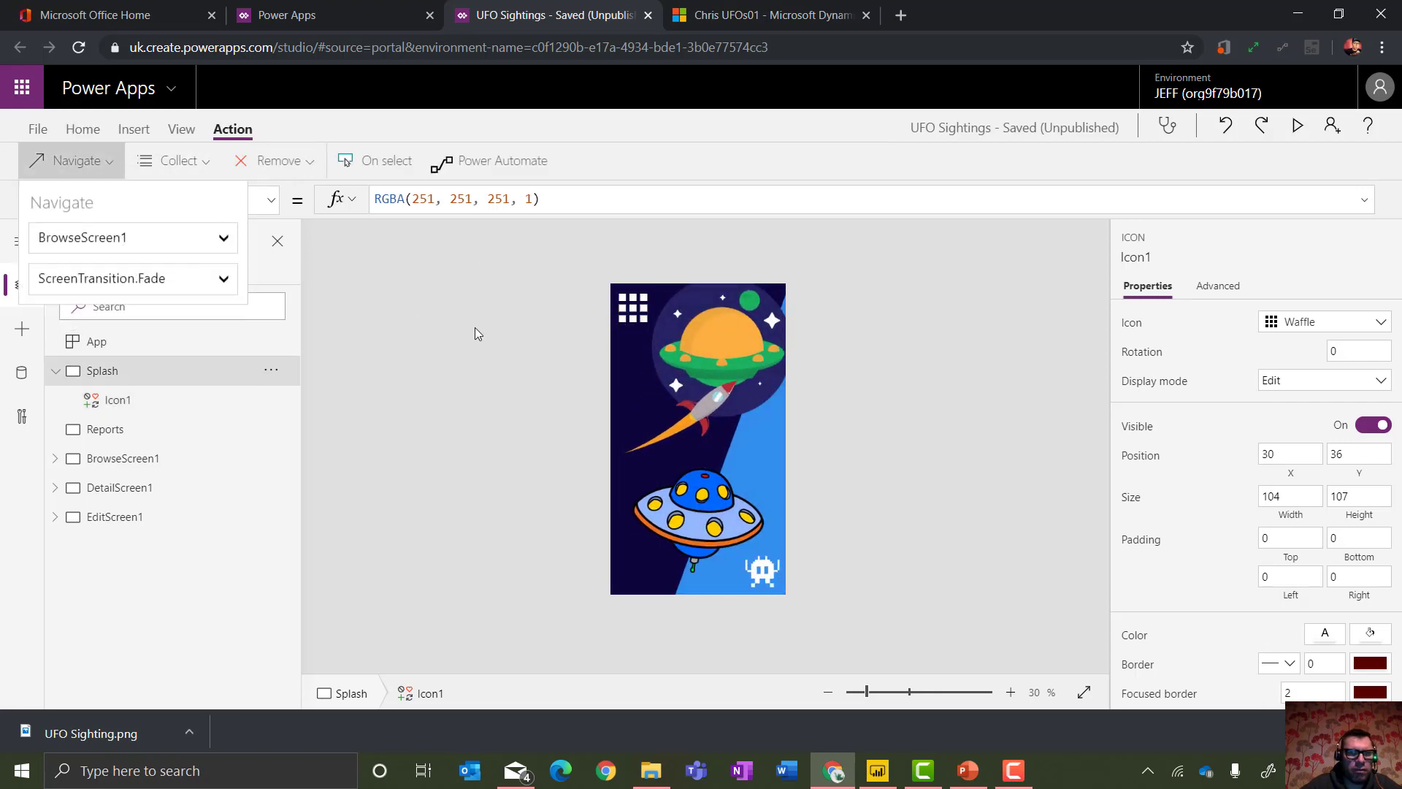
Test the Waffle icon's navigation from the Splash screen within the editor.
click(632, 322)
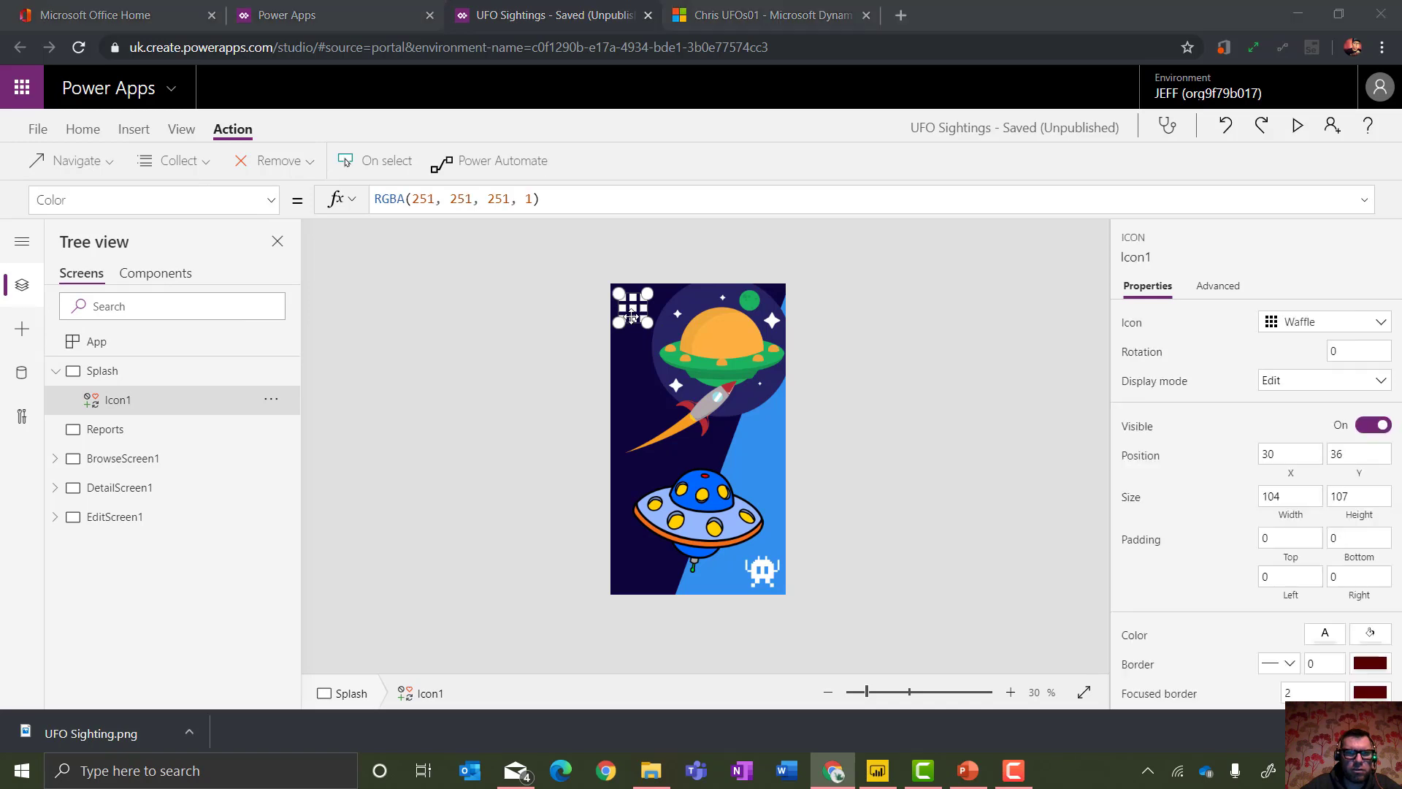
key(super)
click(708, 248)
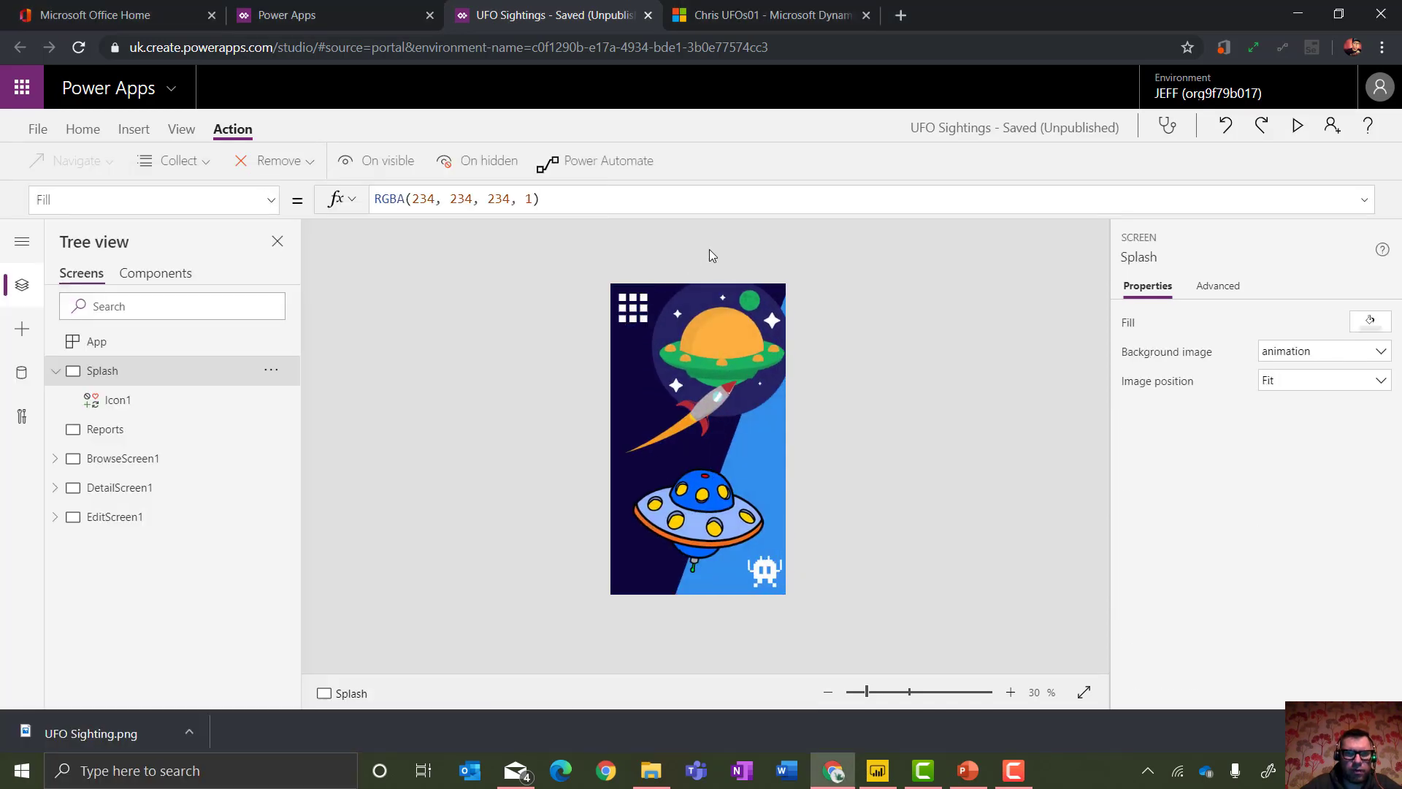
alt+click(647, 314)
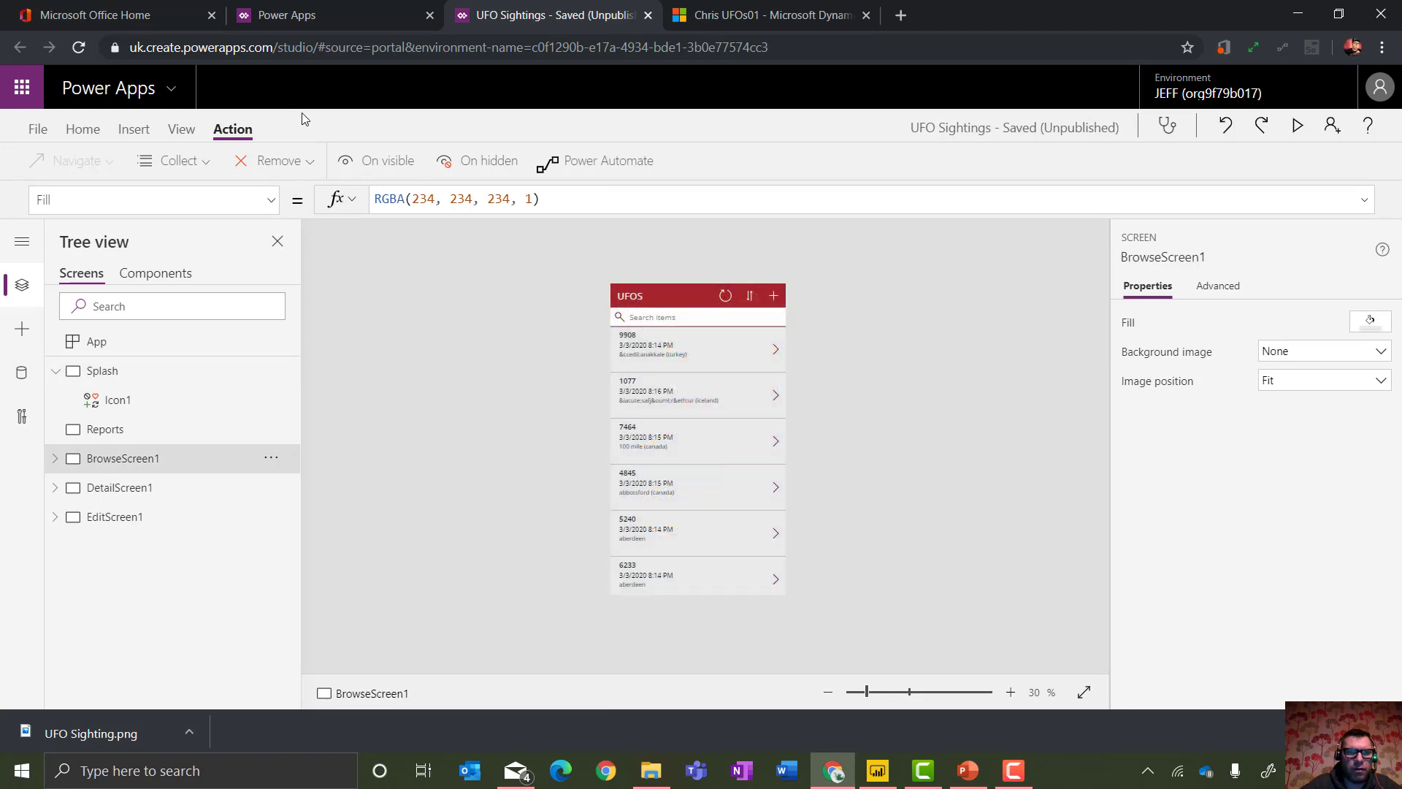
Insert an Add icon on BrowseScreen1 and fit it into the header beside the refresh icon, about 64 by 57.
click(134, 130)
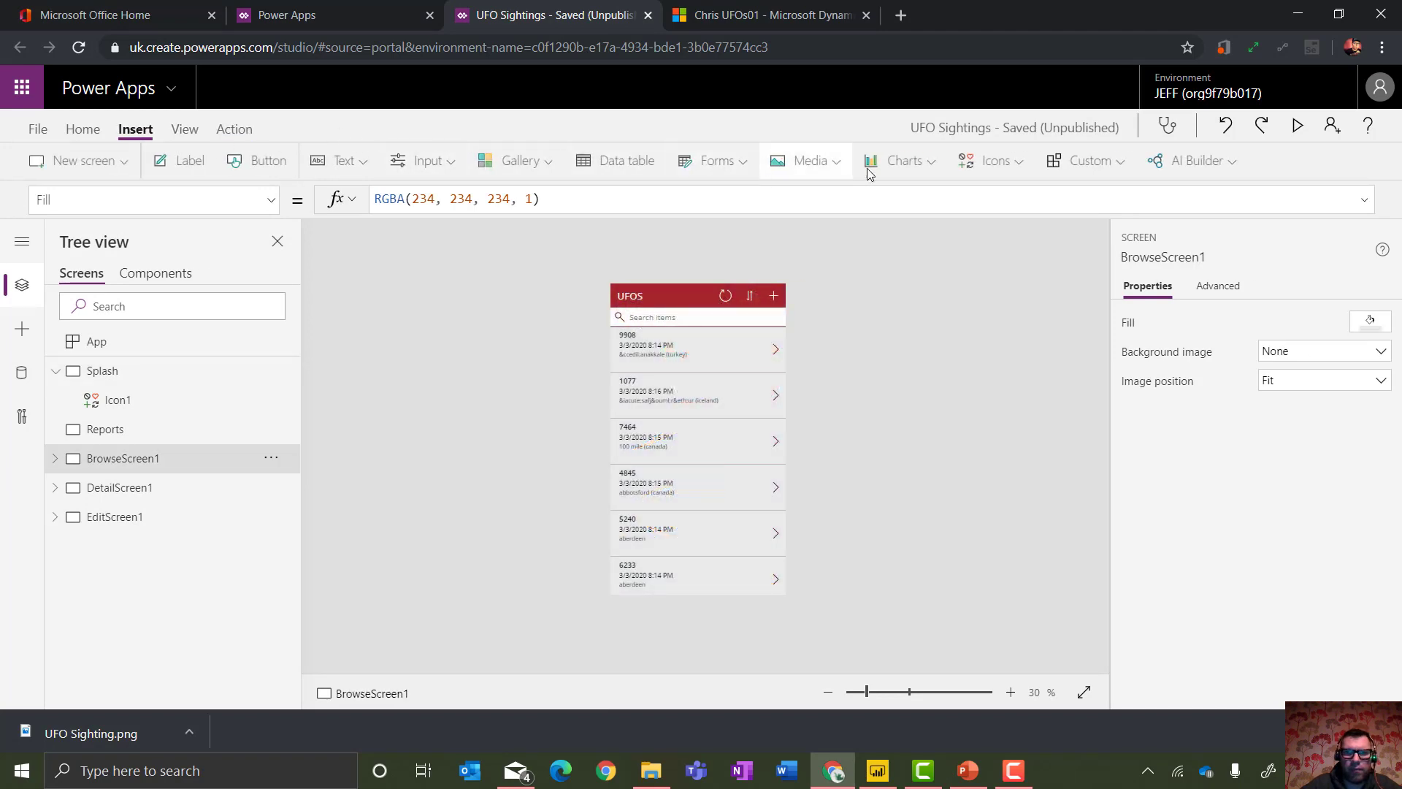
click(1012, 170)
click(997, 200)
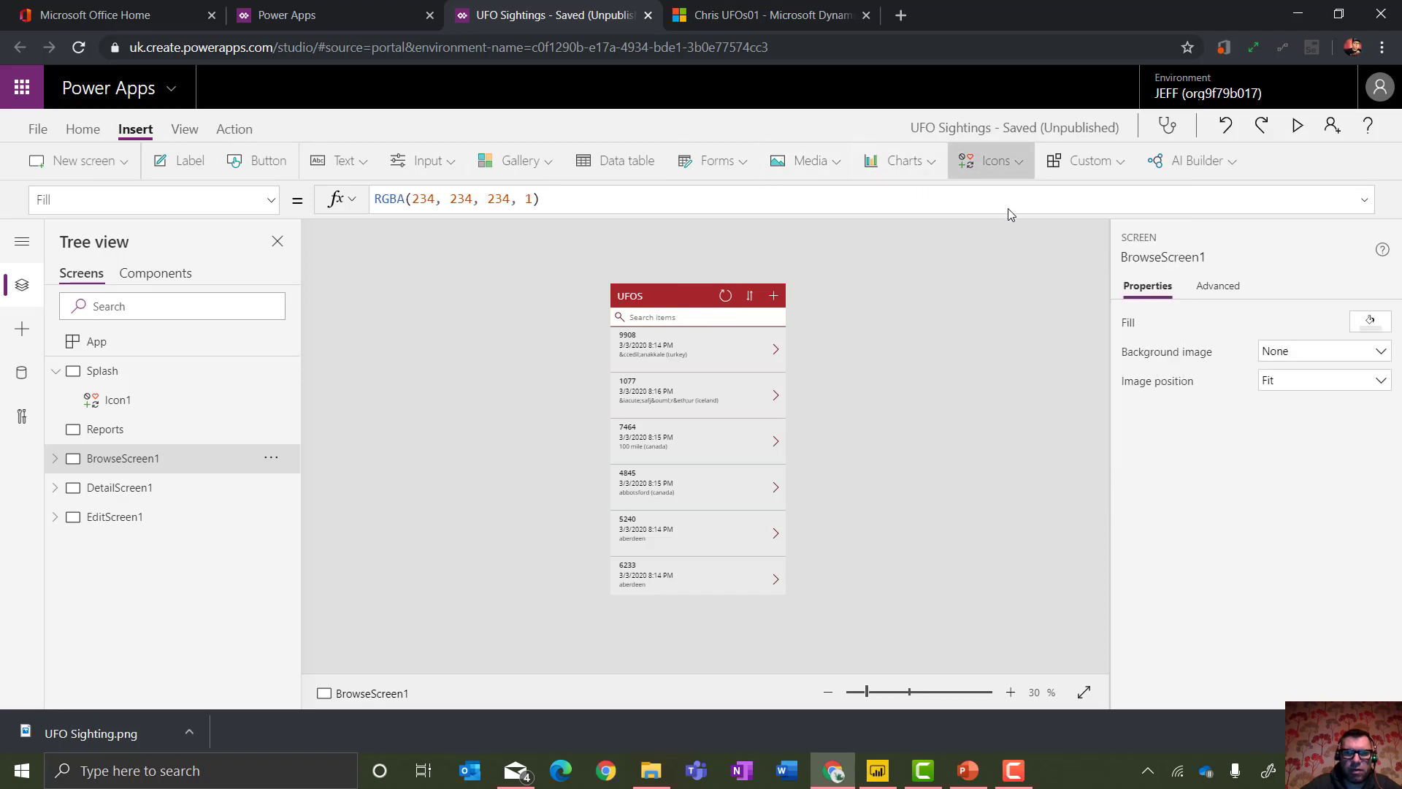
drag(698, 297, 708, 291)
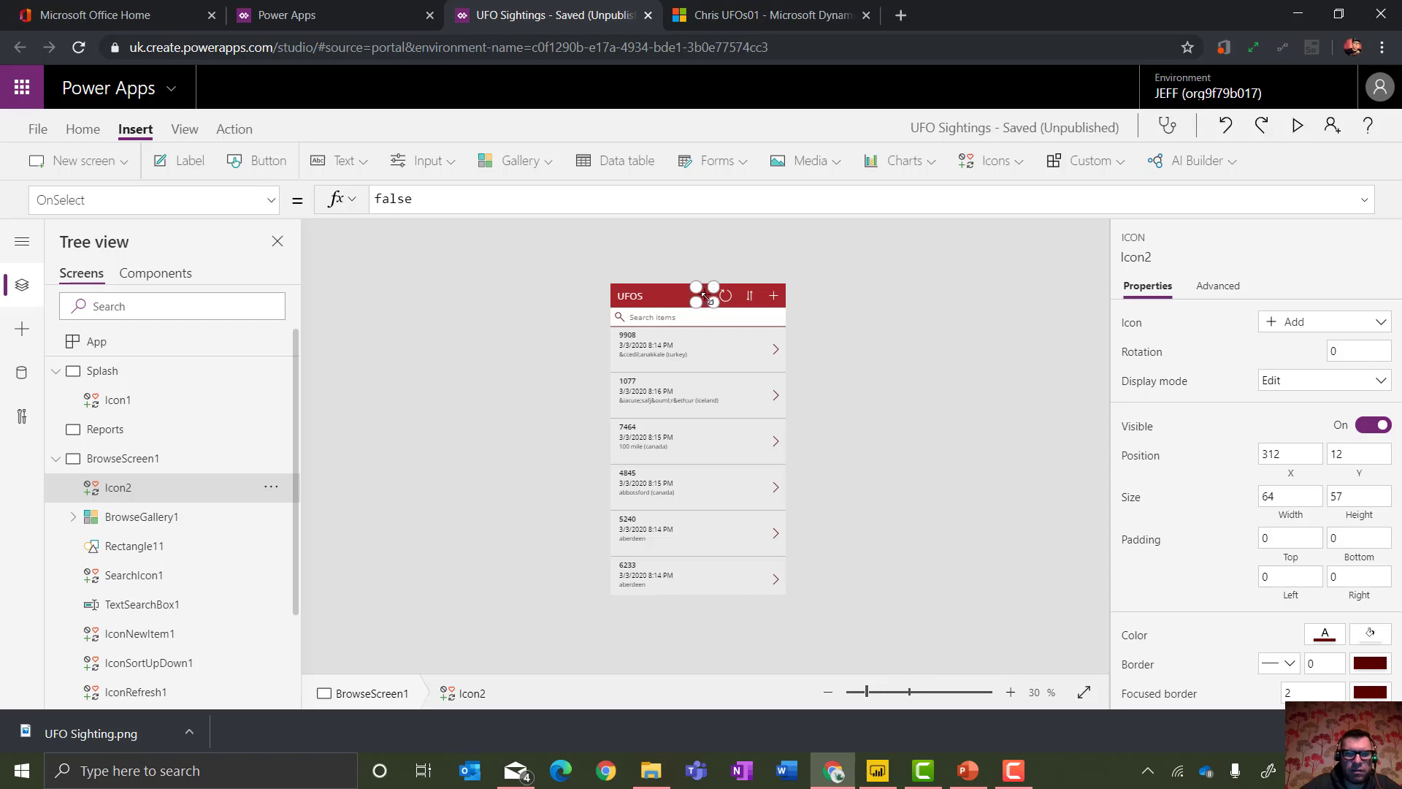
Colour the header's new icon off-white, RGBA(251, 251, 251, 1), and change it to the Back icon.
click(83, 128)
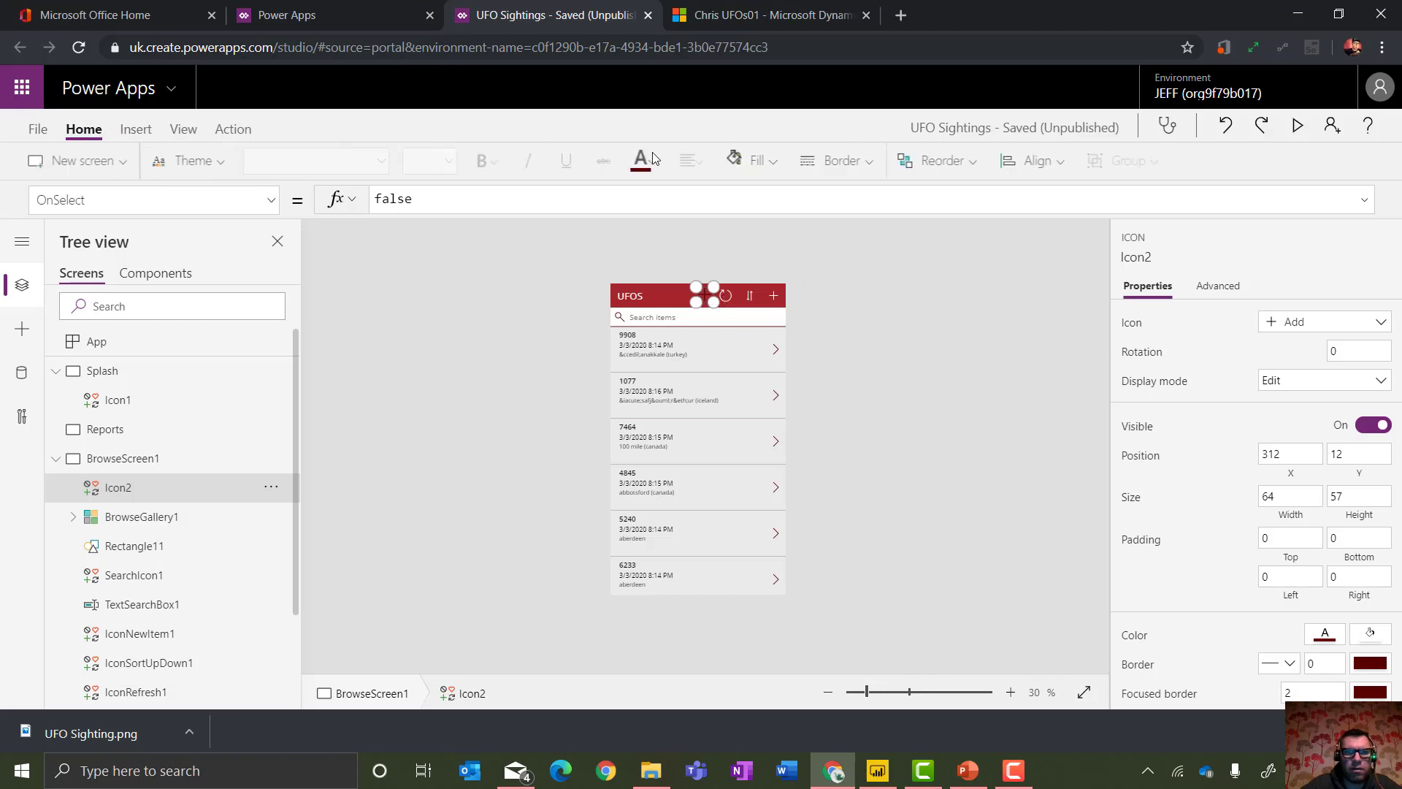
click(645, 161)
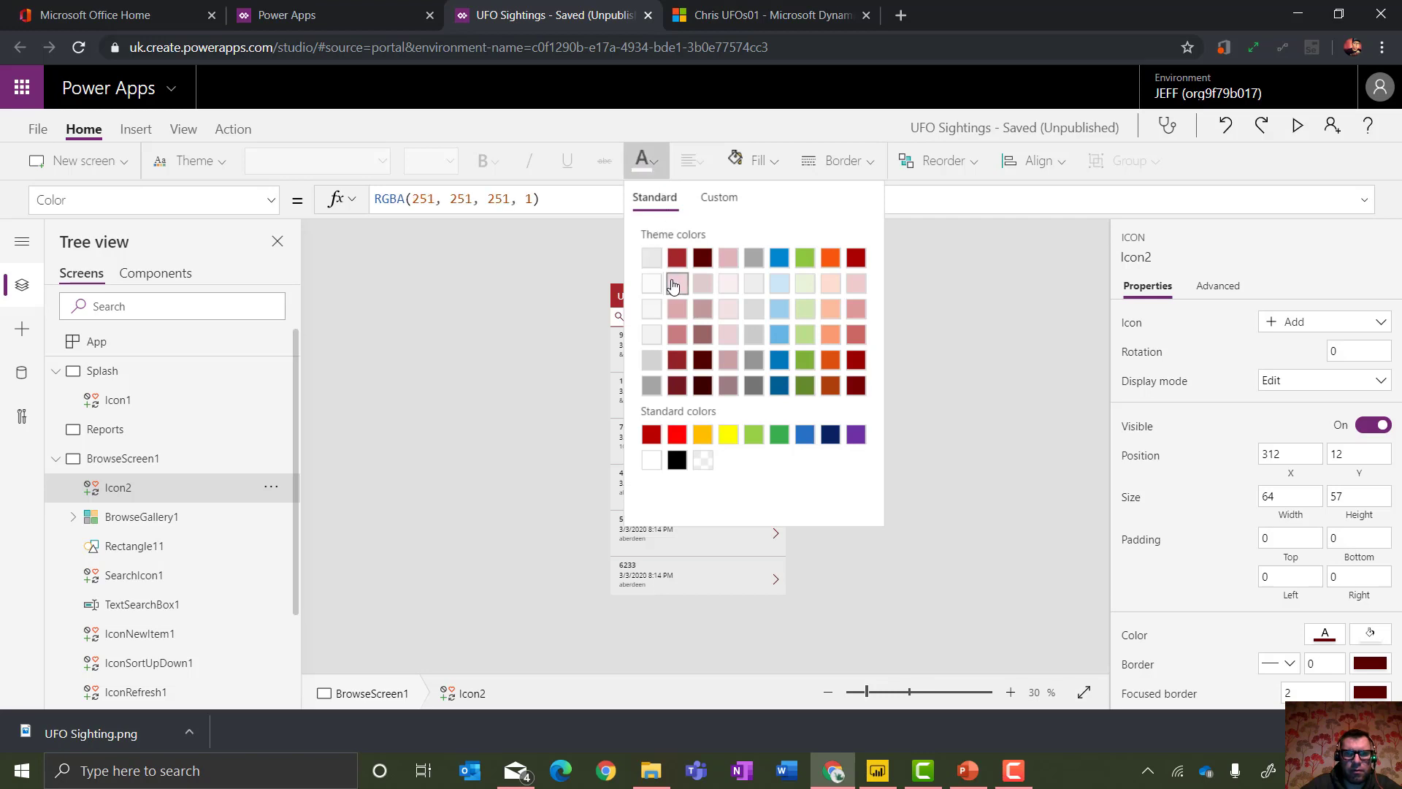
click(1293, 325)
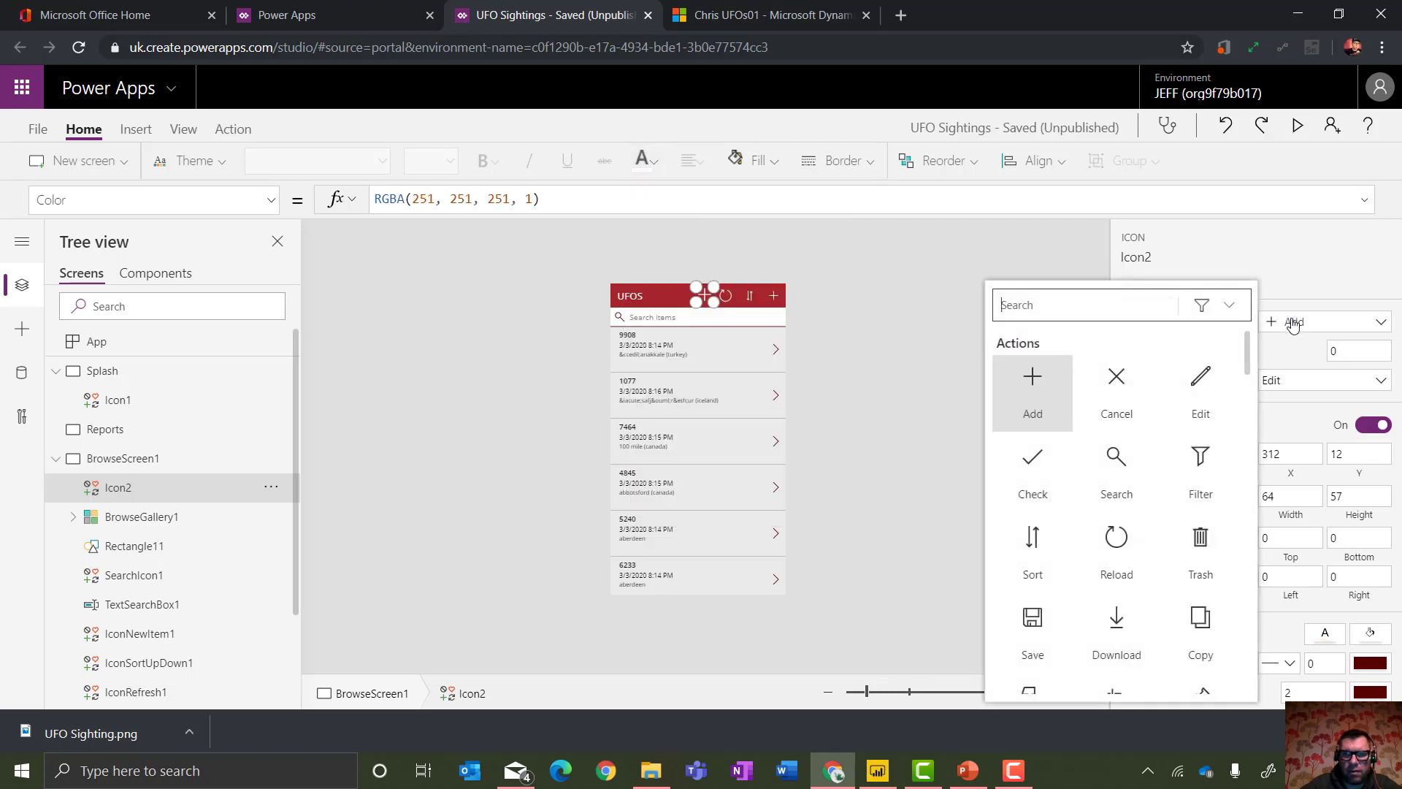
text(ba)
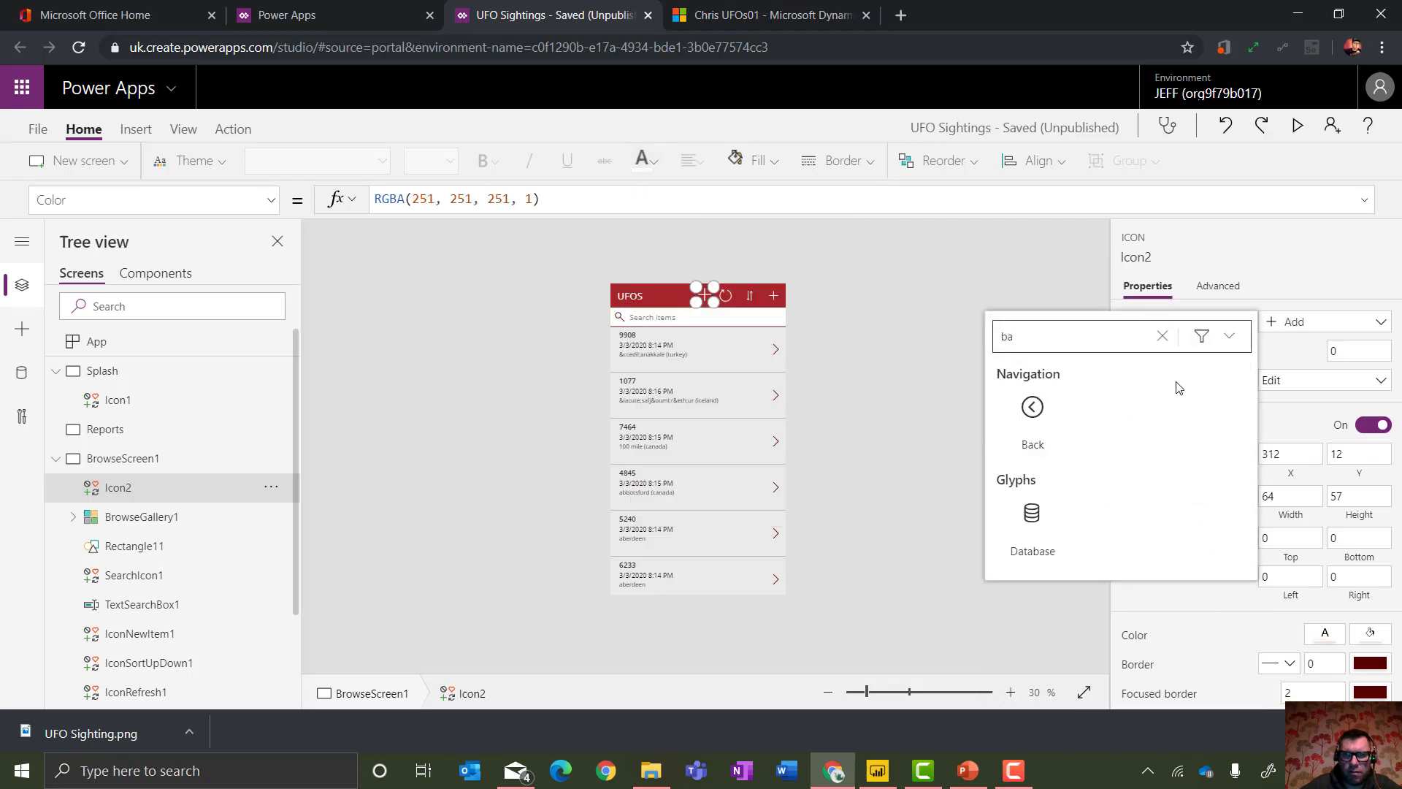
click(1033, 409)
Make the Back icon navigate to the Splash screen with the Fade transition and test the navigation in both directions.
click(233, 129)
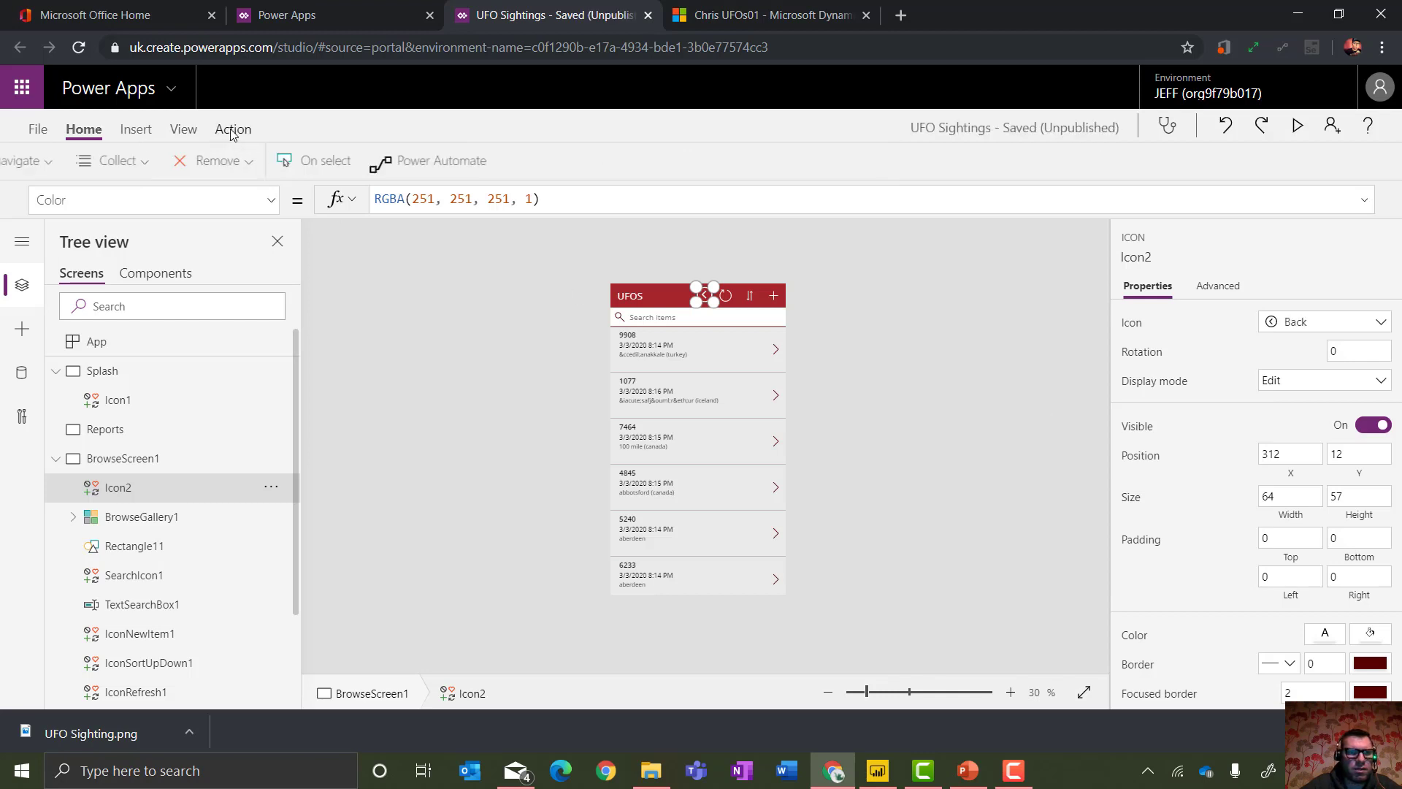
click(107, 163)
click(114, 239)
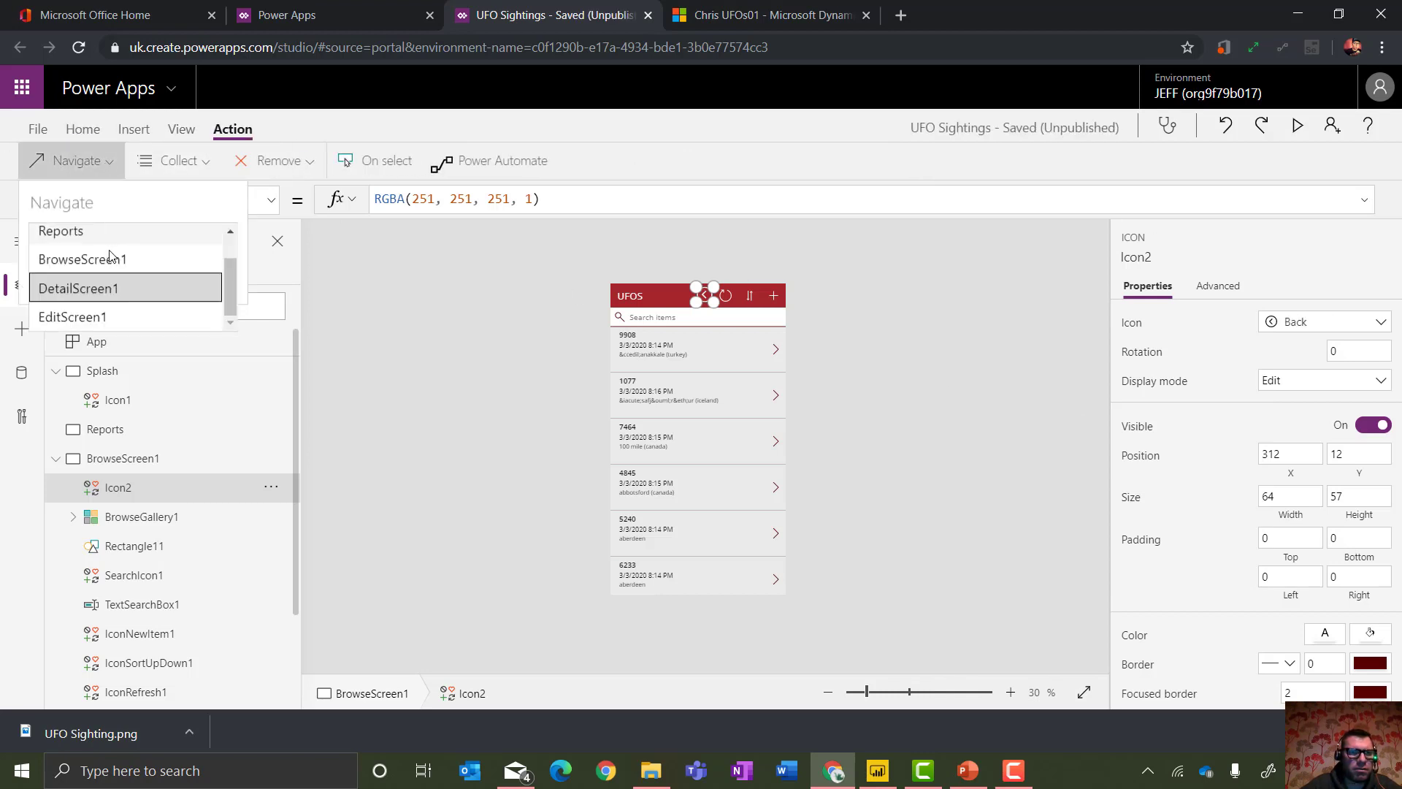
scroll(232, 249, up, 1)
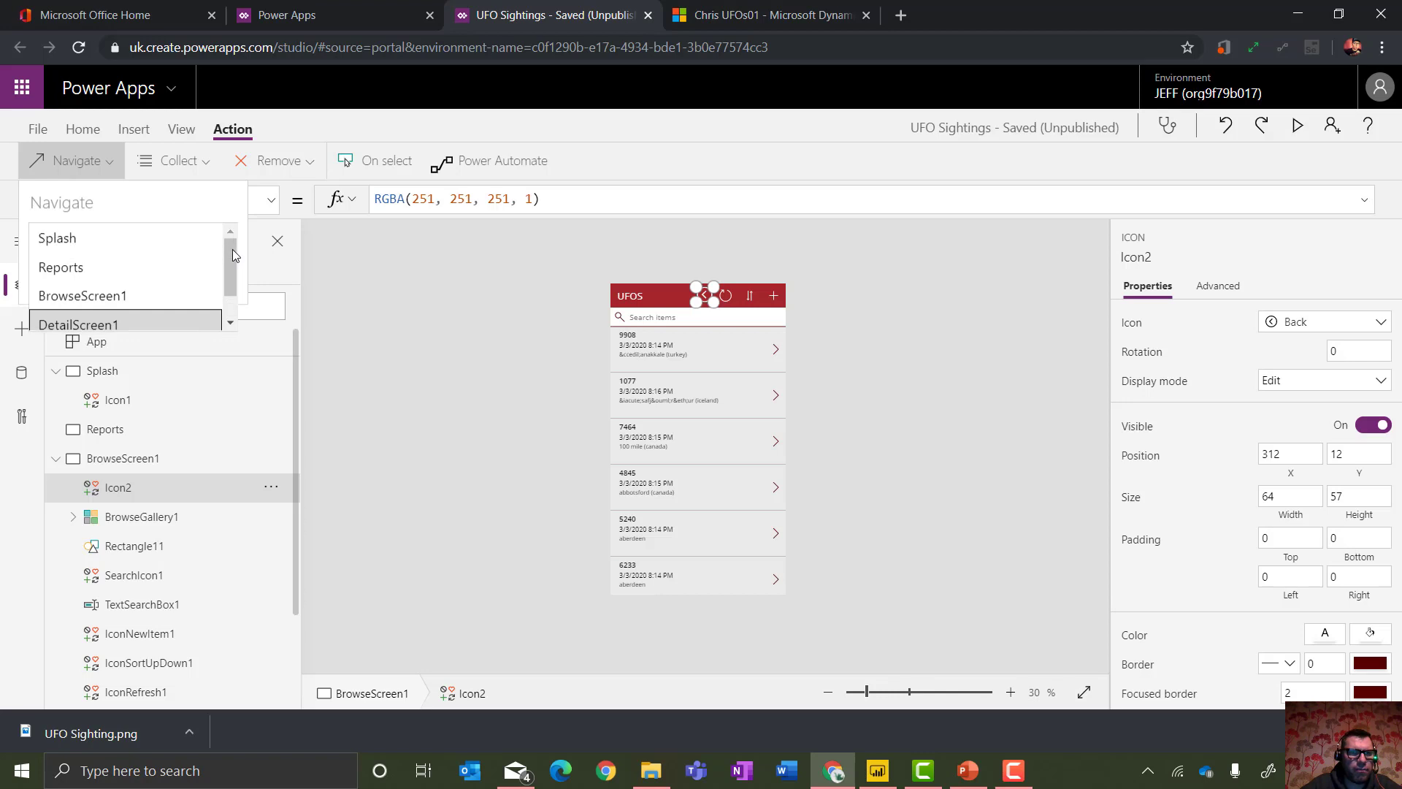
click(115, 241)
click(527, 307)
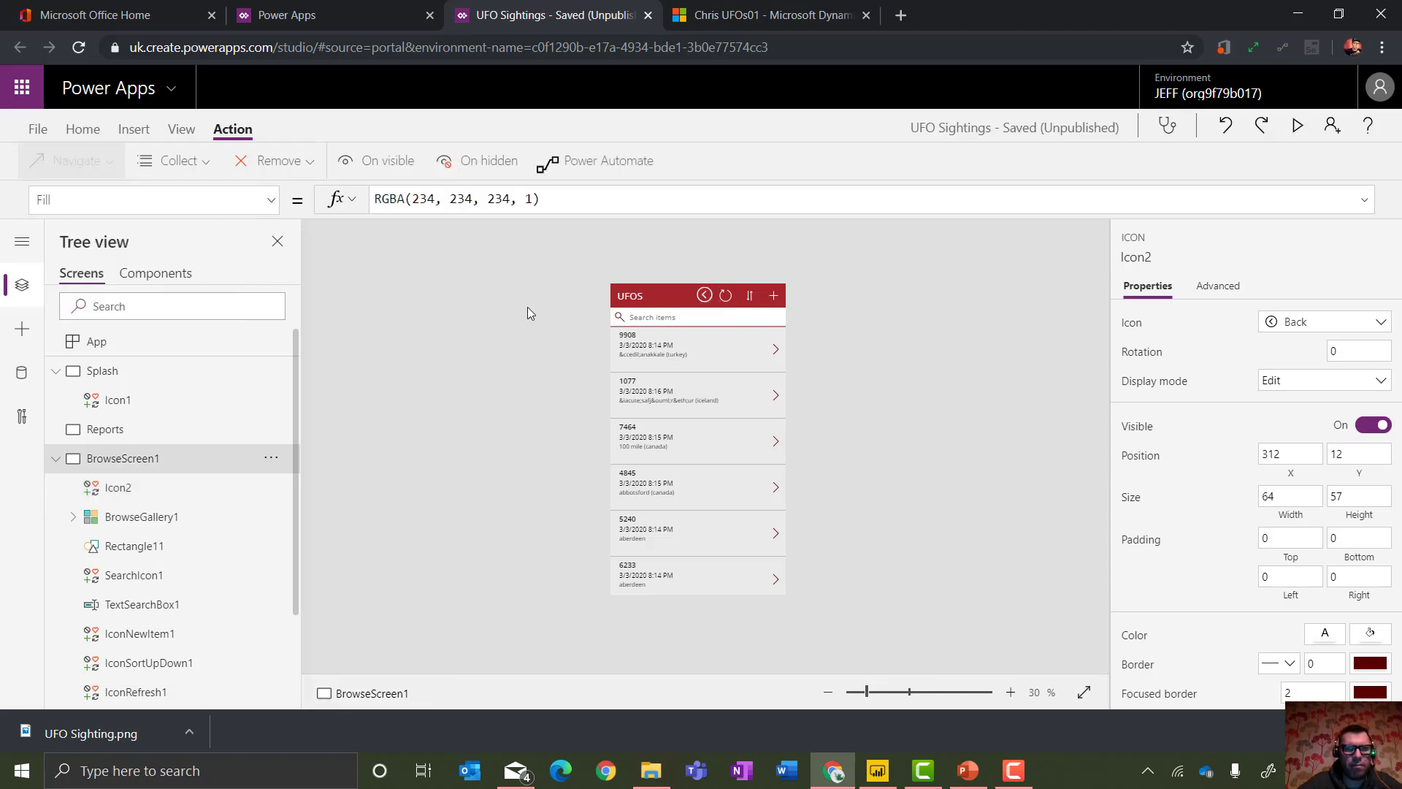
alt+click(706, 296)
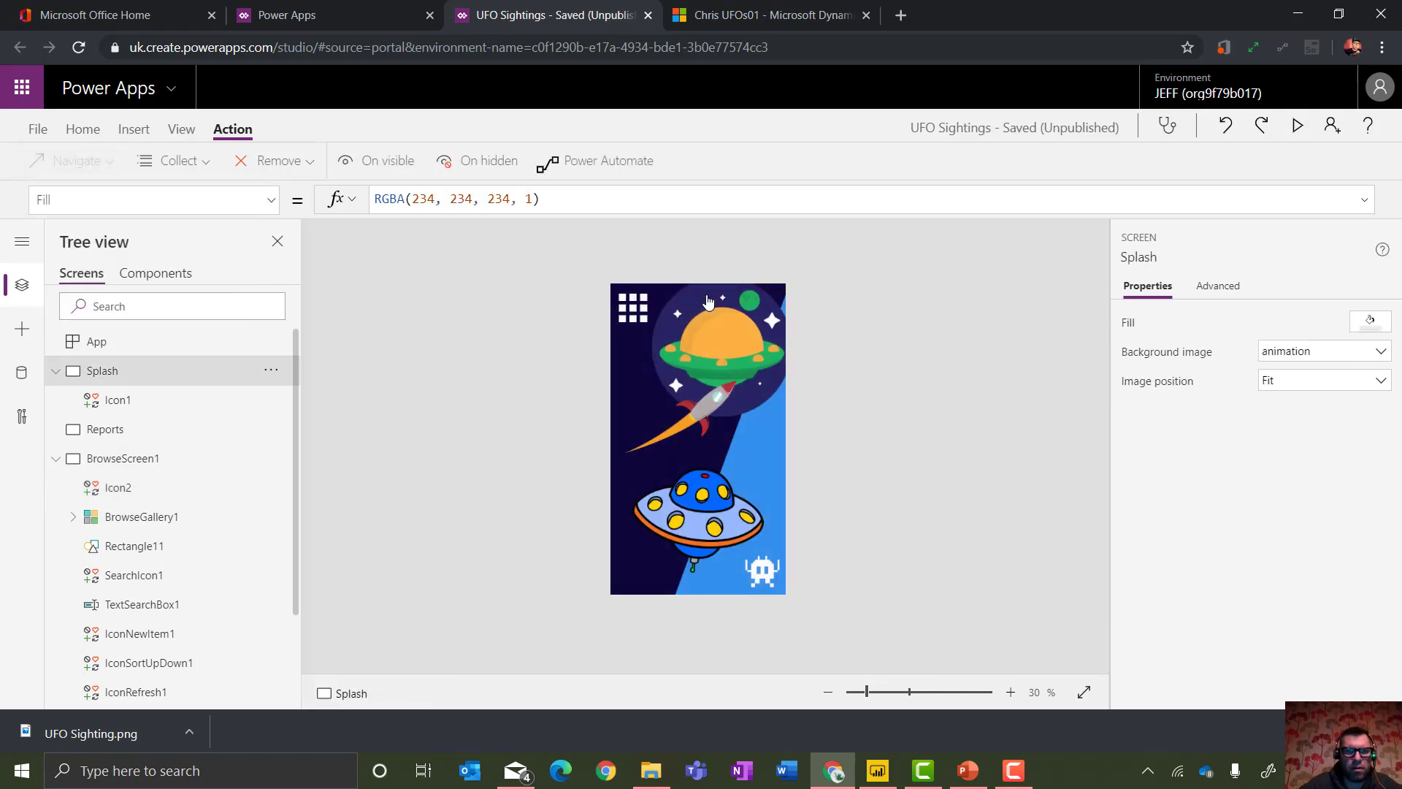
alt+click(640, 316)
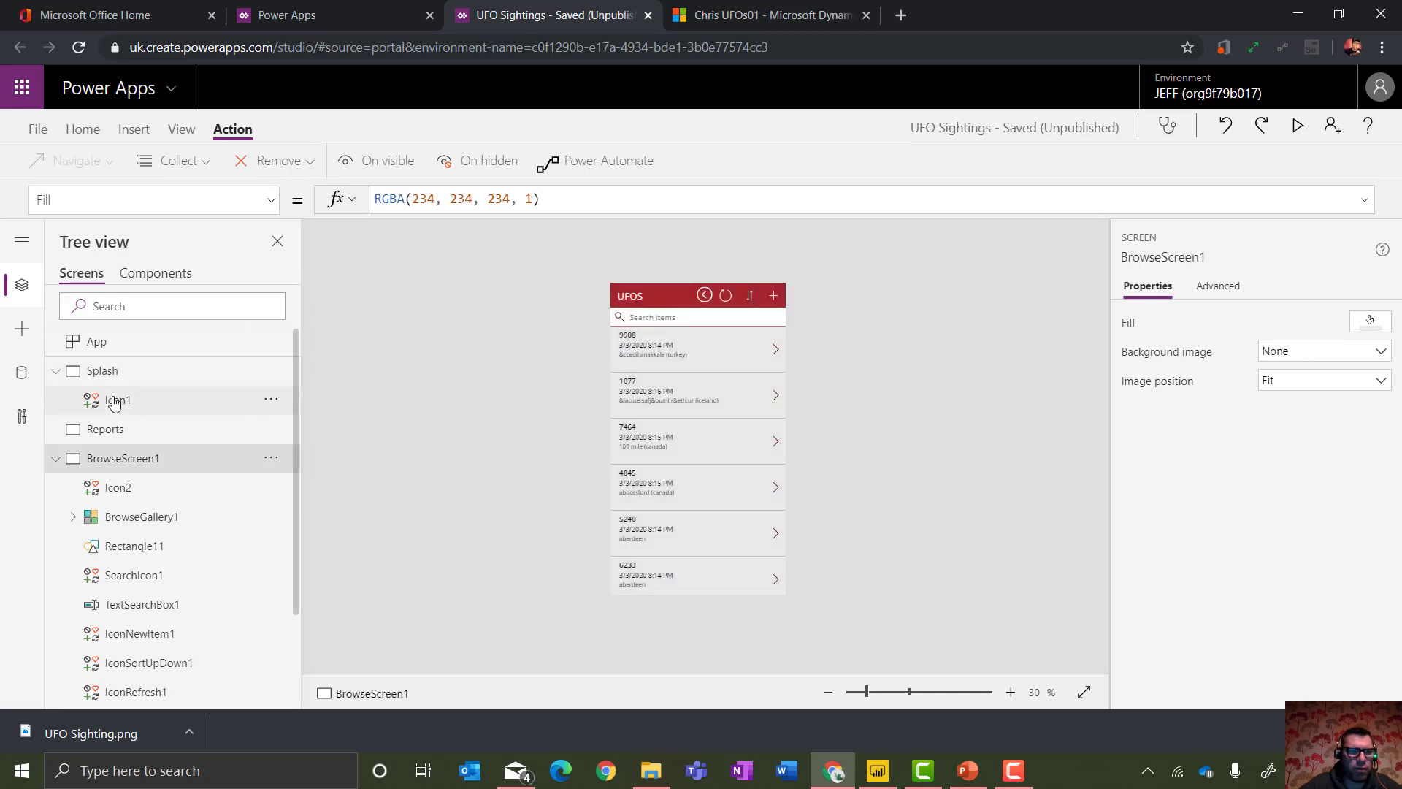
Duplicate the Splash screen's Waffle icon and place the copy directly below the original, at about X 30, Y 190.
click(95, 371)
click(55, 371)
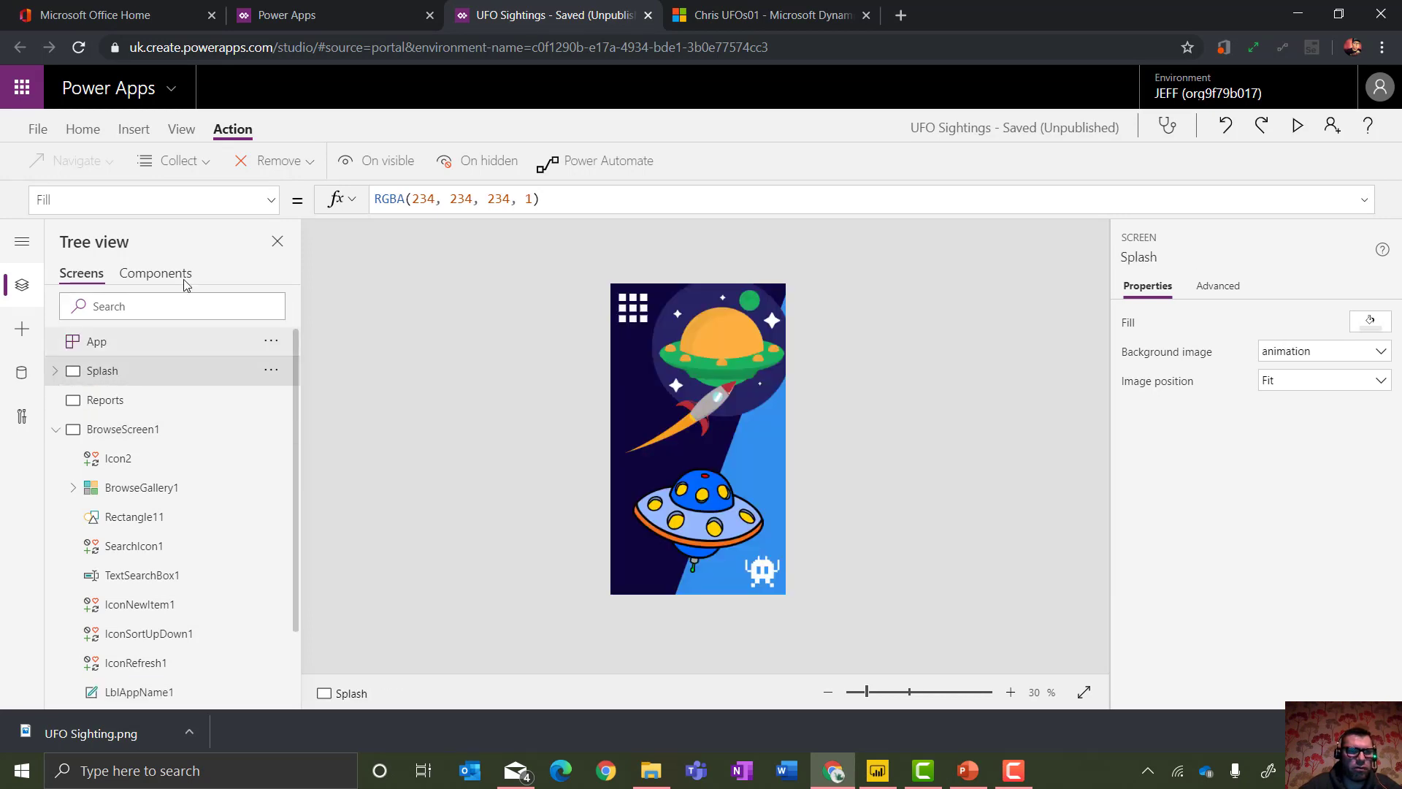
click(633, 305)
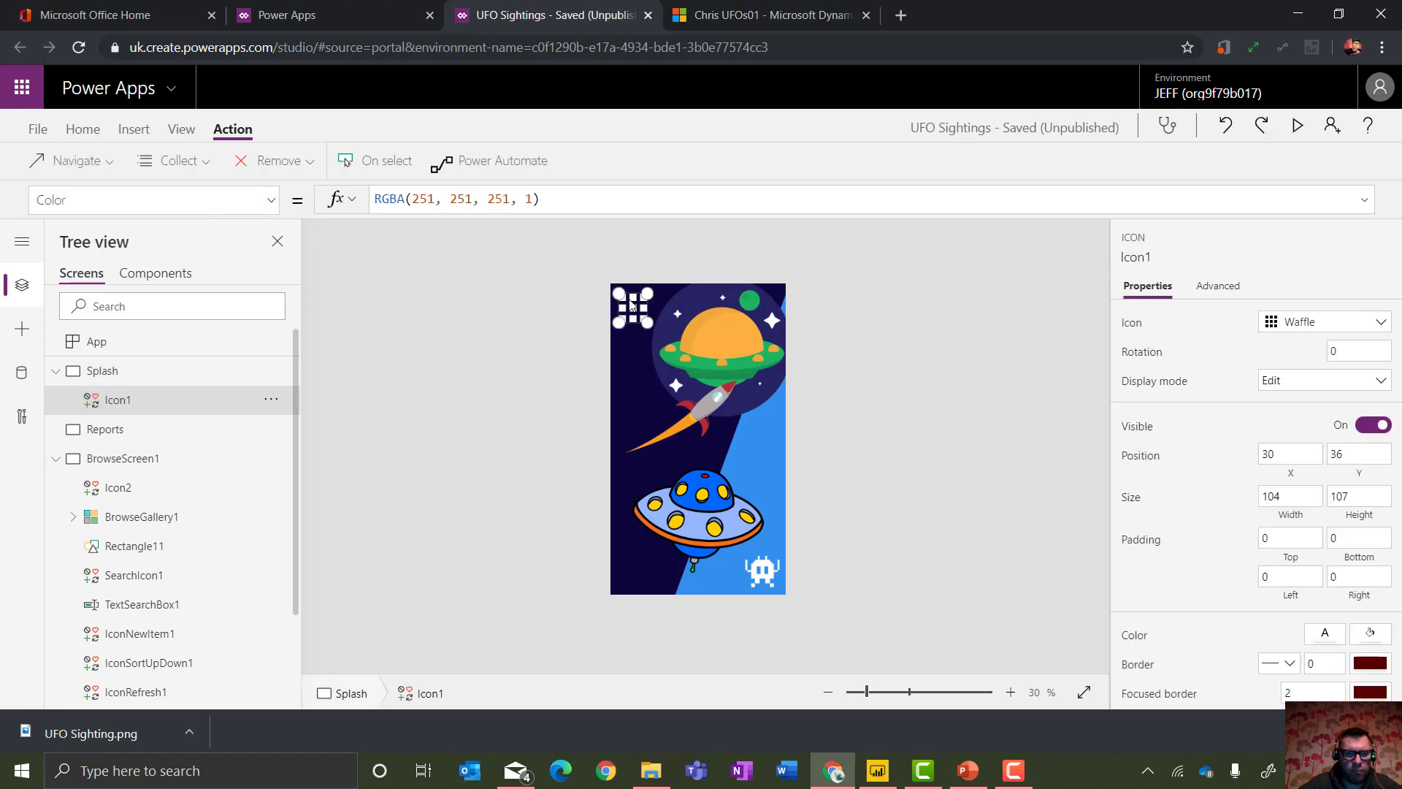
key(ctrl+c)
key(ctrl+v)
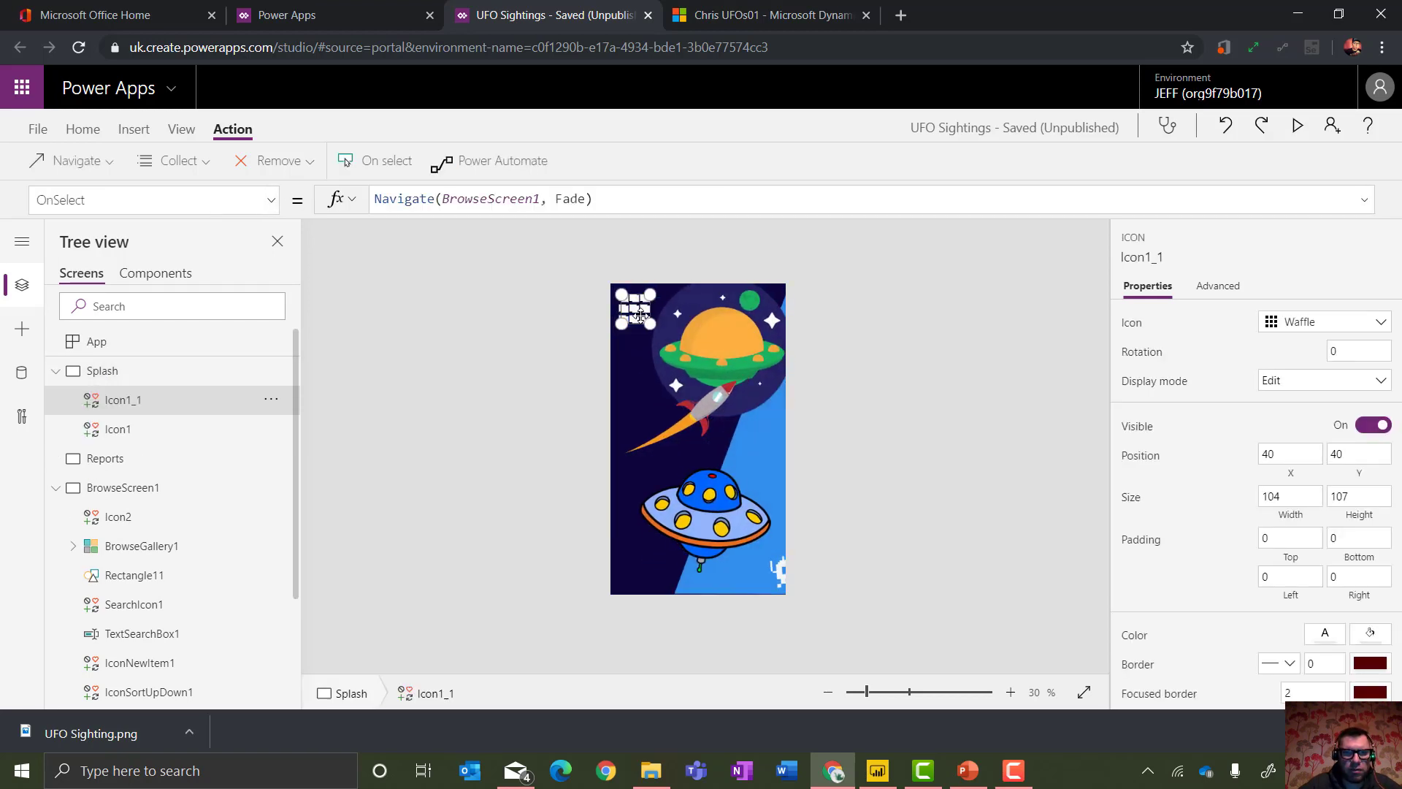
drag(633, 305, 636, 356)
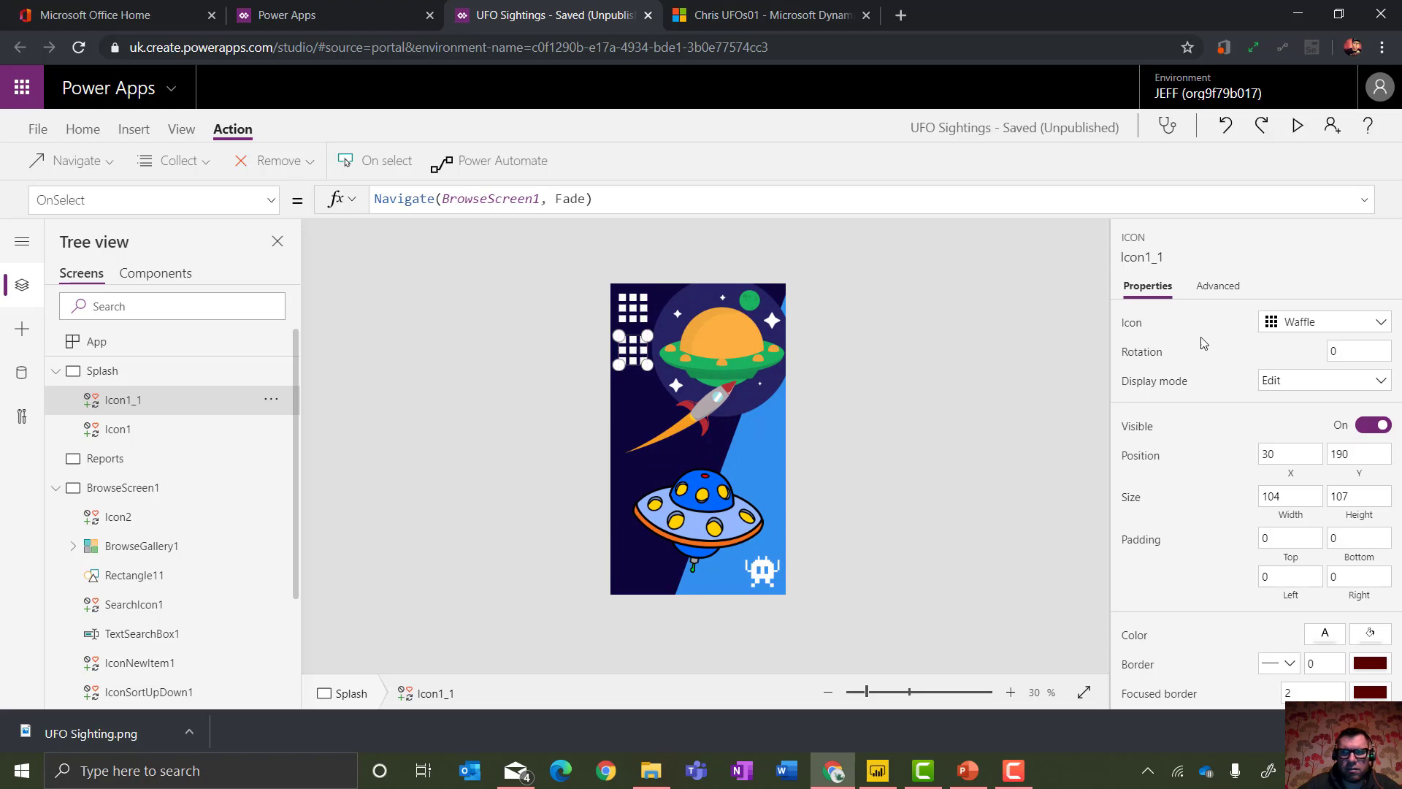
Change the duplicated icon on the Splash screen to the Hamburger icon.
click(1270, 328)
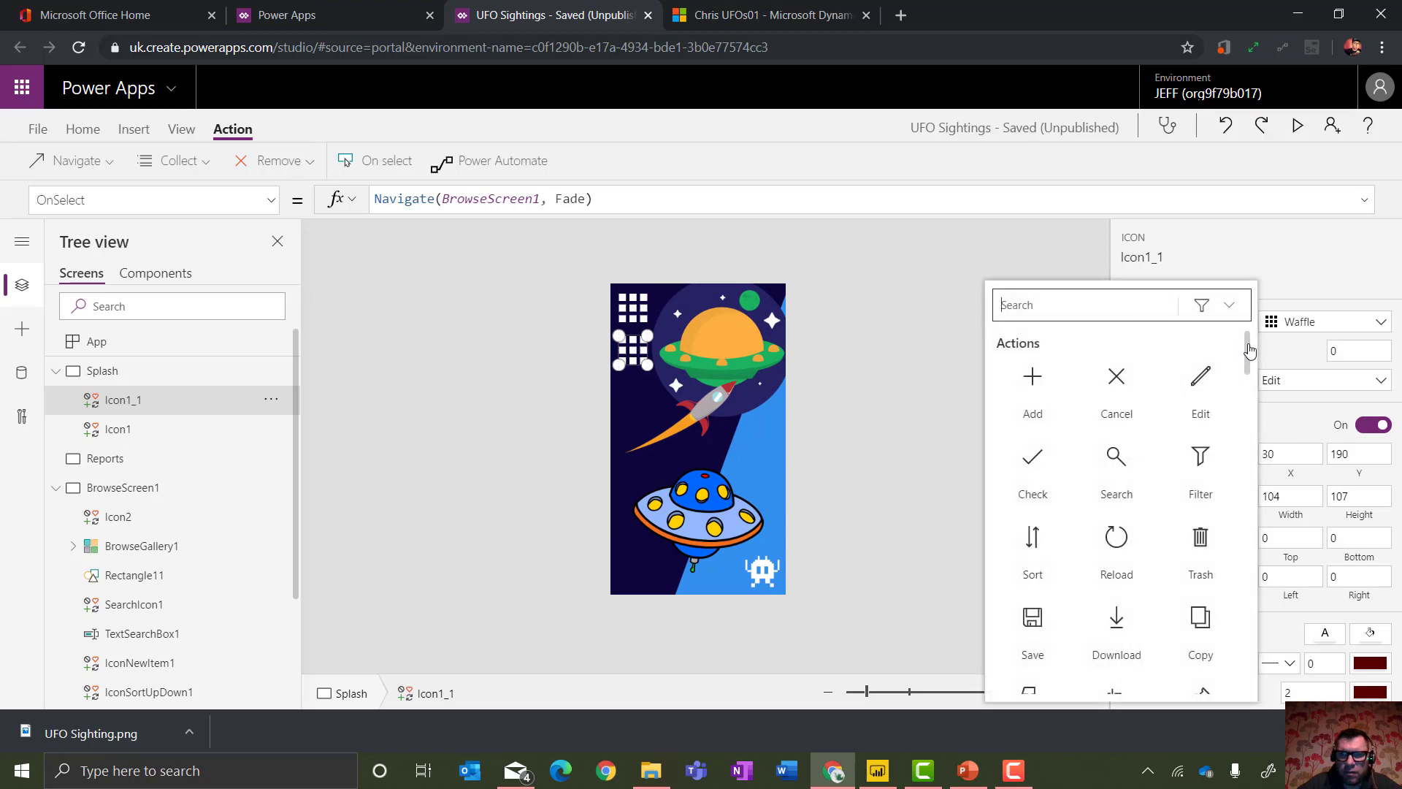
drag(1253, 352, 1264, 415)
click(1263, 414)
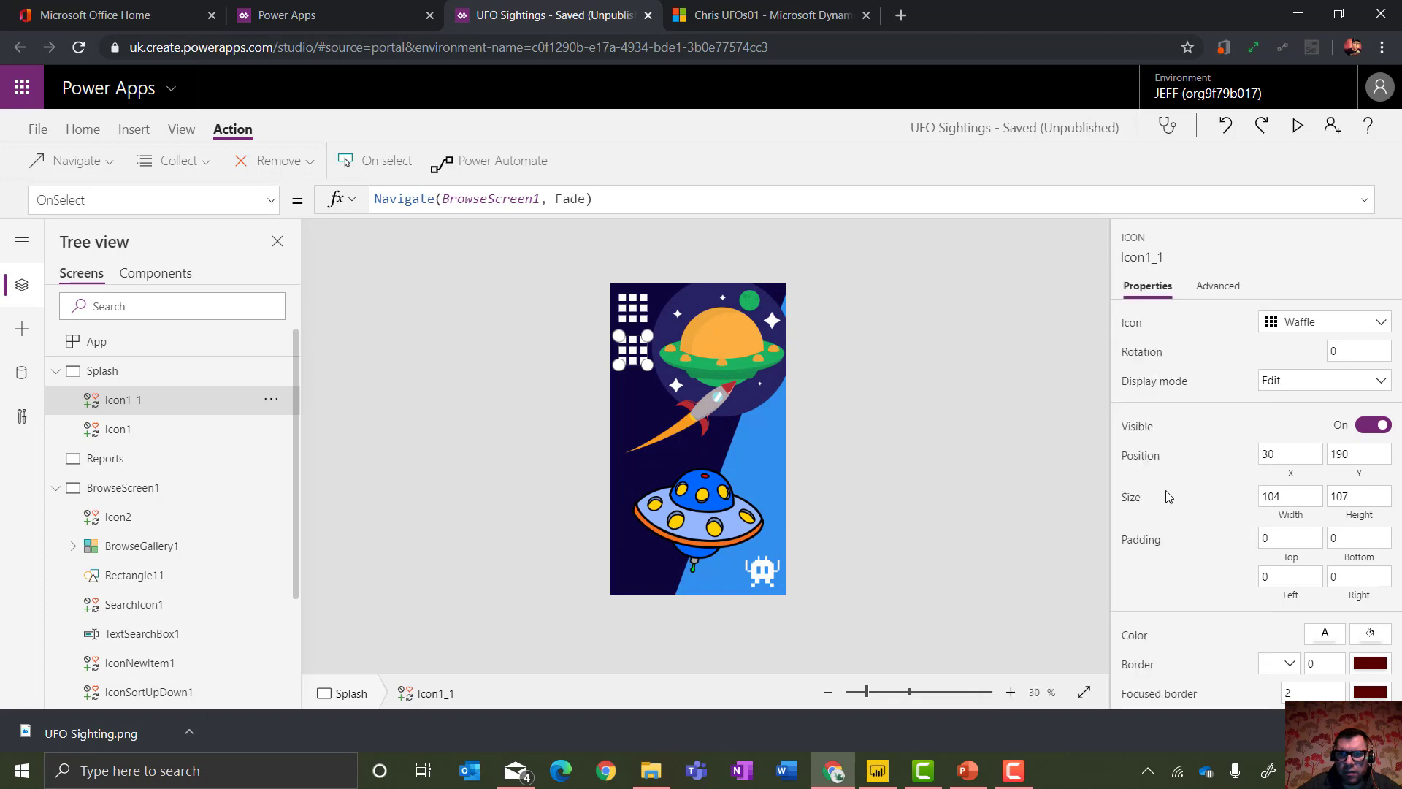
click(1298, 322)
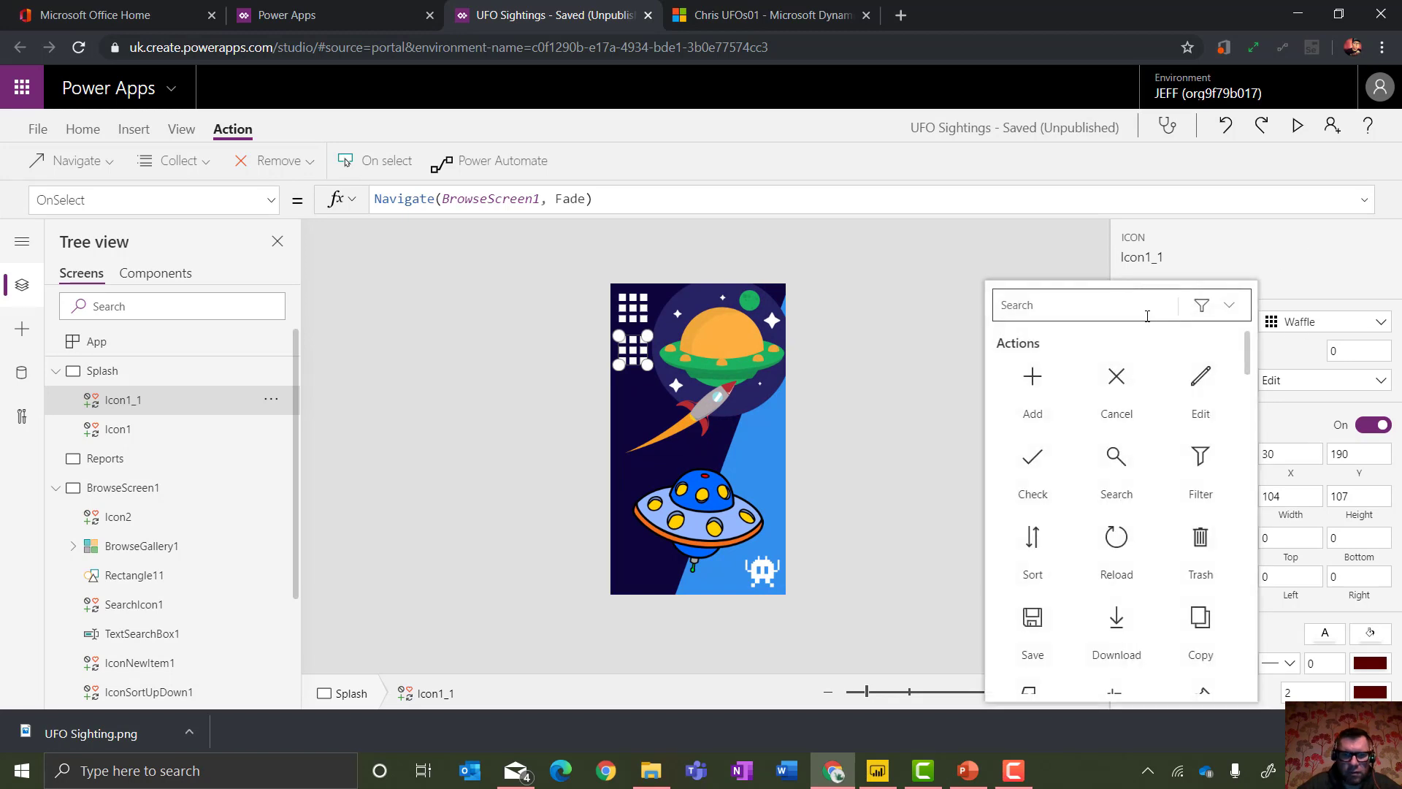
text(ham)
click(1032, 412)
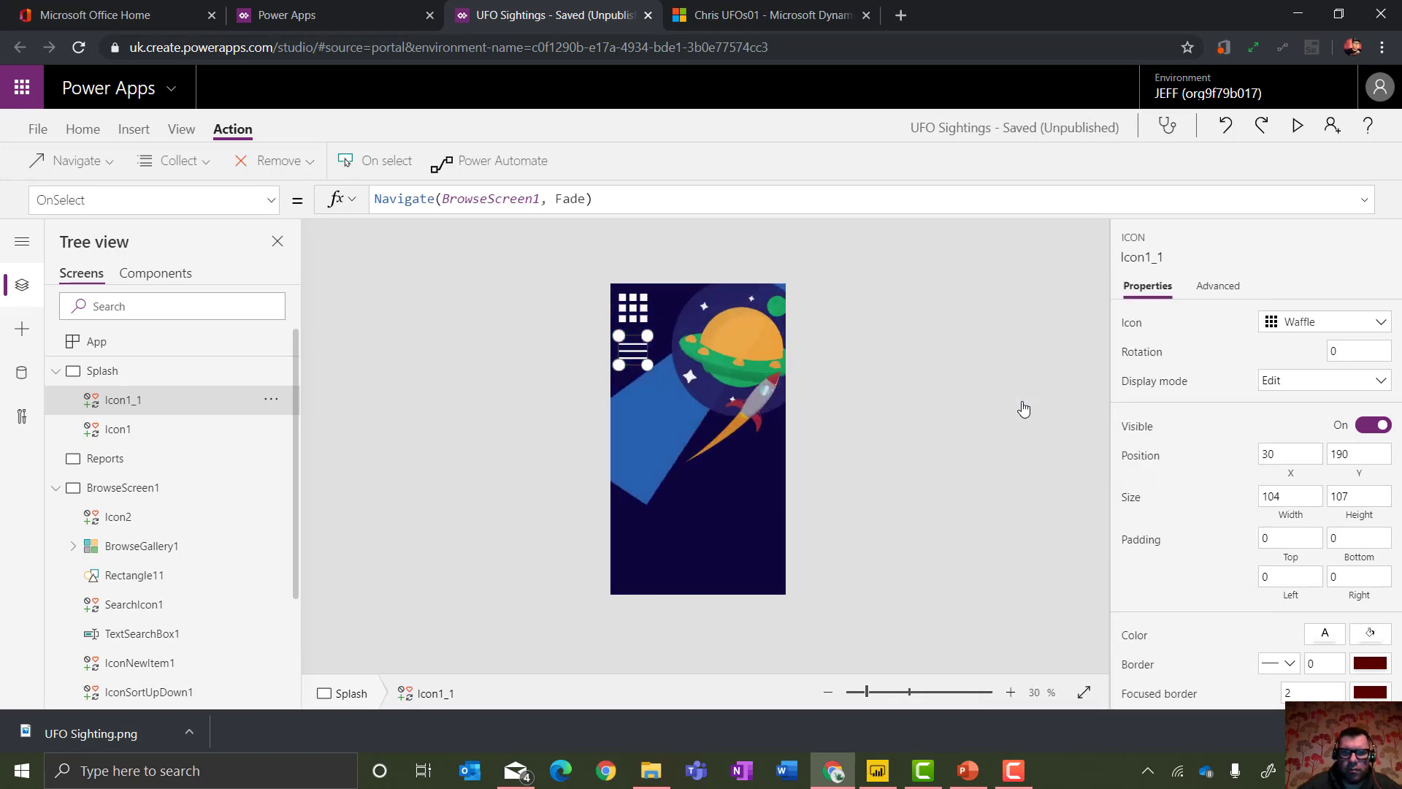
Make the Hamburger icon navigate to the Reports screen with the ScreenTransition.Fade transition.
click(110, 164)
click(119, 253)
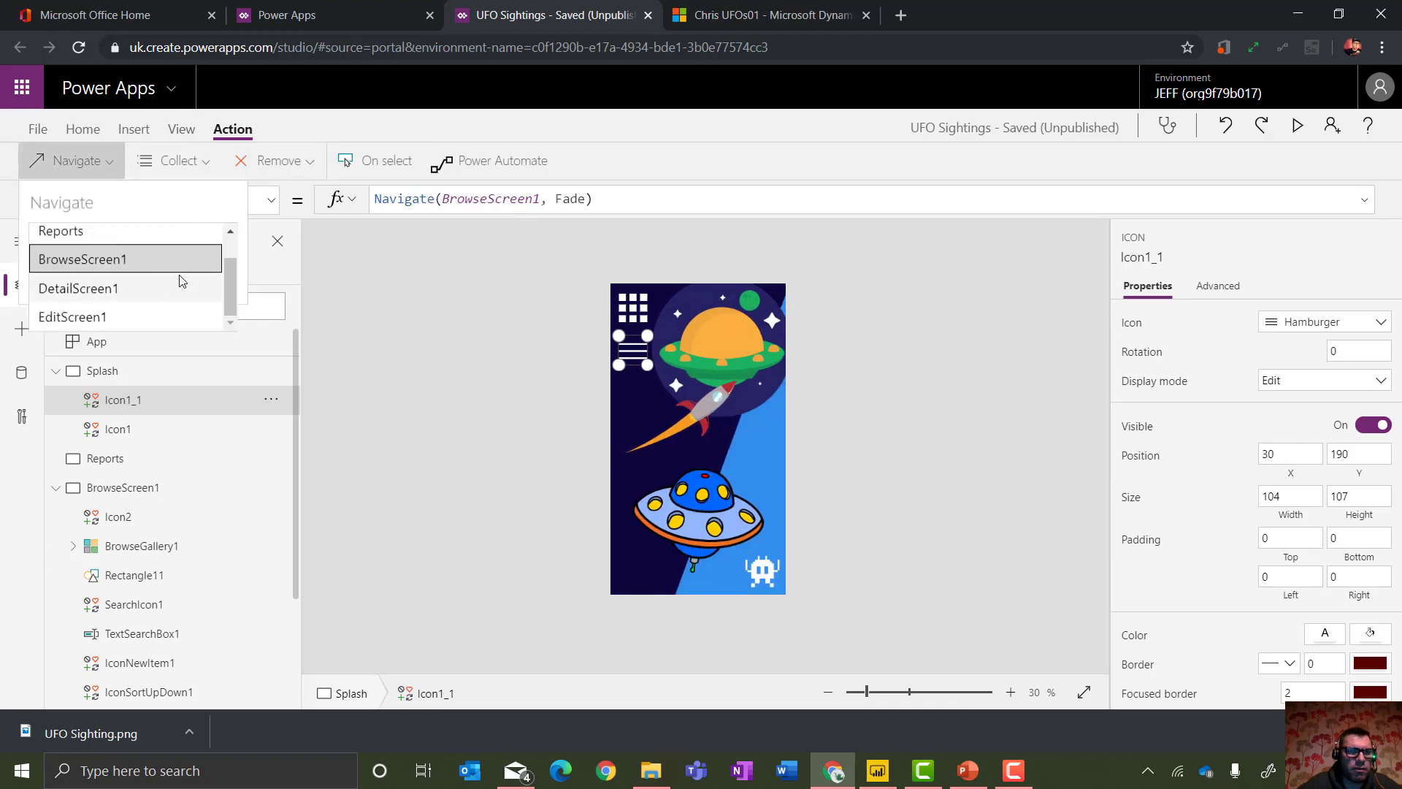
scroll(230, 265, up, 2)
click(88, 263)
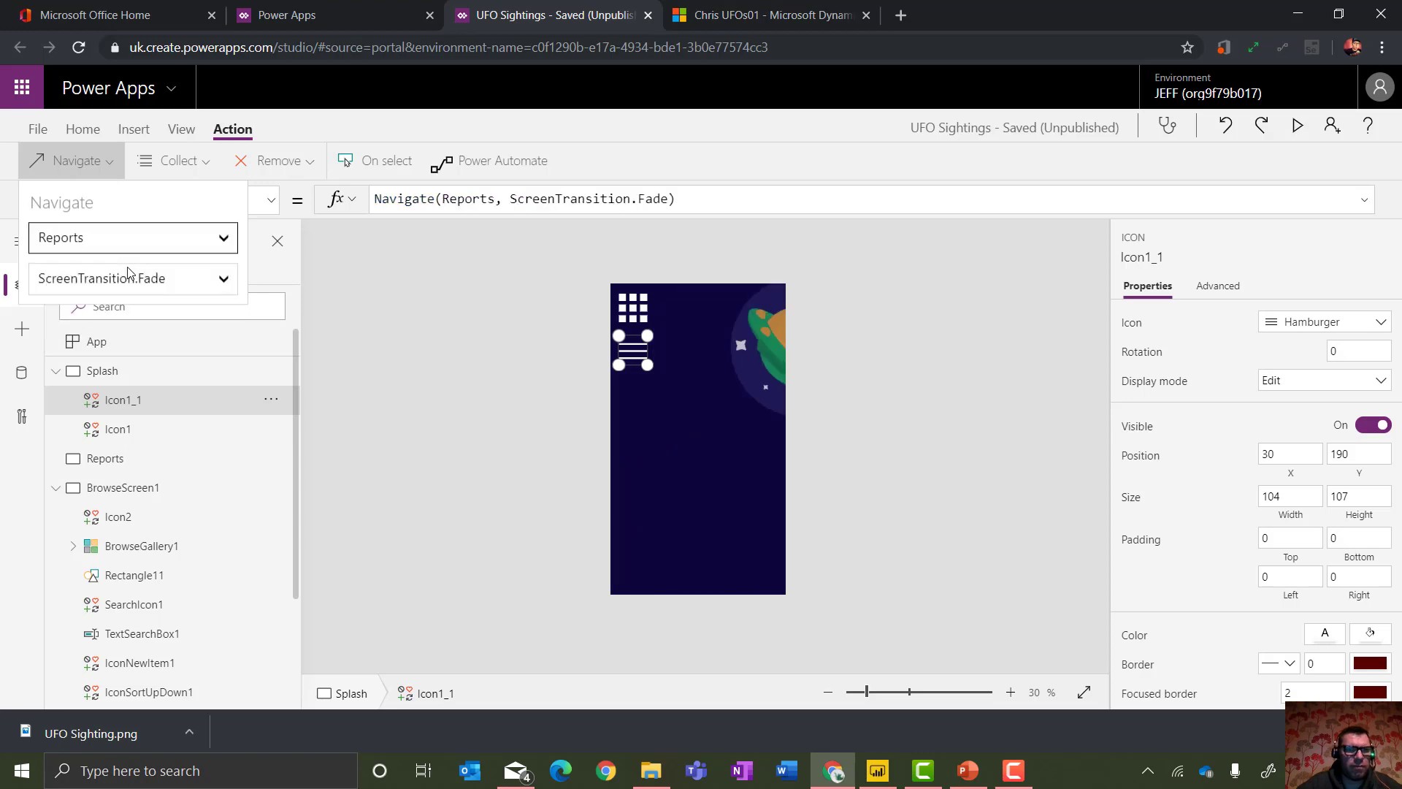
click(460, 314)
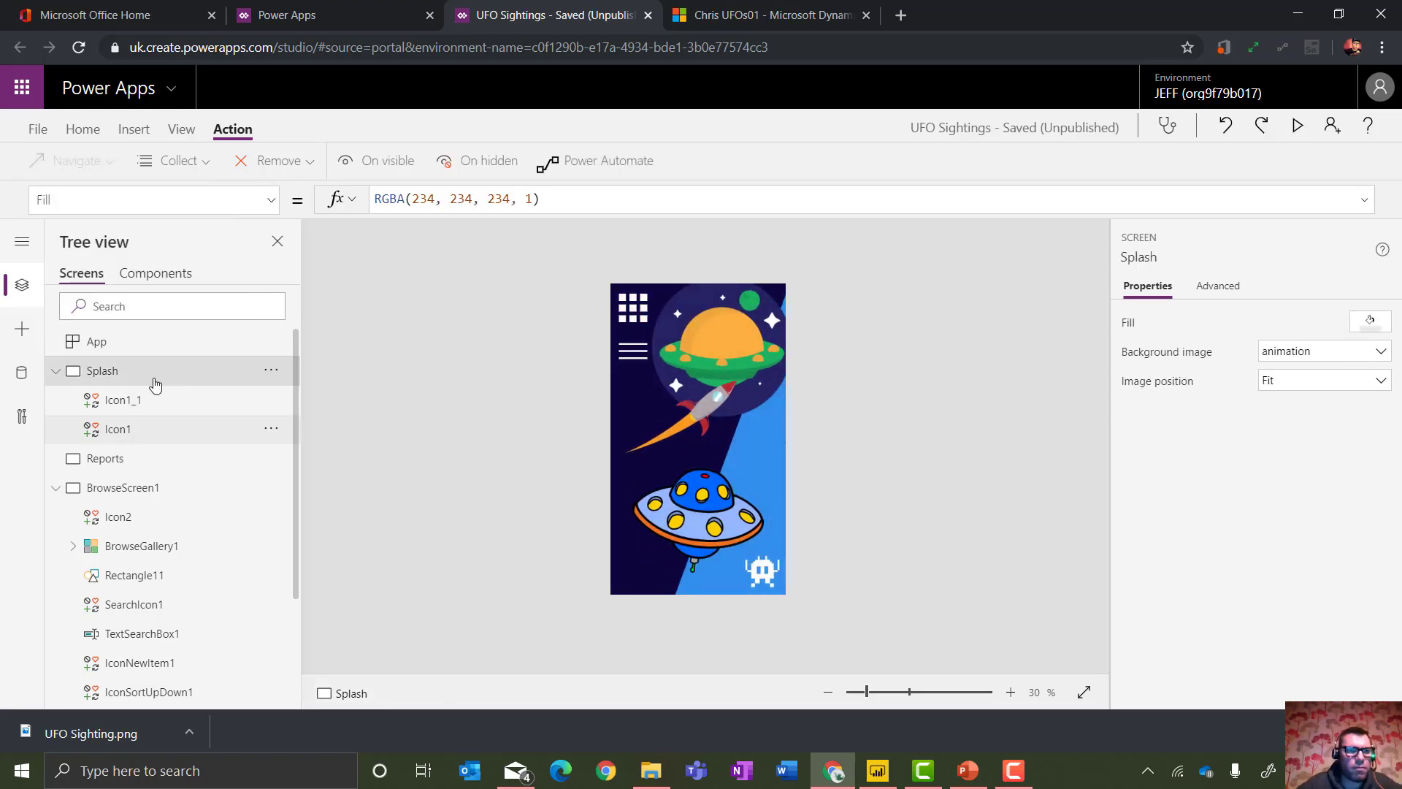
Copy the Back icon from BrowseScreen1's header onto the Reports screen.
click(56, 372)
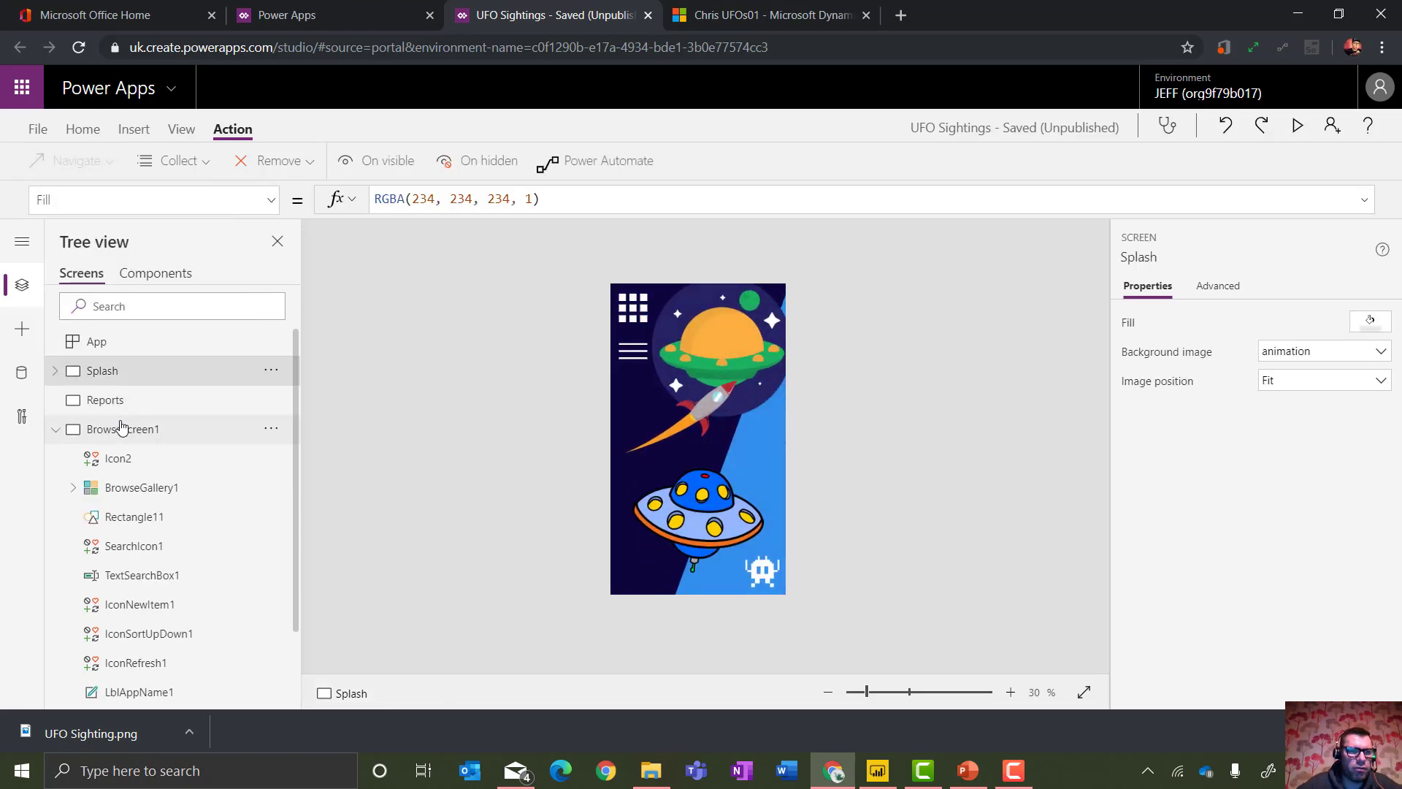
click(121, 428)
click(56, 429)
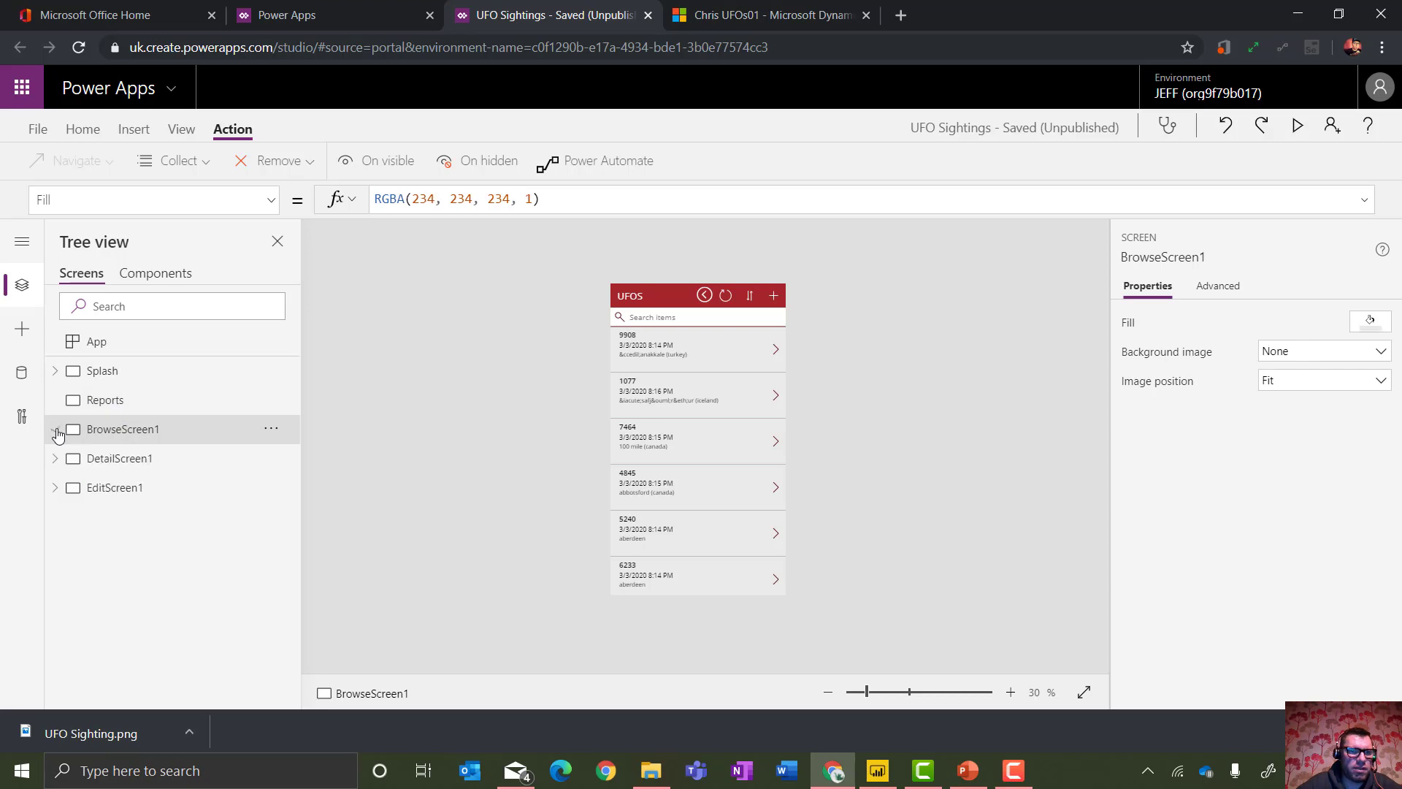
click(117, 462)
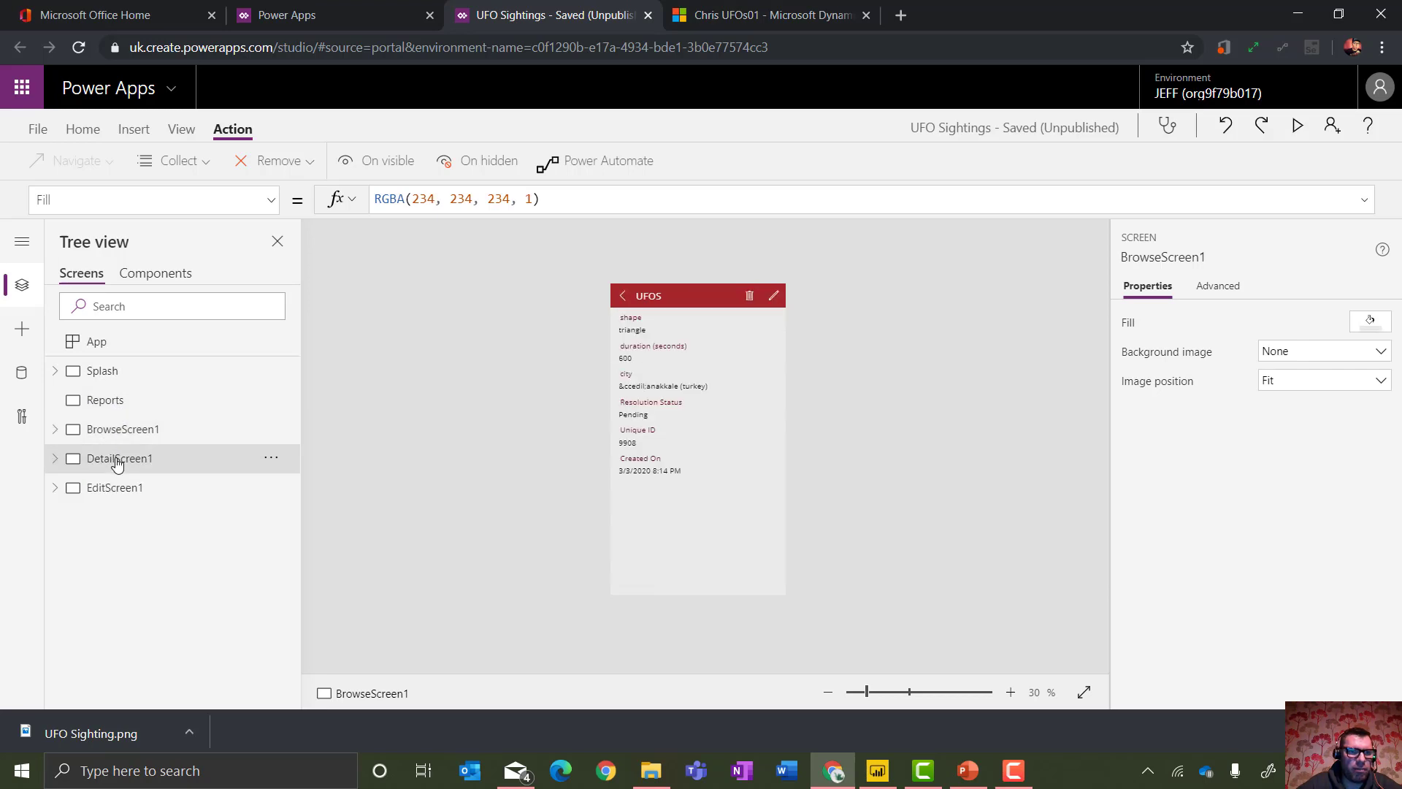
click(150, 429)
click(704, 298)
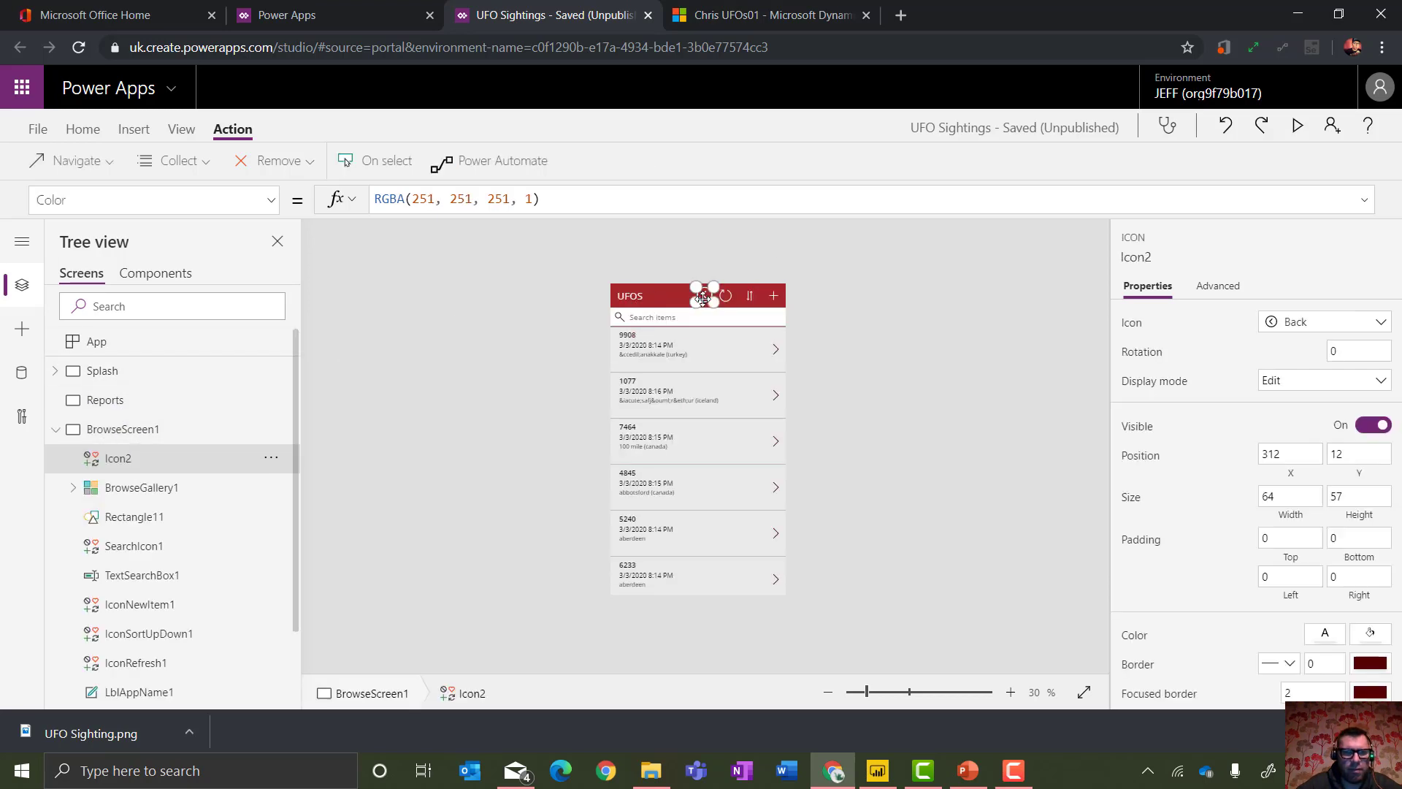
click(57, 431)
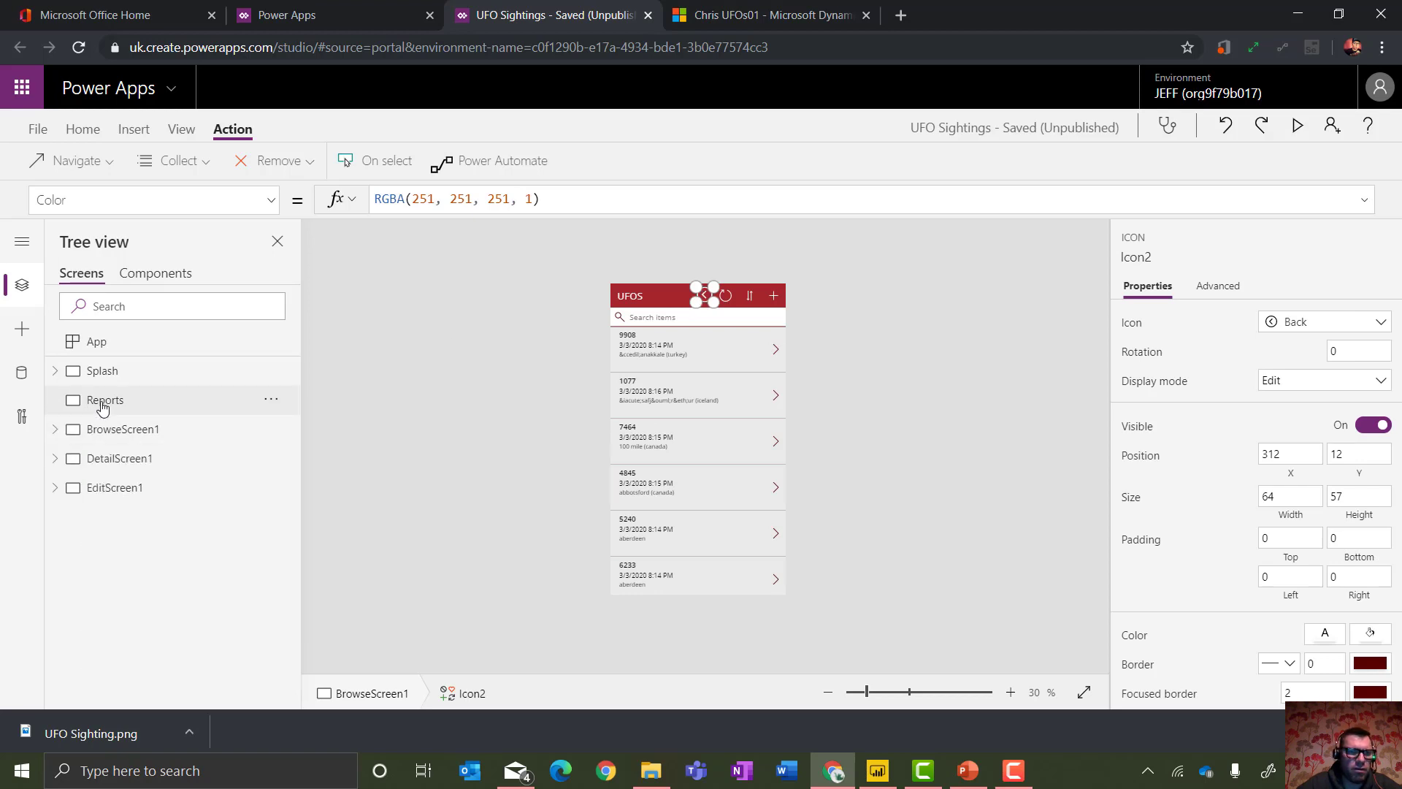
click(102, 400)
key(ctrl+v)
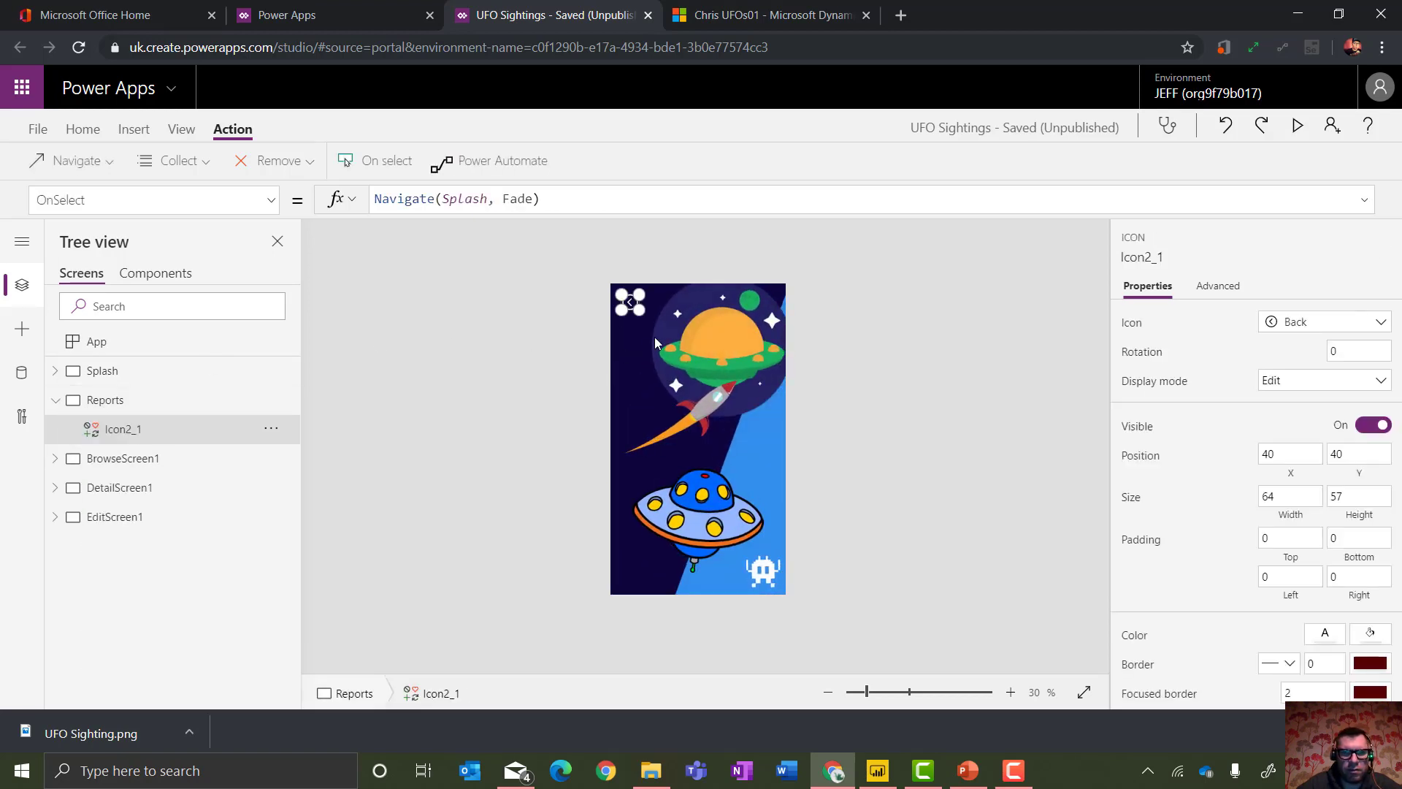
click(437, 292)
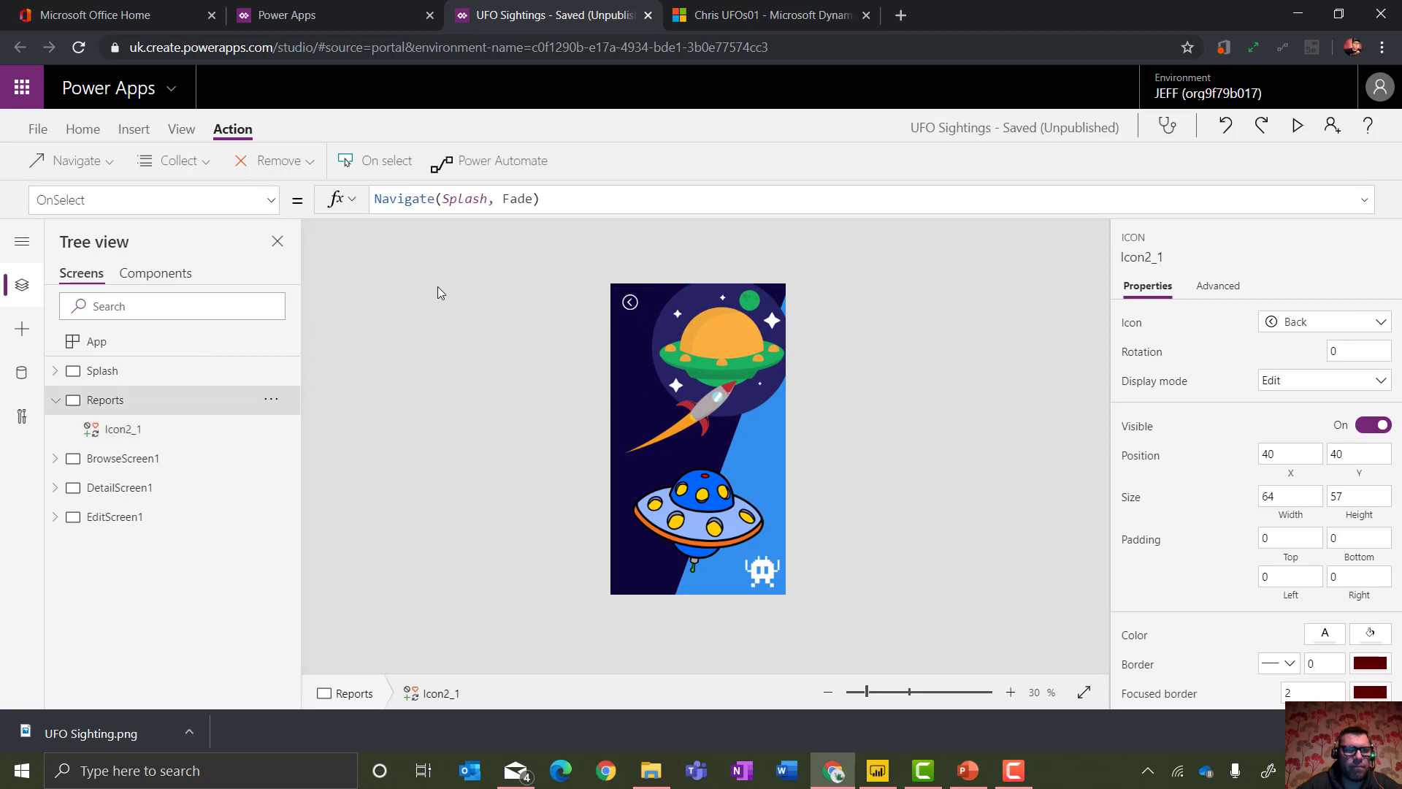
Insert a Power BI tile on the Reports screen.
click(135, 129)
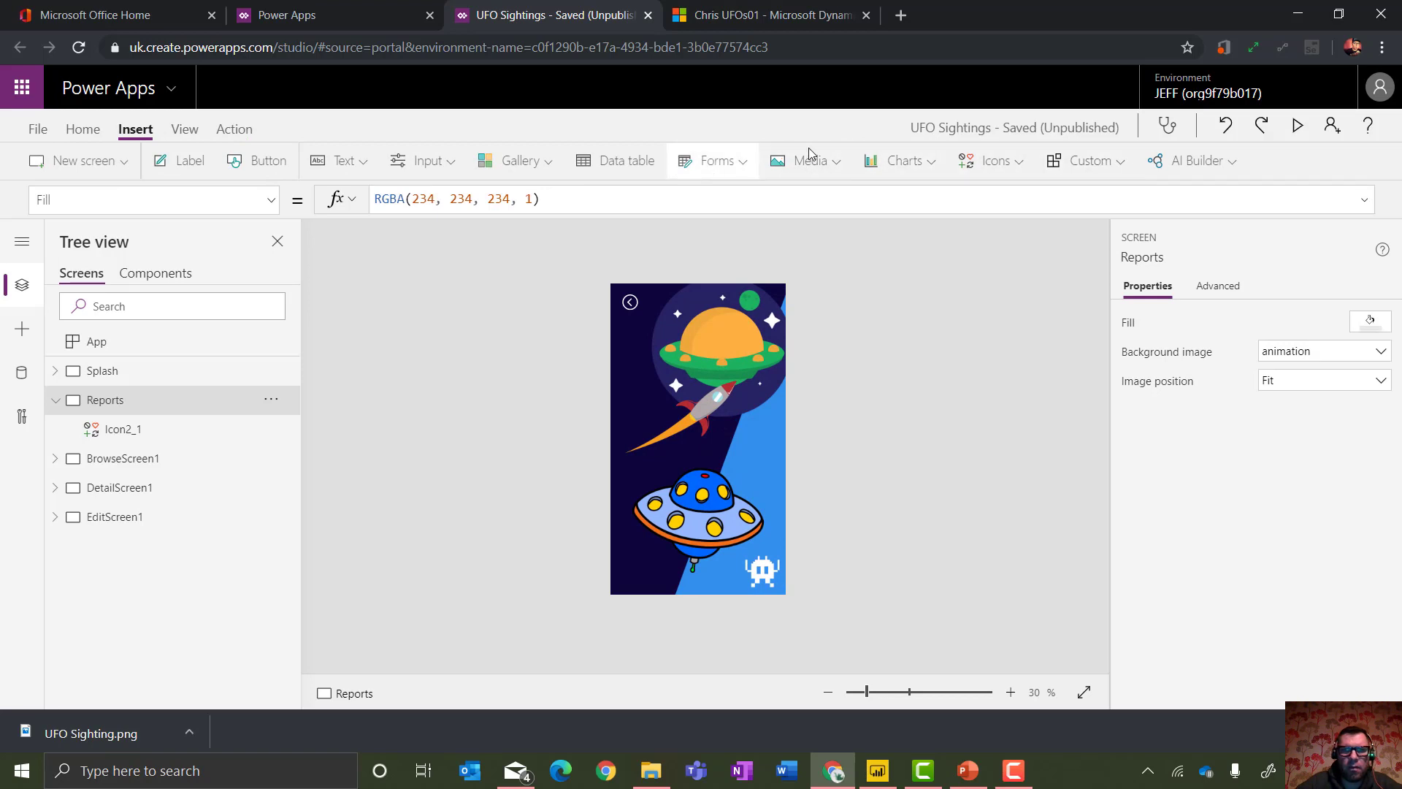
click(929, 168)
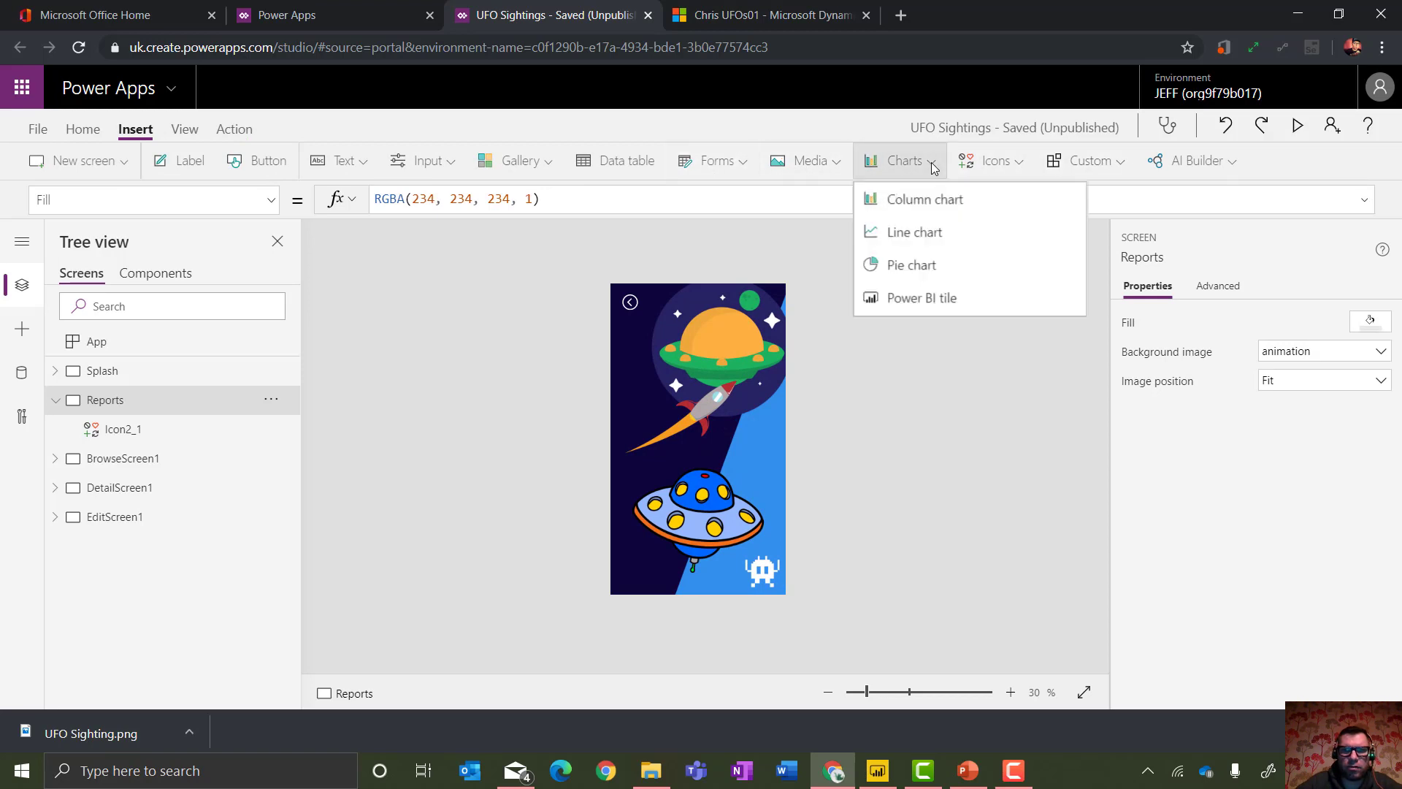
click(919, 299)
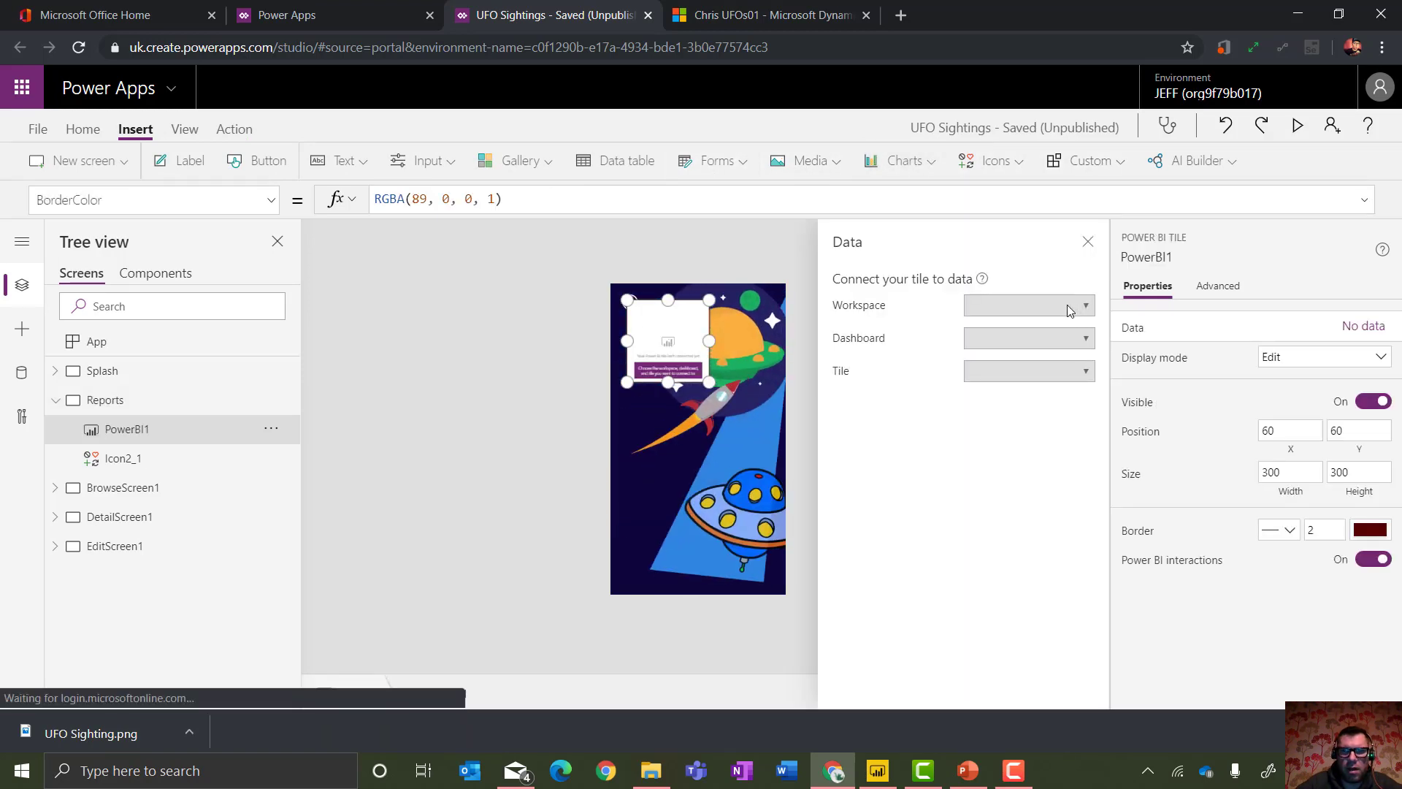
Connect the Power BI tile to My Workspace, the UFOs01 dashboard and its first Count of Unique Id tile.
click(1068, 307)
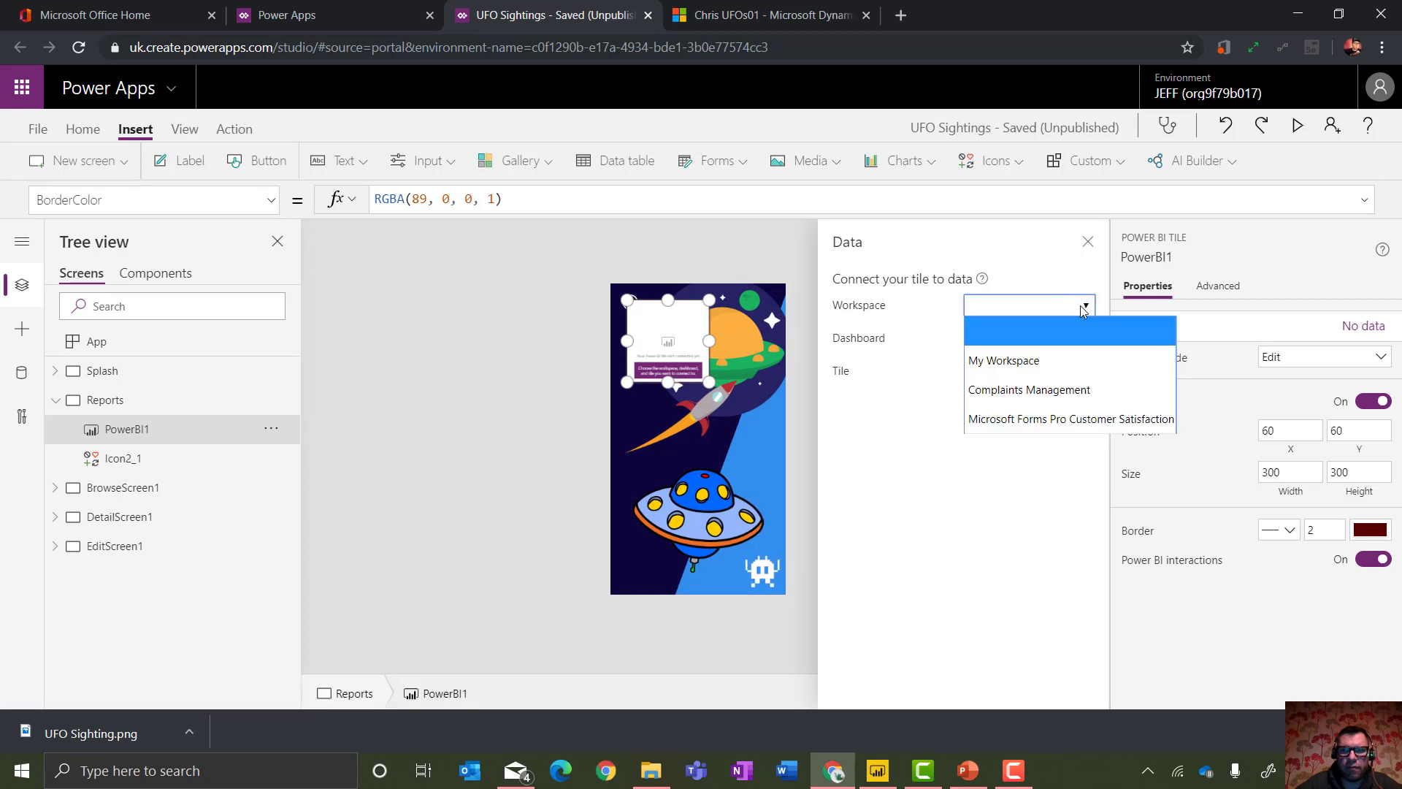
click(1022, 360)
click(1070, 344)
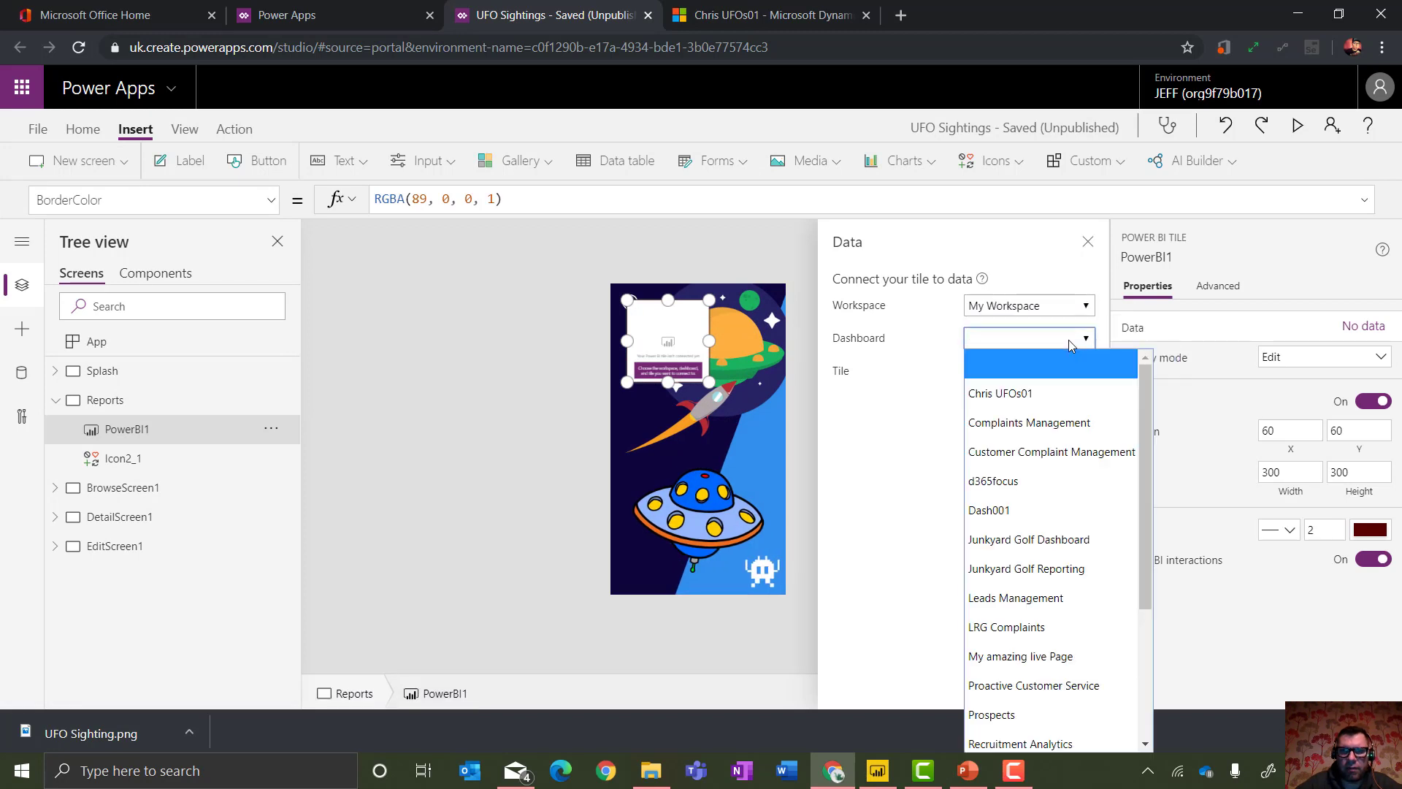
click(1026, 396)
click(1050, 372)
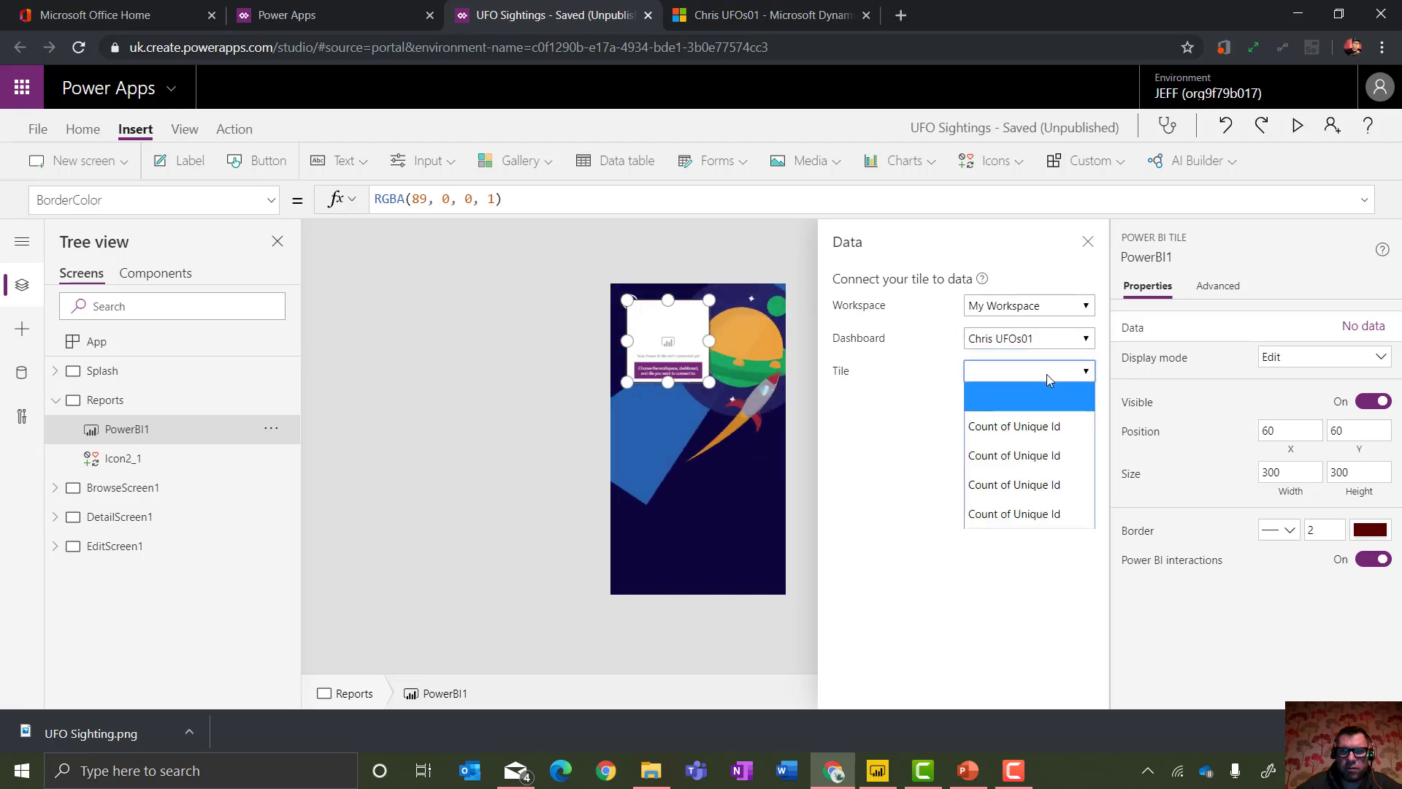
click(1019, 423)
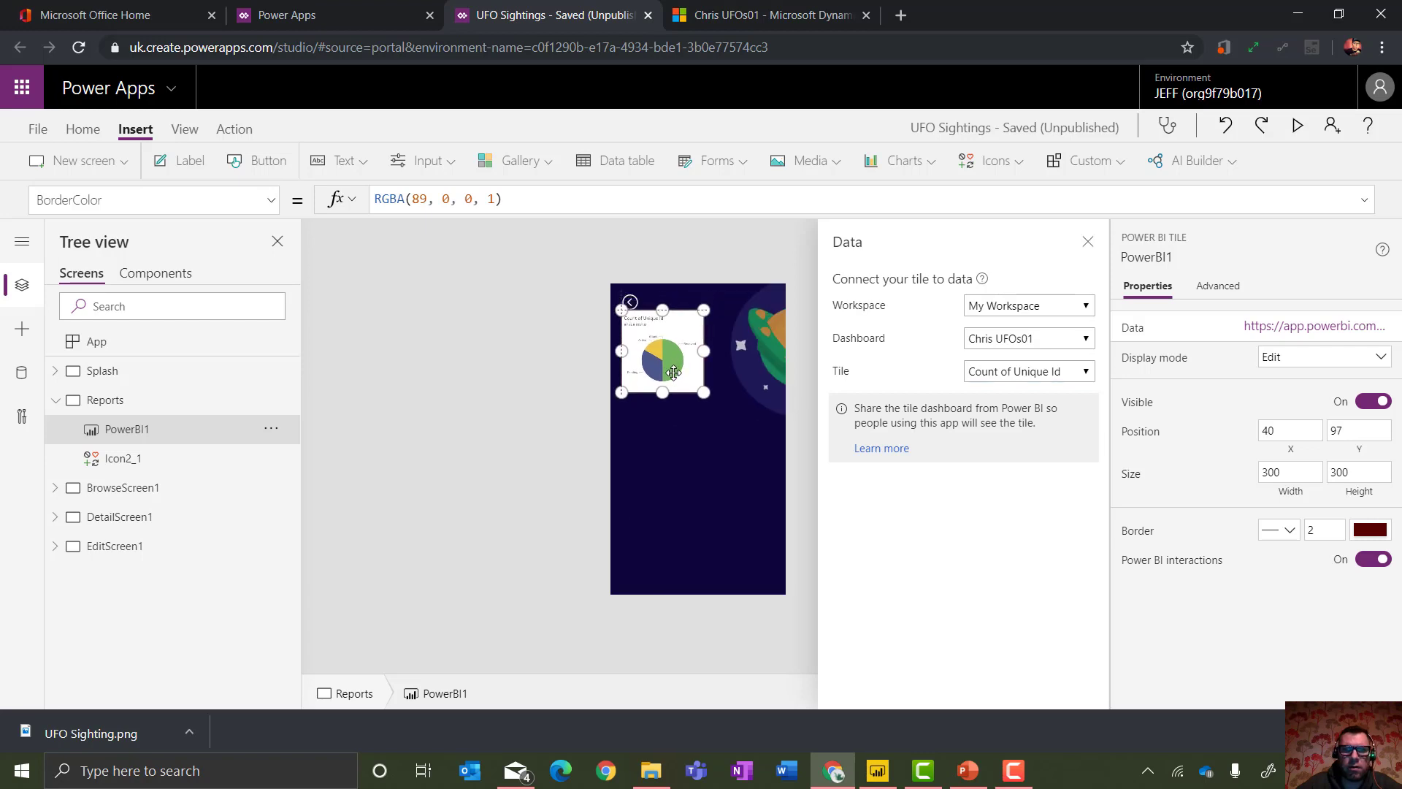
Enlarge the pie chart tile to about 556 by 403 and place a duplicate directly below it at about X 40, Y 626.
drag(679, 358, 773, 435)
key(ctrl+c)
key(ctrl+v)
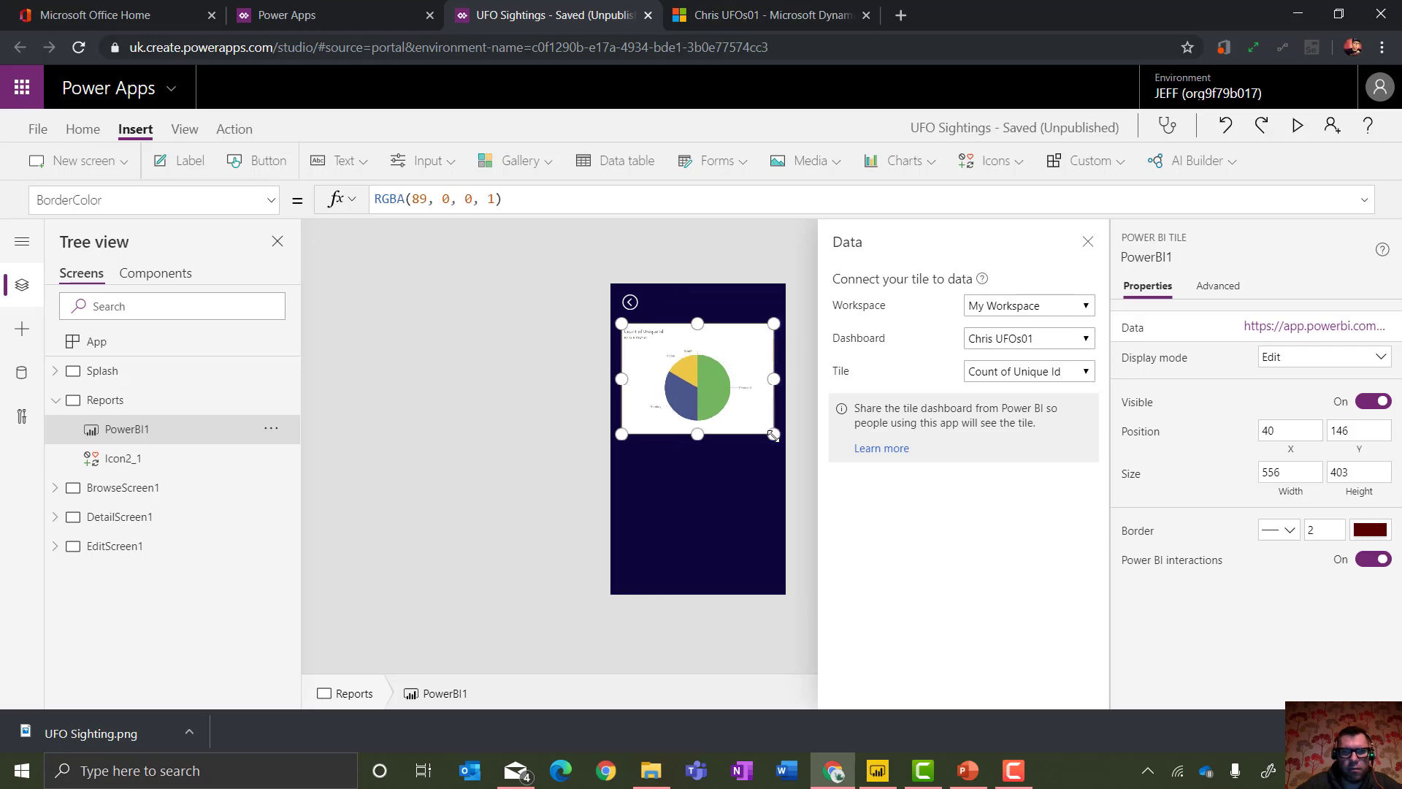
mouse_move(709, 527)
mouse_down()
mouse_move(708, 558)
mouse_move(706, 540)
mouse_up()
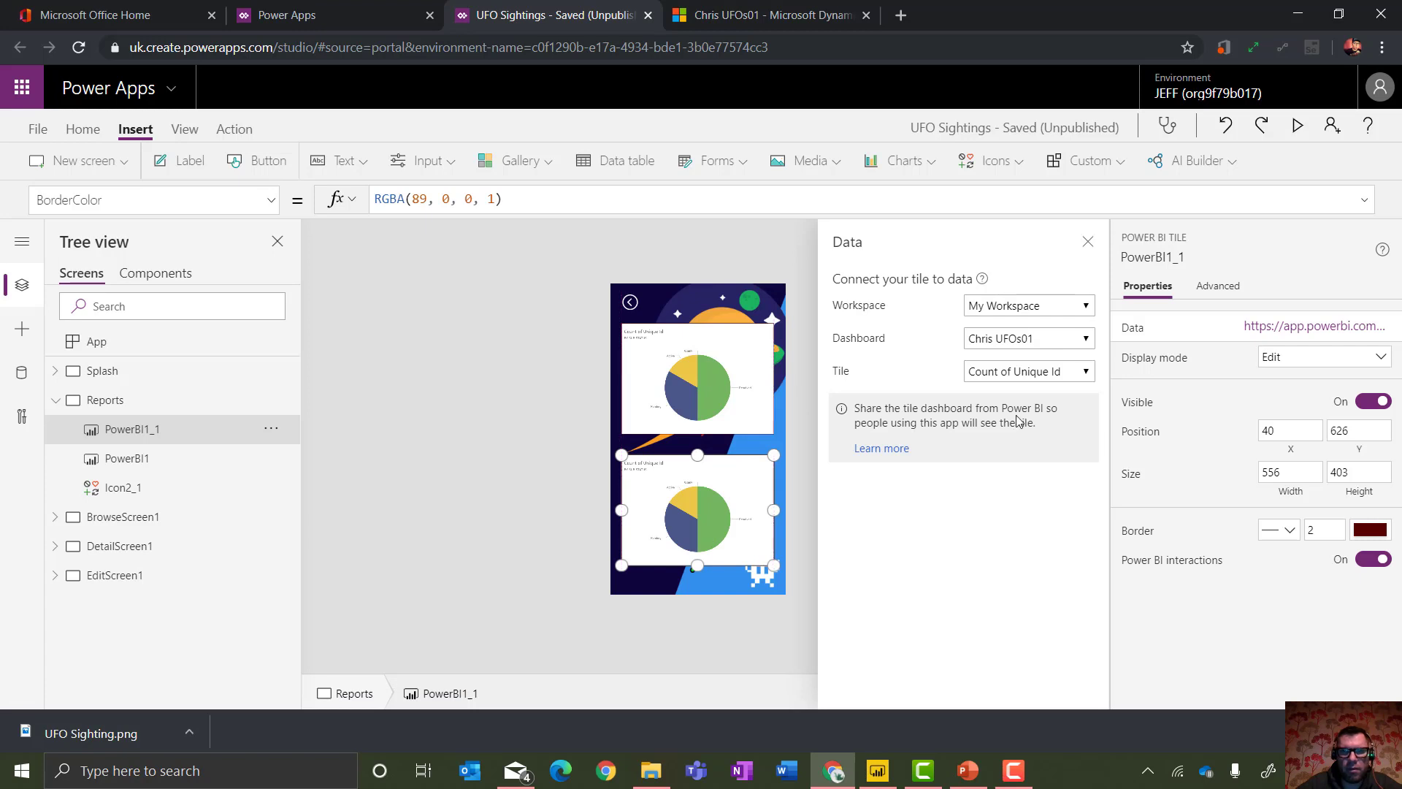
Switch the lower Power BI tile's data to the second Count of Unique Id tile, the world map.
click(1049, 373)
click(996, 459)
click(1064, 378)
click(811, 361)
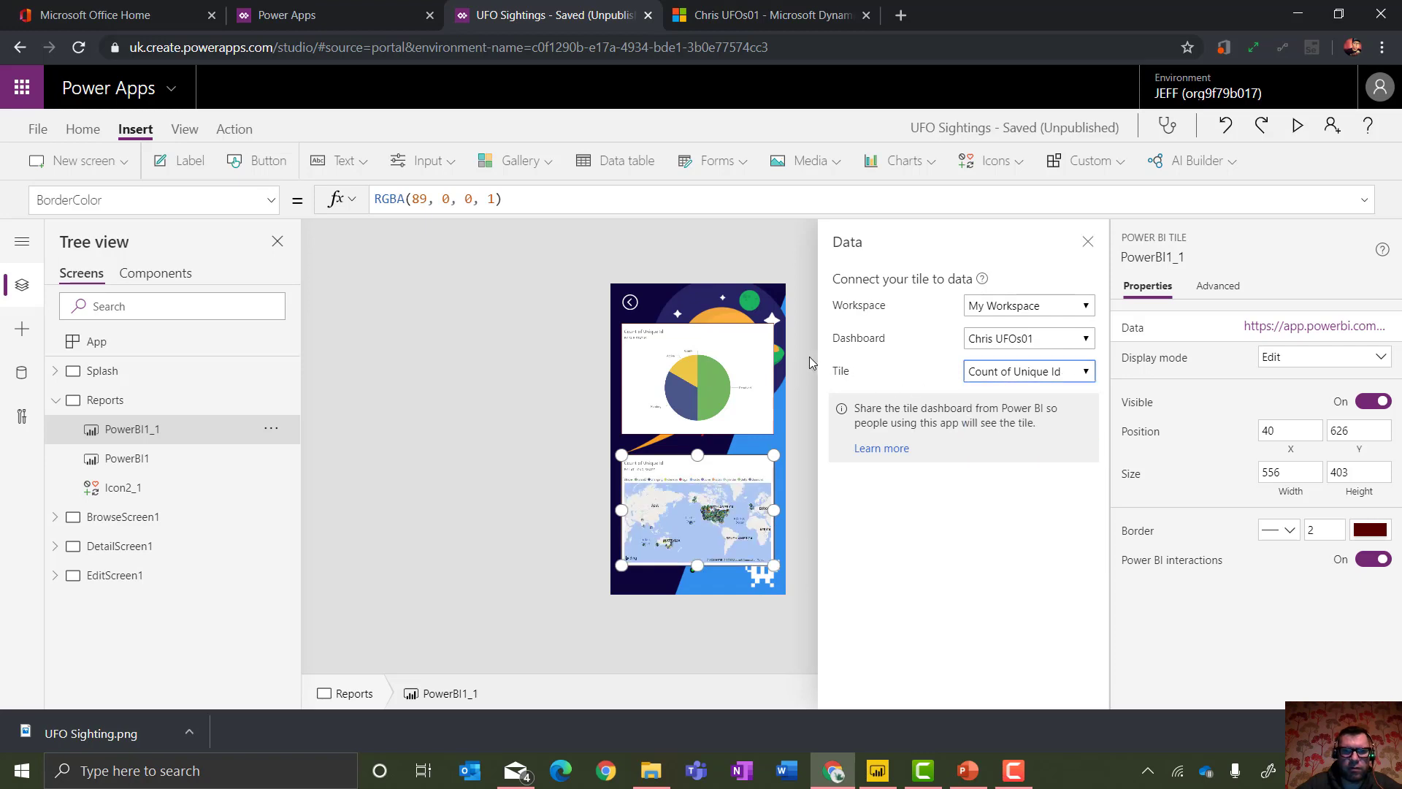
click(811, 362)
click(676, 543)
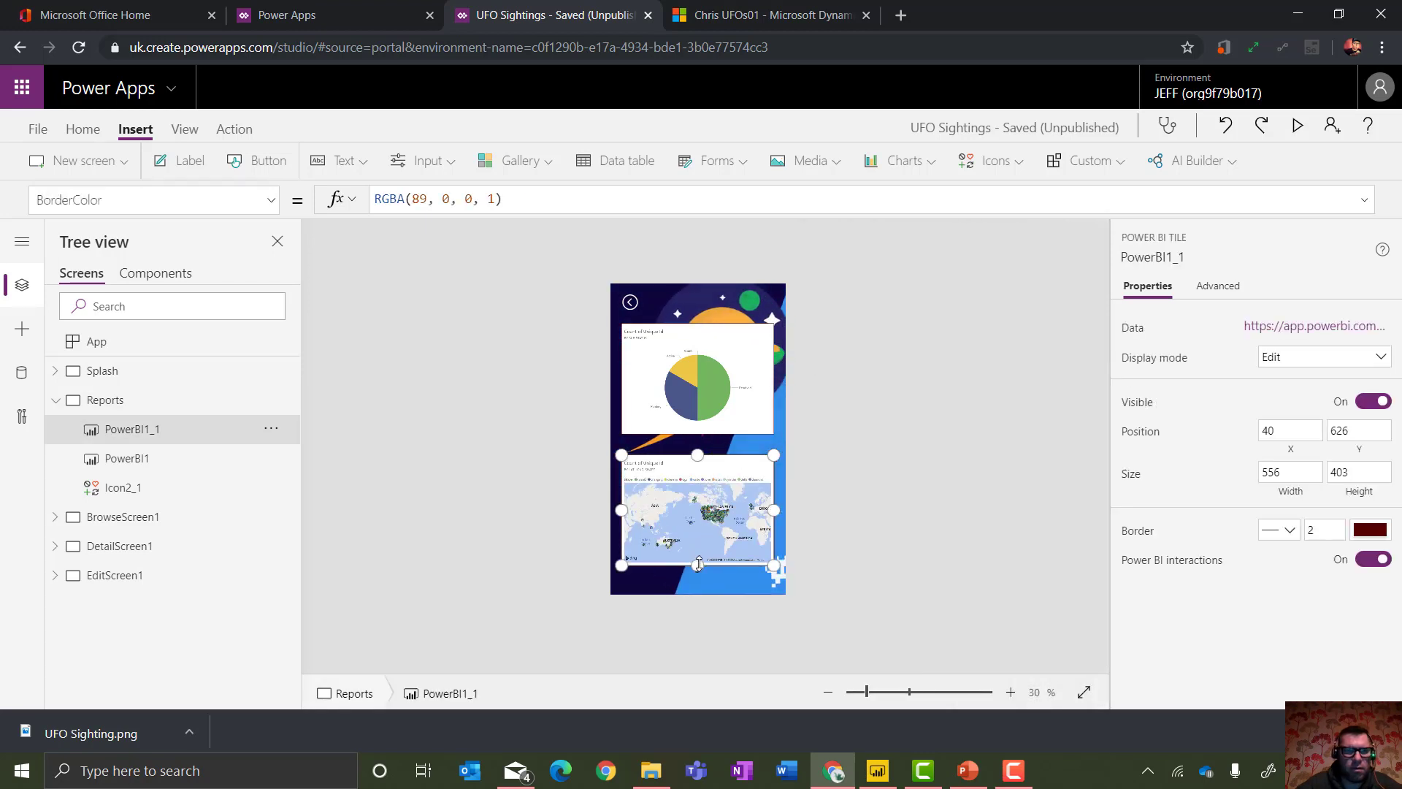
Add the comments field to EditForm1 on EditScreen1.
click(57, 400)
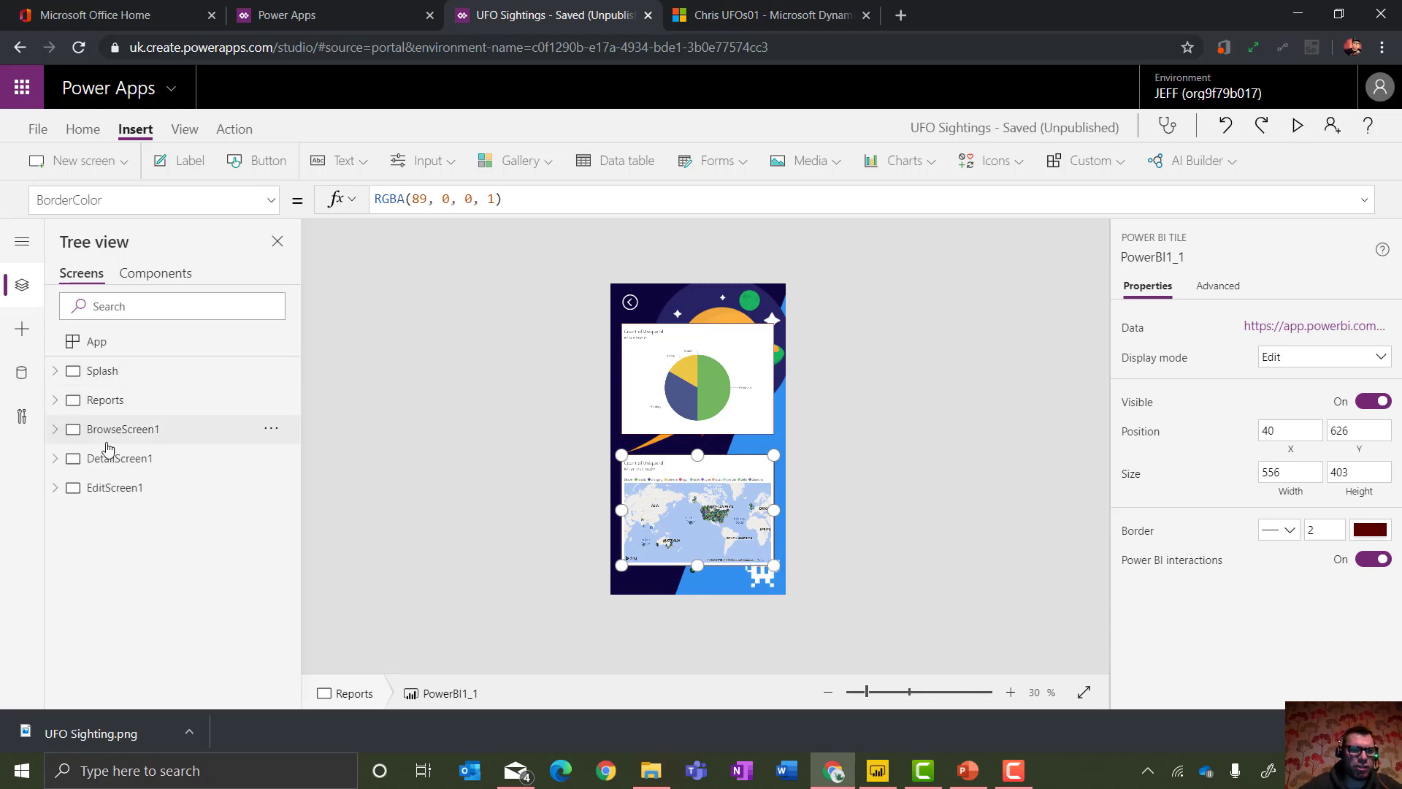
click(113, 487)
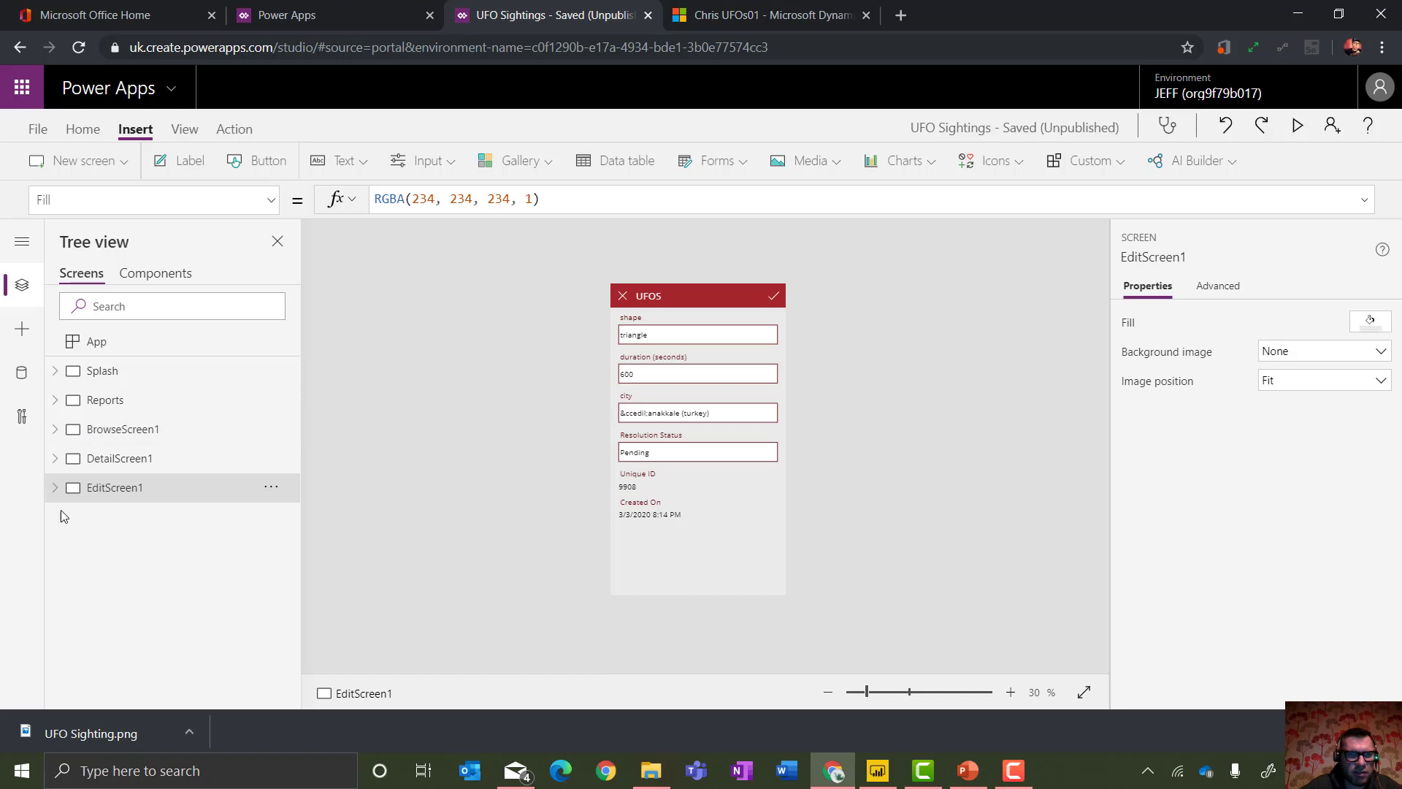
click(56, 488)
click(110, 517)
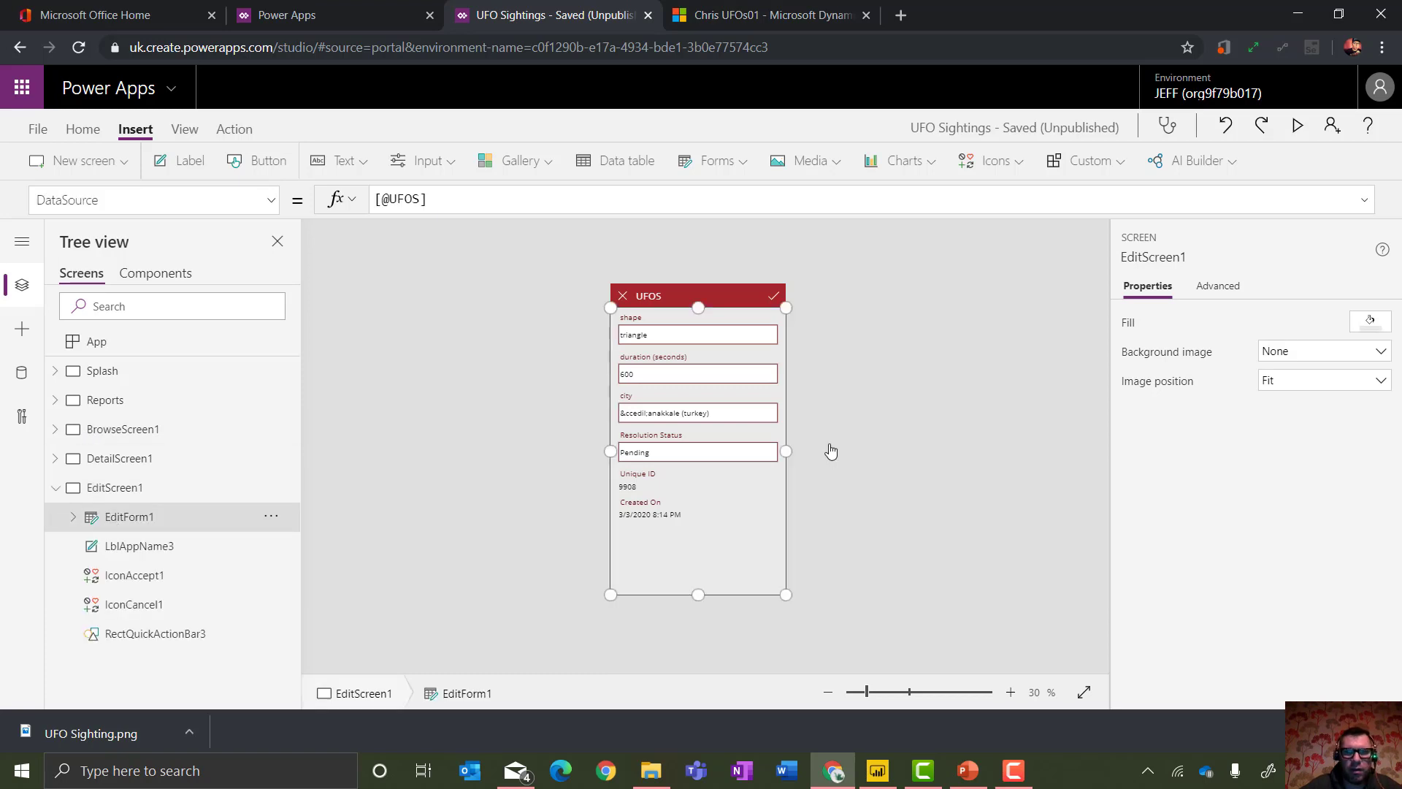
click(1345, 355)
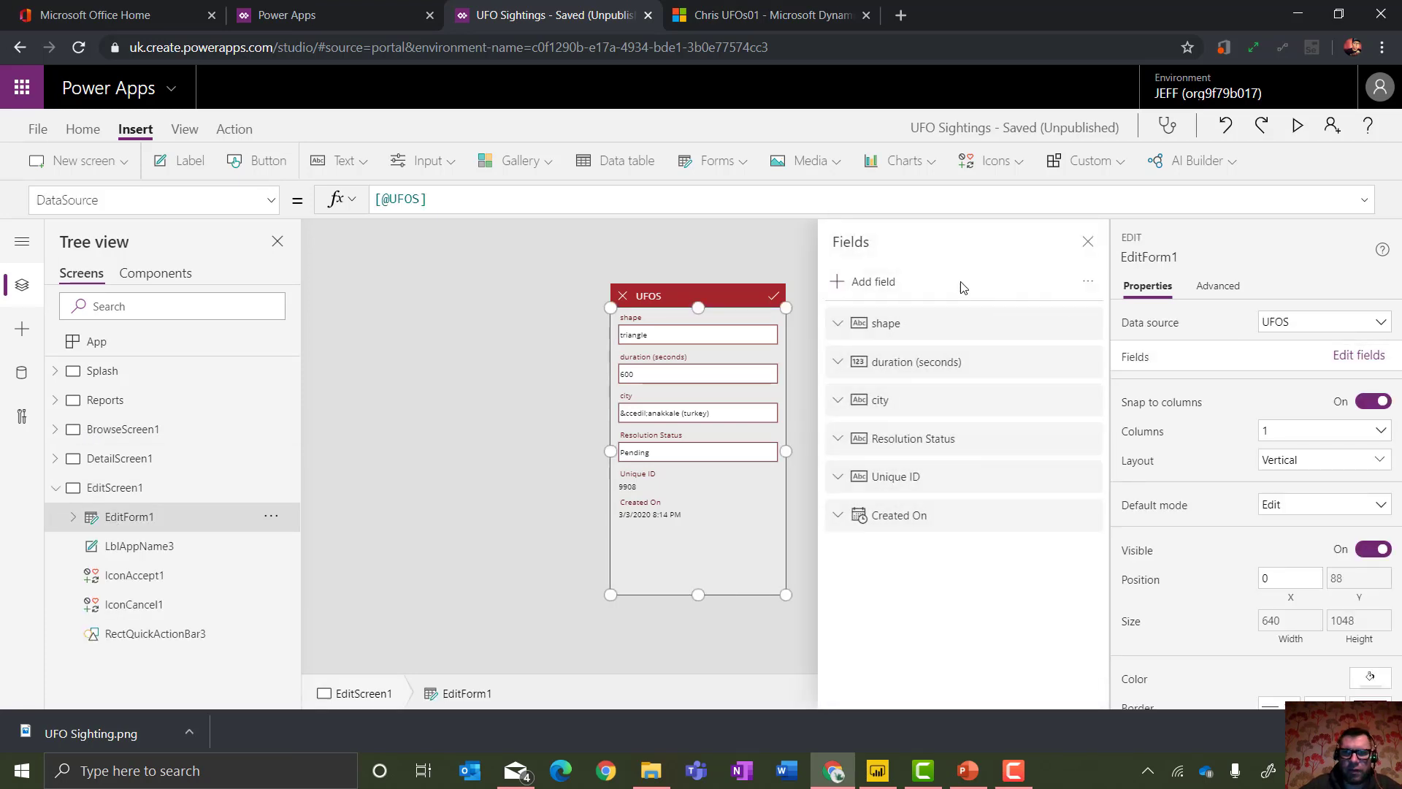
click(885, 285)
text(Comm)
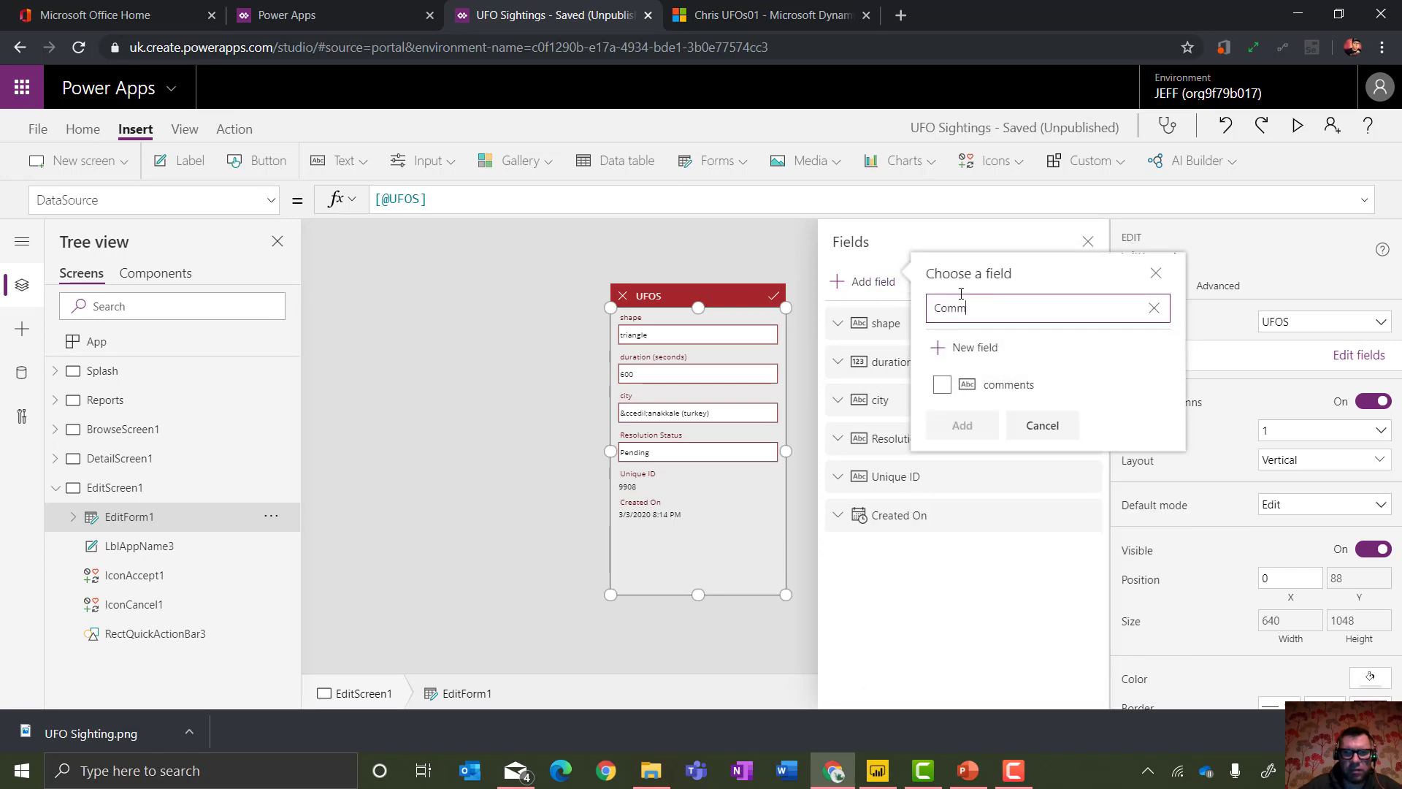
click(942, 384)
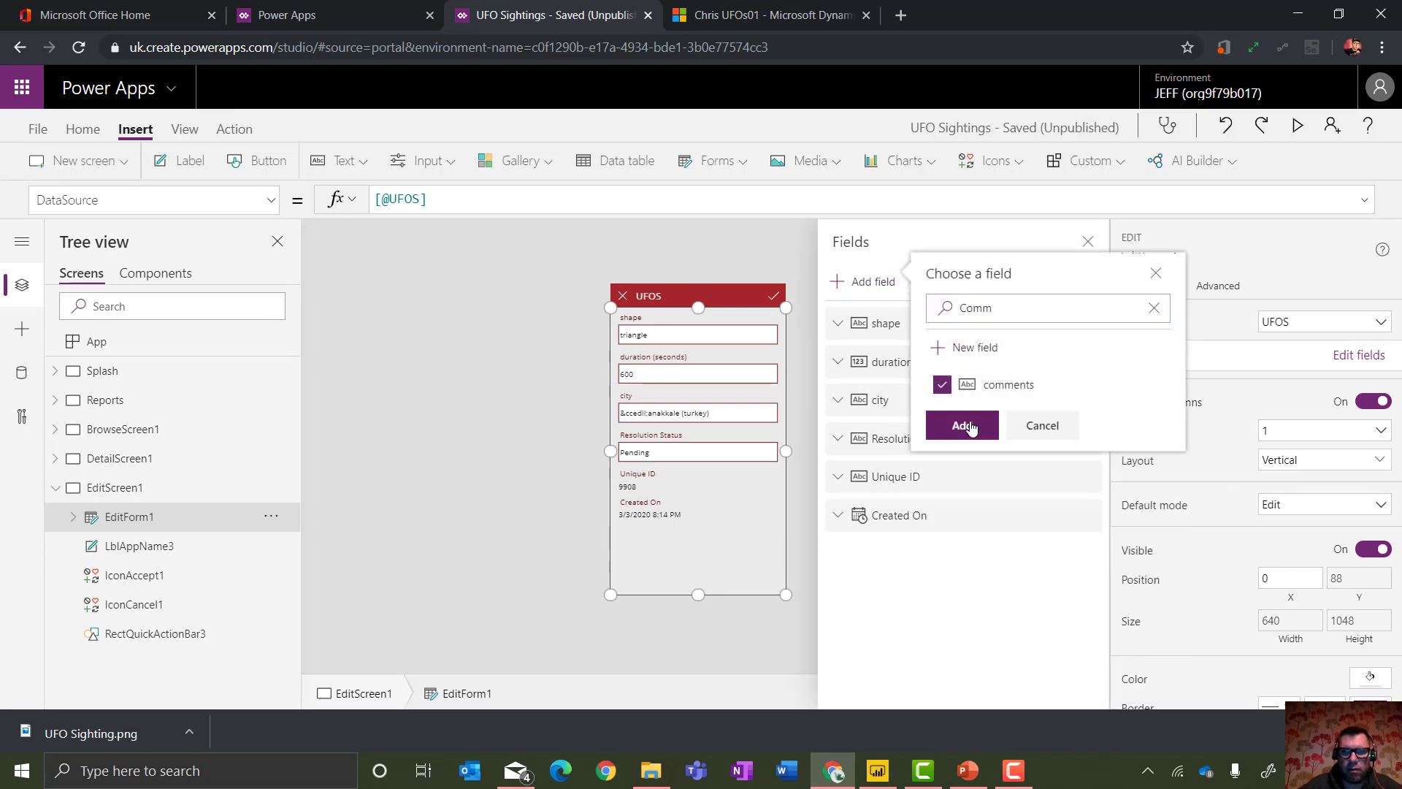
click(962, 425)
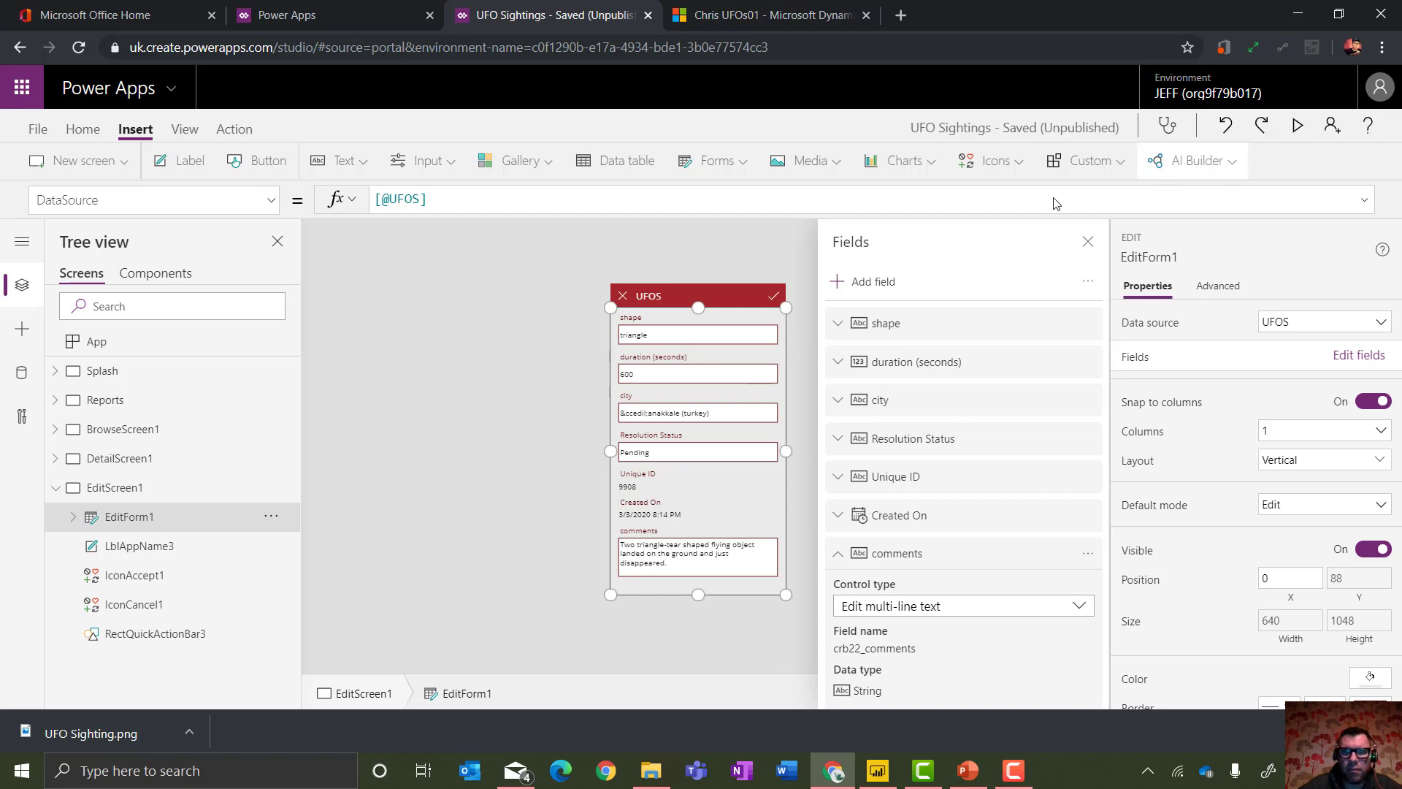
Save the UFO Sightings app, publish this version and return to the editing canvas.
click(40, 129)
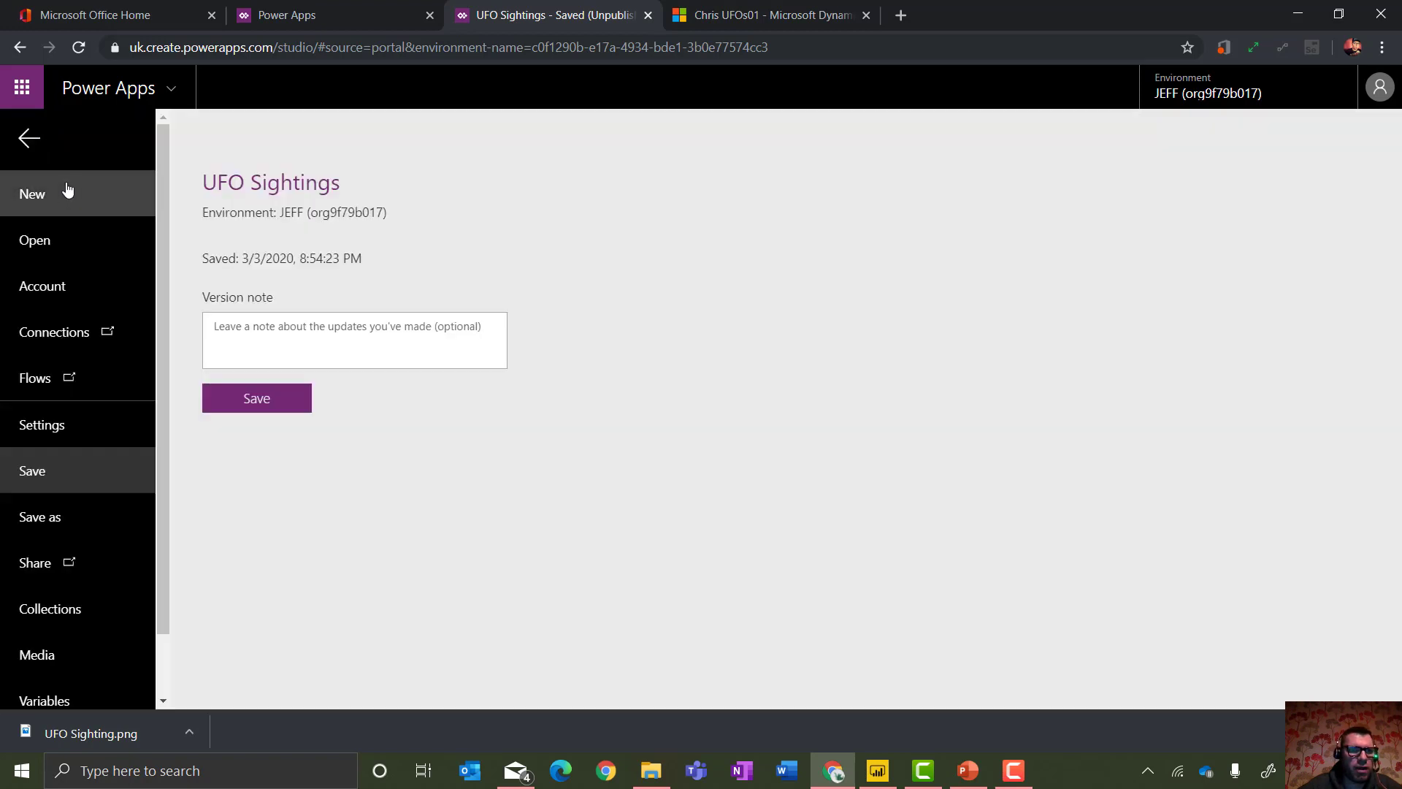
click(236, 414)
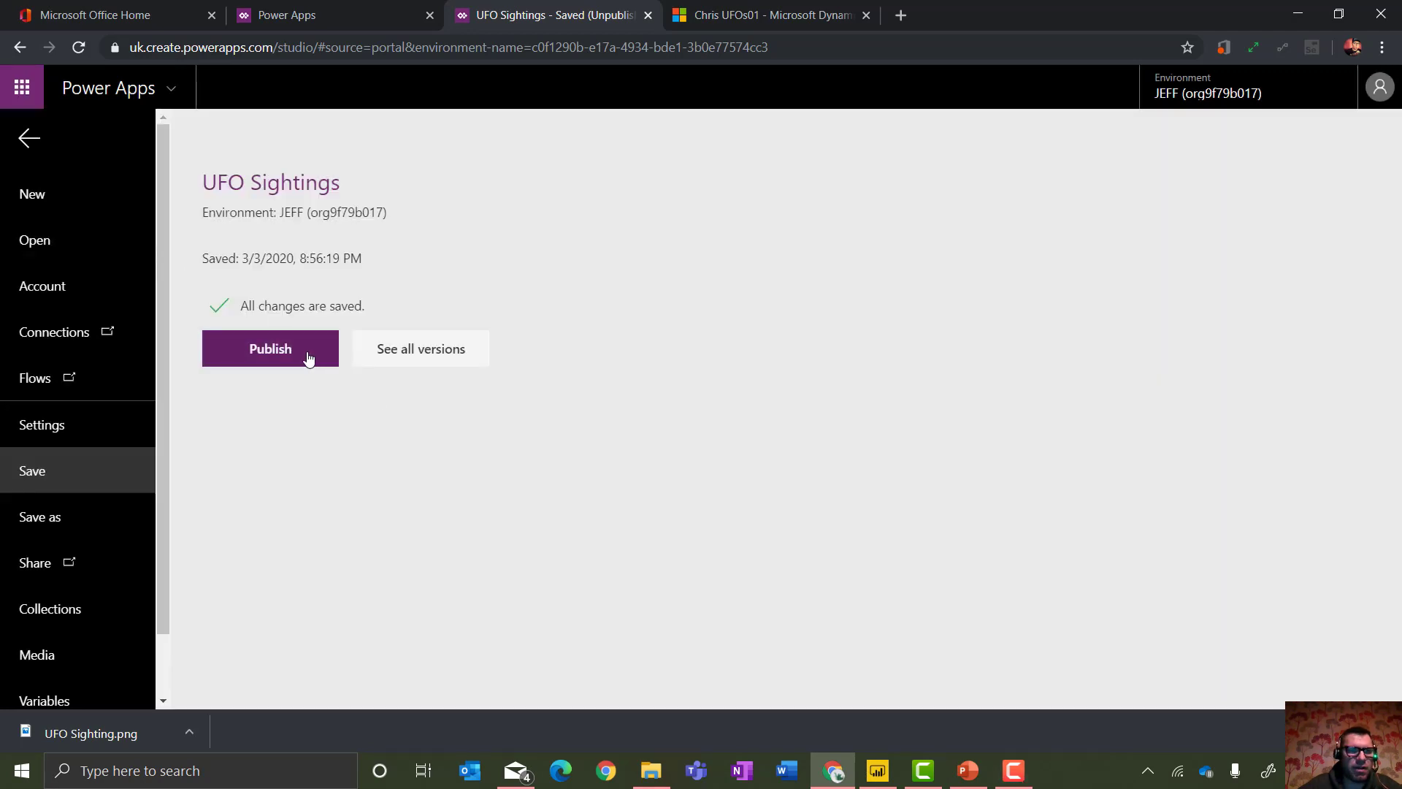
click(307, 358)
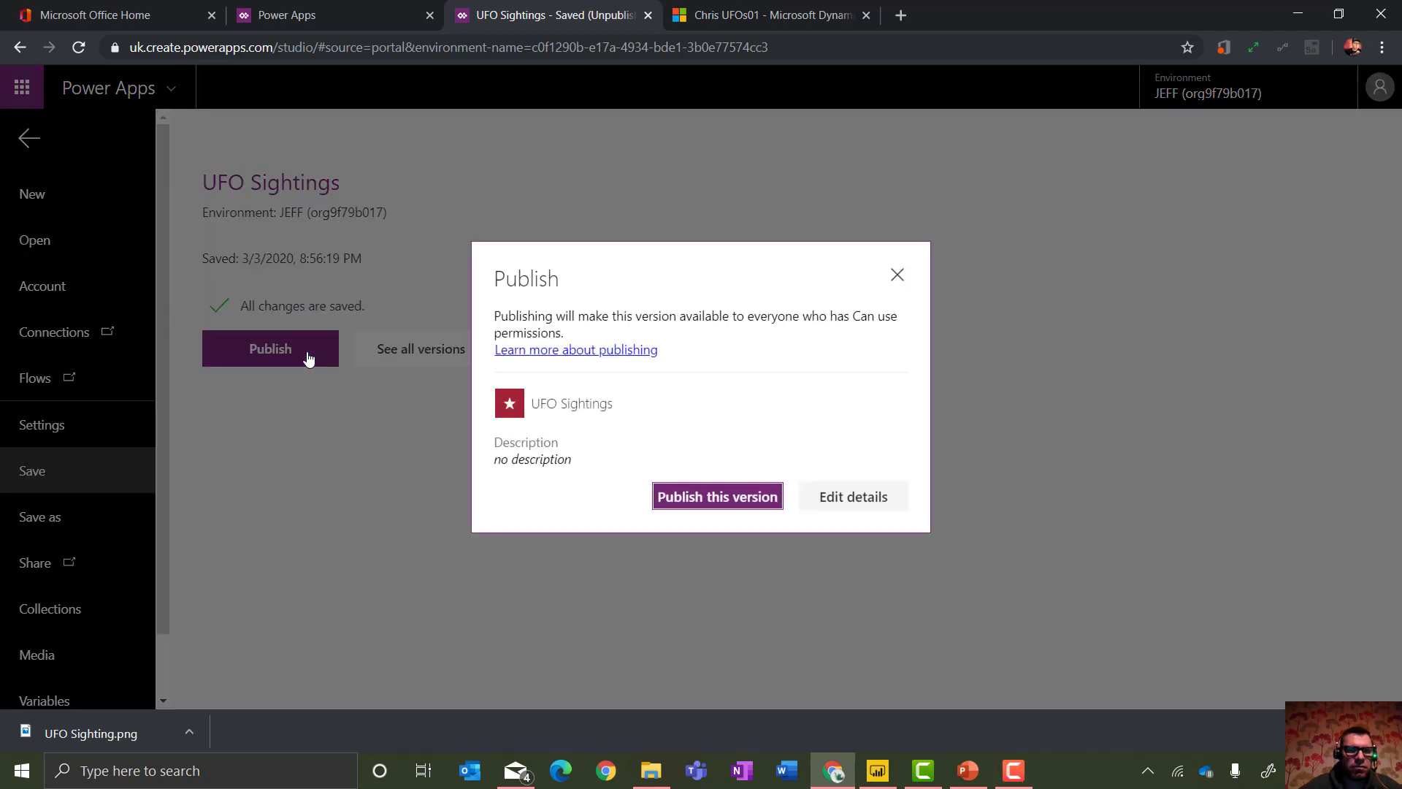
click(678, 489)
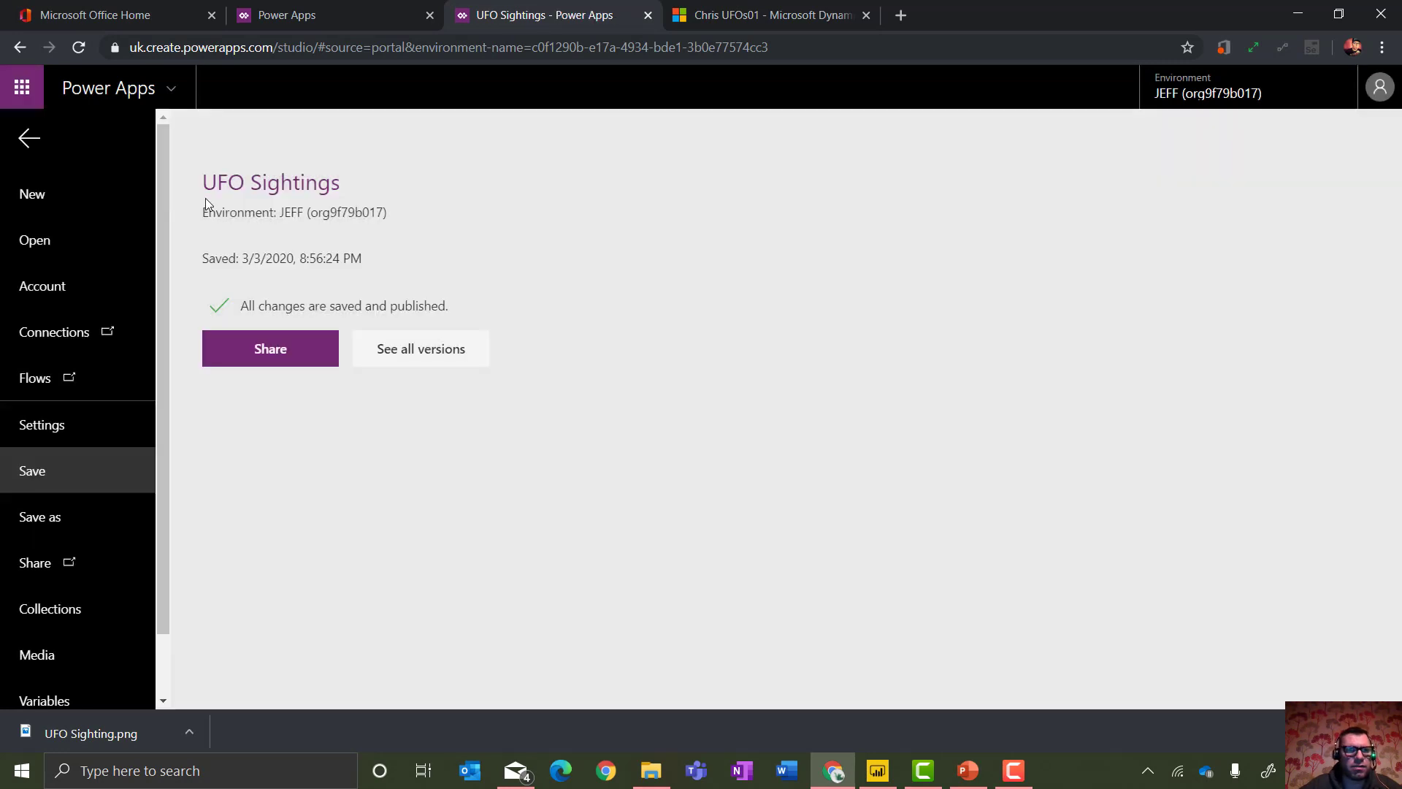
click(27, 147)
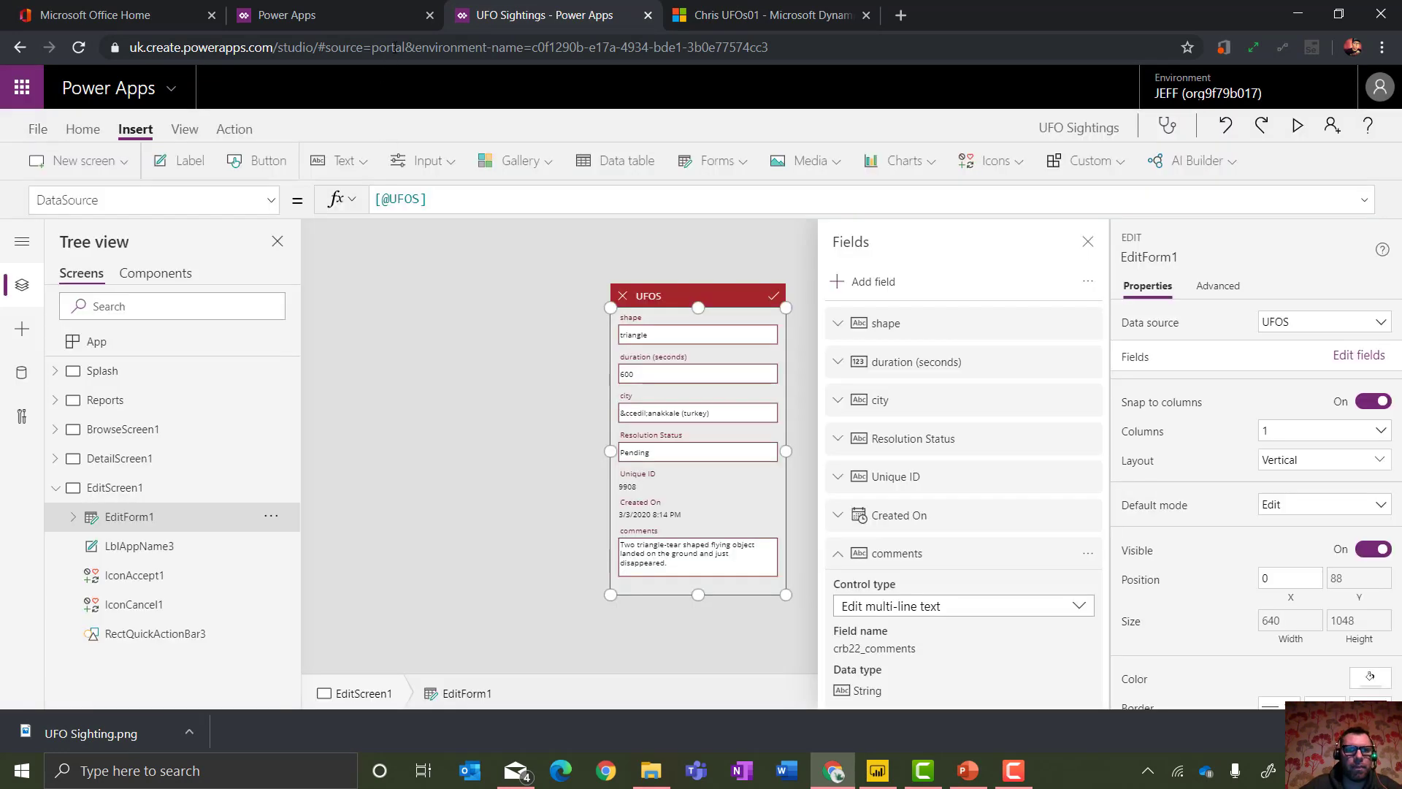
Preview the app from the Splash screen and test the navigation icons to and from the Browse and Reports screens.
click(144, 370)
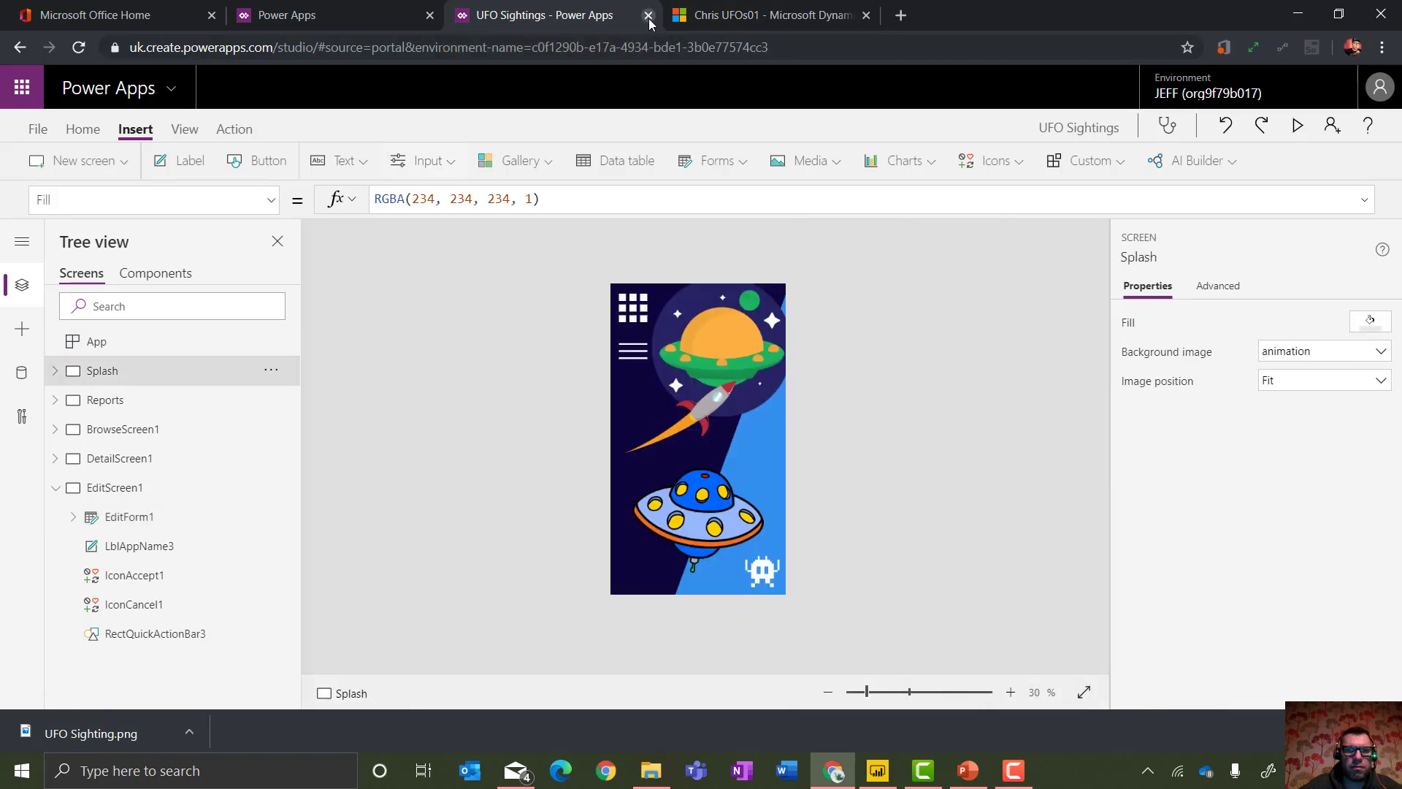
click(1298, 126)
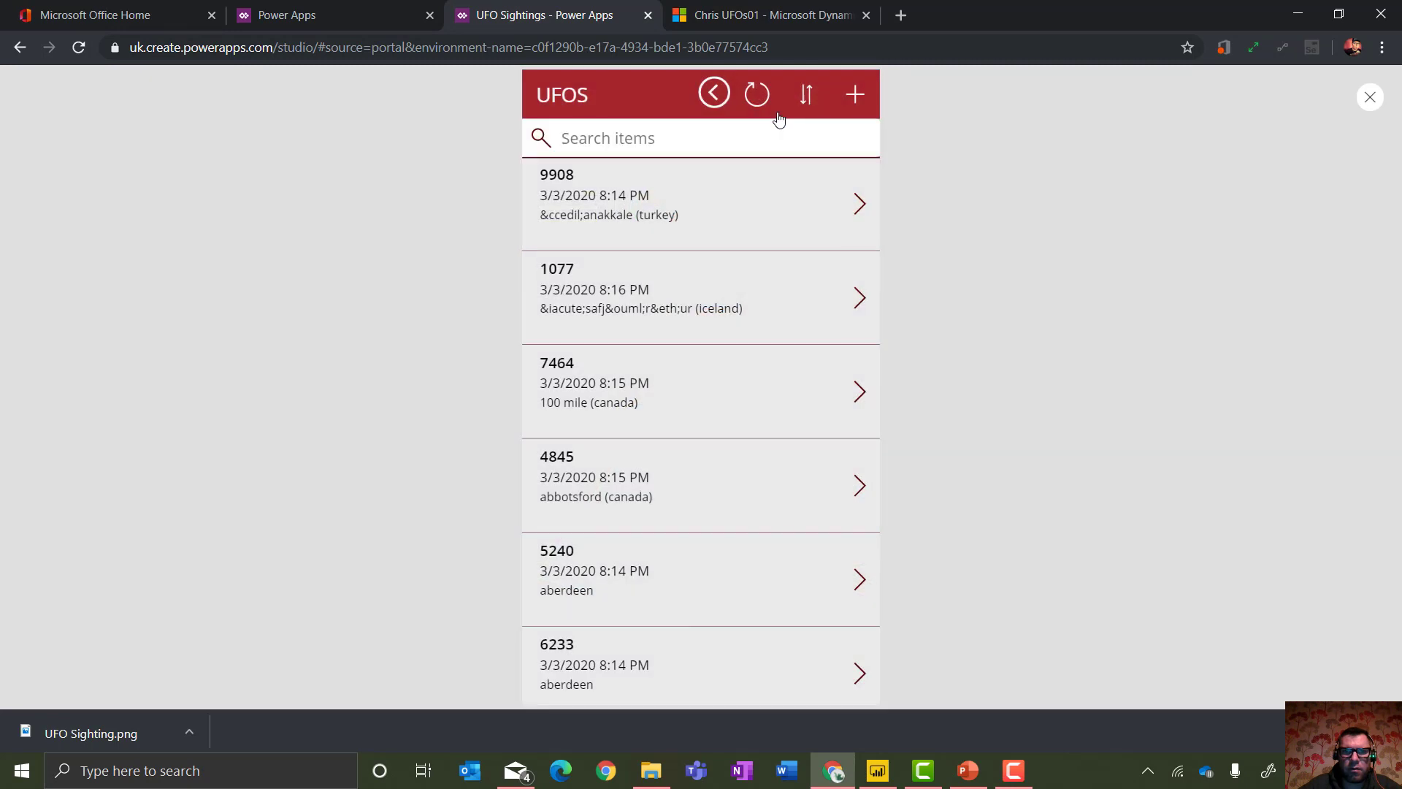
click(713, 95)
click(568, 206)
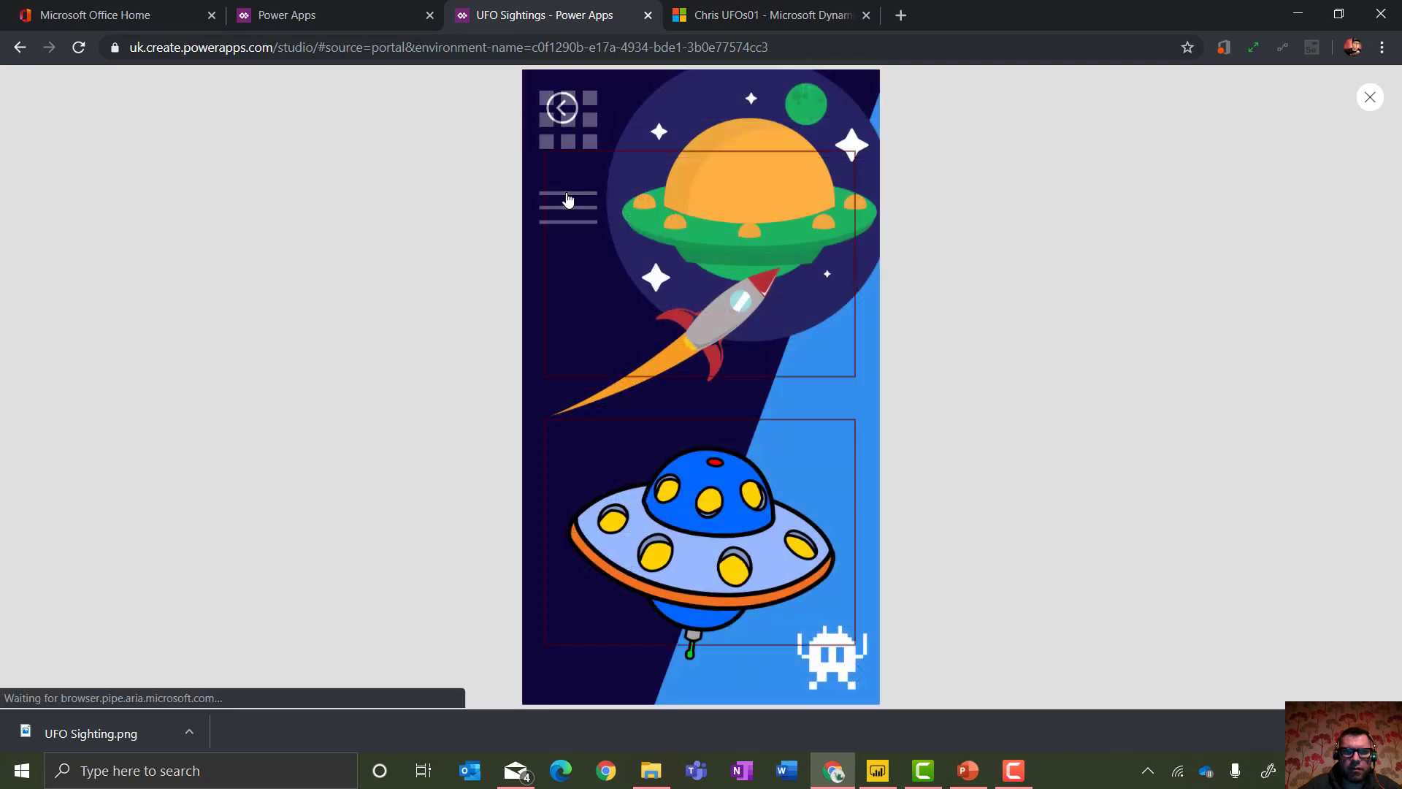
click(563, 109)
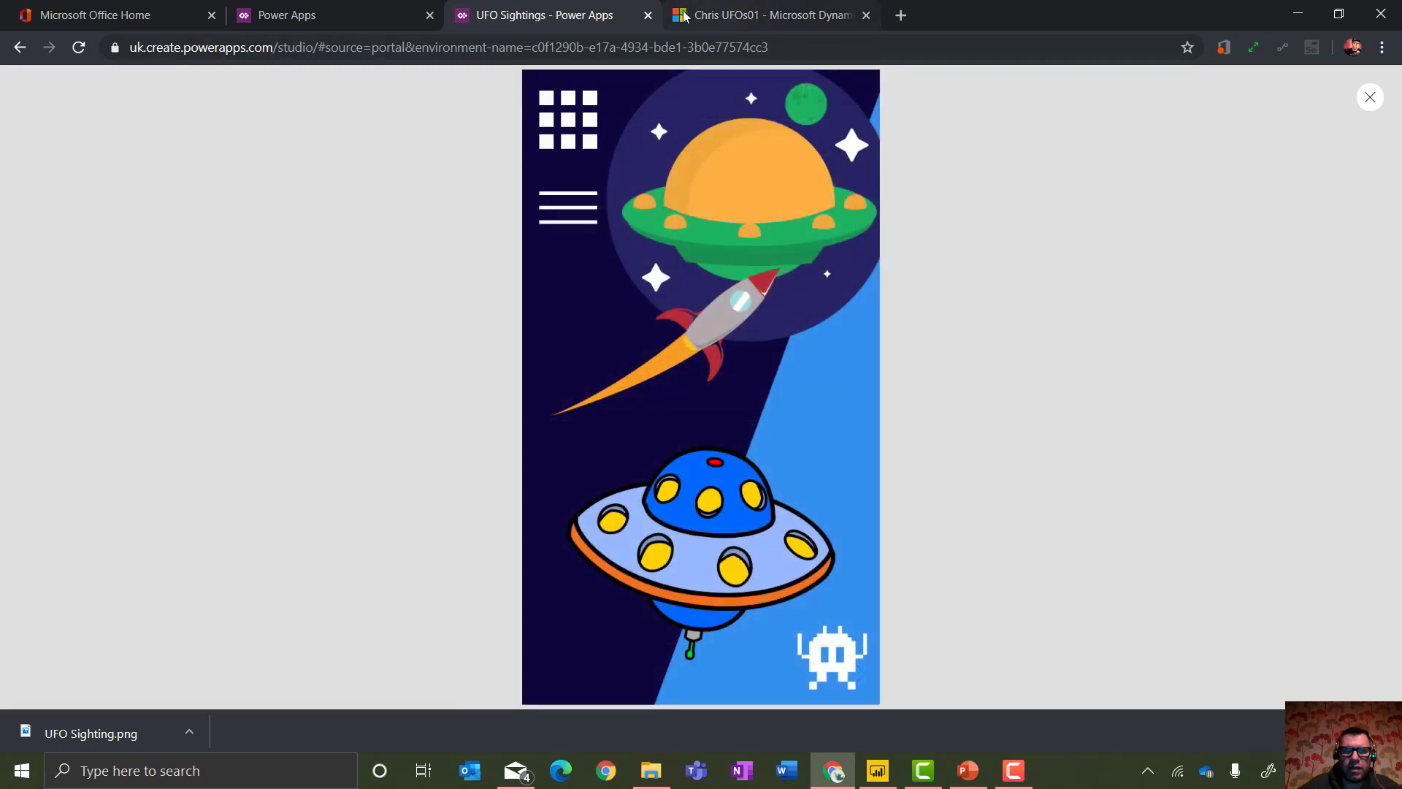
click(1370, 97)
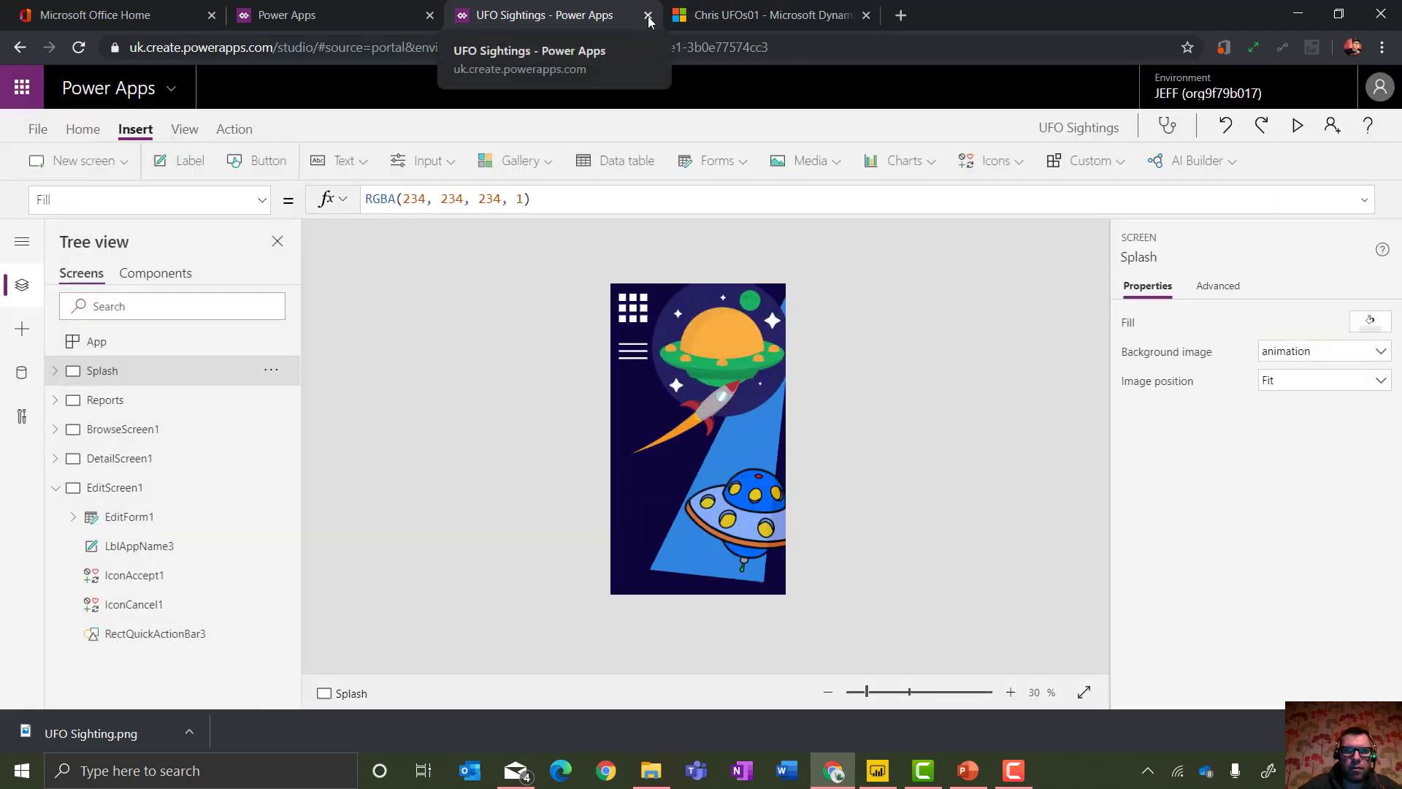
Close the UFO Sightings editor, check the UFO Sighting Management dashboard and return to the Power Apps list of apps.
click(648, 15)
click(783, 148)
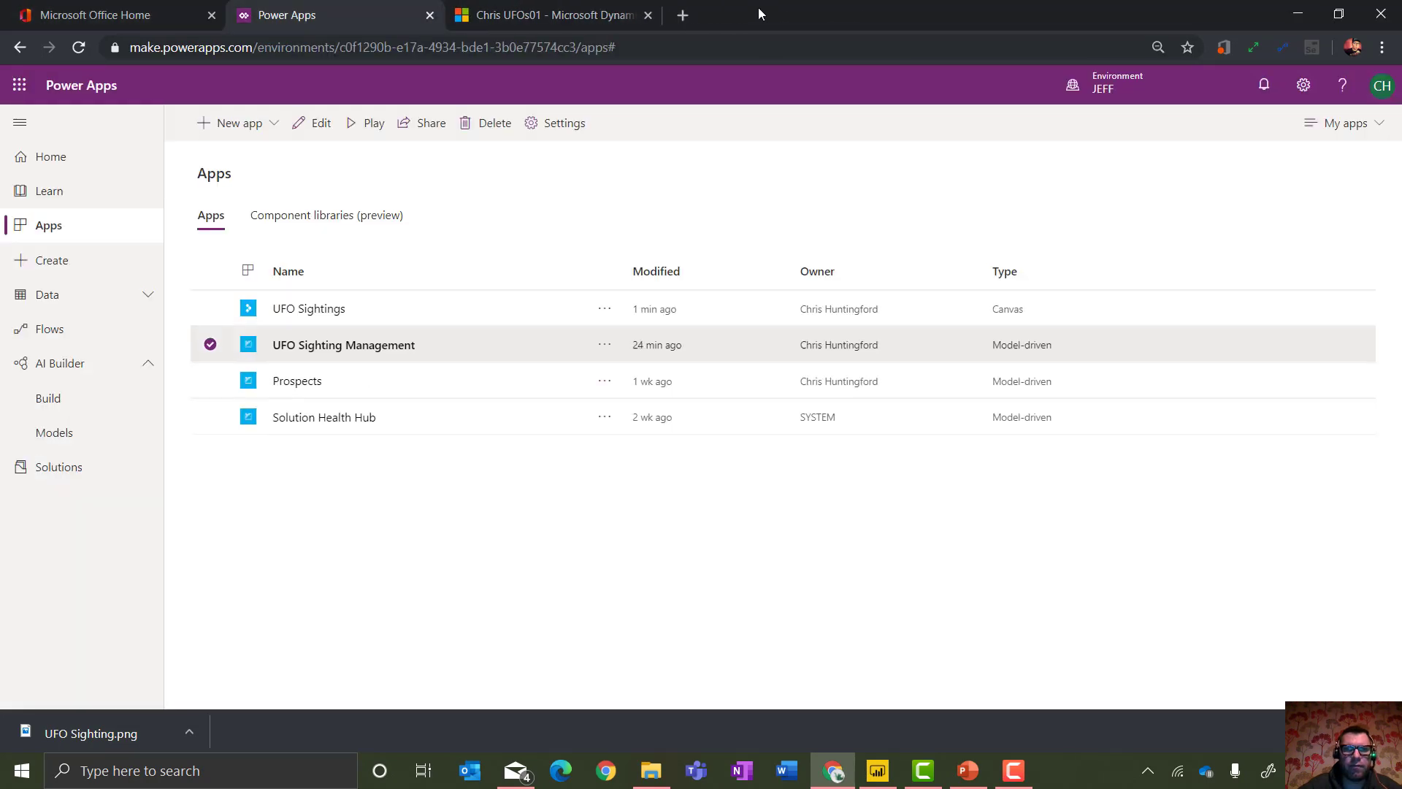
click(594, 14)
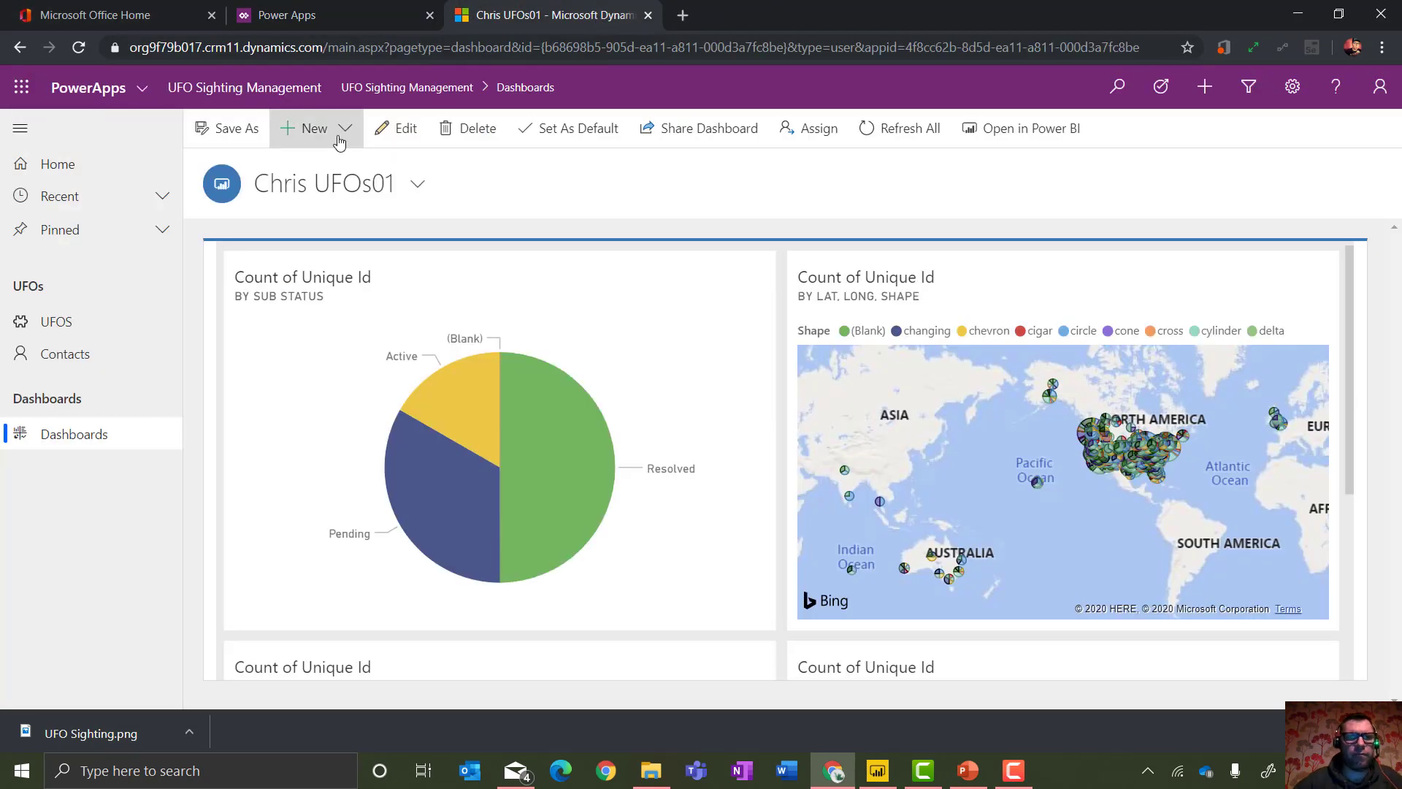
click(313, 16)
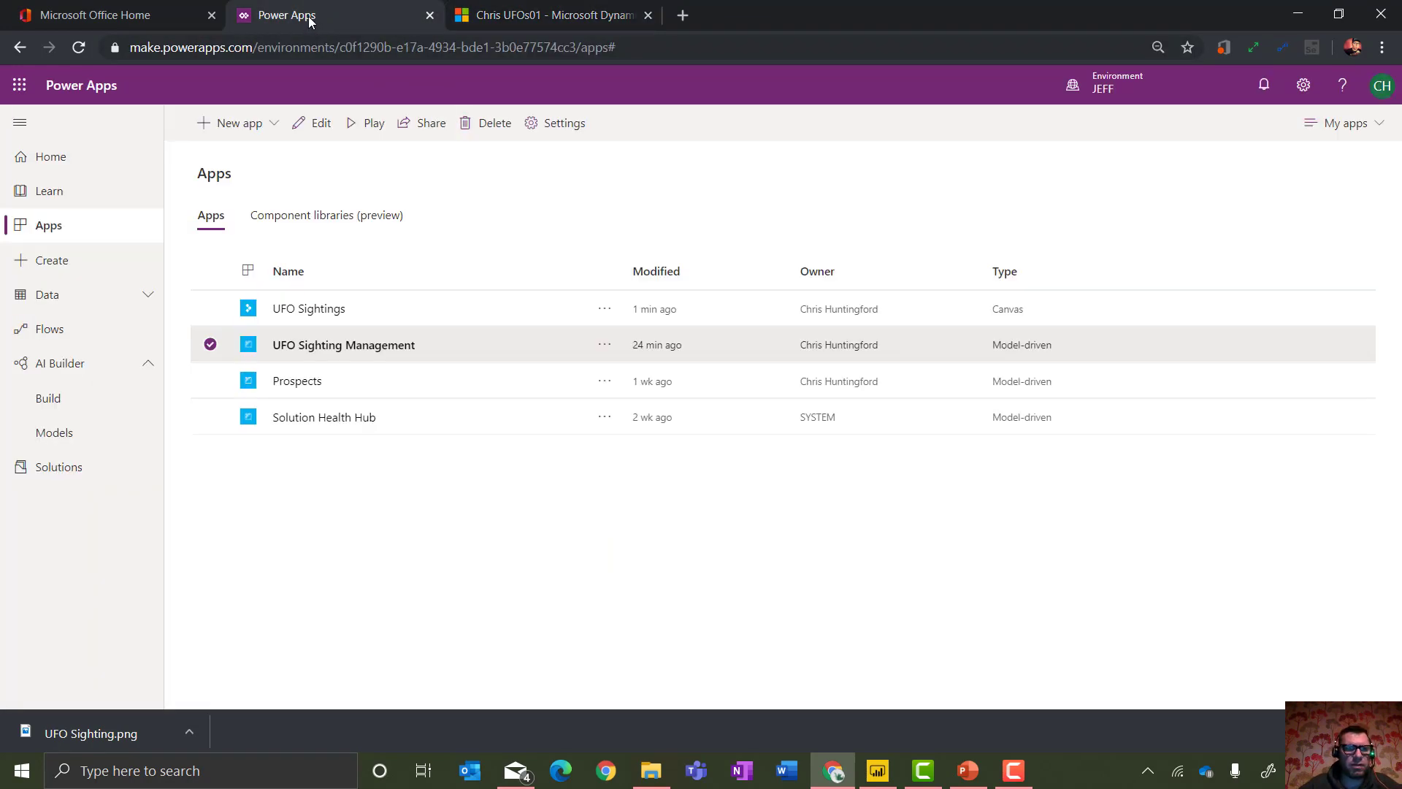
Open the UFO or Not prediction model in AI Builder and publish it.
click(107, 438)
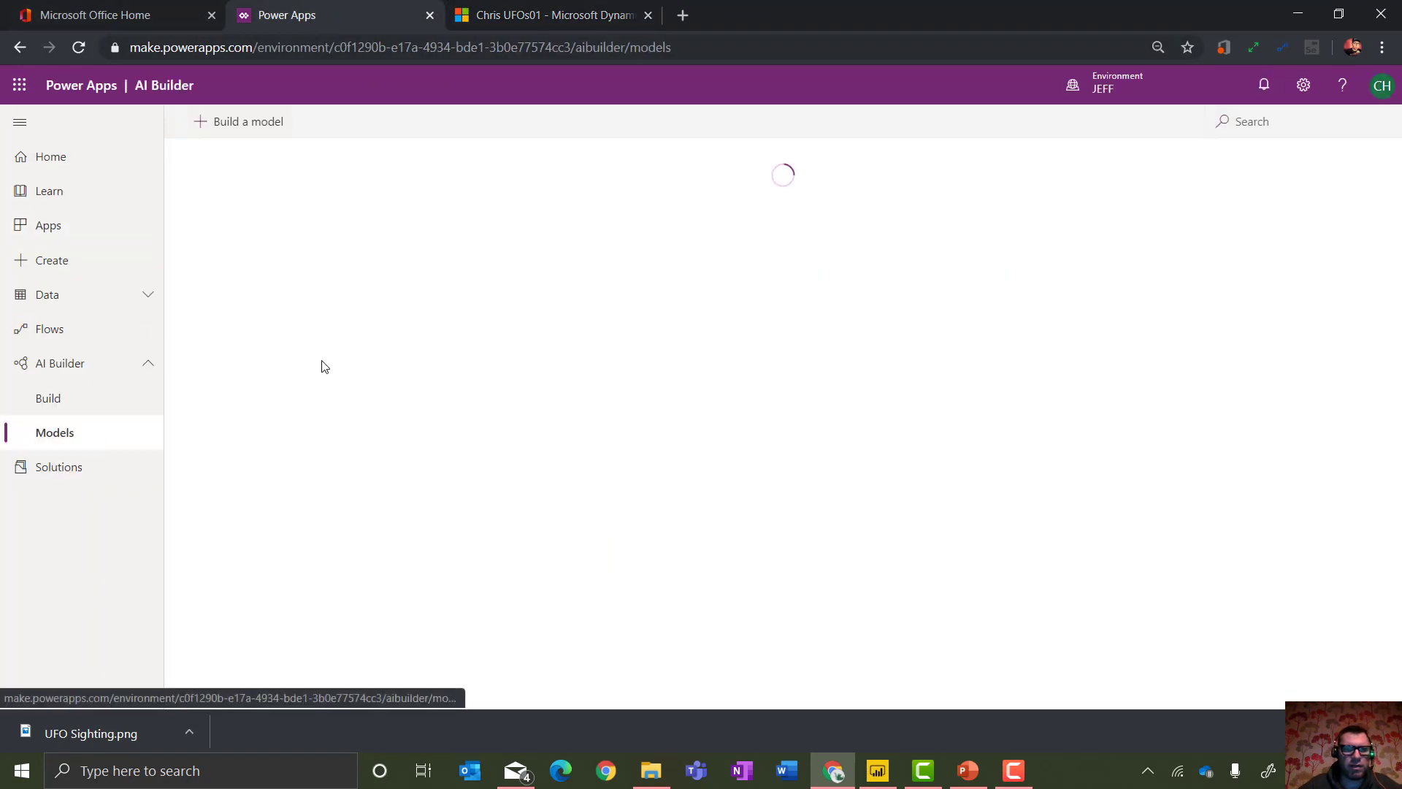
click(294, 361)
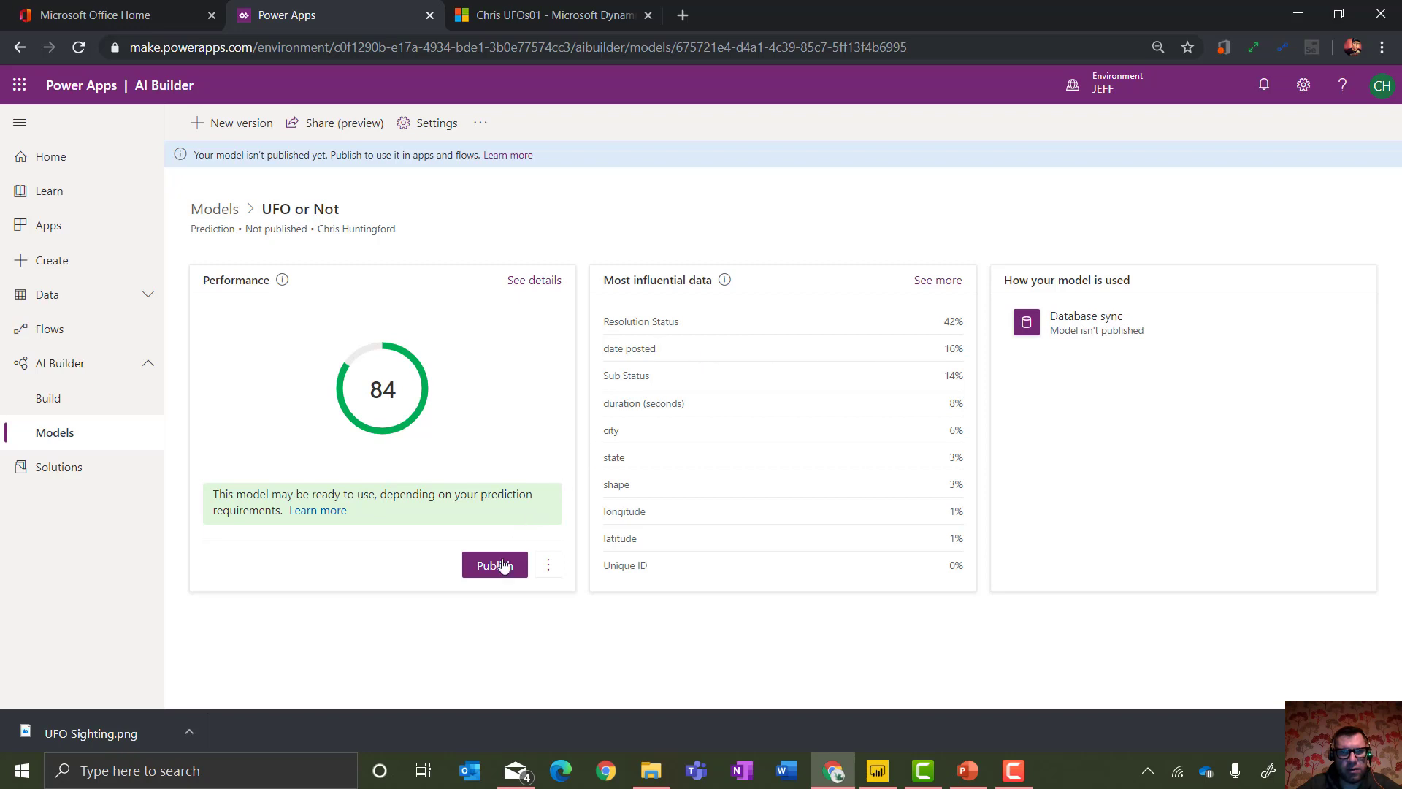
click(549, 570)
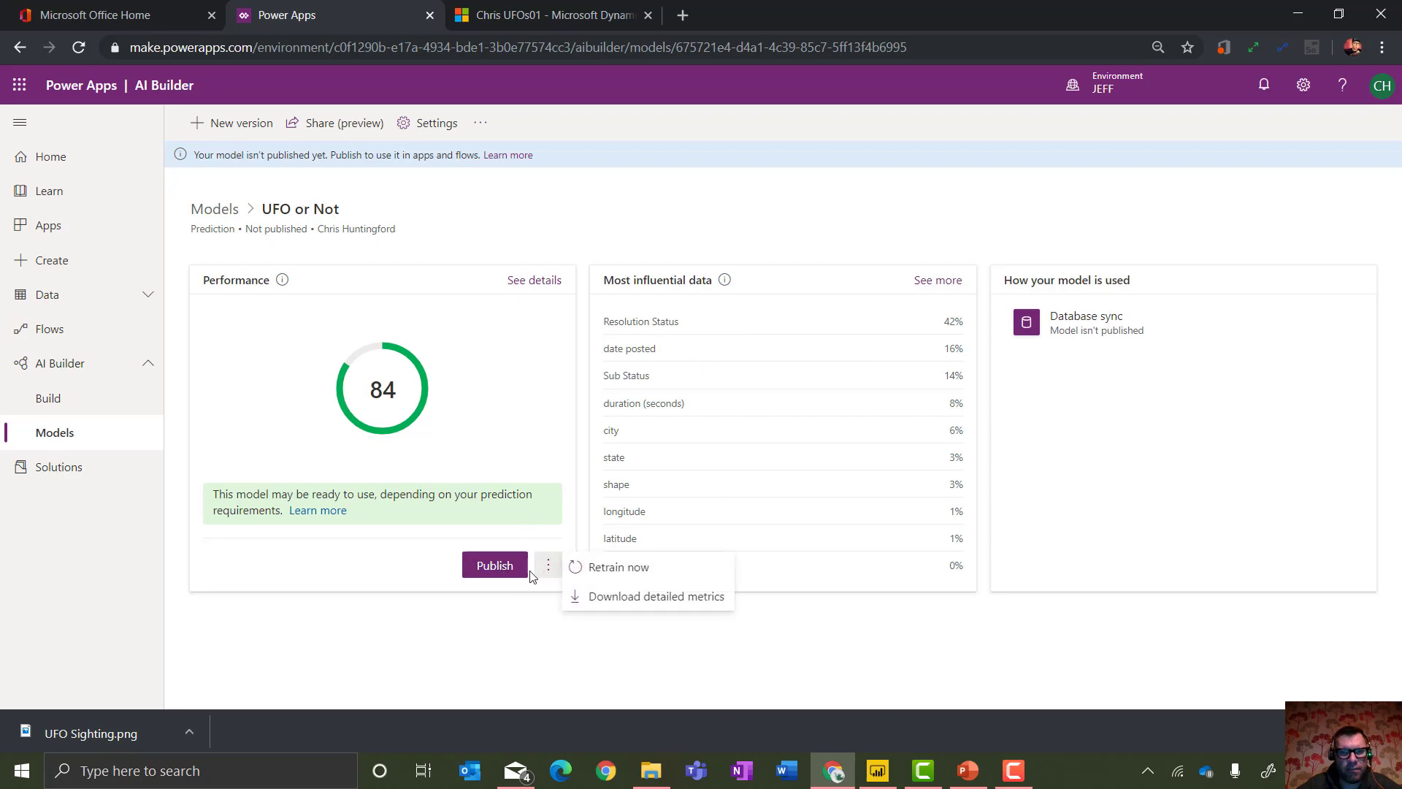
click(515, 577)
click(717, 447)
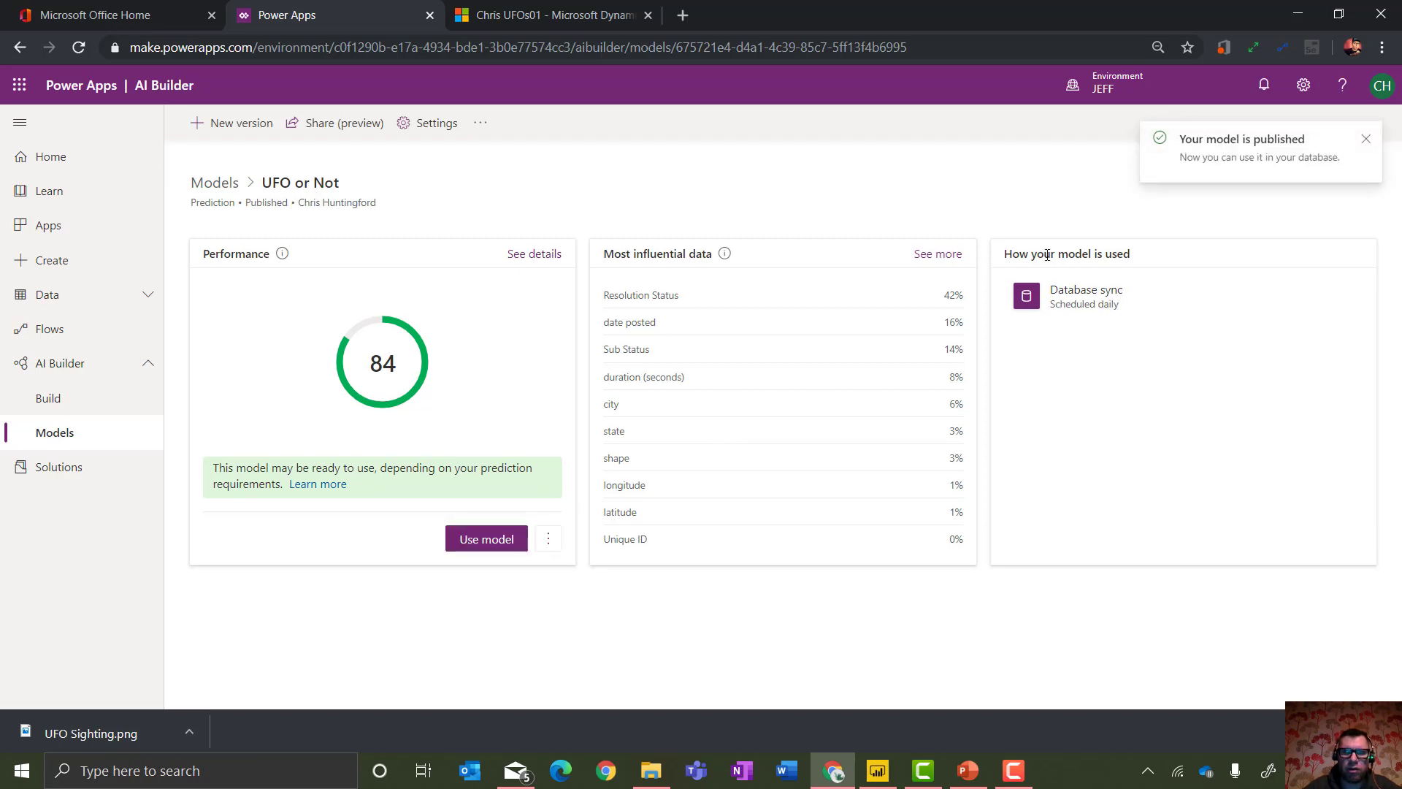
Run the published UFO or Not model now to generate new predictions and save them to the database.
click(494, 542)
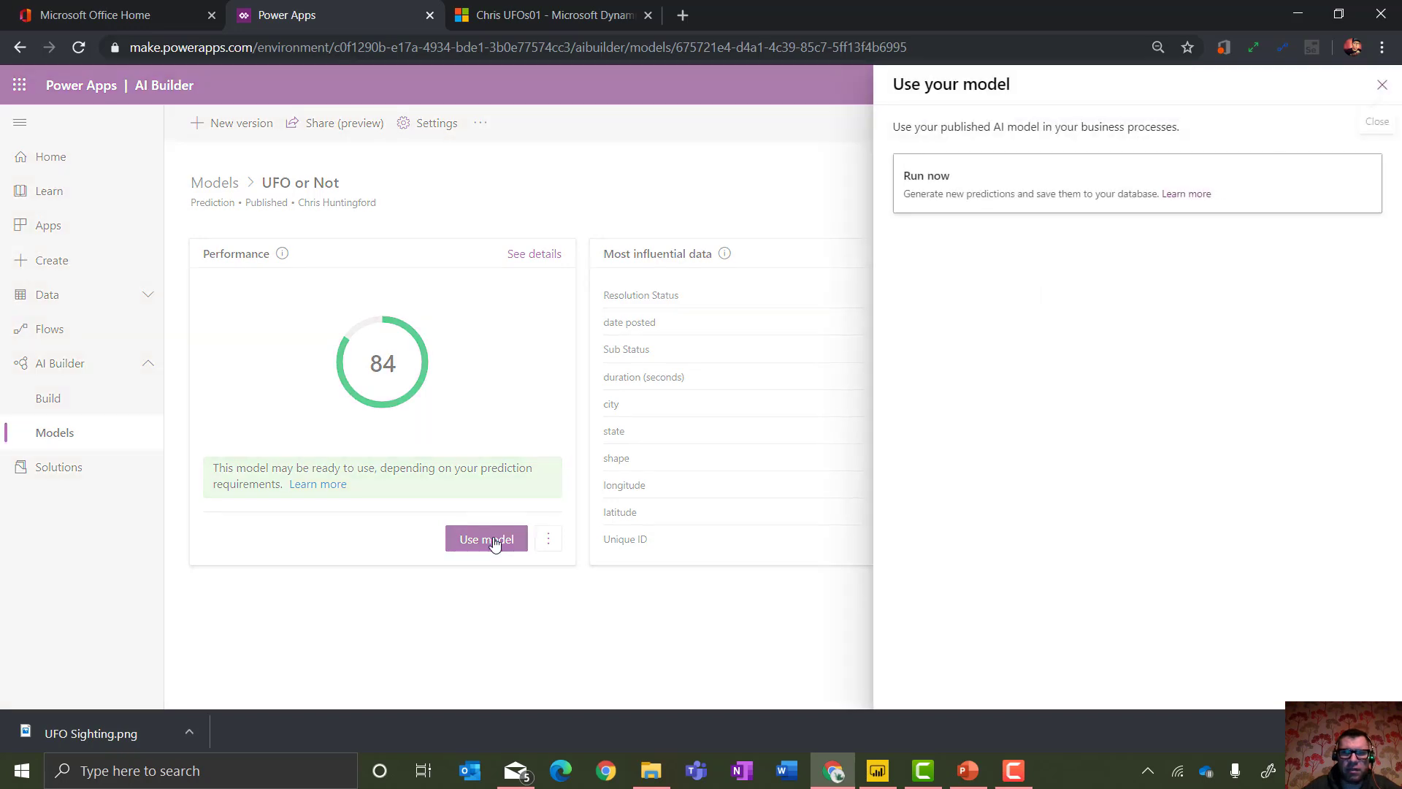
click(996, 191)
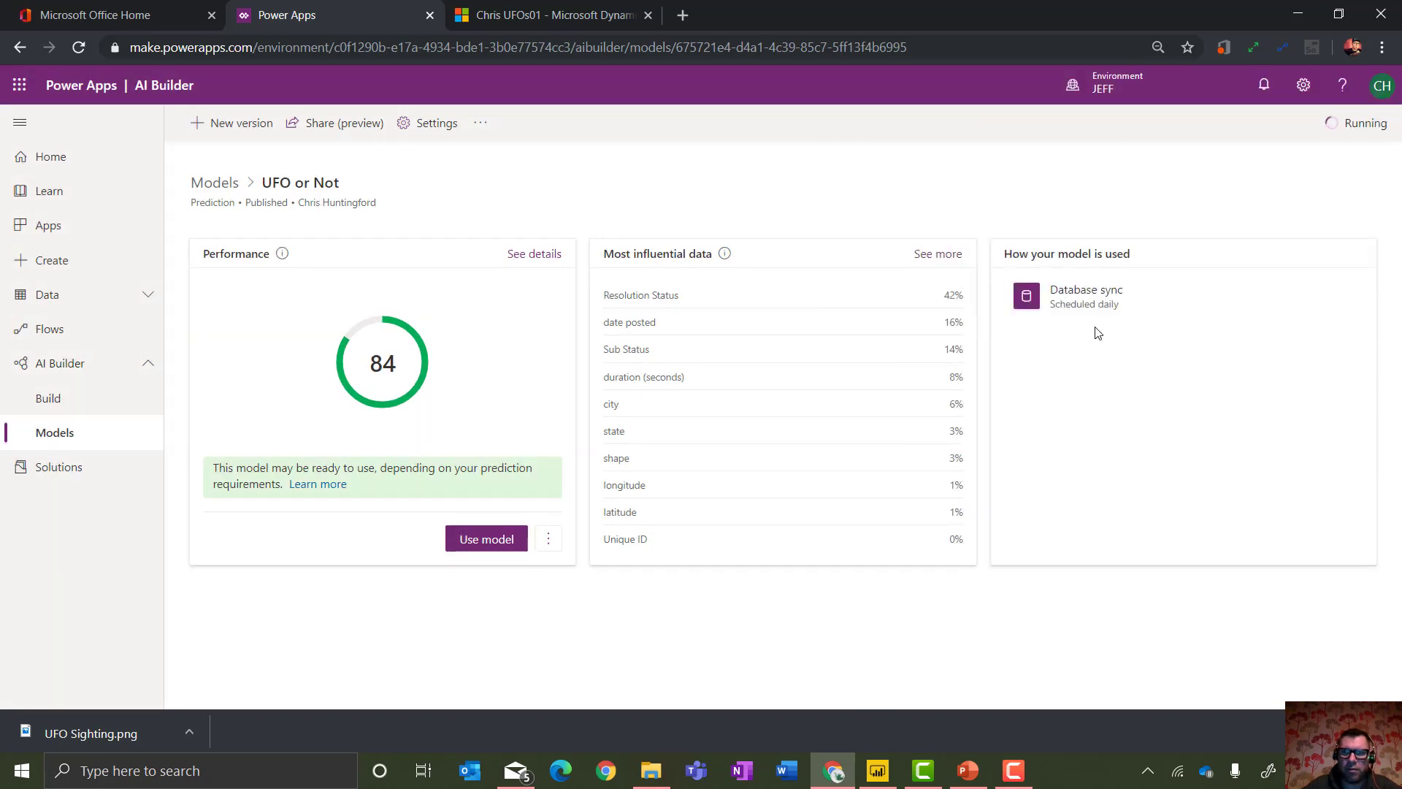
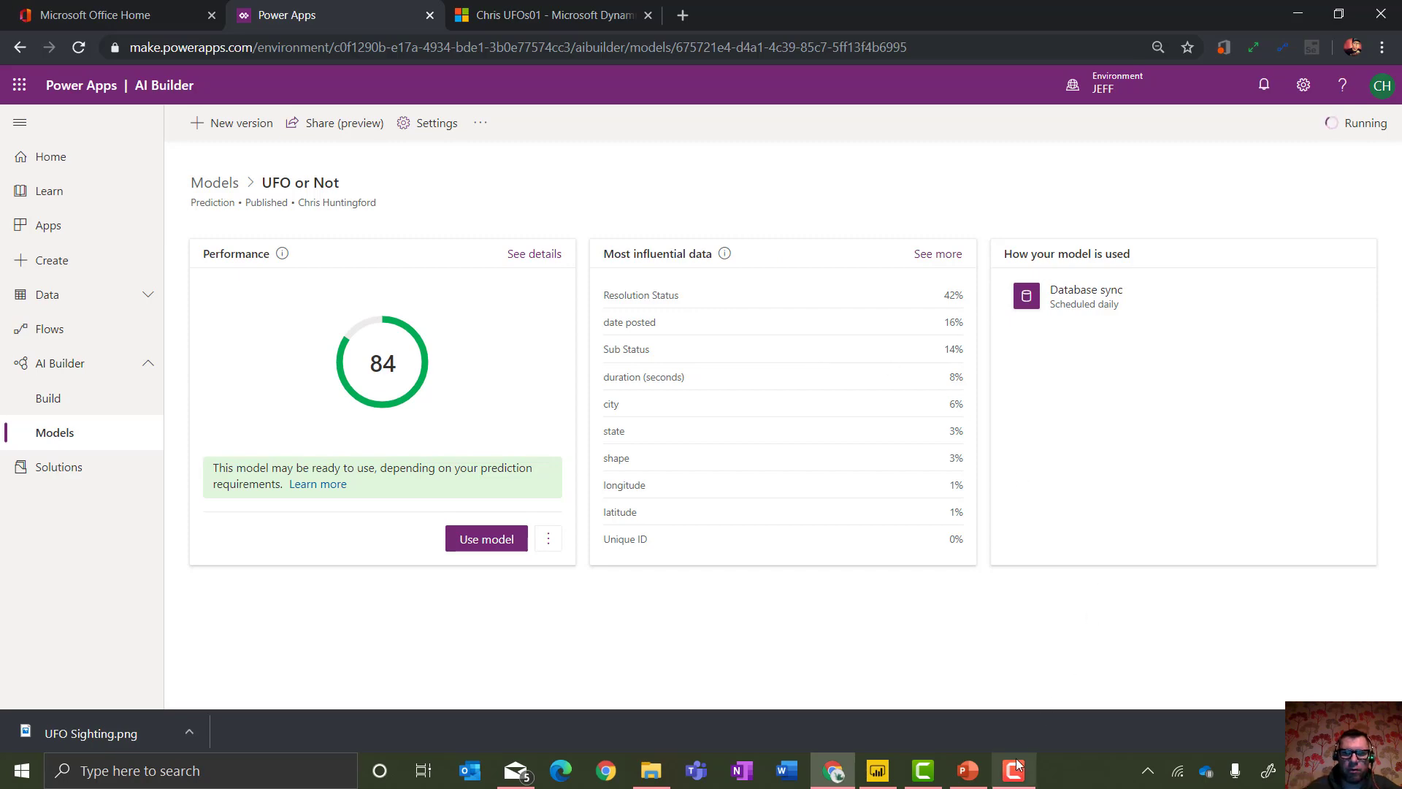
Switch to PowerPoint, present the solution architecture slide through all its animated layers, then end the show and minimize the presentation.
click(970, 772)
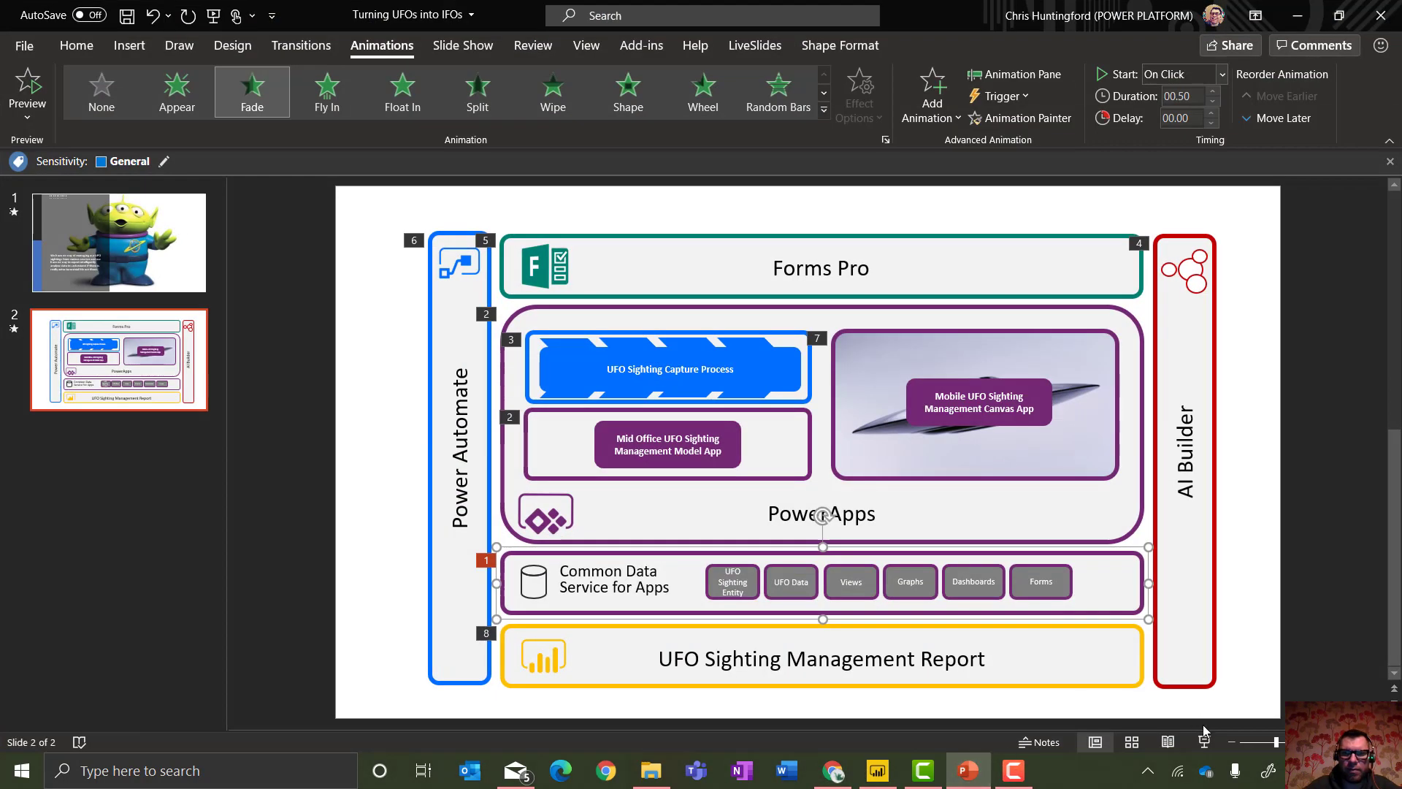
click(1206, 742)
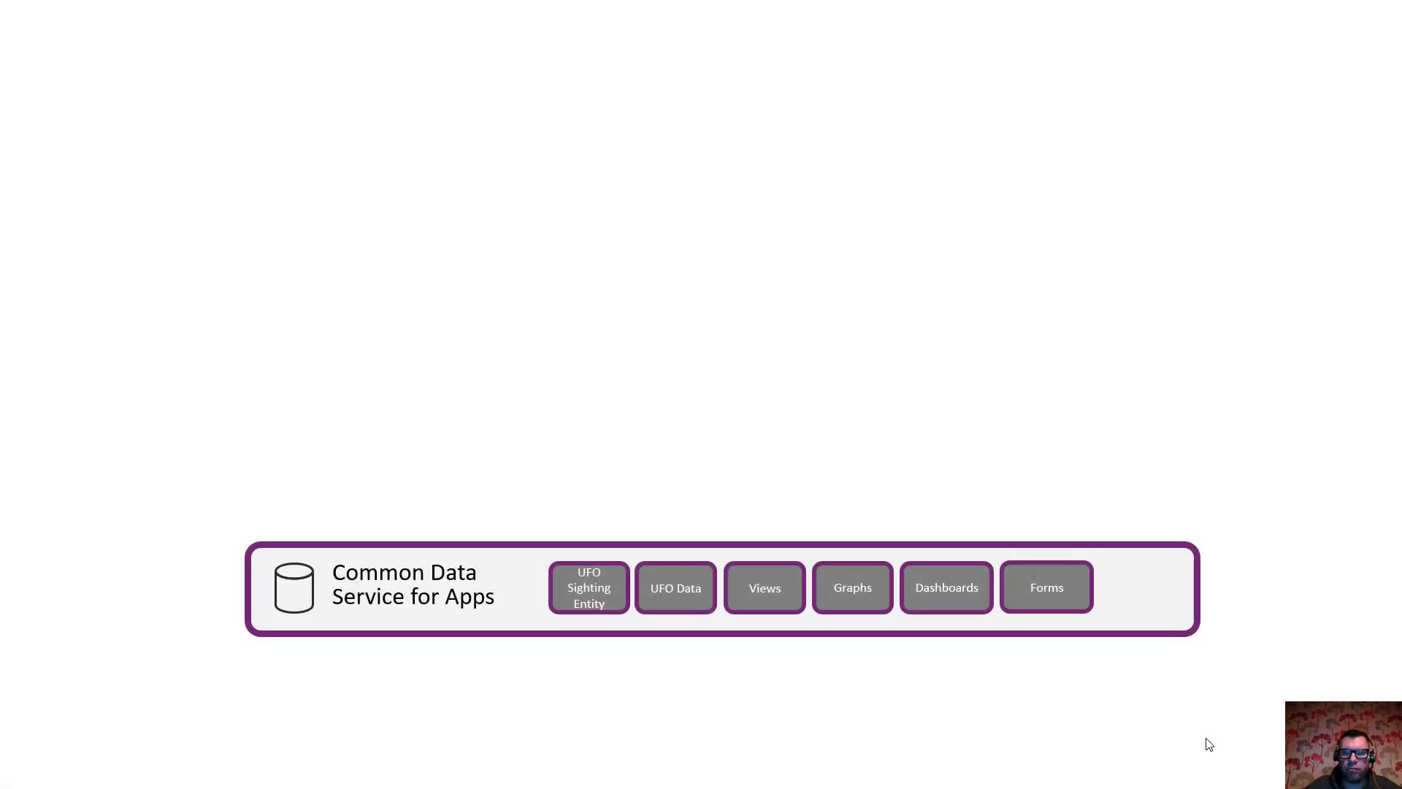
click(1206, 738)
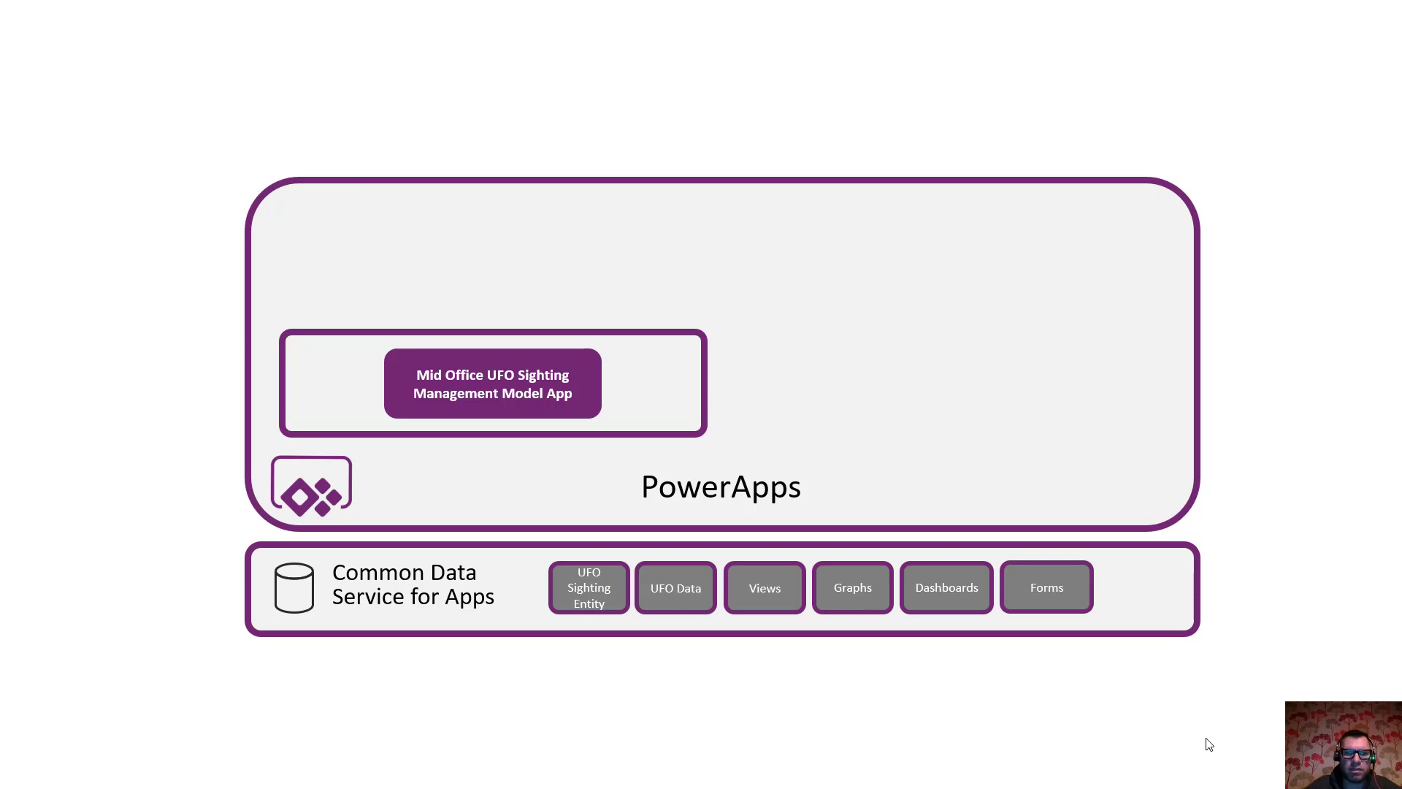
click(1207, 739)
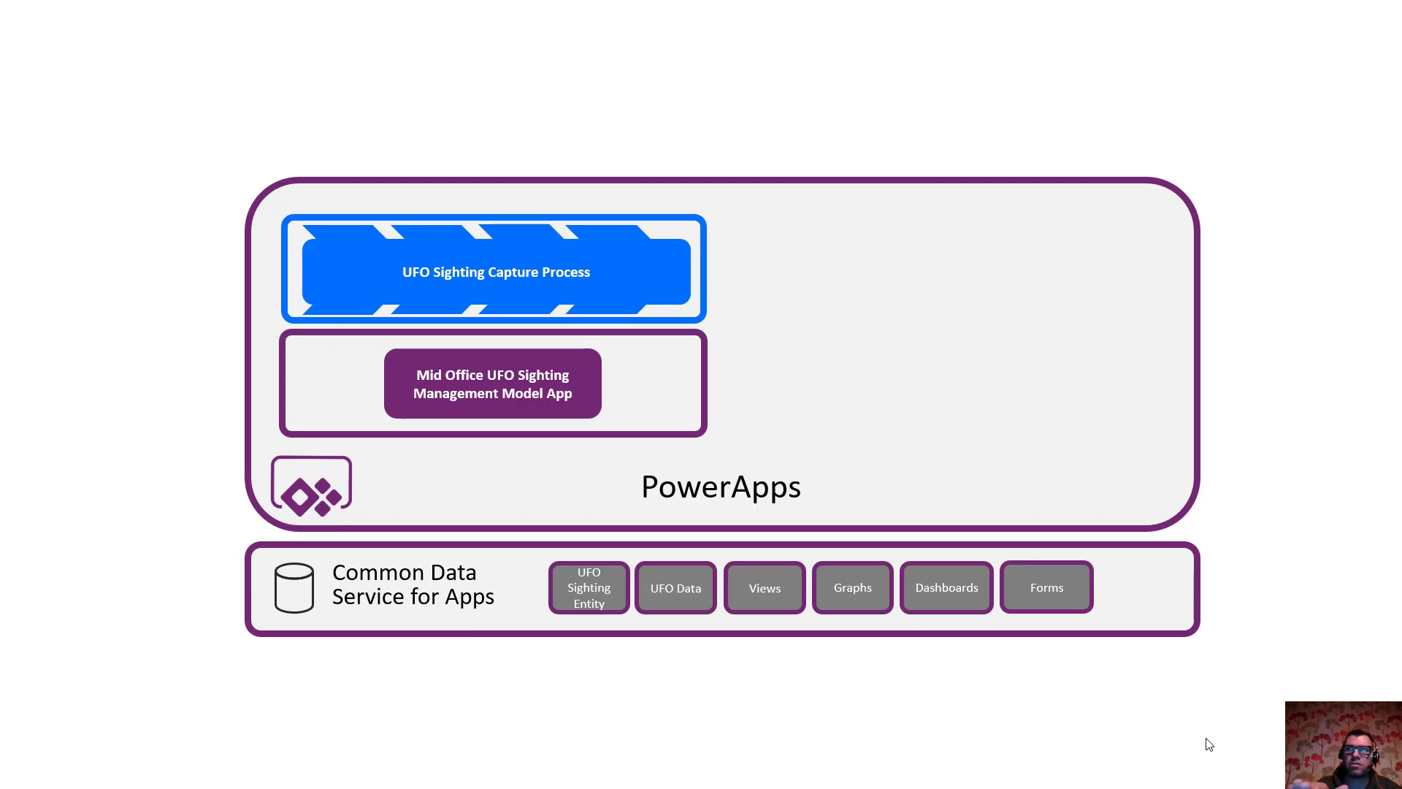
click(1209, 744)
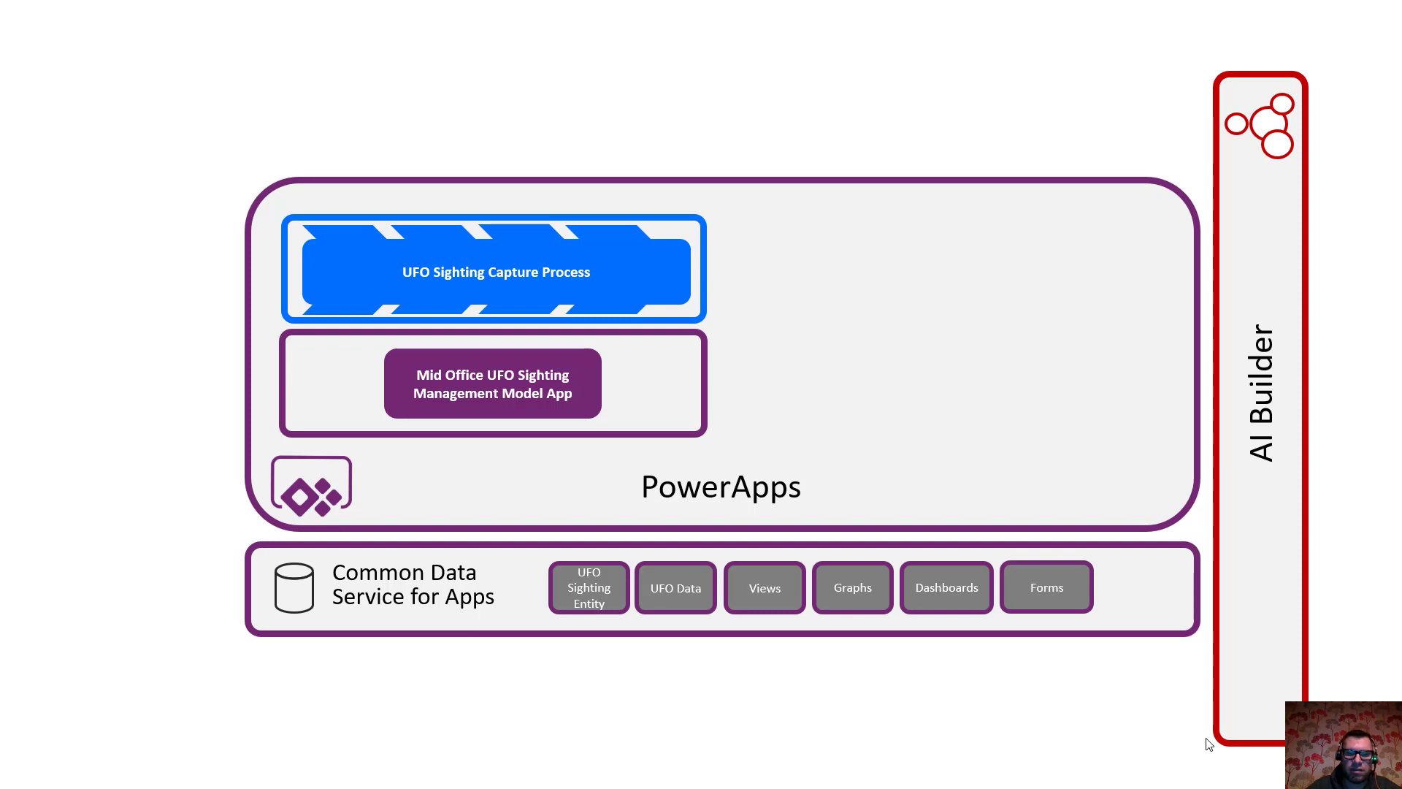
click(1206, 744)
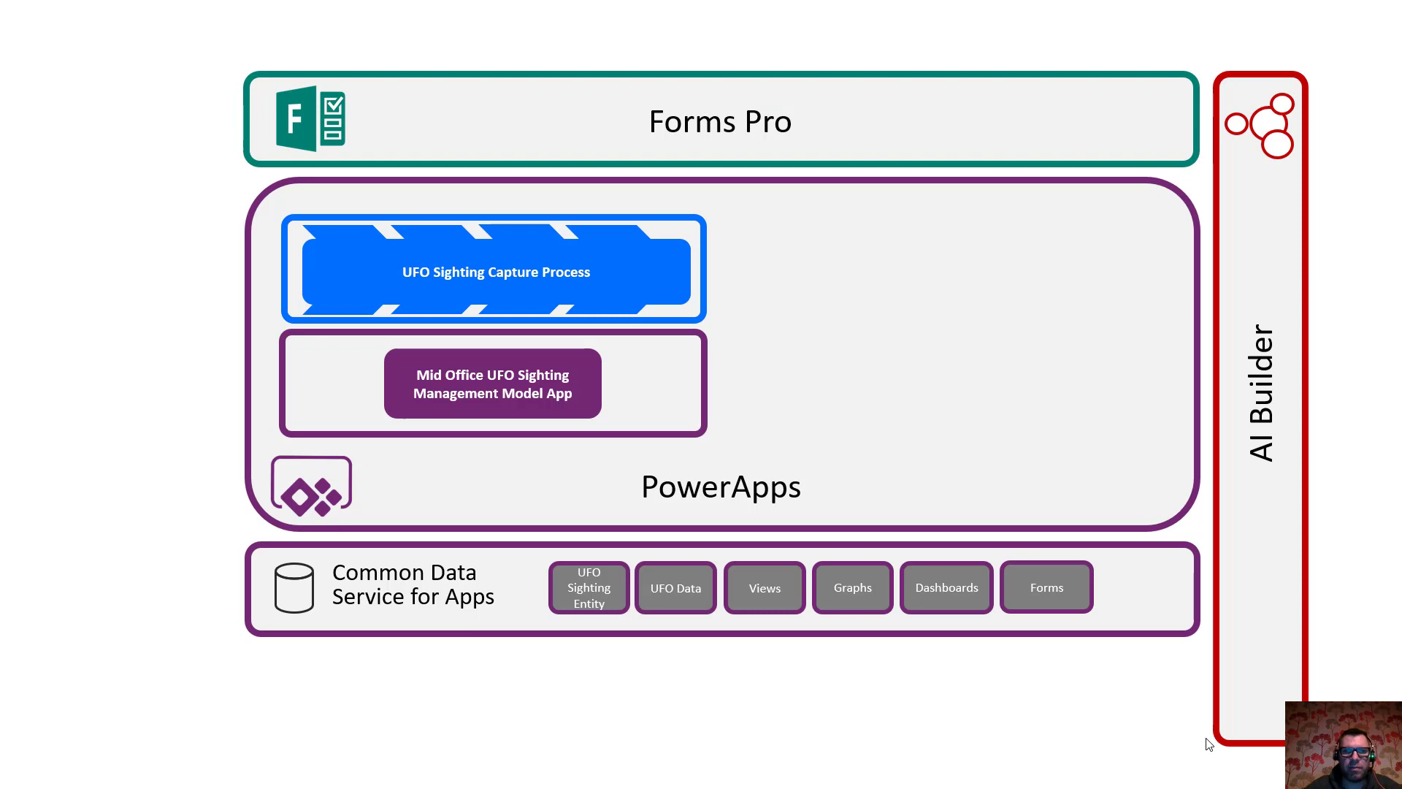
click(1205, 744)
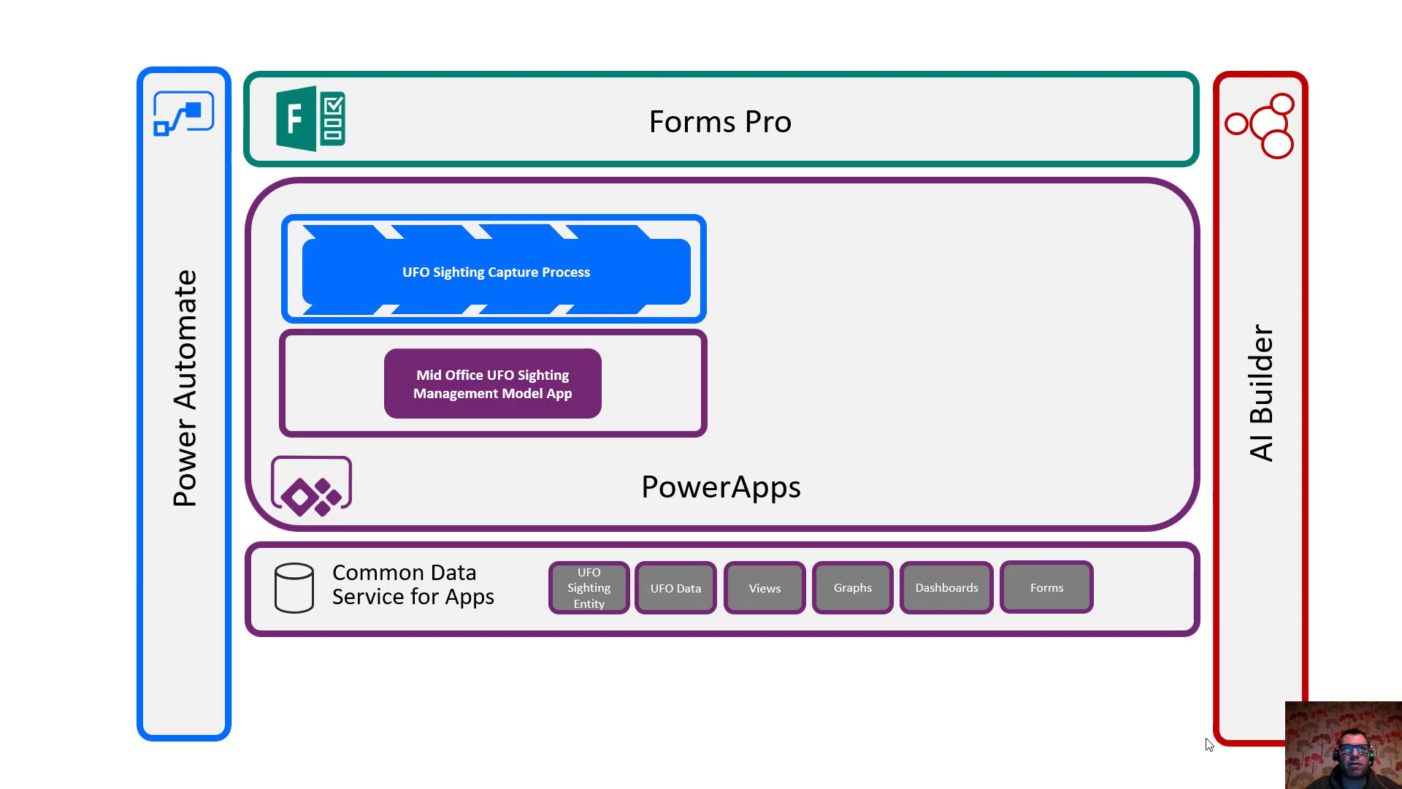
click(1206, 744)
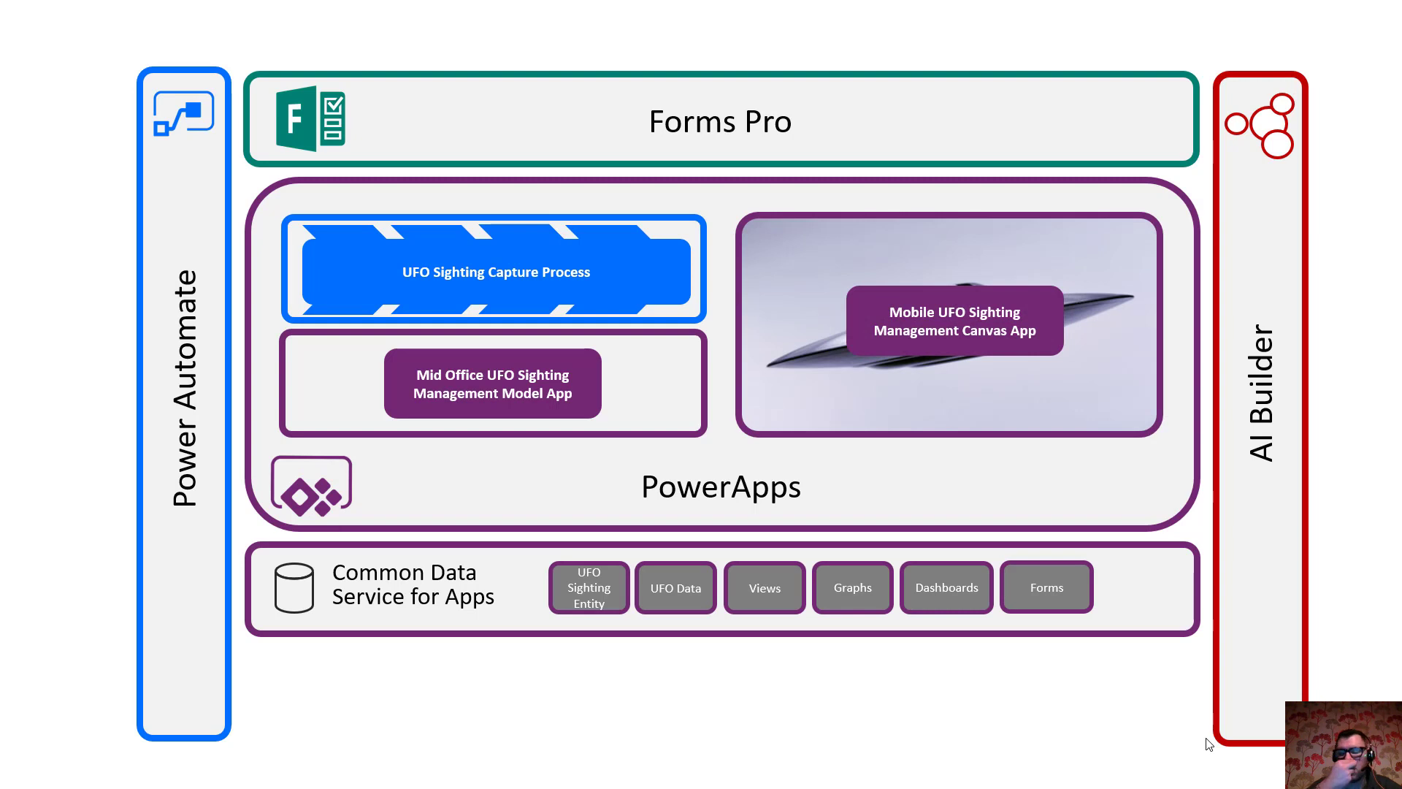
click(1207, 745)
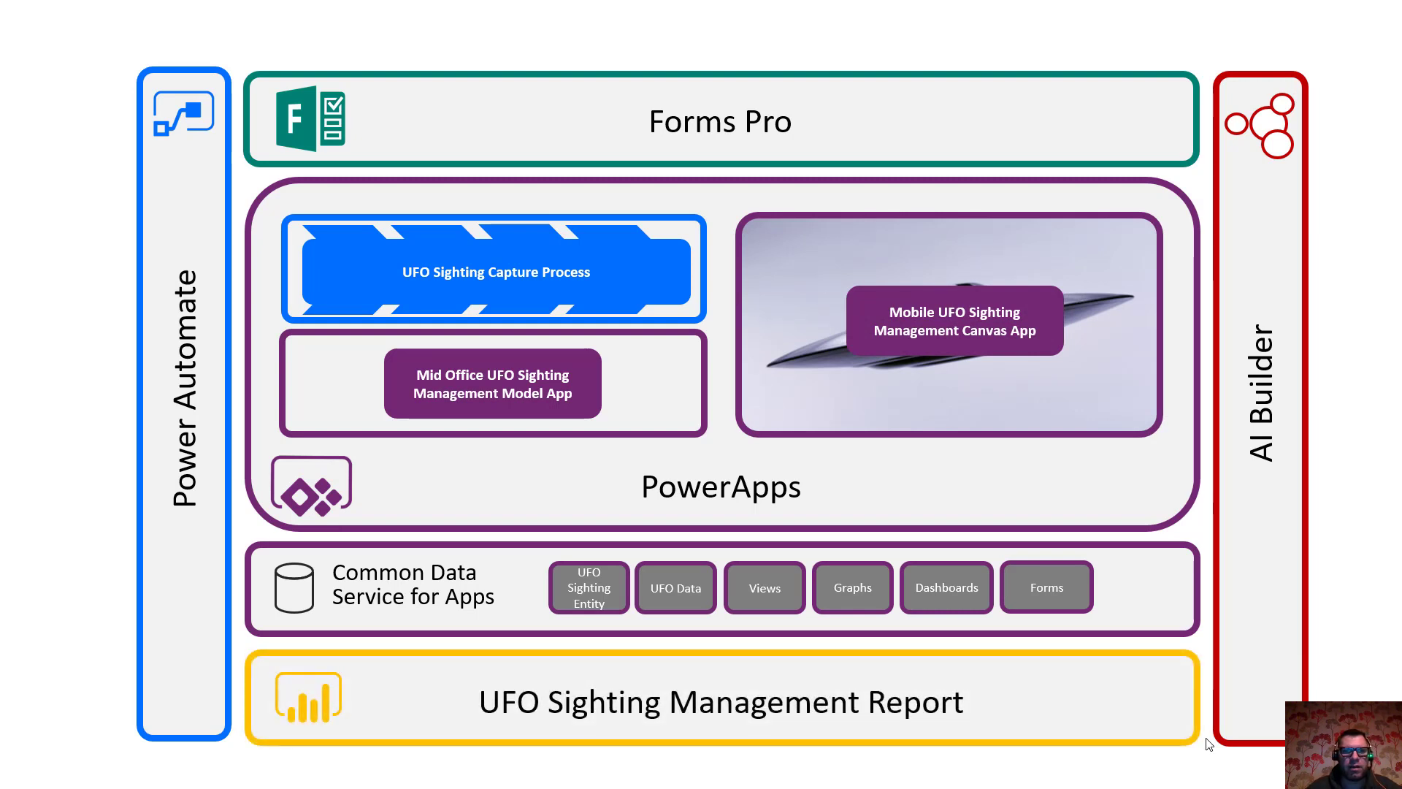
key(Escape)
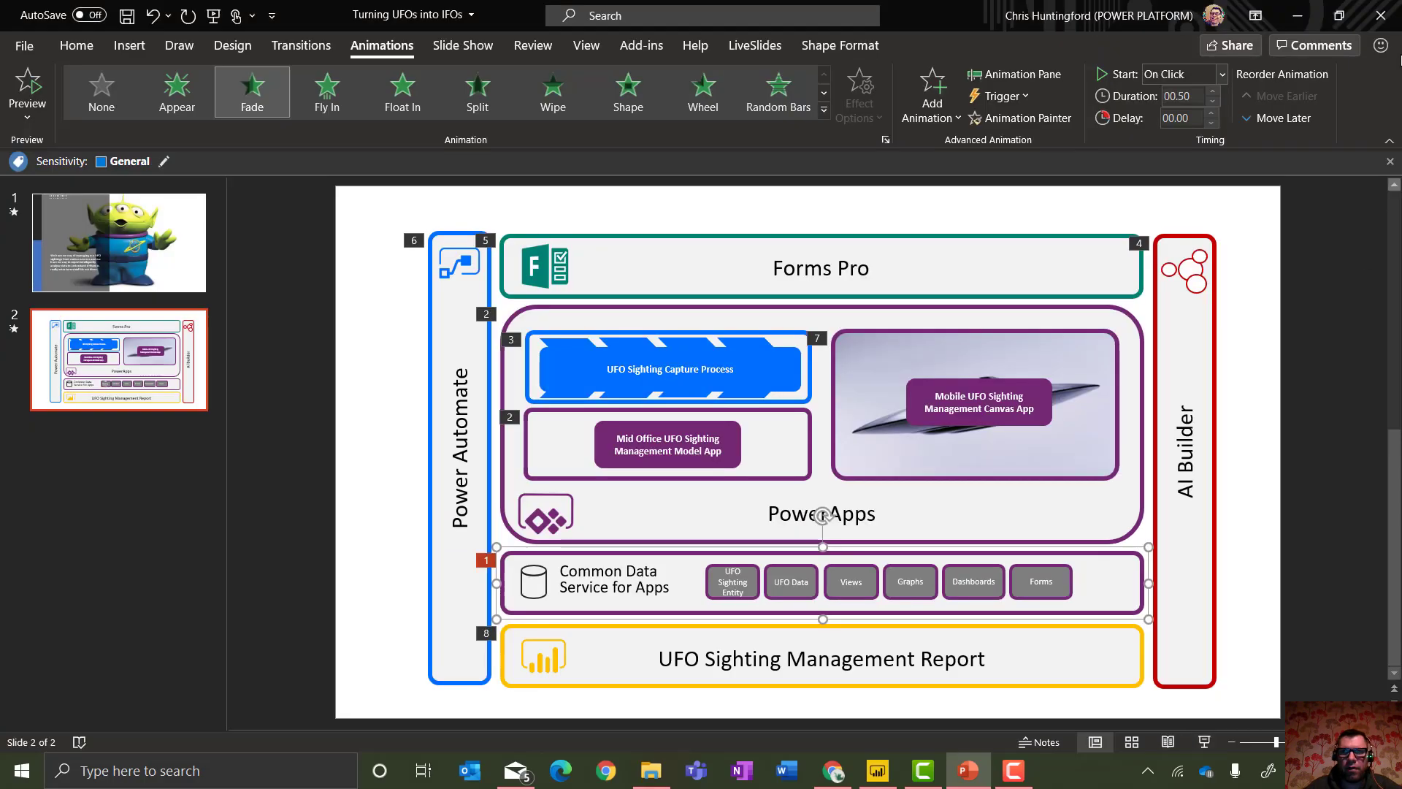
click(1300, 16)
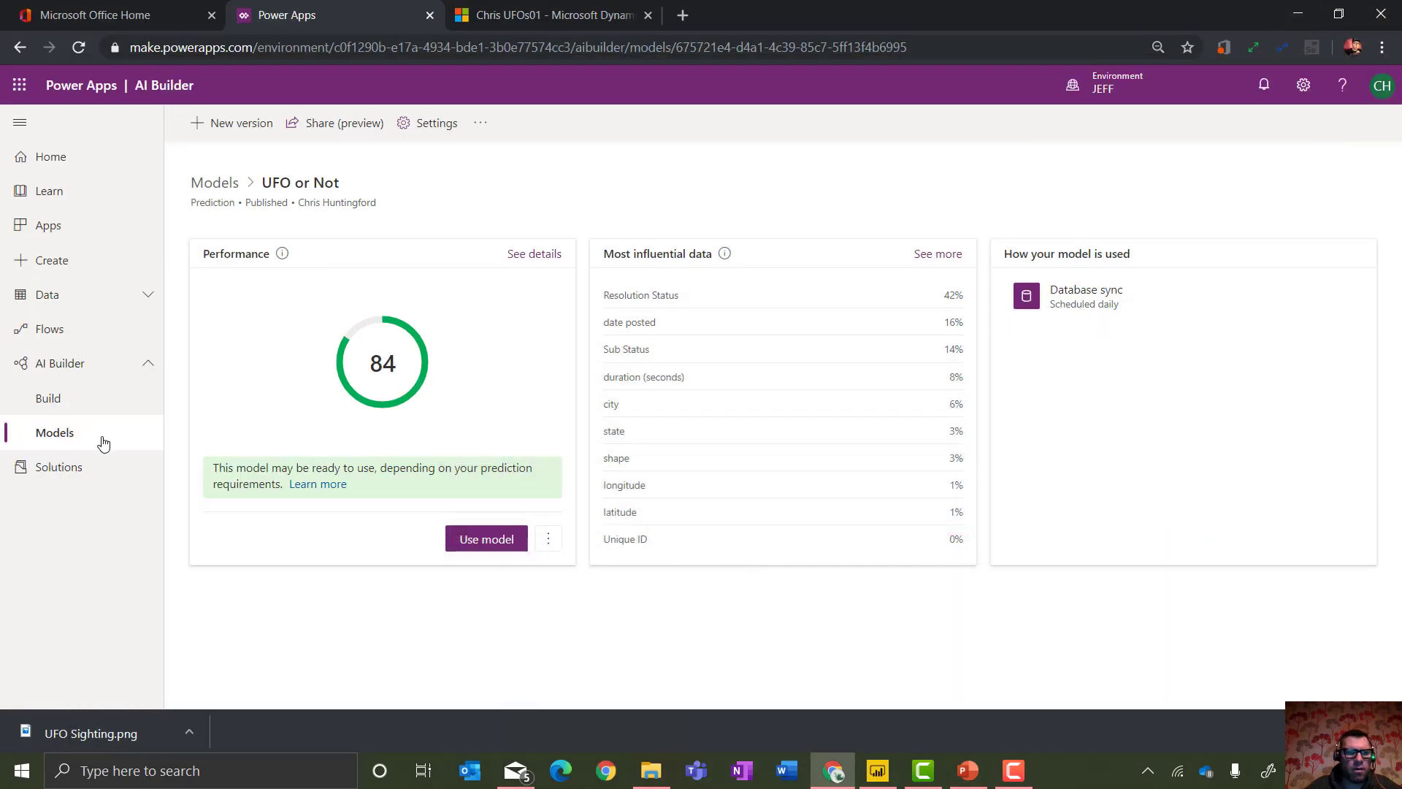
Launch the UFO Sightings canvas app from the Power Apps list of apps and allow its Power BI connection.
click(74, 232)
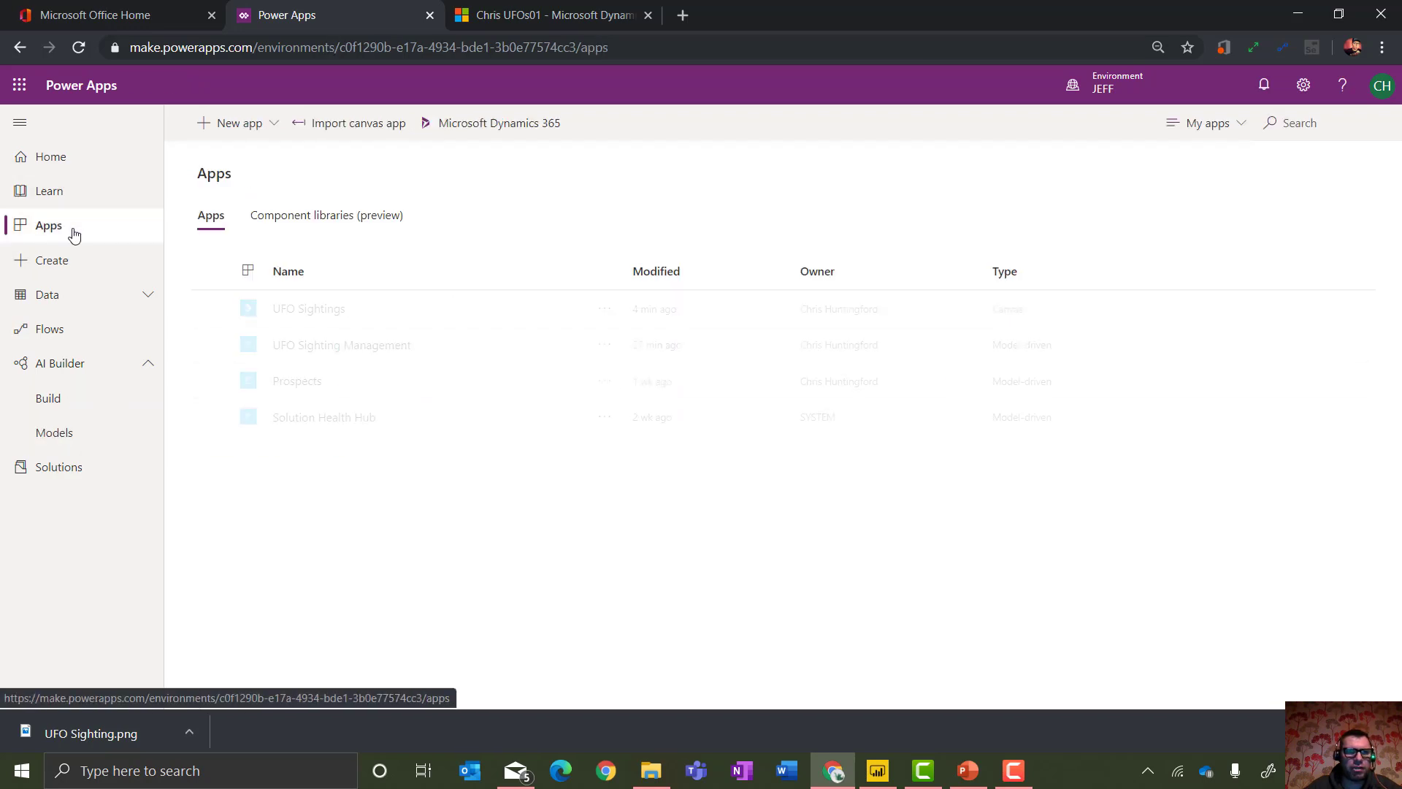
click(289, 309)
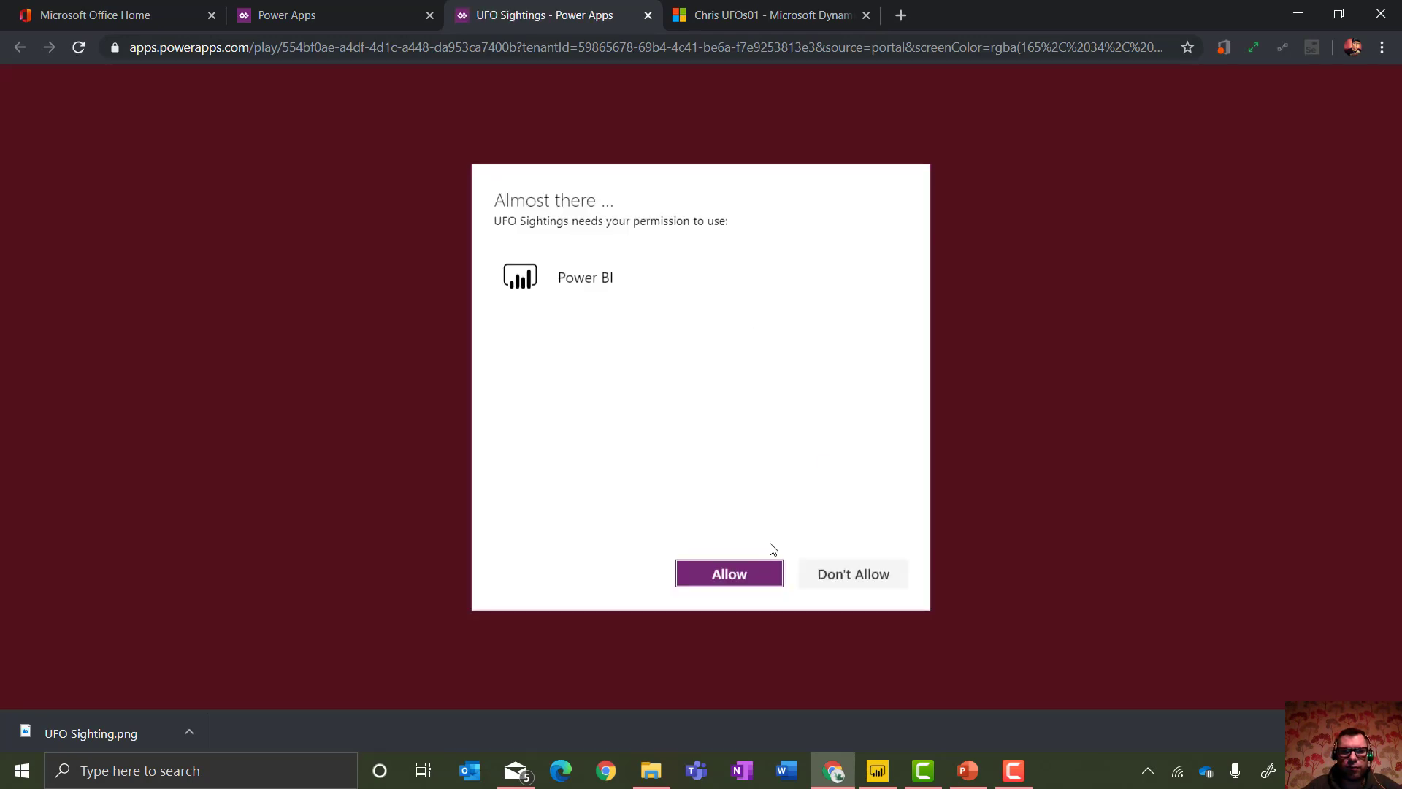
click(750, 571)
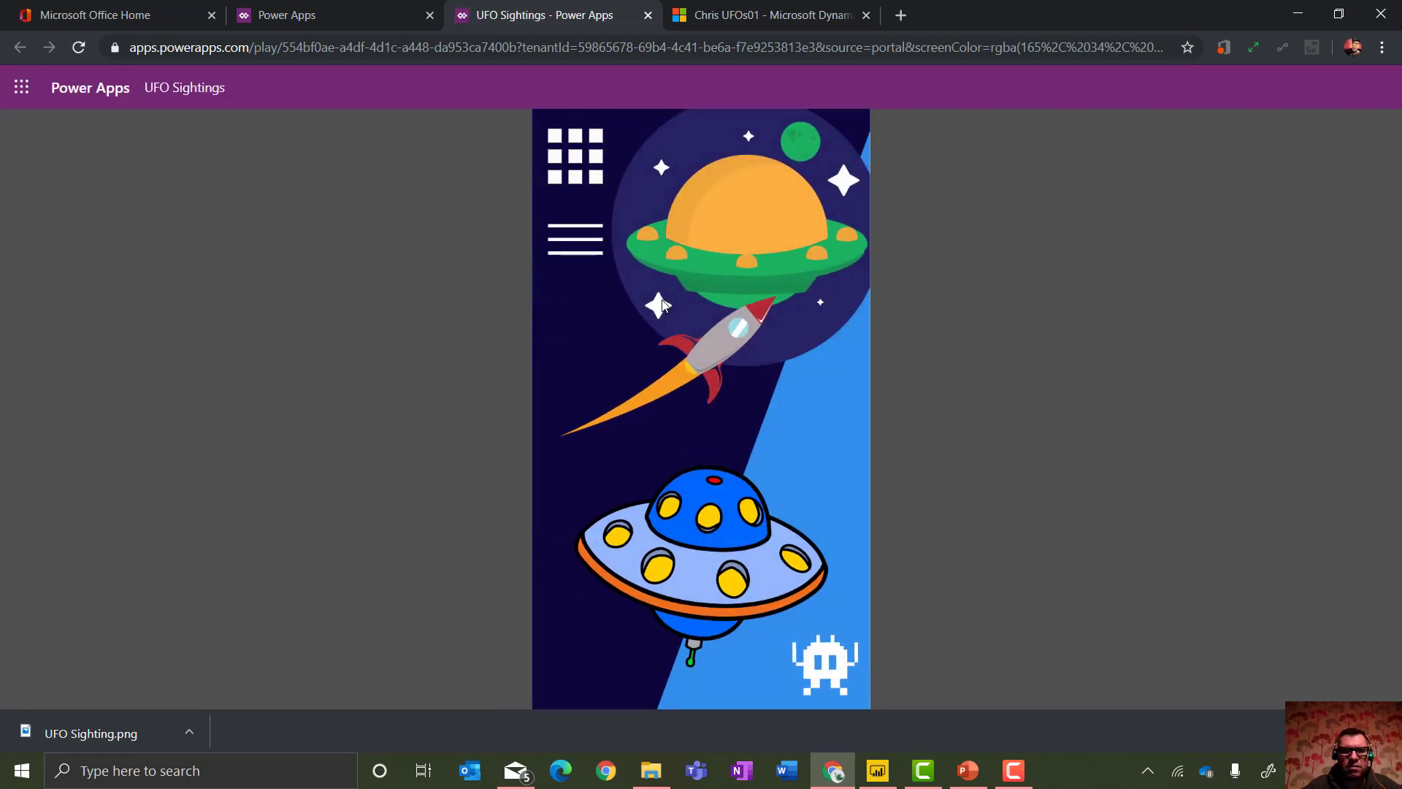
Check the app's Power BI reports screen, then browse the UFO records and view the details of record 9908.
click(568, 239)
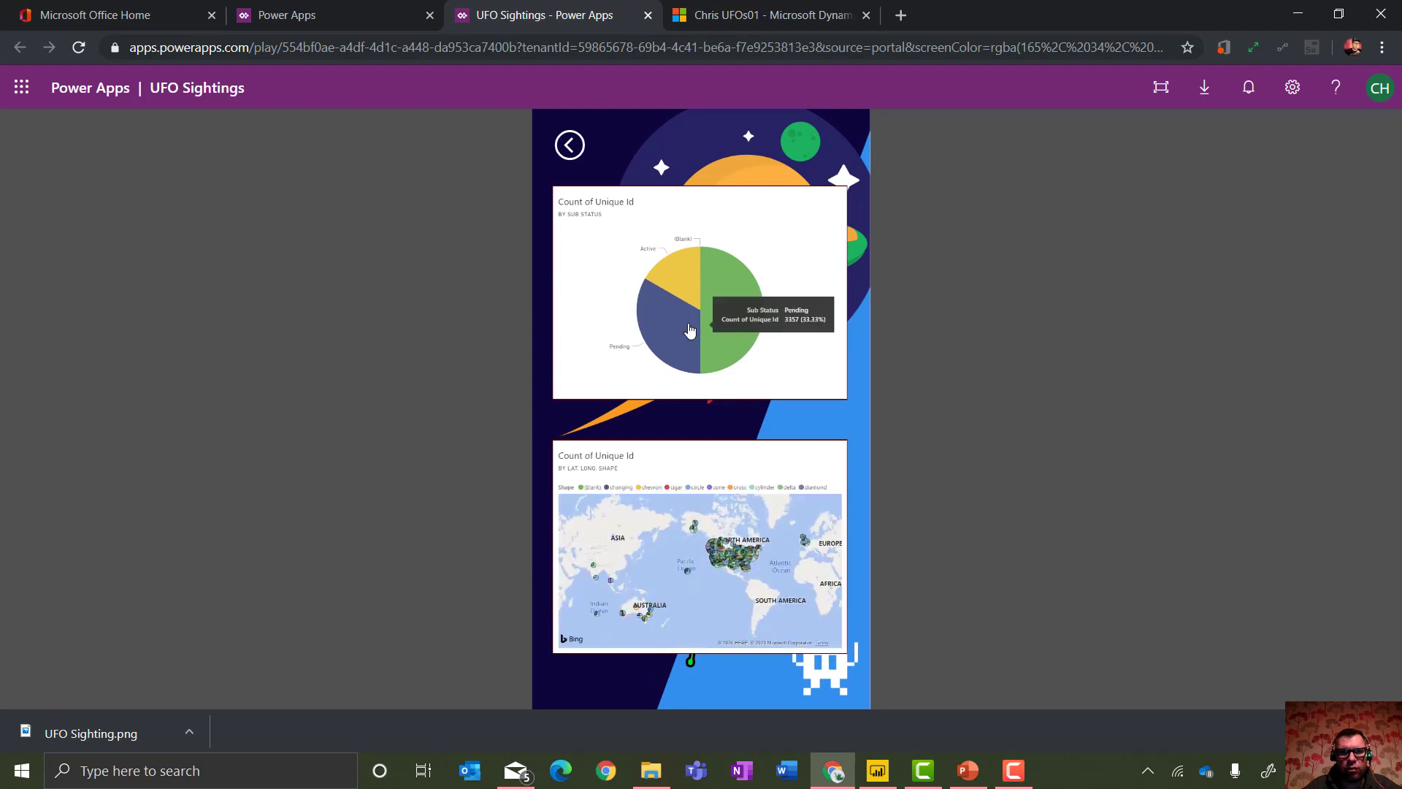
mouse_move(685, 329)
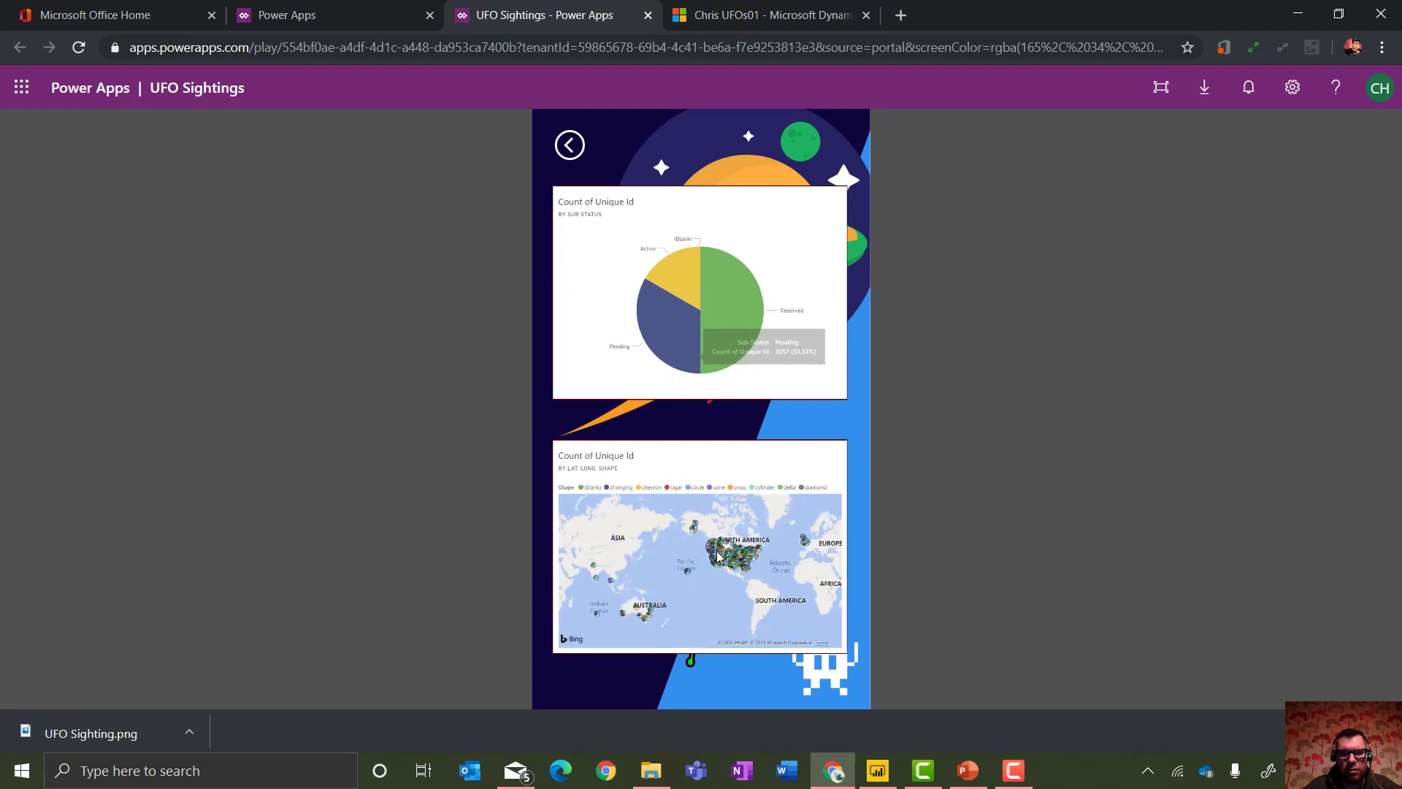
click(570, 144)
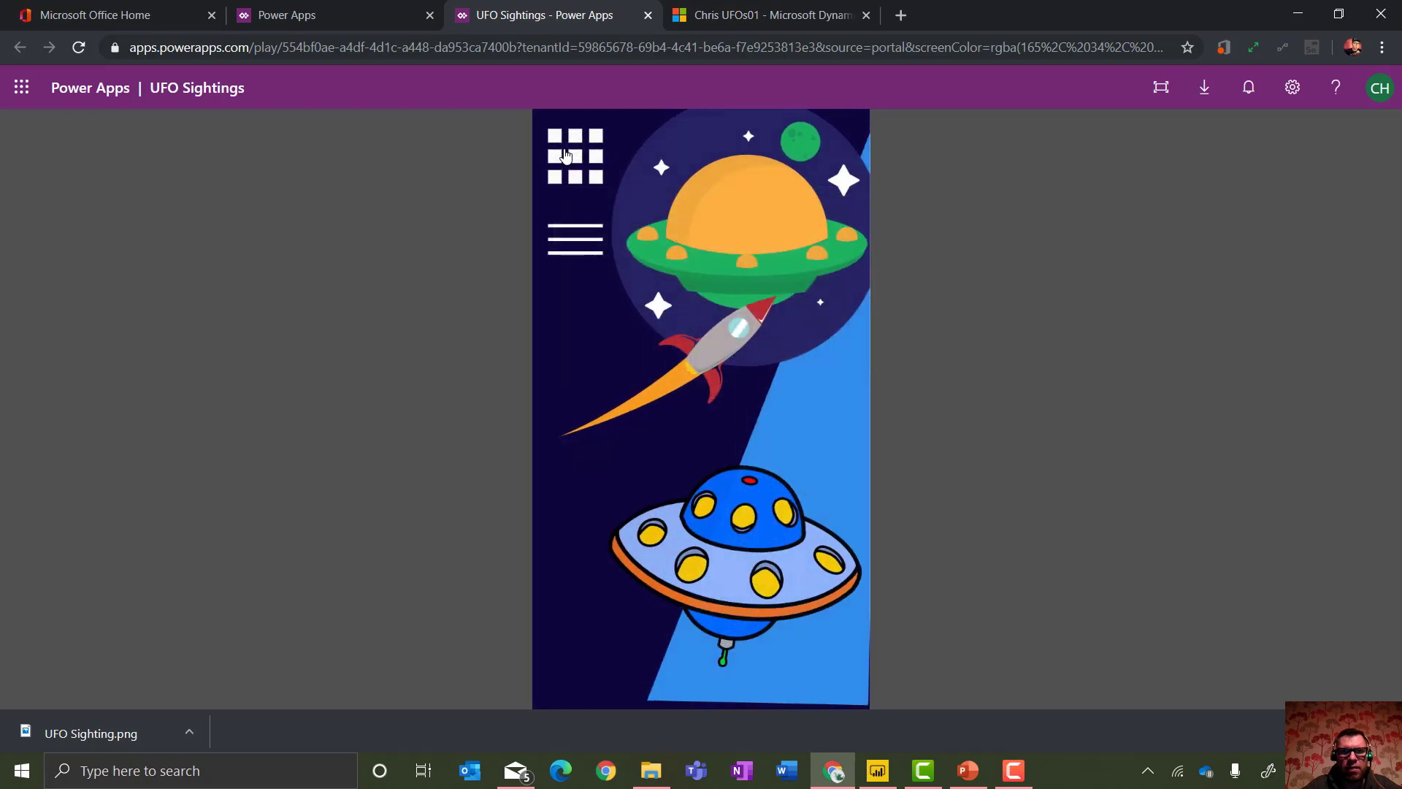
click(575, 156)
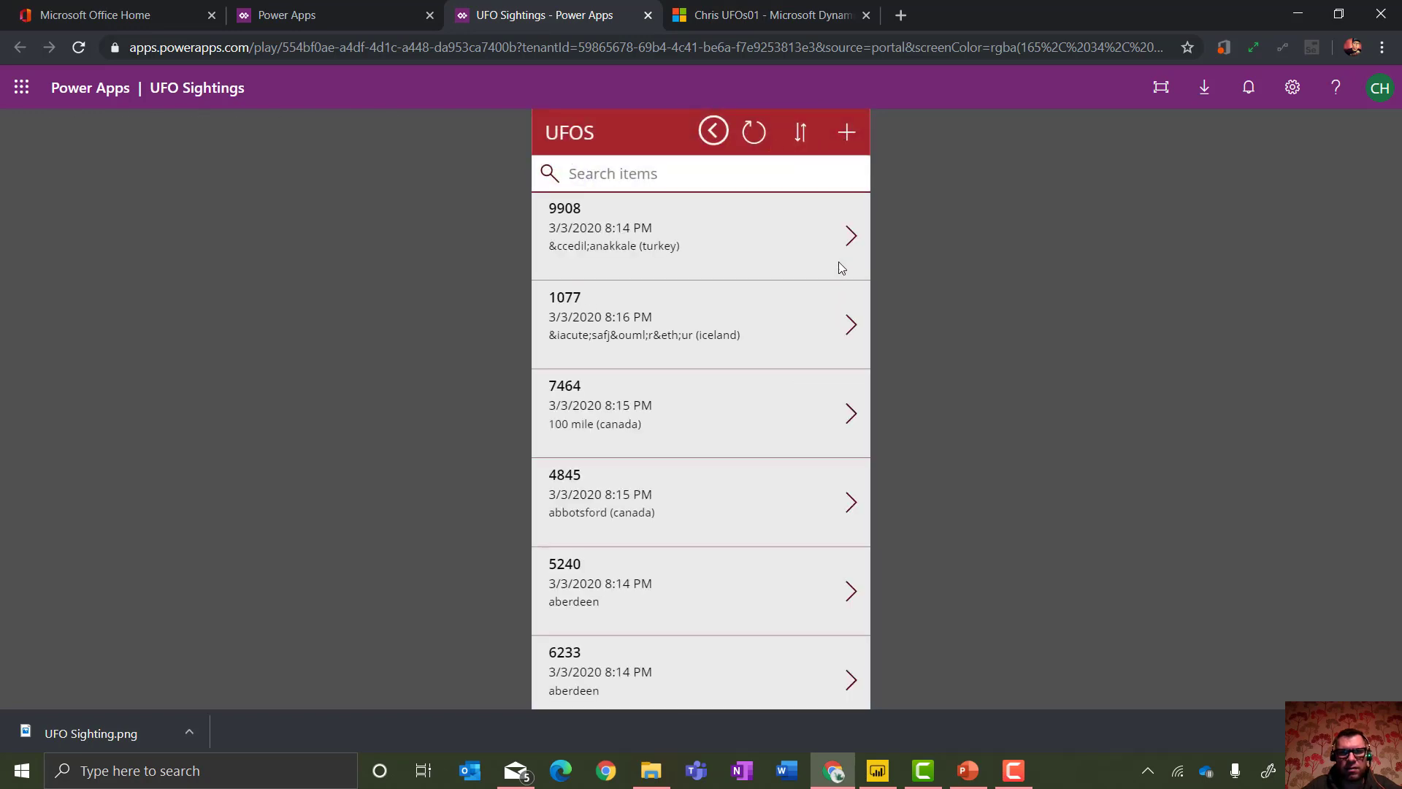
click(847, 249)
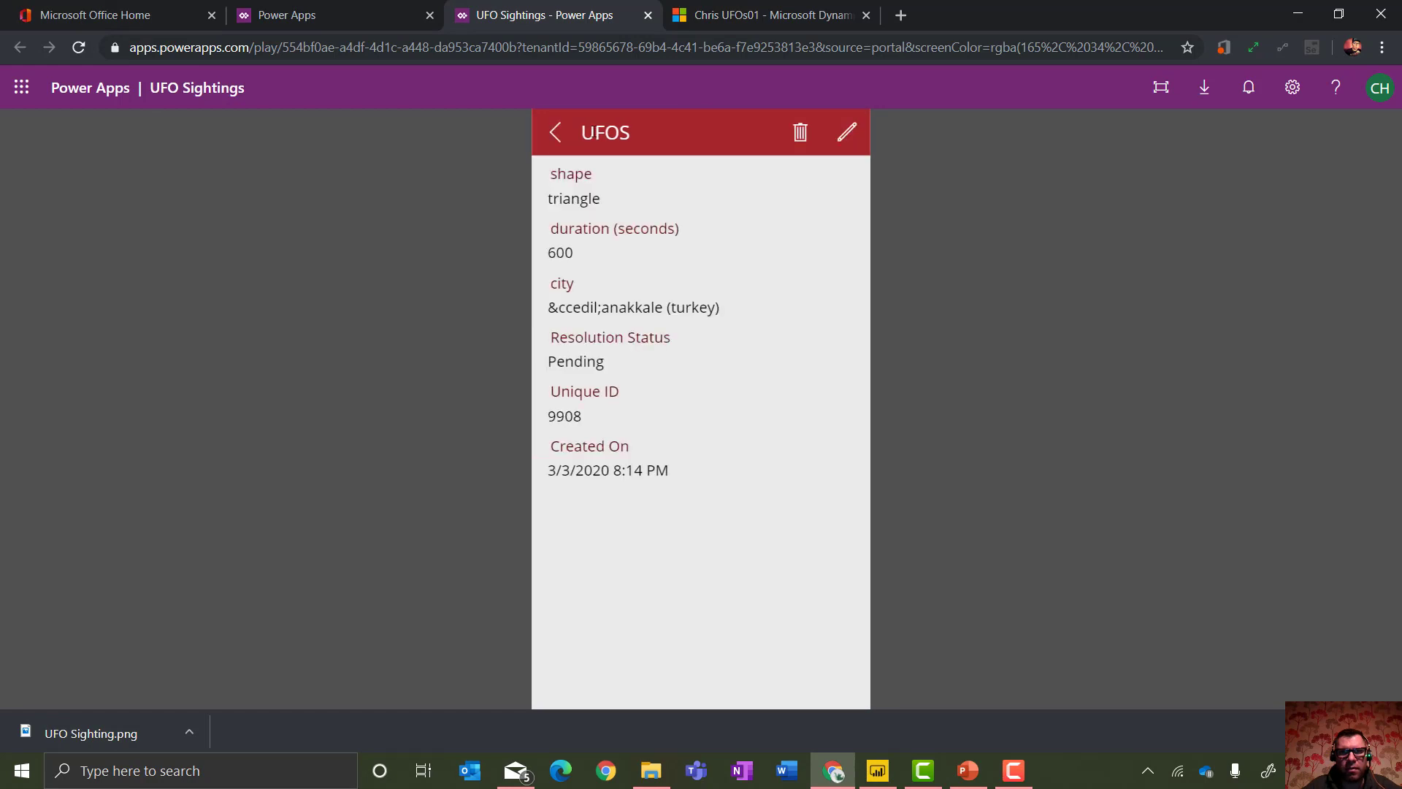
click(558, 133)
Start a new UFO record with shape Diamond, duration 1200 seconds, city London and Resolution Status Active.
click(845, 133)
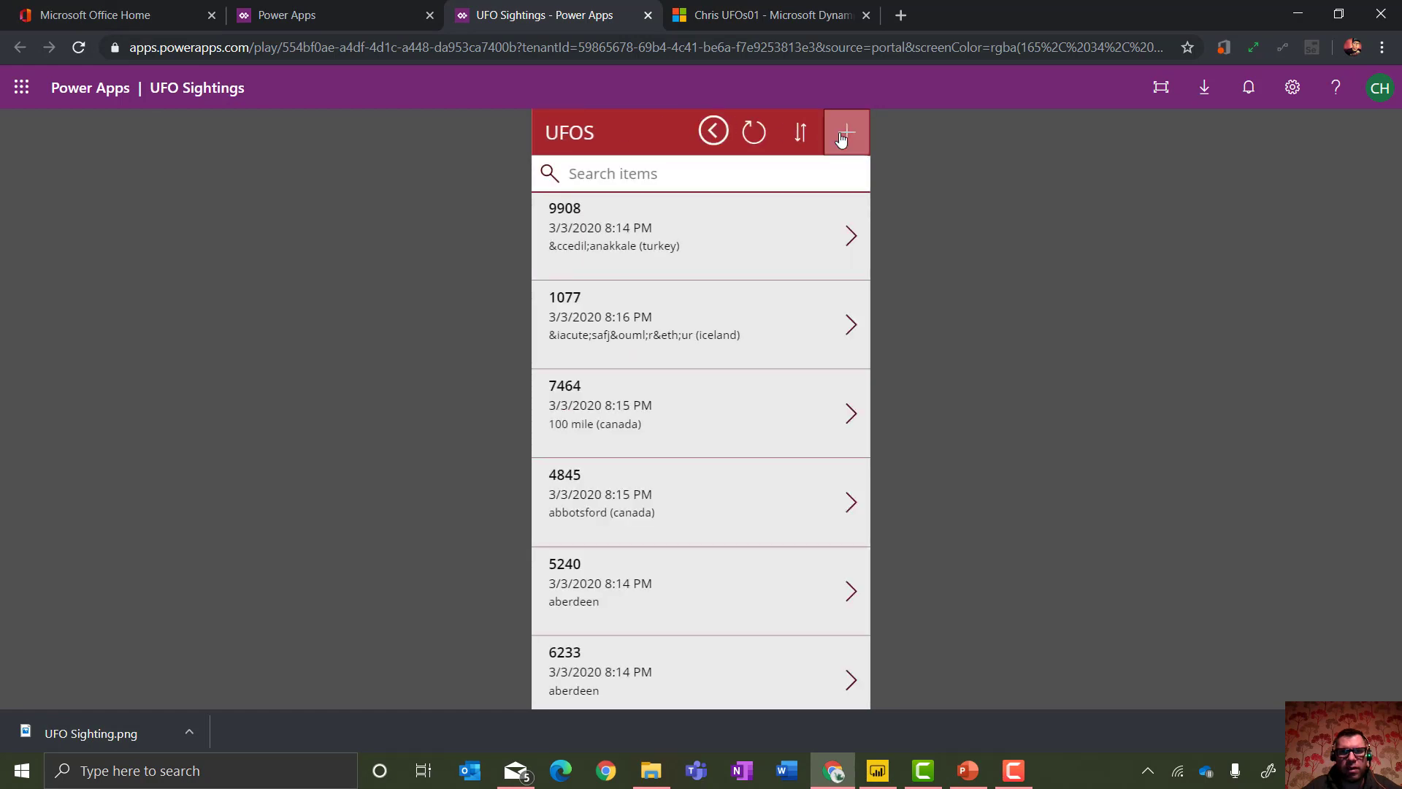
click(757, 212)
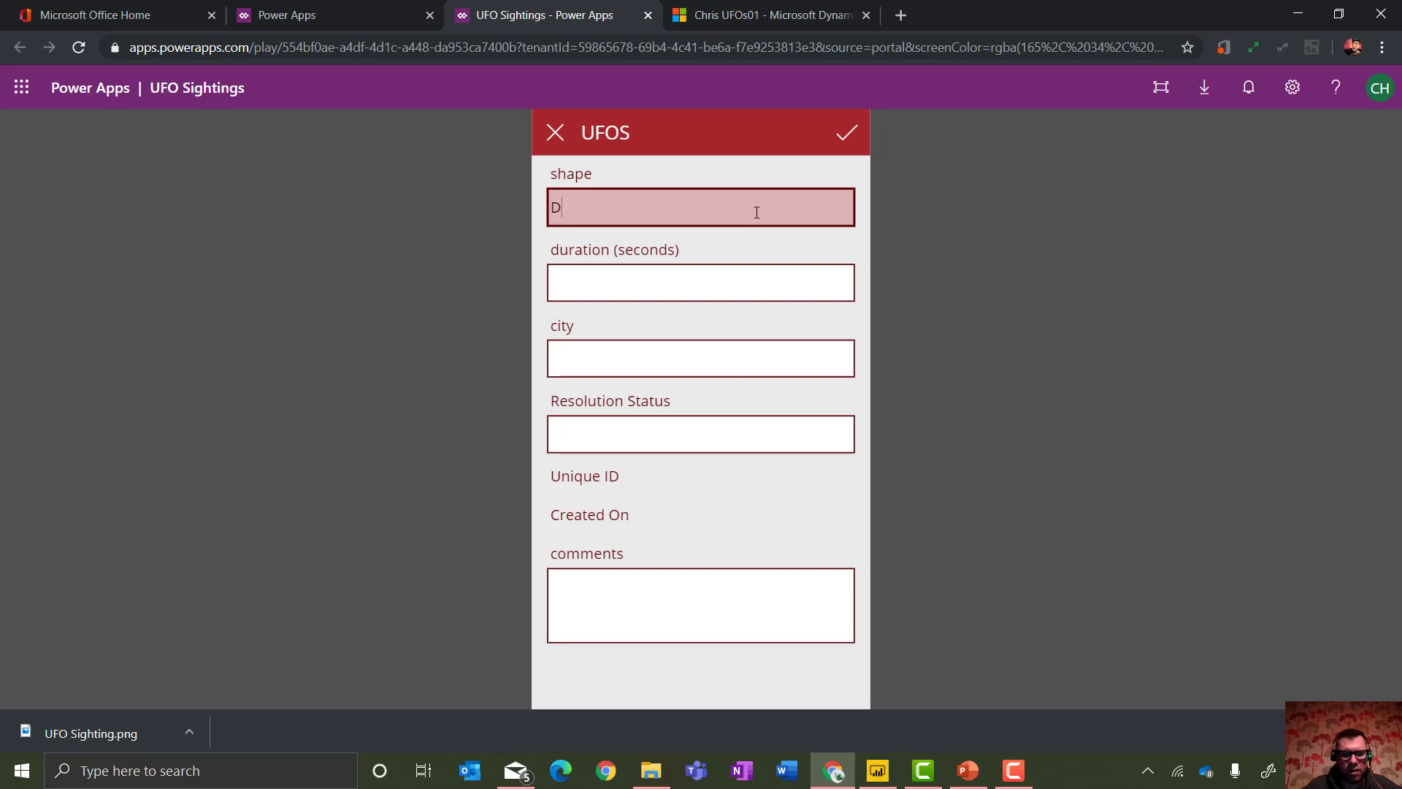
key(Tab)
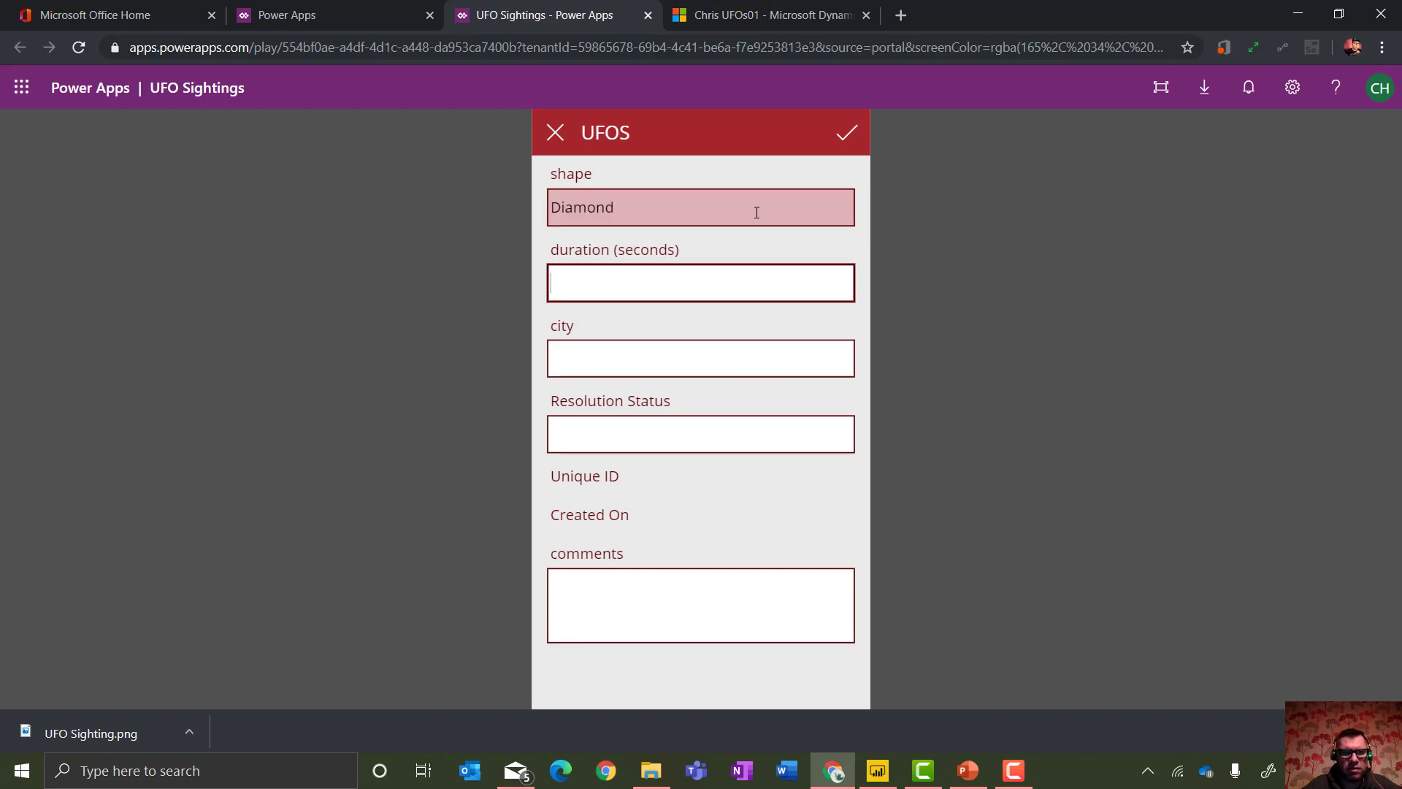
text(1200)
key(Tab)
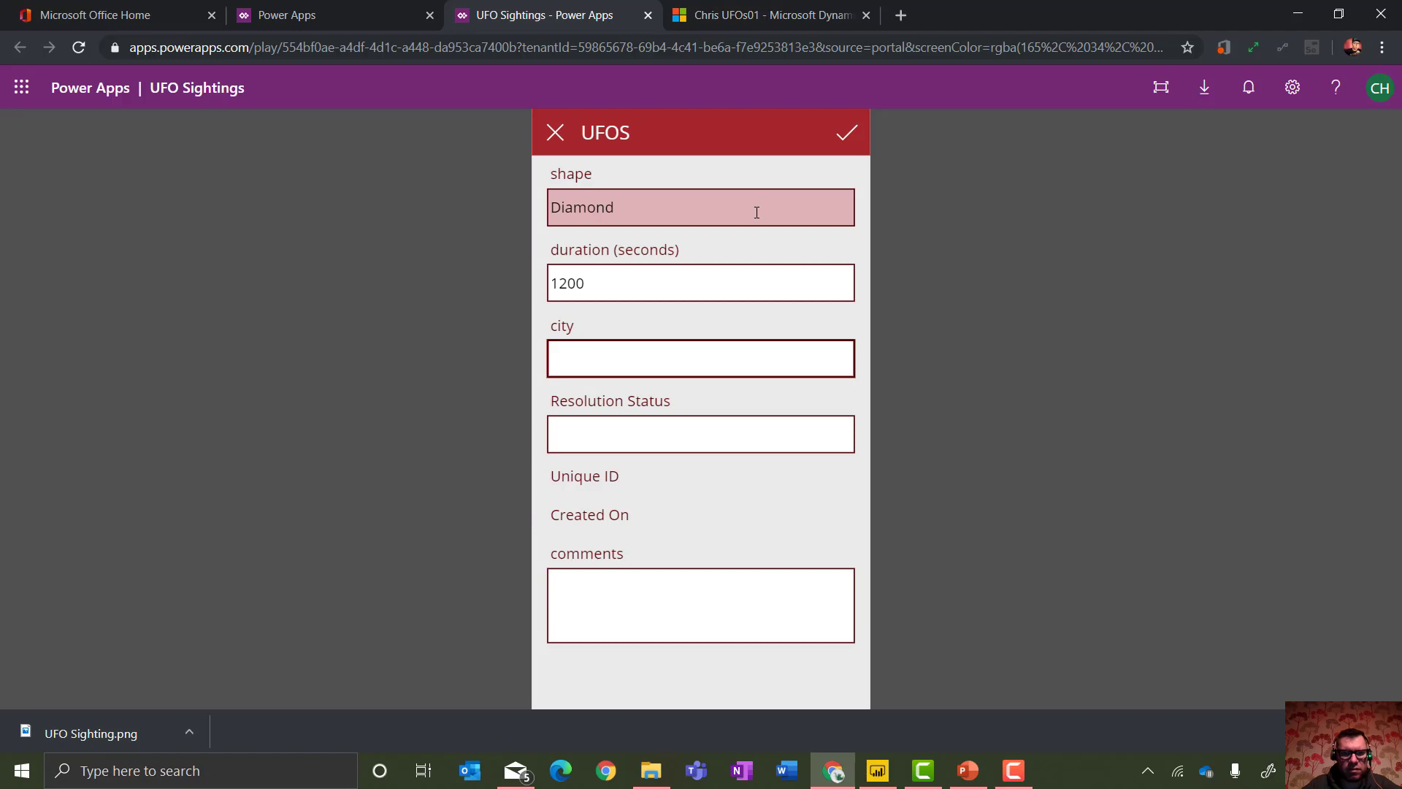
text(London)
key(Tab)
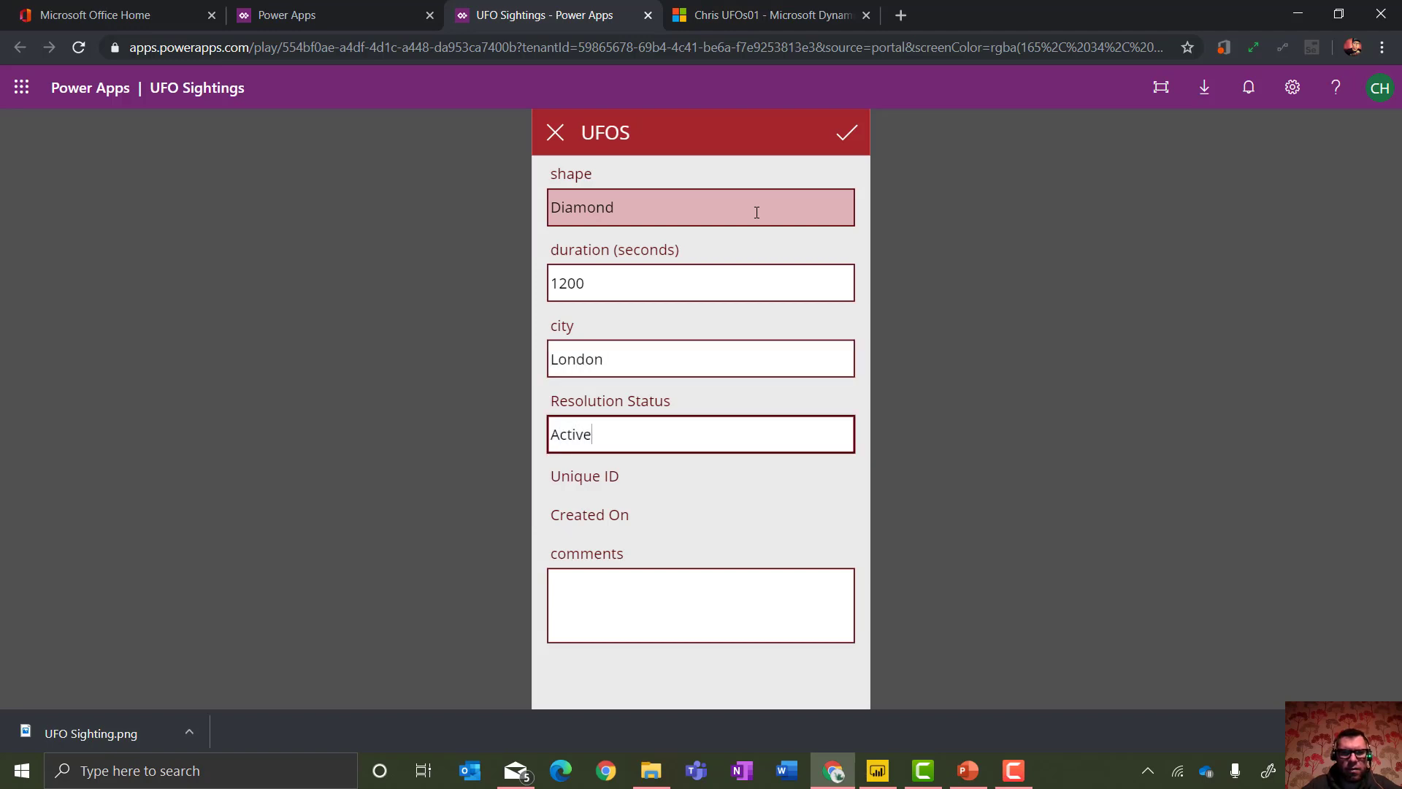
Enter the comment "I say a shiney thing in the sky" and save the new UFO record.
click(636, 612)
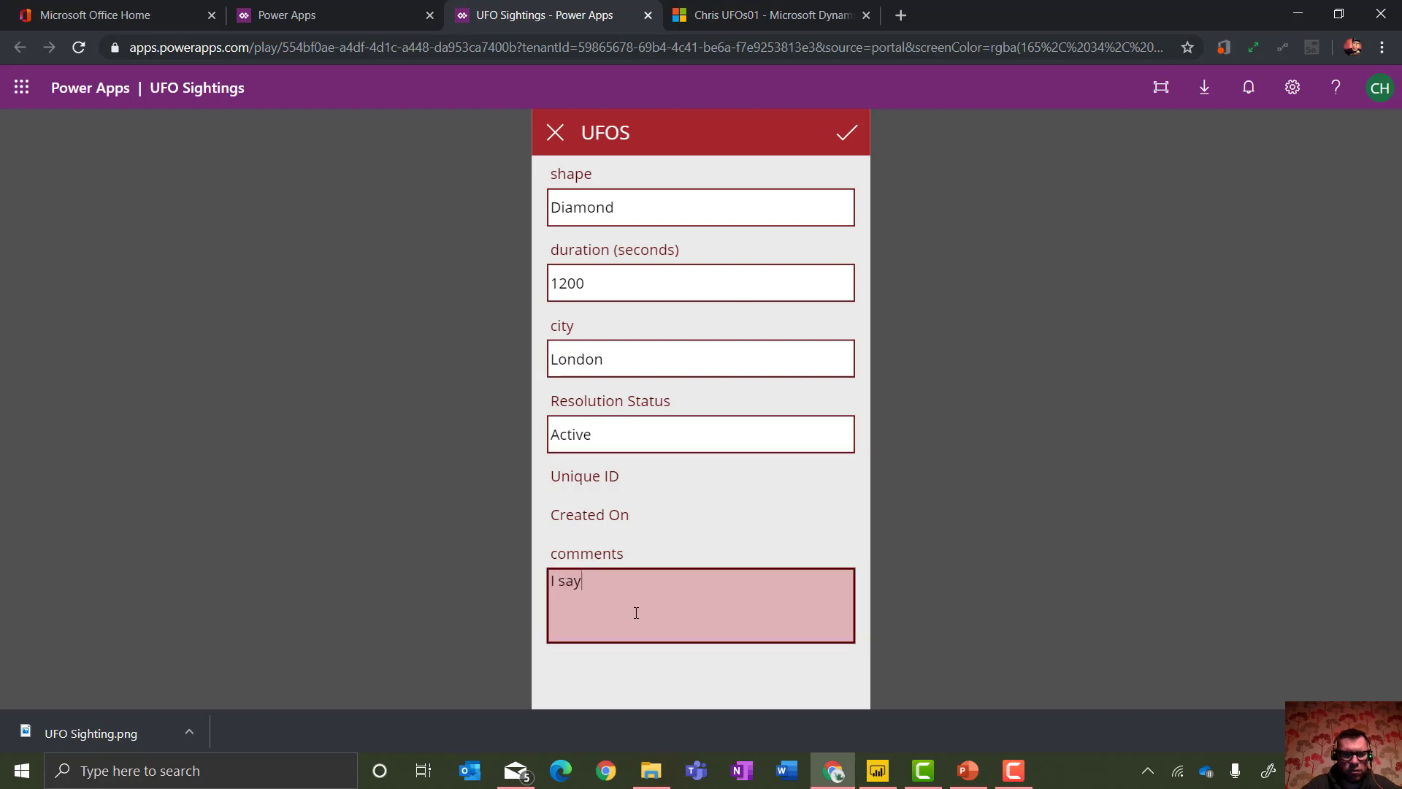
text(I say a shiney thing in the sk)
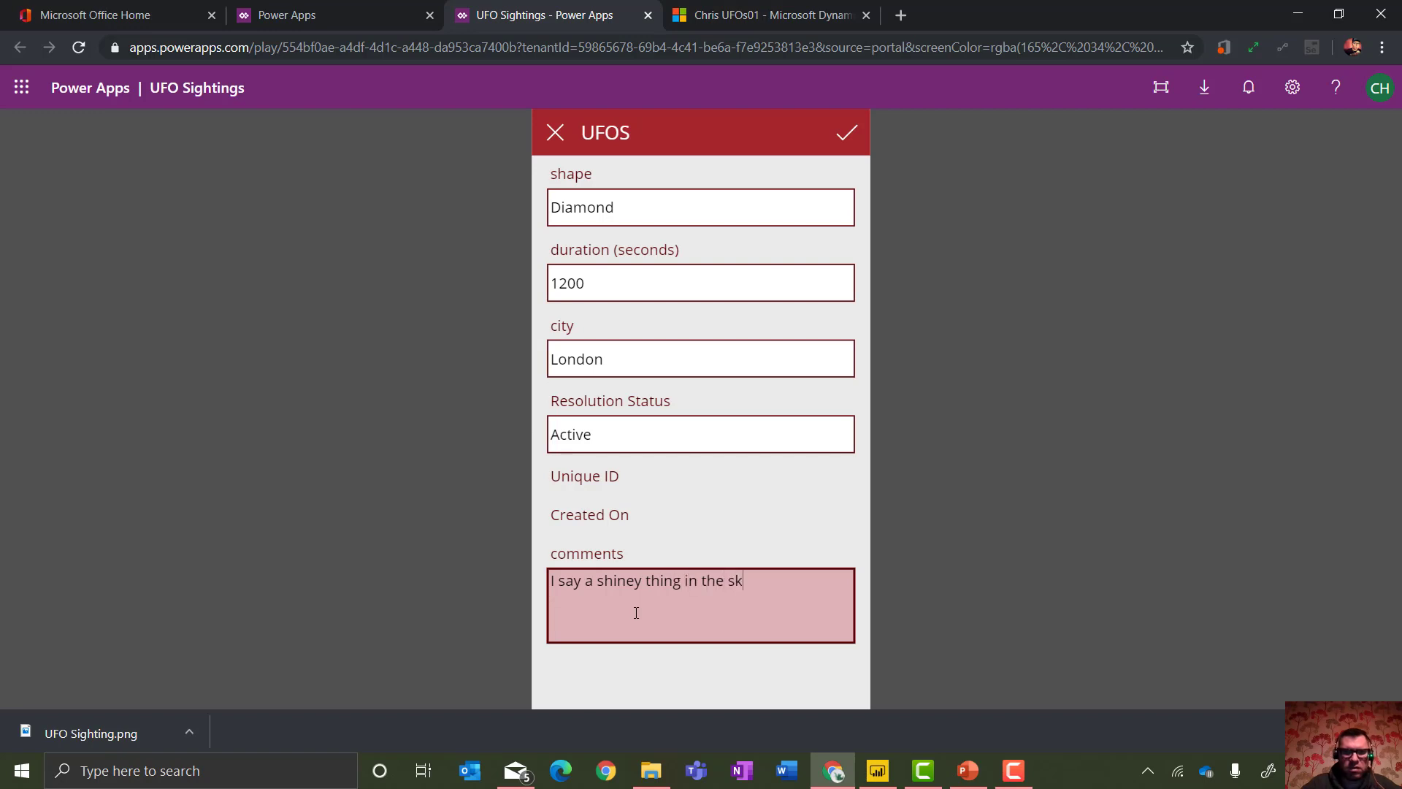
text(y)
click(847, 132)
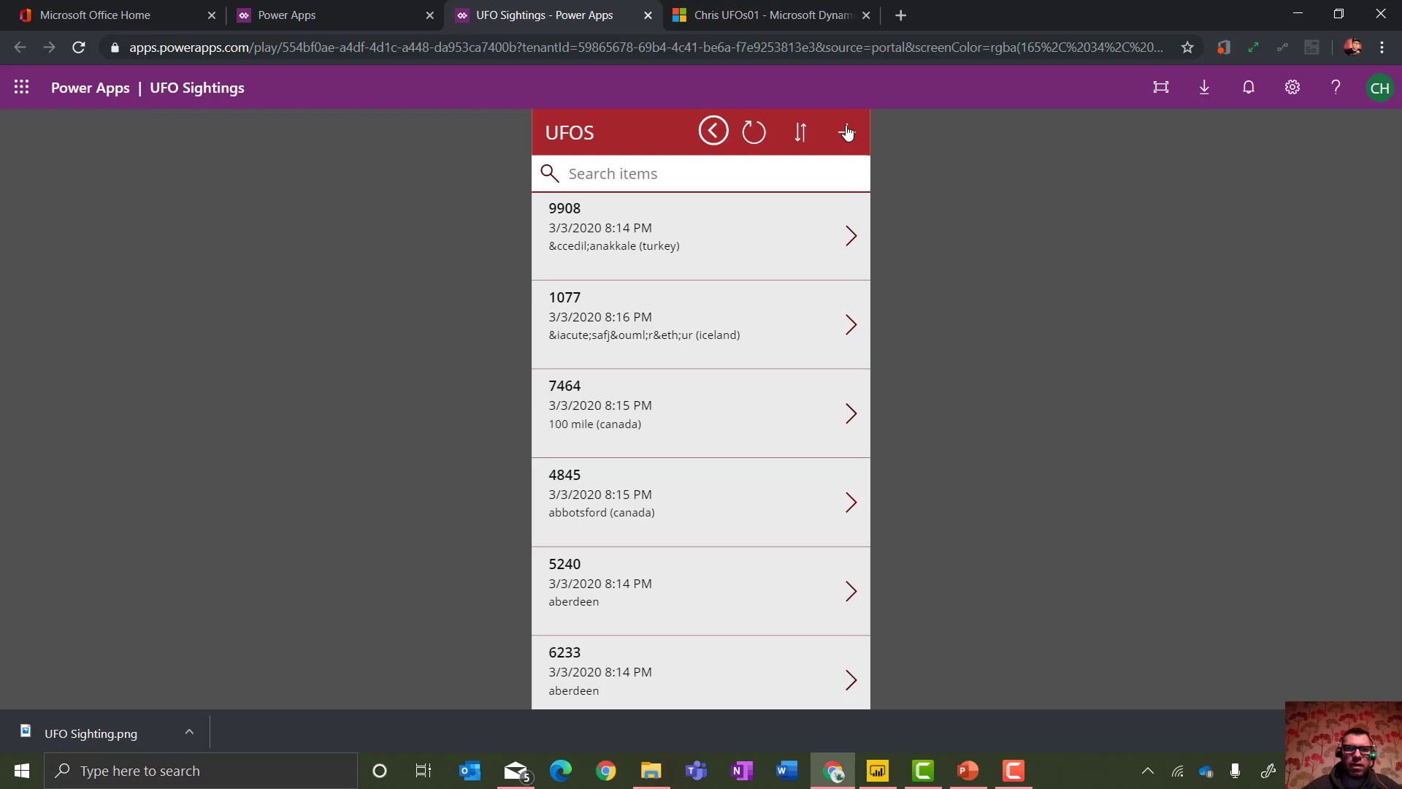
Close the running UFO Sightings app and open Microsoft Forms from Microsoft Office Home.
click(646, 16)
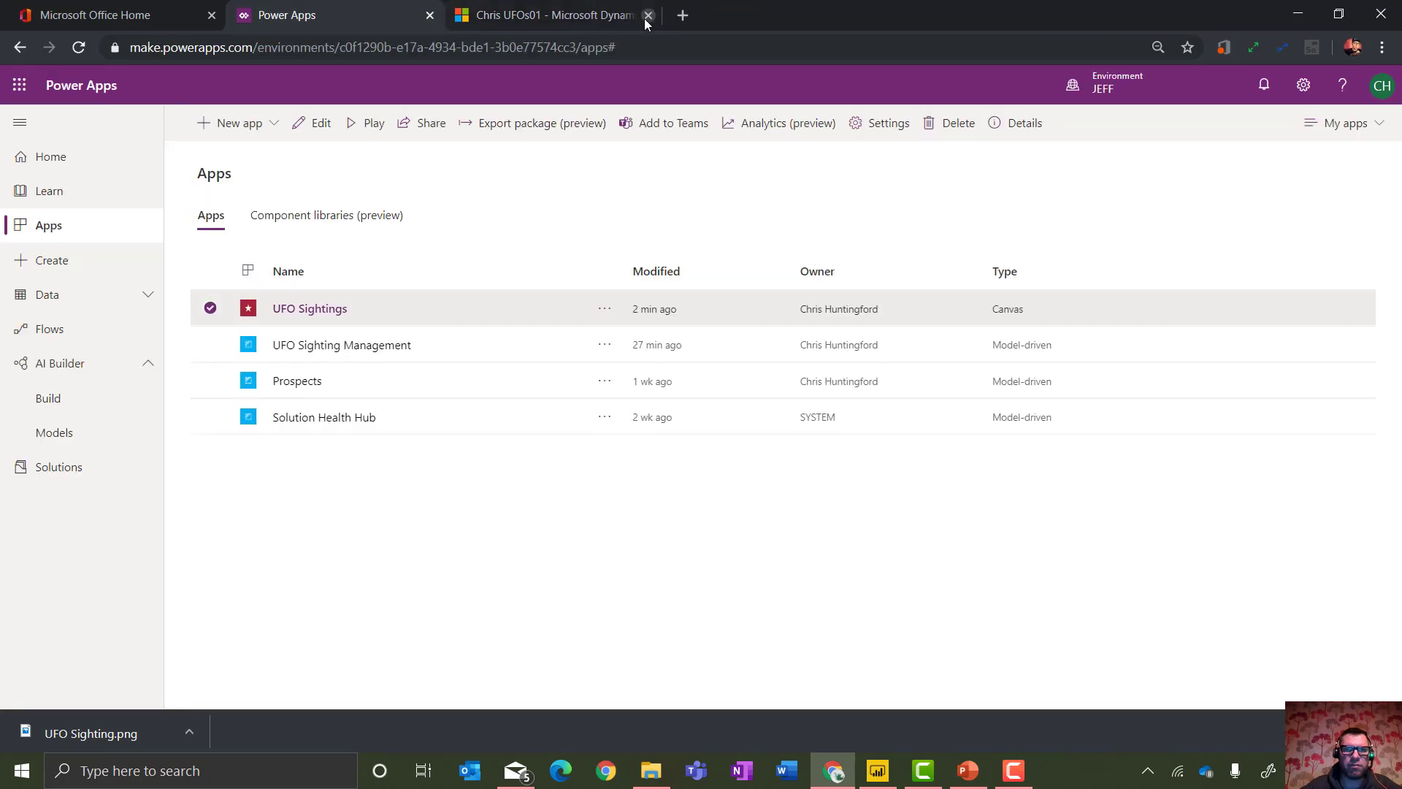
click(181, 14)
click(504, 324)
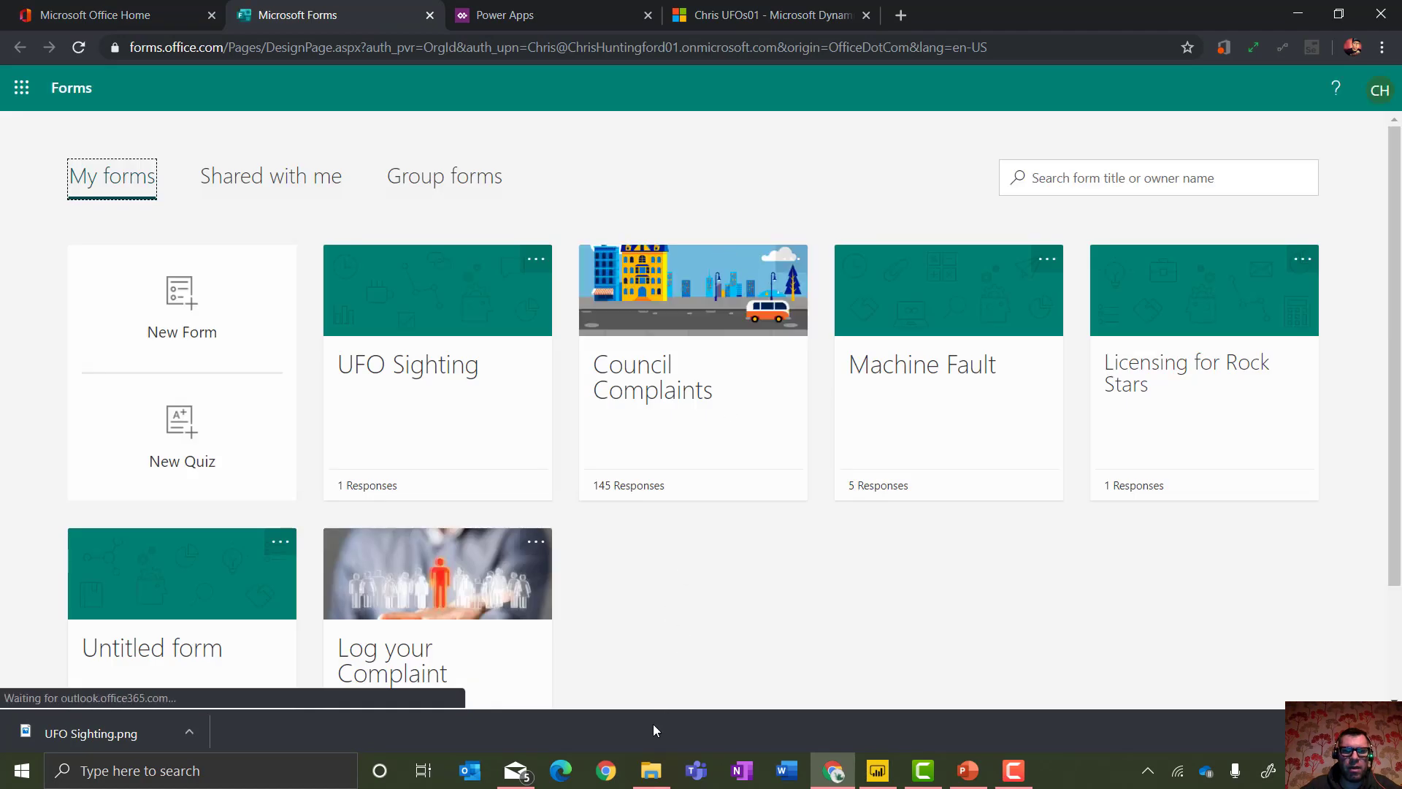
Switch to File Explorer and open the Downloads folder containing the UFO Sighting QR code image.
click(651, 771)
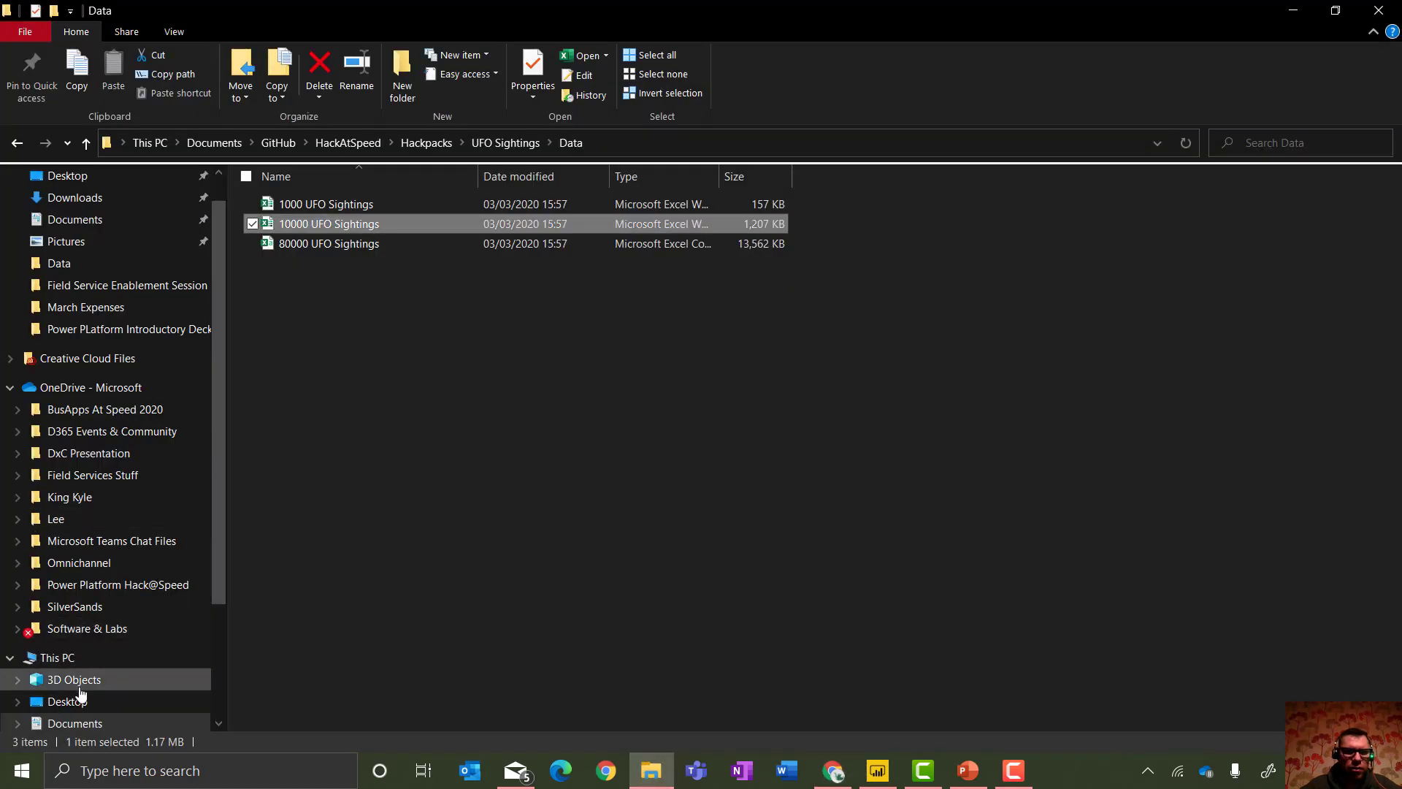
drag(217, 575, 219, 601)
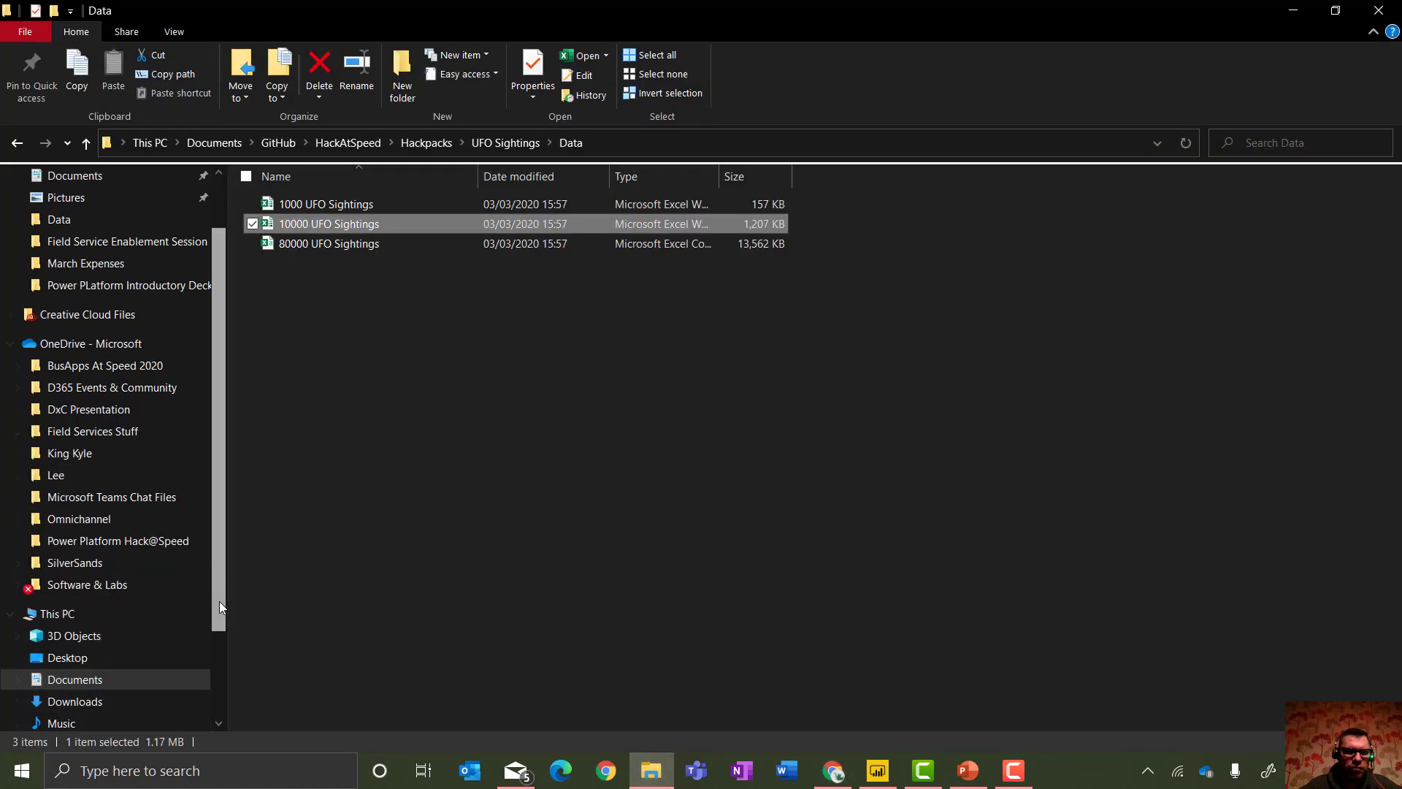
click(74, 701)
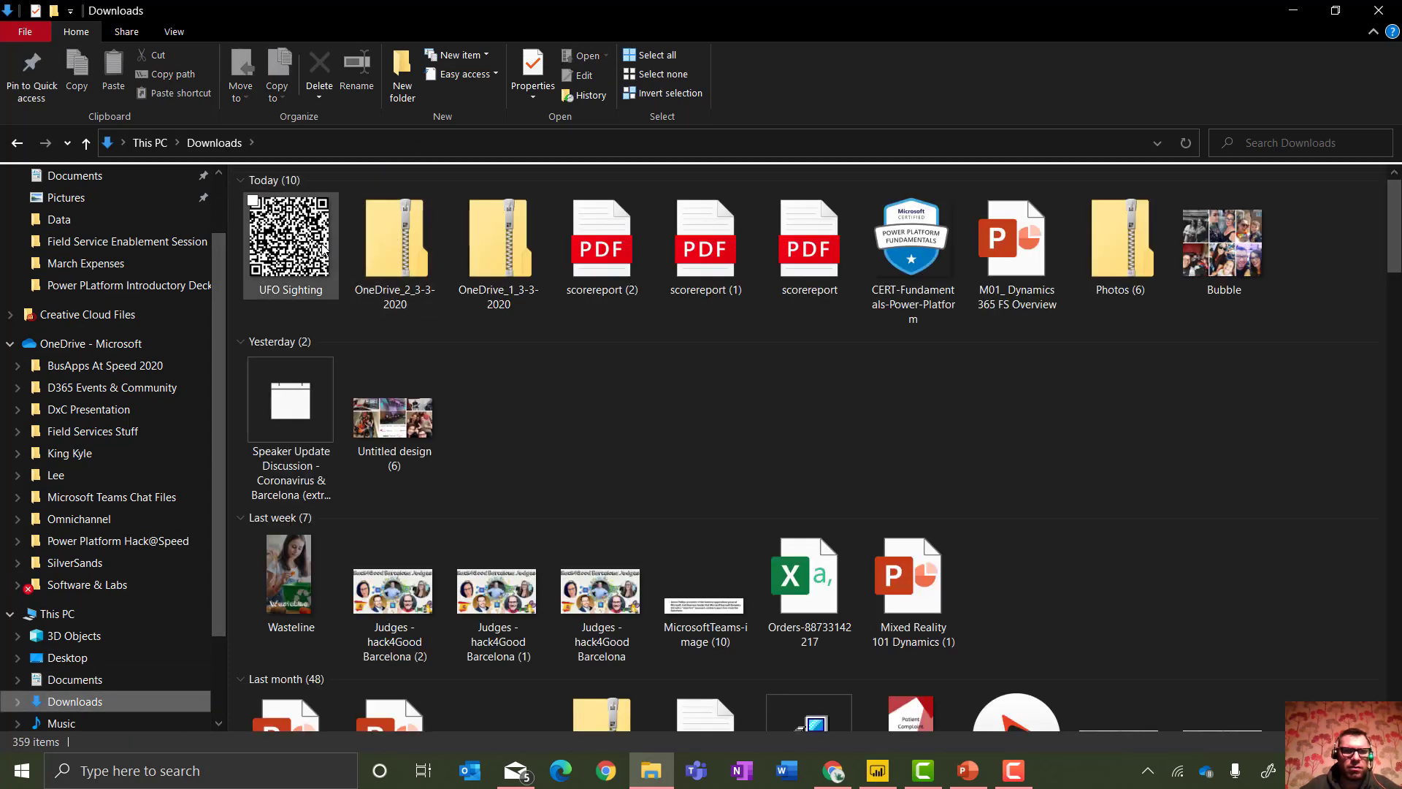
View the UFO Sighting QR code image, close it and return to Microsoft Forms in the browser.
double_click(309, 243)
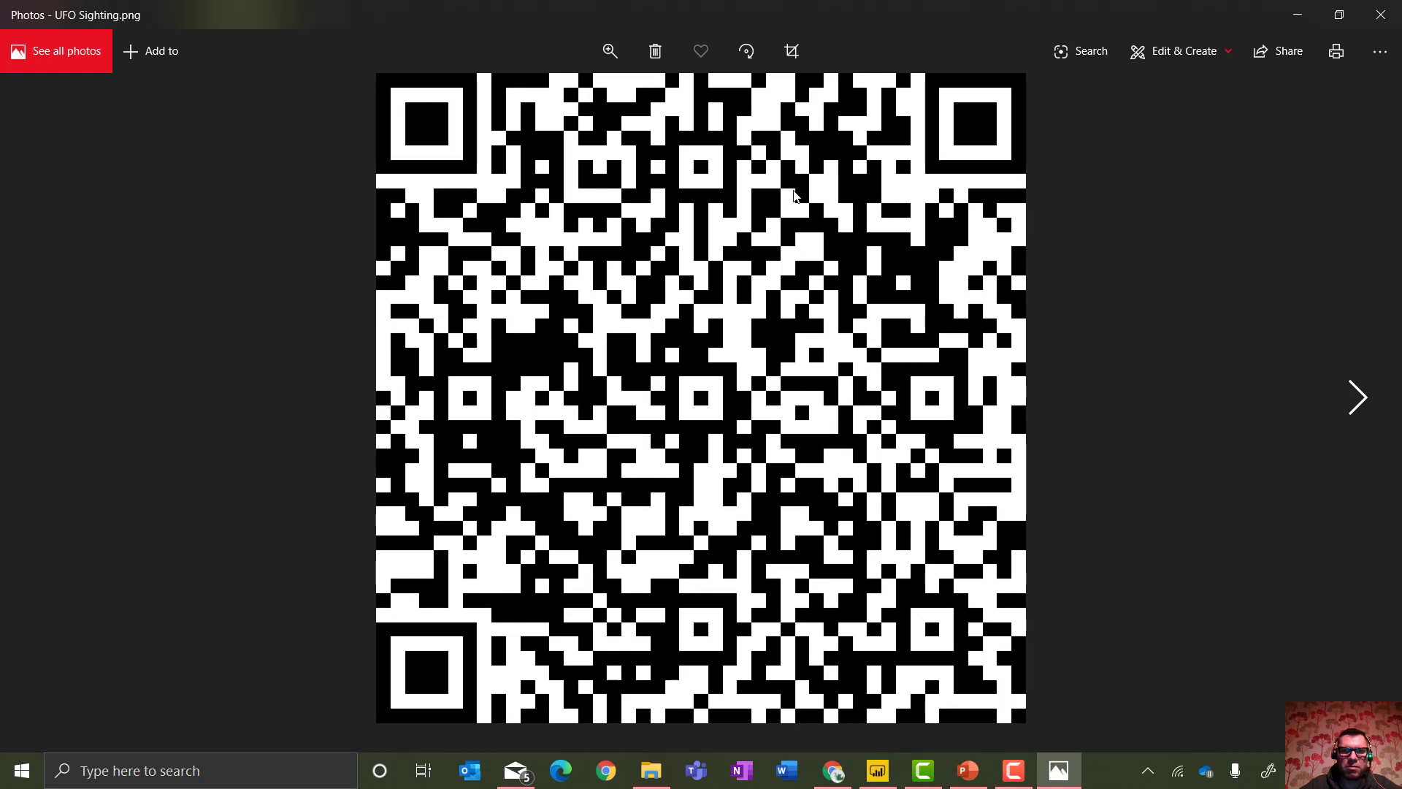
click(1381, 14)
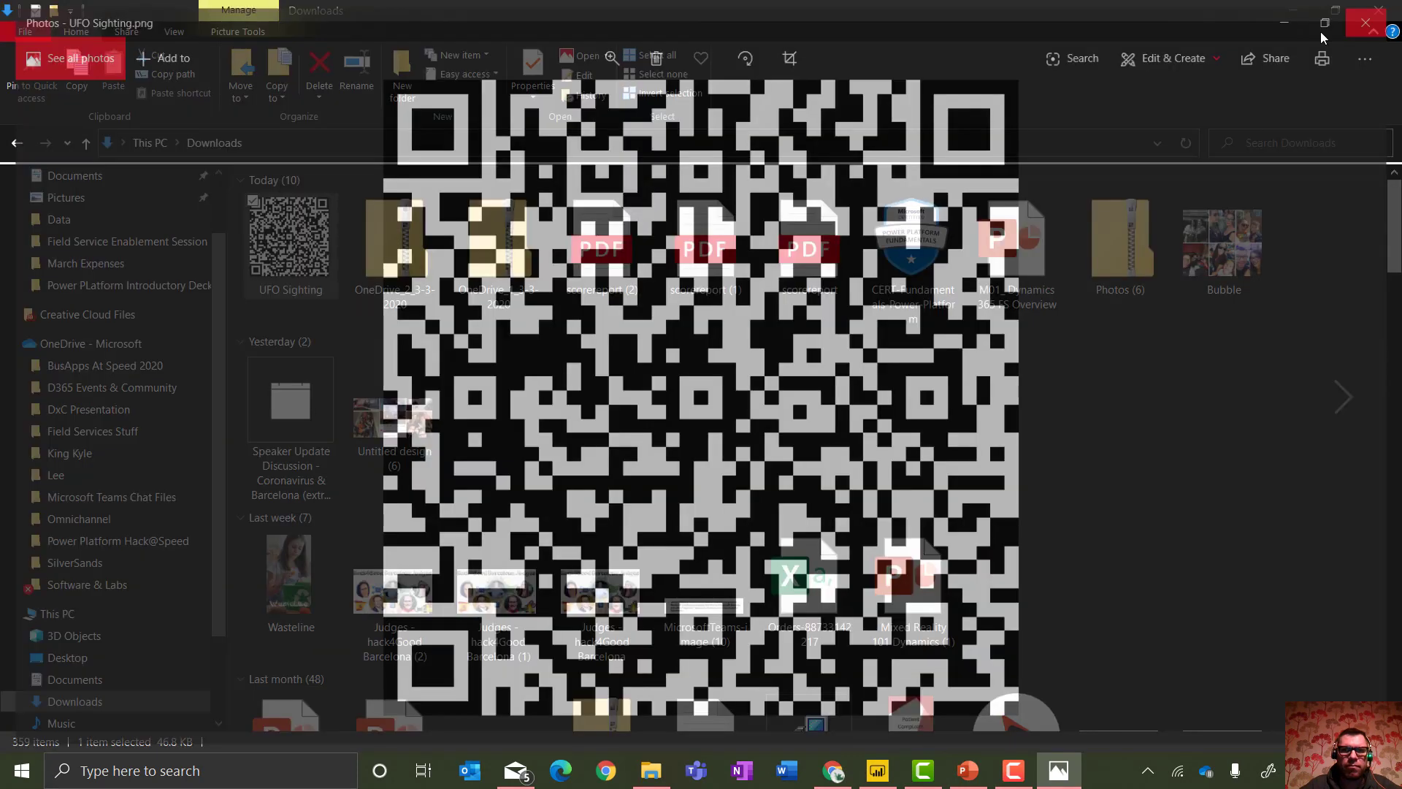
key(alt+Tab)
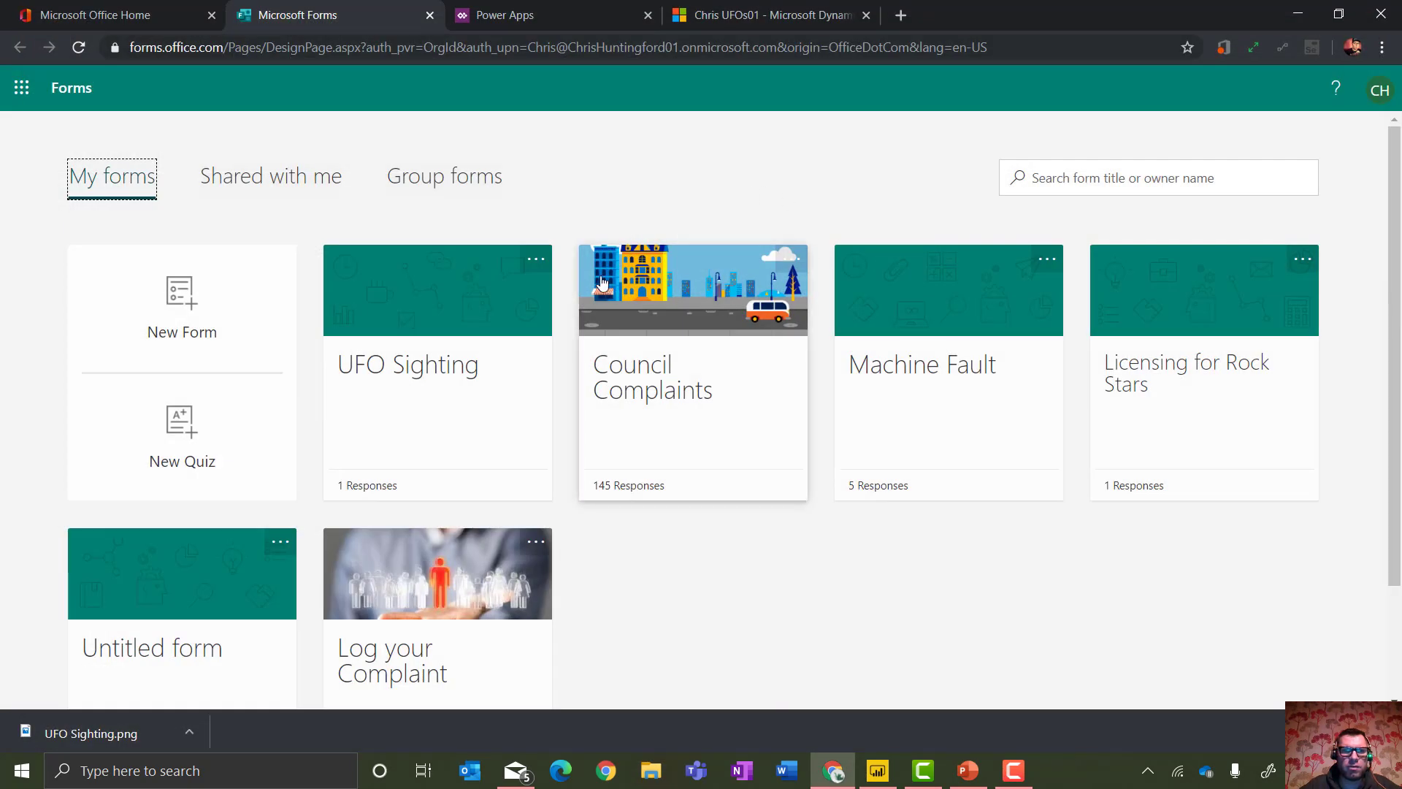
Open the UFO Sighting form and preview it as respondents see it on a computer.
click(536, 260)
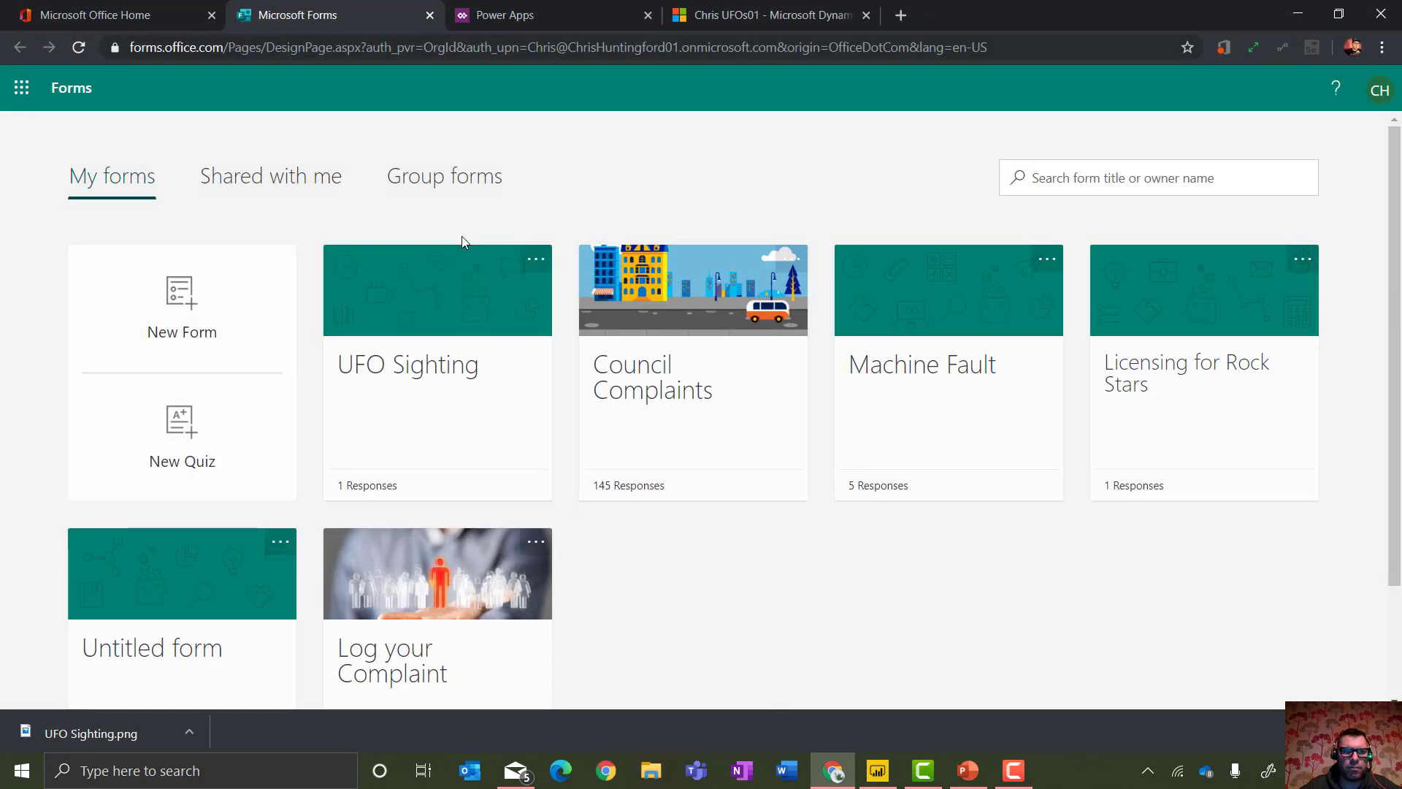
click(445, 296)
click(1033, 133)
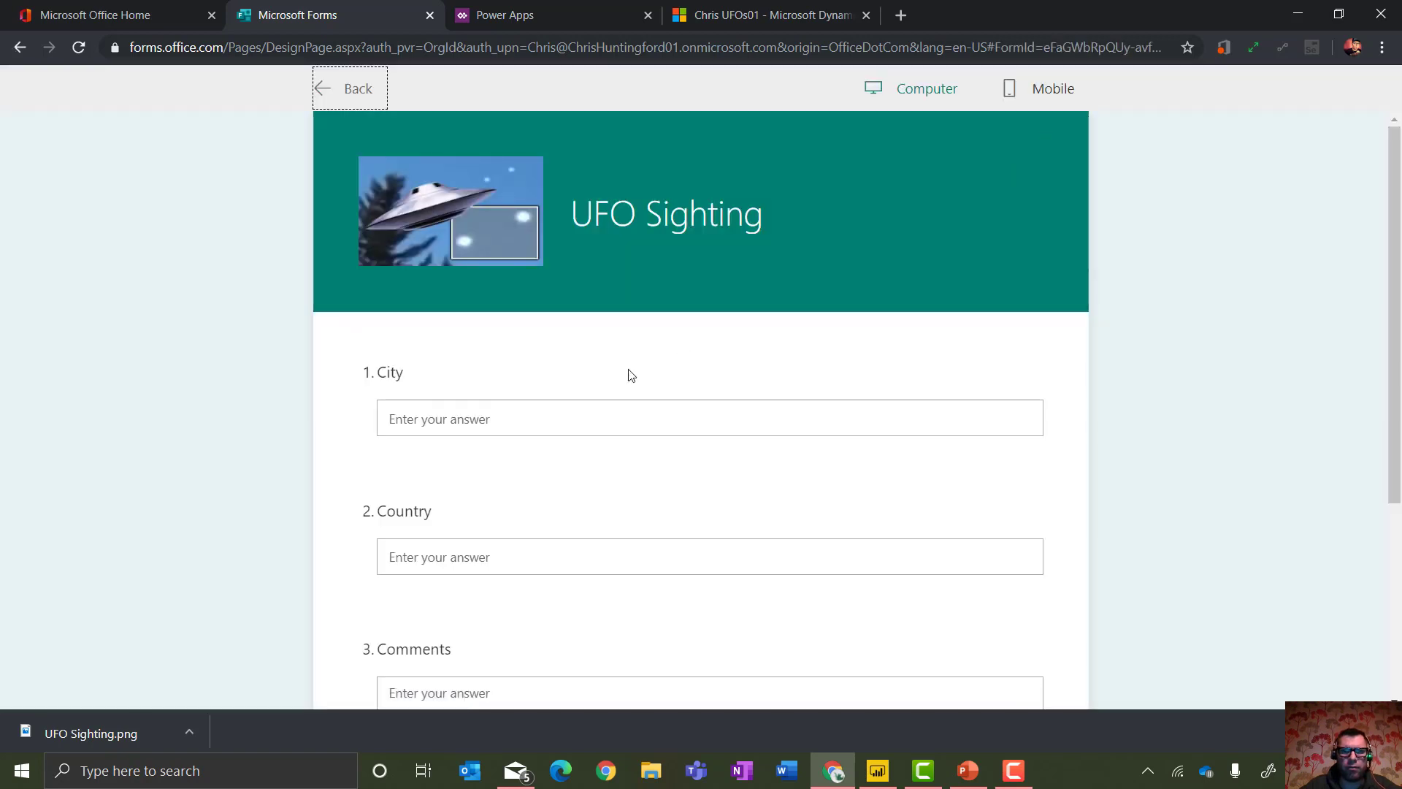
Submit a form response with city Reading, country UK and the comment "THER WAS A FIRE BALL IN THE SKY!!!!".
click(565, 416)
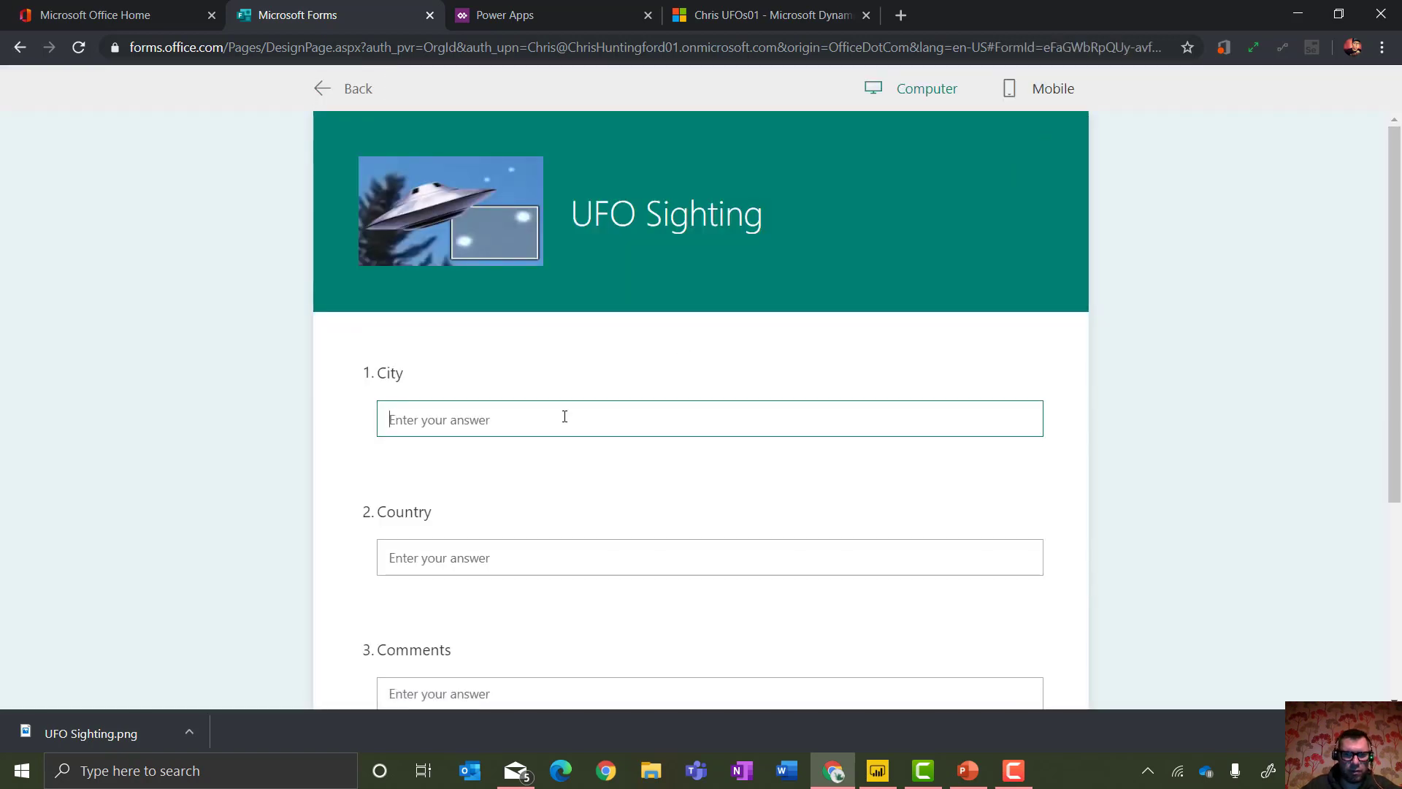
text(Lond)
key(BackSpace)
key(BackSpace)
text(Reading)
key(Tab)
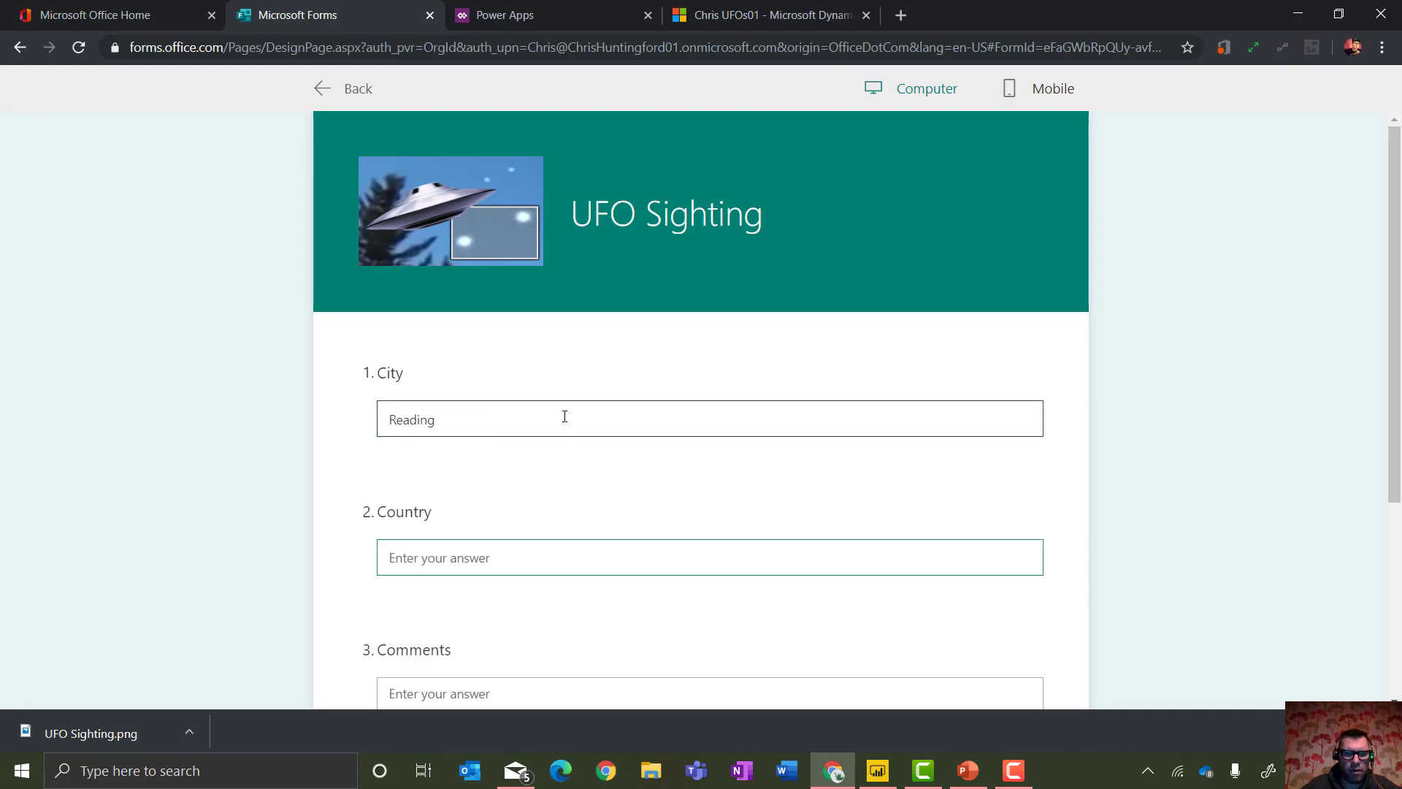
text(UK)
key(Tab)
text(TH)
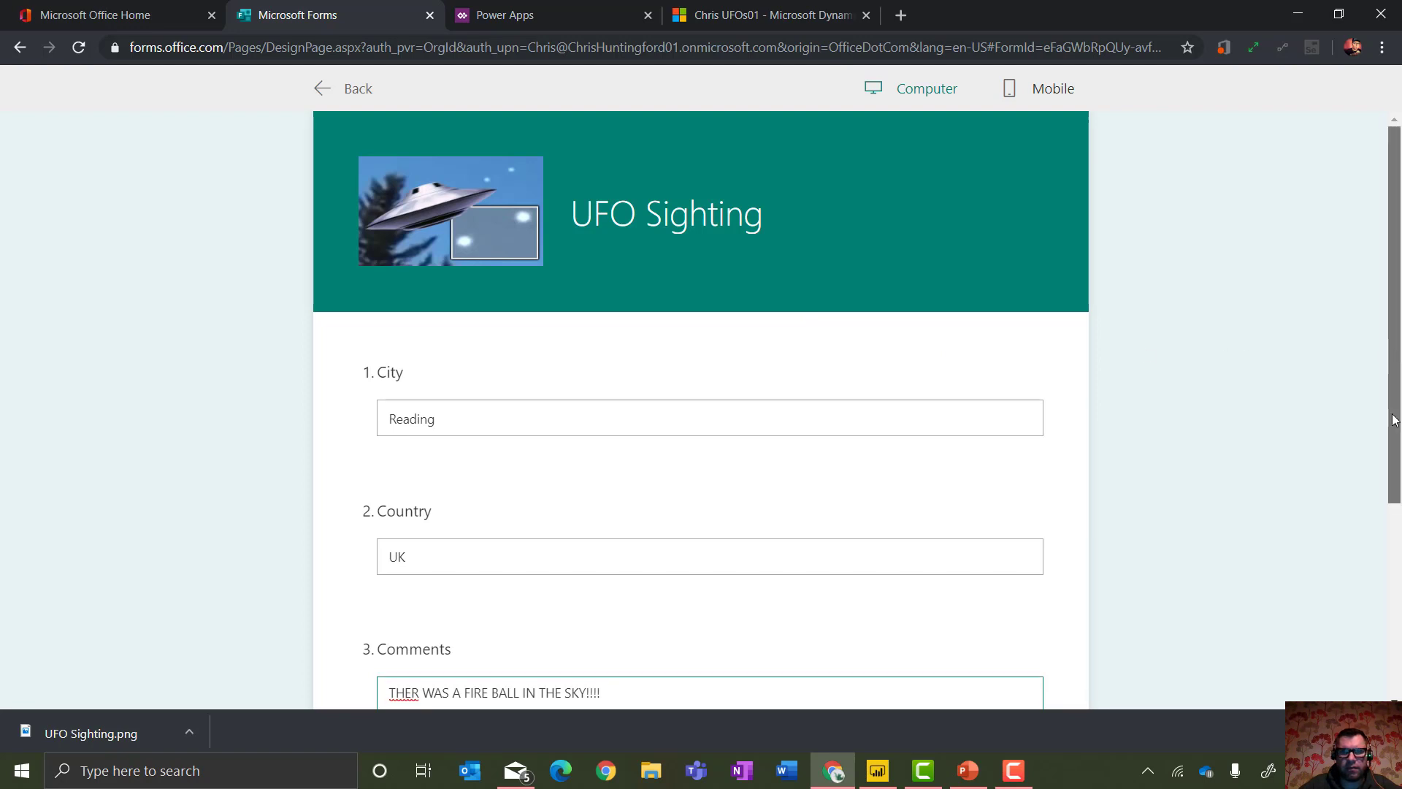
scroll(644, 595, down, 3)
click(519, 642)
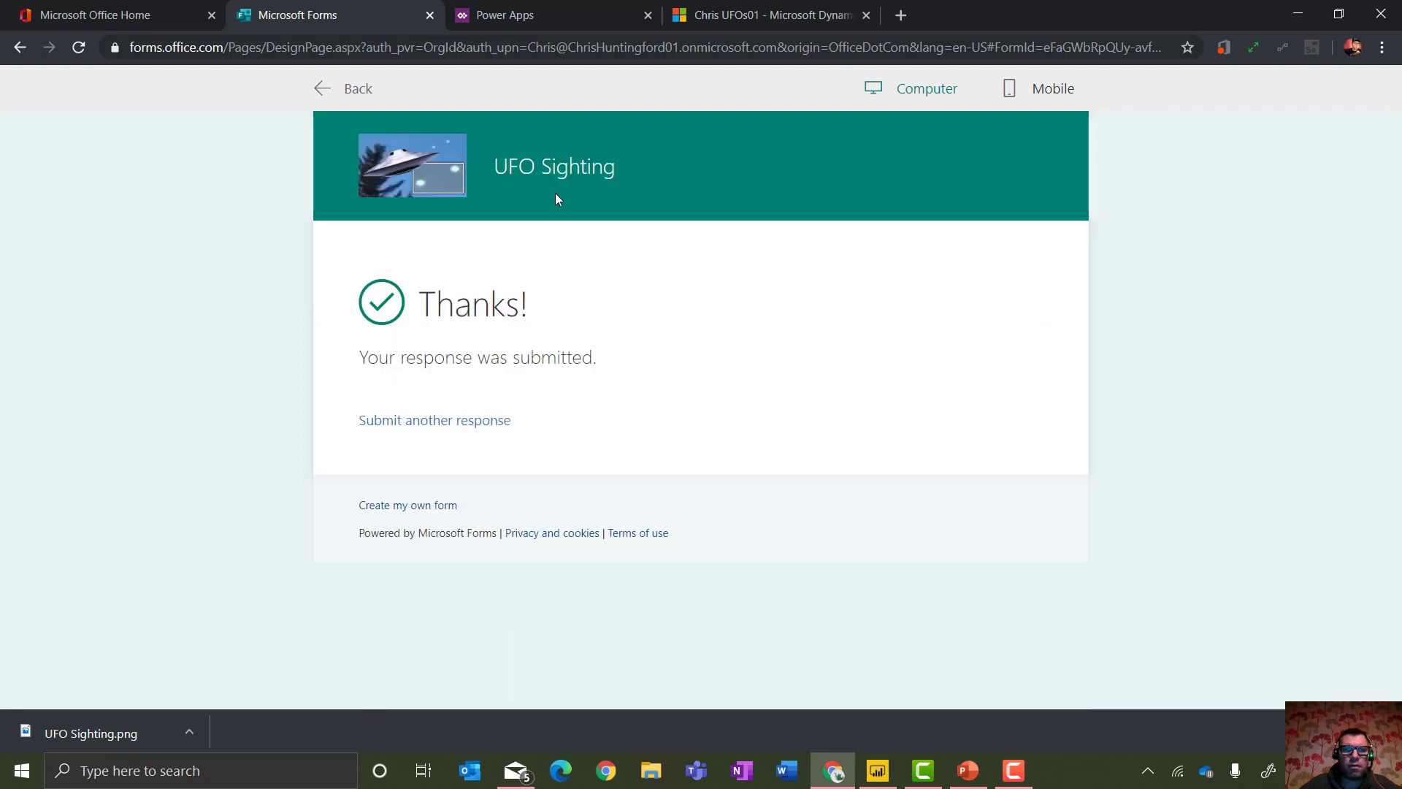
Close Microsoft Forms and launch the UFO Sighting Management model-driven app from the Power Apps list.
click(430, 15)
click(365, 16)
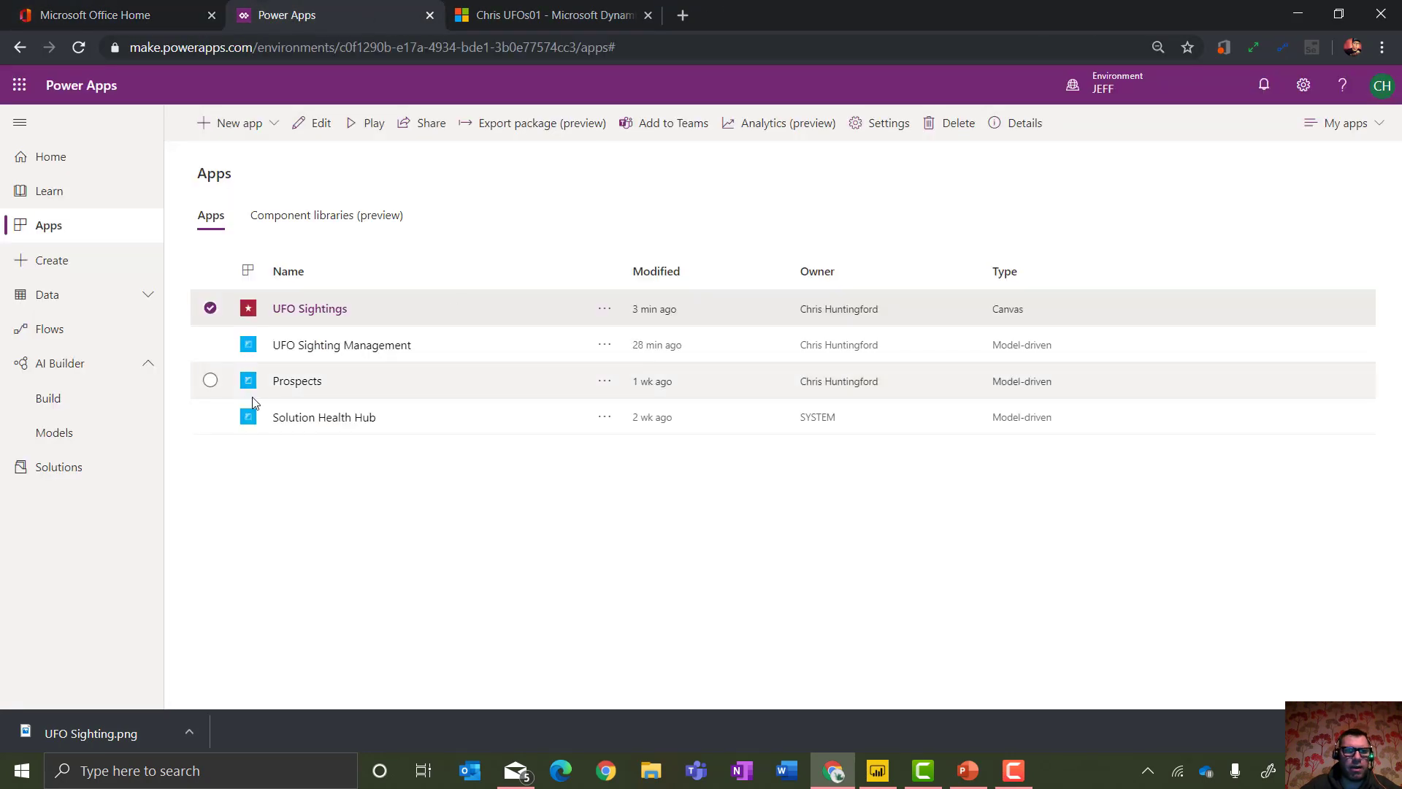
click(347, 346)
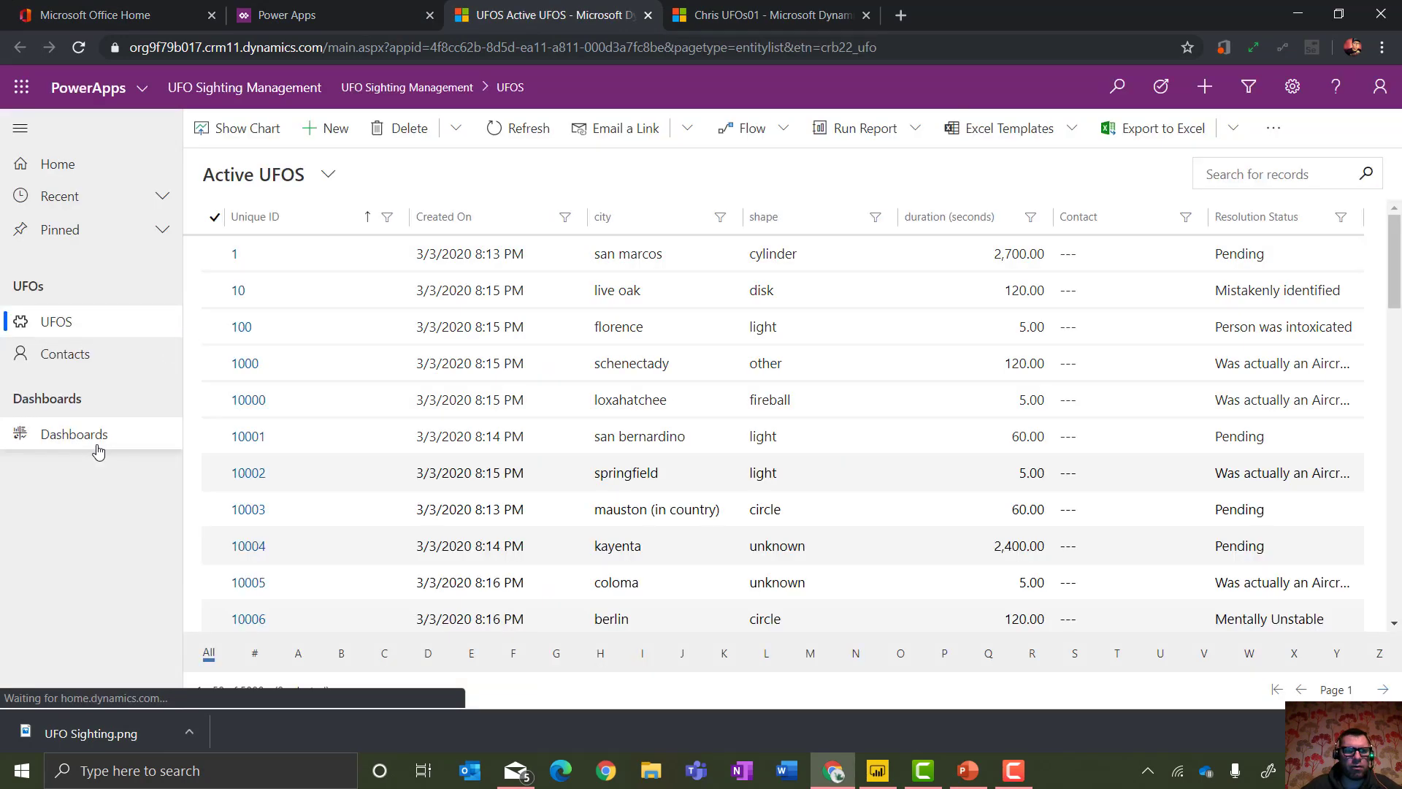
Look through the charts on the UFO Sighting Management dashboard.
click(94, 439)
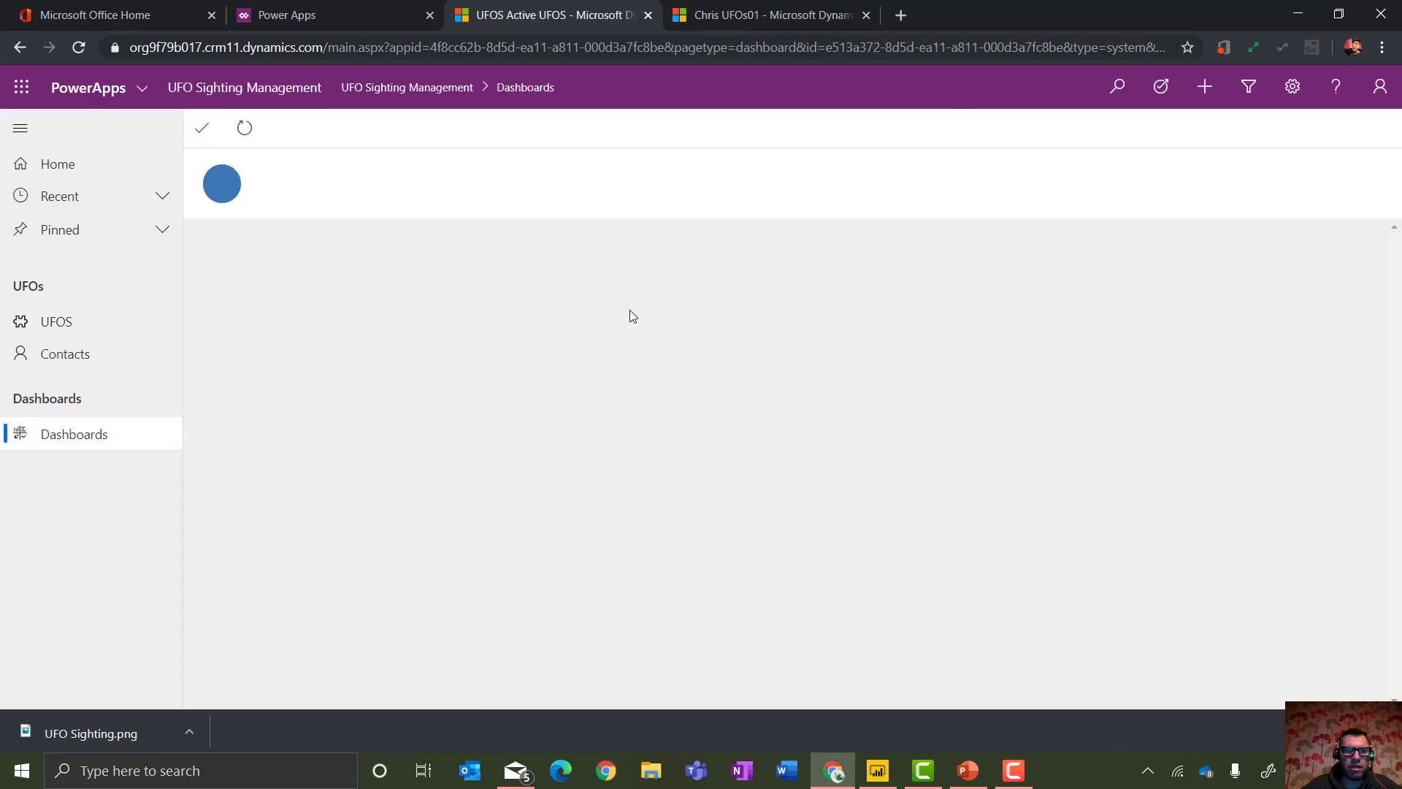
scroll(1130, 370, down, 4)
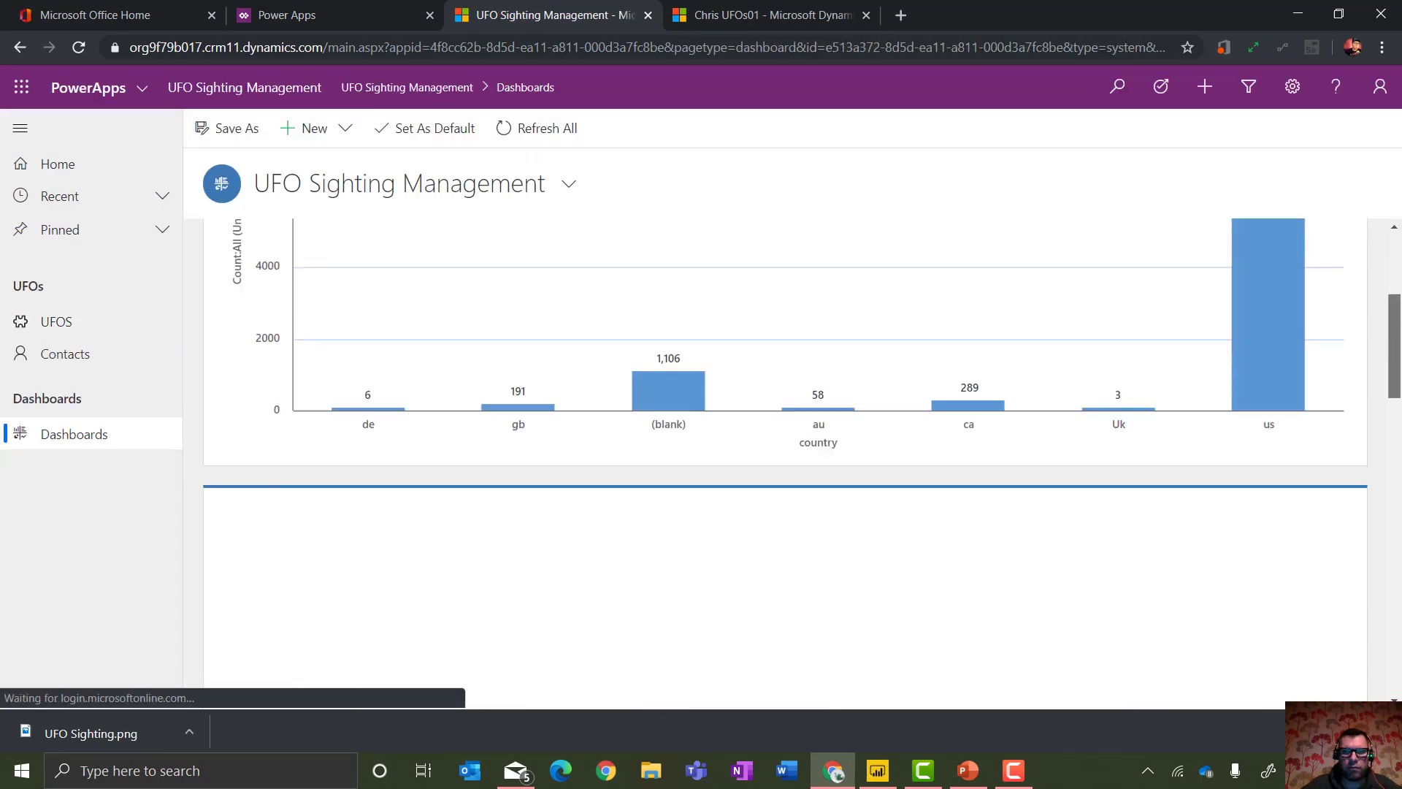
scroll(804, 465, down, 5)
scroll(804, 464, up, 10)
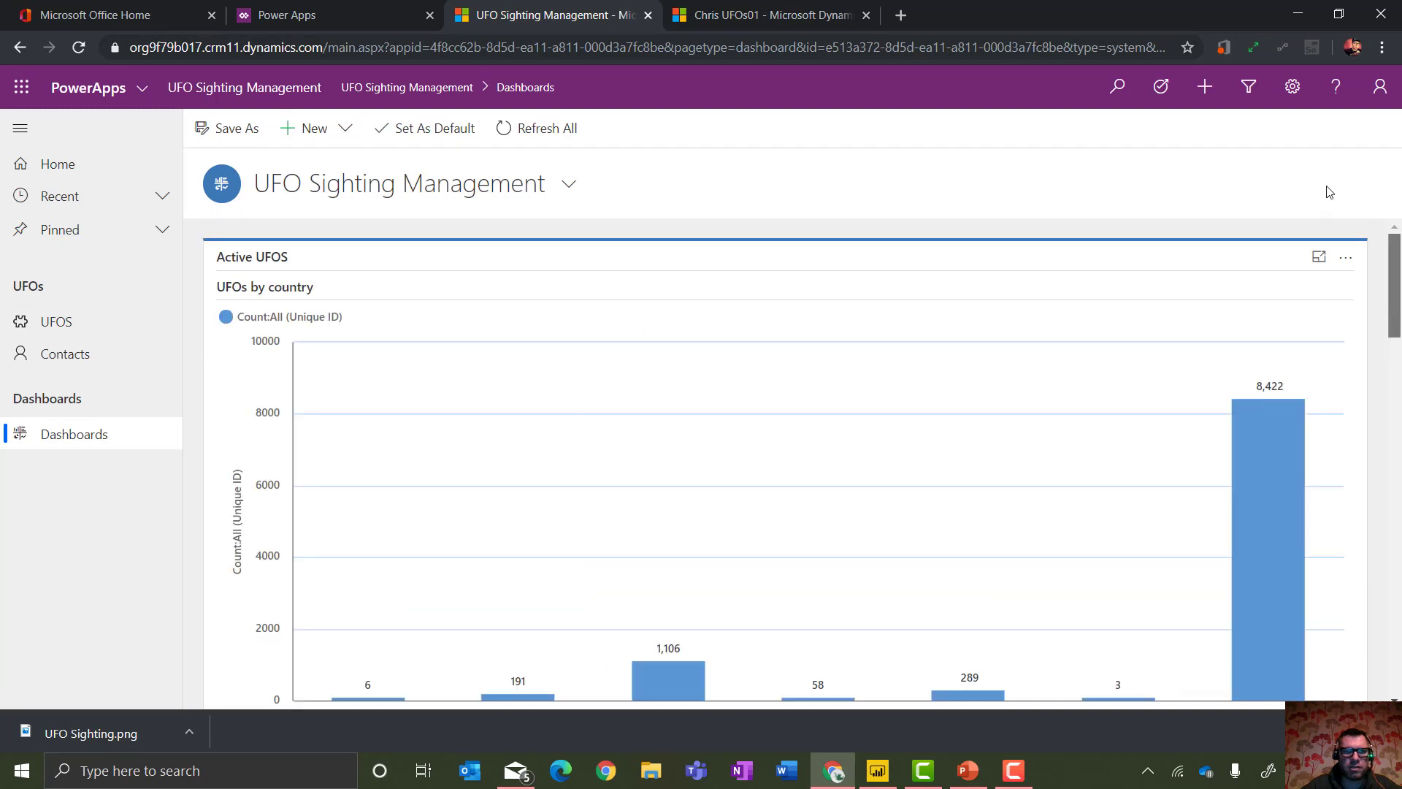
Sort the Active UFOS list by Created On, newest first, and open the London Diamond sighting record.
click(58, 321)
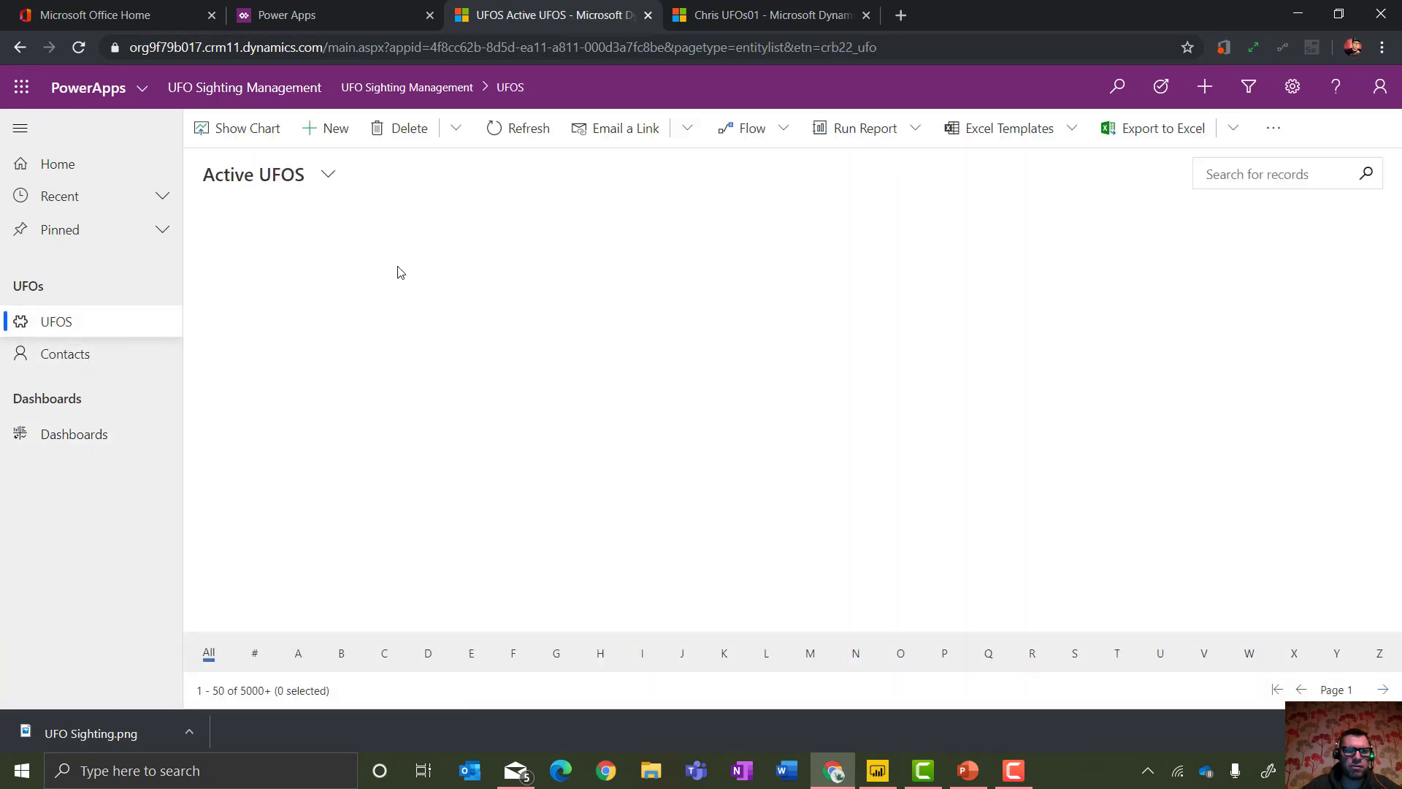
click(454, 220)
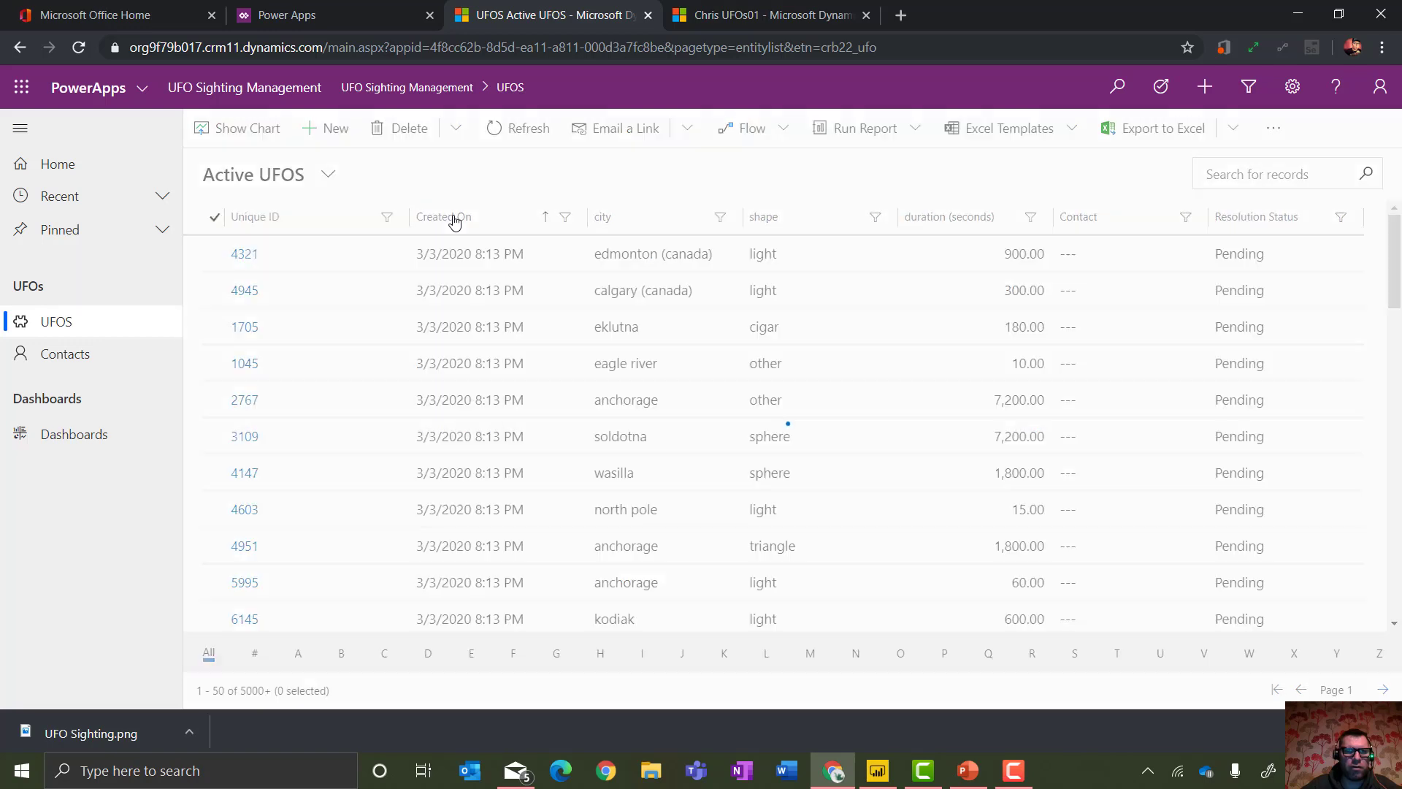
click(454, 219)
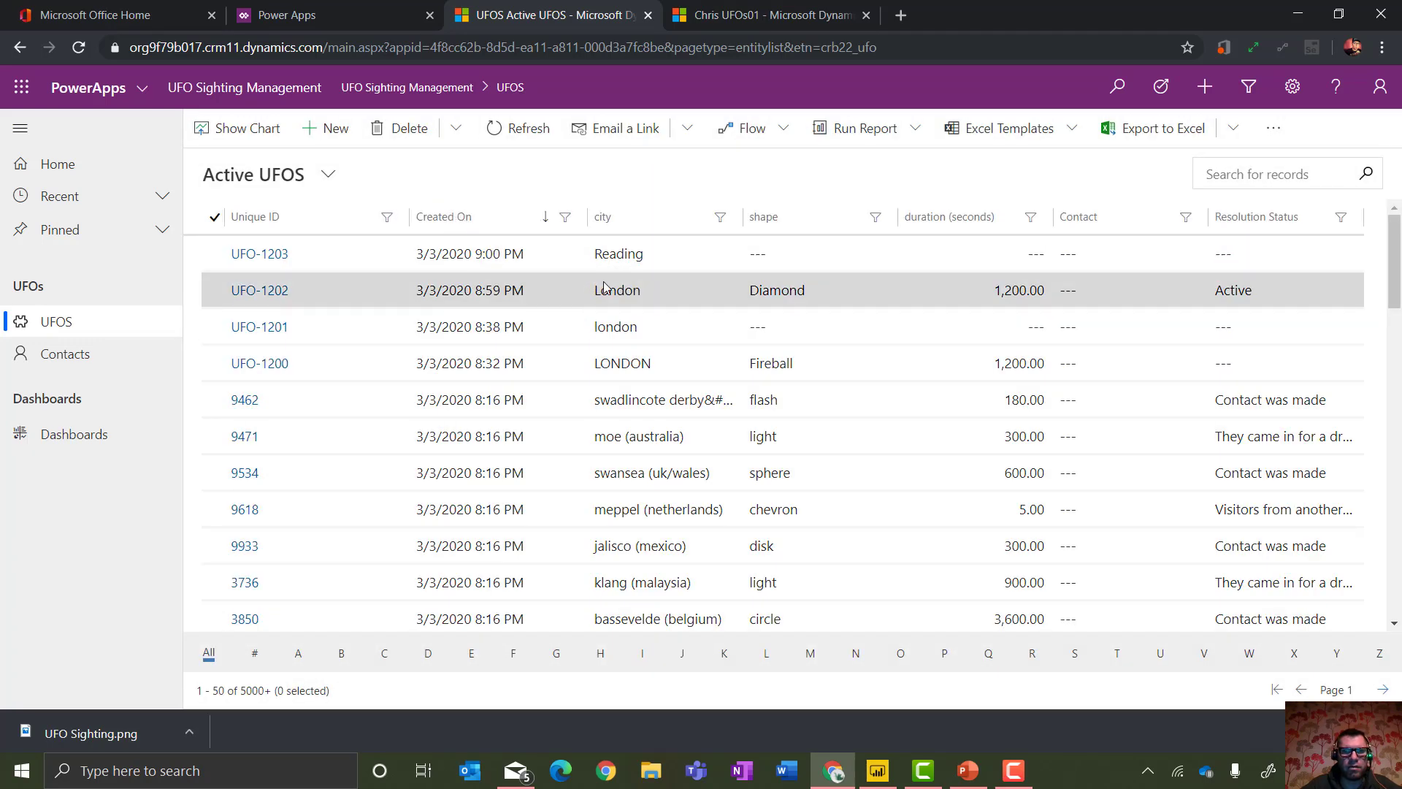
double_click(605, 288)
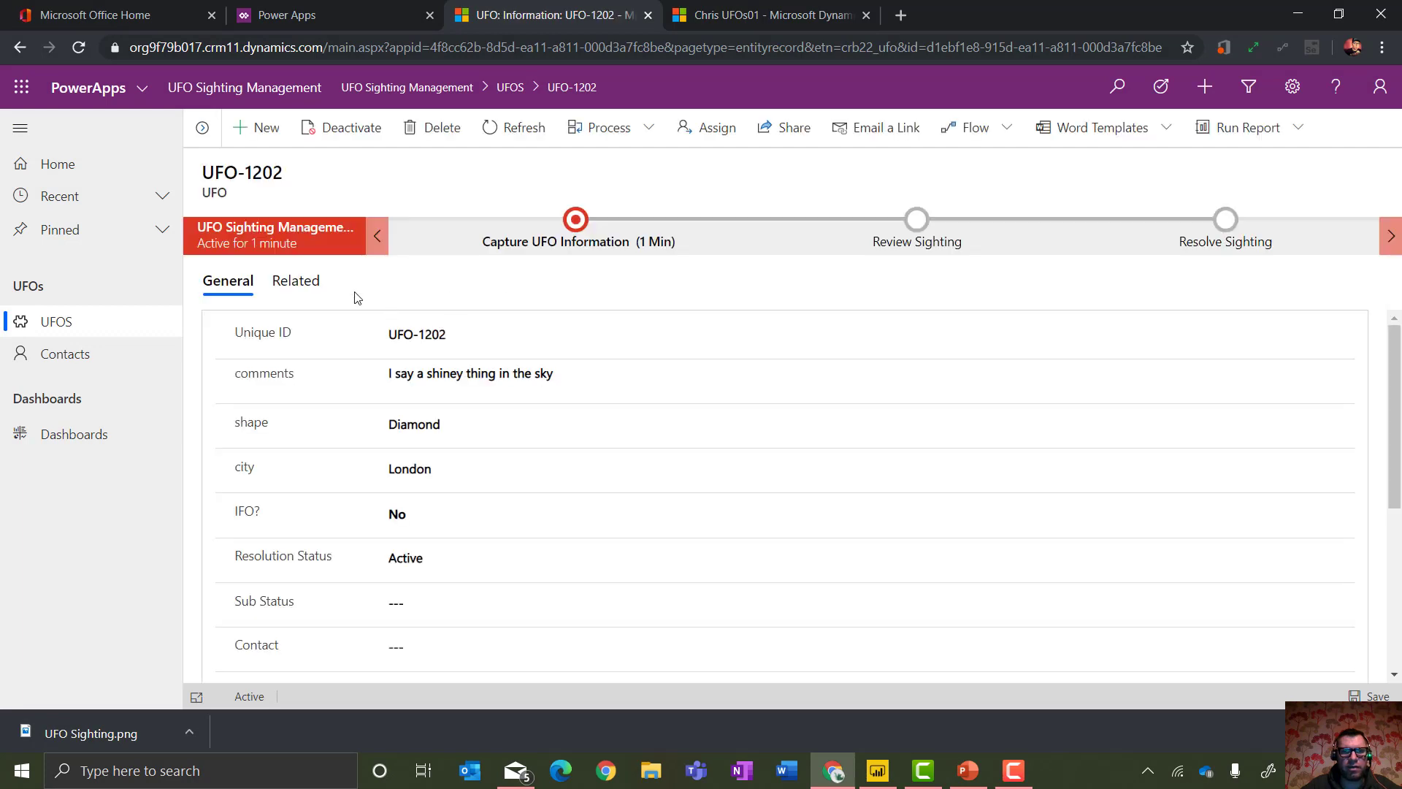
Complete the Capture UFO Information stage, then the Review Sighting stage with country Uk and a March 2020 date posted.
click(576, 219)
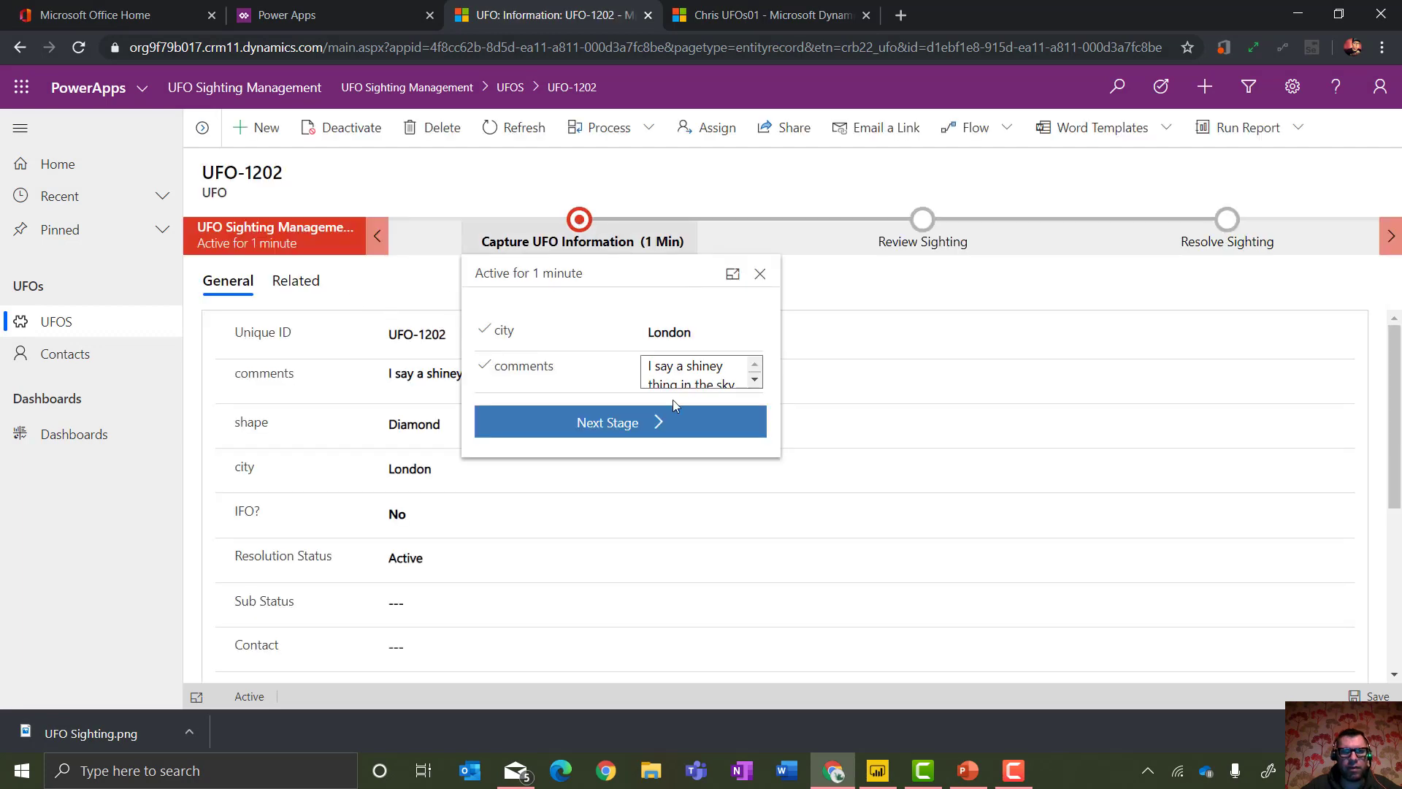
click(670, 425)
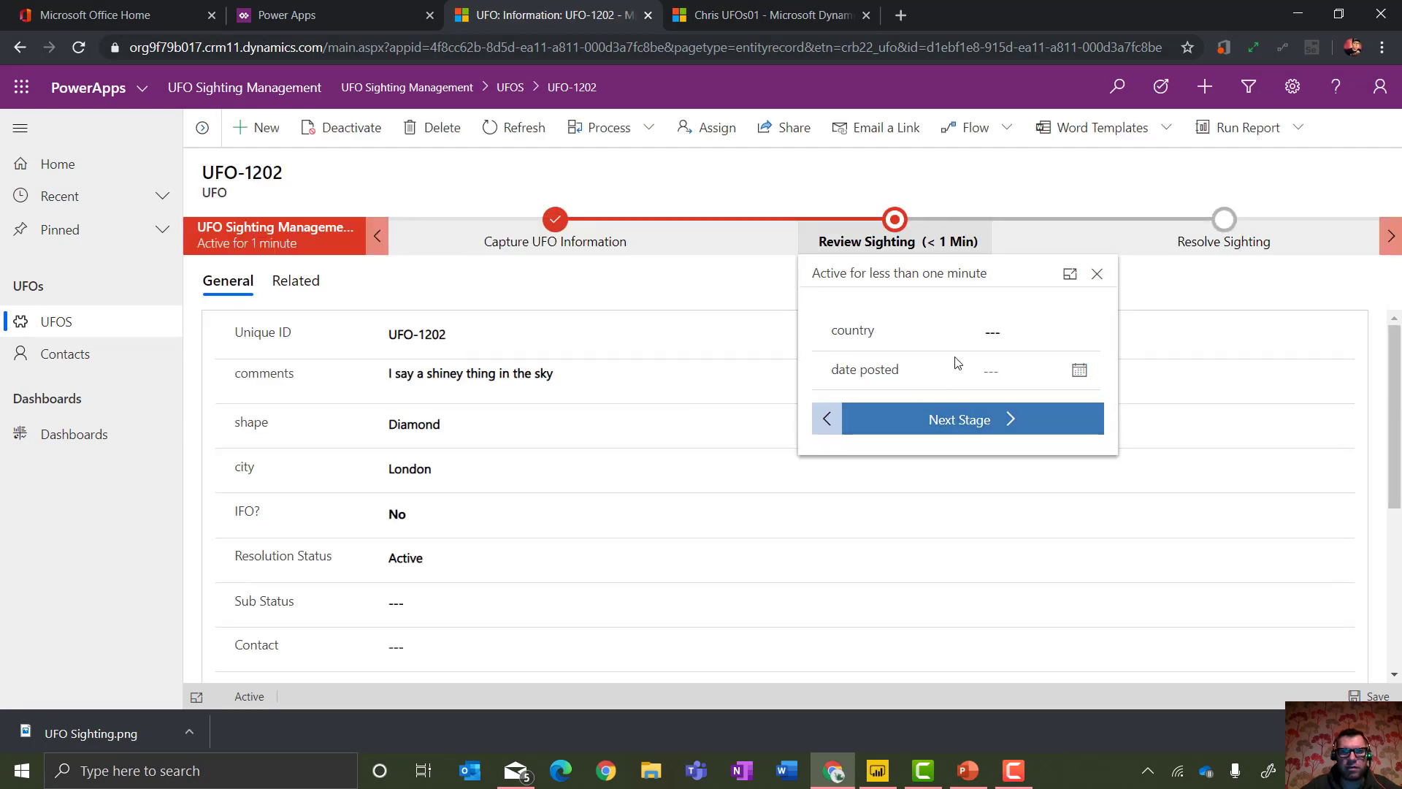
click(997, 330)
key(Tab)
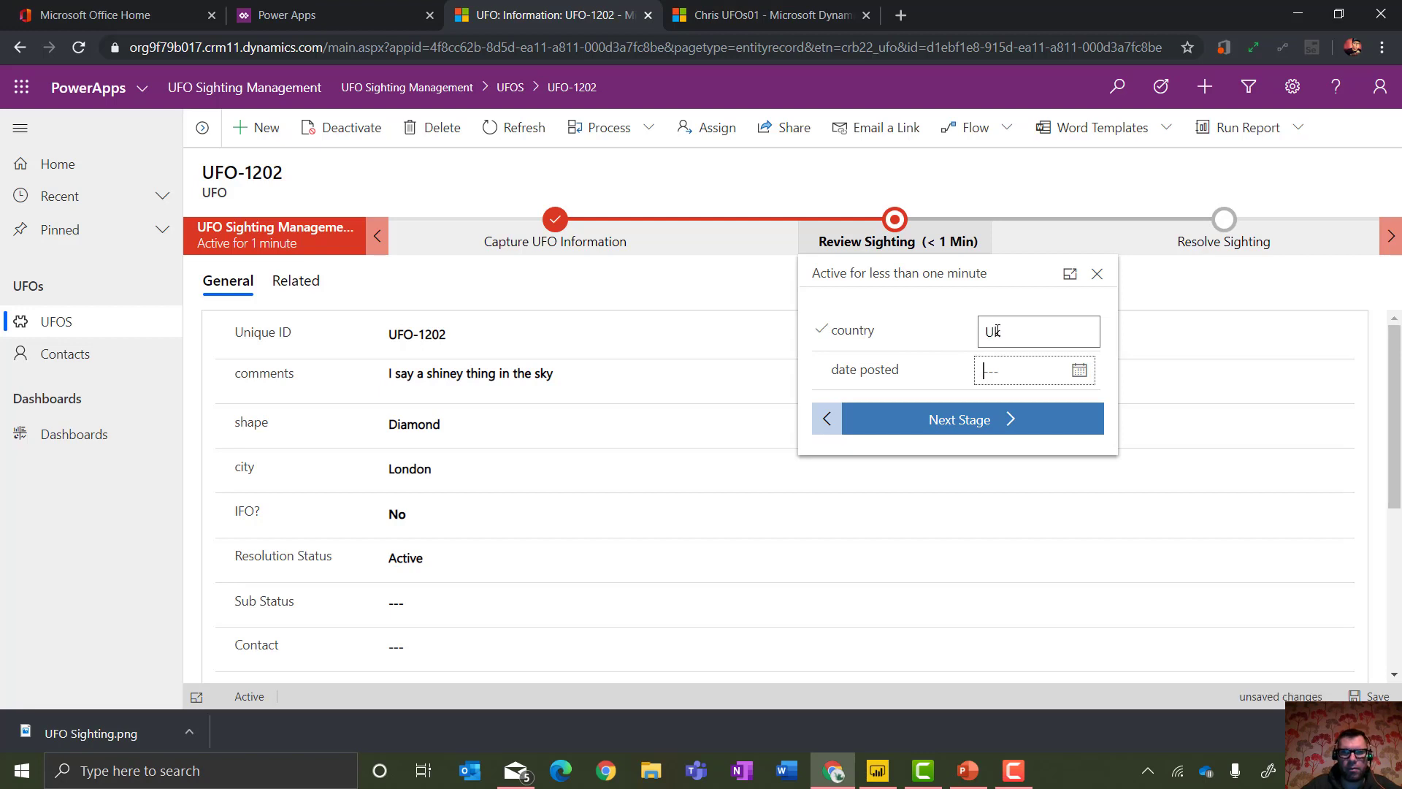
click(1080, 370)
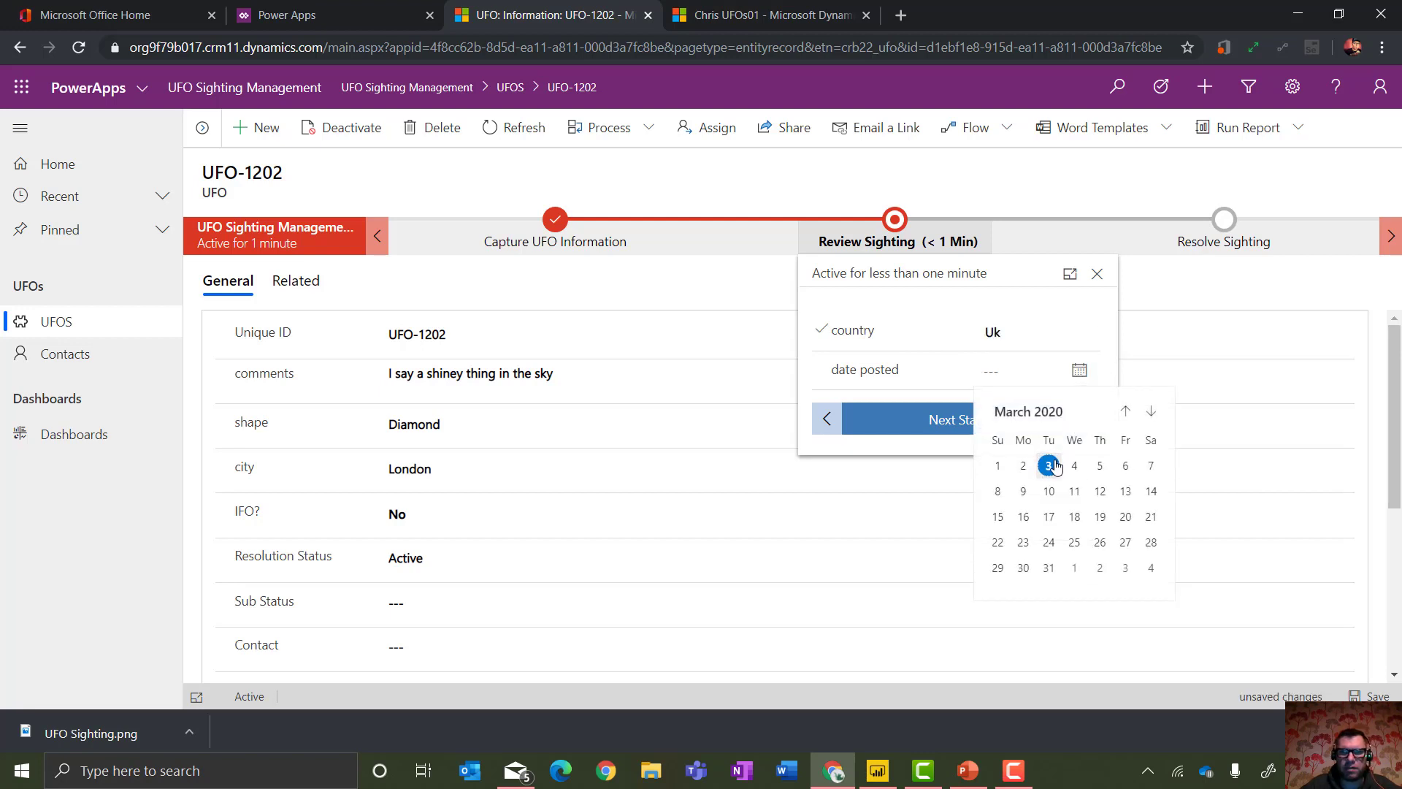
click(1023, 465)
click(992, 421)
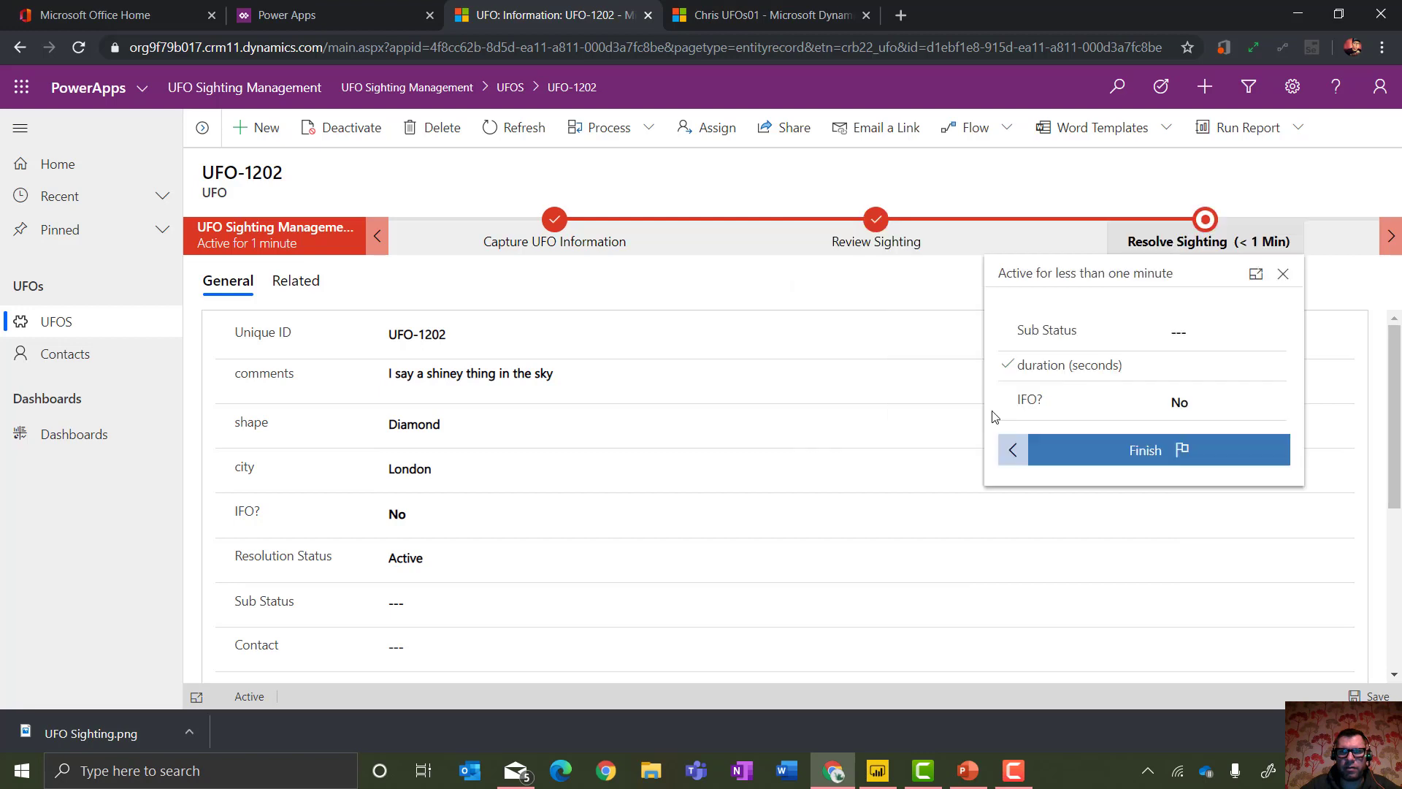
Finish the Resolve Sighting stage with Sub Status Closed and IFO? set to Yes.
click(1177, 331)
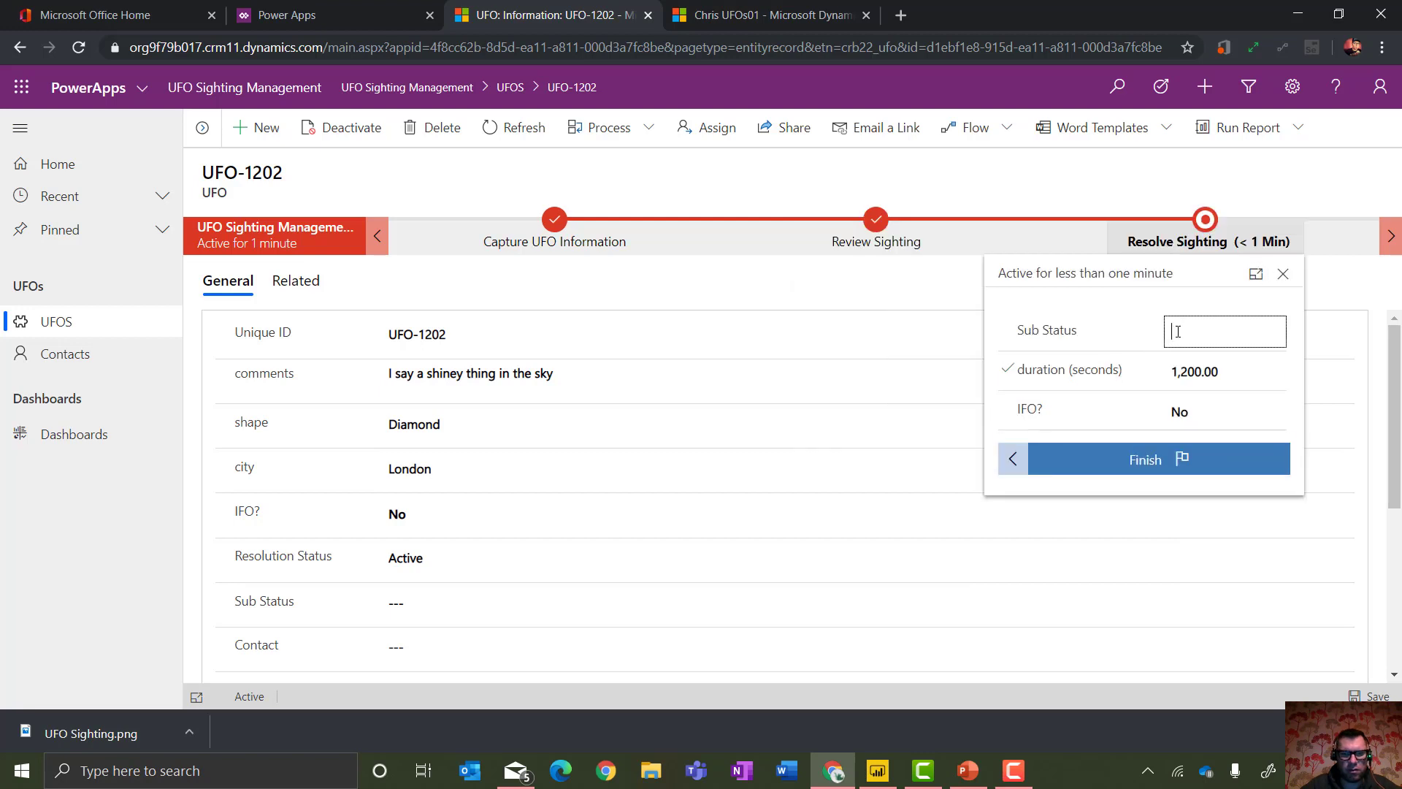
click(1214, 410)
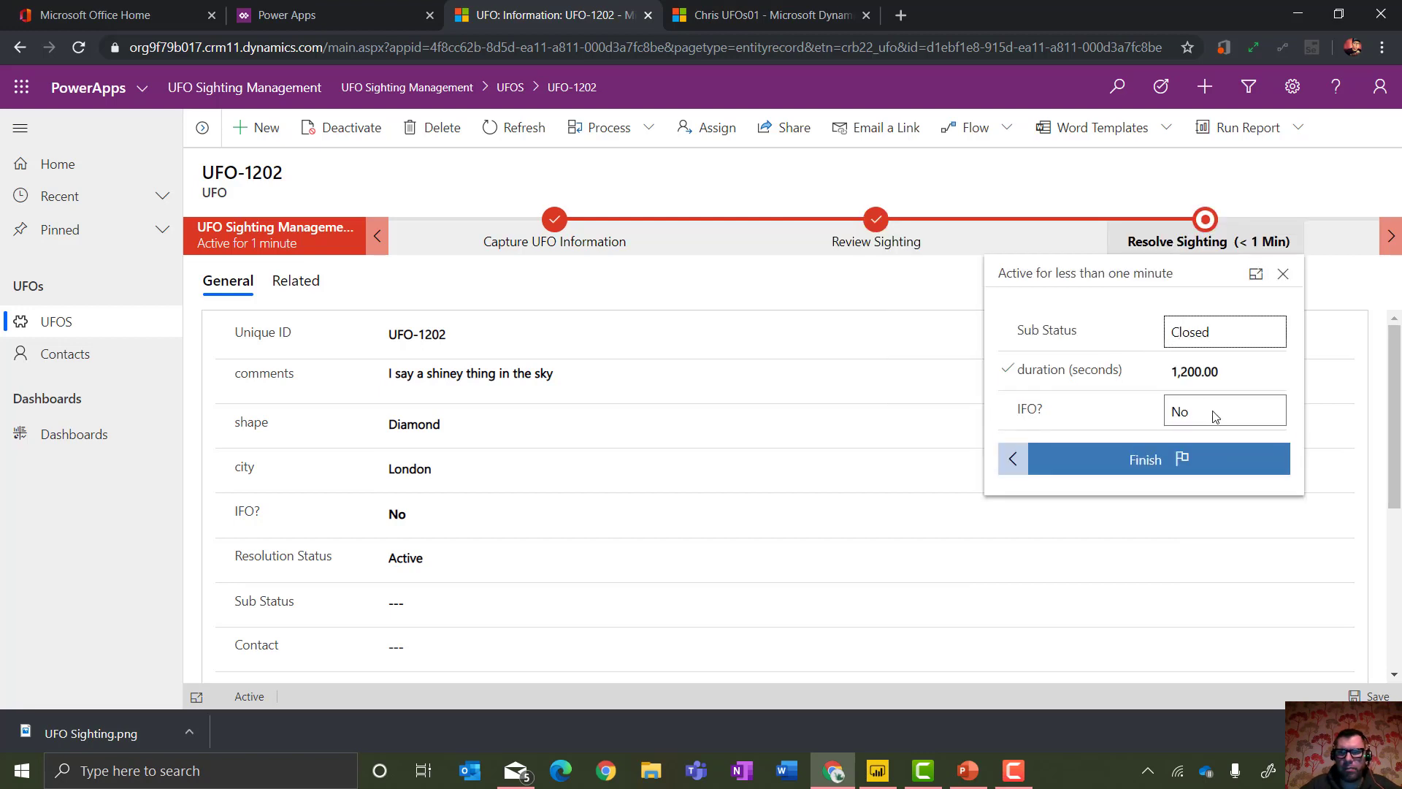
click(1214, 409)
click(1182, 458)
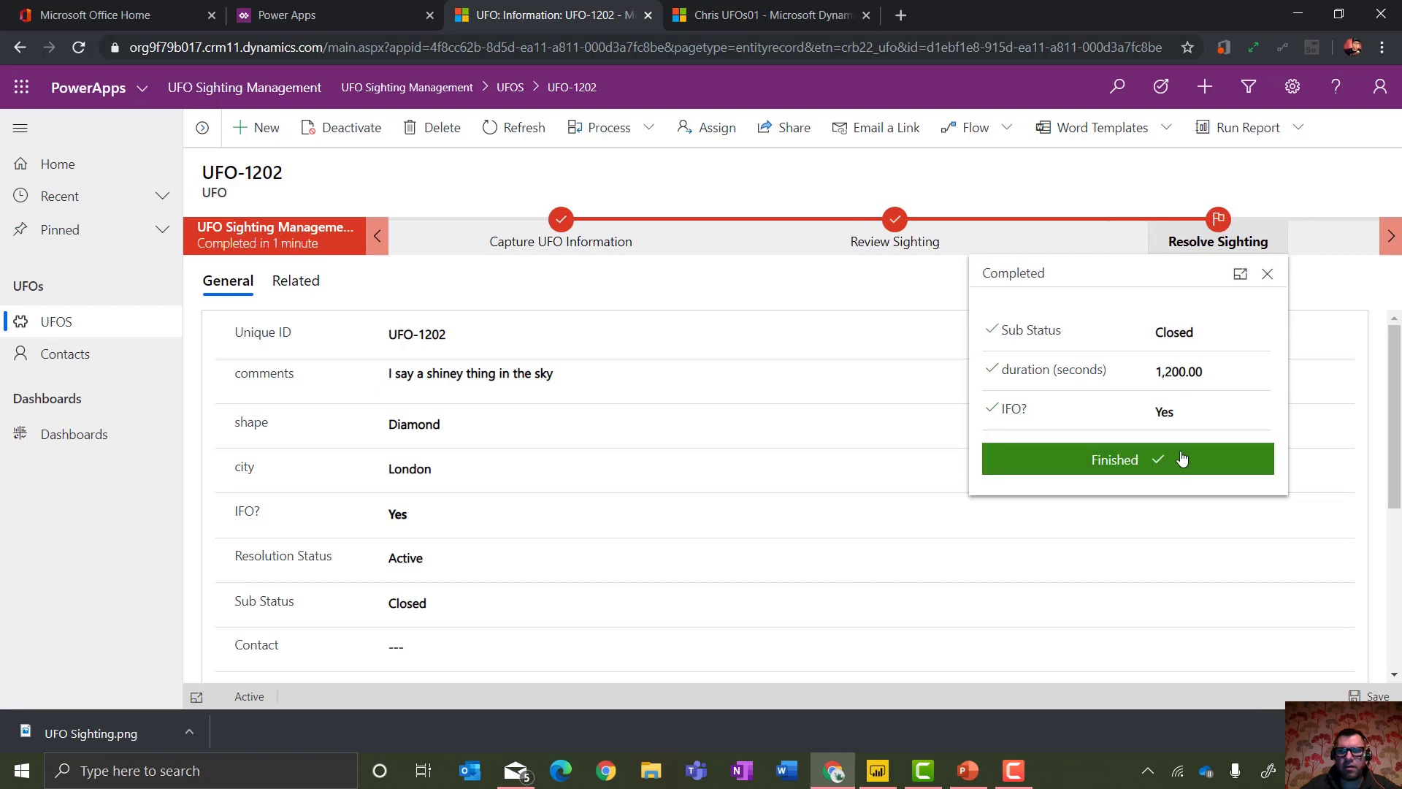
click(1268, 272)
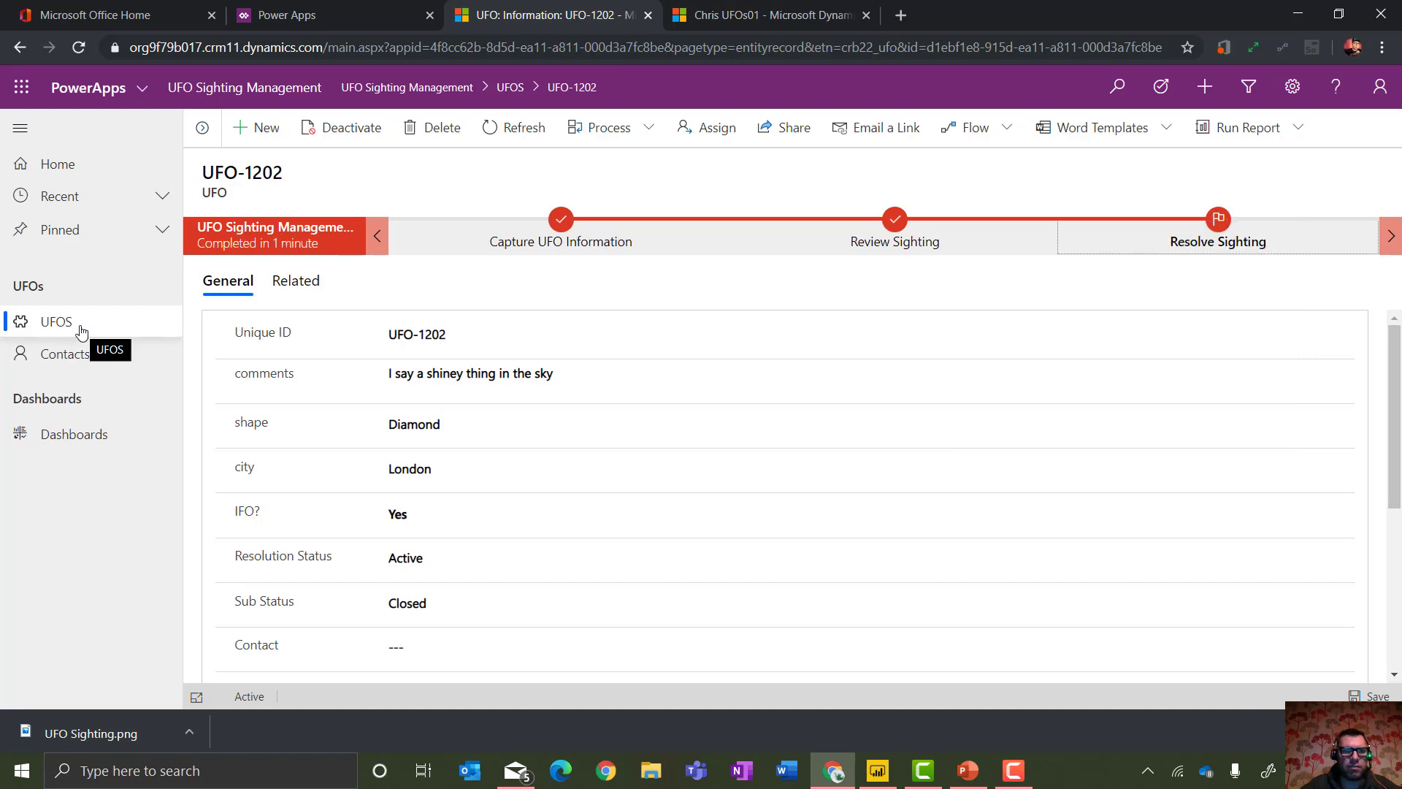
Return to the UFOS list, sort it newest first and open the Reading sighting submitted through the form.
click(57, 328)
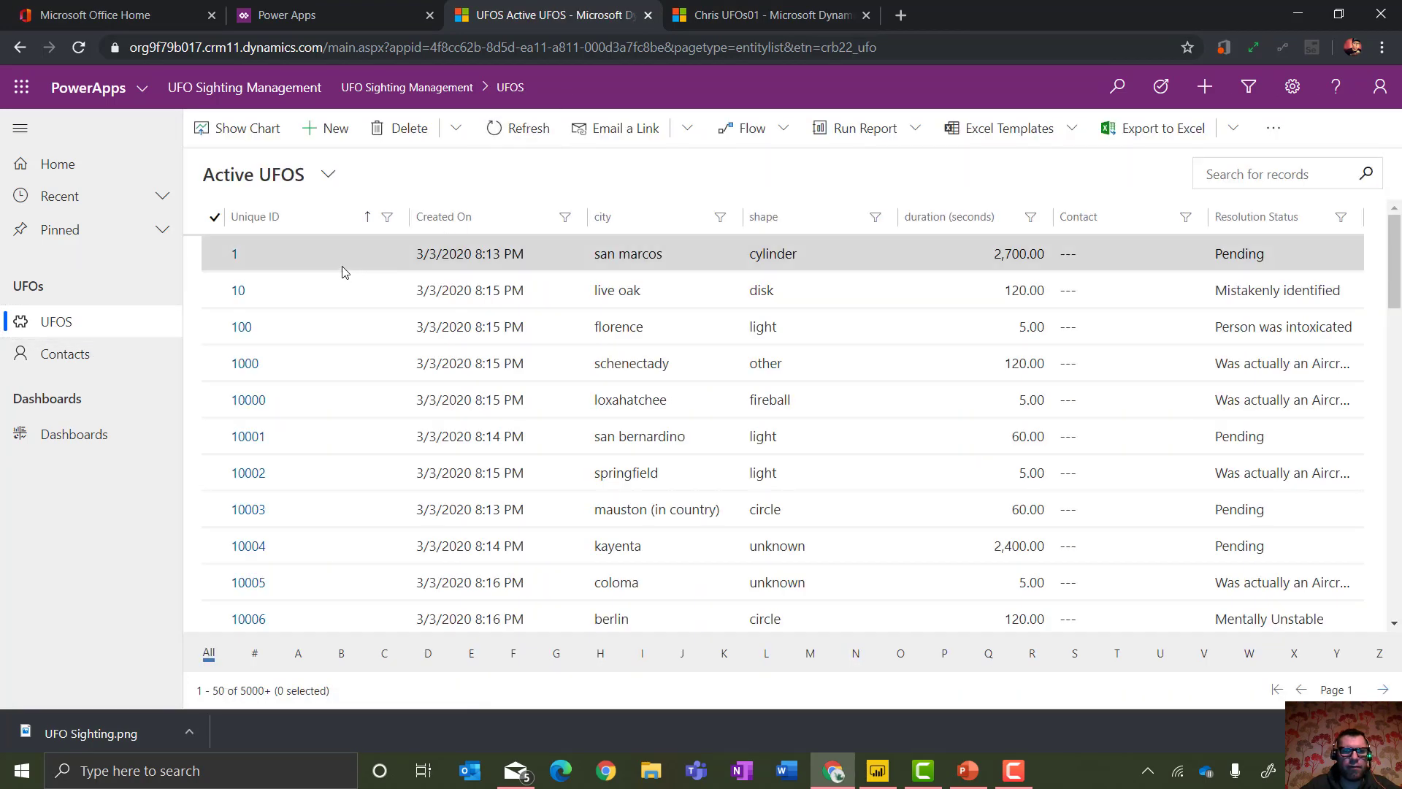
click(438, 214)
click(438, 214)
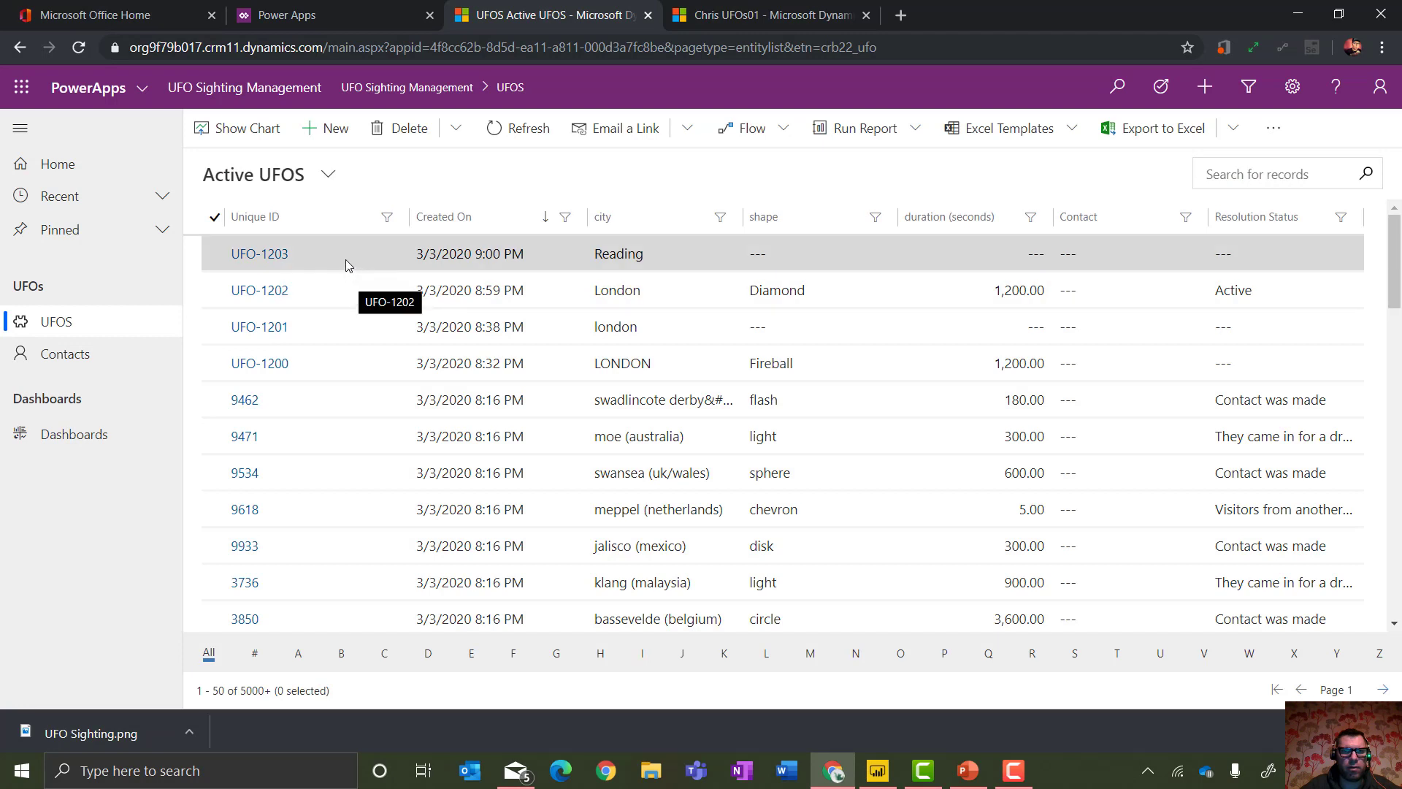
double_click(345, 257)
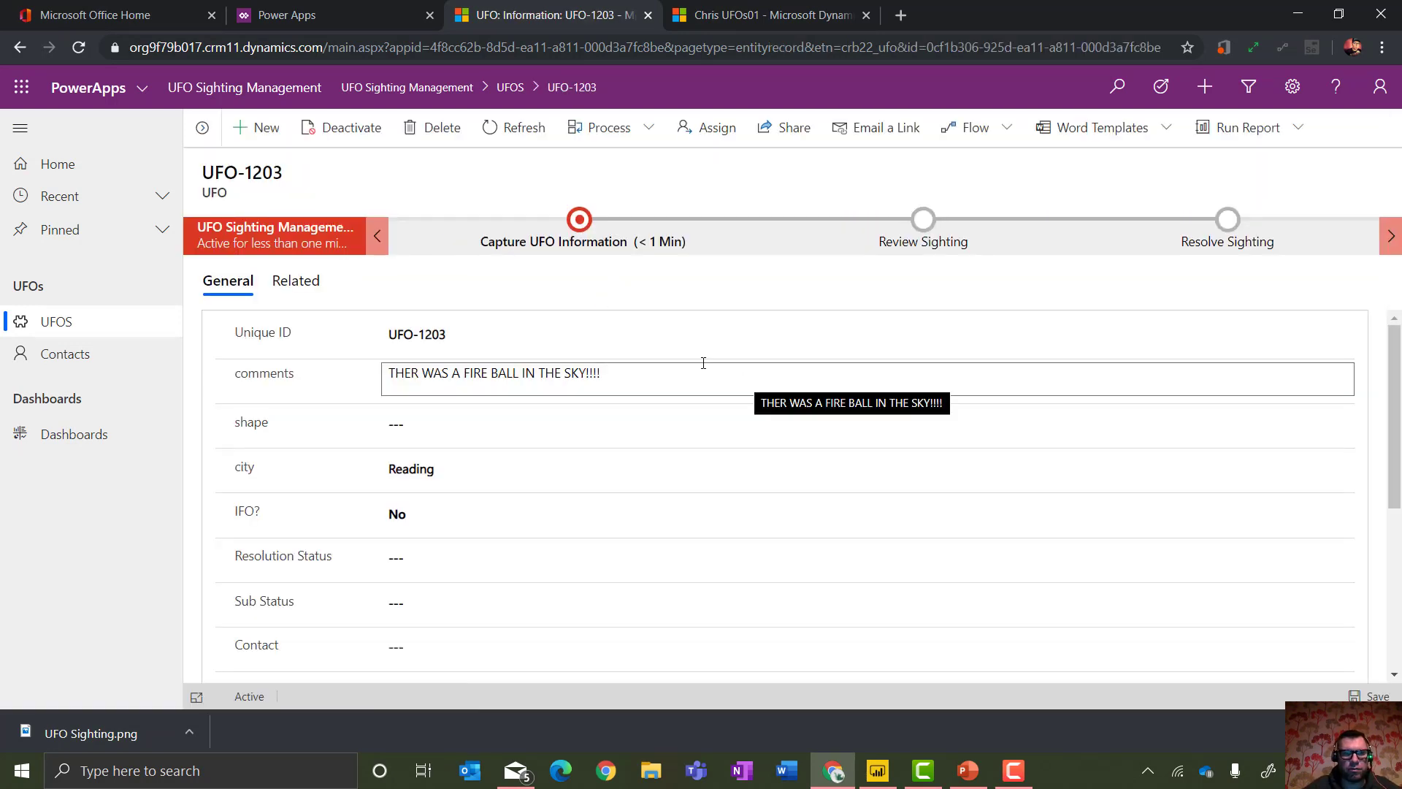
Display the personal UFOs01 dashboard and open its underlying Power BI report.
click(66, 436)
click(567, 185)
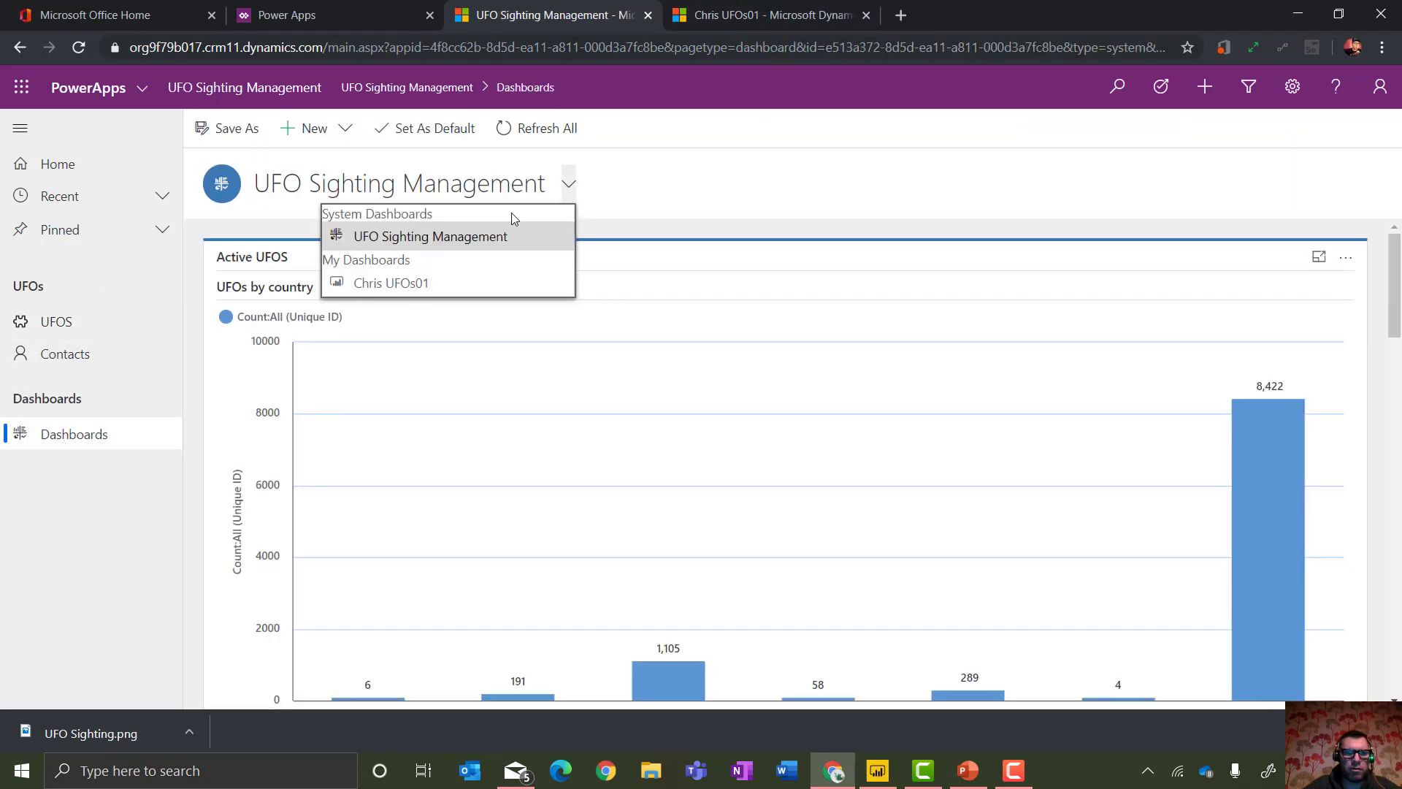
click(419, 282)
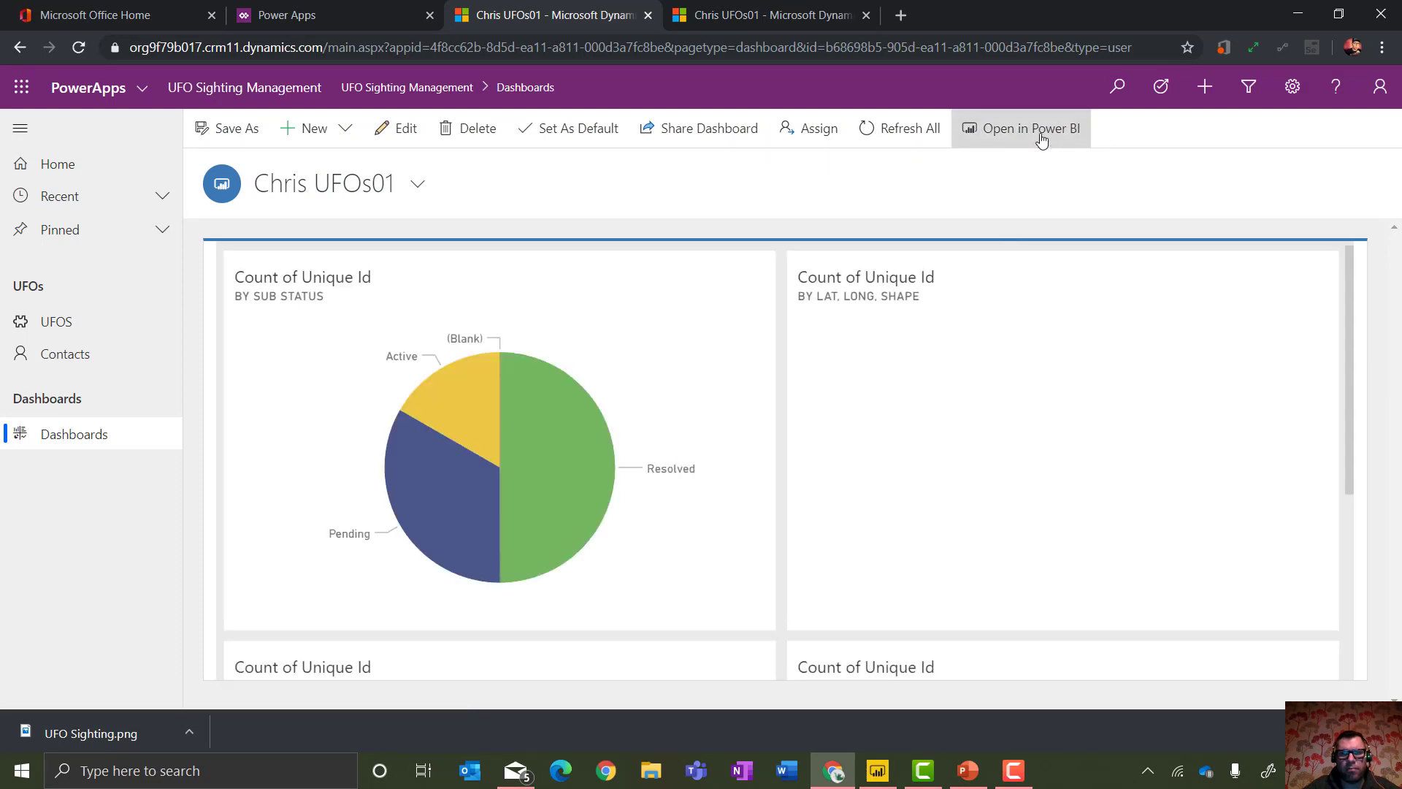
click(1041, 139)
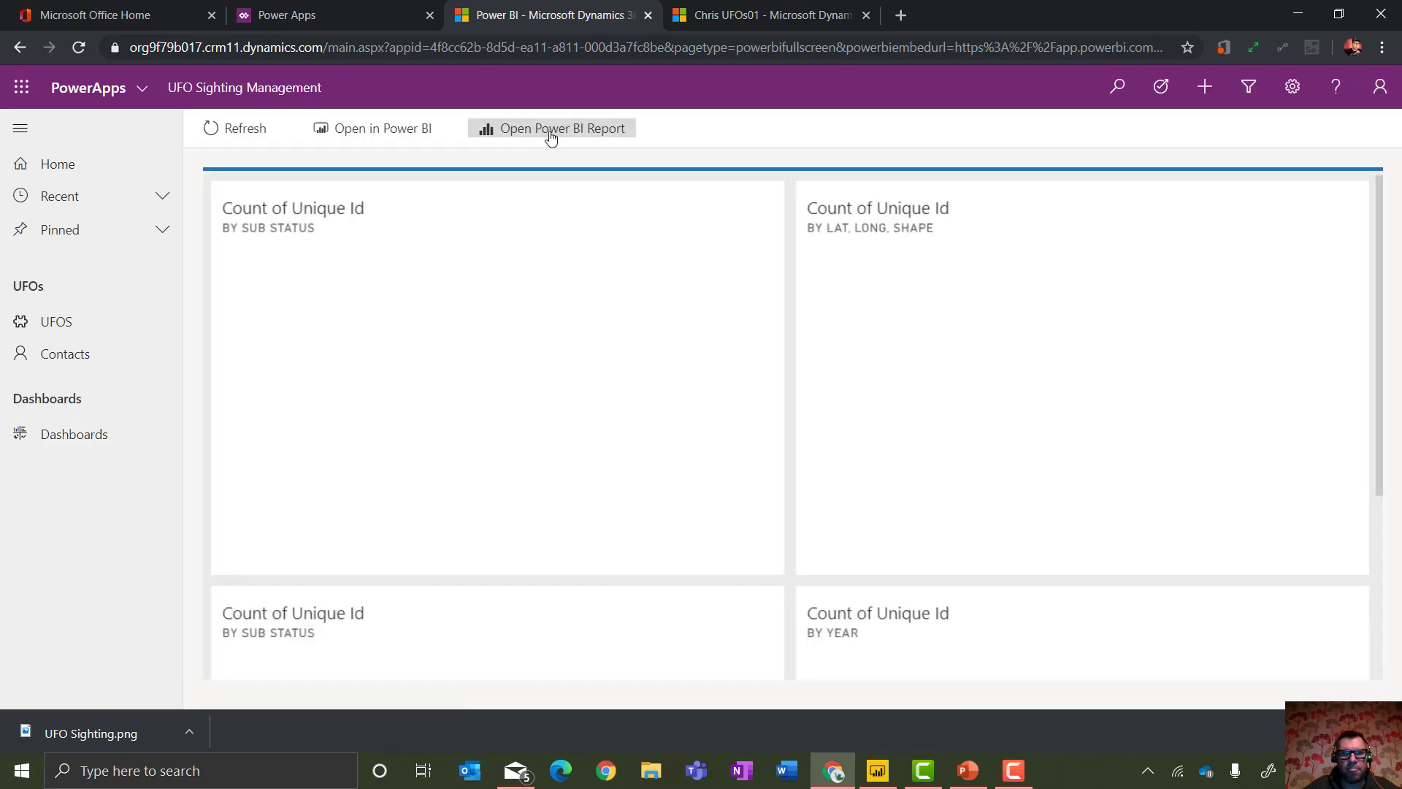
click(551, 138)
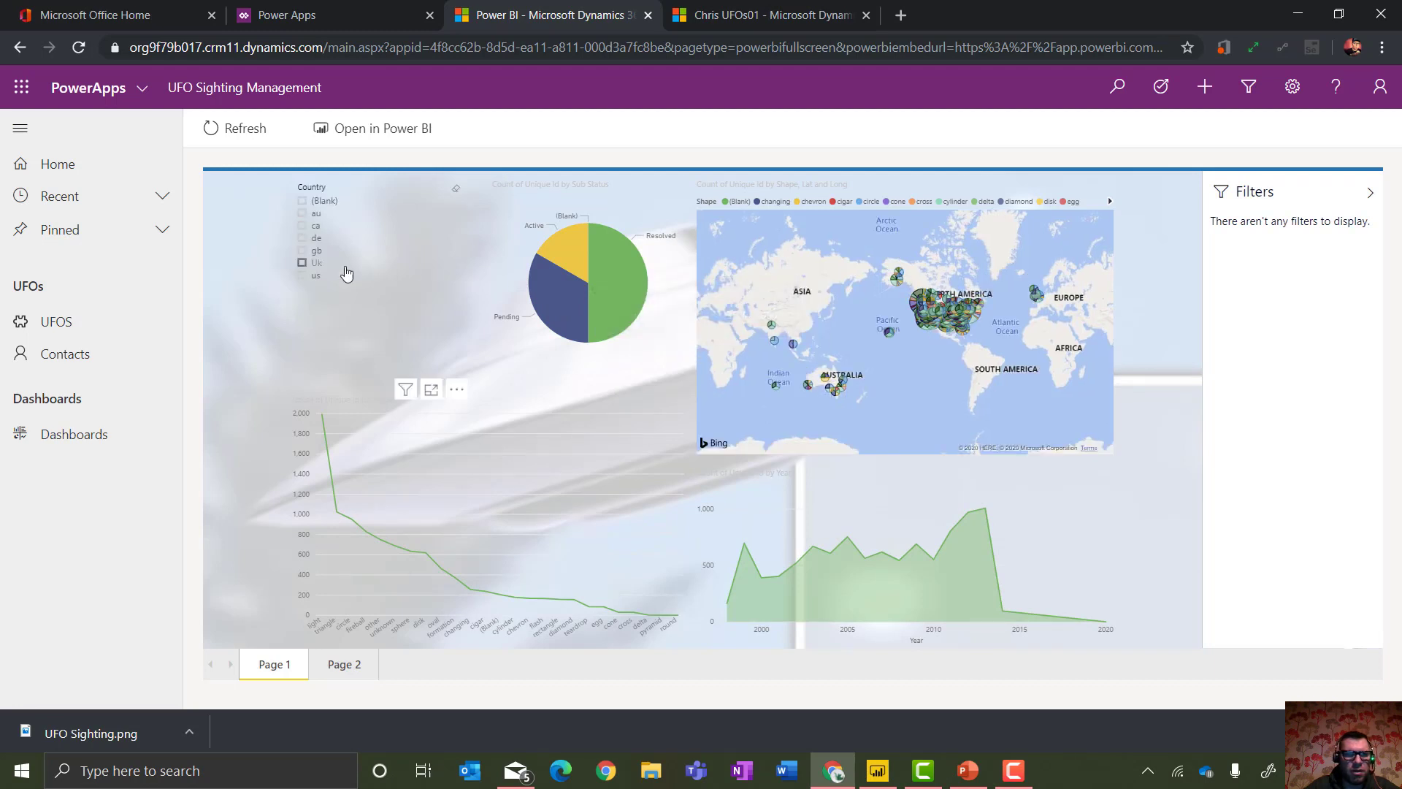
Filter the report by country gb, change the filter to us, and view the key influencers on Page 2.
click(302, 252)
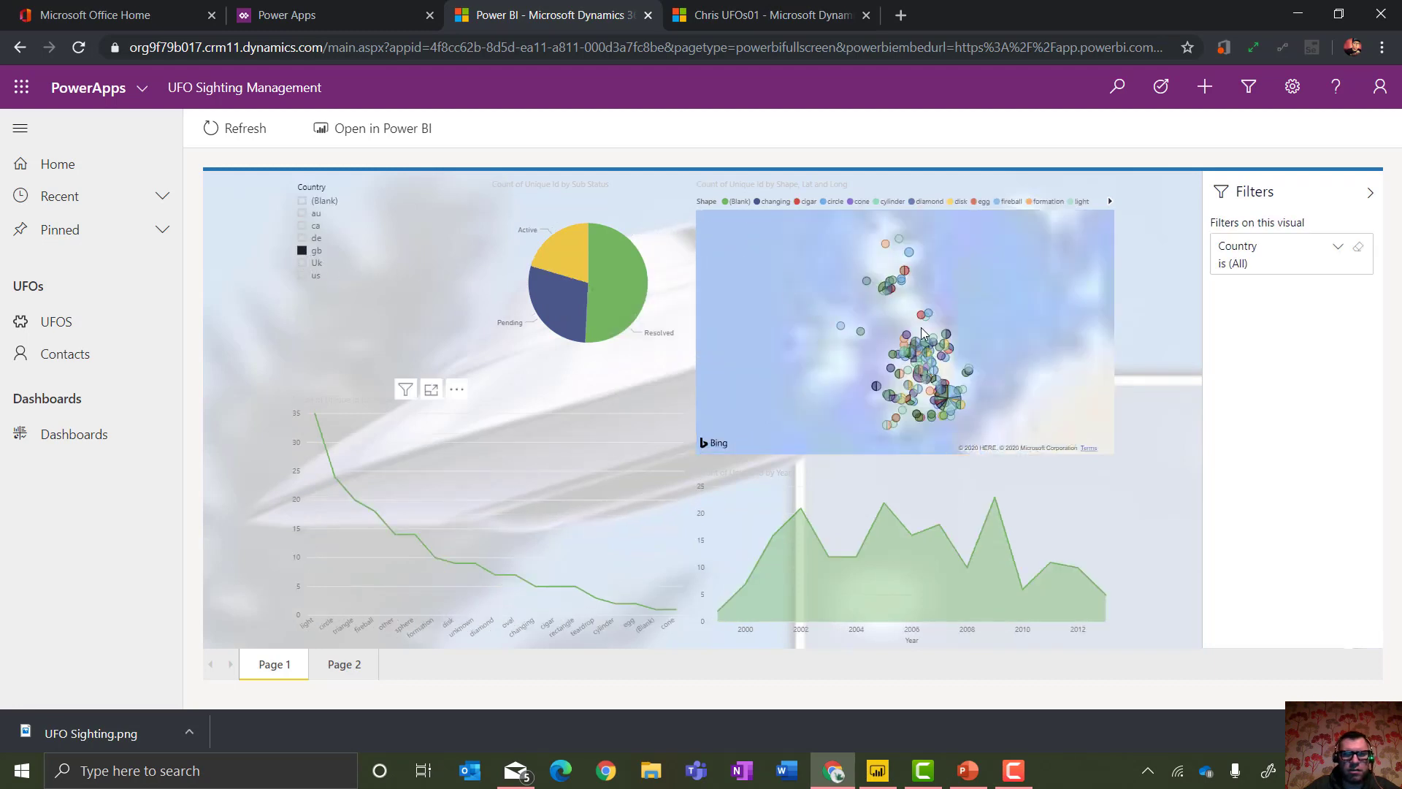
click(302, 276)
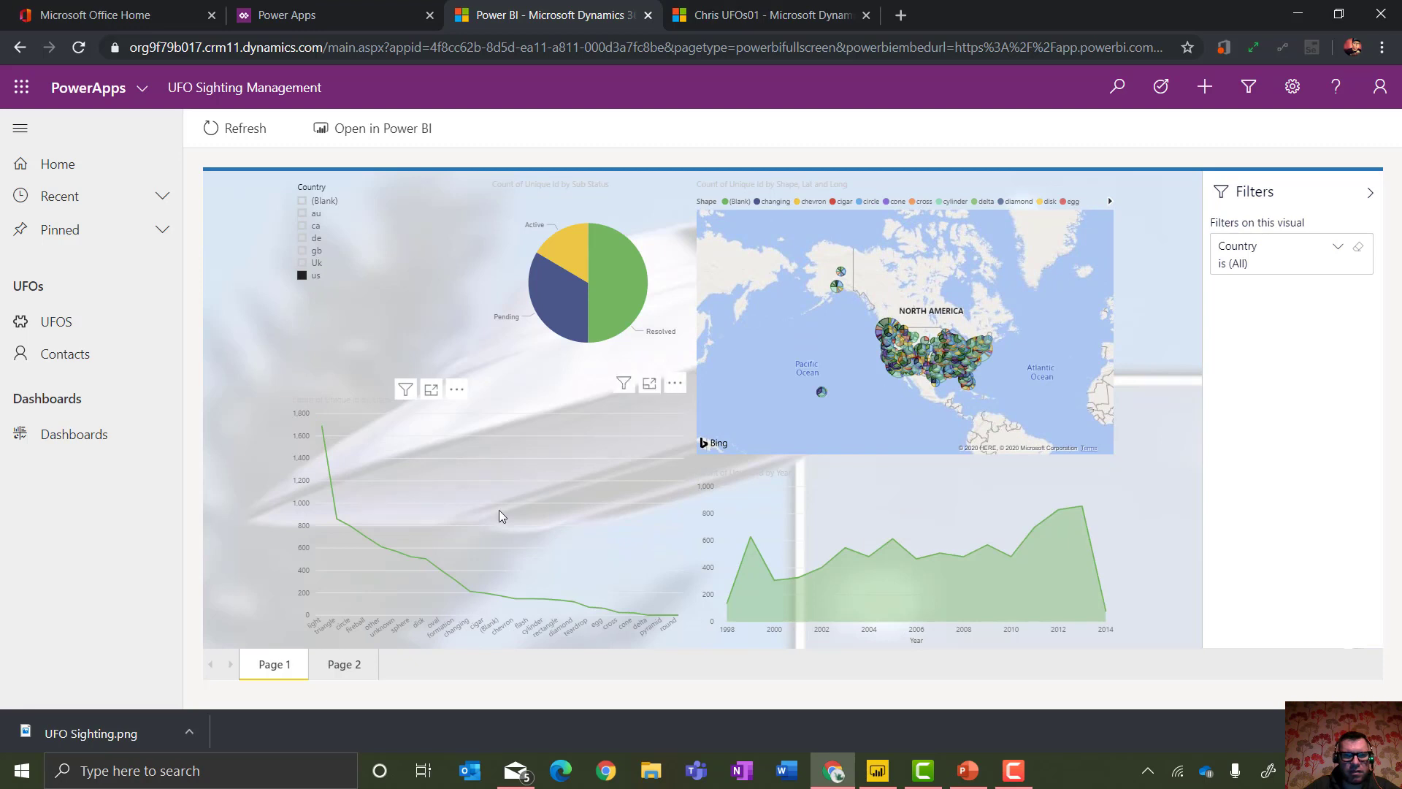
click(344, 665)
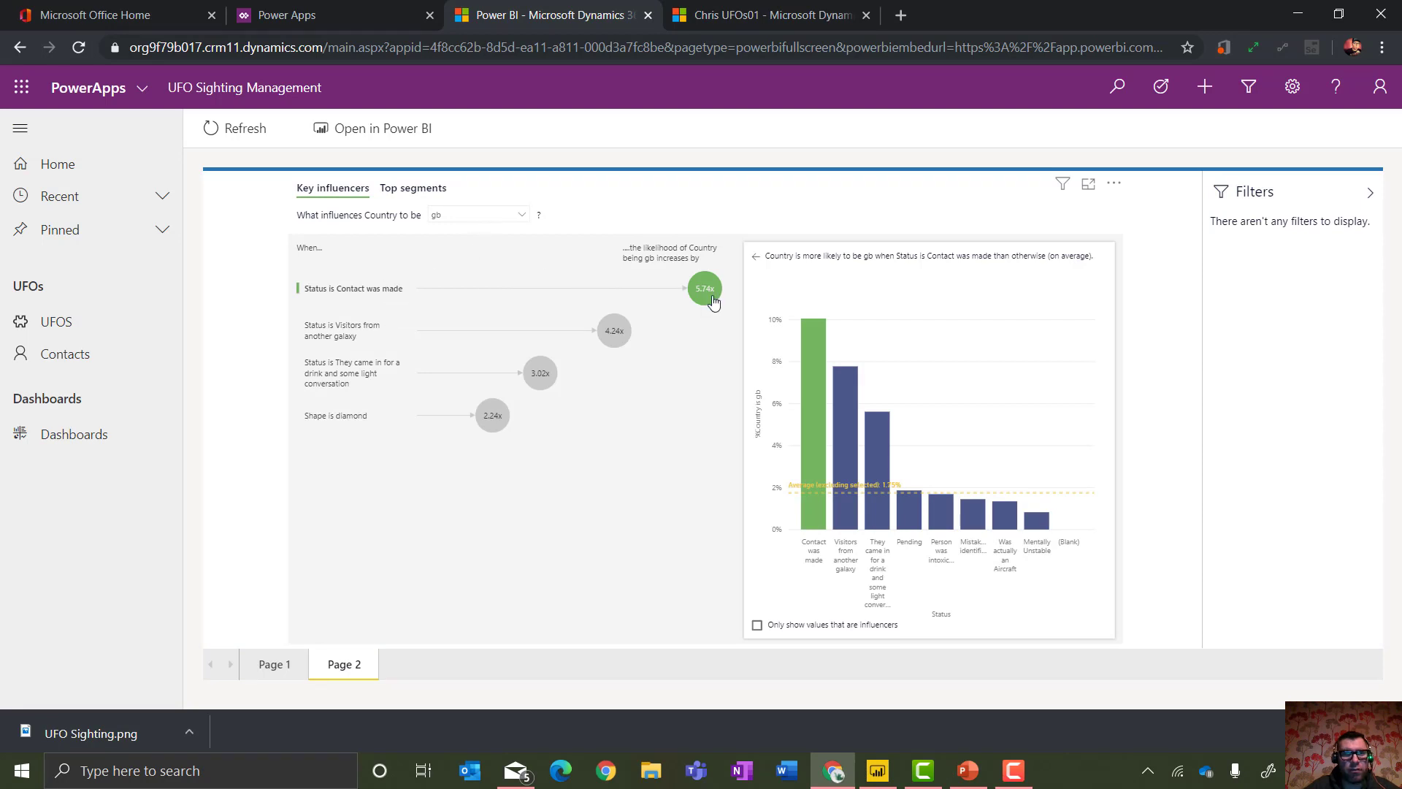
Switch to the Turning UFOs into IFOs presentation in PowerPoint.
click(971, 772)
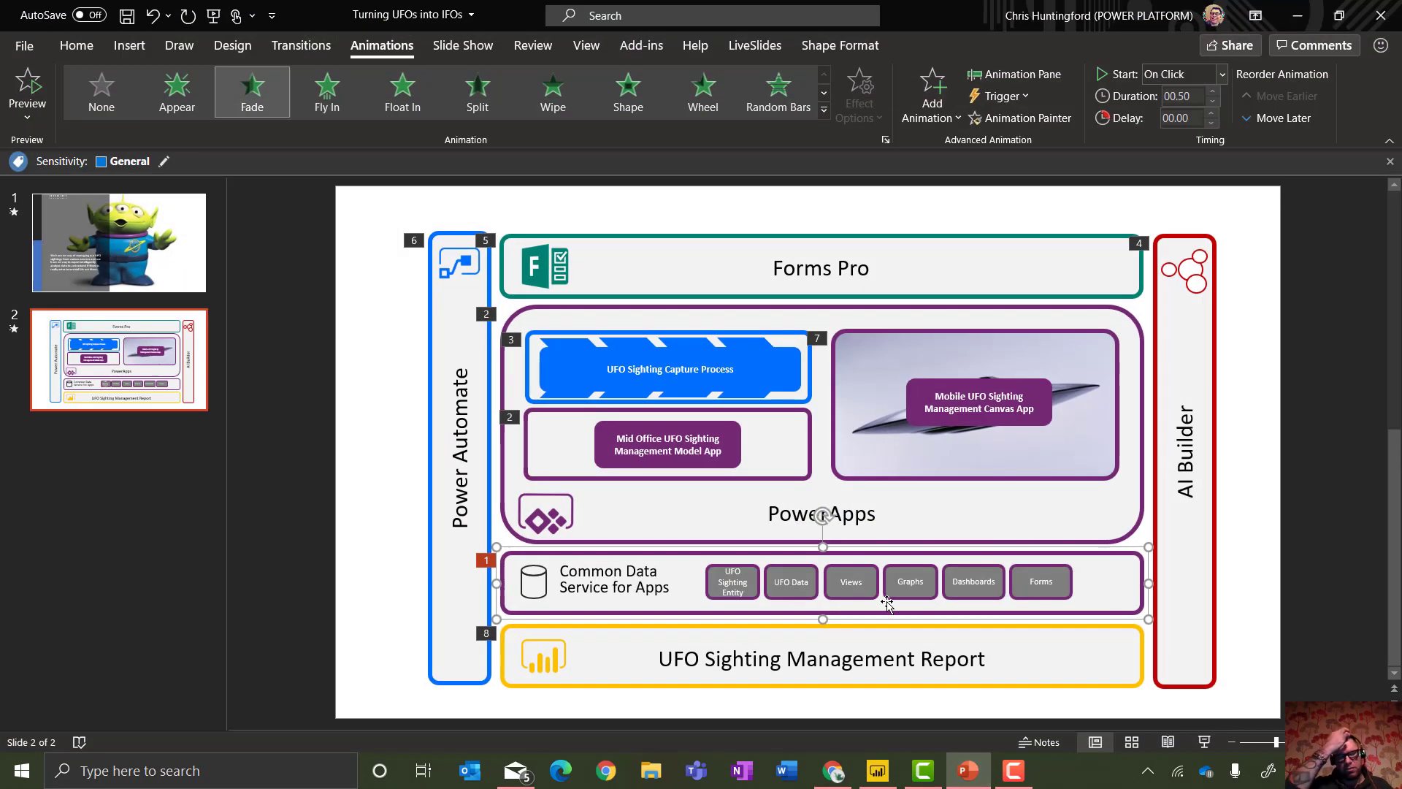